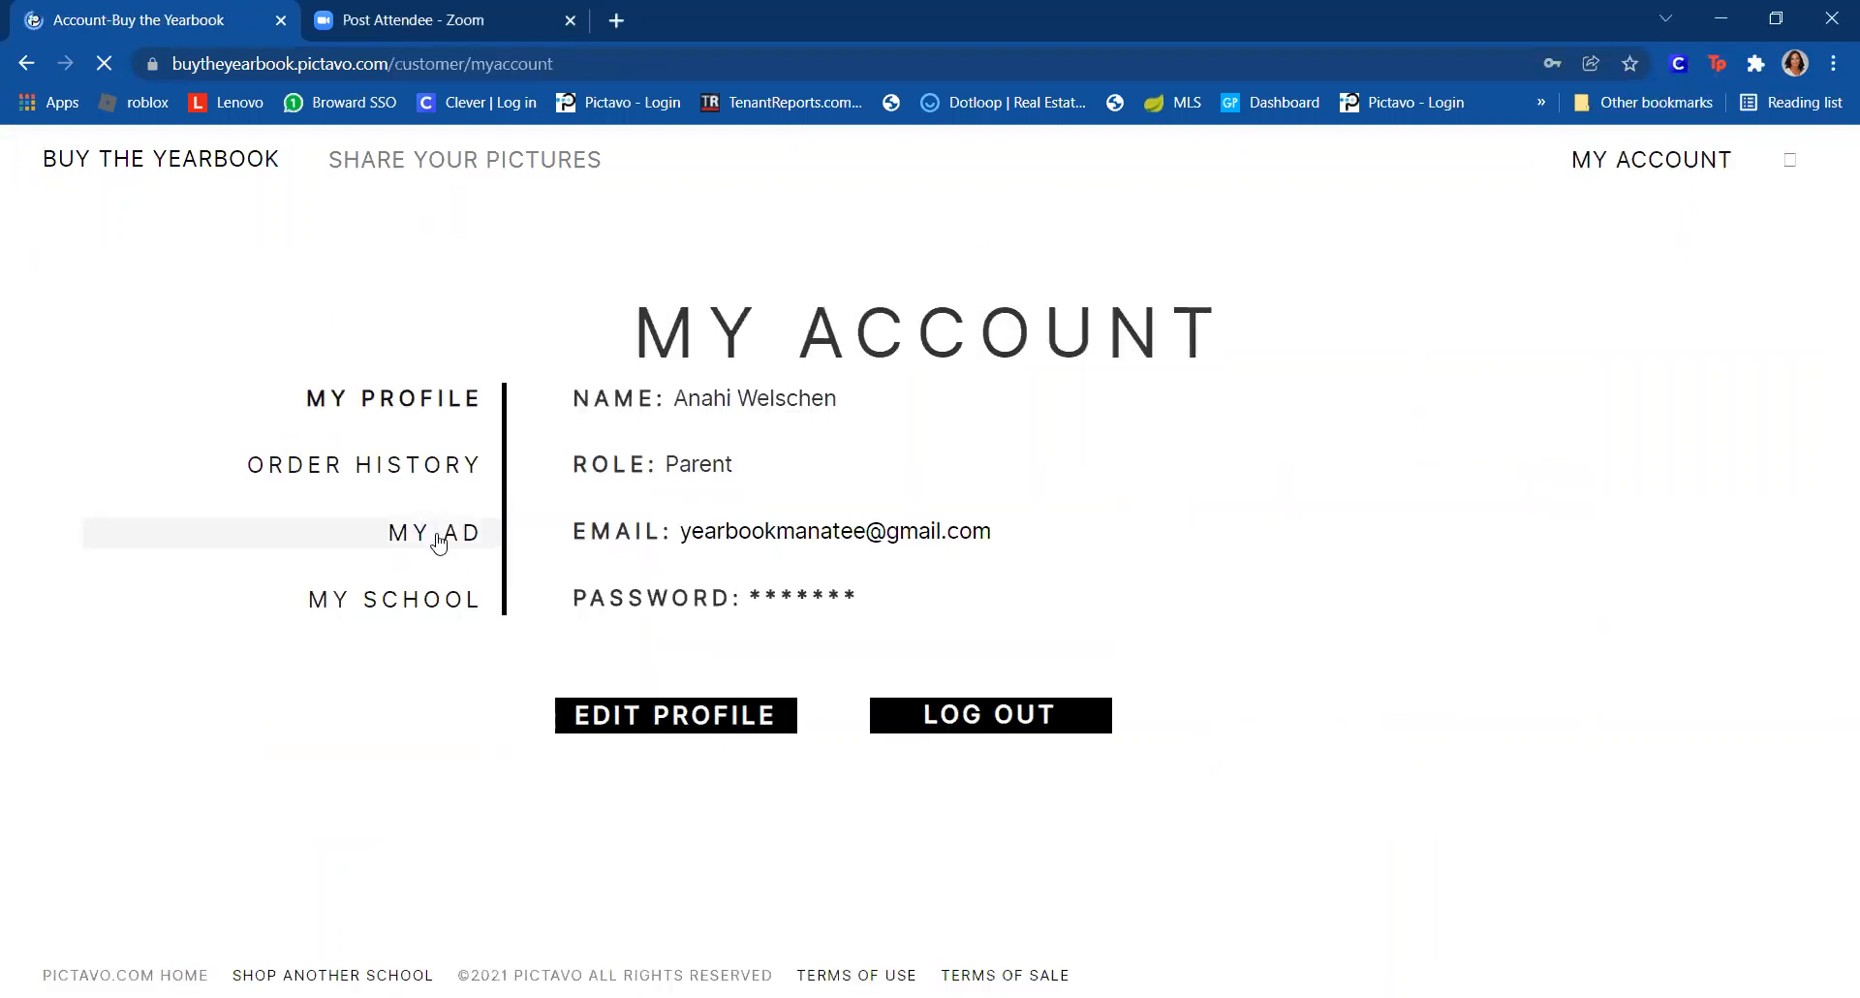
- Open the purchased ads list and edit the Full-Page Student Ad purchased 12/15/2021
left_click(438, 540)
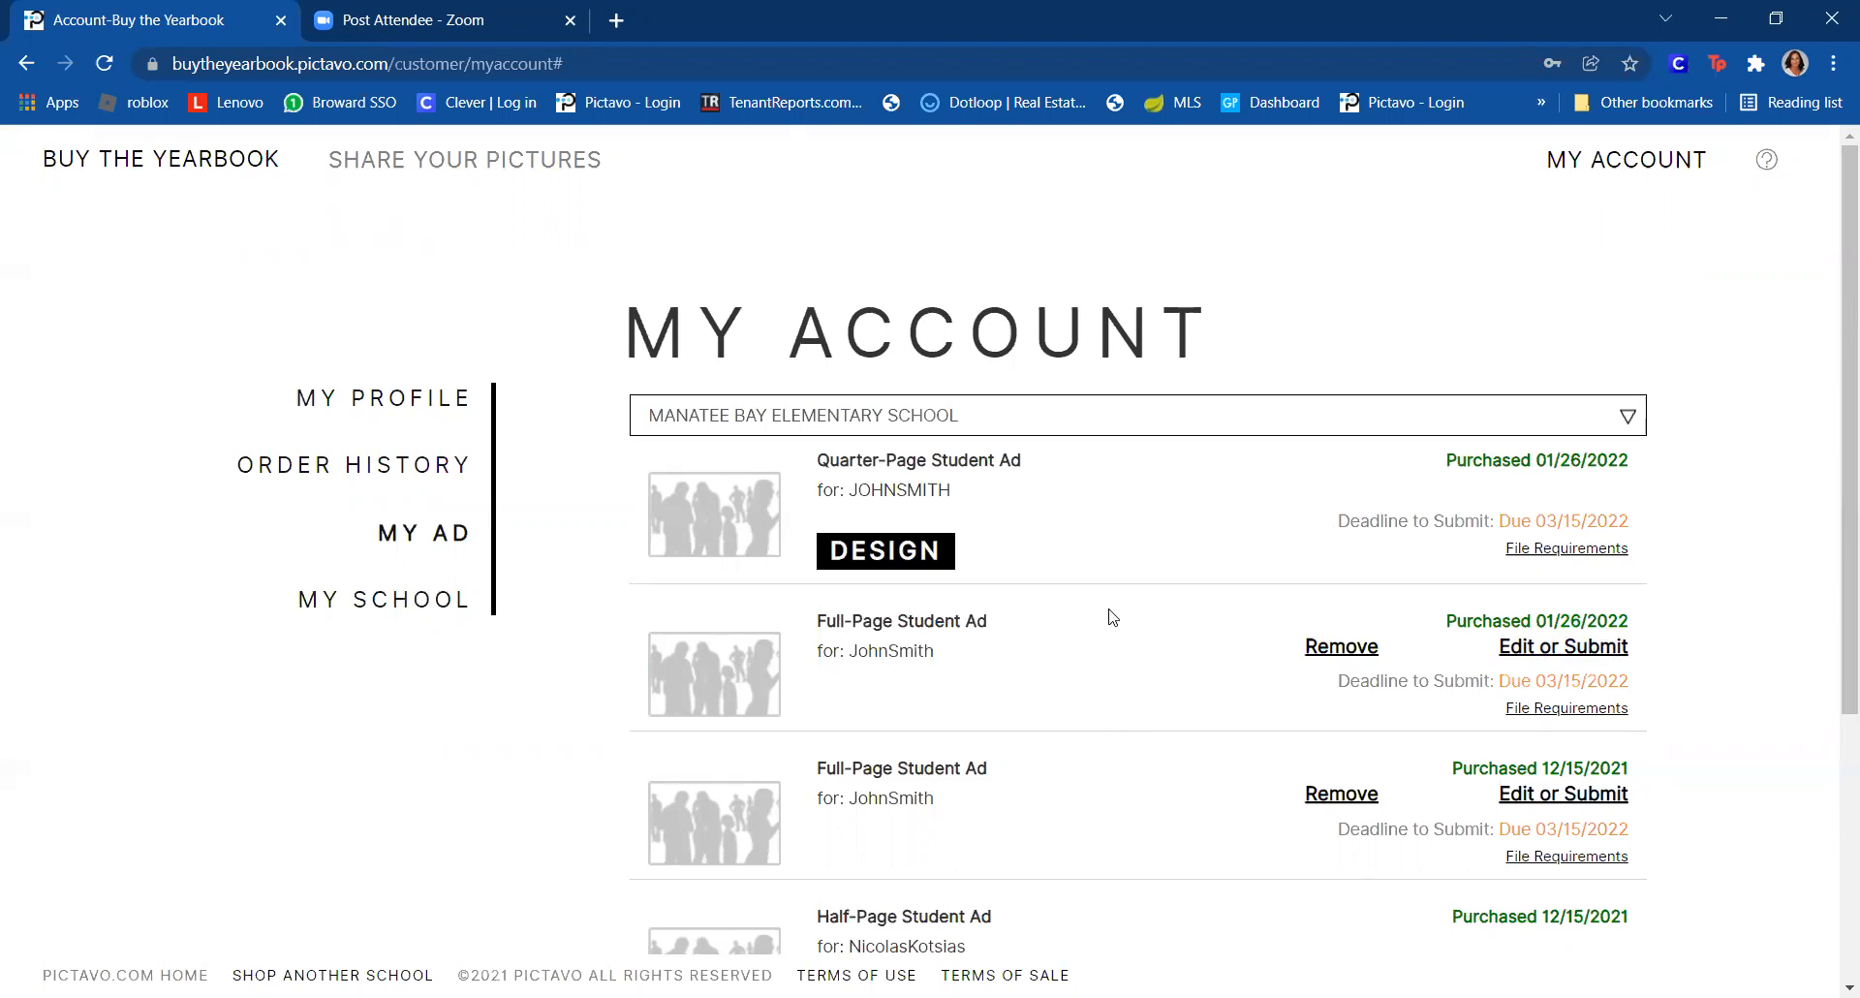
scroll(1112, 617, "down", 4)
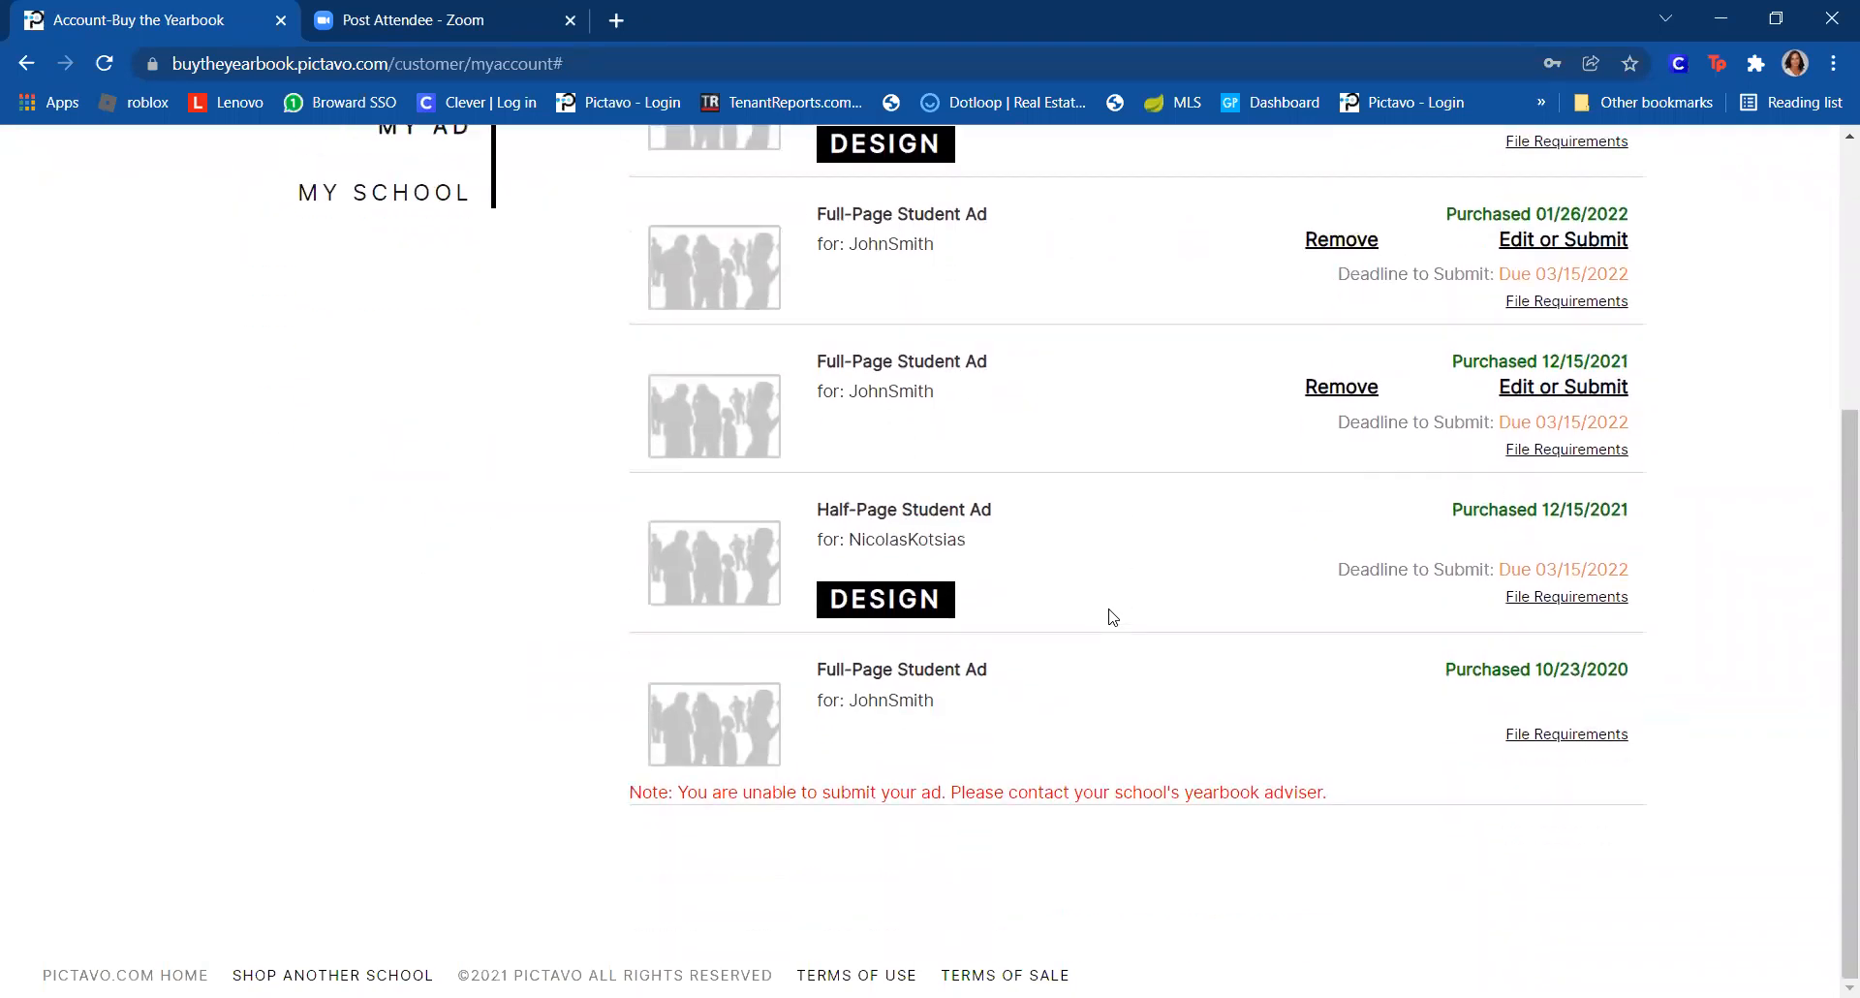
scroll(1112, 617, "up", 4)
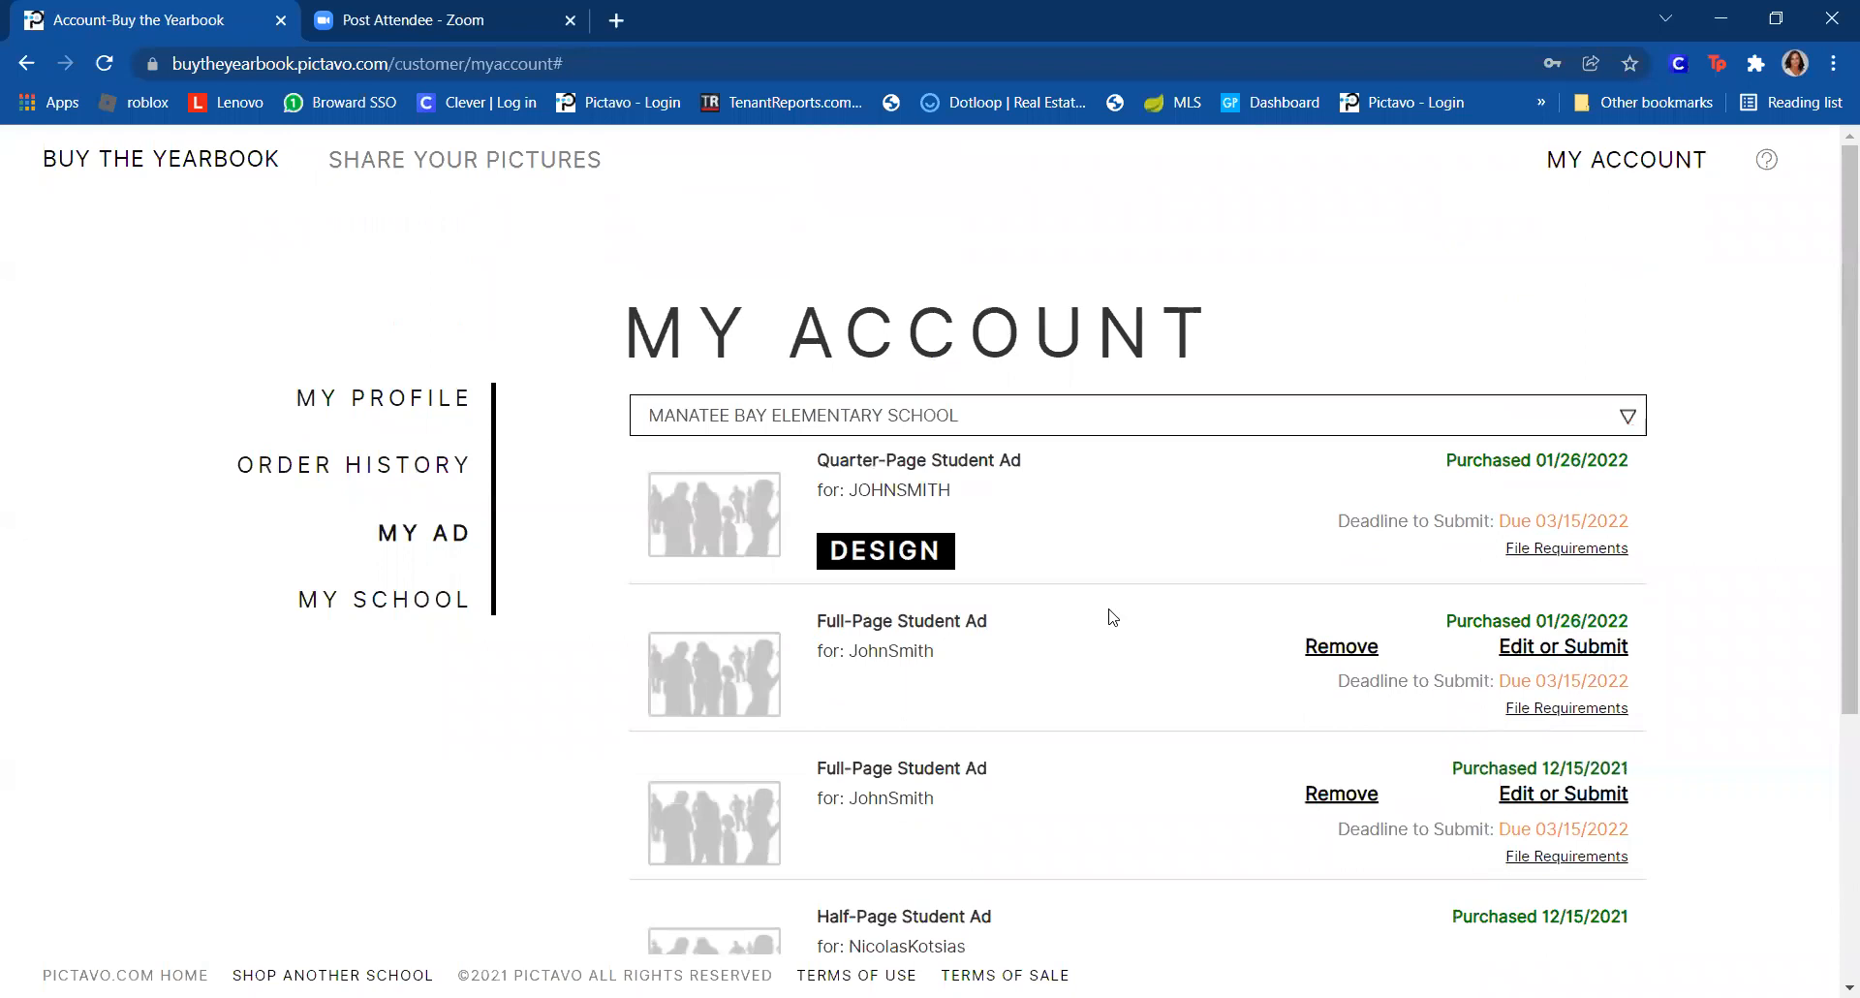
left_click(1552, 793)
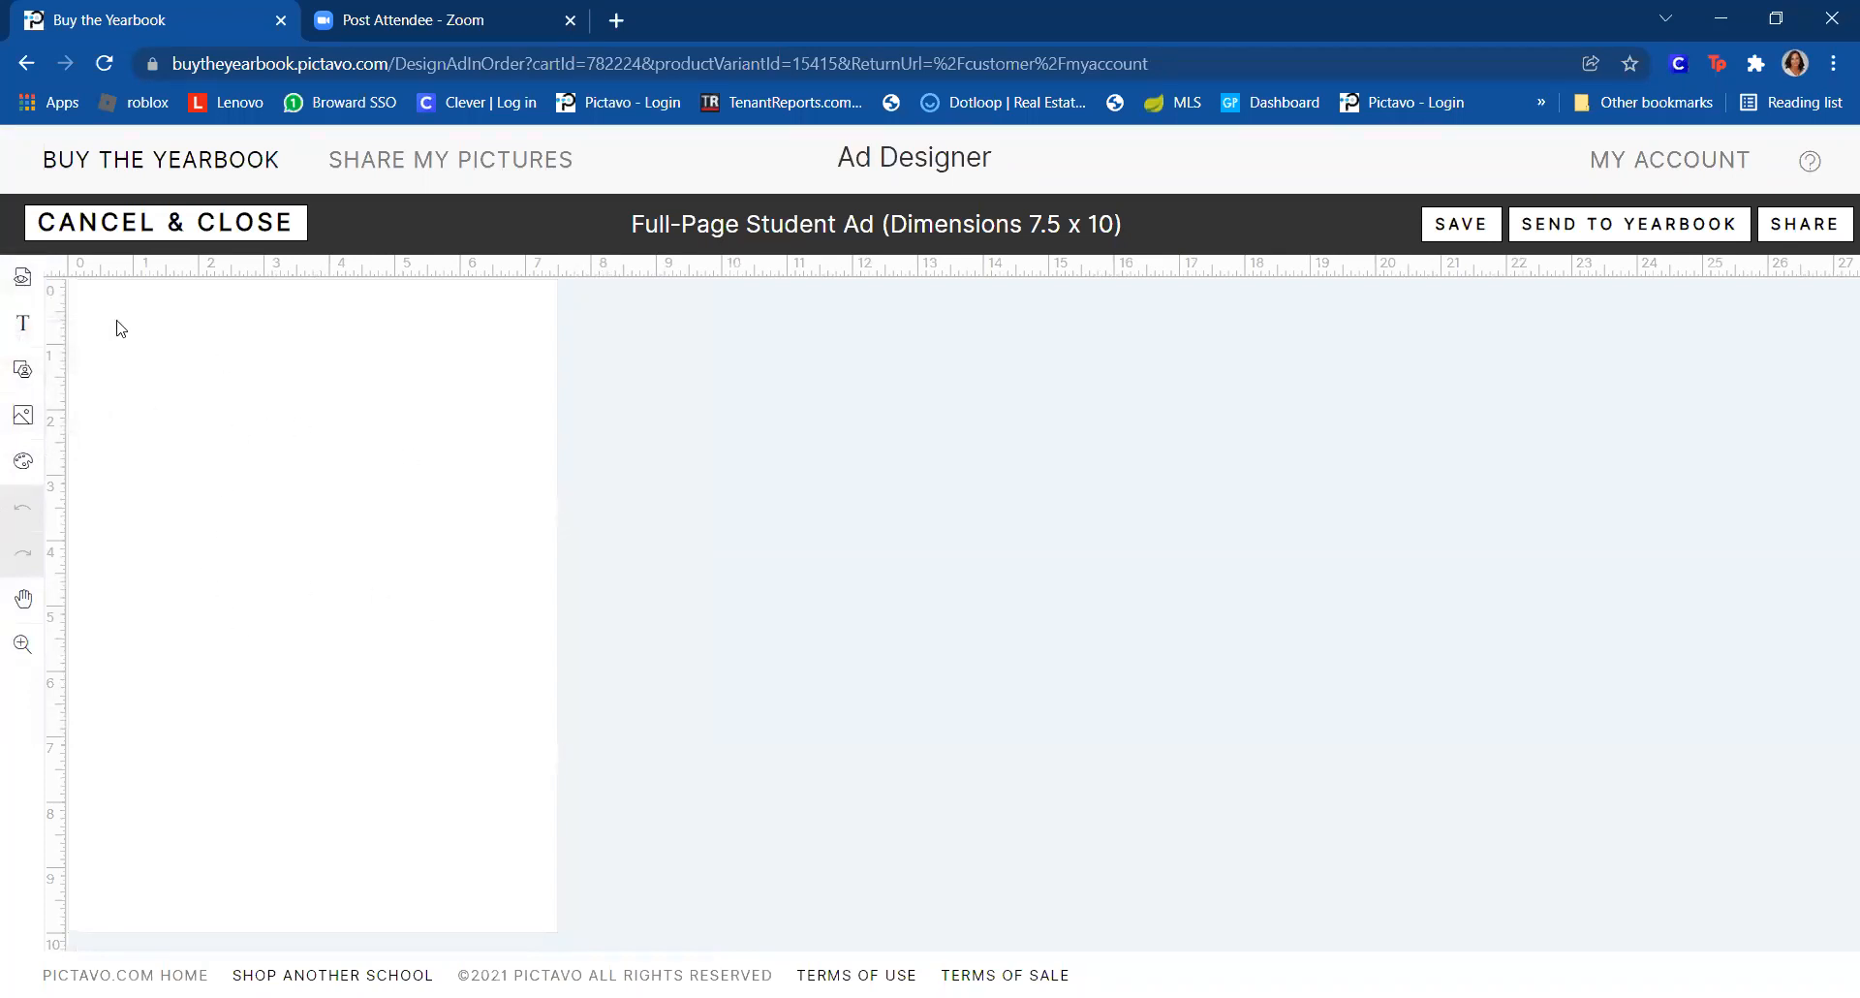
- Examine the design resources available for the ad: text styles, photo box shapes, uploaded images and art categories, including Colorable
left_click(23, 329)
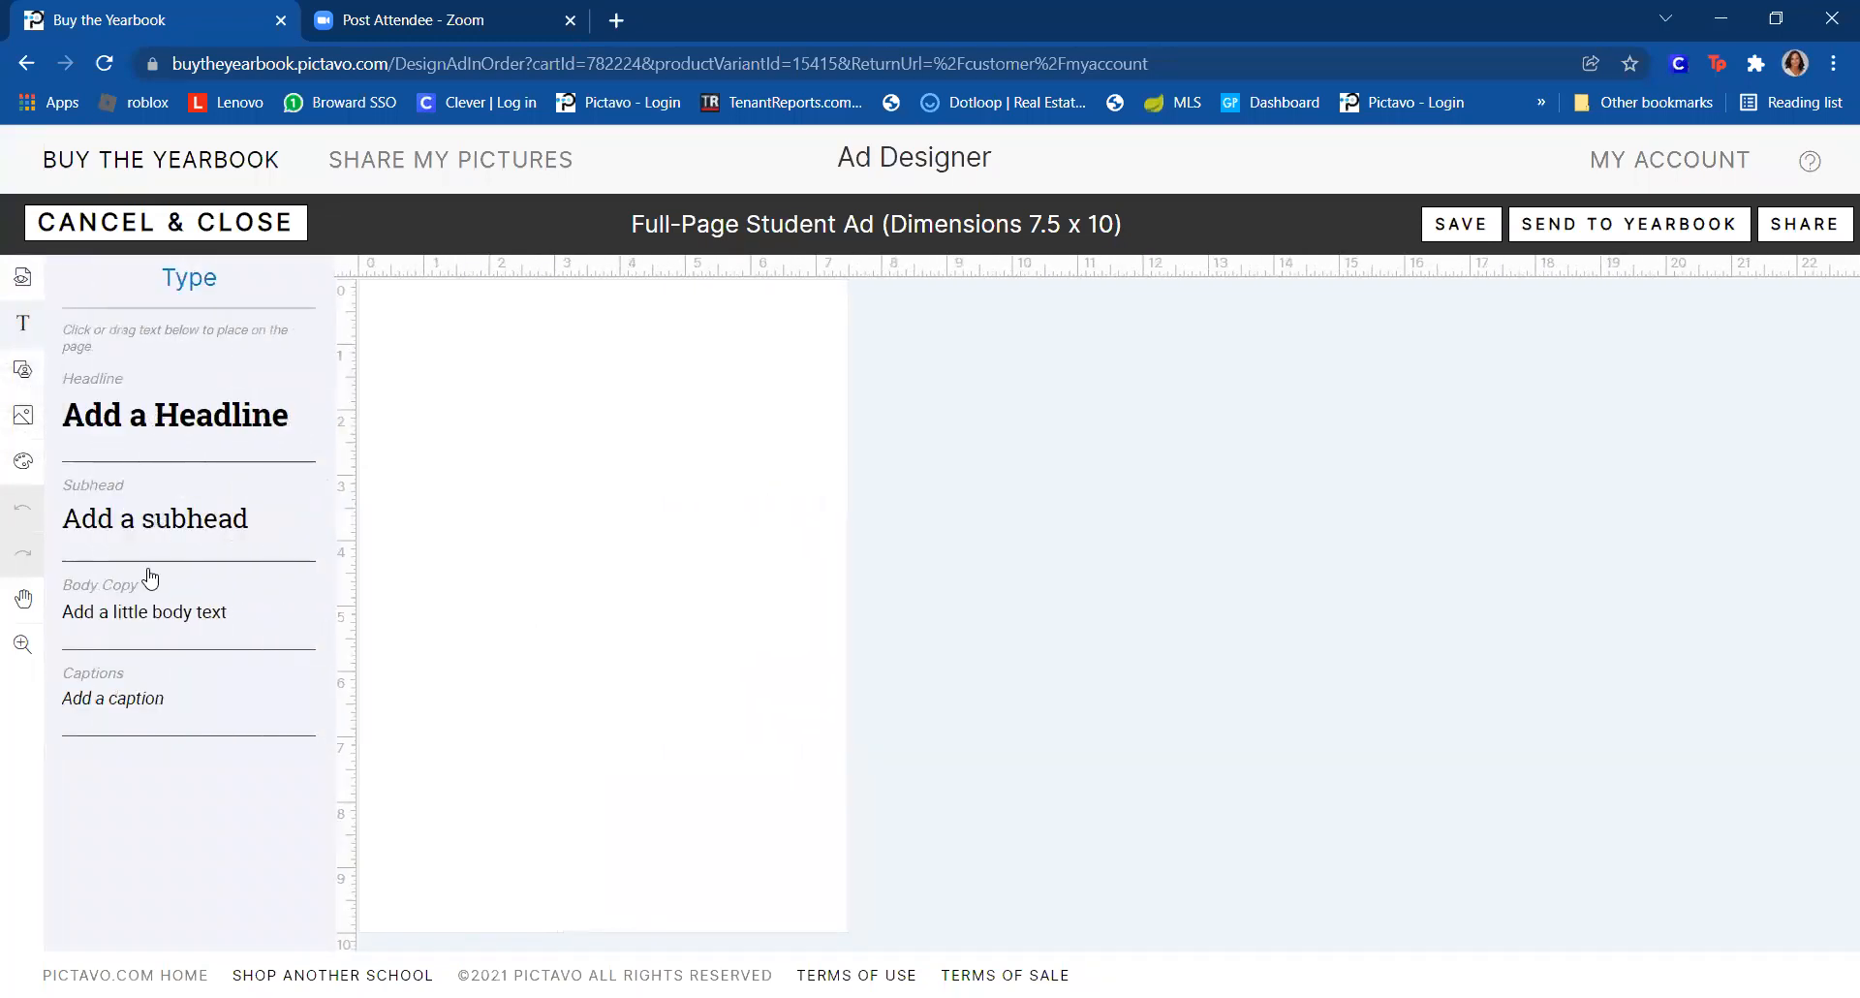
left_click(24, 376)
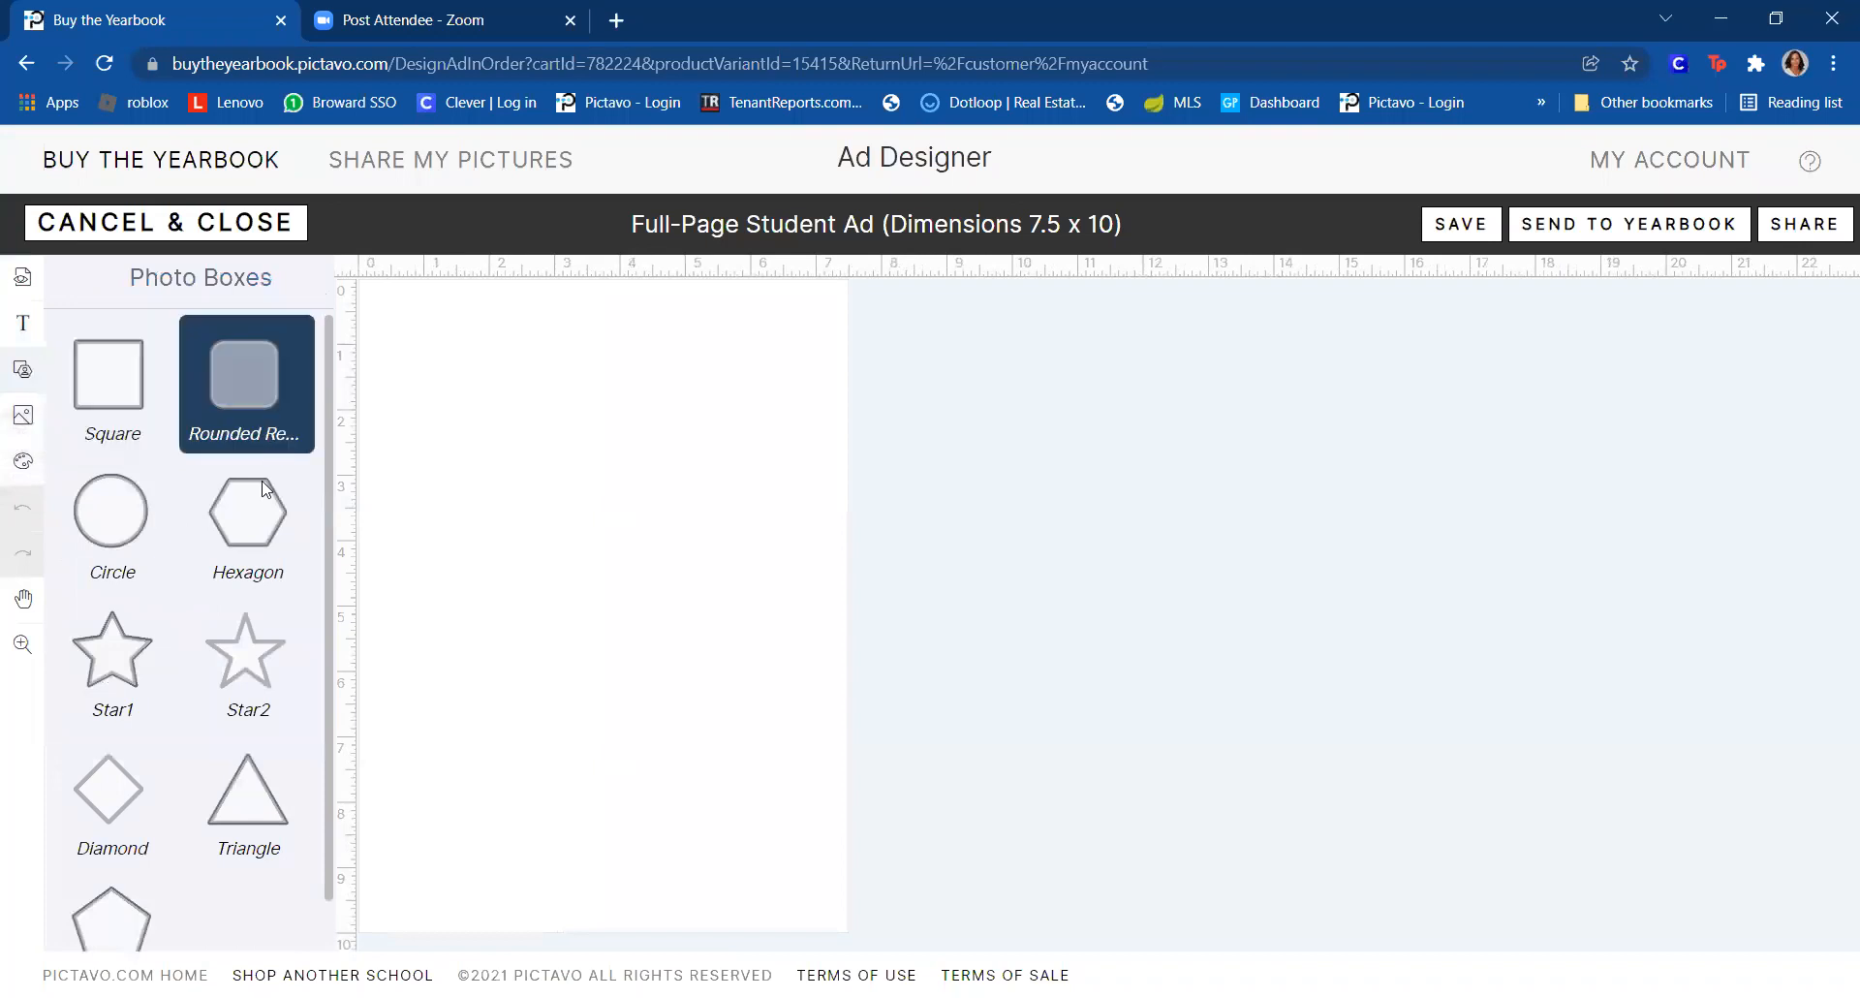
left_click_drag(331, 881, 315, 704)
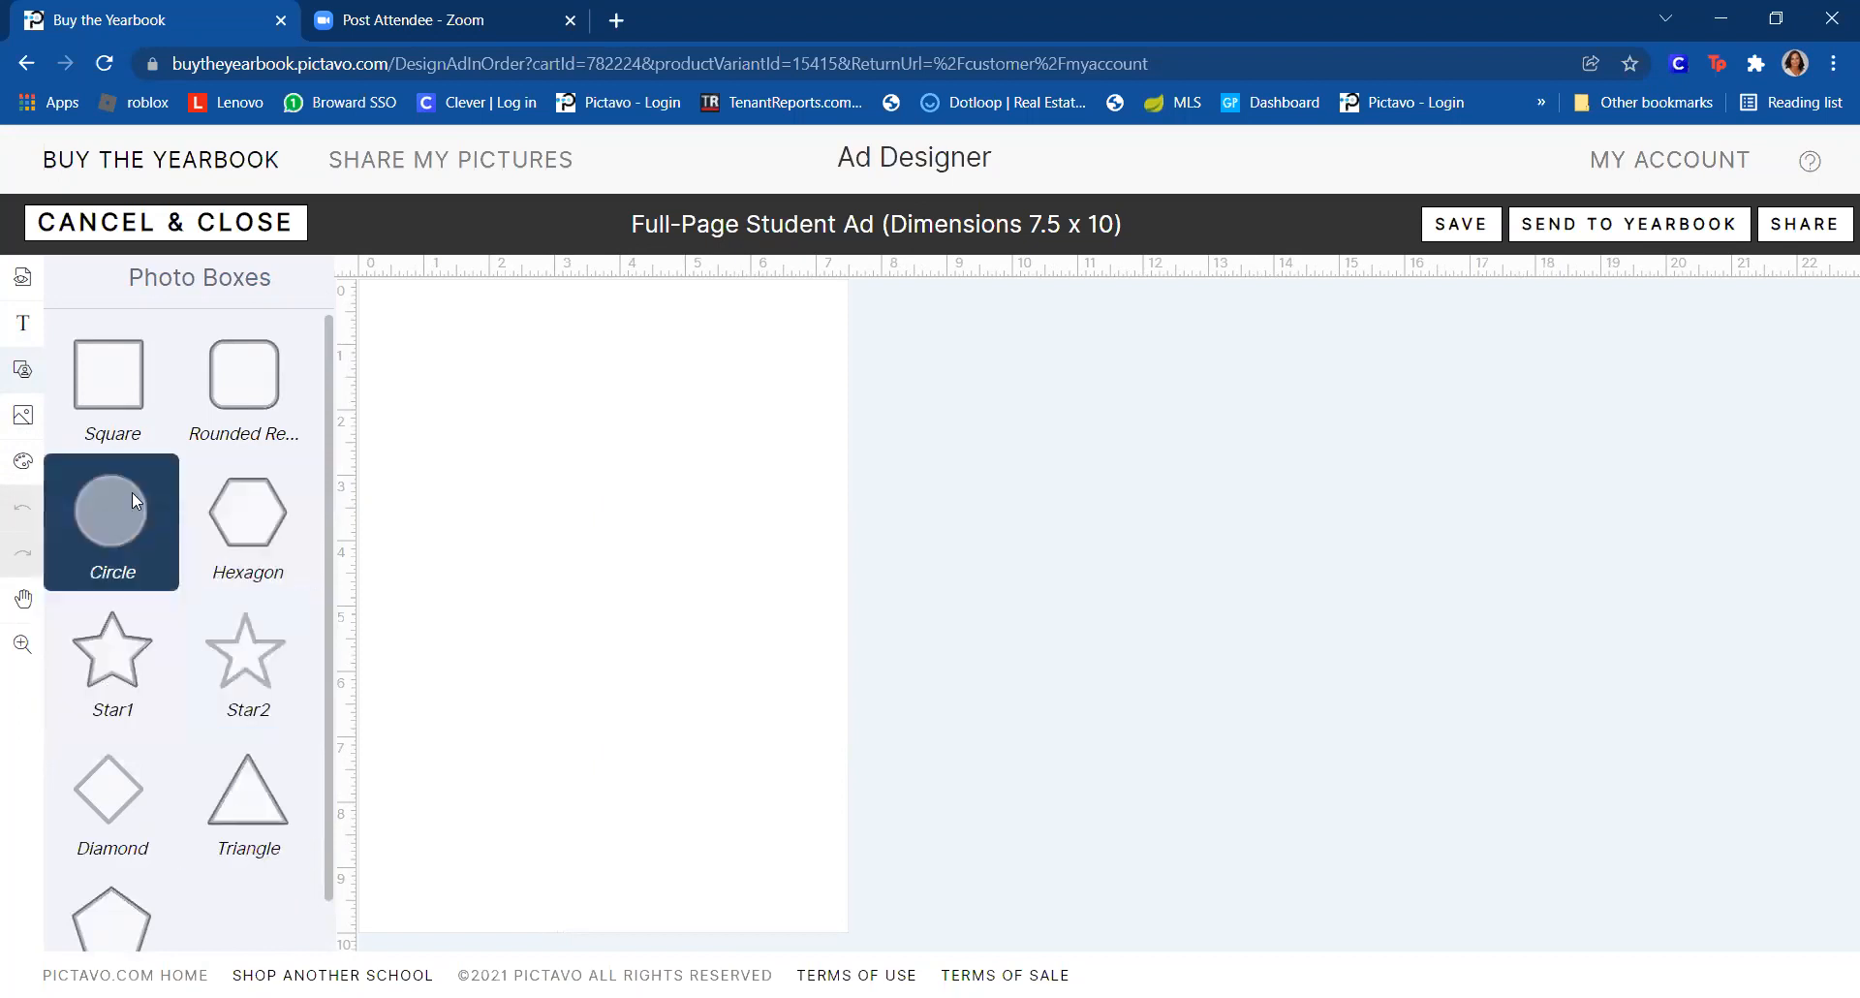
left_click(23, 424)
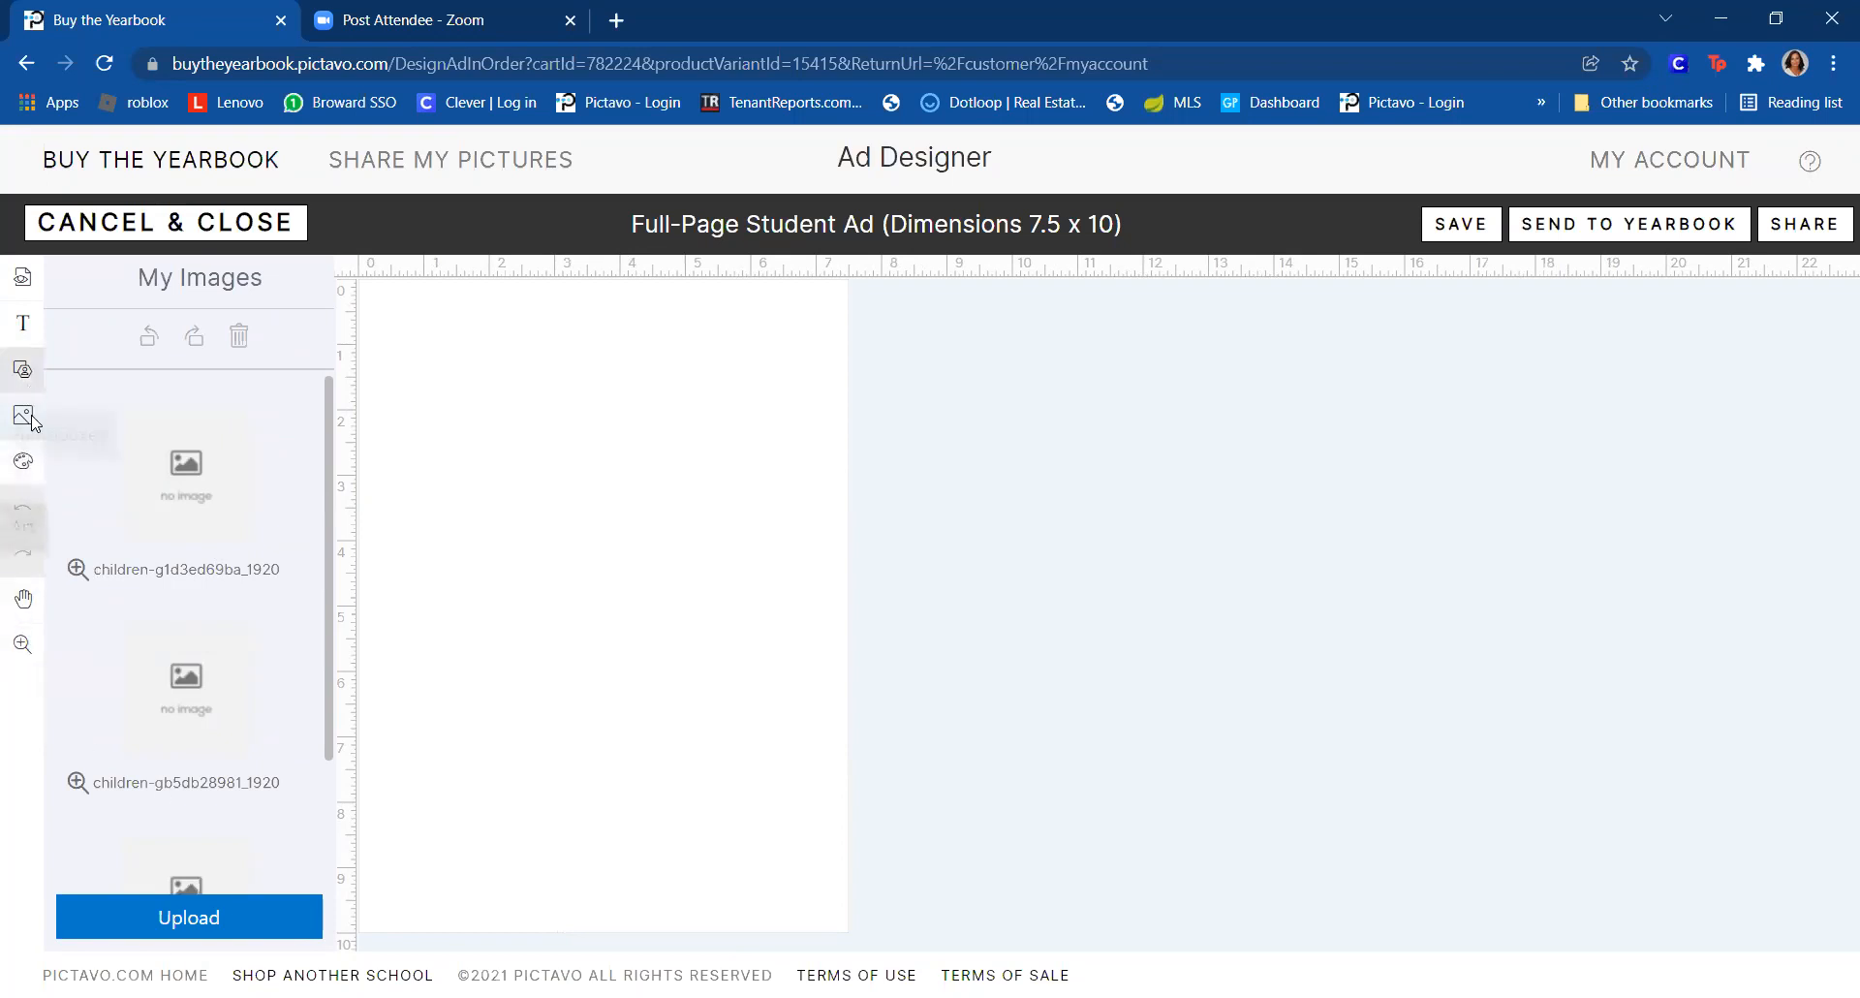
left_click(23, 464)
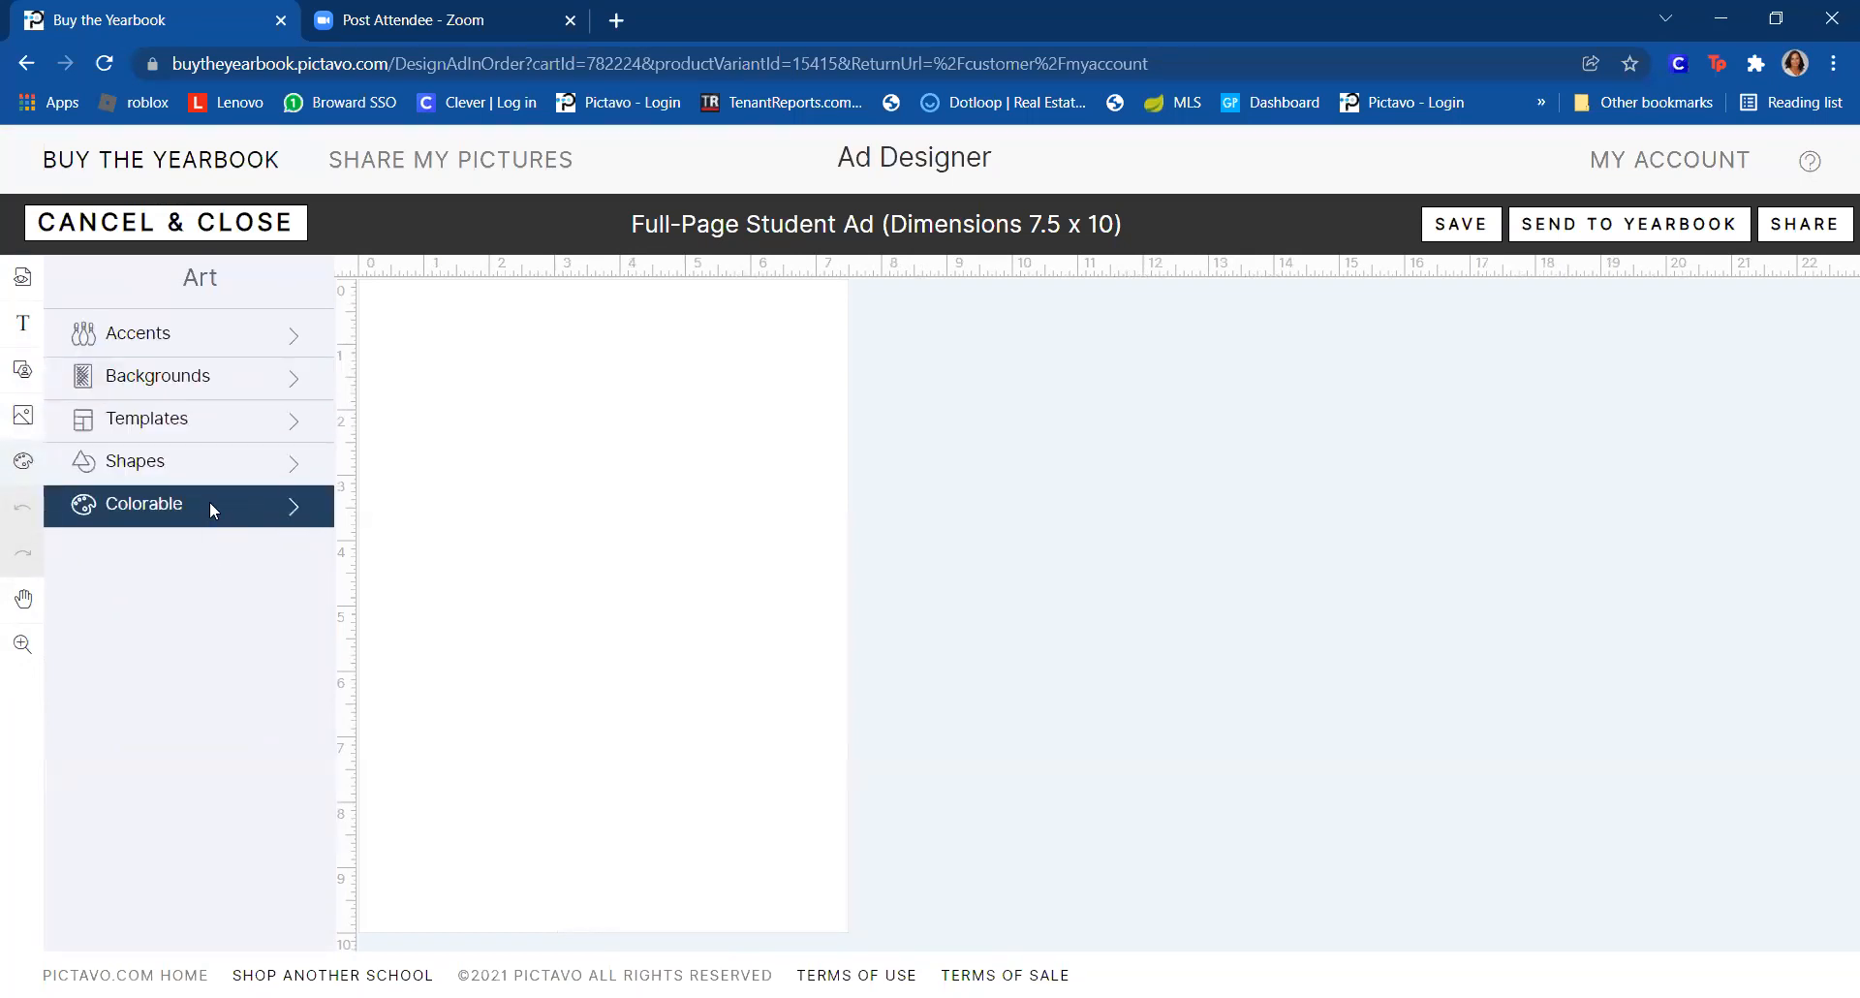
left_click(289, 503)
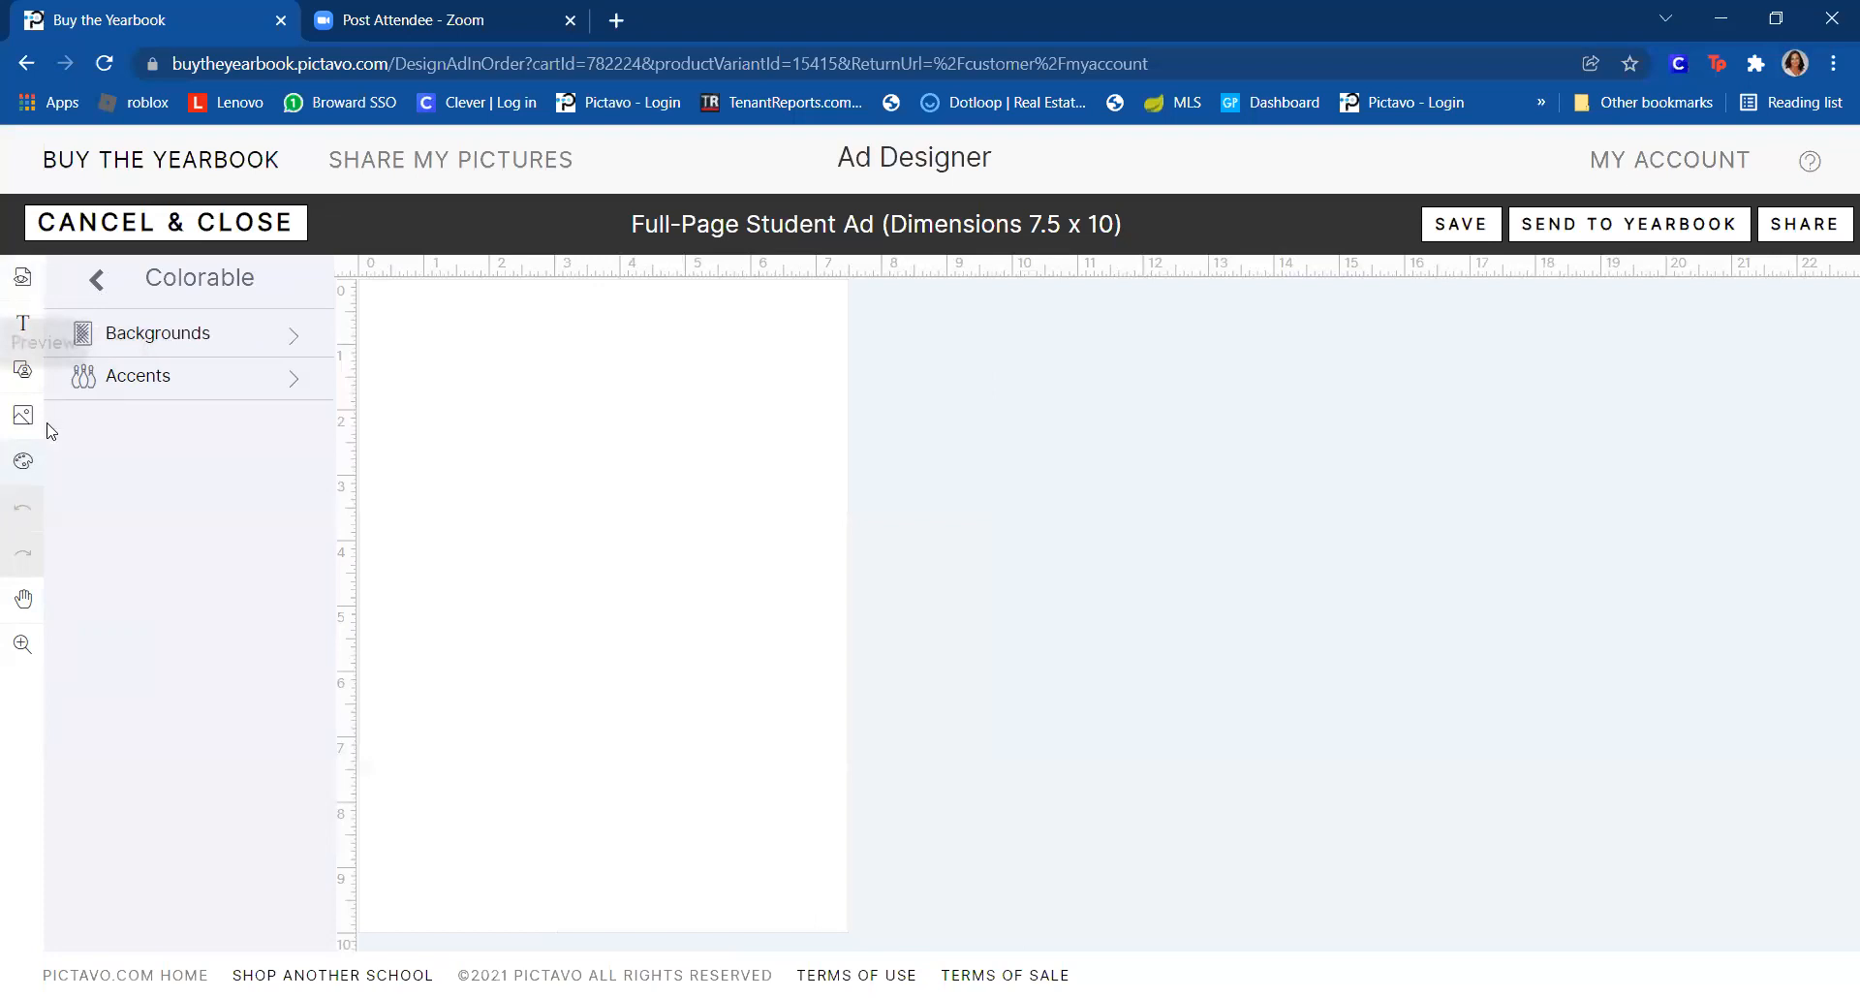
- Apply the S_ADFull_02 art template to the blank ad page
left_click(26, 464)
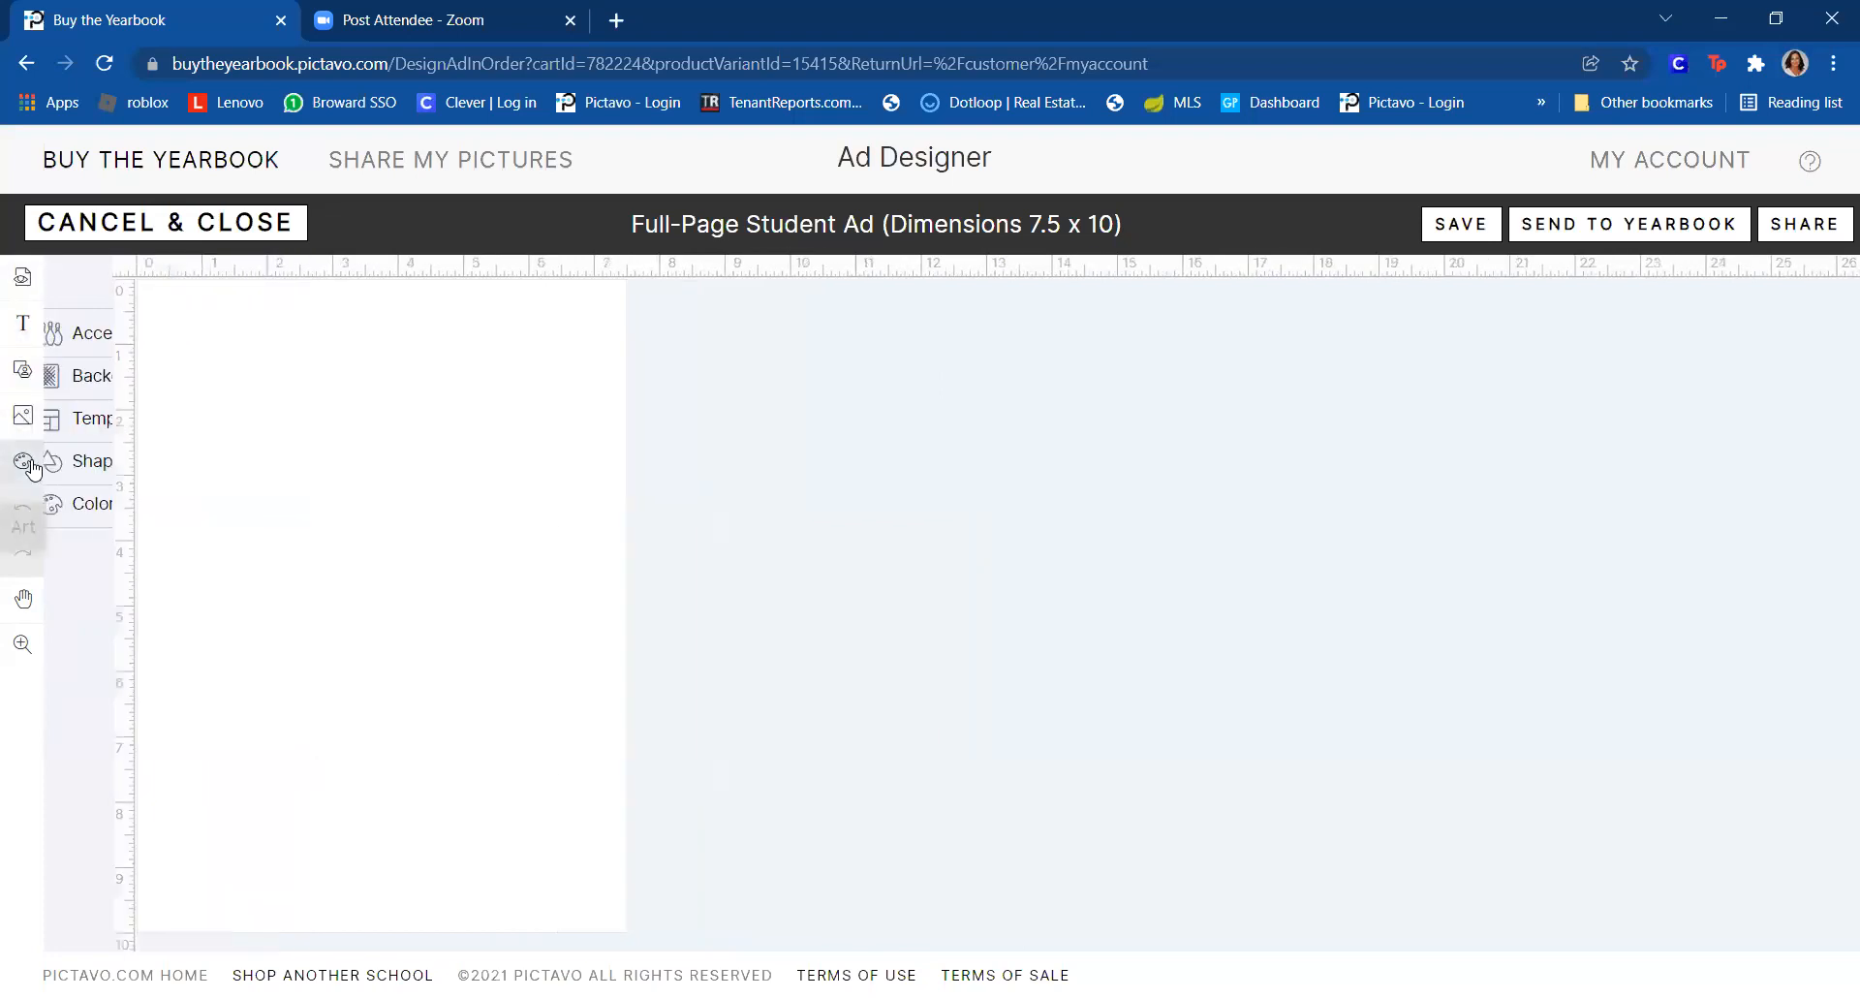
left_click(29, 463)
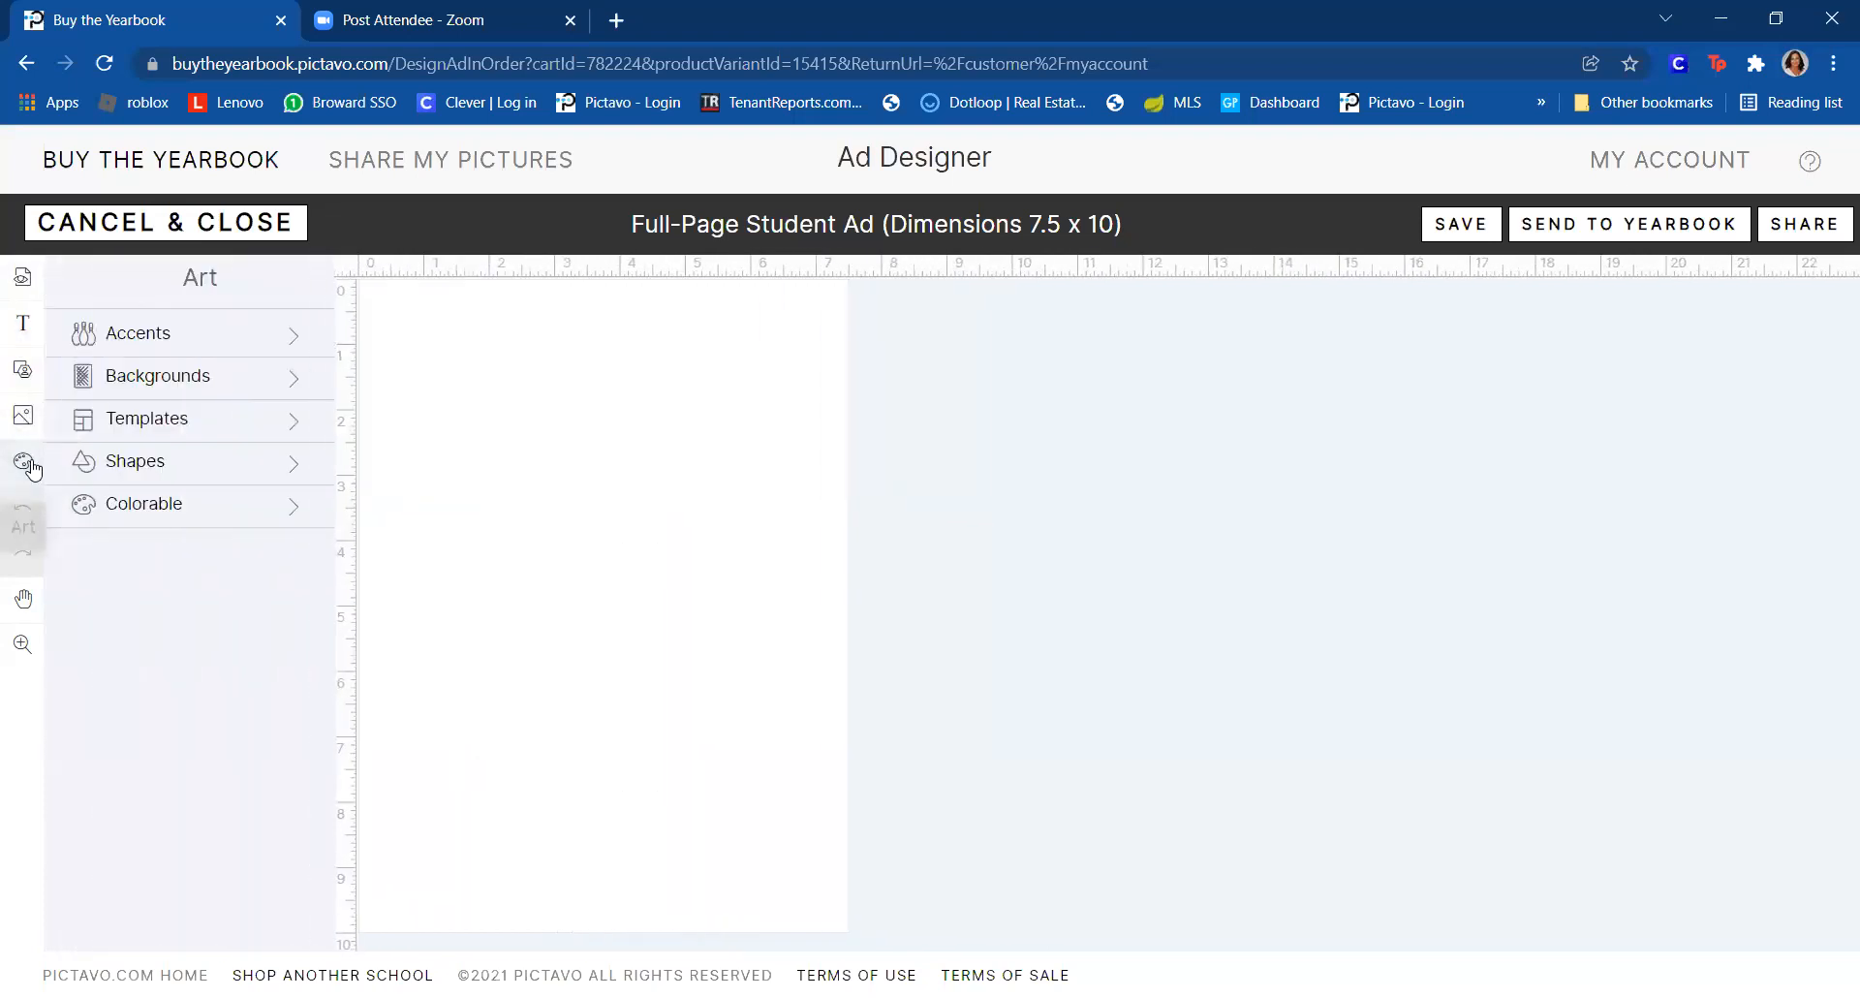
left_click(153, 439)
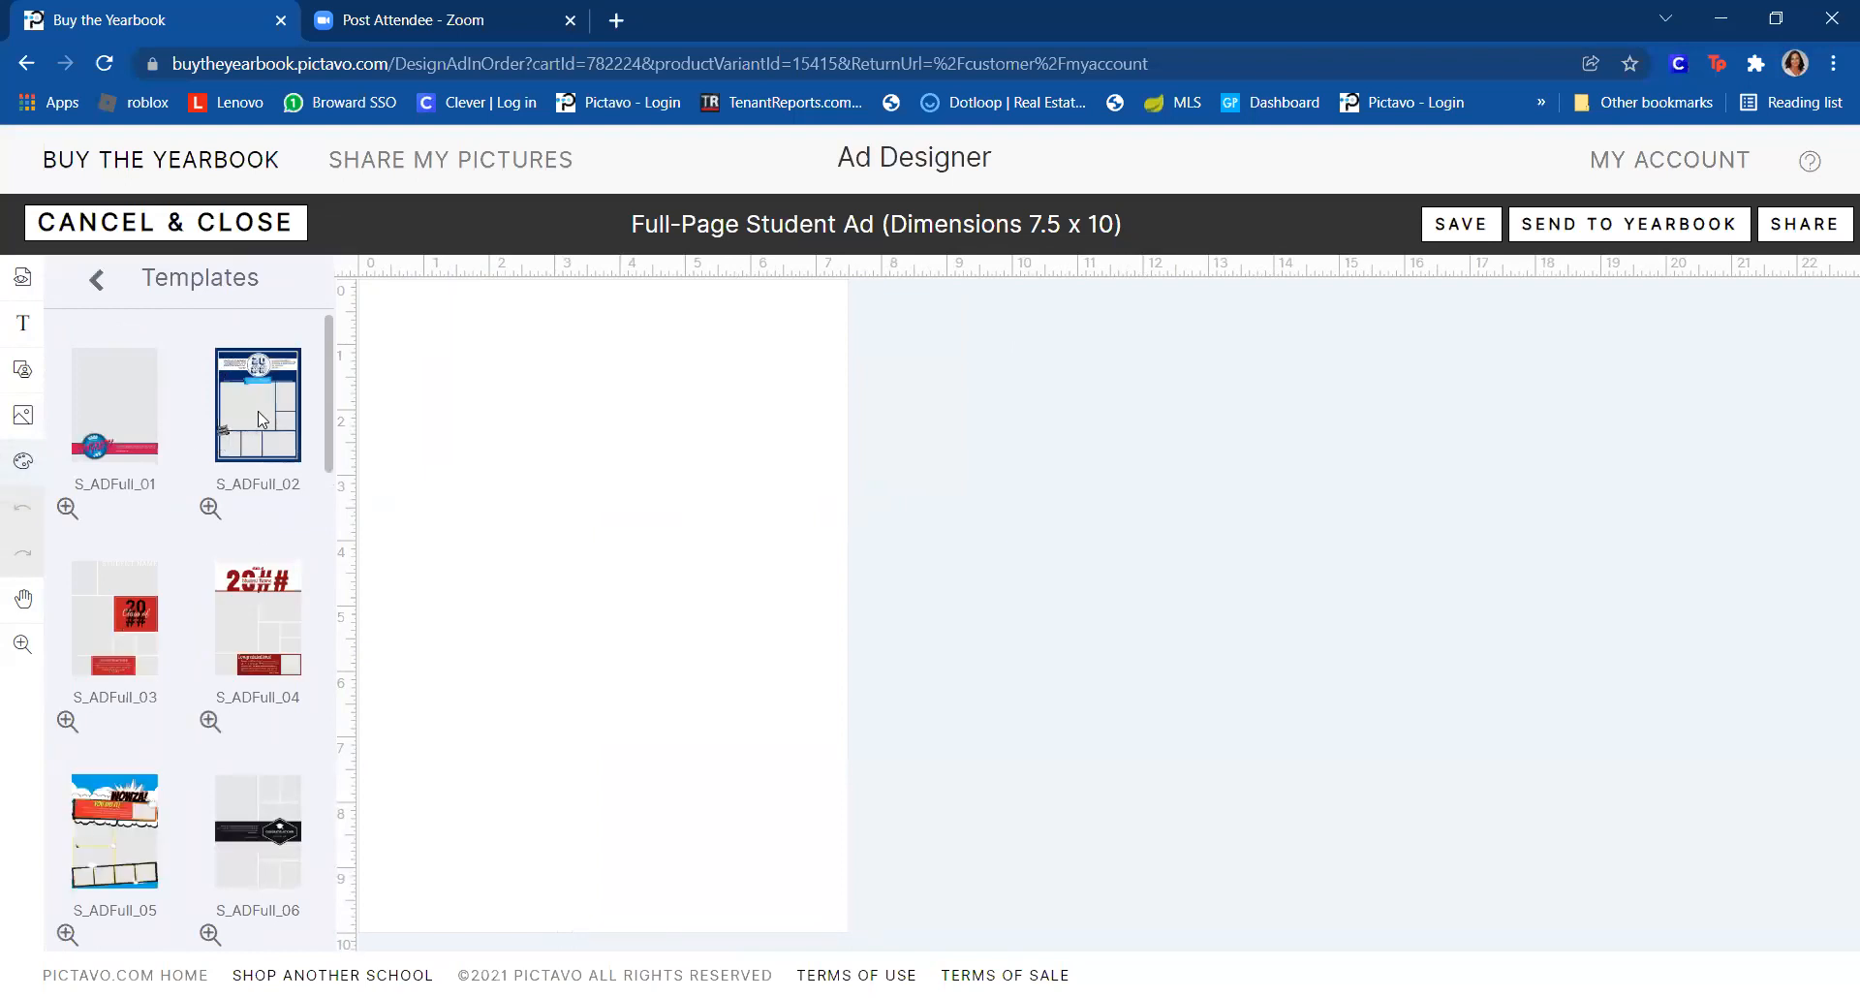
left_click_drag(286, 431, 630, 449)
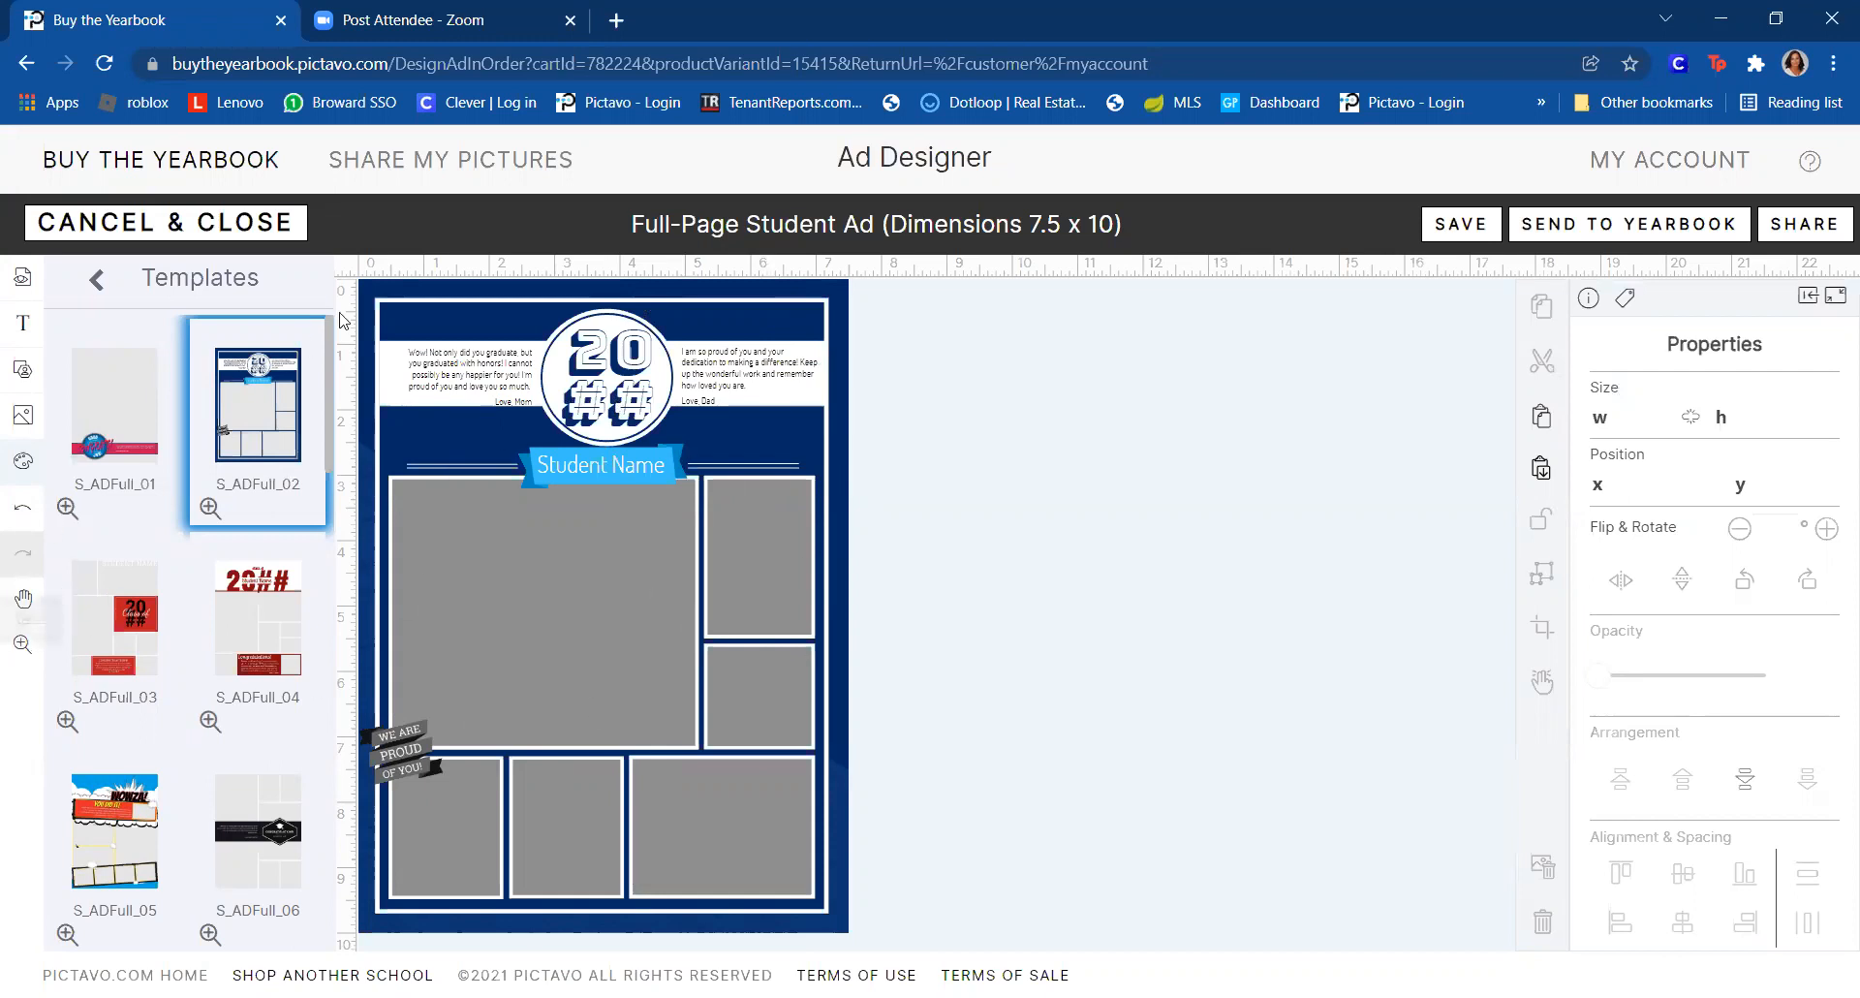
- Colorize the template's outer background, trying red and teal before settling on a medium blue (R=0 G=91 B=167)
left_click(433, 295)
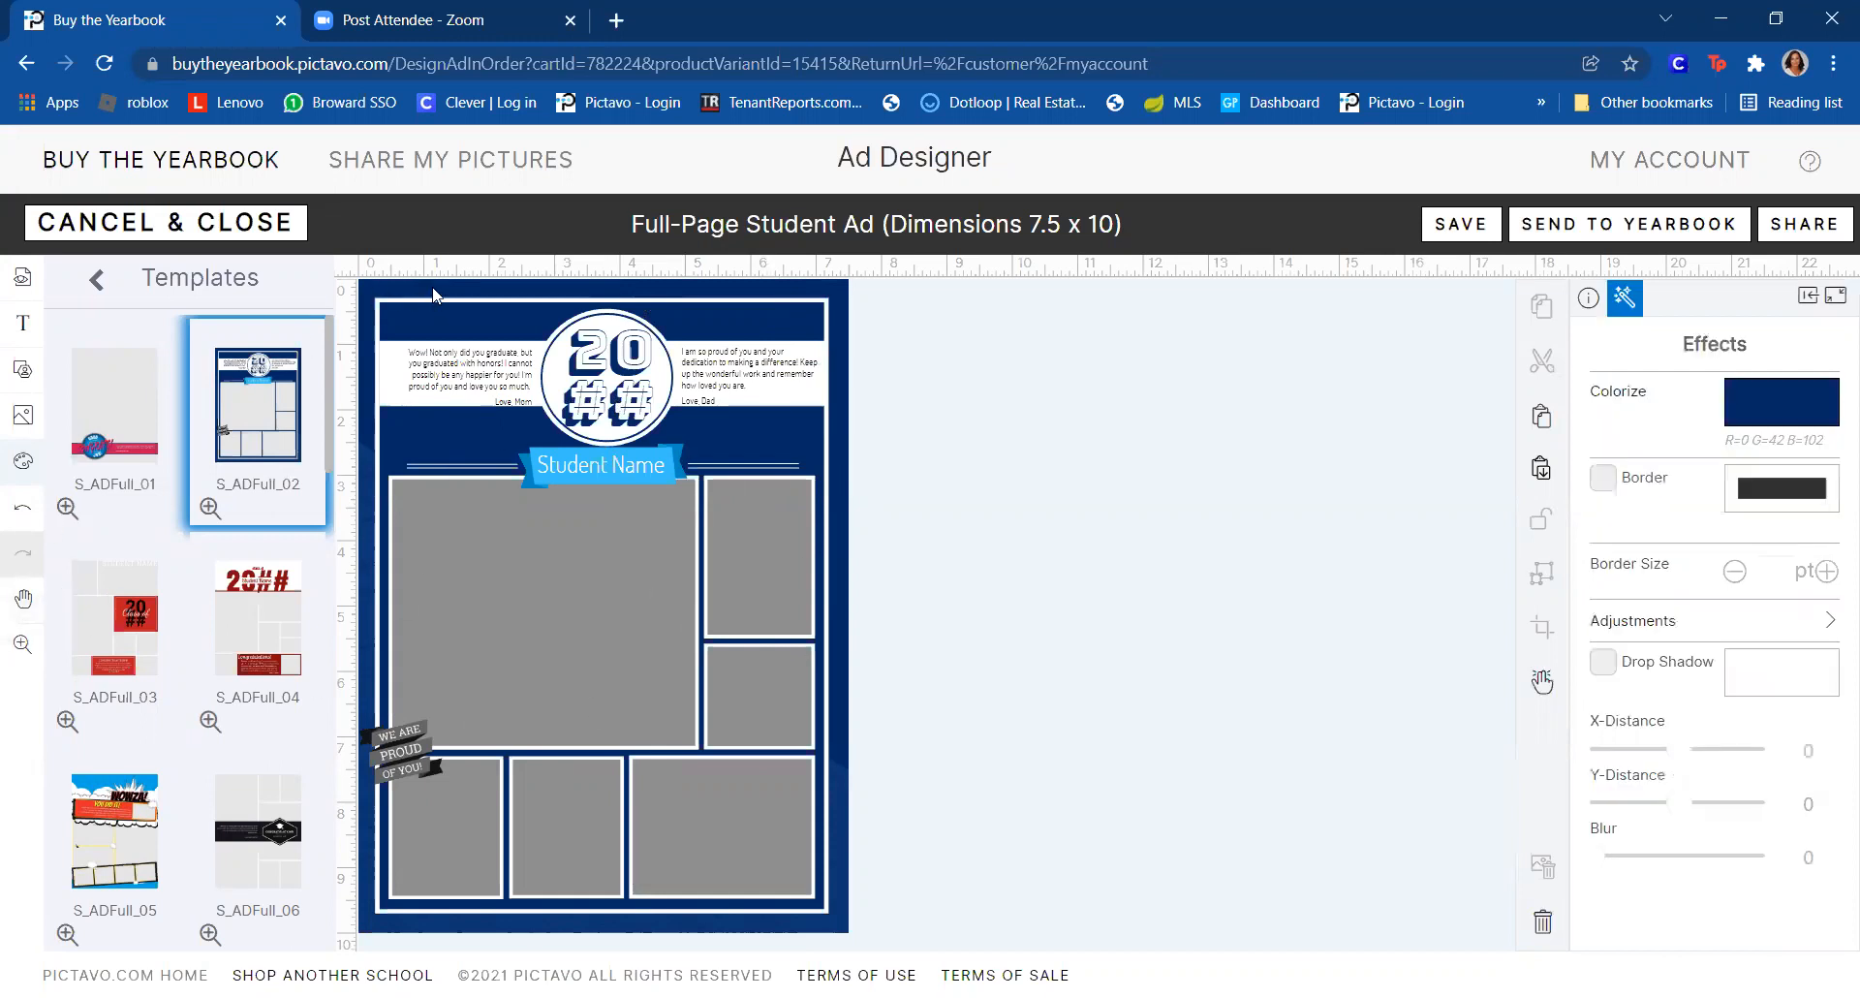
left_click(1835, 298)
left_click(1835, 307)
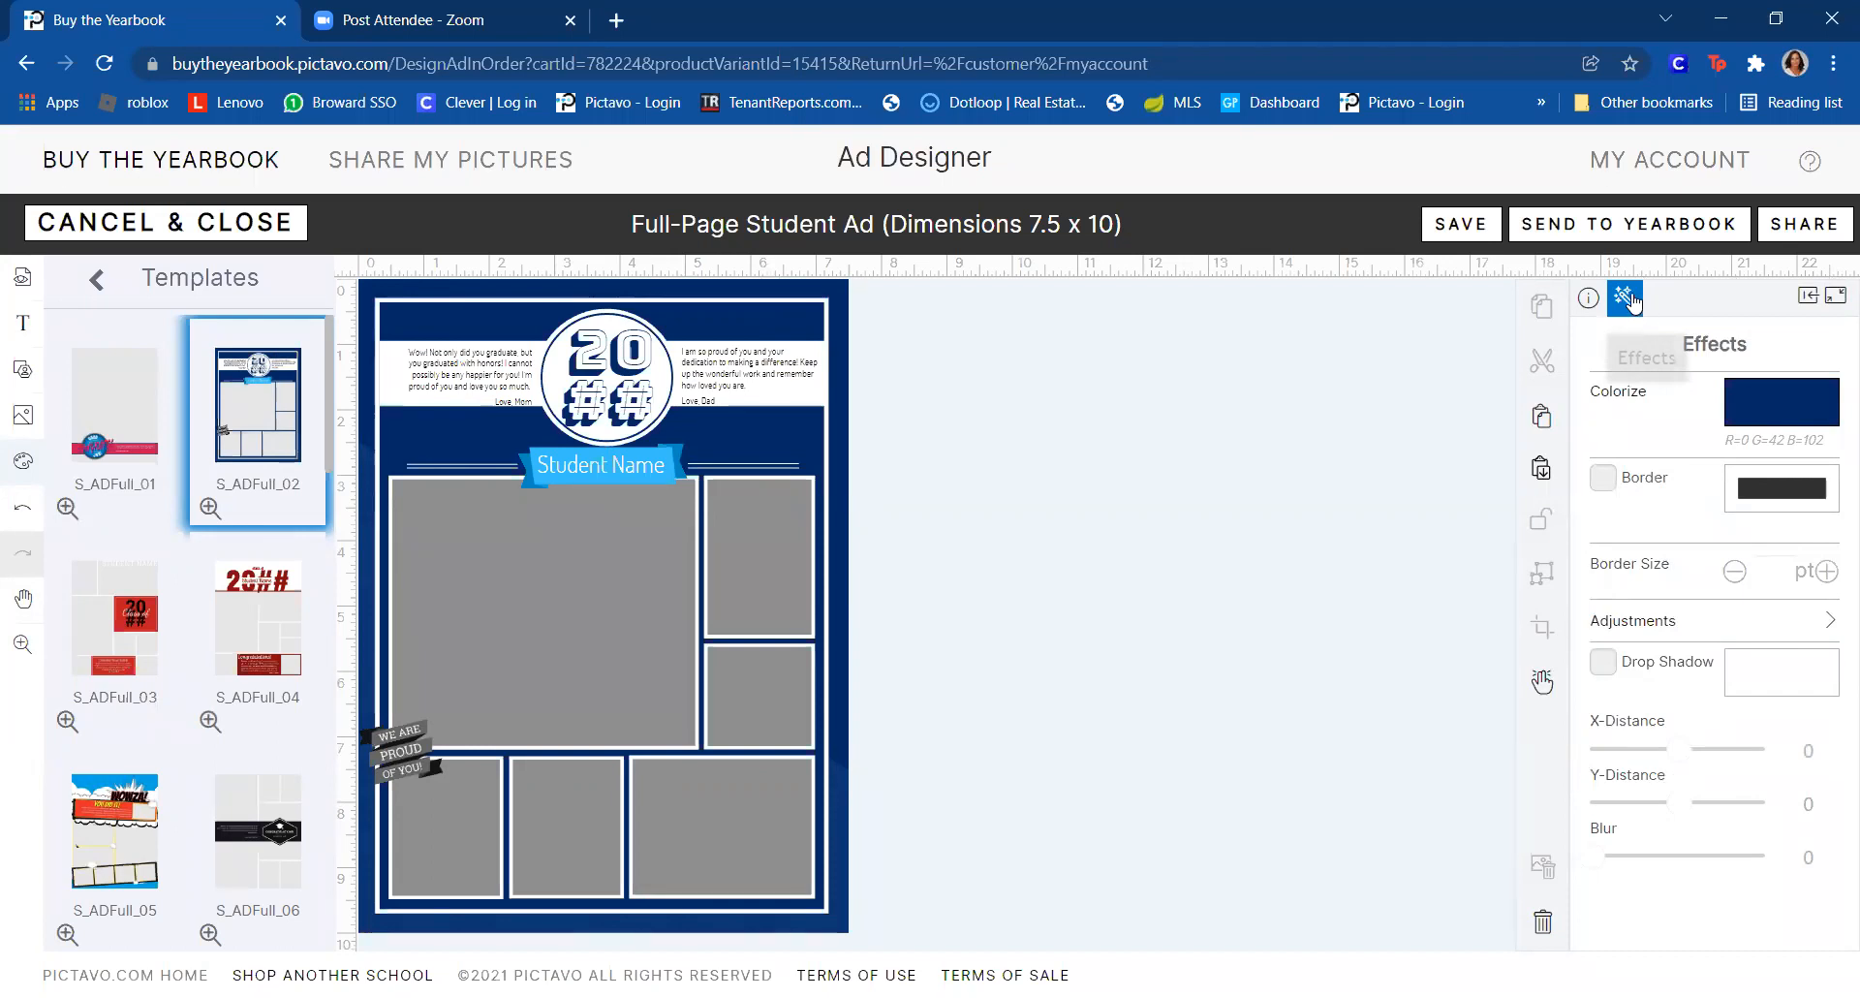
left_click(1799, 409)
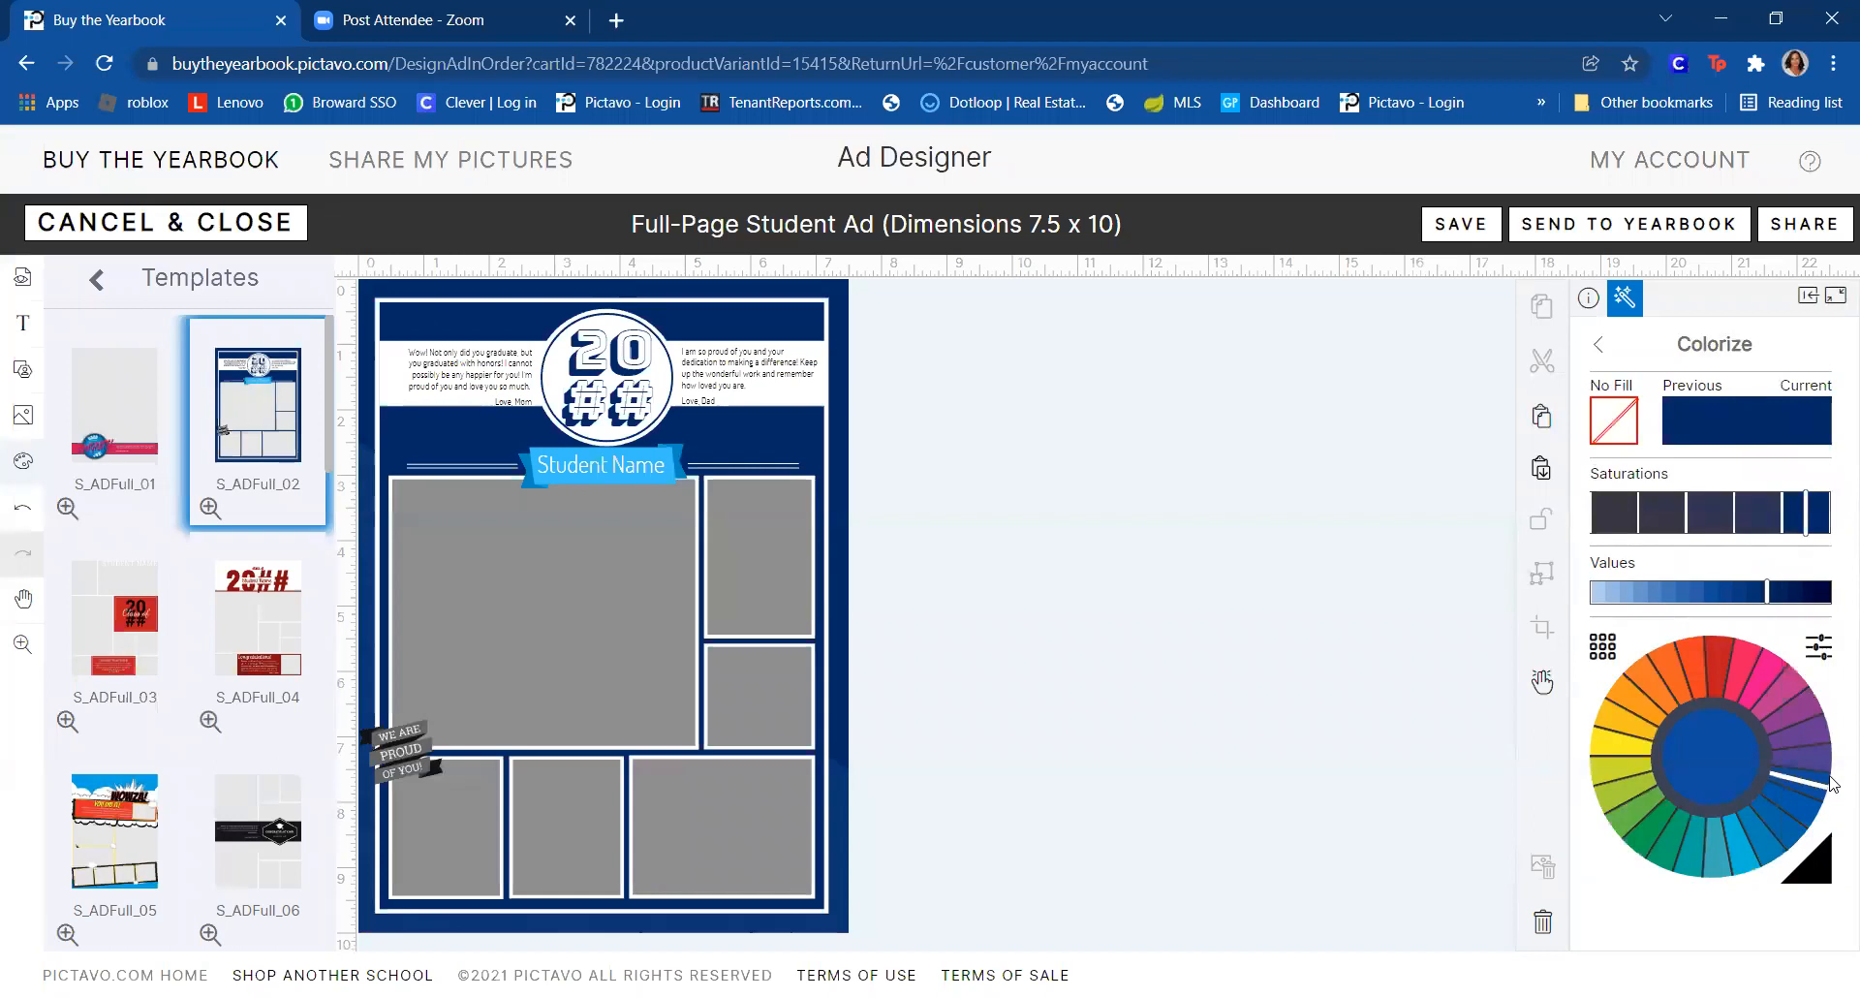
left_click(1723, 648)
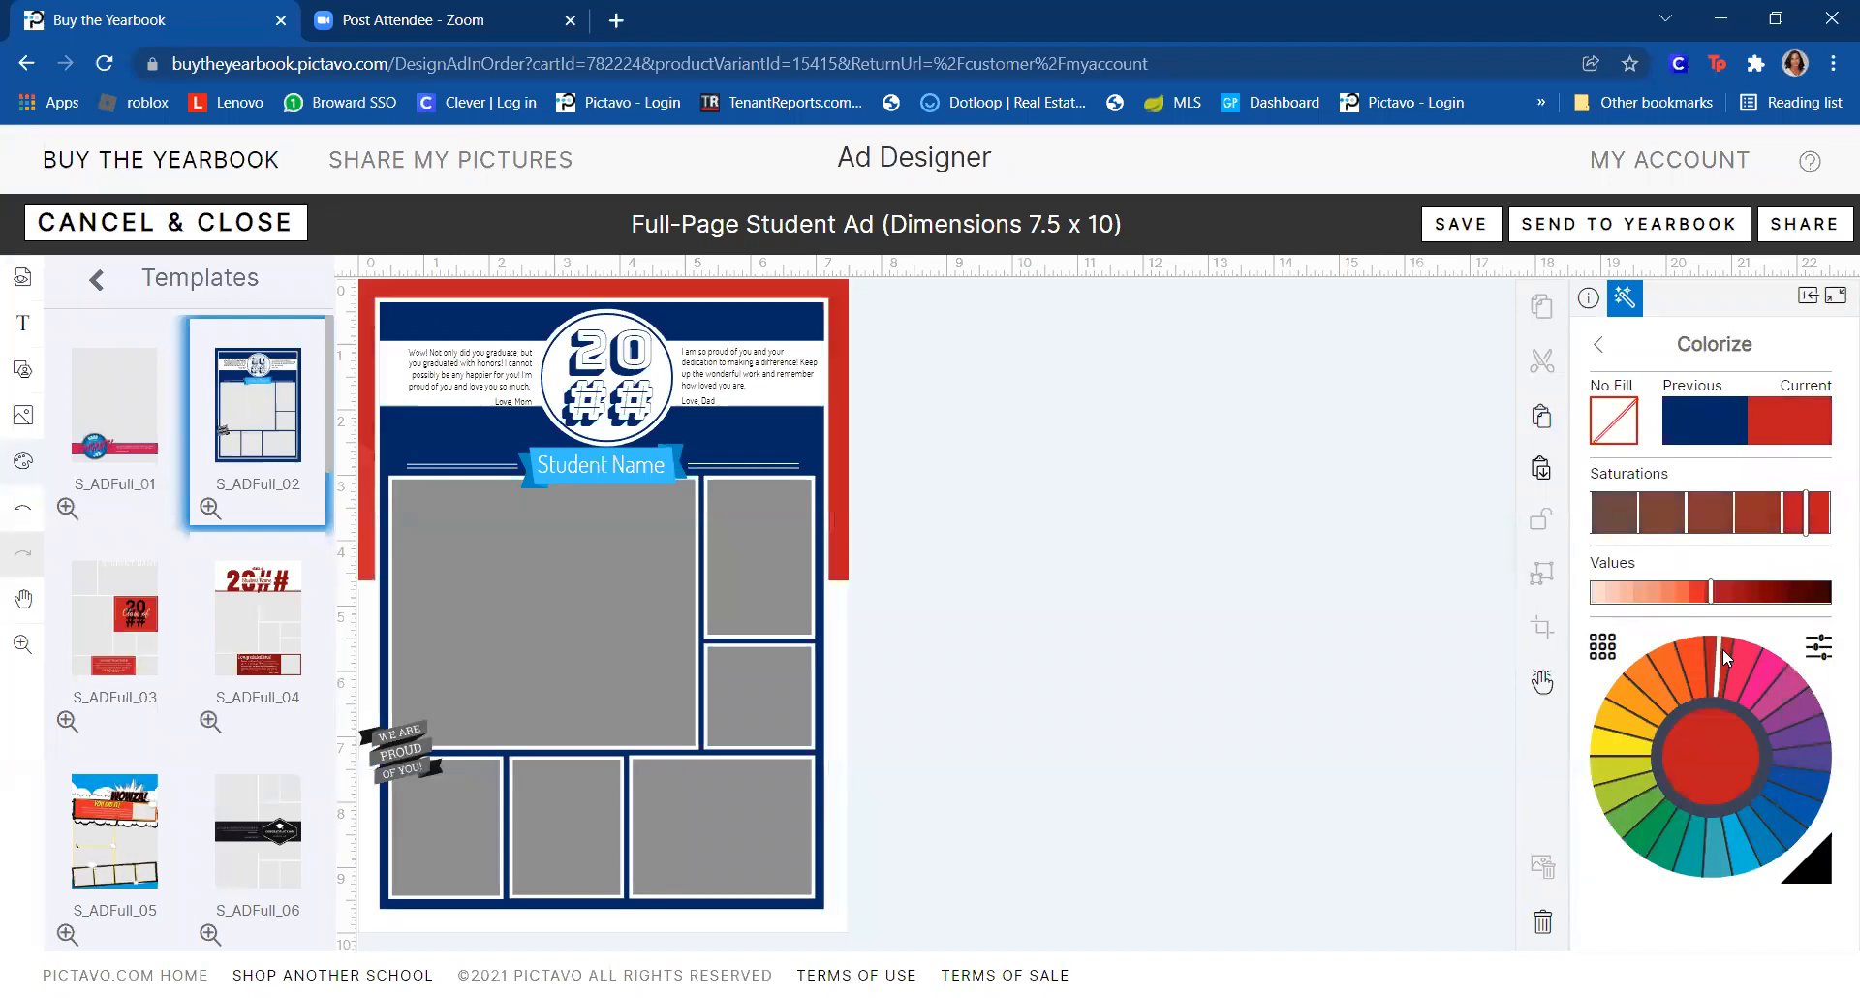
left_click(1691, 843)
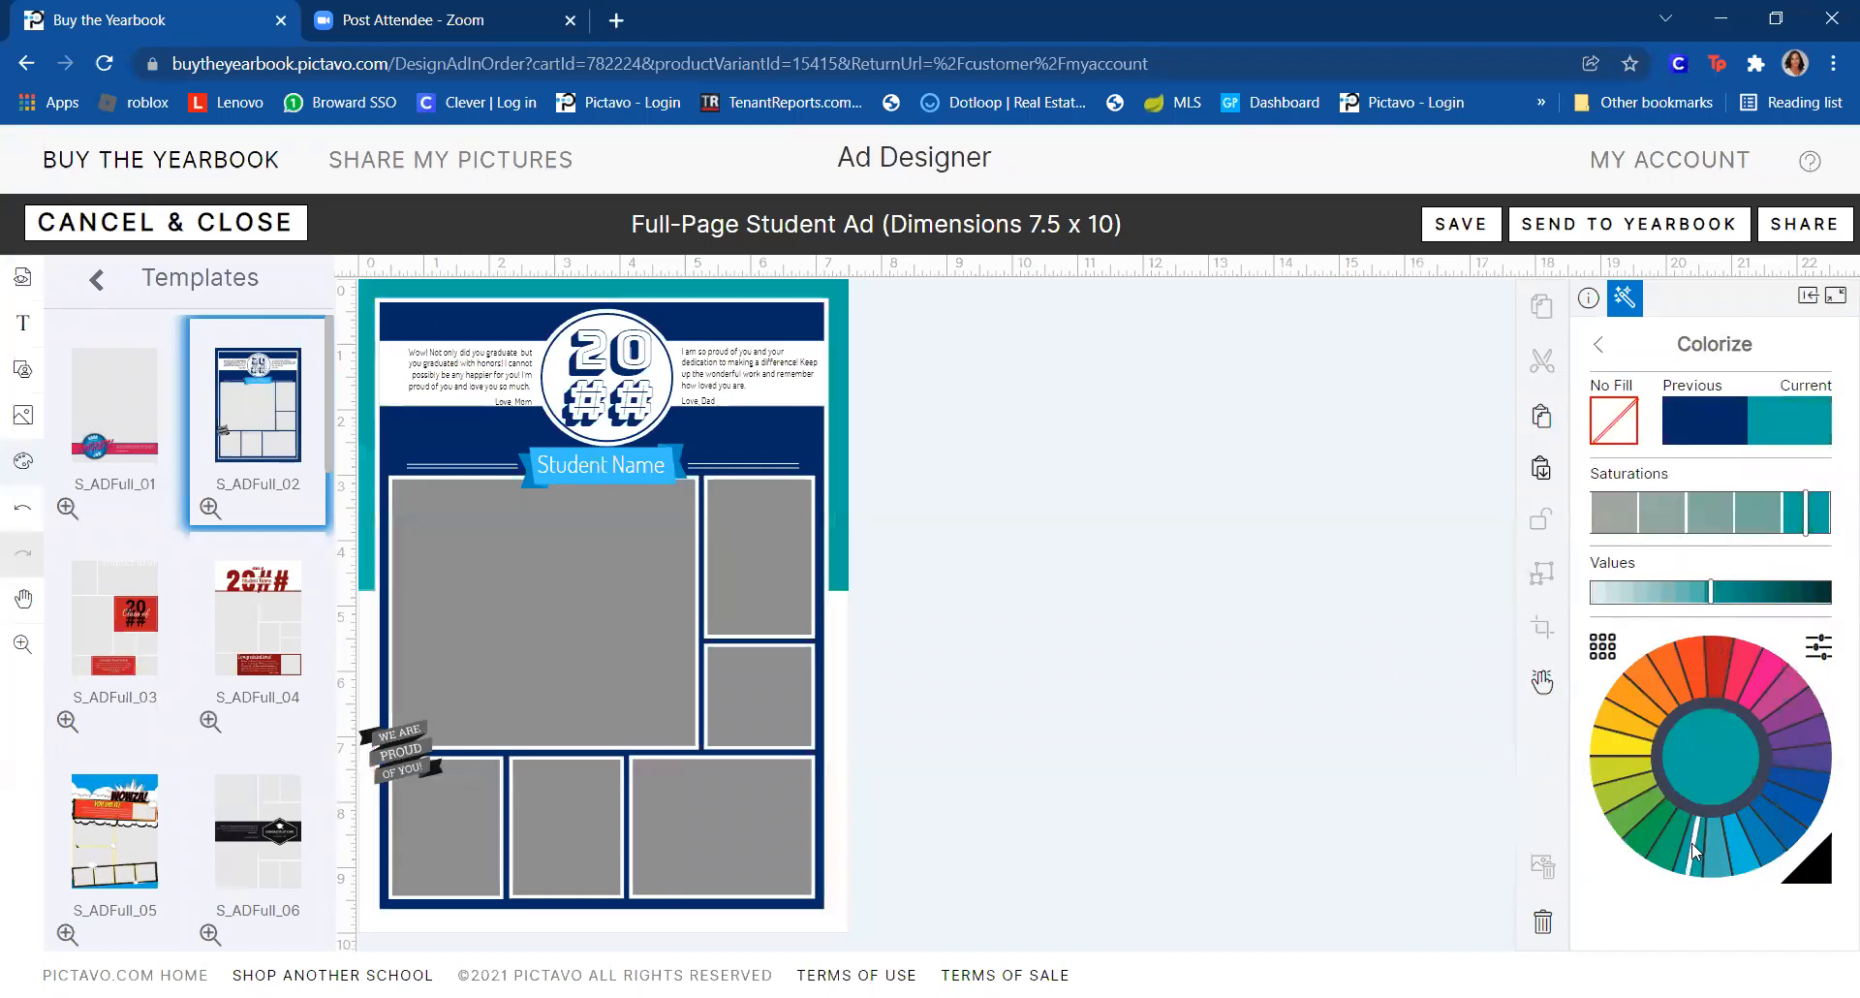
left_click(1776, 793)
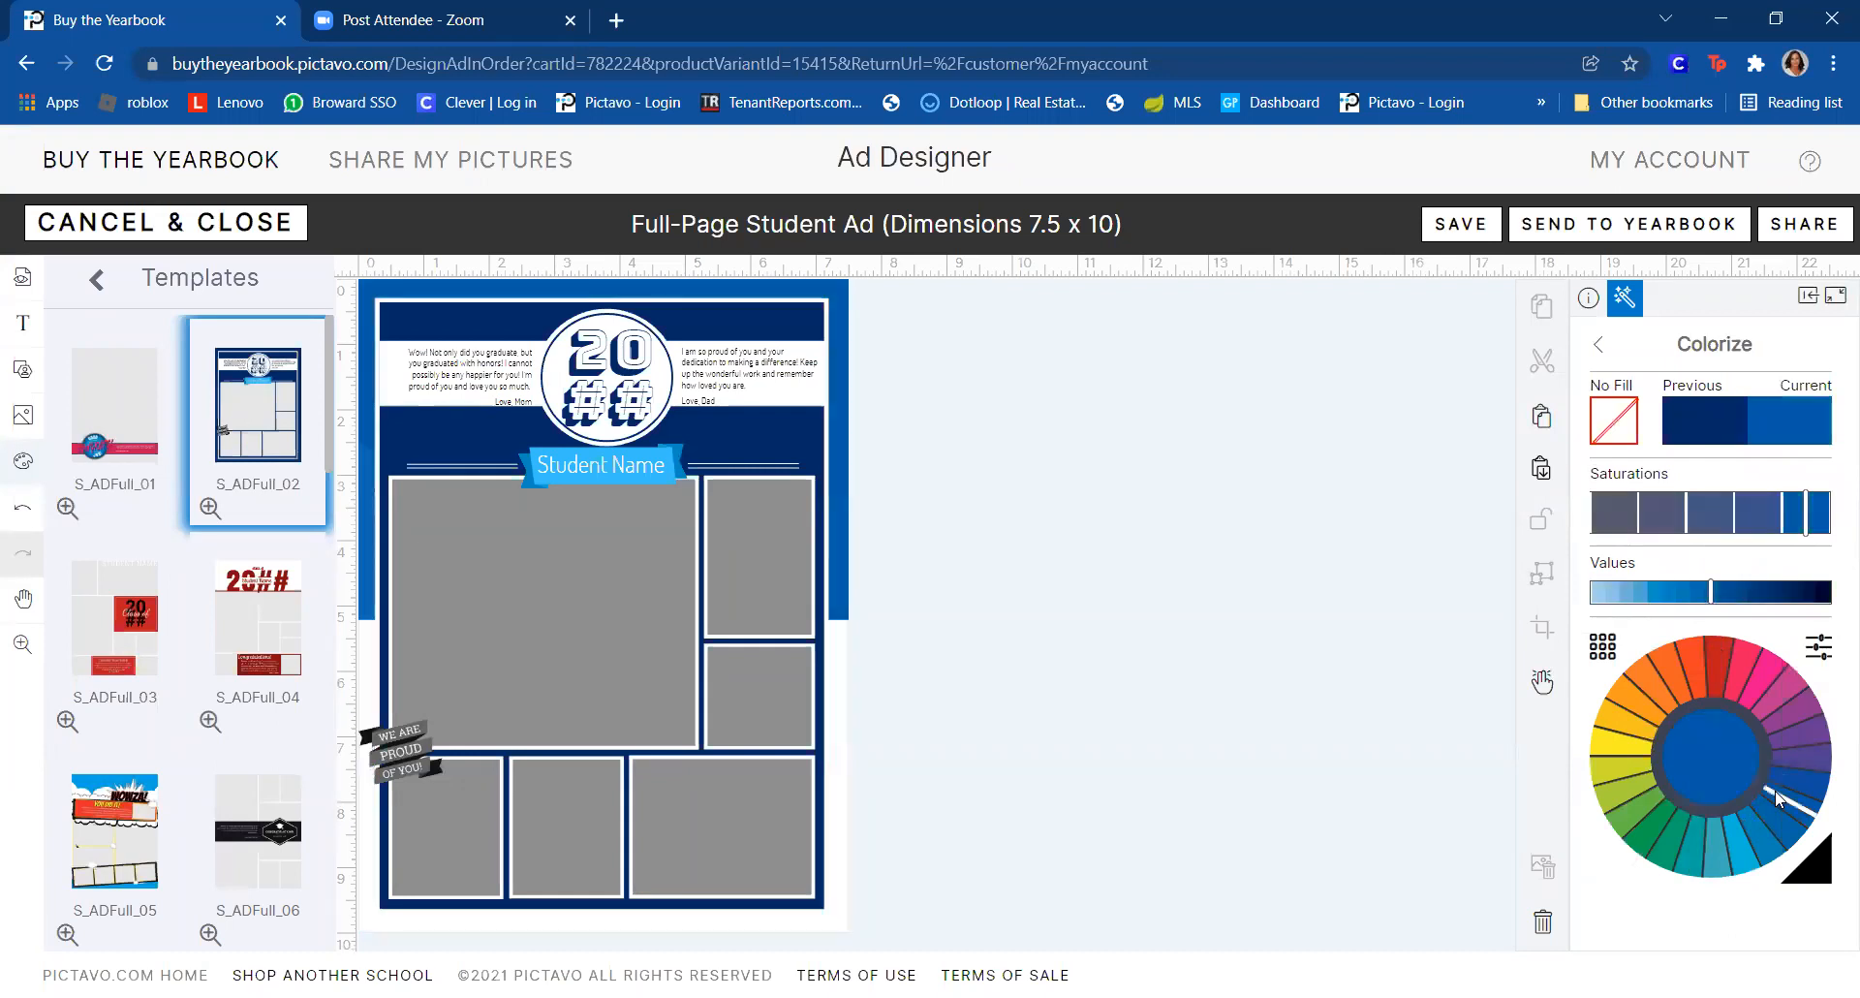
- Change the fill color of the bordered inner panel behind the photo boxes to red
left_click(789, 307)
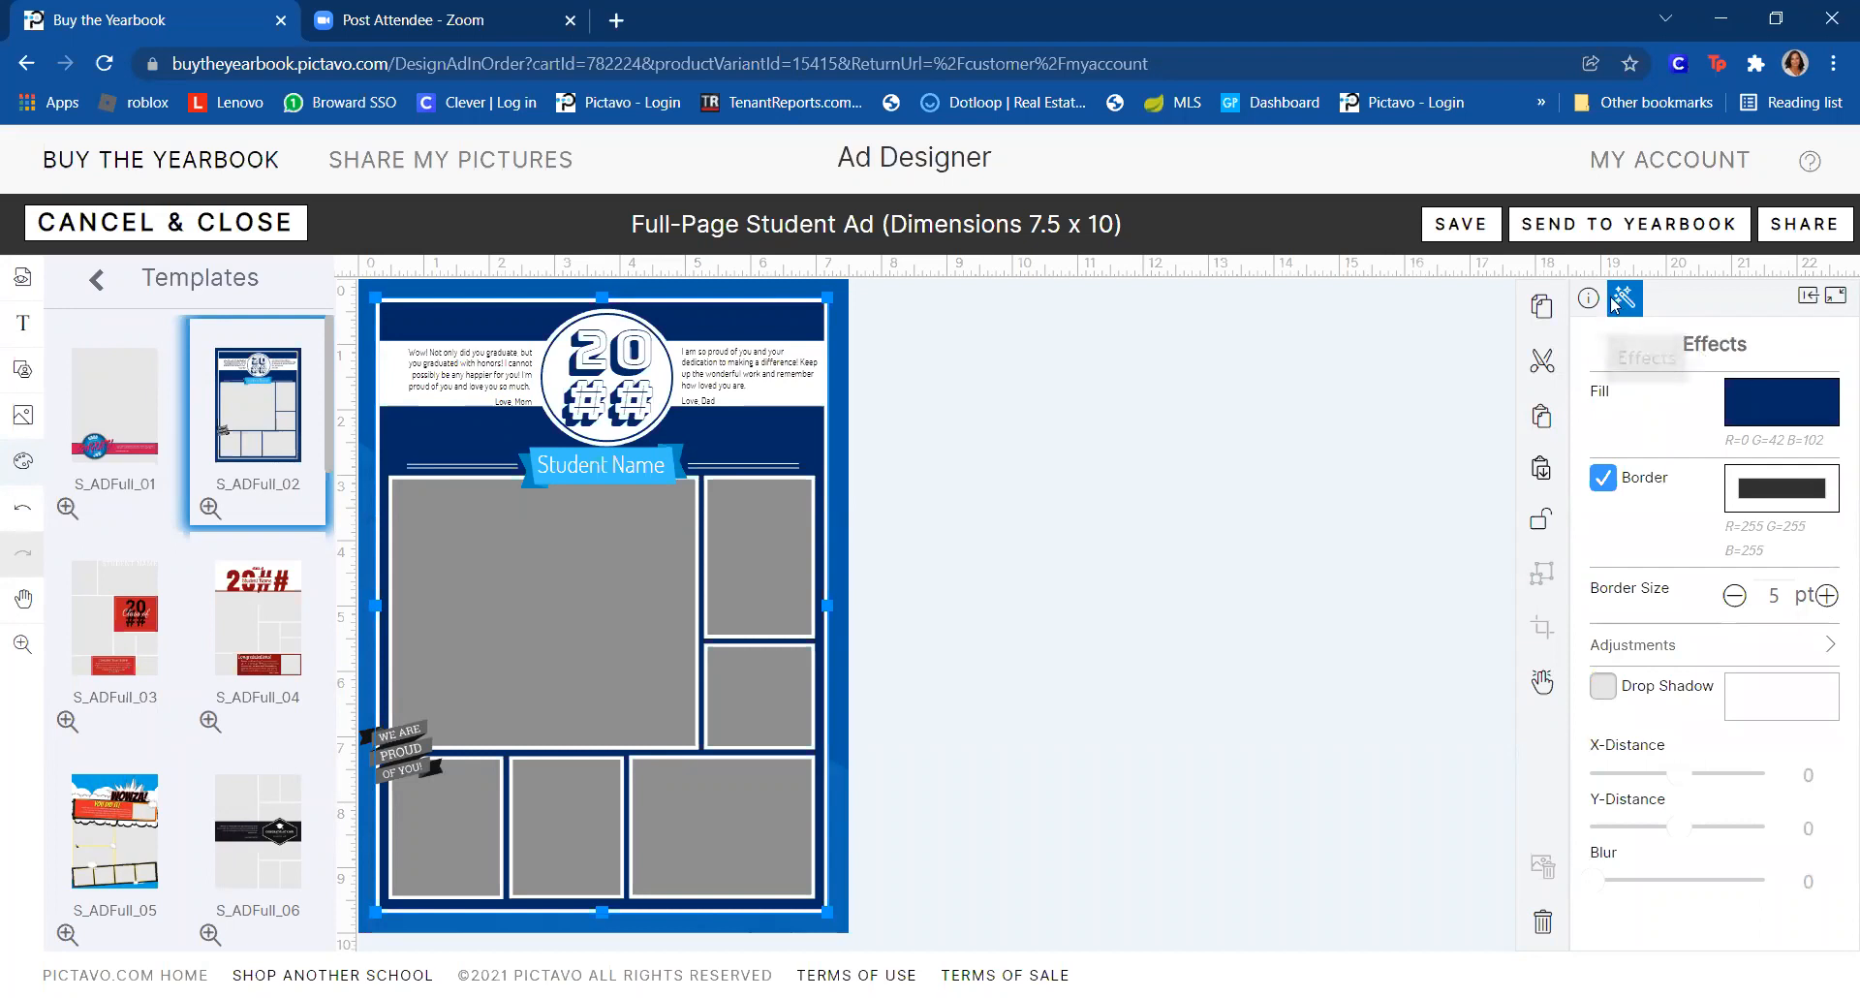
left_click(1836, 415)
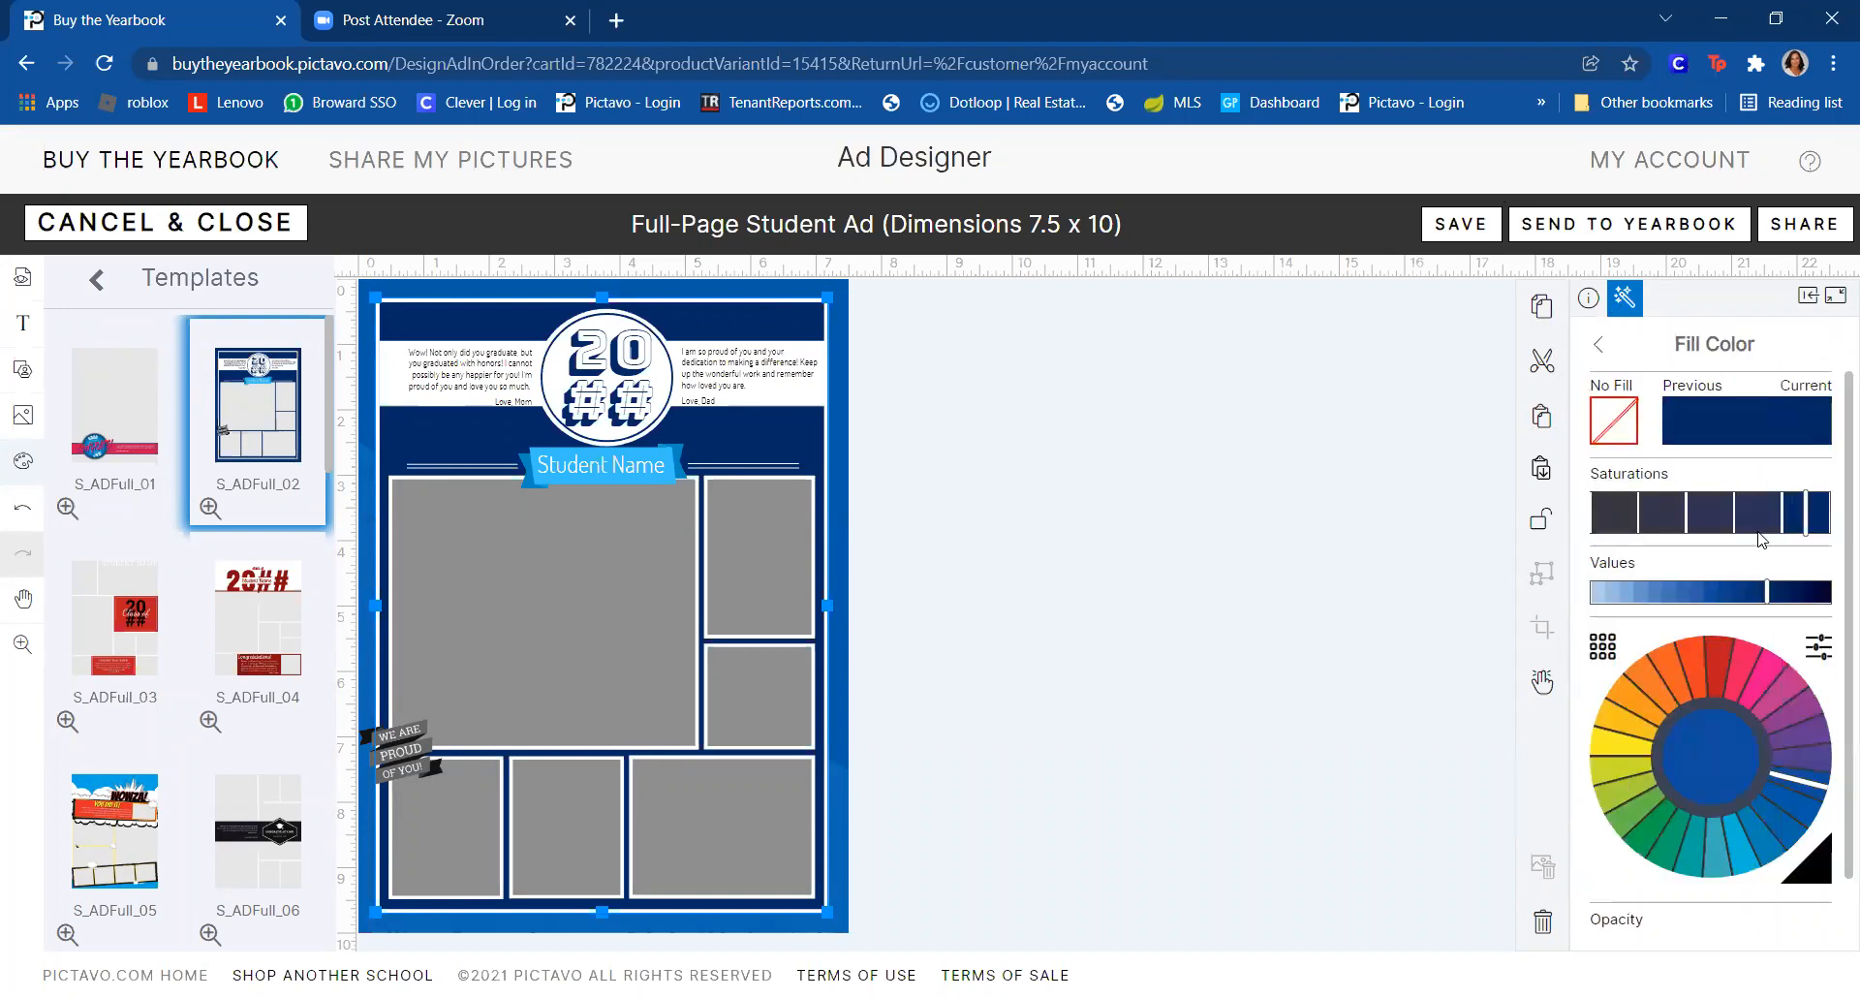
left_click(1729, 658)
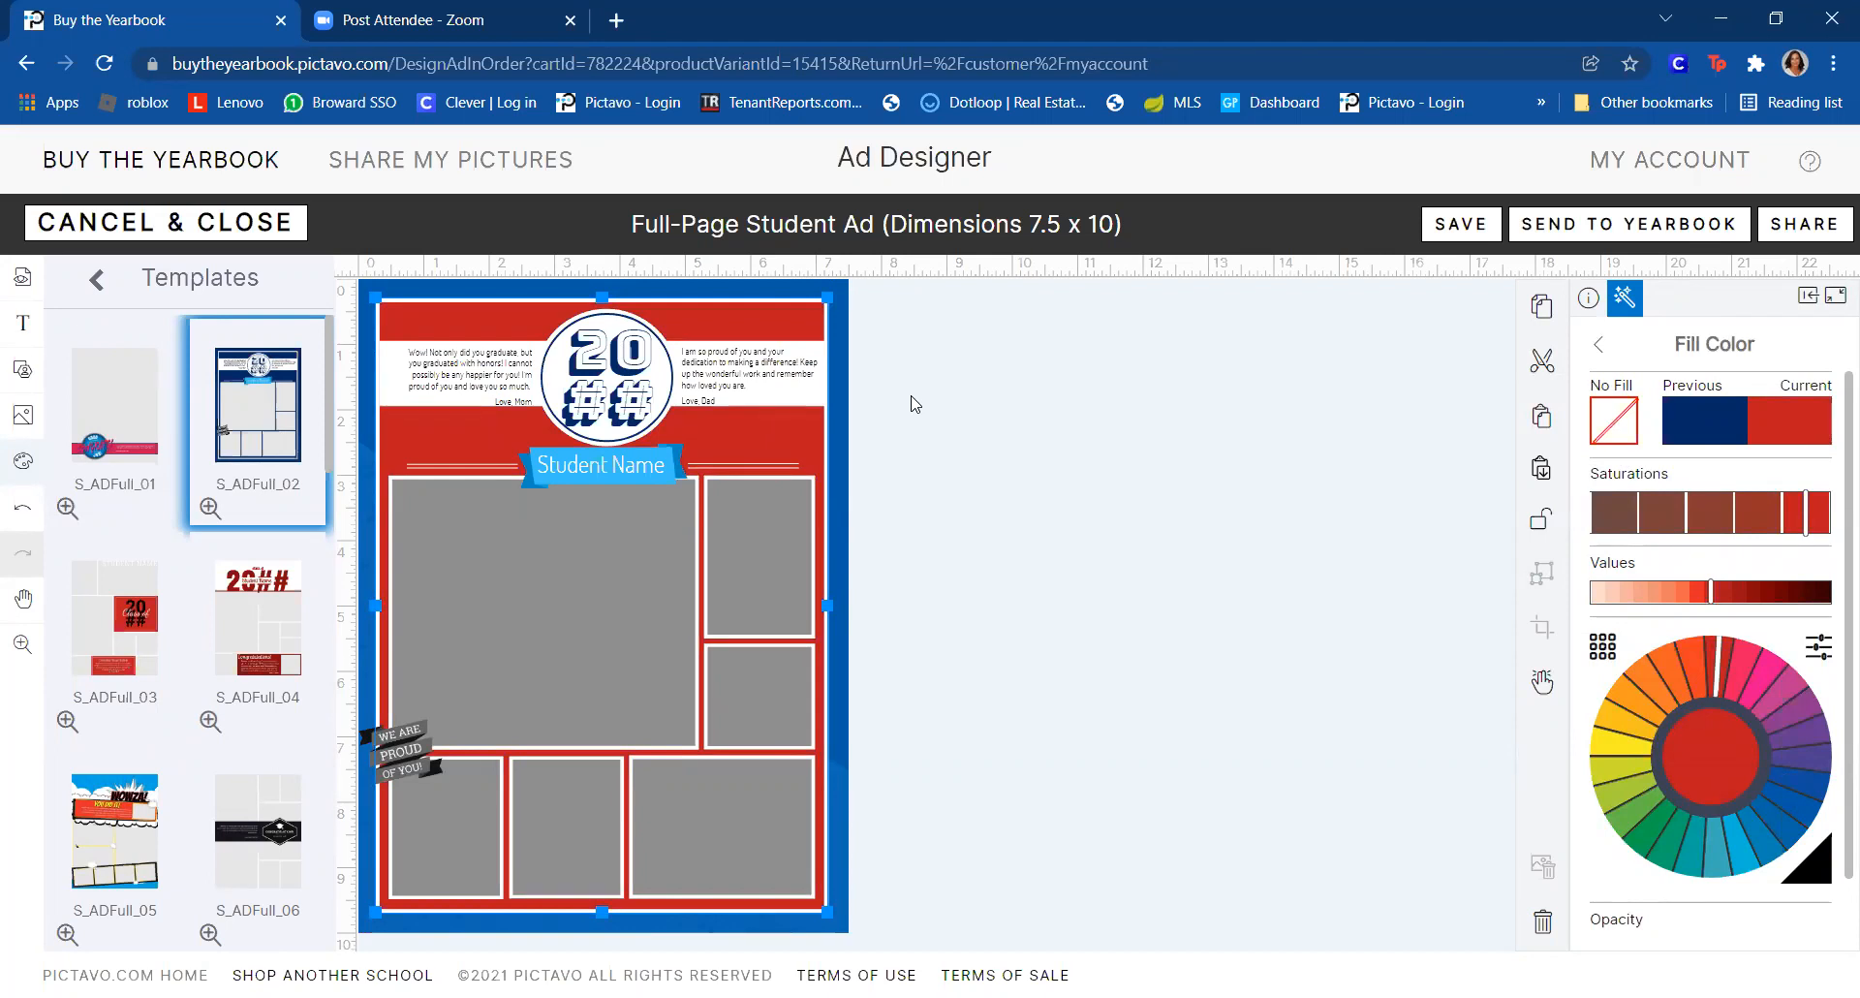
left_click(833, 394)
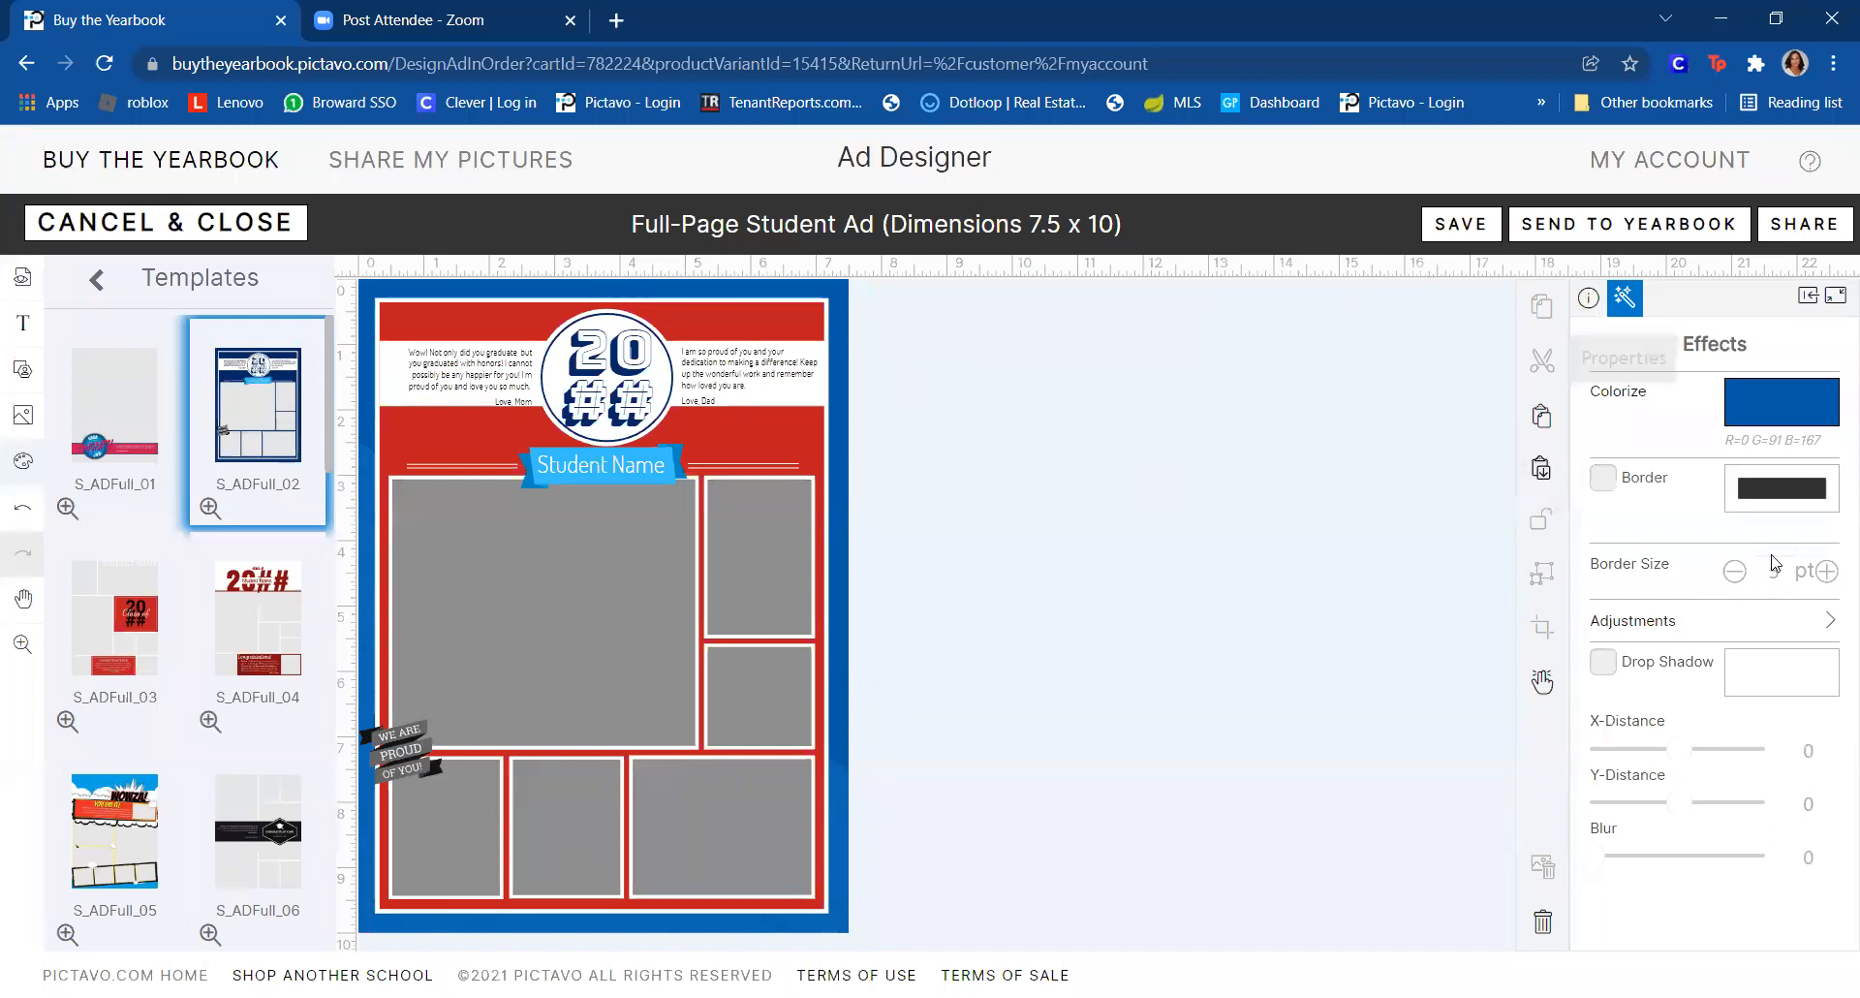
- Set the "Love, Dad" message text to the Finger Paint font at 8 pt
left_click(718, 371)
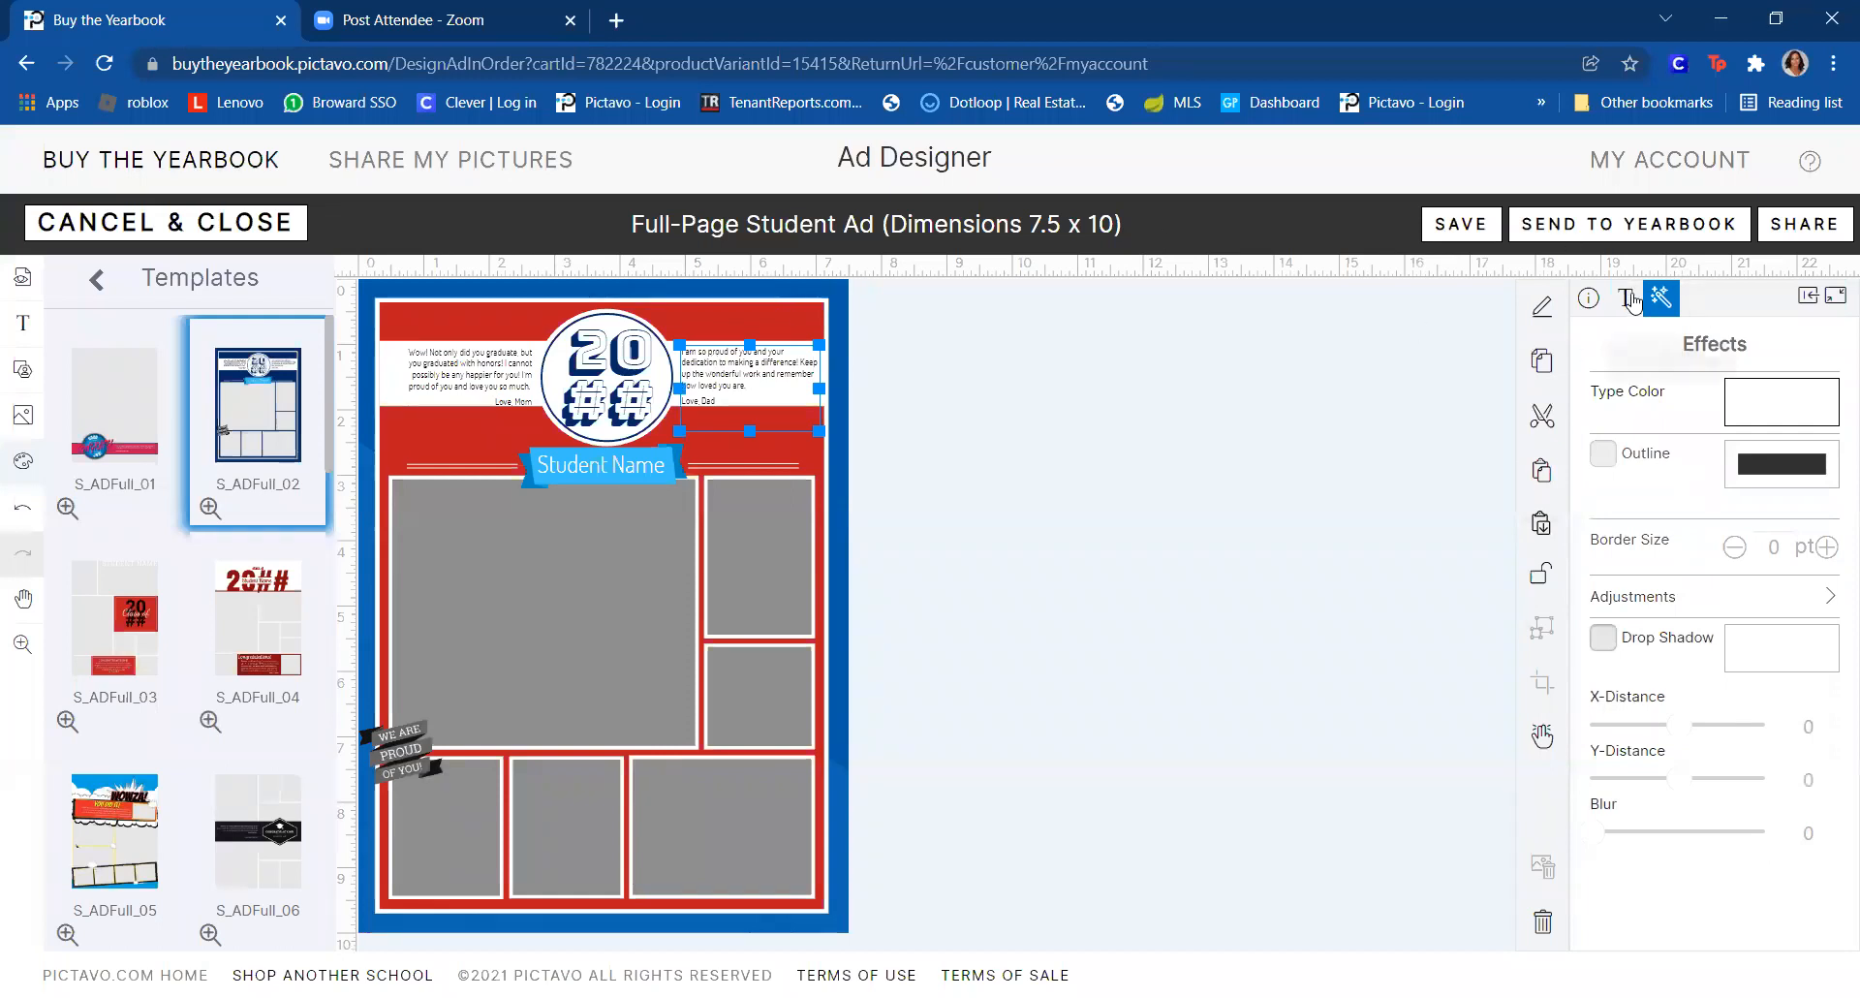
left_click(1628, 299)
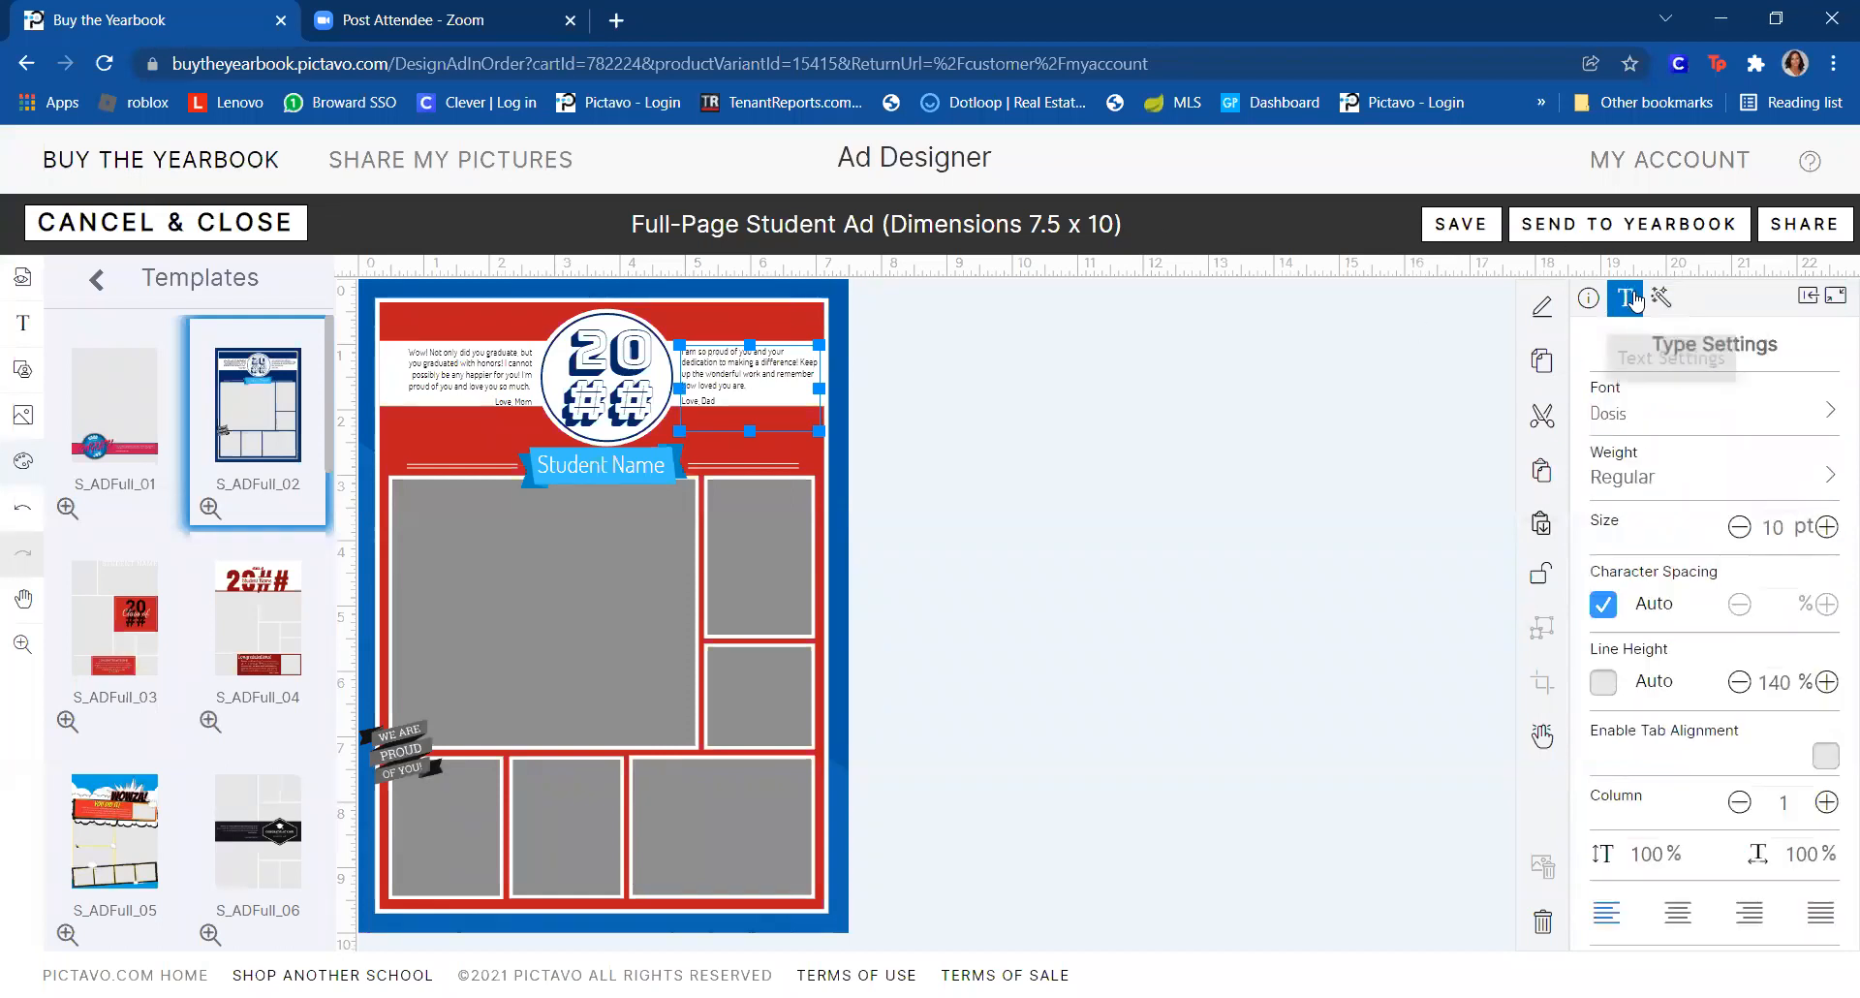
left_click(1625, 416)
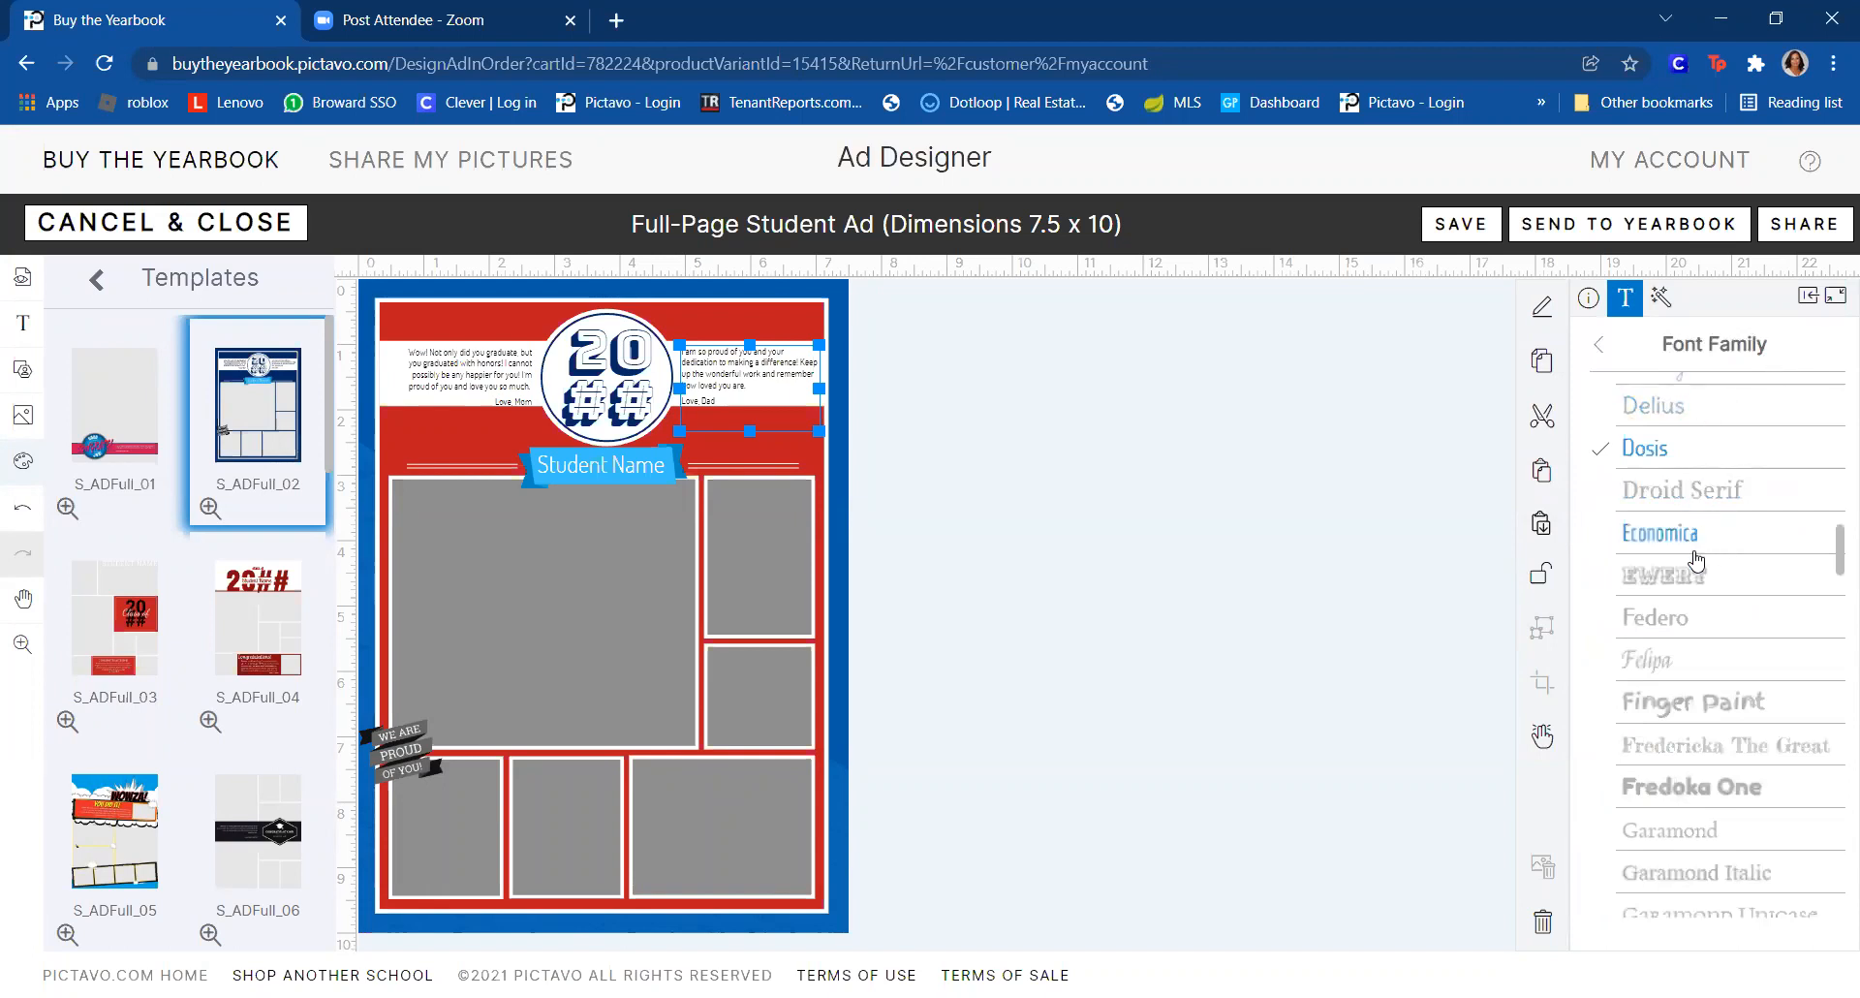
left_click(1691, 709)
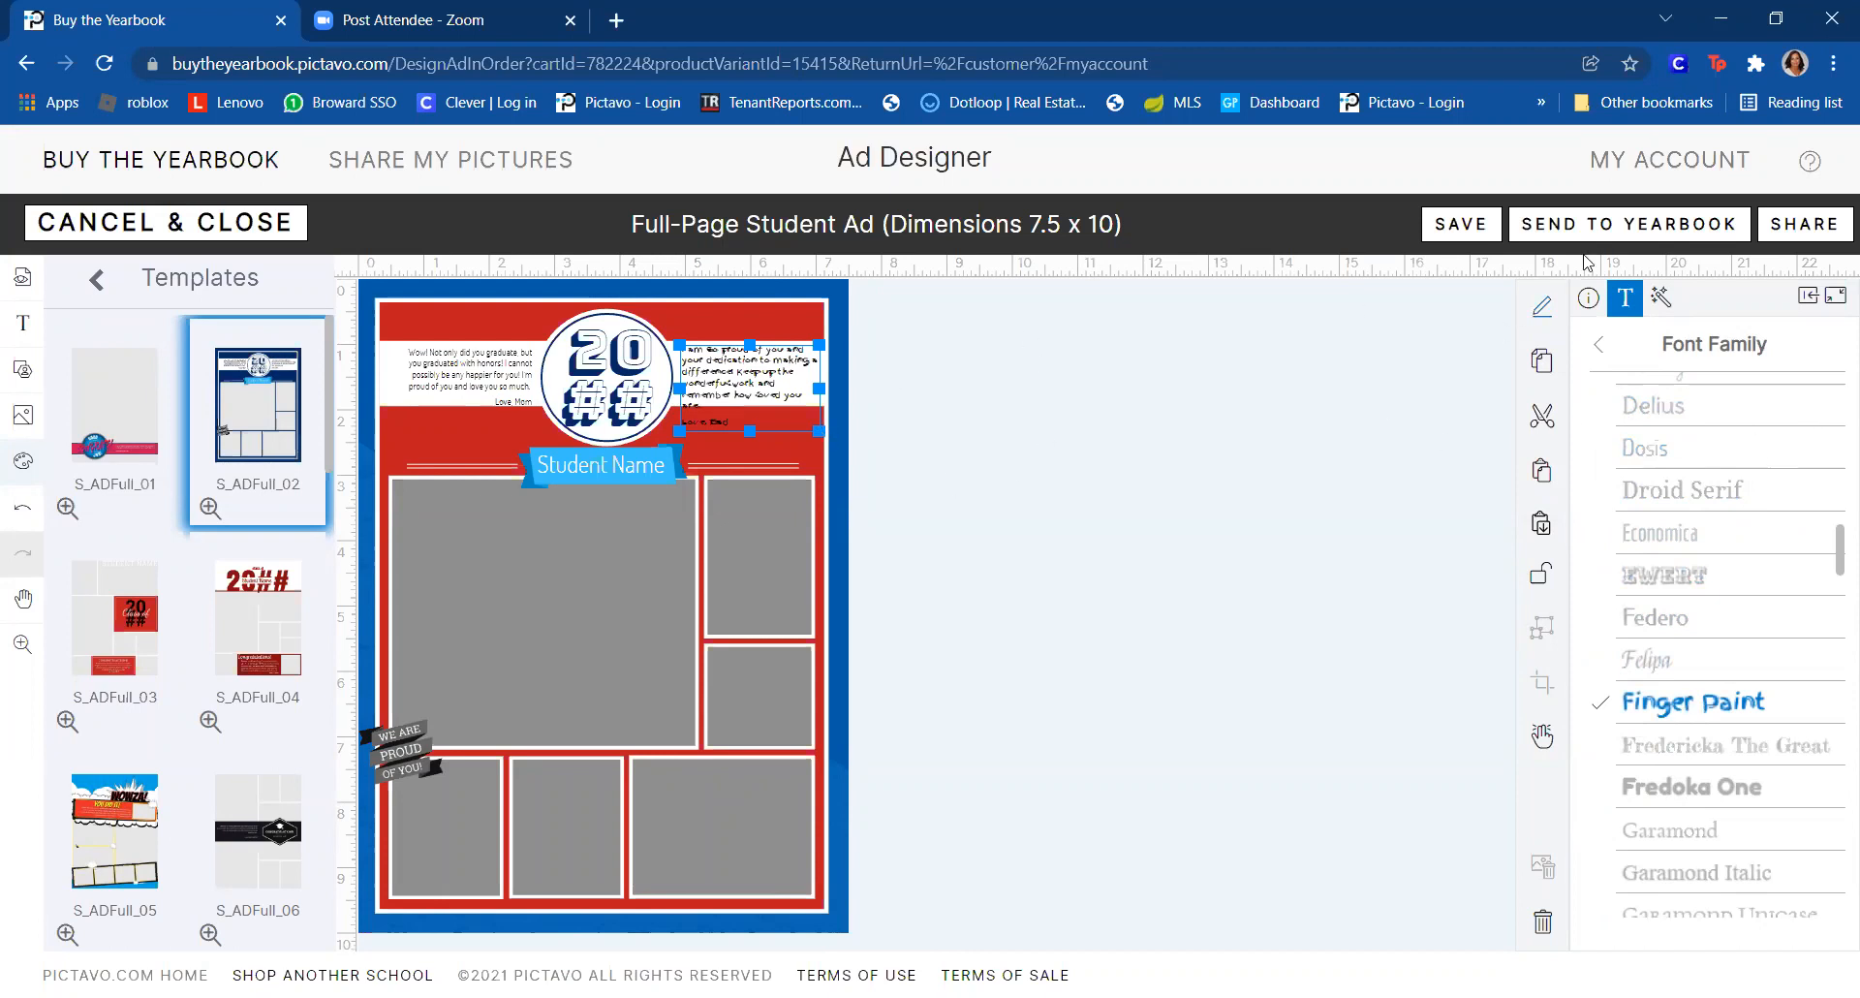
left_click(1599, 351)
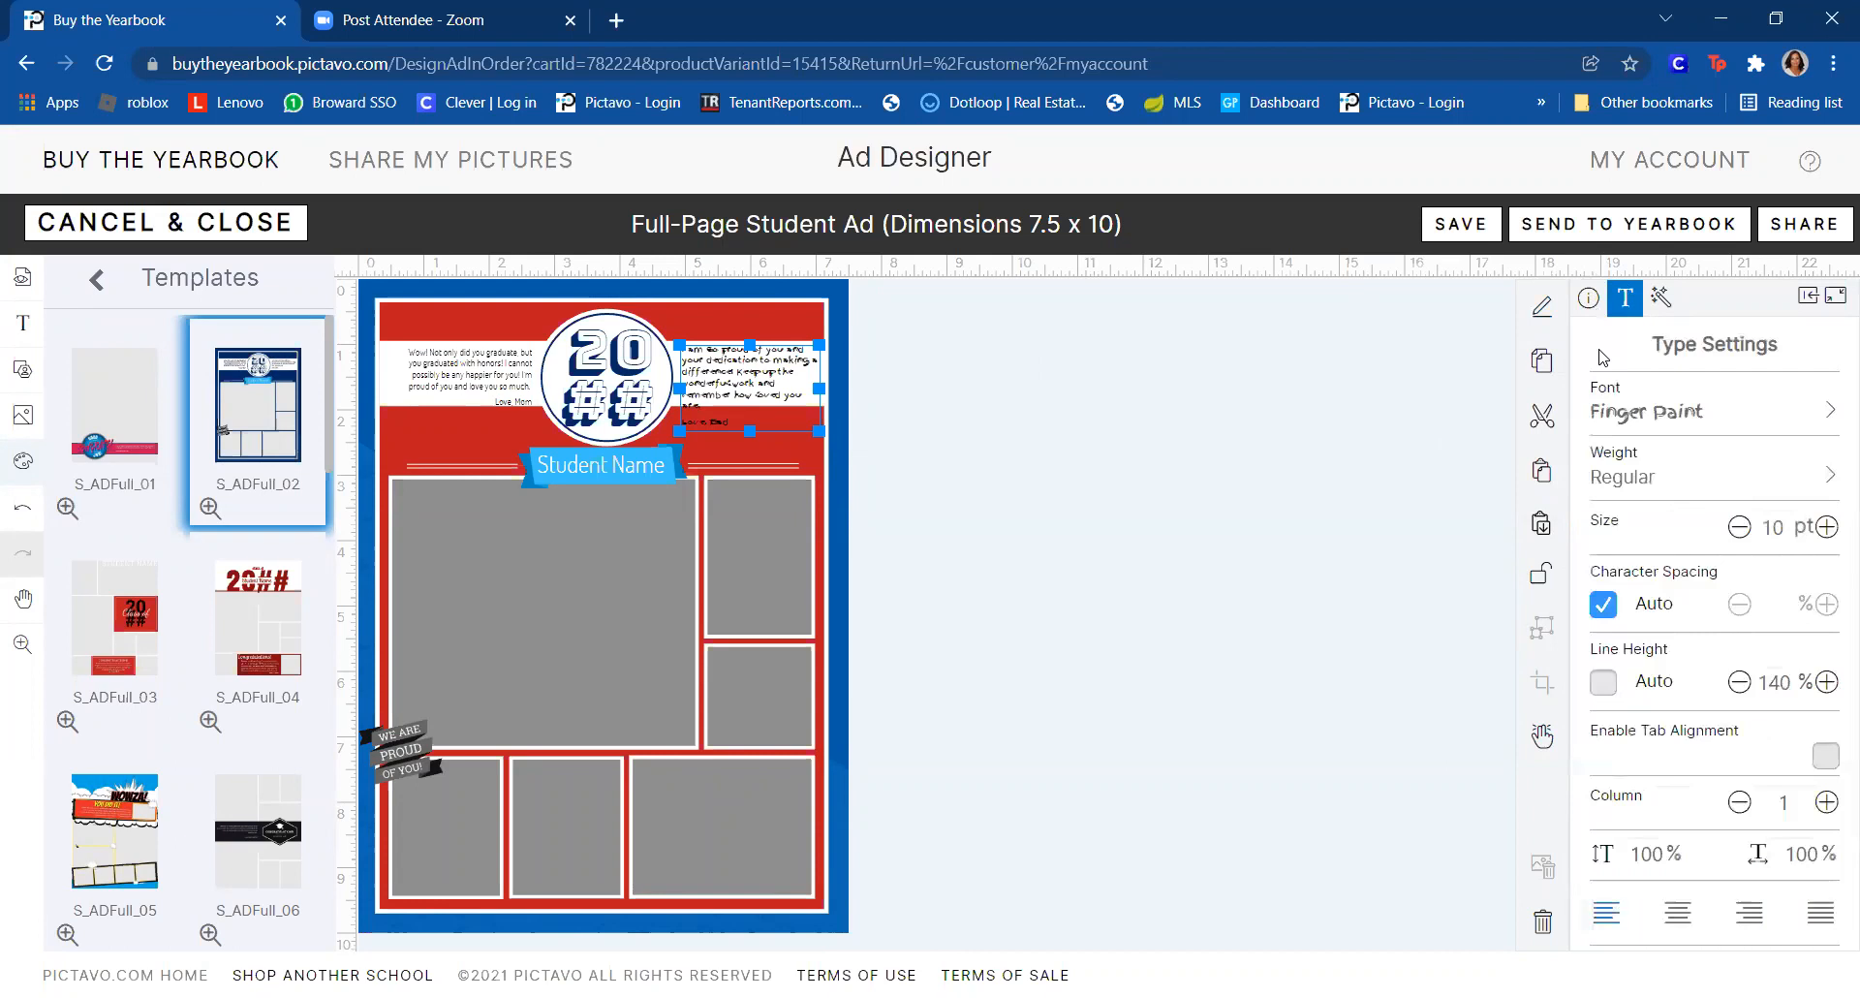
left_click(1740, 528)
left_click(1741, 527)
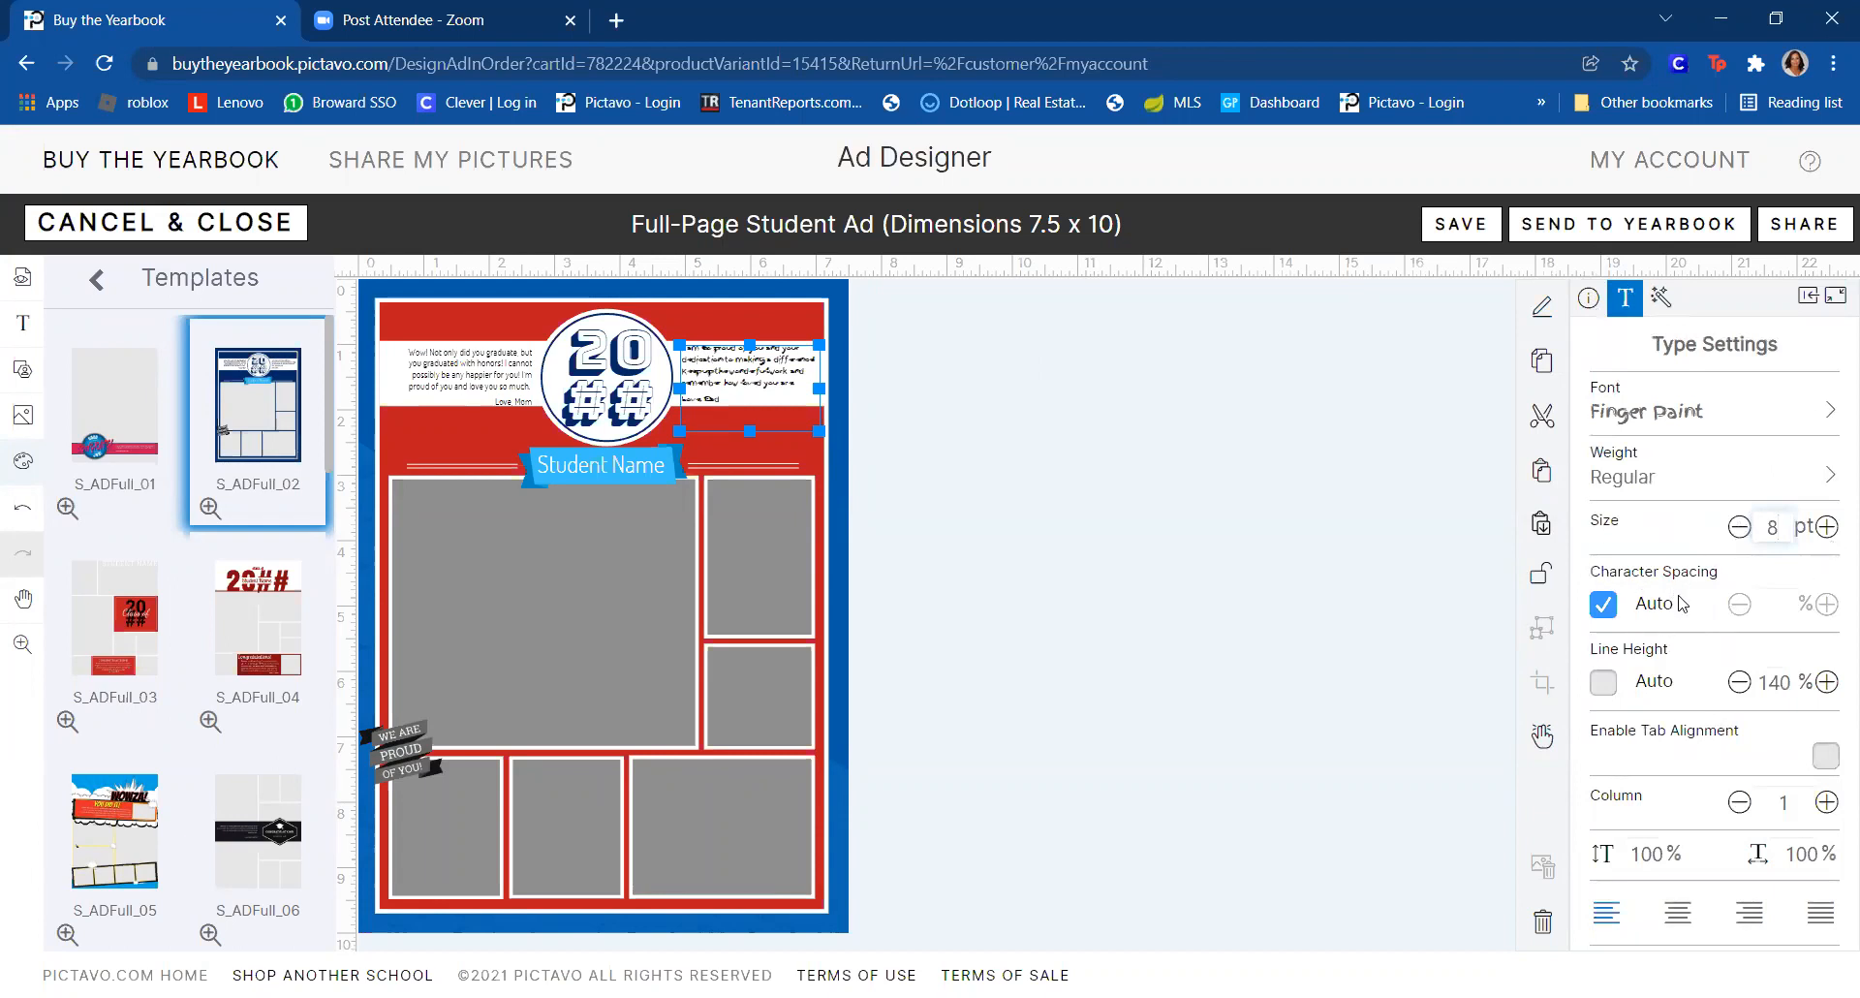
- Try automatic line height on the "Love, Dad" message, then set its line height manually to 80%
left_click(1605, 682)
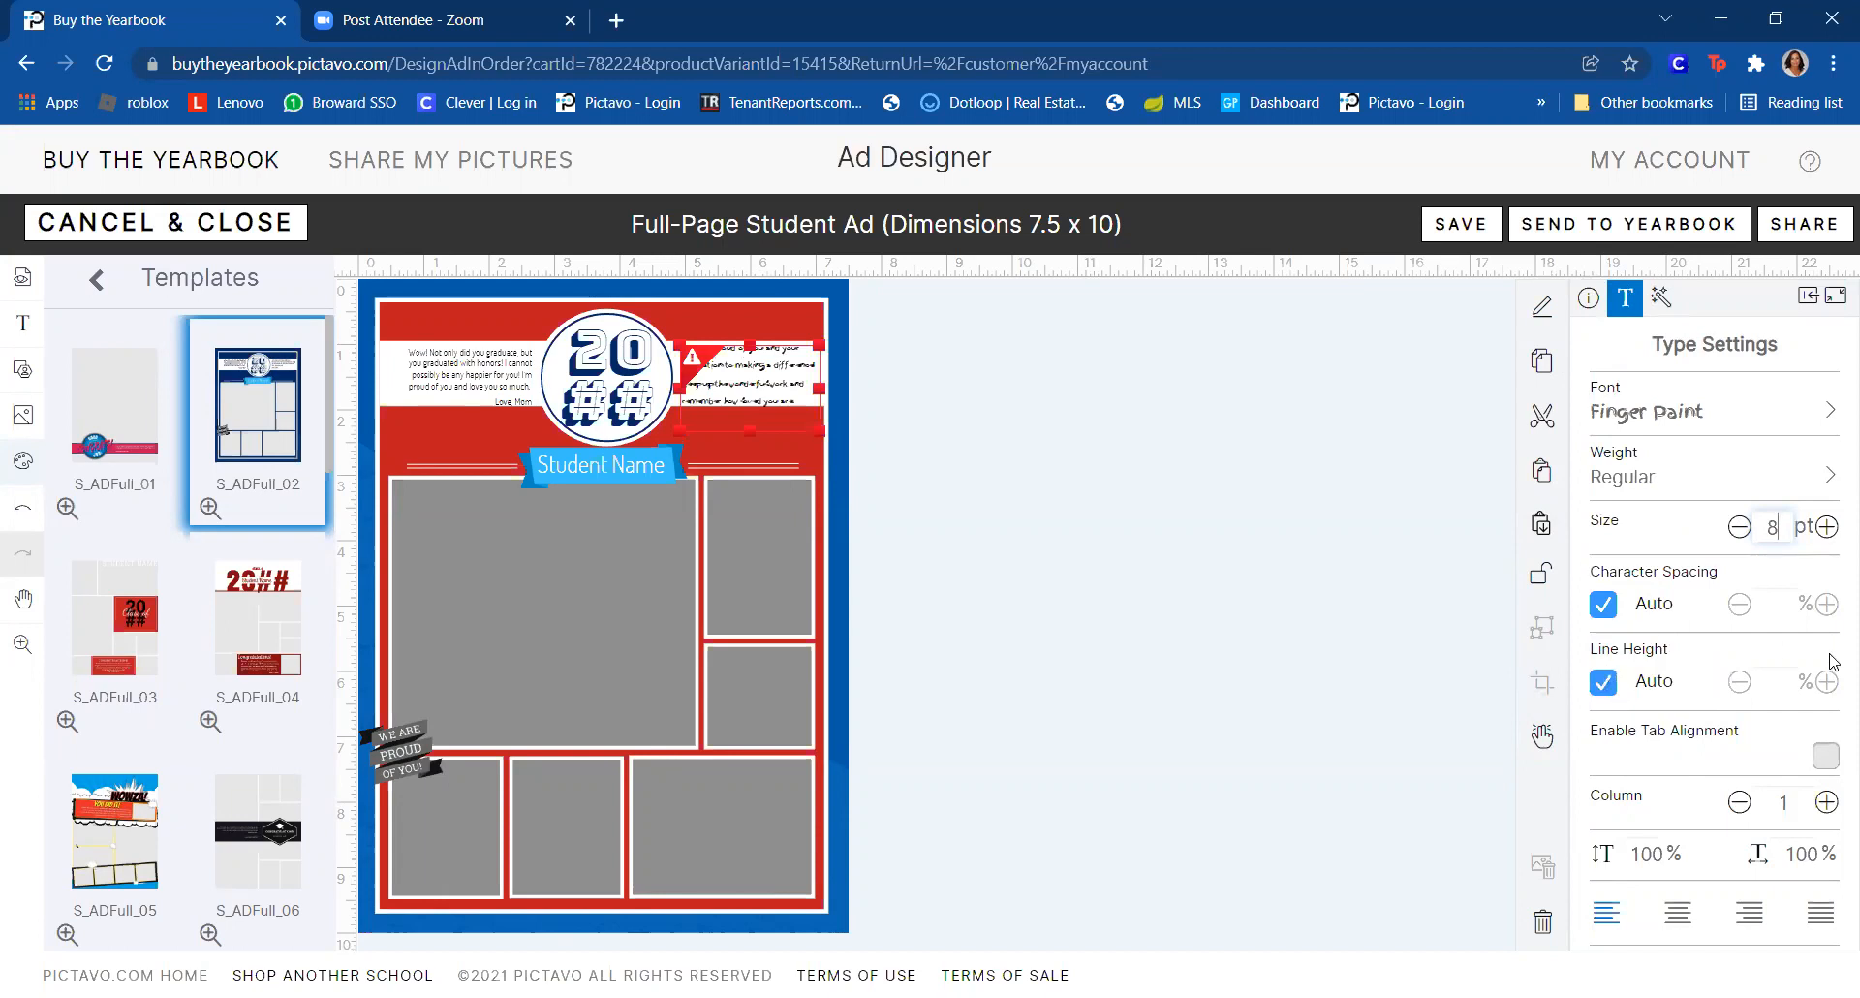
left_click(1605, 682)
left_click(1740, 682)
left_click(1740, 682)
left_click(1740, 682)
left_click(1740, 682)
left_click(1740, 682)
left_click(1741, 682)
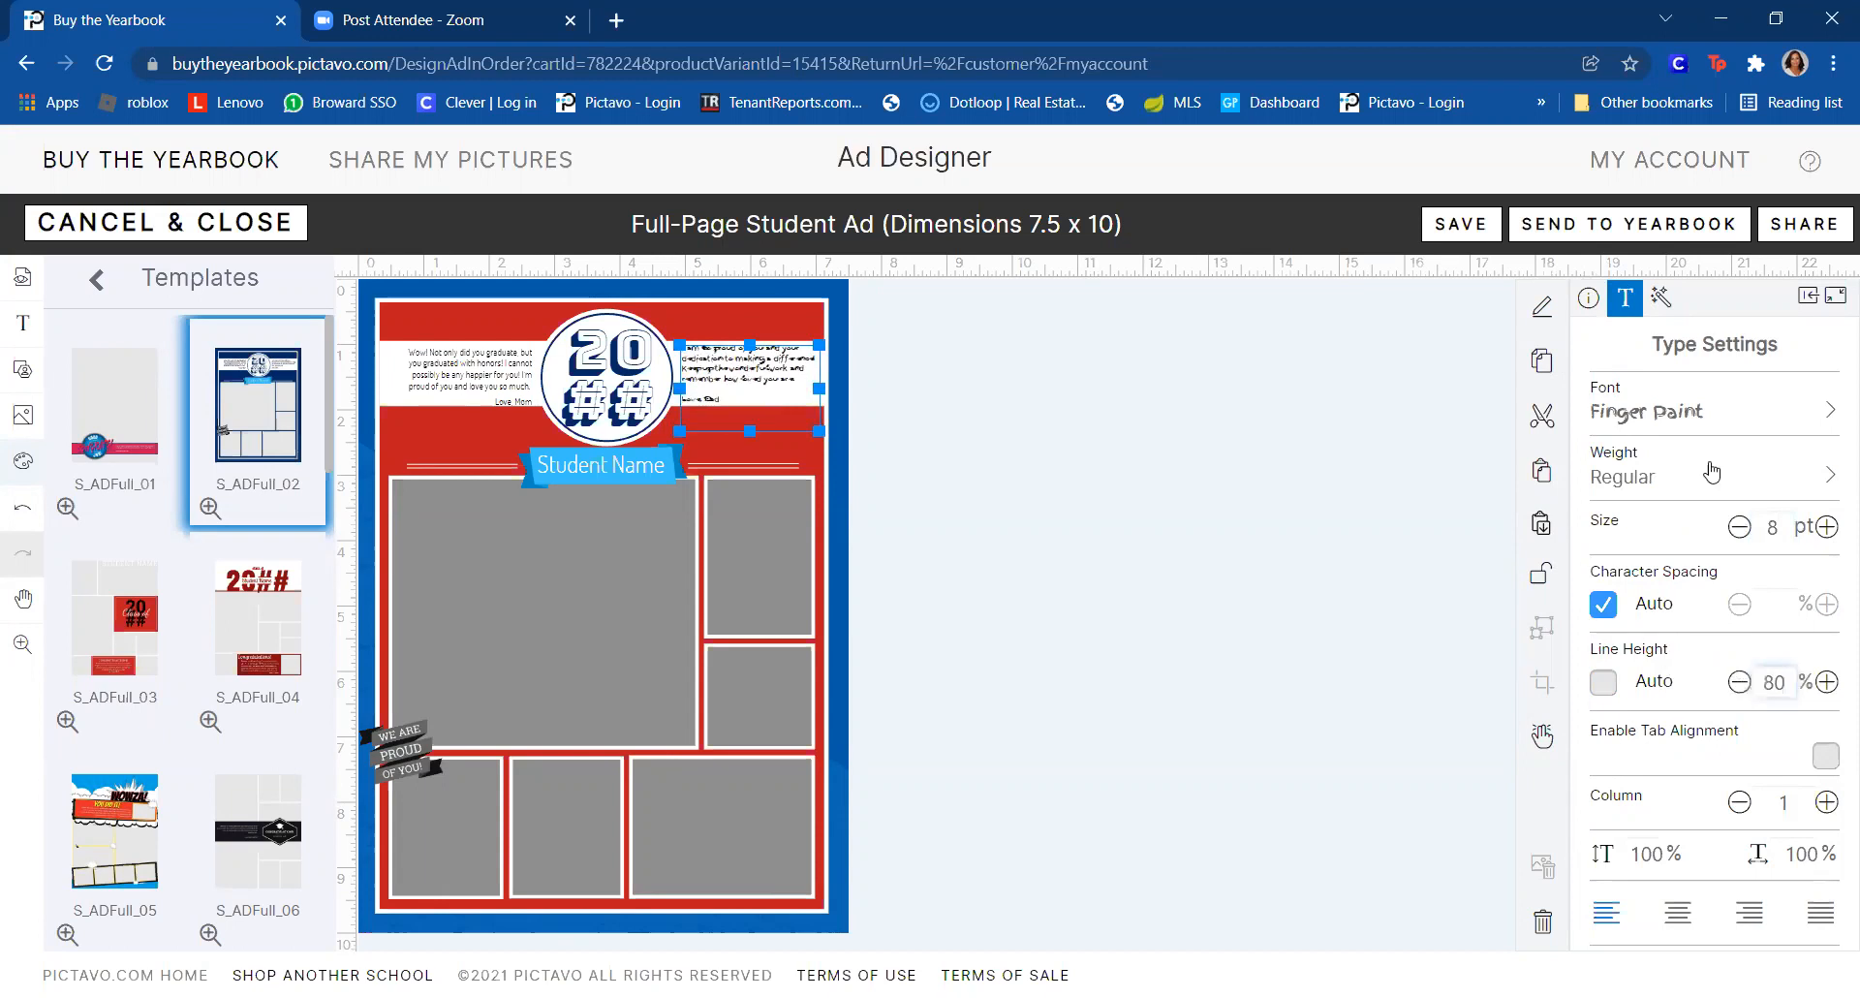
- Set the "Love, Dad" message to 10 pt and widen its text box slightly past the inner panel's right edge
left_click(1825, 527)
left_click(1825, 527)
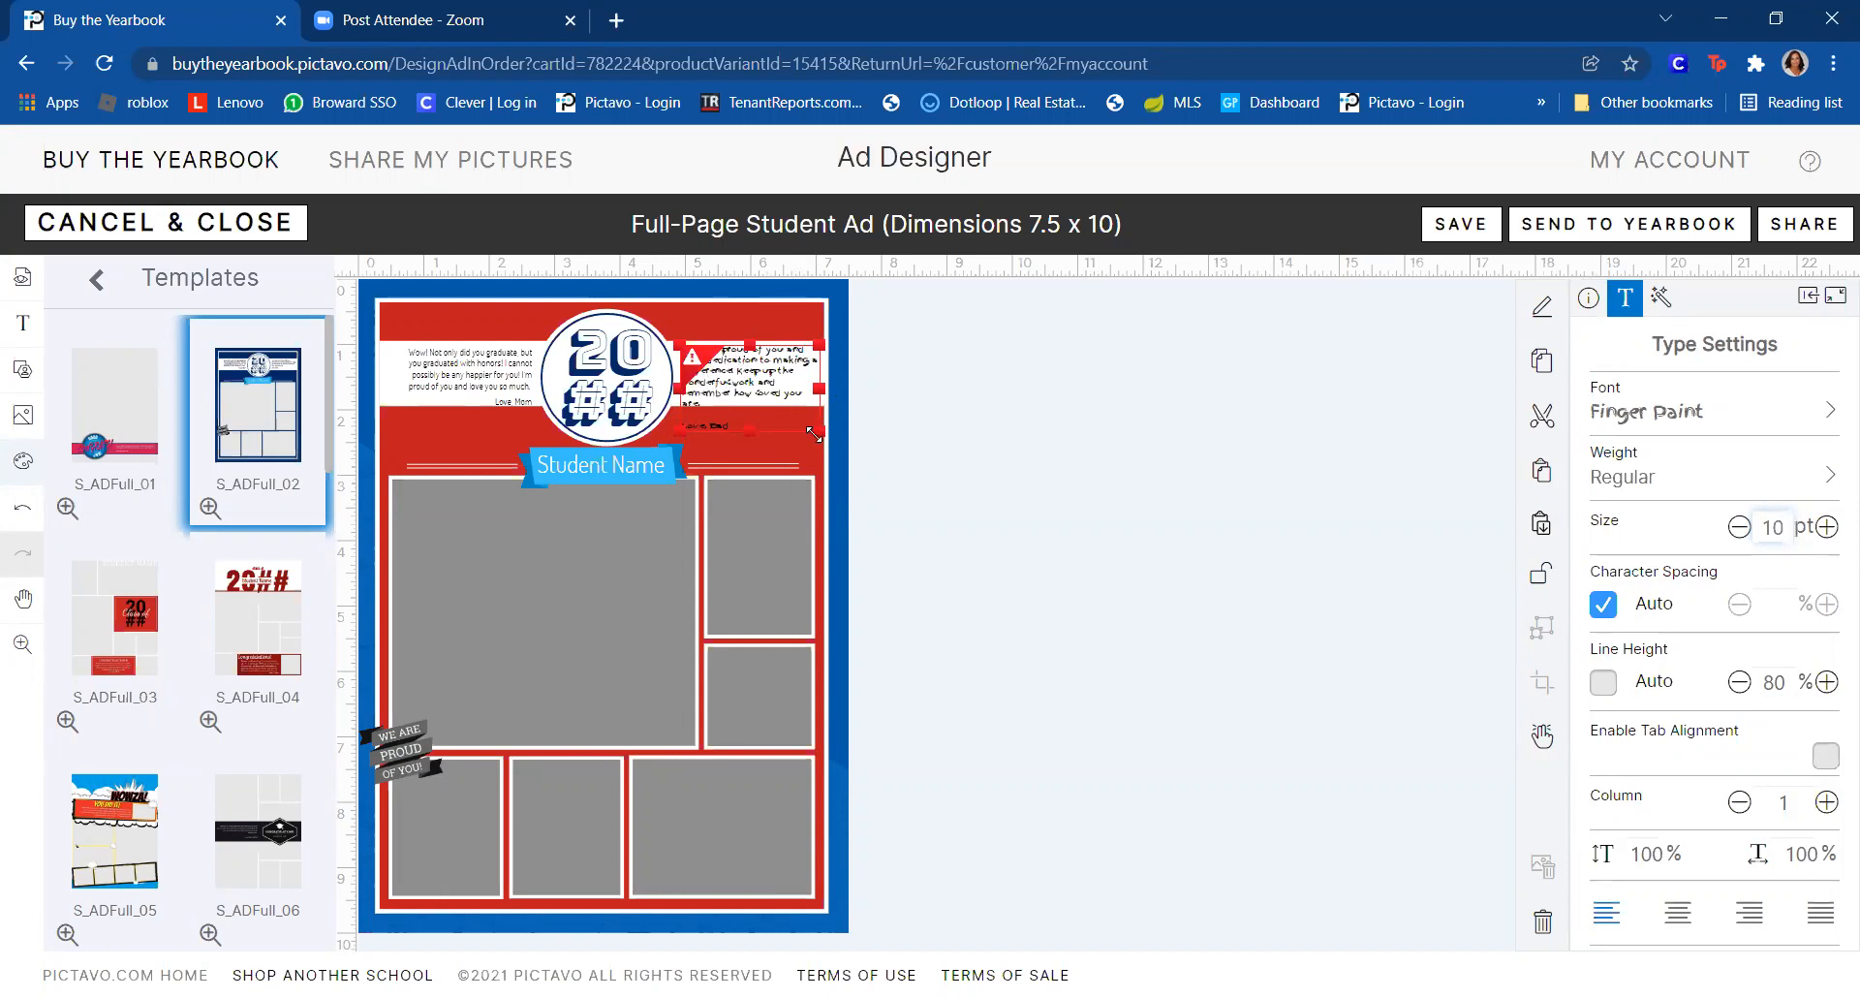
left_click_drag(820, 441, 831, 431)
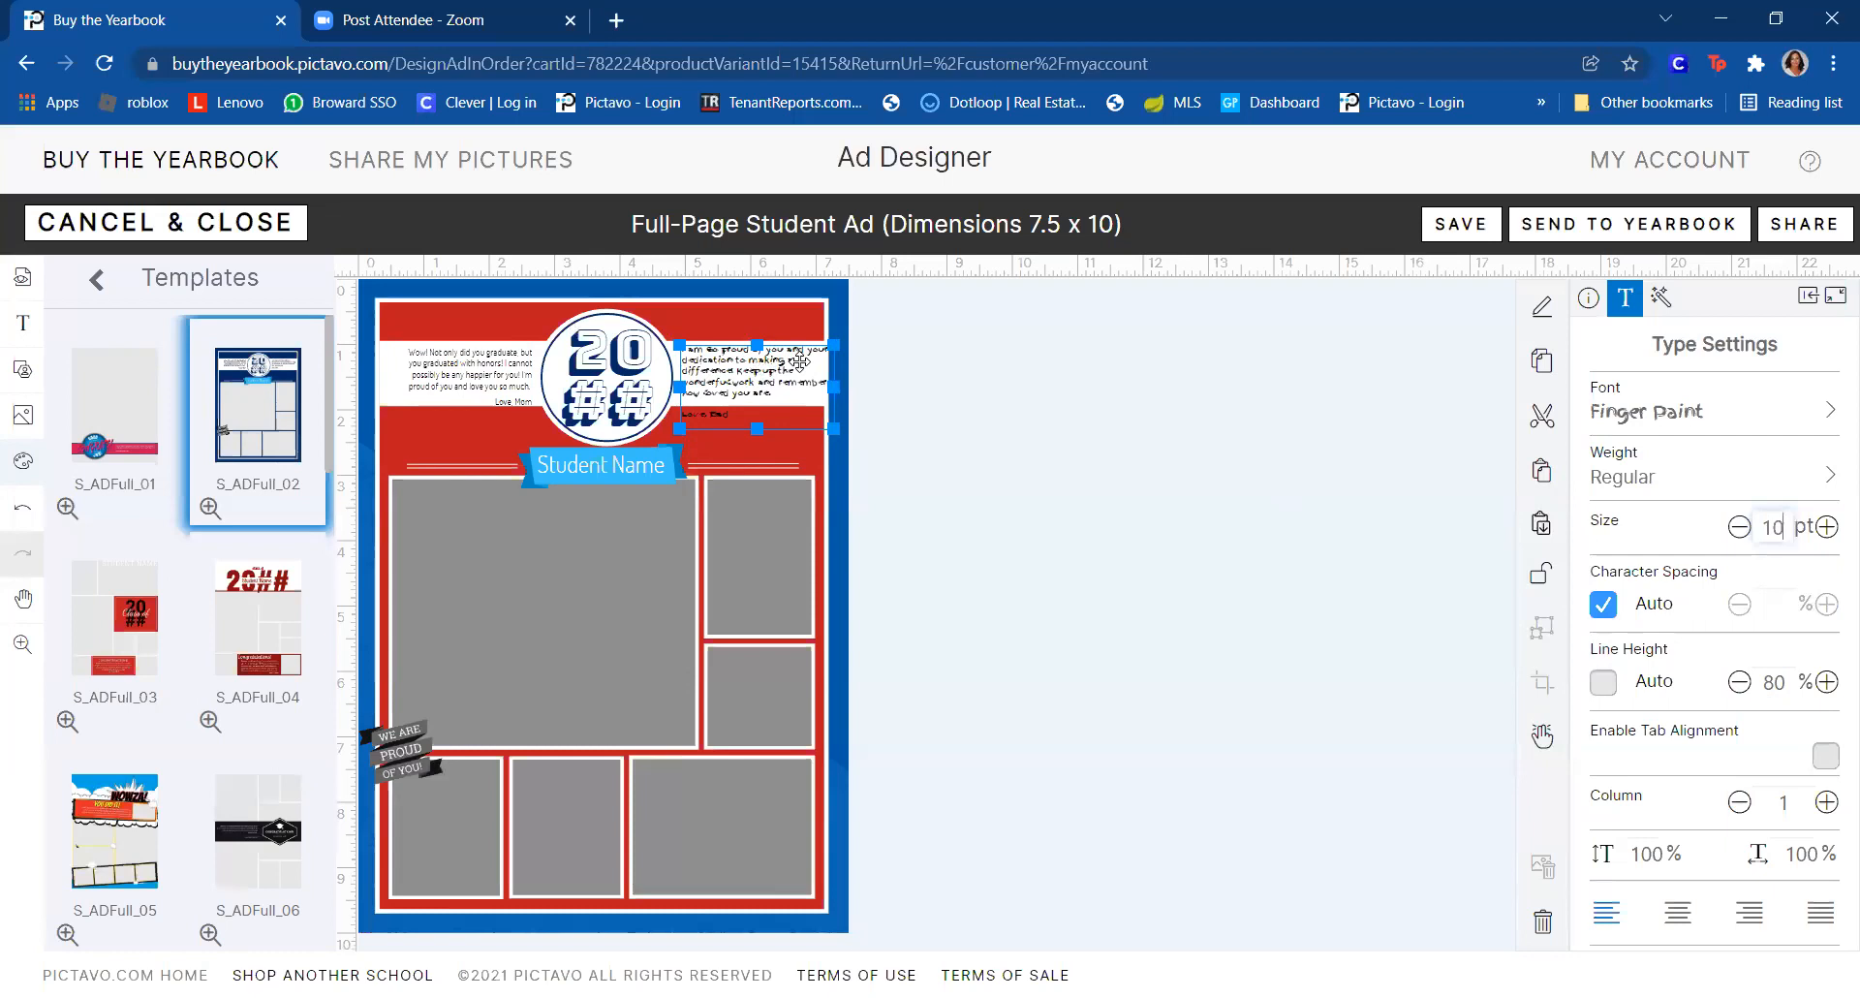
left_click(400, 386)
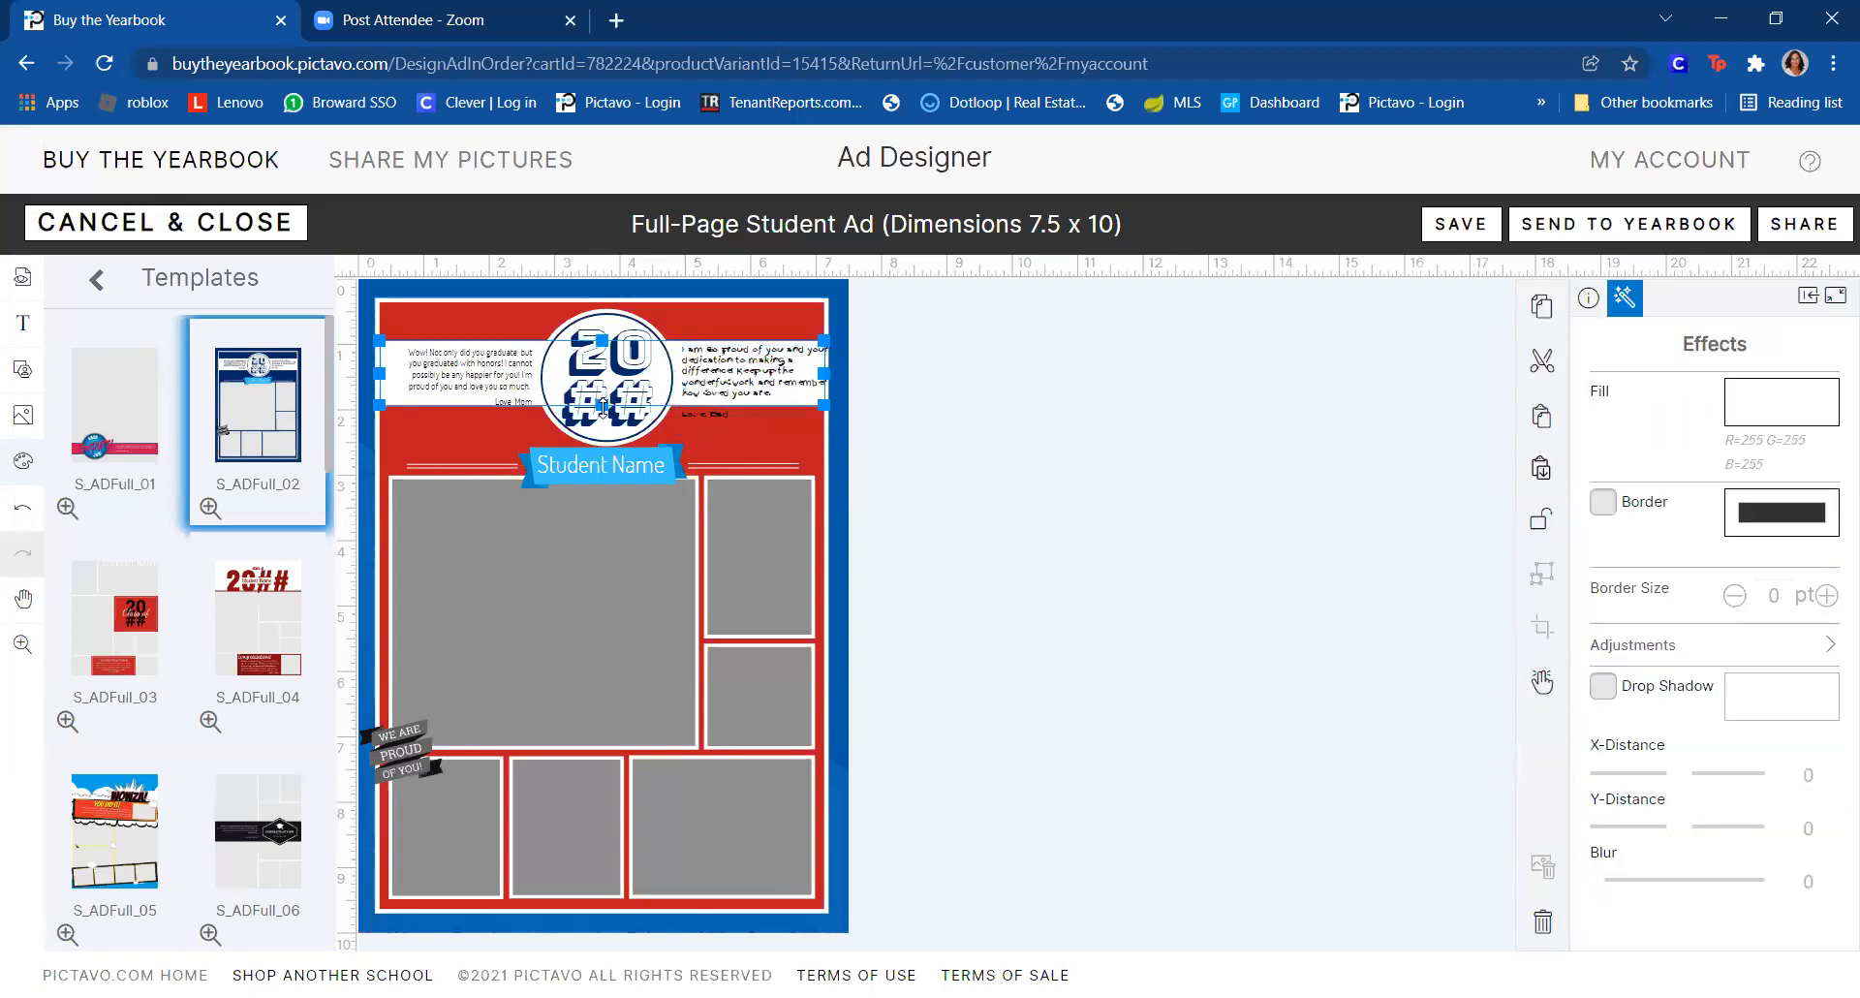
- Extend the white band behind the messages downward so it covers the whole "Love, Dad" message
left_click_drag(602, 406, 603, 433)
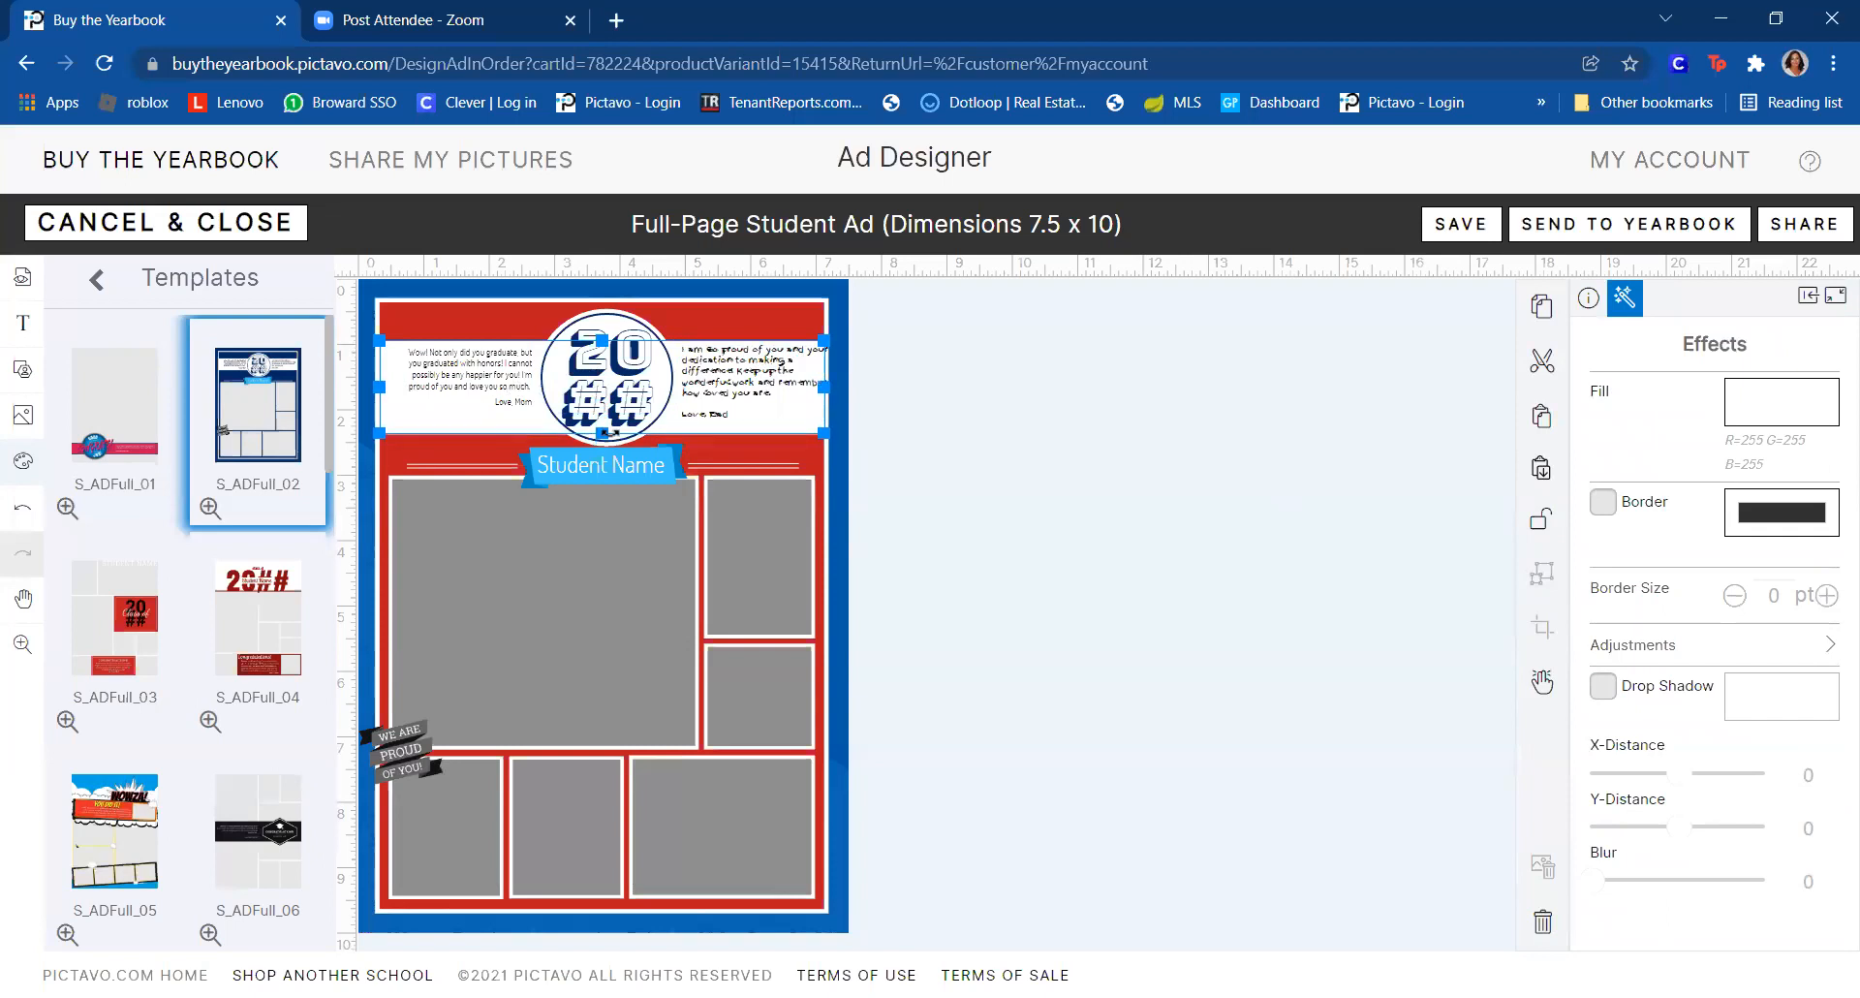
left_click(978, 340)
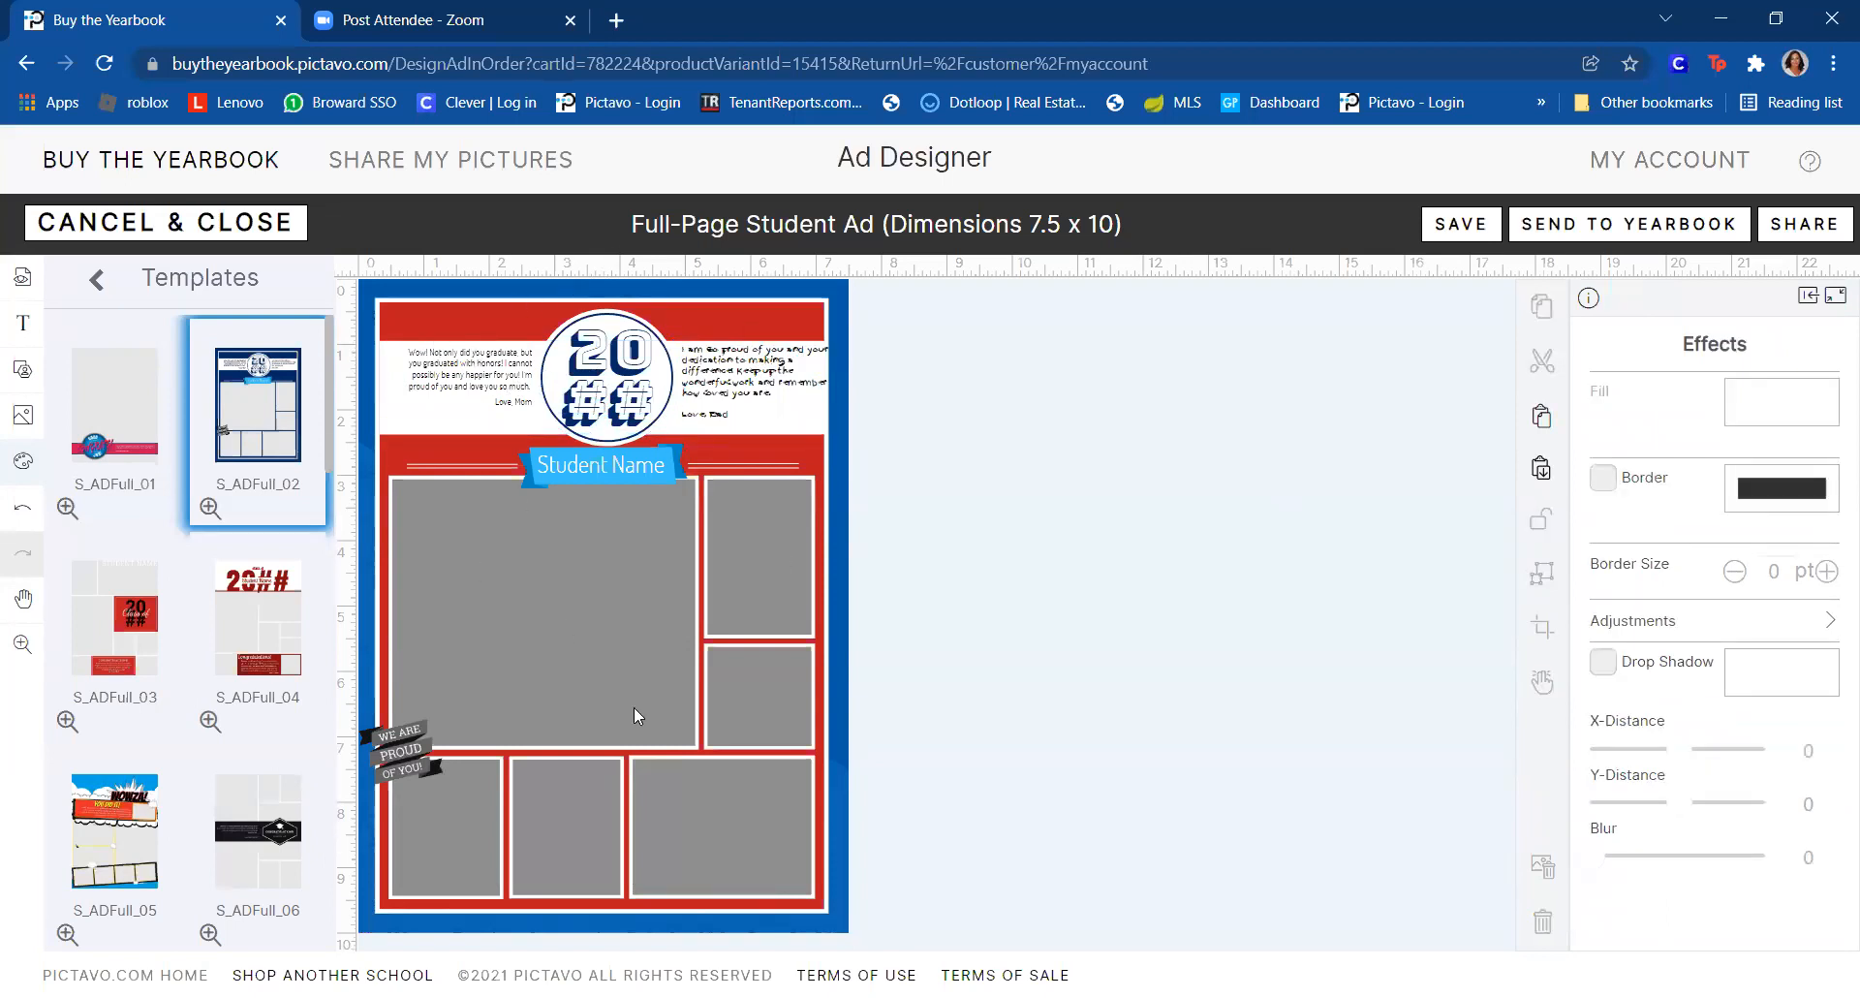
- Set the type color of the "Student Name" banner text to black
left_click(613, 453)
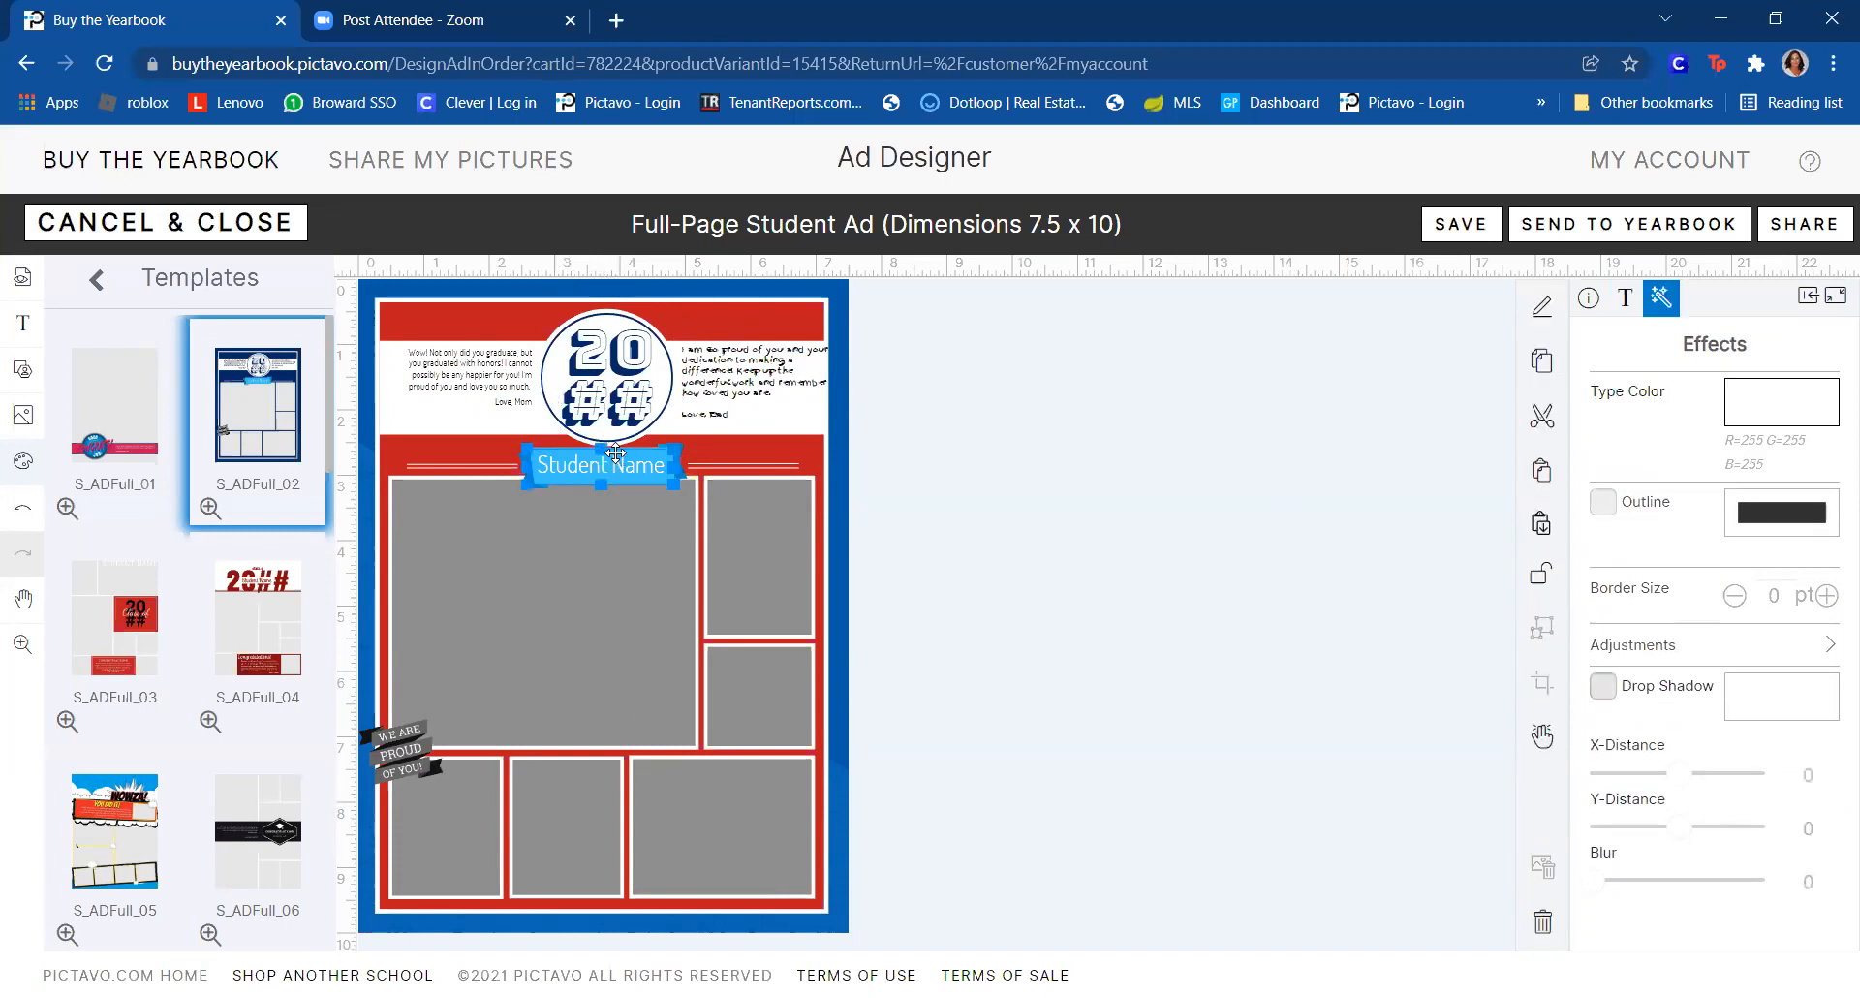
left_click(1783, 407)
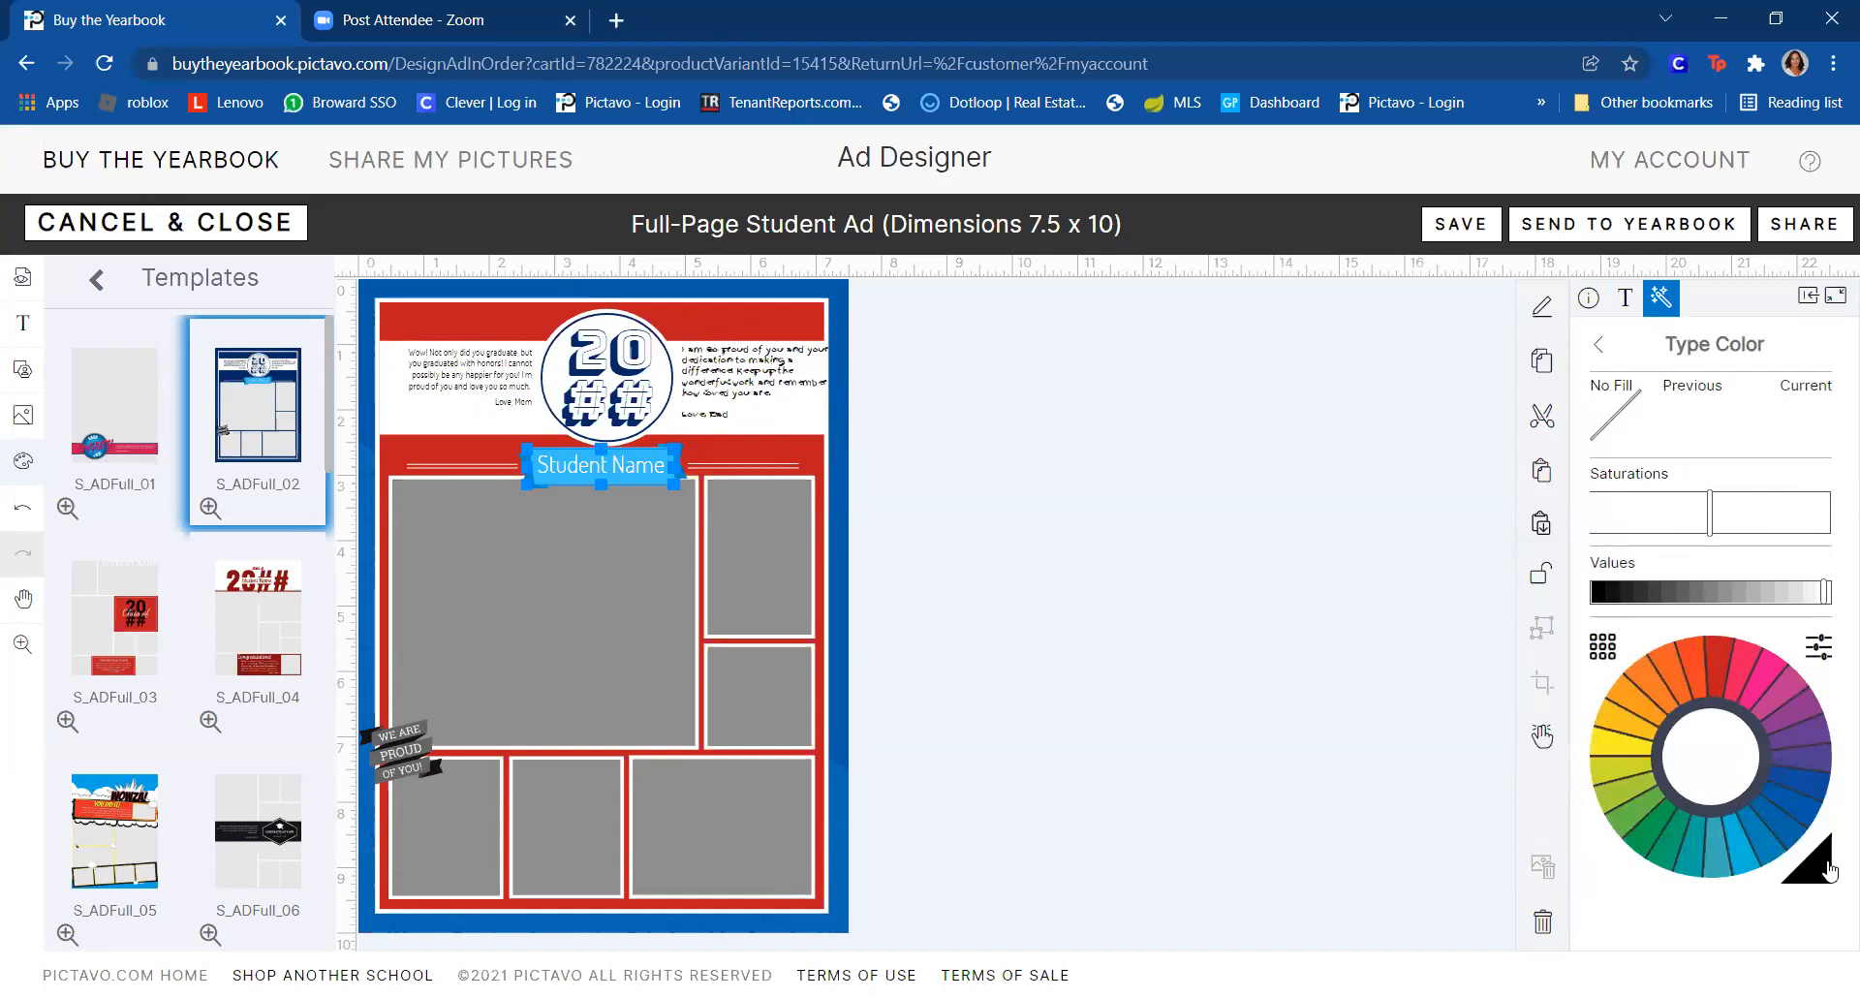
left_click(1826, 872)
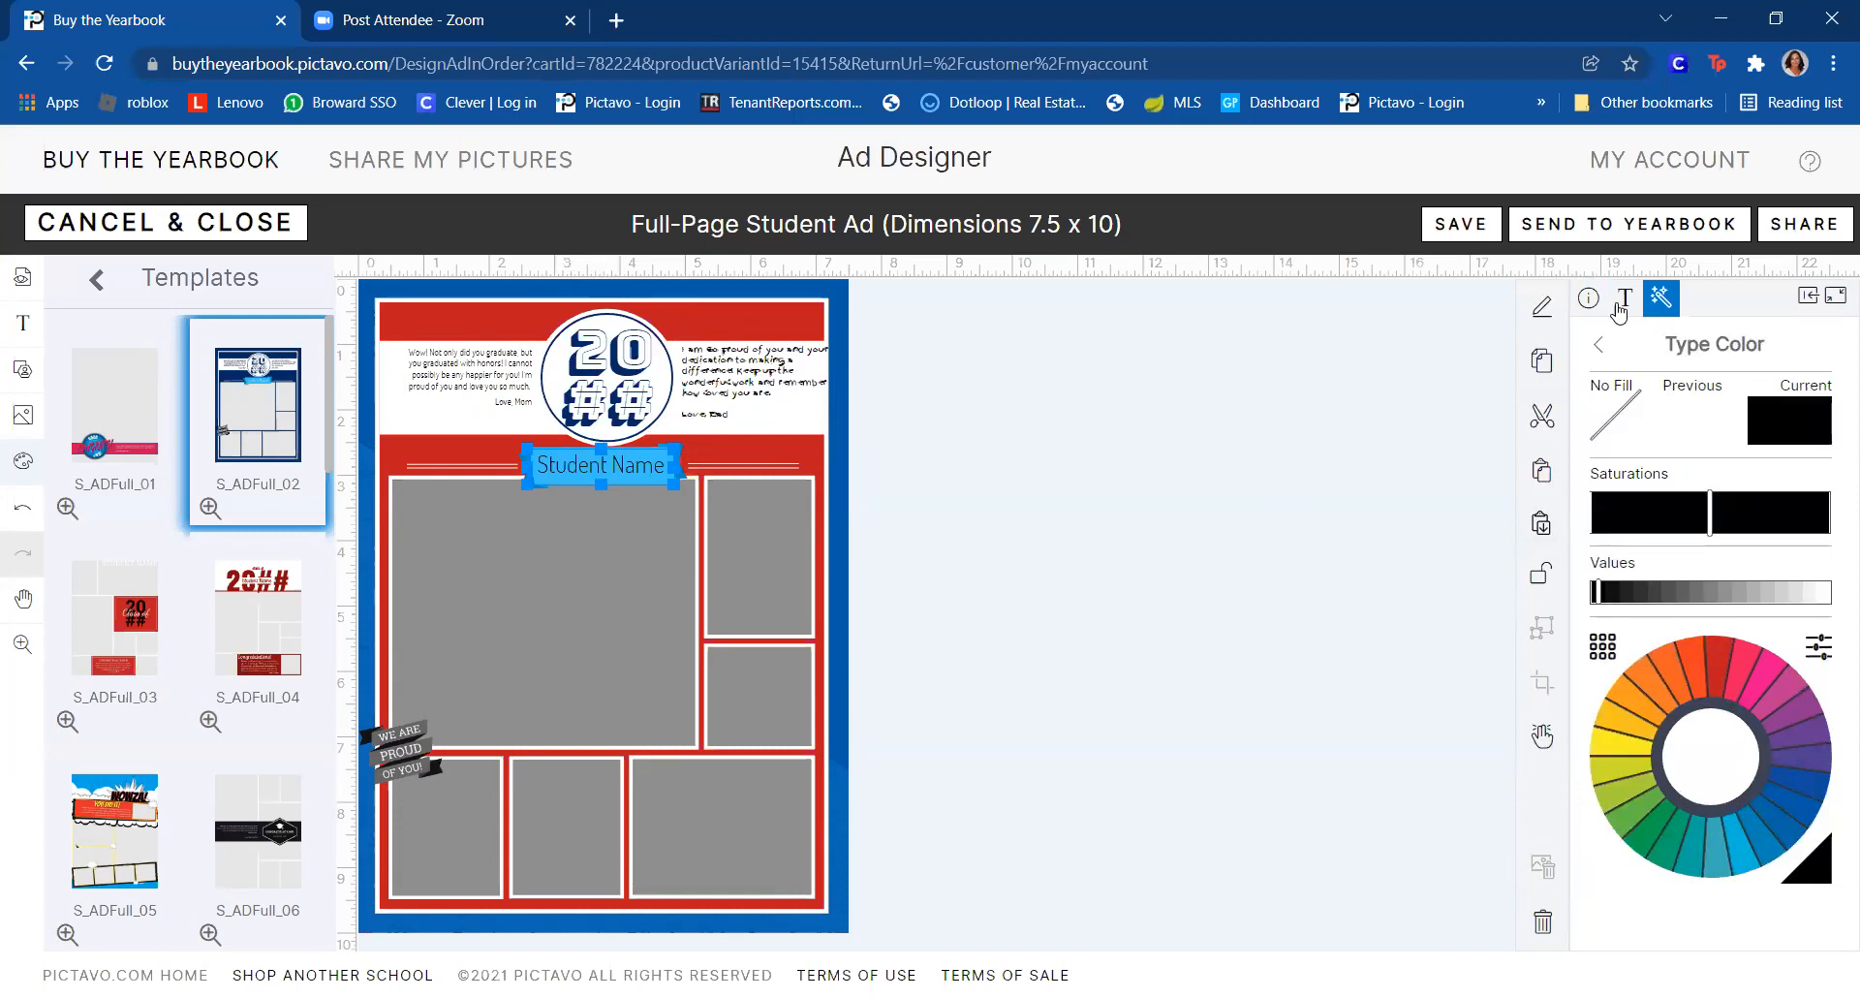
left_click(1600, 346)
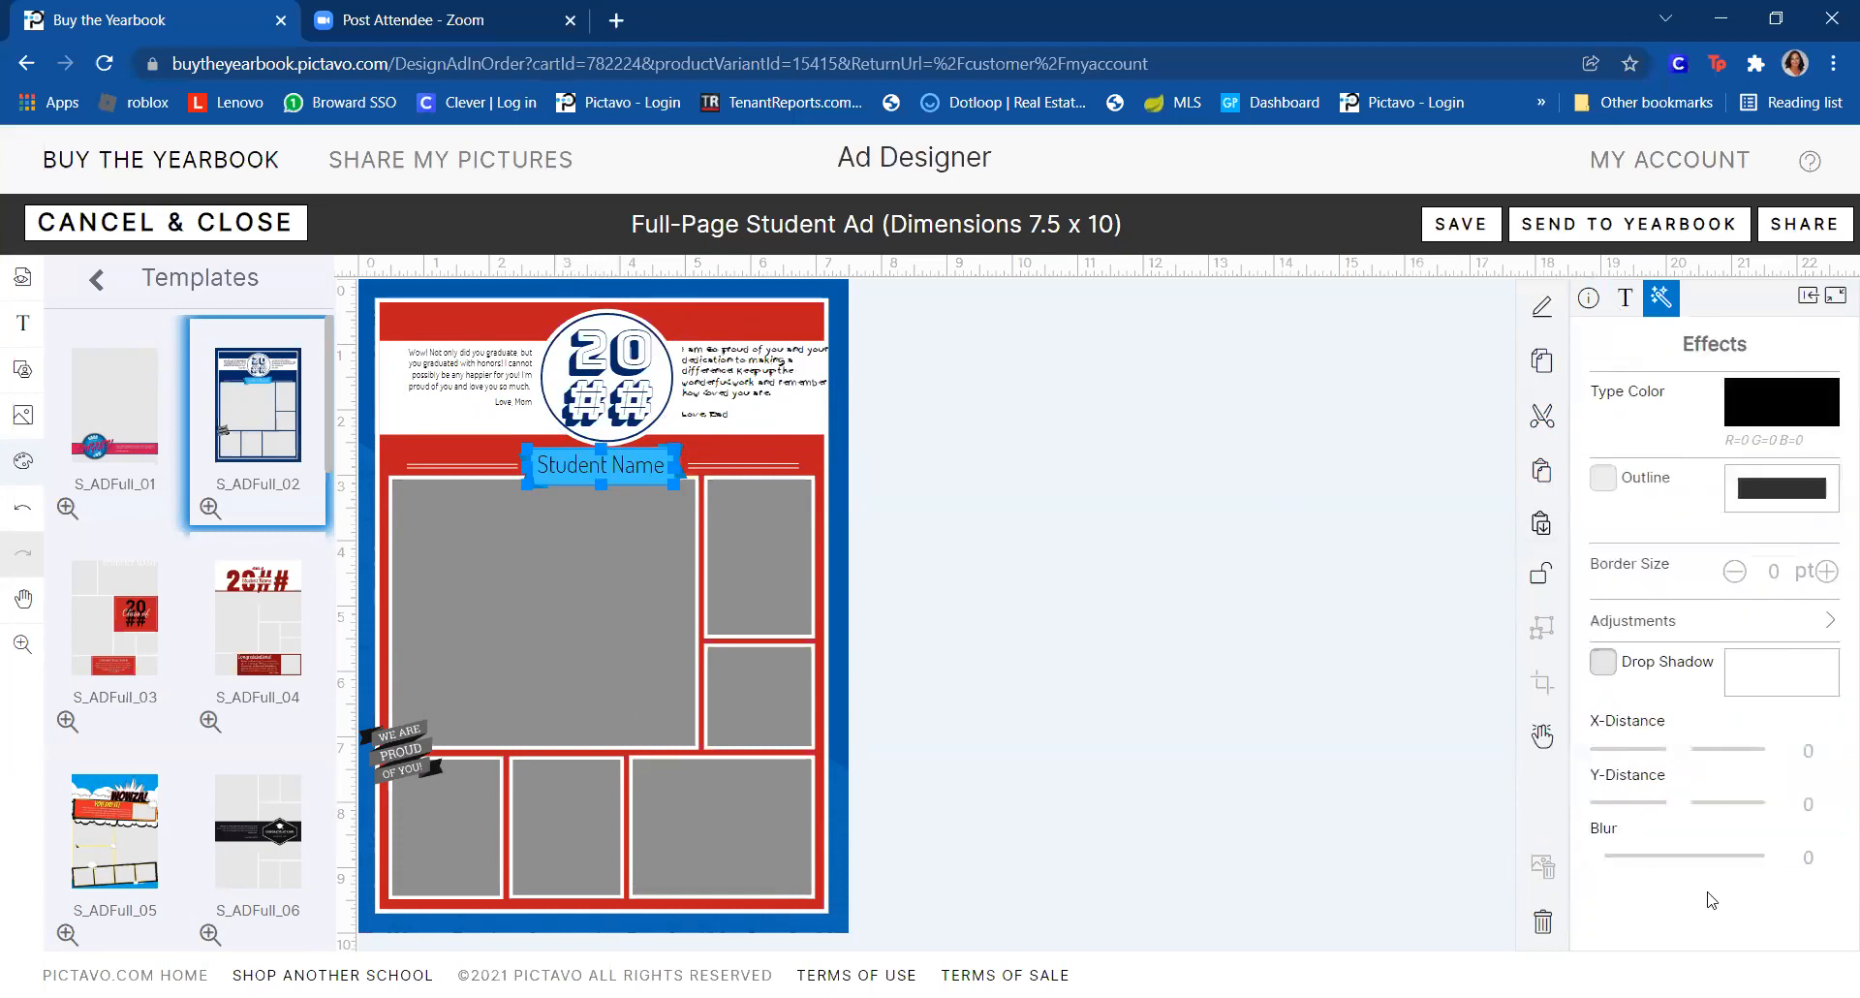
- Add a drop shadow to the "Student Name" text with X-distance 1, Y-distance 1 and blur 1
left_click(1603, 664)
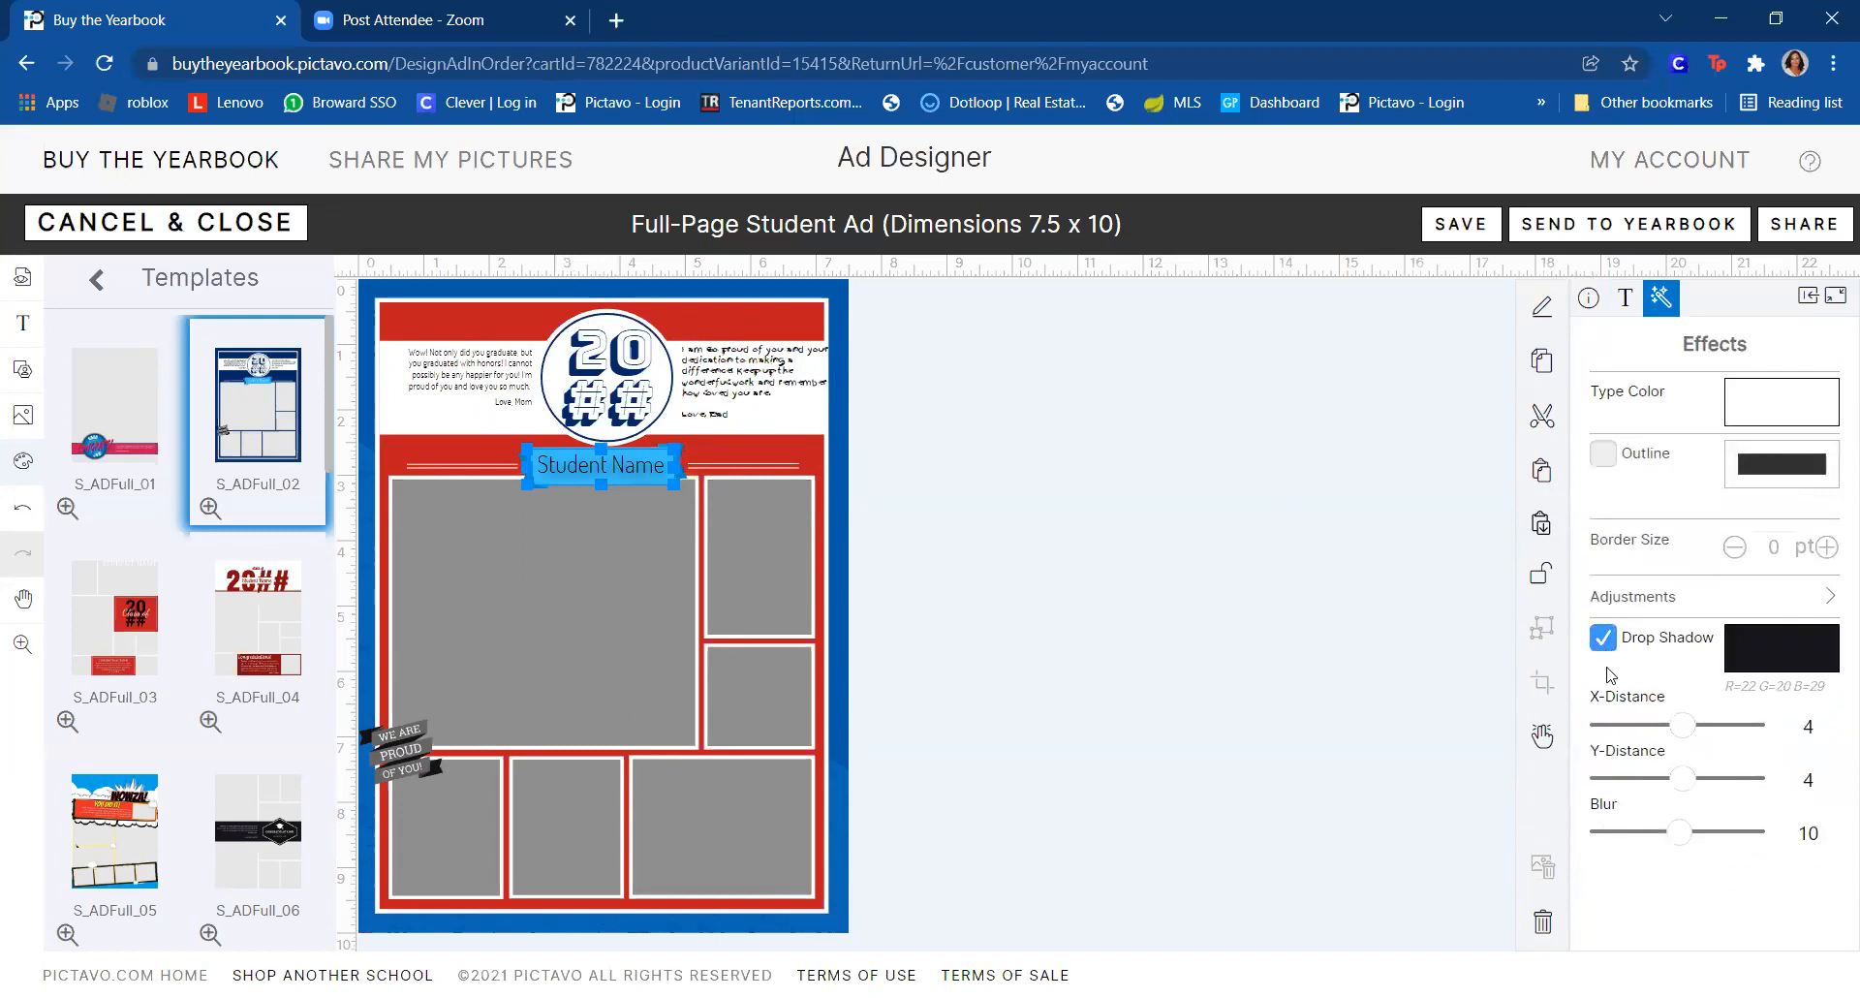
left_click_drag(1683, 842, 1616, 840)
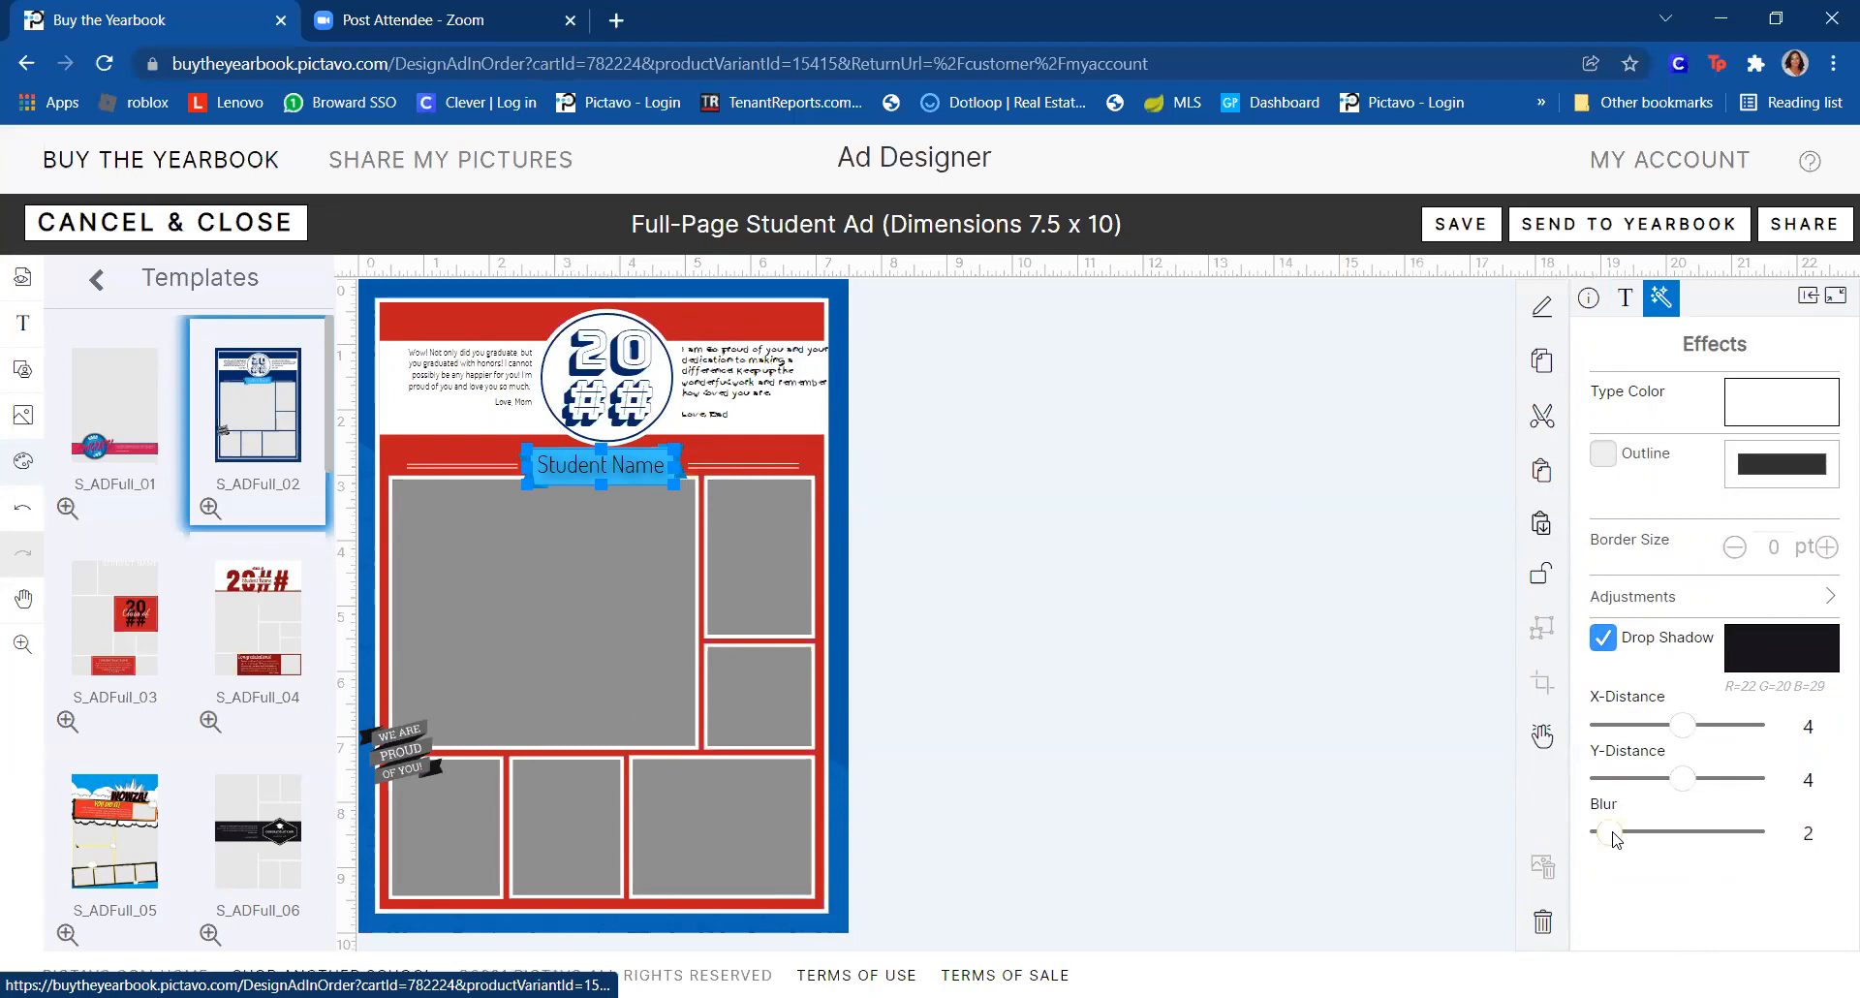
left_click_drag(1613, 842, 1604, 844)
left_click_drag(1683, 778, 1684, 727)
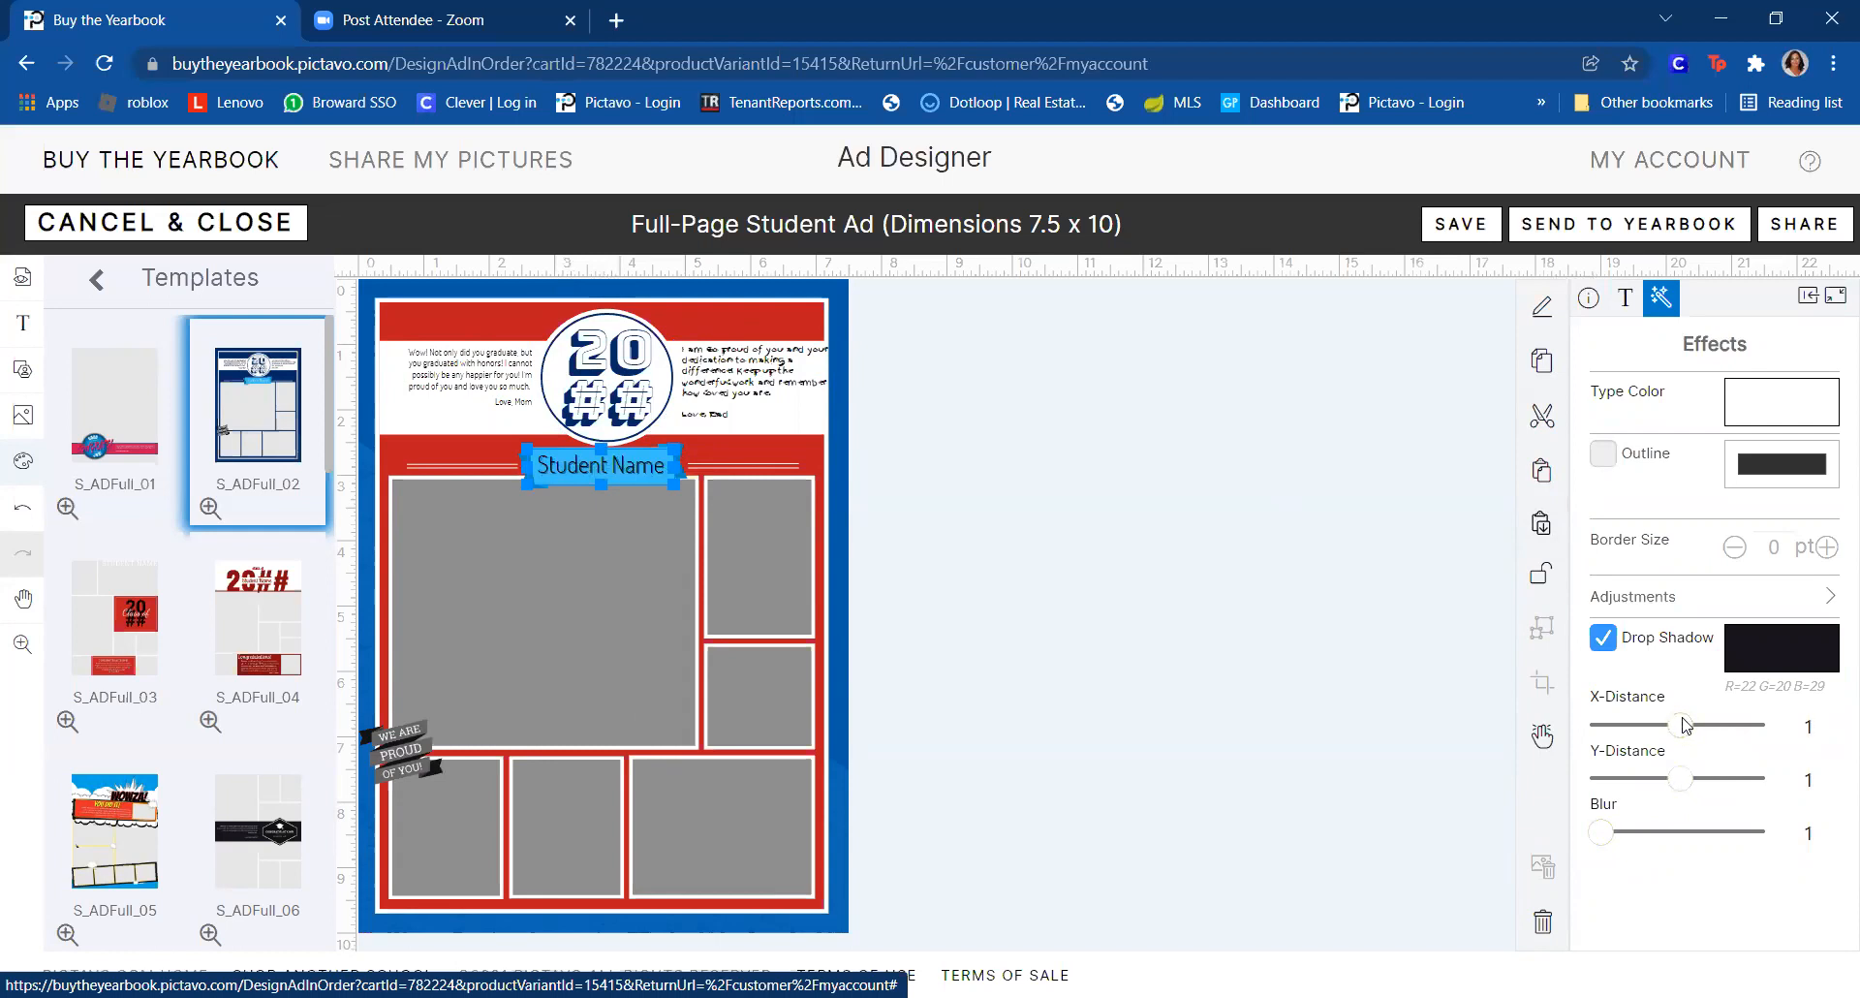
left_click_drag(1687, 726, 1688, 727)
left_click_drag(1688, 727, 1681, 727)
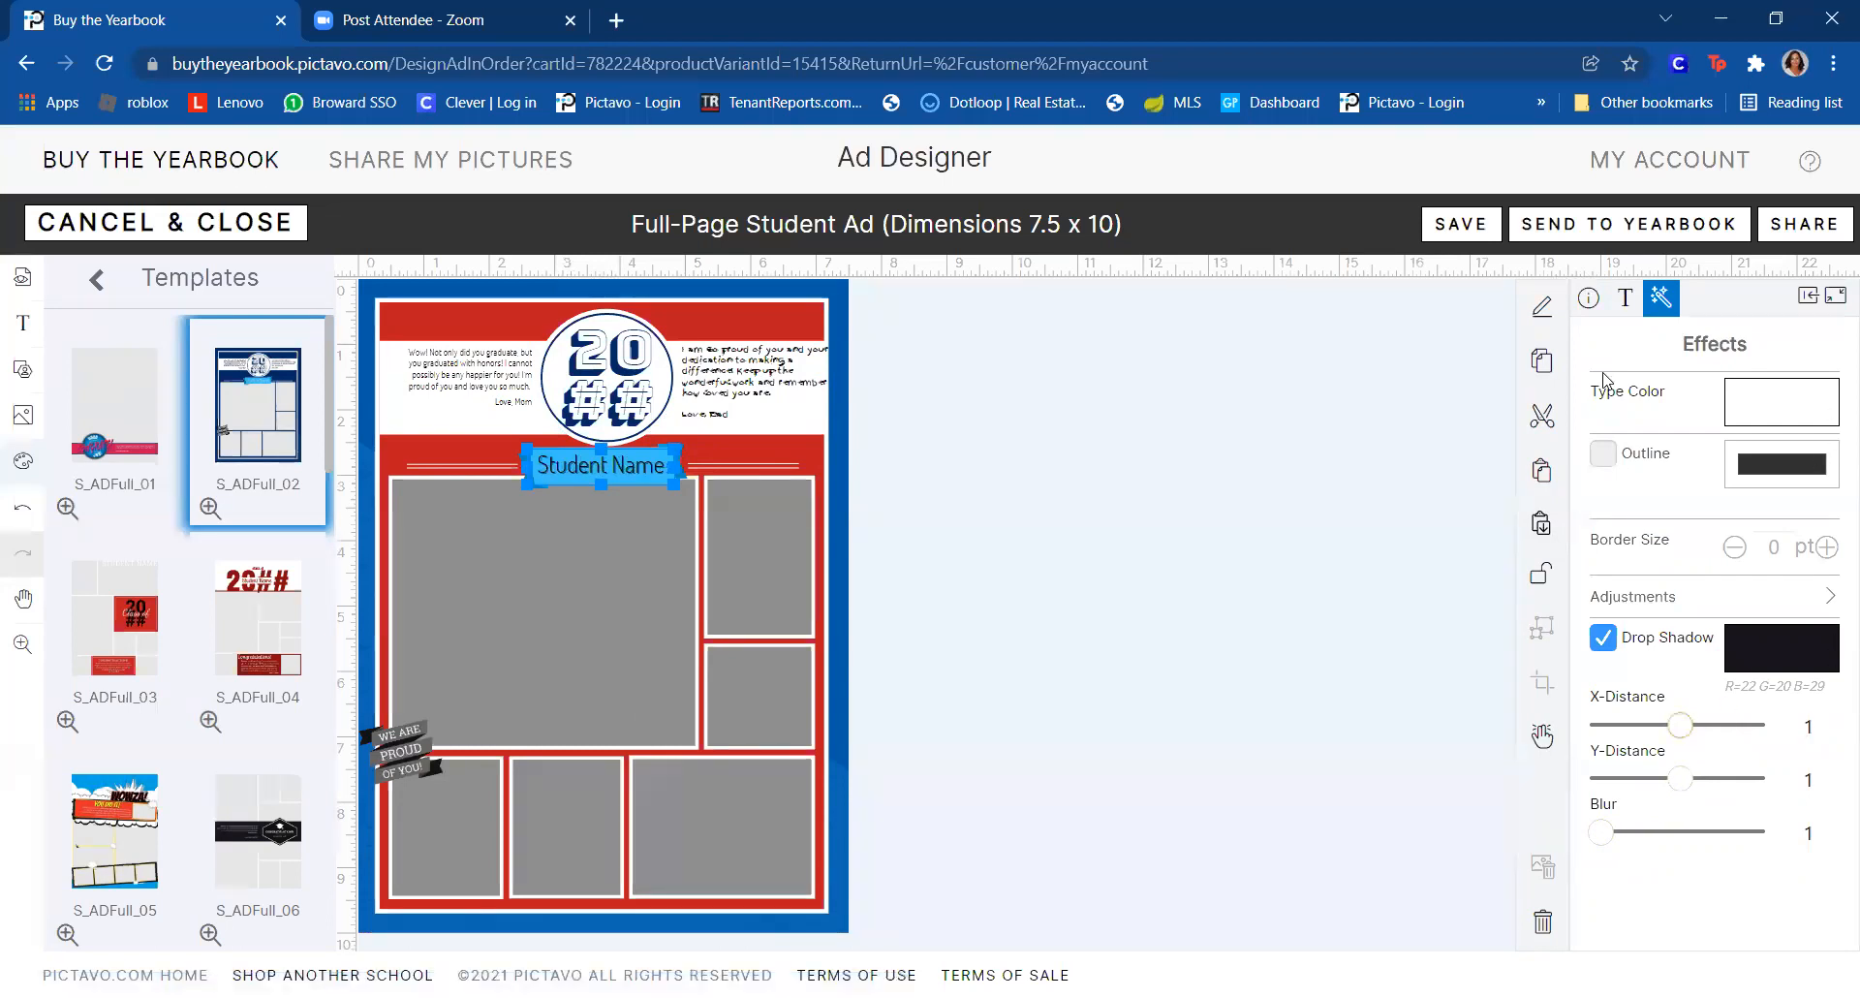
left_click(1299, 608)
left_click(1200, 412)
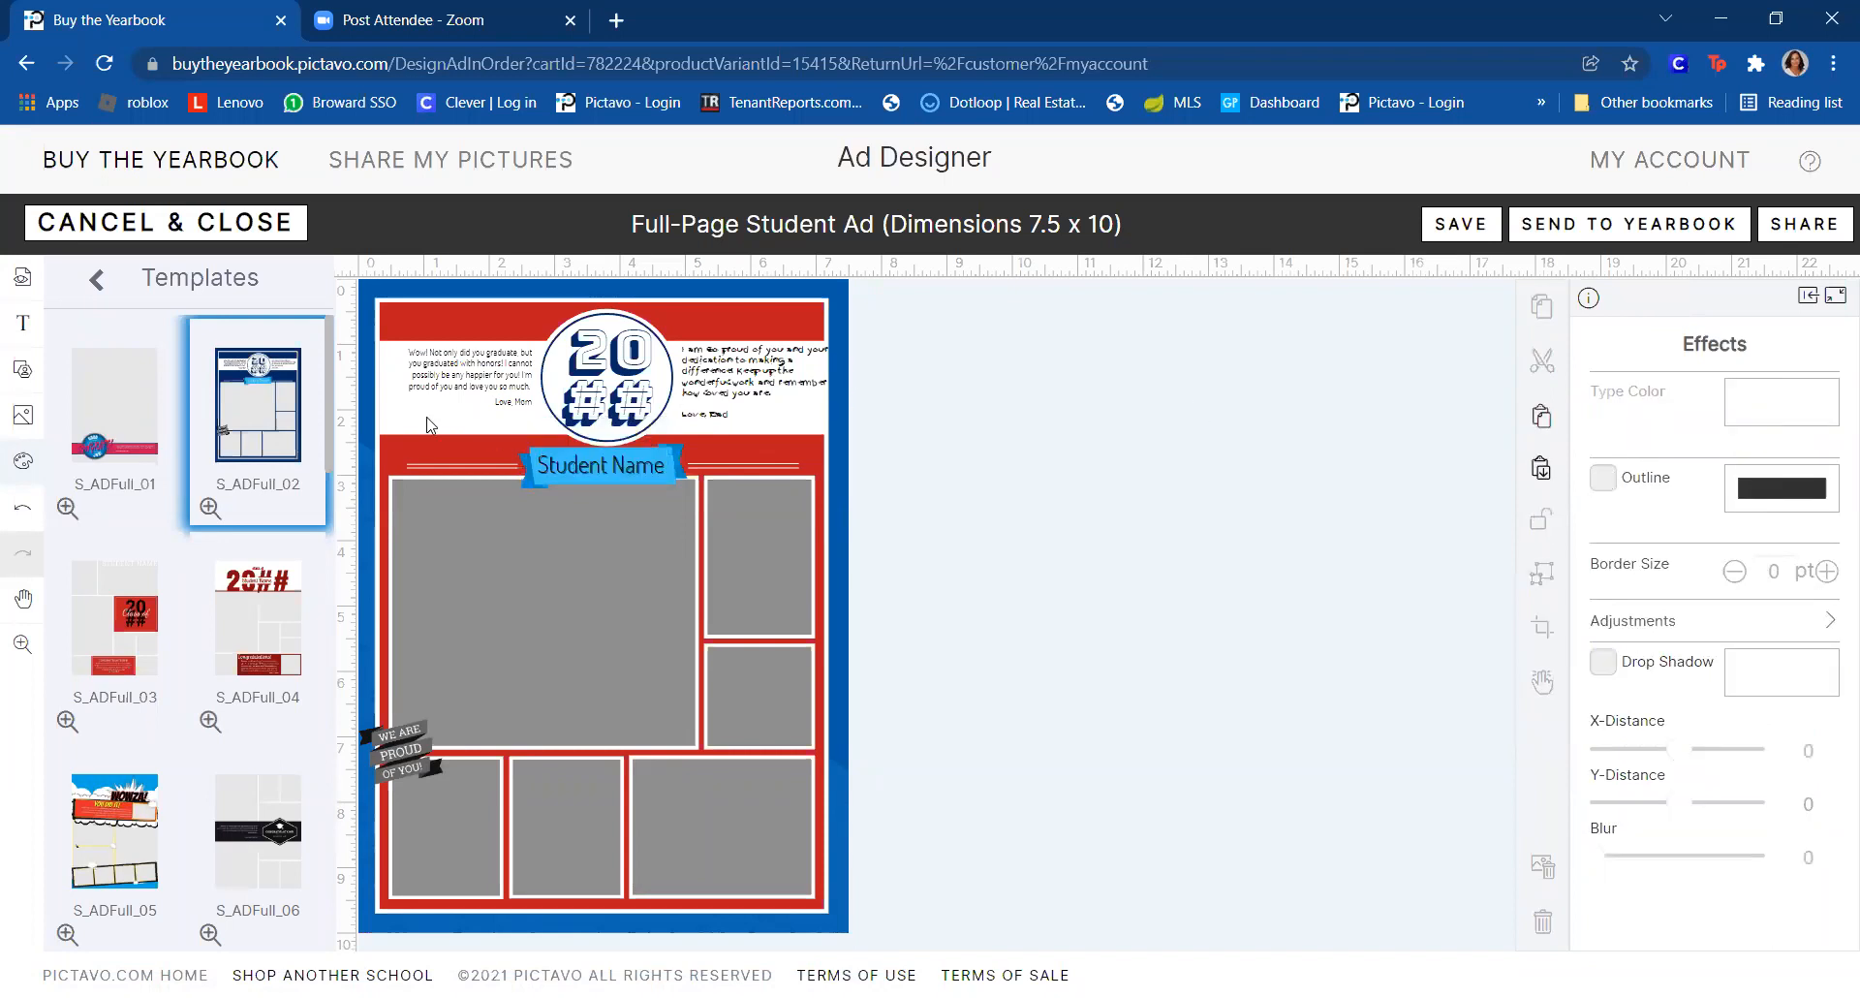
left_click(607, 469)
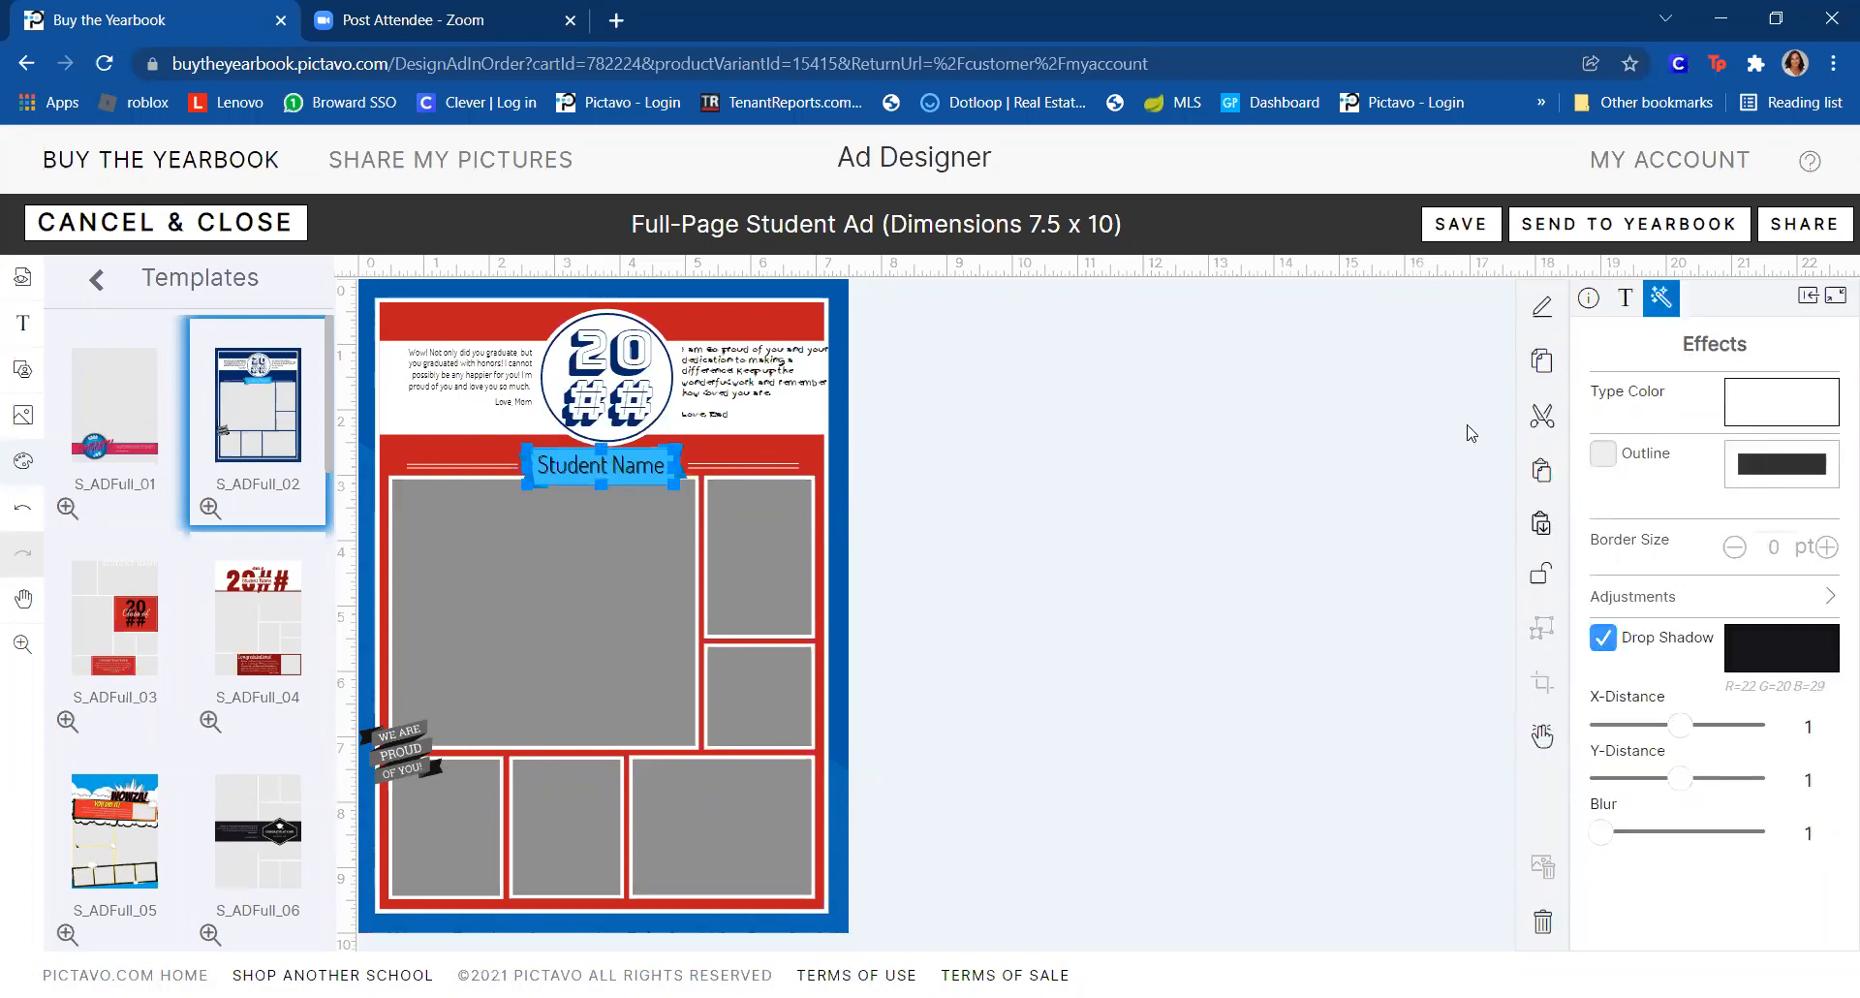
left_click(791, 369)
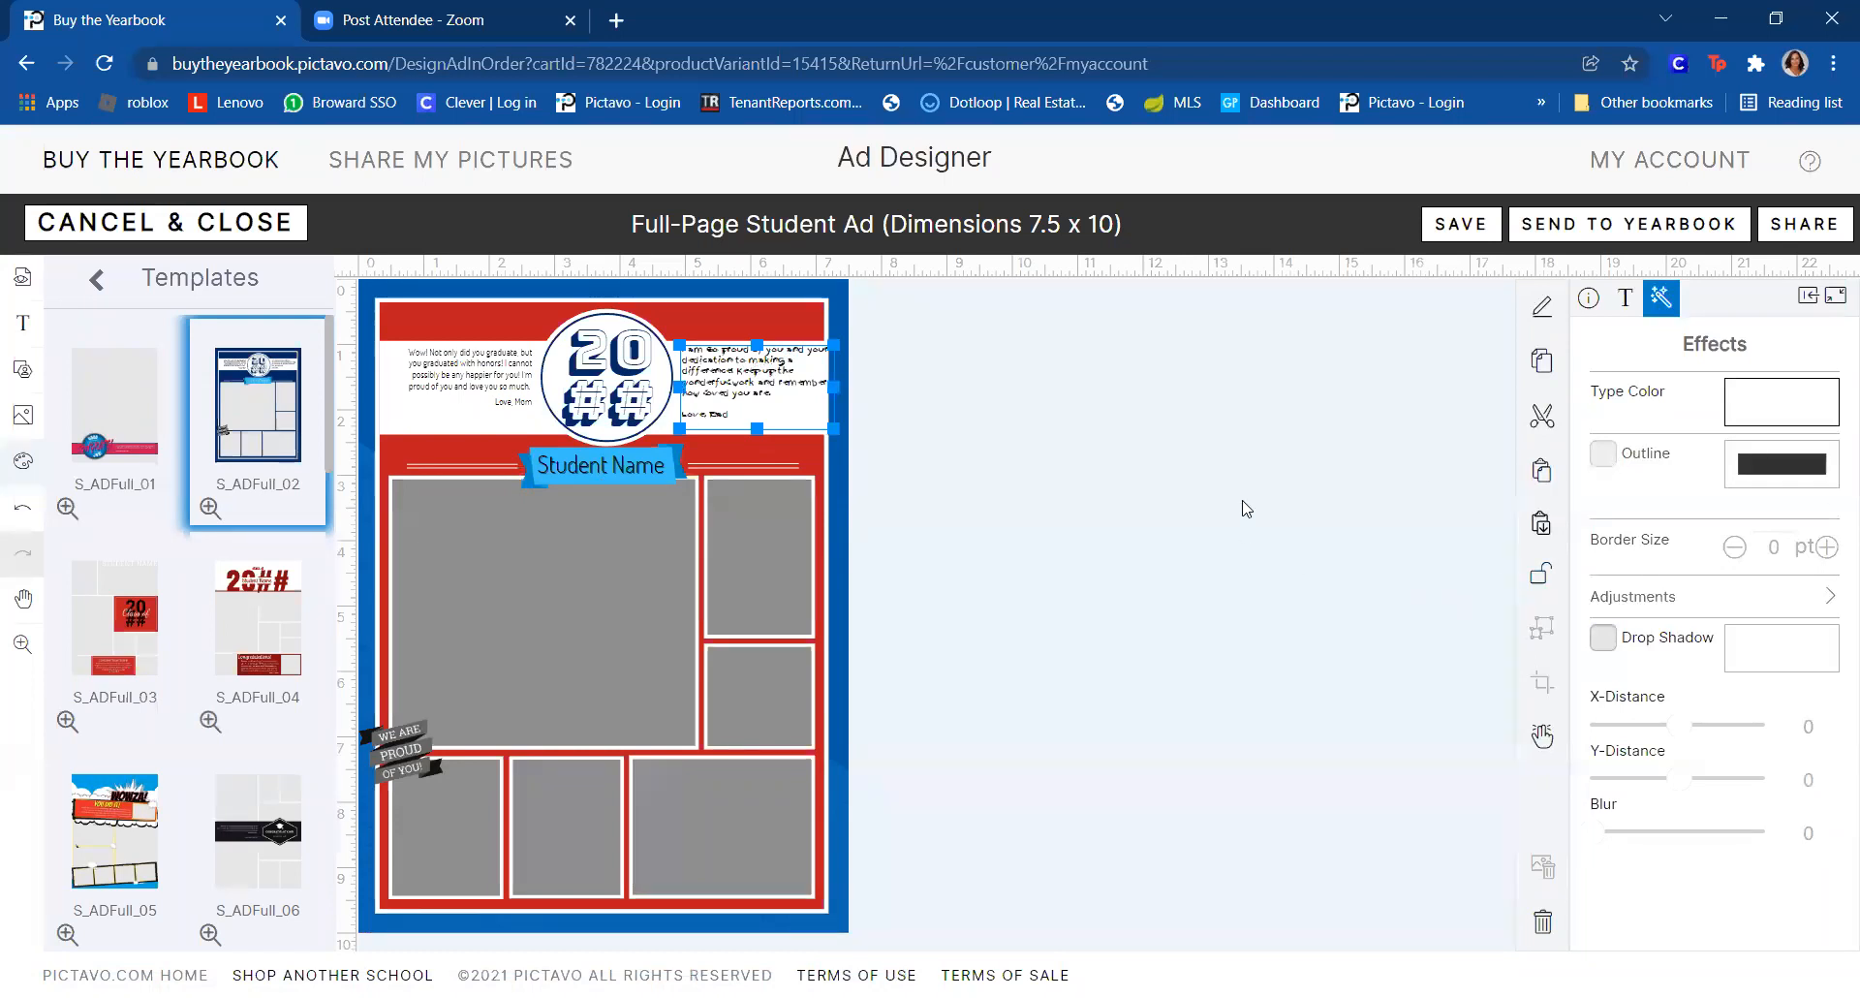
left_click(749, 373)
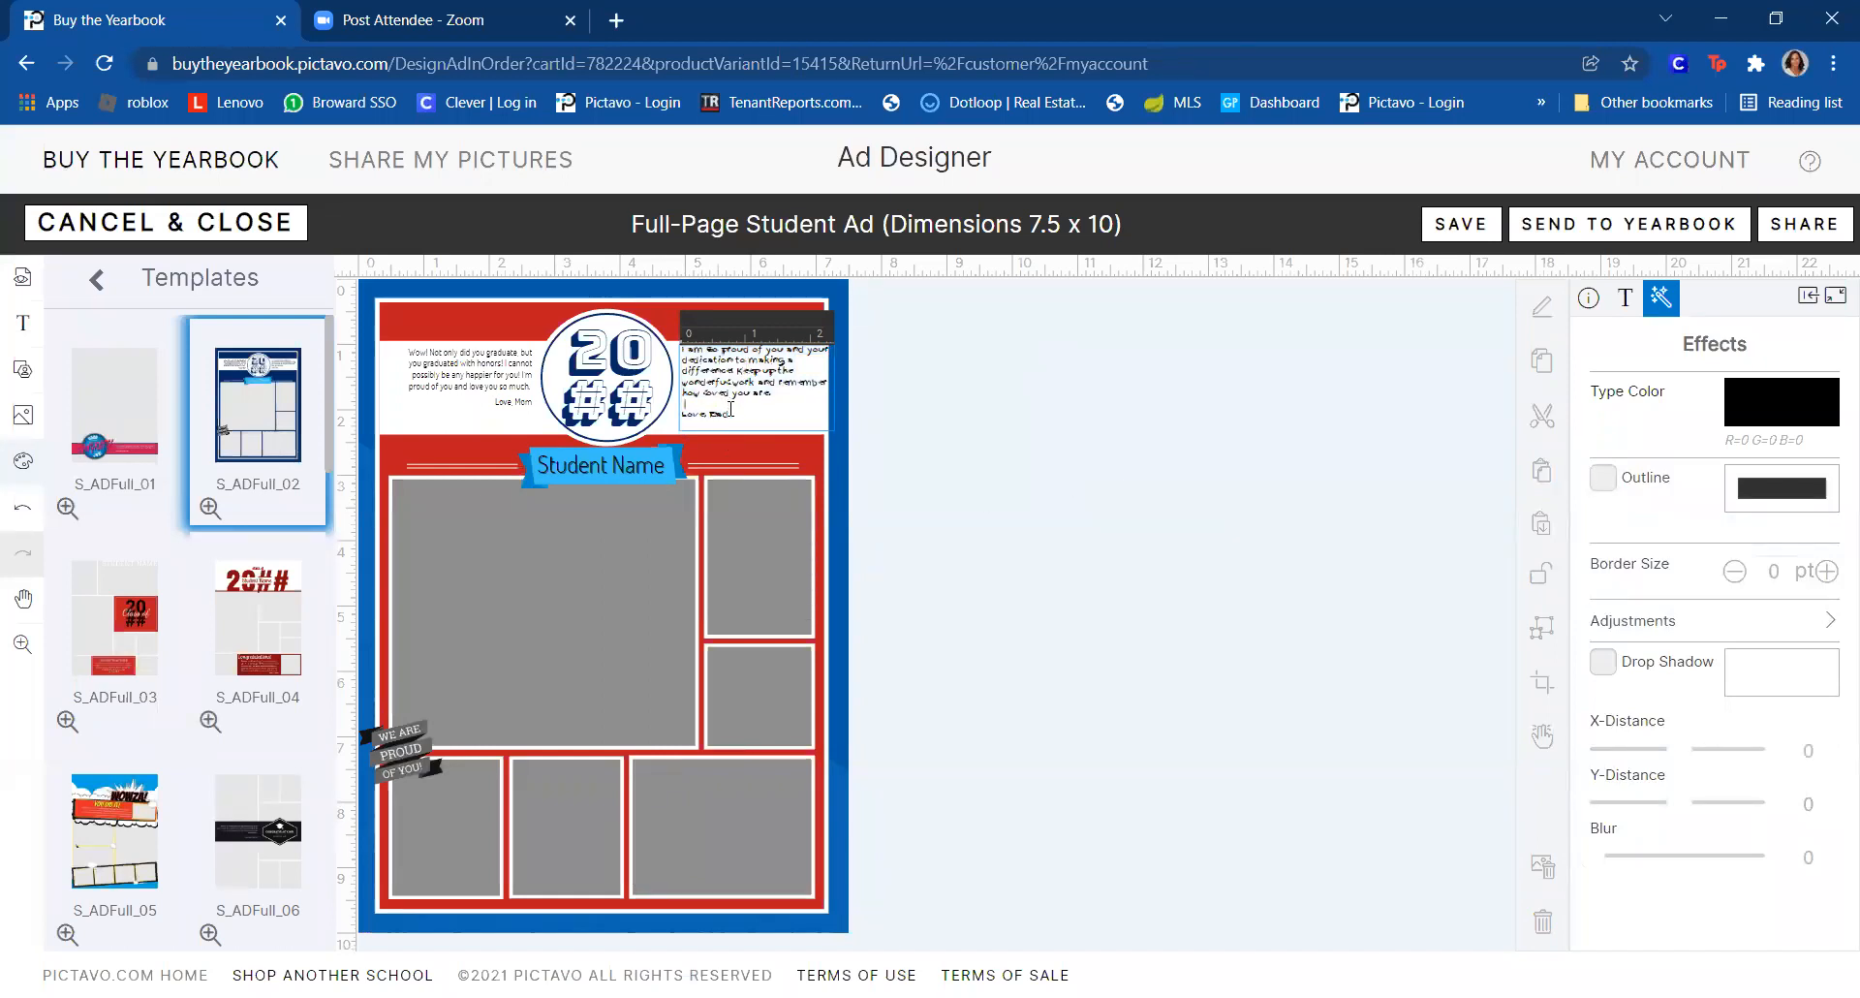
left_click_drag(741, 416, 706, 352)
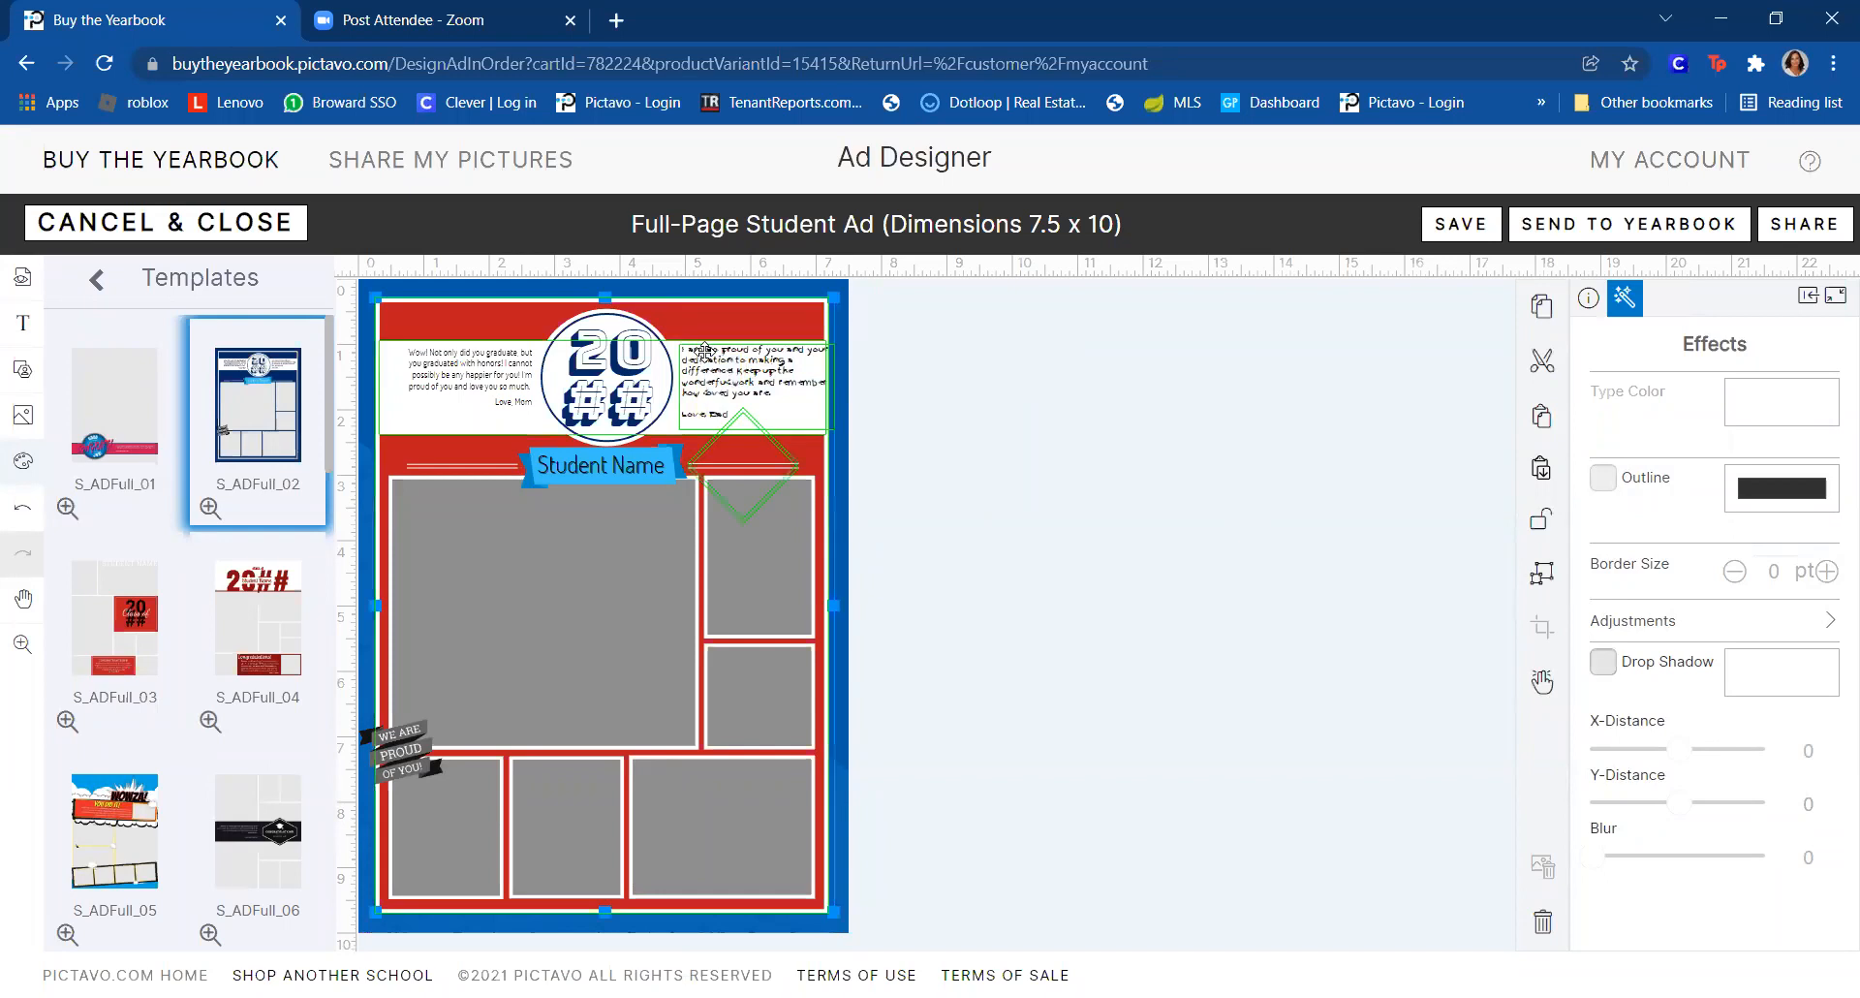
left_click(1126, 400)
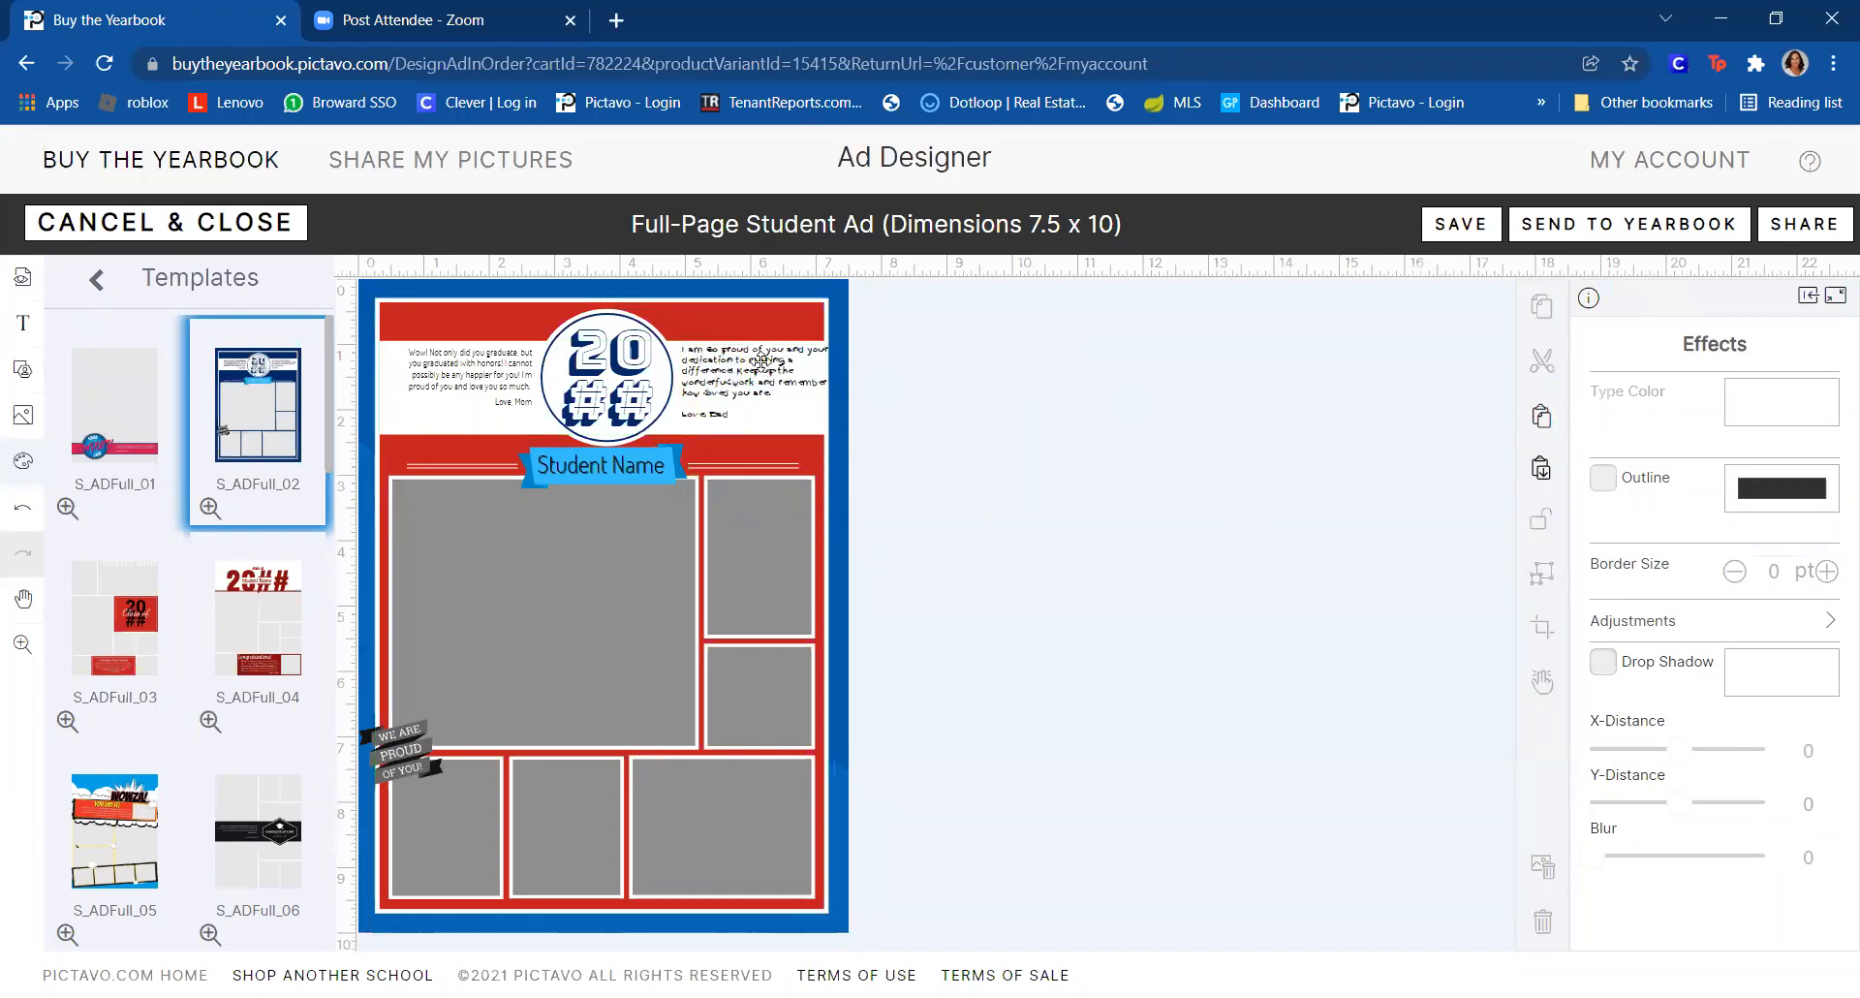
- Add a drop shadow to the "Love, Dad" message with X-distance 2, Y-distance 2 and blur 7
left_click(762, 360)
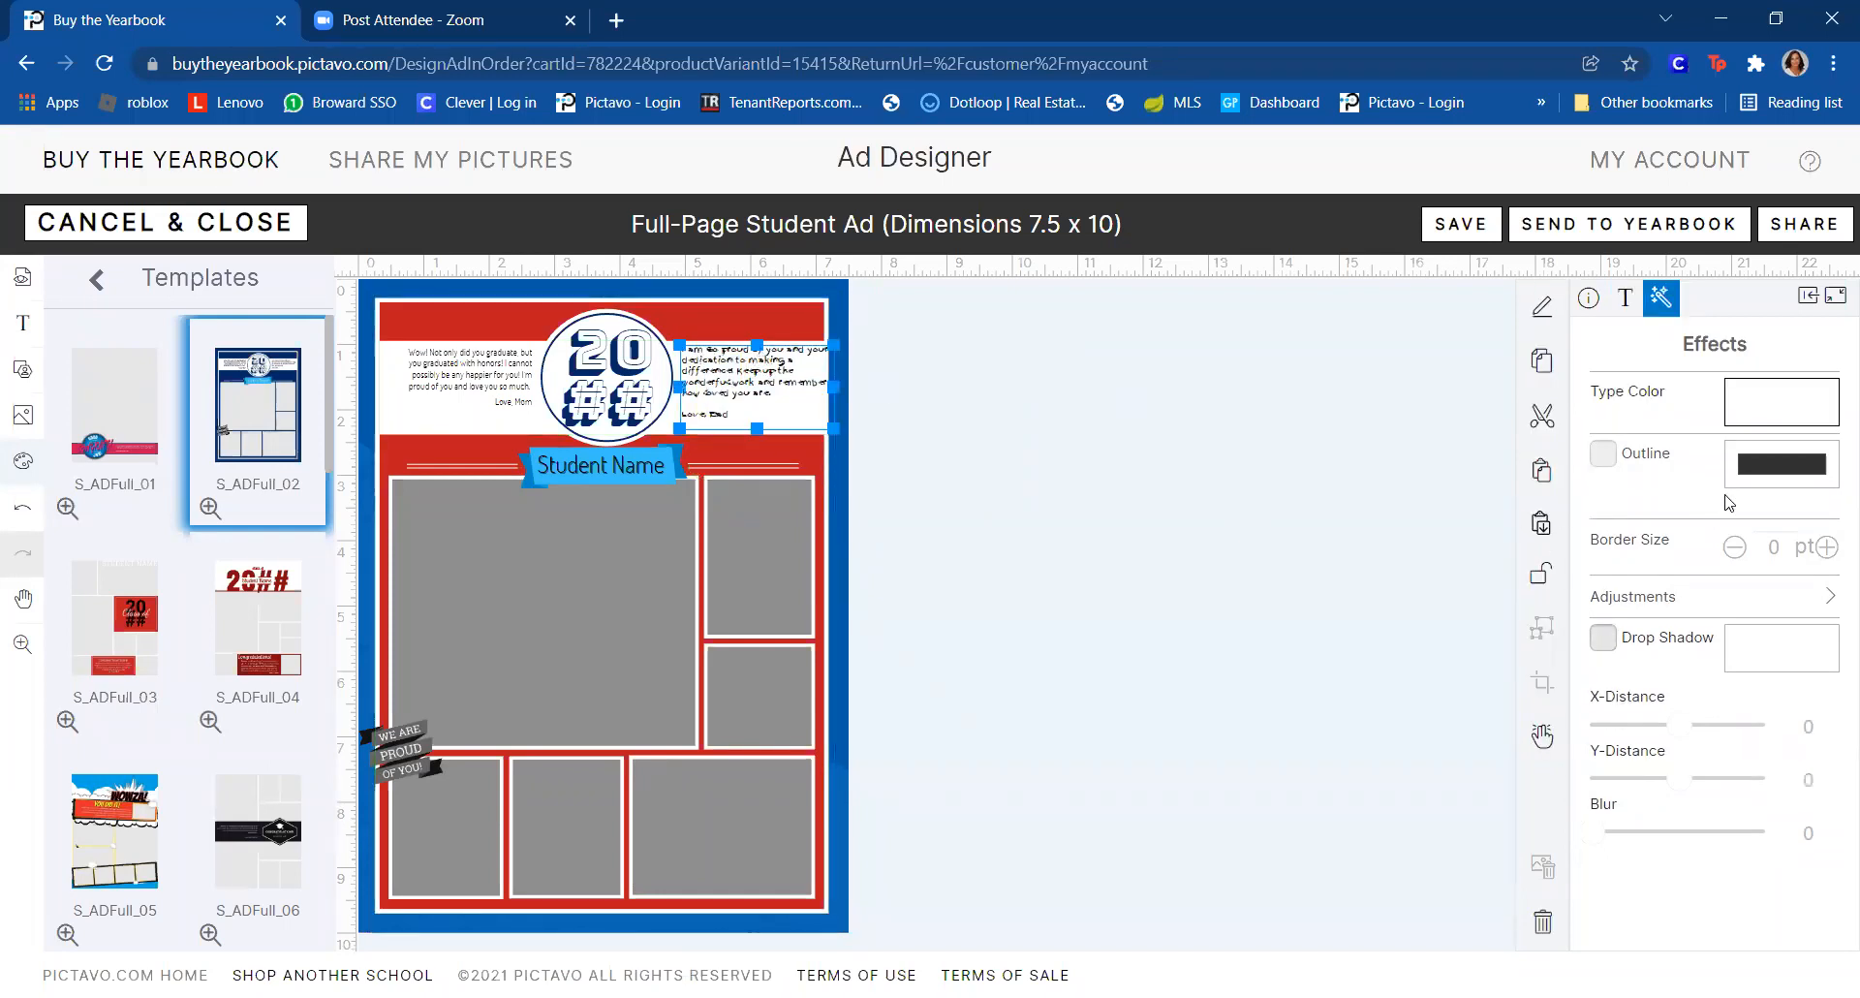
left_click(1605, 639)
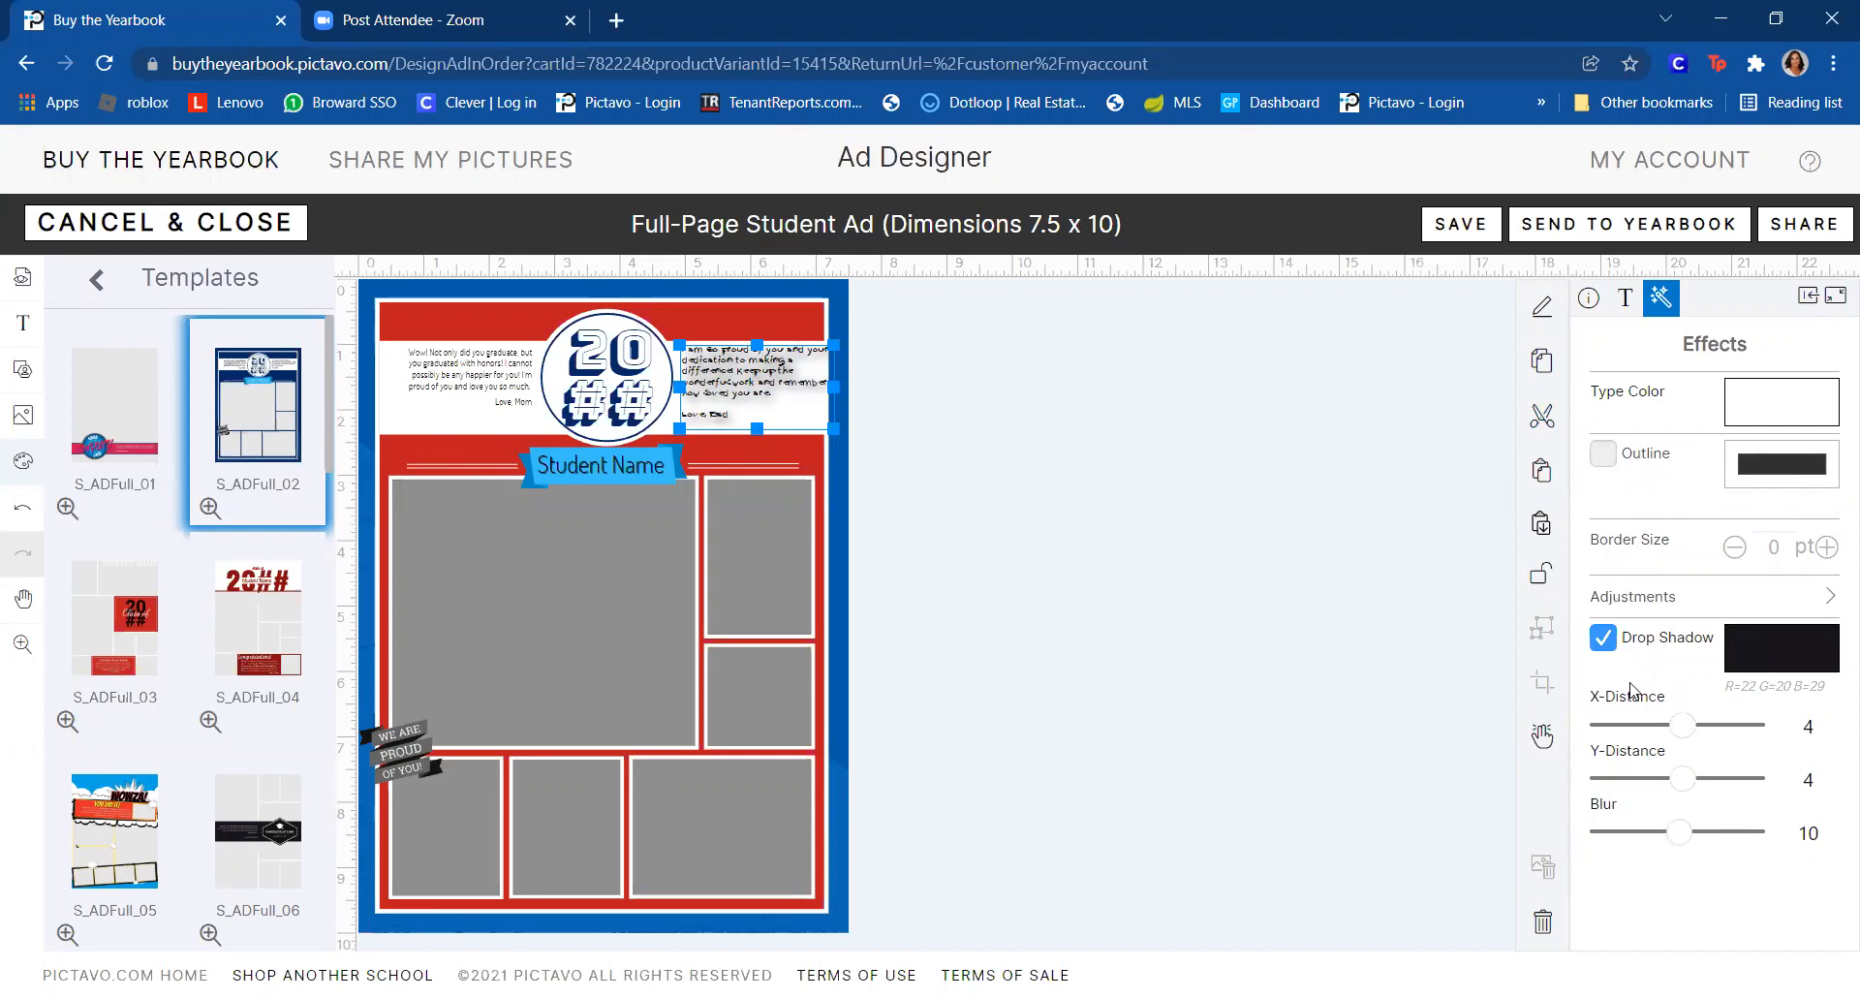
left_click_drag(1680, 832, 1611, 837)
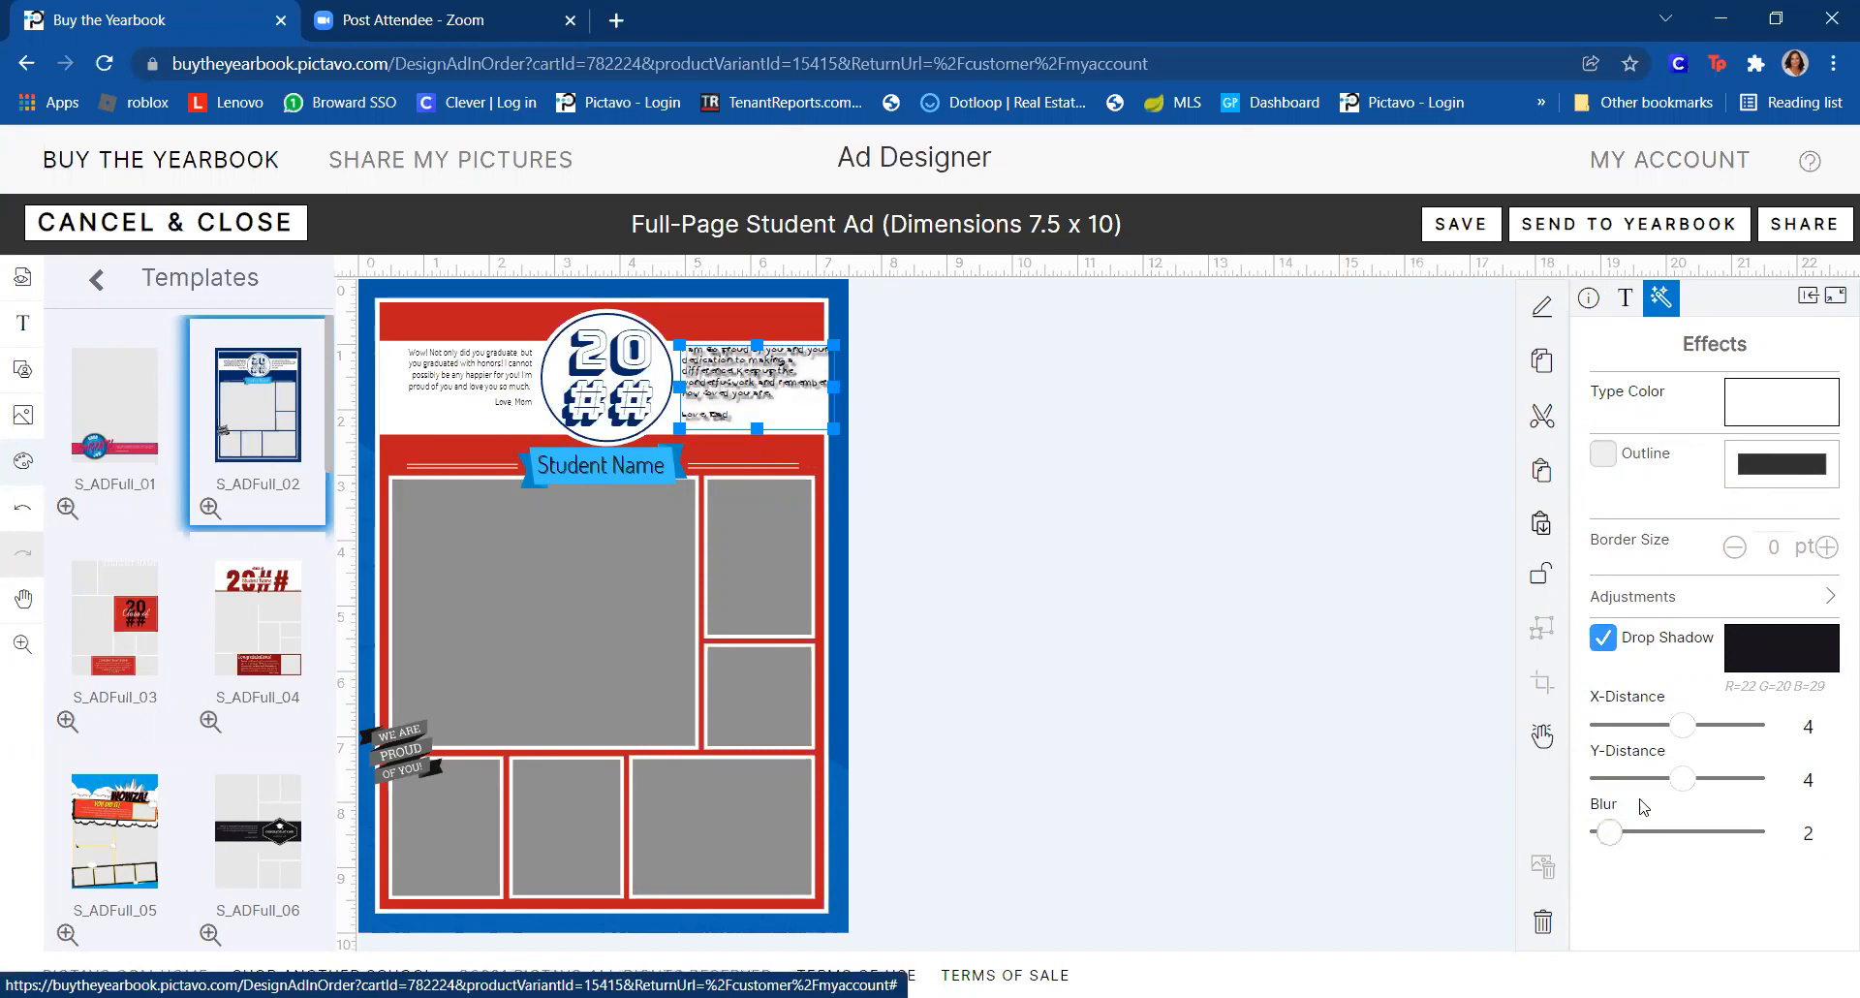
left_click_drag(1687, 780, 1682, 779)
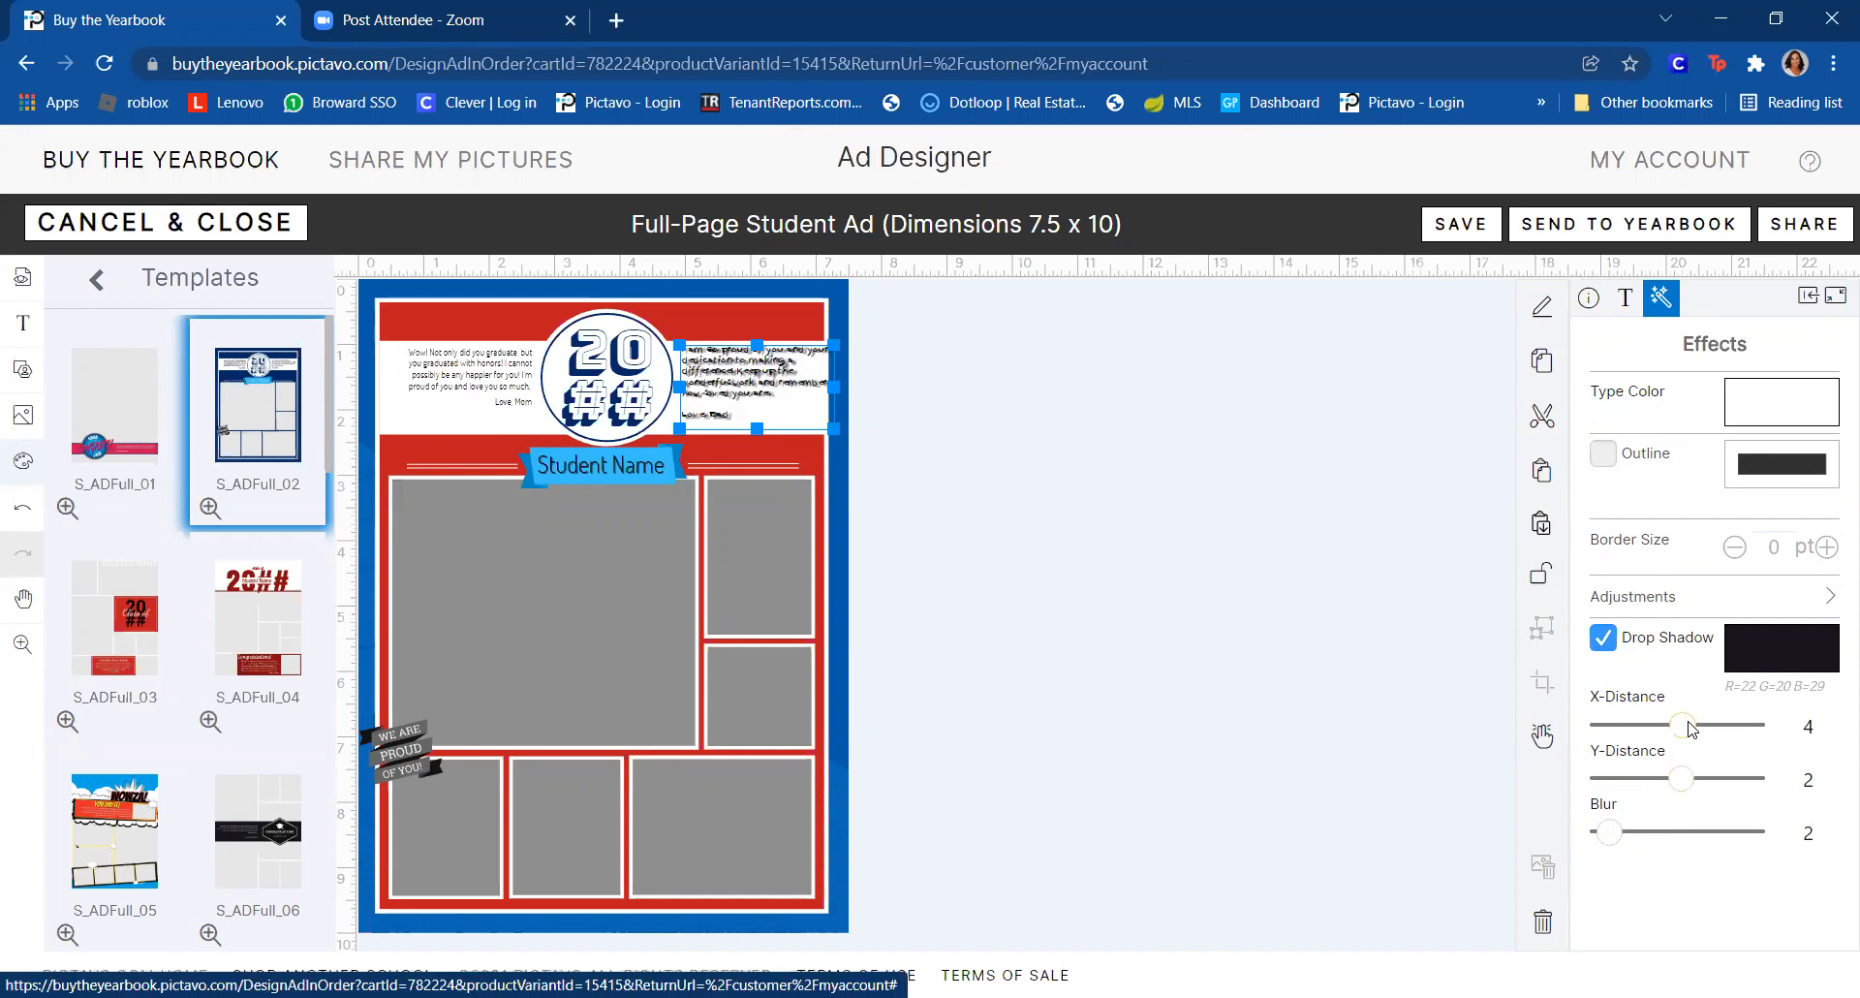
left_click_drag(1687, 727, 1689, 729)
left_click_drag(1614, 836, 1655, 840)
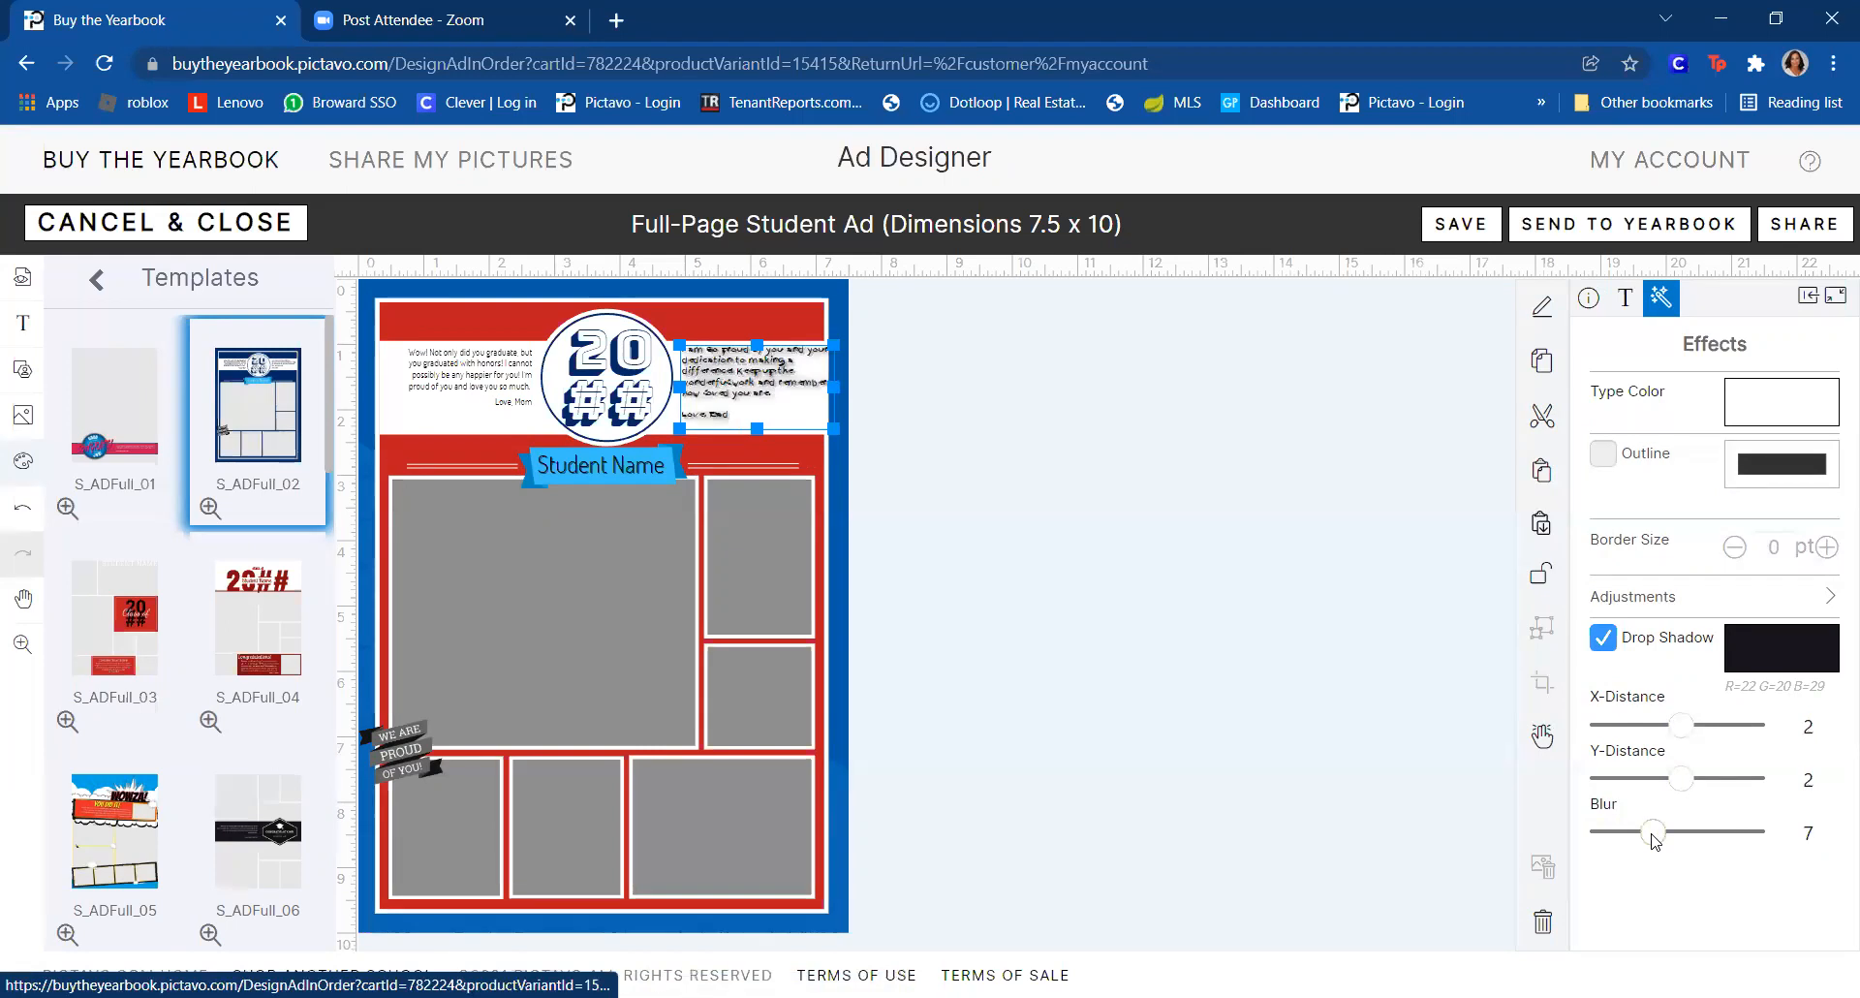
left_click(1341, 443)
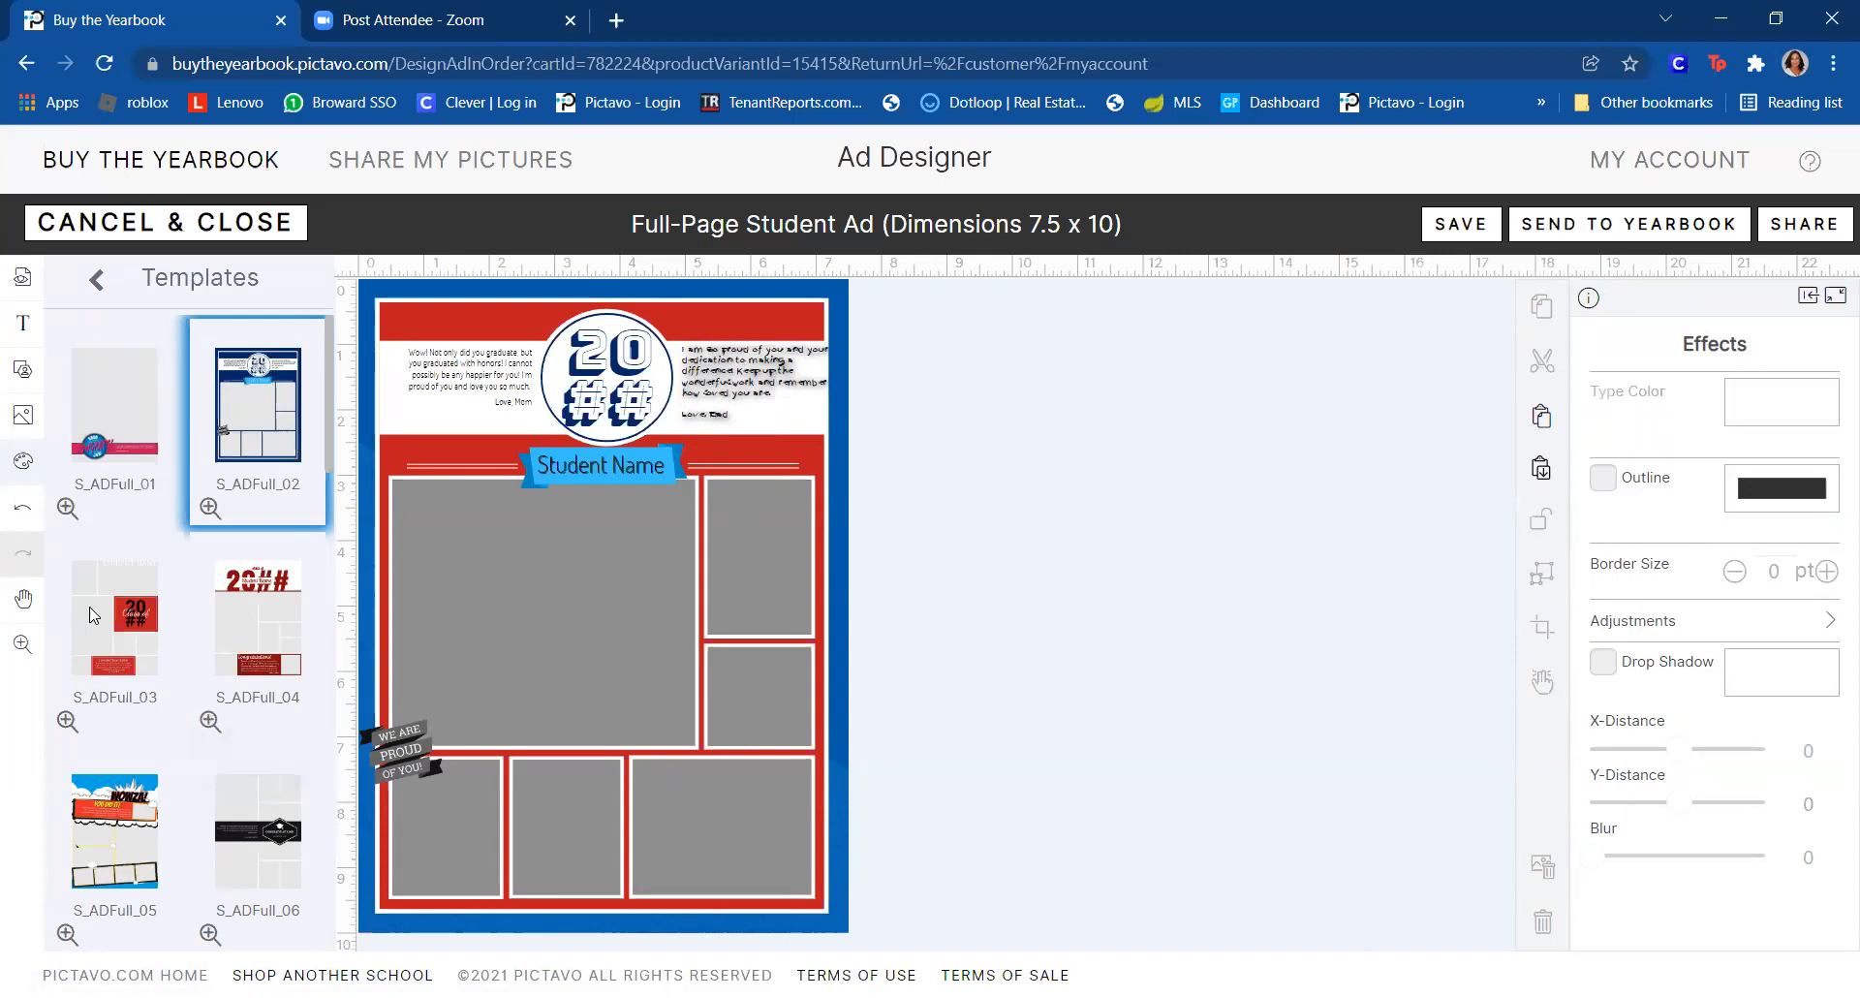
- Apply the S_ADFull_03 template to the page, clearing all existing page items
left_click_drag(121, 623, 594, 519)
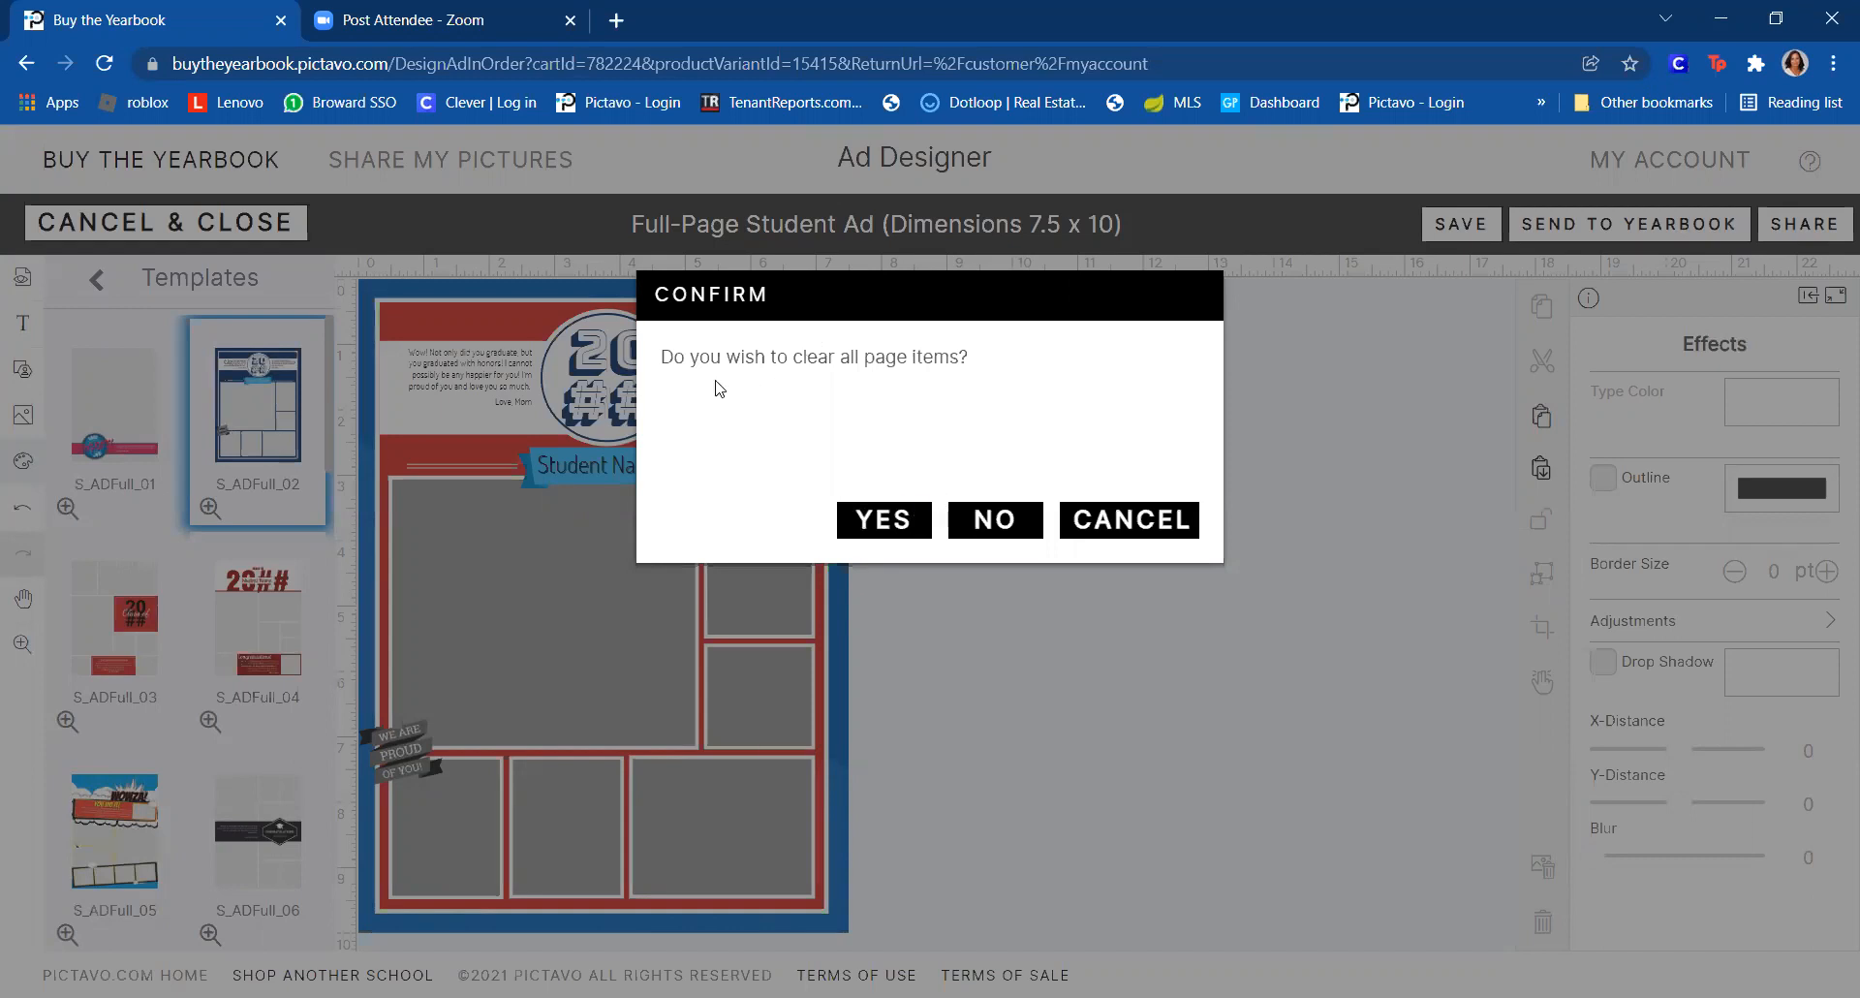
left_click(874, 524)
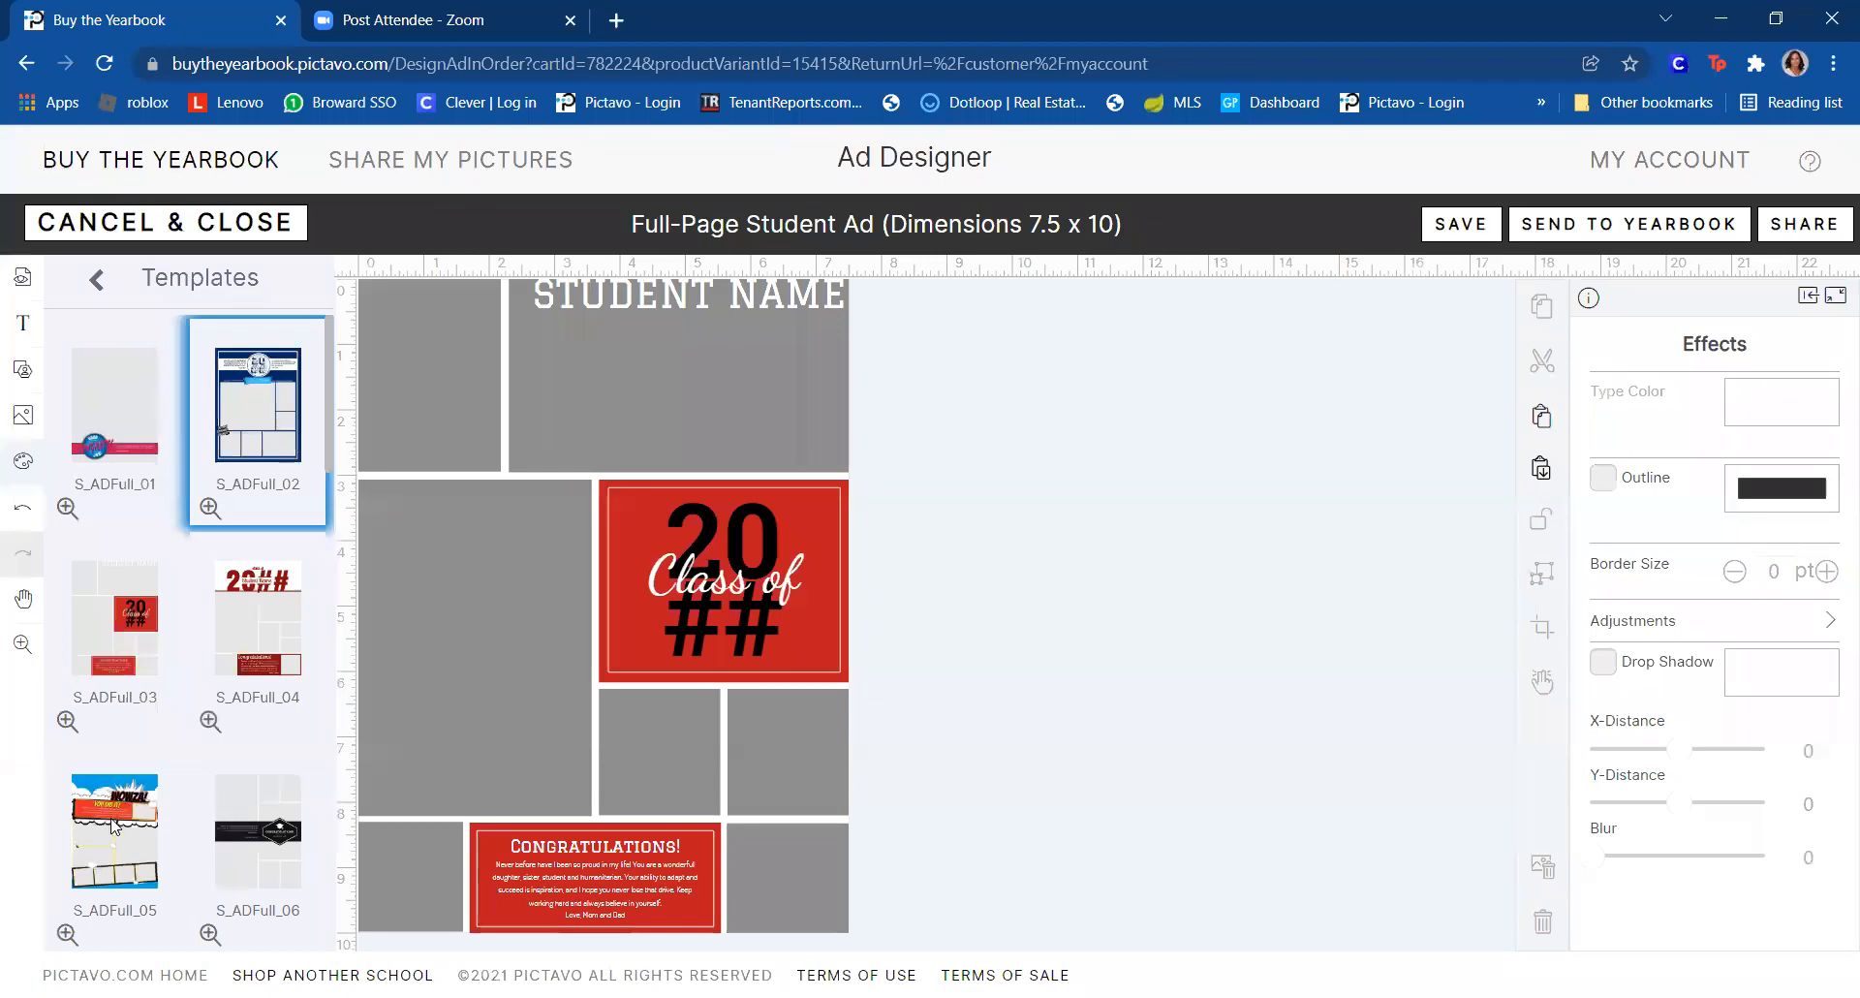
left_click(525, 579)
left_click(1114, 545)
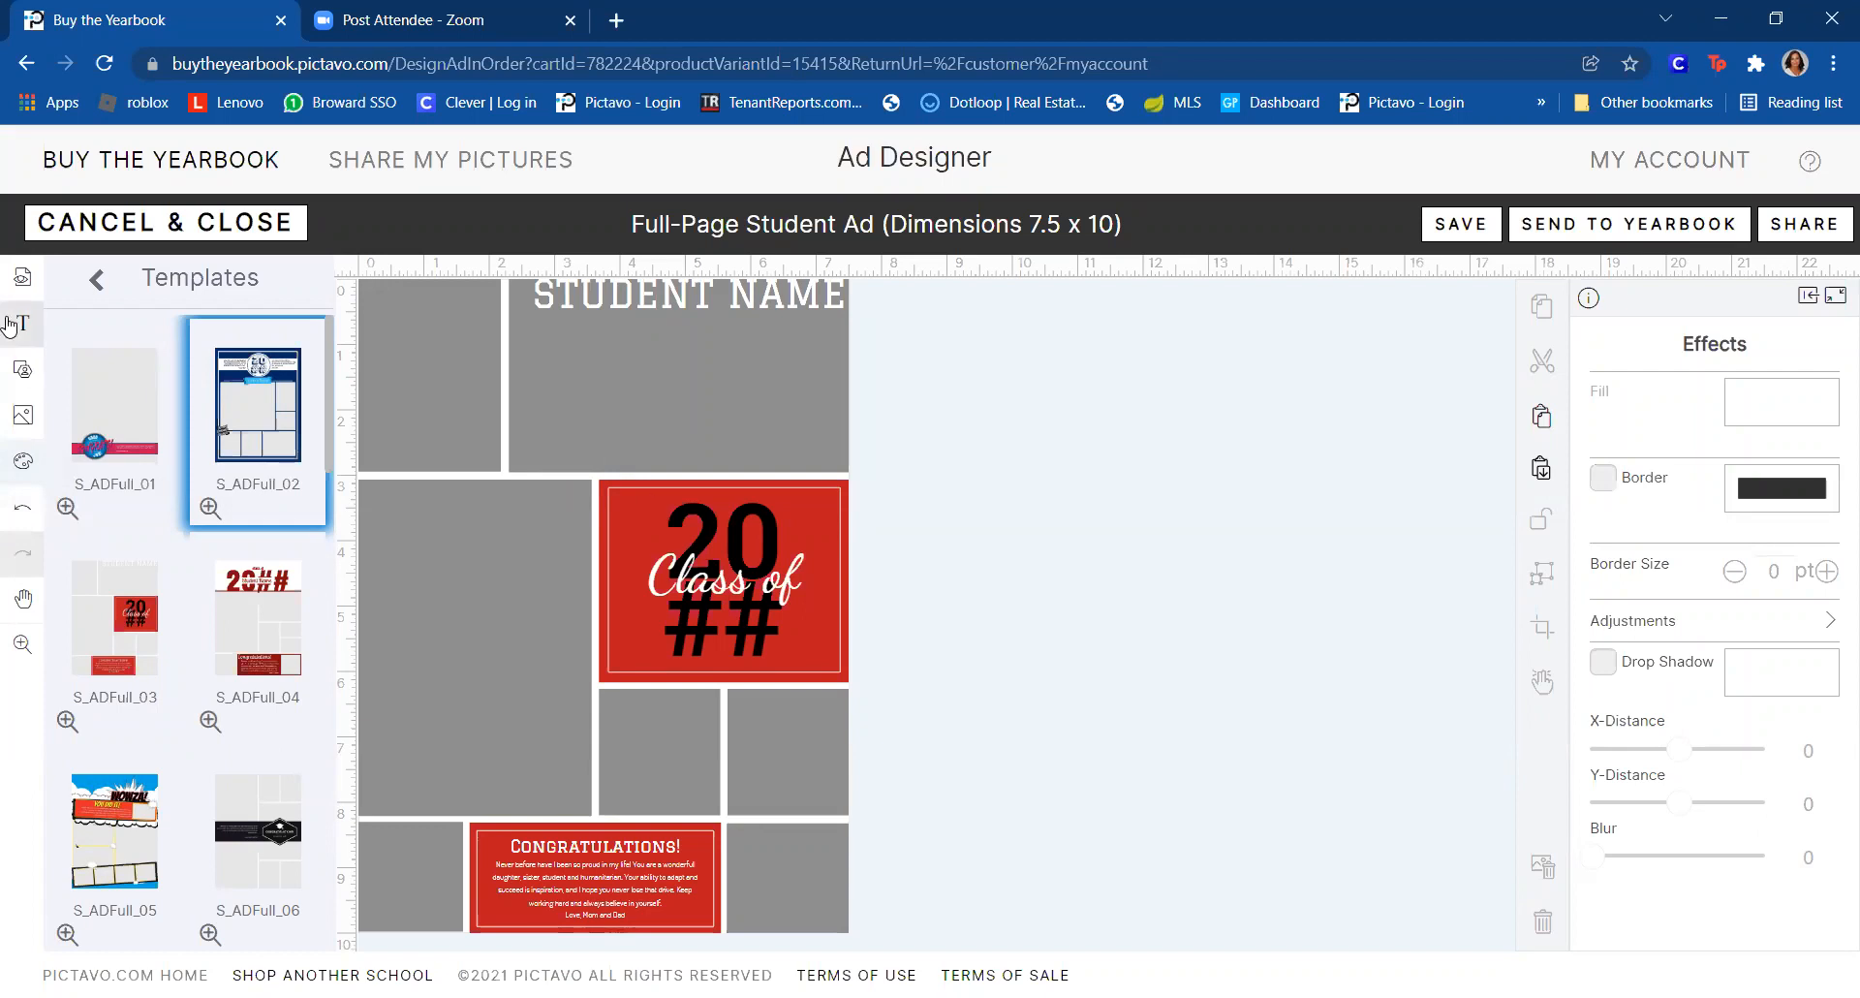
- Apply the R9B5867_Full background to the page, try colorizing it pink and settle on blue
left_click(21, 467)
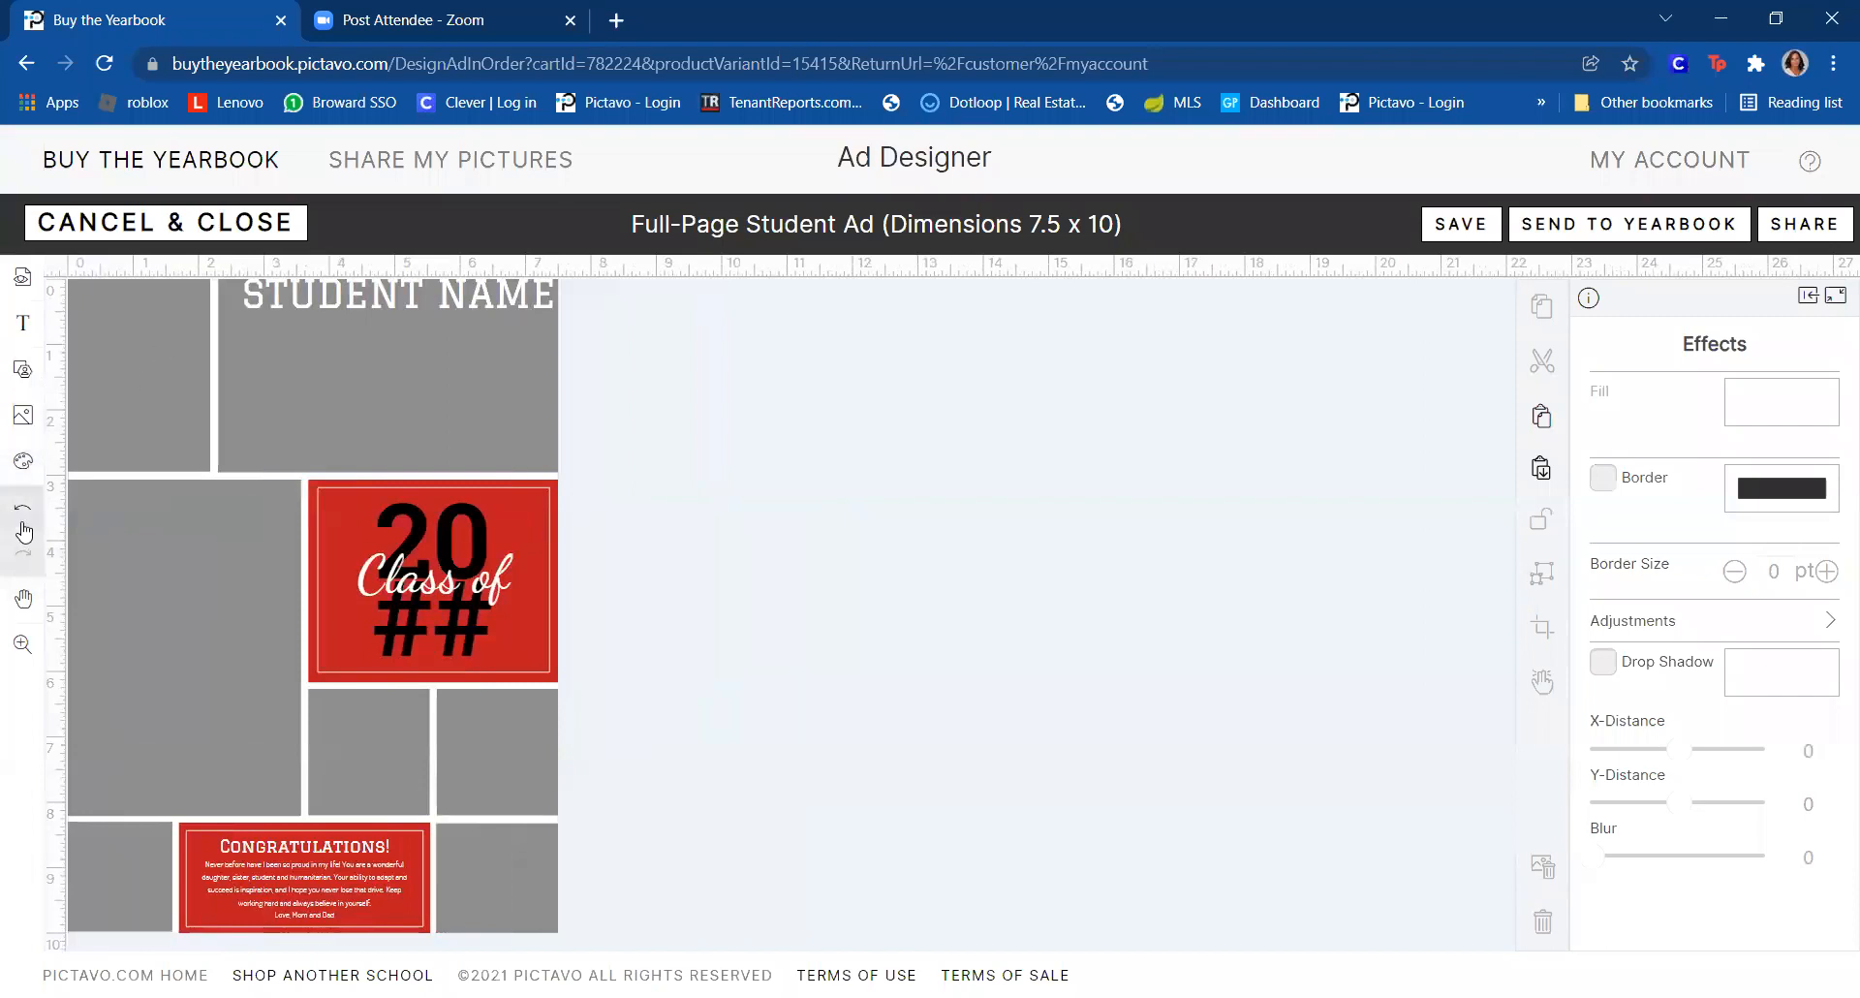
left_click(23, 461)
left_click(153, 375)
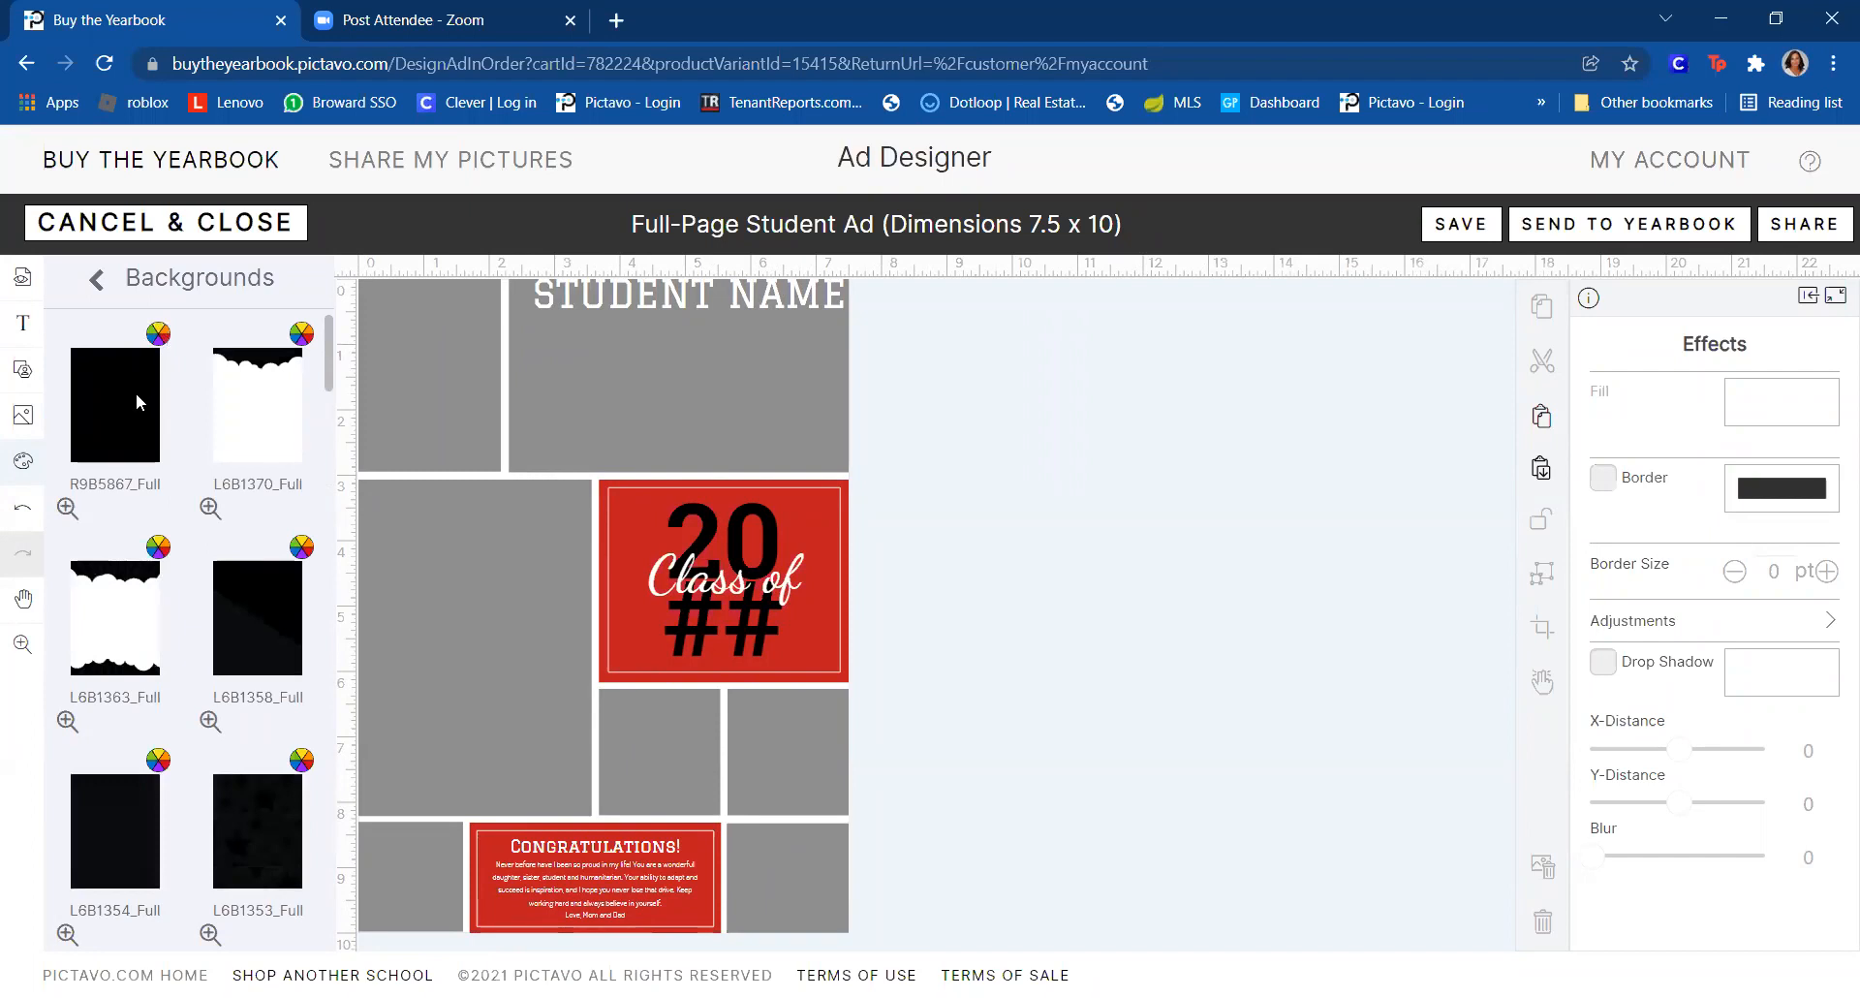
left_click_drag(120, 404, 511, 349)
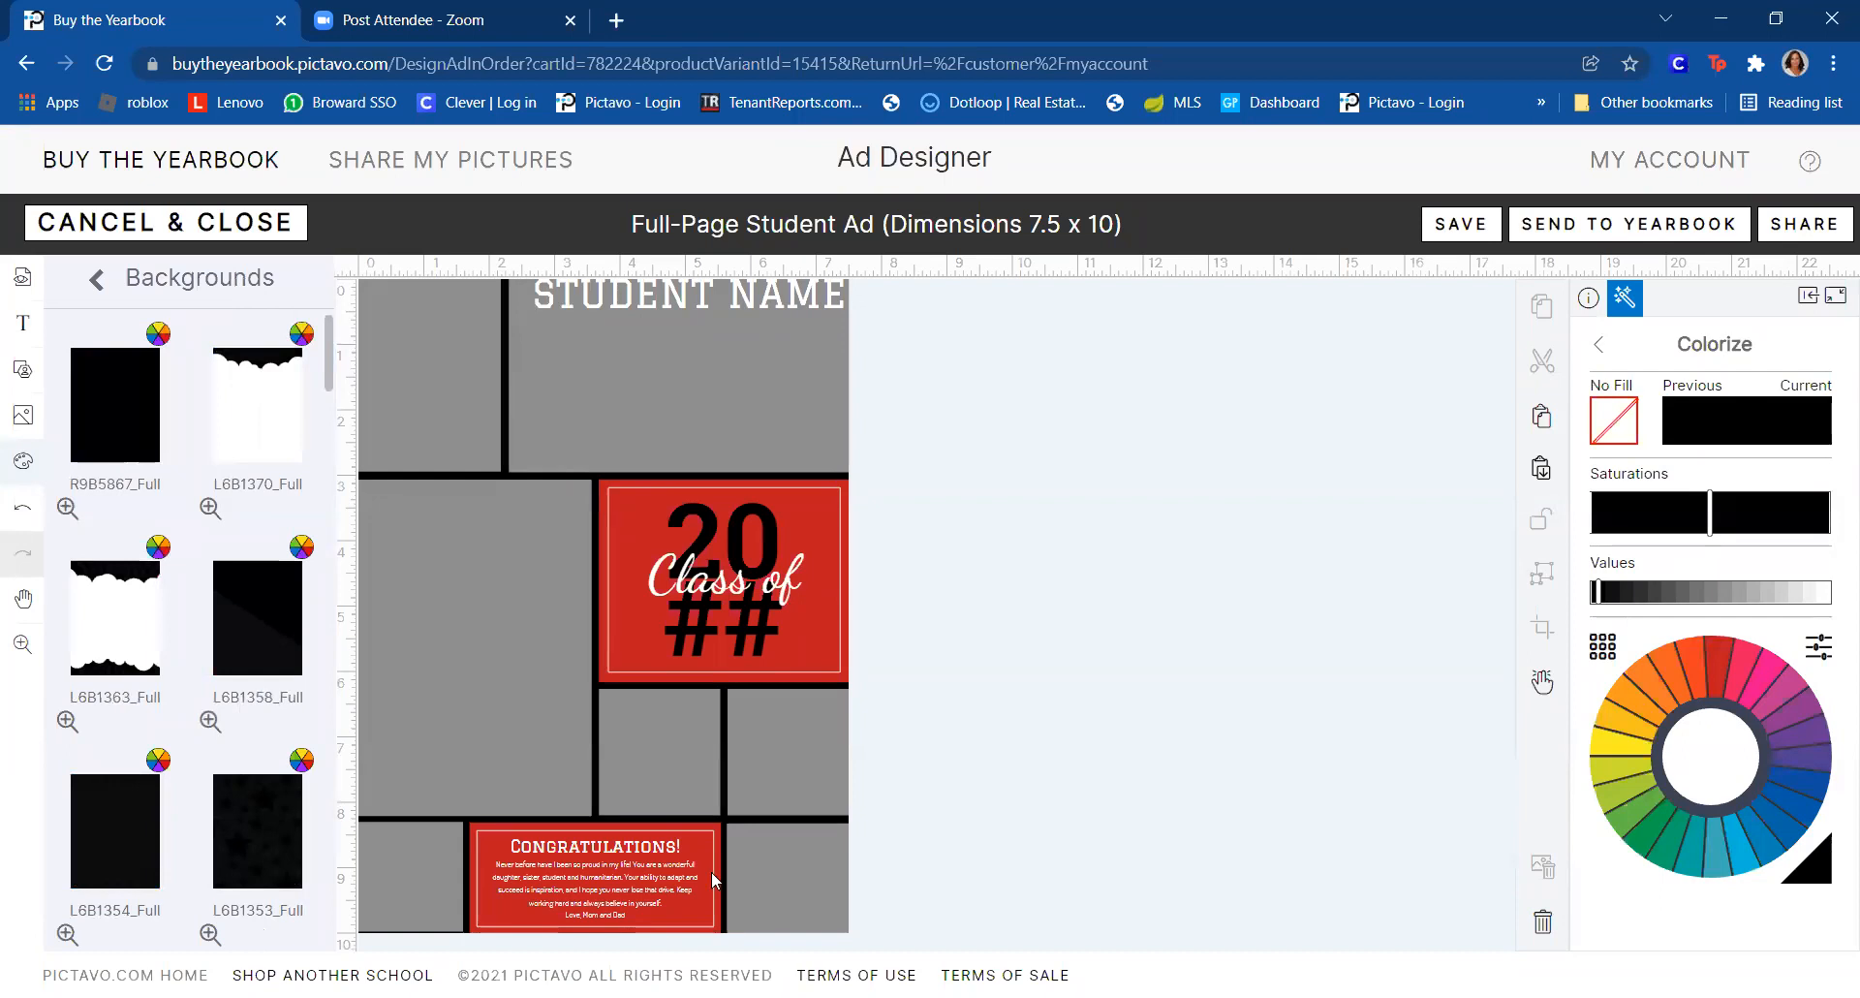
left_click(1765, 654)
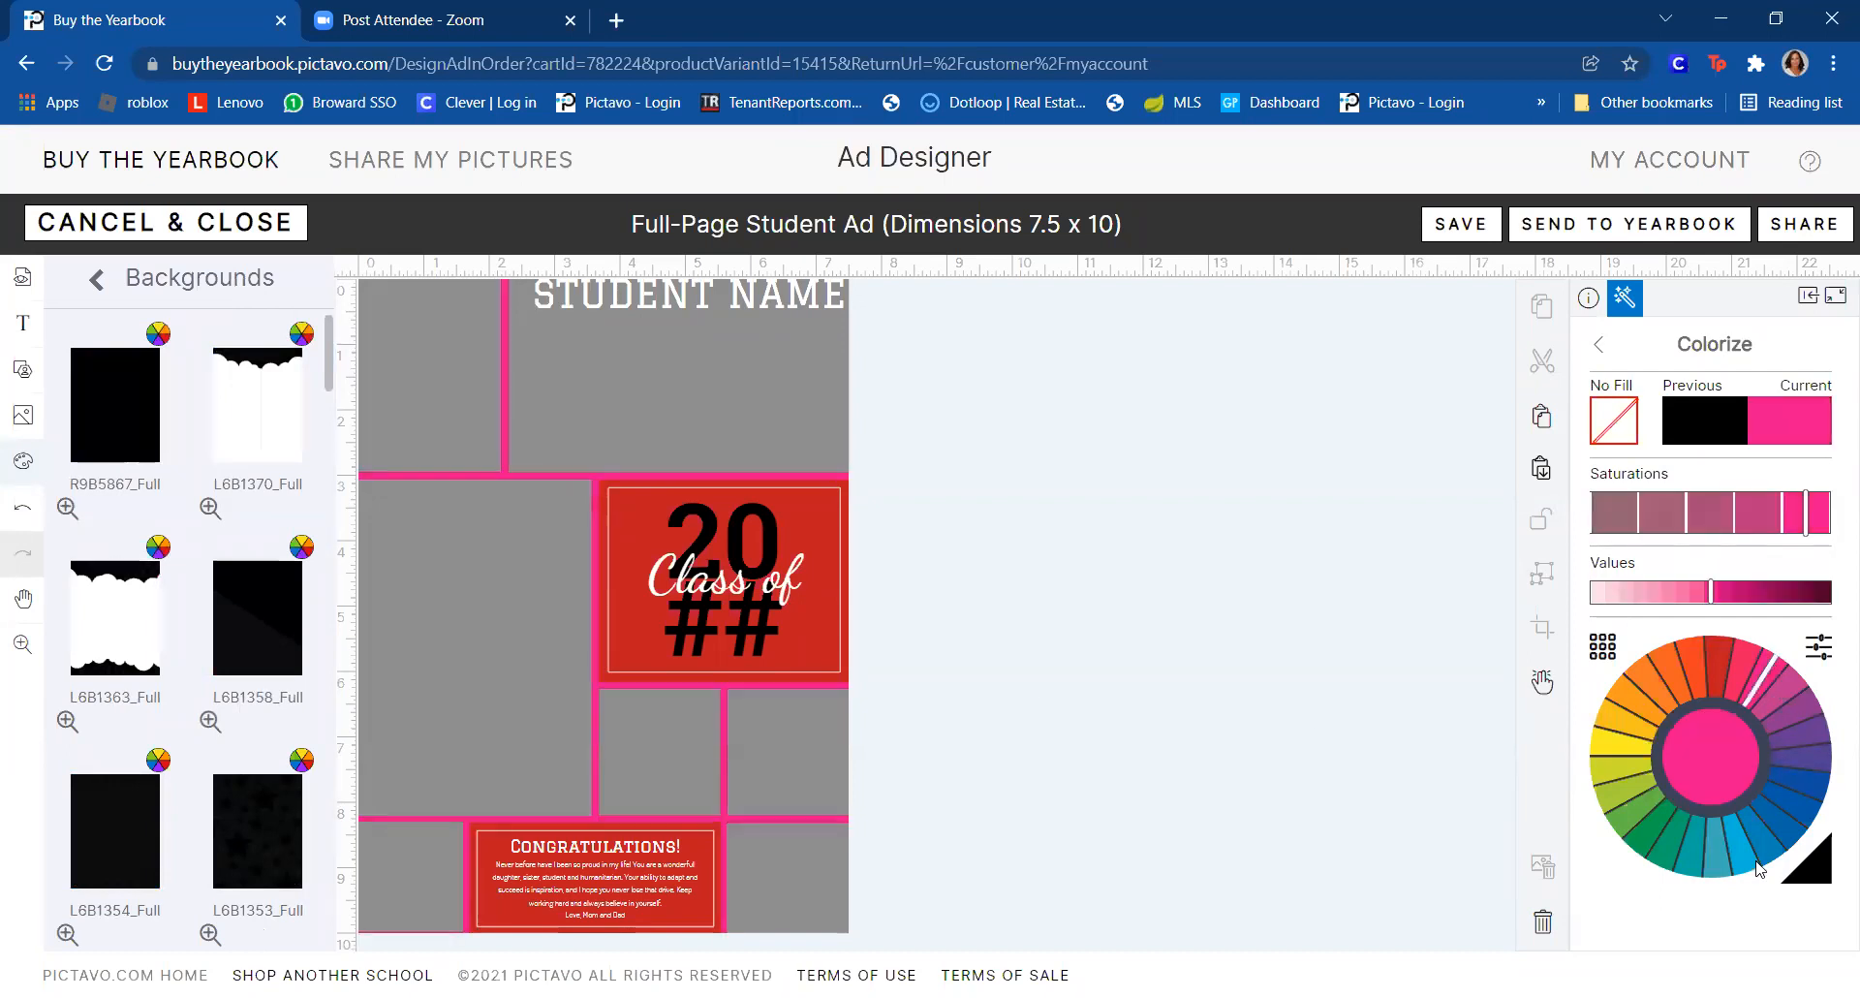
left_click(1767, 841)
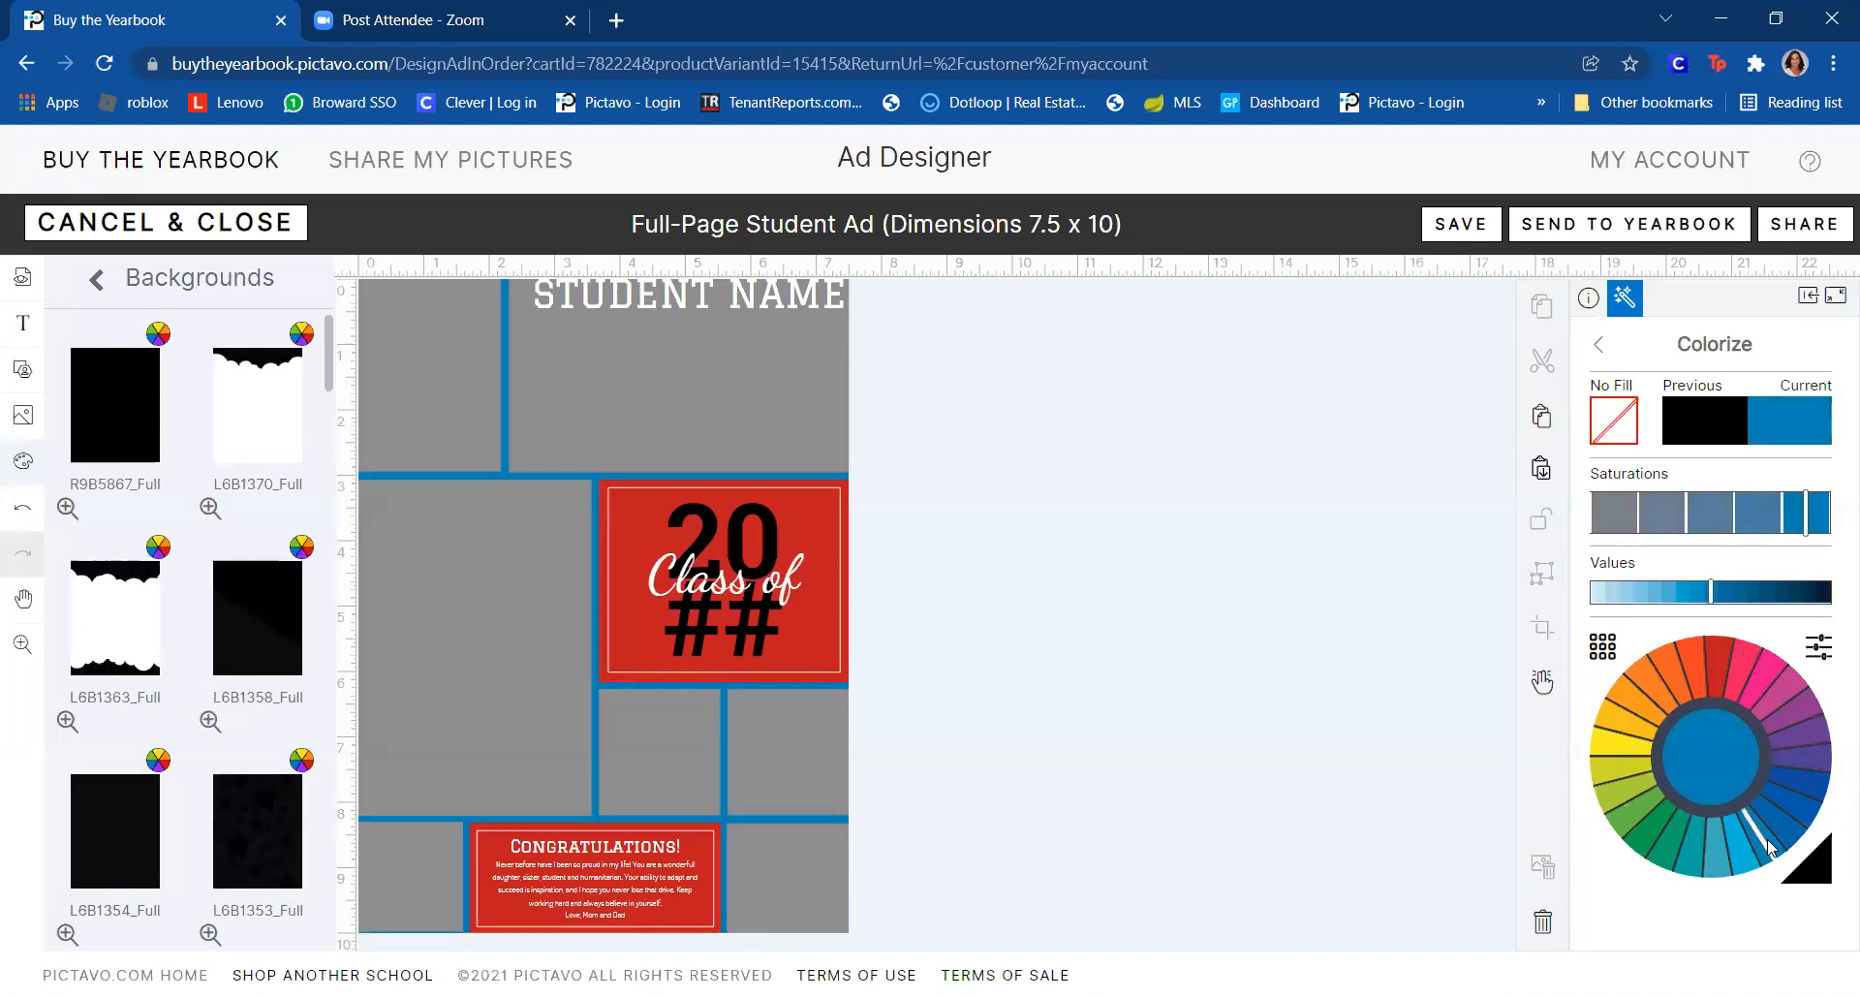
- Change the fill color of the red panel behind the "Class of 20##" text to yellow
left_click(817, 520)
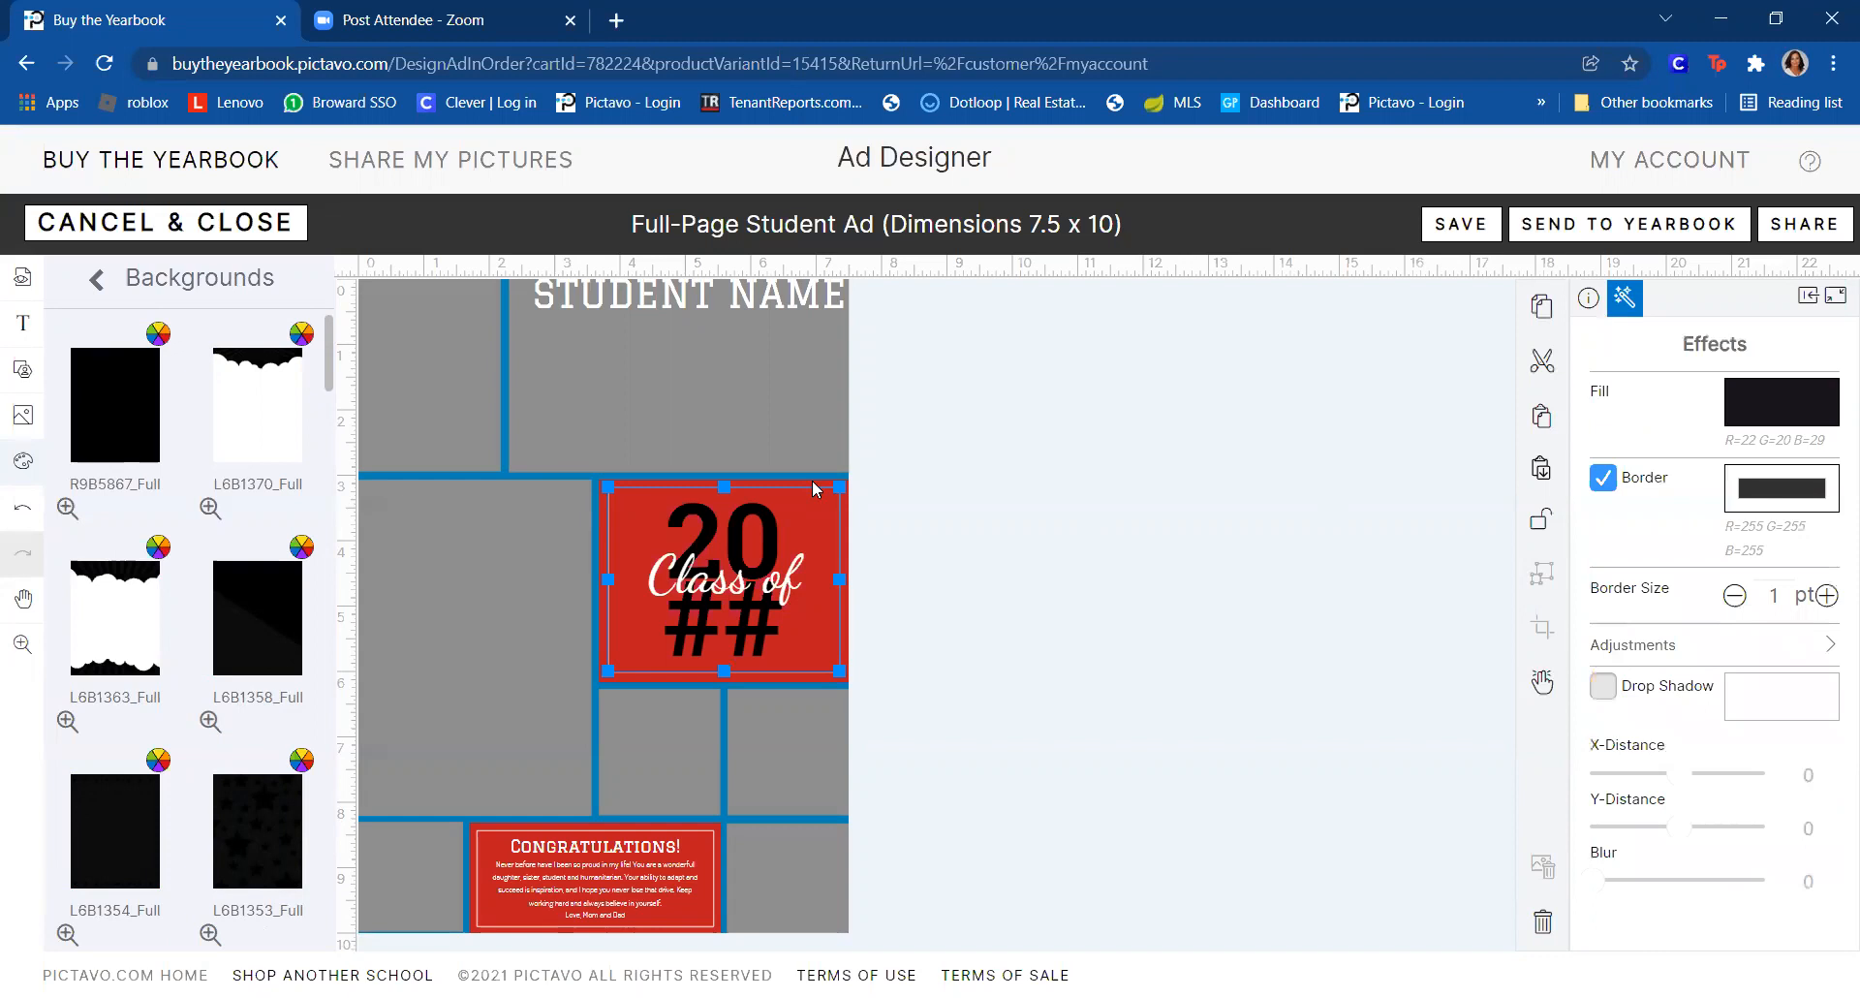
left_click(816, 488)
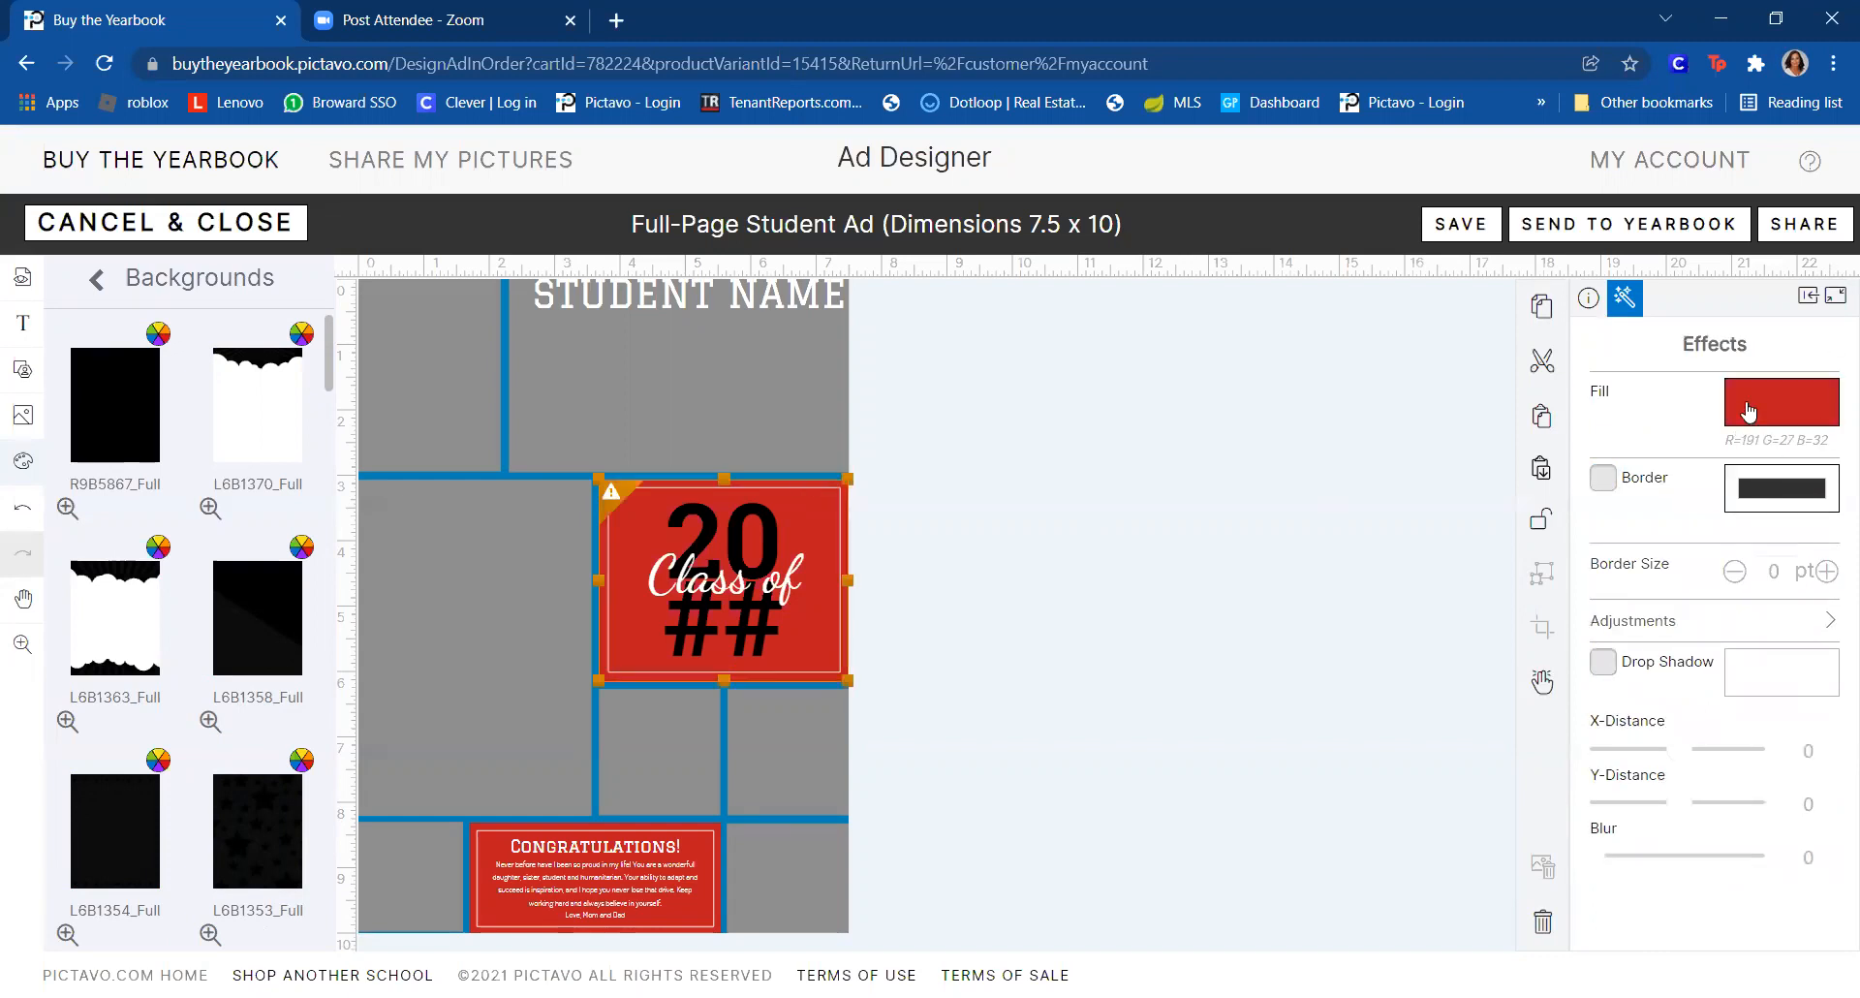
left_click(1748, 412)
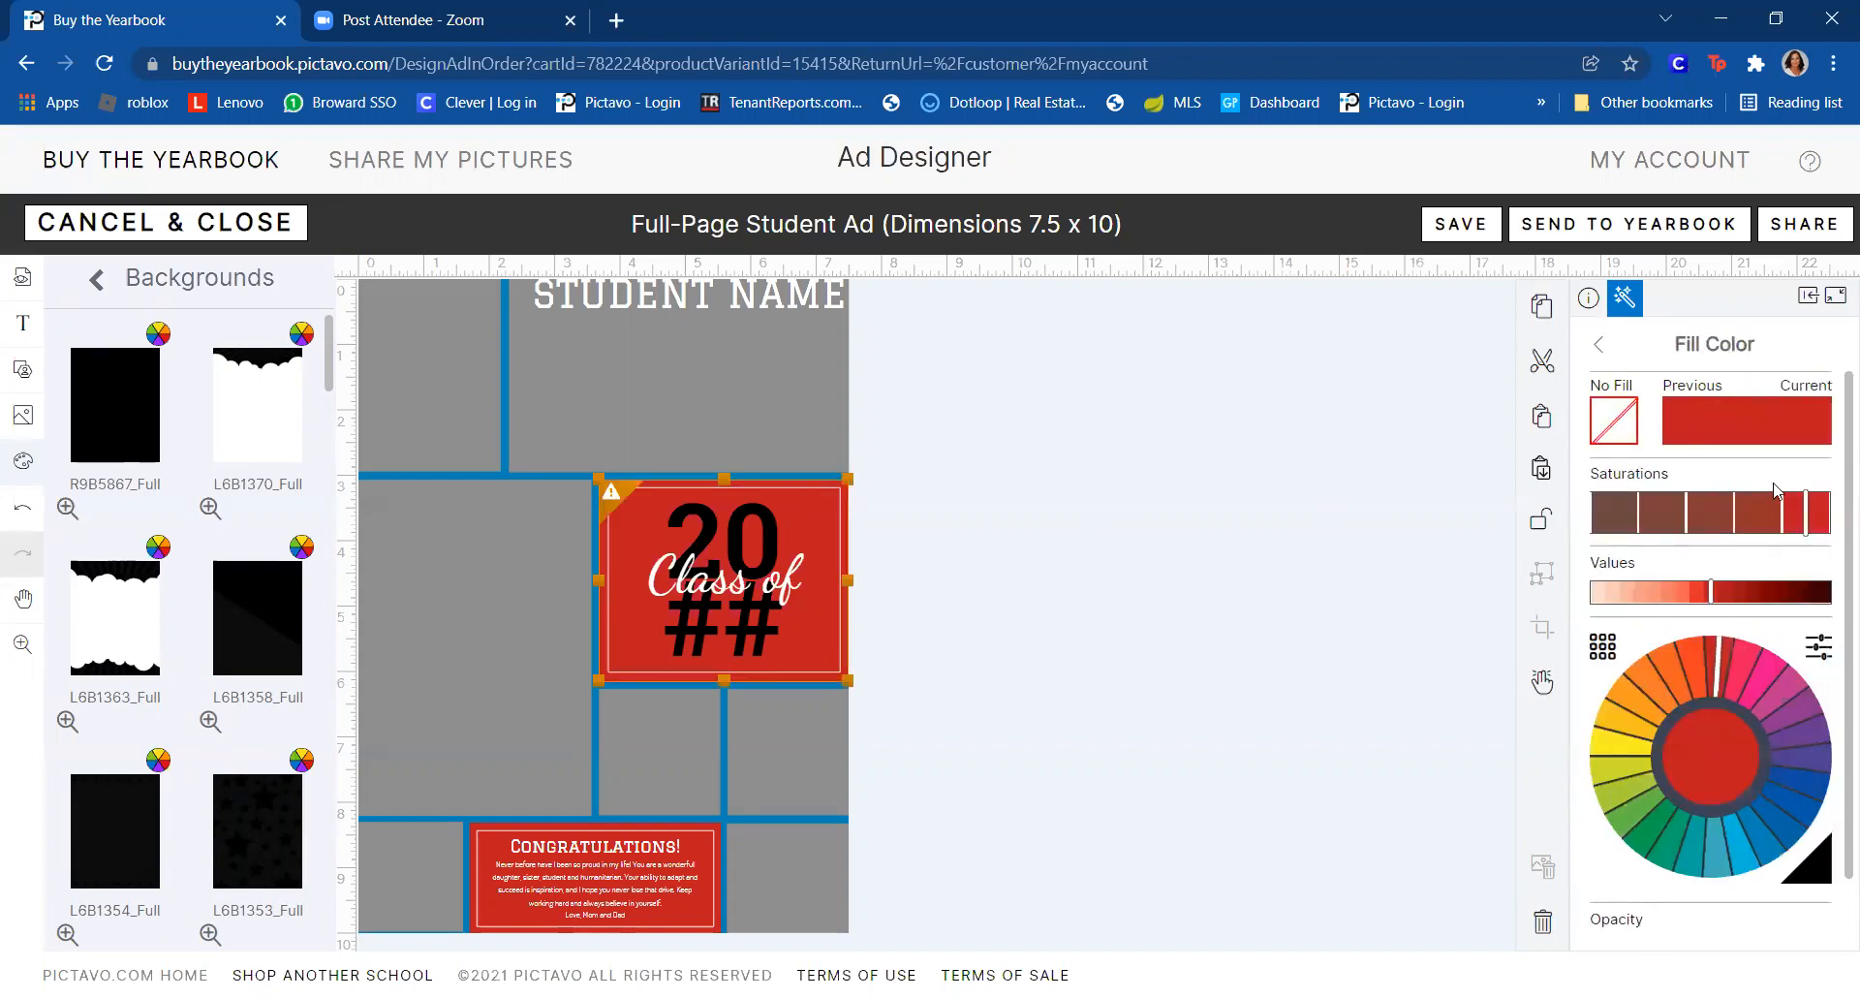
left_click(1615, 746)
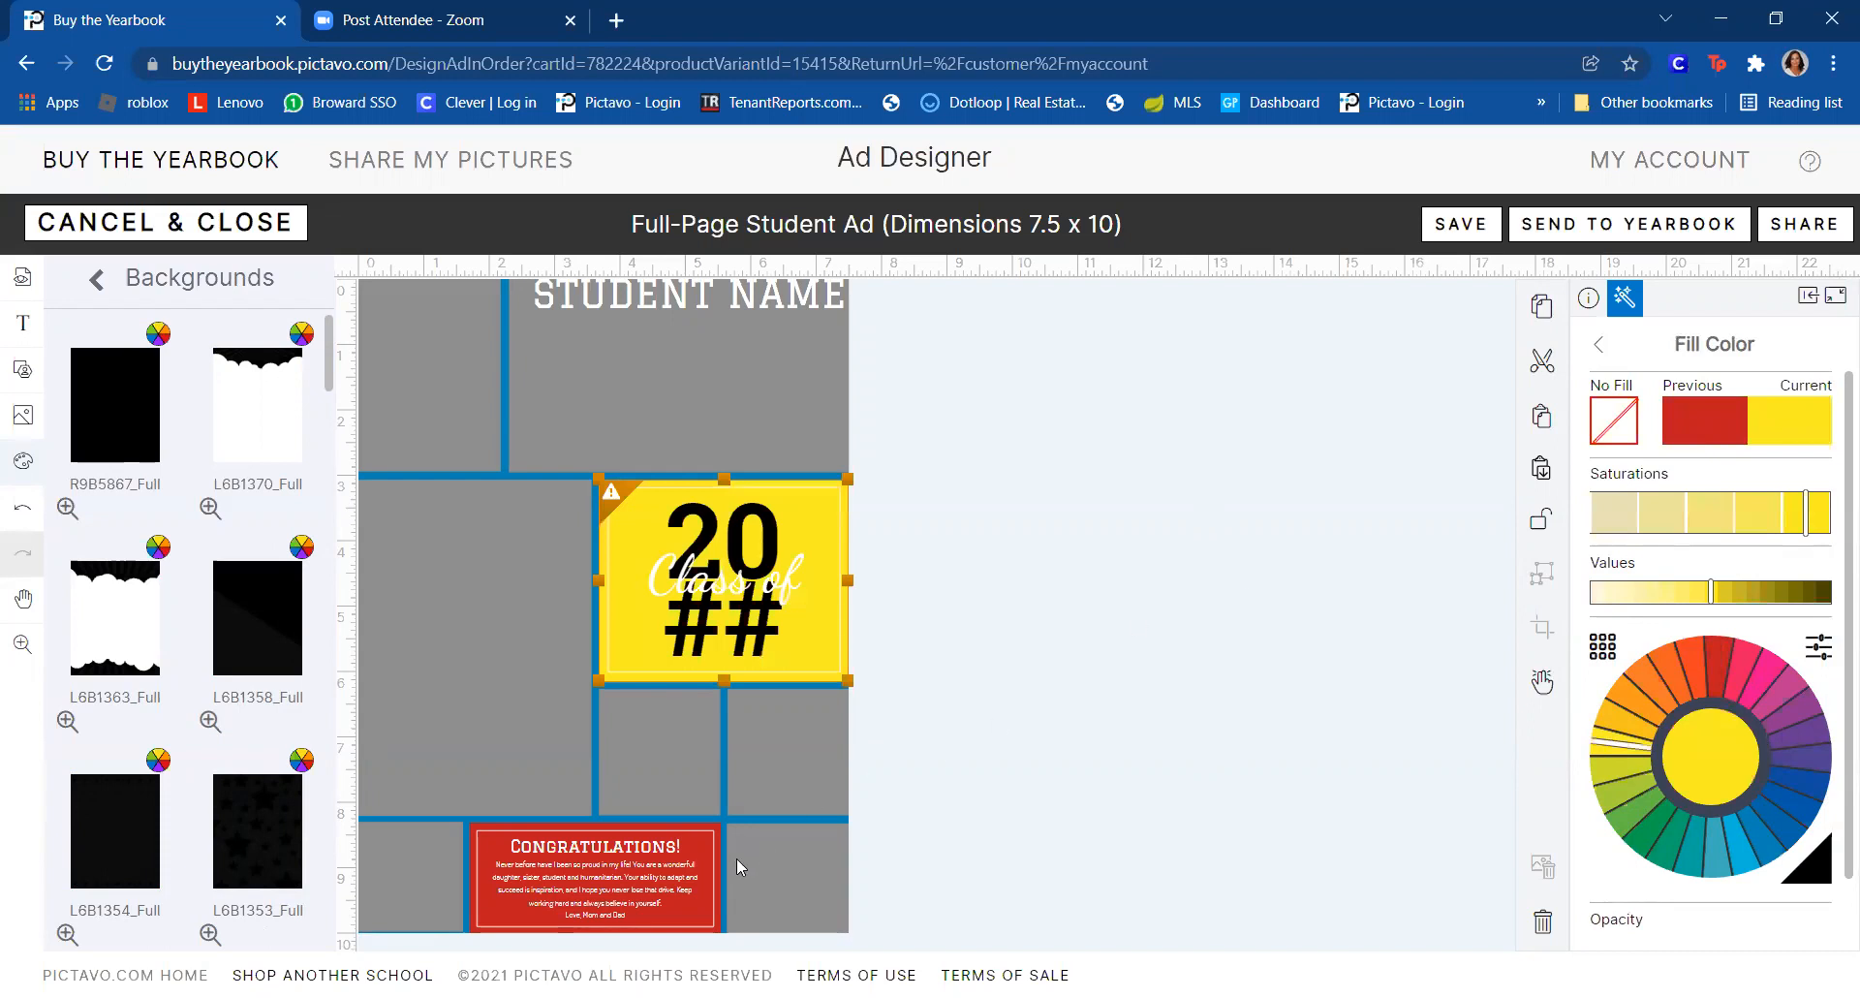
- Change the fill color of the red panel behind the "Congratulations!" message to golden yellow
left_click(702, 903)
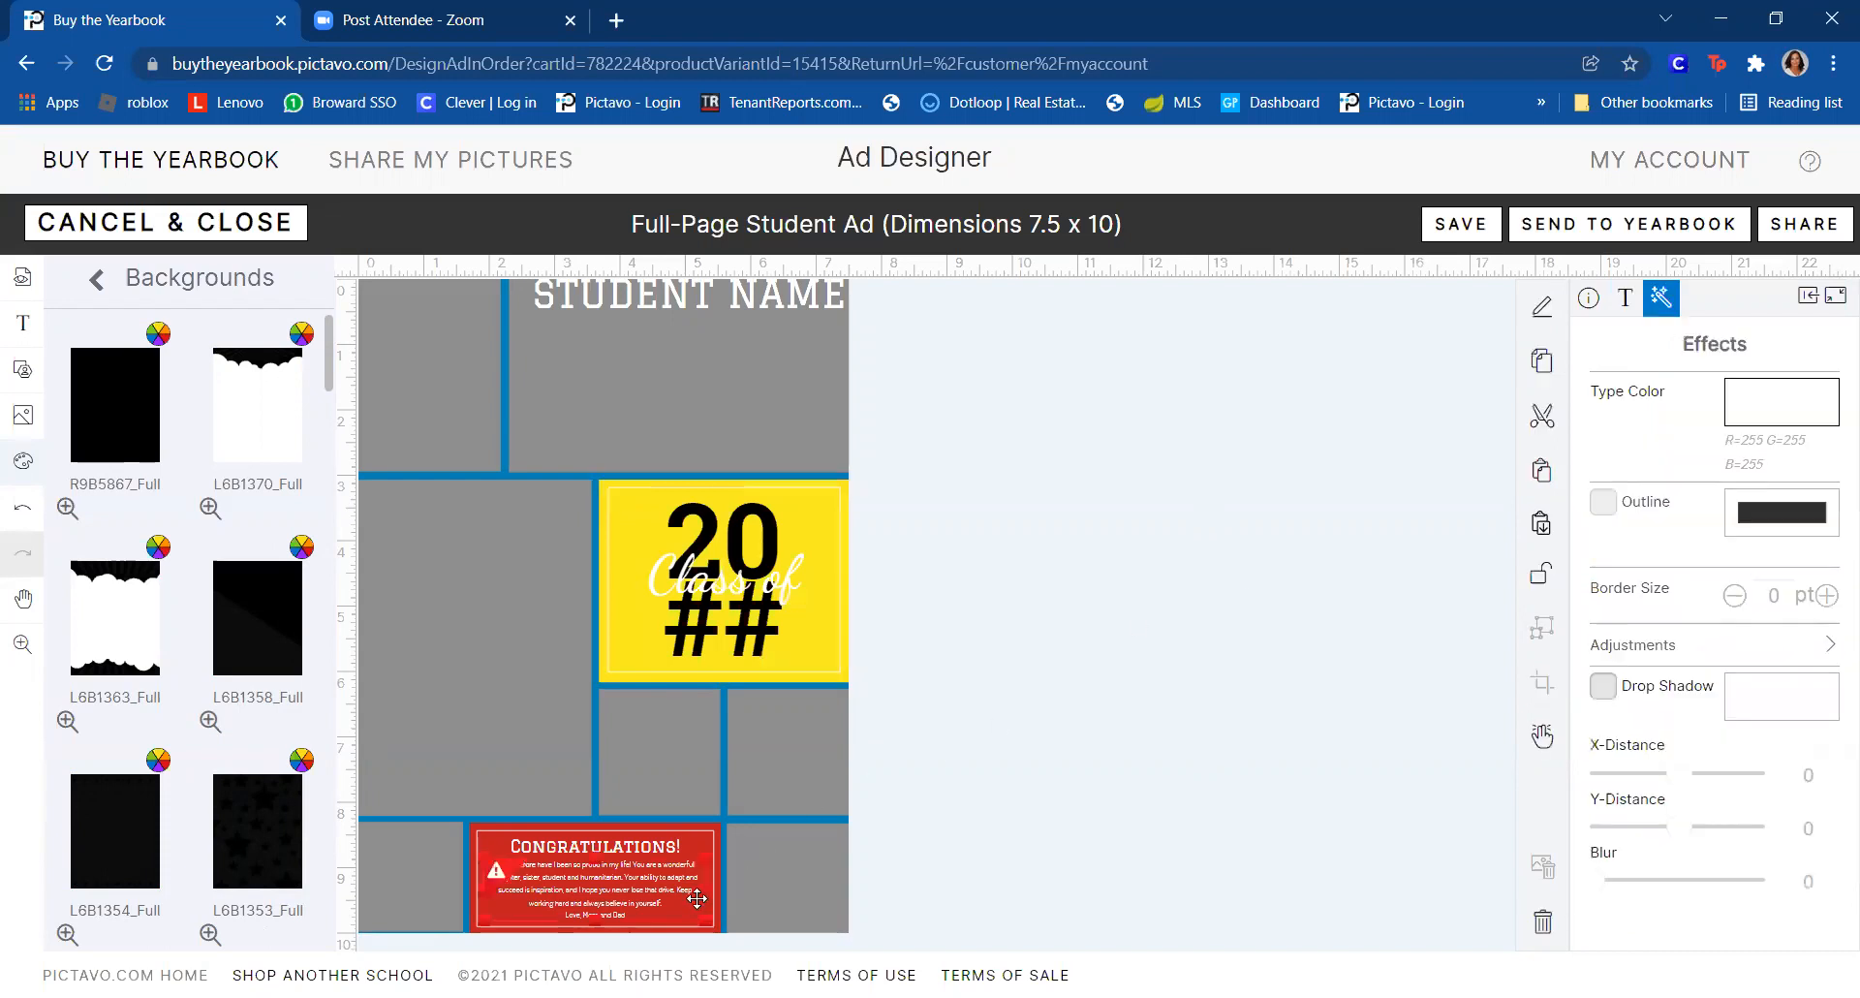
left_click(712, 834)
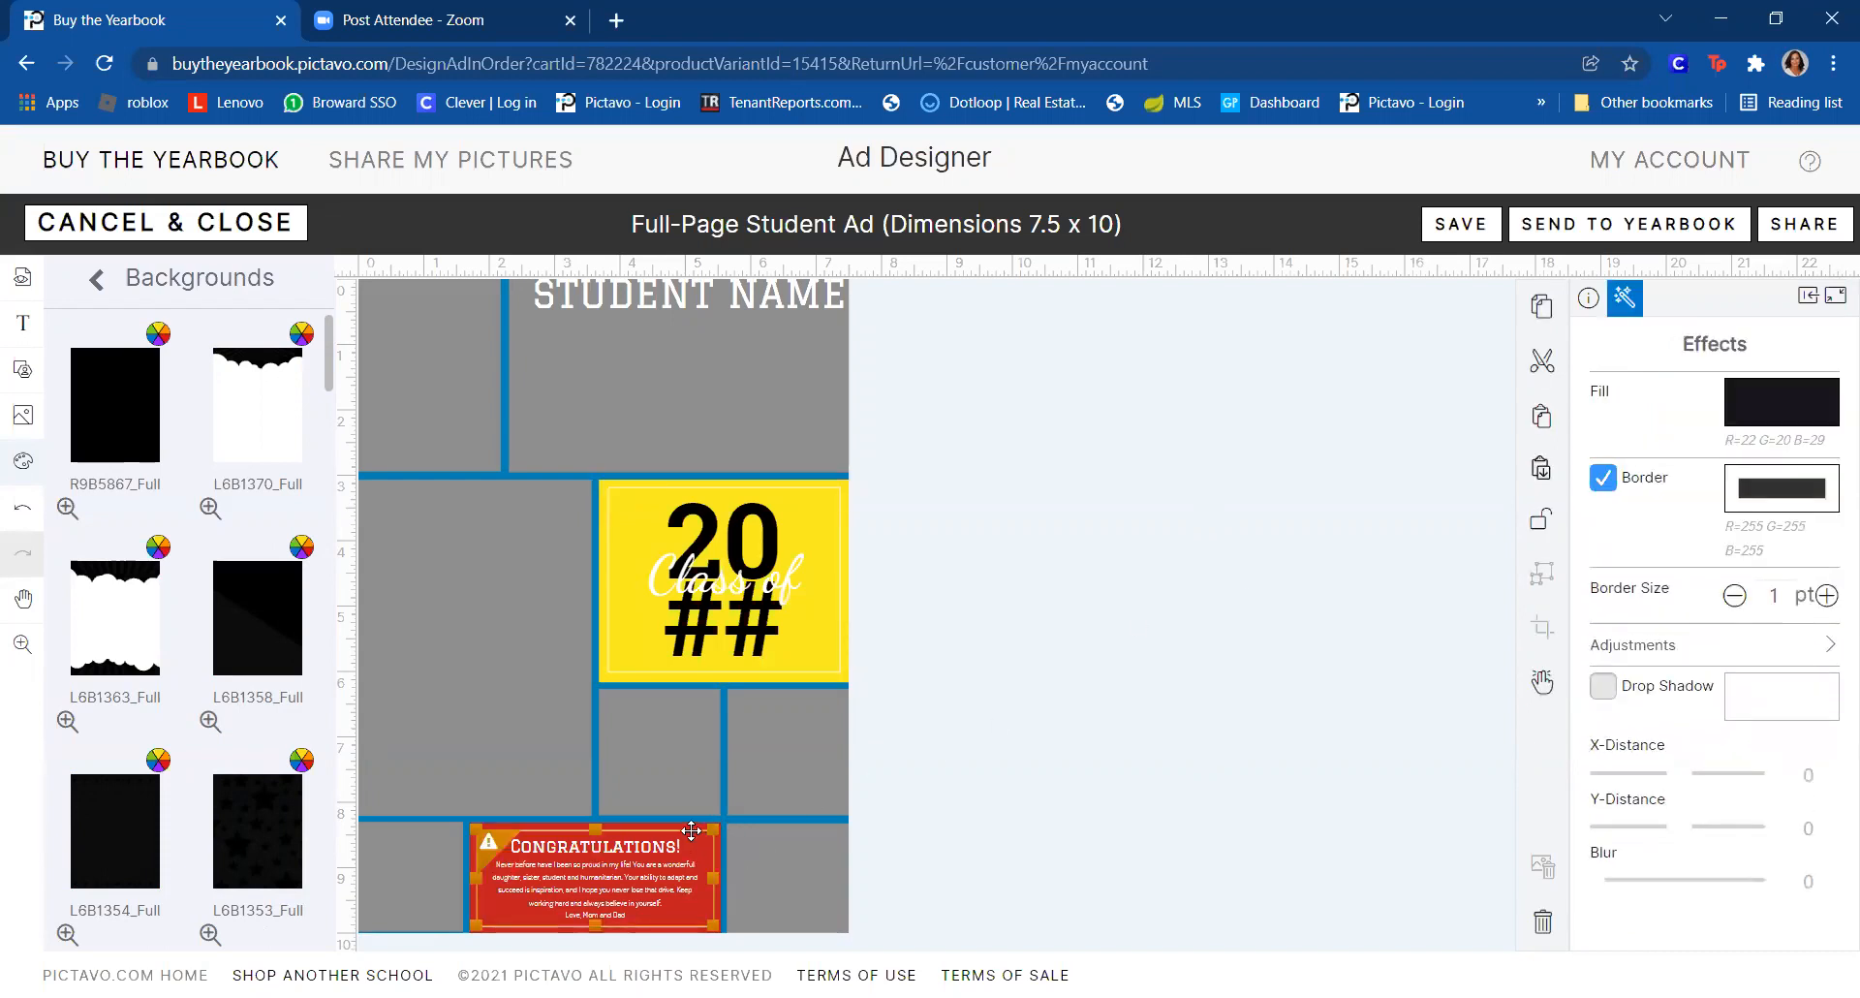
left_click(694, 830)
left_click(712, 832)
left_click(686, 830)
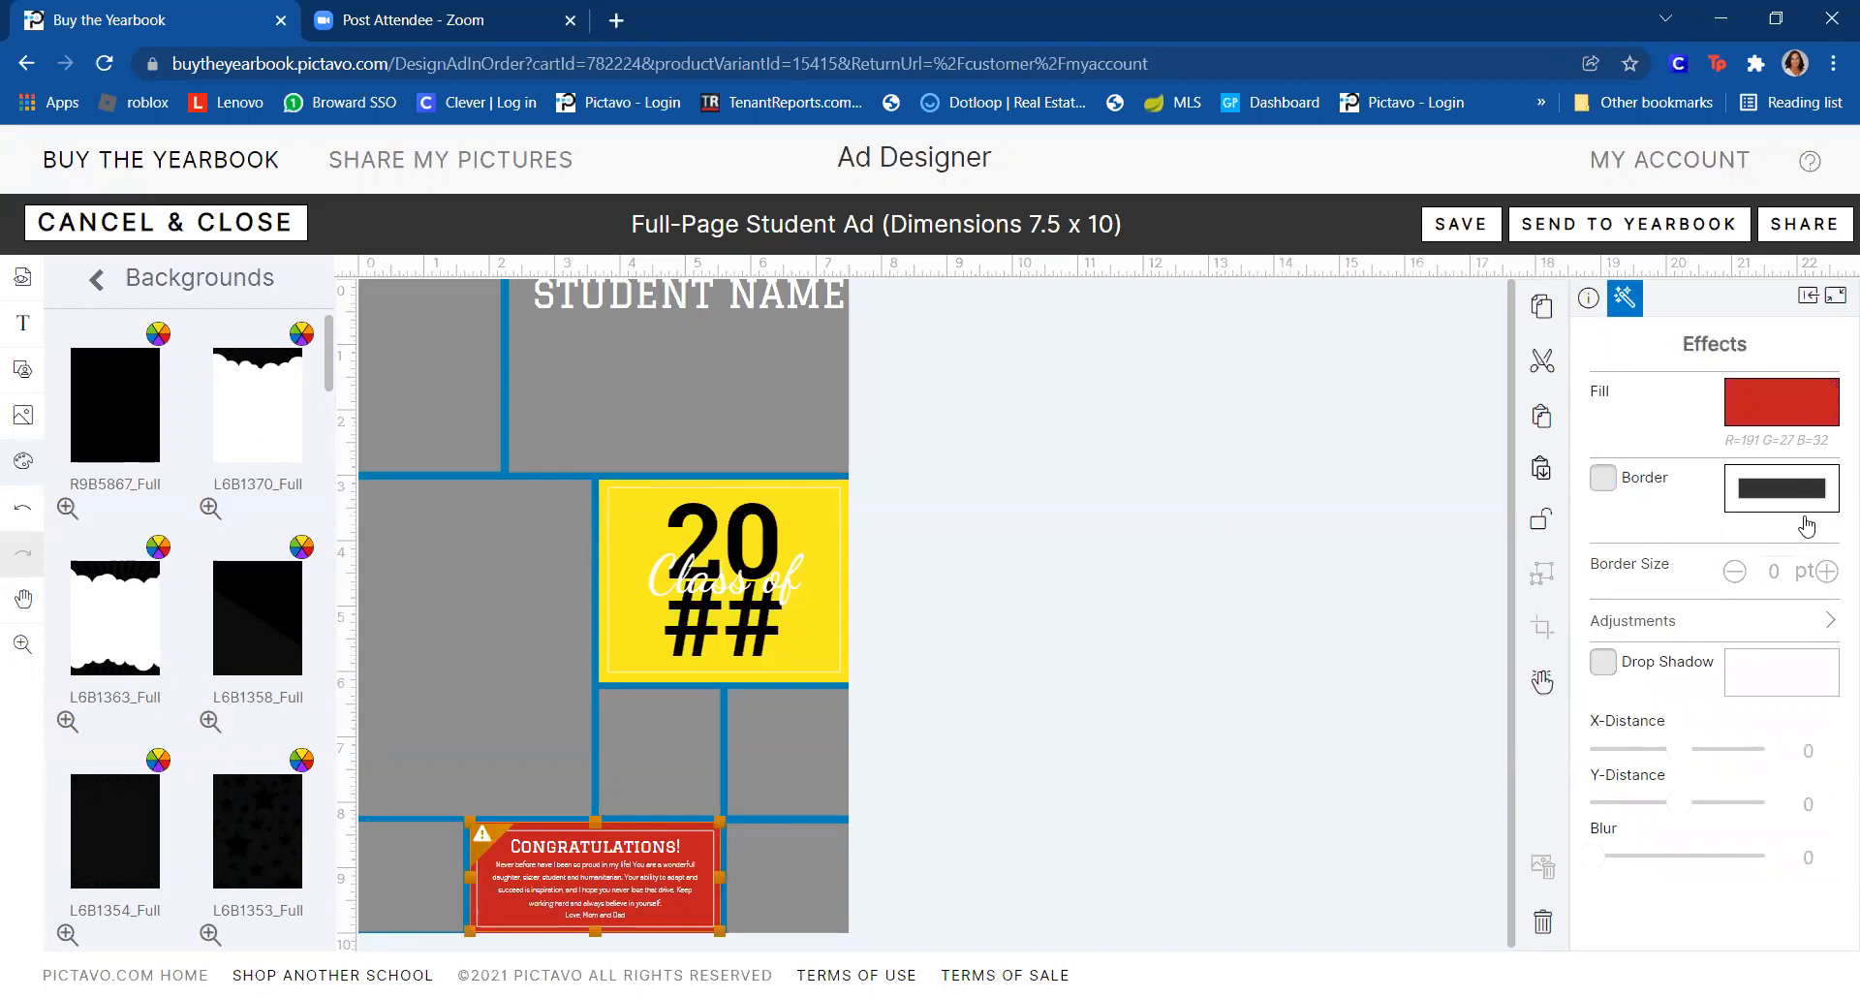
left_click(1788, 407)
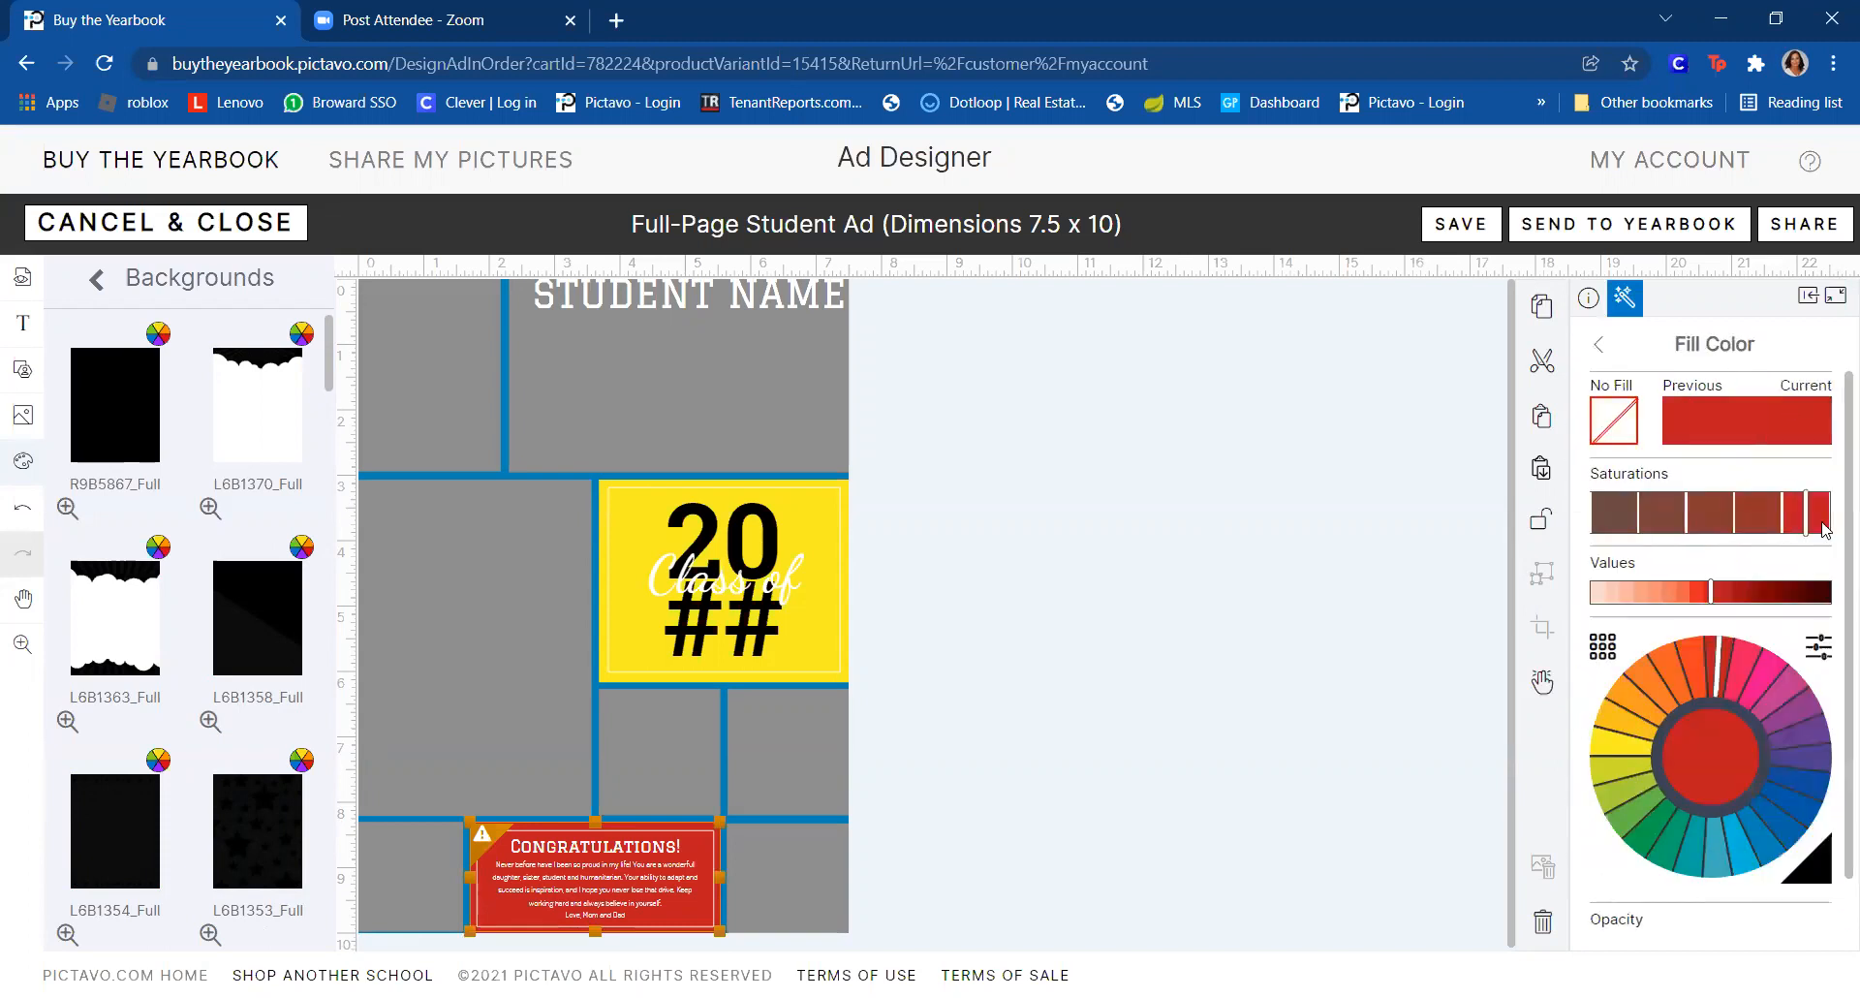
left_click(1604, 737)
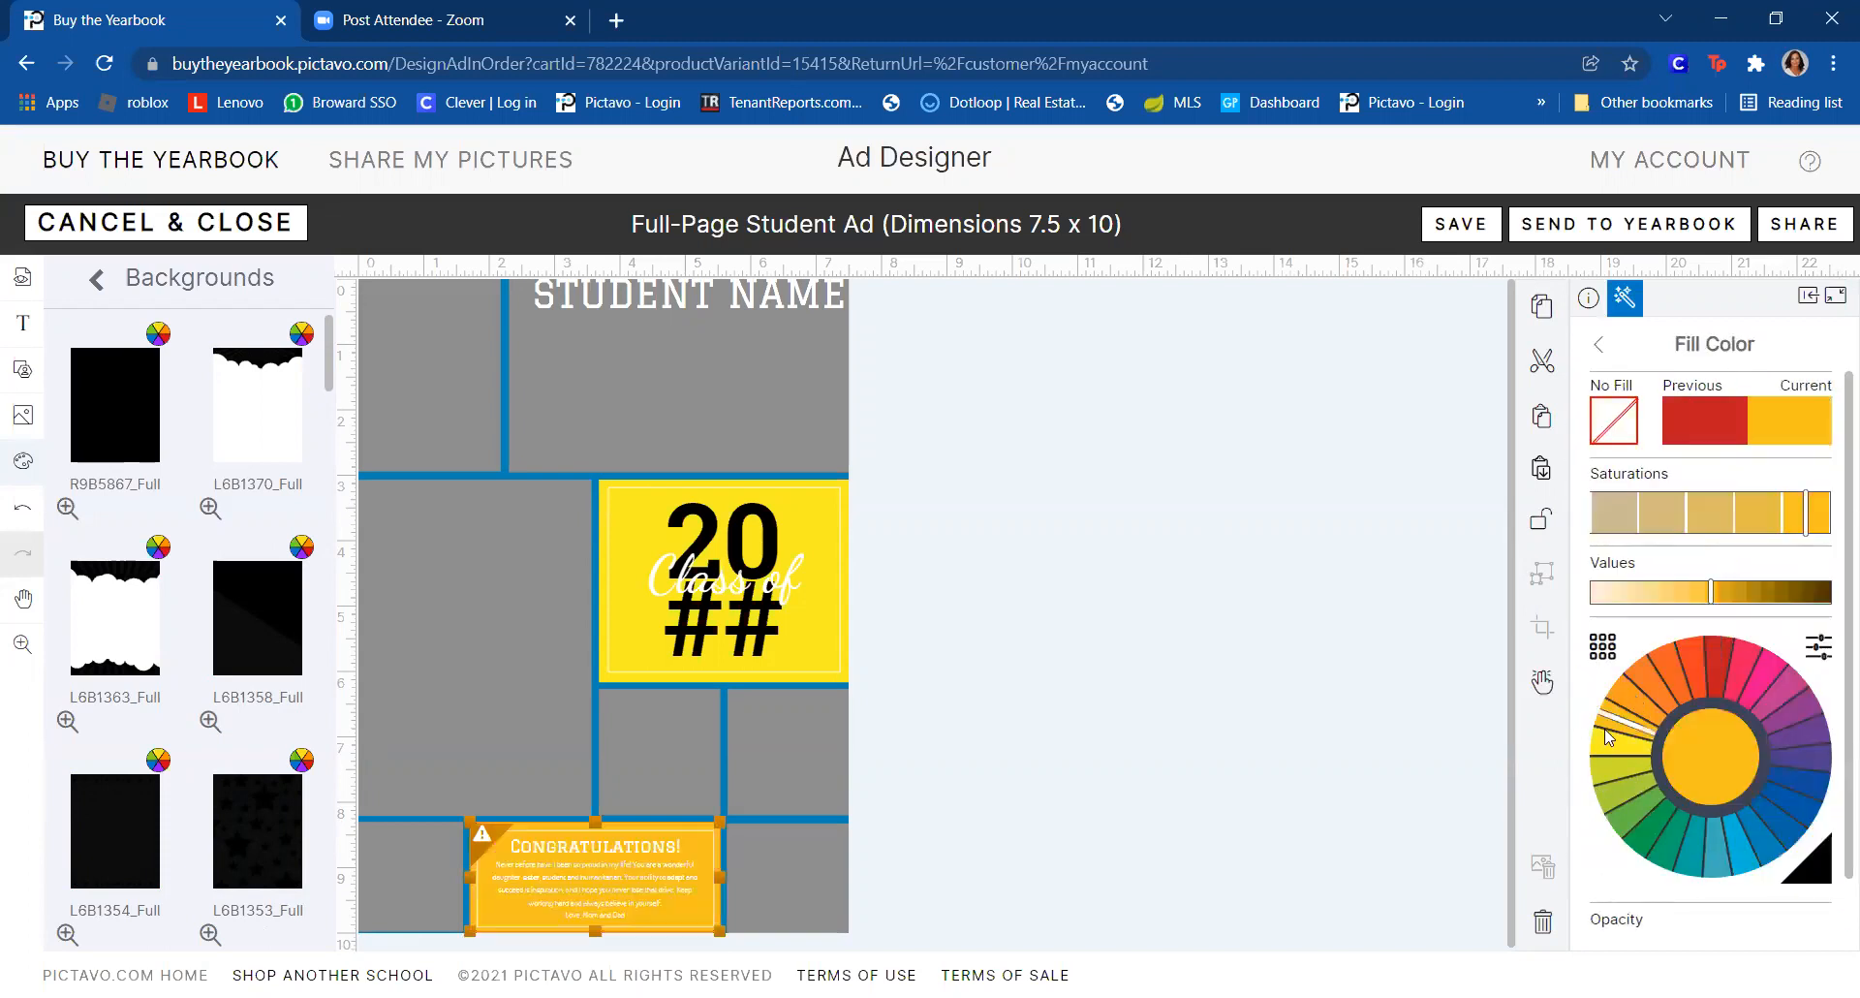
left_click(1248, 692)
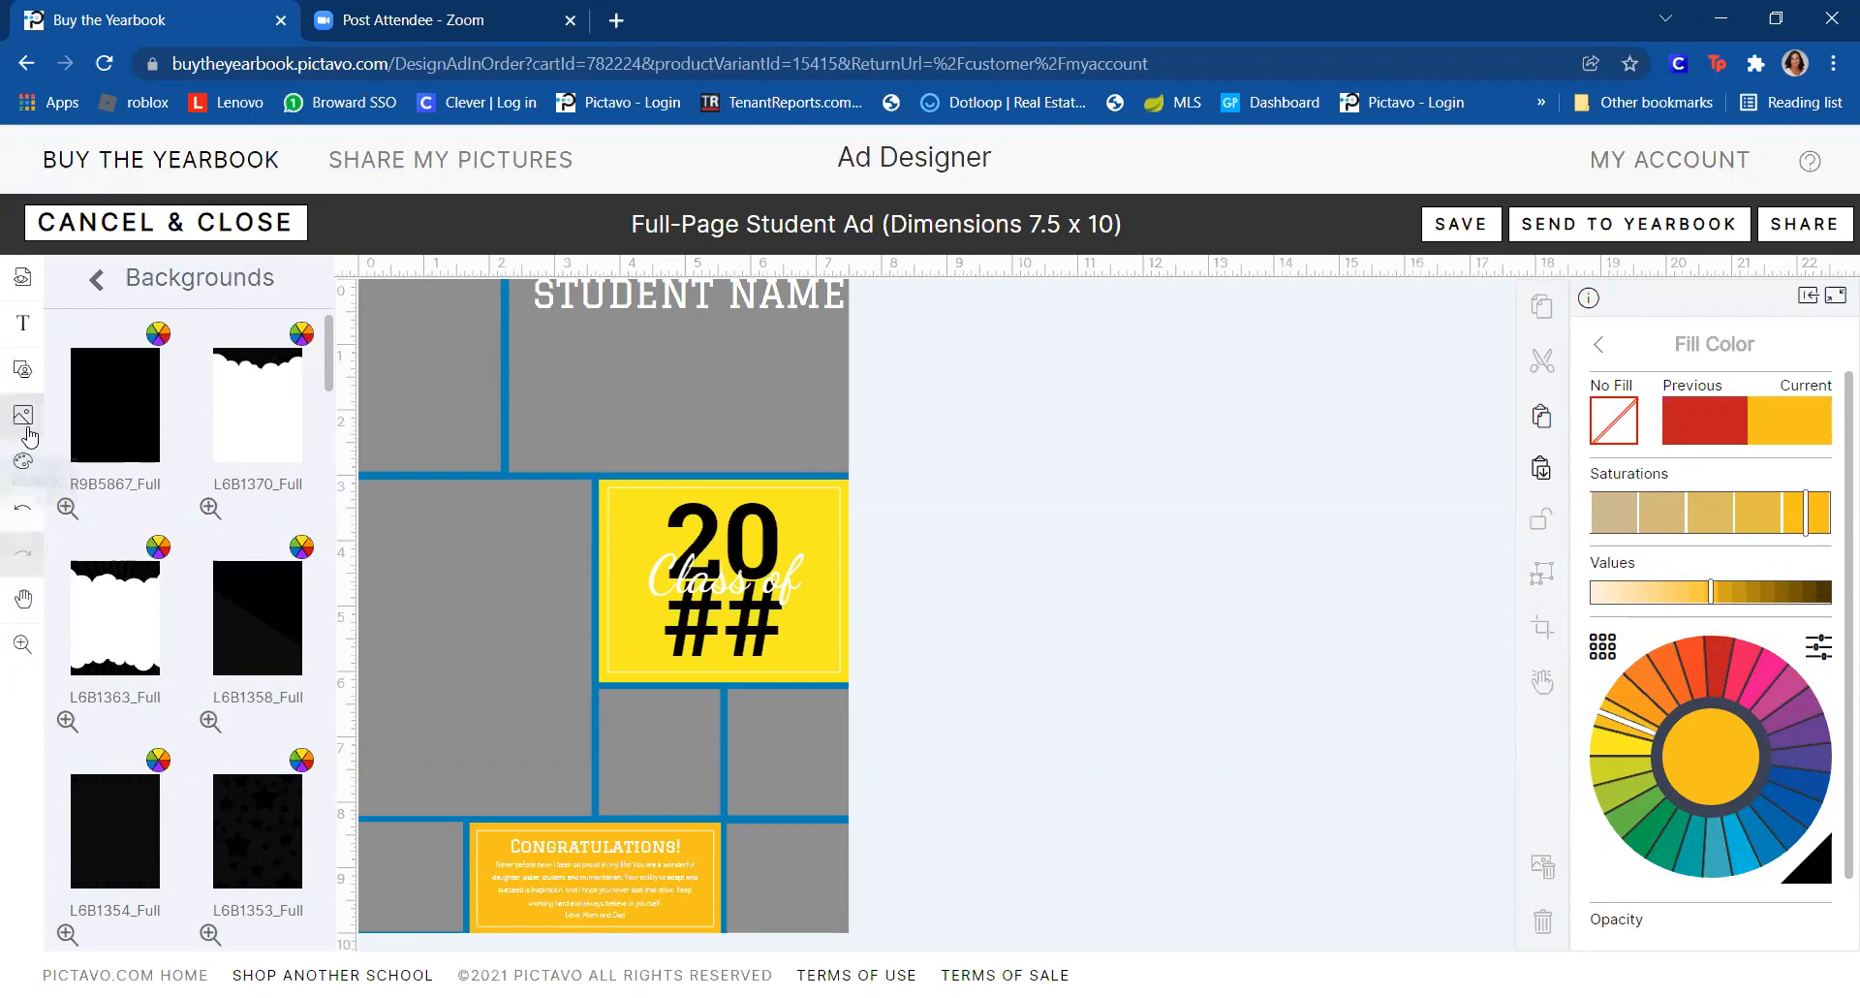
- Try out rounded rectangle photo boxes over the two upper photo areas and remove them again
left_click(18, 392)
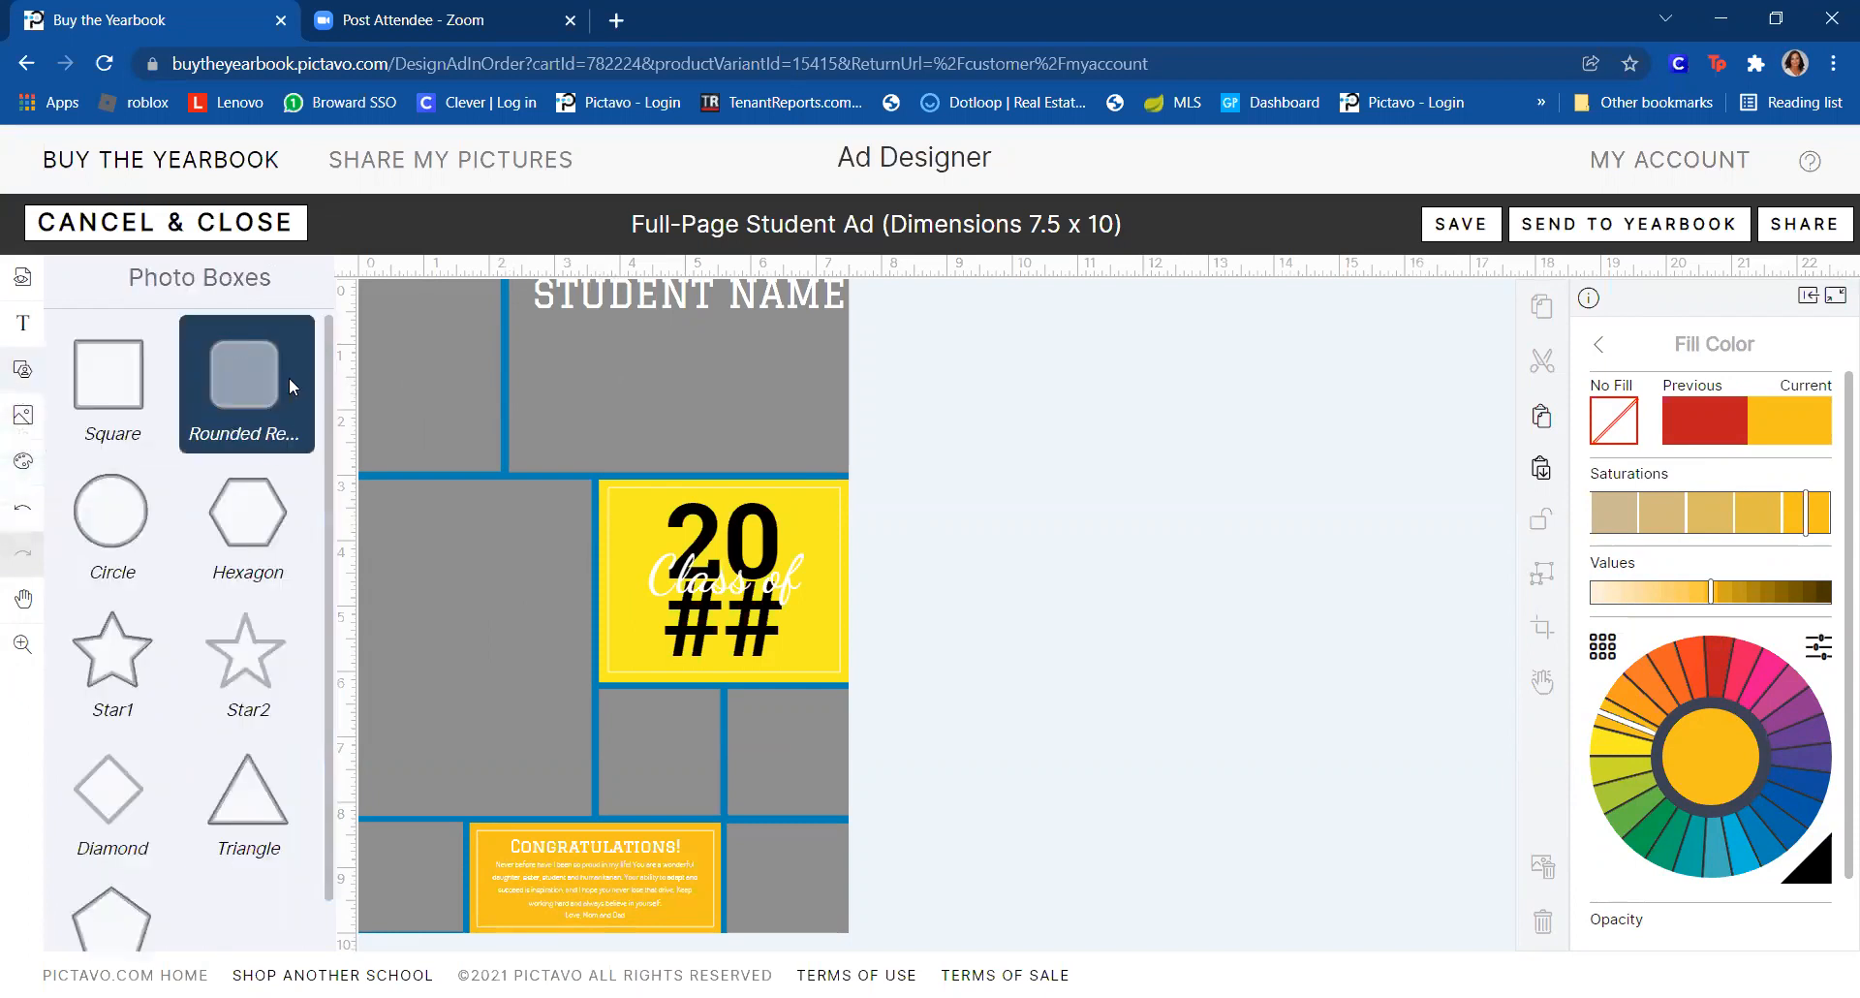
left_click_drag(258, 376, 426, 397)
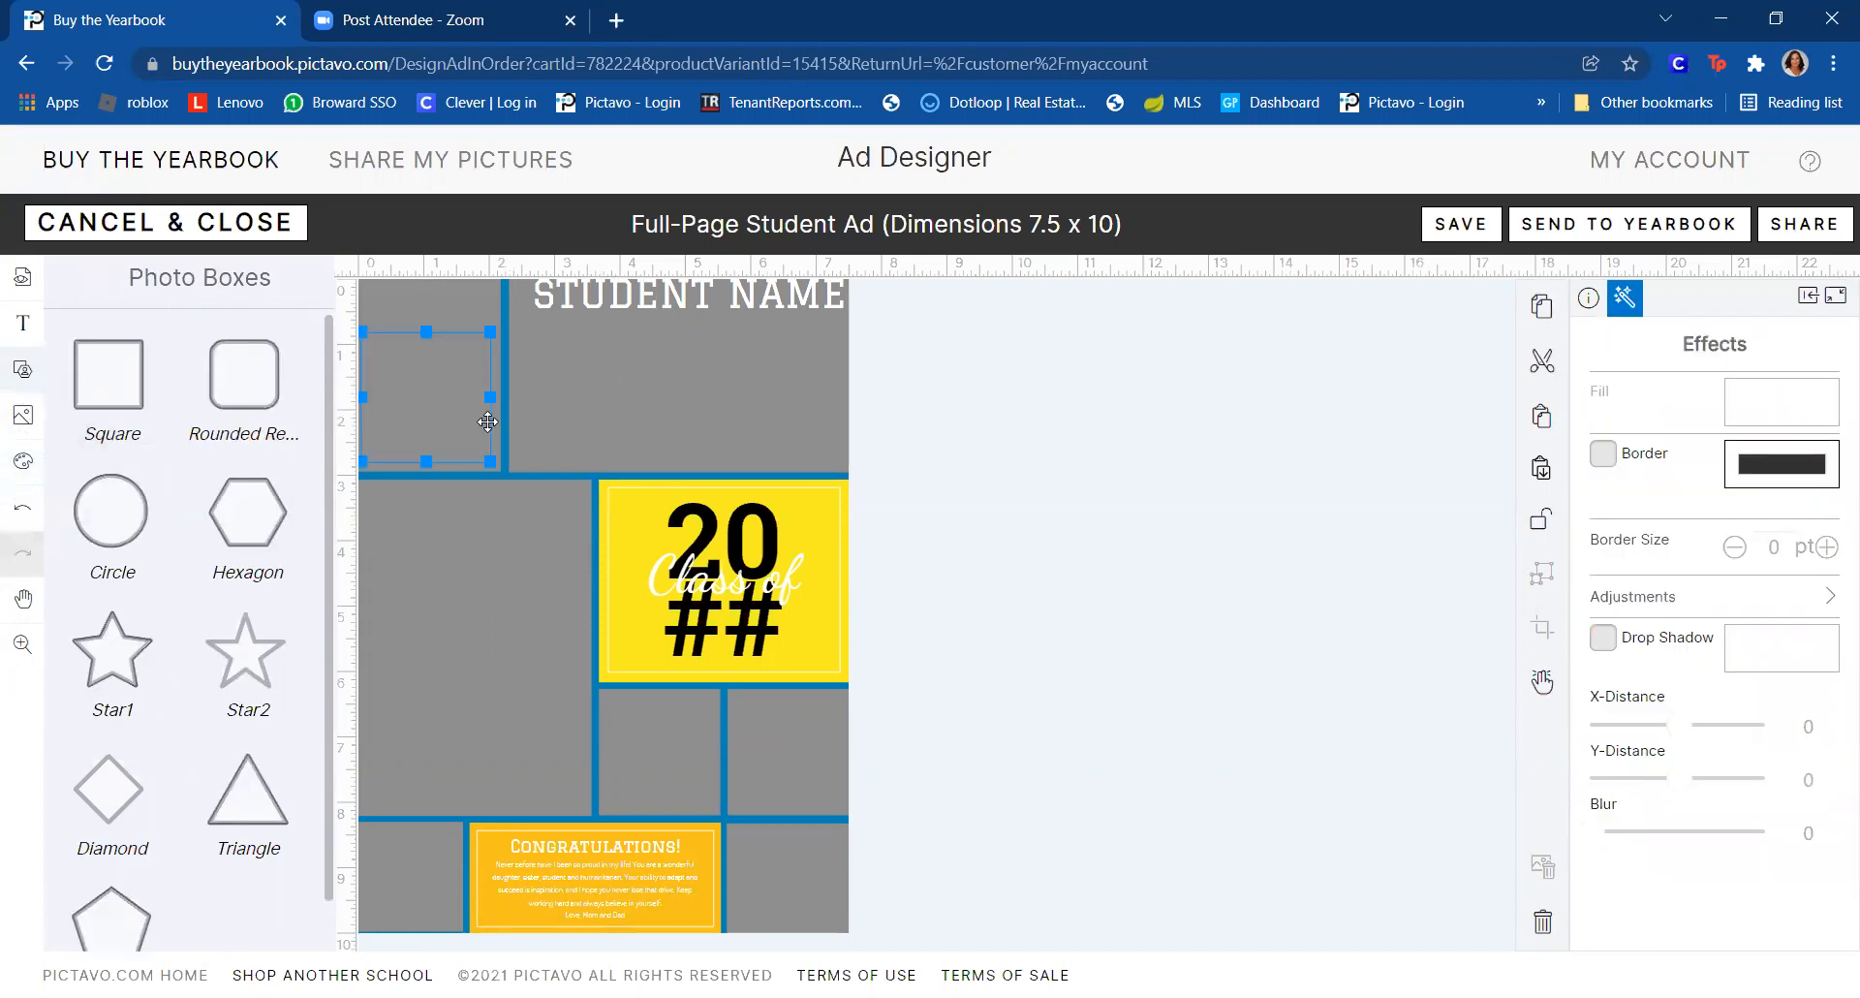
left_click(491, 424)
left_click_drag(247, 377, 709, 397)
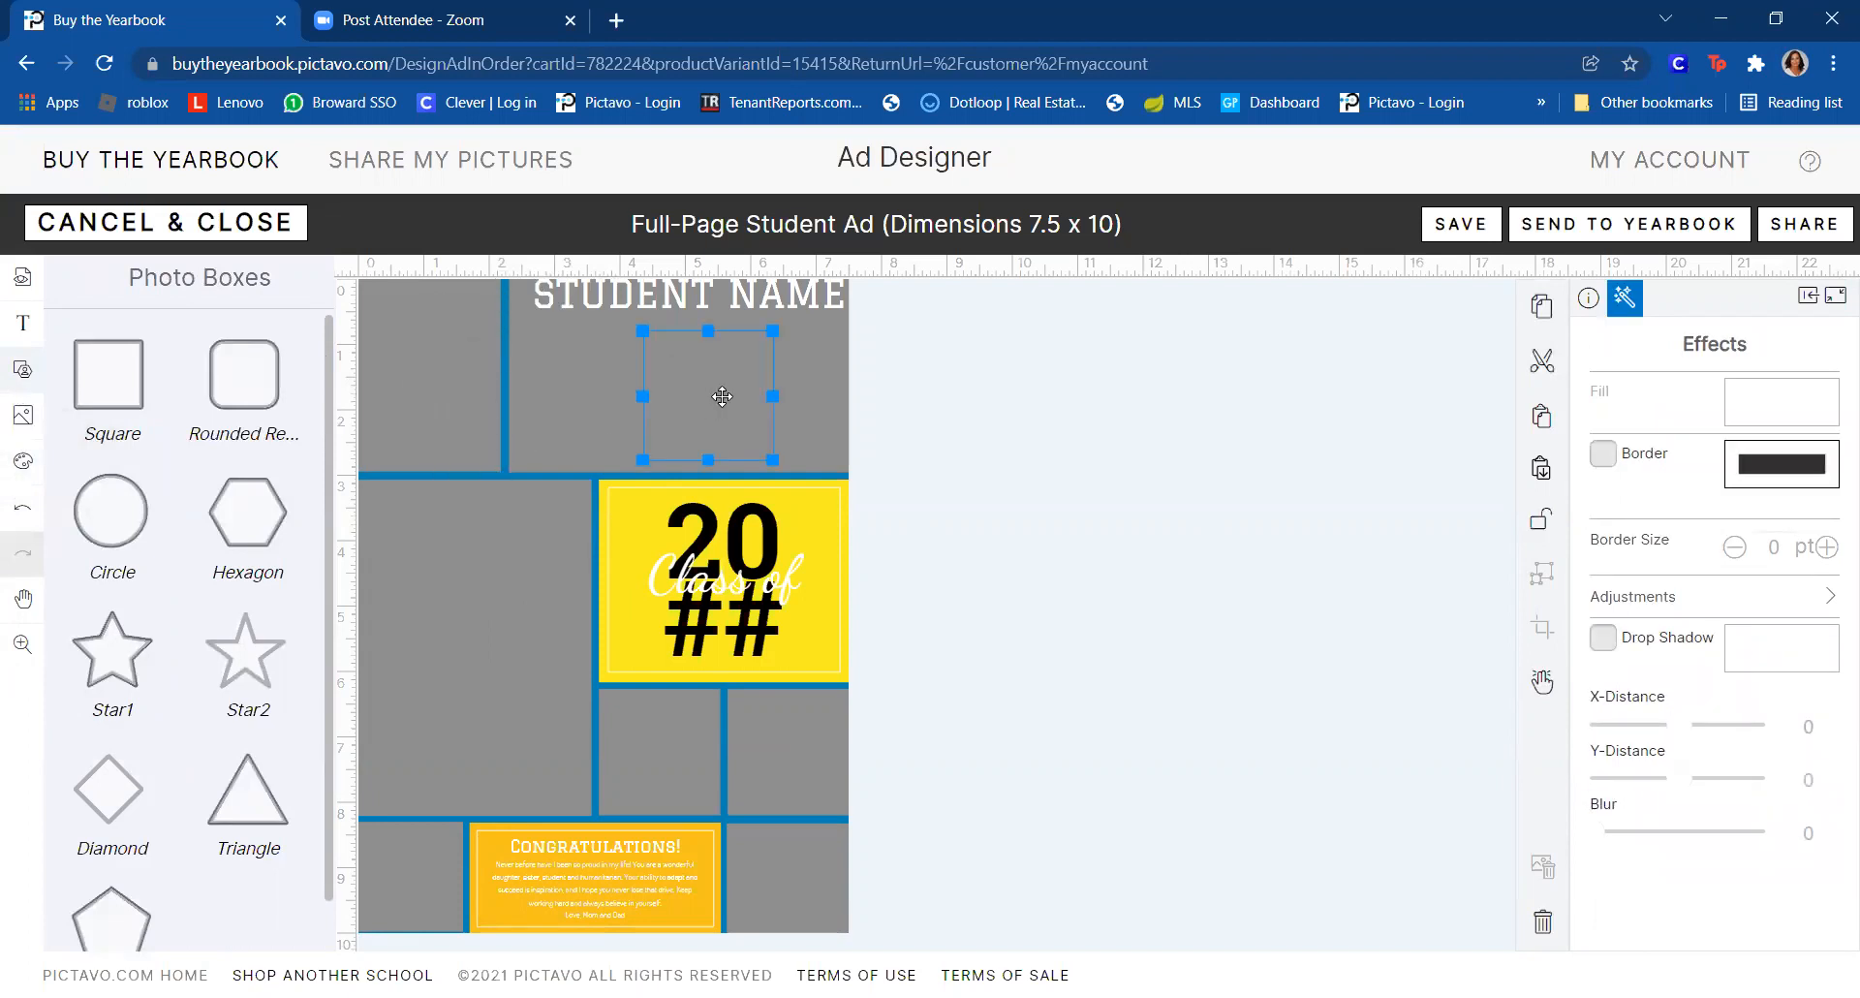
key("Delete")
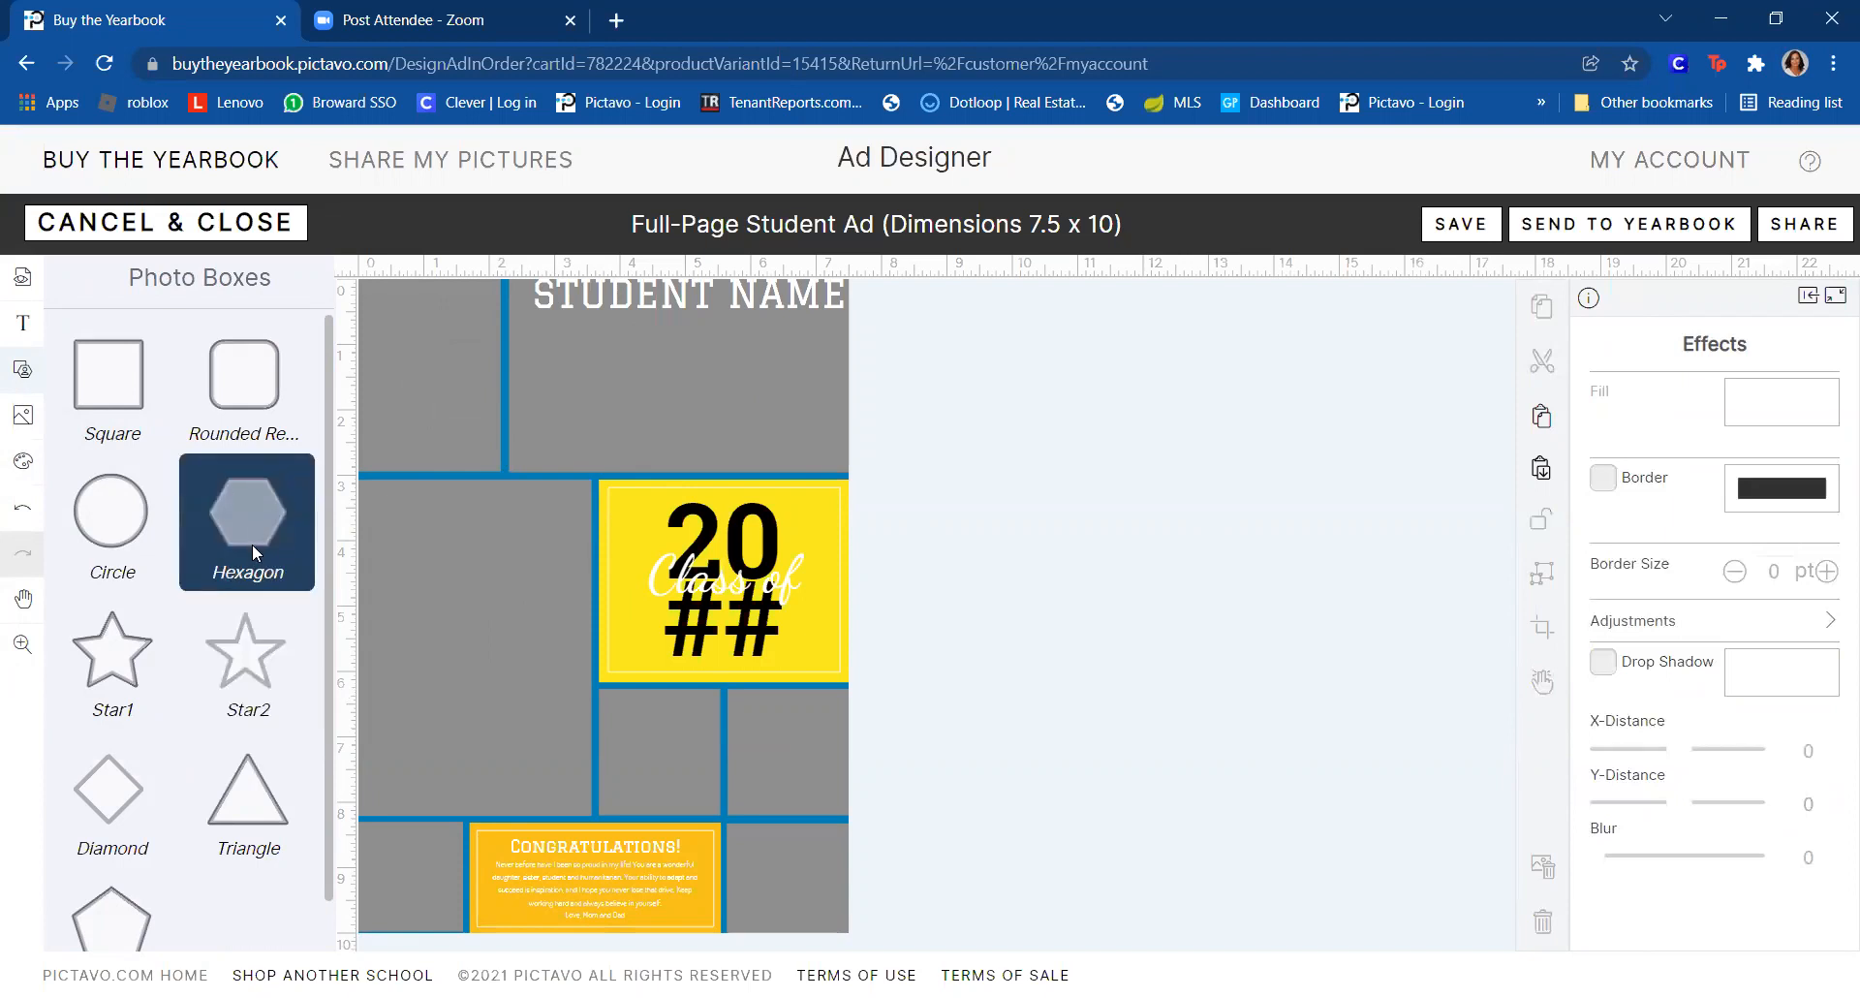
left_click_drag(464, 618, 660, 754)
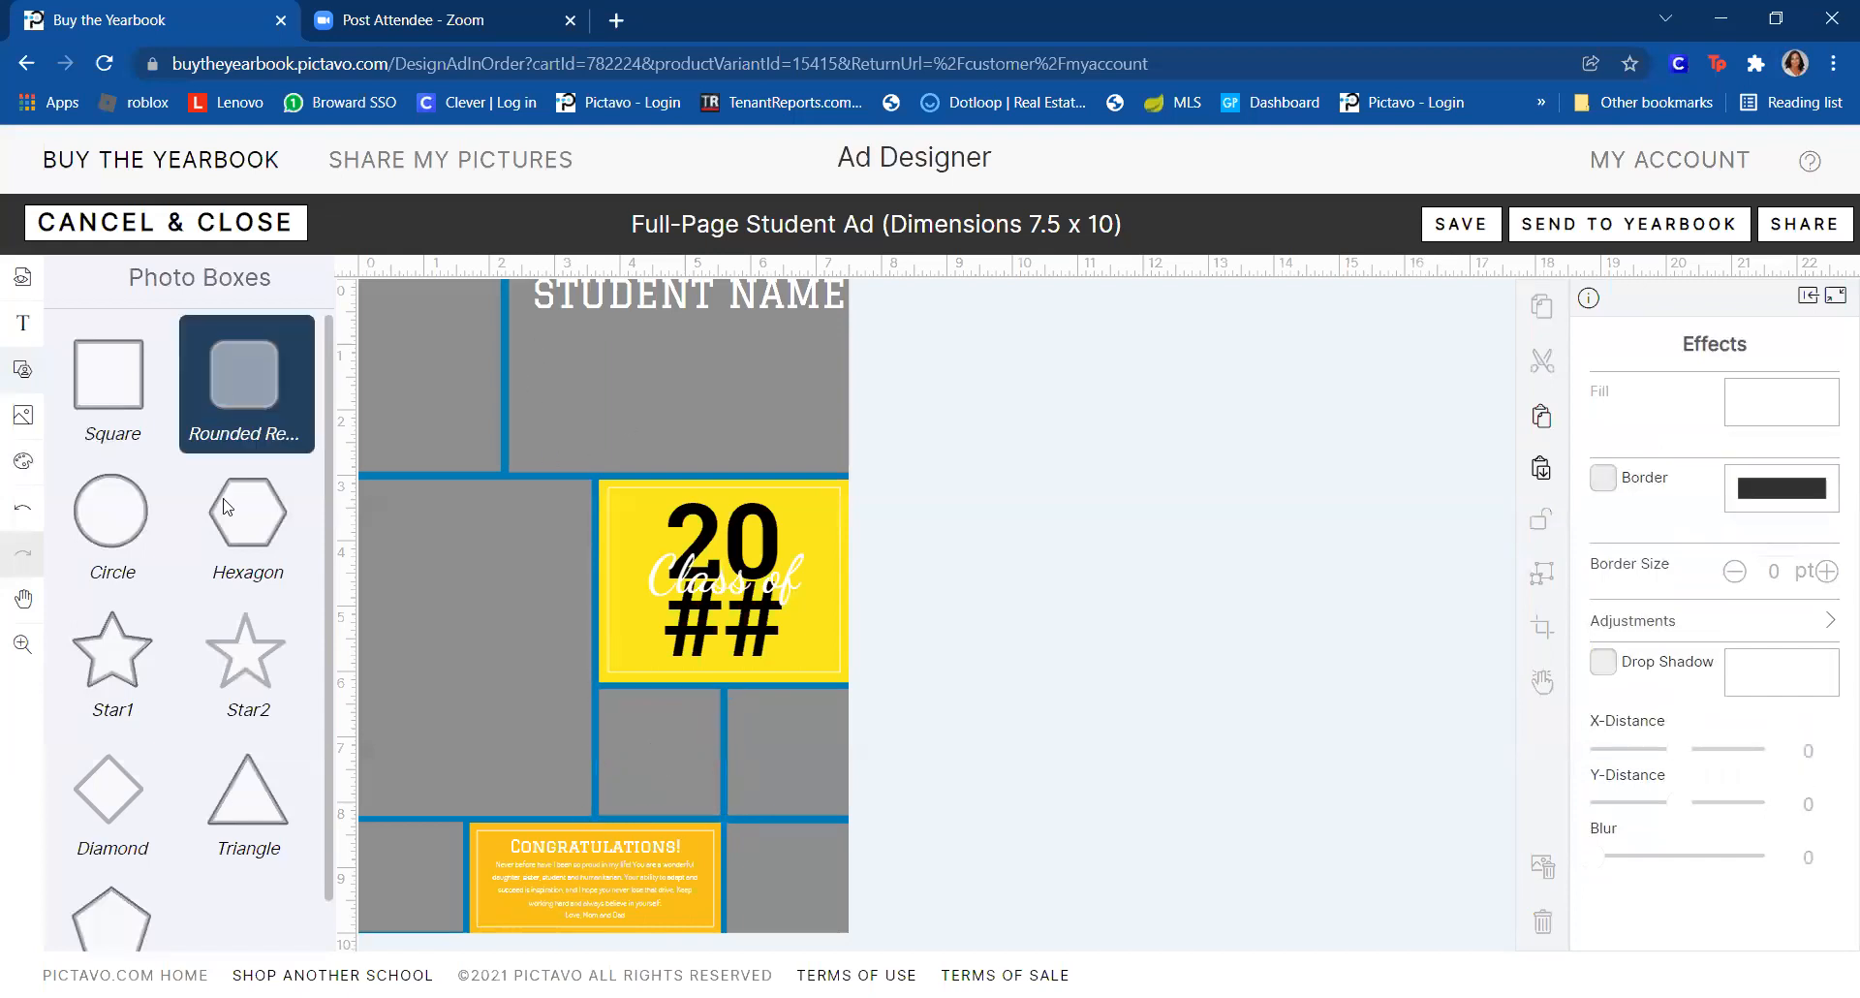
- Replace the large rectangular photo box beside the "Class of 20##" panel with a circle photo box stretched to the same size
left_click_drag(141, 486, 424, 569)
left_click_drag(427, 558, 593, 819)
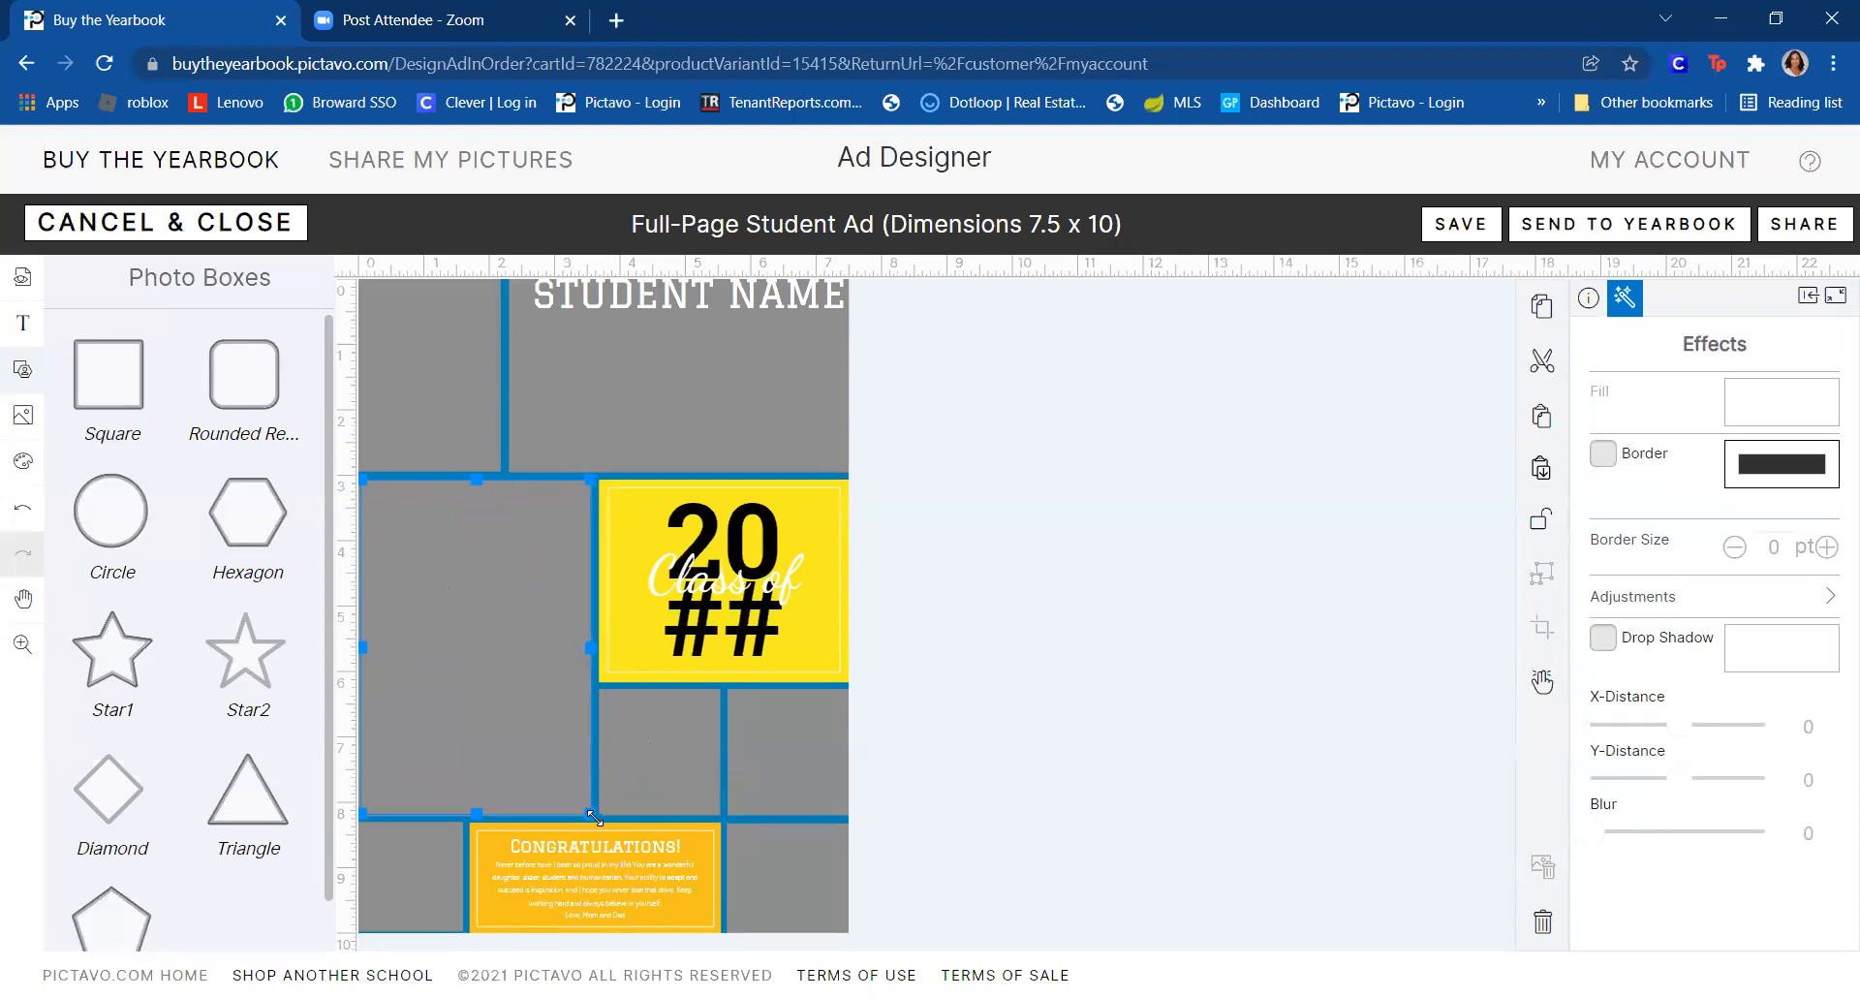
left_click_drag(470, 615, 644, 610)
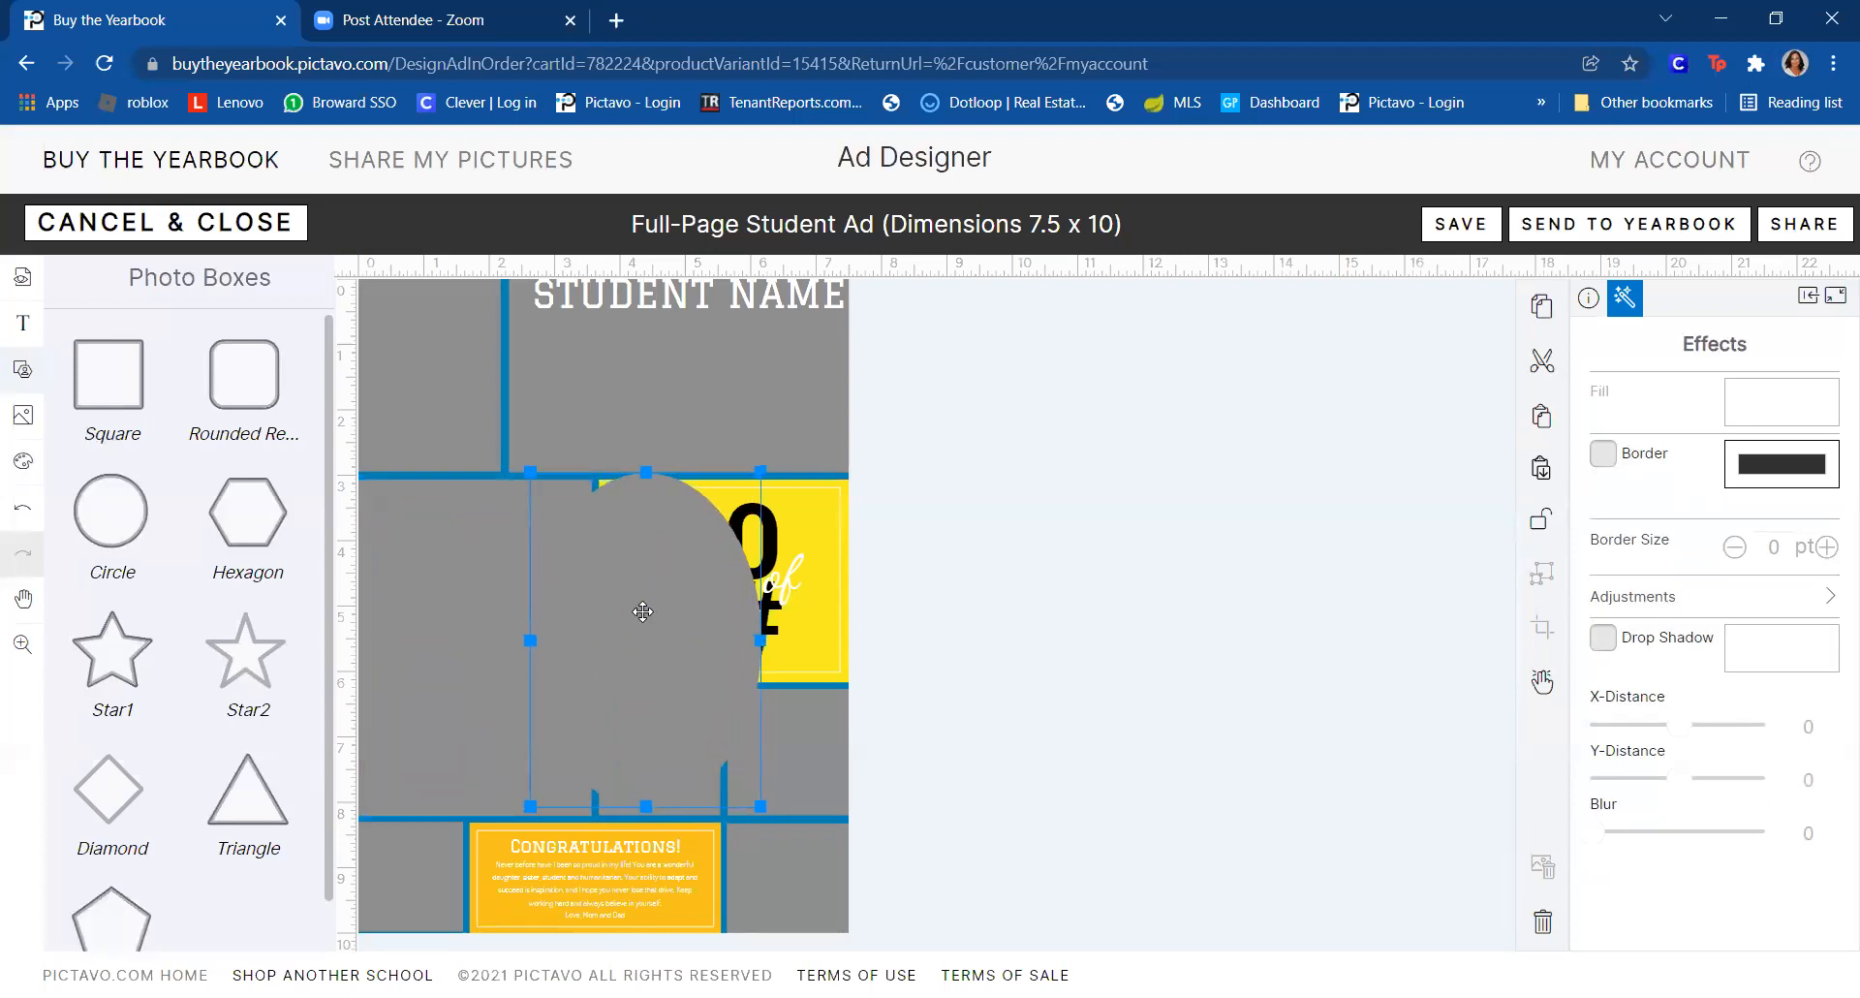
left_click(446, 609)
key("Delete")
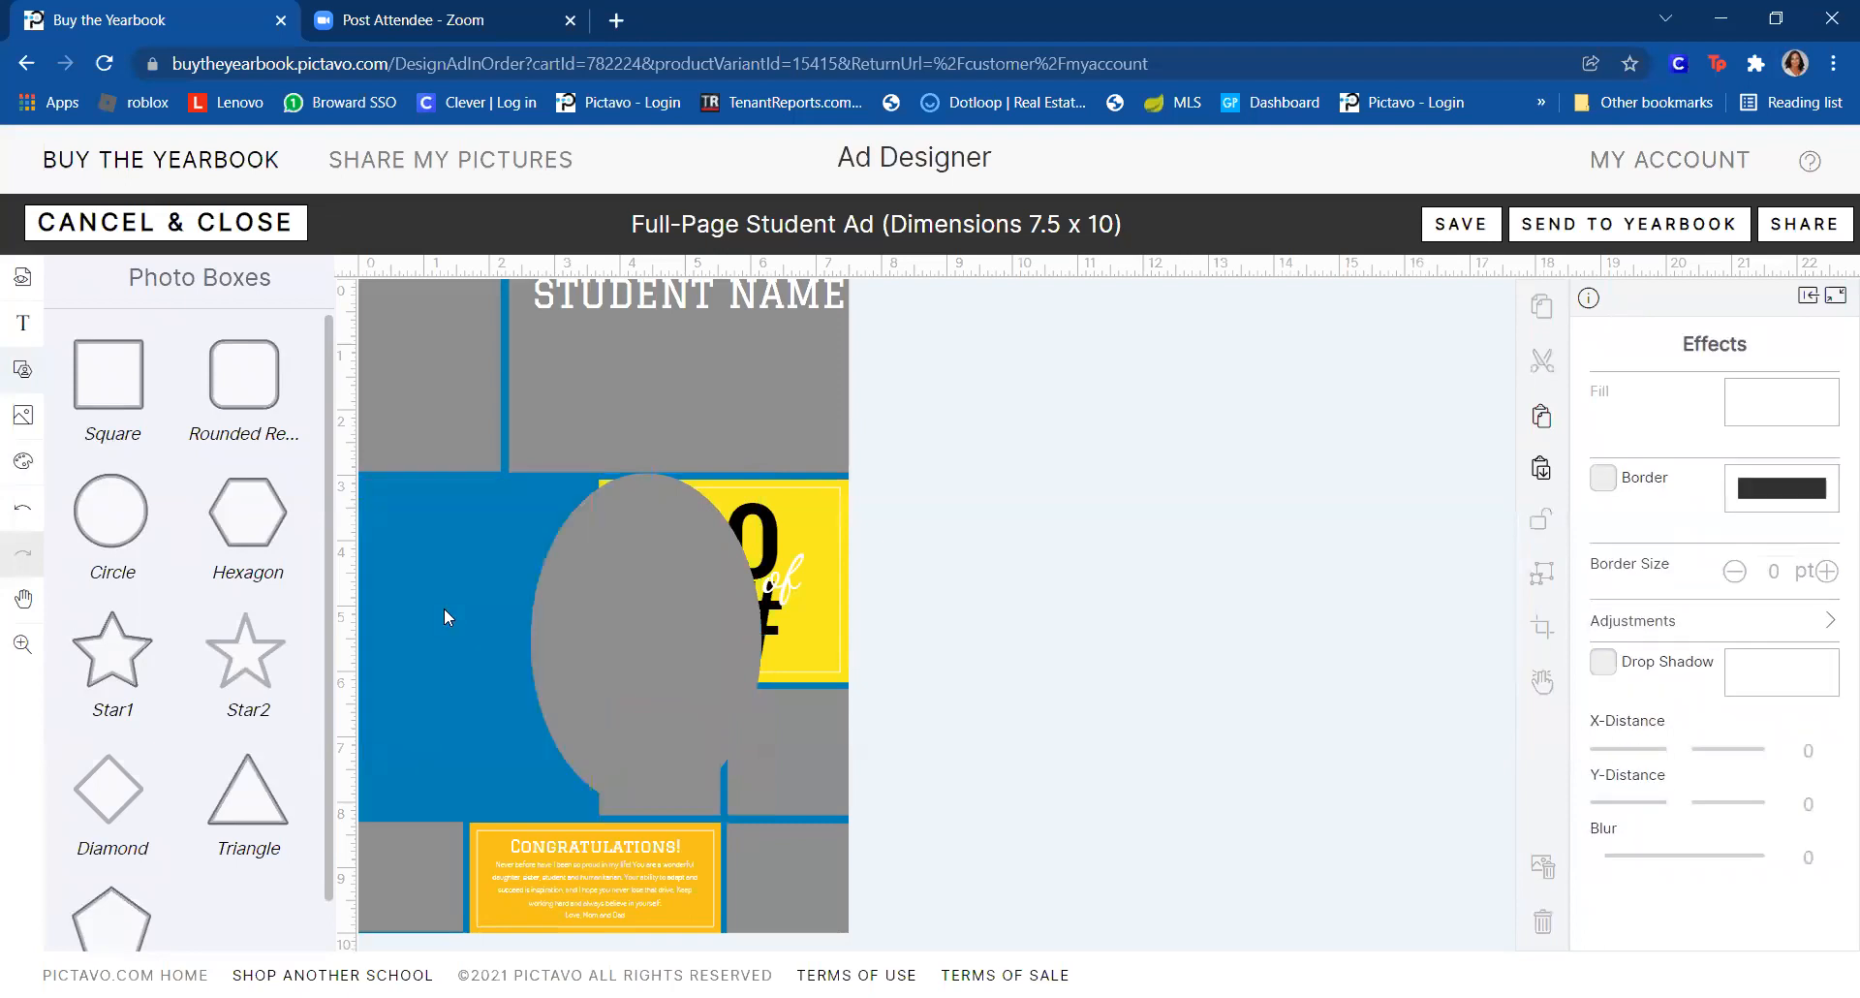
left_click(535, 651)
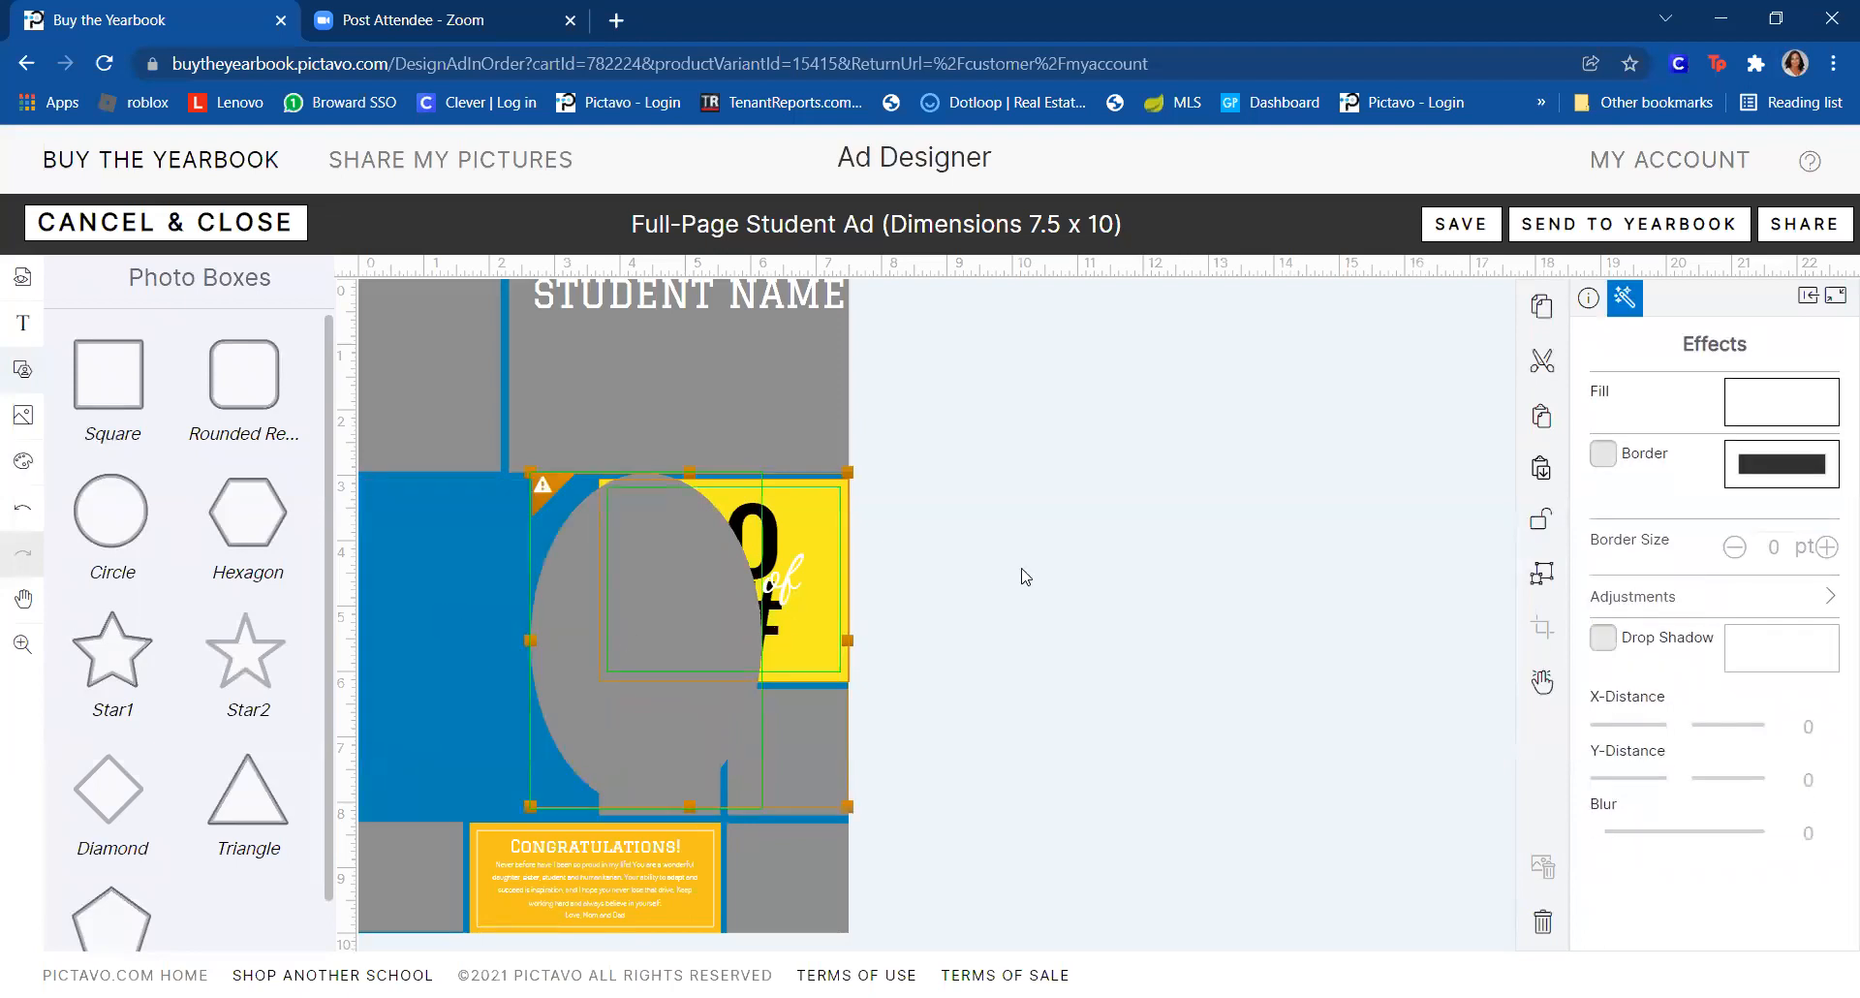
left_click(1332, 544)
left_click_drag(641, 662, 475, 658)
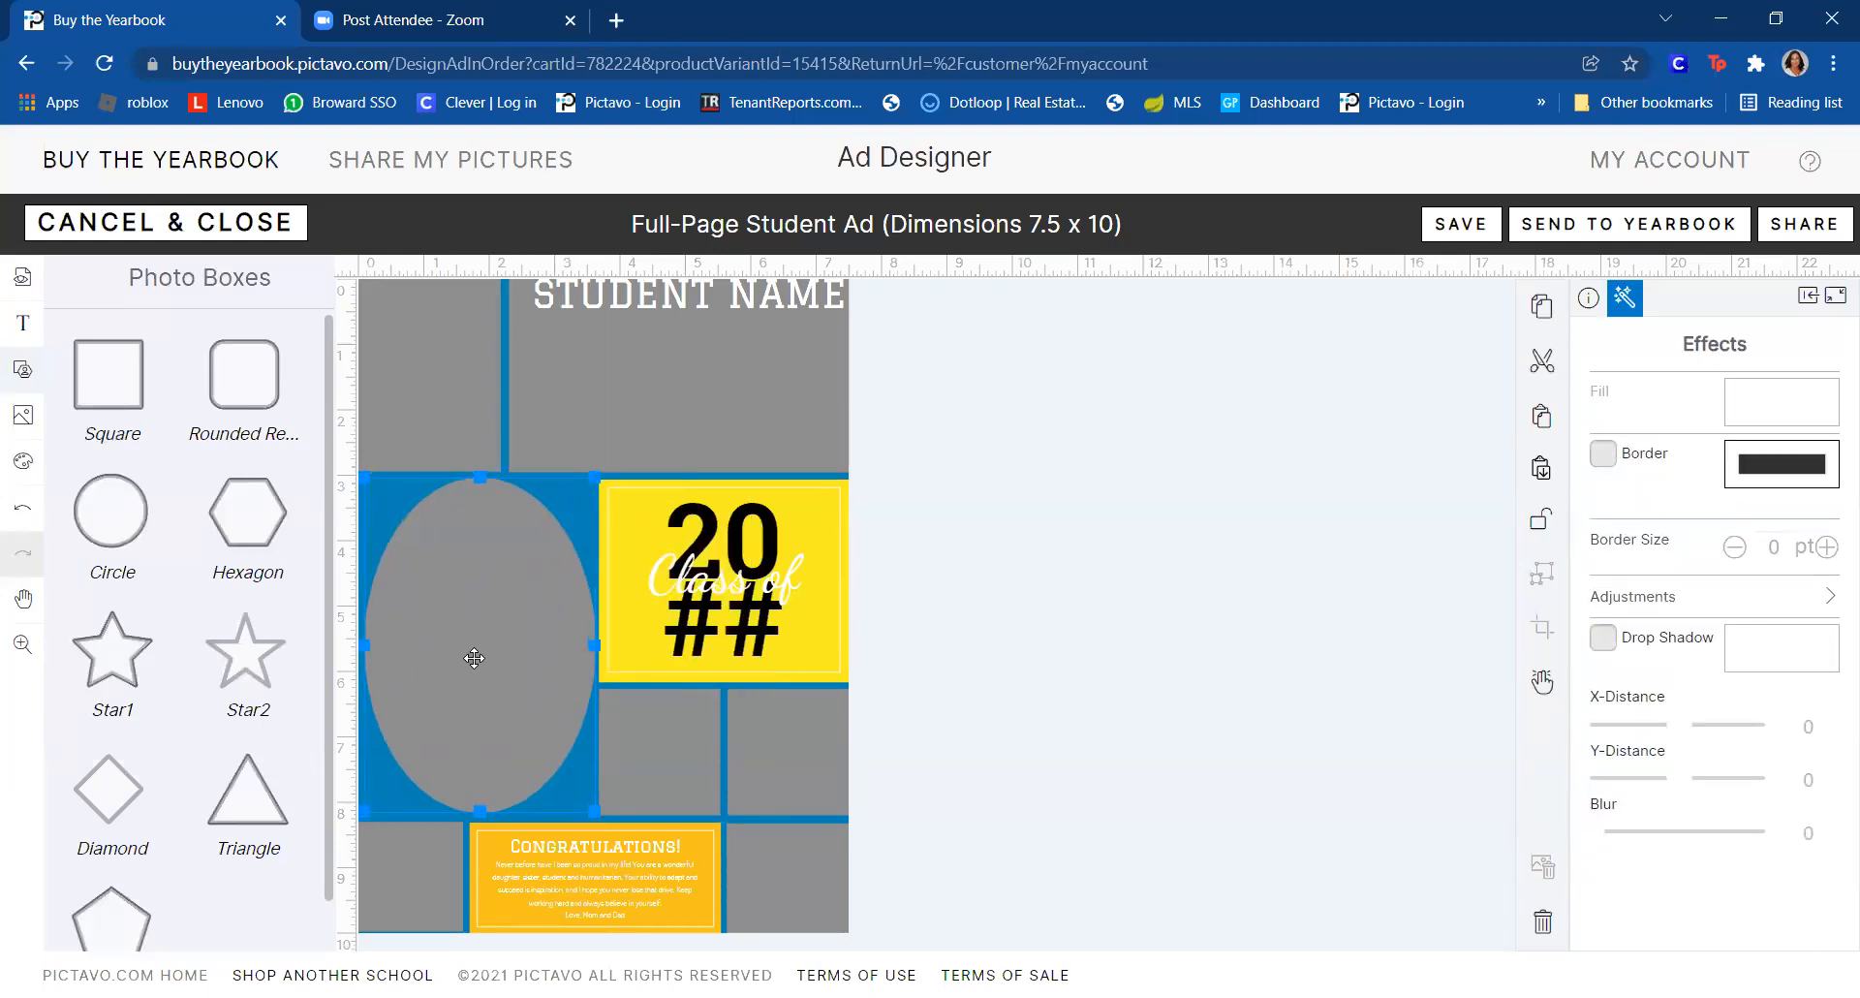
left_click(992, 587)
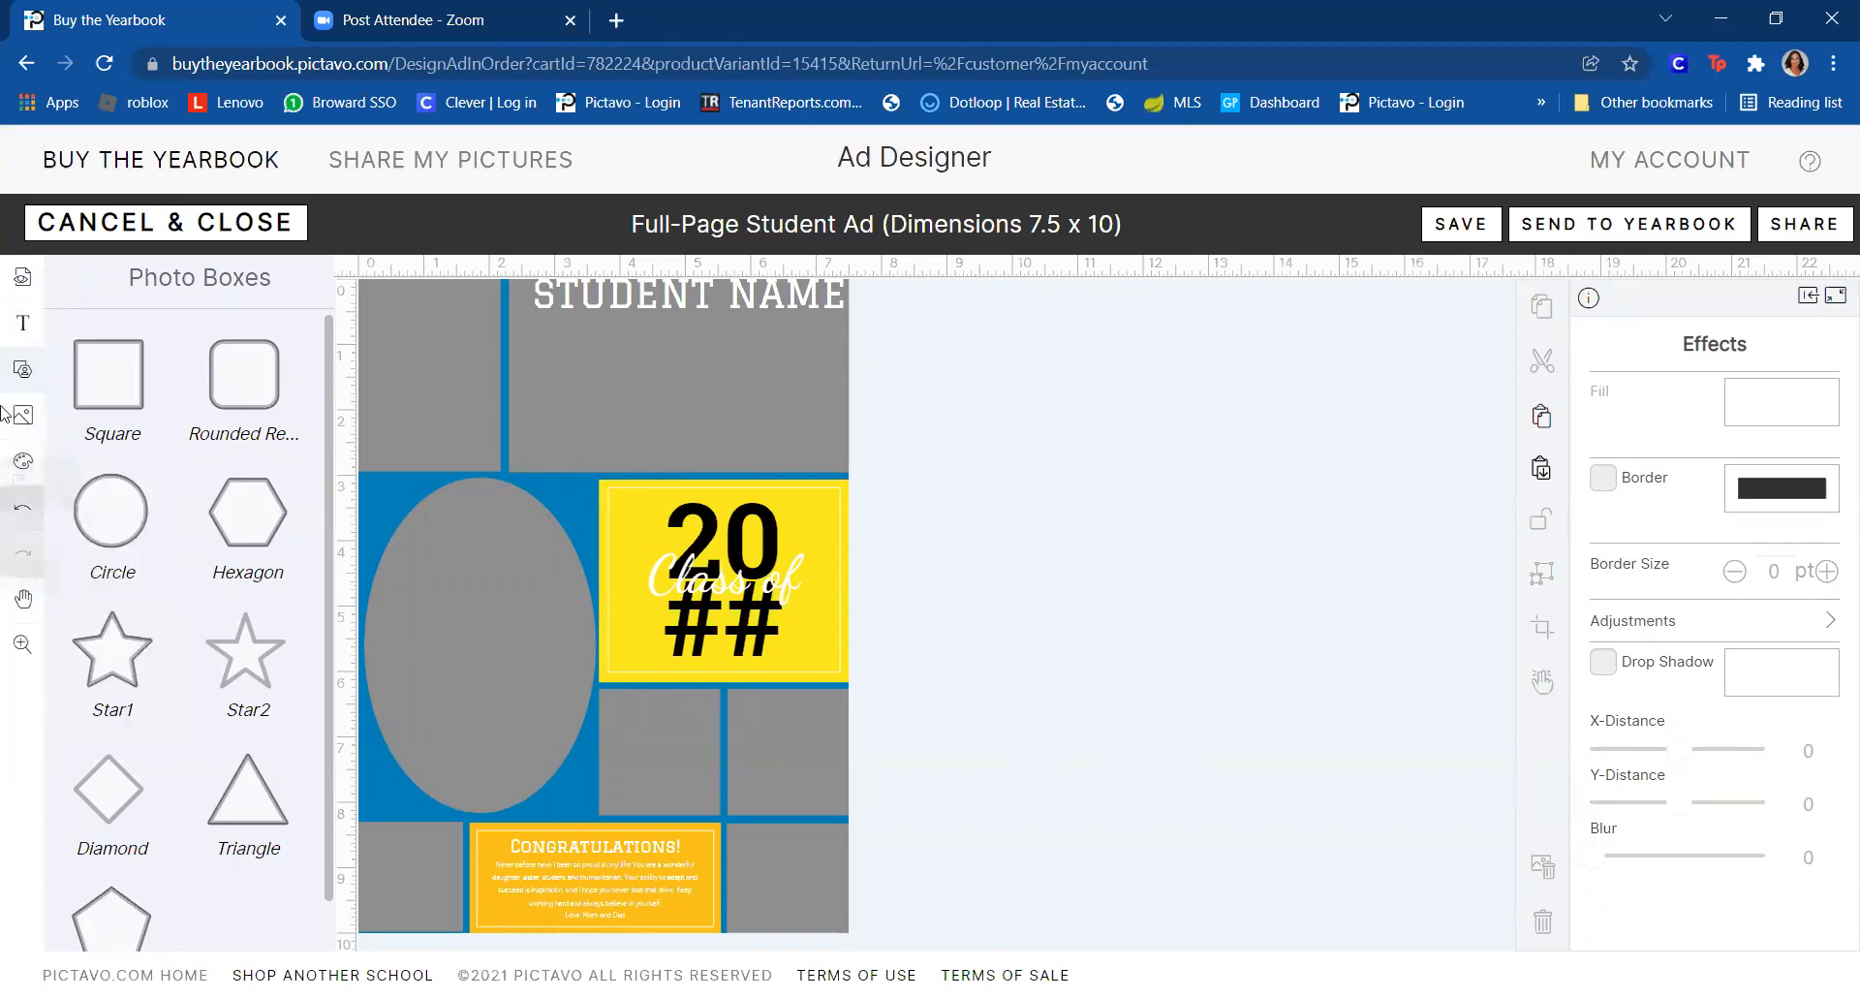
- Reshape the upper-left photo box with the Diamond shape and the wide one under "STUDENT NAME" with the rounded rectangle
left_click(24, 463)
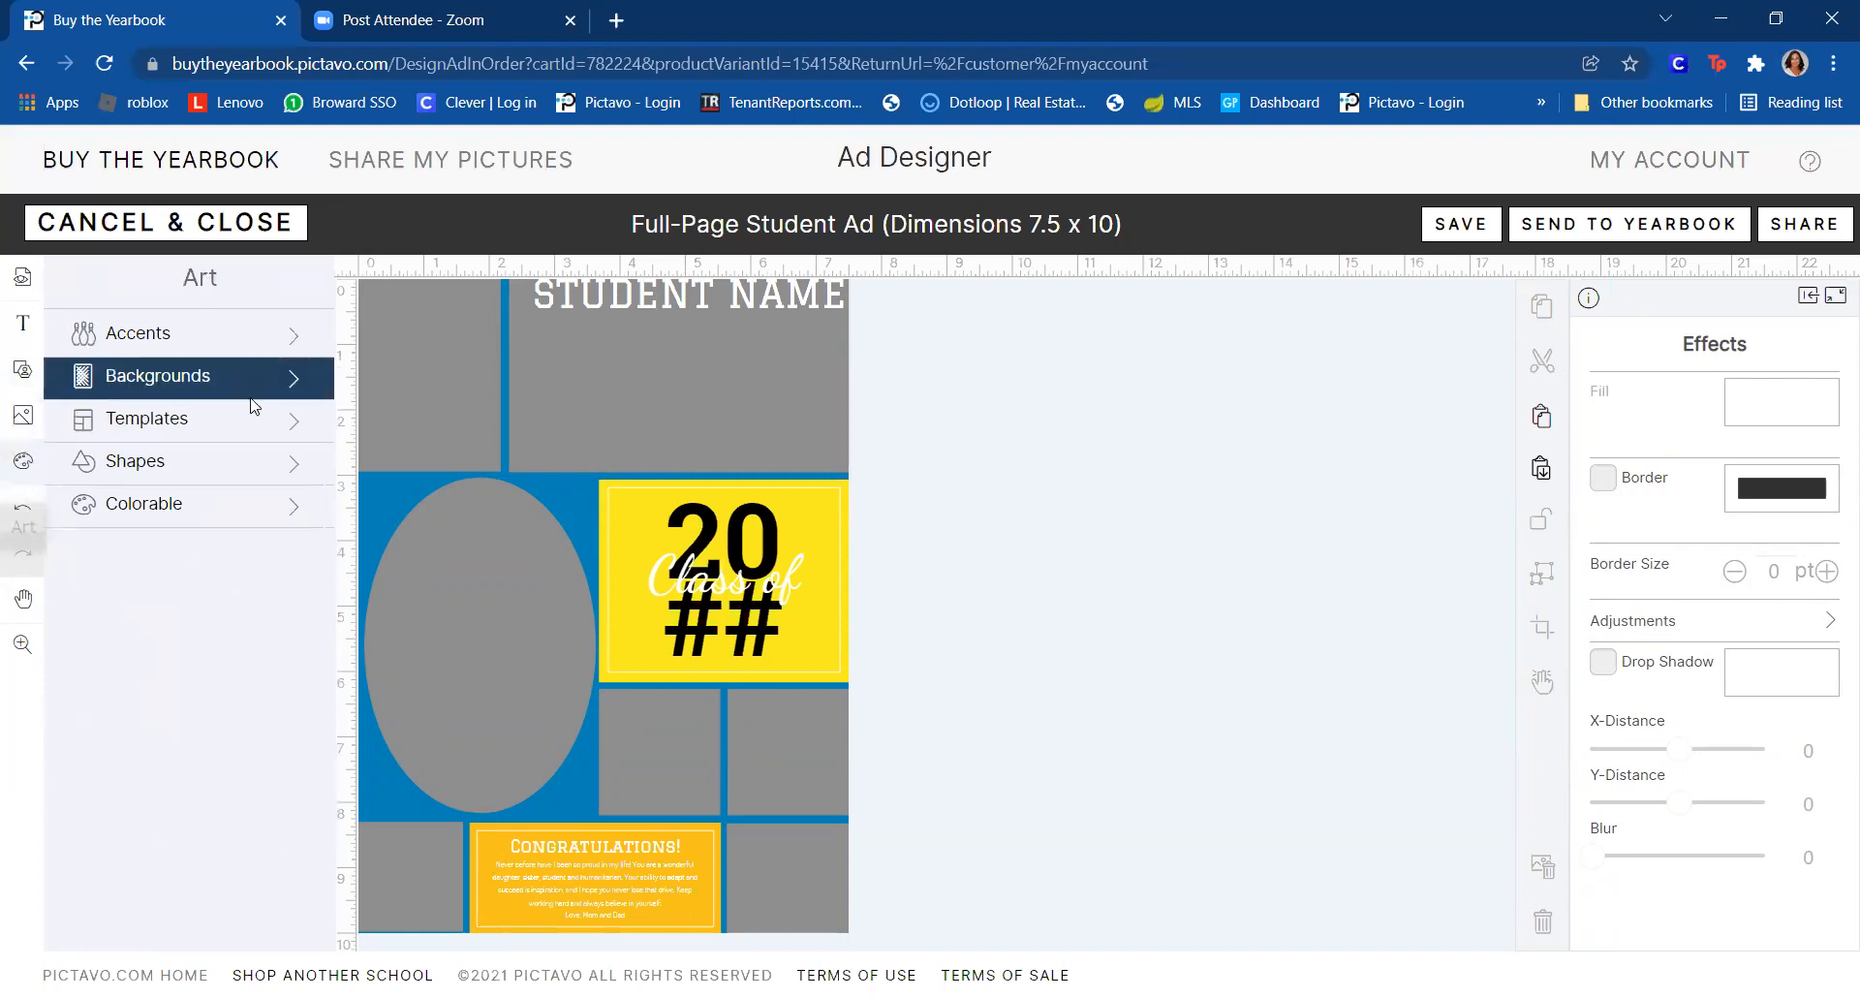
left_click(142, 465)
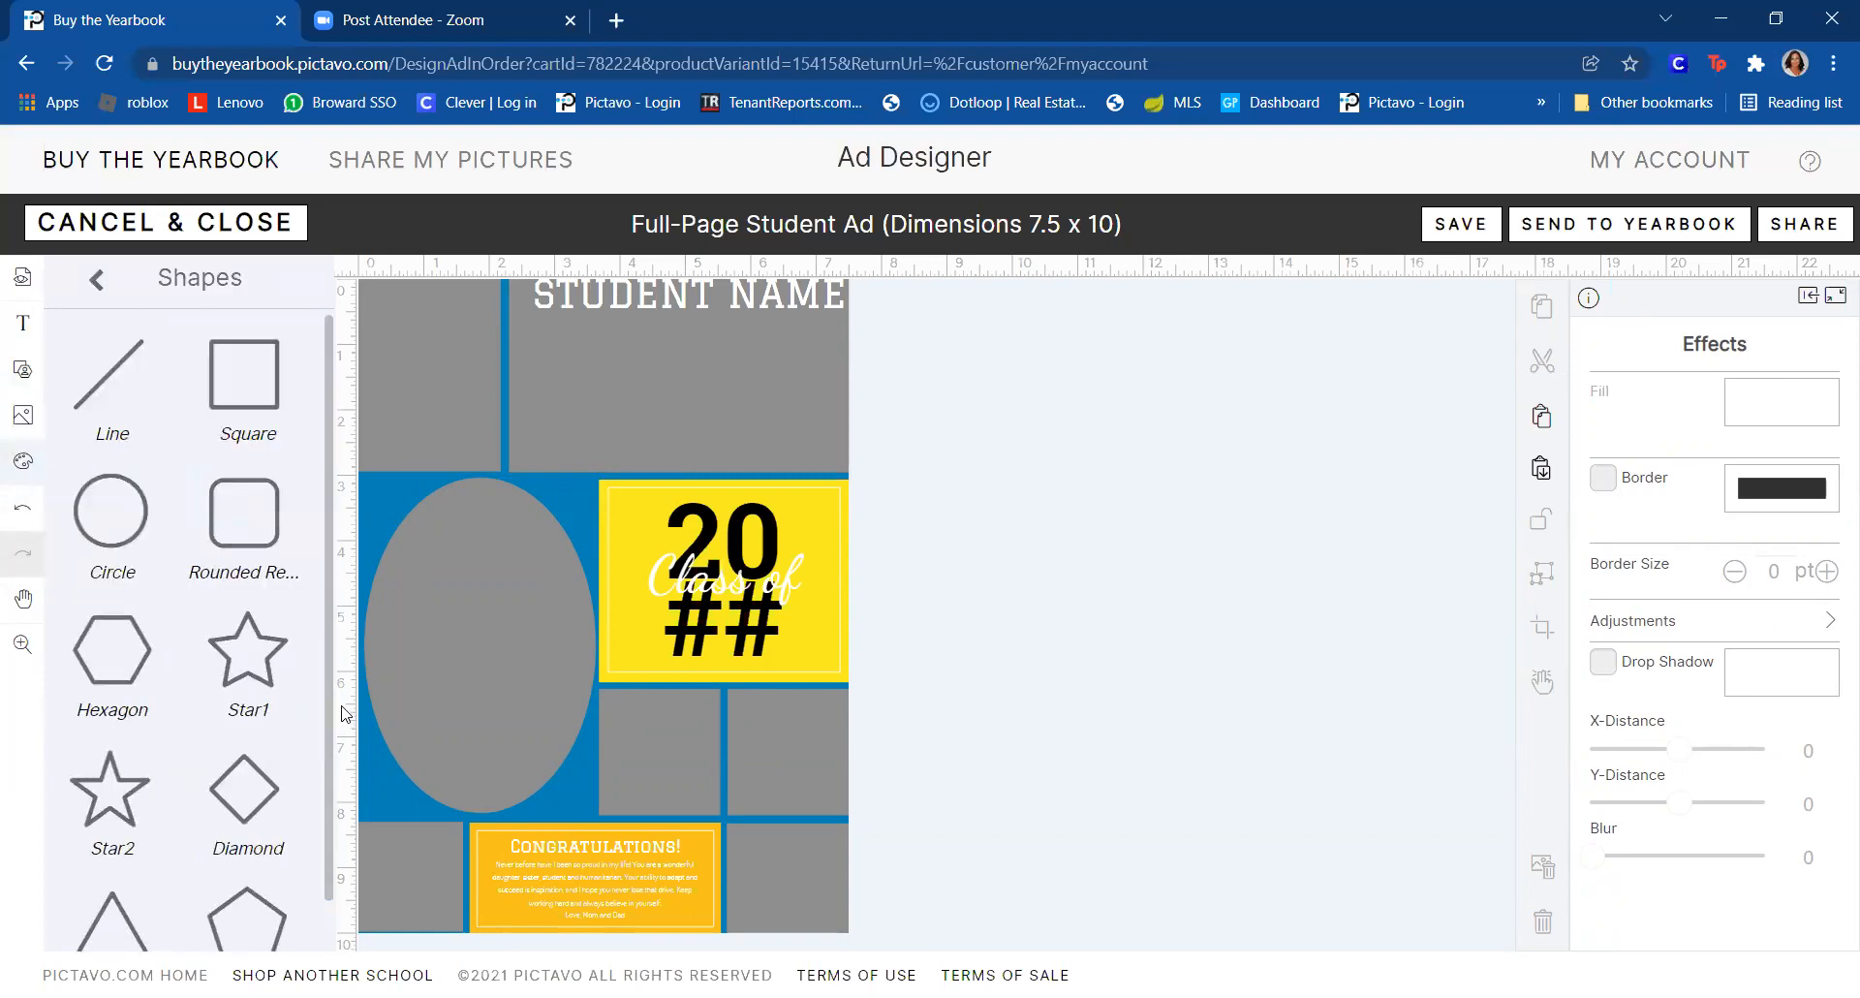
left_click_drag(327, 705, 291, 823)
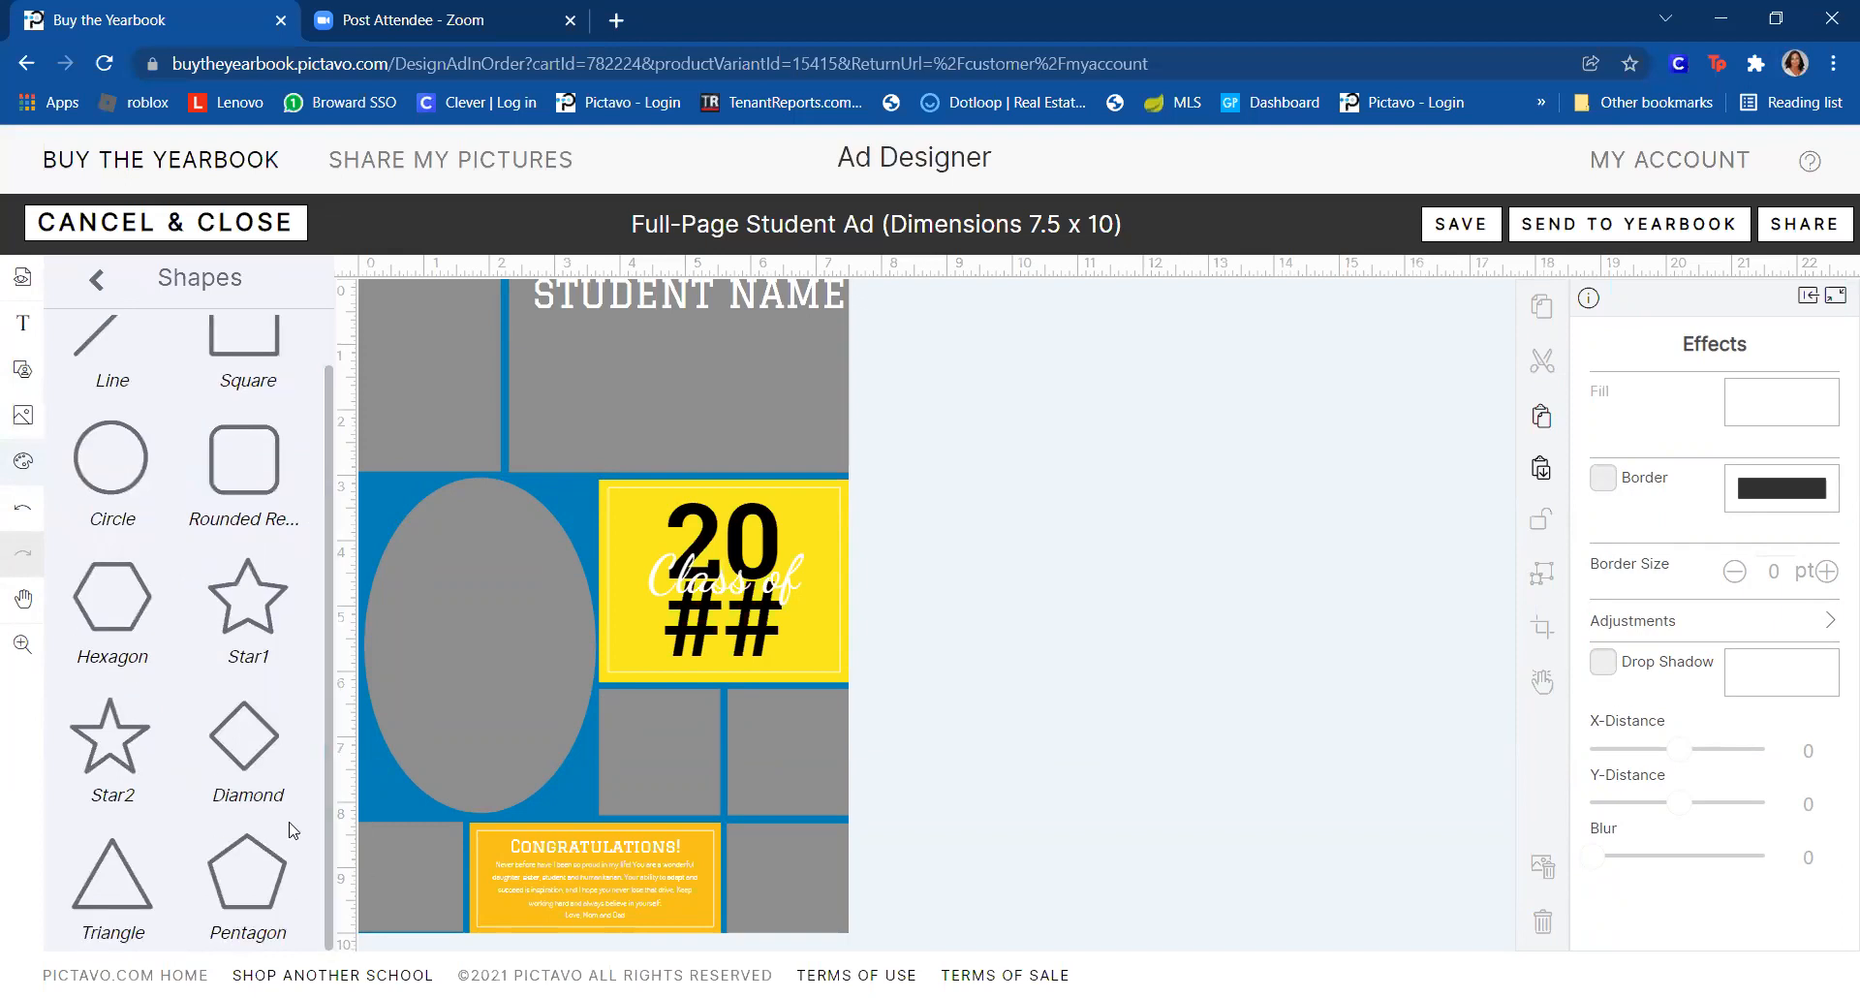
left_click_drag(246, 725, 472, 391)
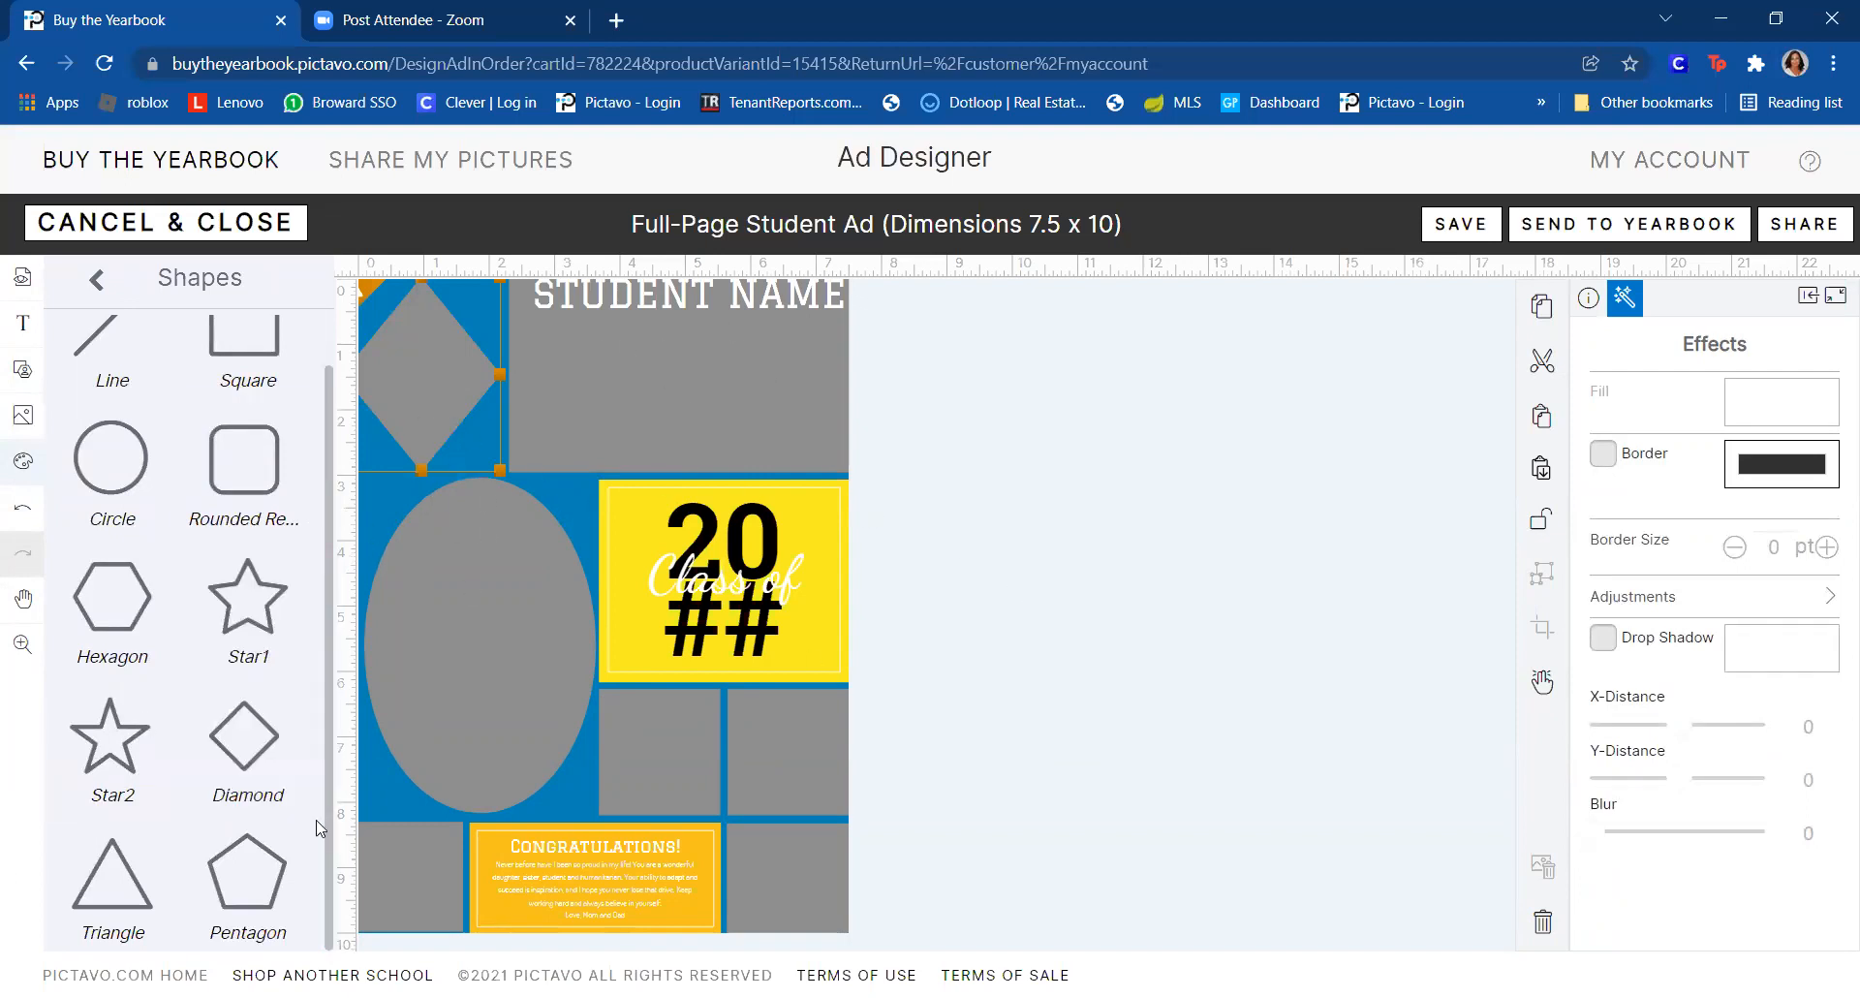
left_click_drag(269, 463, 682, 381)
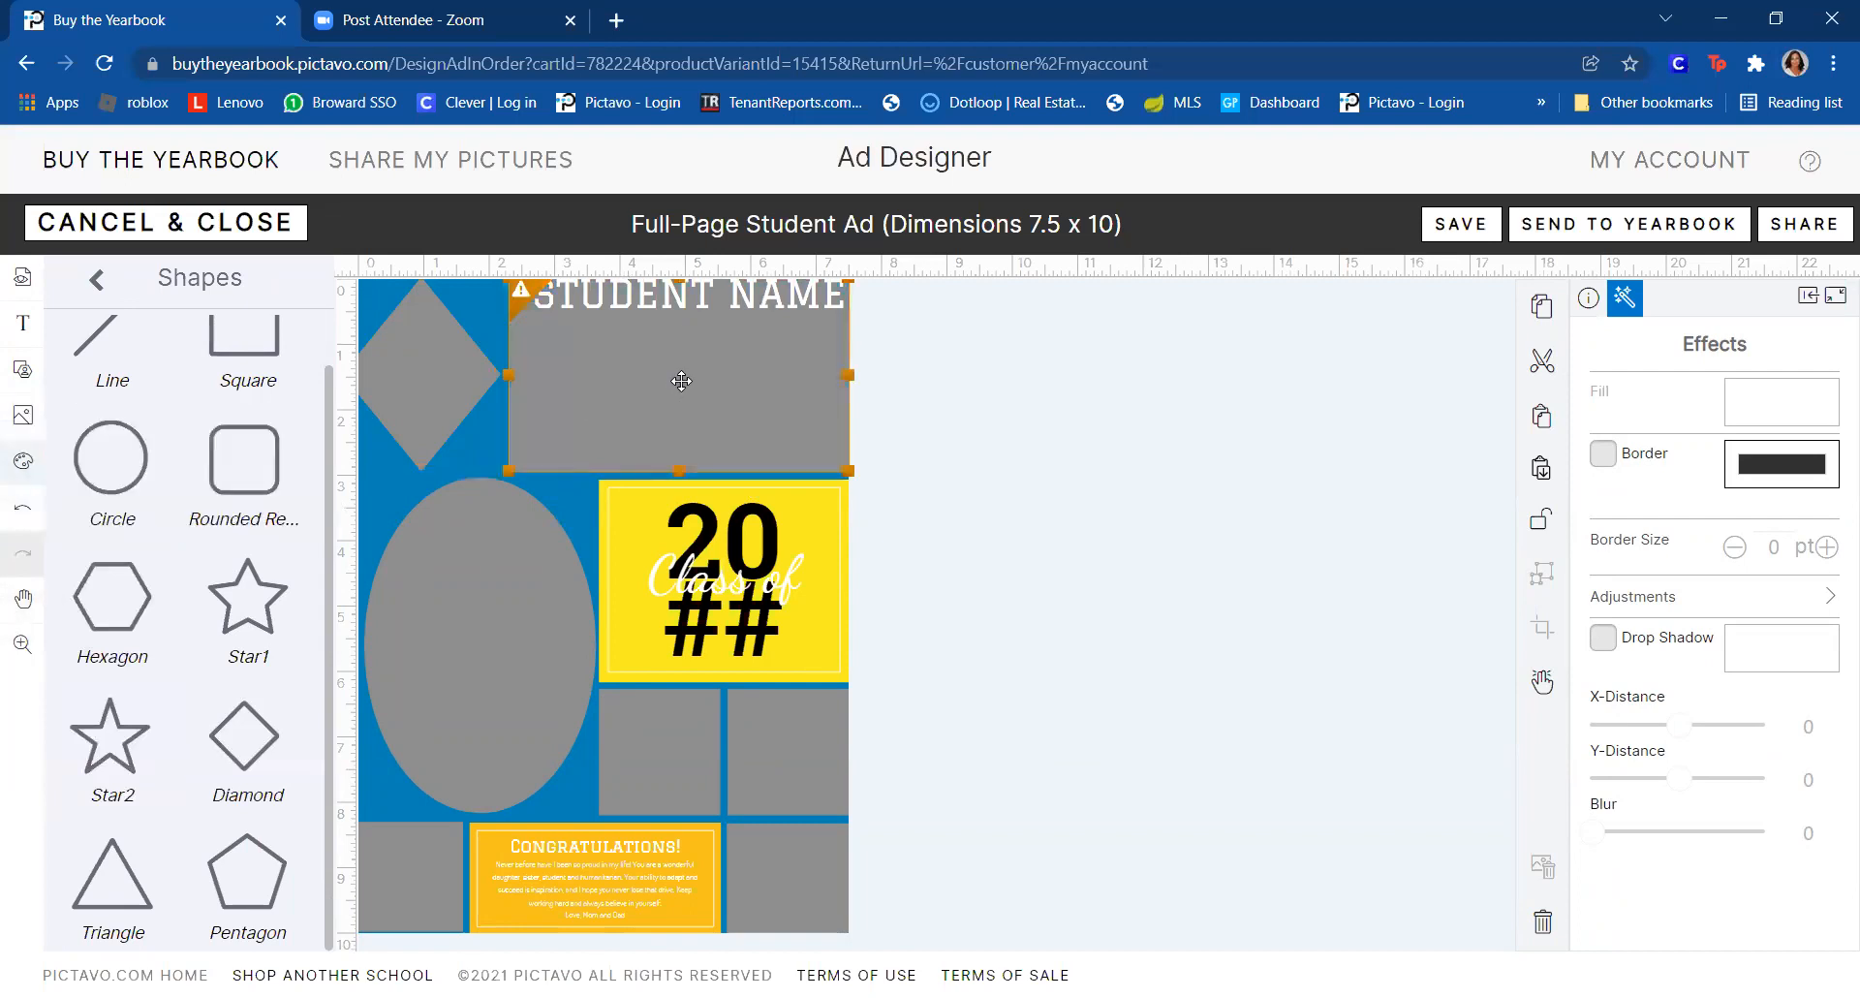
left_click(960, 475)
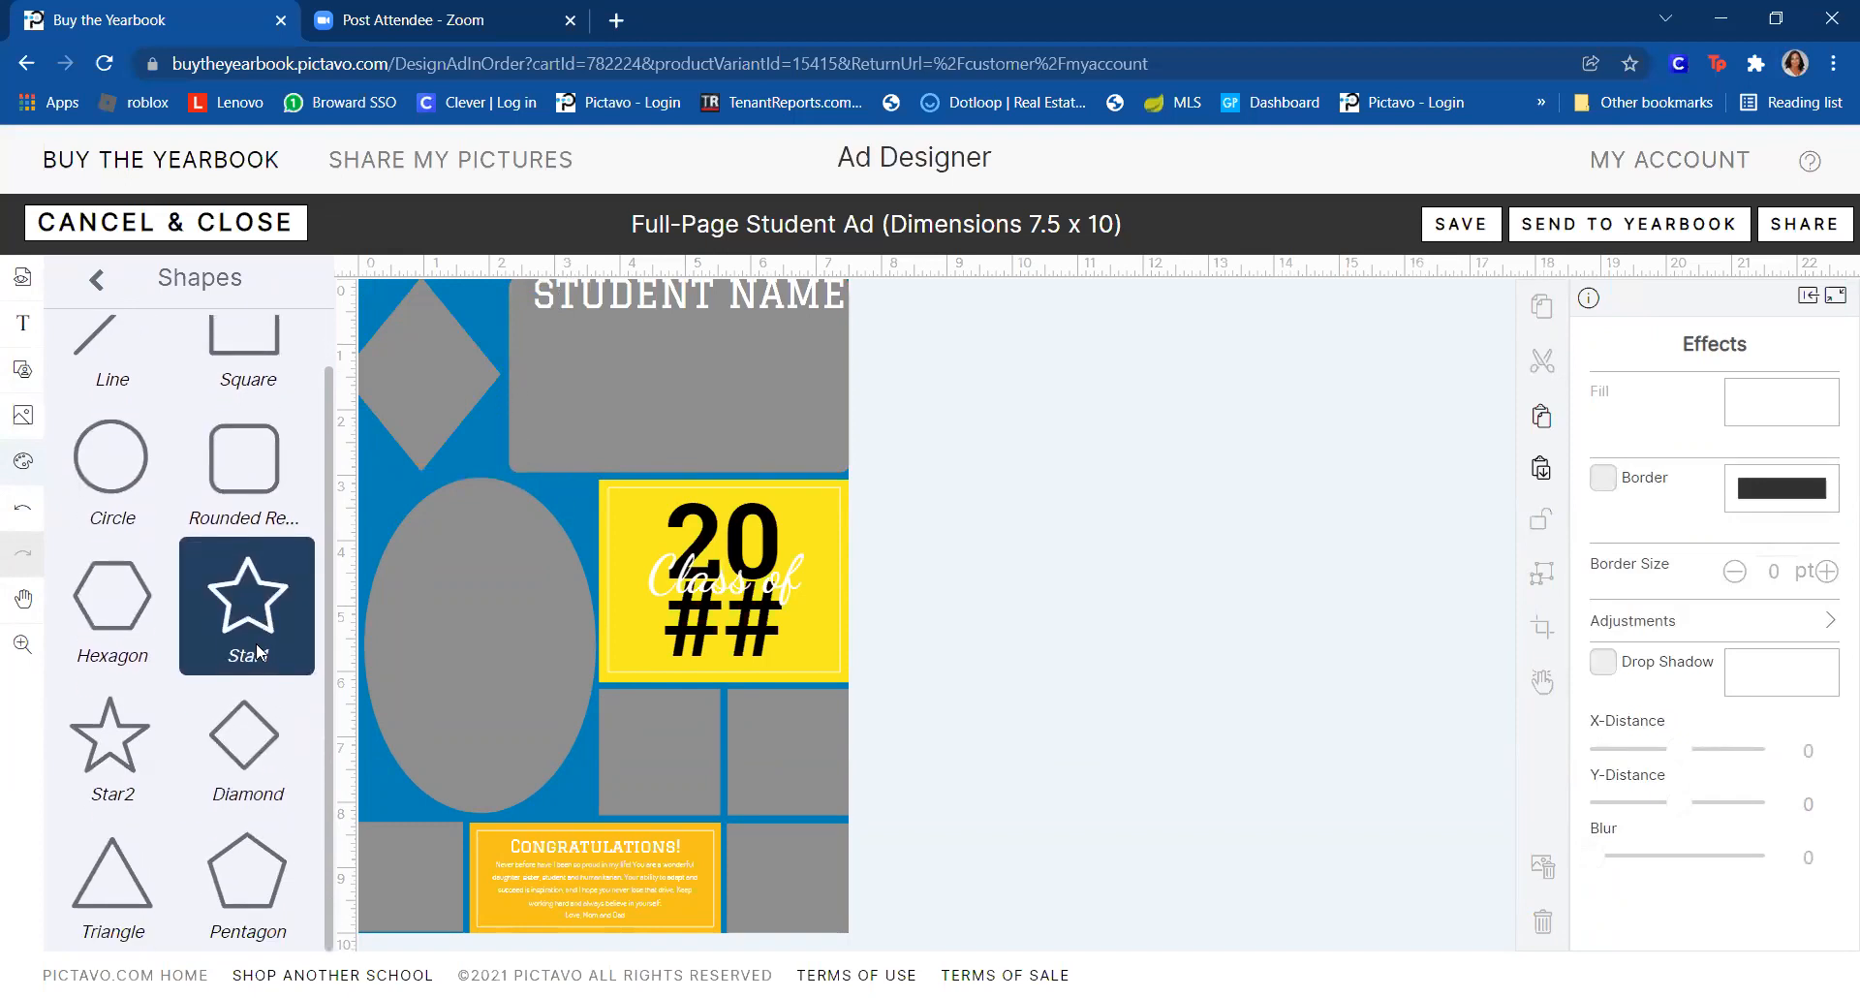
- Reshape the two small photo boxes below the "Class of 20##" panel as a Star1 and a Hexagon
left_click_drag(237, 577, 681, 716)
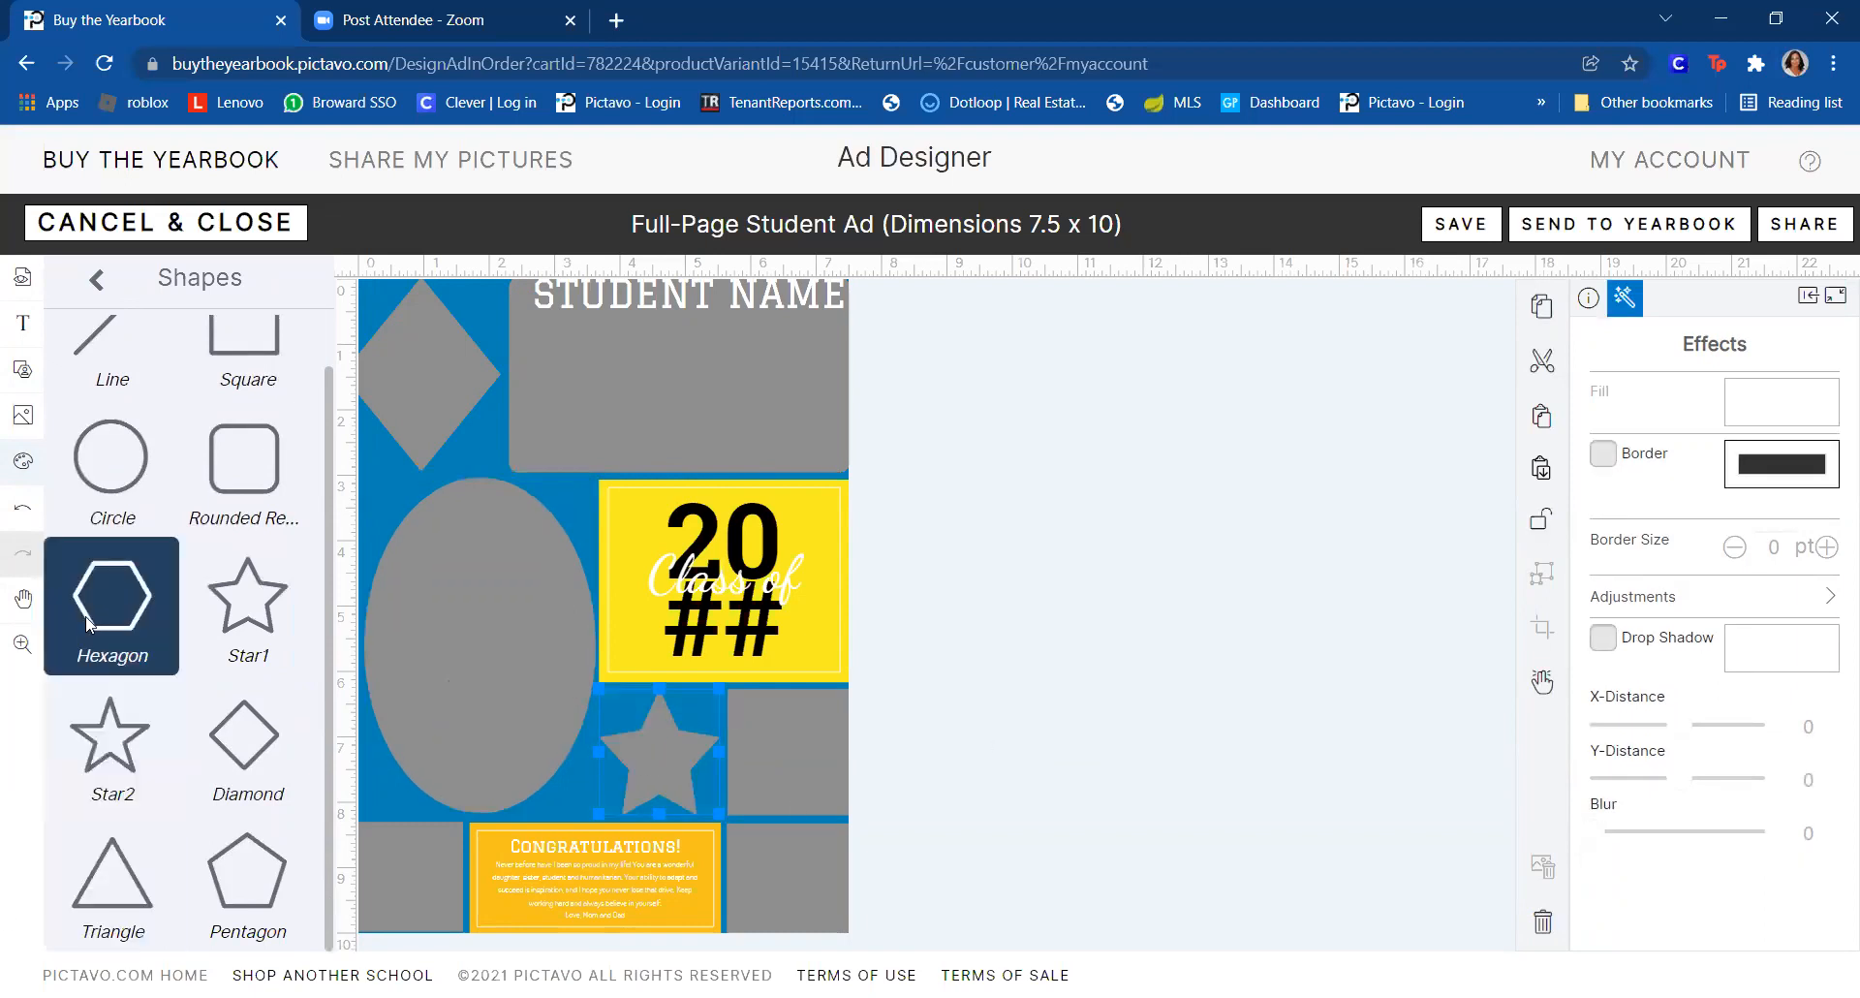
left_click_drag(287, 658, 772, 752)
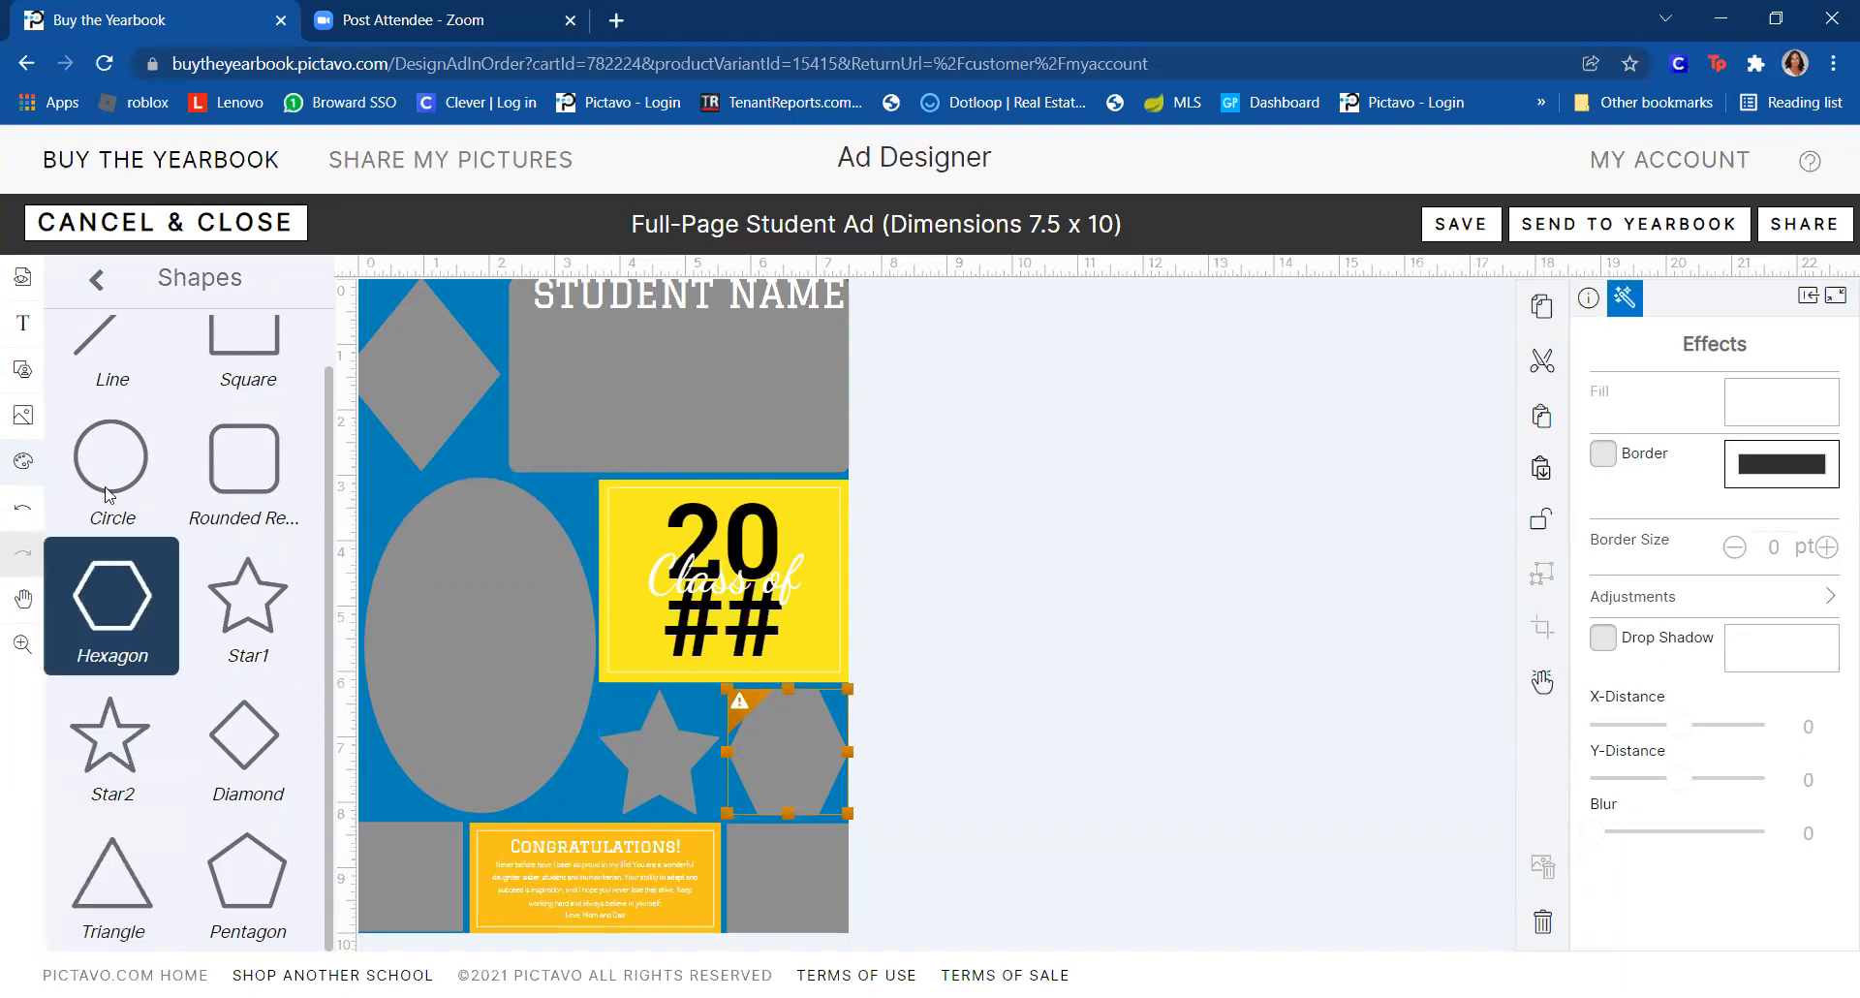
- Try Circle and Square on the wide top photo box, settle on Hexagon, and reshape the upper-left photo box as a Circle
left_click_drag(102, 458, 604, 398)
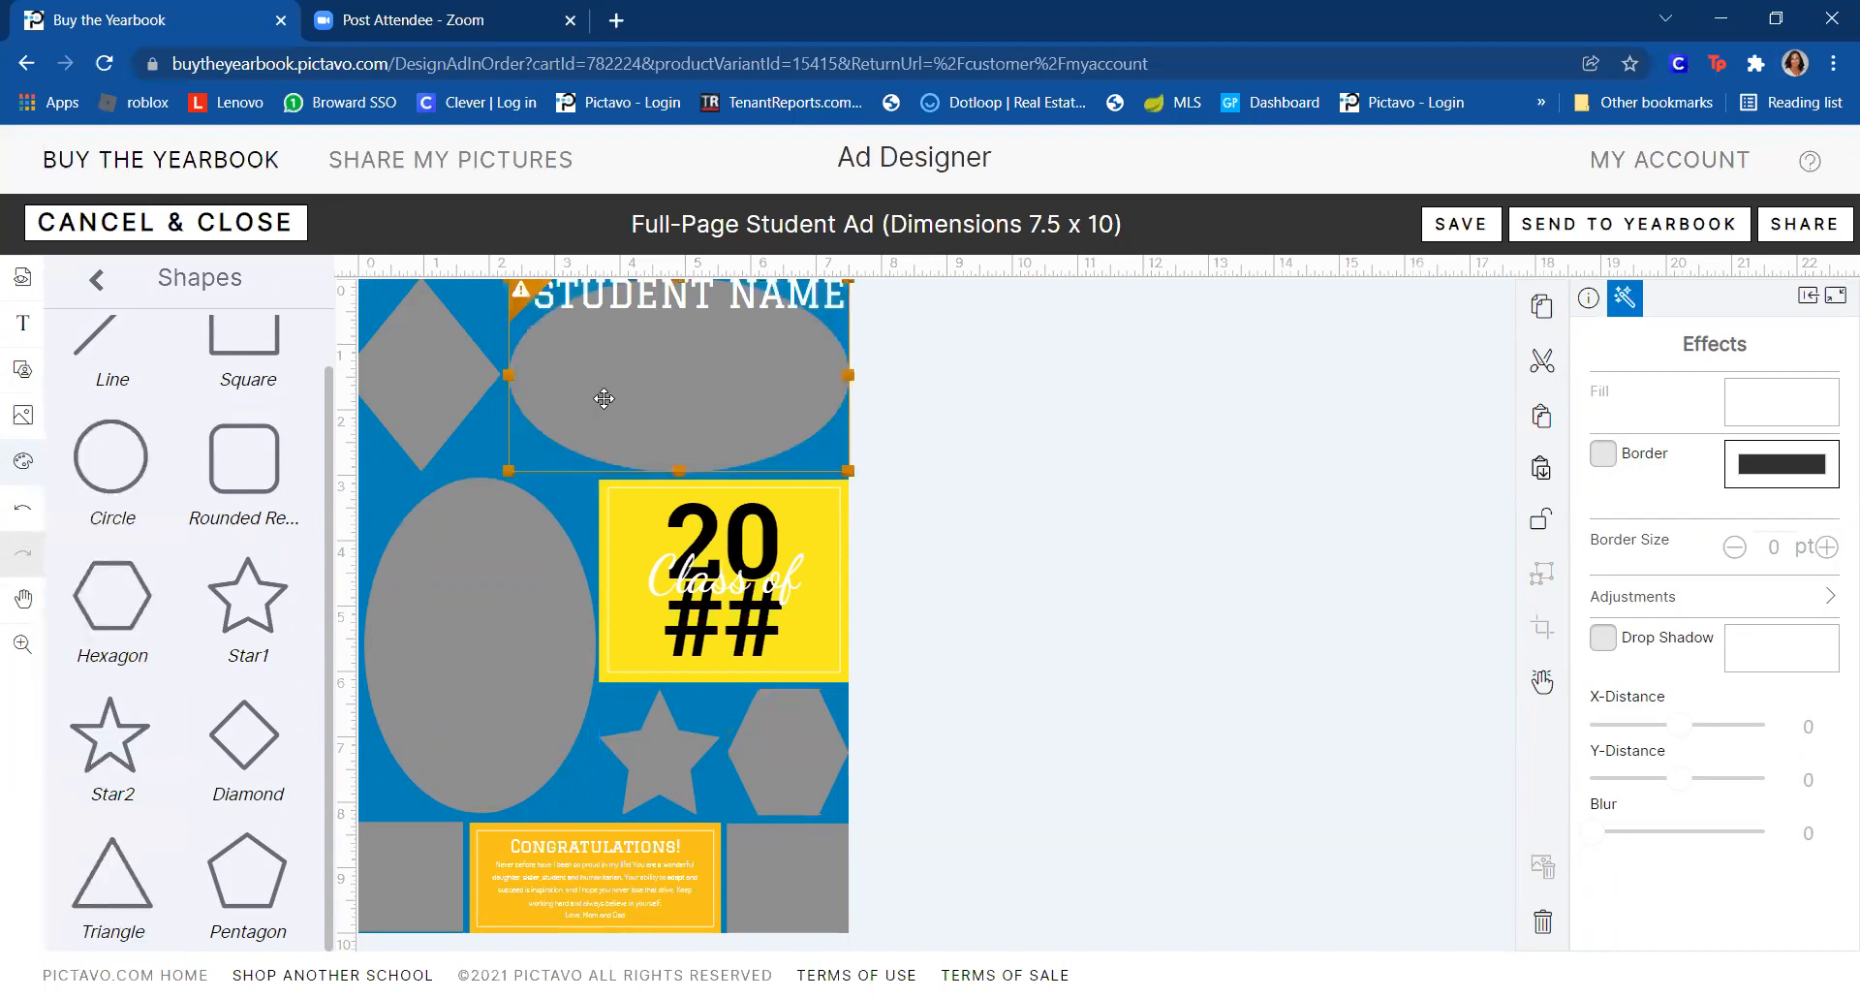
left_click_drag(279, 337, 630, 363)
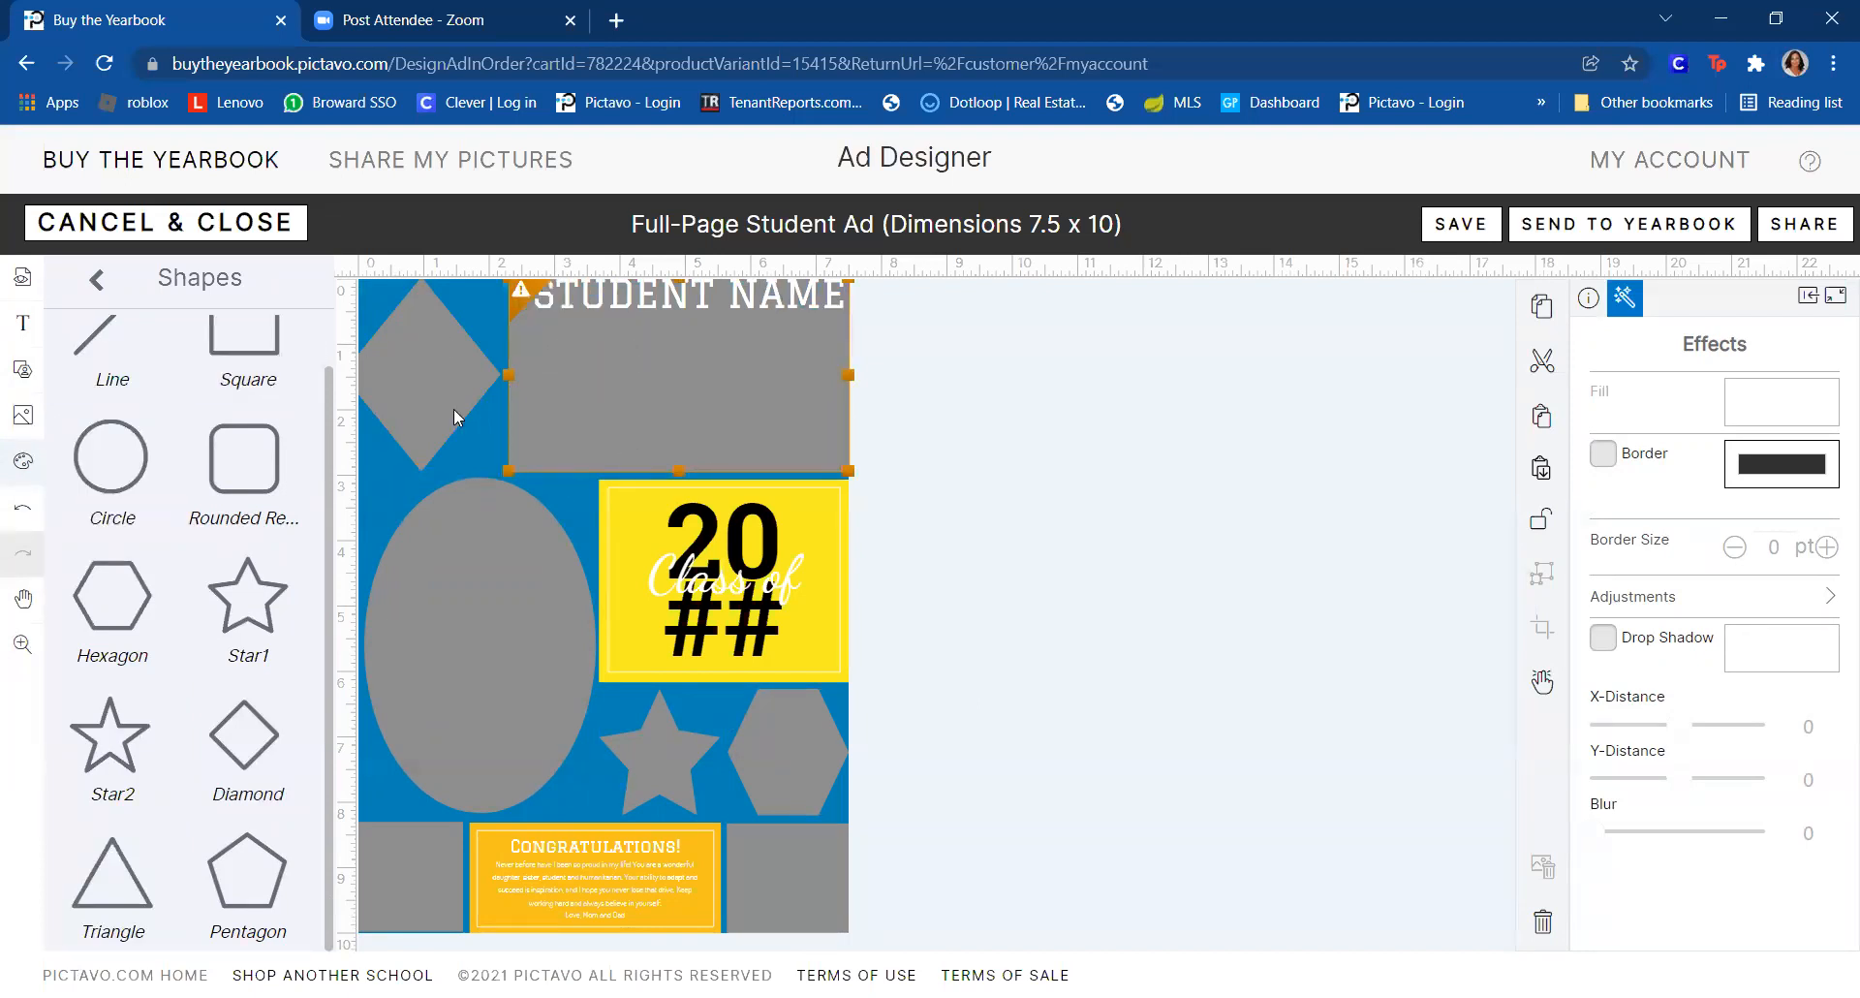
left_click_drag(128, 484, 447, 381)
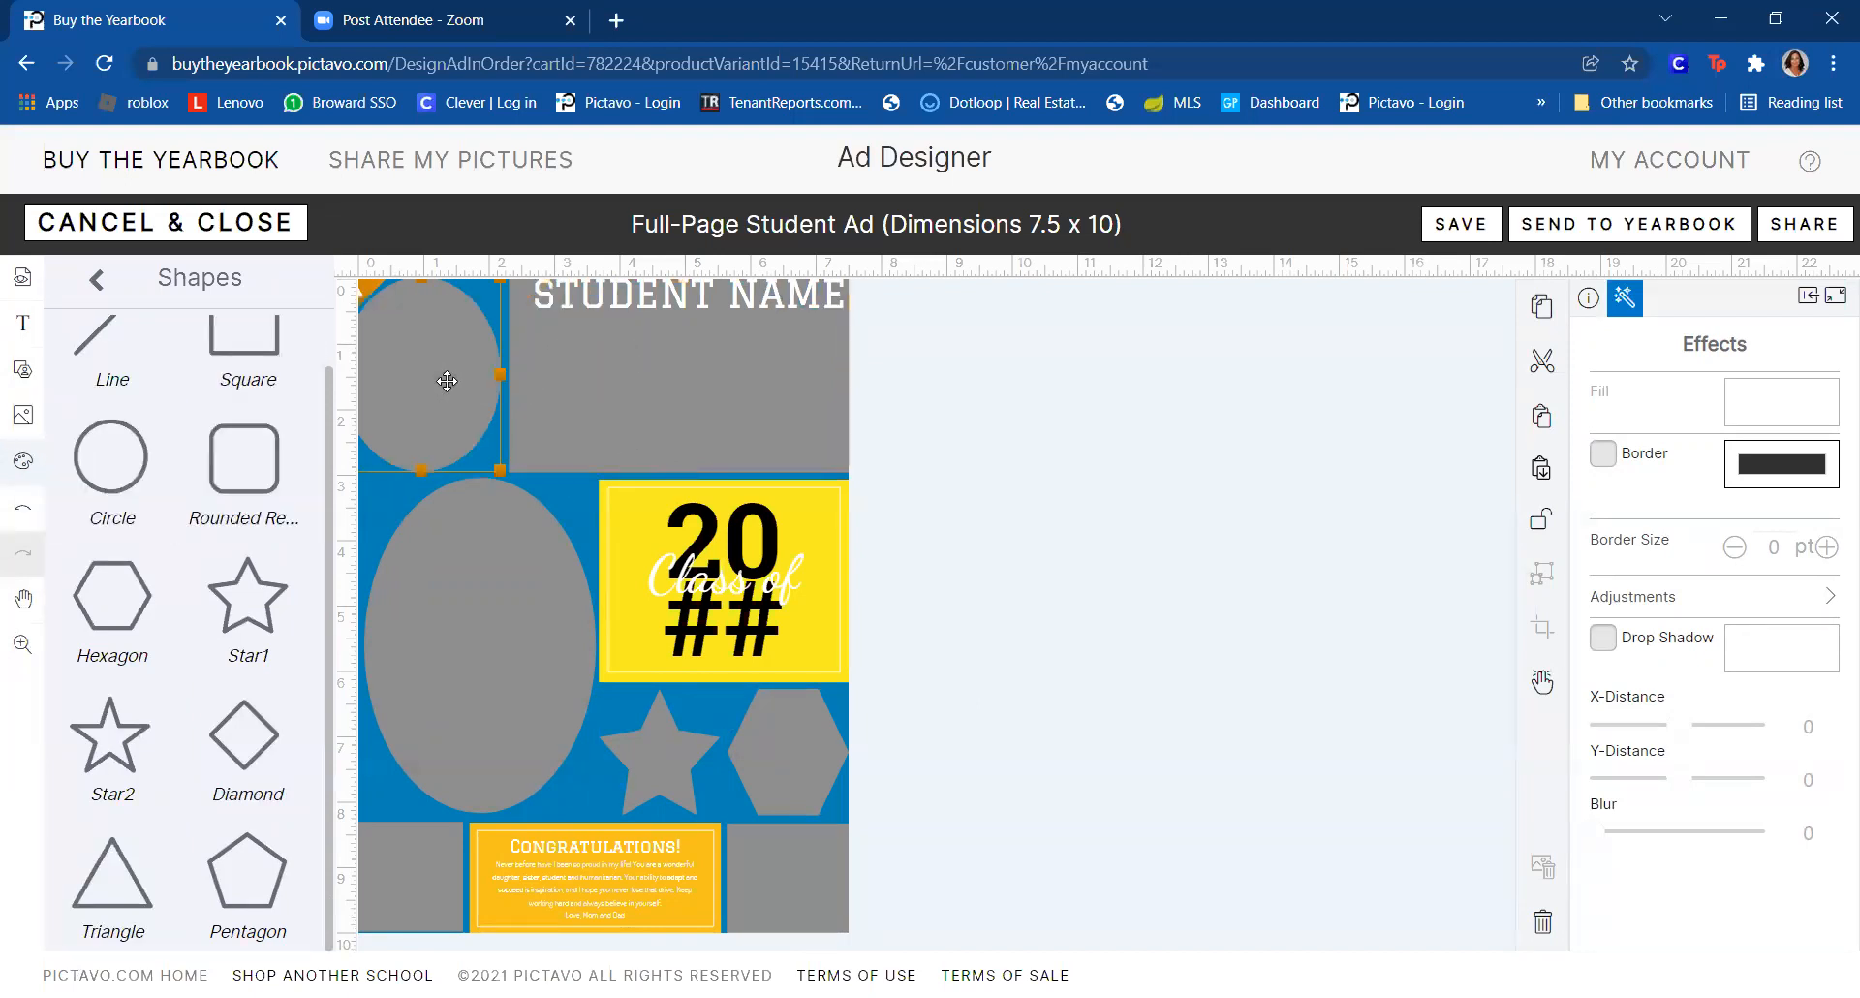
left_click(1267, 454)
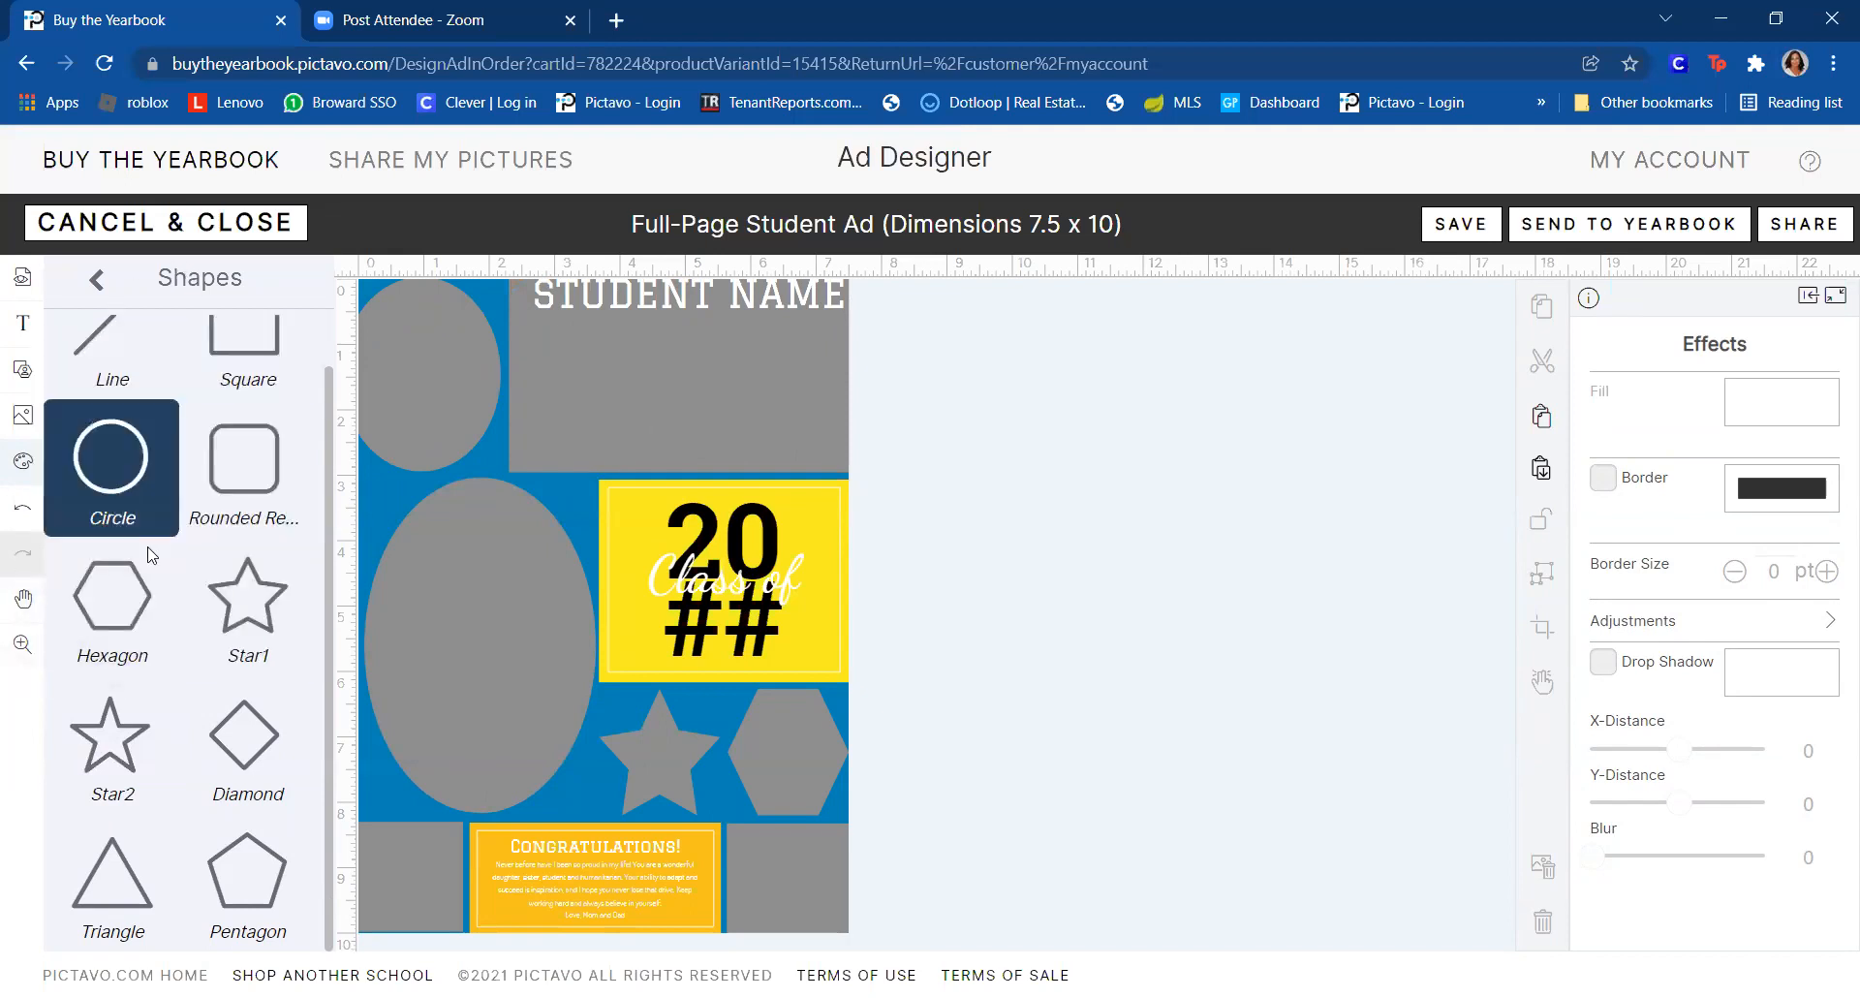
left_click_drag(120, 594, 625, 407)
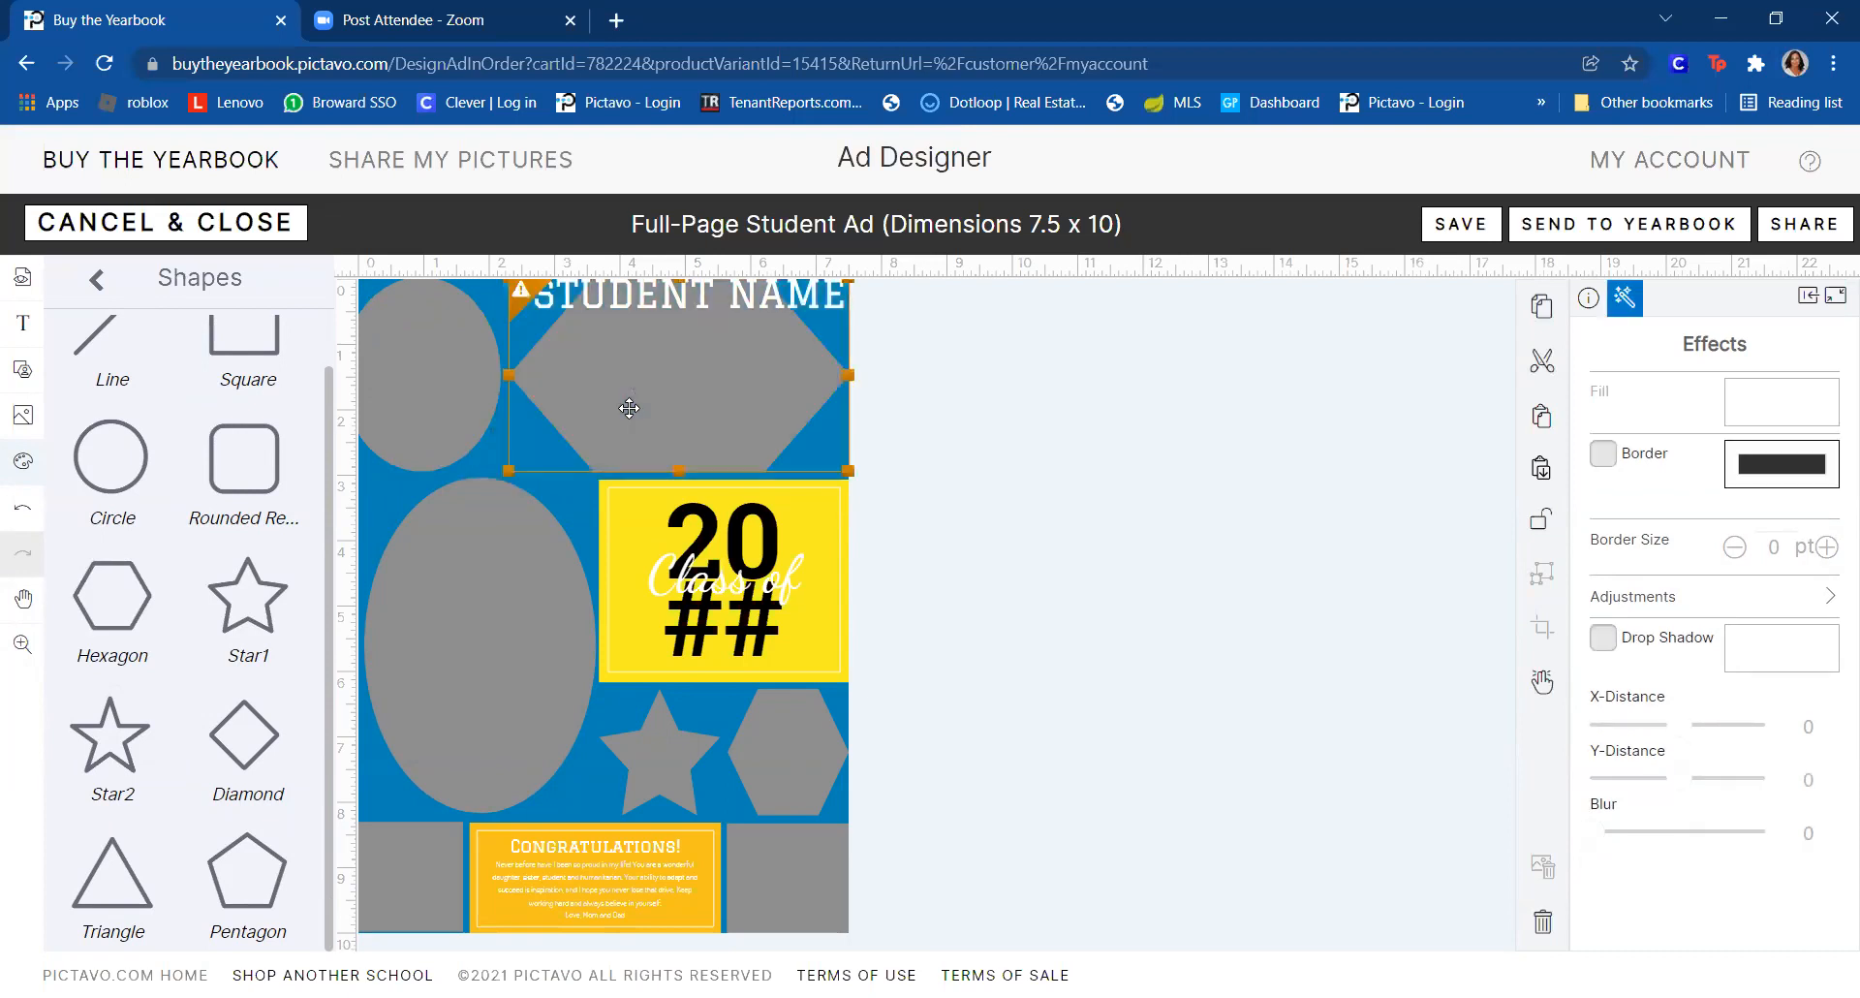
left_click(1093, 462)
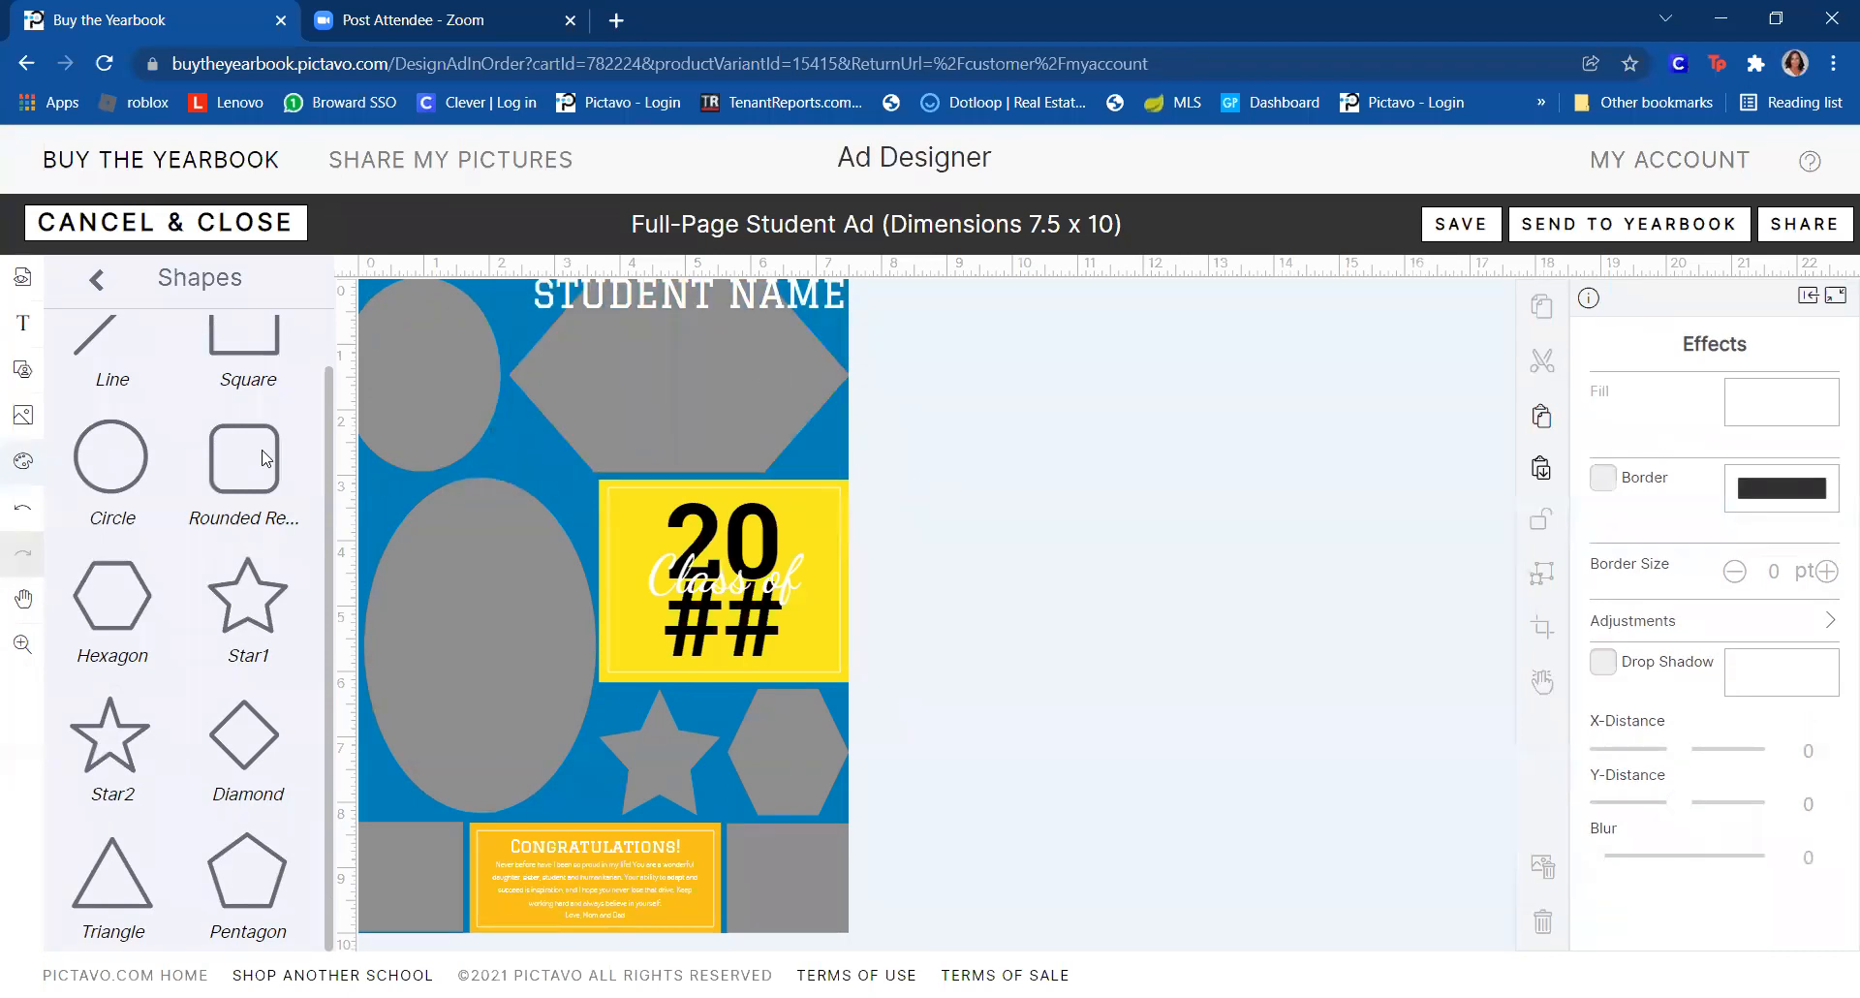
left_click(823, 443)
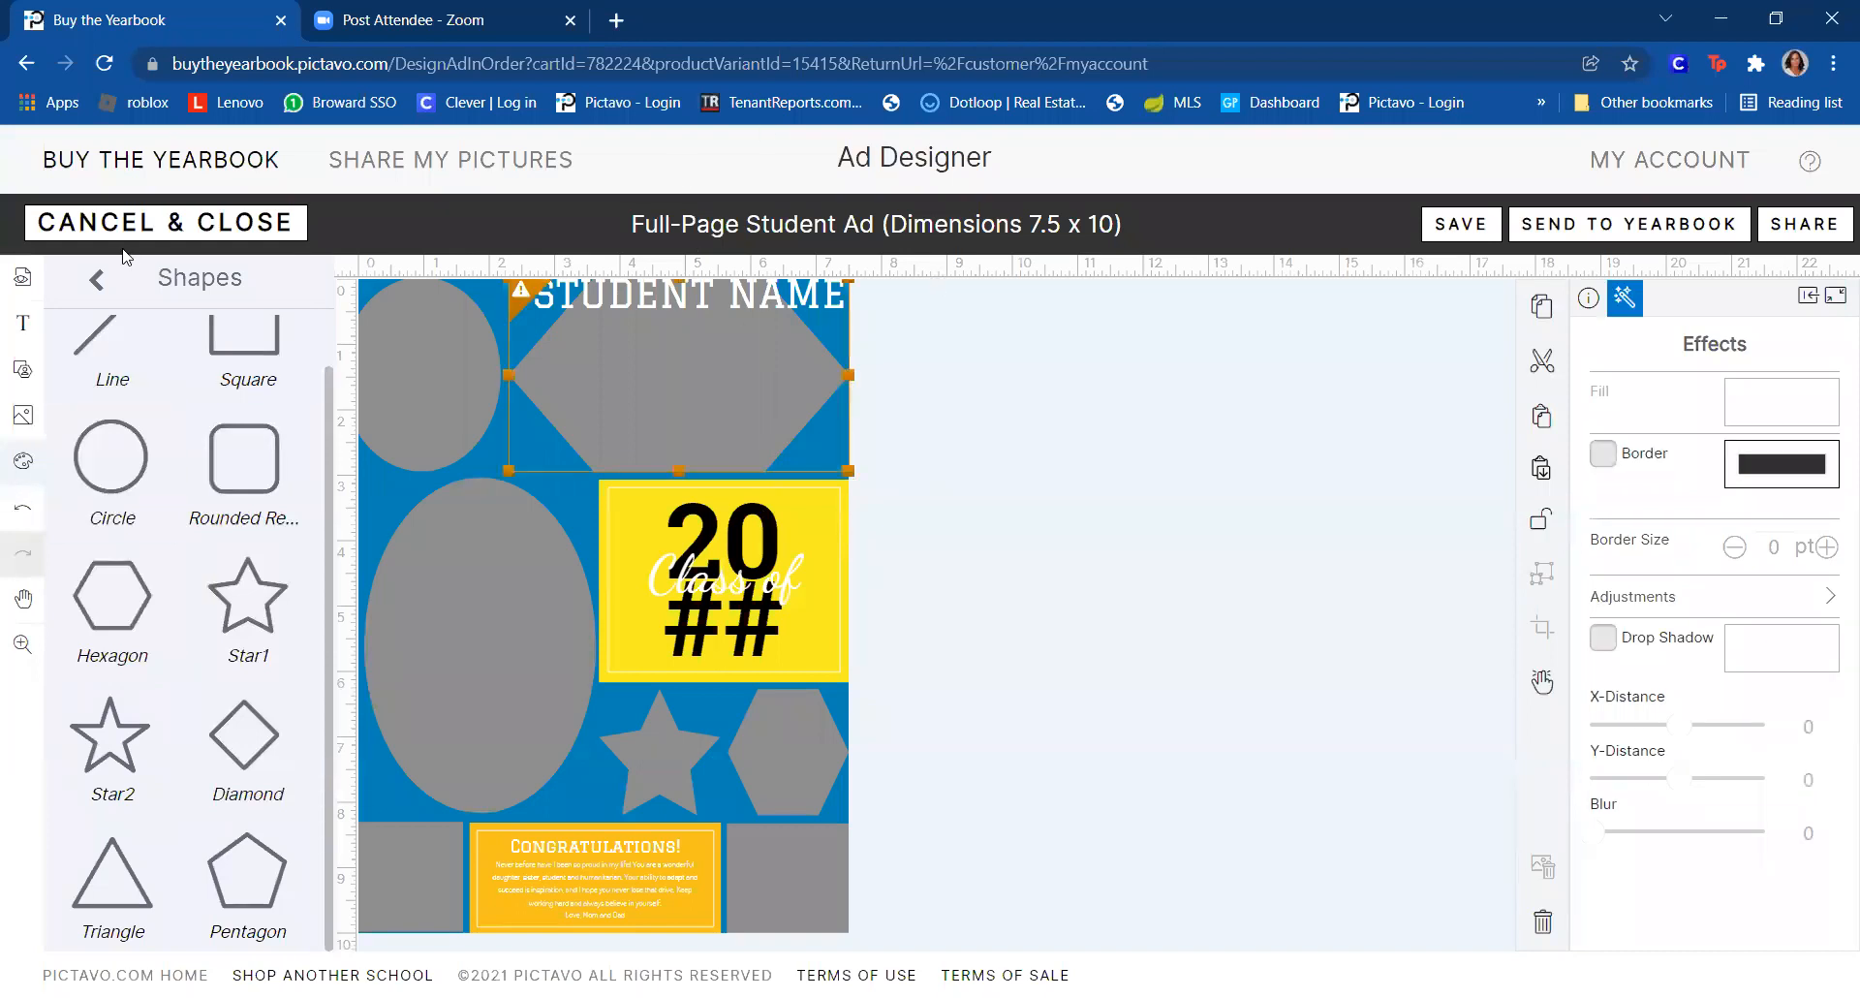
- Apply the L6B1354_Full background to the ad and colorize it orange-red
left_click(95, 283)
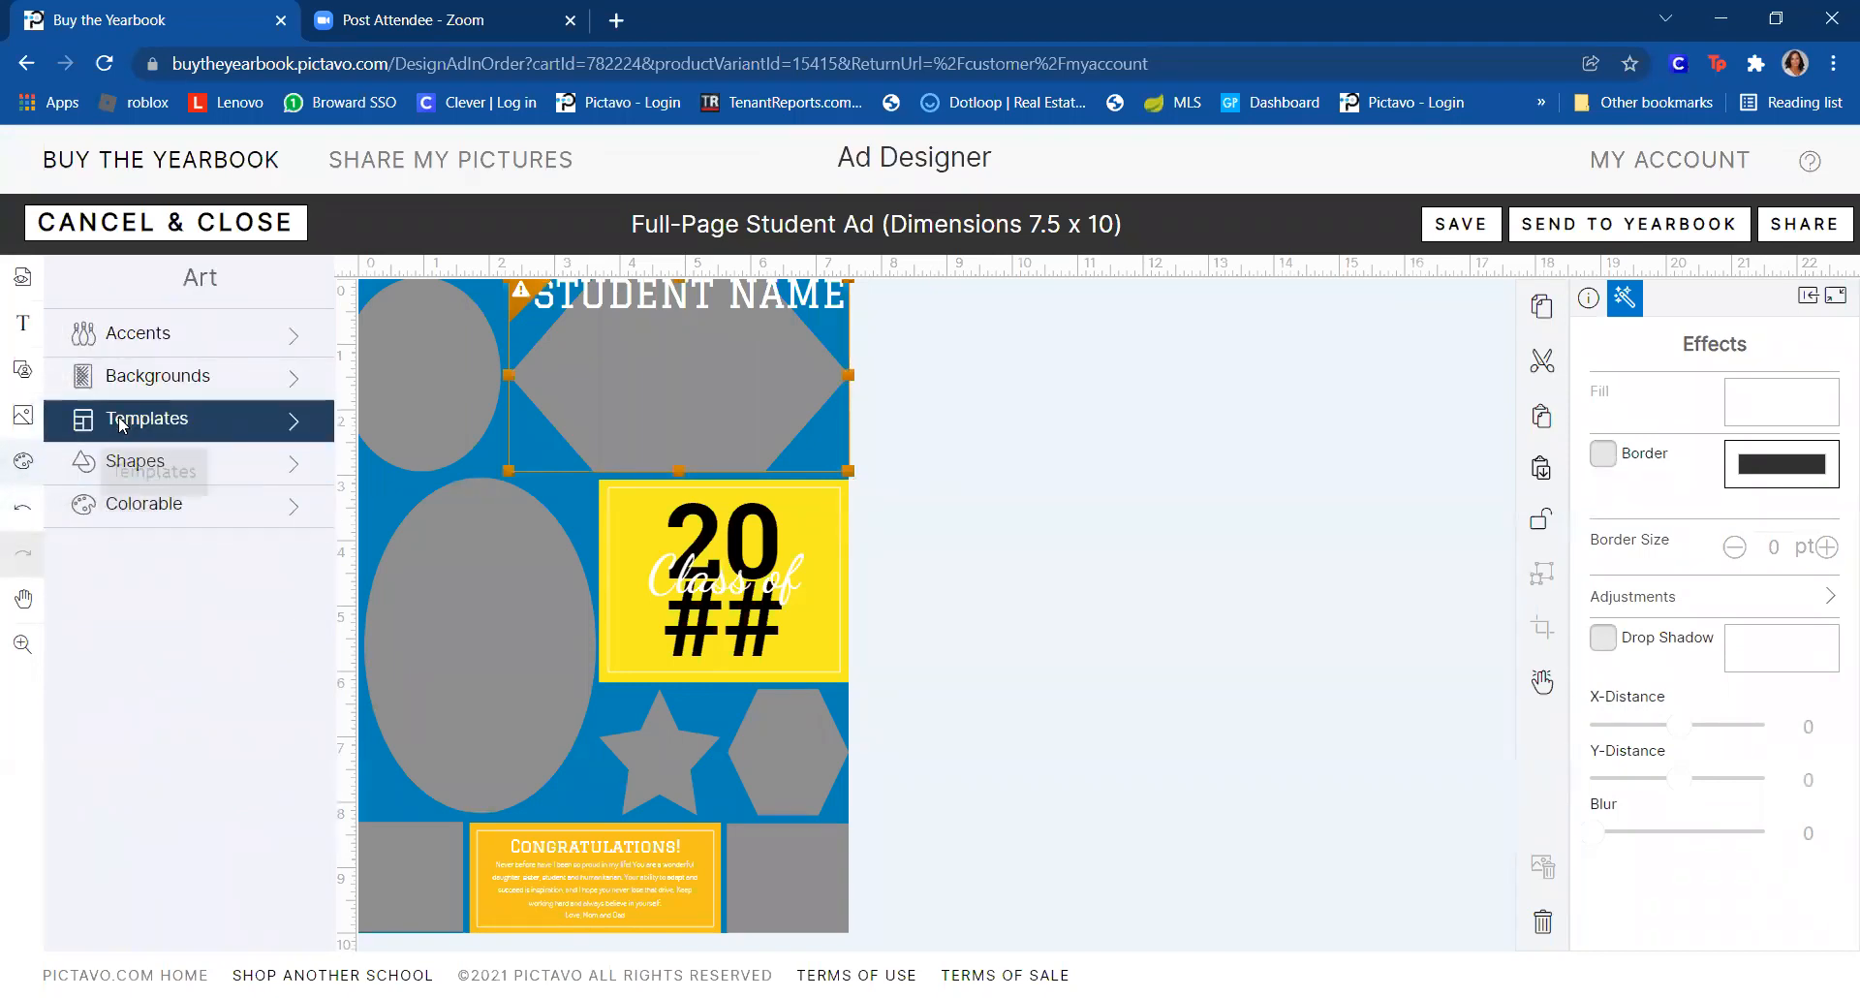
left_click(122, 387)
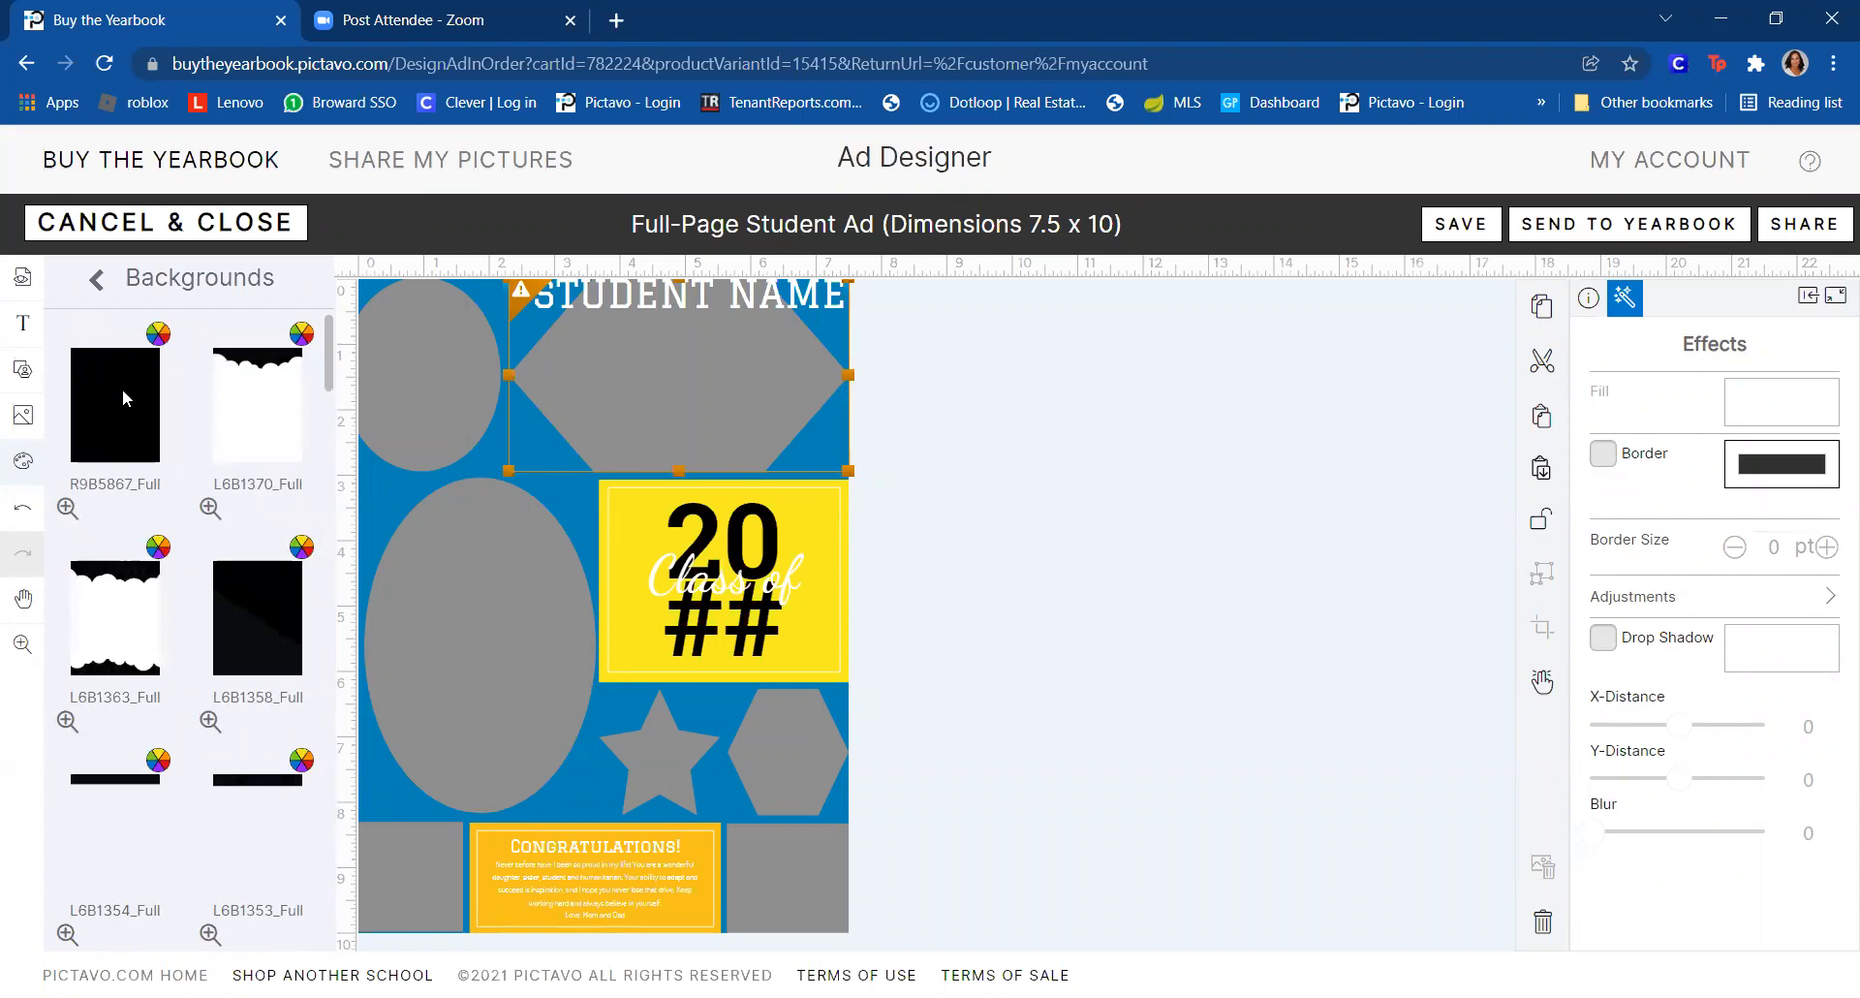
scroll(123, 392, "down", 2)
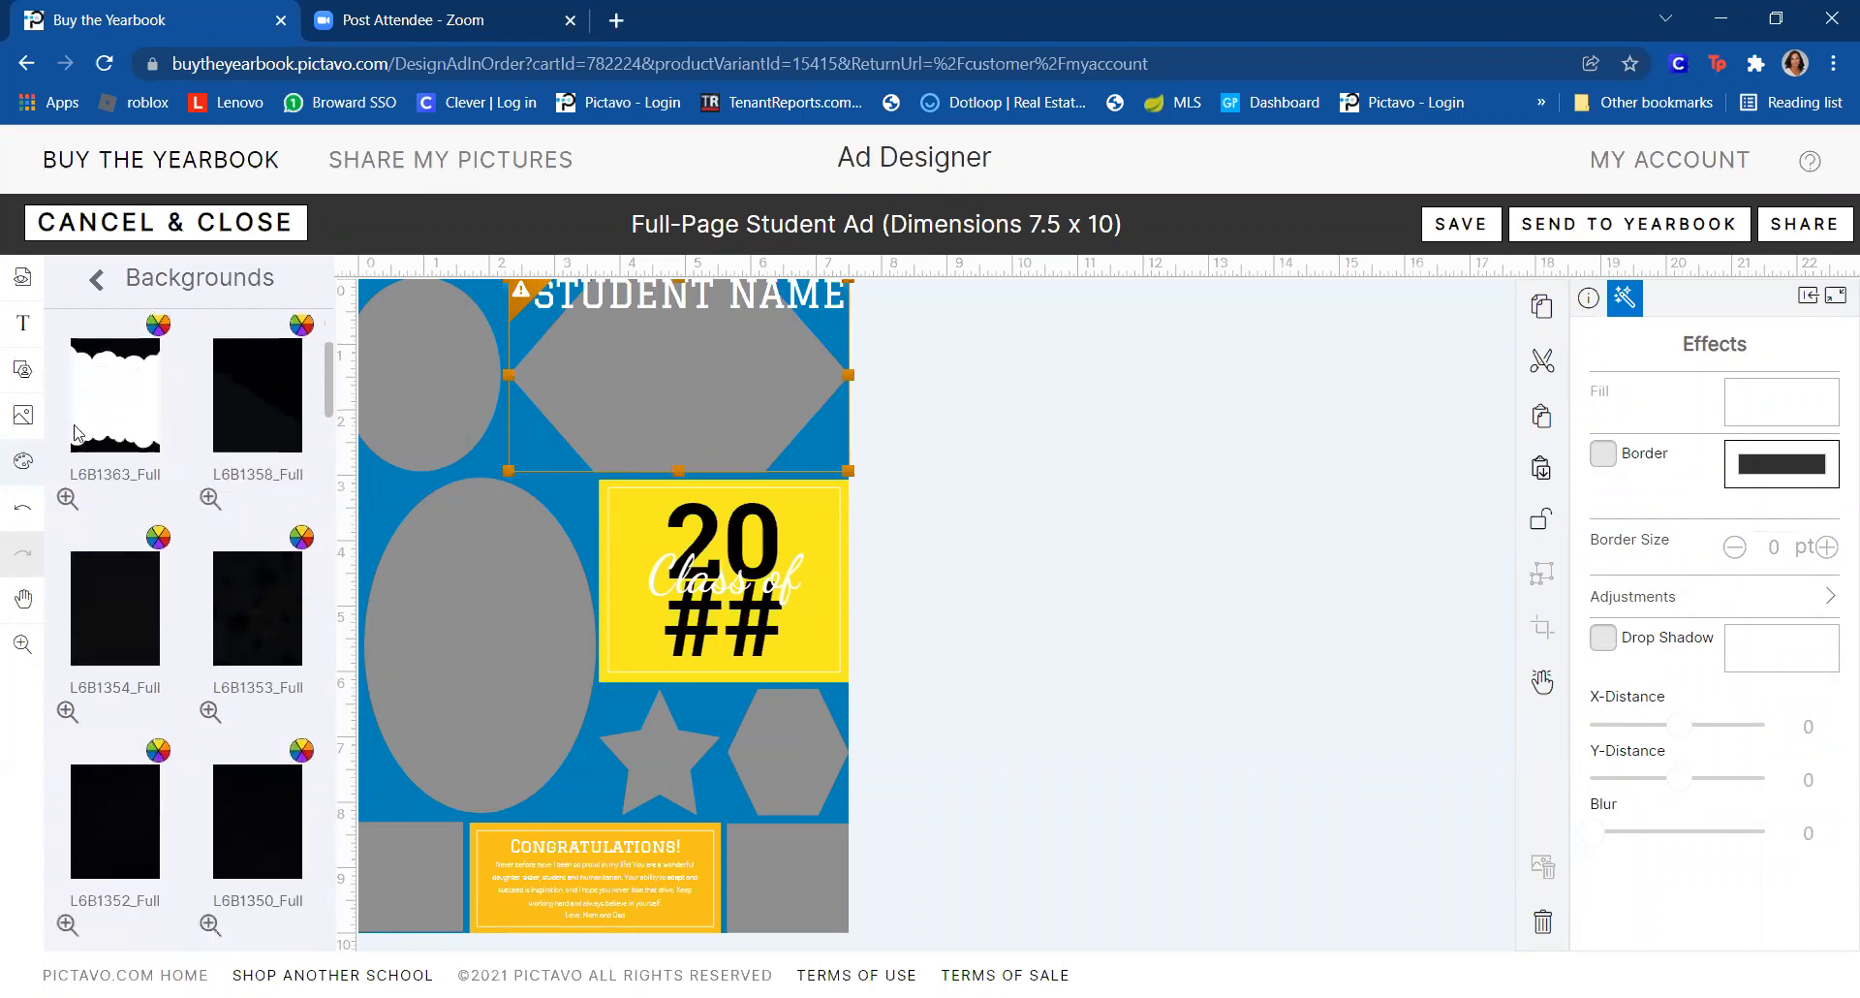
left_click_drag(124, 620, 539, 495)
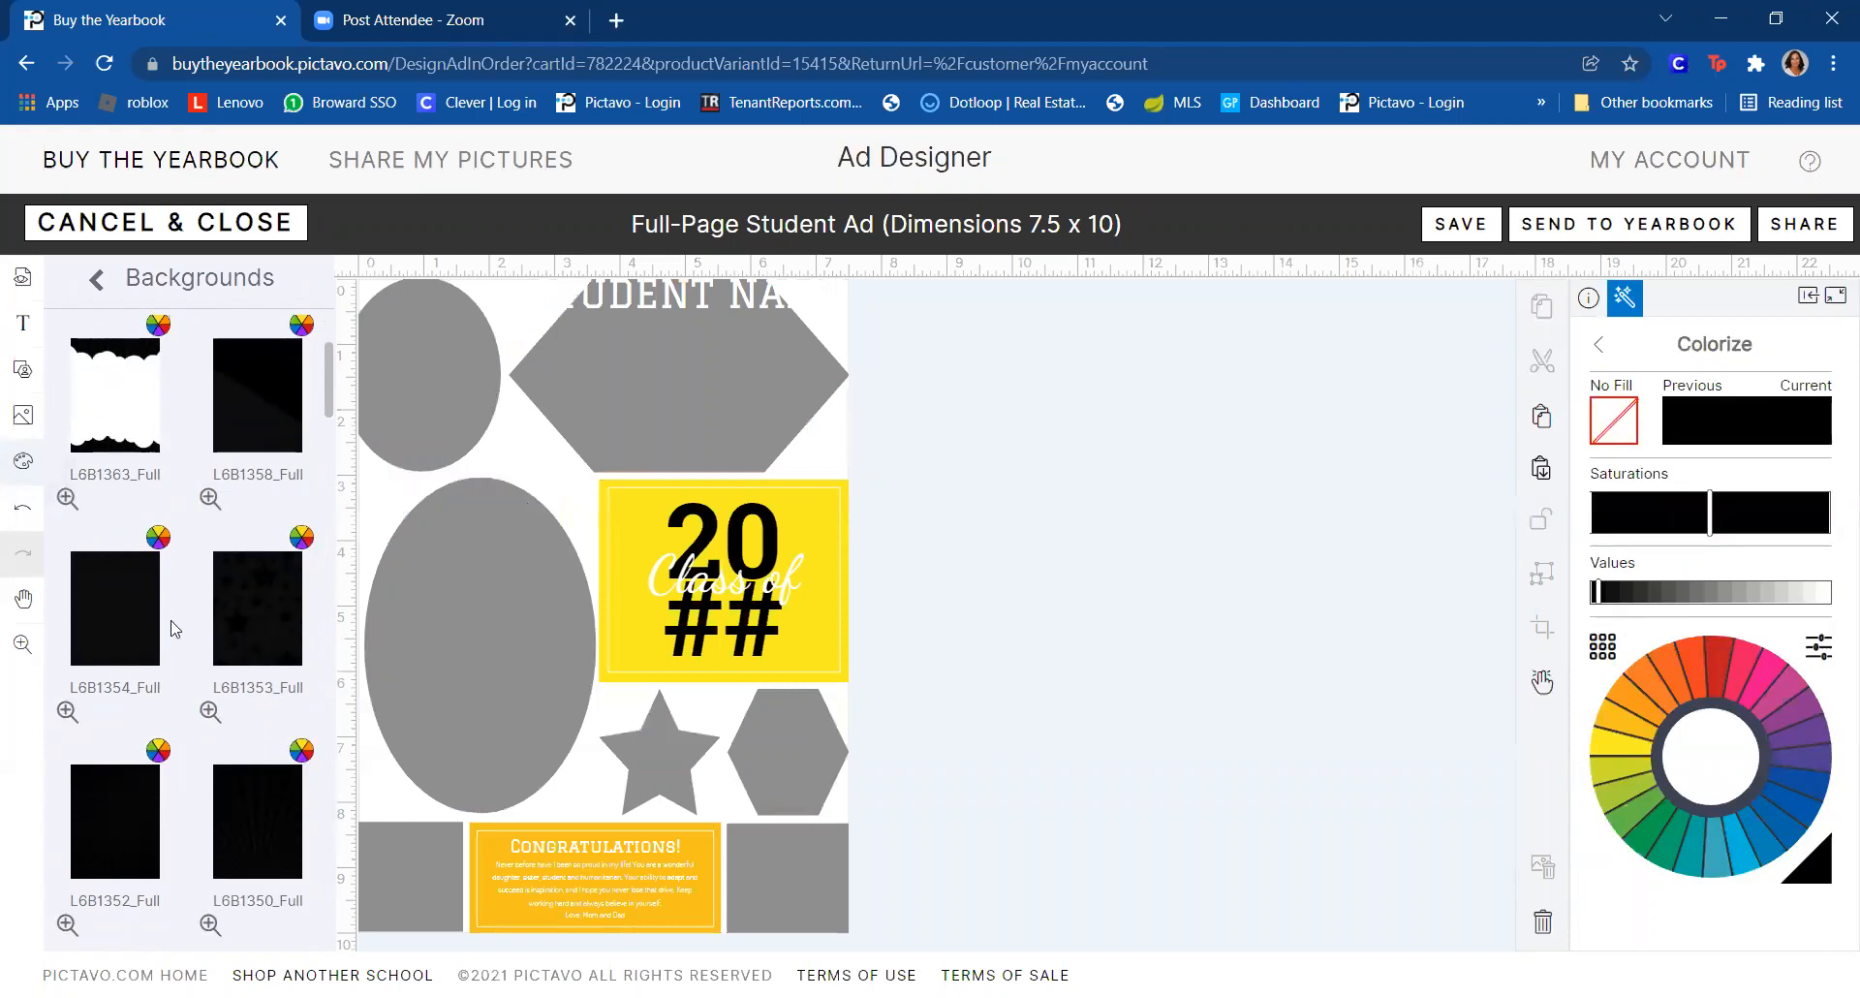
left_click_drag(122, 609, 145, 654)
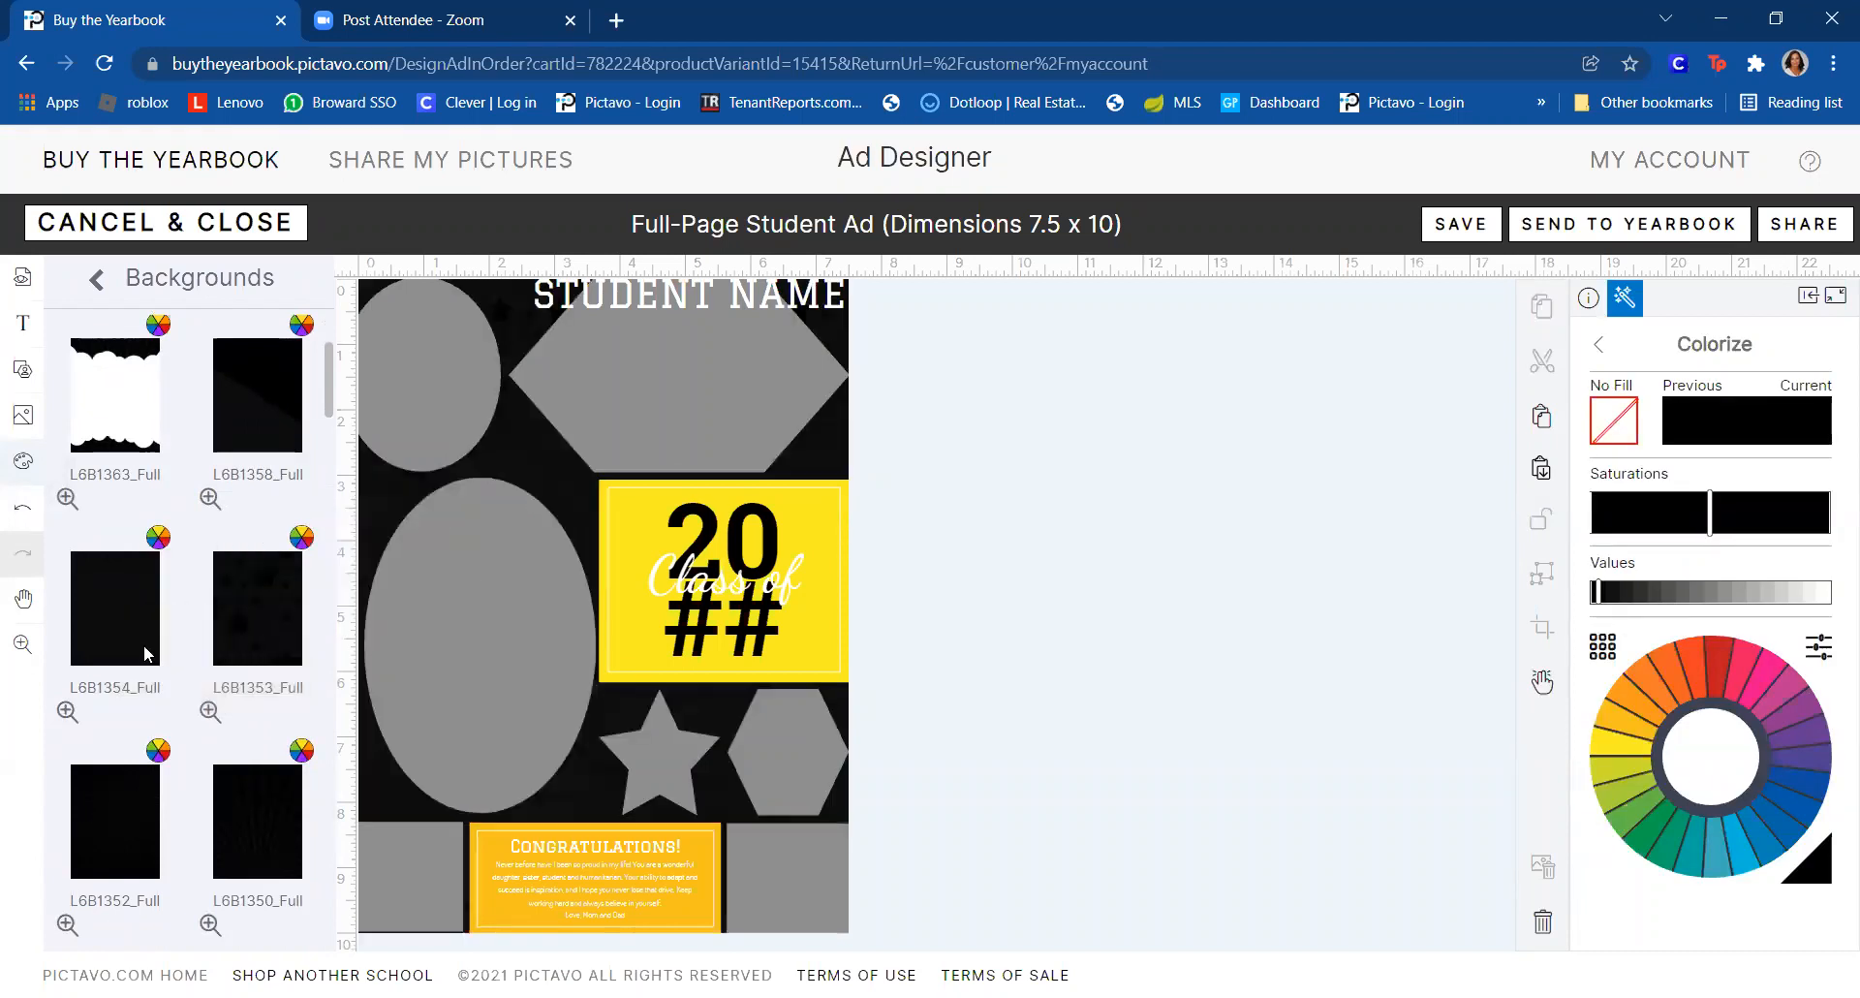
left_click(1693, 675)
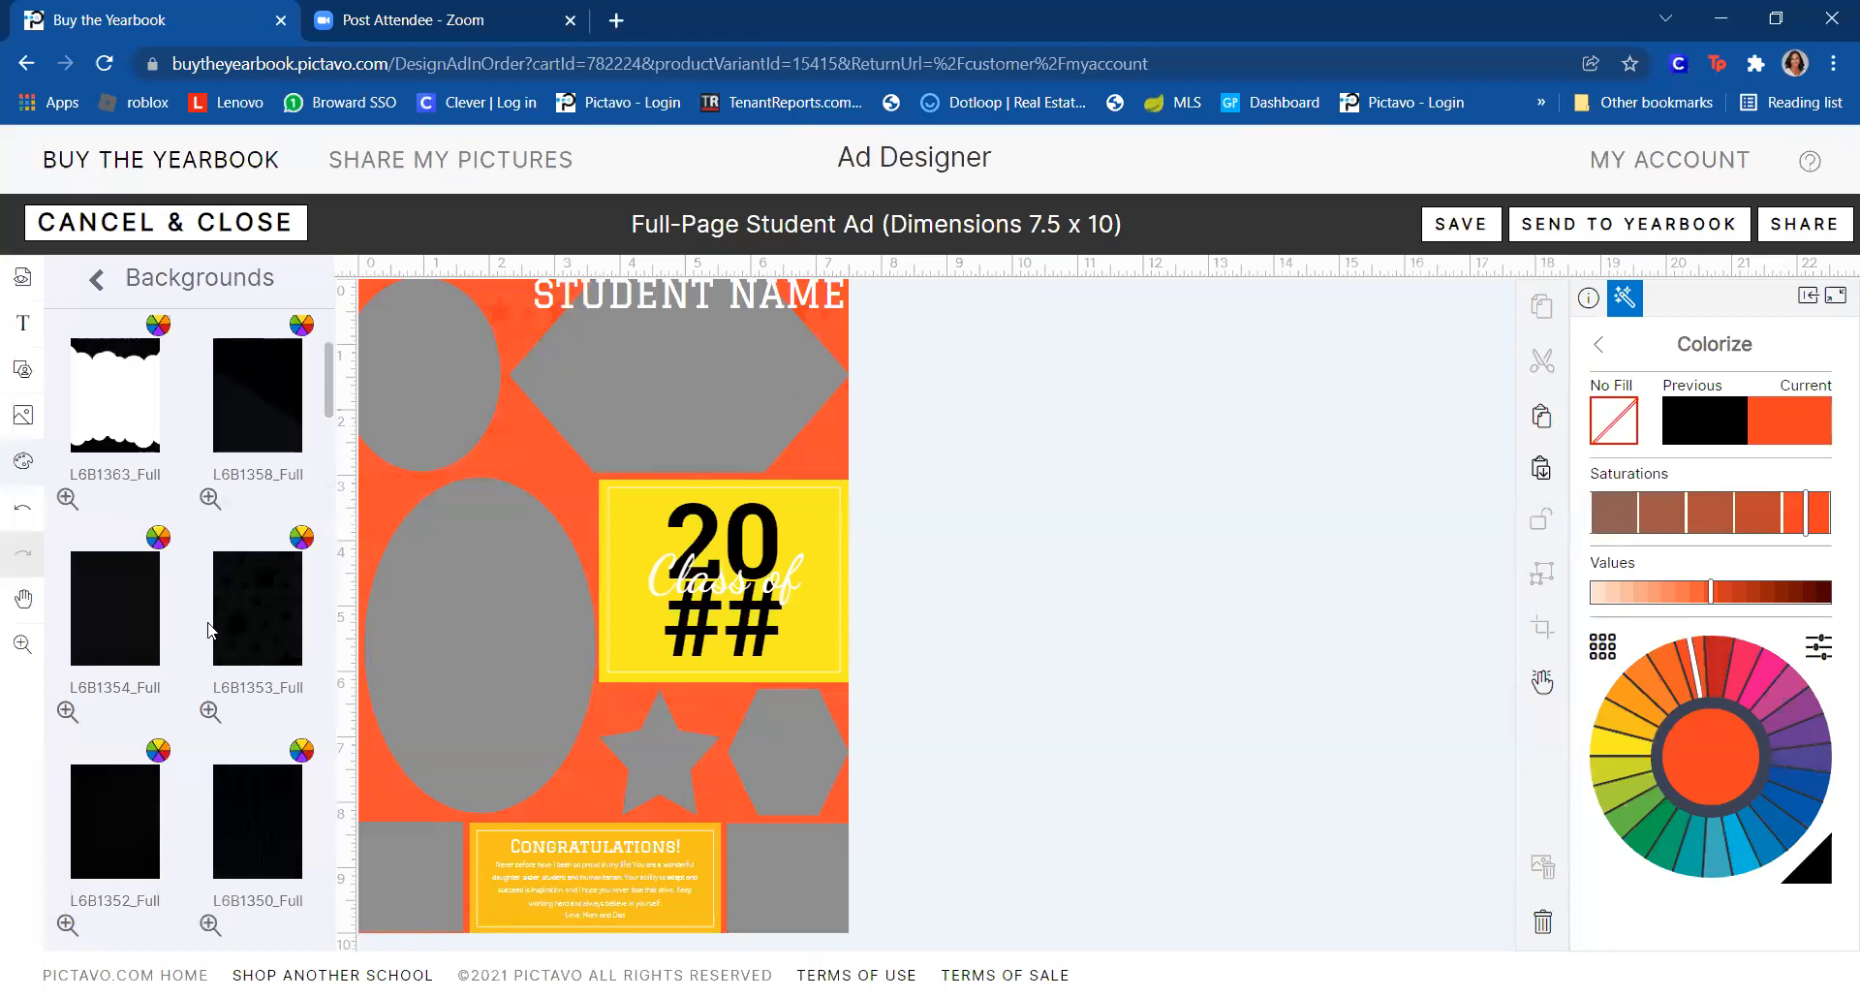
- Try the L6B1353_Full background in purple and the L6B1350_Full background in blue
left_click_drag(242, 606, 552, 499)
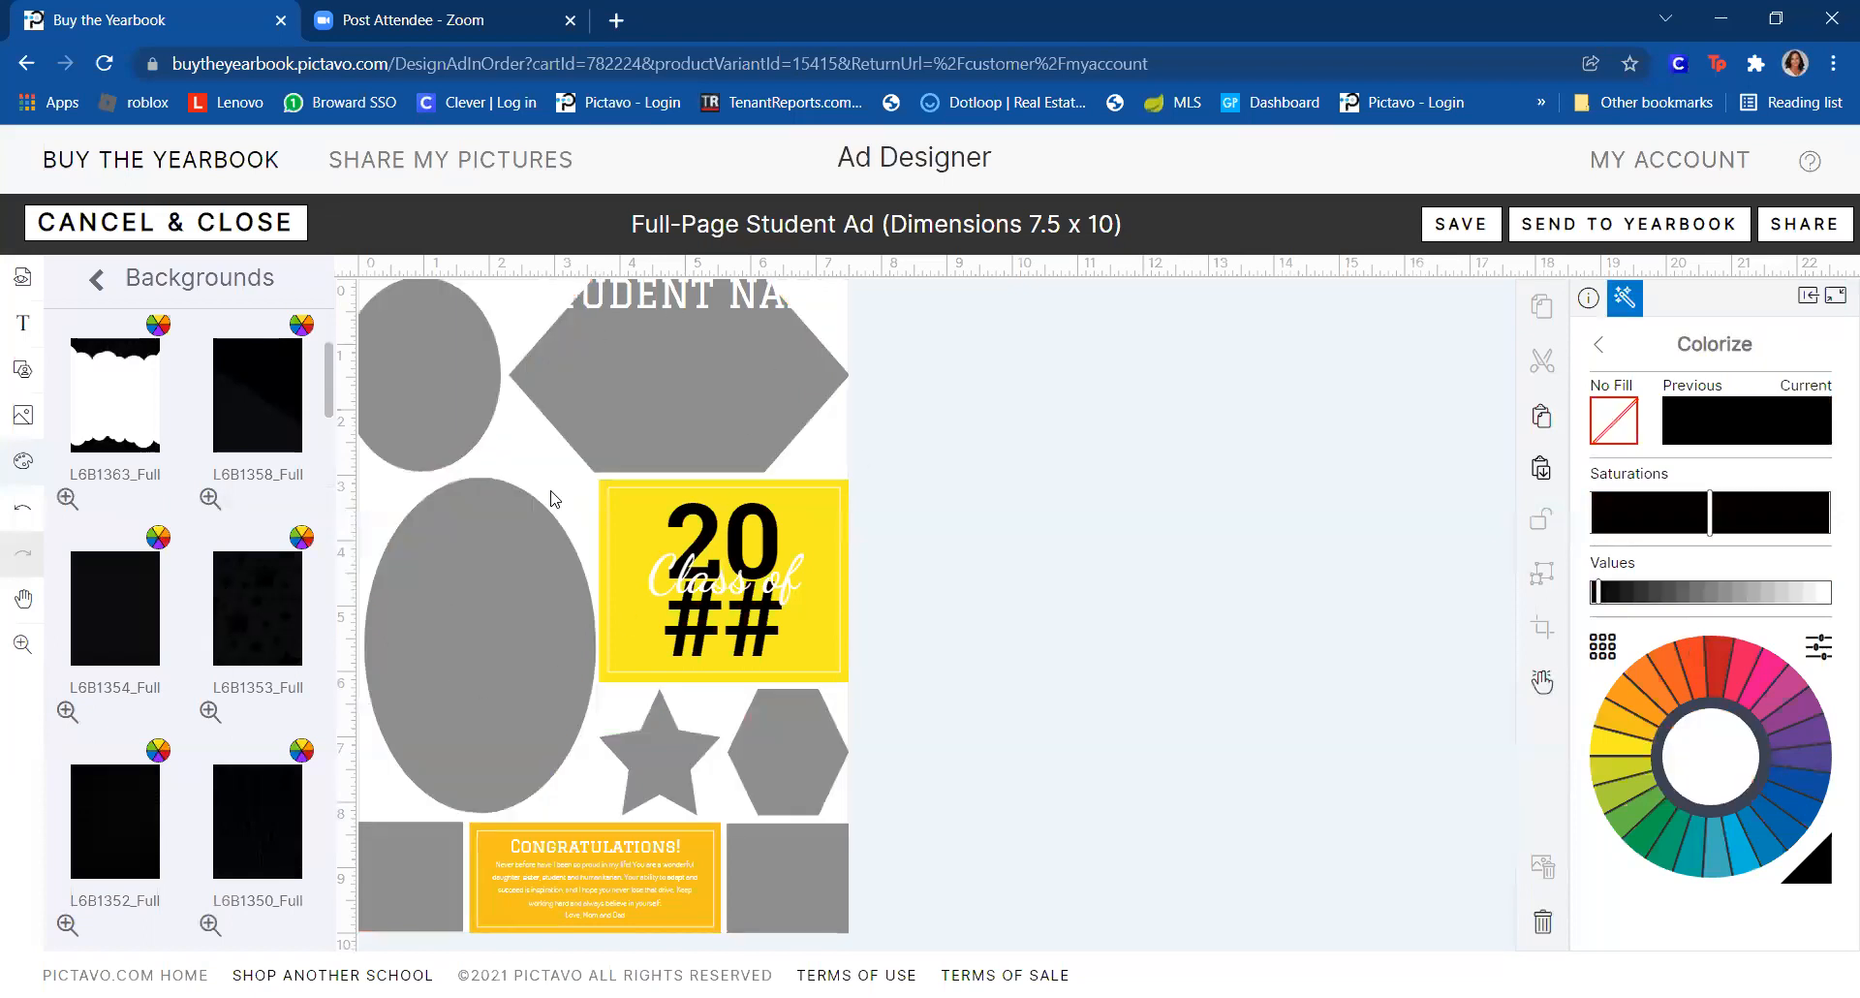
left_click(1815, 714)
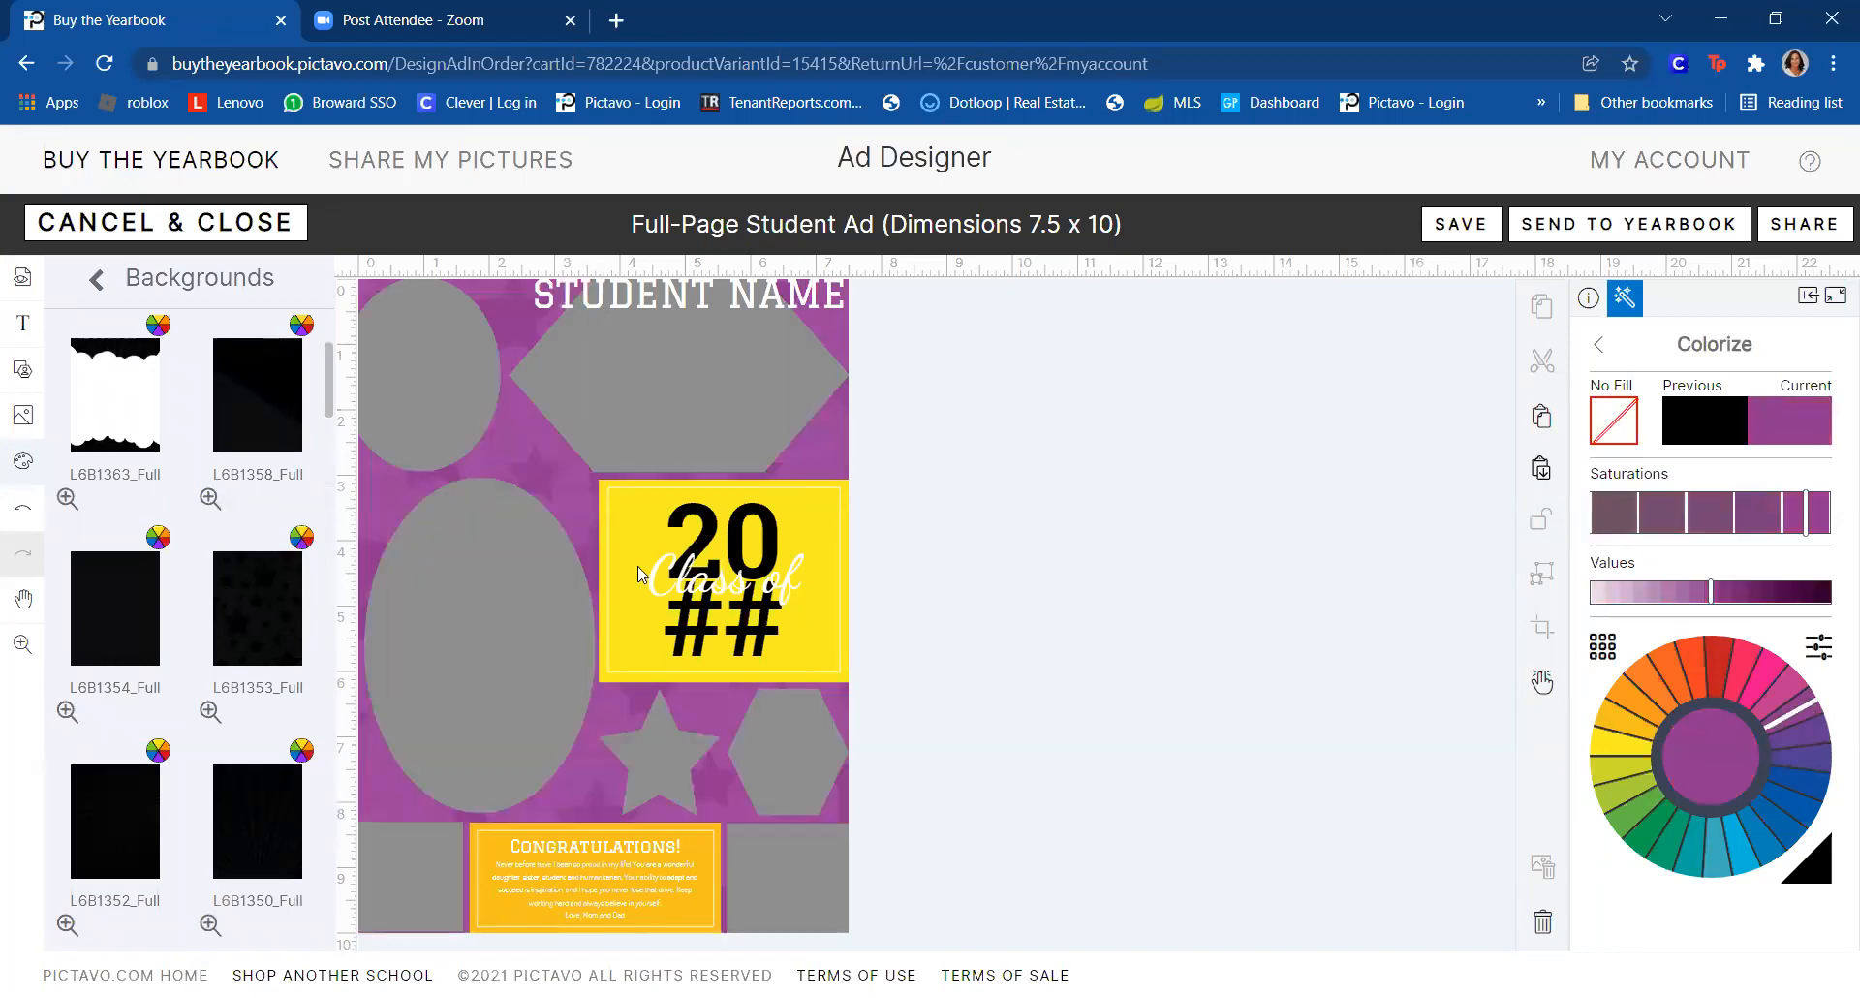
left_click_drag(258, 846, 576, 466)
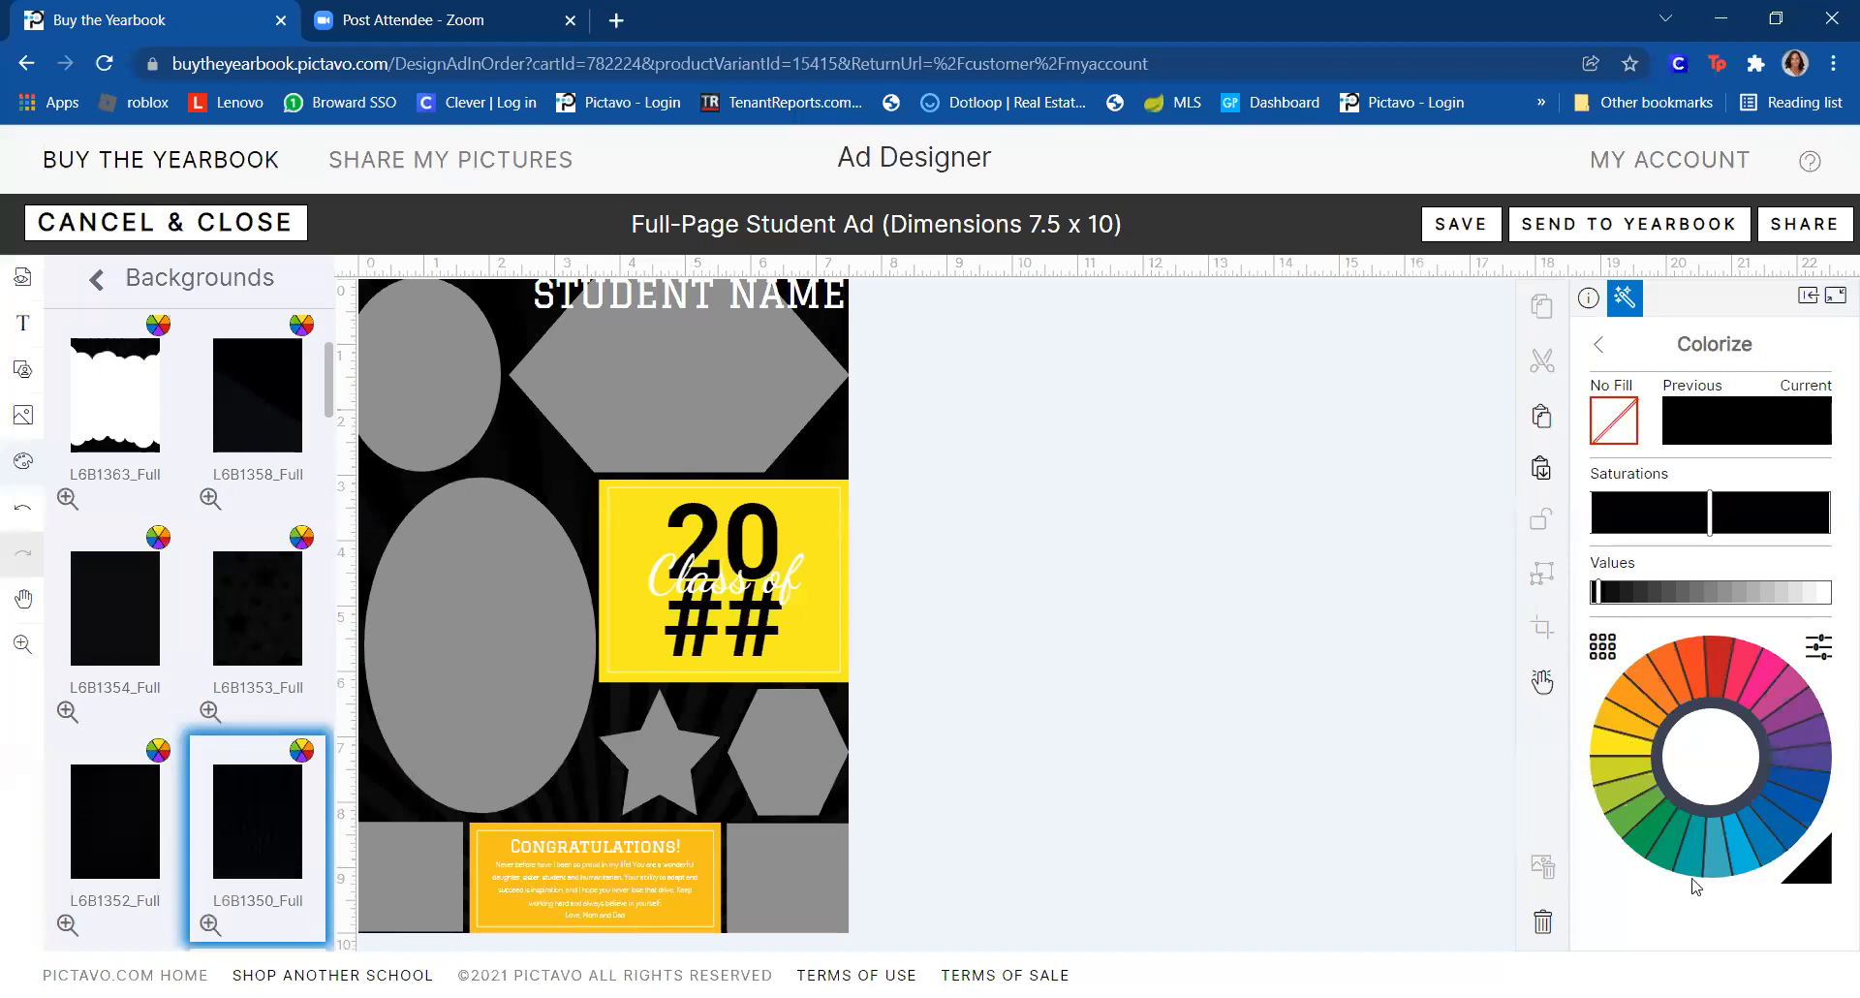
left_click(1790, 843)
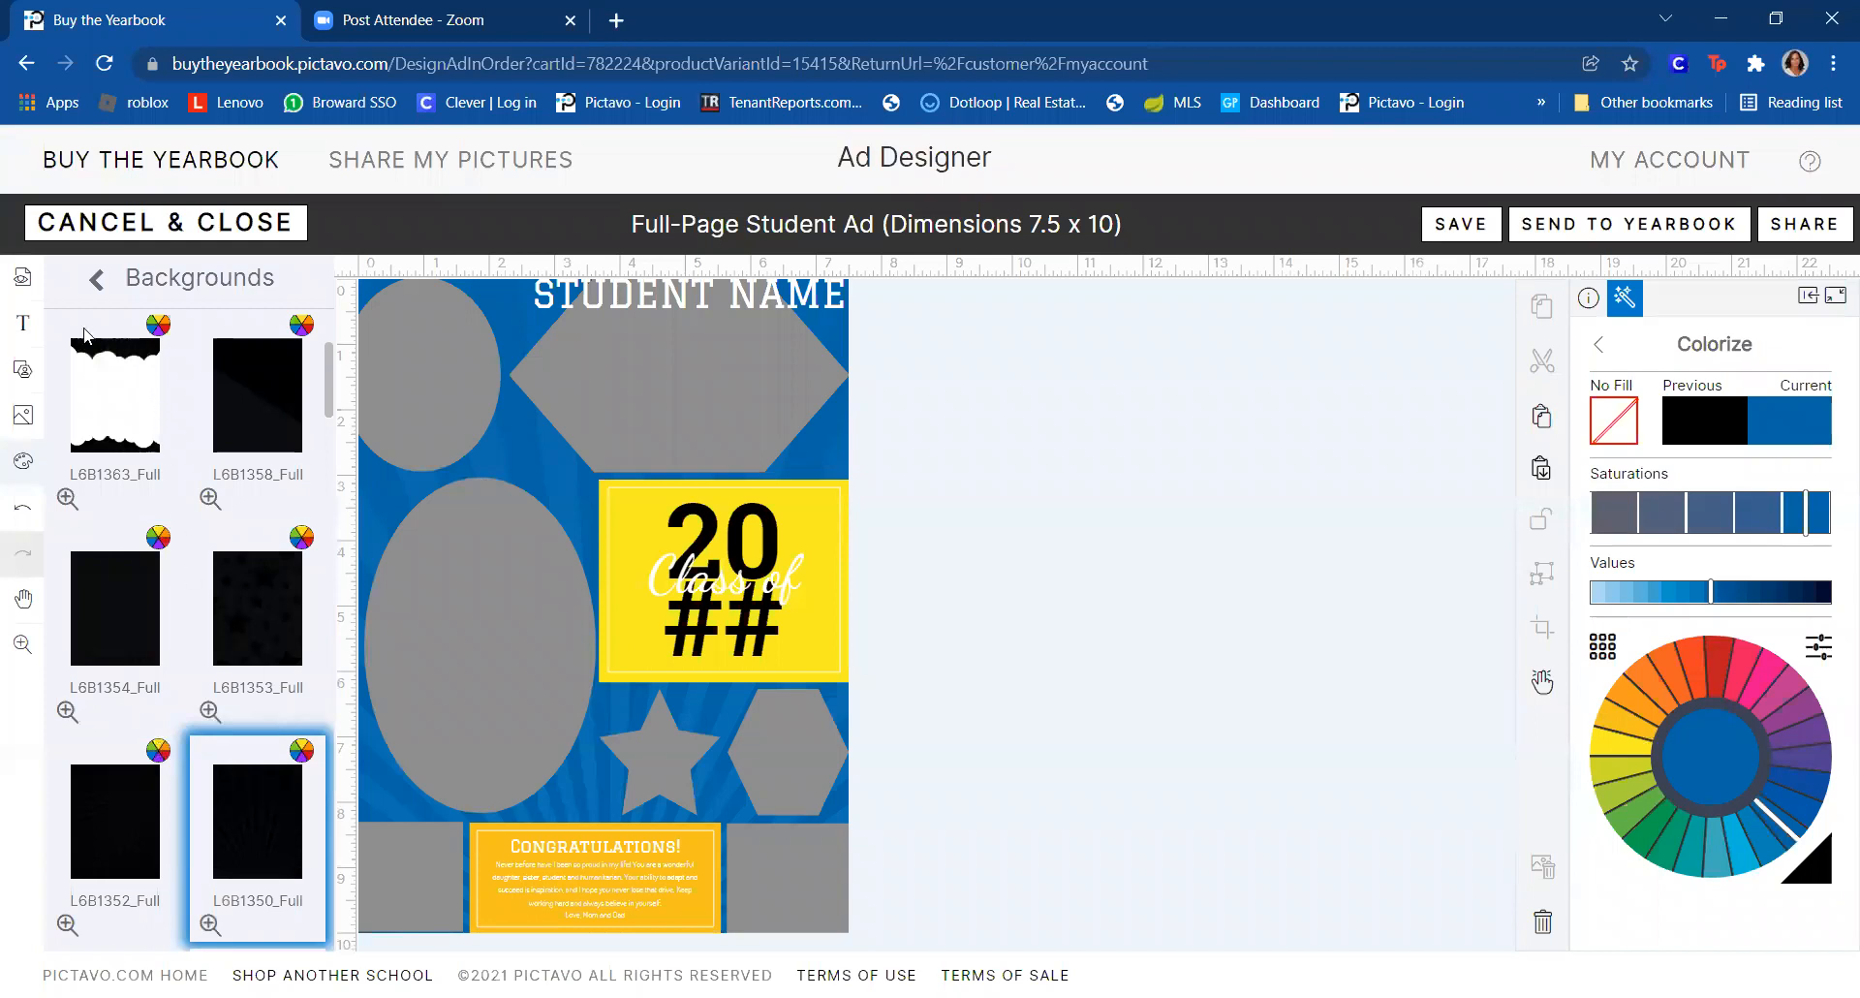
- Browse further through the background collection and apply the notebook-paper background J7B2785_Full to the ad
scroll(108, 599, "down", 2)
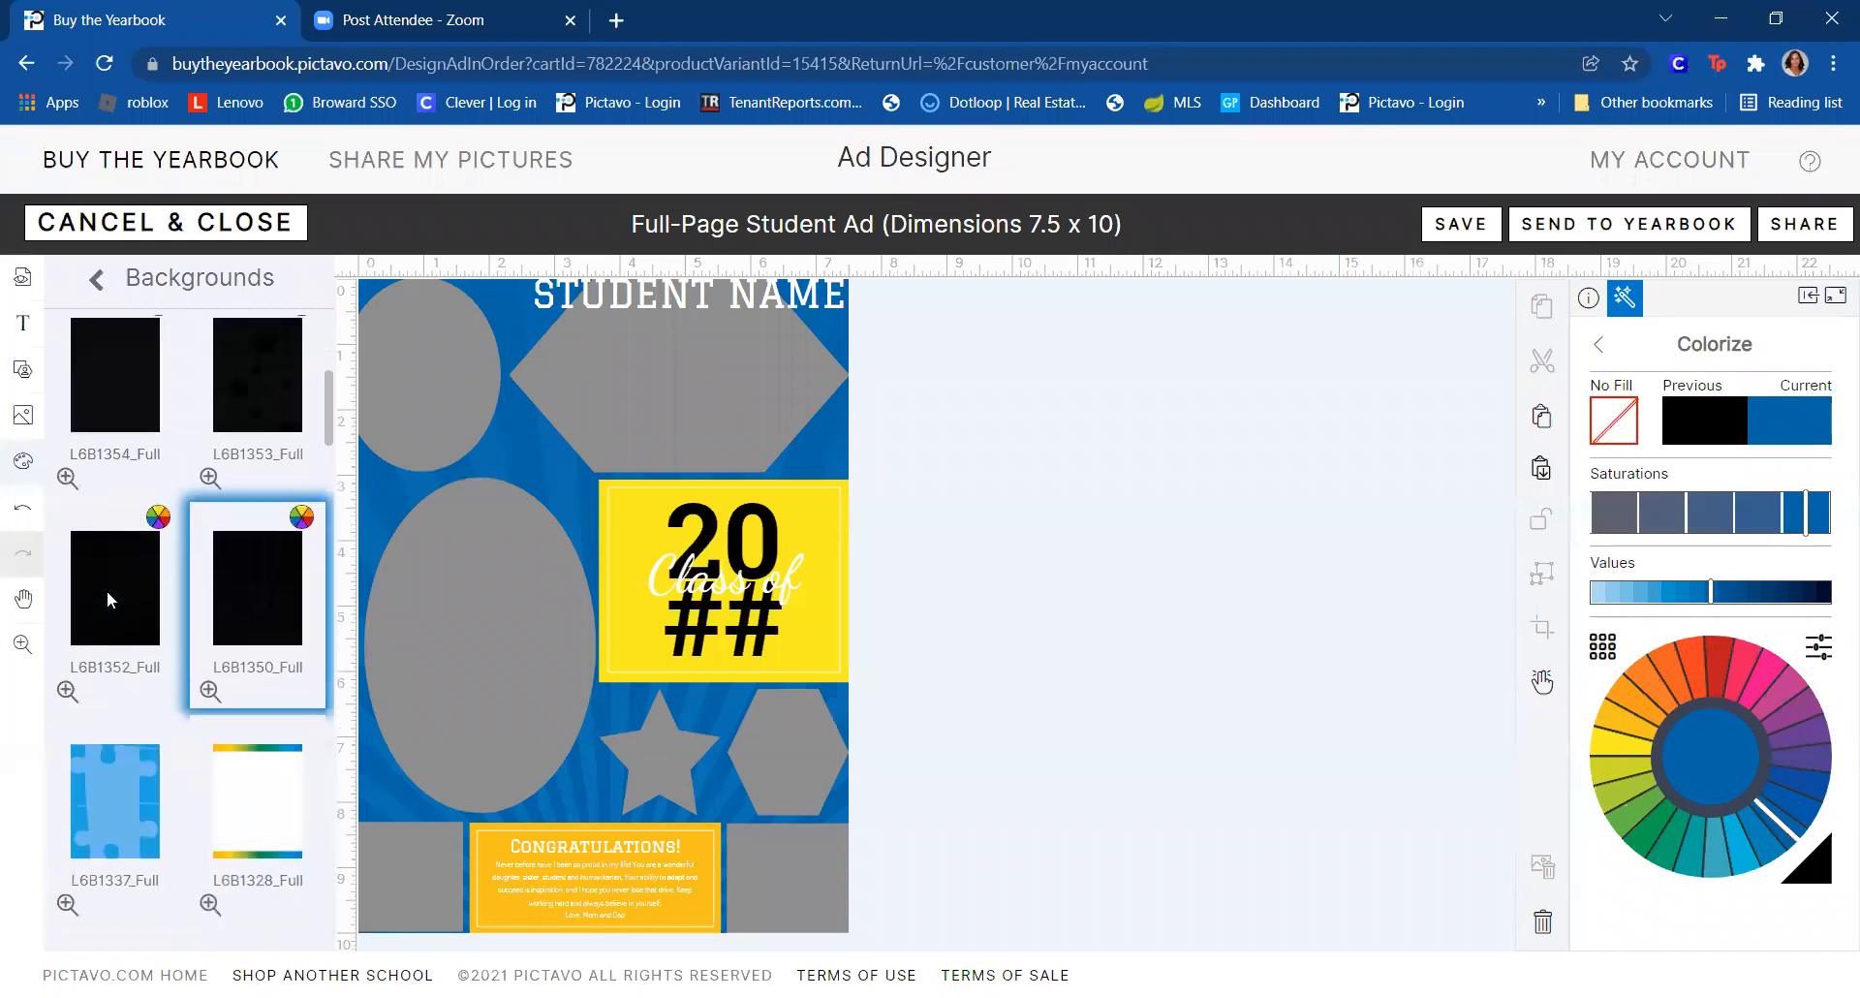
scroll(107, 590, "down", 2)
scroll(107, 599, "down", 3)
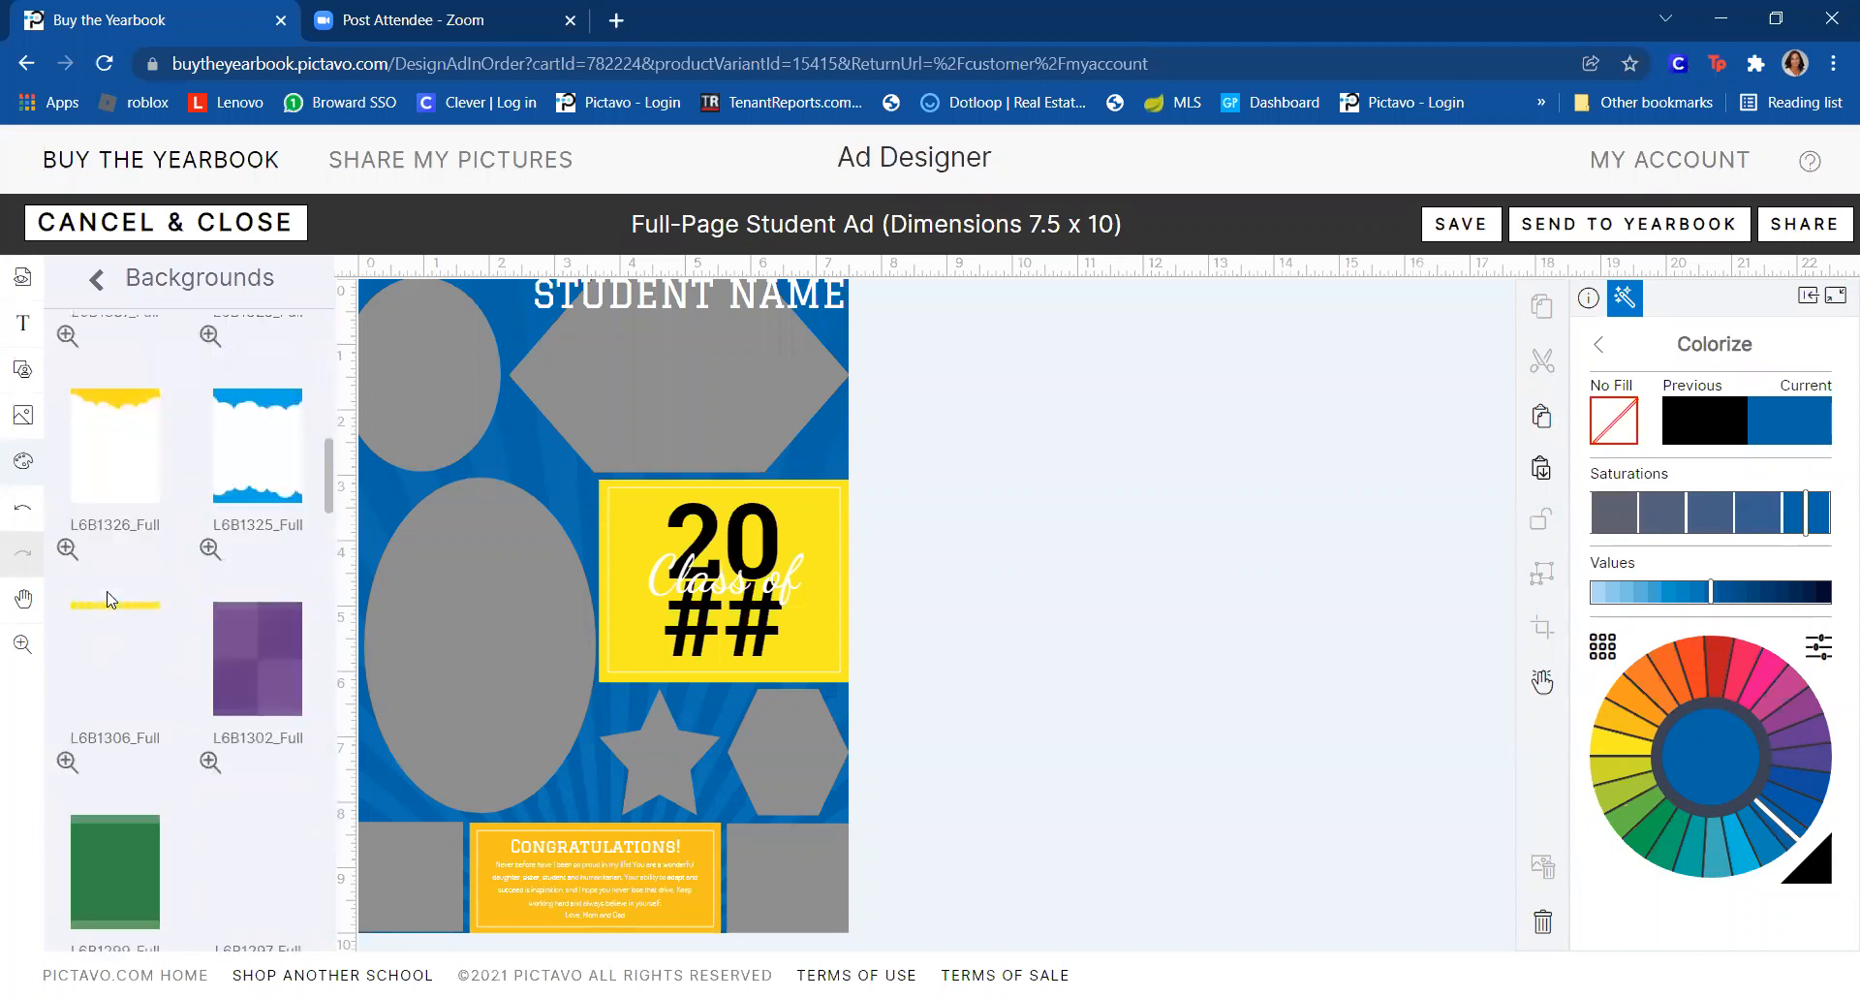
scroll(108, 599, "down", 4)
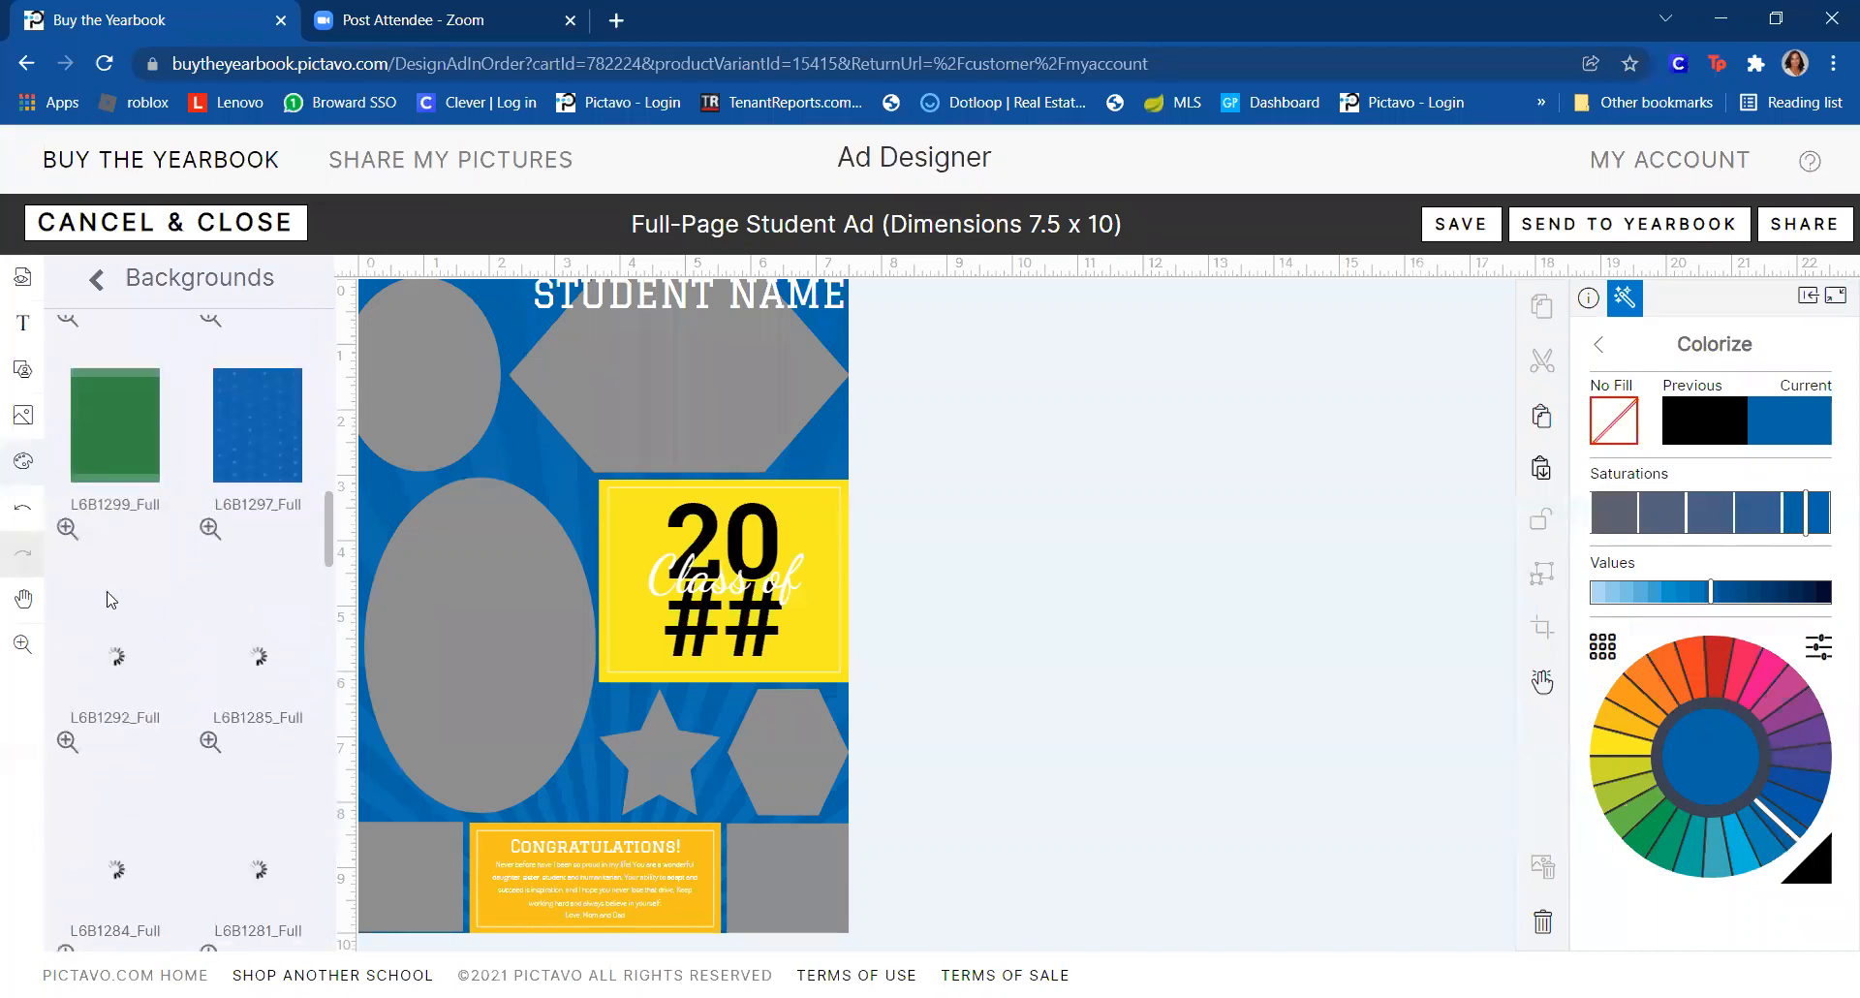
scroll(109, 599, "down", 2)
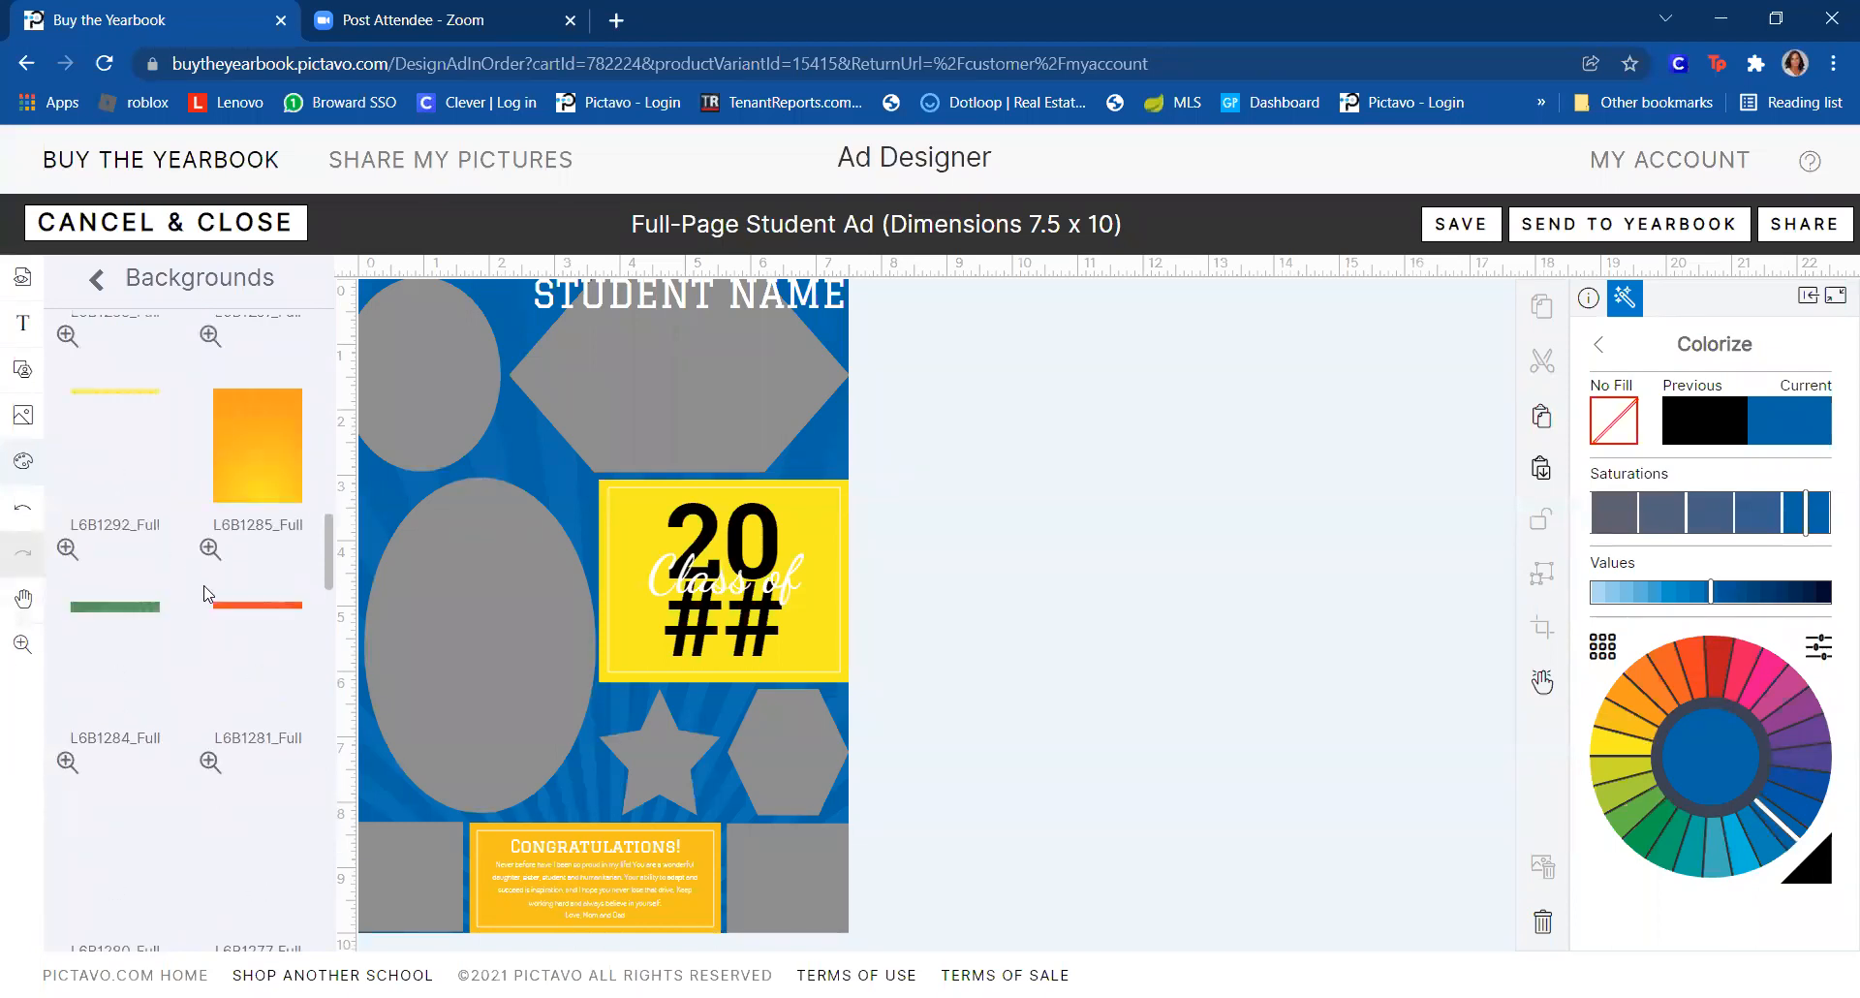
scroll(206, 593, "down", 3)
scroll(206, 593, "down", 5)
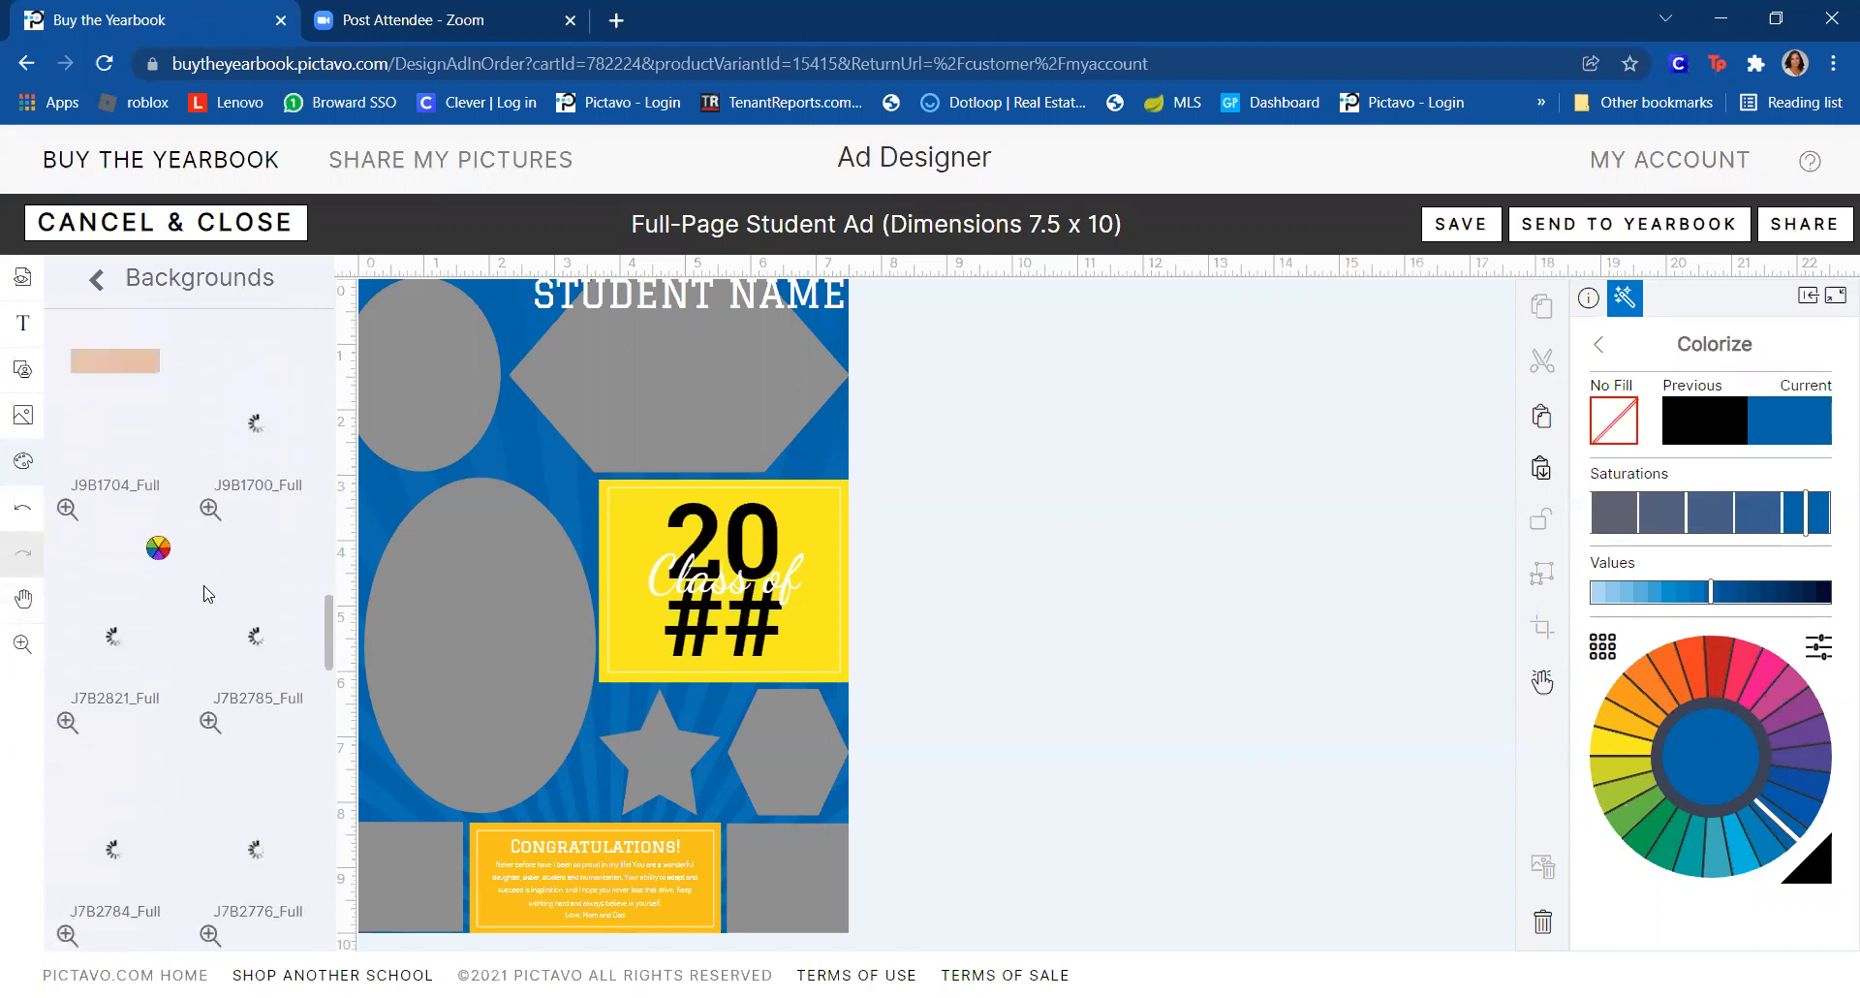
scroll(207, 593, "down", 4)
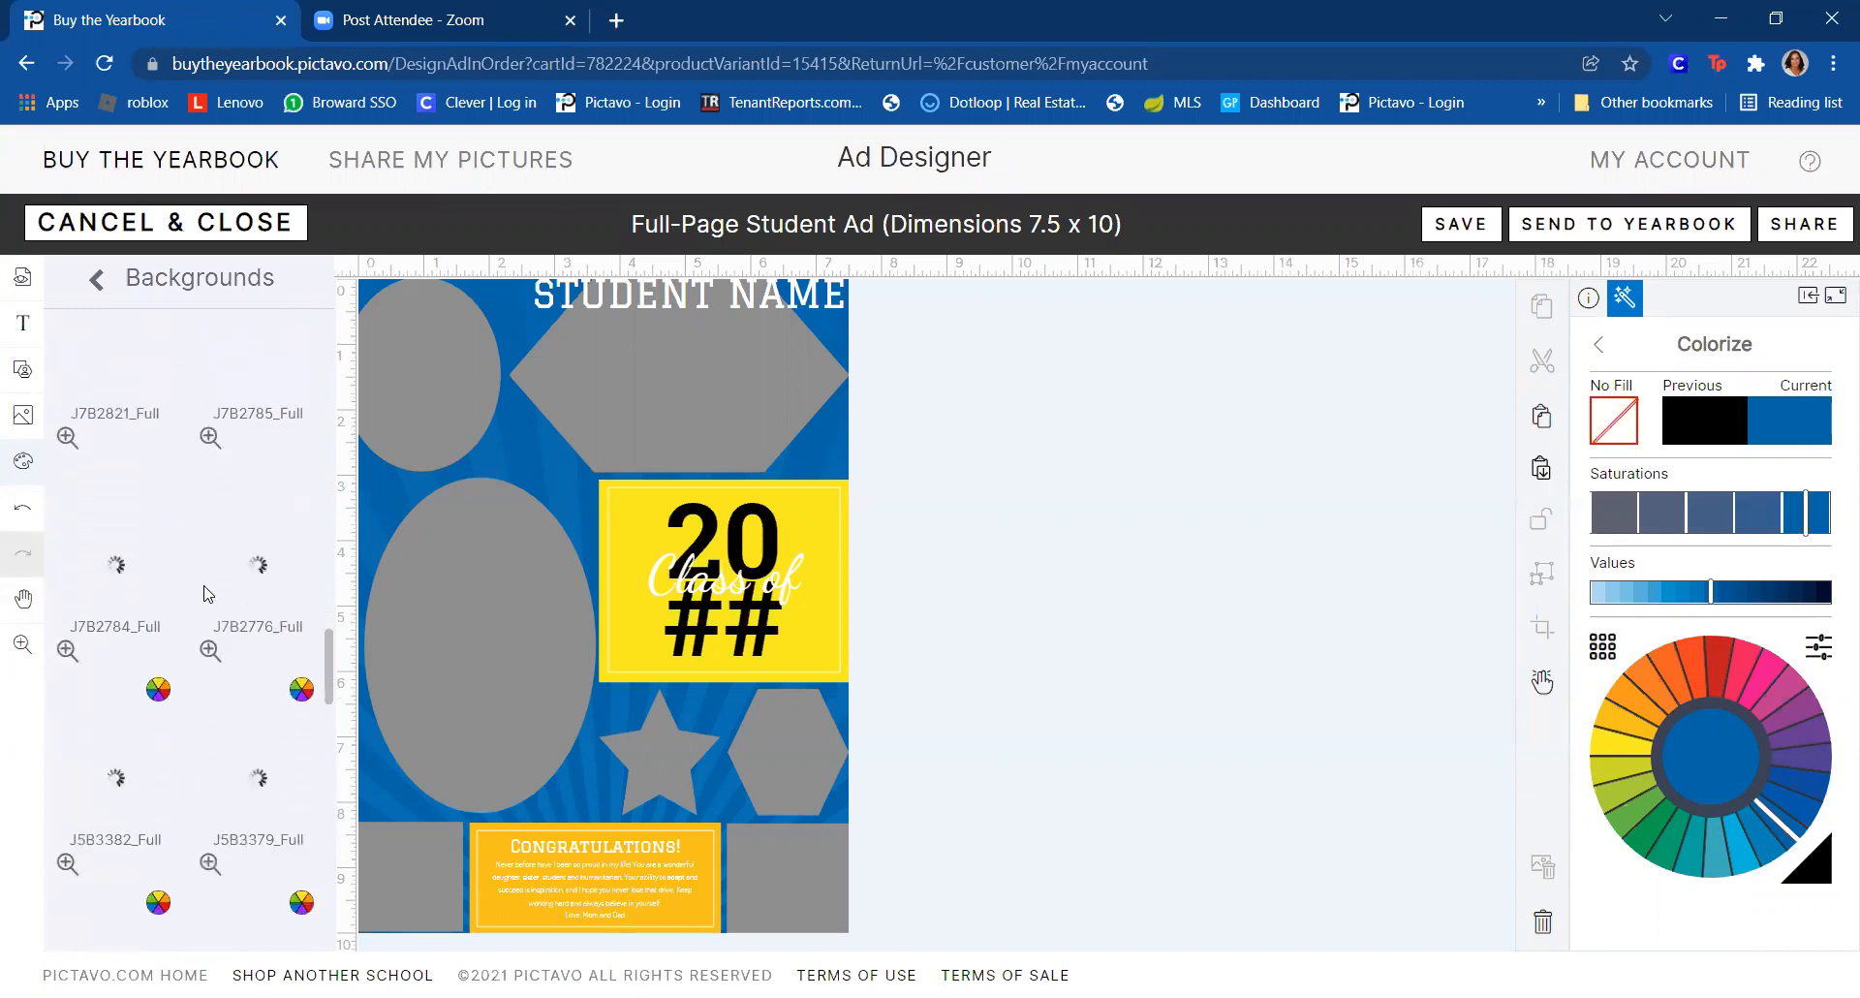
scroll(207, 593, "up", 2)
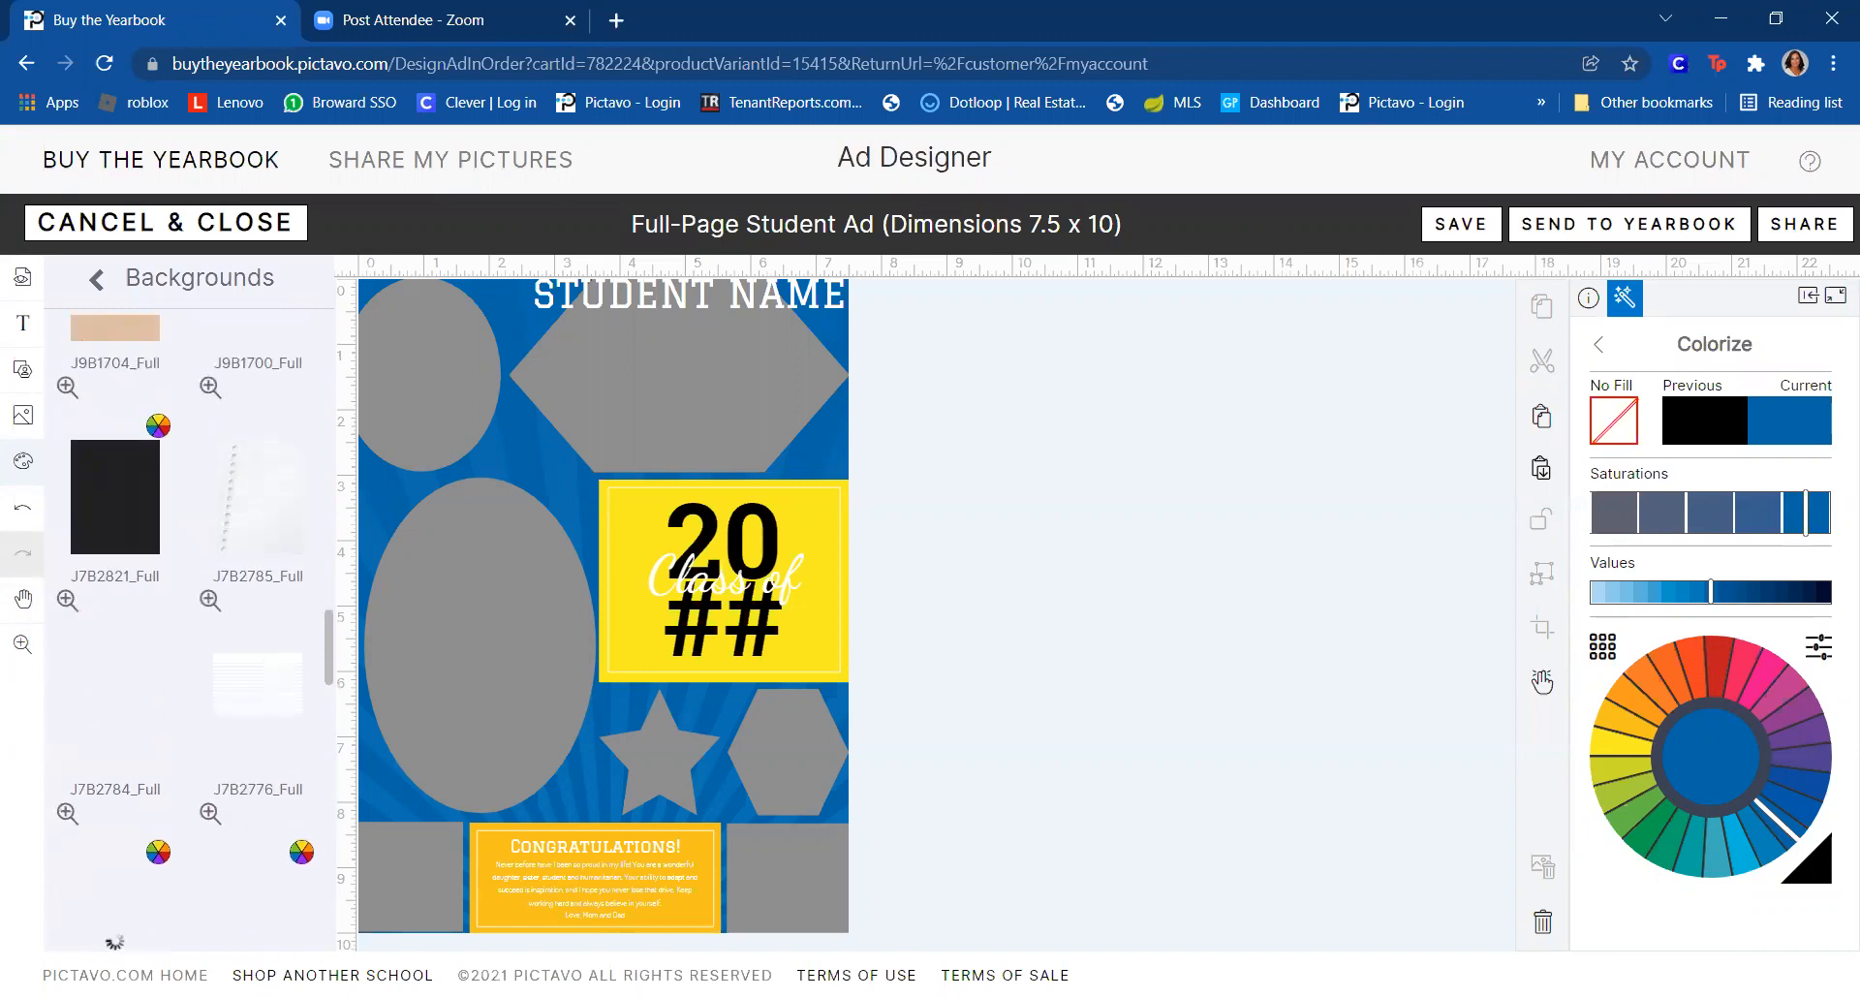
left_click_drag(271, 498, 584, 472)
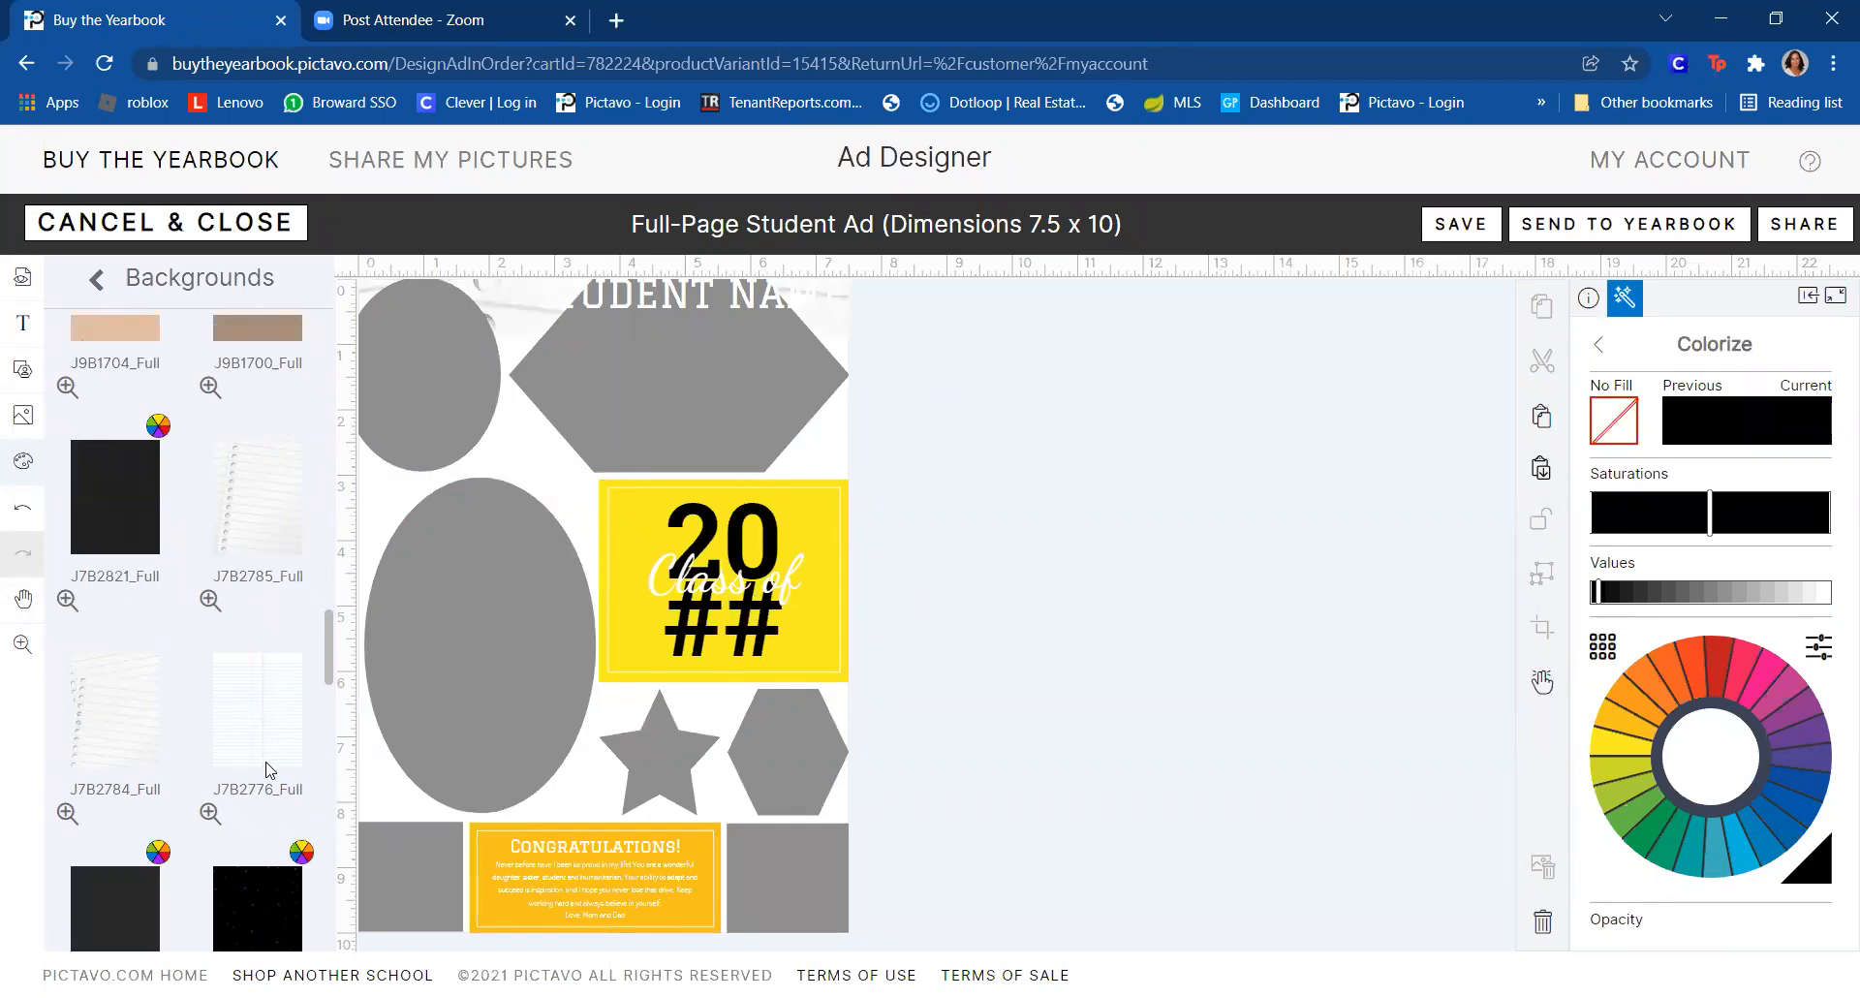
- Replace the background with the star-patterned J3B2563_Full and colorize it orange
scroll(268, 769, "down", 6)
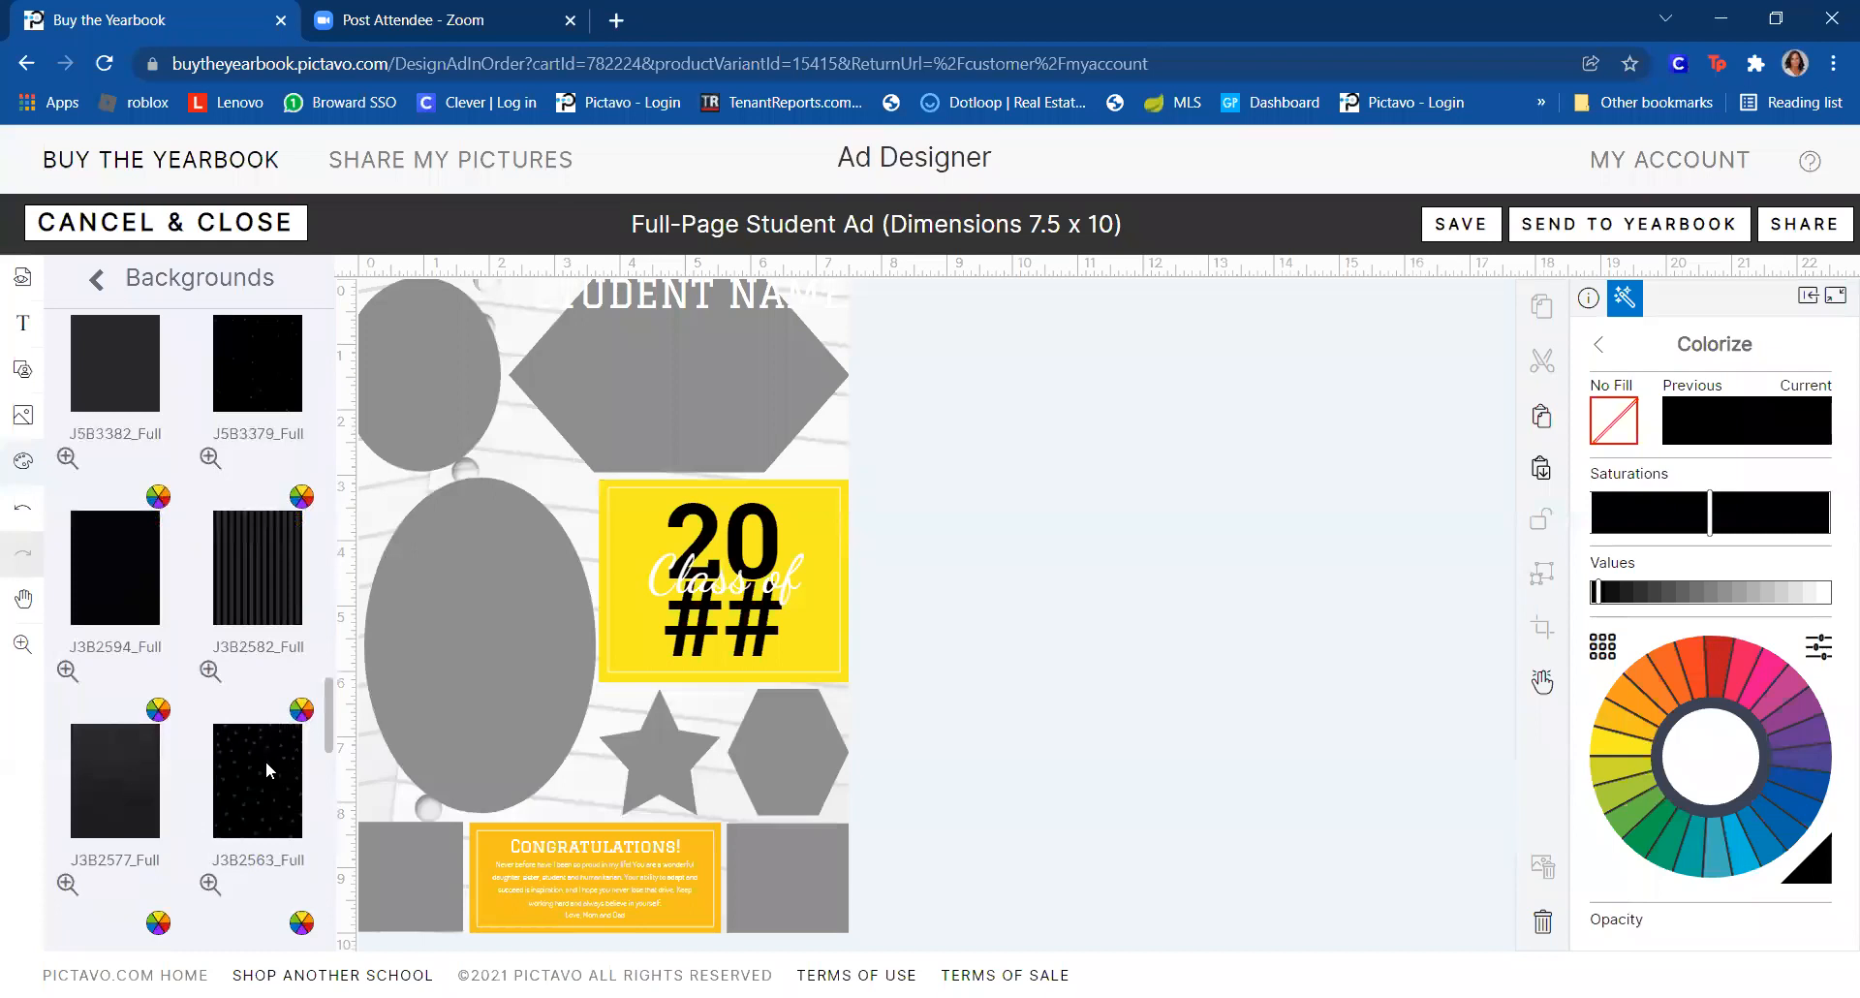
left_click_drag(261, 731, 585, 552)
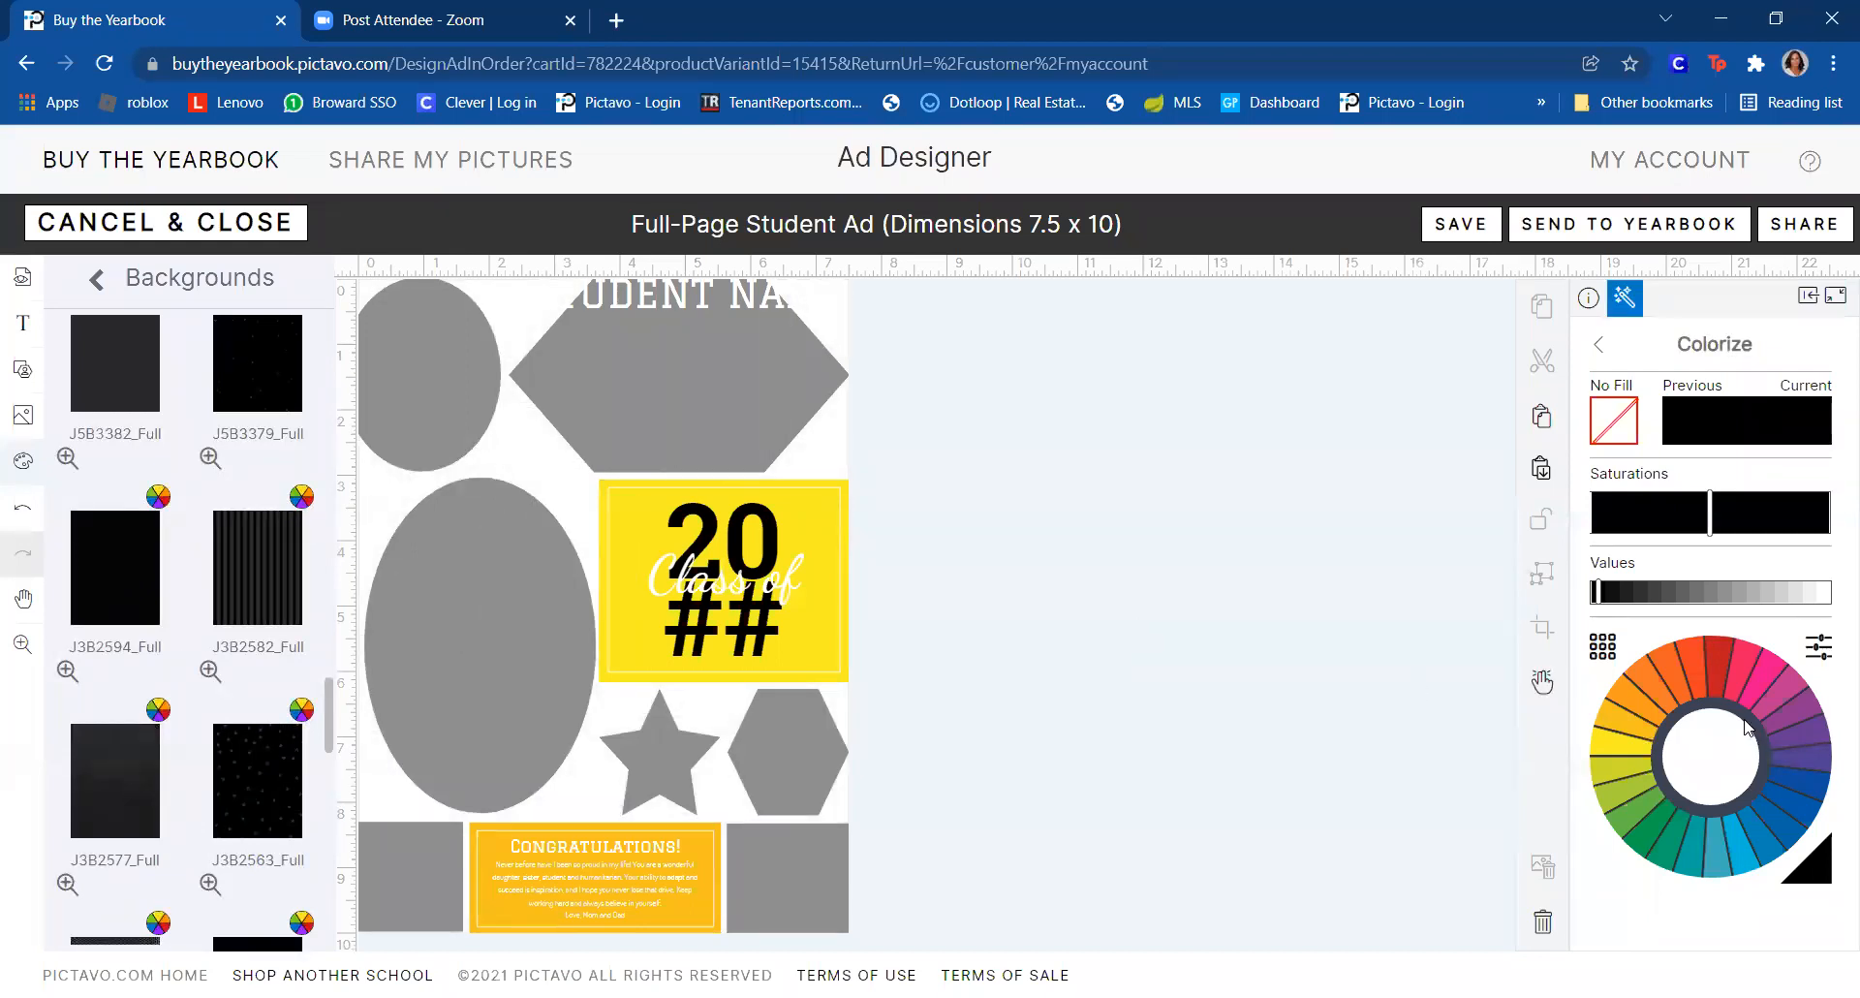
left_click(1680, 668)
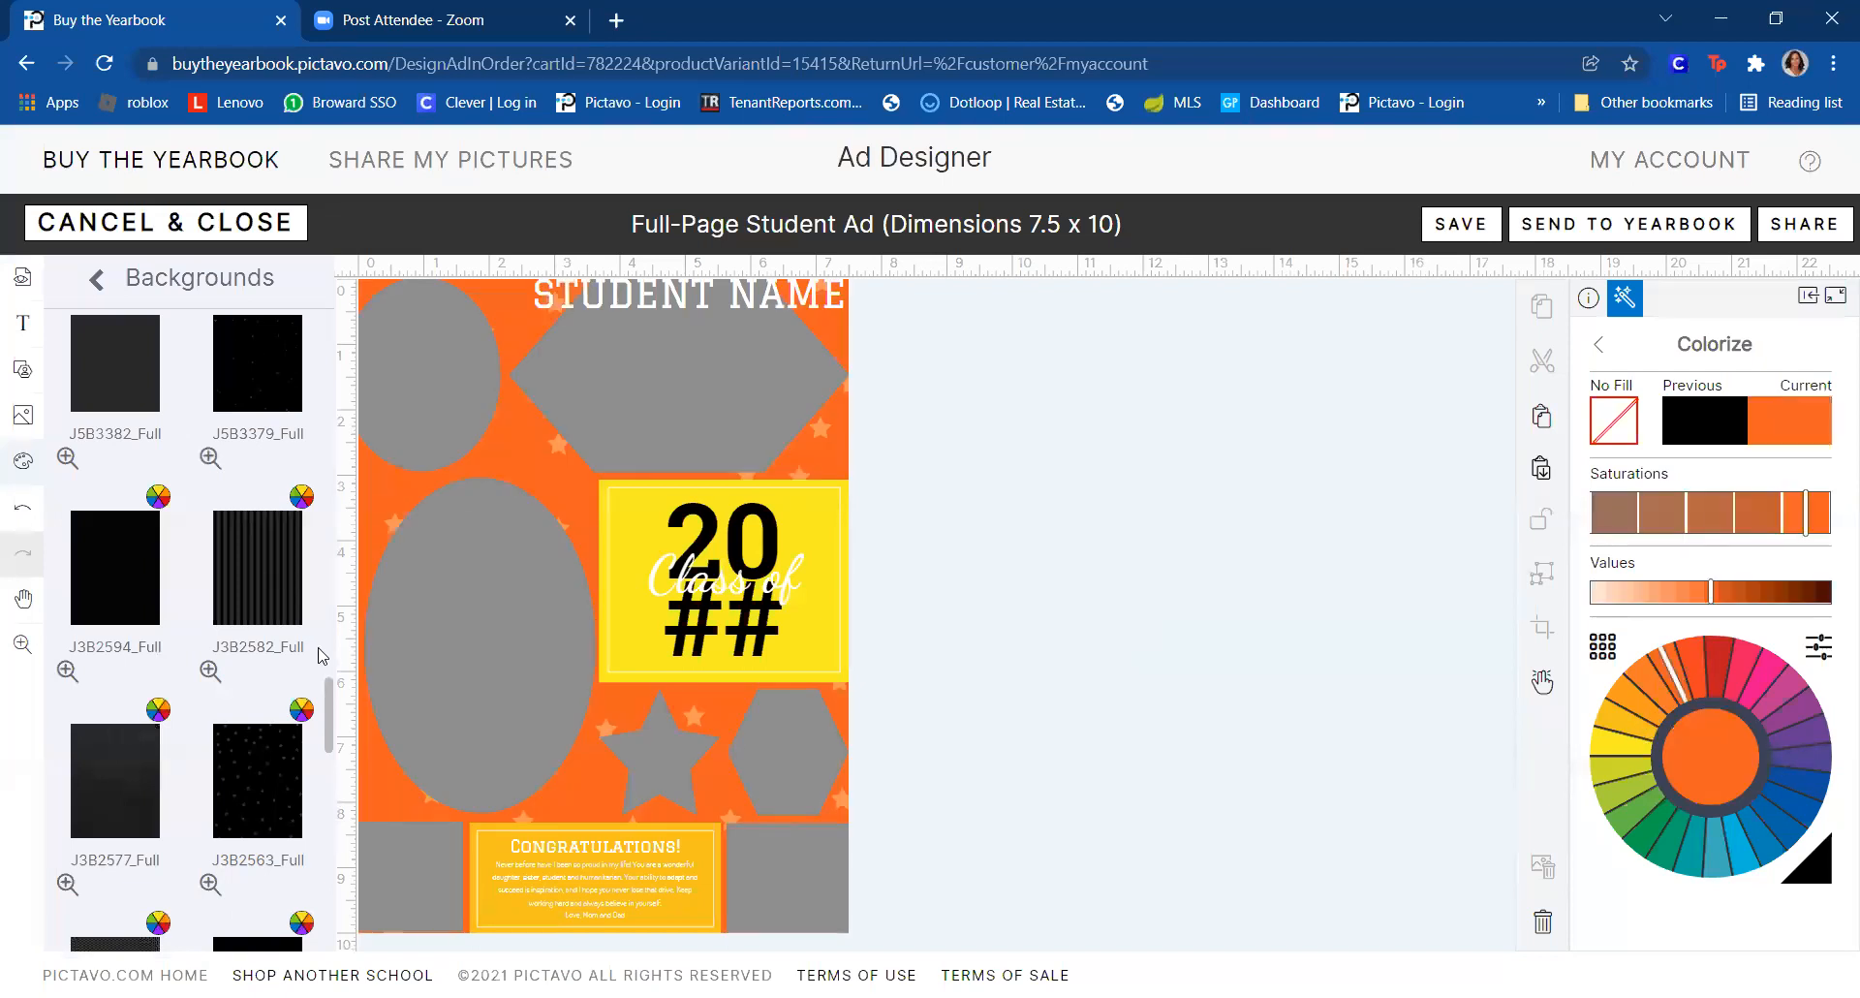
- Apply the textured J3B2577_Full background, lighten its color to a medium gray, and return to the Art categories
left_click_drag(96, 781, 467, 527)
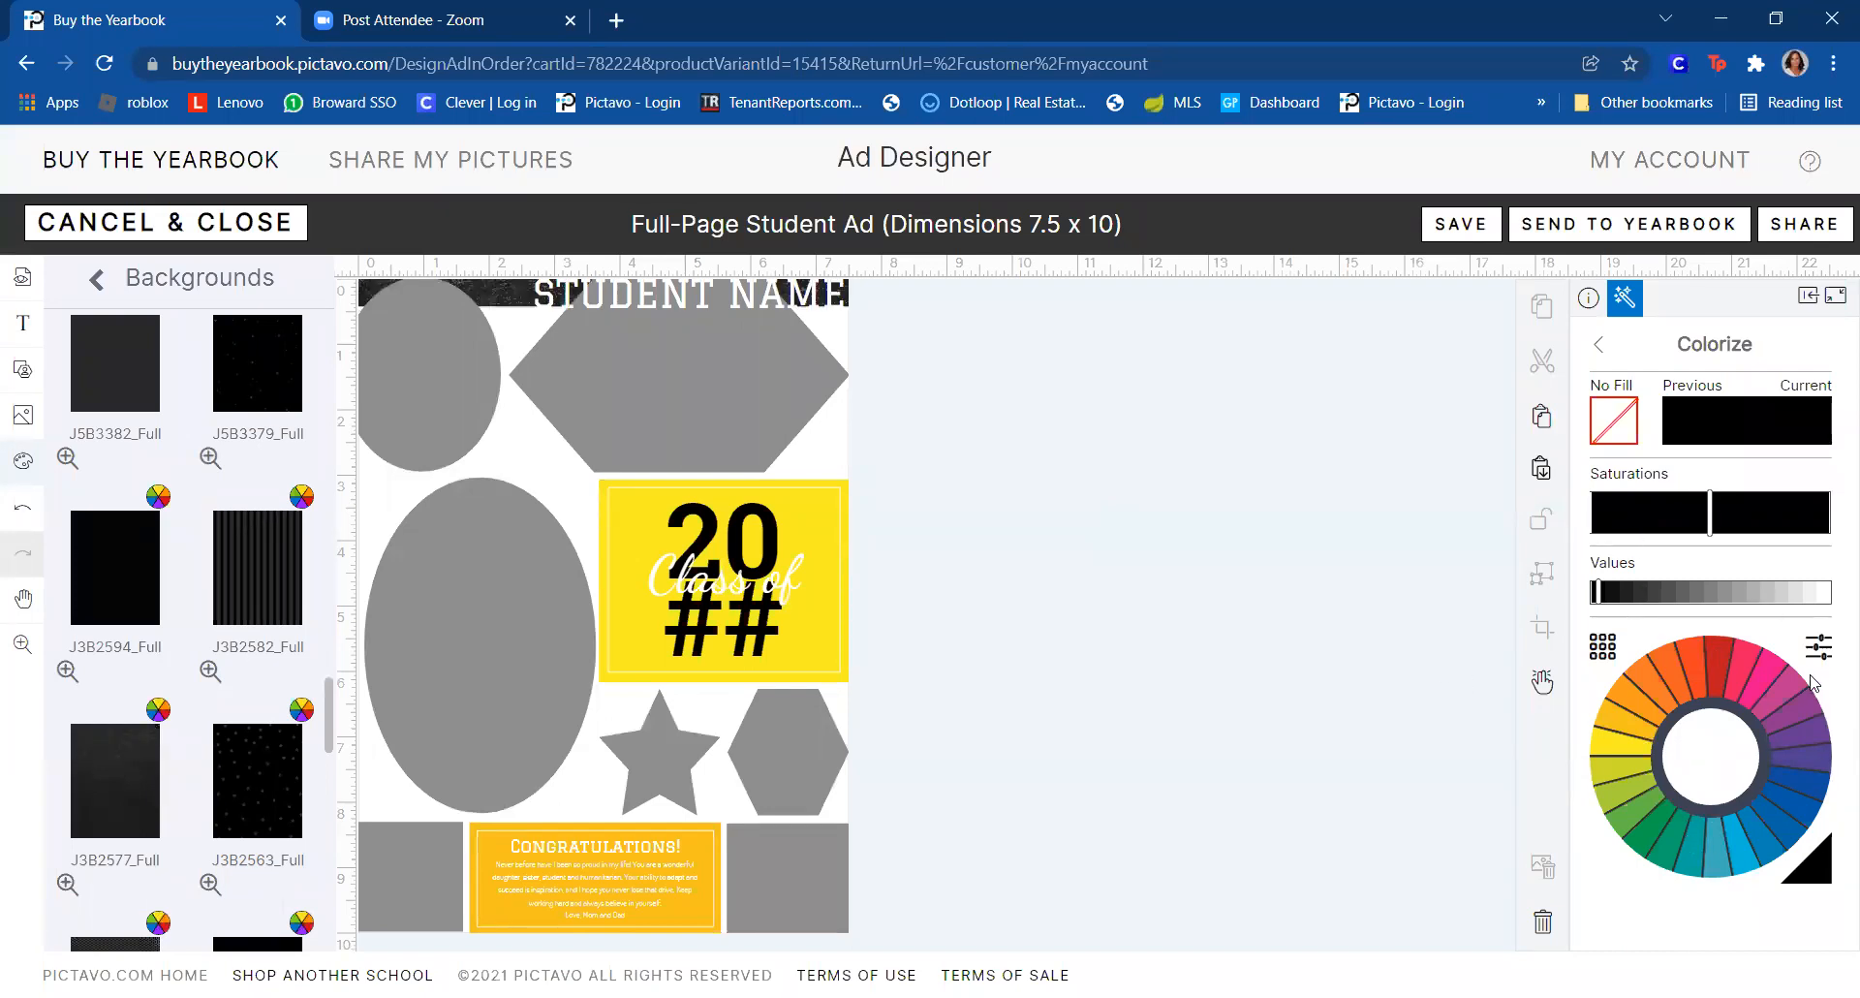
left_click(1821, 877)
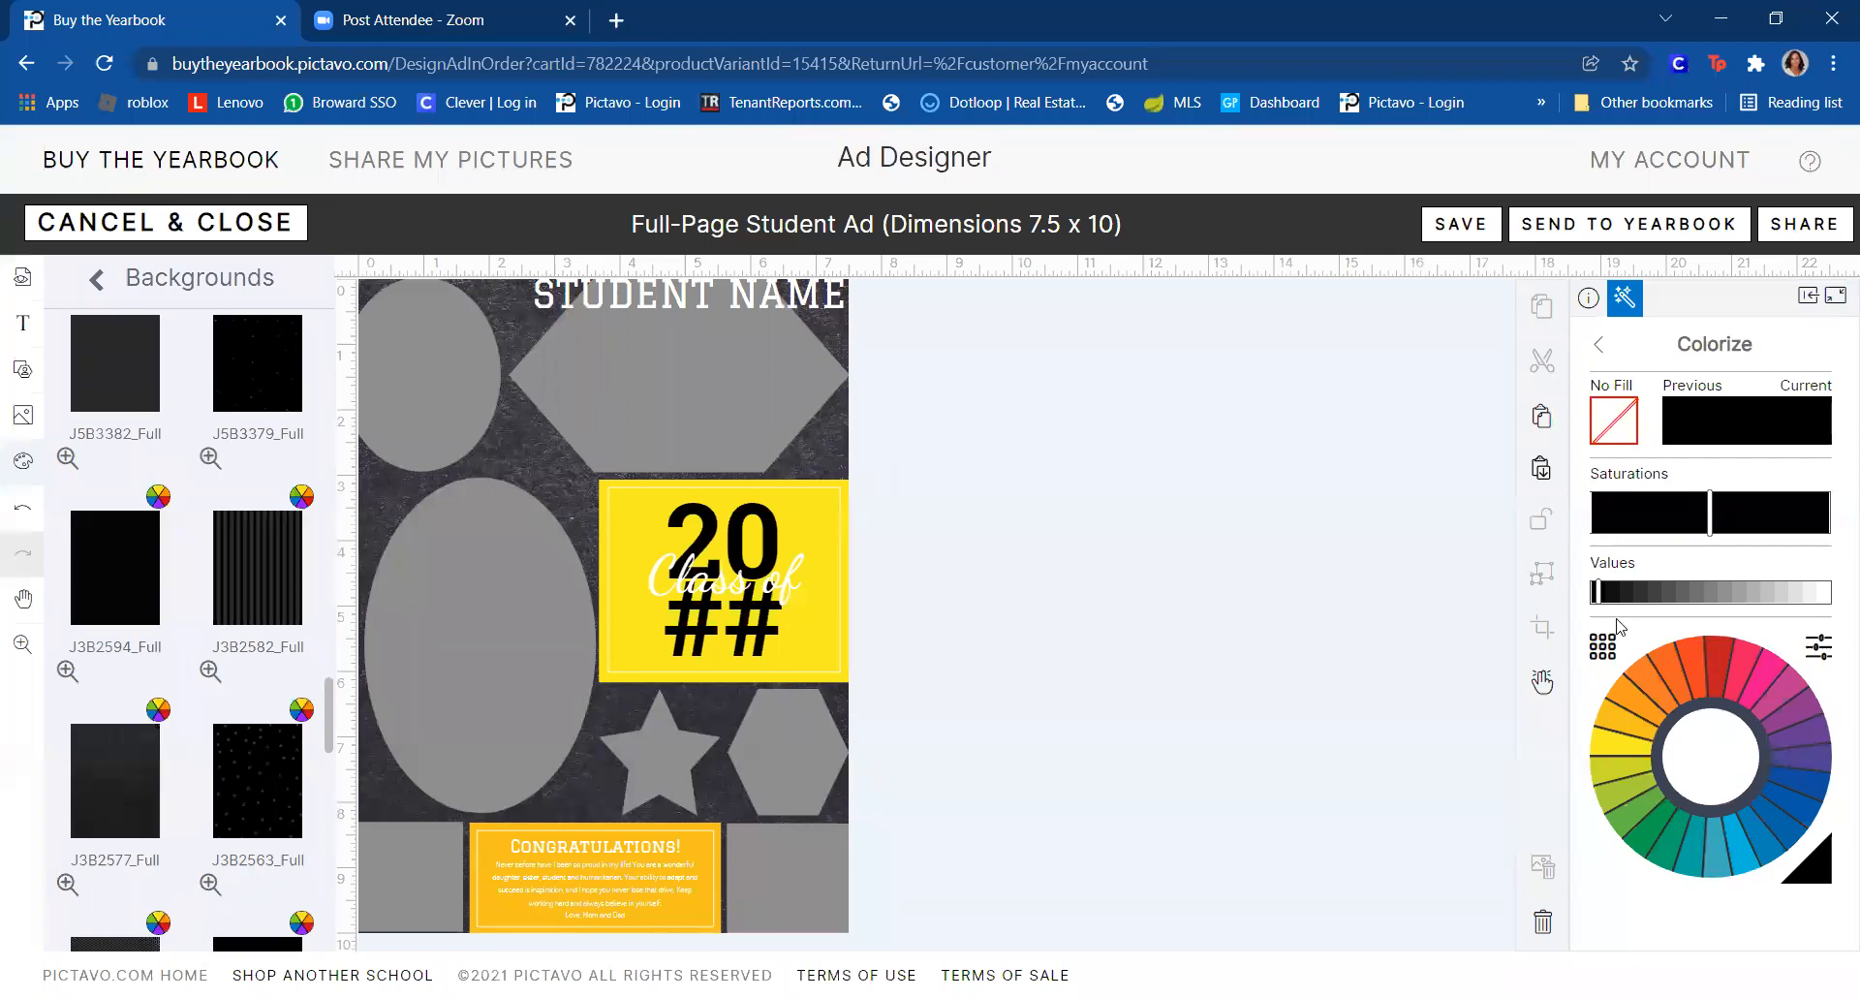
left_click_drag(1598, 595, 1812, 593)
left_click(1783, 598)
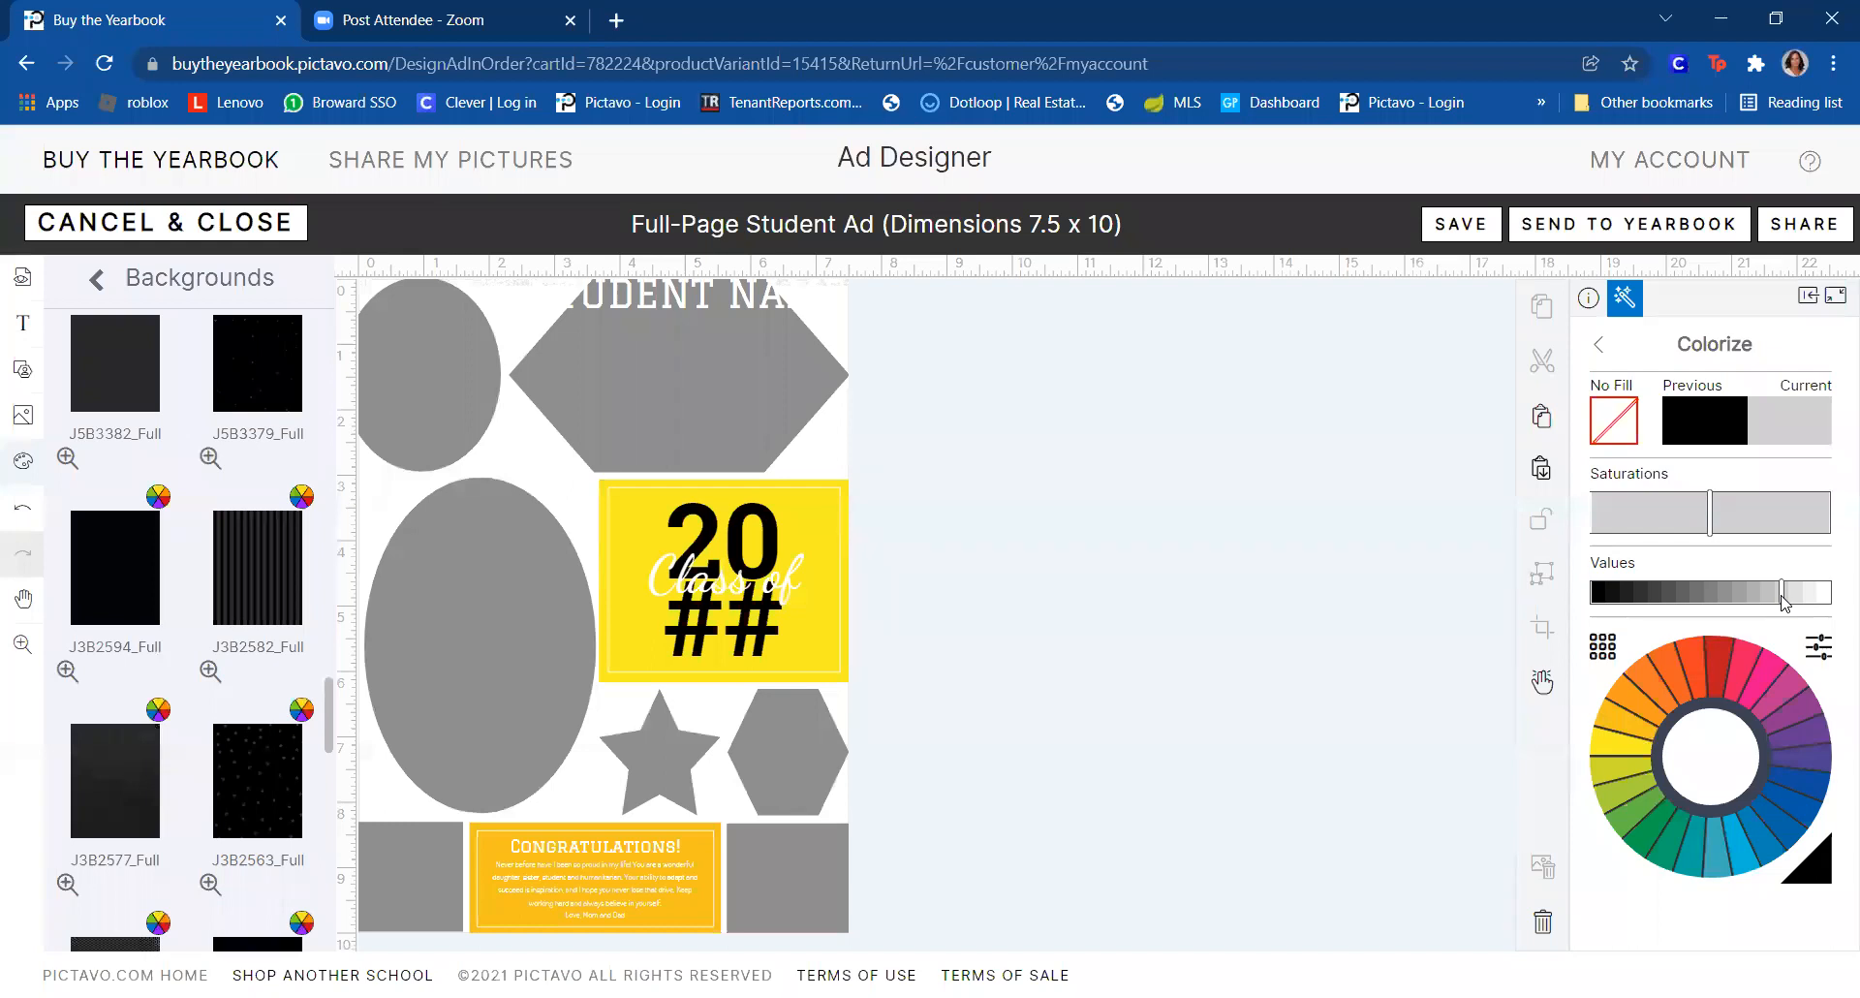
left_click(1755, 598)
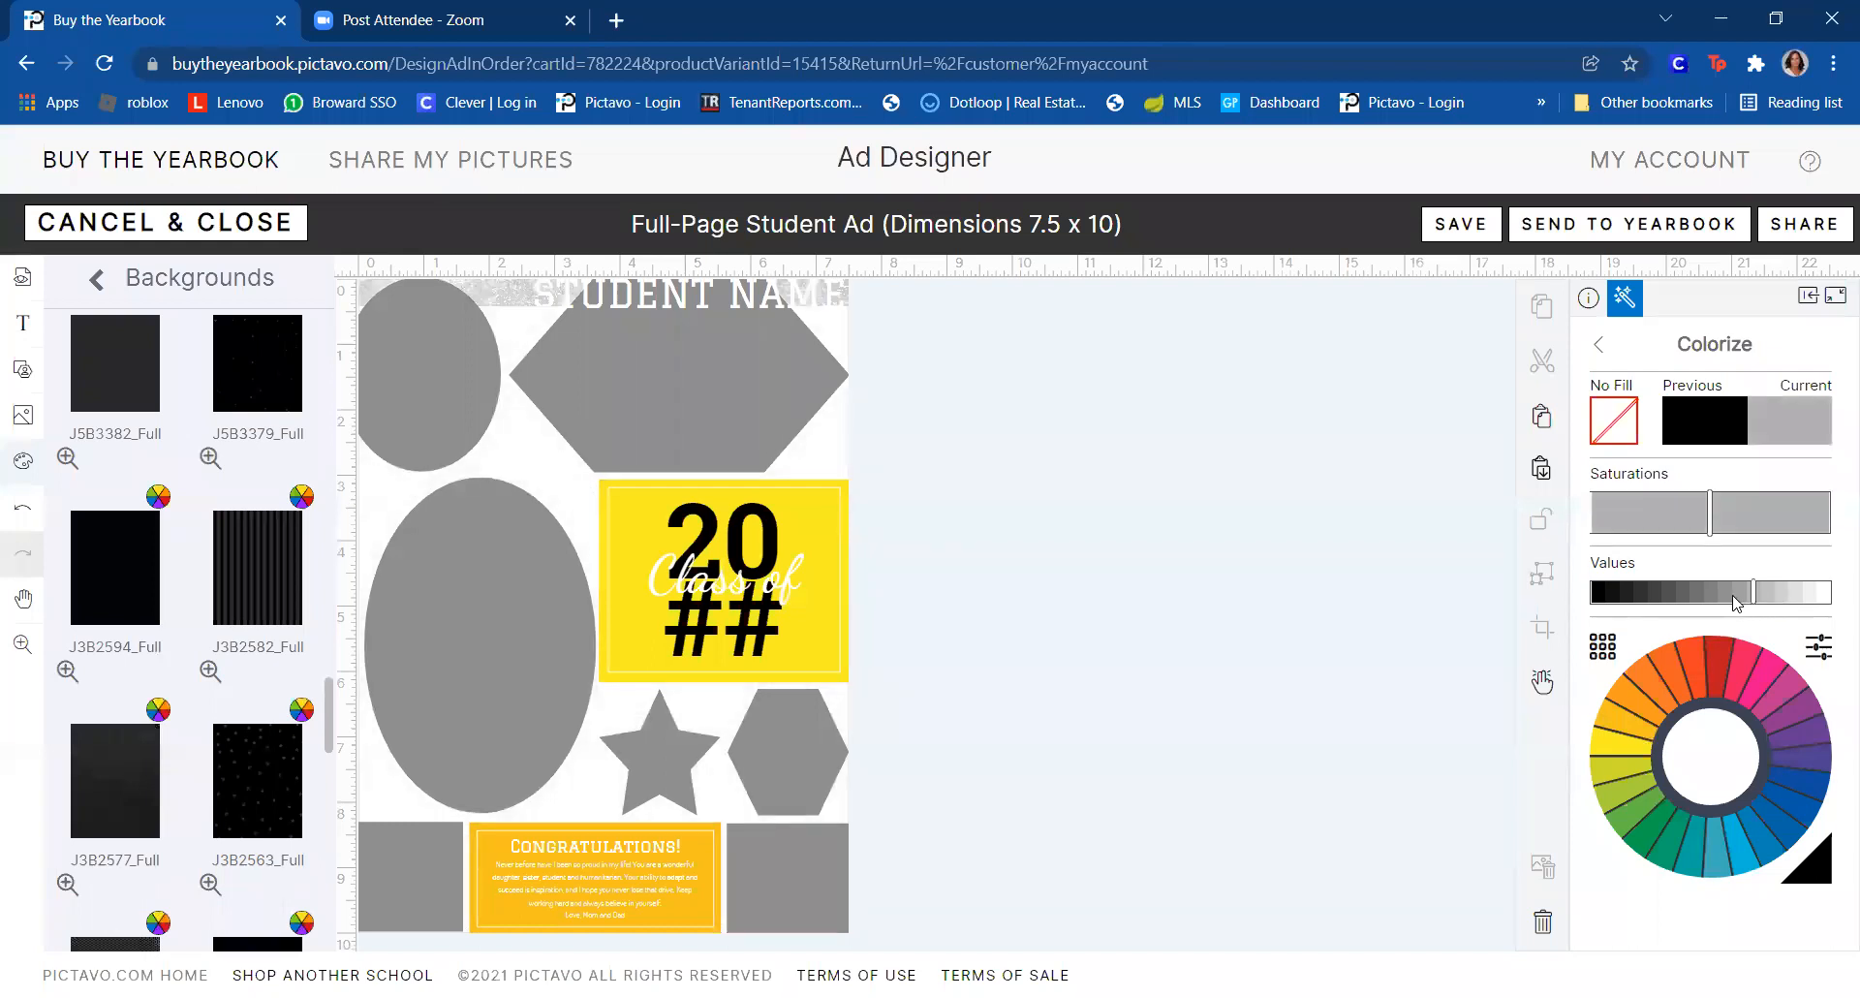
left_click(1739, 598)
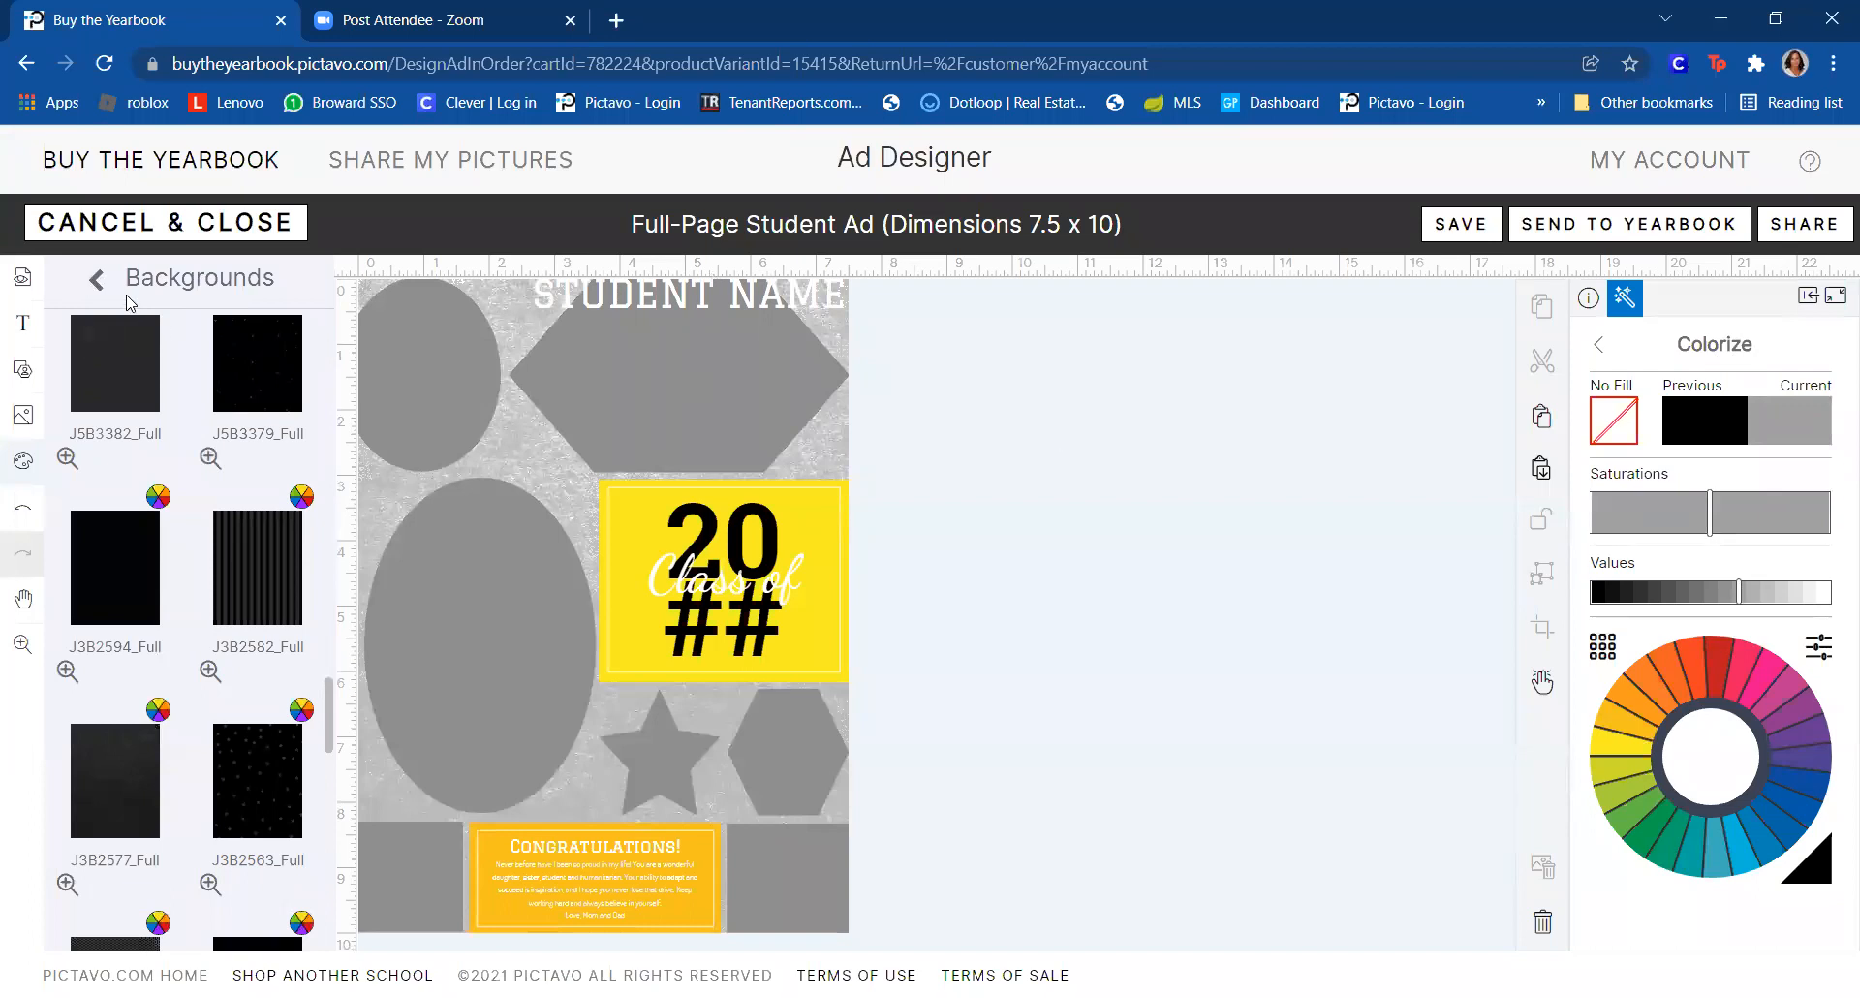
left_click(96, 281)
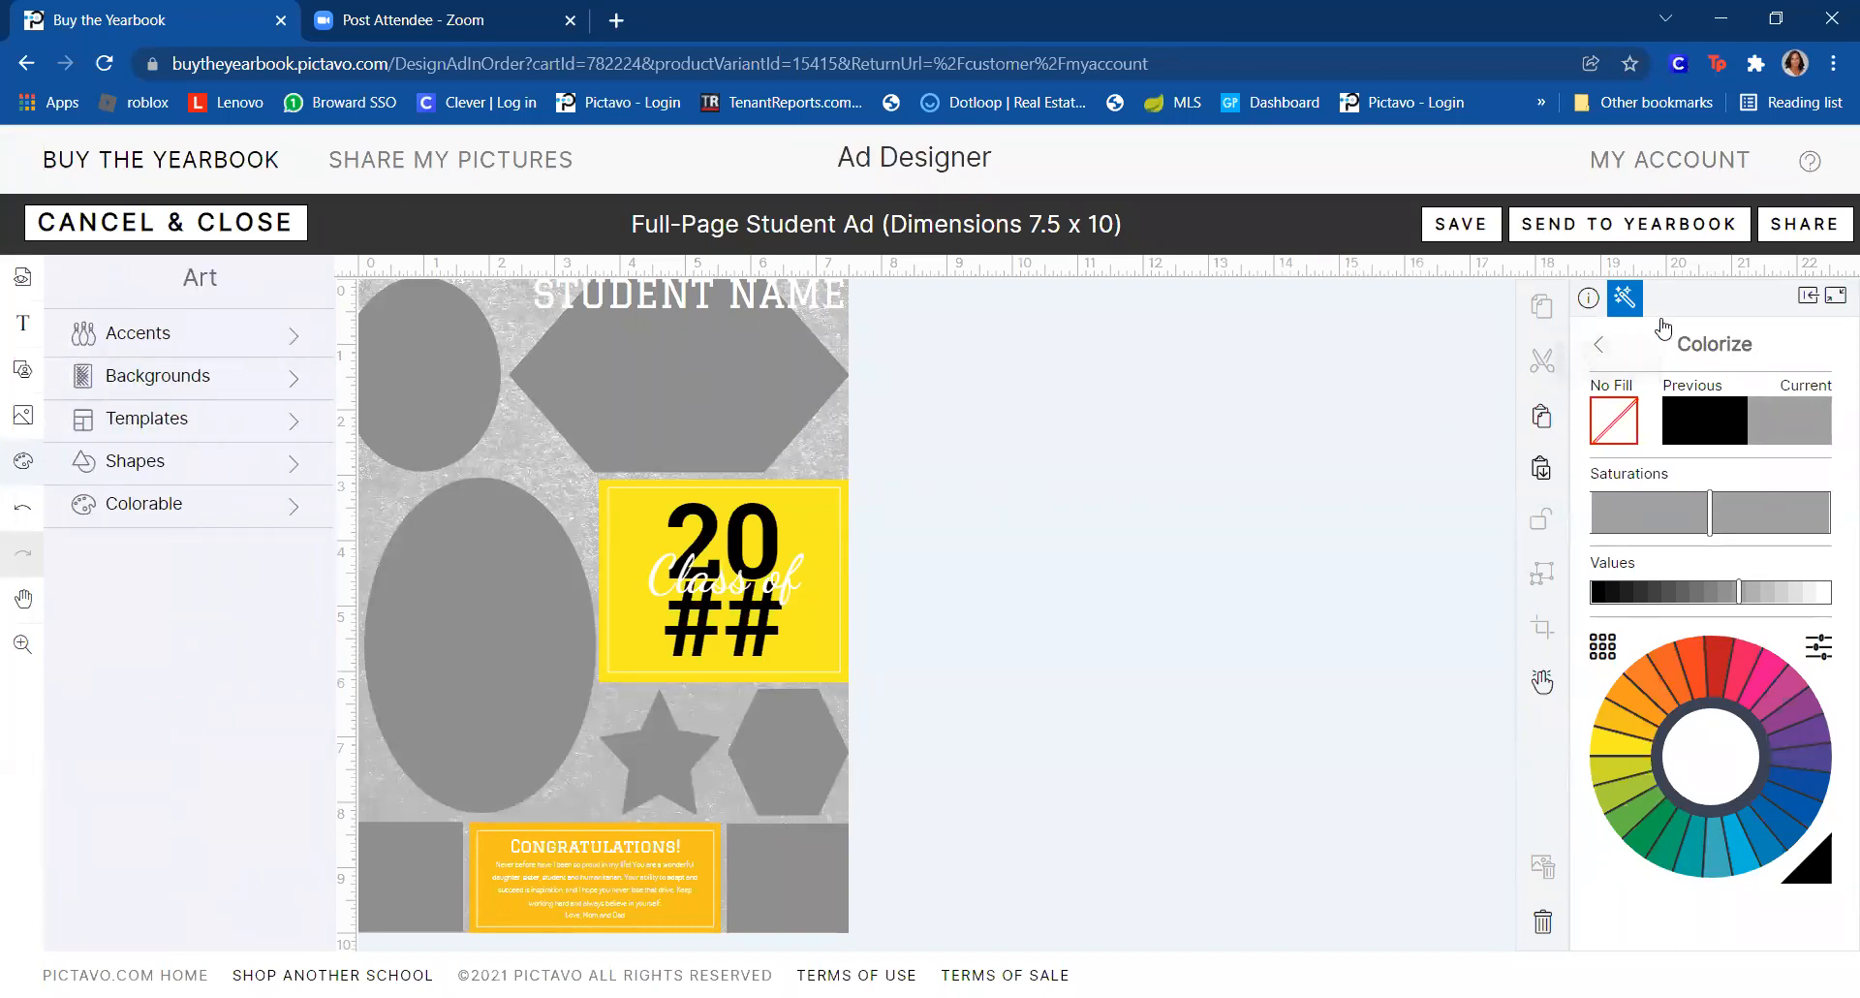
- Show the properties of the wide hexagon photo box and try its opacity setting, ending at 100
left_click(1590, 300)
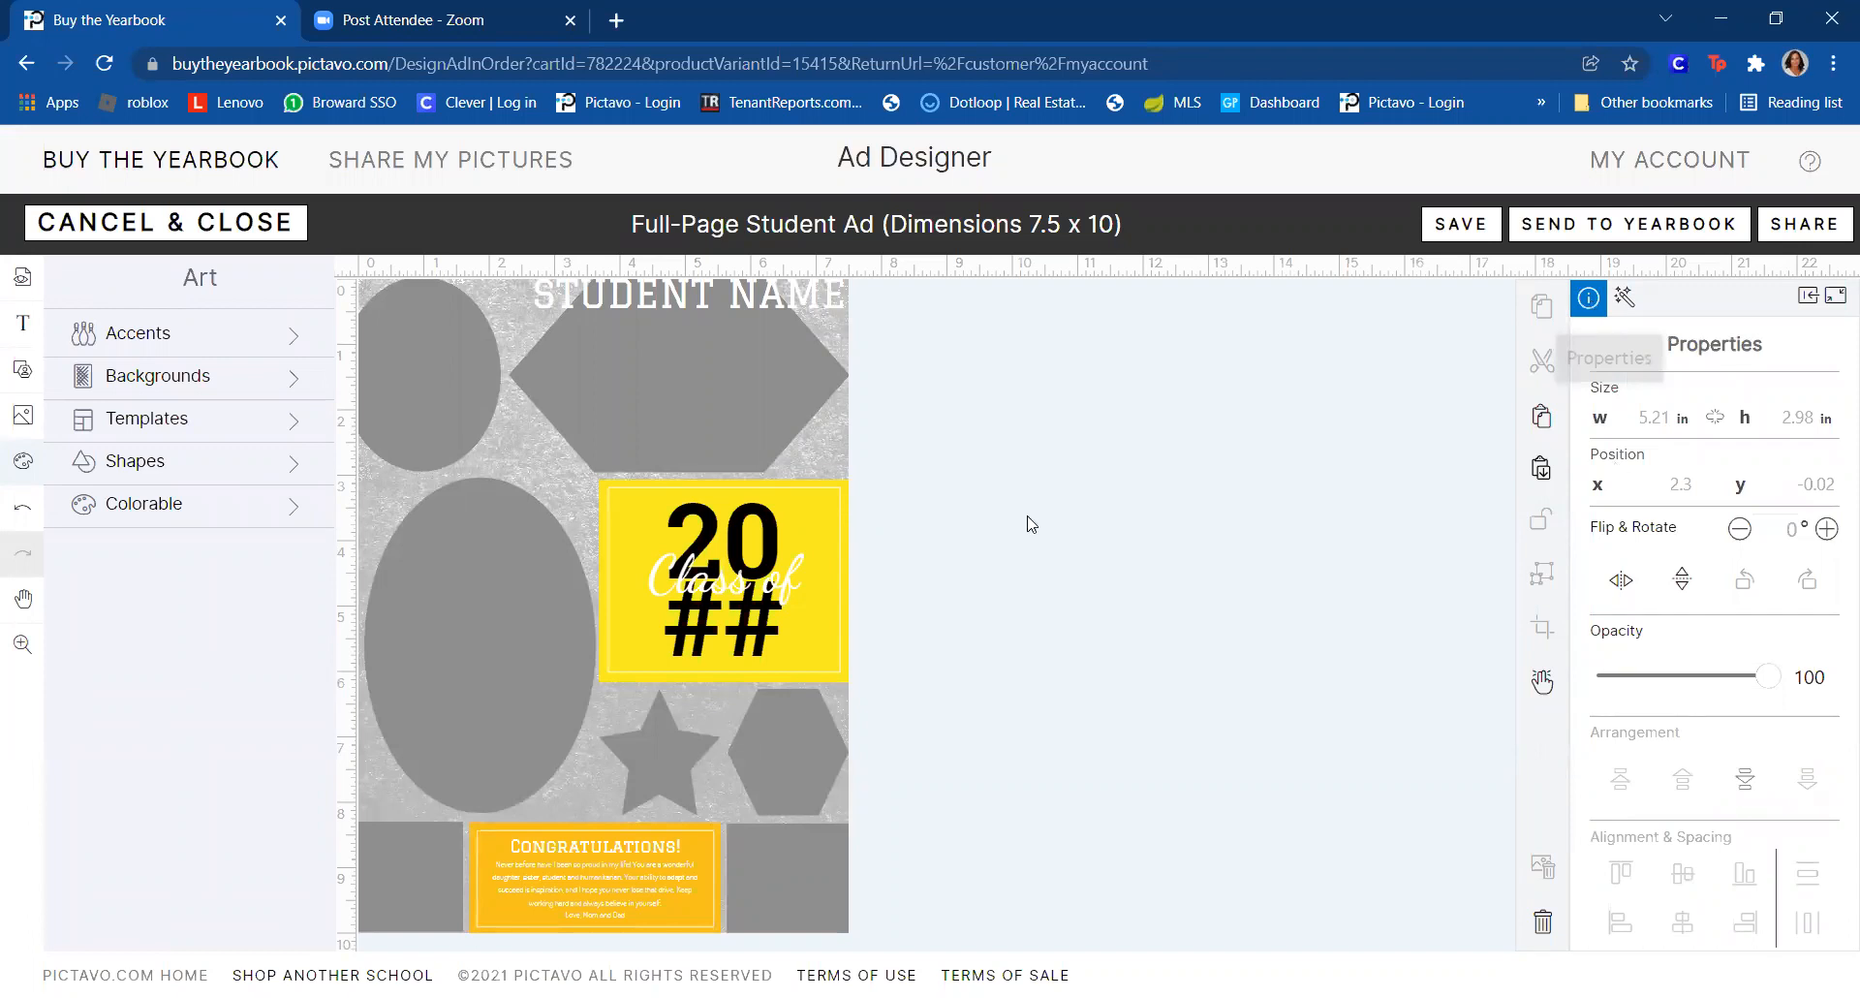
left_click(708, 396)
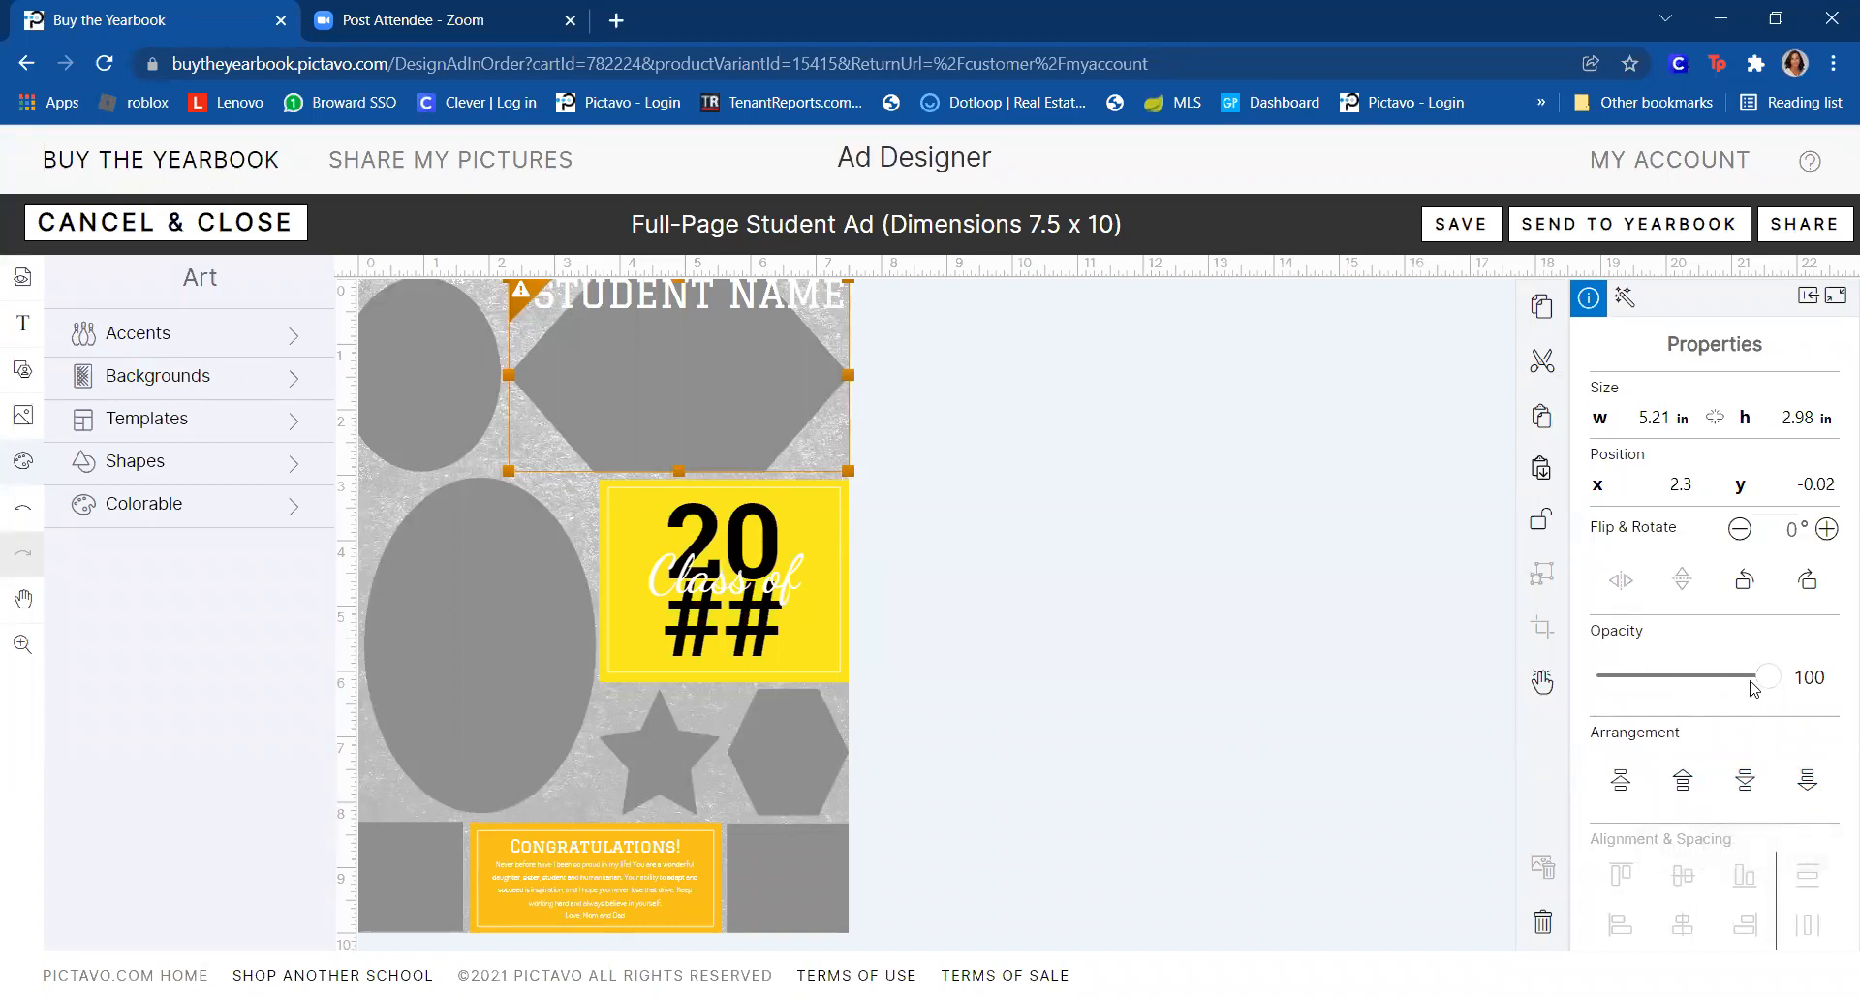
mouse_move(1768, 680)
left_mouse_down()
mouse_move(1700, 671)
mouse_move(1769, 675)
left_mouse_up()
- Select the upper oval photo box and the wide hexagon photo box together and align their top edges
left_click(404, 414)
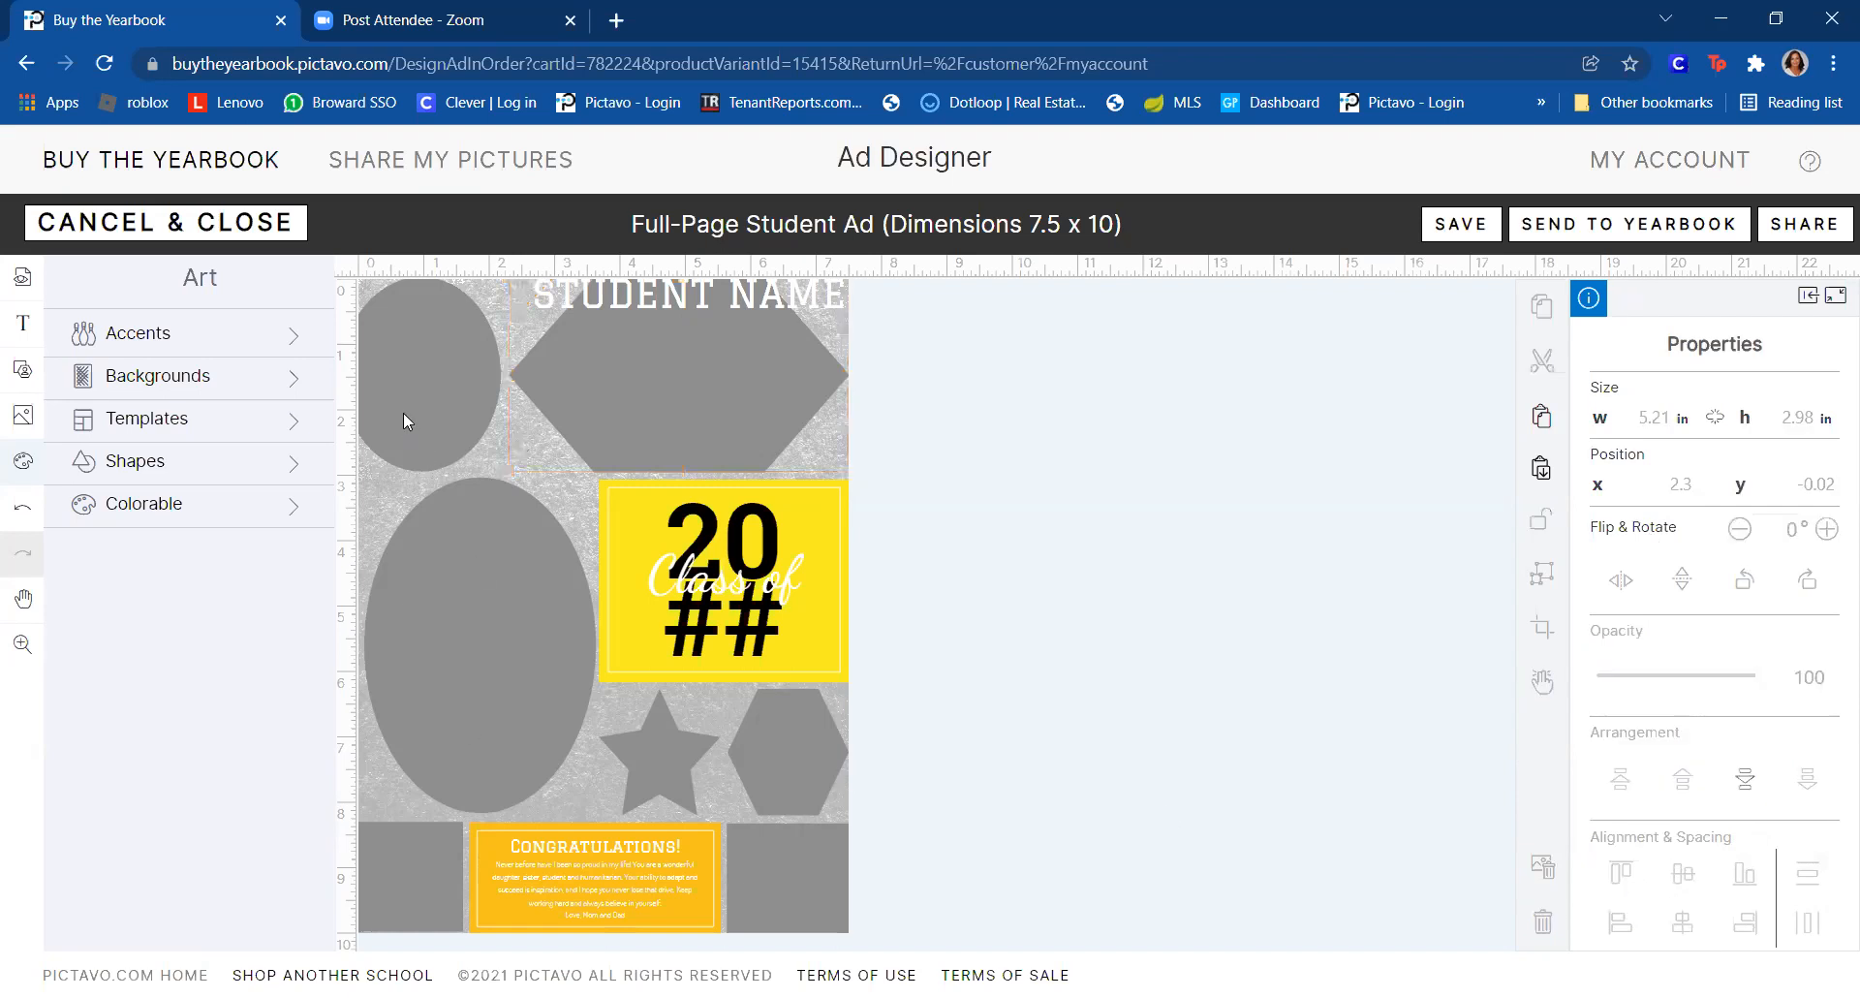
left_click(587, 382, "shift")
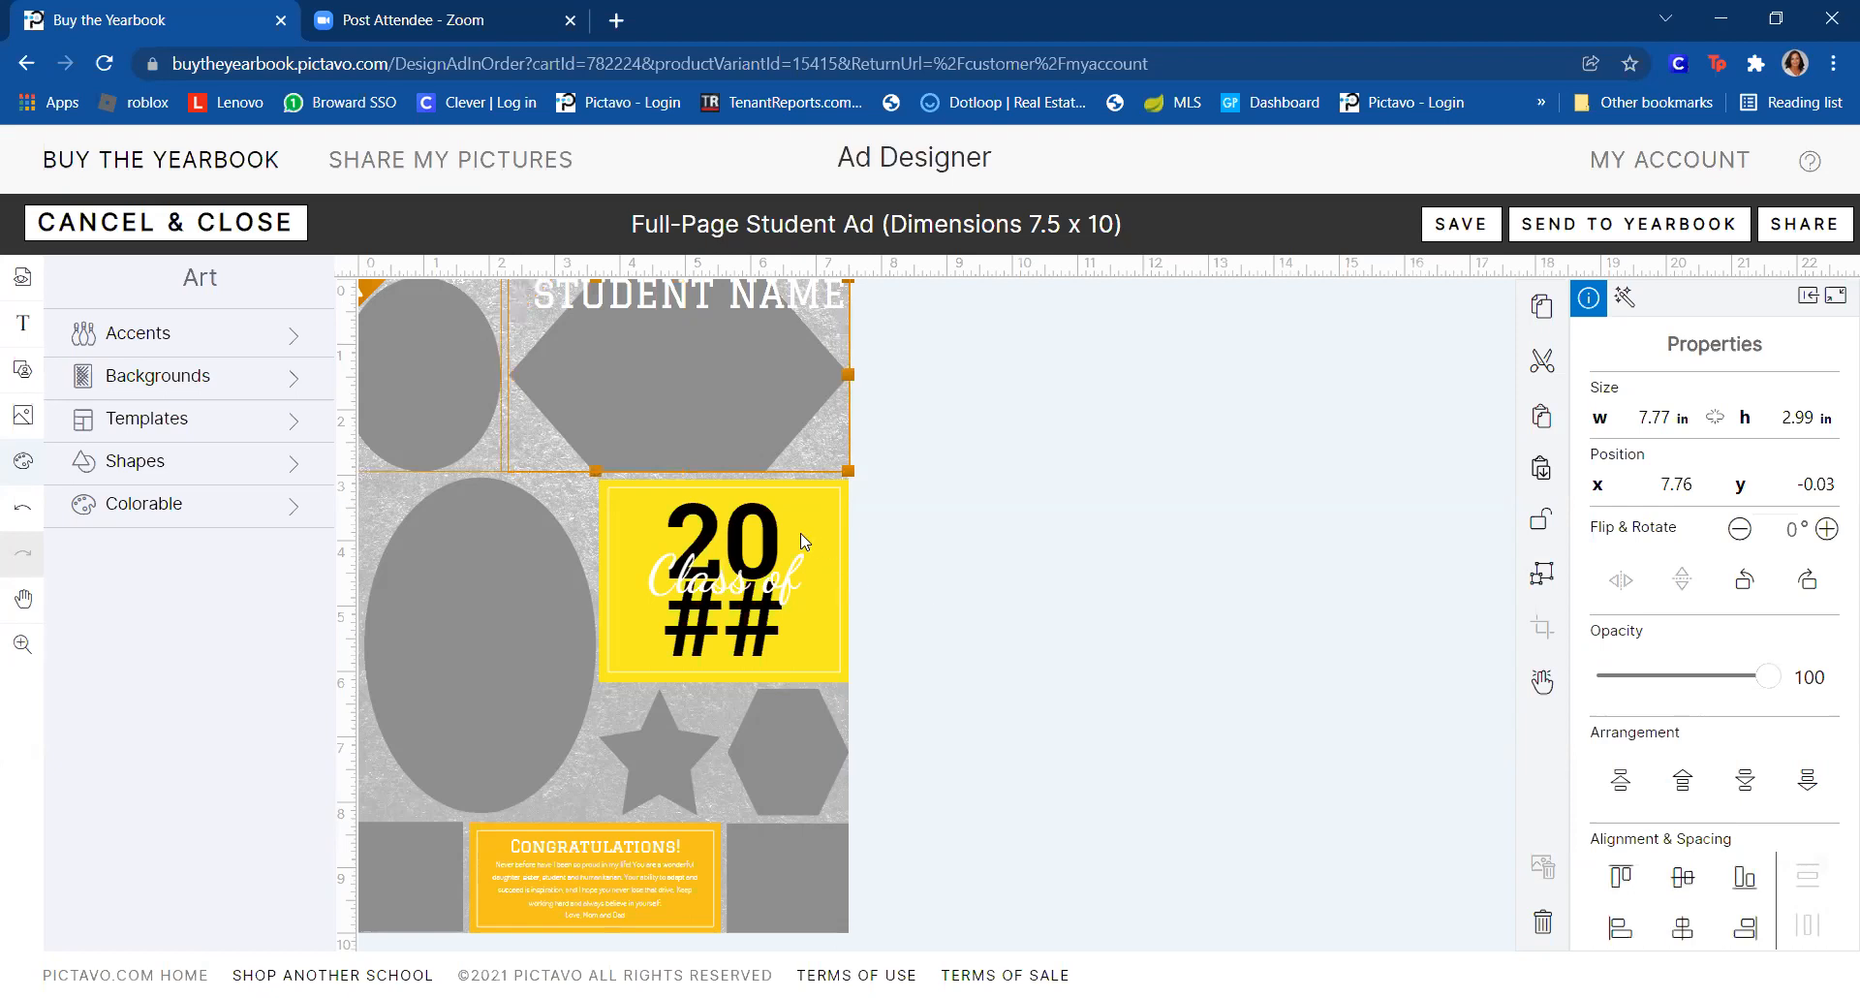
left_click(466, 407)
left_click(397, 397)
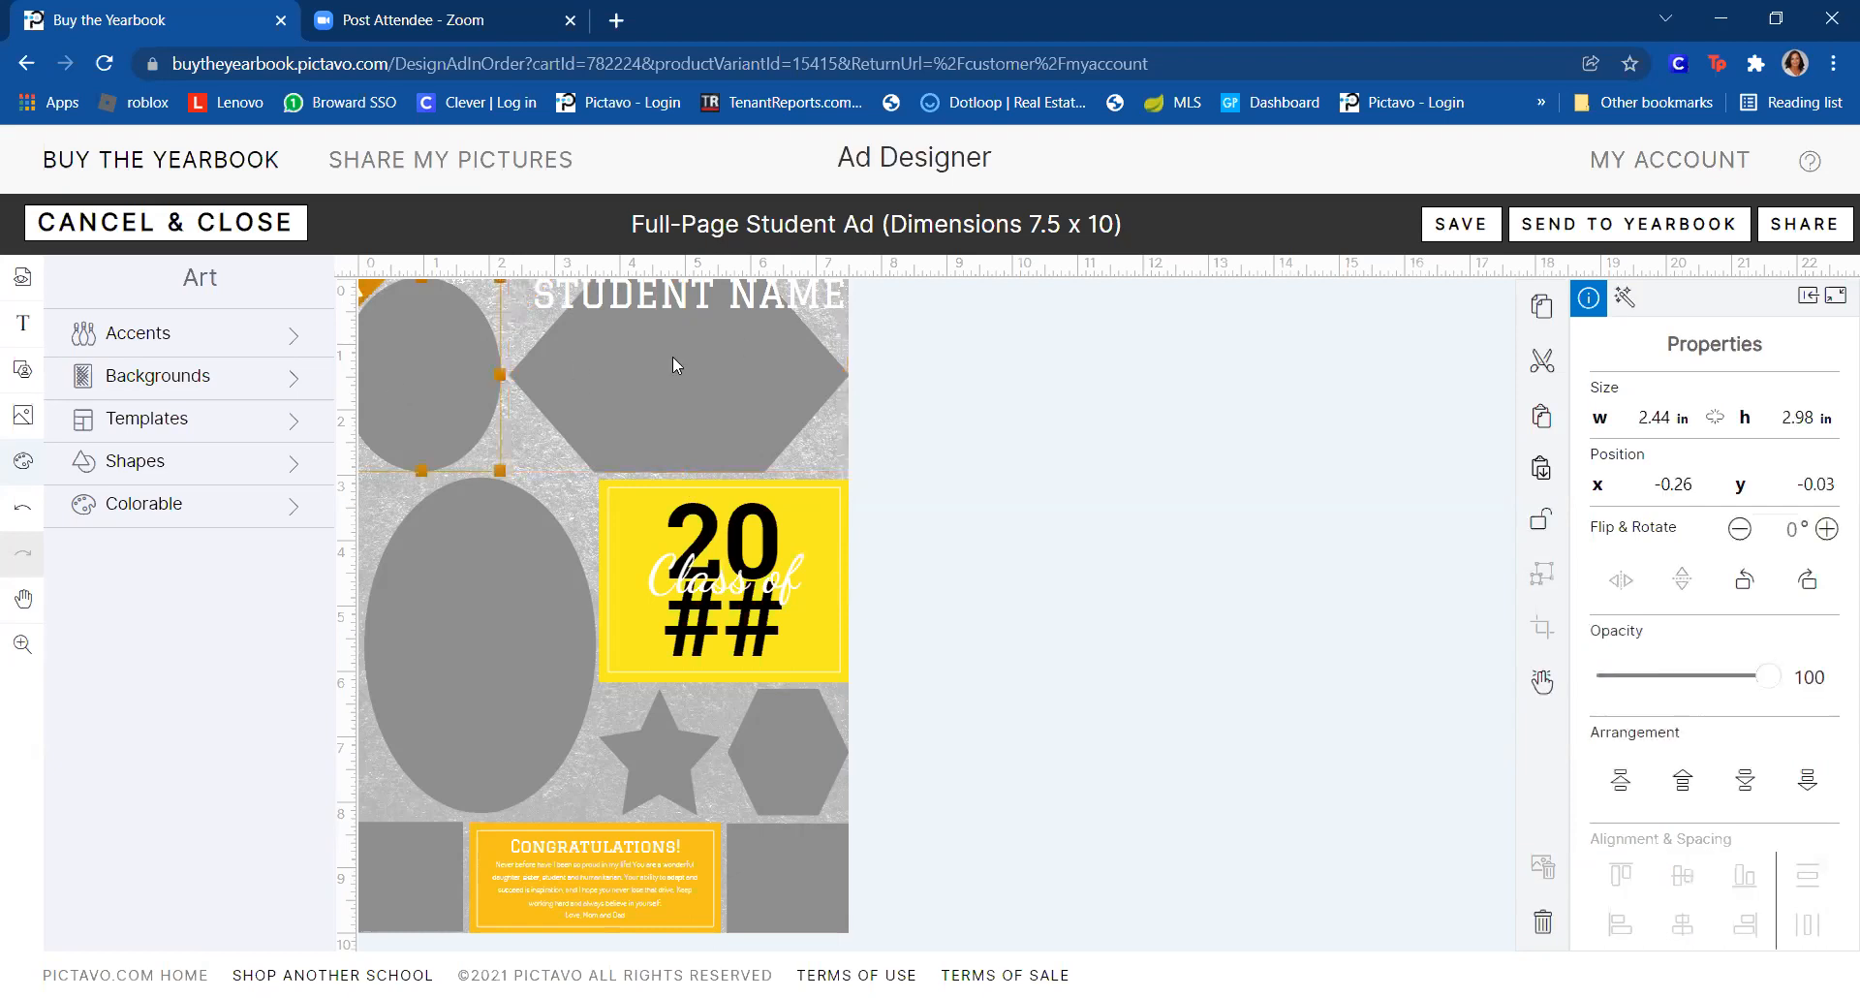
left_click(672, 358)
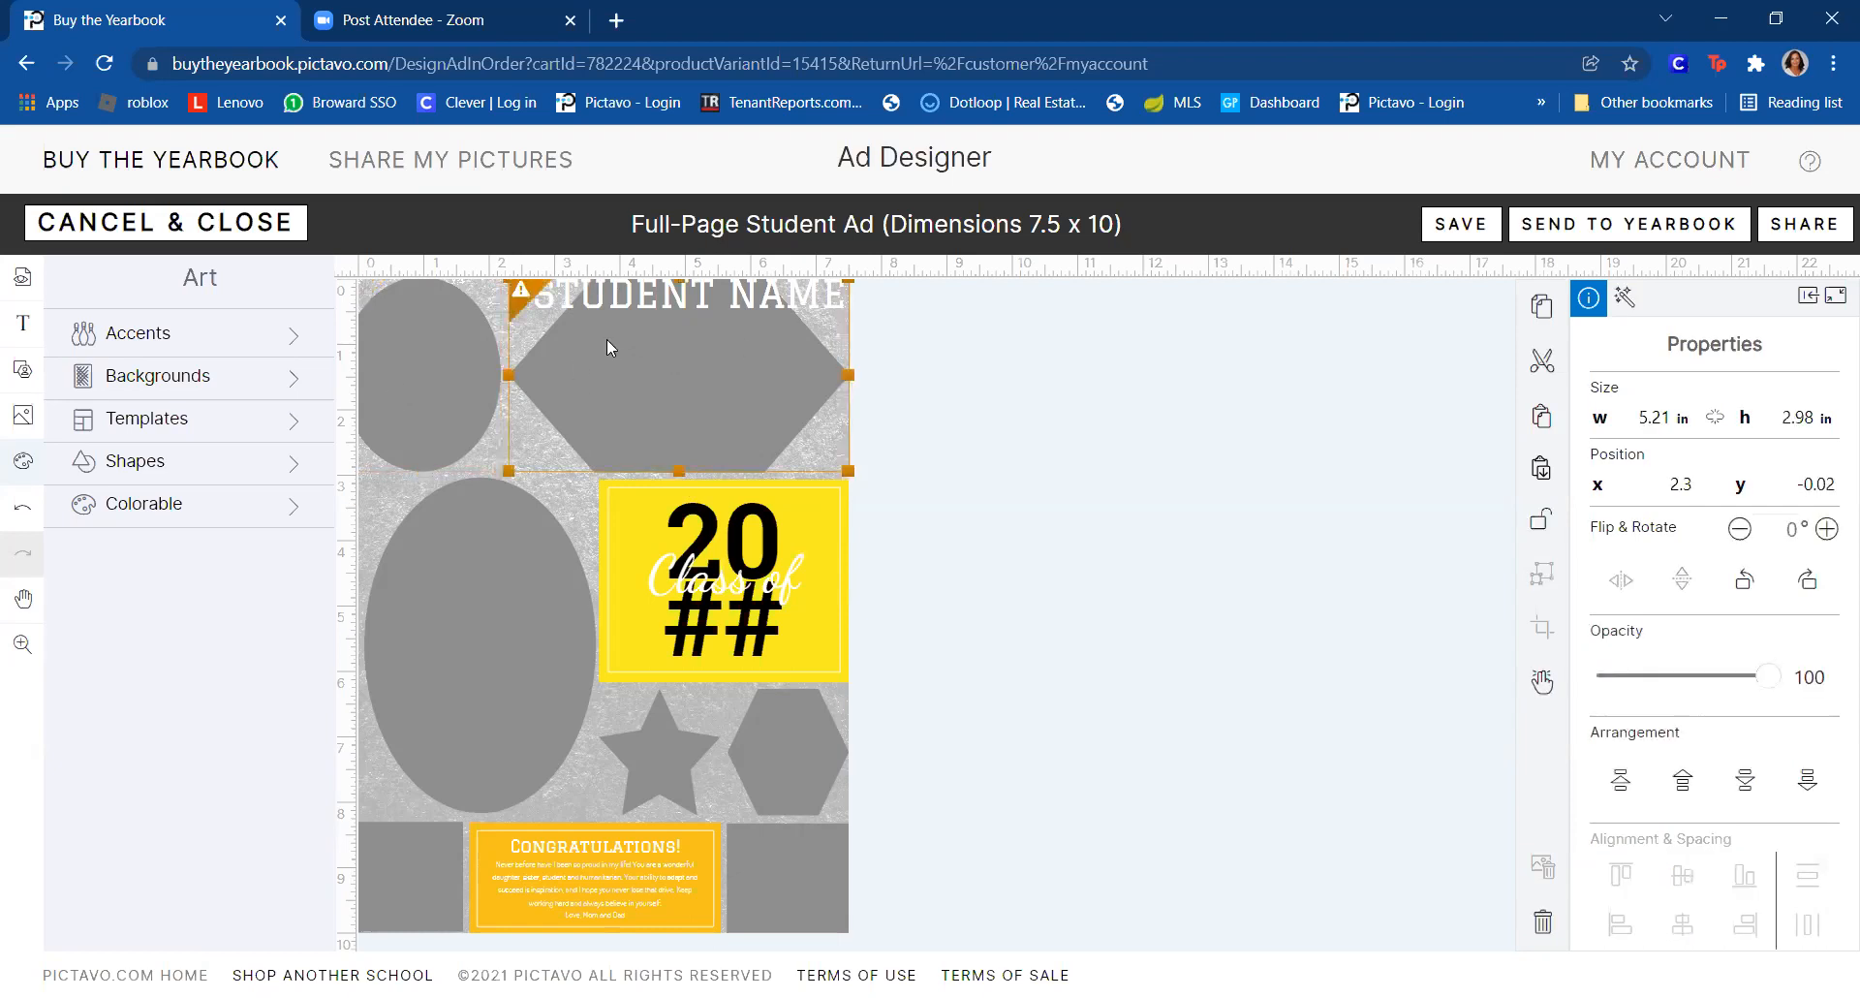
left_click(425, 349)
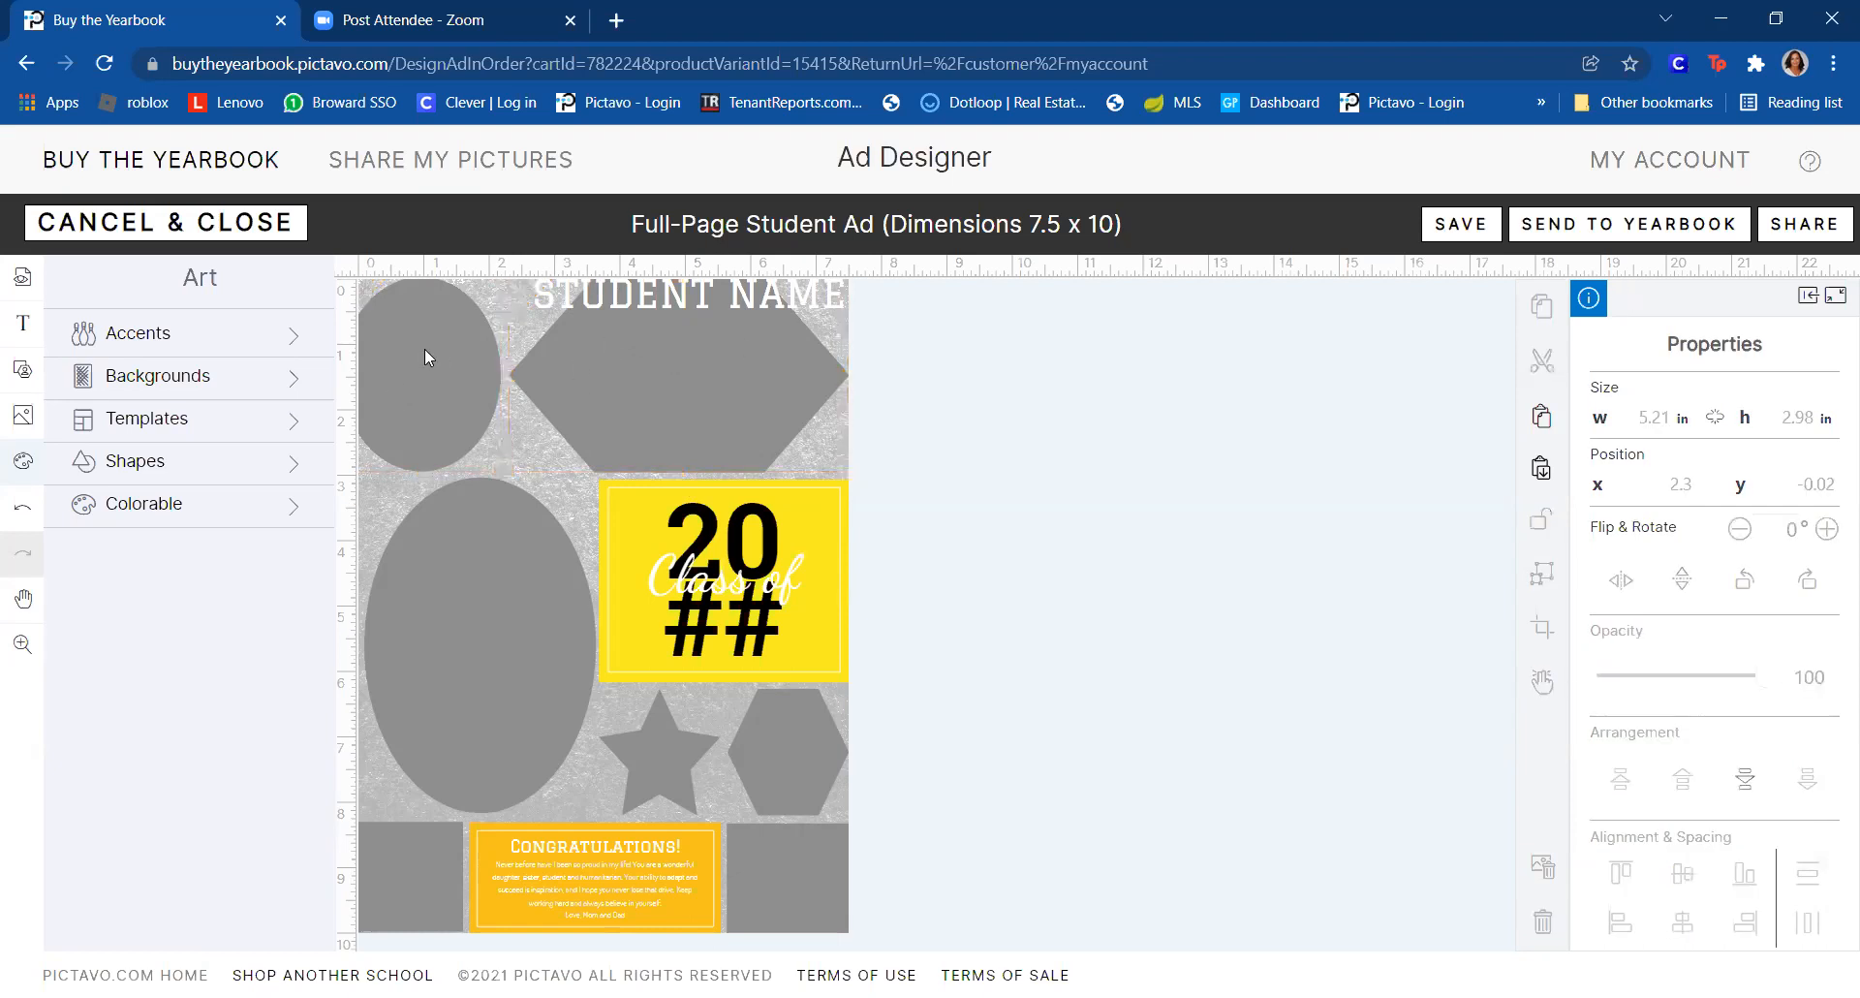
left_click(579, 360, "shift")
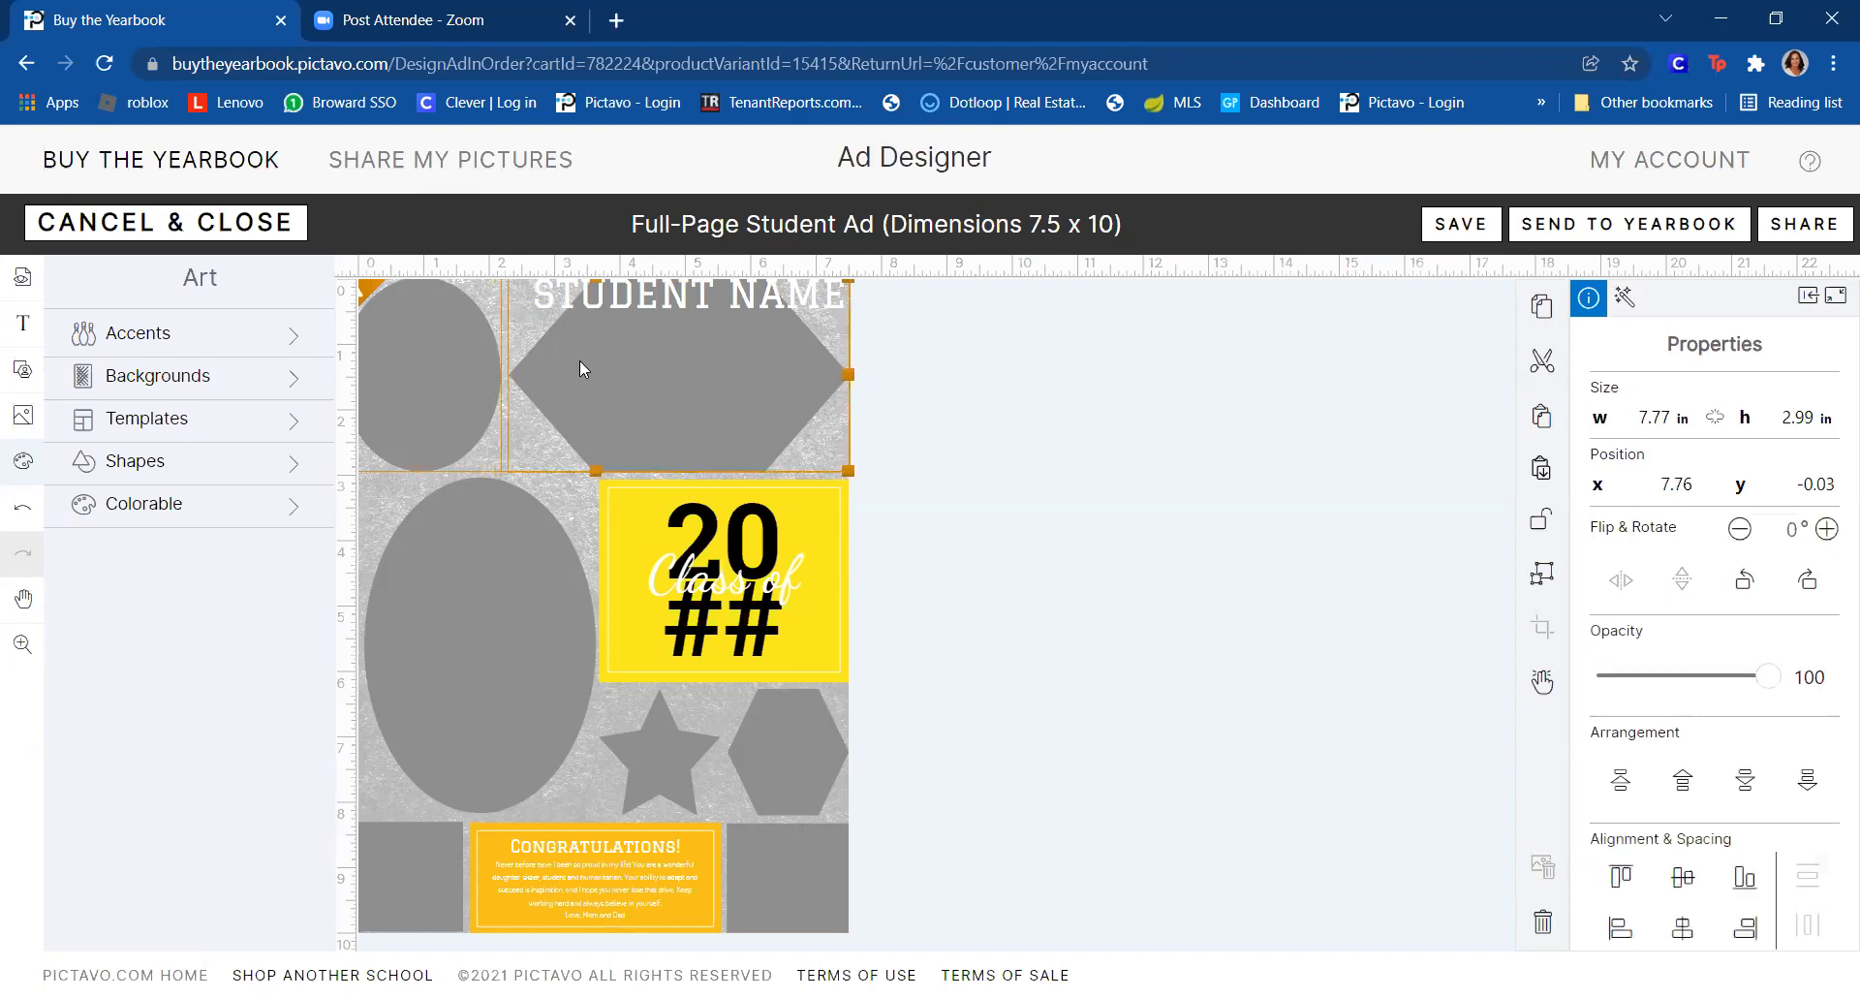
left_click(1622, 879)
left_click(1184, 571)
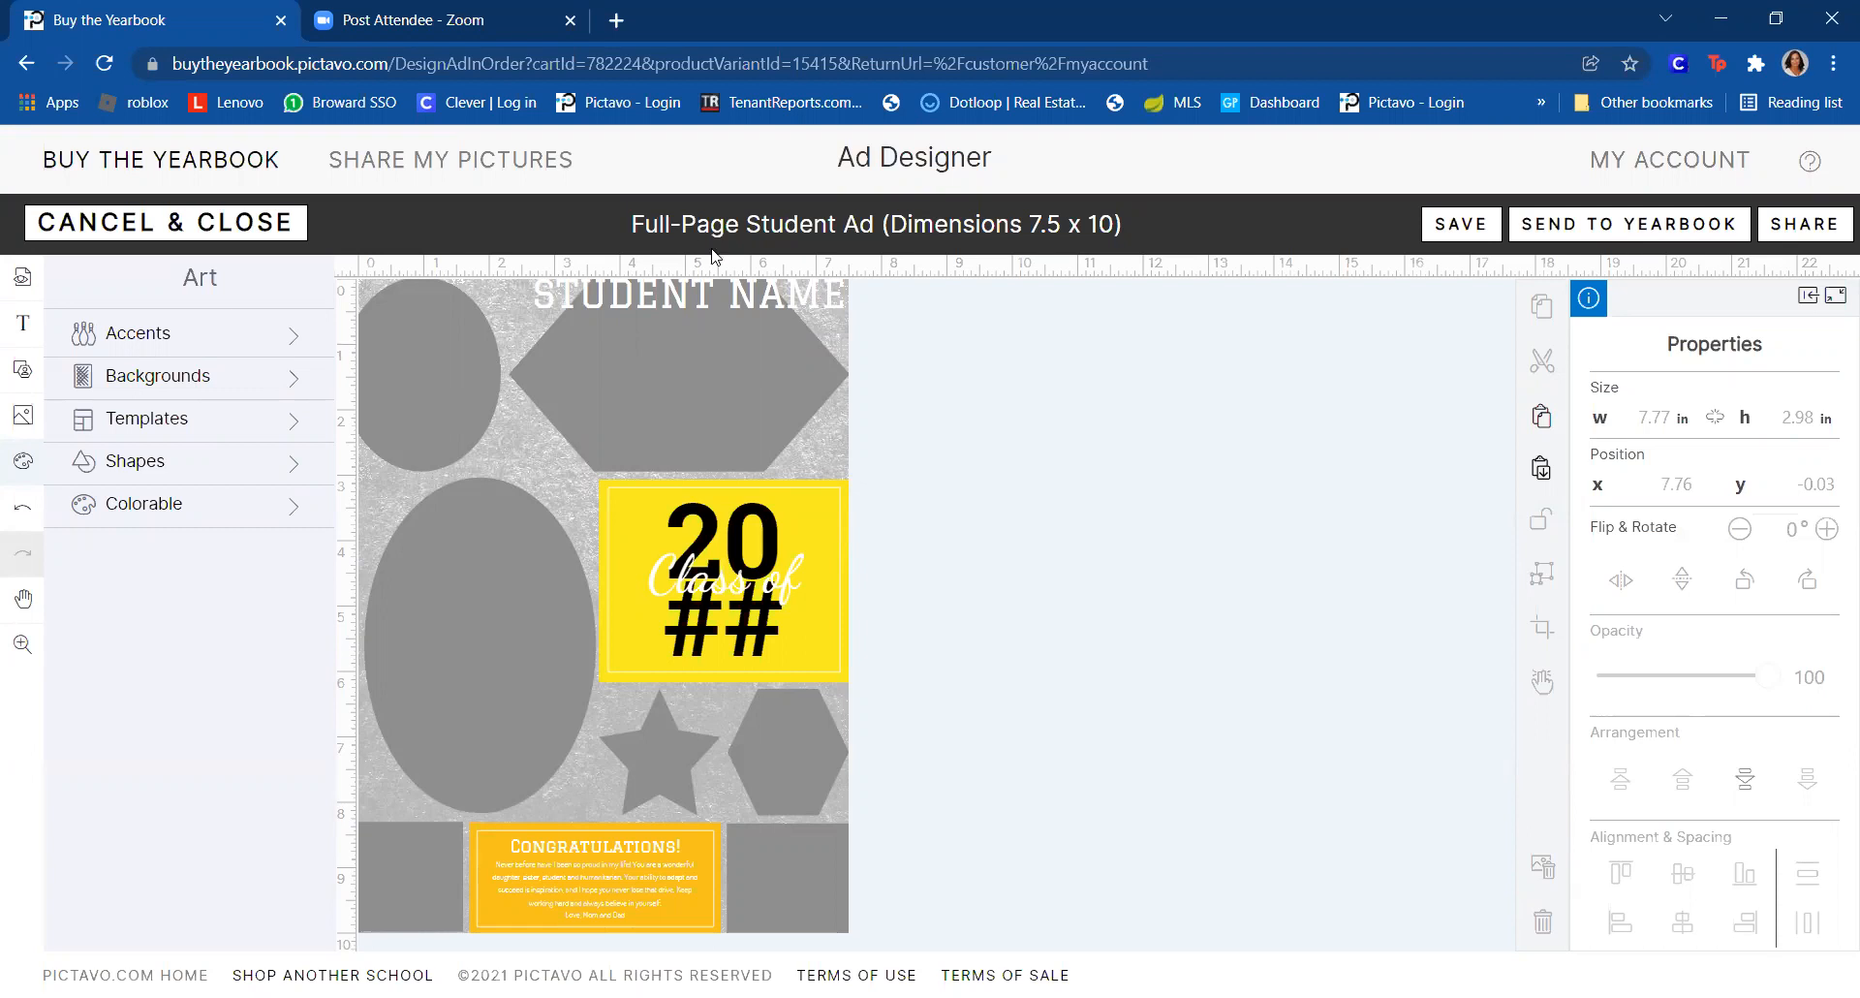
left_click(456, 339)
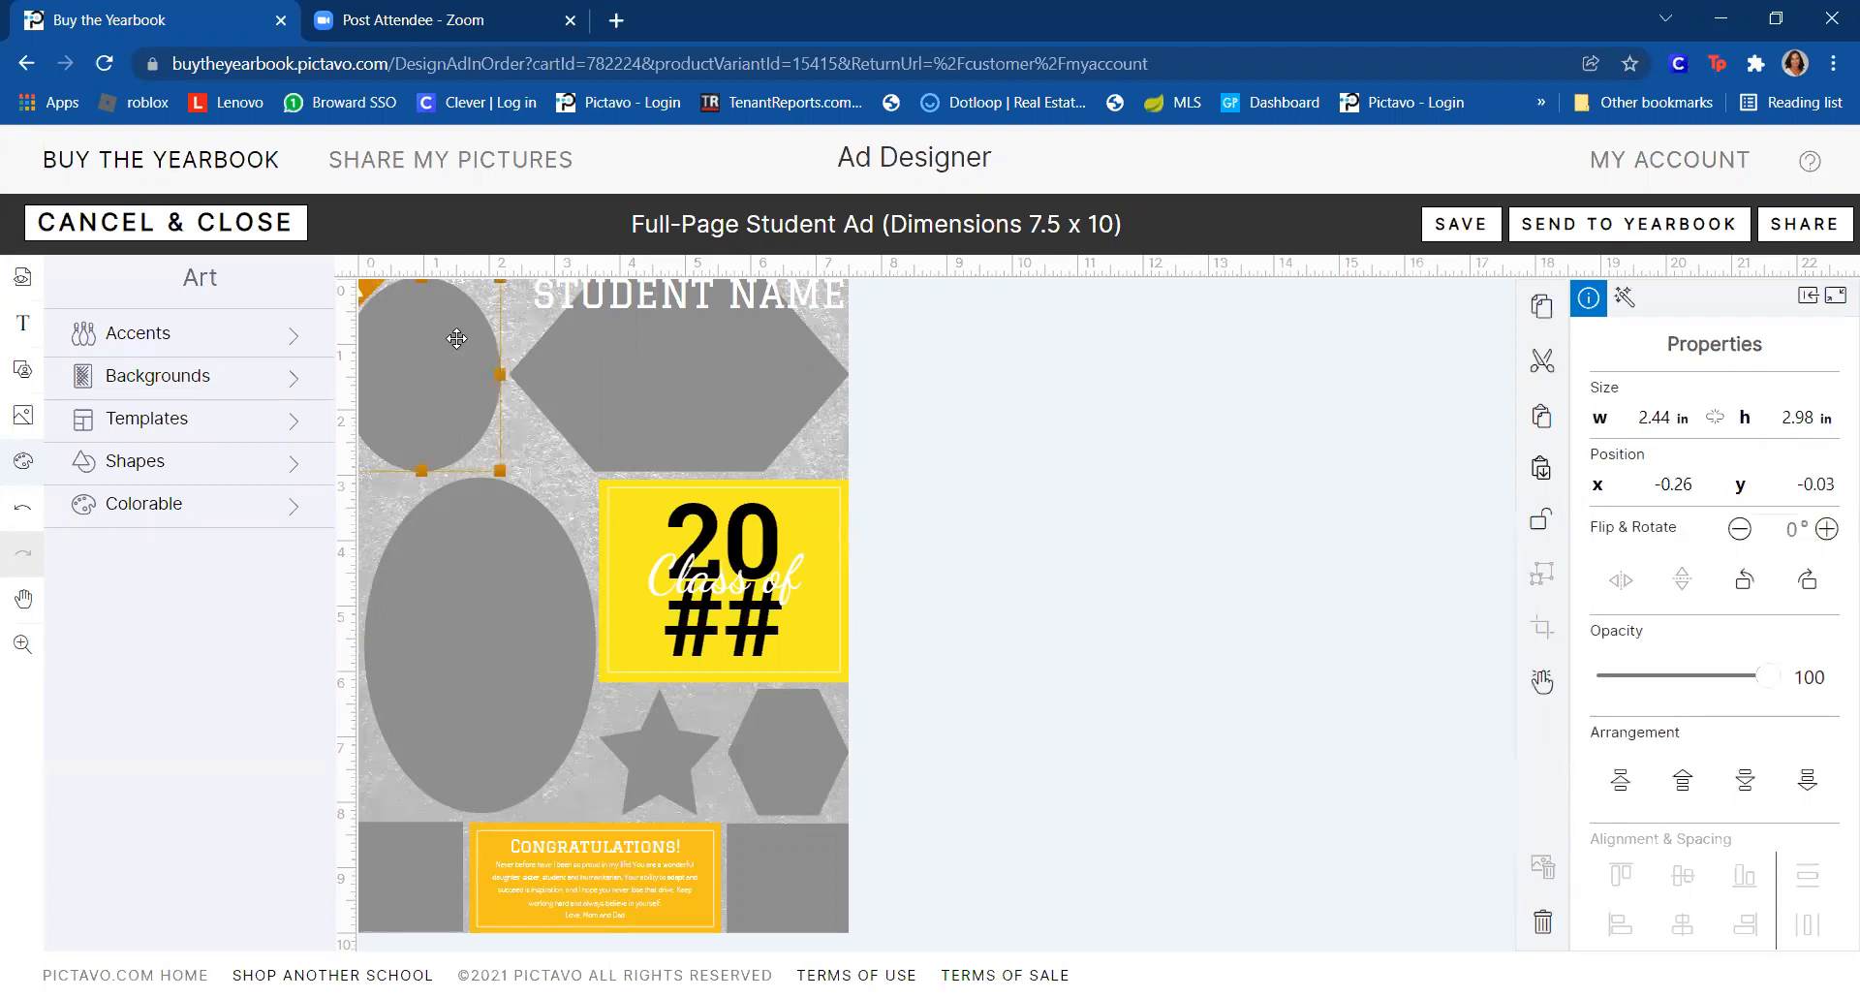
left_click(626, 321)
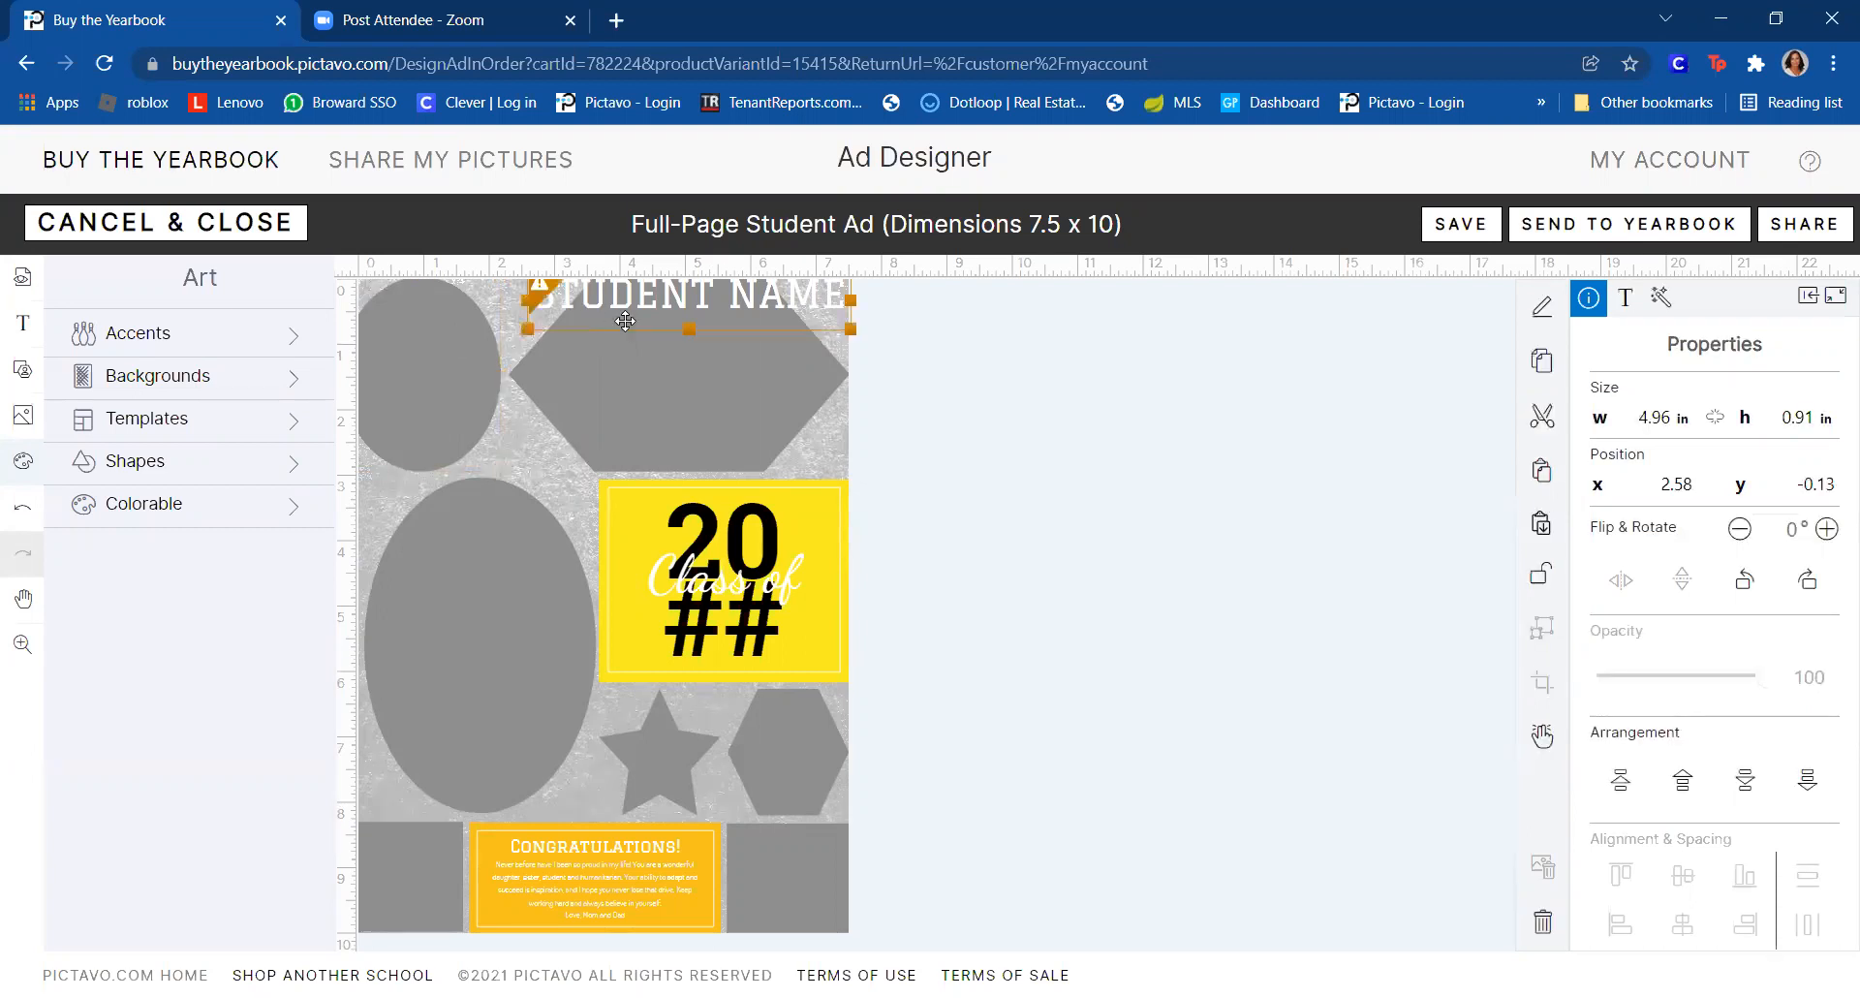
left_click(589, 411)
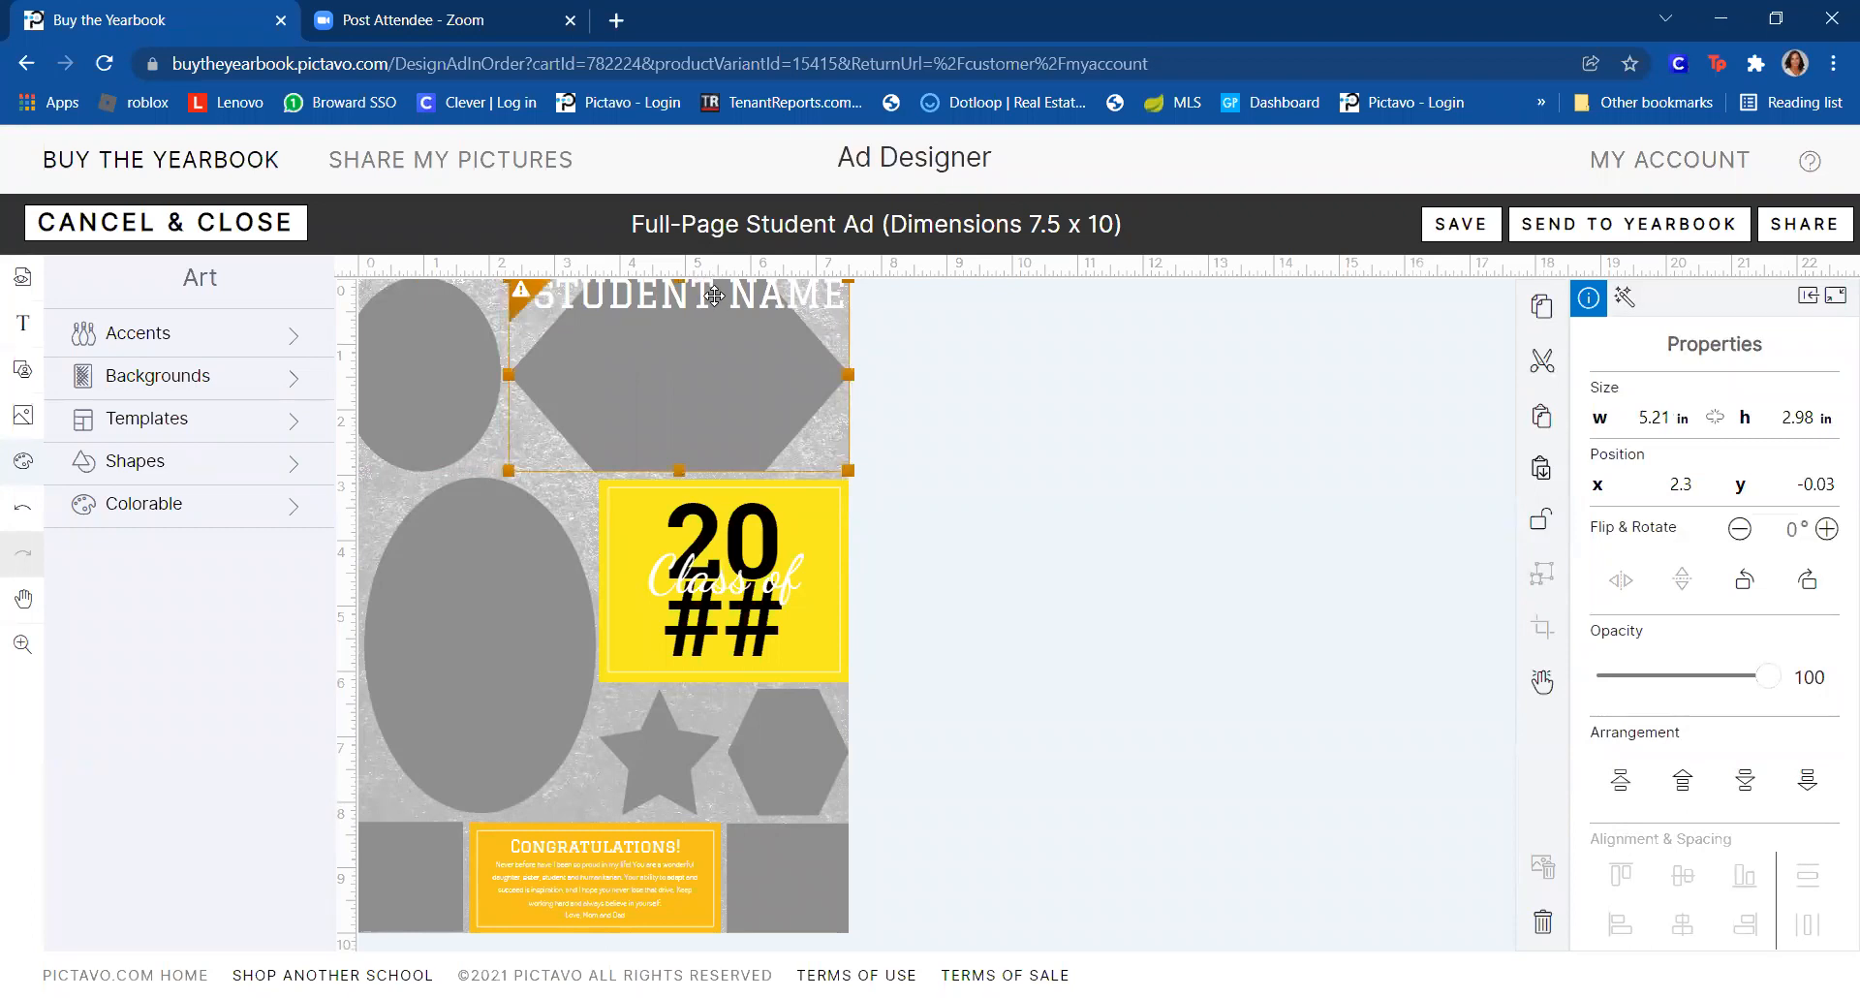
double_click(715, 296)
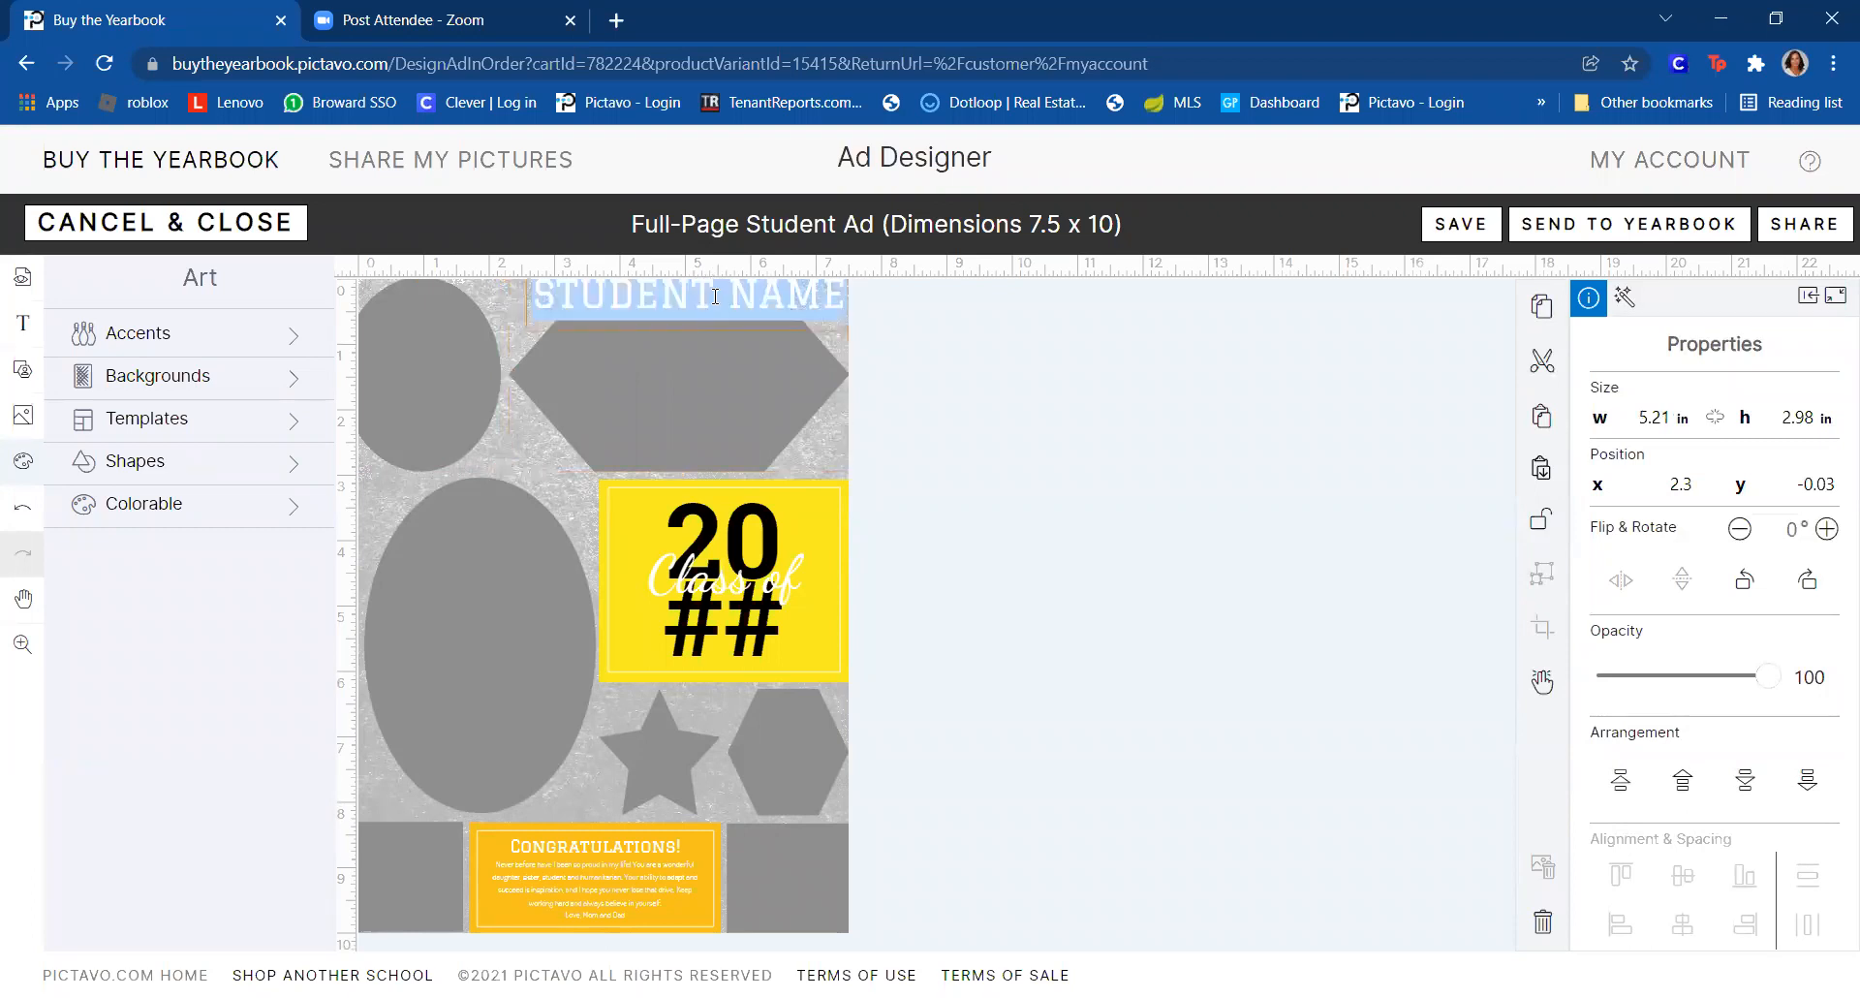
left_click(632, 405)
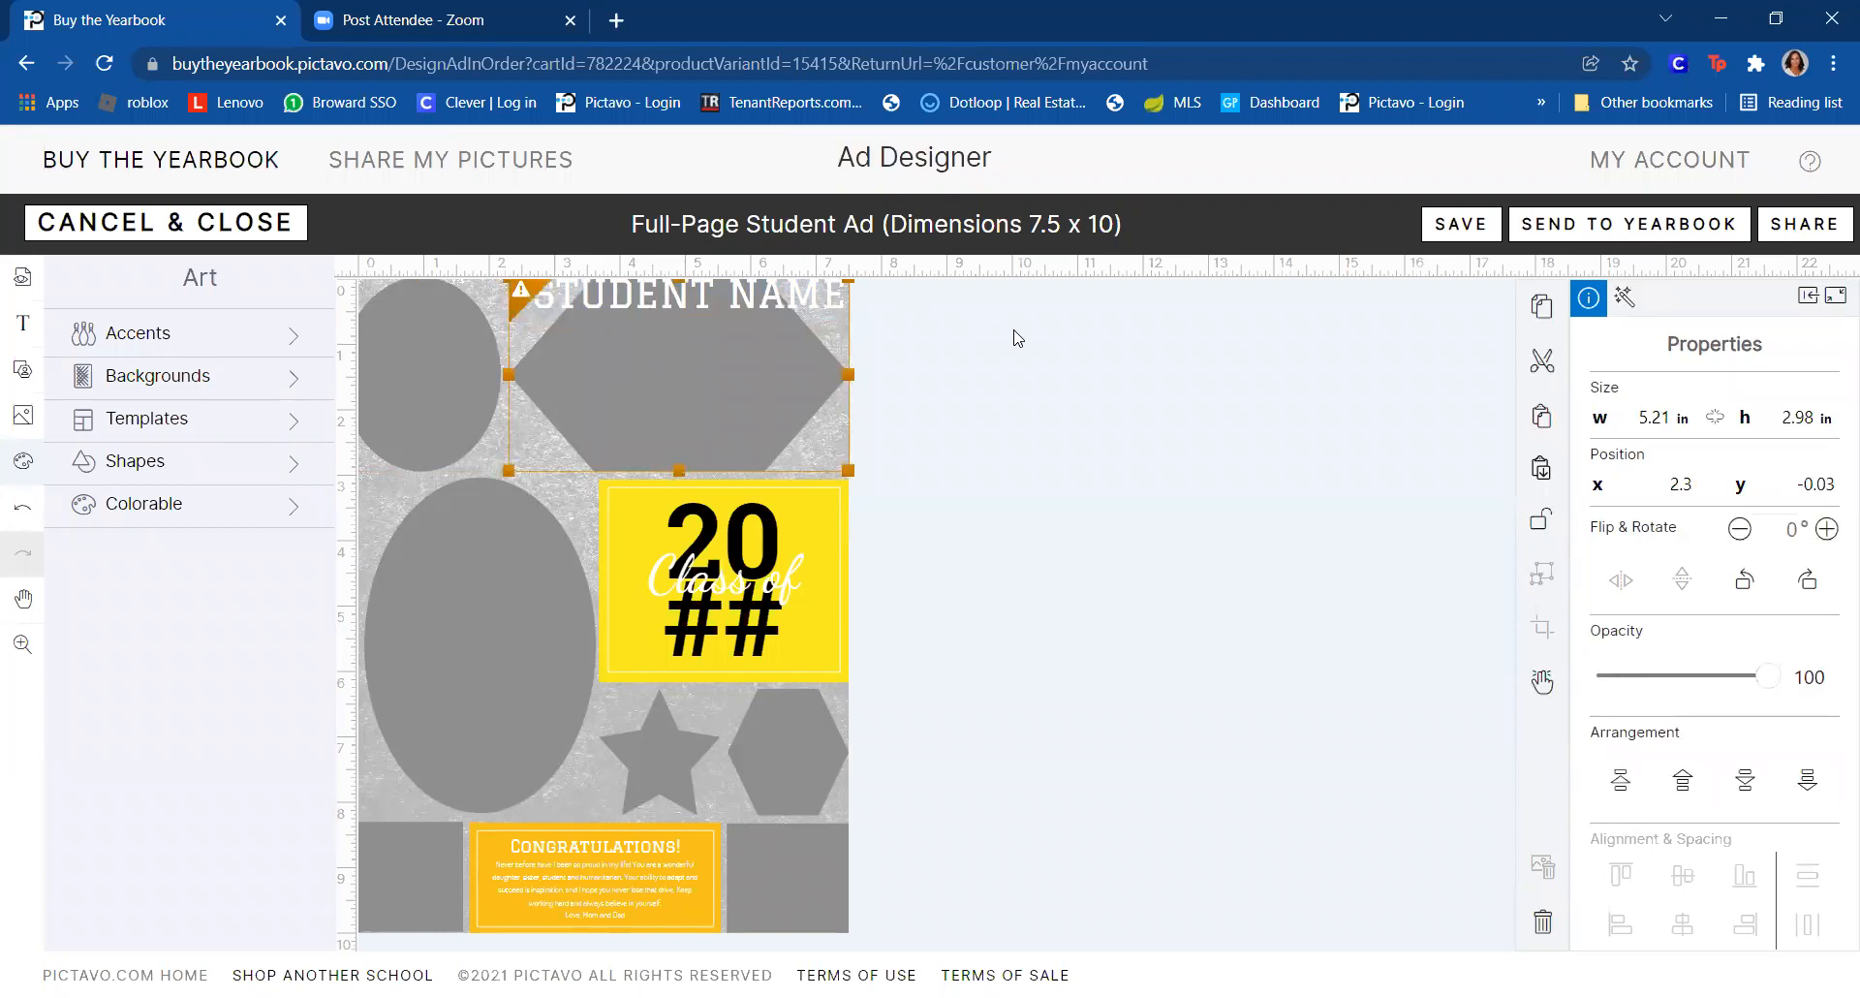
left_click(884, 329)
left_click(713, 332)
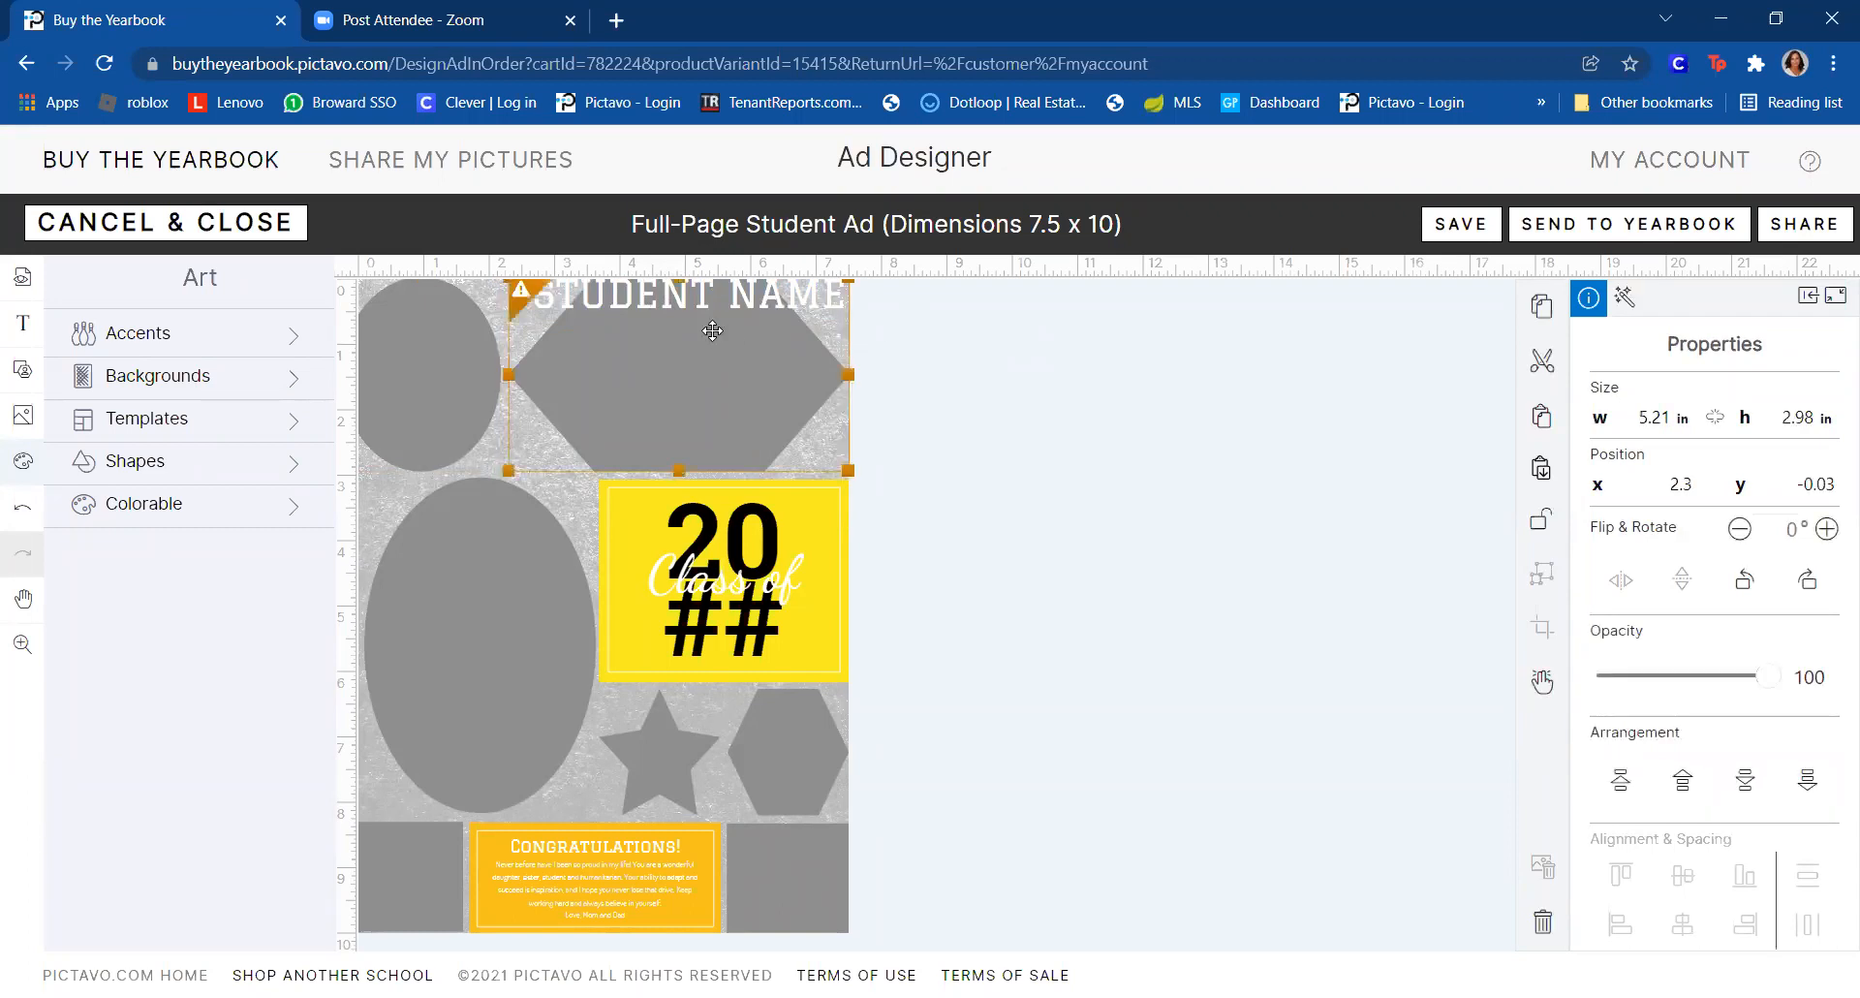
left_click(423, 321)
- Group the wide hexagon photo box, the upper oval photo box and the student name text
left_click(634, 397)
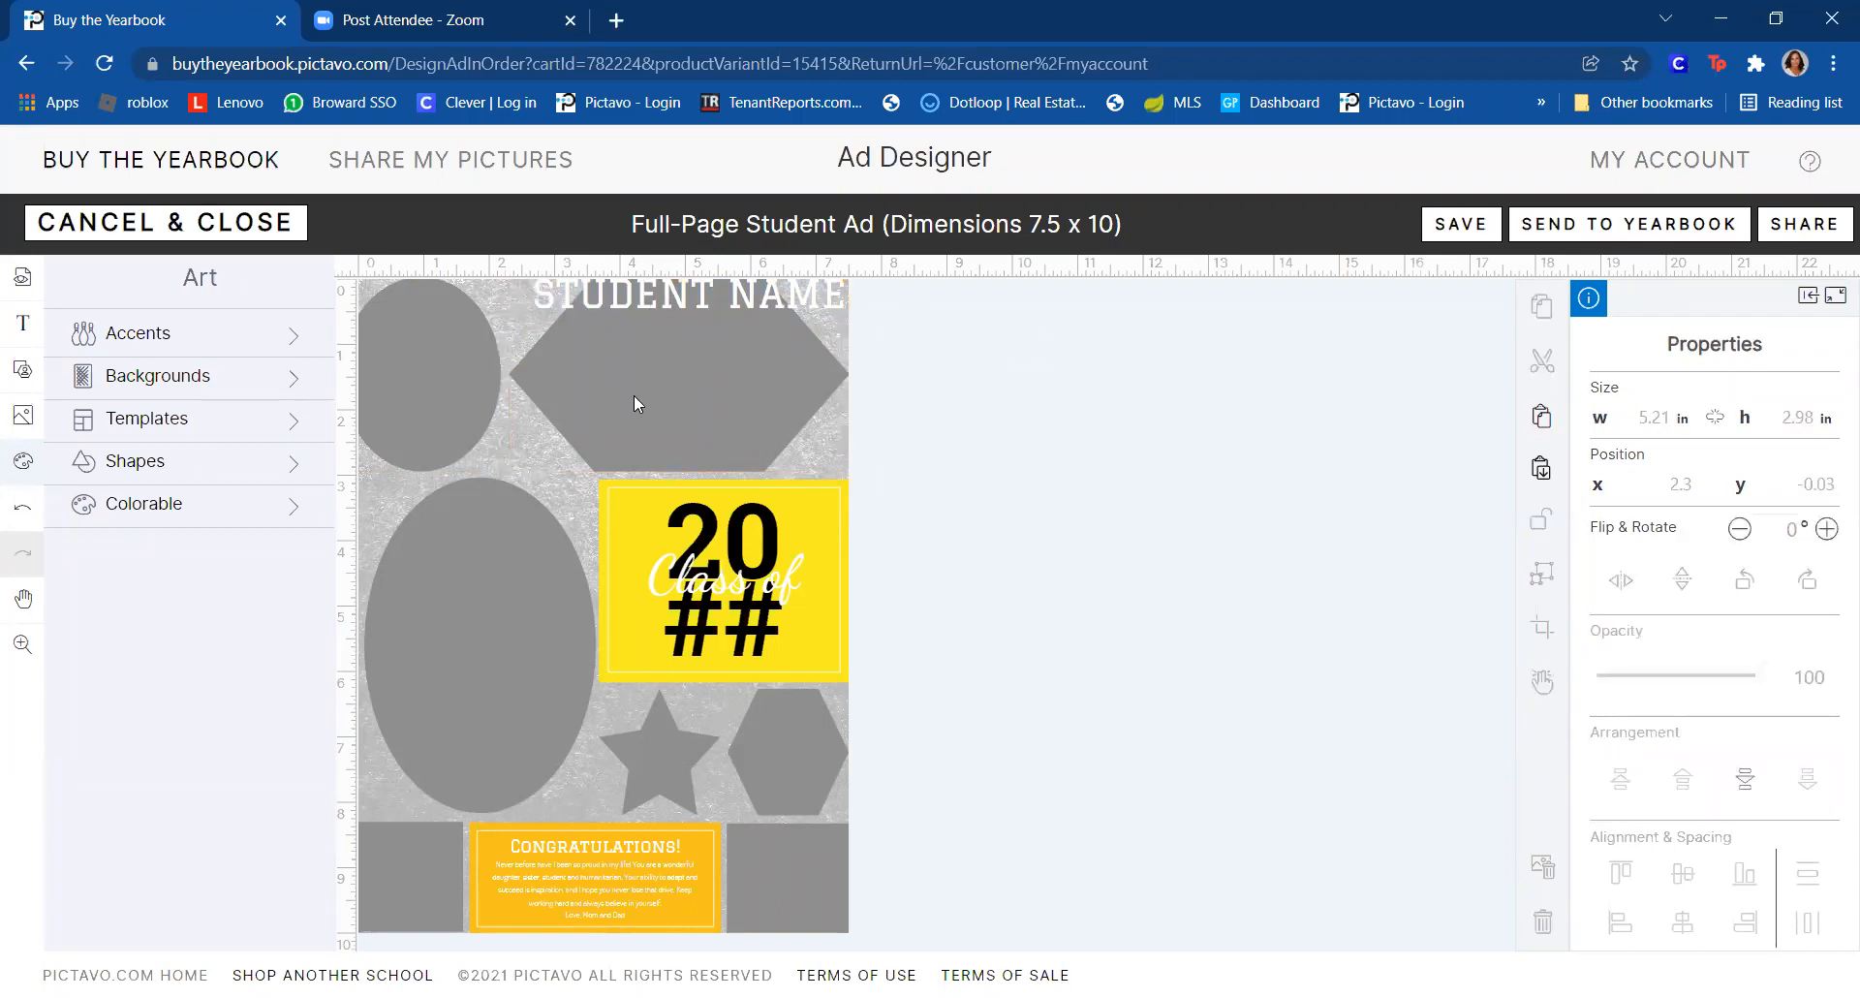
left_click(444, 382, "shift")
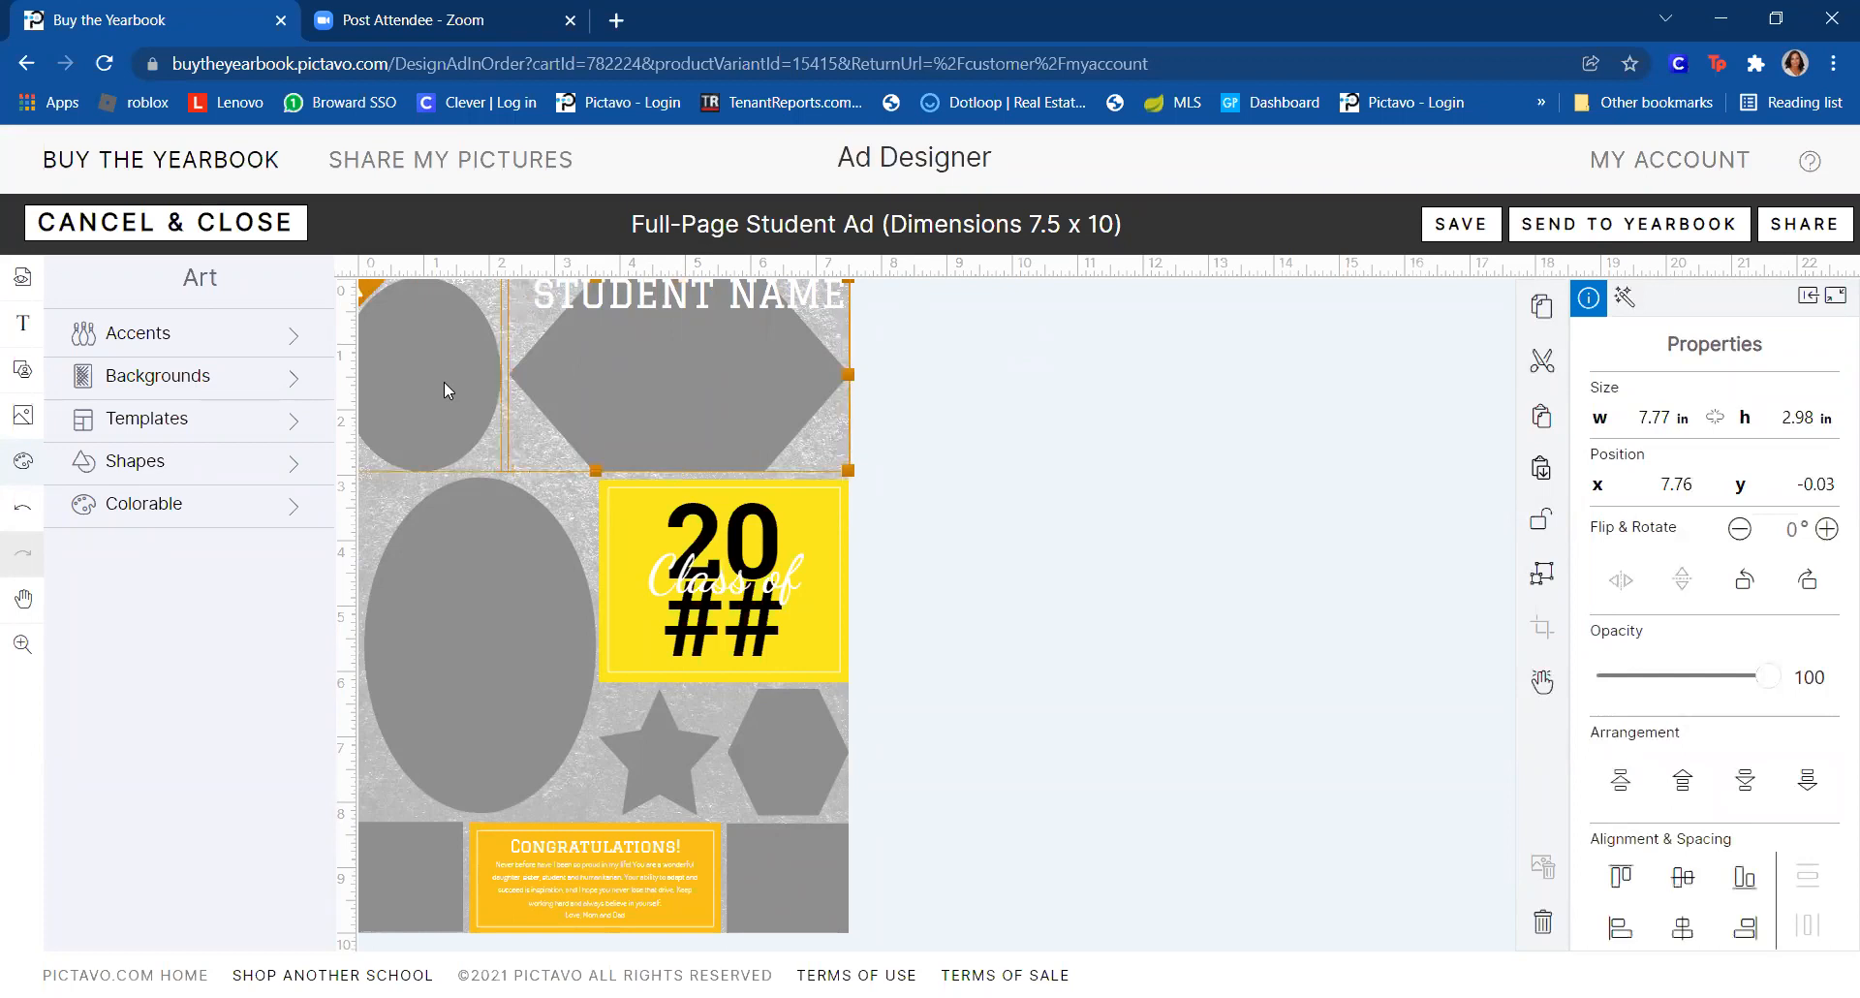
left_click(676, 301, "shift")
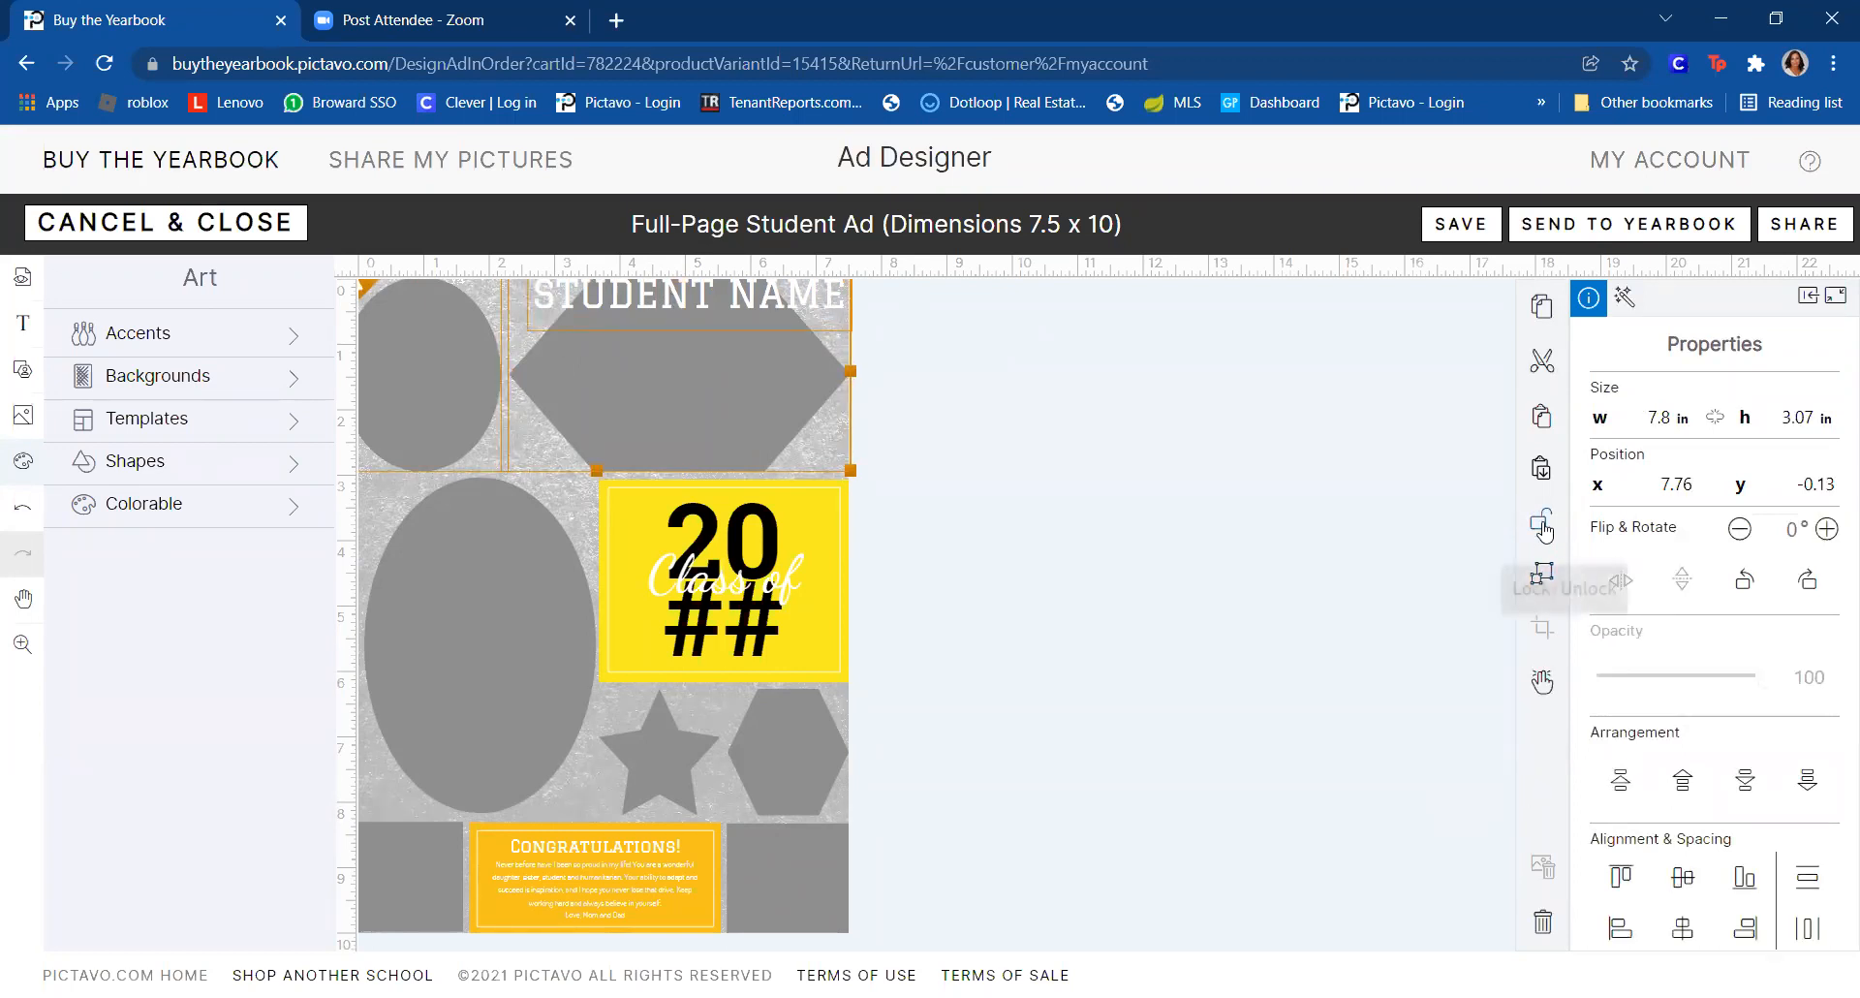
left_click(1541, 577)
mouse_move(692, 364)
left_mouse_down()
mouse_move(718, 388)
mouse_move(737, 356)
mouse_move(694, 366)
left_mouse_up()
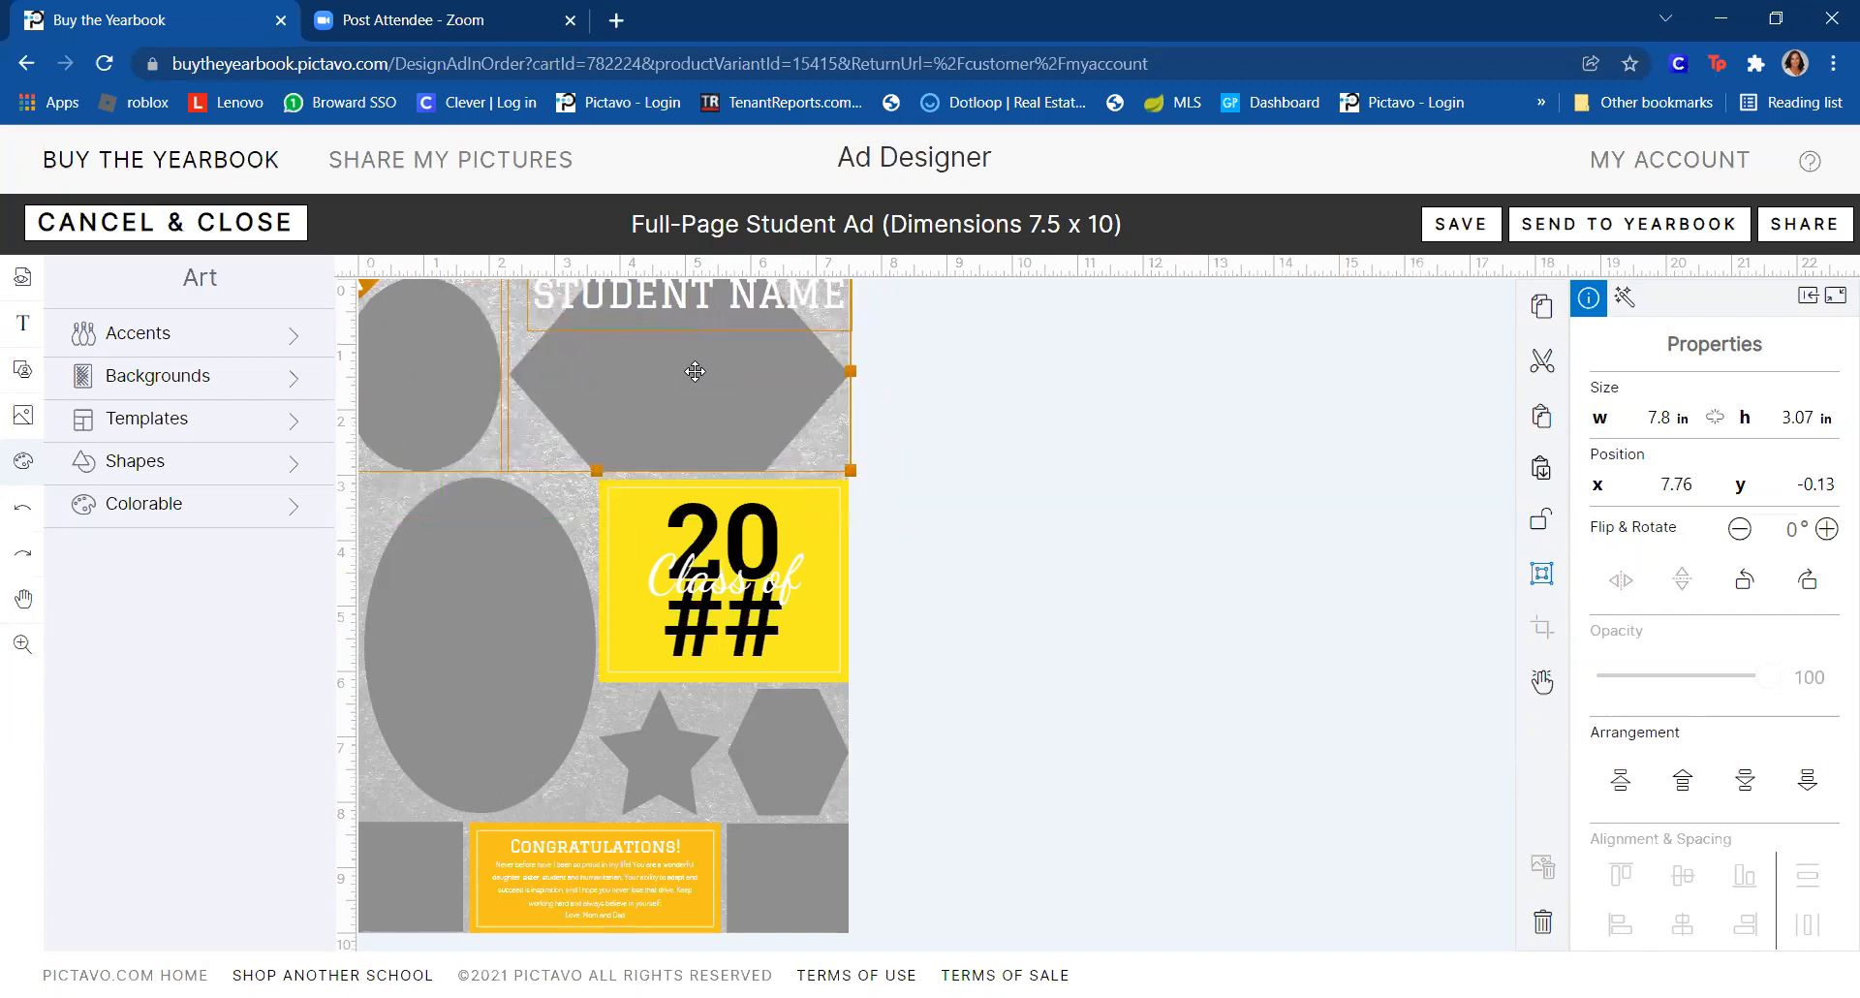
- Lock the grouped hexagon, oval and student name text, and unlock the group again
left_click(1545, 528)
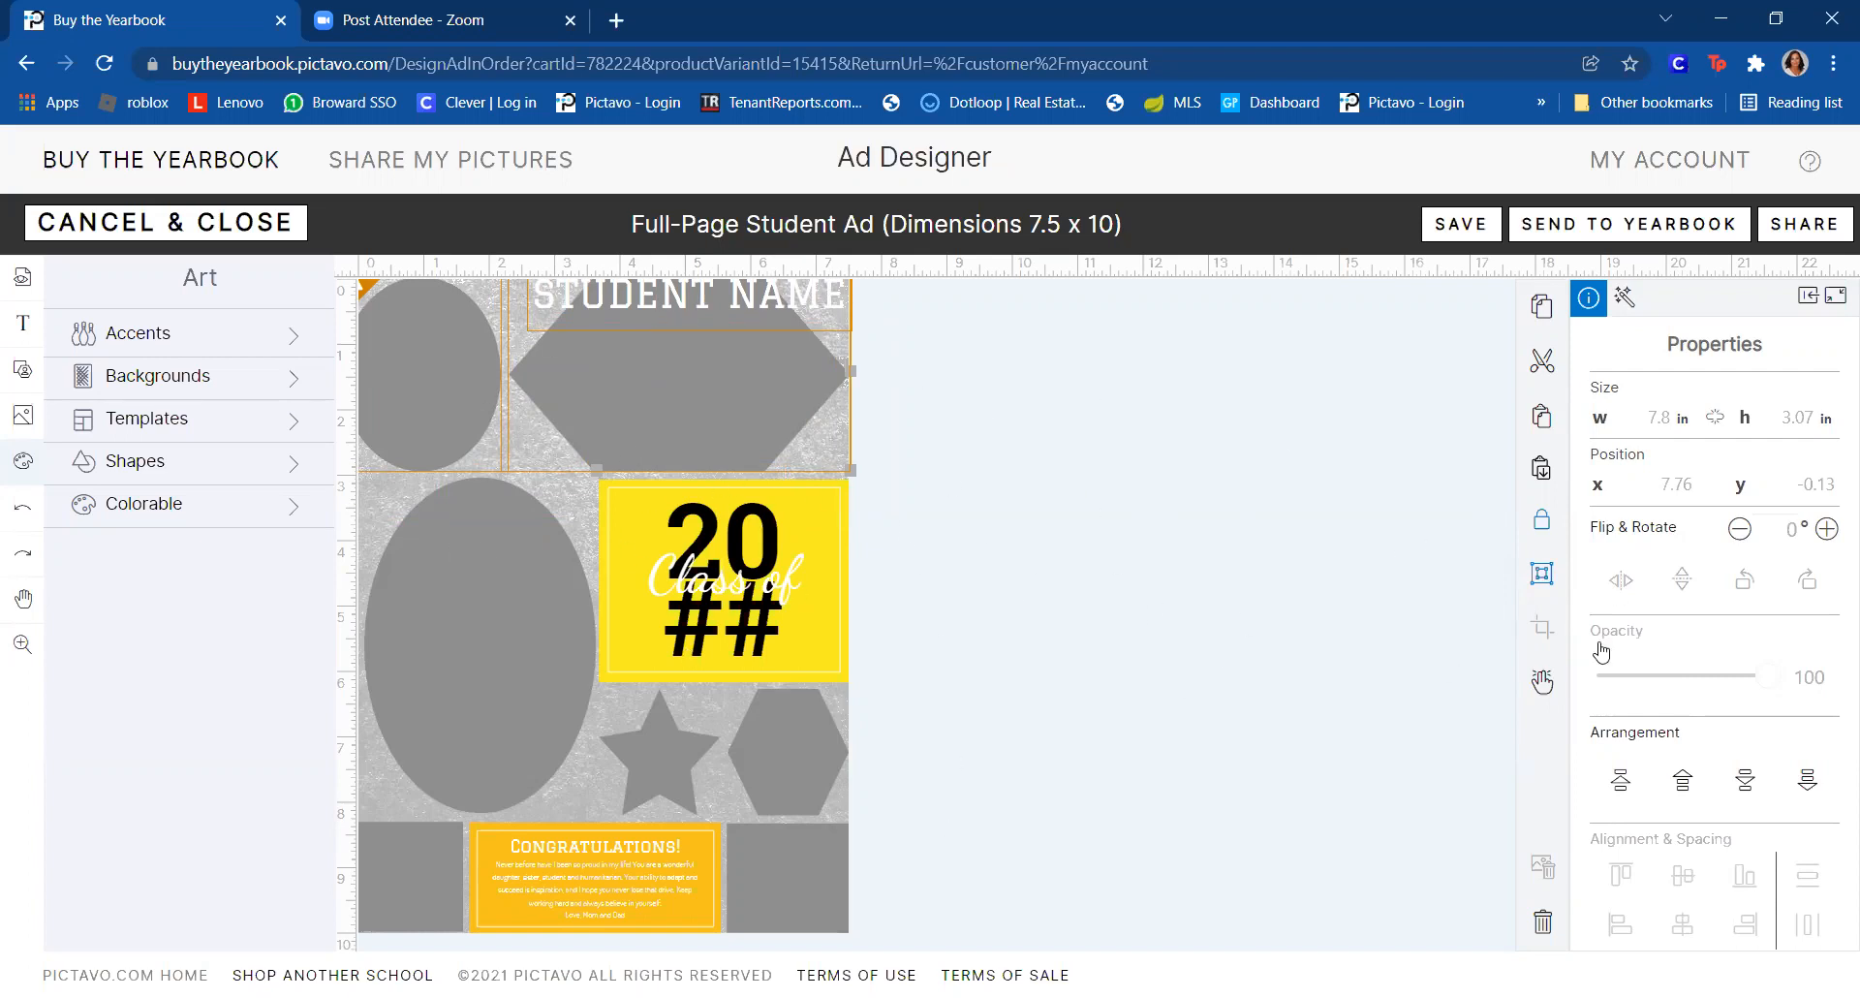
left_click(1543, 521)
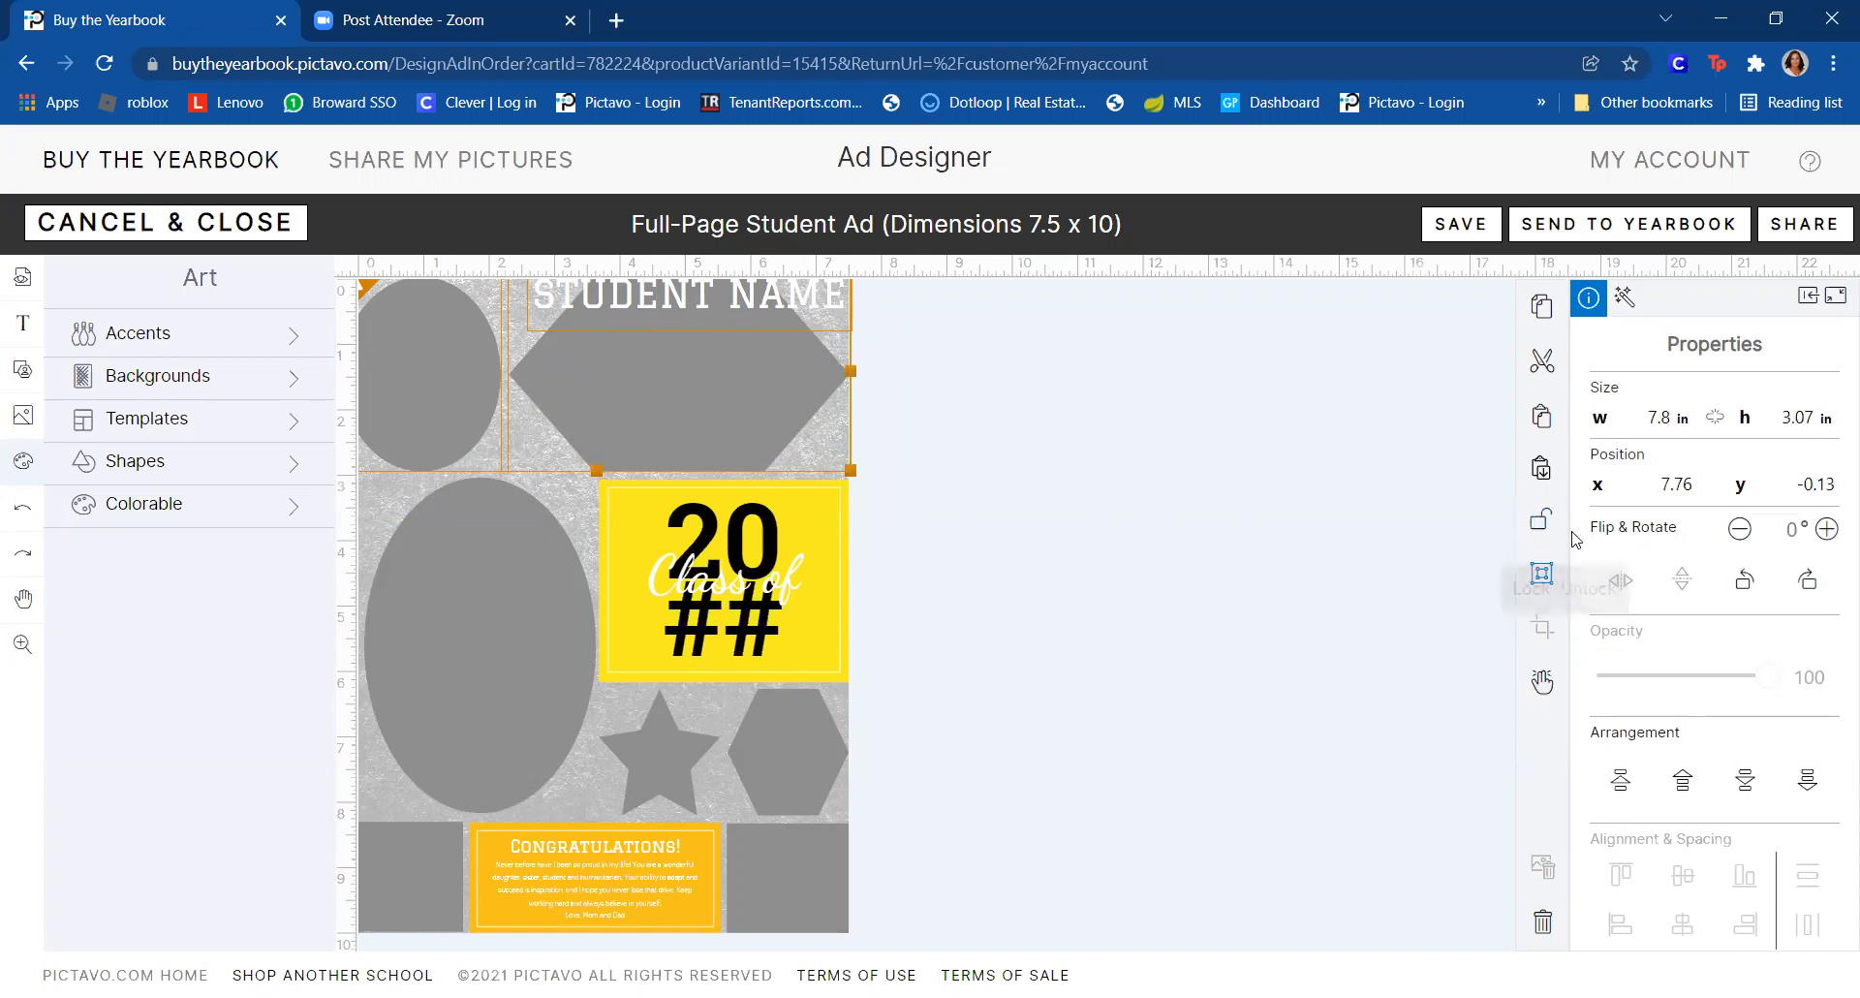
left_click(1094, 559)
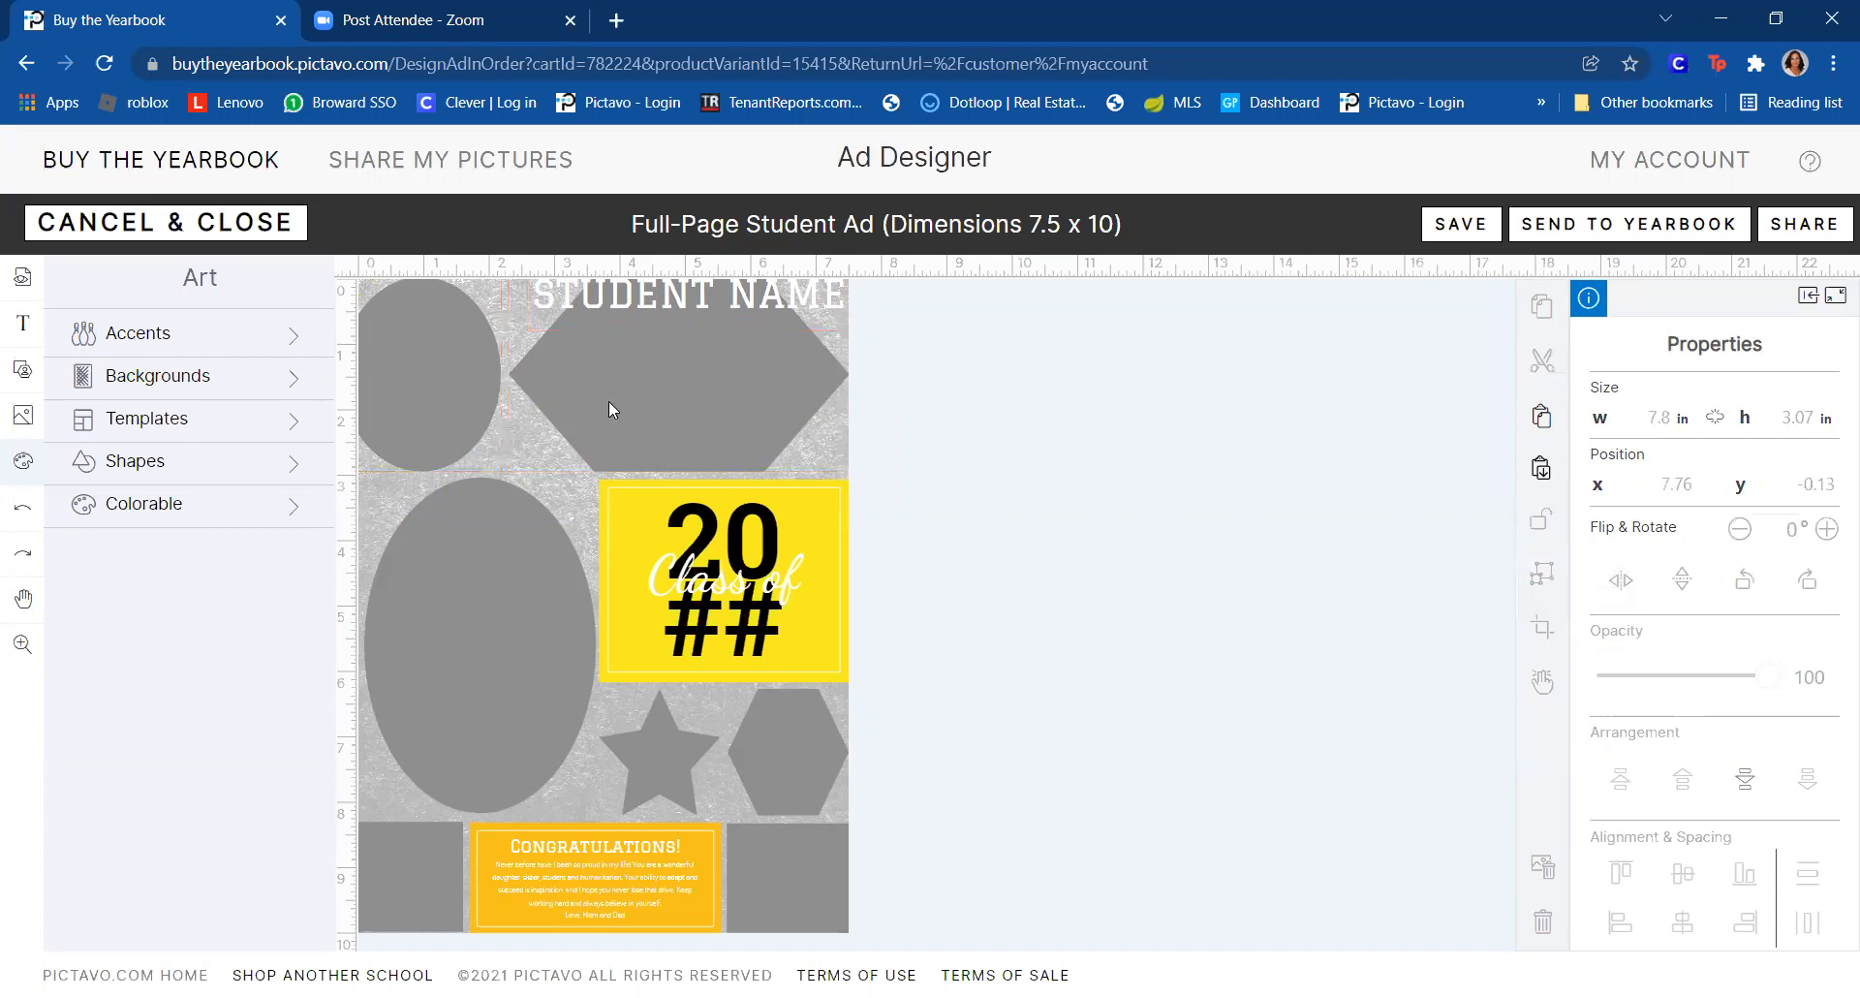
- Upload the picture green-leaves-1410259 from the Downloads folder to My Images
left_click_drag(145, 334, 58, 416)
left_click(19, 418)
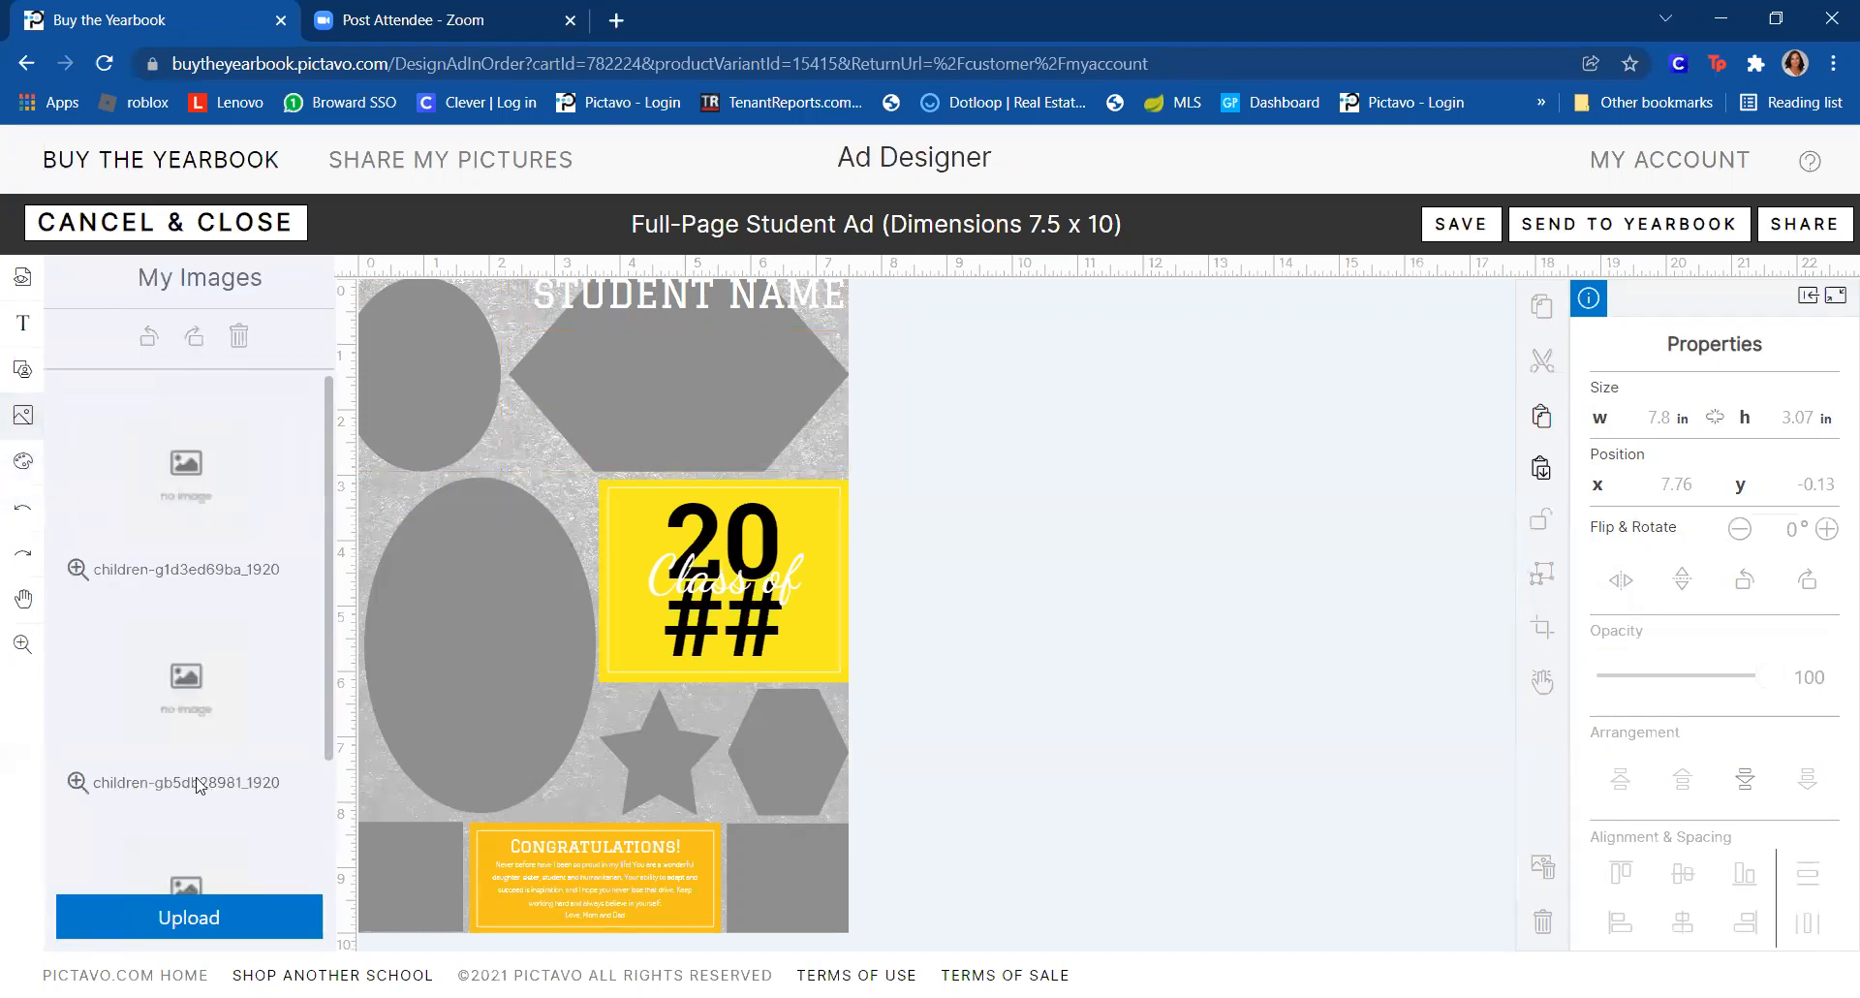
left_click(193, 932)
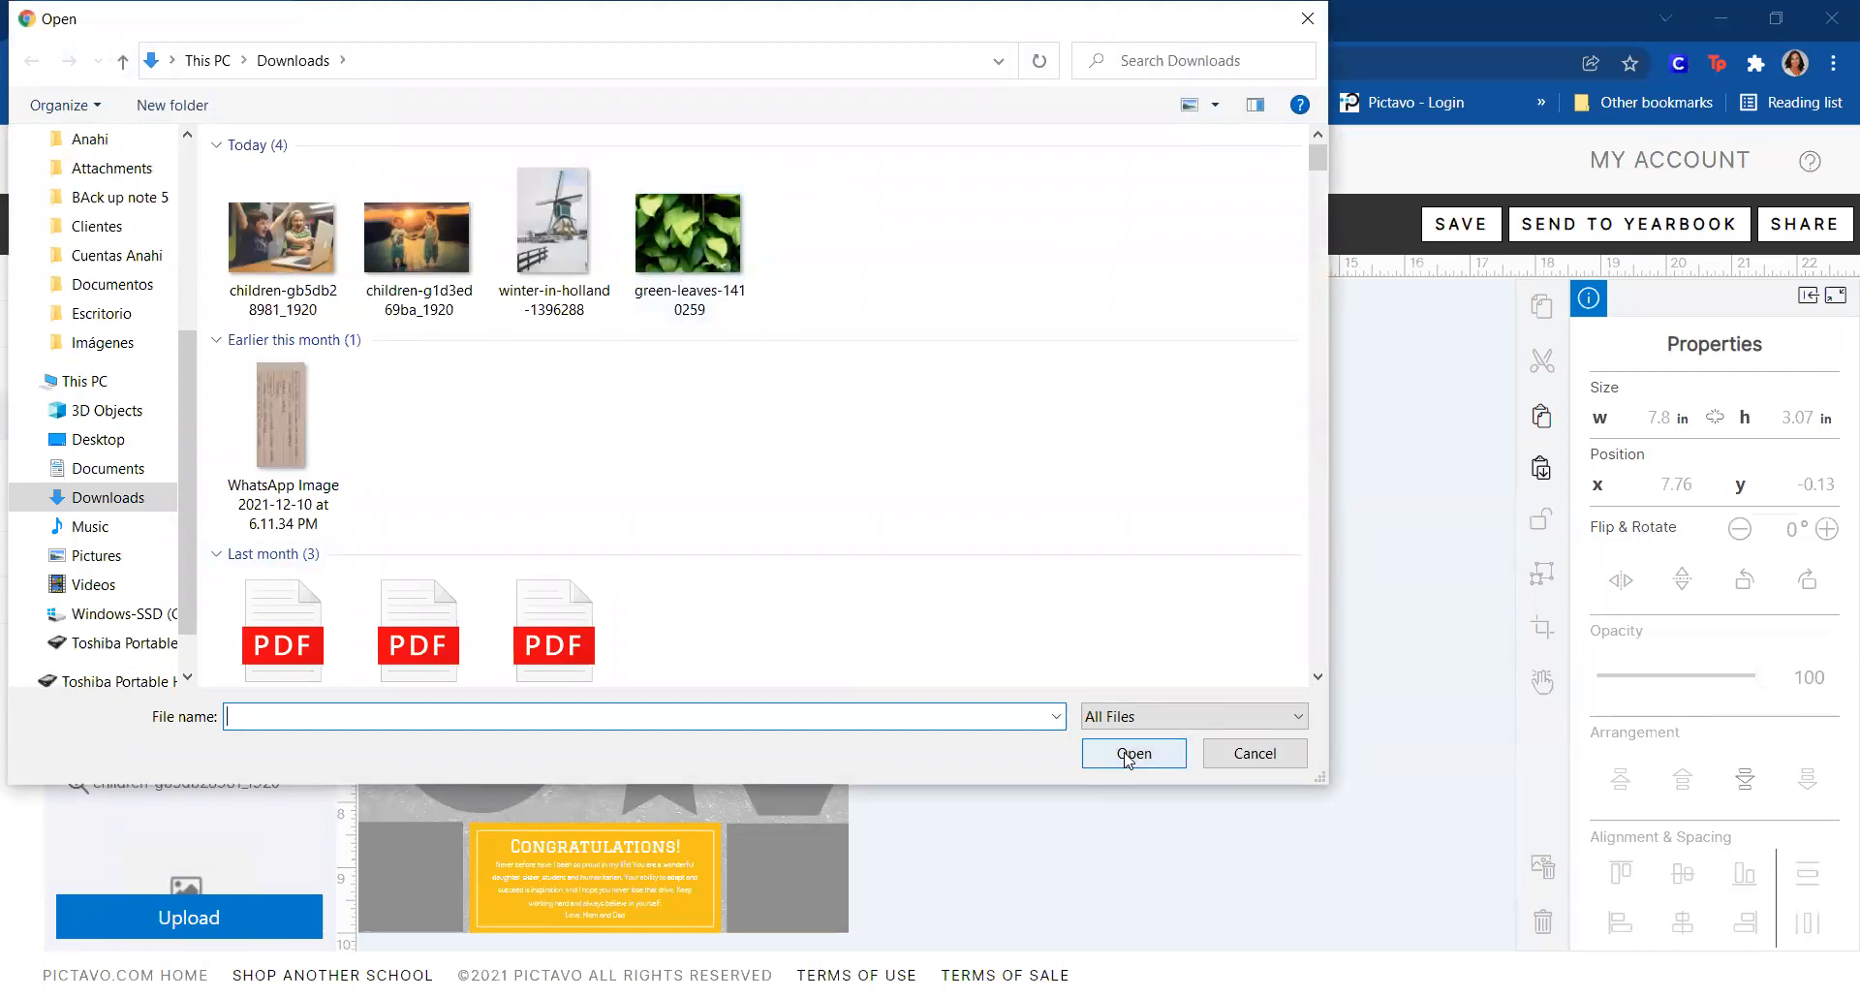
left_click(271, 217)
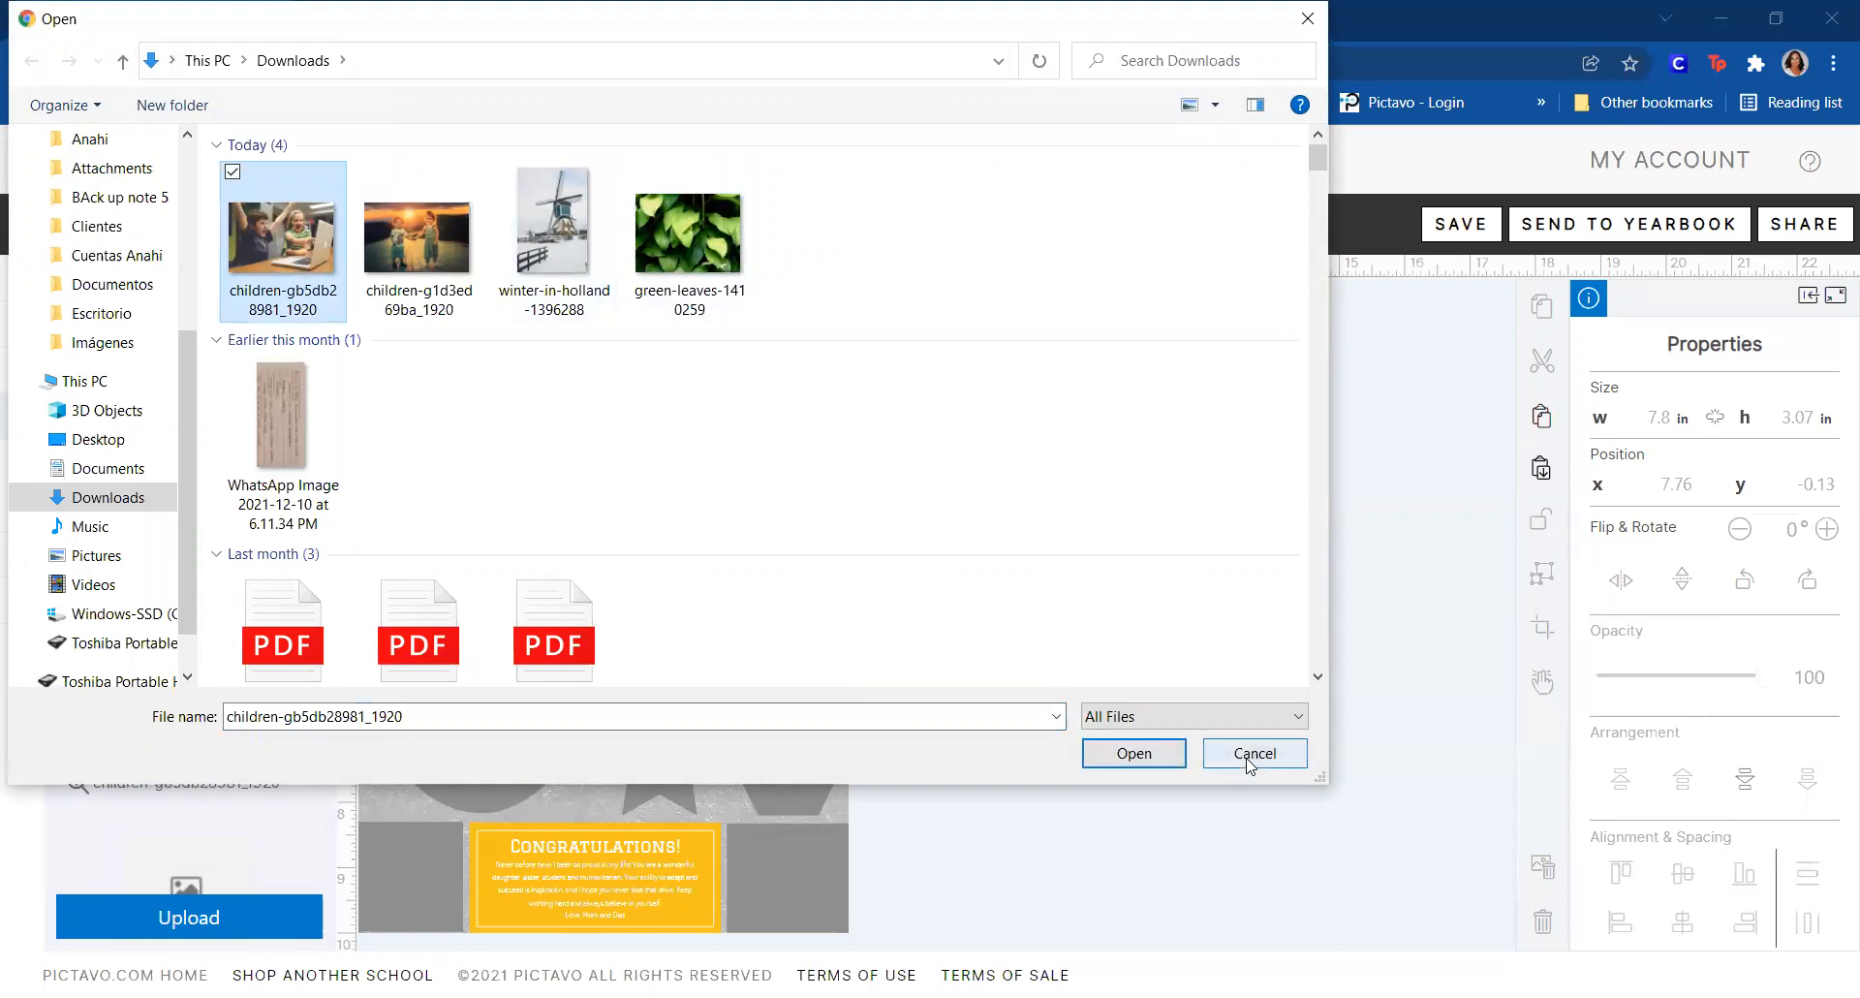
left_click(692, 278)
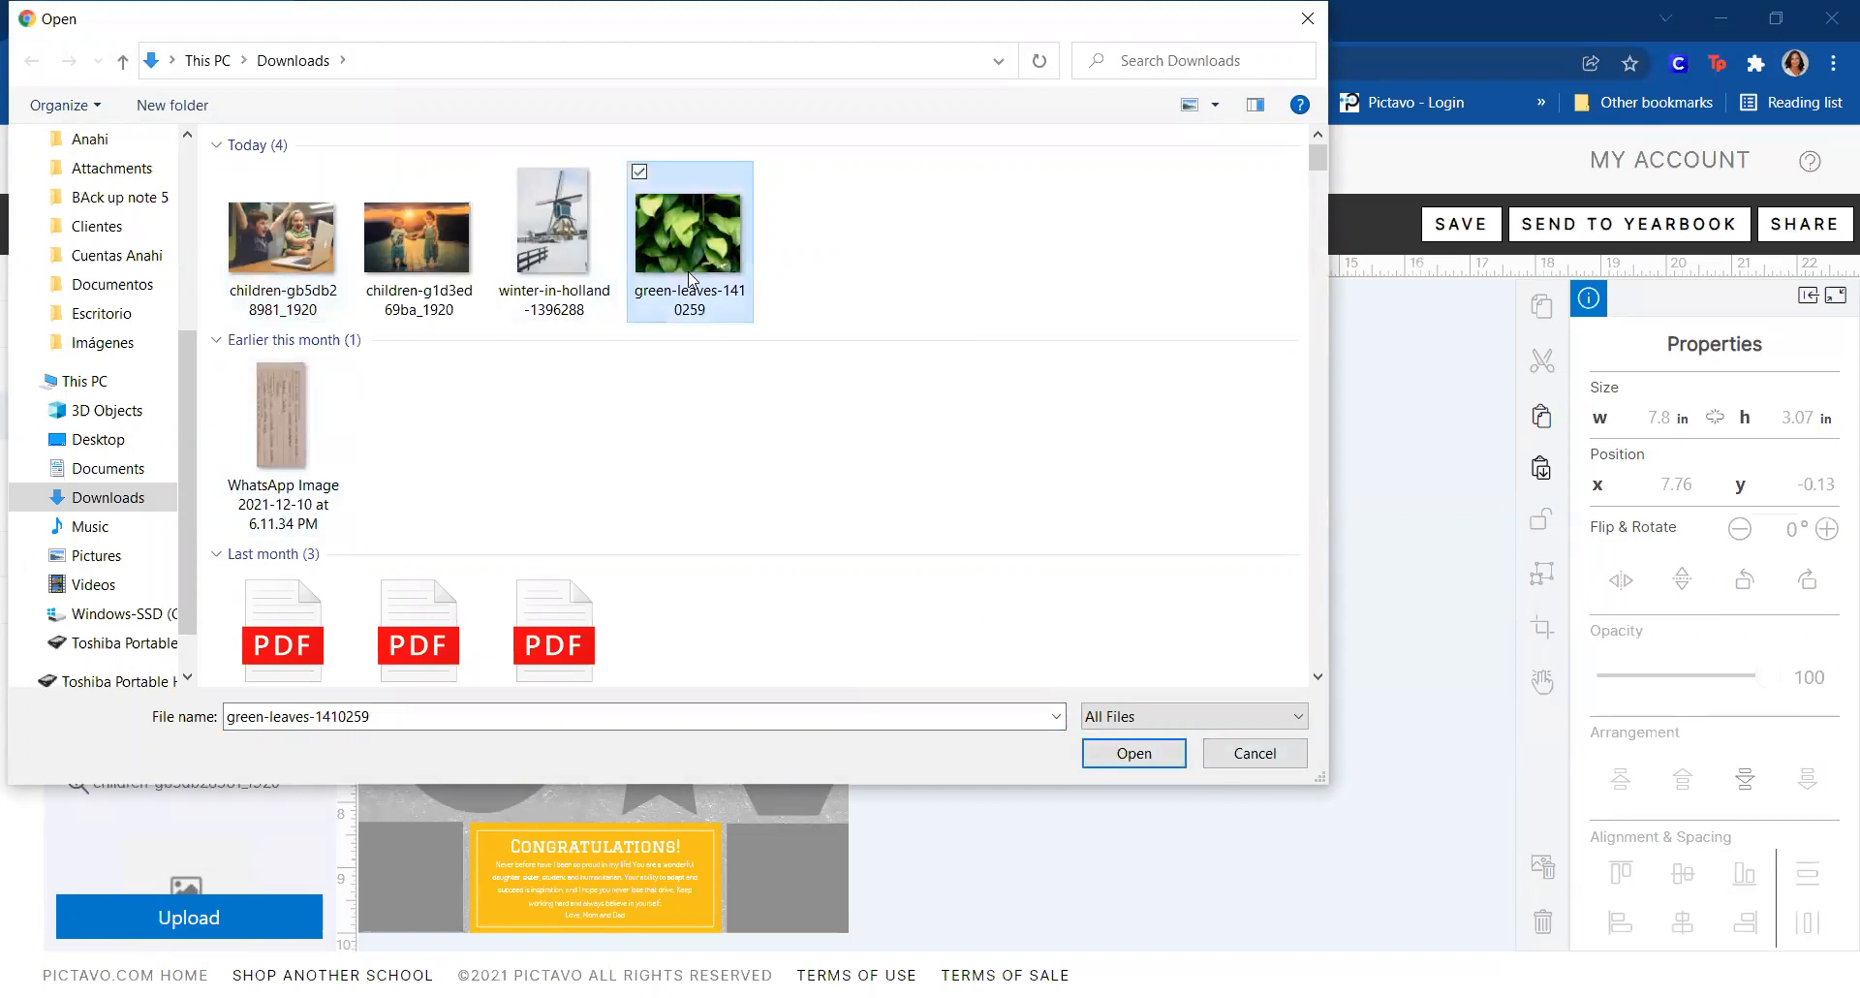
left_click(1132, 755)
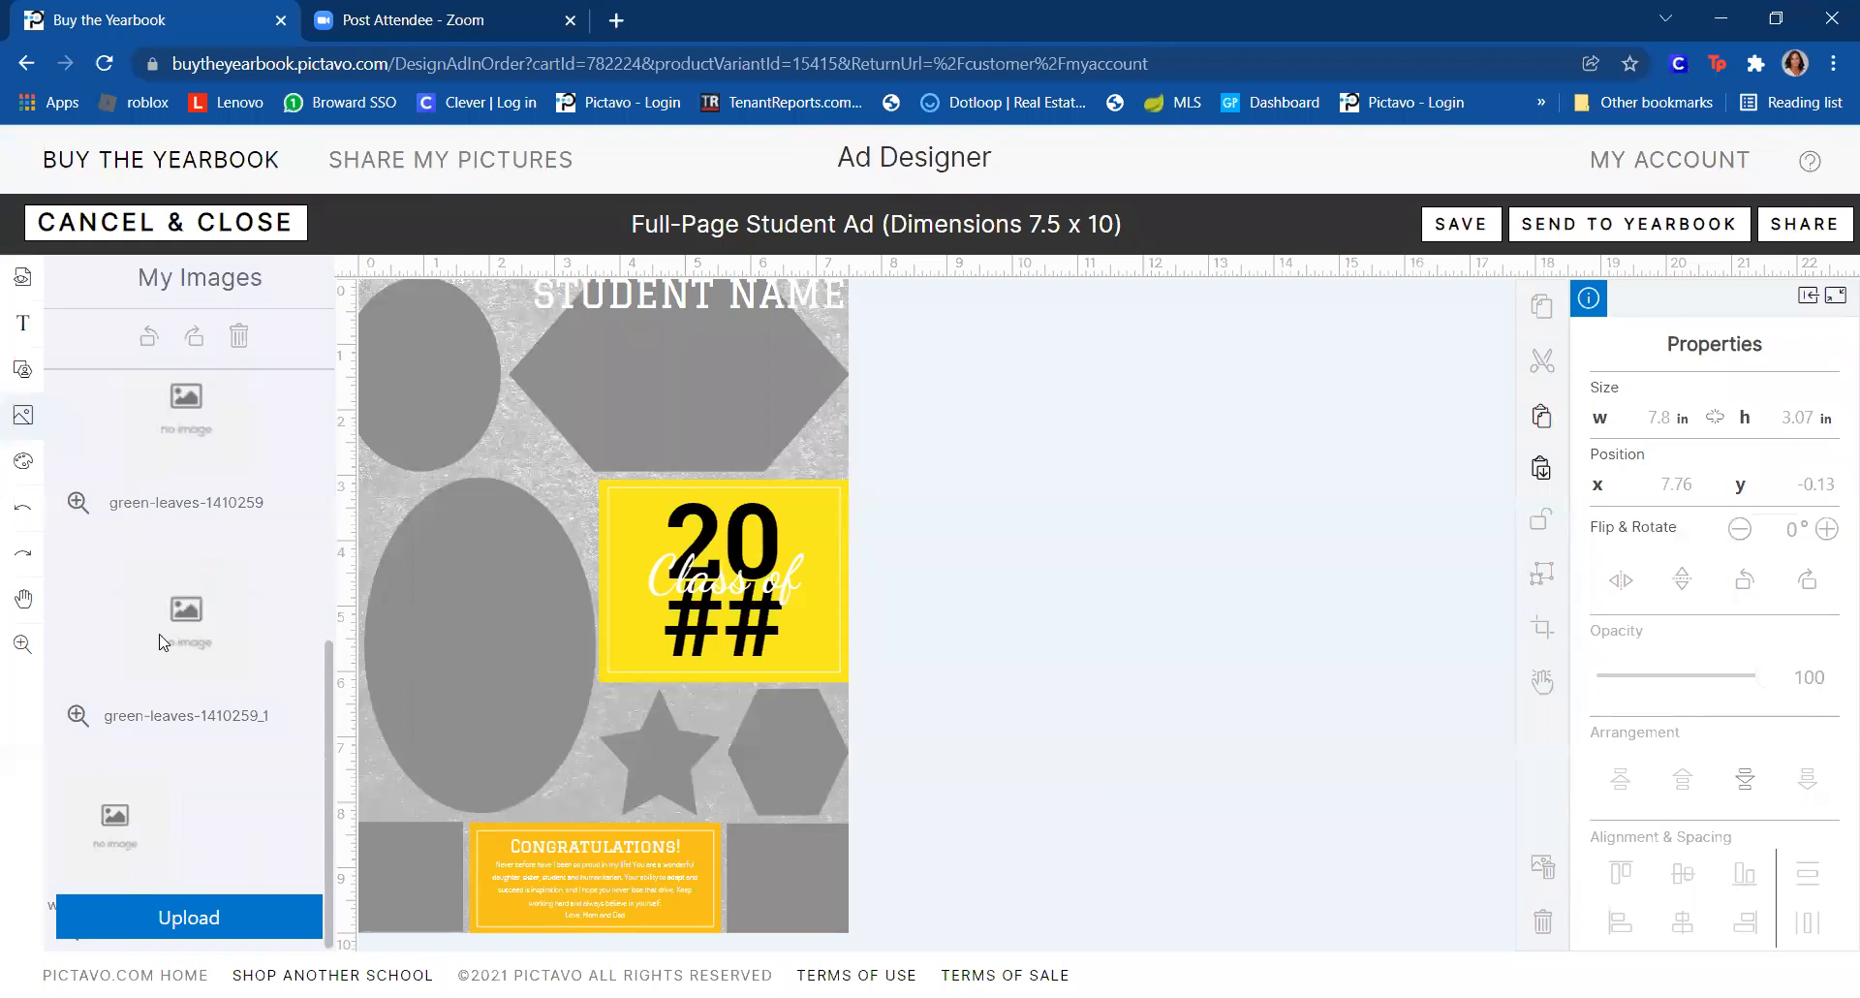
- Place green-leaves-1410259_1 in the large oval photo box and shrink the box to about 1.89 × 2.74 in
left_click_drag(196, 593, 489, 604)
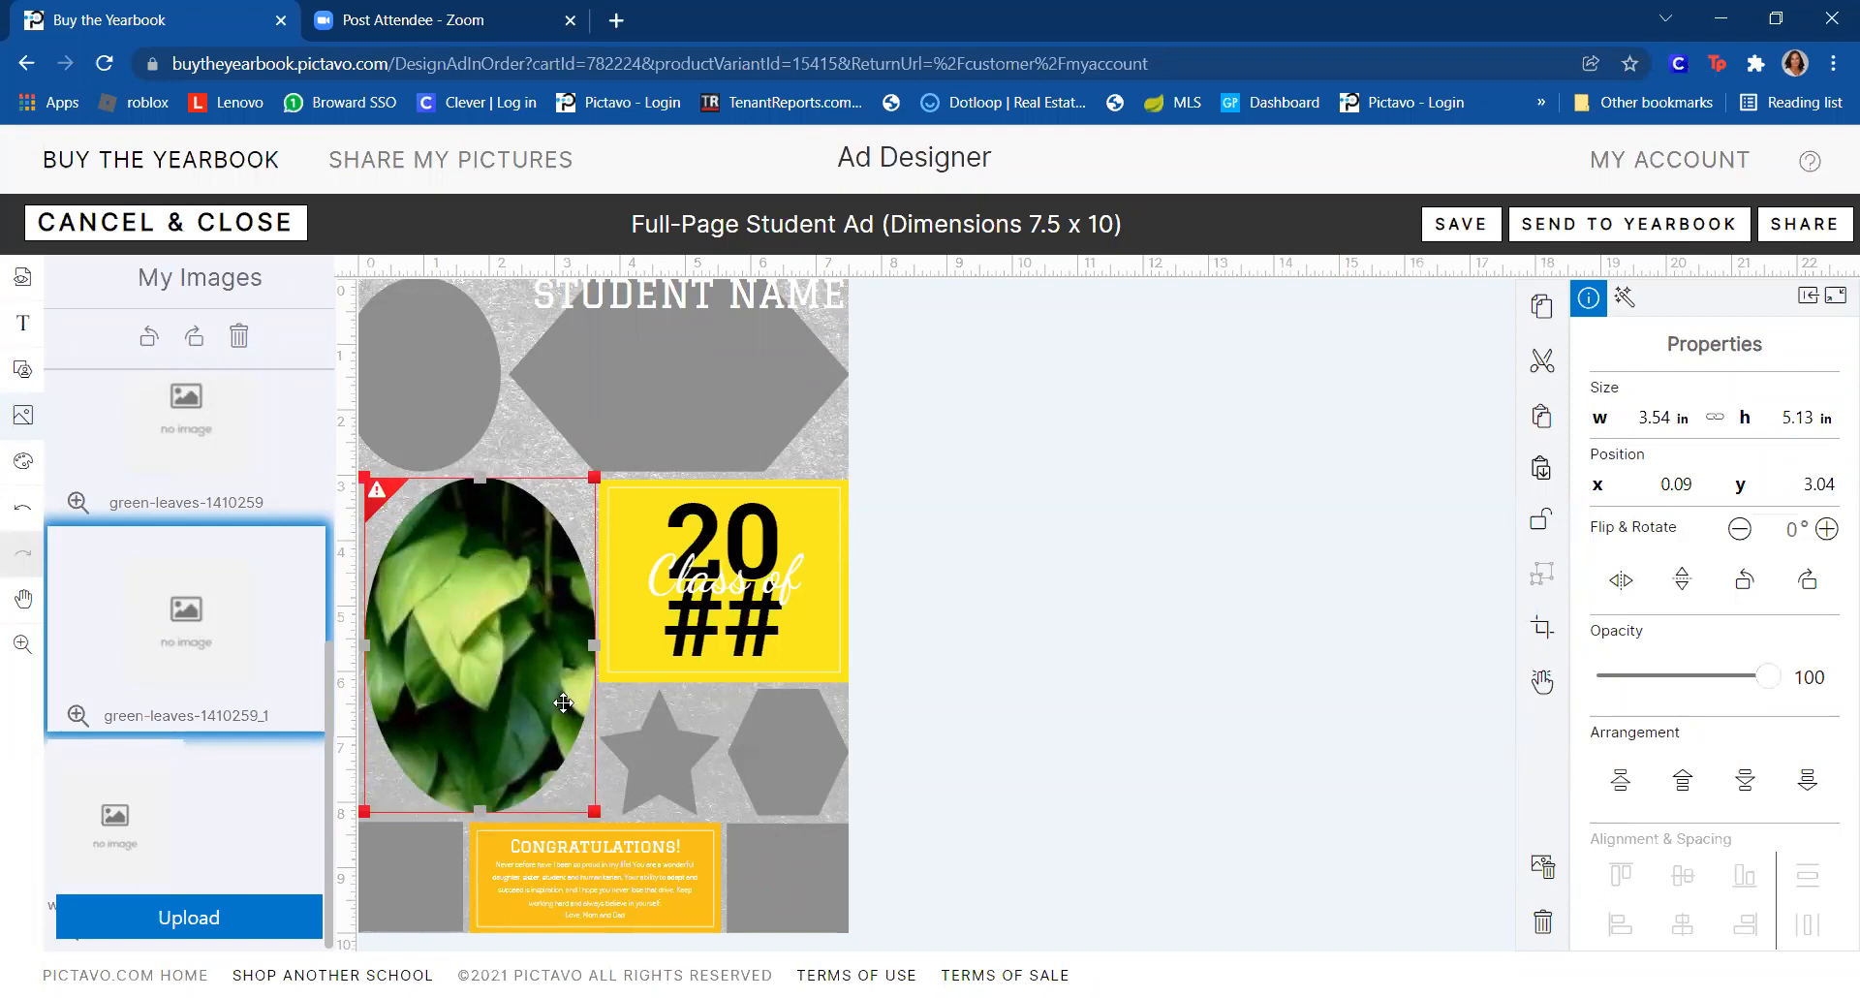
left_click_drag(596, 475, 493, 609)
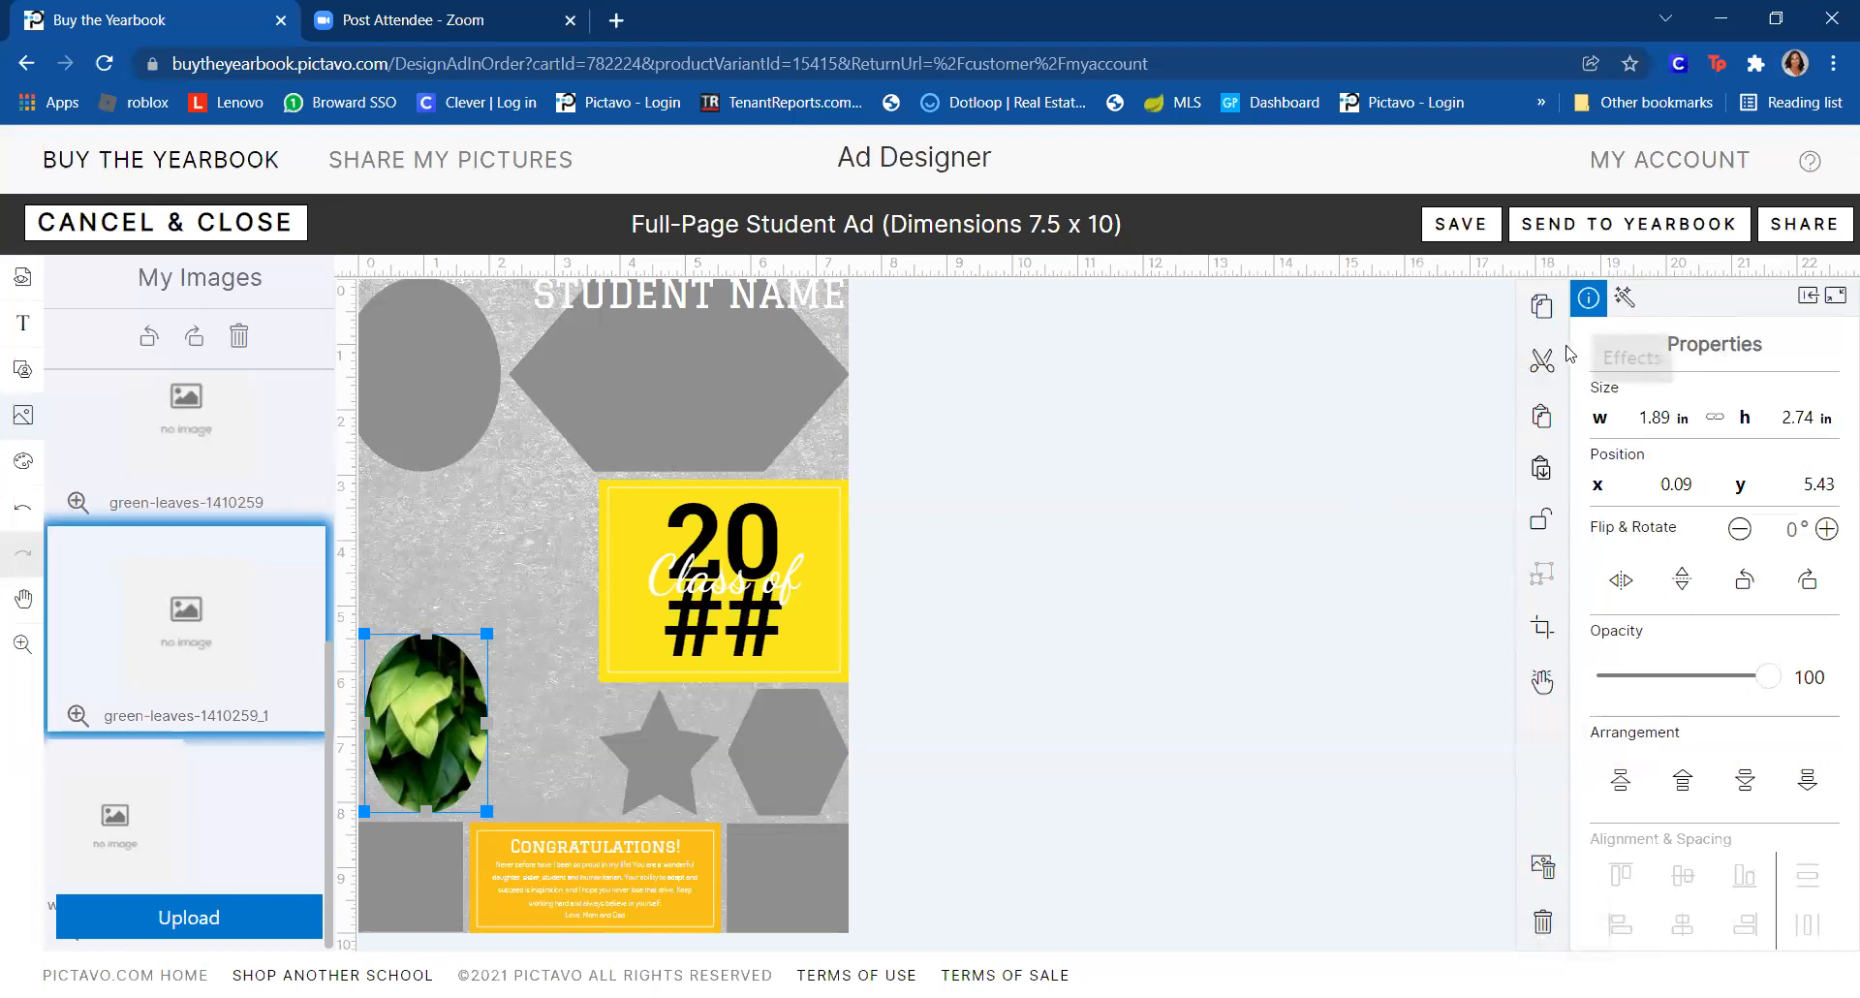
- Crop the leaves picture in the reduced oval by adjusting the crop frame's width and height and repositioning it over the leaves
left_click(1624, 300)
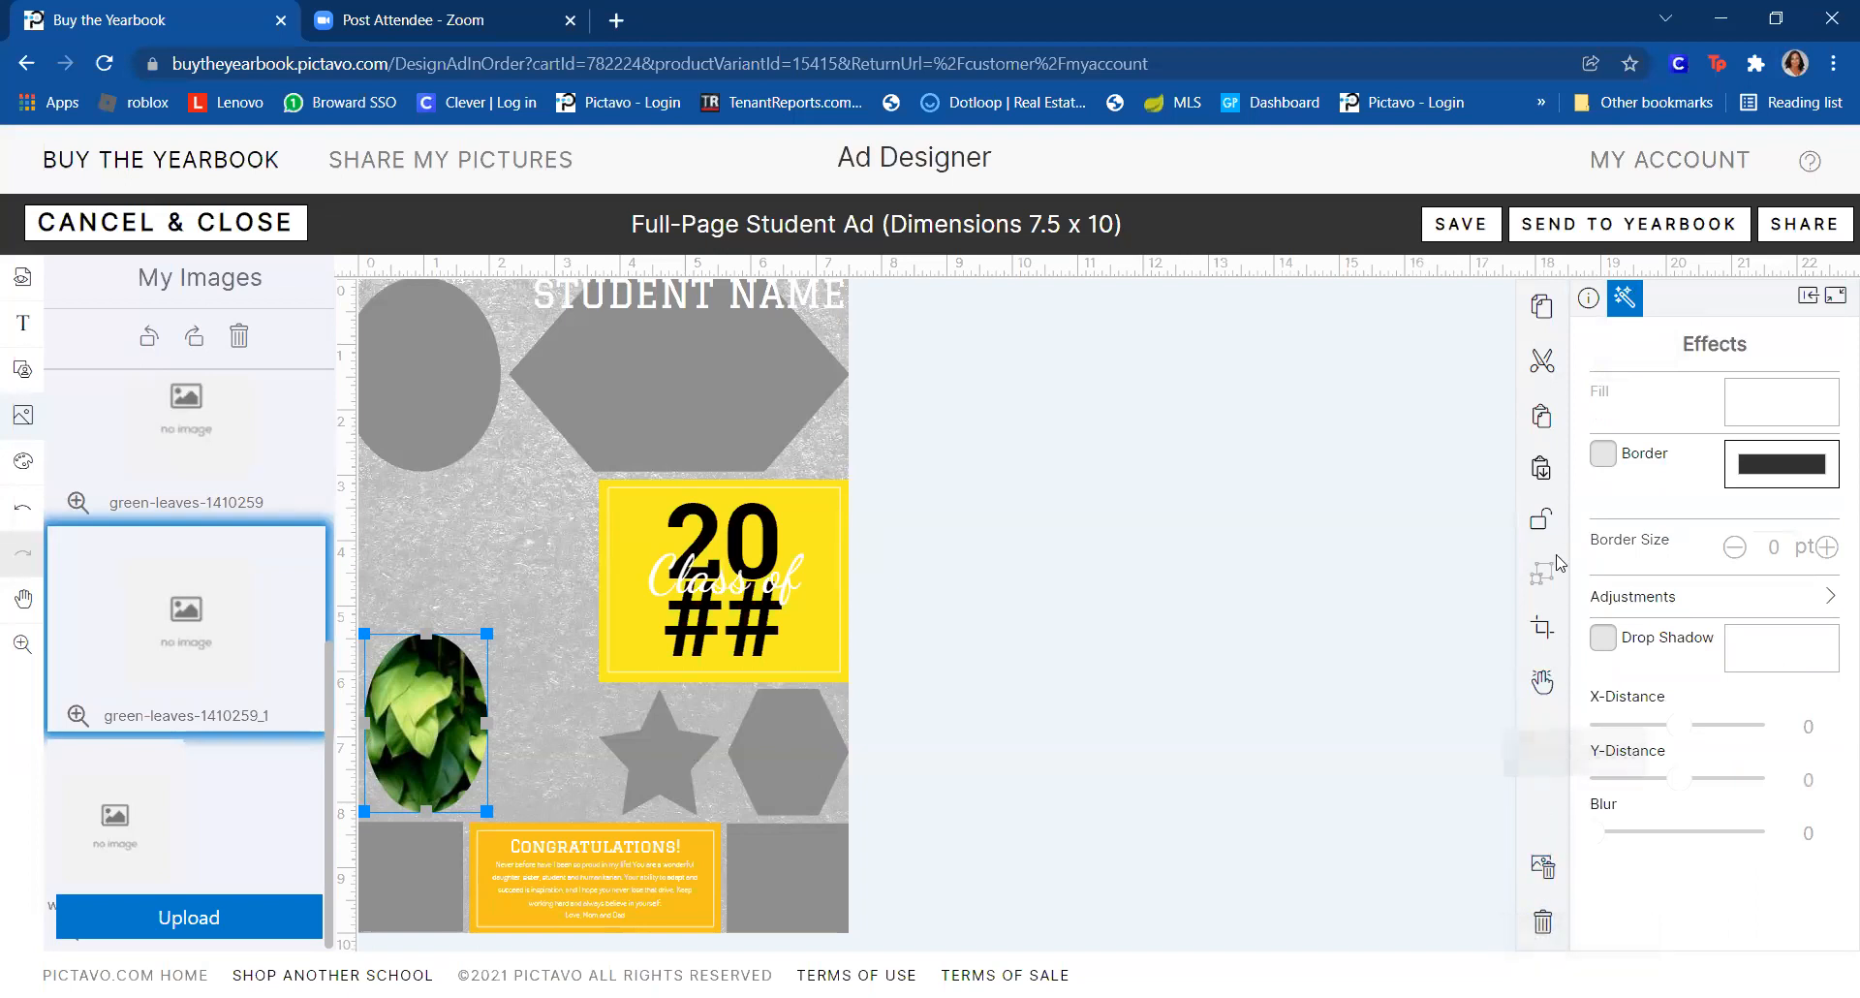
left_click(1544, 632)
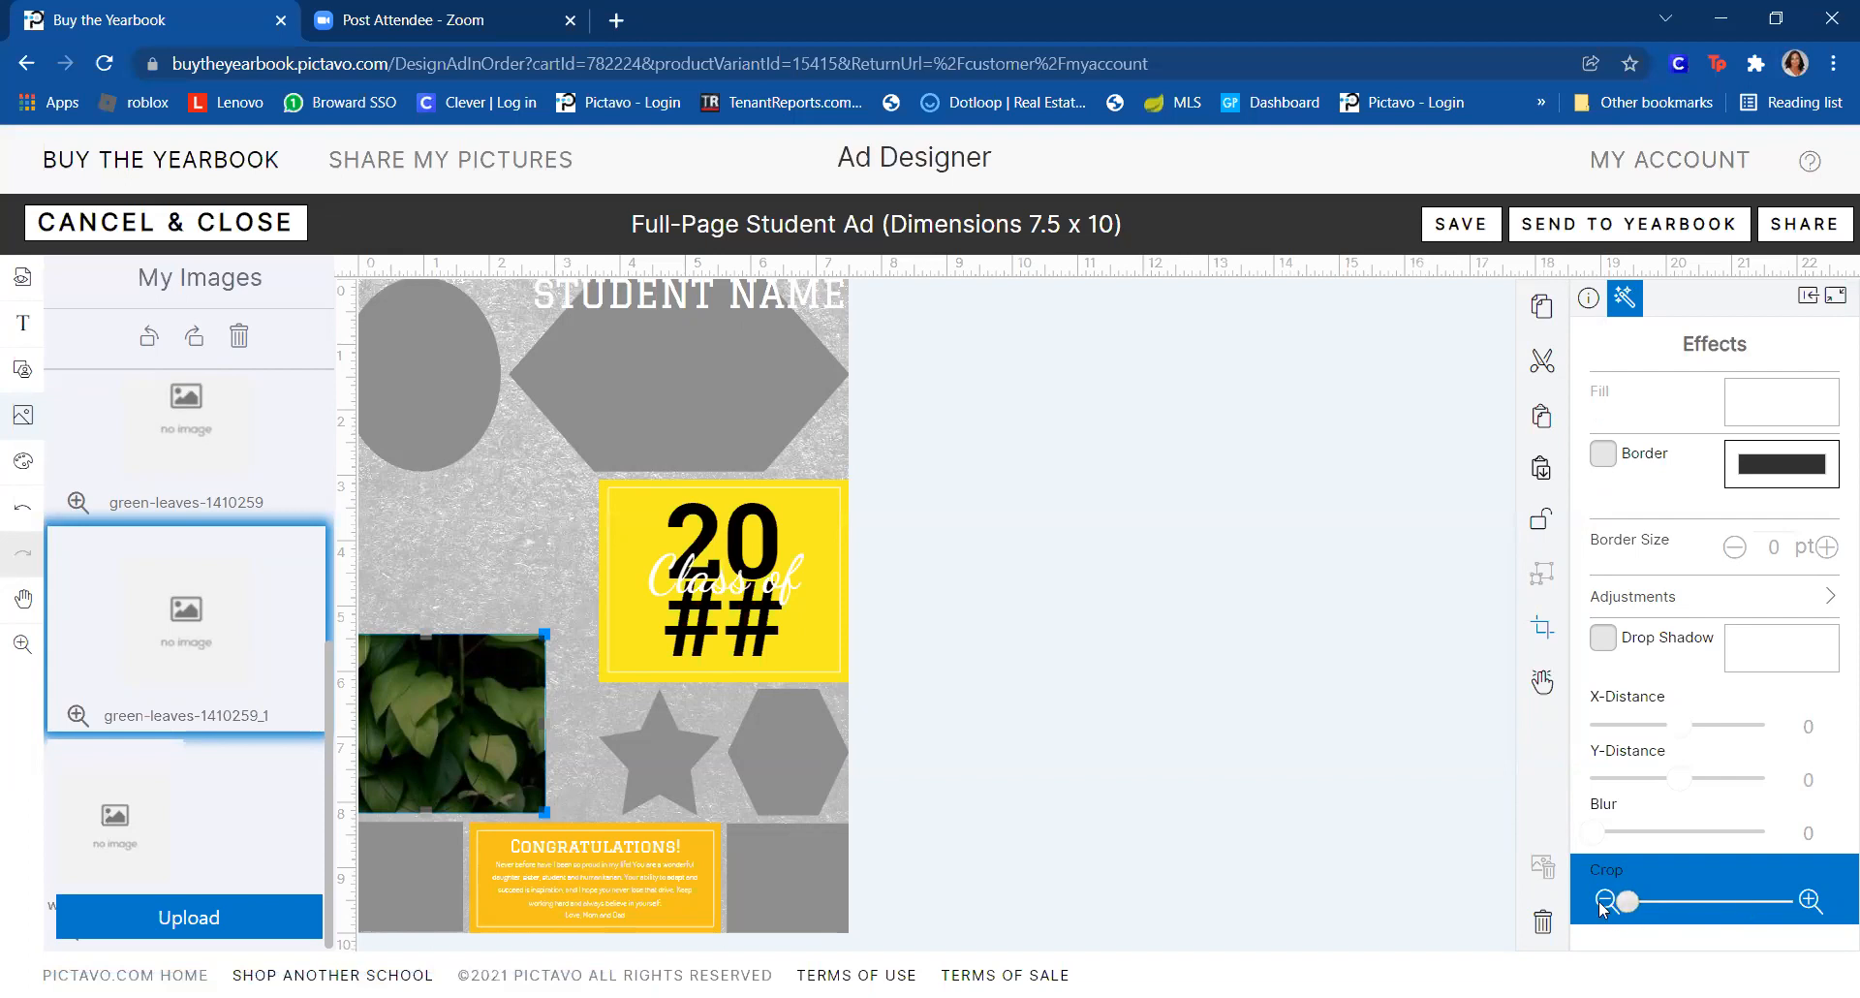
double_click(431, 723)
scroll(535, 685, "up", 3)
scroll(535, 683, "up", 1)
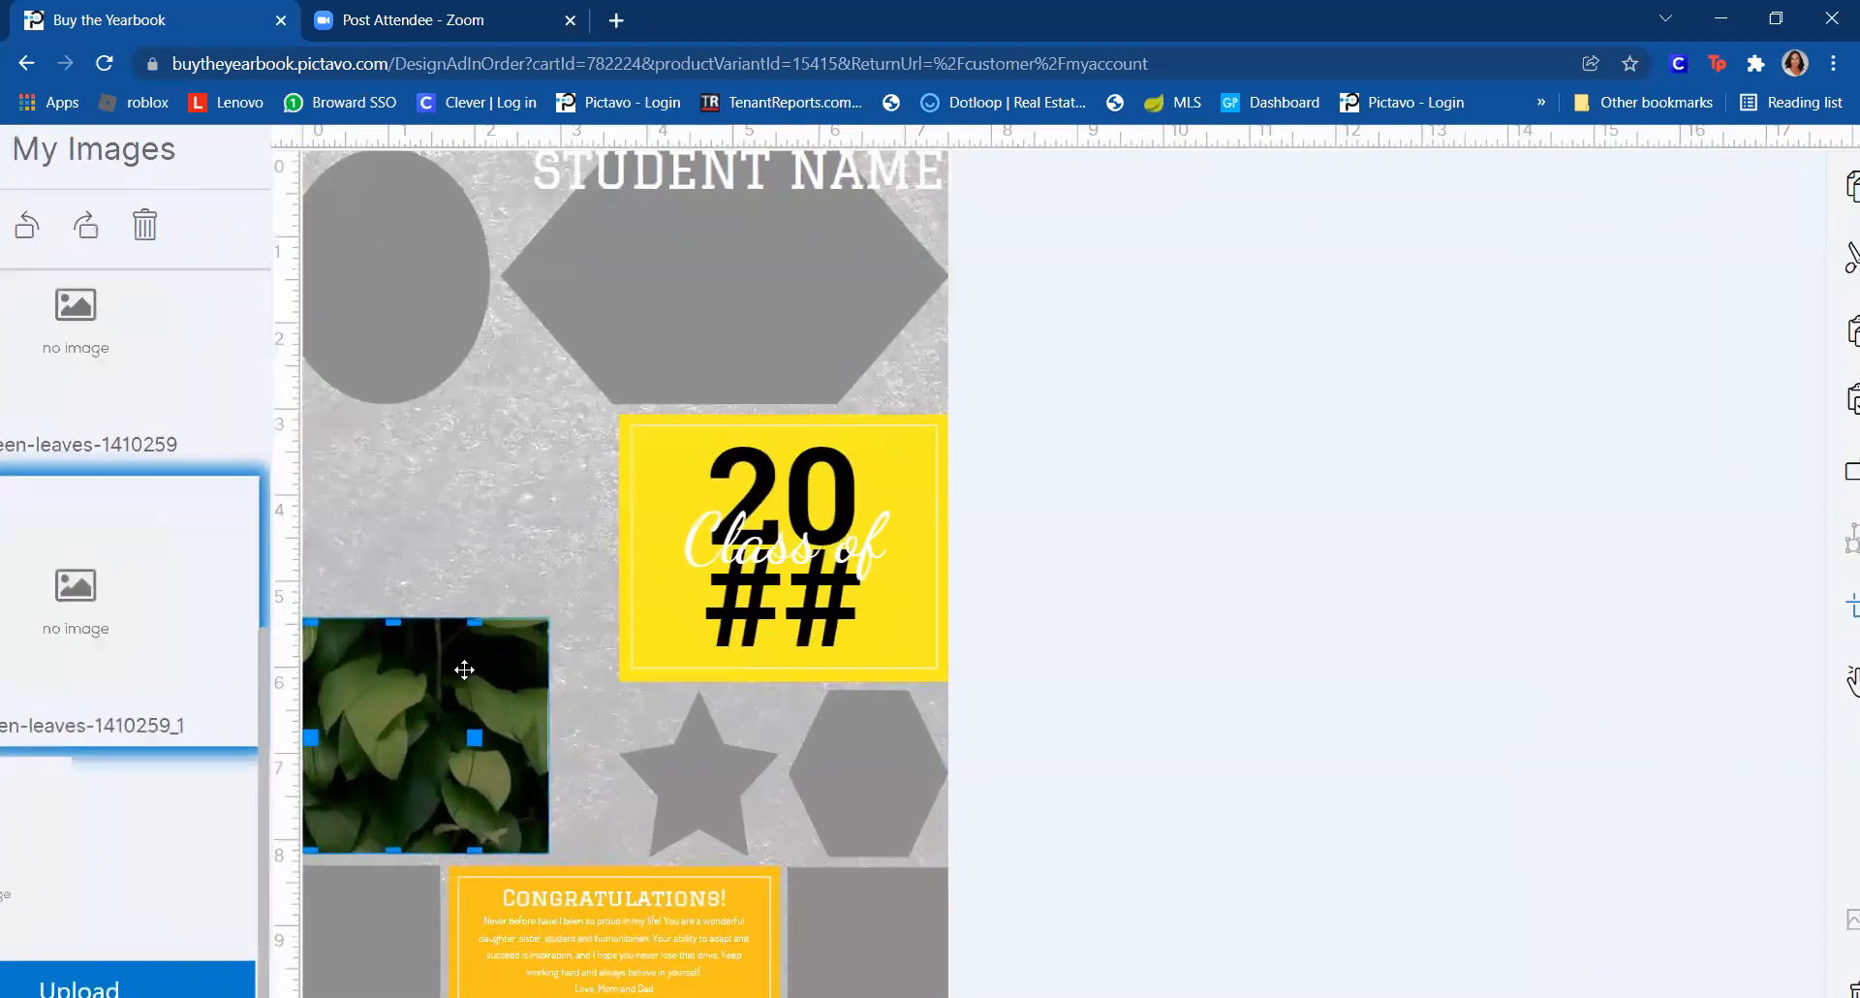
left_click_drag(476, 734, 517, 740)
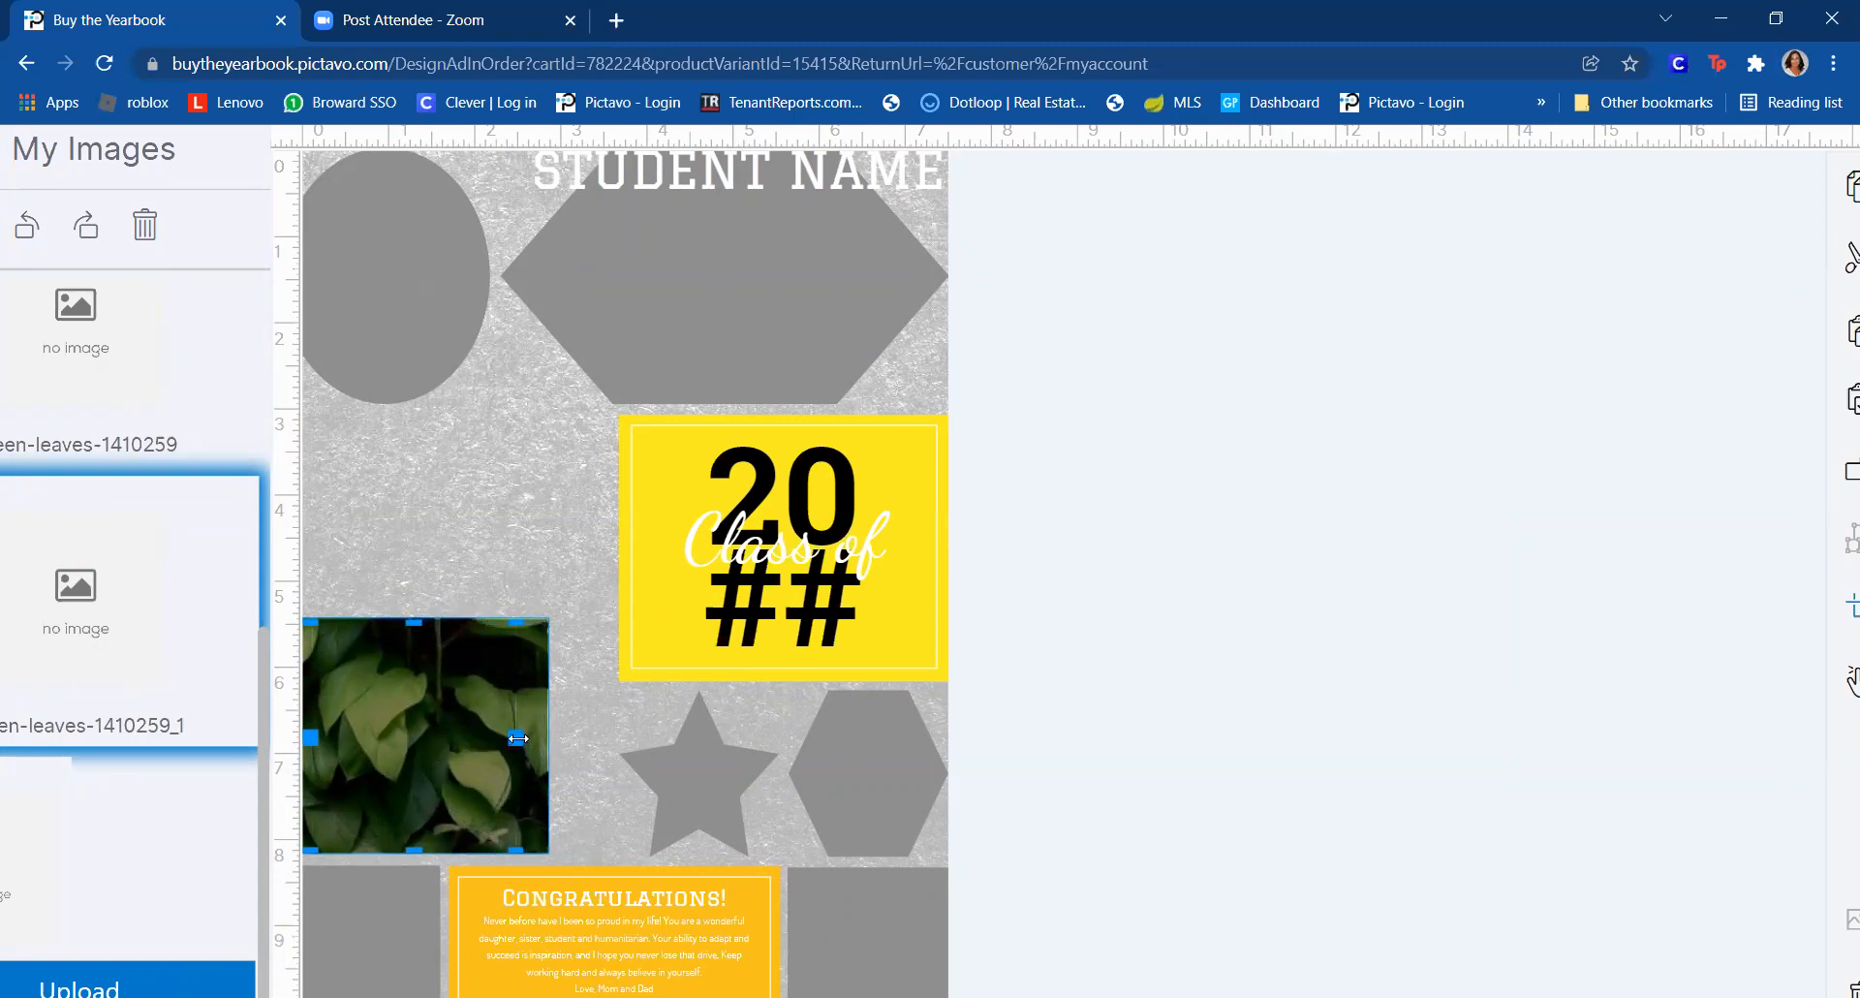
left_click_drag(516, 739, 447, 738)
left_click_drag(377, 621, 380, 677)
left_click_drag(422, 780, 389, 704)
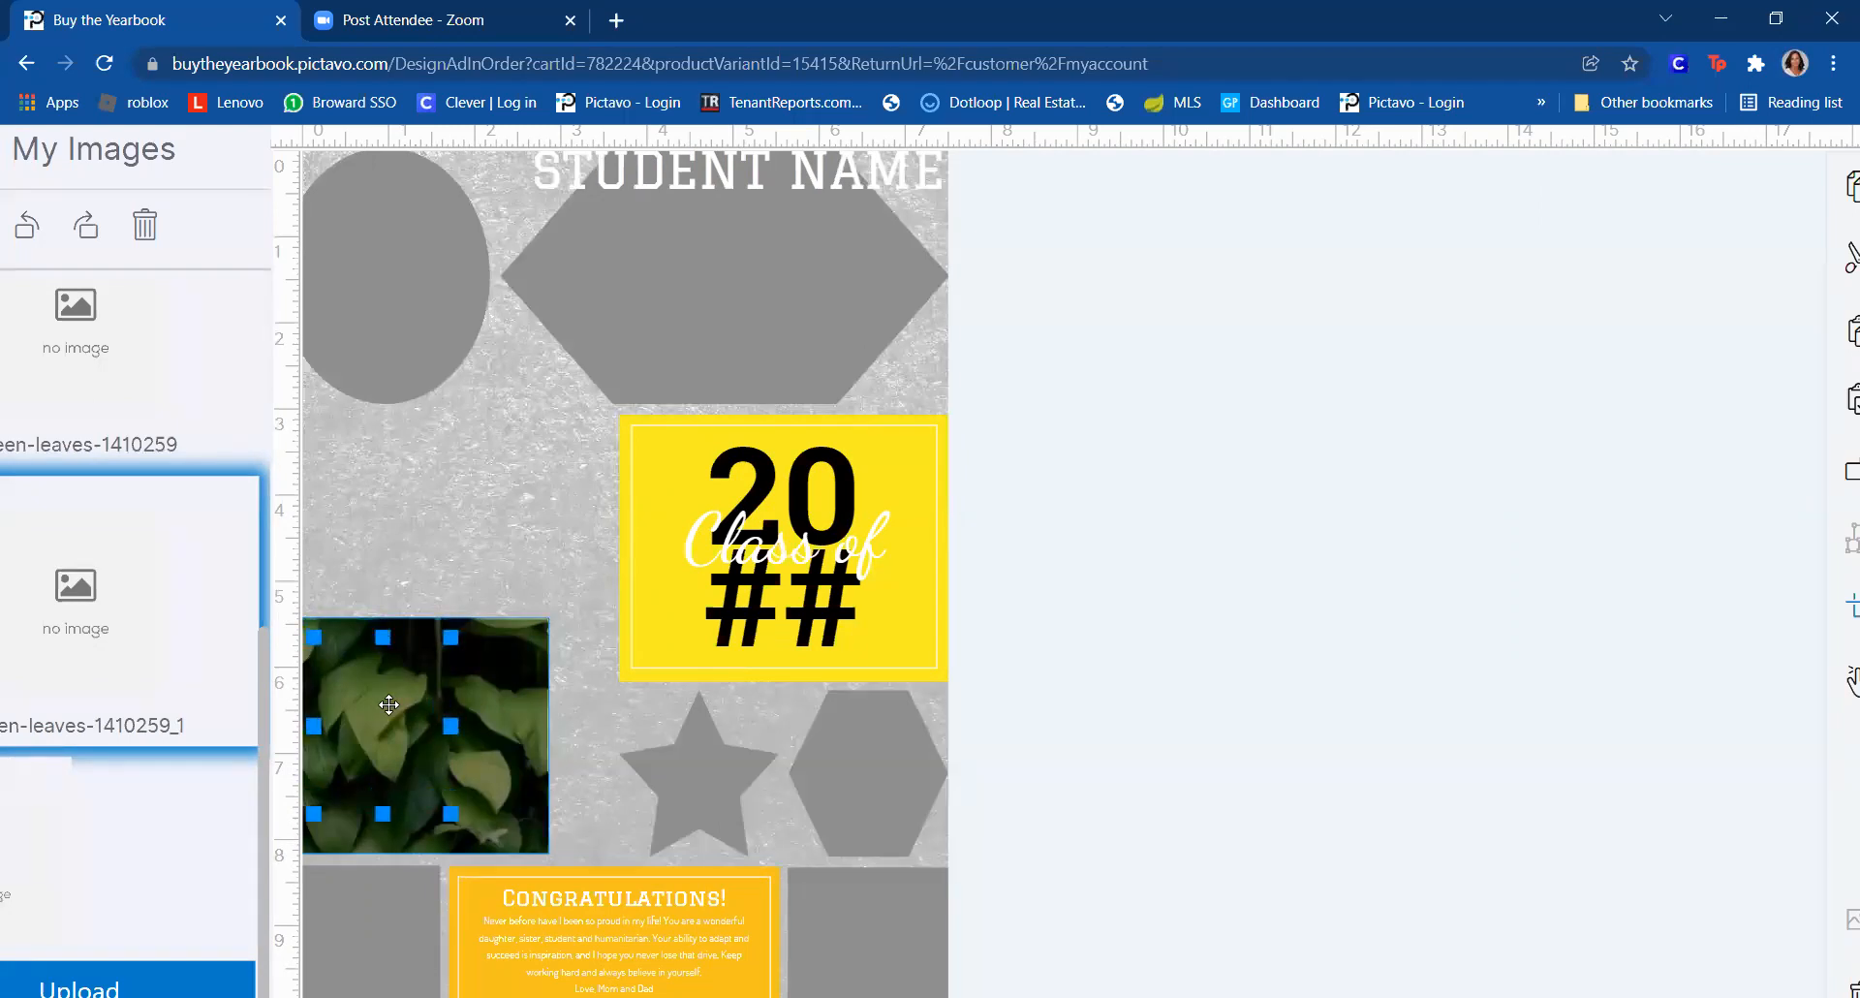
mouse_move(379, 725)
left_mouse_down()
mouse_move(448, 757)
mouse_move(349, 742)
mouse_move(374, 717)
mouse_move(354, 710)
mouse_move(371, 716)
left_mouse_up()
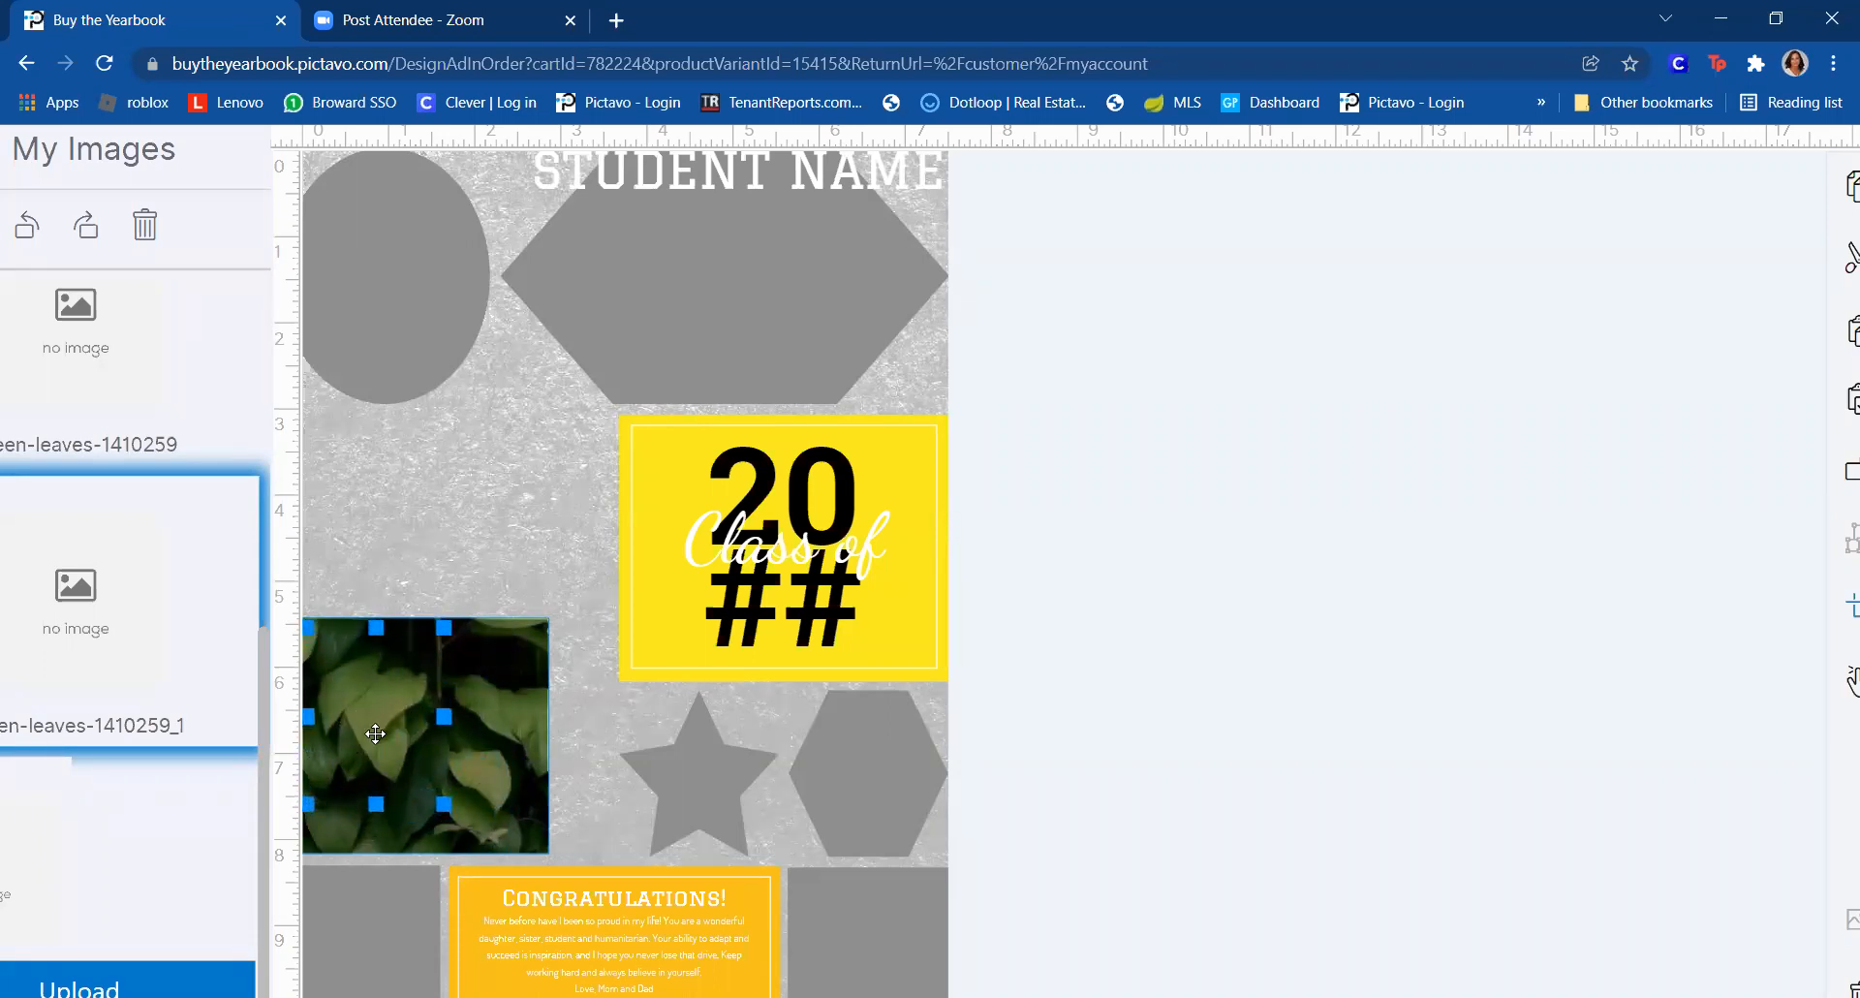
left_click(520, 601)
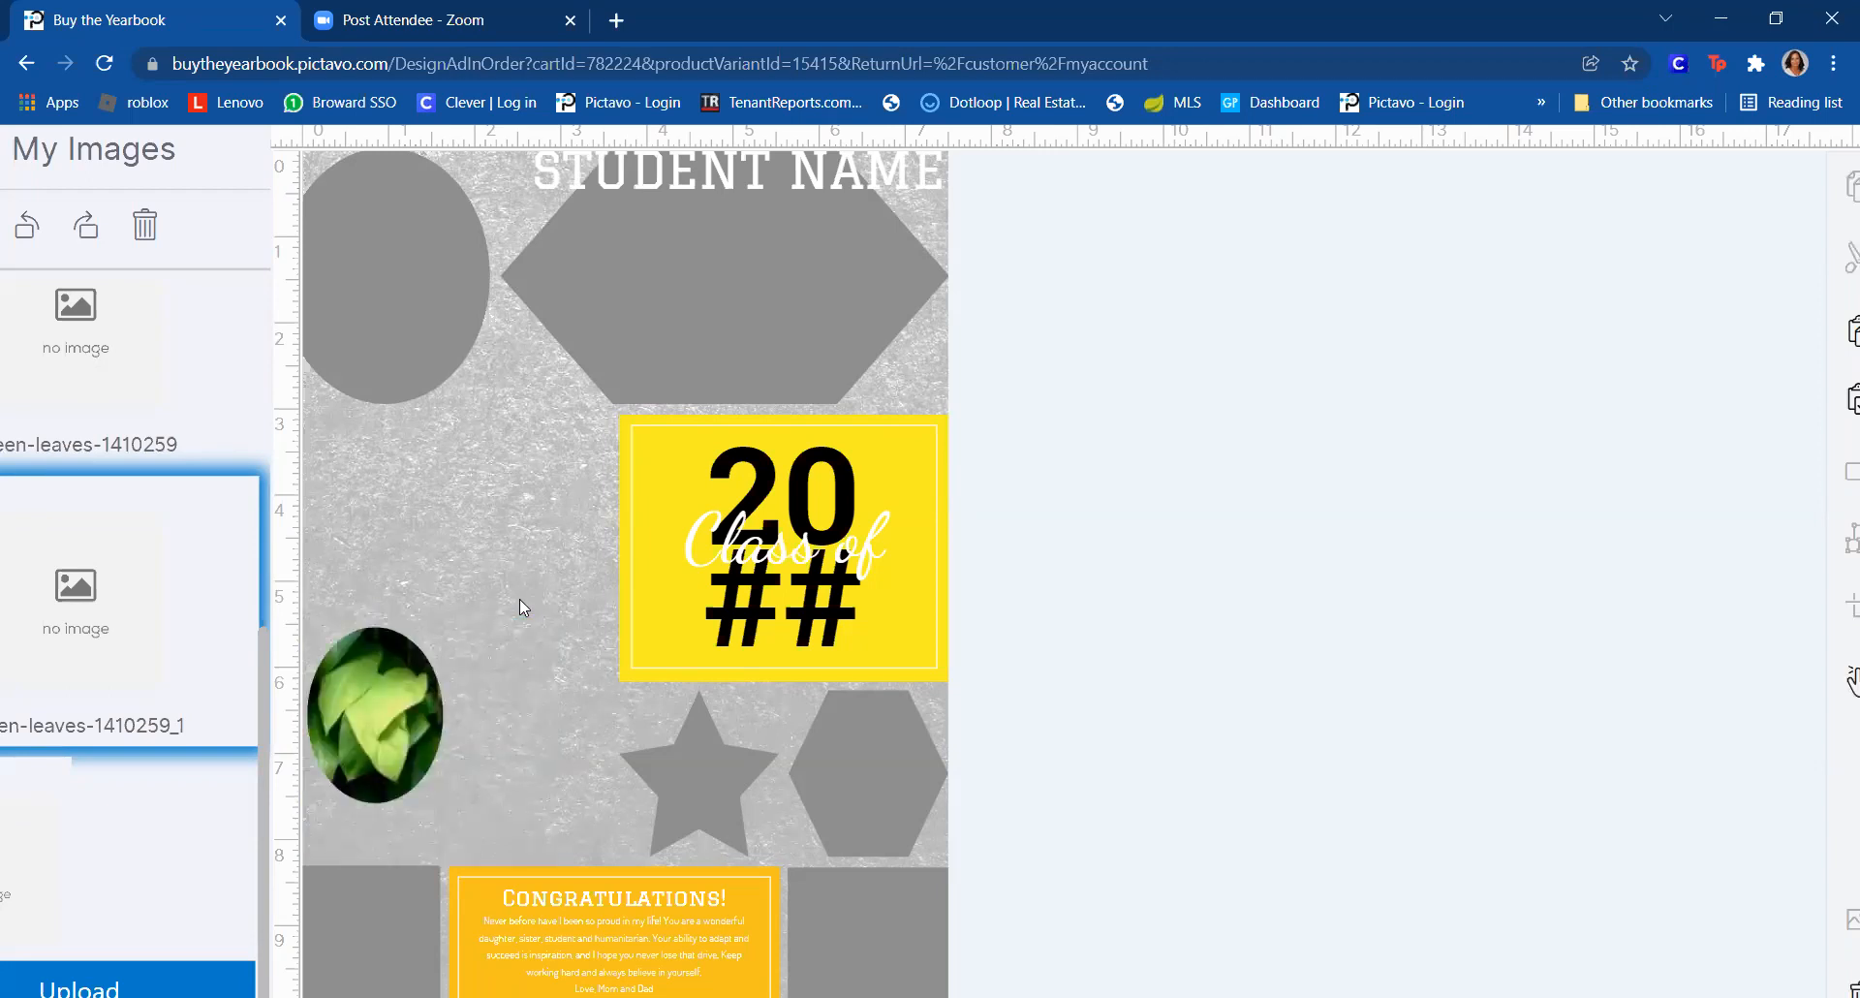
- Place the green-leaves-1410259 picture in the wide hexagon photo box behind the student name
left_click_drag(53, 336, 685, 303)
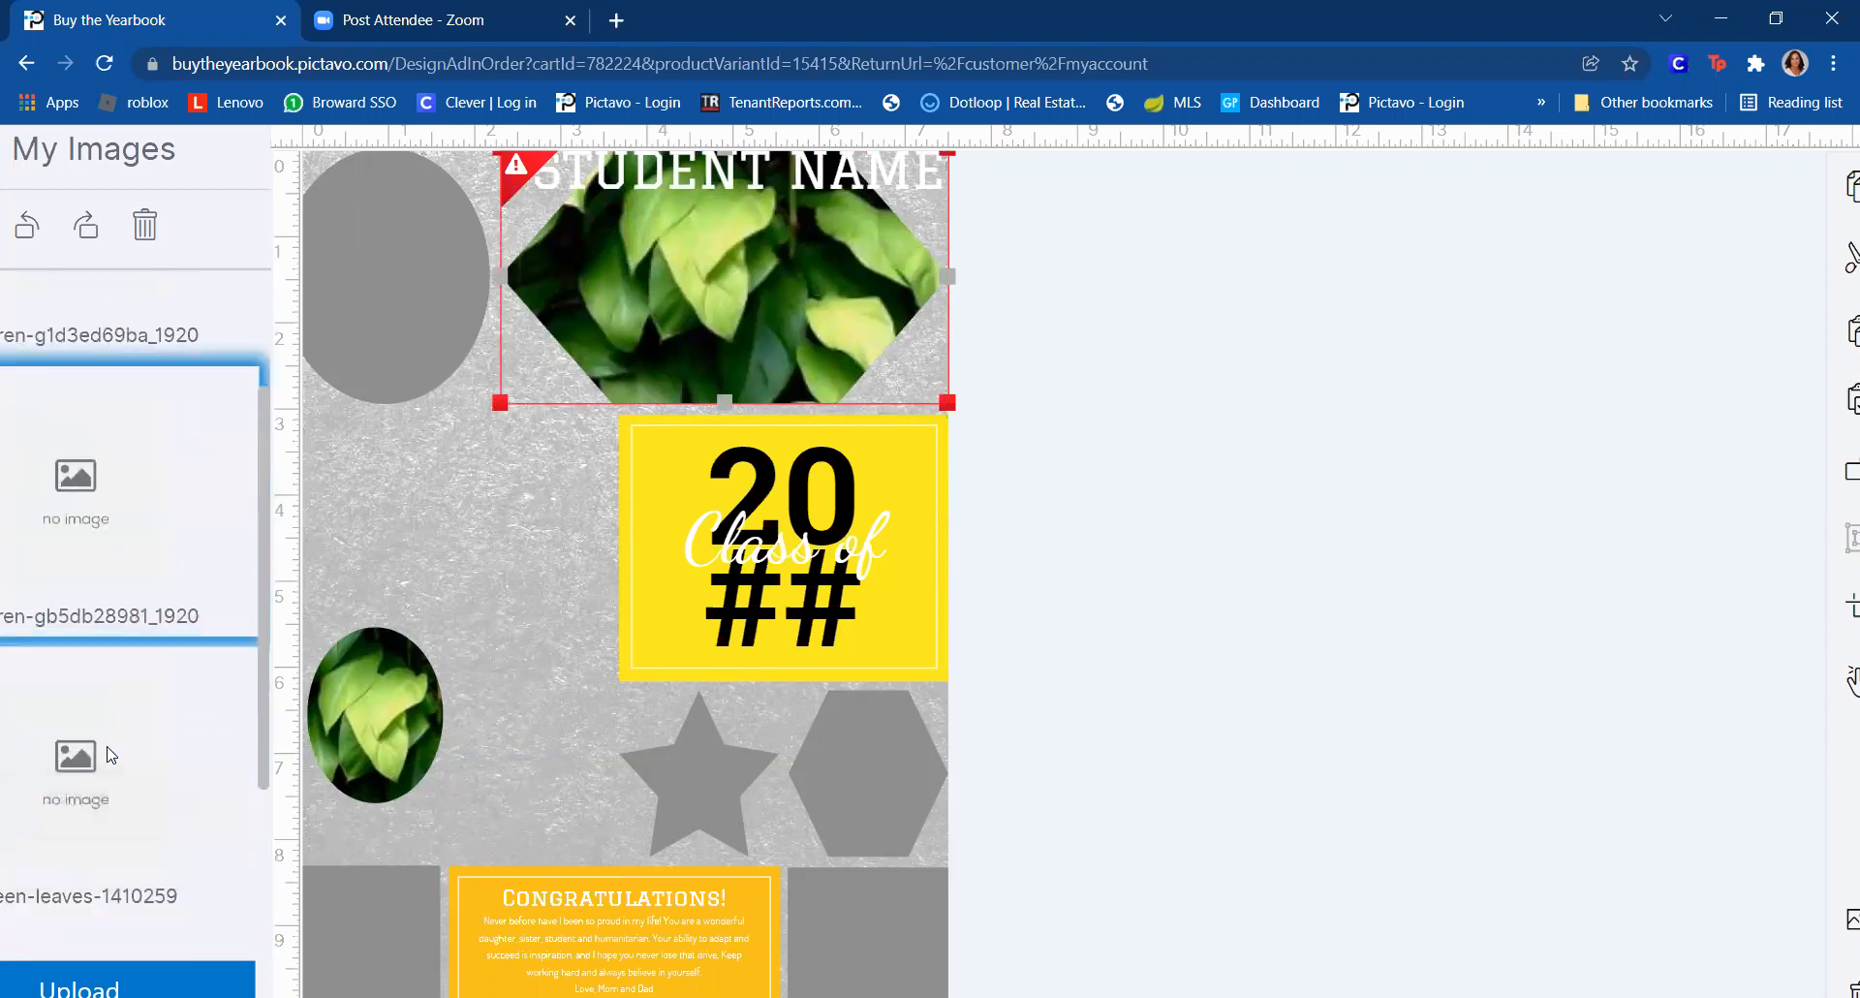
- Replace the leaves in the wide hexagon photo box behind the student name with the children-gb5db28981_1920 picture
left_click_drag(112, 475, 687, 327)
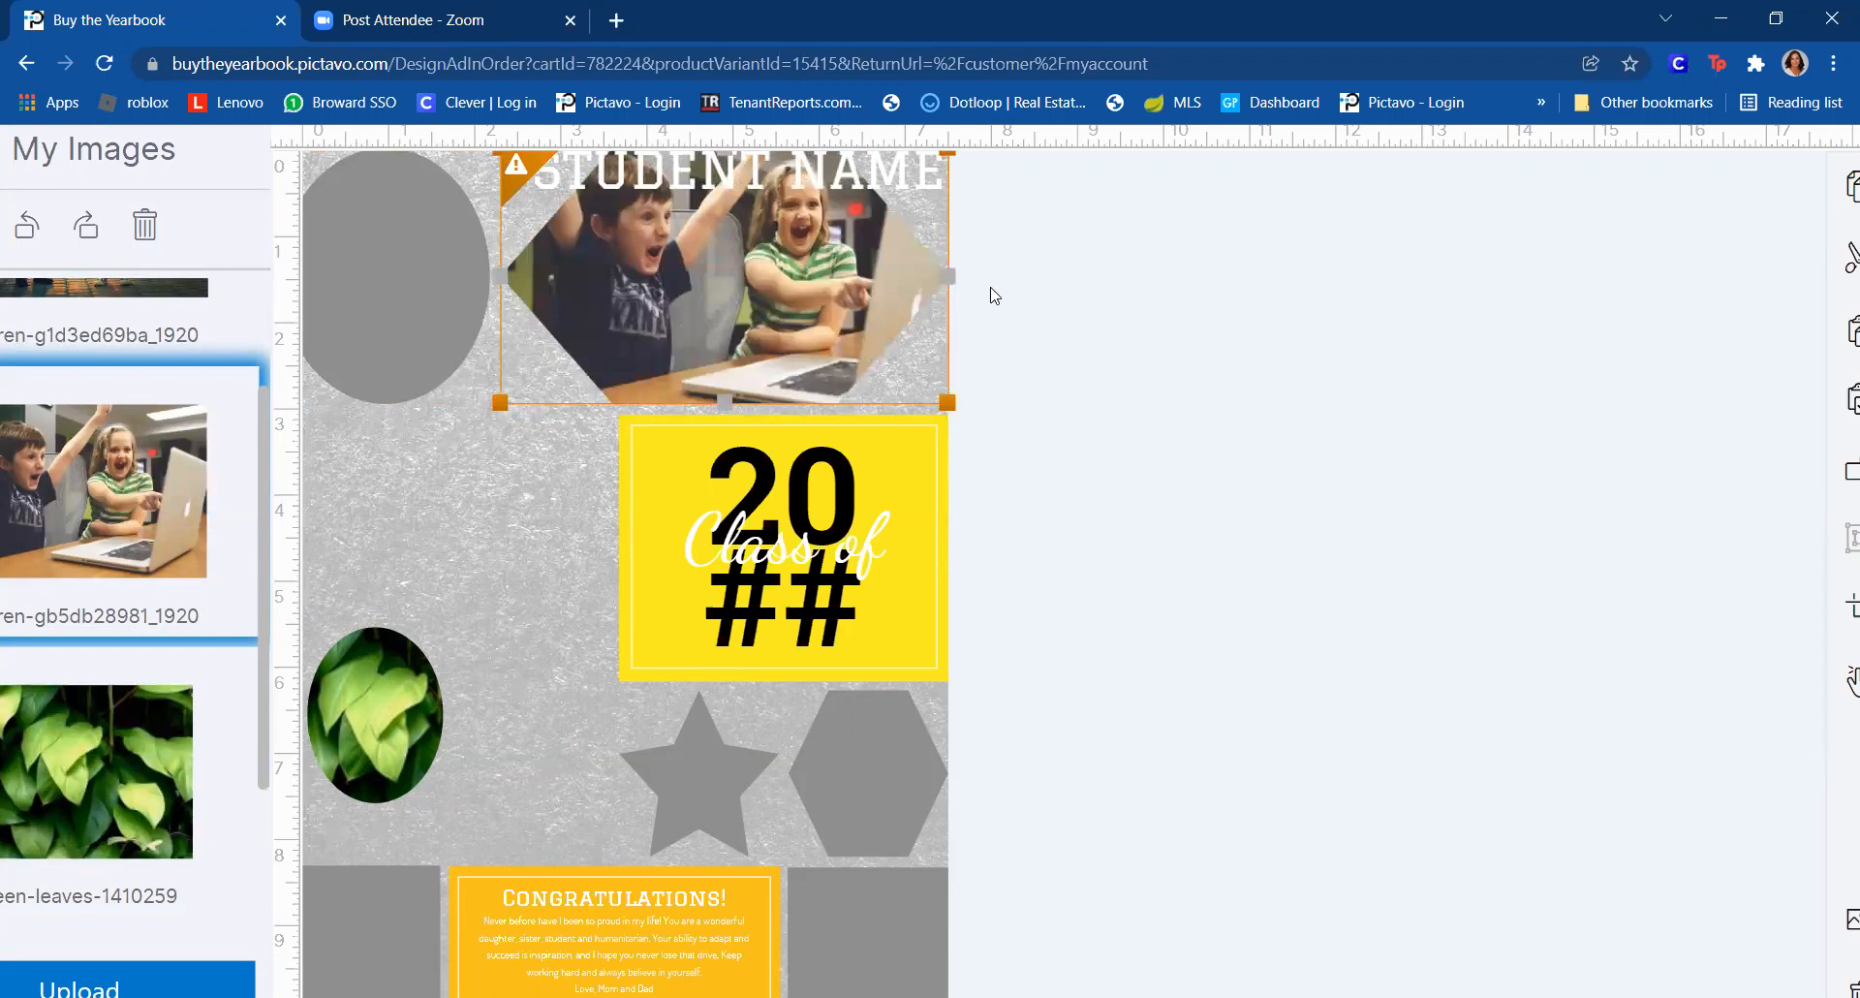
left_click(1352, 331)
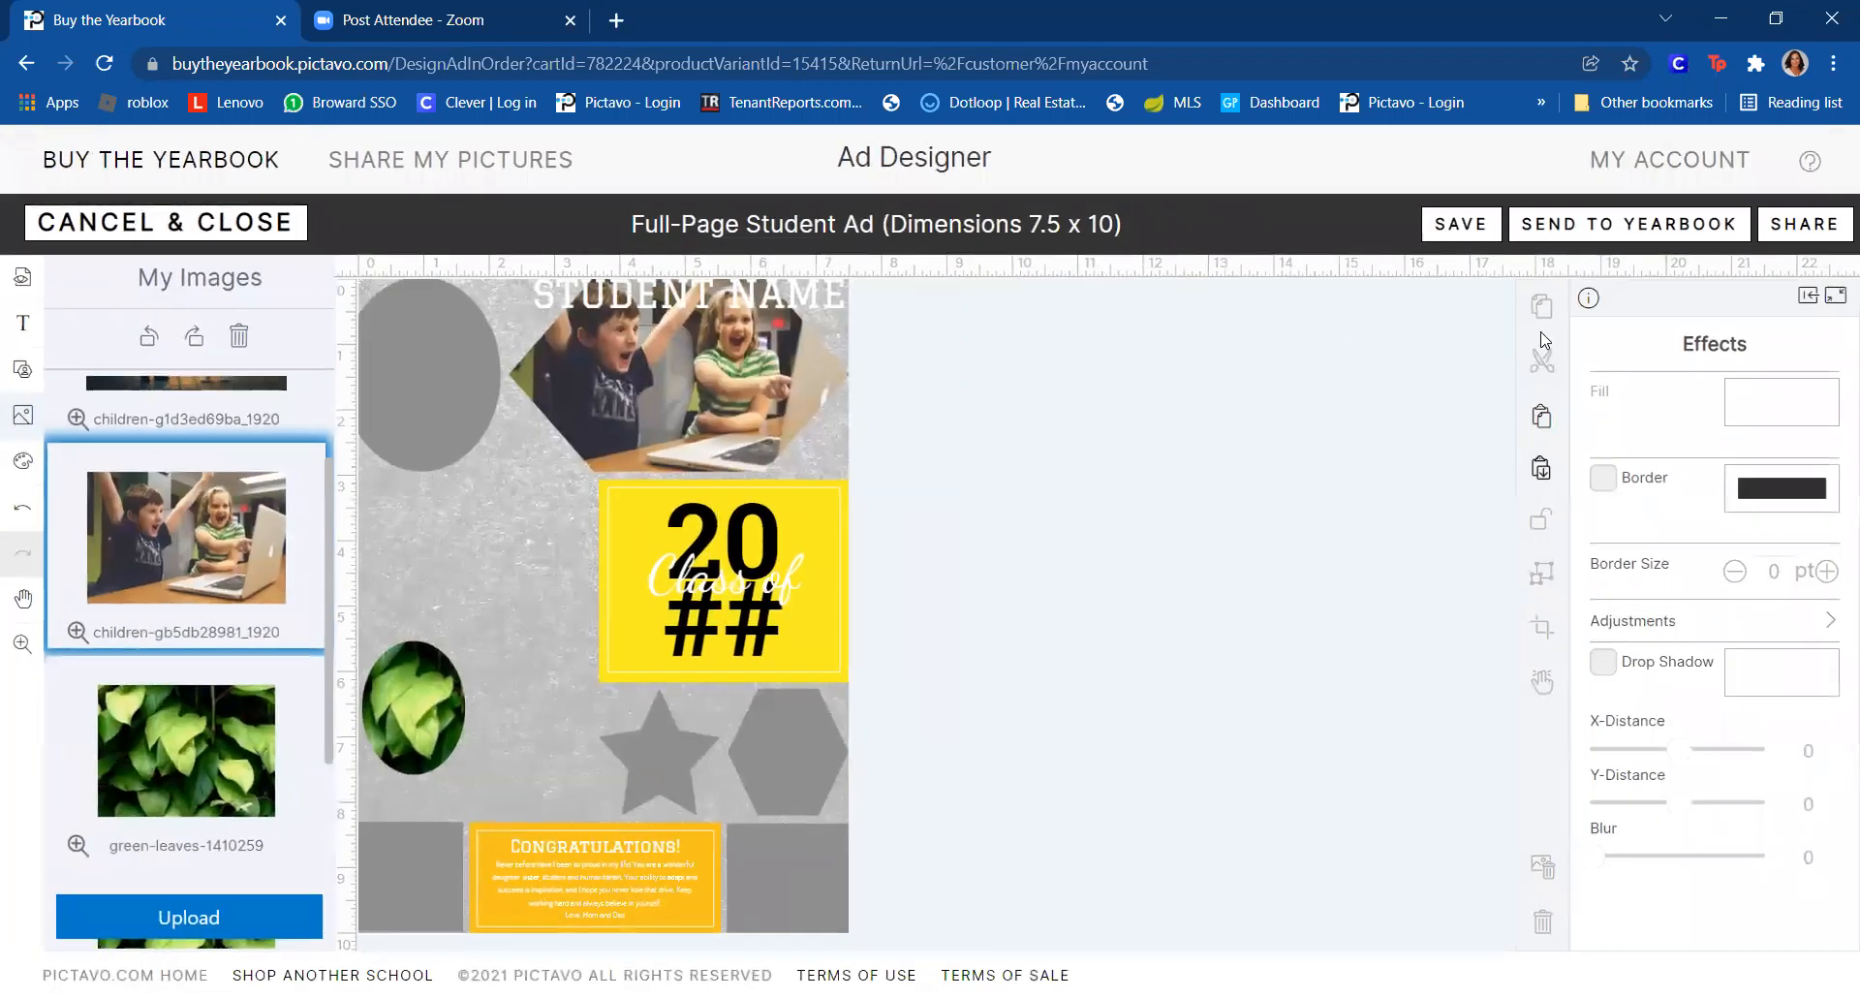
left_click(742, 436)
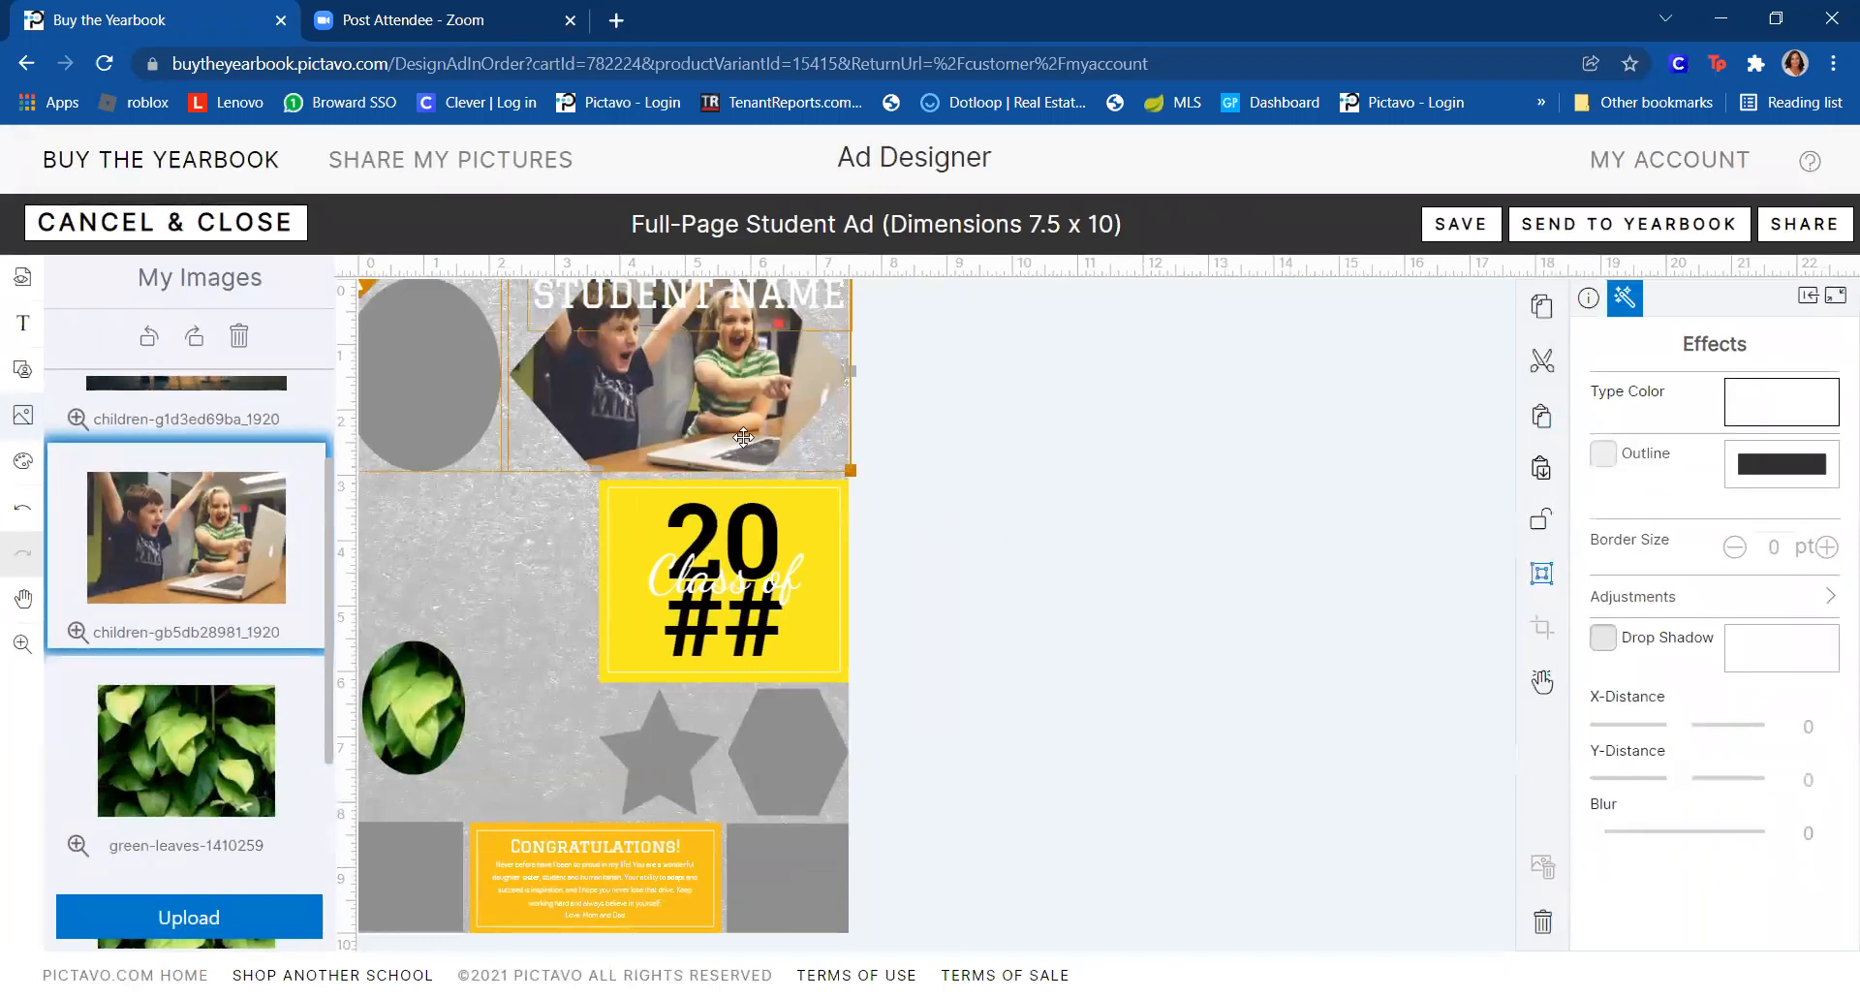
left_click(716, 383)
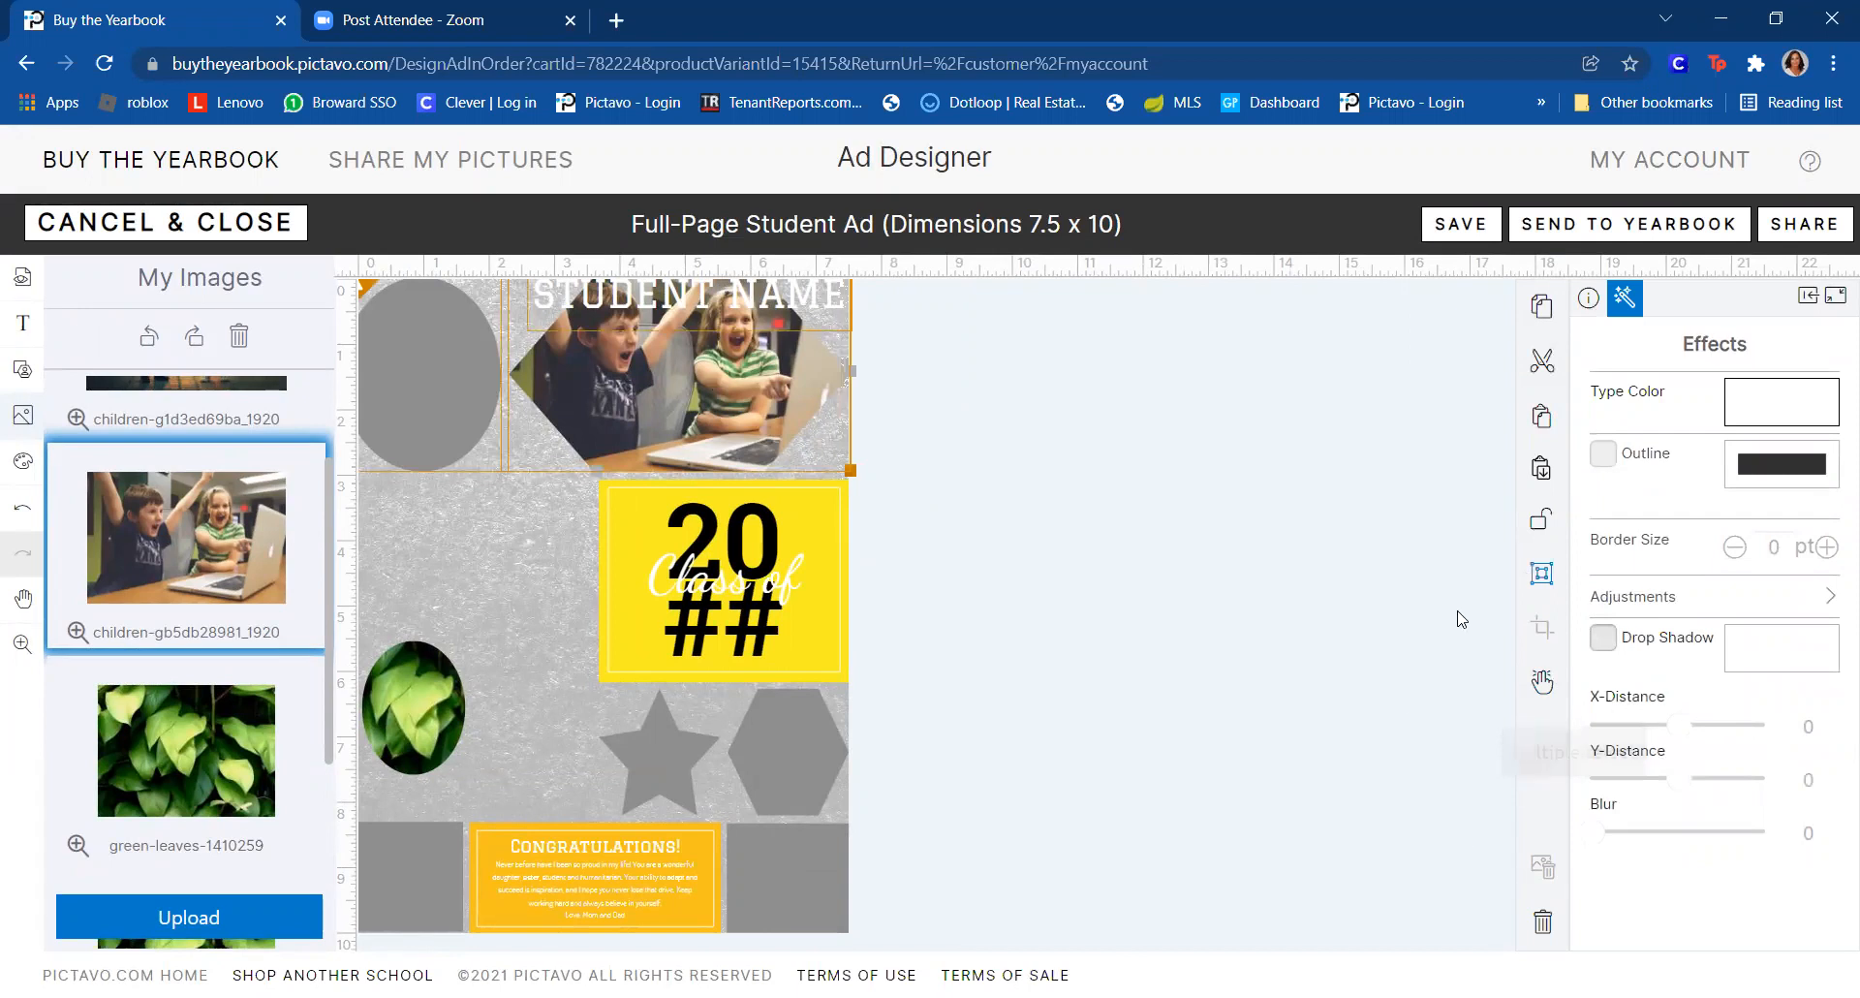
left_click(1111, 637)
- Crop the picture in the wide hexagon by repositioning the crop frame over the two children and adjusting its sides
left_click(587, 345)
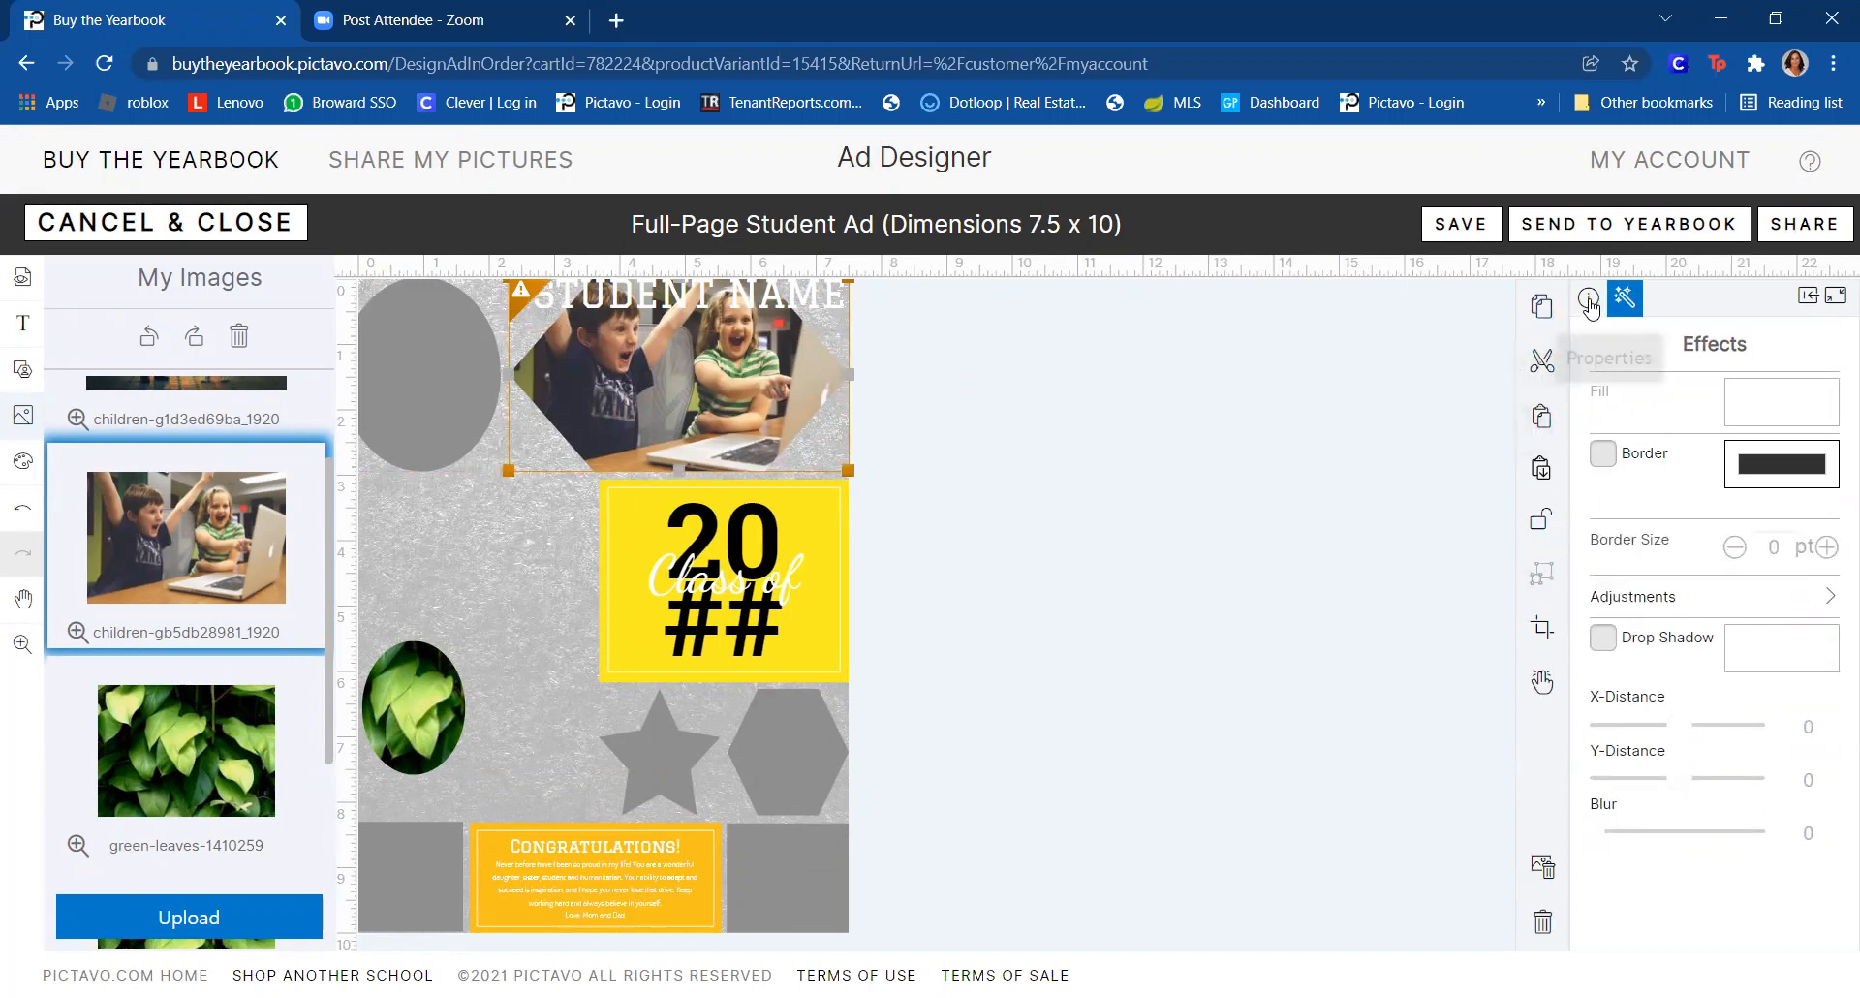
left_click(1543, 626)
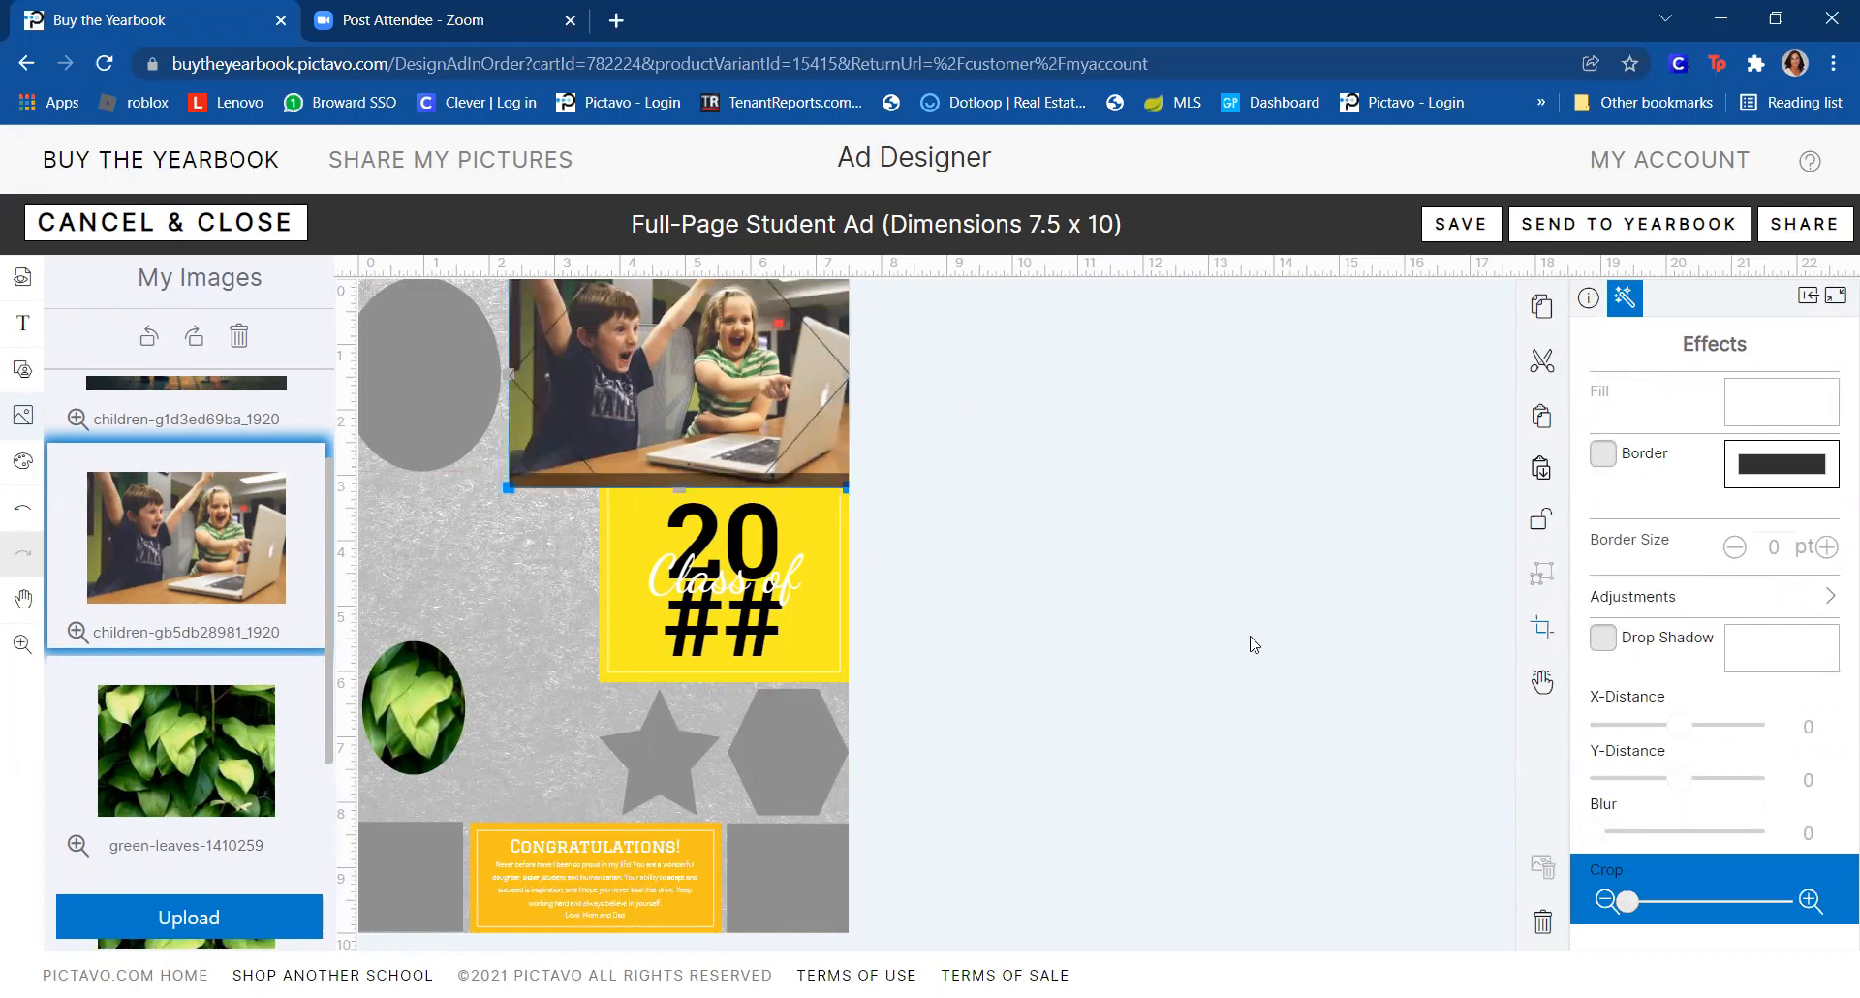
left_click_drag(651, 345, 652, 355)
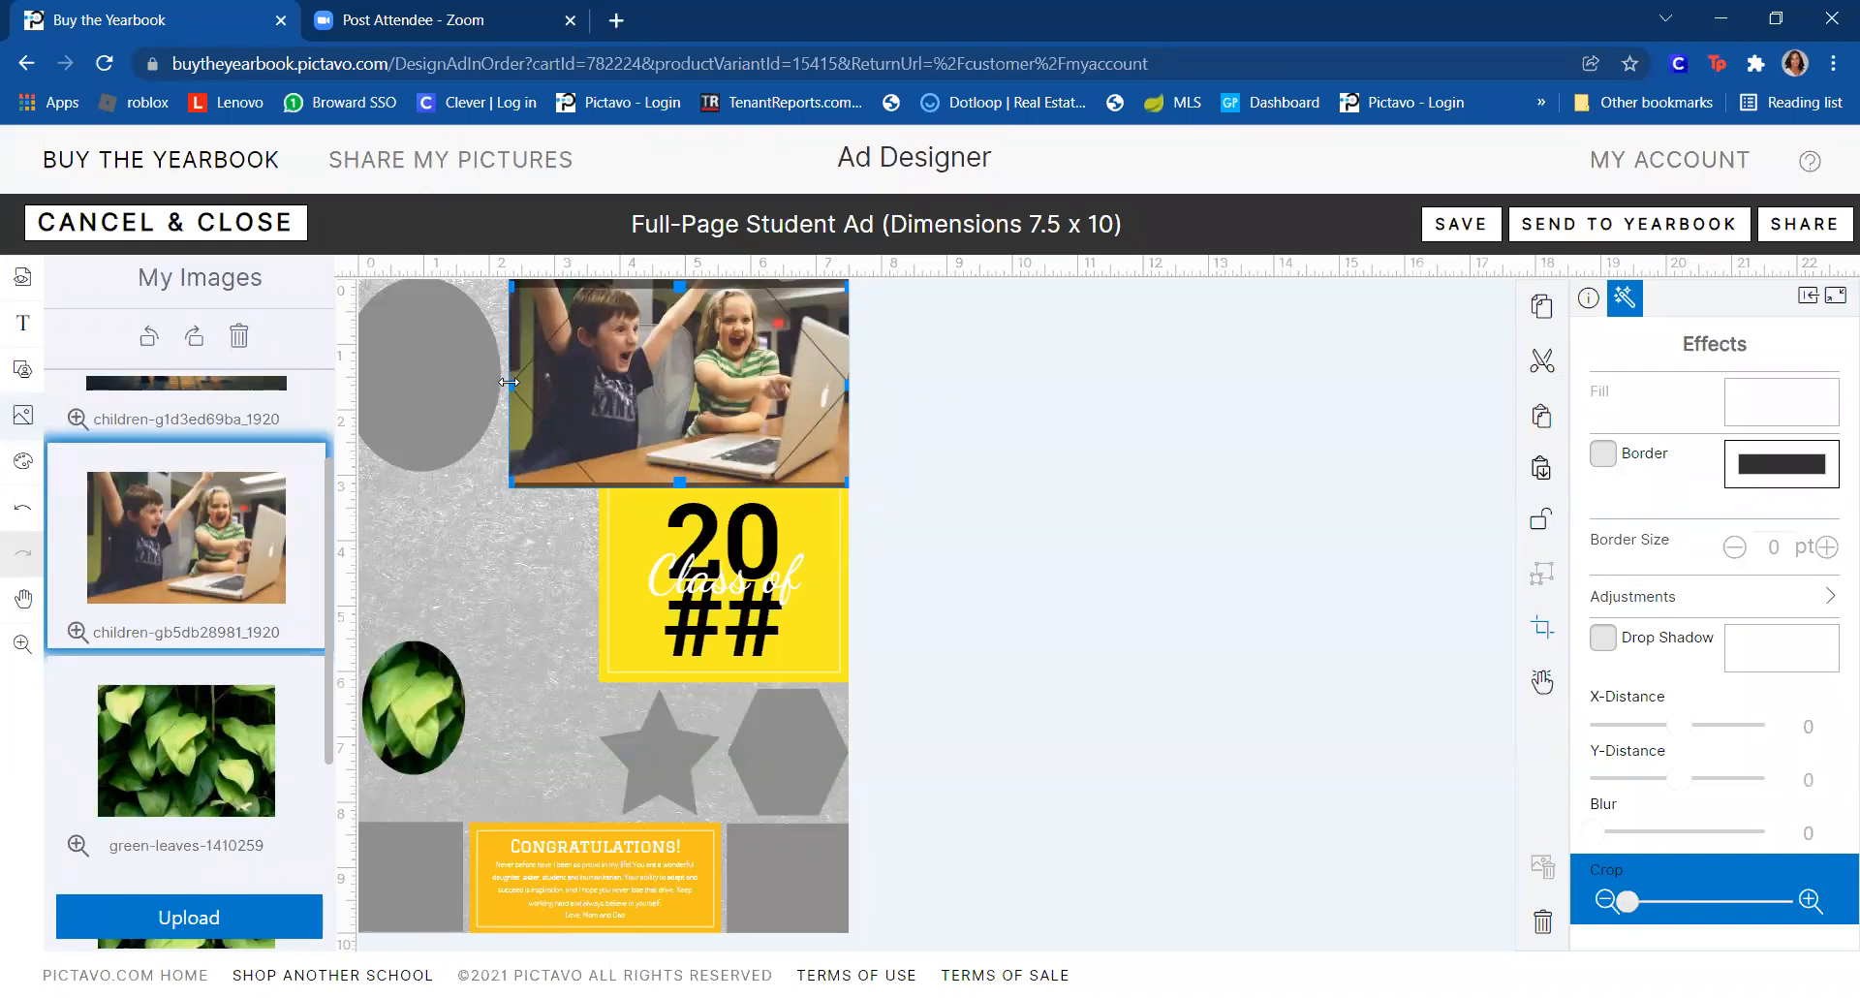
left_click_drag(510, 382, 598, 382)
left_click_drag(749, 391, 642, 375)
left_click_drag(761, 364, 848, 363)
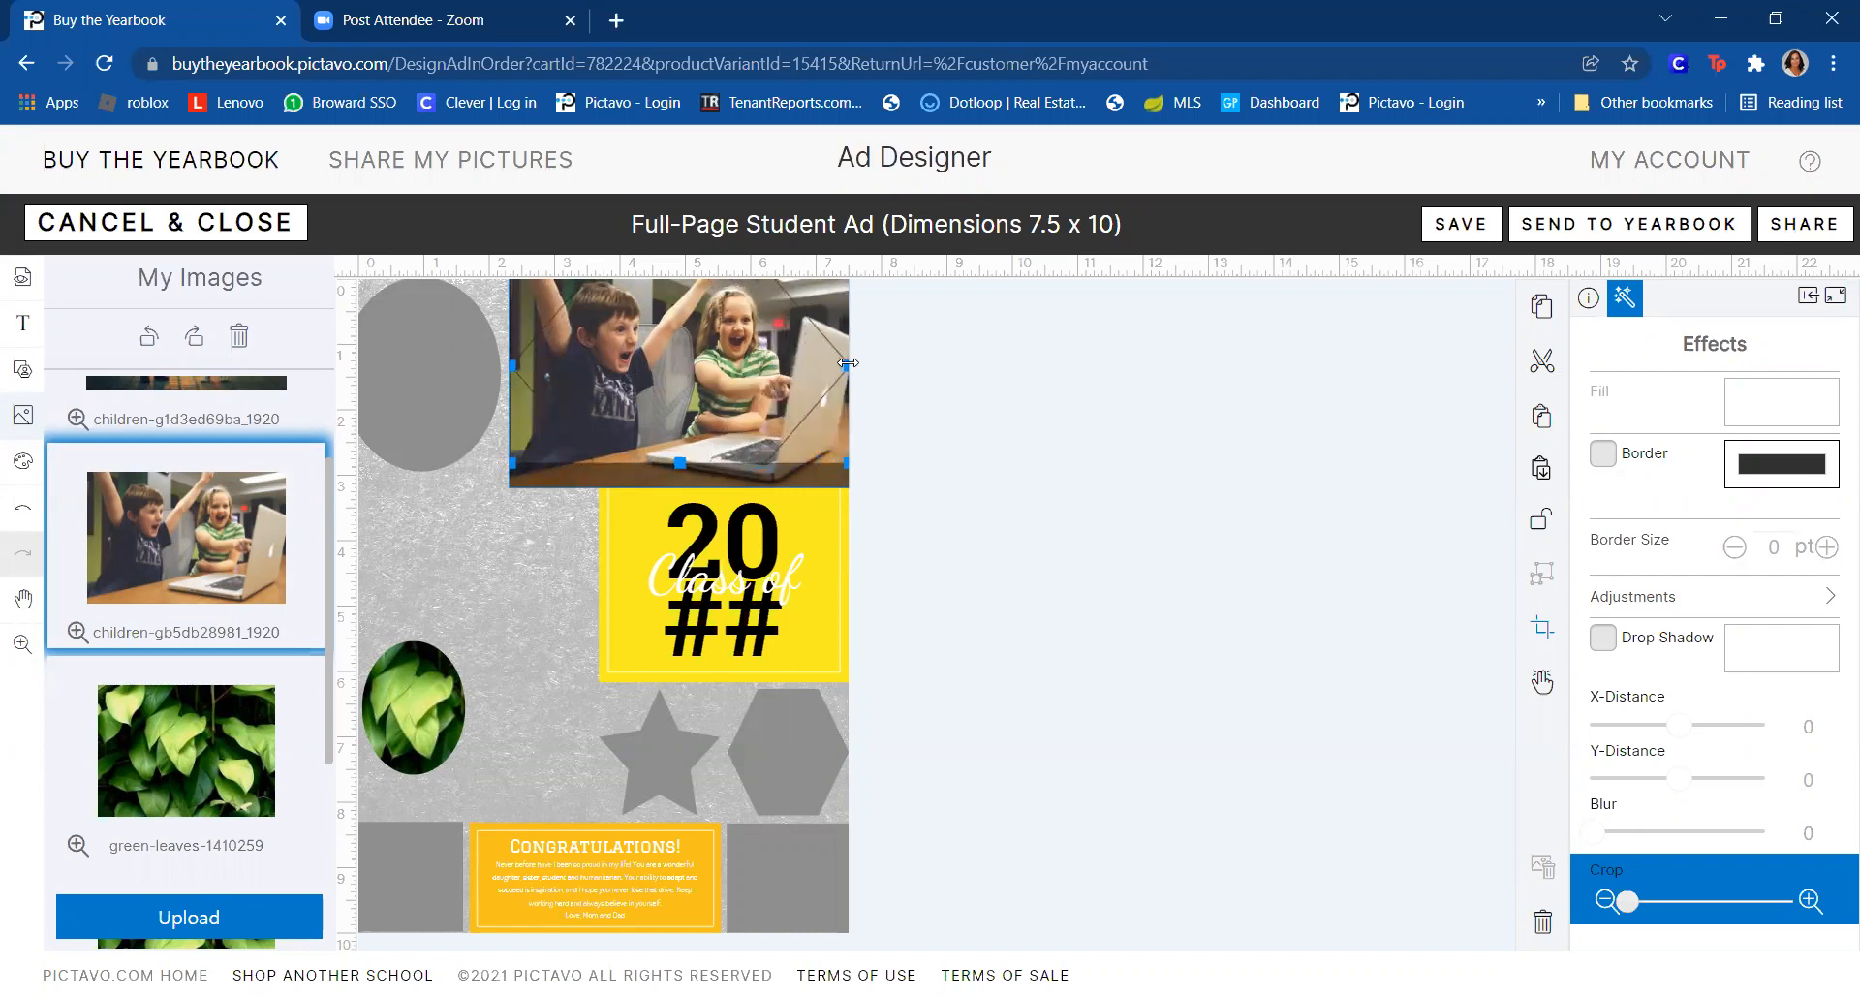
left_click(1010, 471)
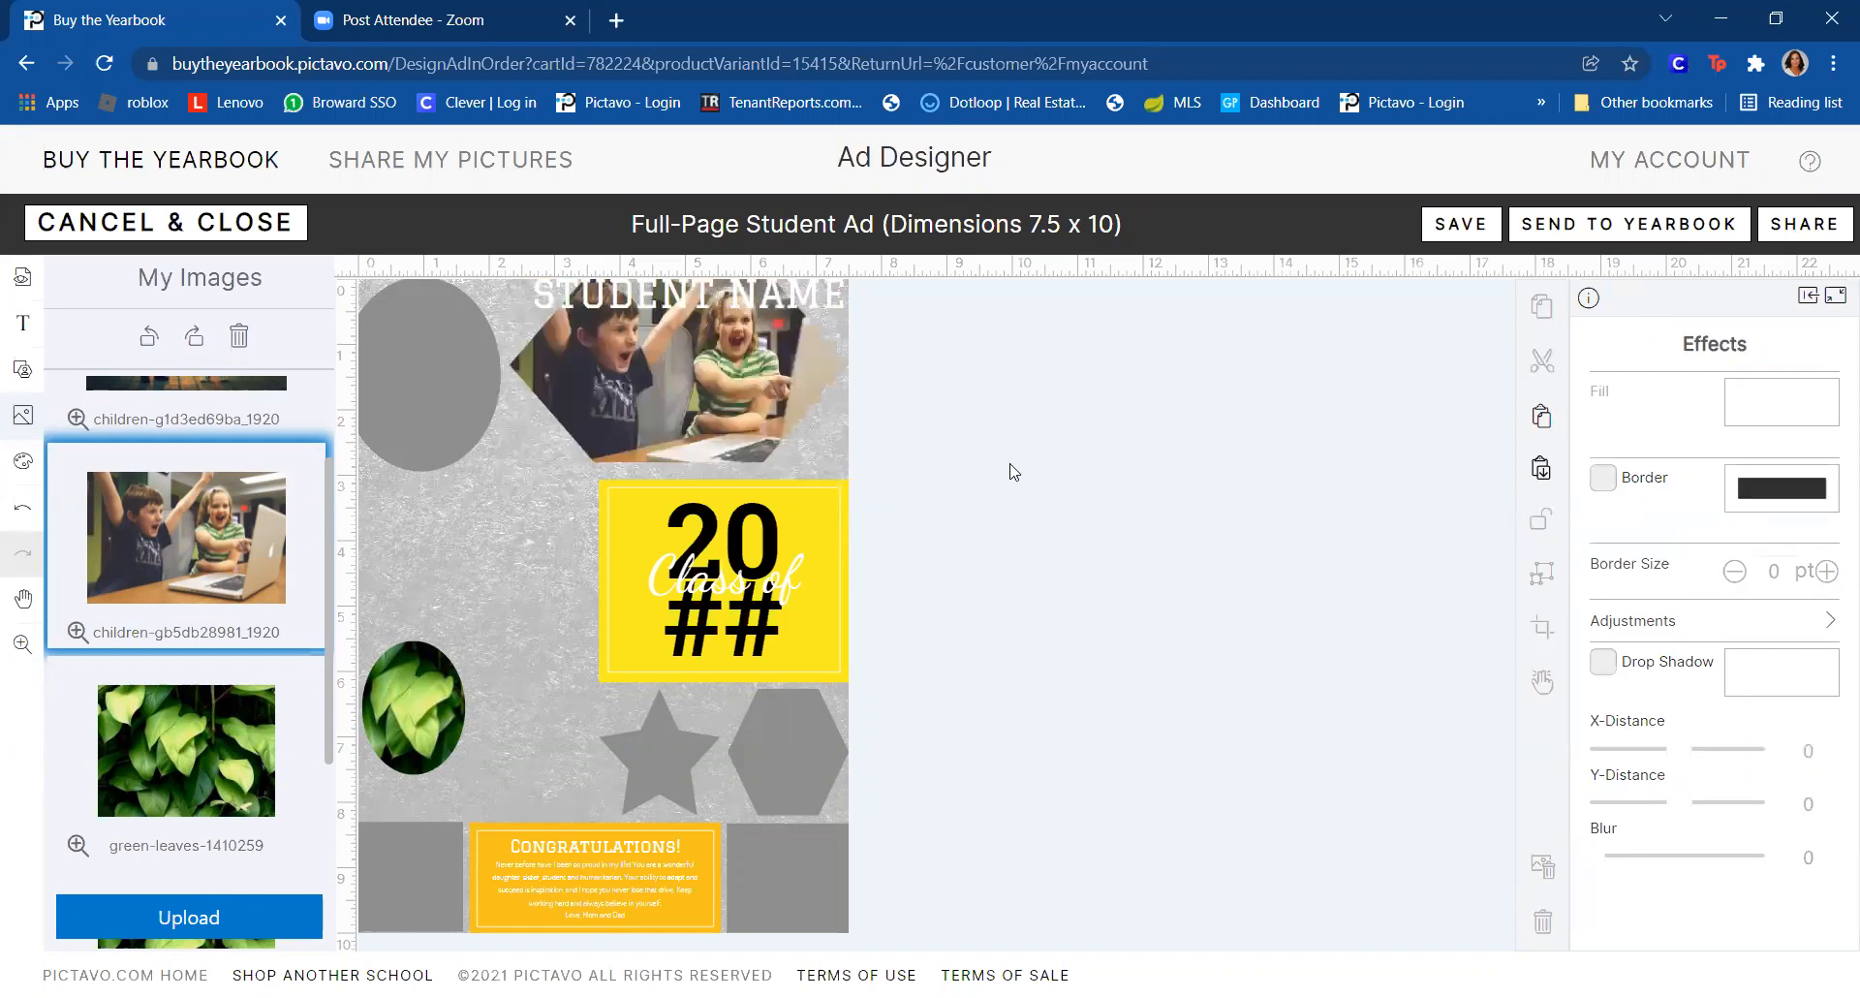
left_click(726, 361)
left_click(1159, 371)
left_click(672, 417)
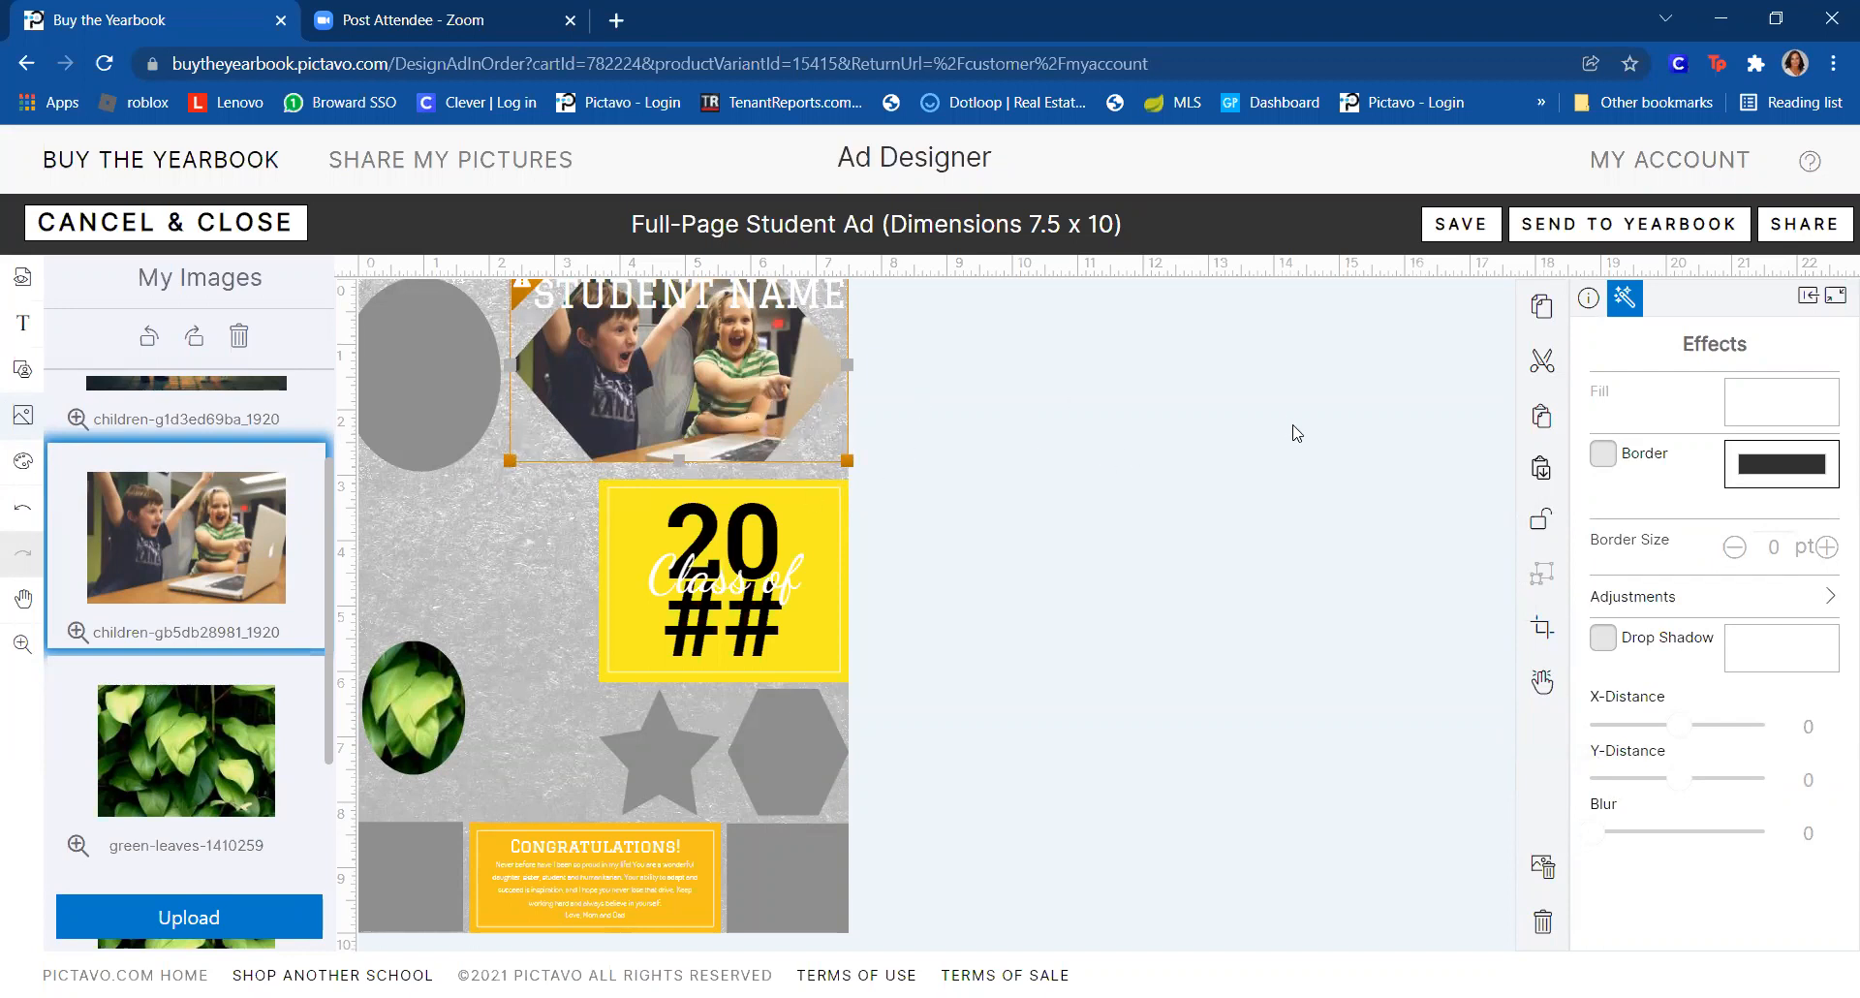
left_click(1432, 525)
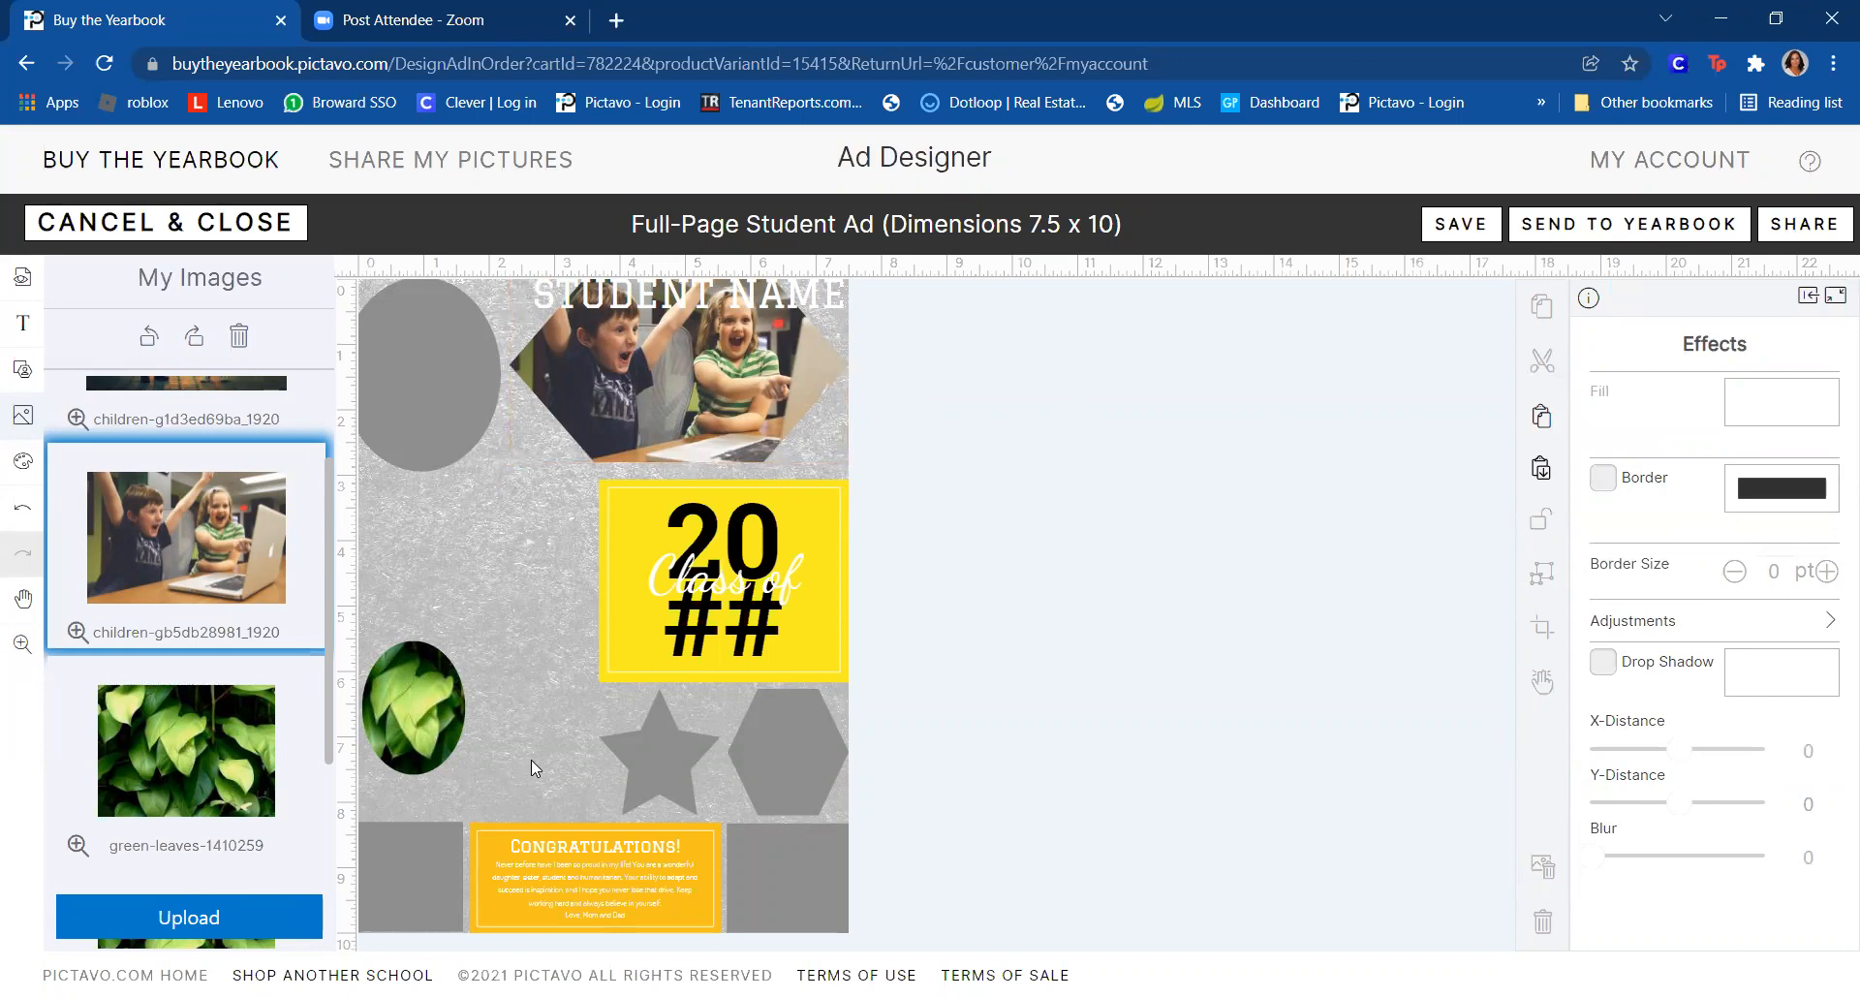
- Place the children-g1d3ed69ba_1920 picture in the large oval photo box and adjust its position in crop mode
left_click_drag(158, 400, 420, 407)
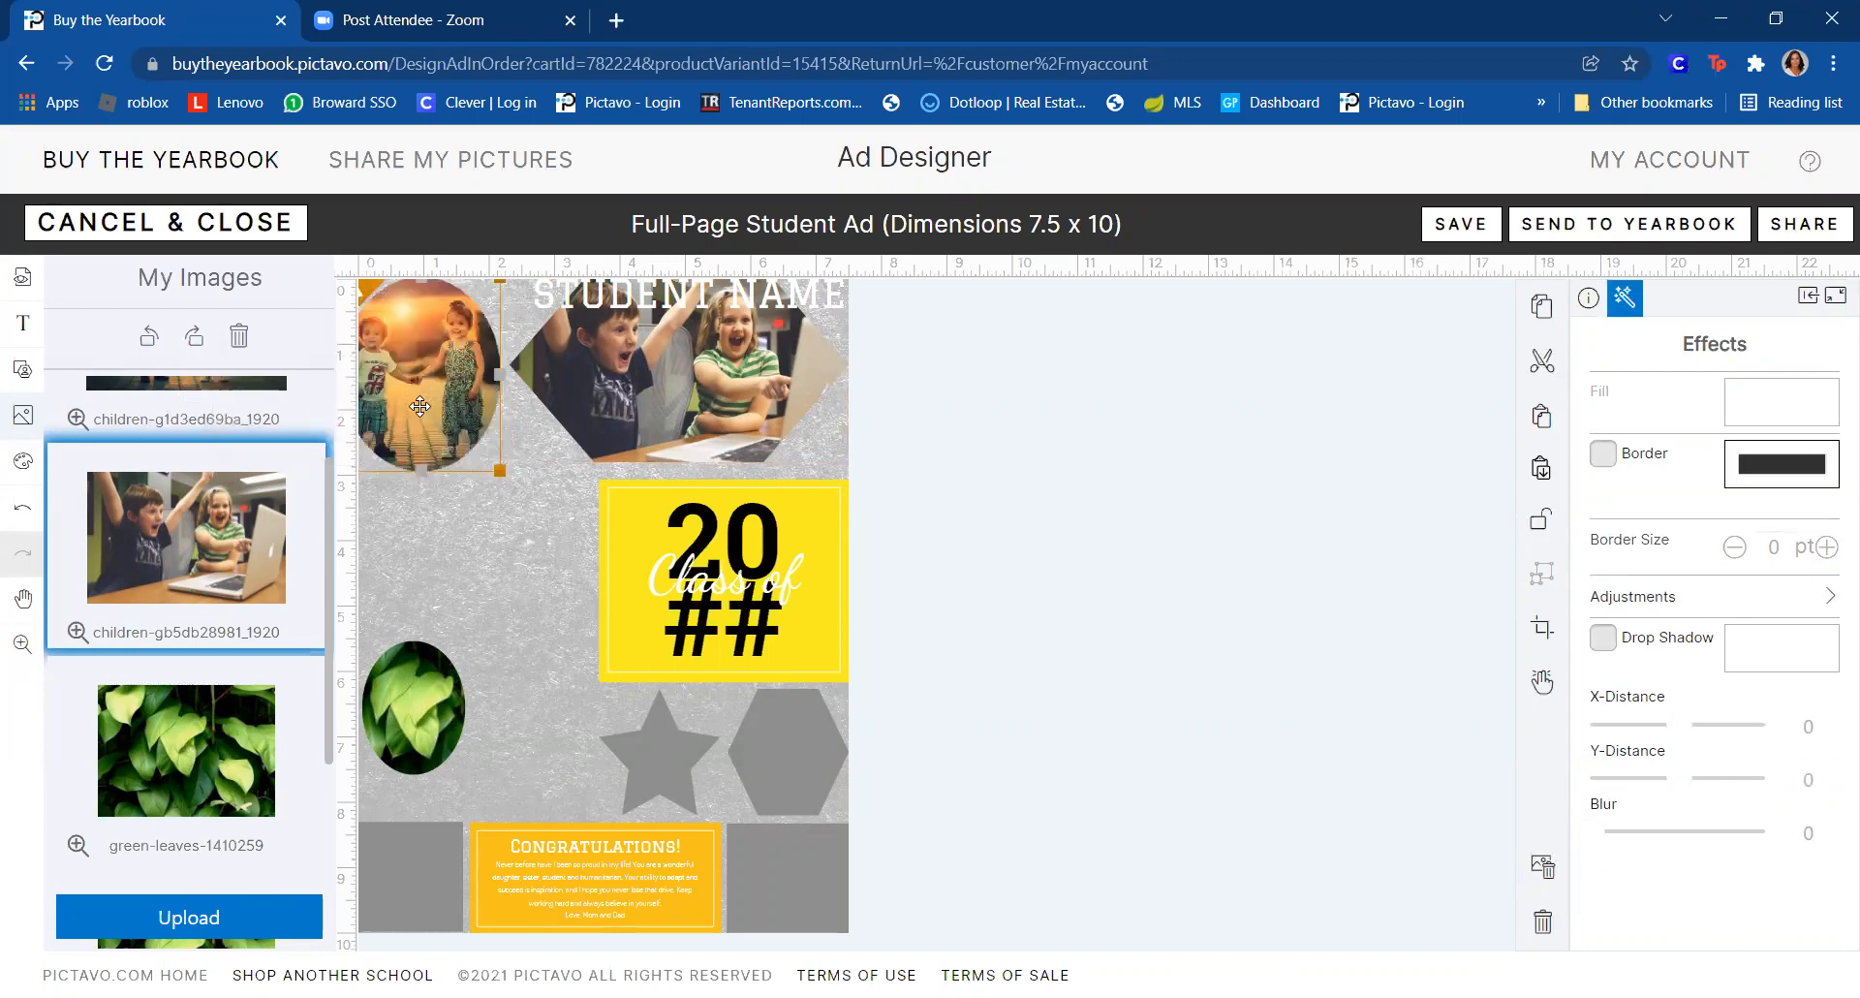
left_click(1182, 465)
left_click(449, 411)
left_click(1544, 628)
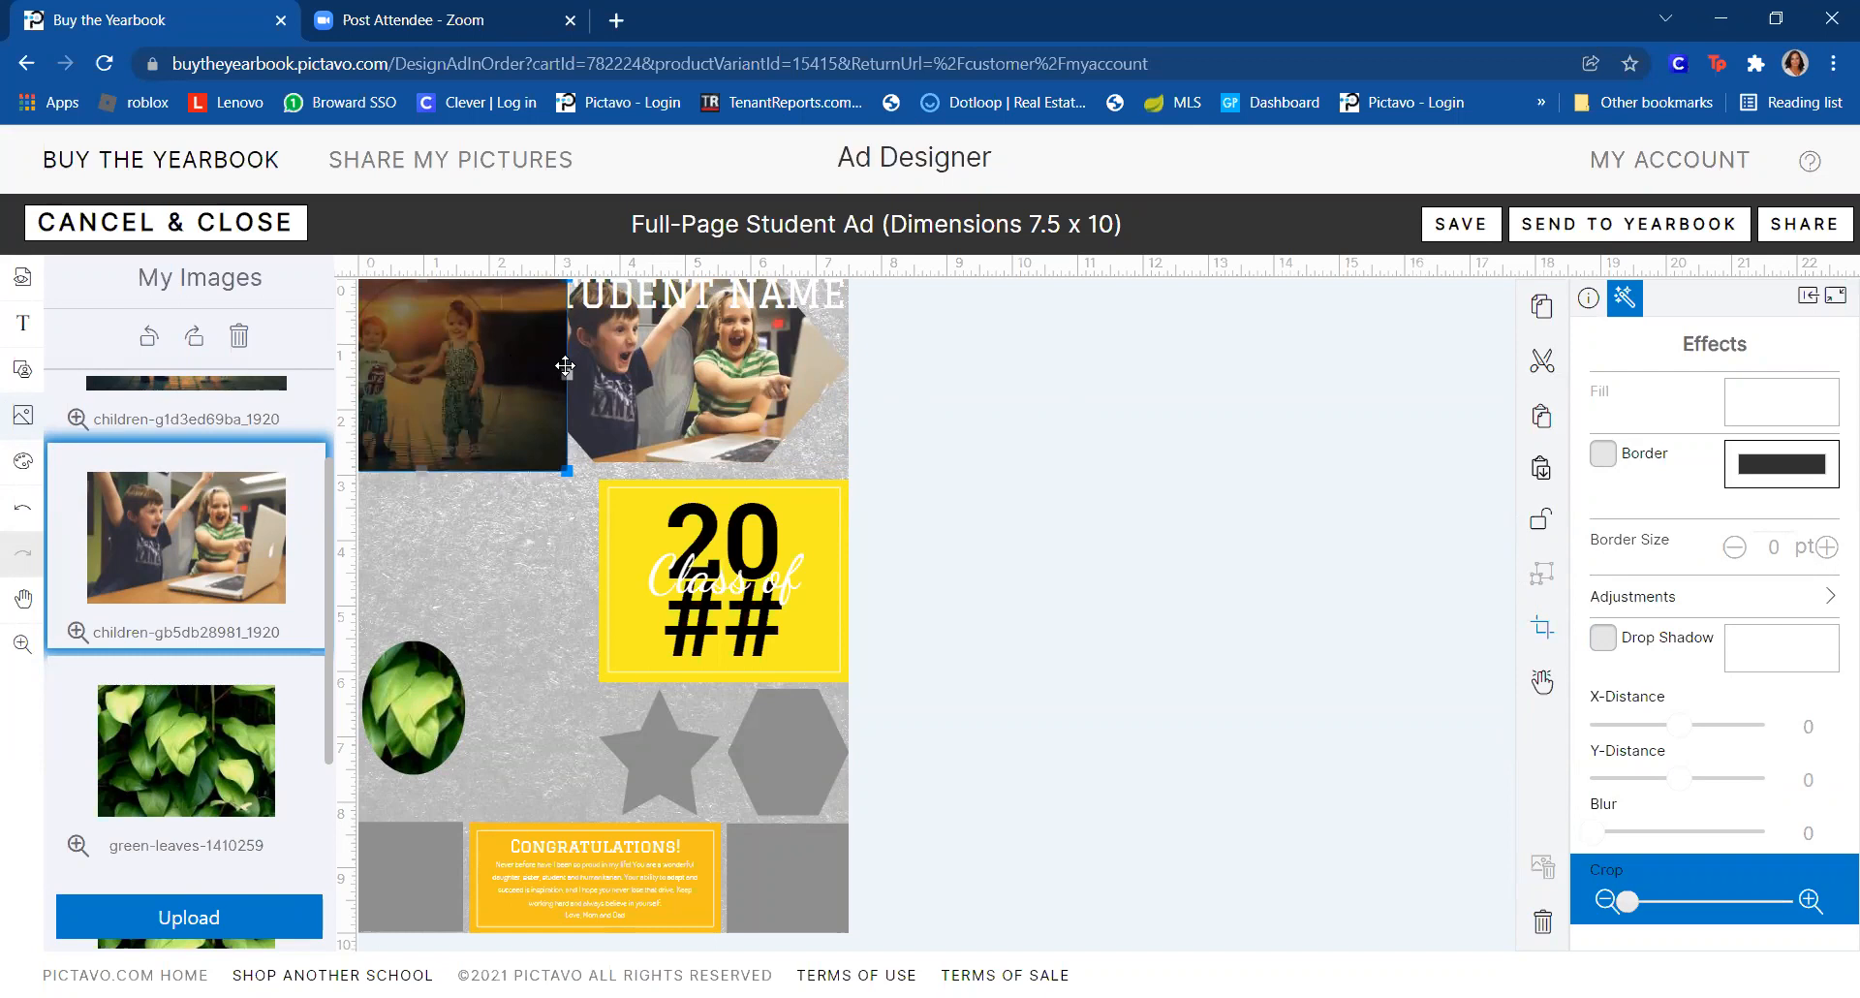
left_click_drag(567, 374, 553, 369)
left_click(492, 375)
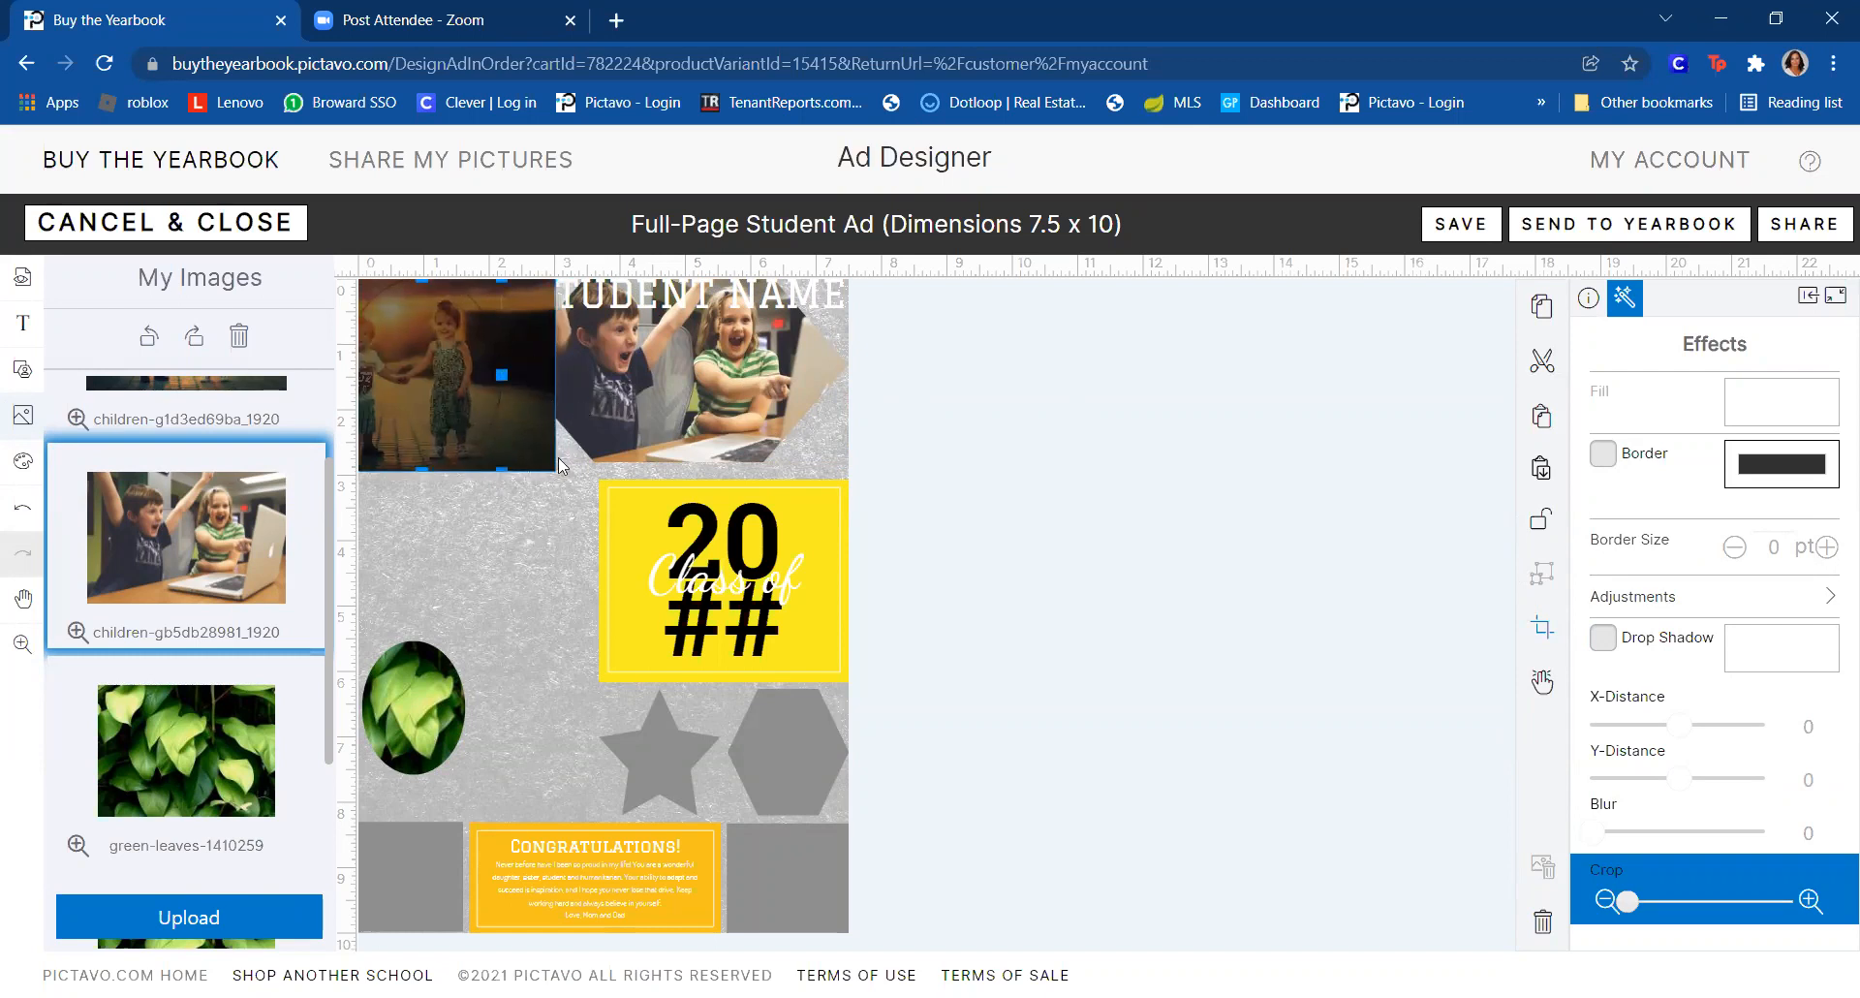
left_click(533, 444)
- Move the large oval with the sunset picture down and inward, clear of the page's left edge
left_click(376, 393)
left_click(23, 643)
mouse_move(72, 718)
left_mouse_down()
mouse_move(73, 699)
mouse_move(80, 732)
mouse_move(75, 710)
left_mouse_up()
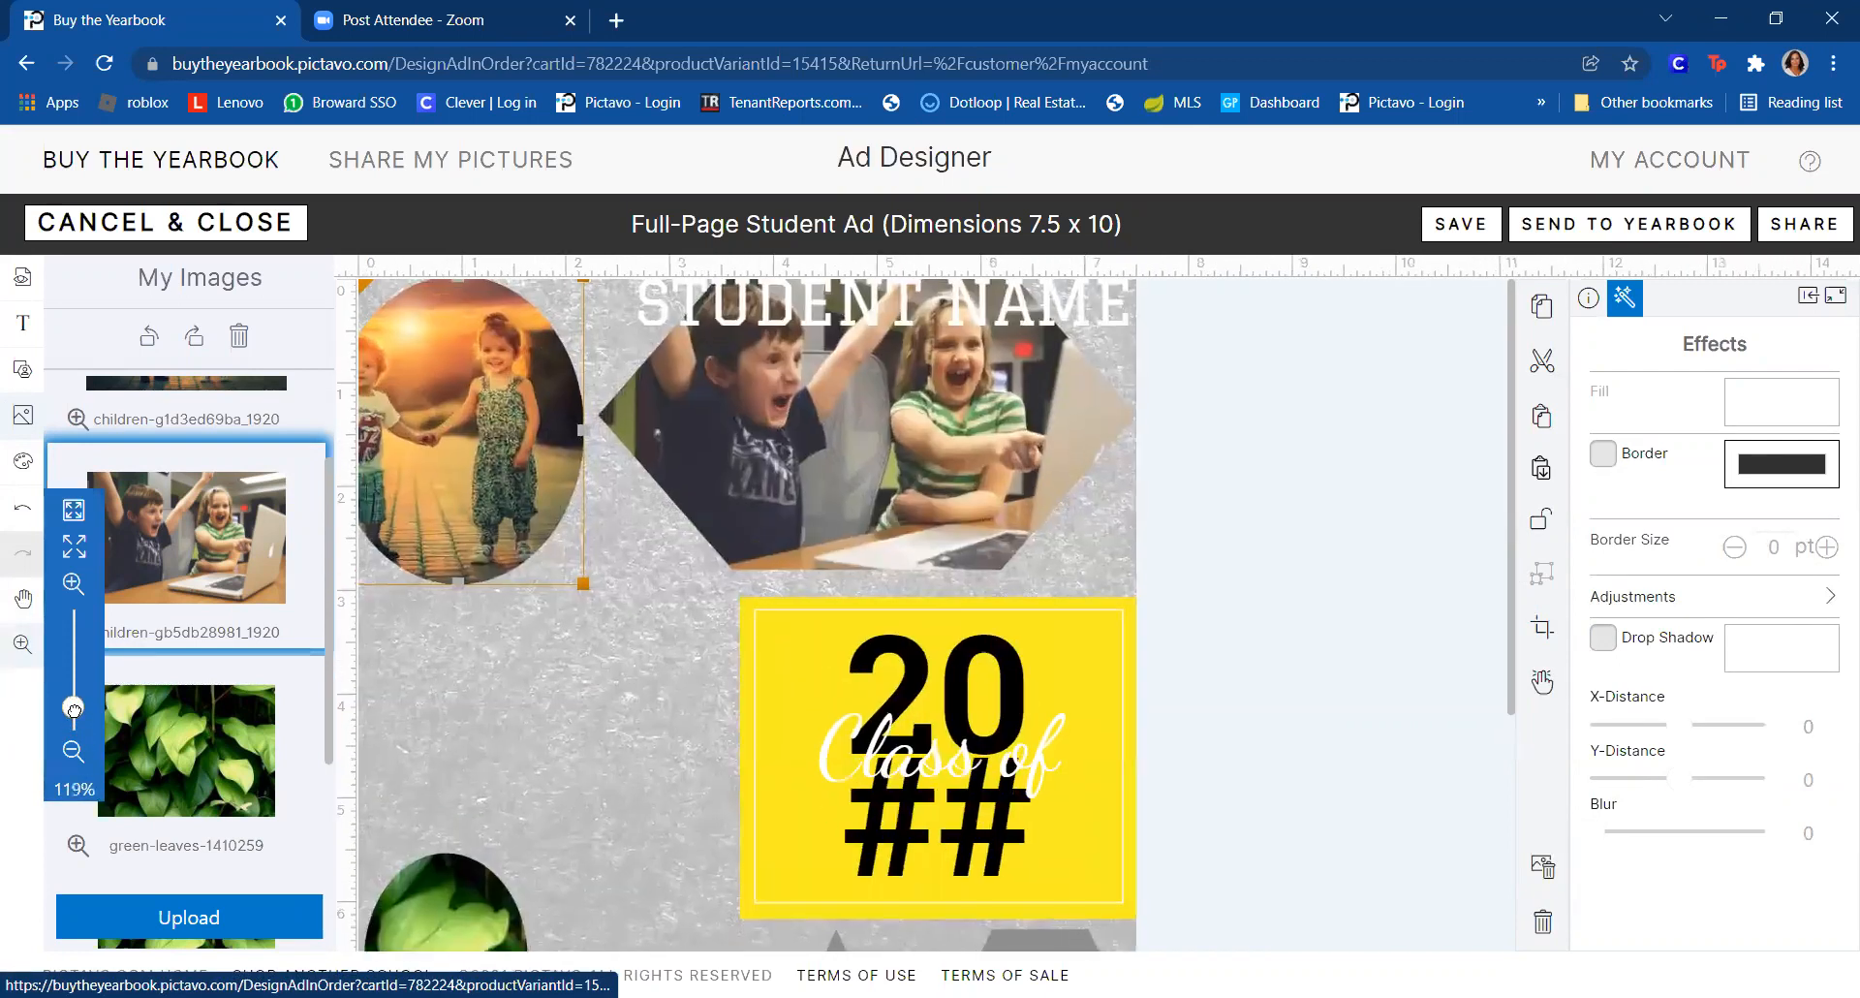
left_click(1215, 535)
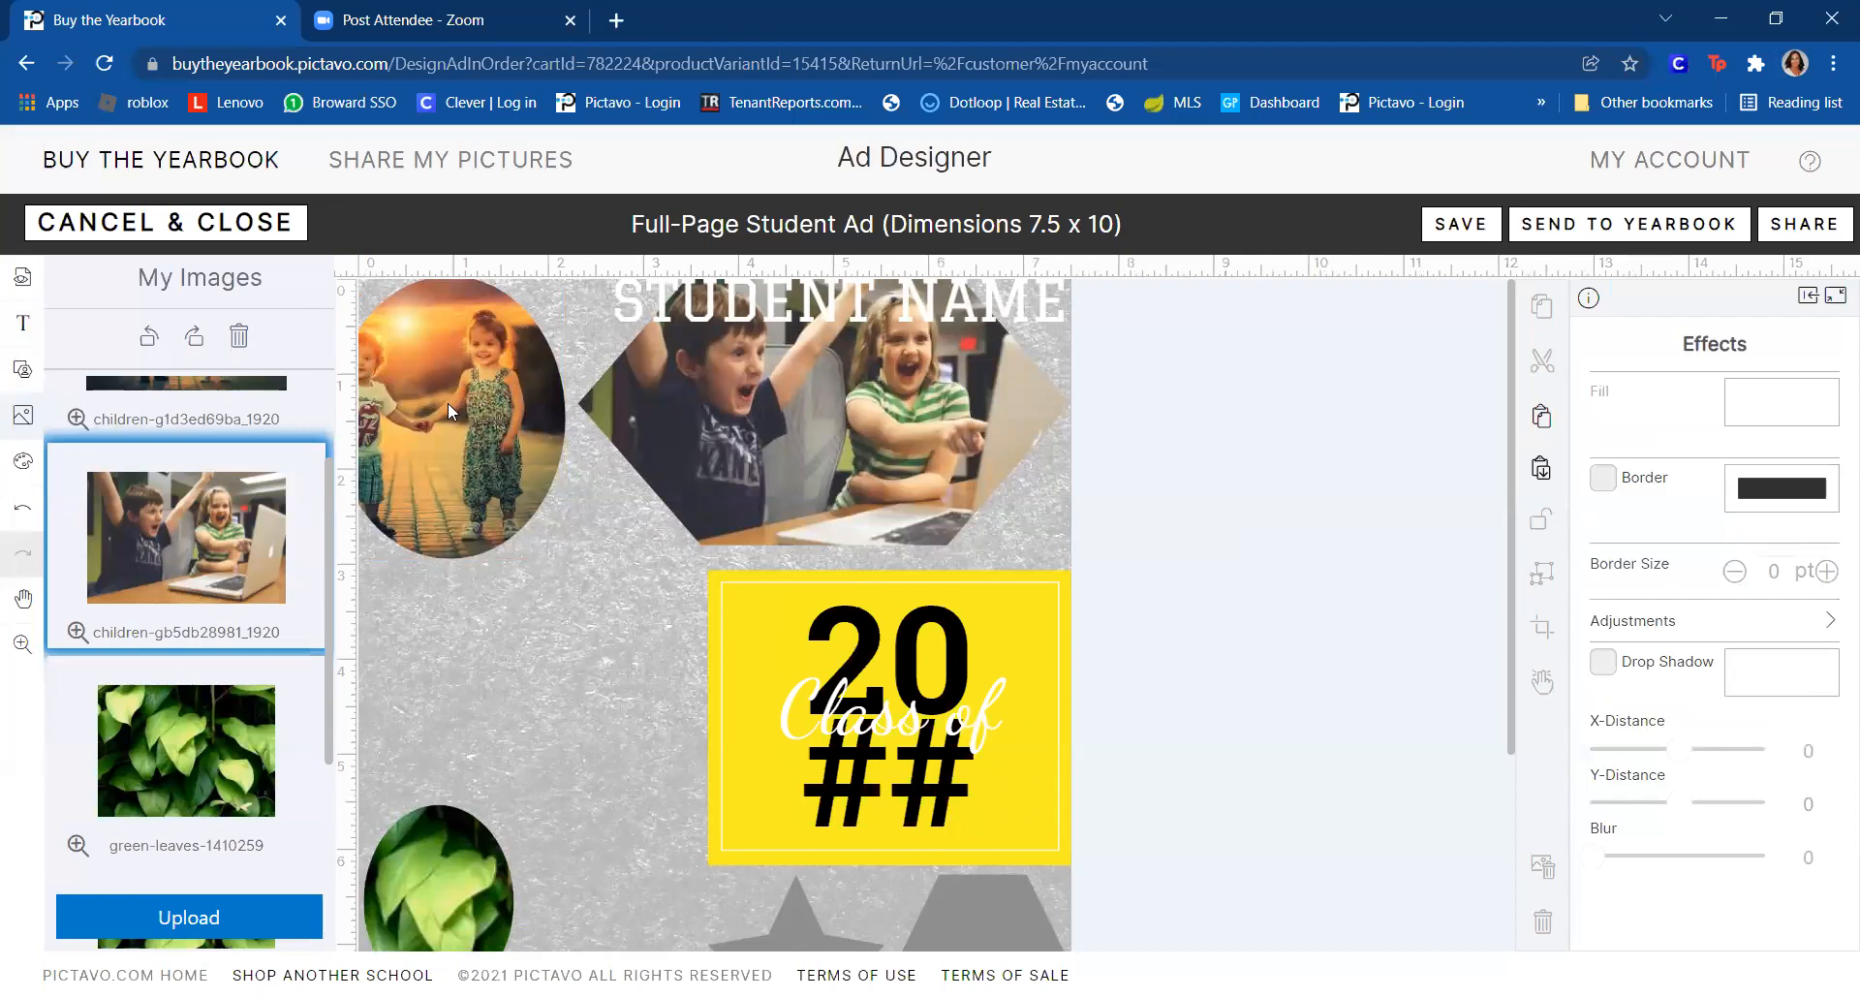
left_click_drag(546, 465, 547, 467)
left_click_drag(413, 402, 457, 466)
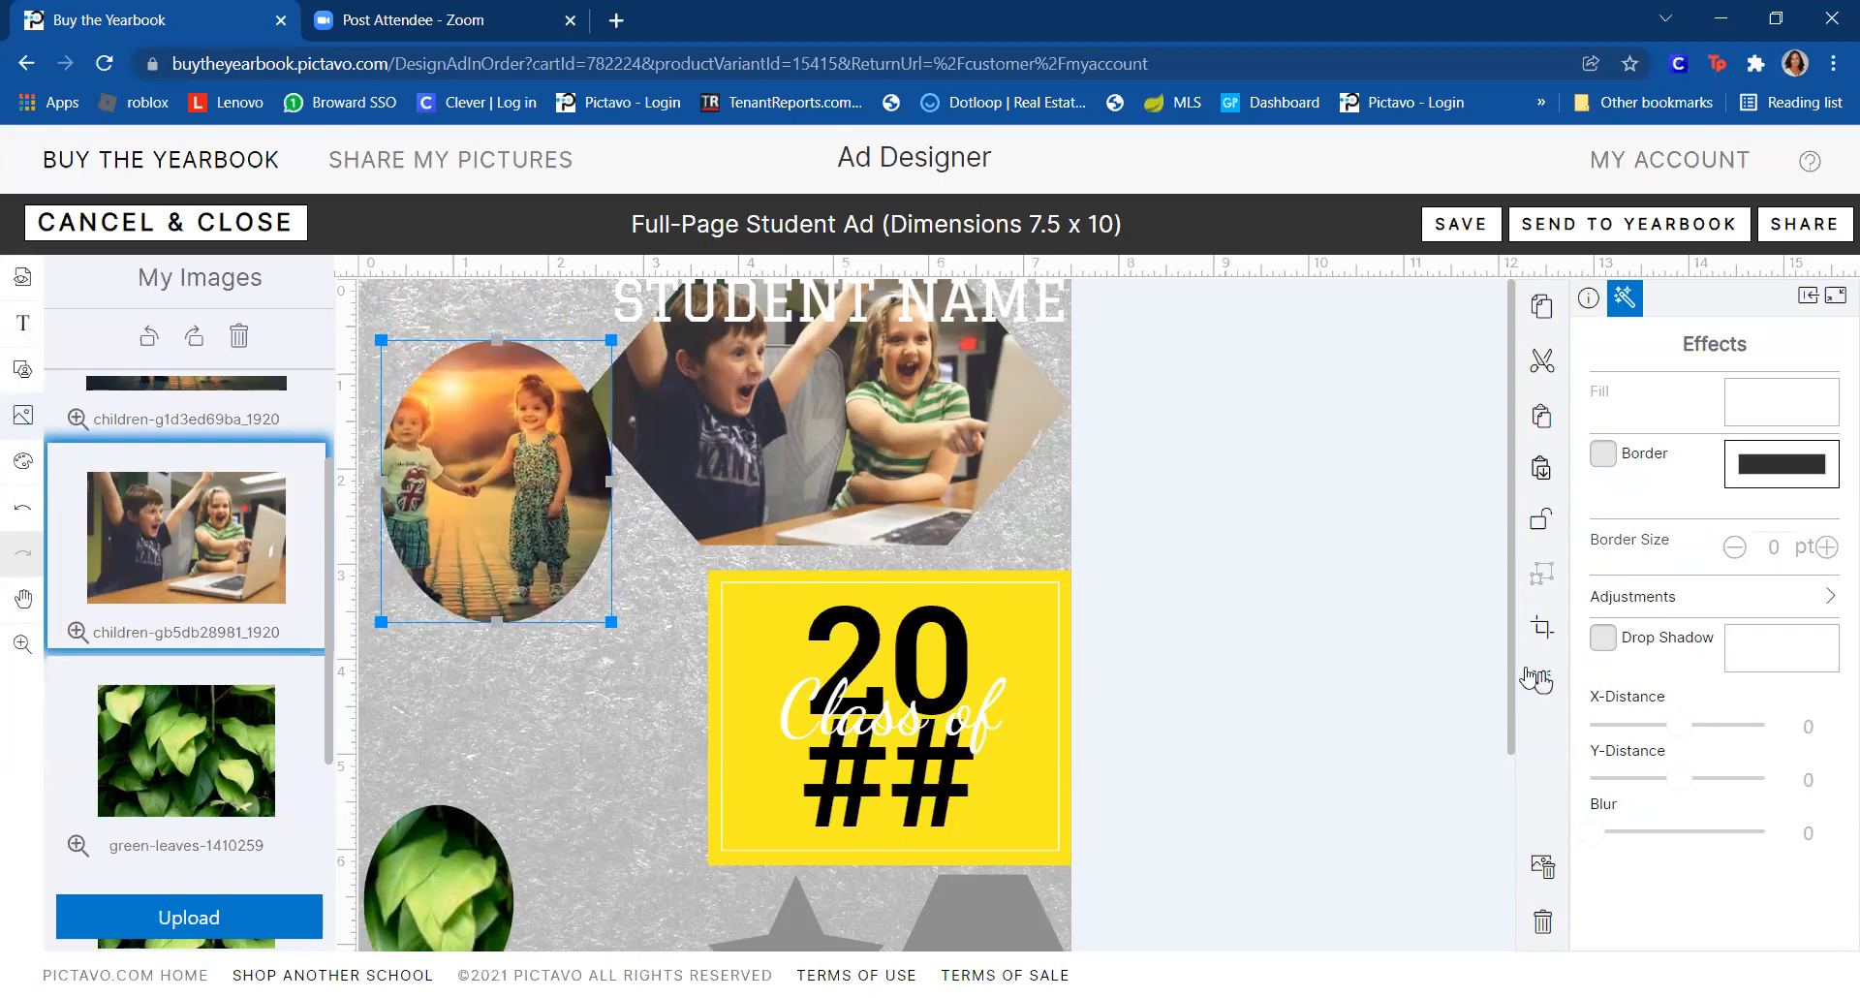
- Crop the sunset picture in the large oval by widening the crop frame until it includes both children
left_click(1544, 630)
mouse_move(652, 462)
left_mouse_down()
mouse_move(739, 465)
mouse_move(679, 472)
left_mouse_up()
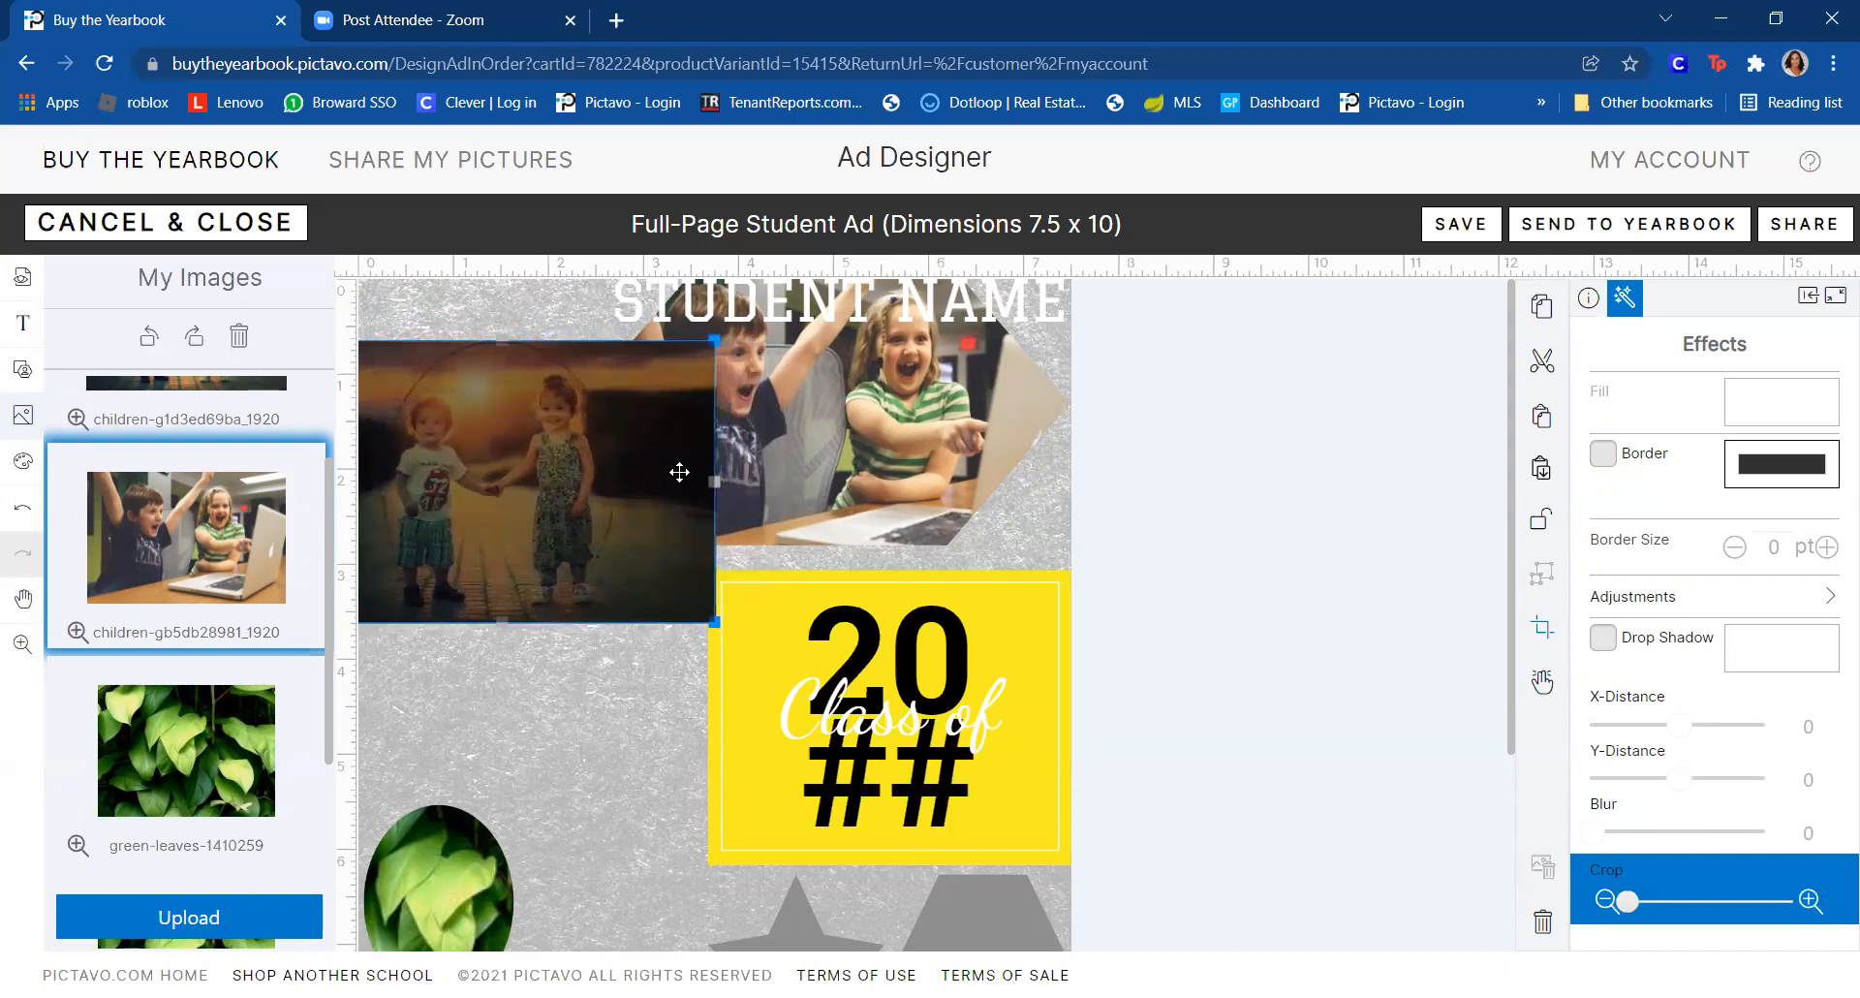
left_click(456, 485)
left_click_drag(382, 482, 364, 482)
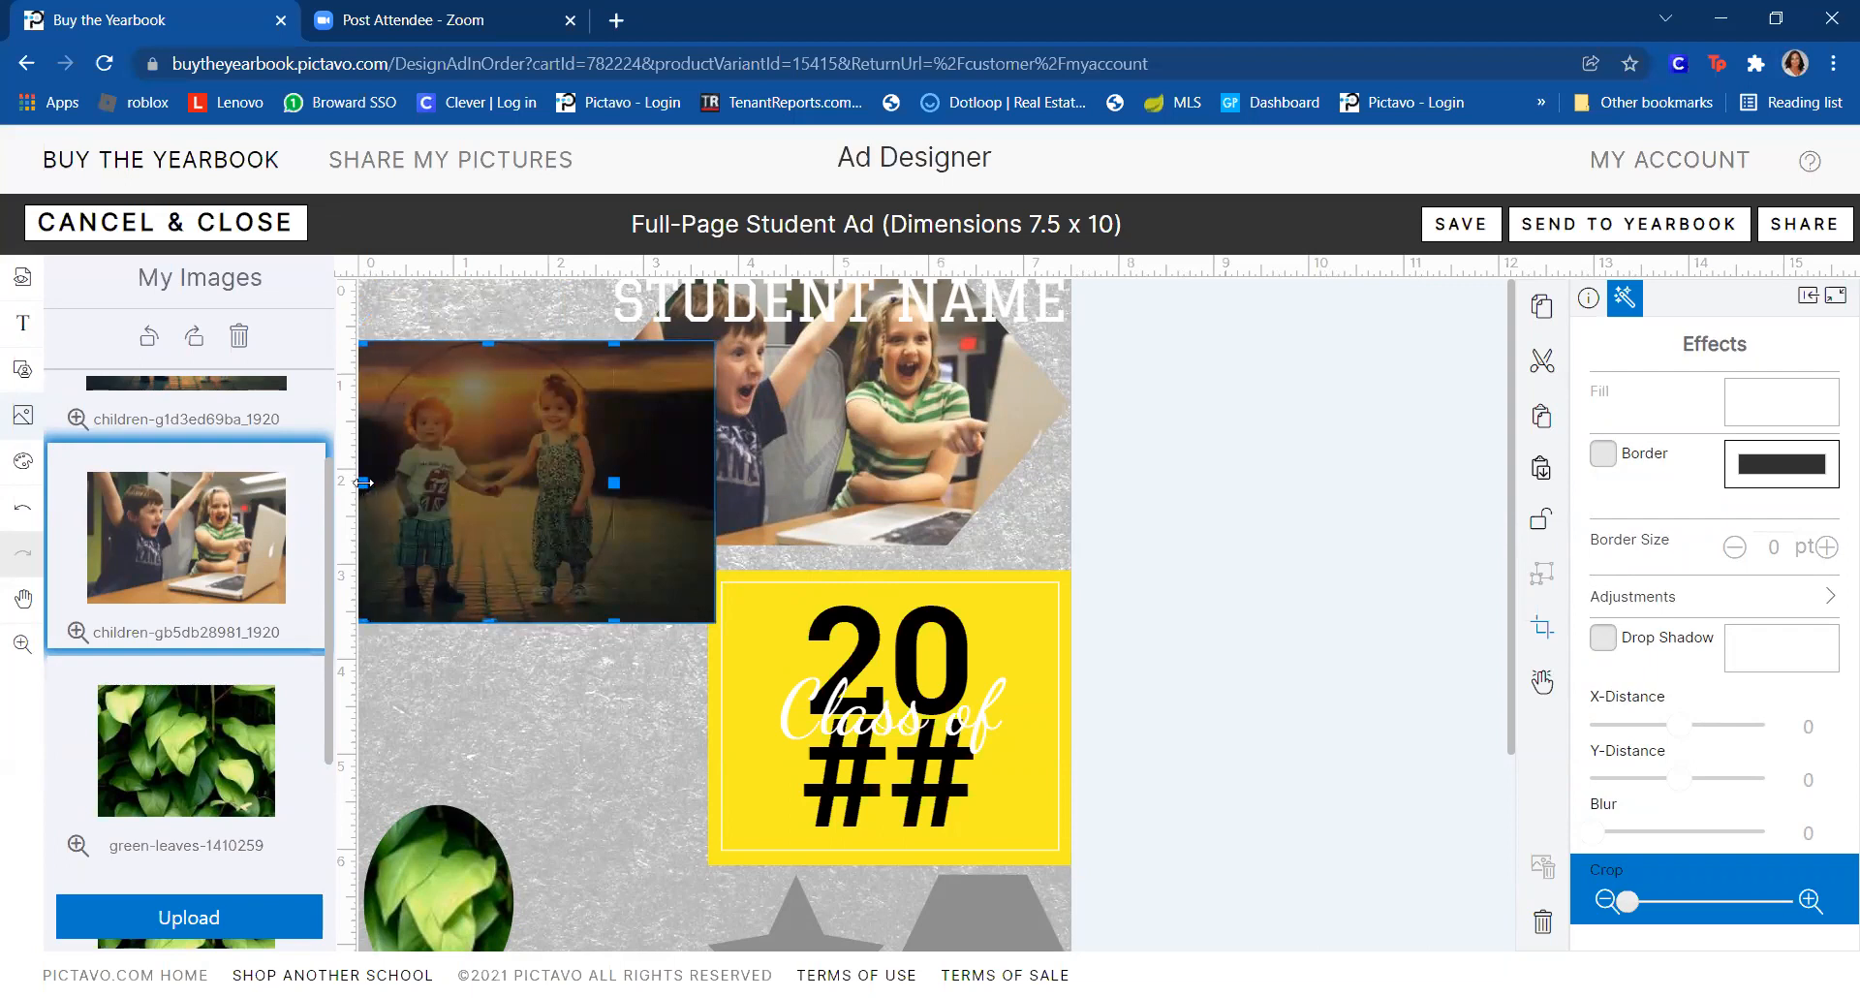
left_click(617, 487)
left_click(584, 489)
left_click_drag(617, 482, 554, 510)
left_click(527, 723)
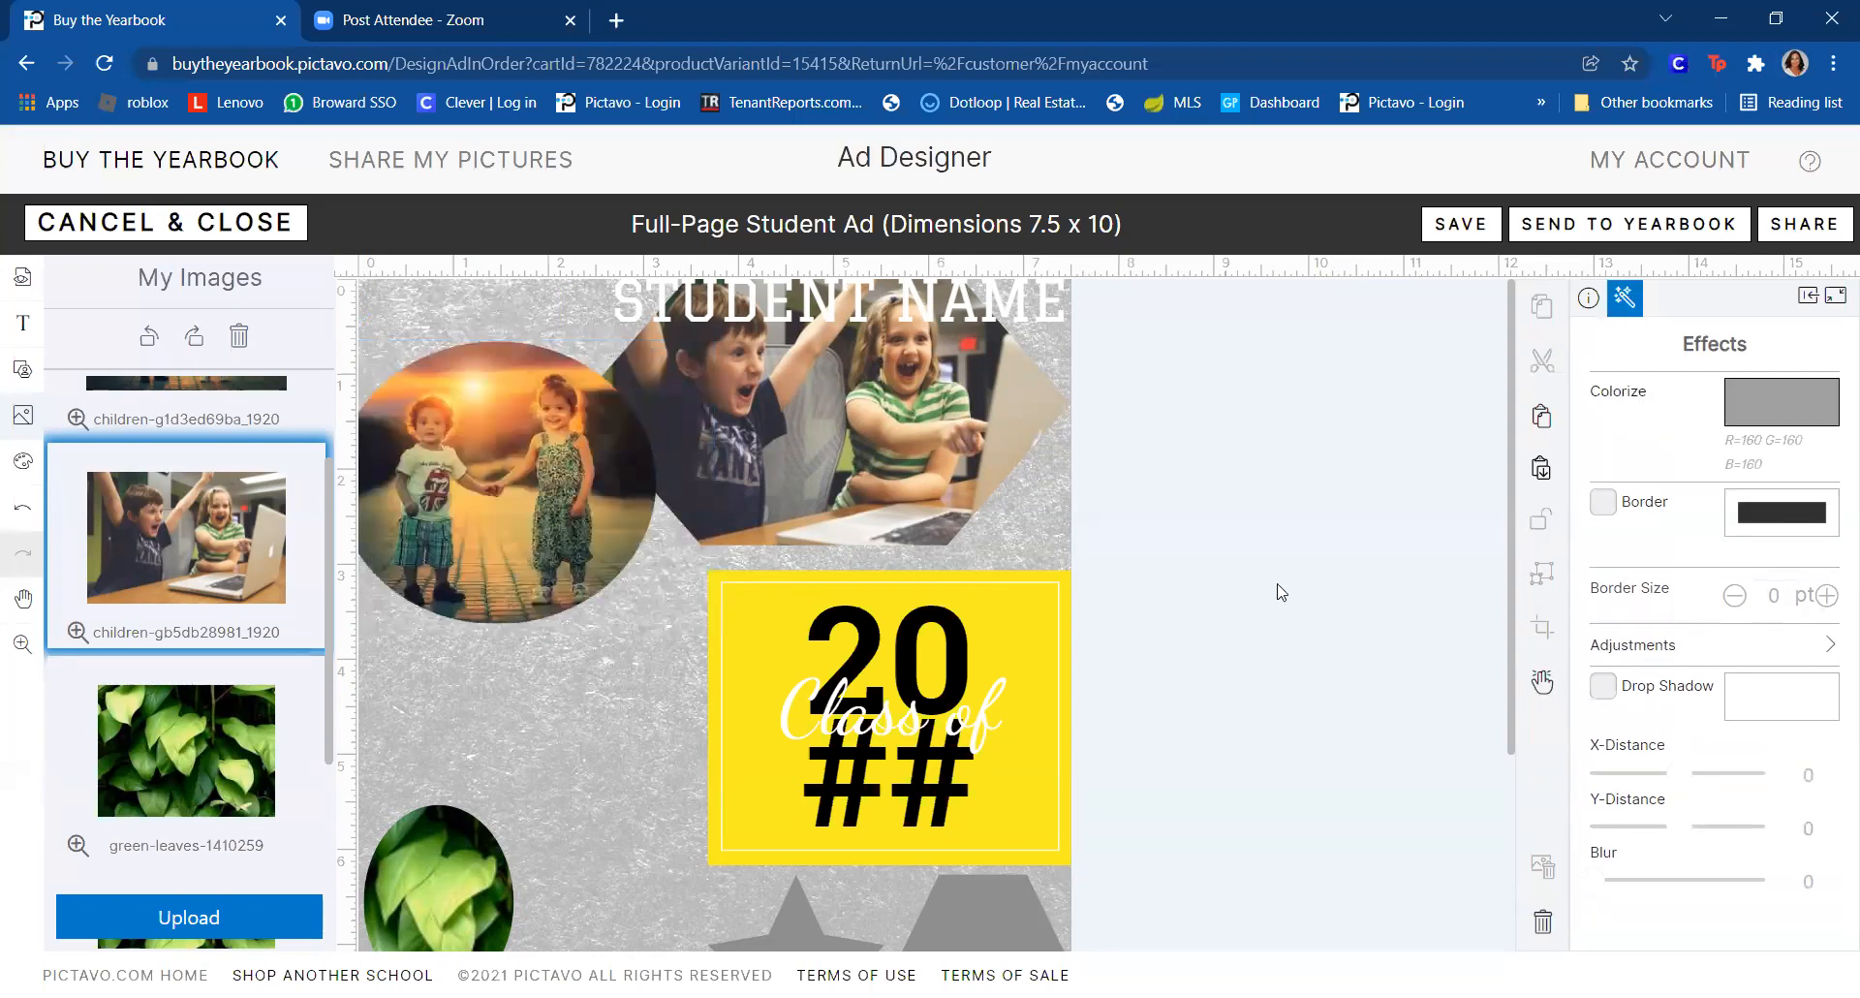
- Move the widened sunset photo down the page so it sits beside the yellow Class of box
left_click(1479, 574)
left_click_drag(479, 440, 509, 596)
left_click(1177, 553)
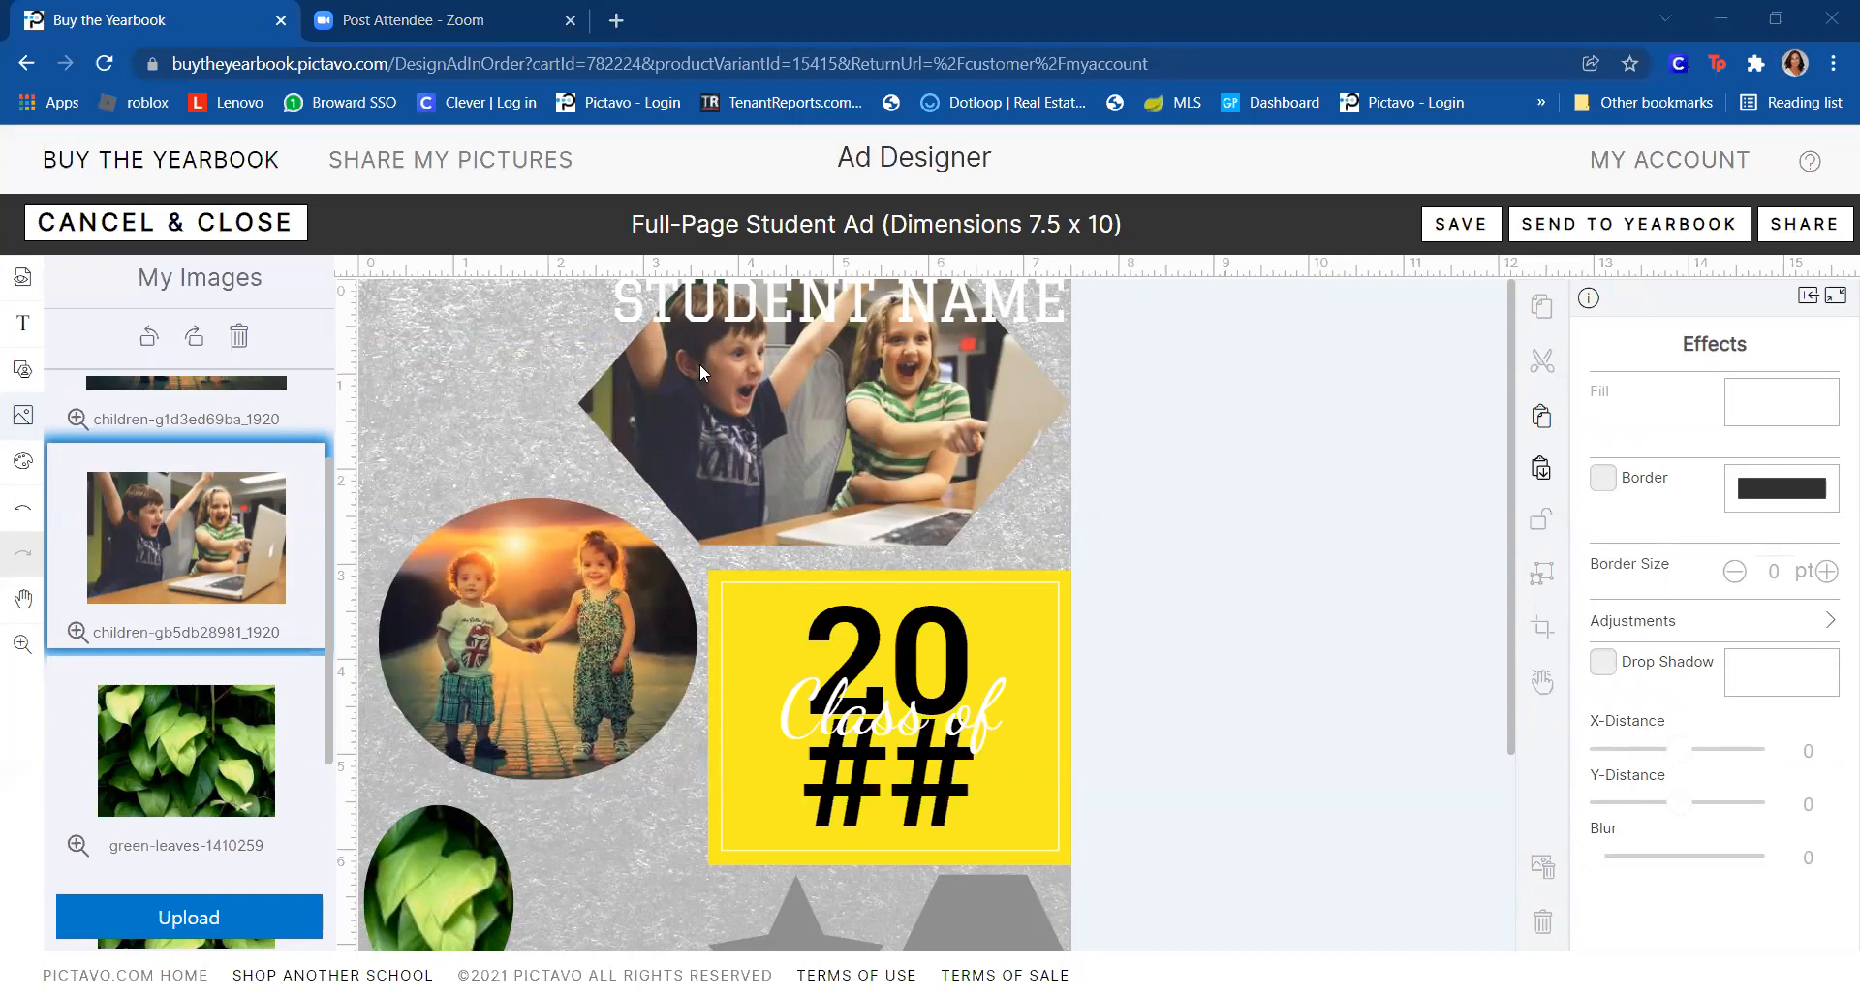
- Upload the pictures children-gb5db28981_1920, children-g1d3ed69ba_1920, winter-in-holland-1396288 and green-leaves-1410259 together from the Downloads folder to My Images
left_click(24, 416)
left_click(24, 416)
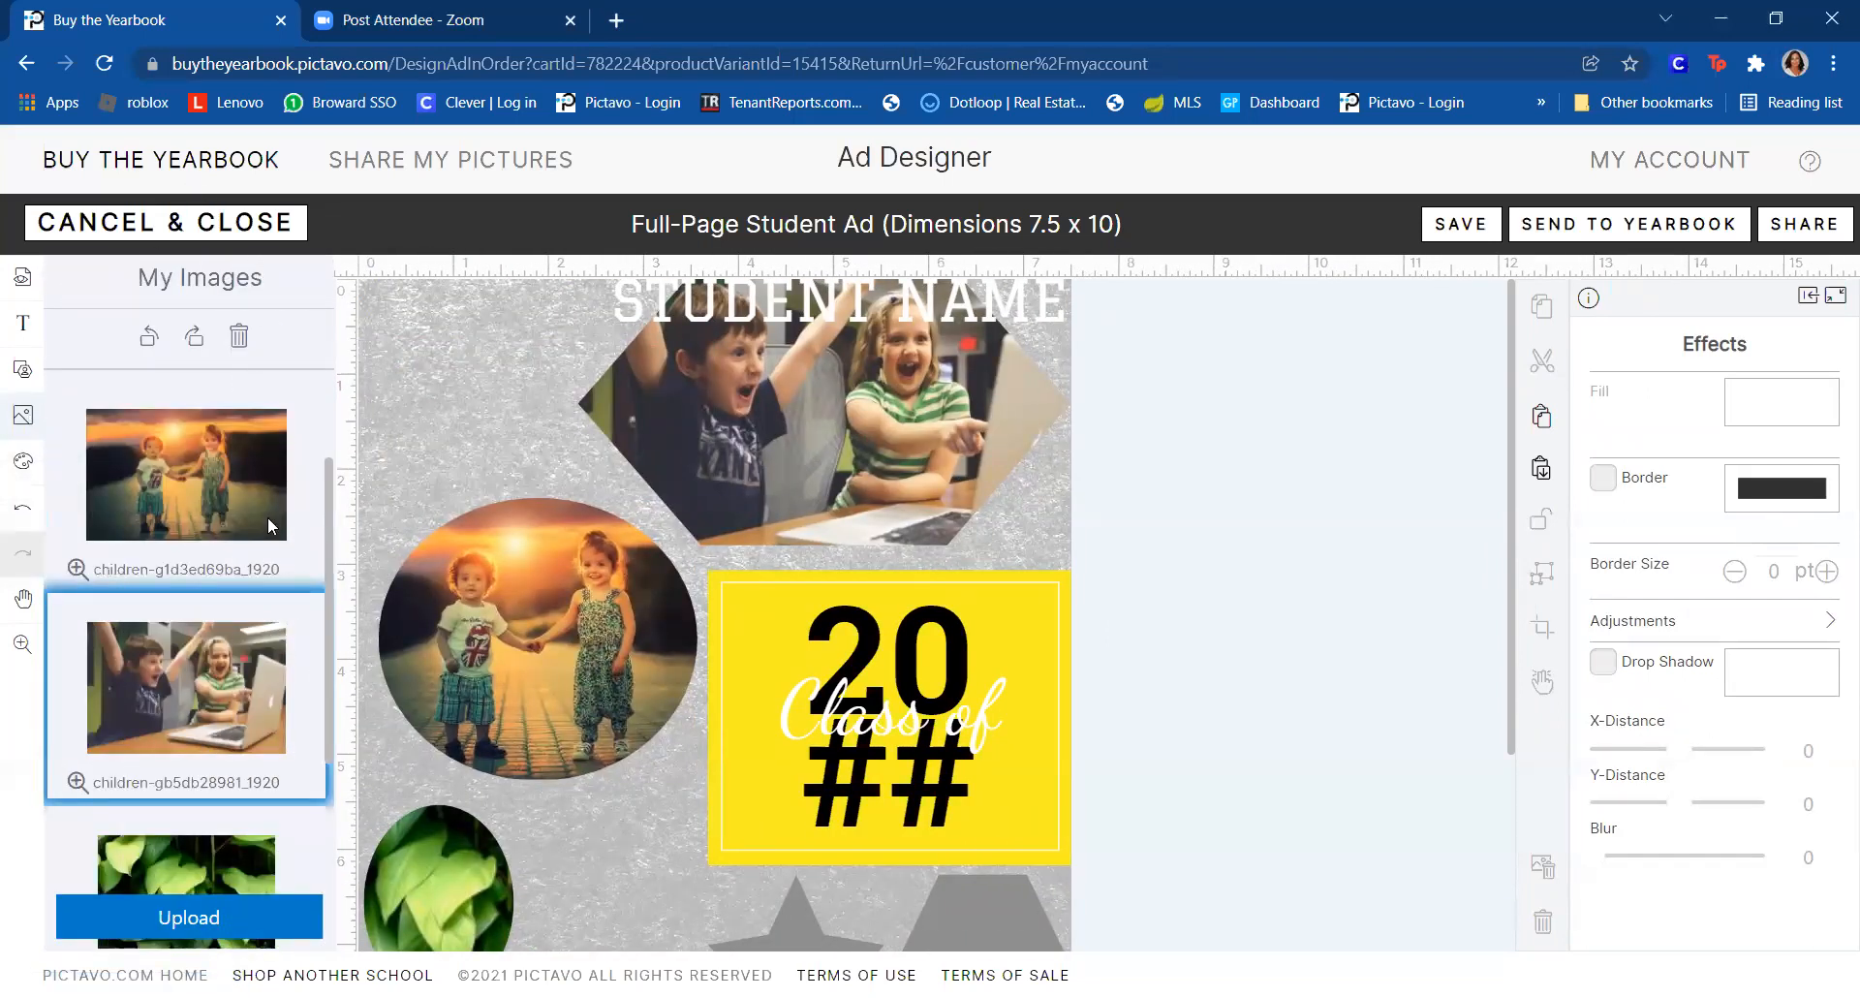
left_click(187, 926)
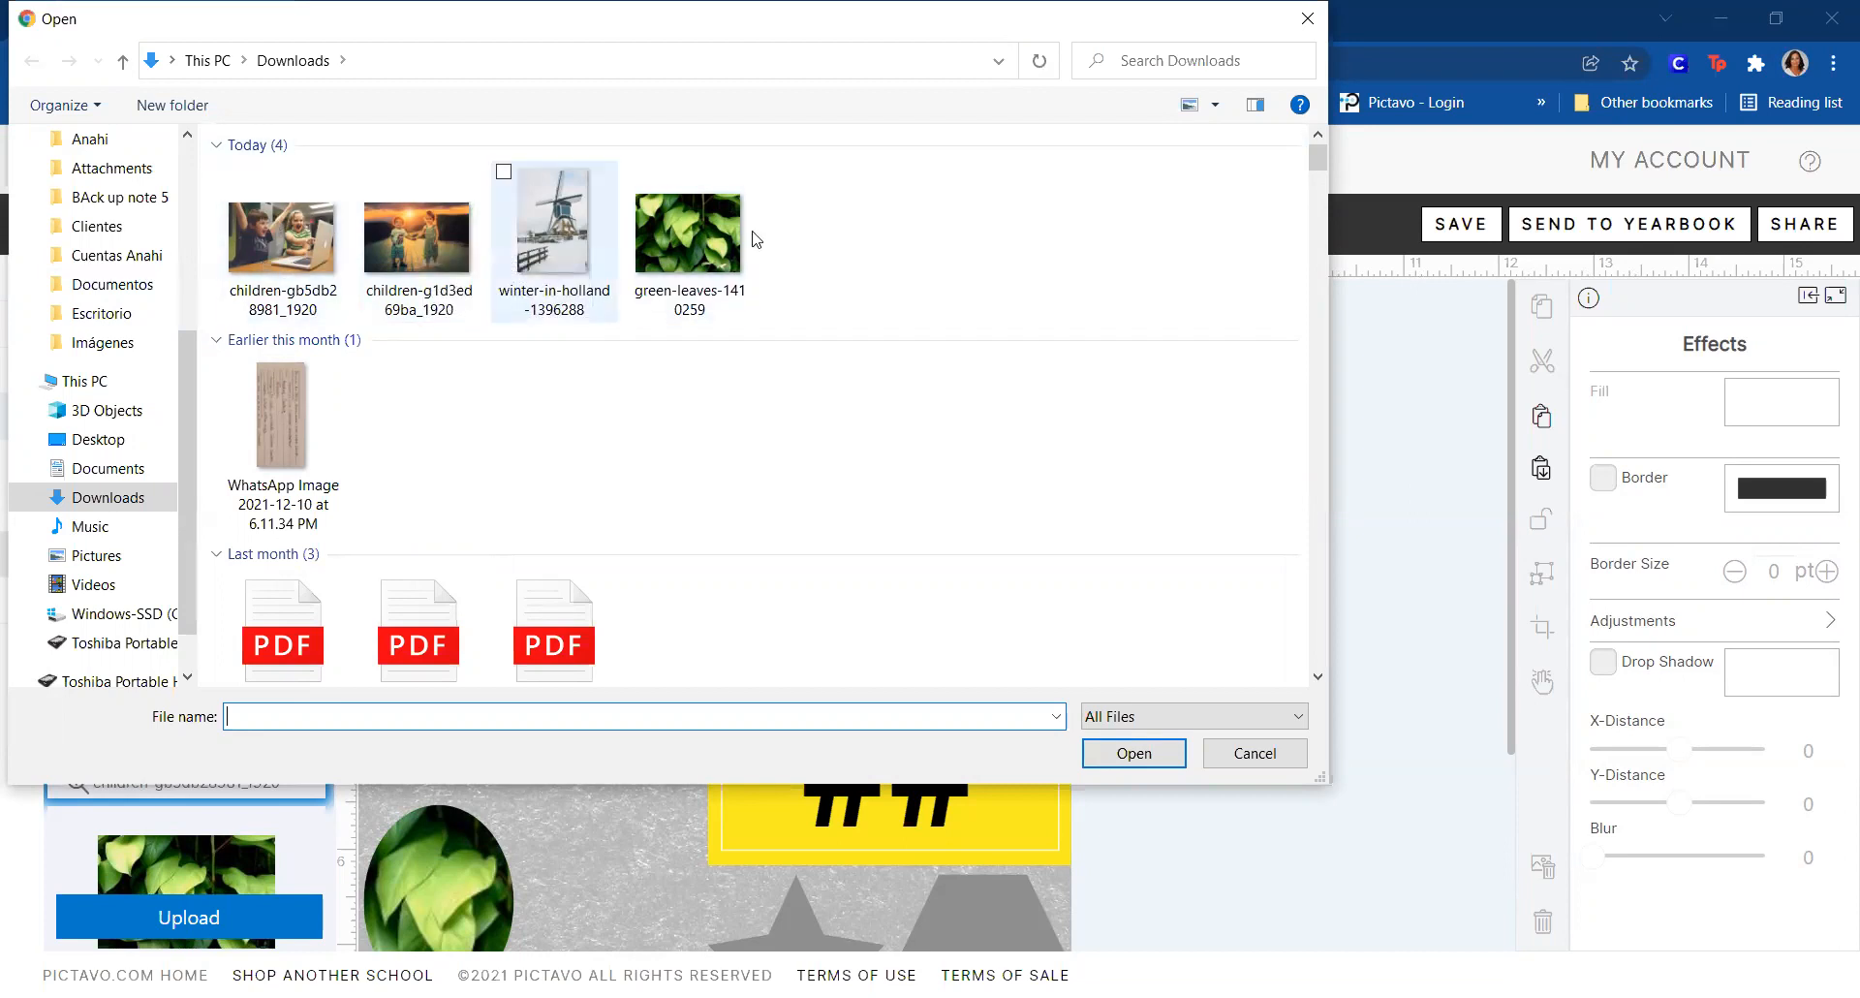
left_click(275, 248)
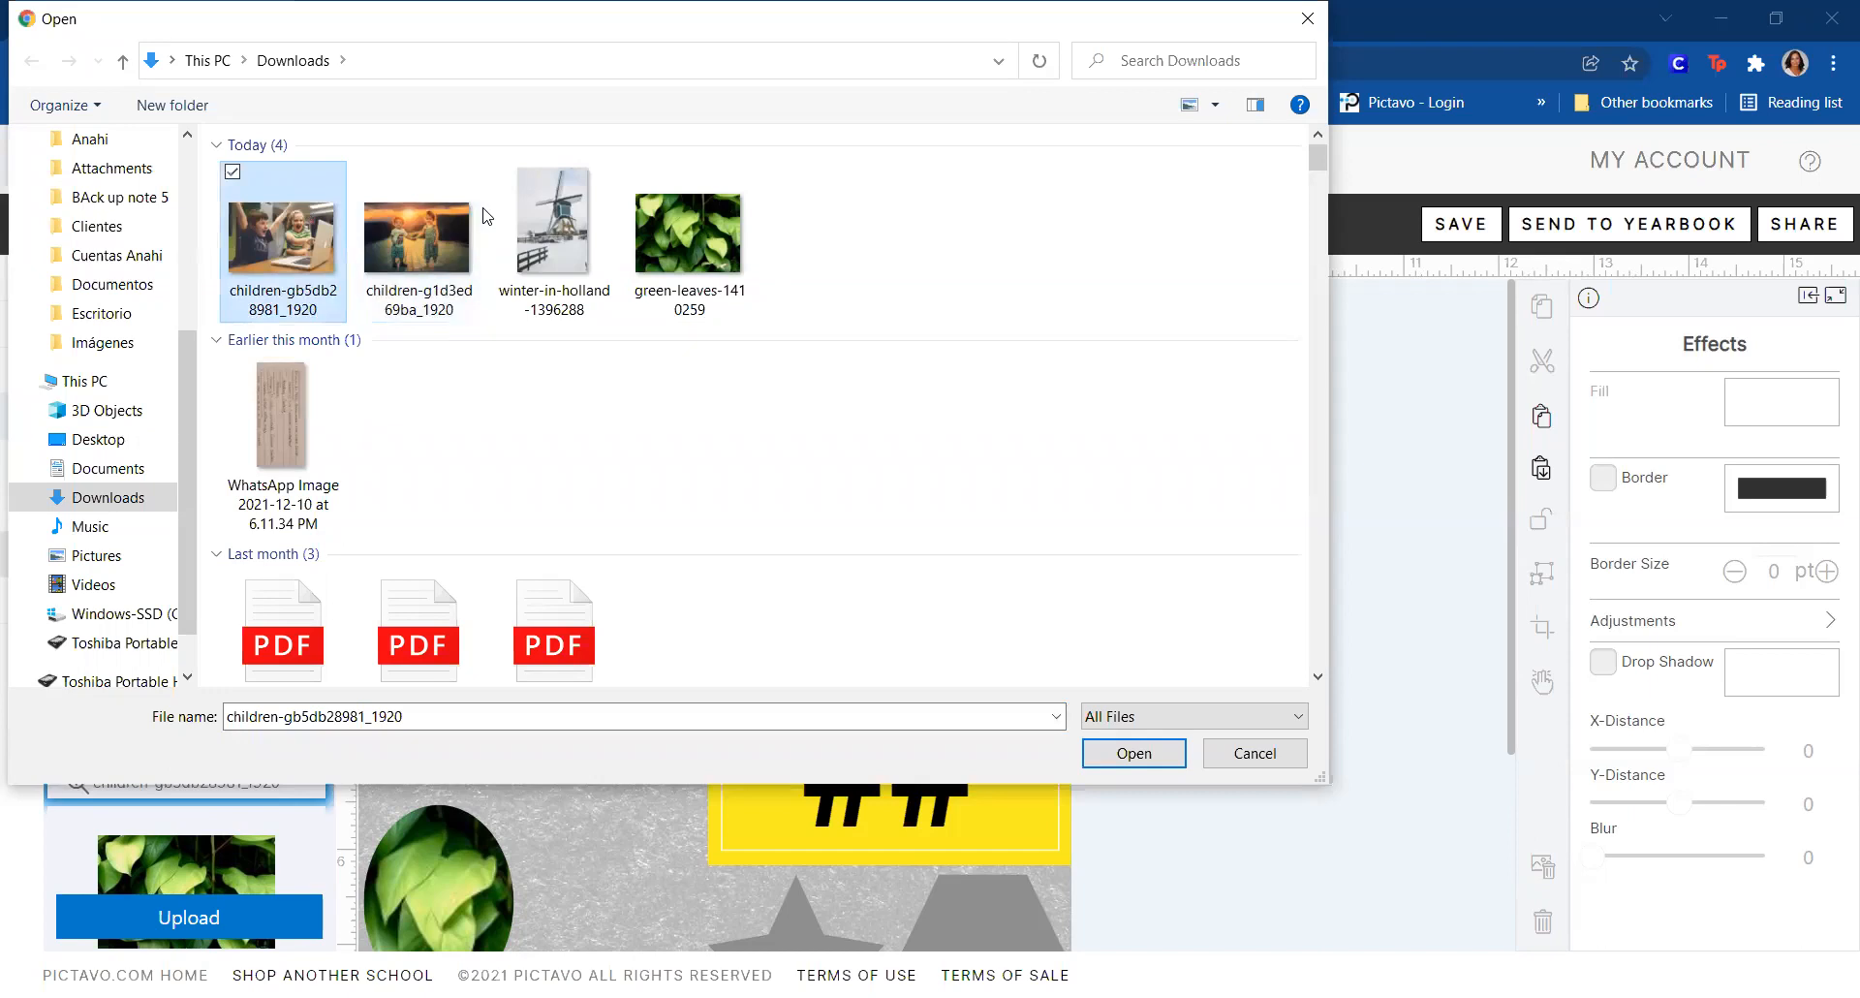
left_click(413, 215, "ctrl")
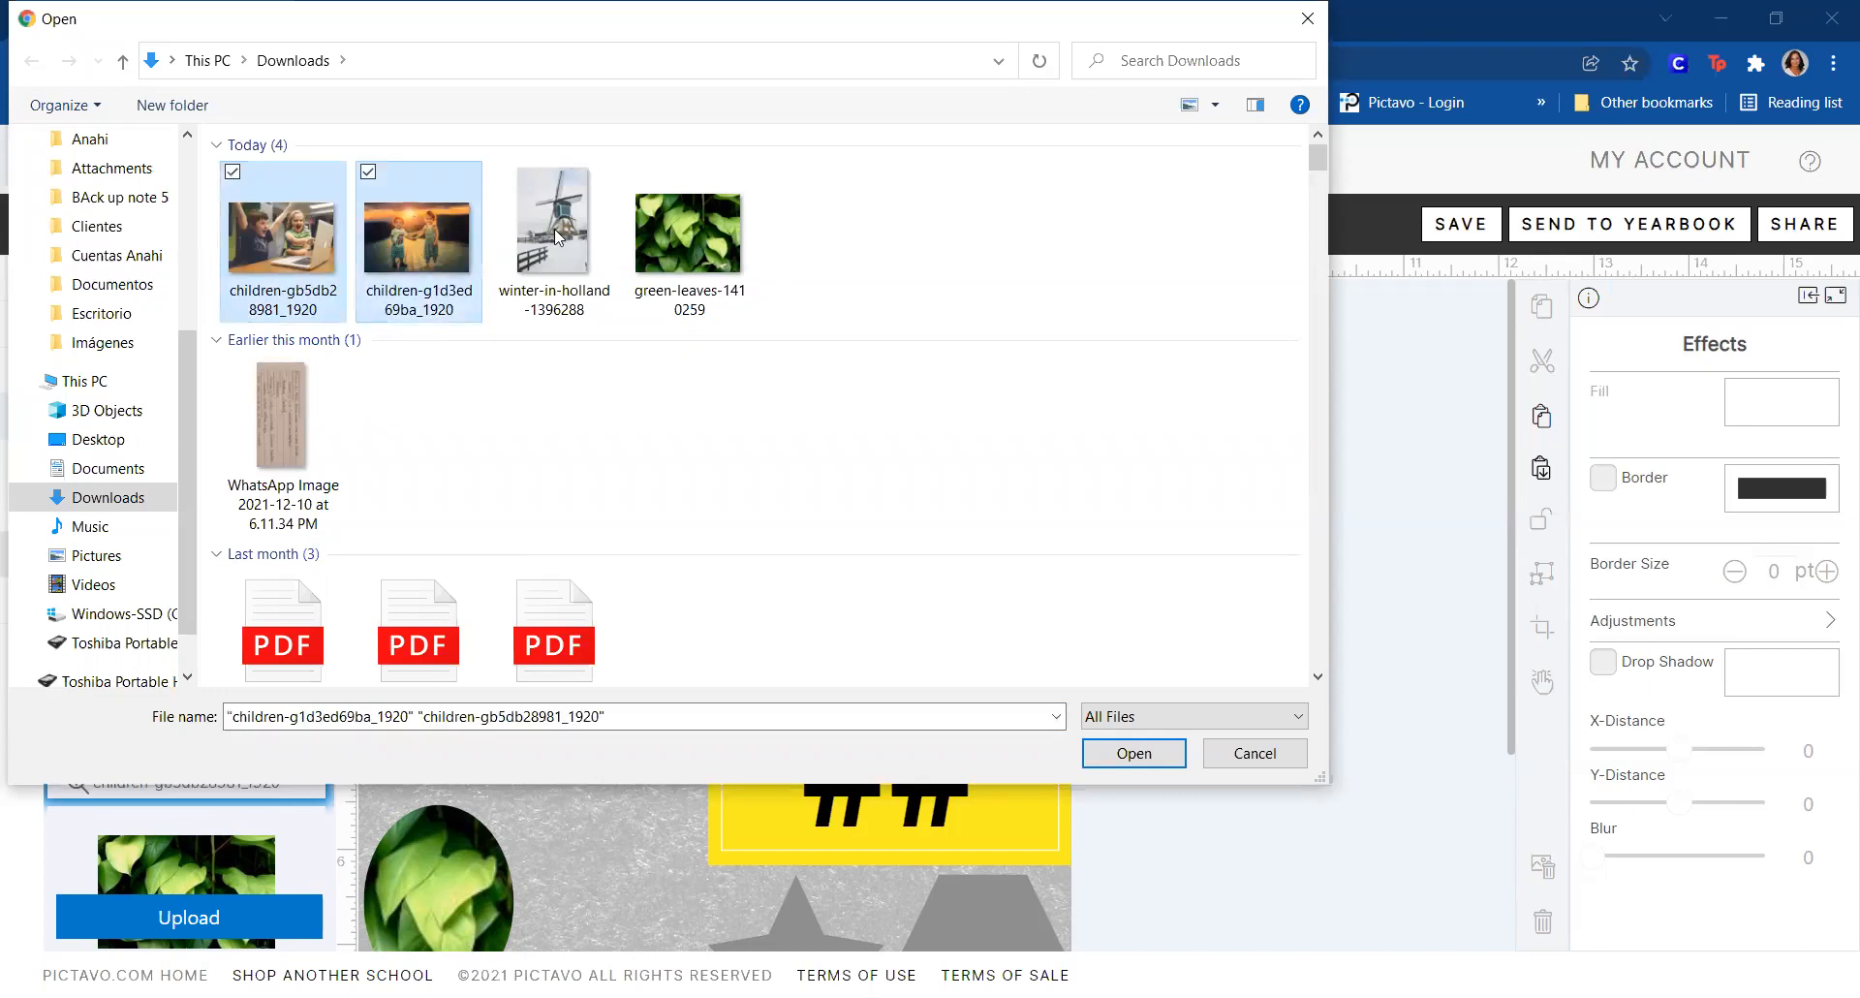
left_click(637, 240, "ctrl+shift")
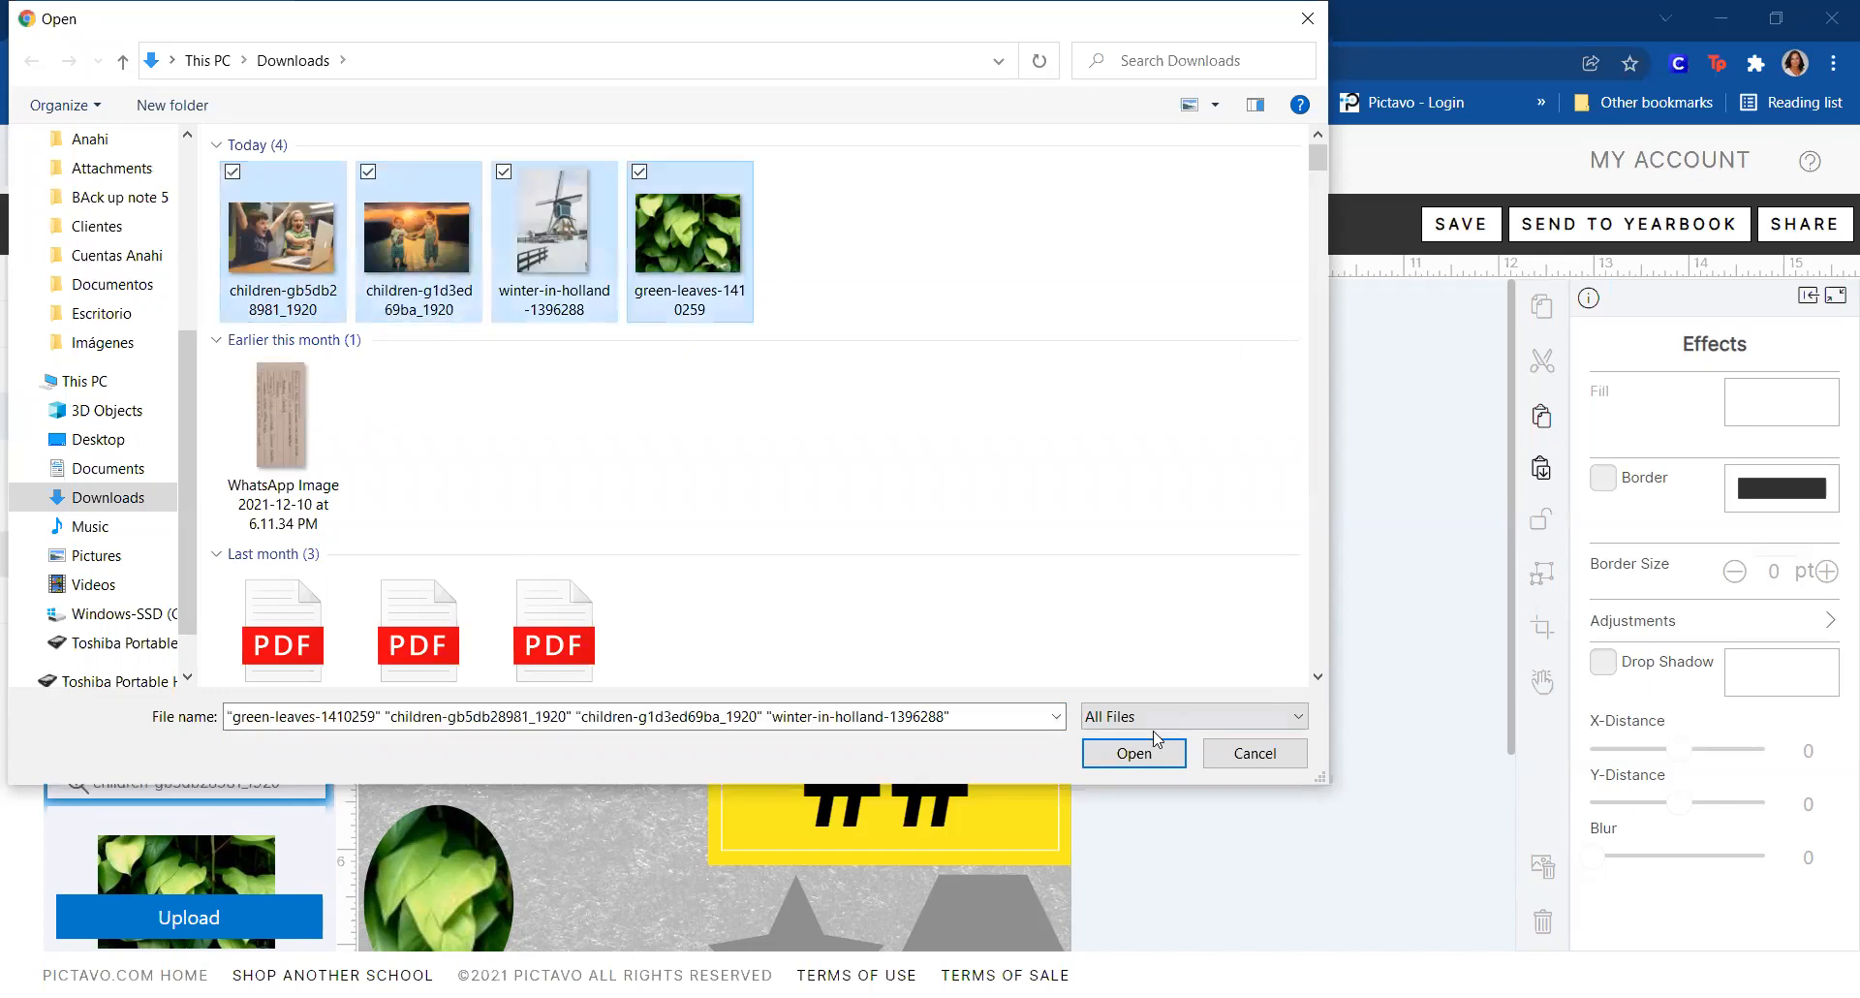
left_click(1134, 754)
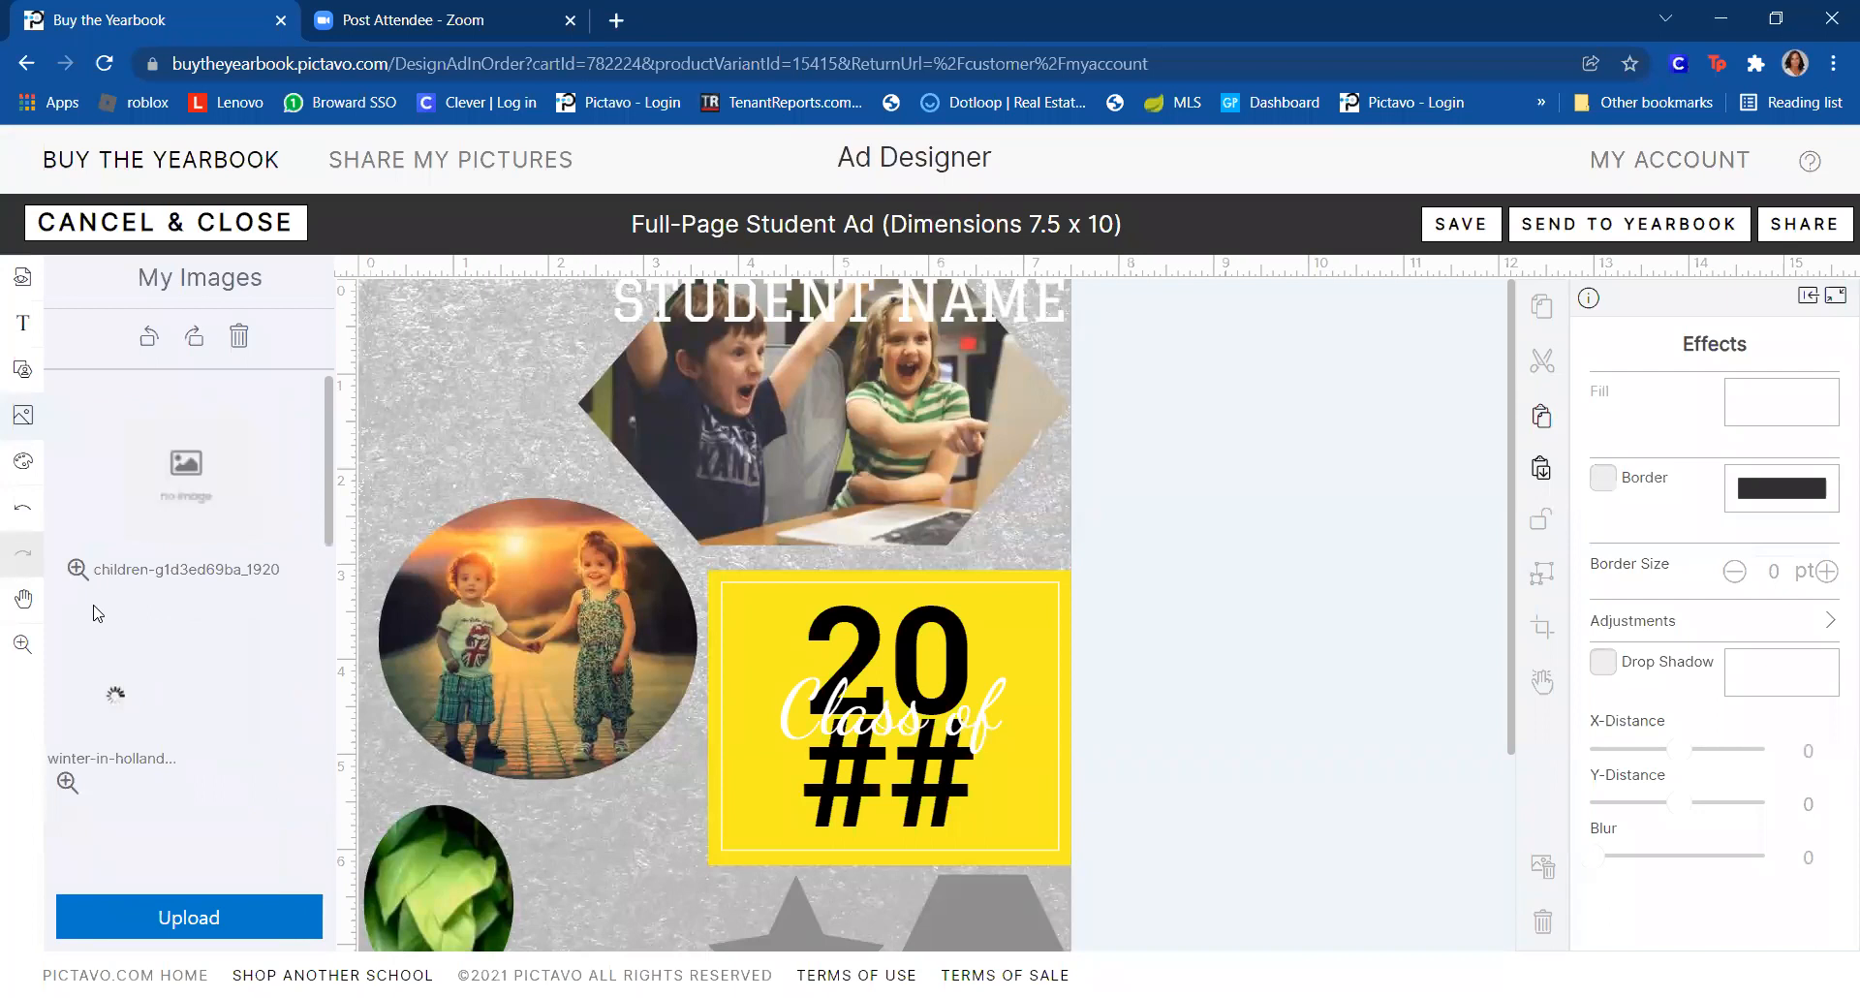
- Place the winter-in-holland windmill picture in the small hexagon photo box beside the star
scroll(97, 612, "down", 3)
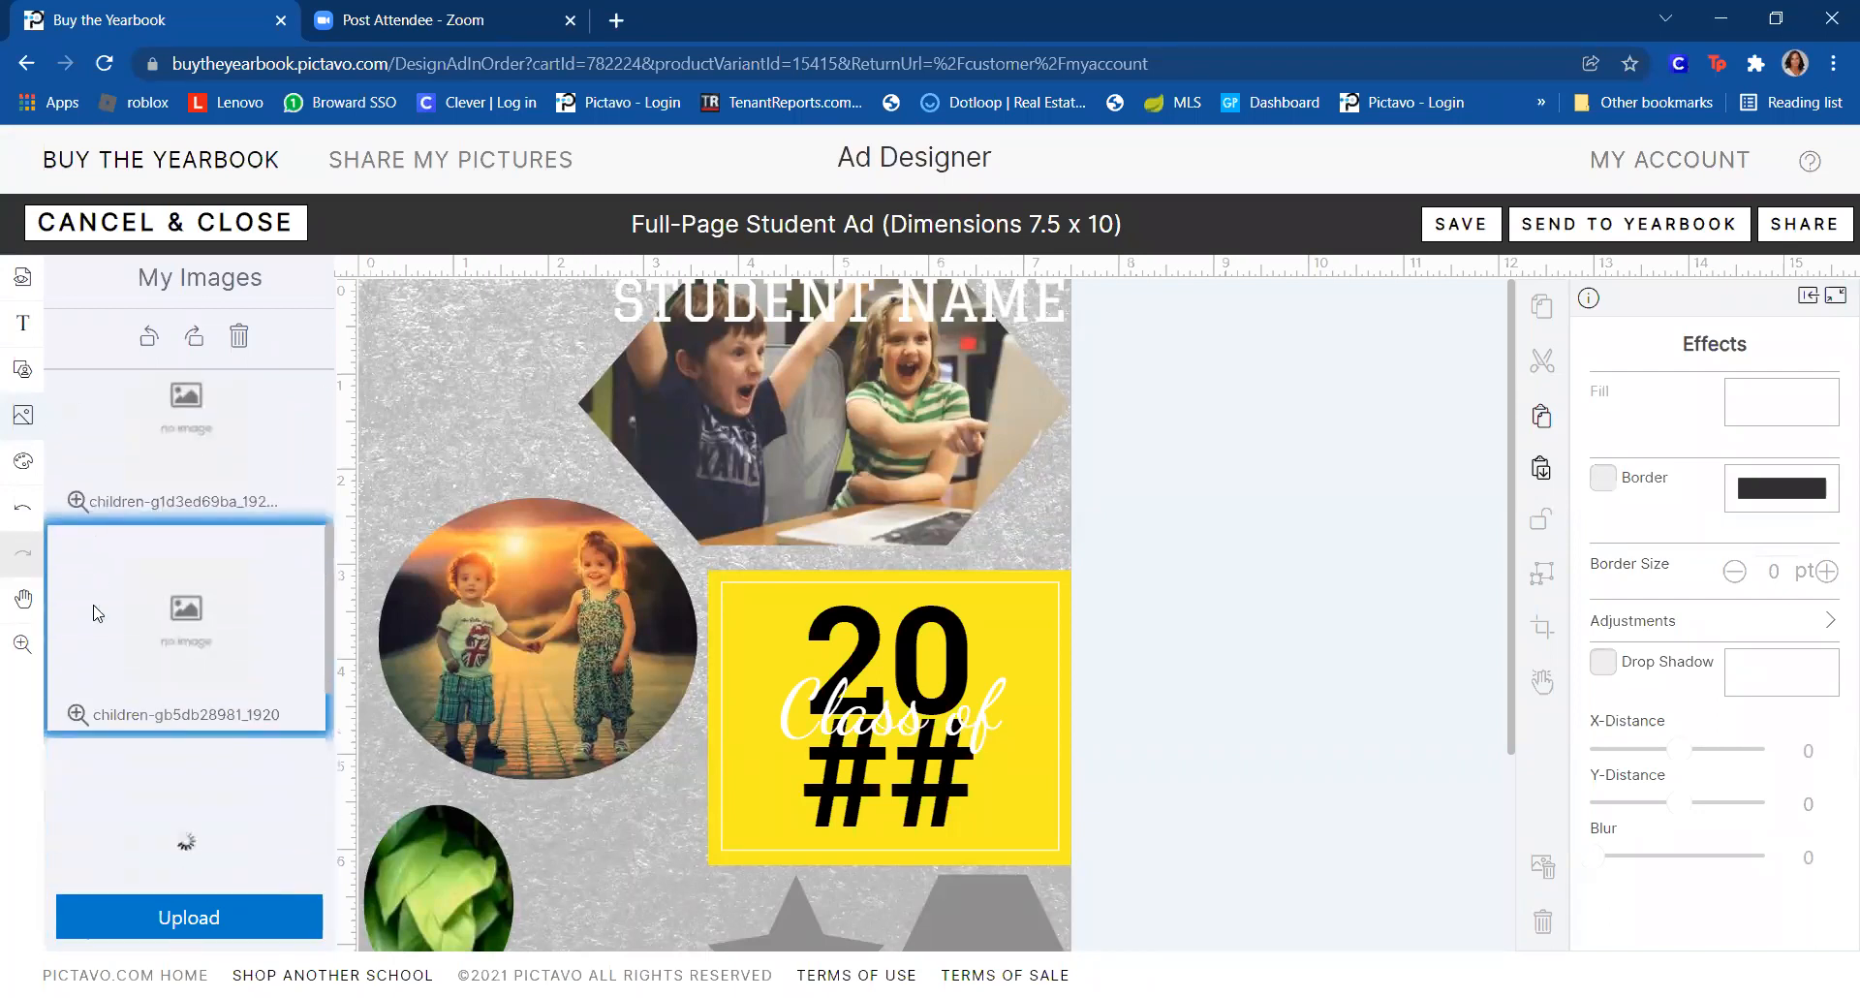
scroll(96, 612, "down", 5)
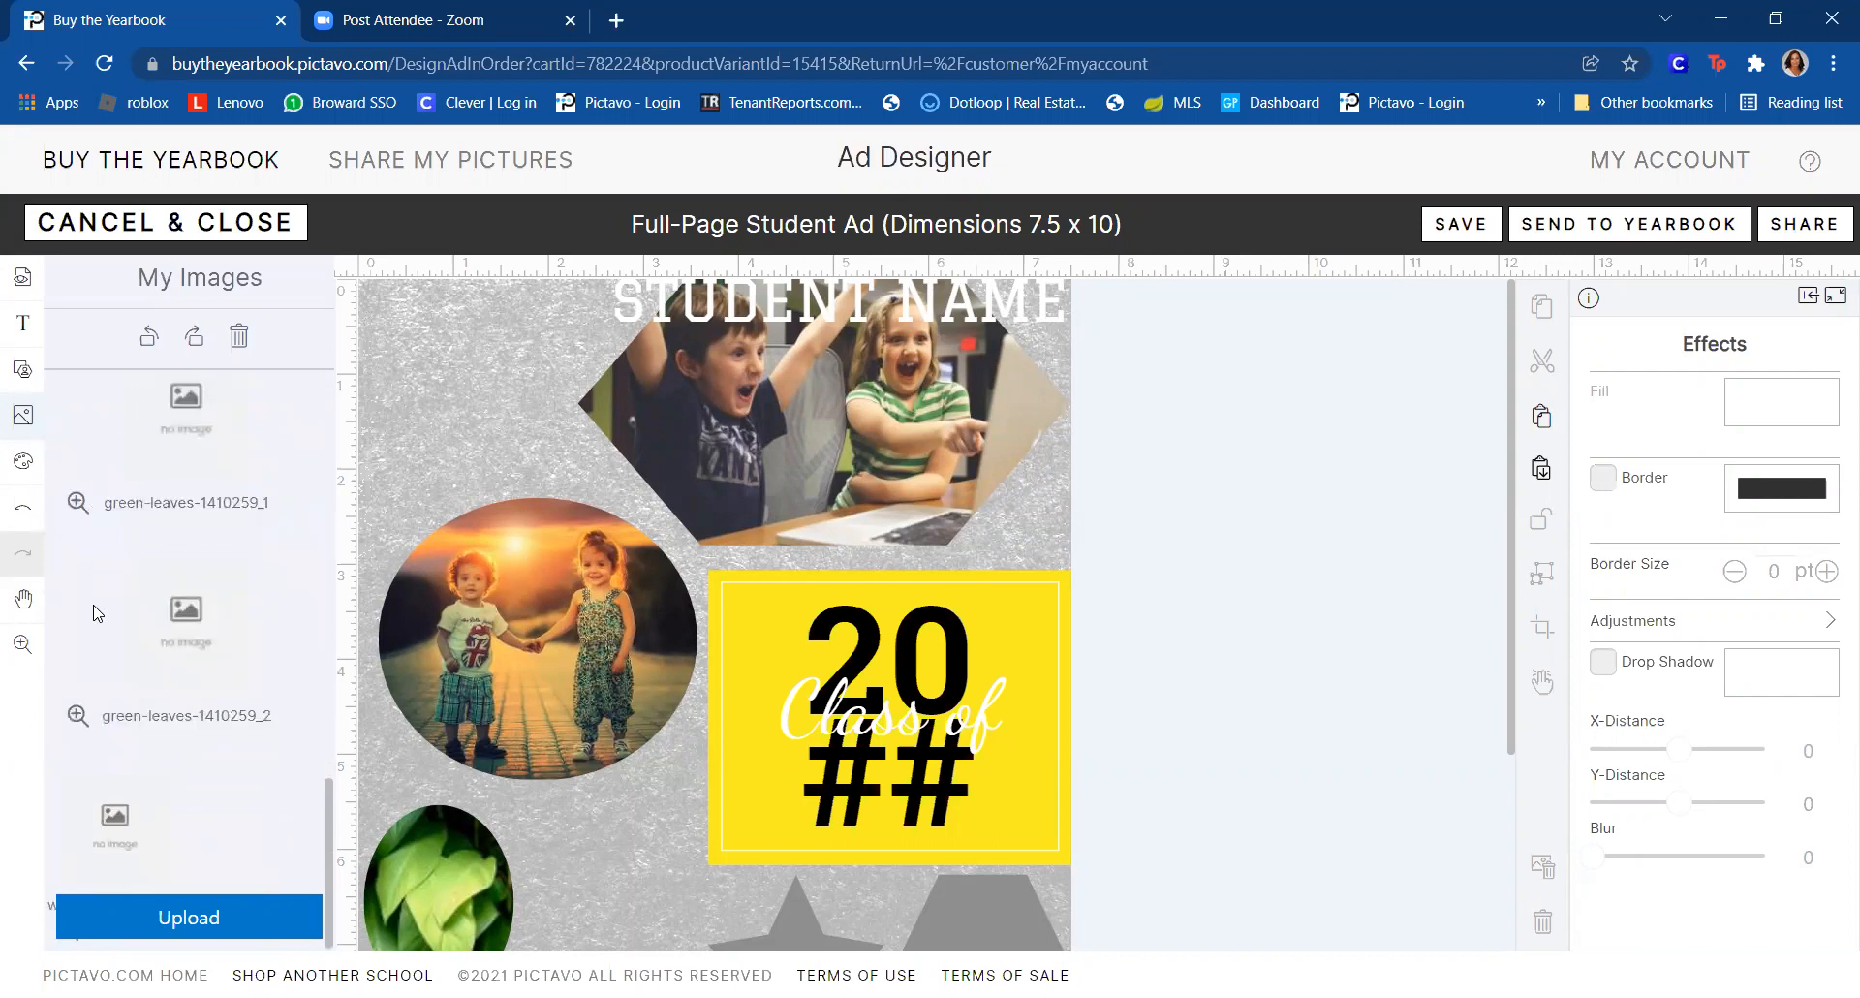
scroll(97, 612, "up", 6)
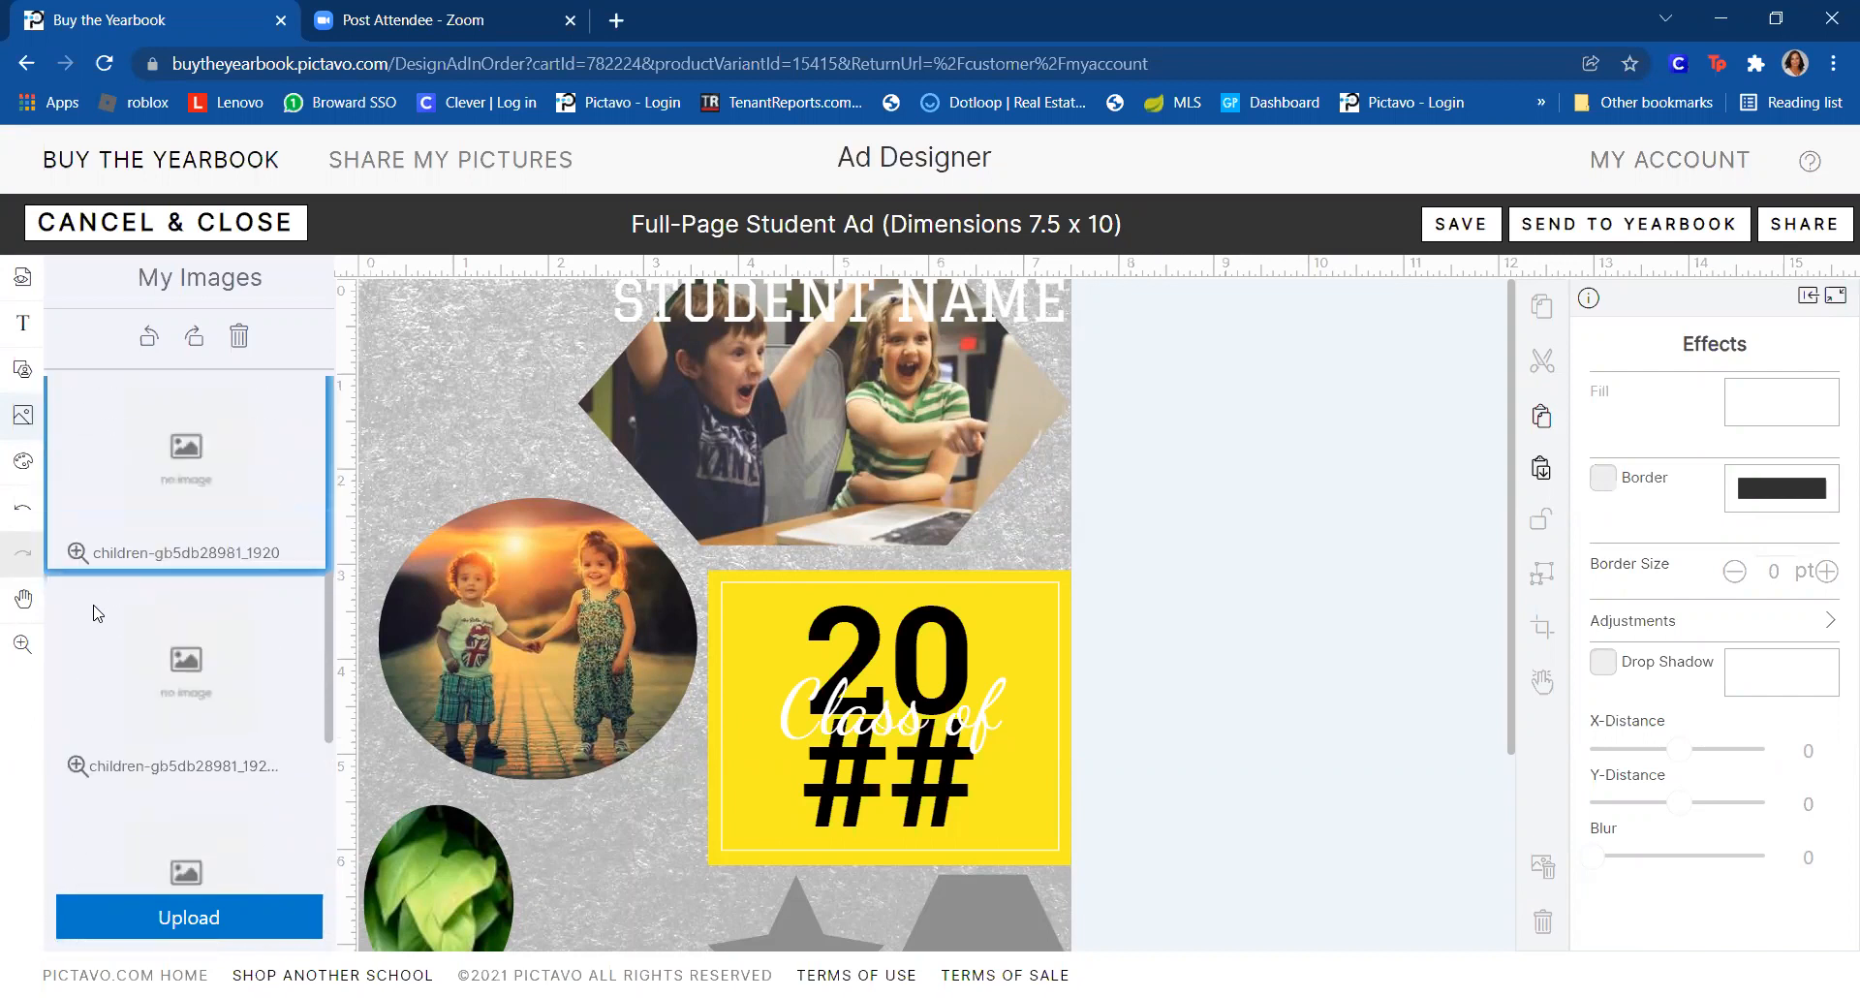
scroll(97, 614, "up", 1)
scroll(97, 614, "down", 2)
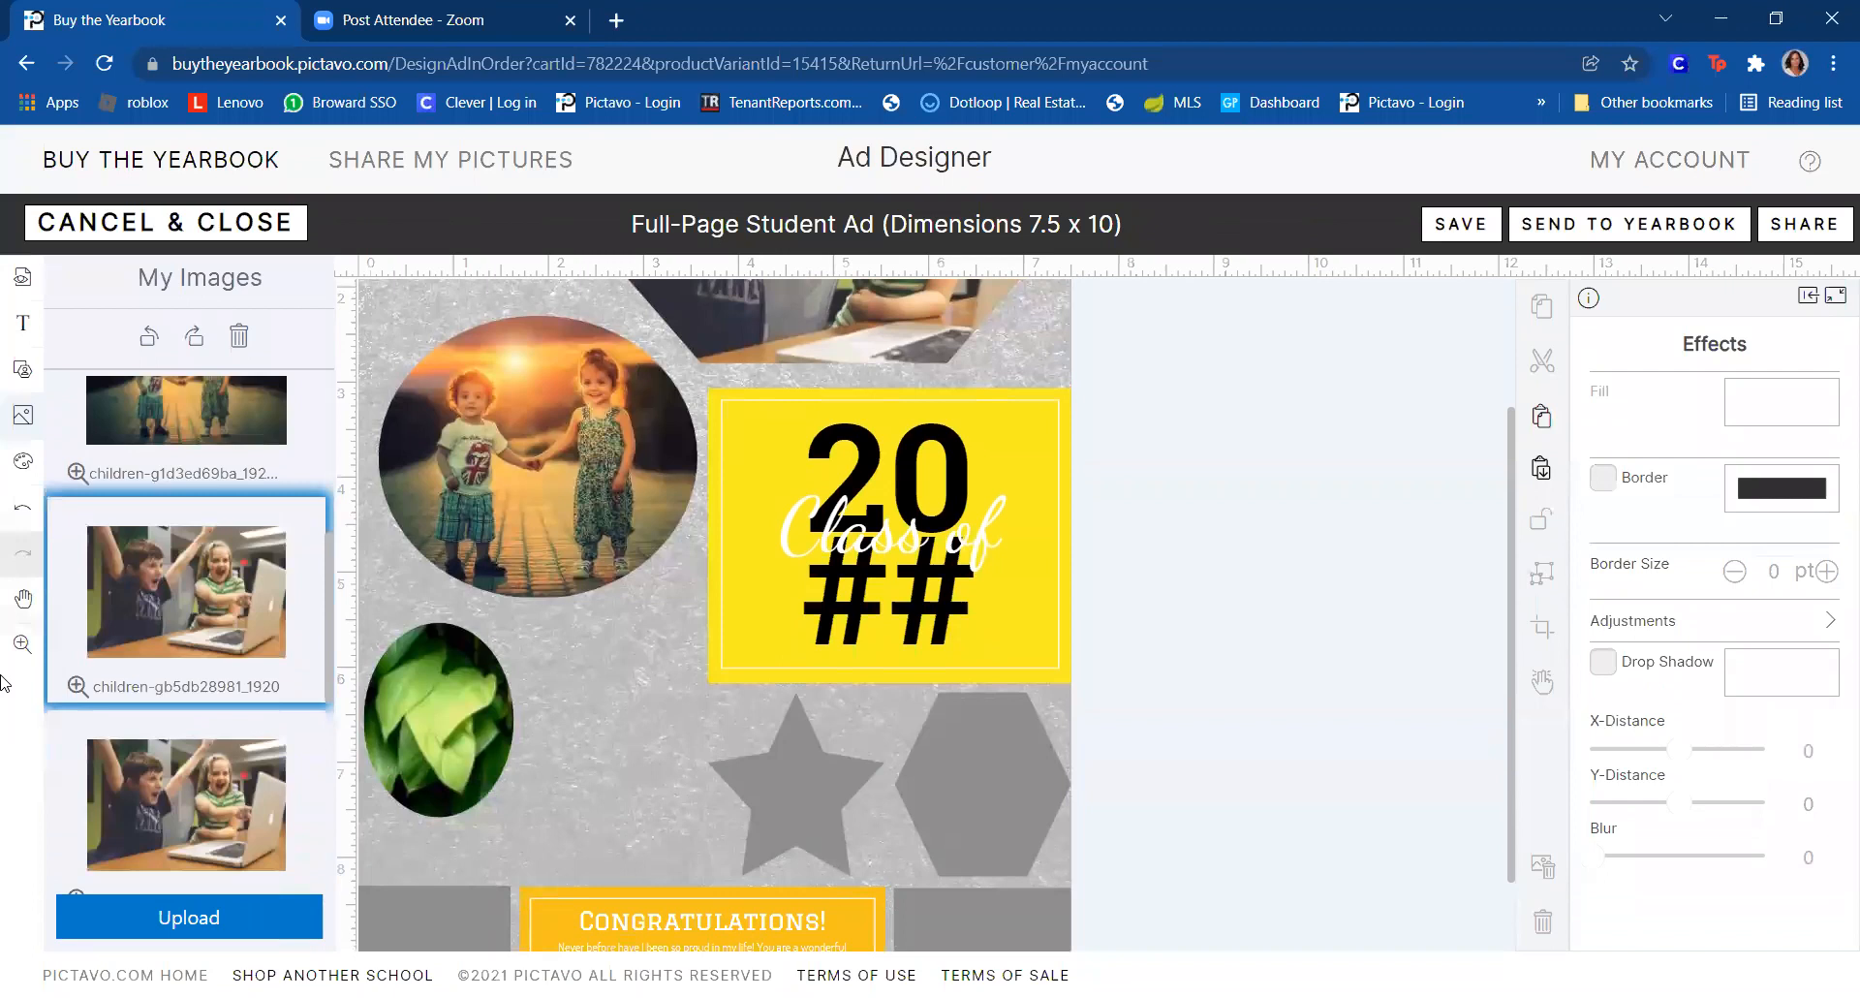
scroll(194, 639, "down", 3)
scroll(344, 672, "down", 2)
left_click_drag(105, 845, 987, 753)
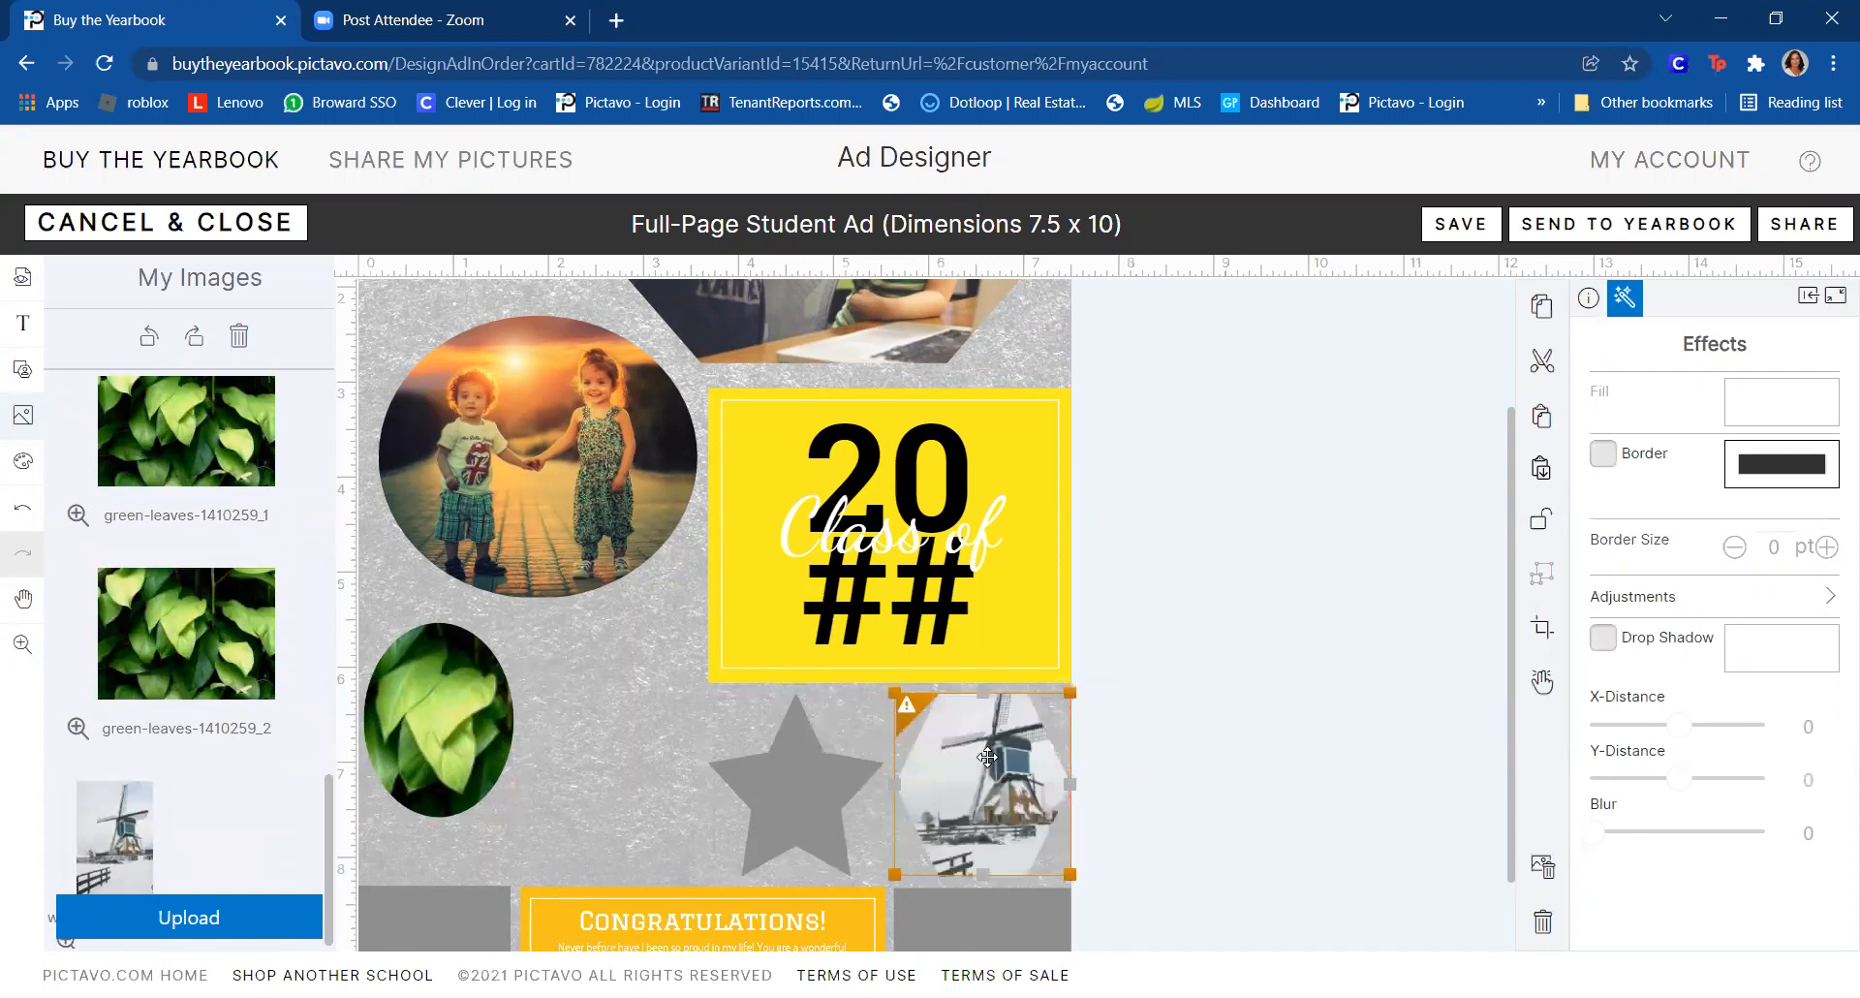
left_click(1299, 767)
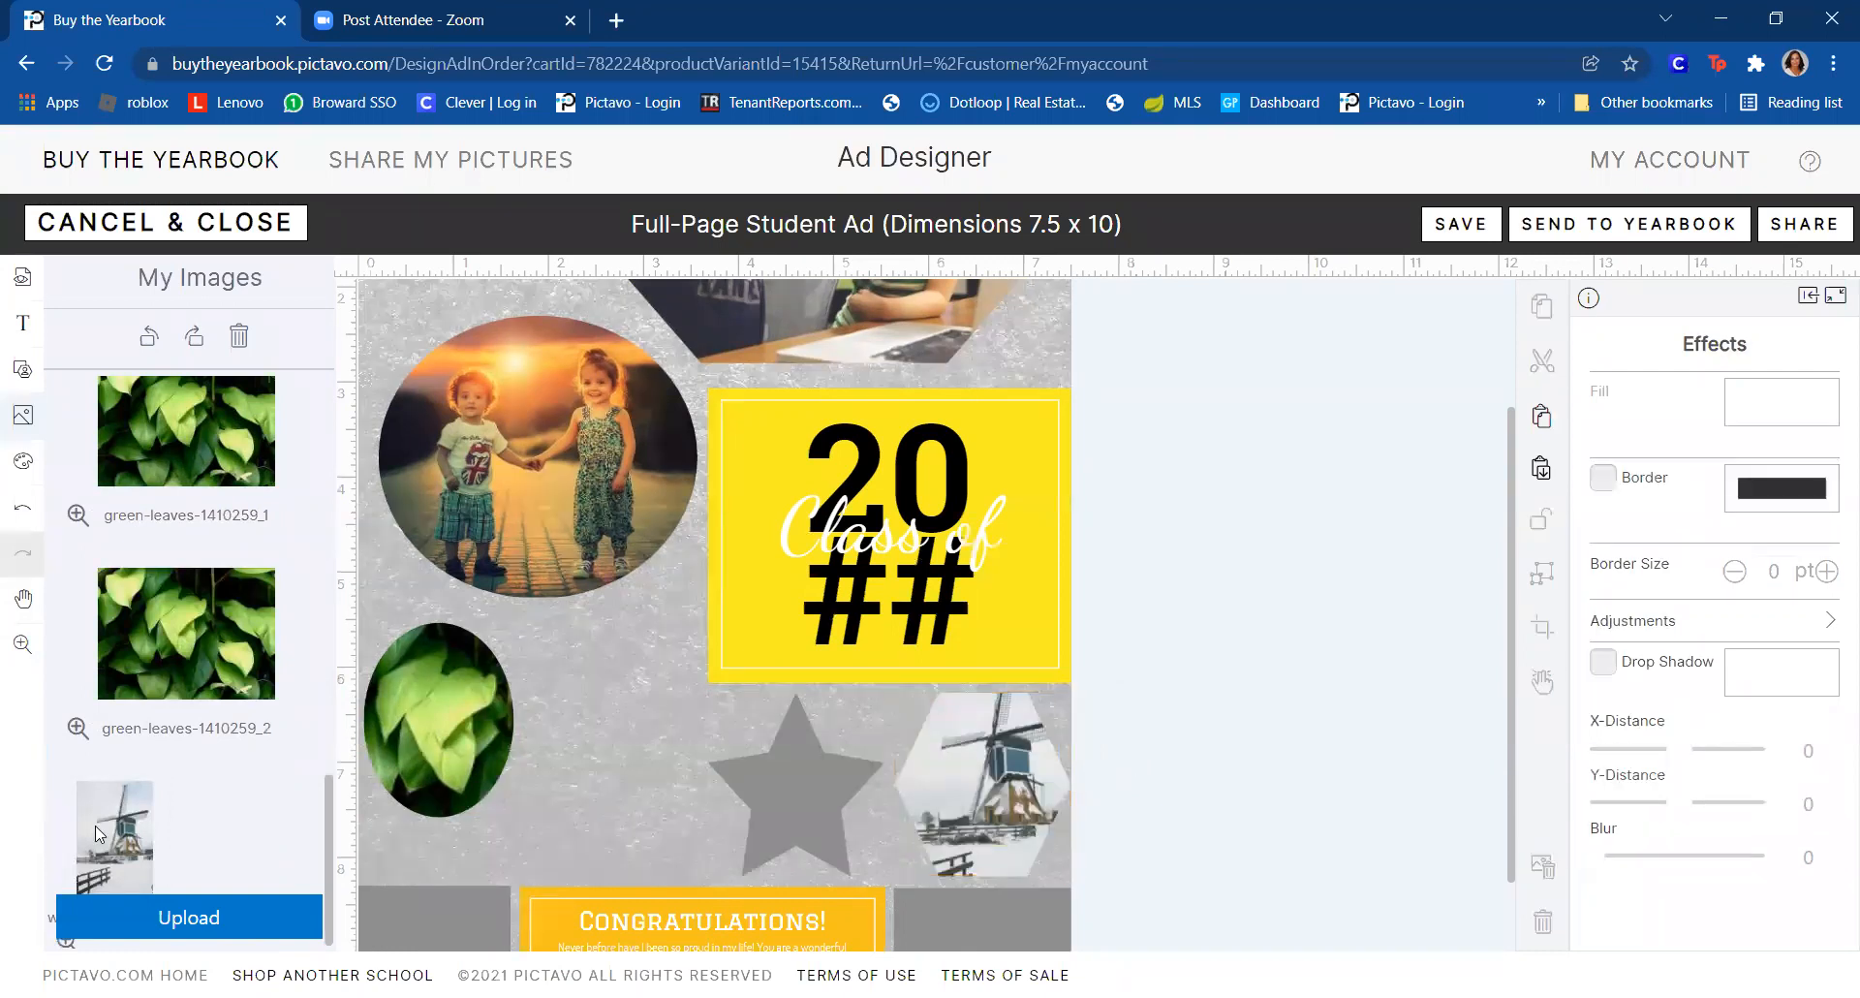
scroll(137, 825, "up", 2)
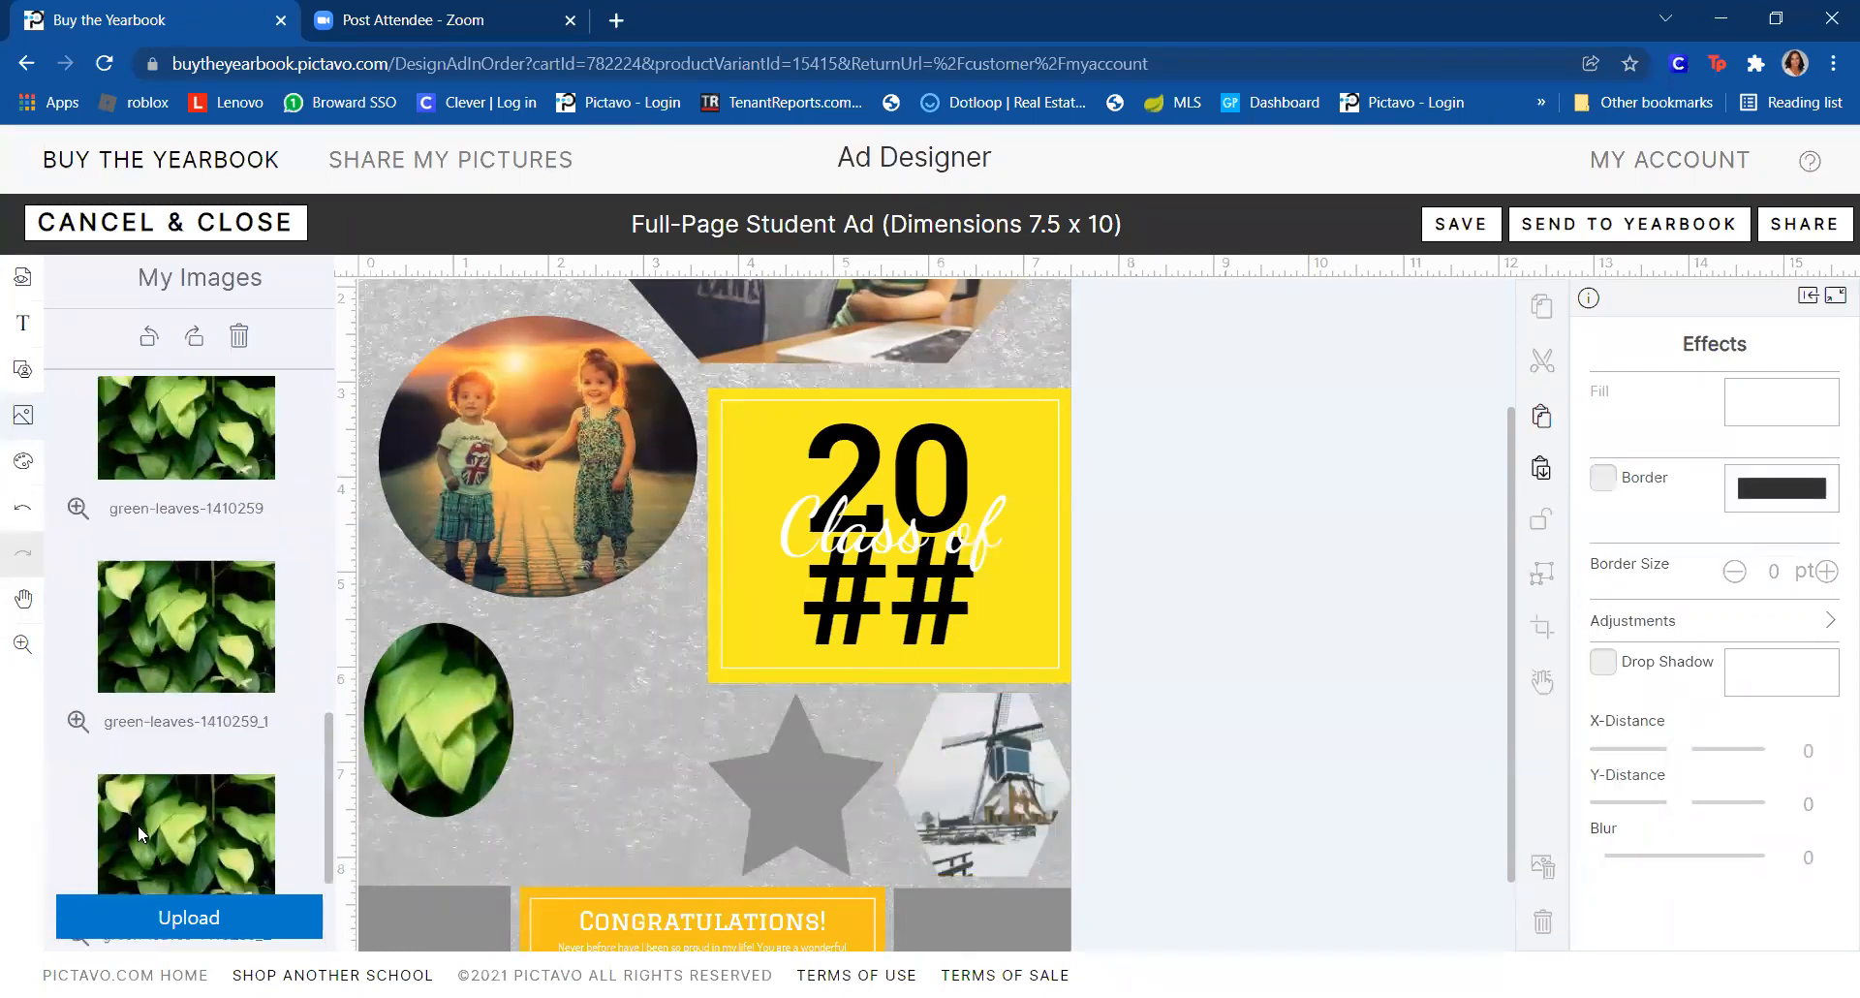
scroll(138, 824, "up", 3)
scroll(137, 823, "up", 3)
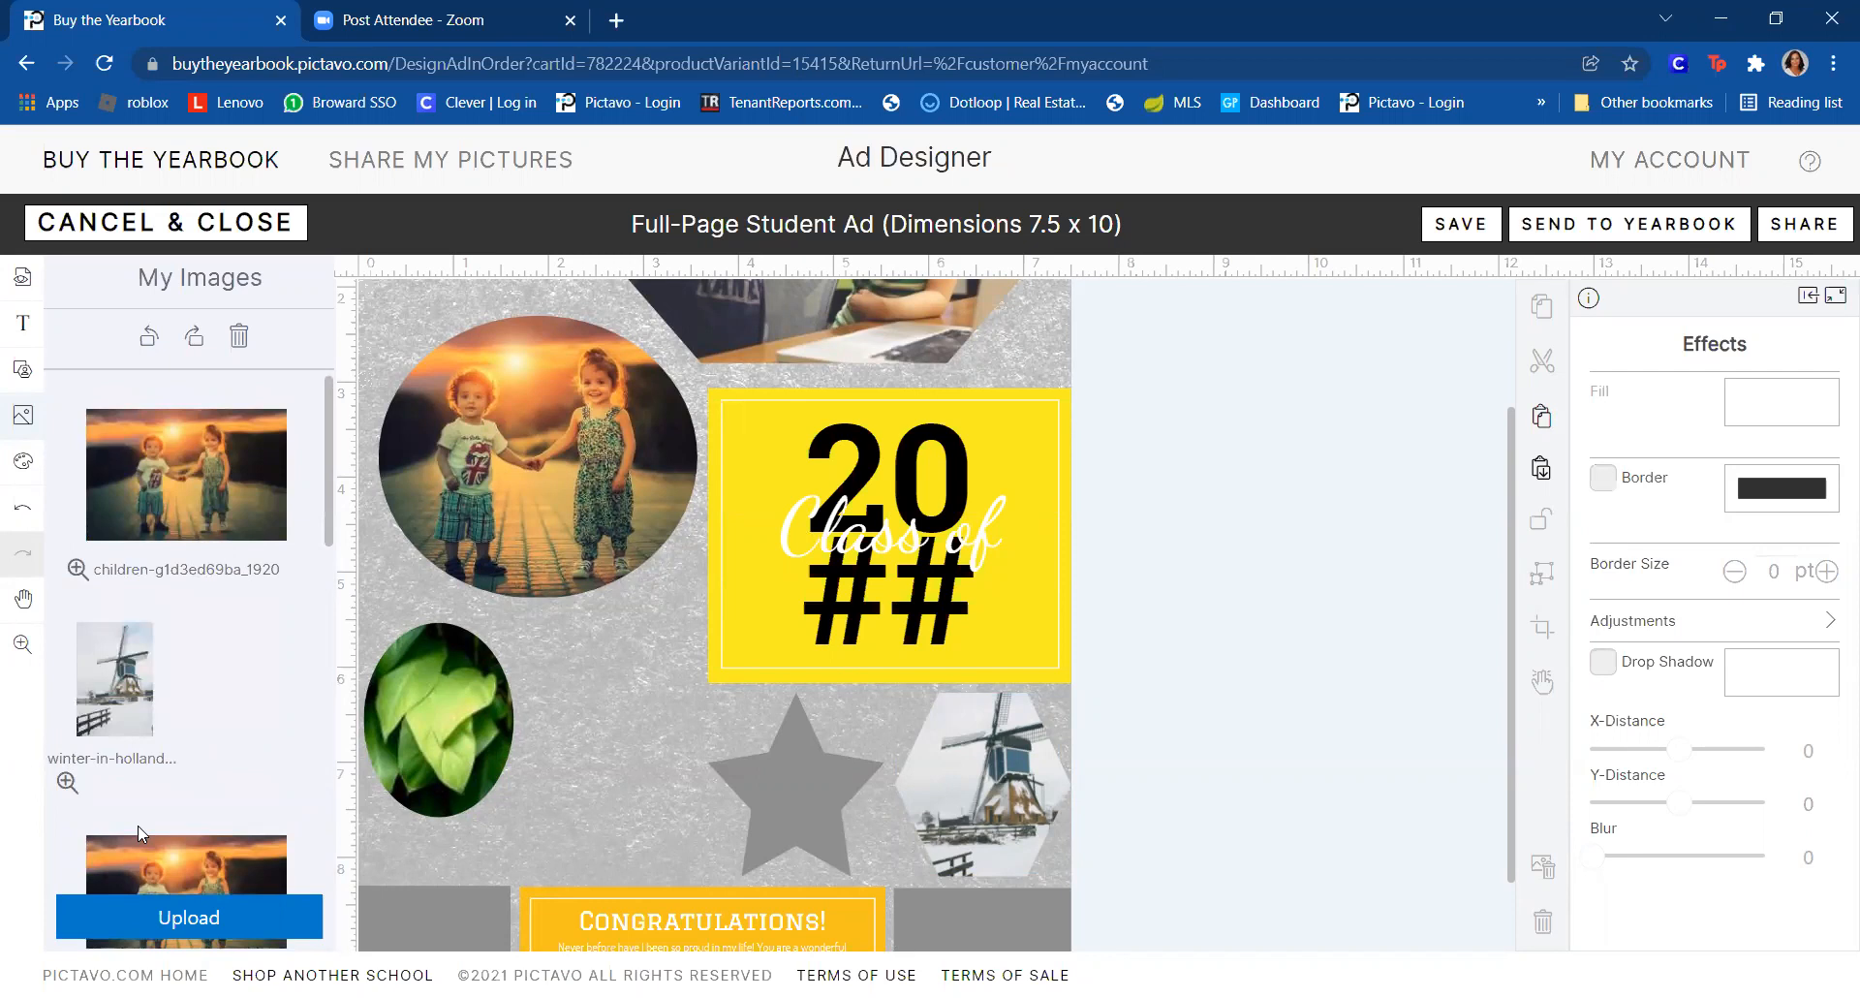
- Delete the empty star photo box and move the windmill hexagon into the gap beside the oval leaf picture
left_click(754, 790)
key("Delete")
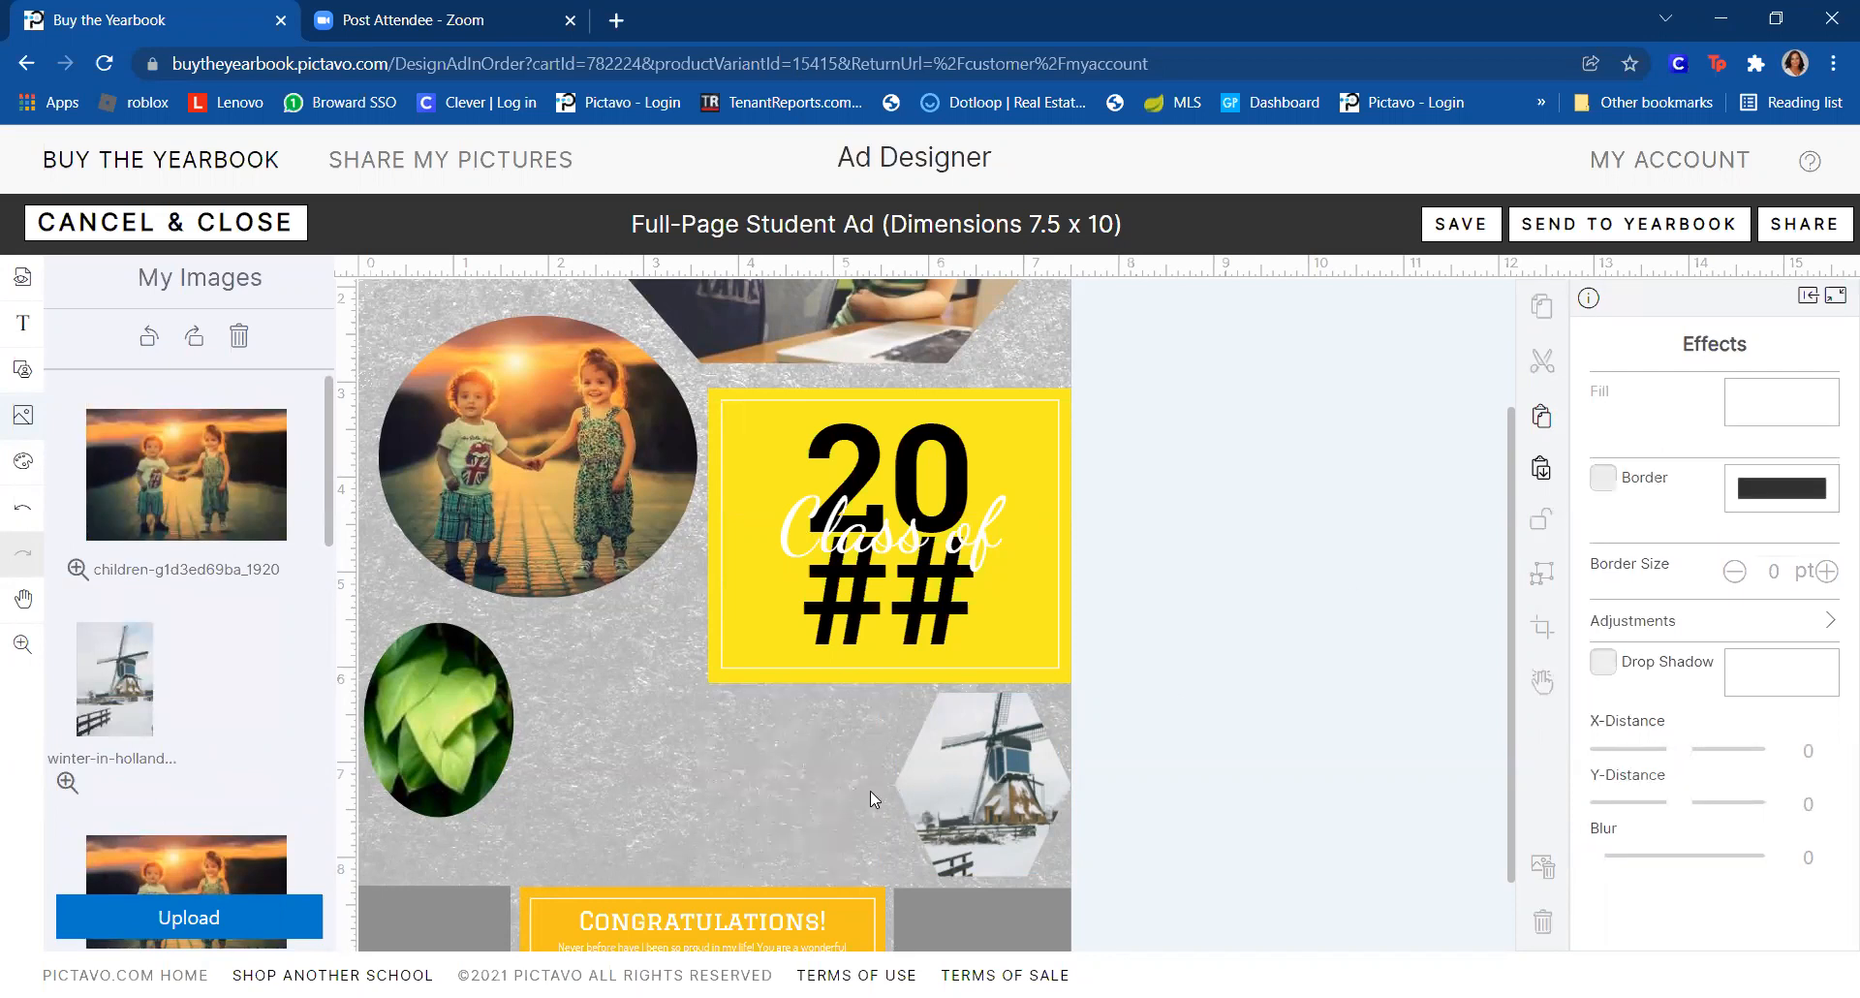
left_click(979, 789)
left_click_drag(991, 813, 656, 812)
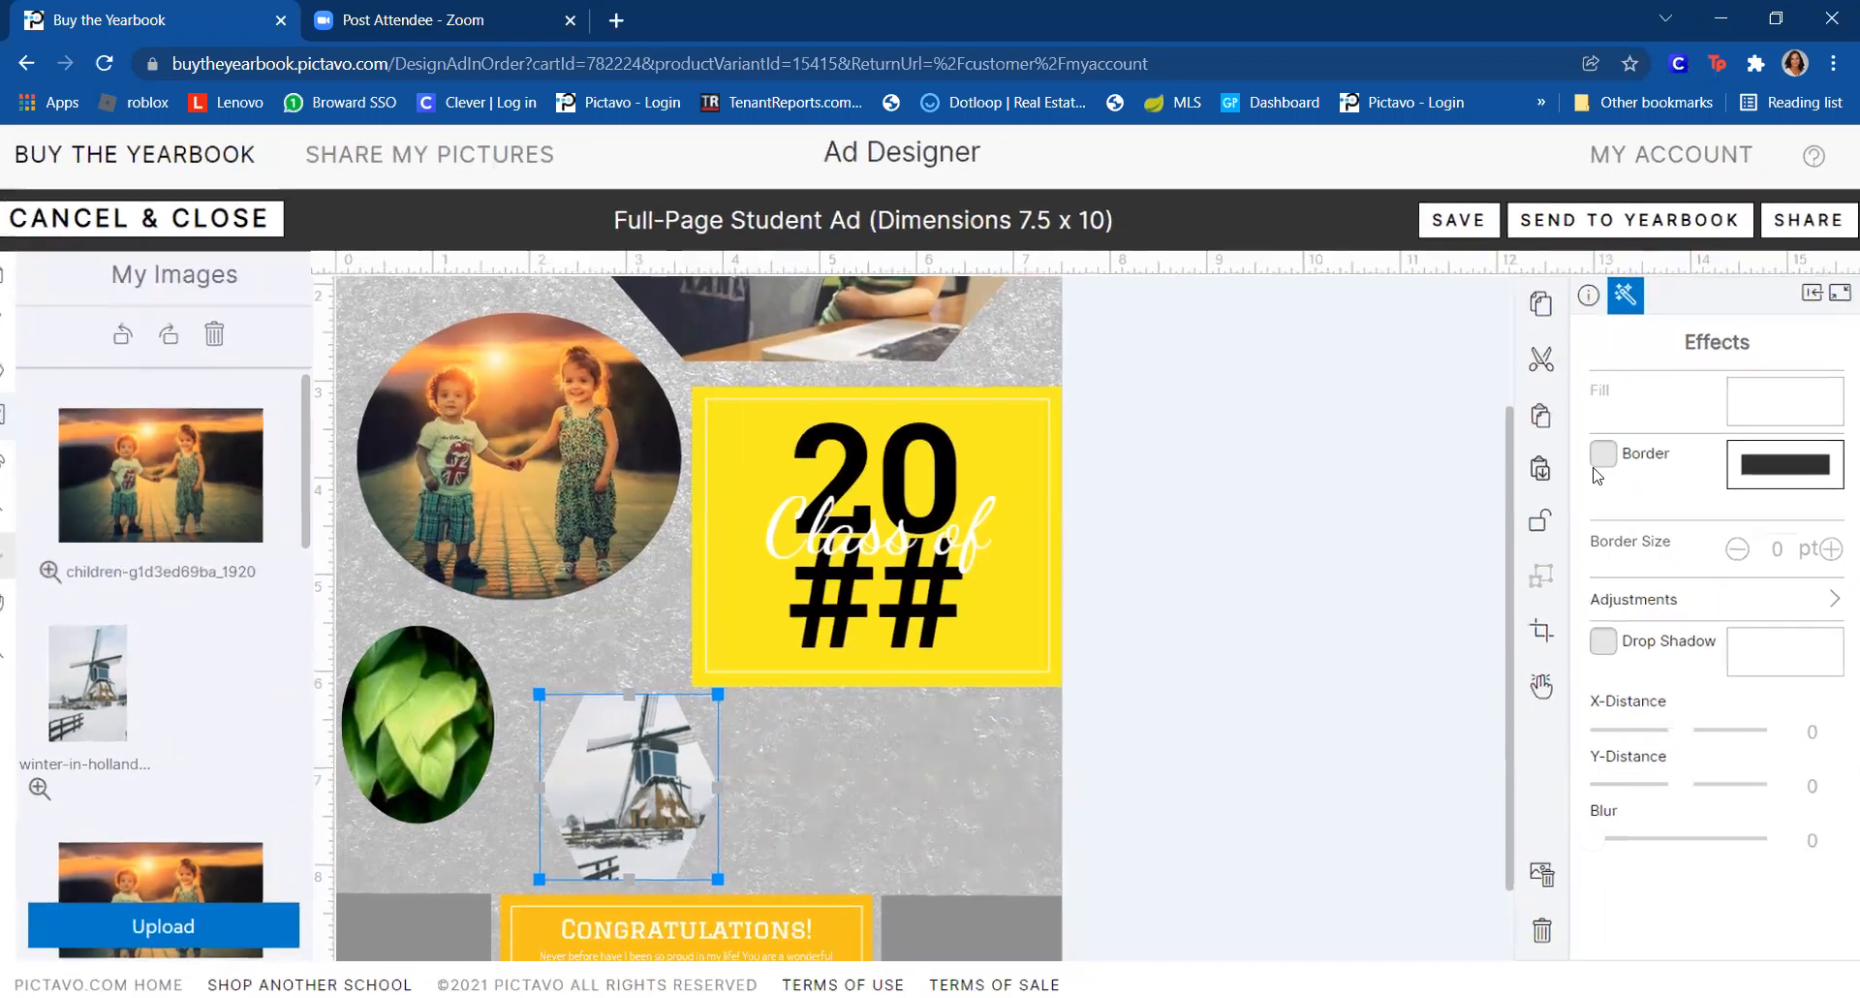
- Add an orange border to the windmill hexagon and set the border size to 5 pt
left_click(1604, 452)
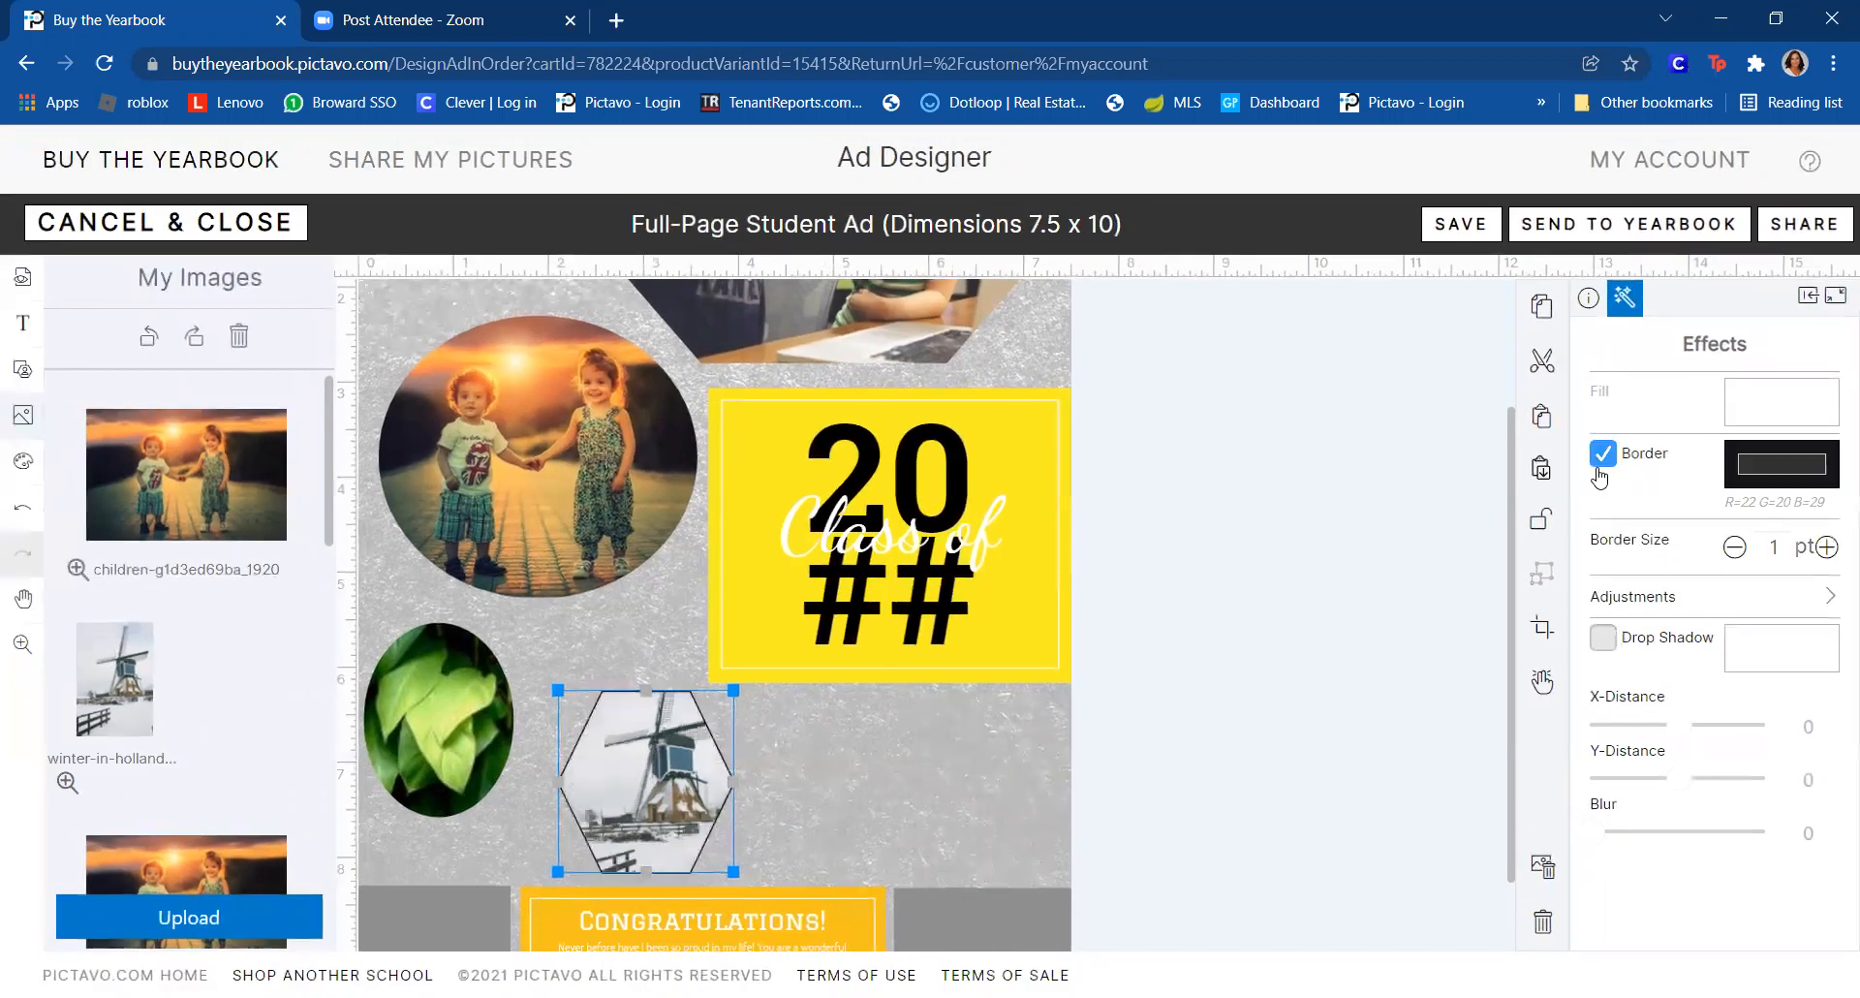
left_click(1830, 475)
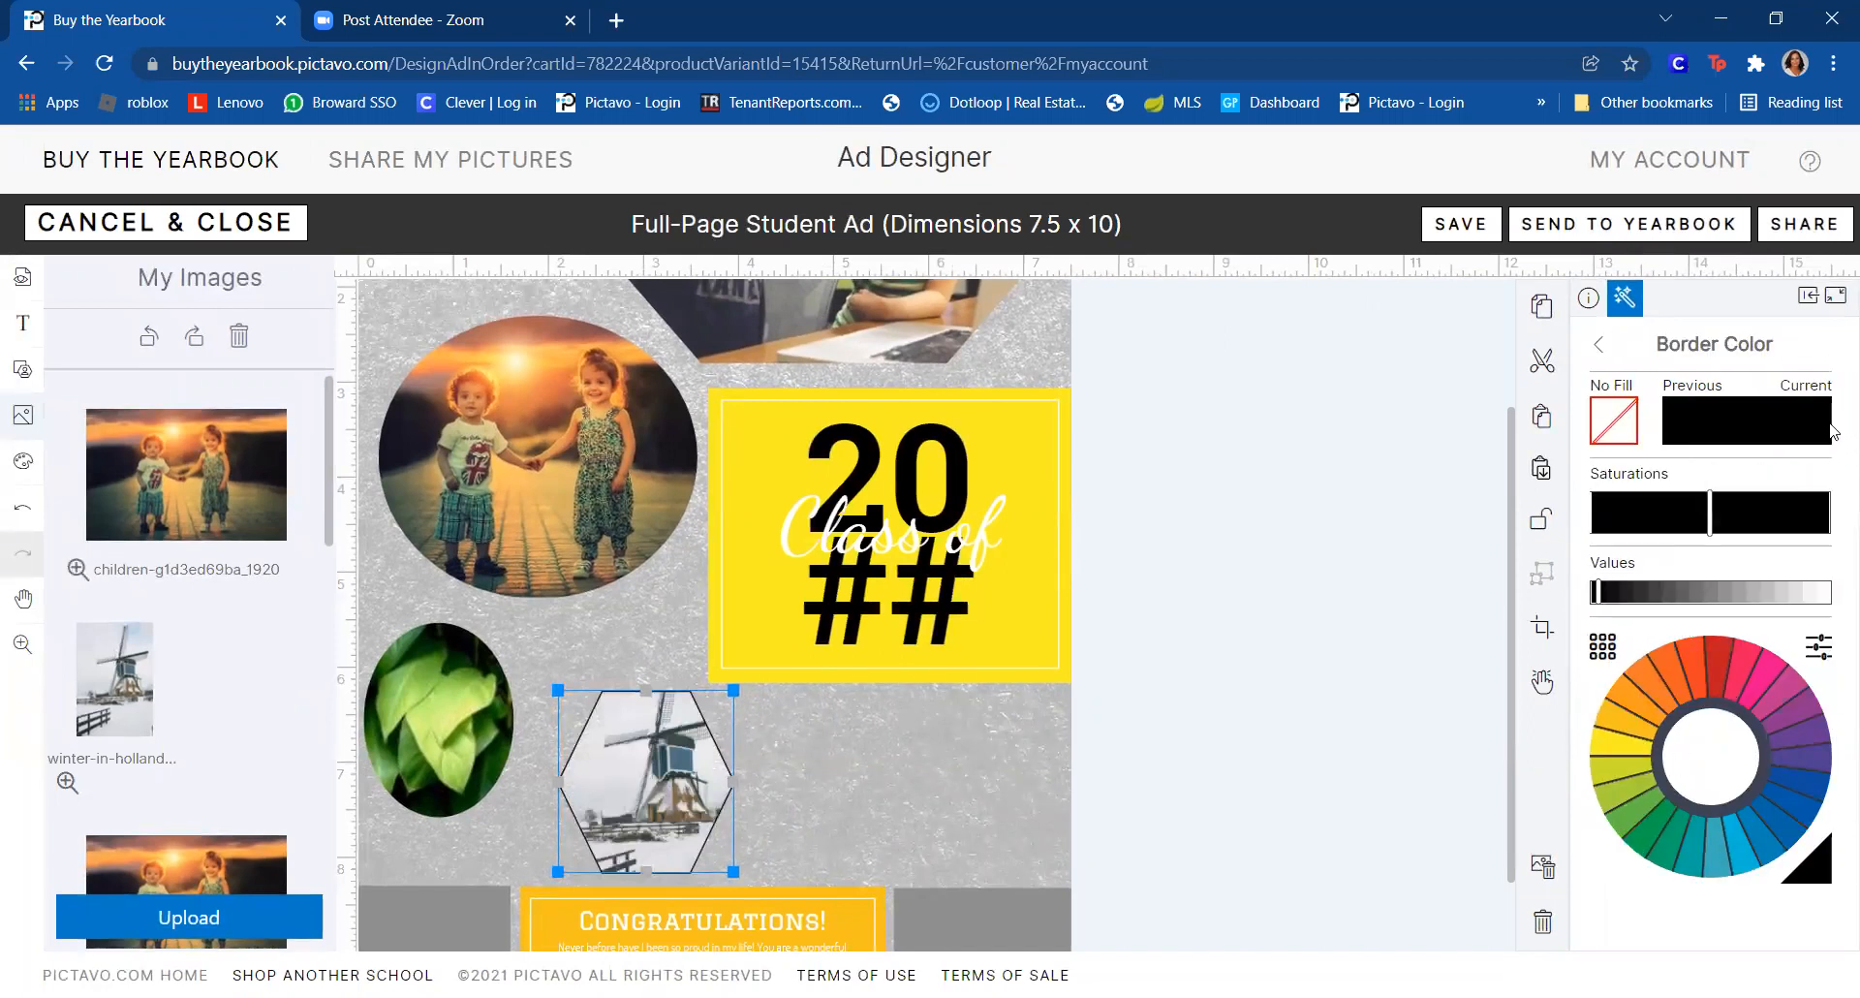
left_click(1673, 681)
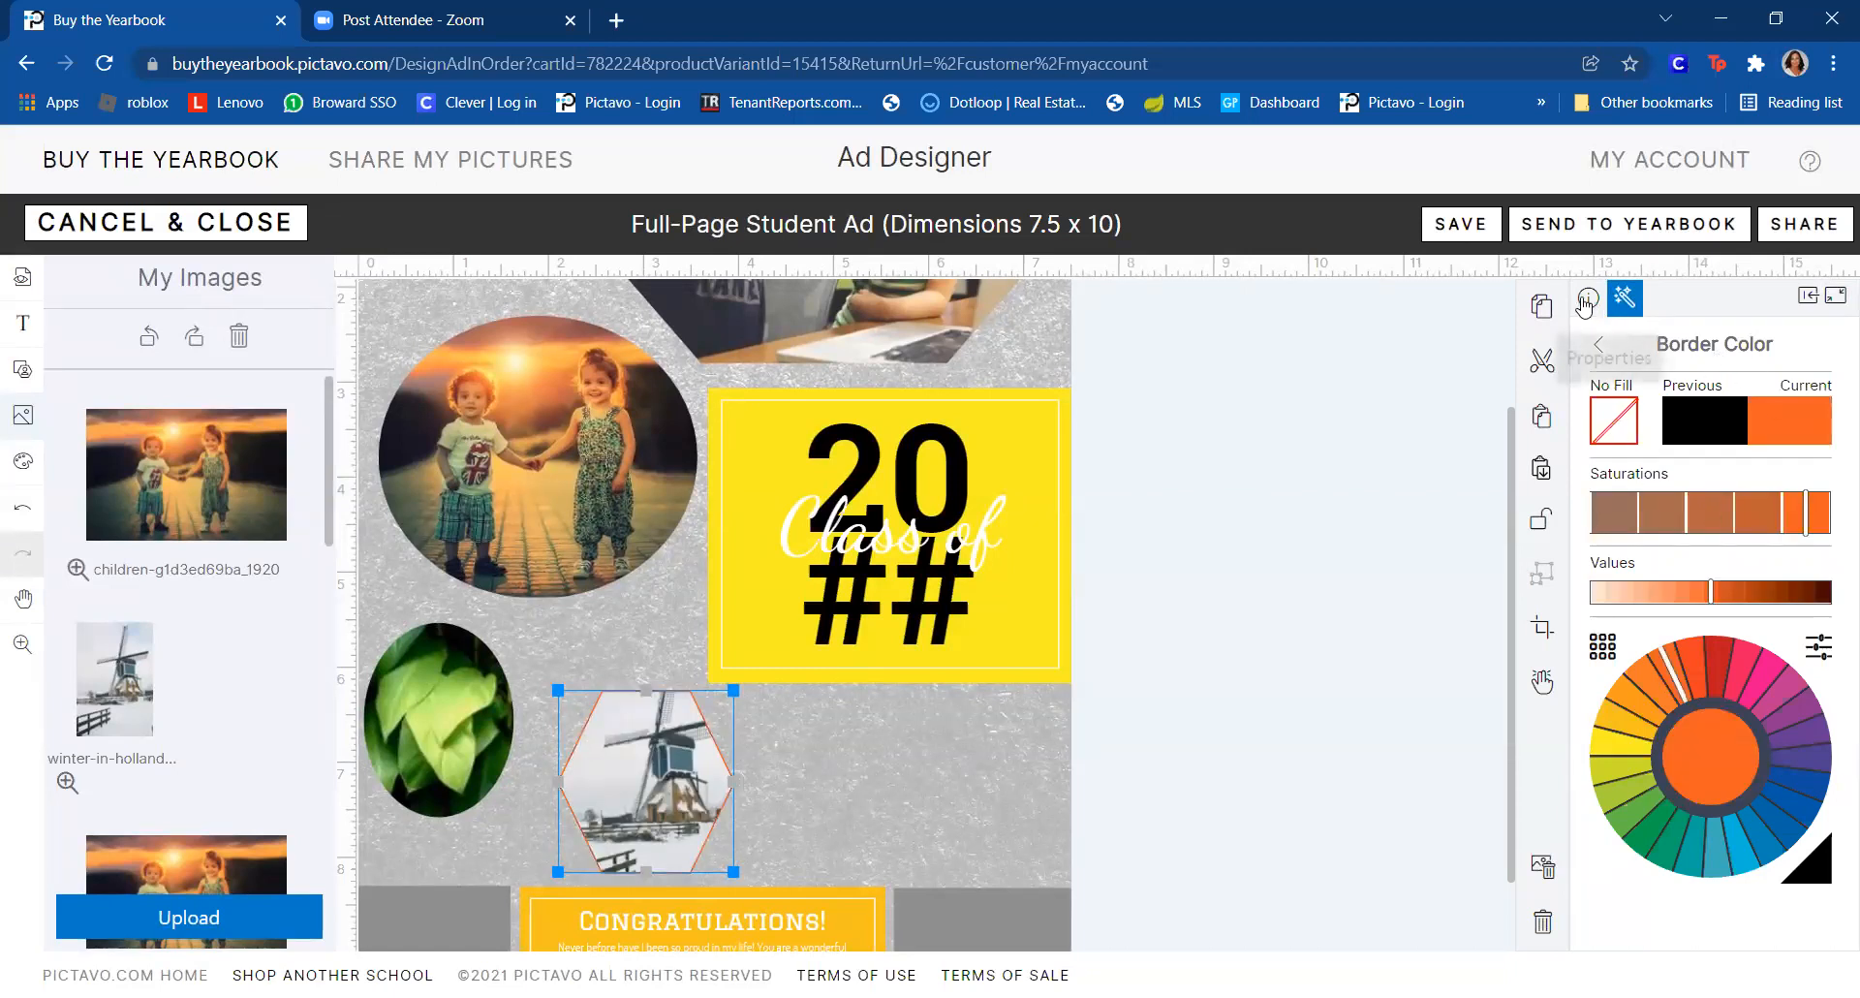
left_click(1599, 345)
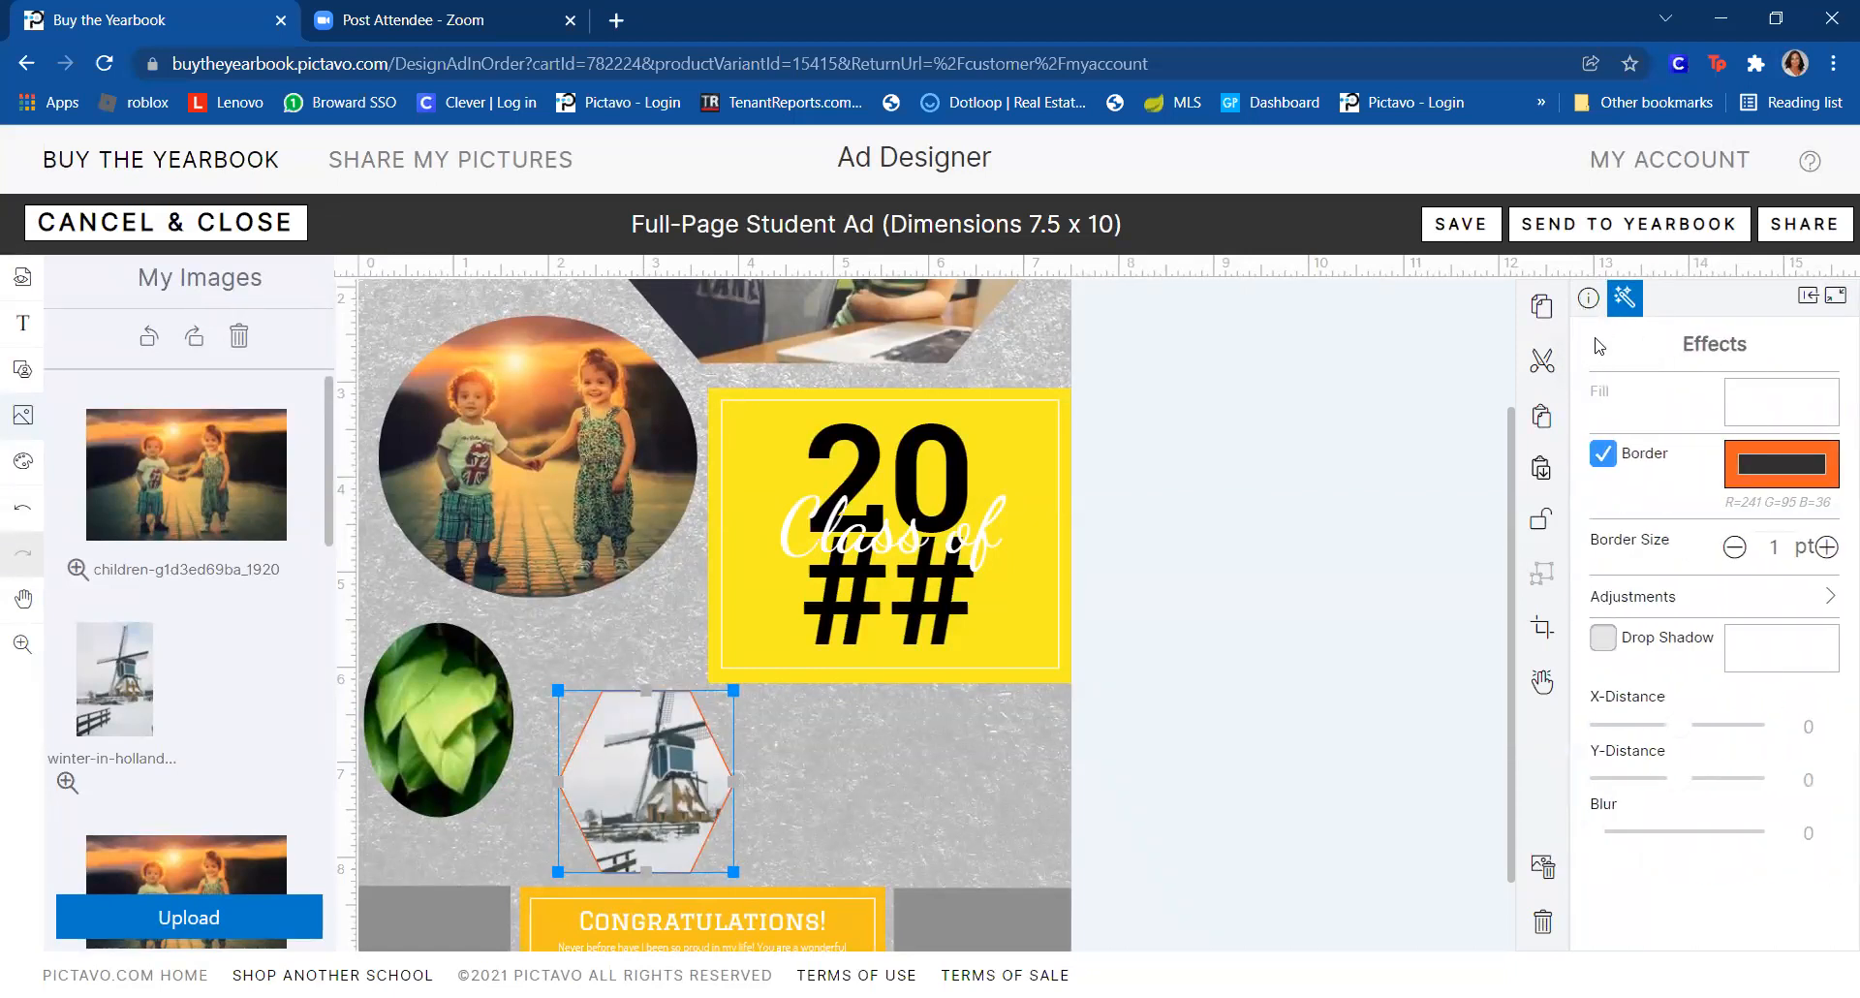
left_click(1825, 549)
double_click(1825, 549)
left_click(1825, 549)
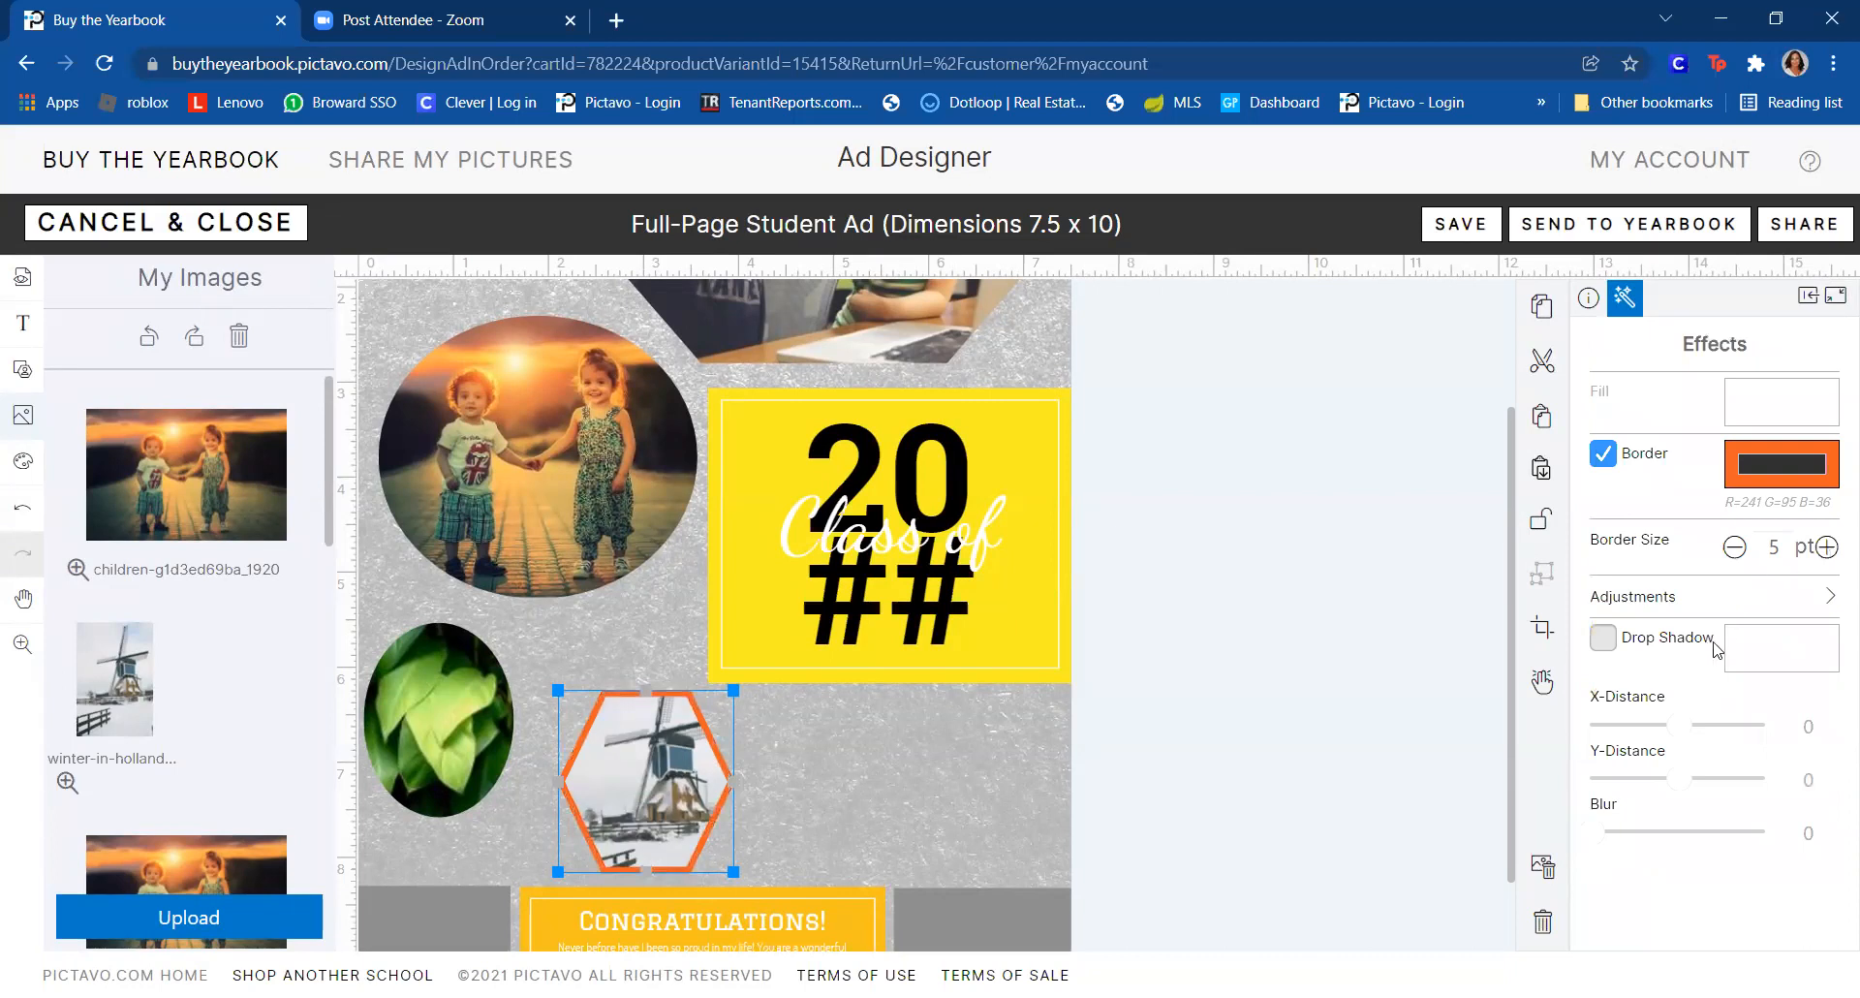
- Adjust the windmill picture's brightness to -4 and its contrast to 27
left_click(1666, 599)
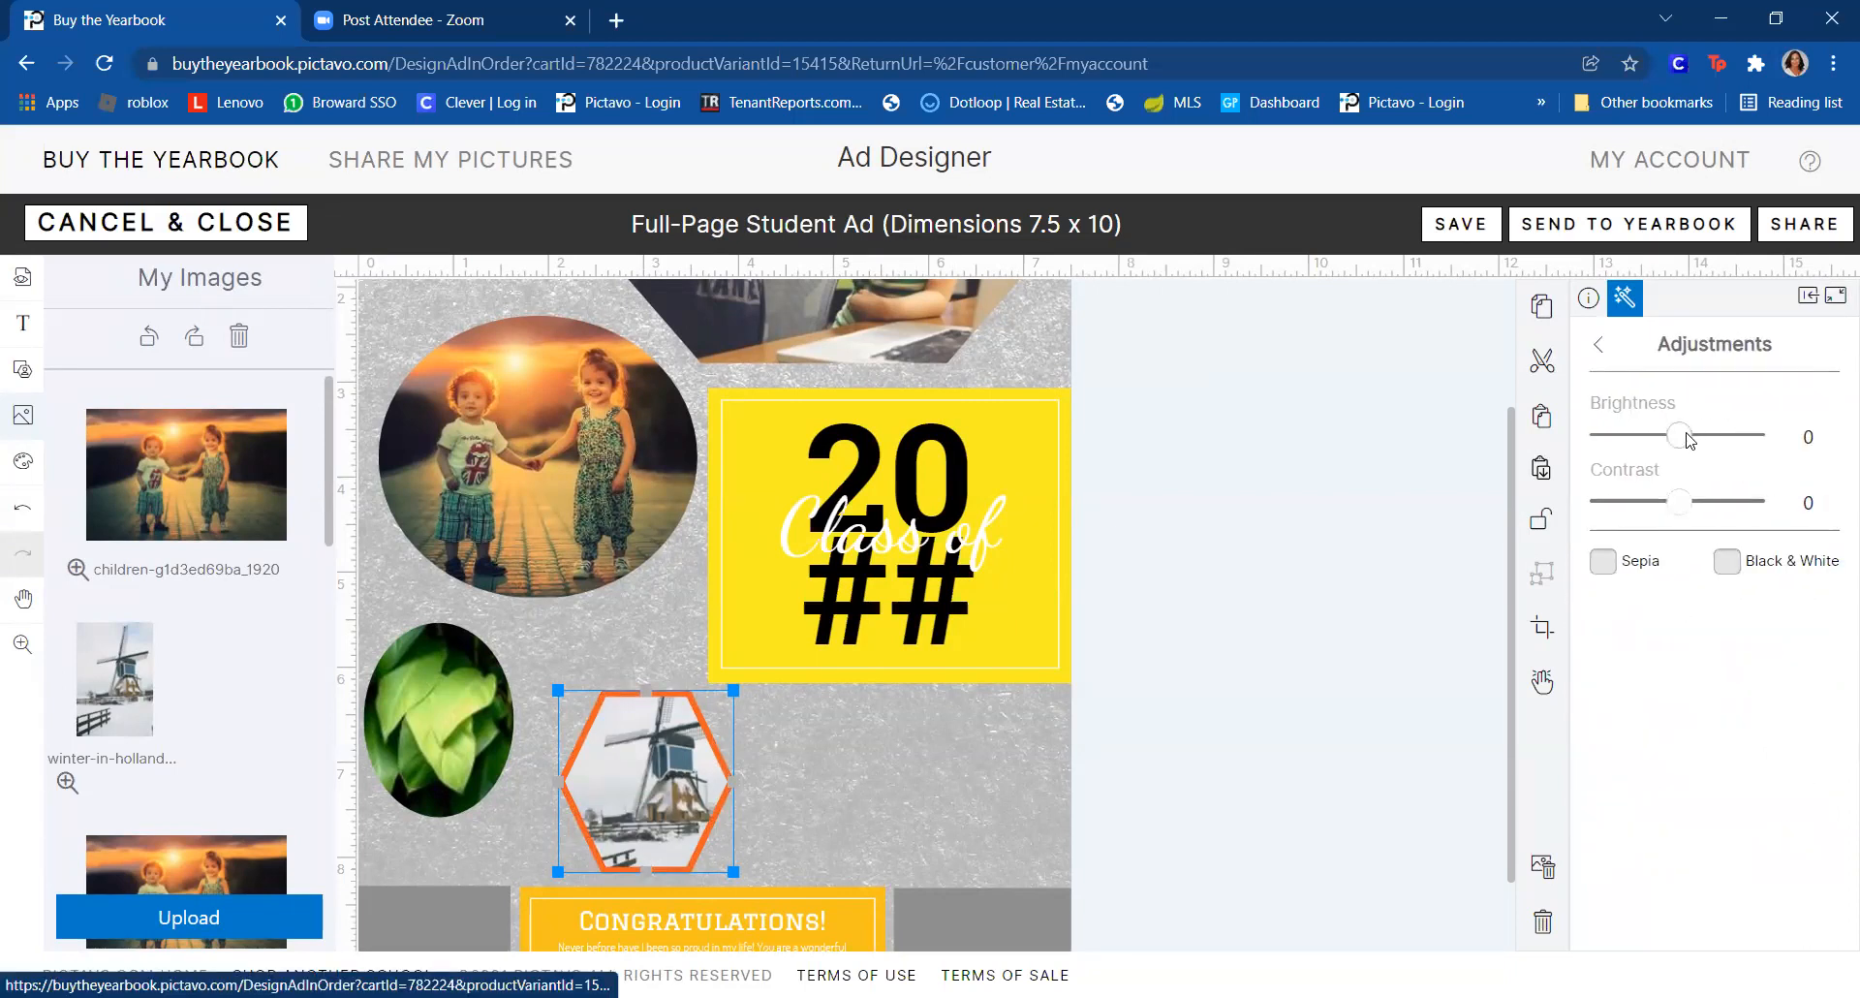
left_click_drag(1682, 434, 1715, 447)
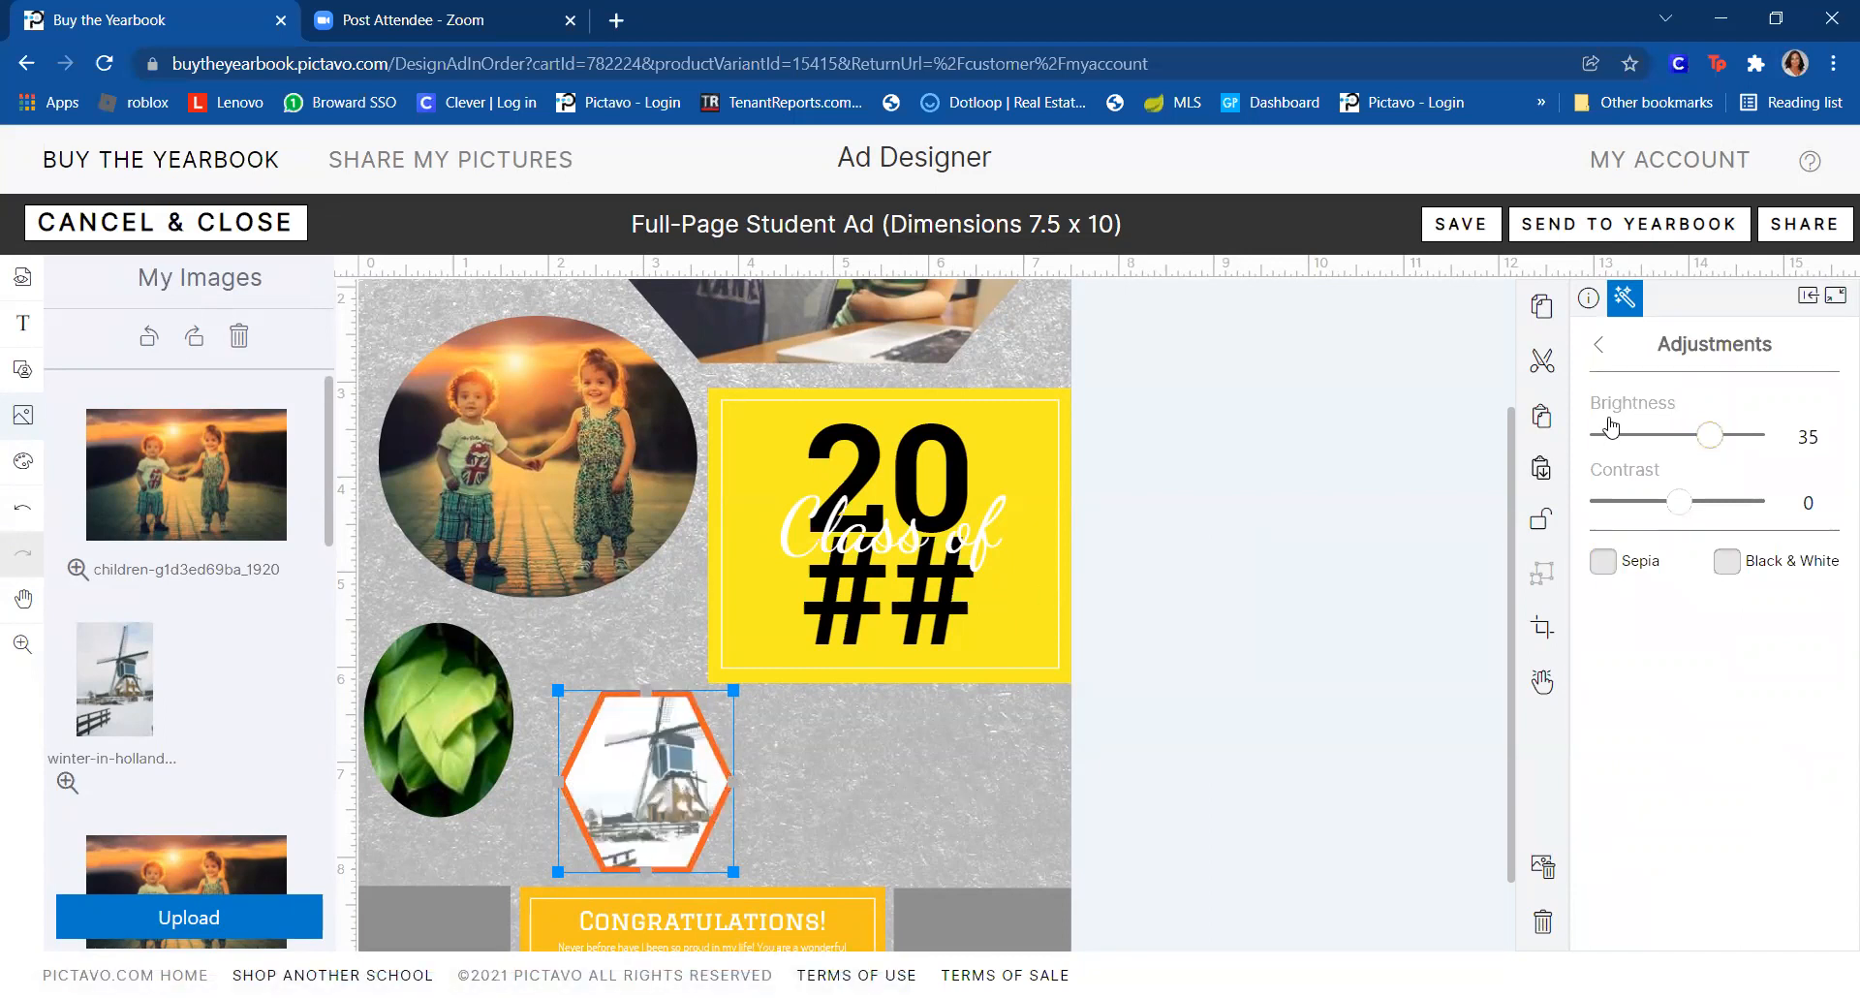
left_click_drag(1708, 437, 1676, 437)
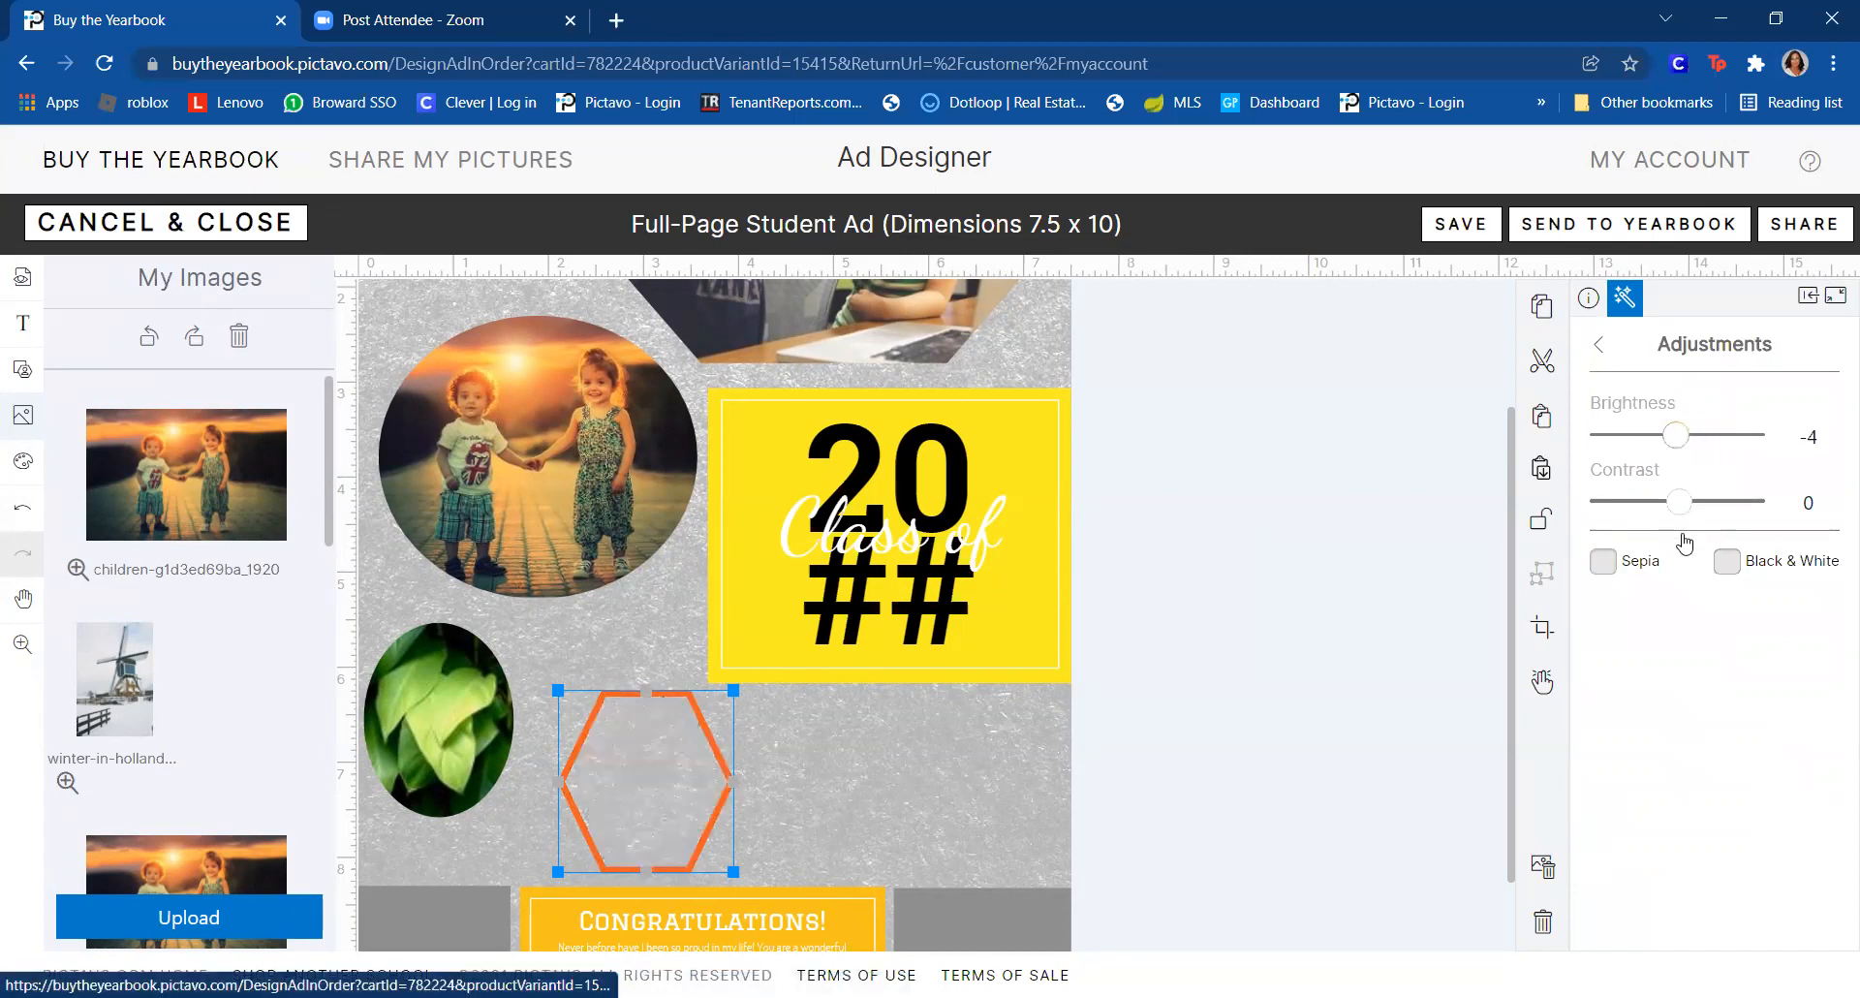
left_click_drag(1679, 502, 1702, 501)
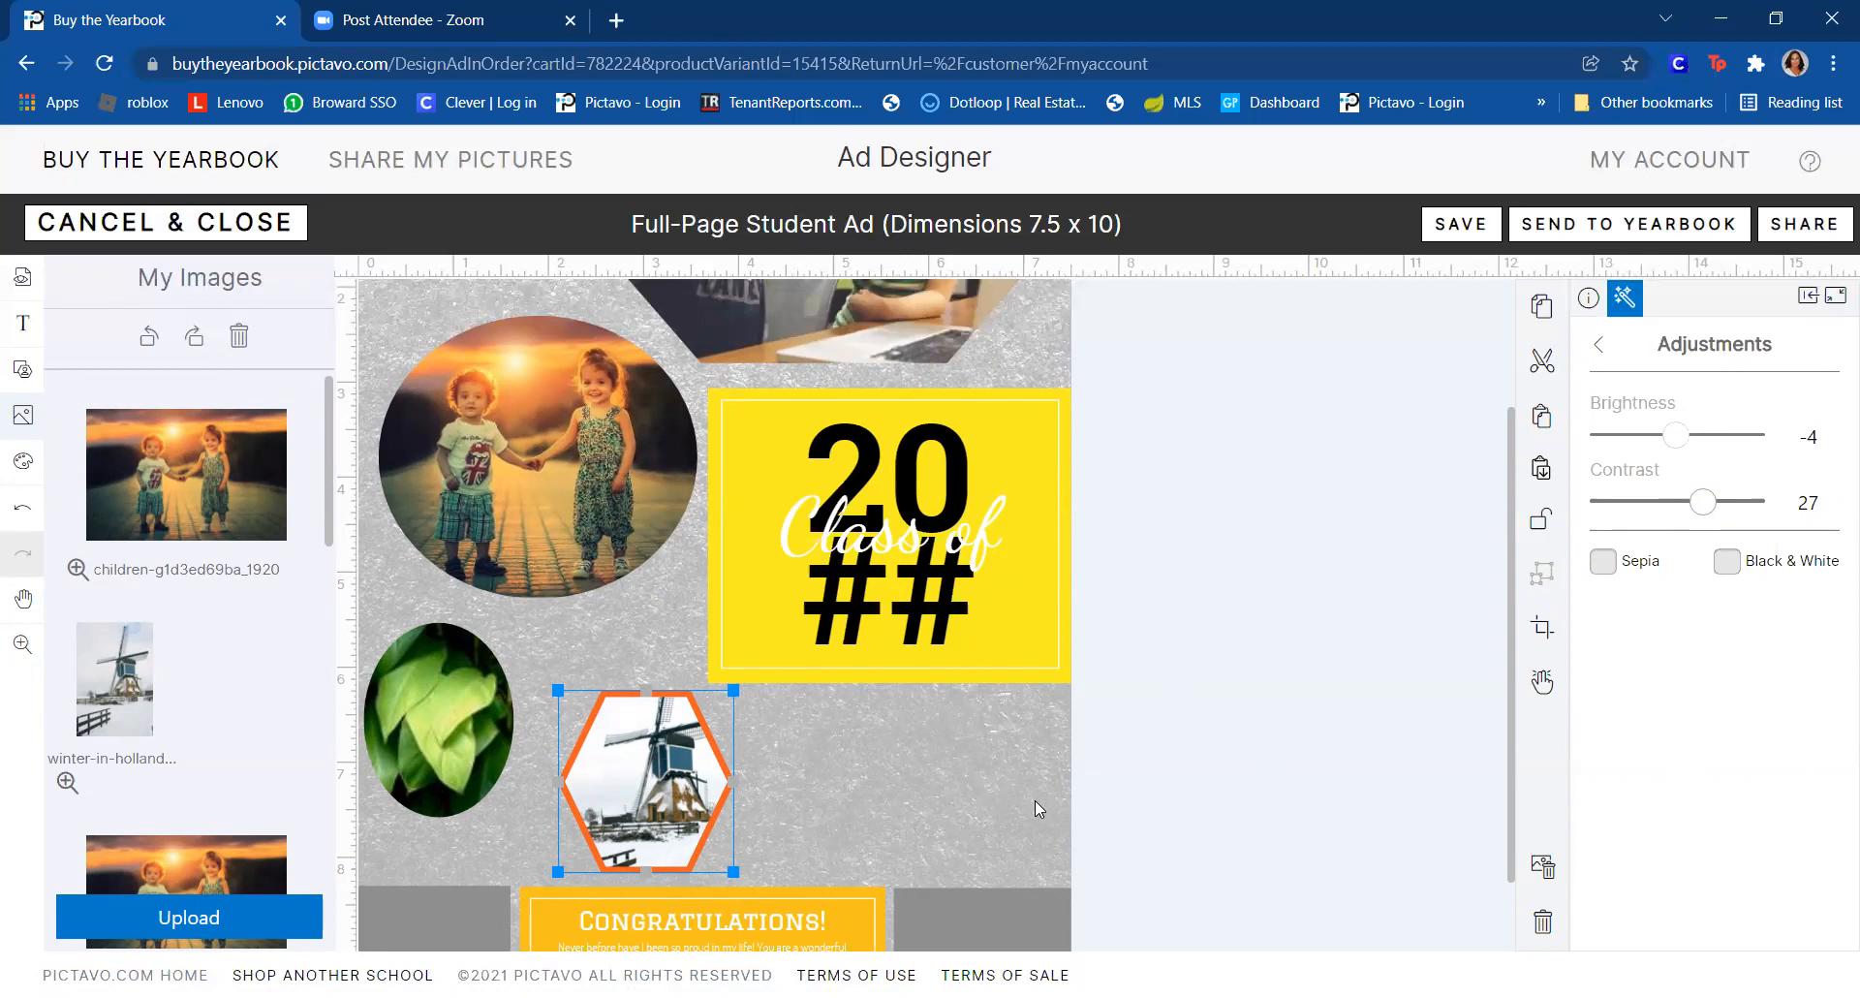
- Try the Sepia and Black & White effects on the windmill picture and switch both off again
left_click(1605, 562)
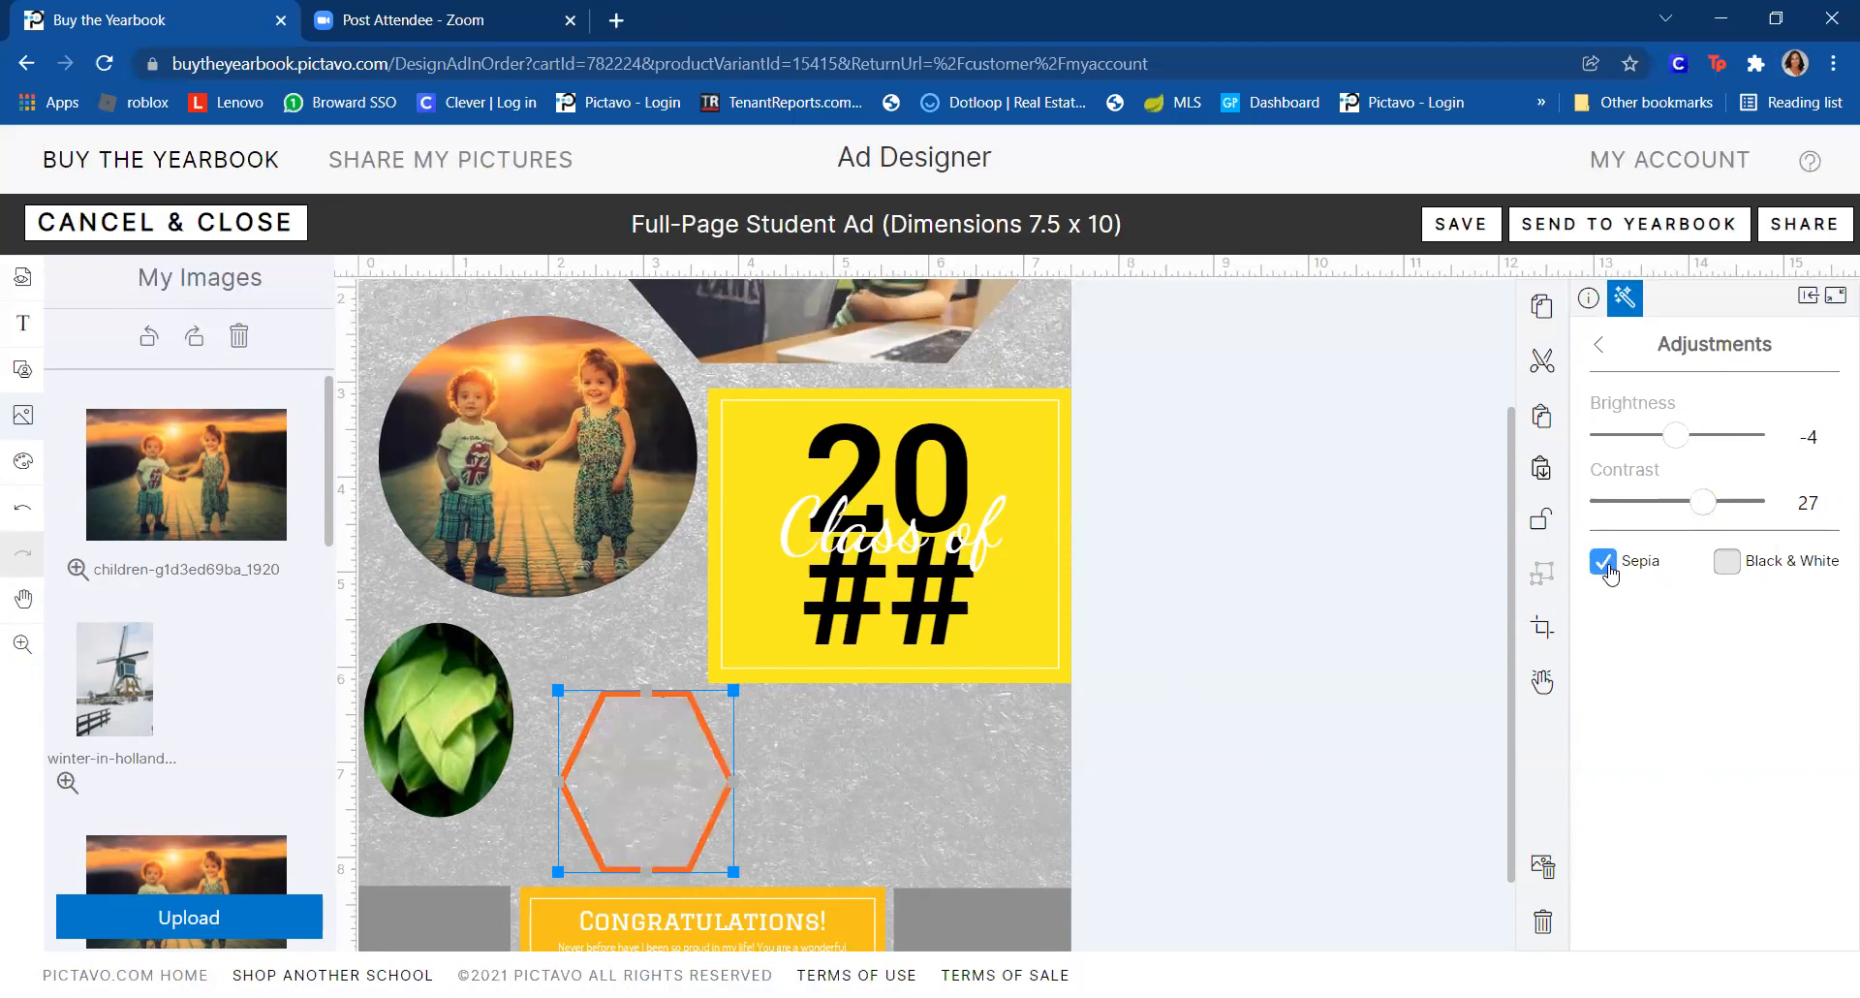
left_click(1725, 562)
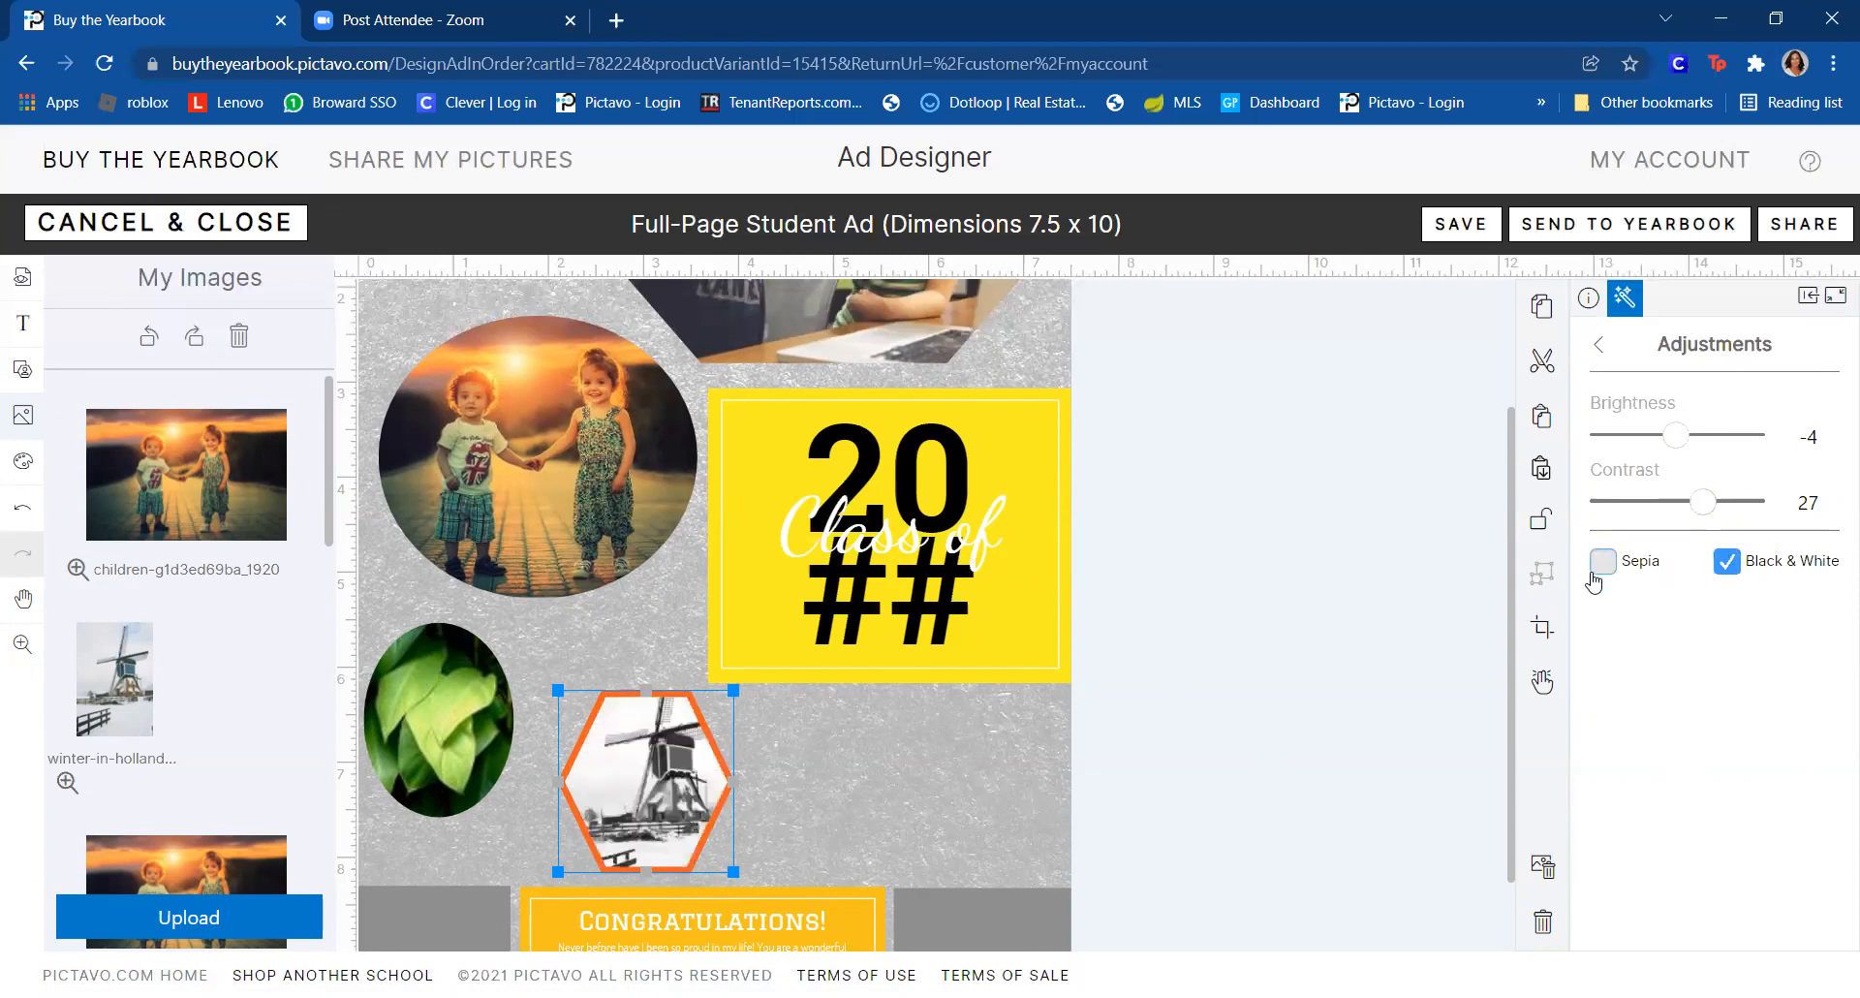
left_click(1604, 562)
left_click(1605, 562)
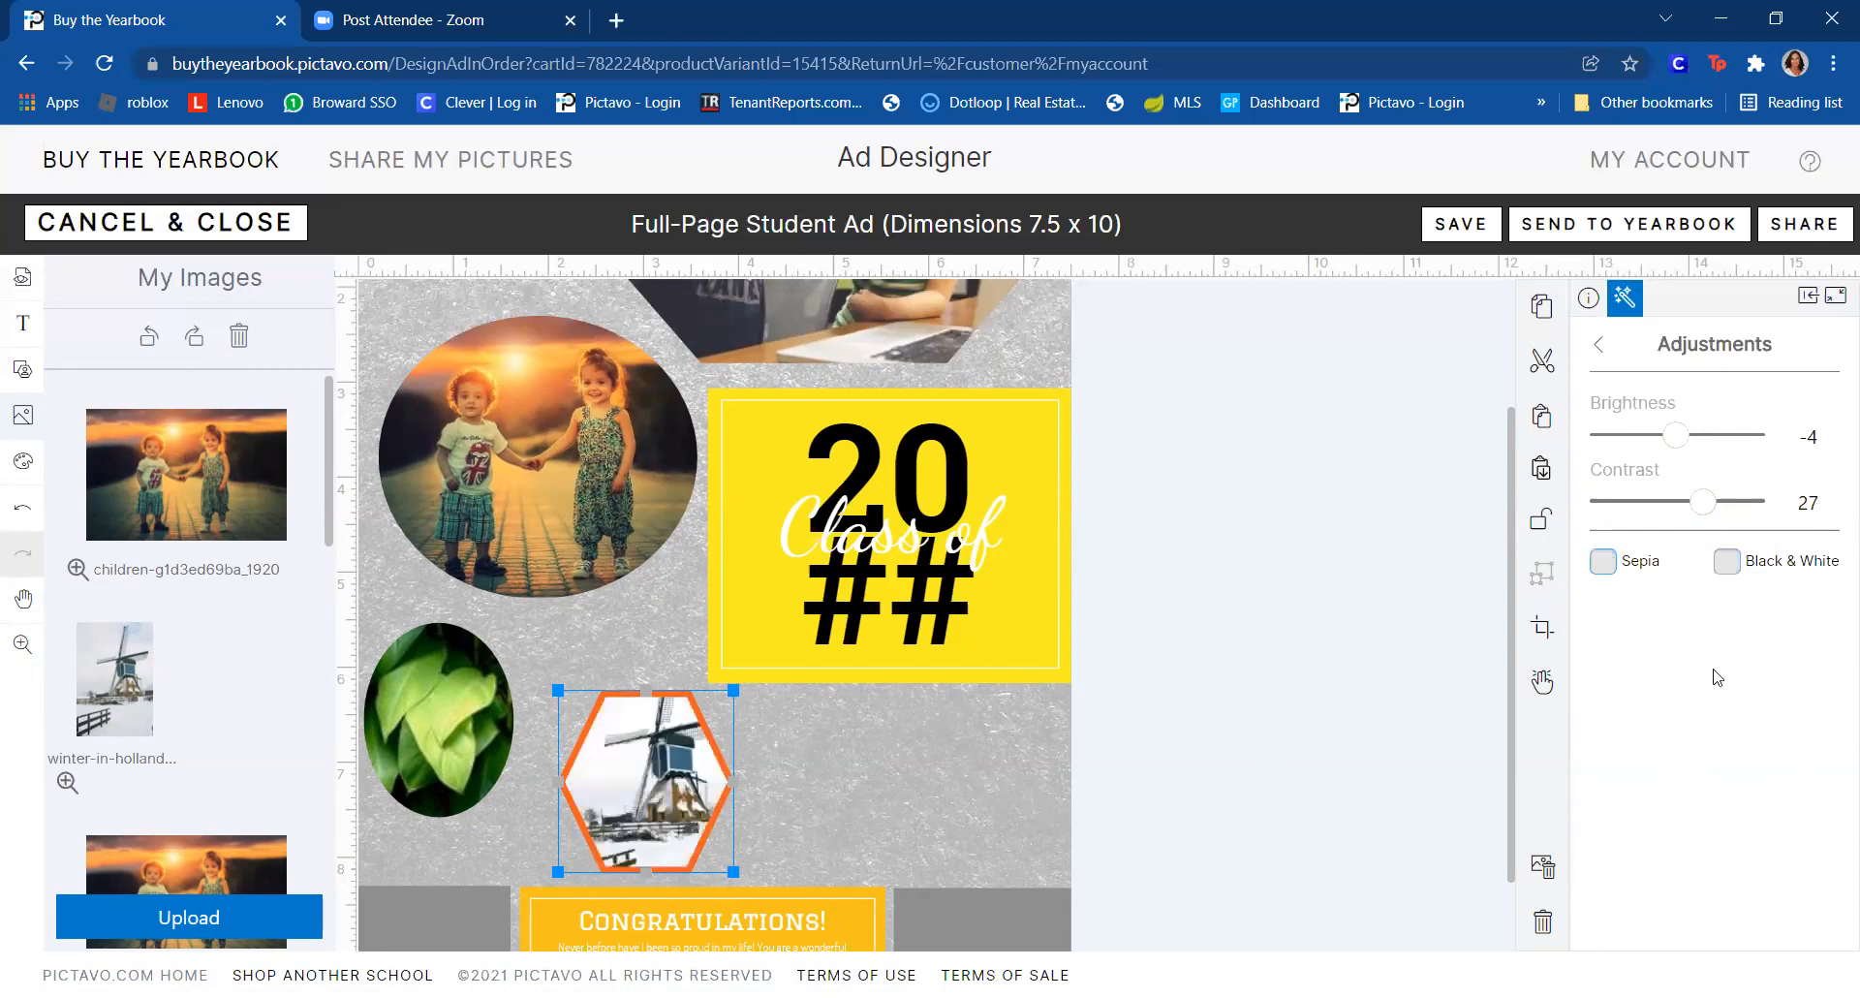
- Add a drop shadow to the windmill hexagon, toggling it off and on to compare
left_click(1600, 345)
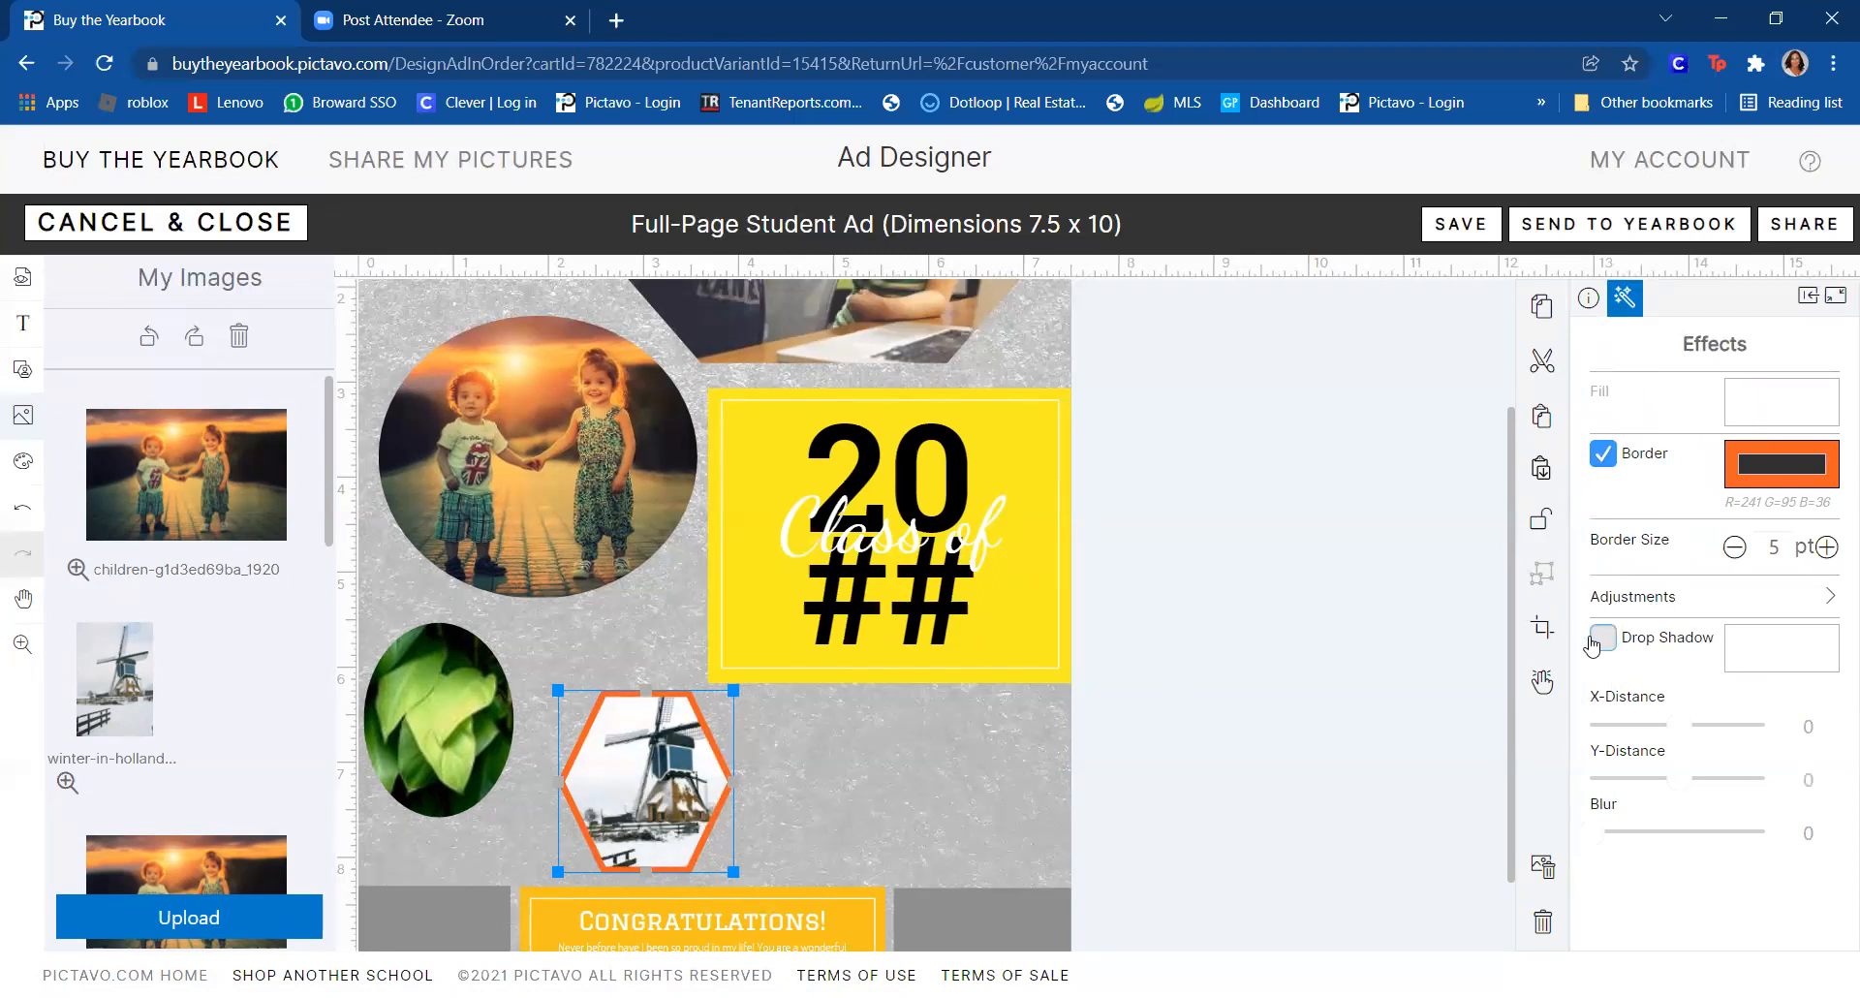
left_click(1604, 638)
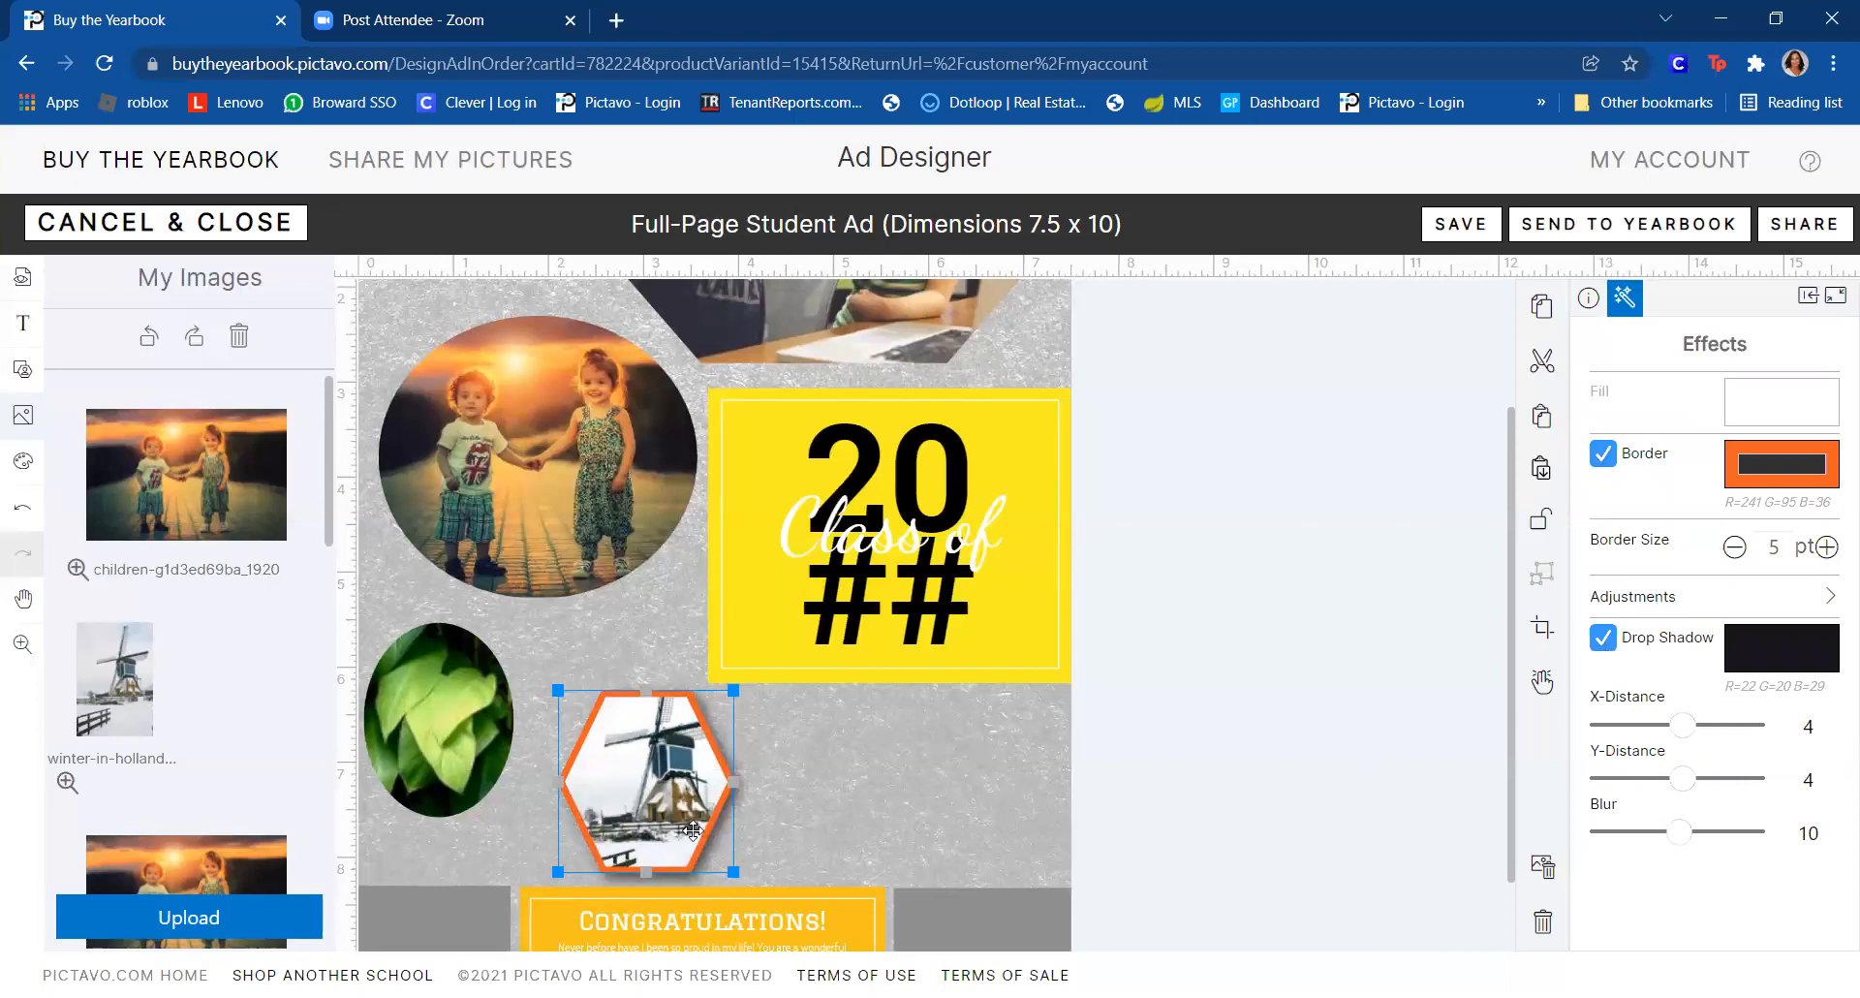
scroll(698, 797, "down", 2)
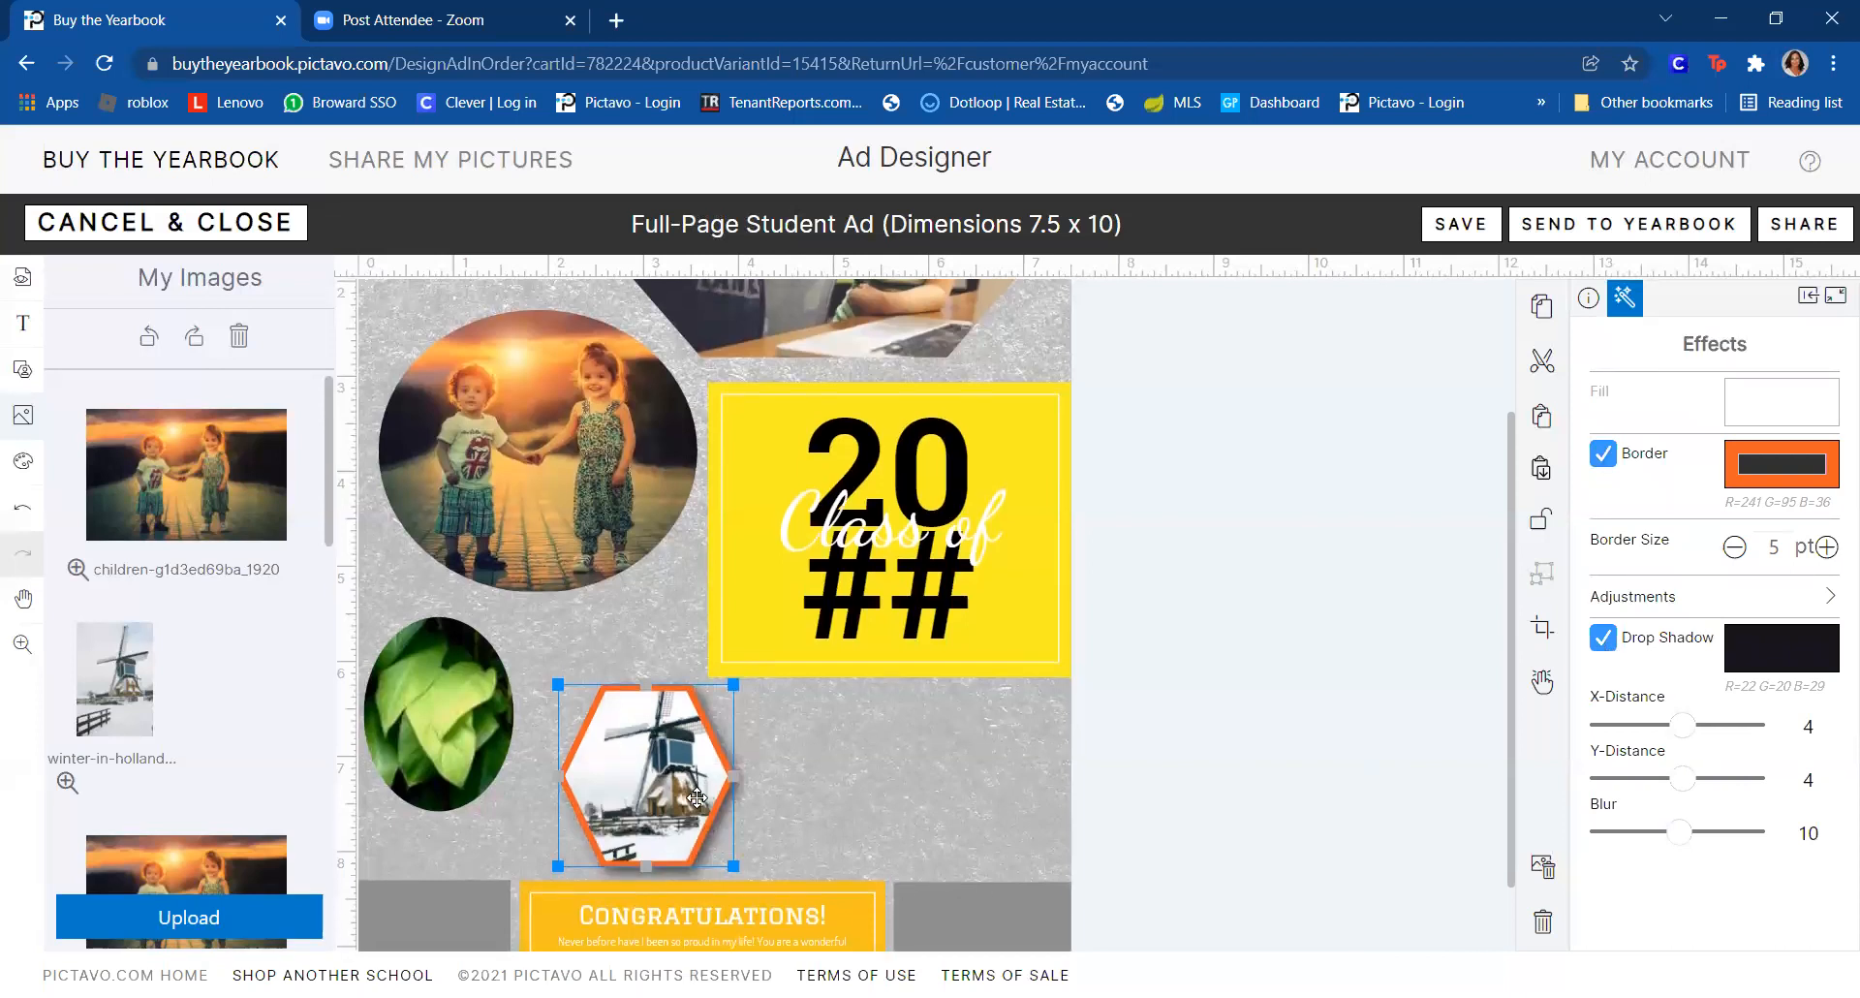
left_click(1608, 642)
left_click(1608, 642)
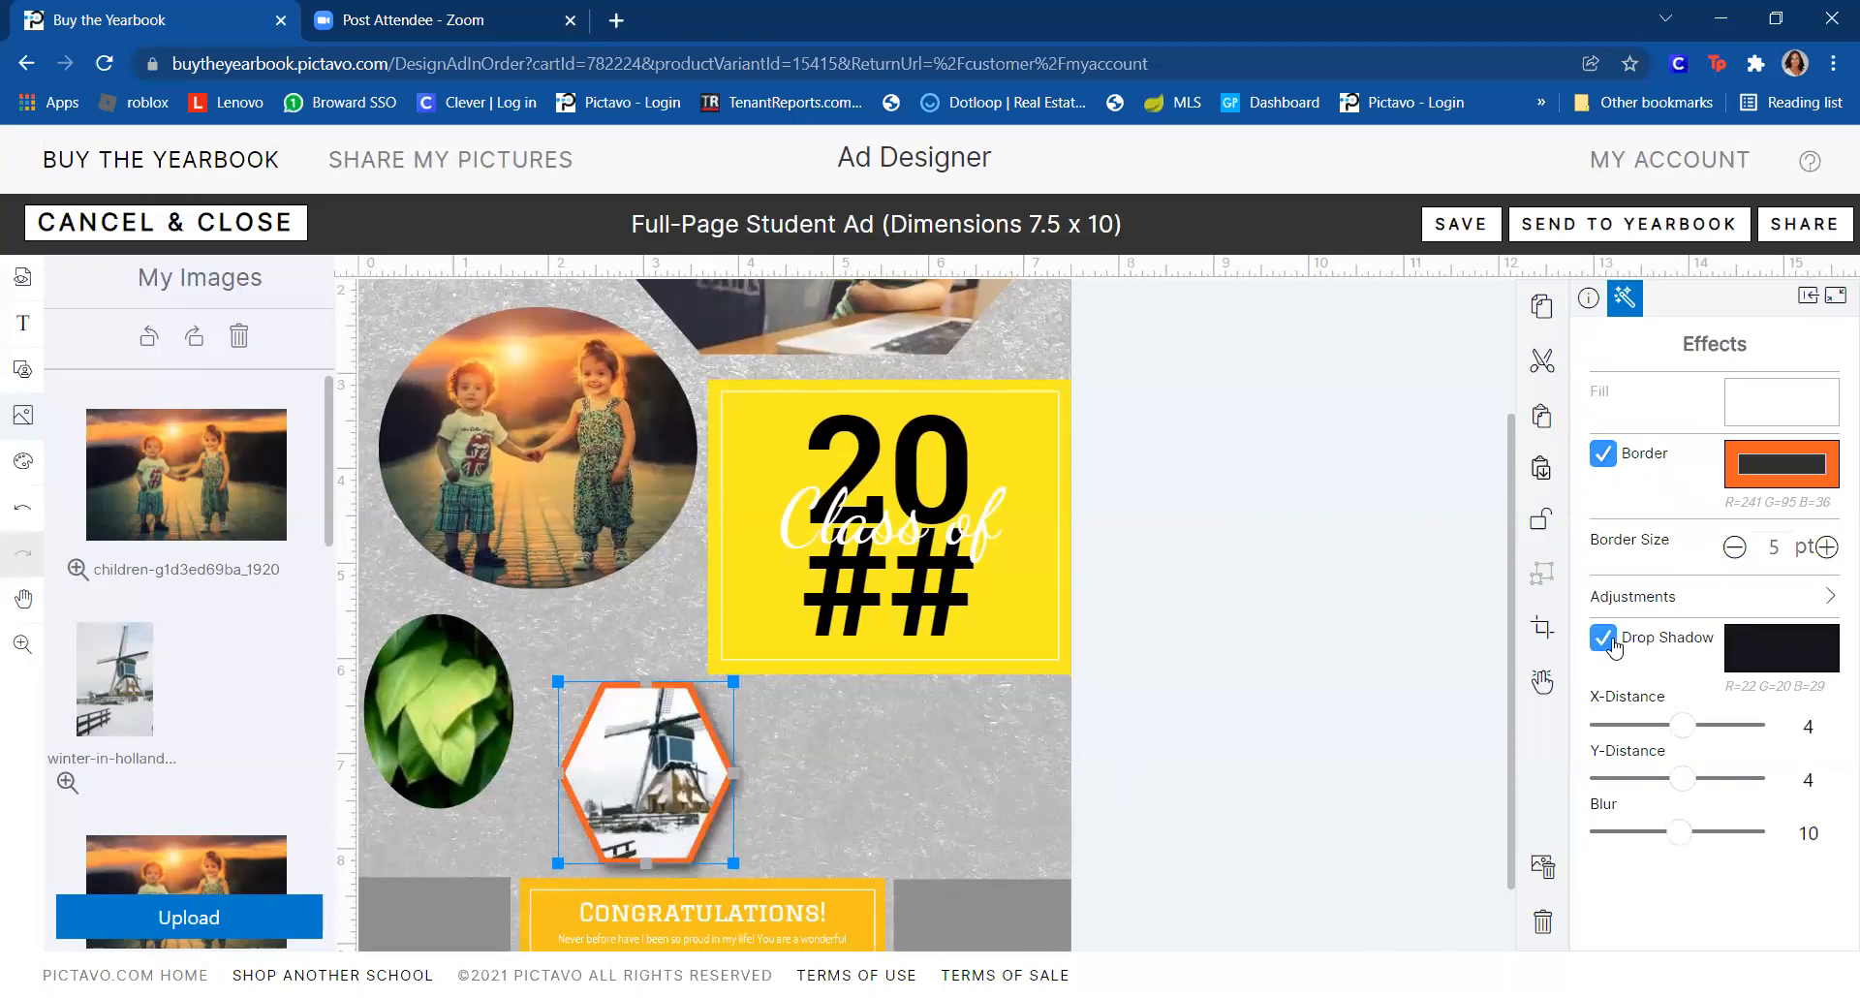
- Add a drop shadow and a black 1 pt border to the oval leaf picture
left_click(436, 712)
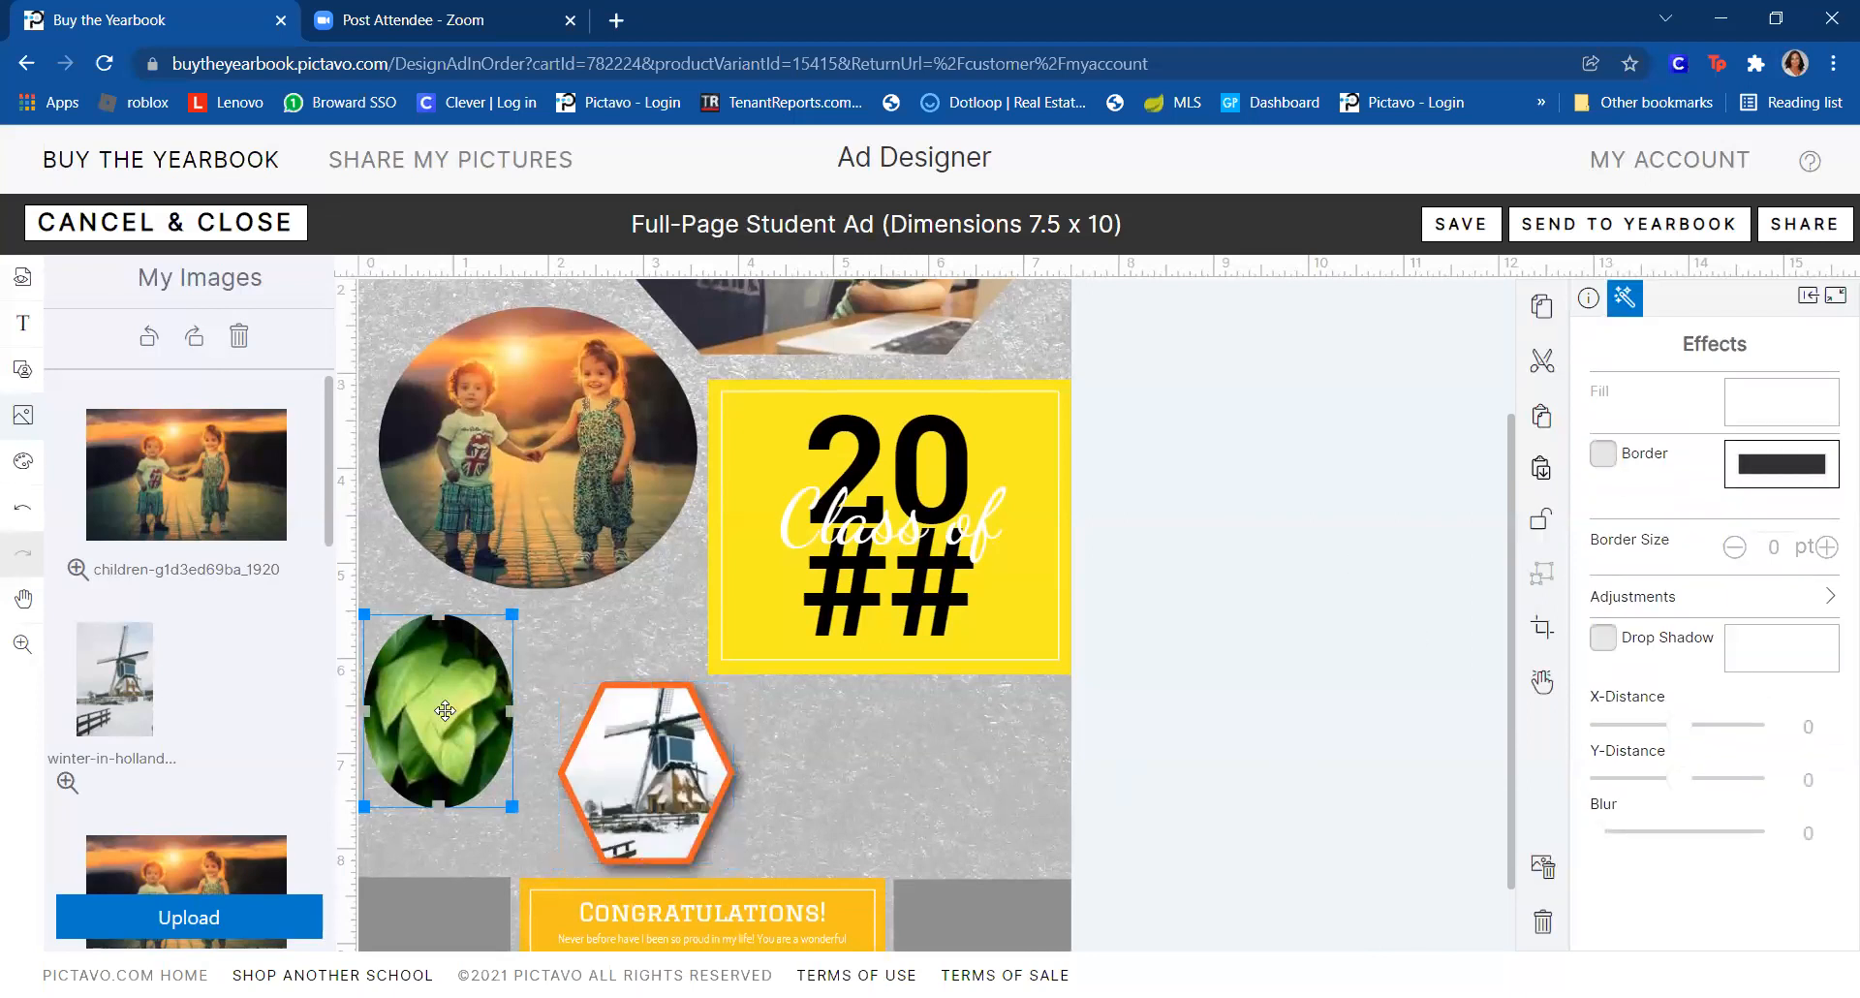
left_click(1601, 639)
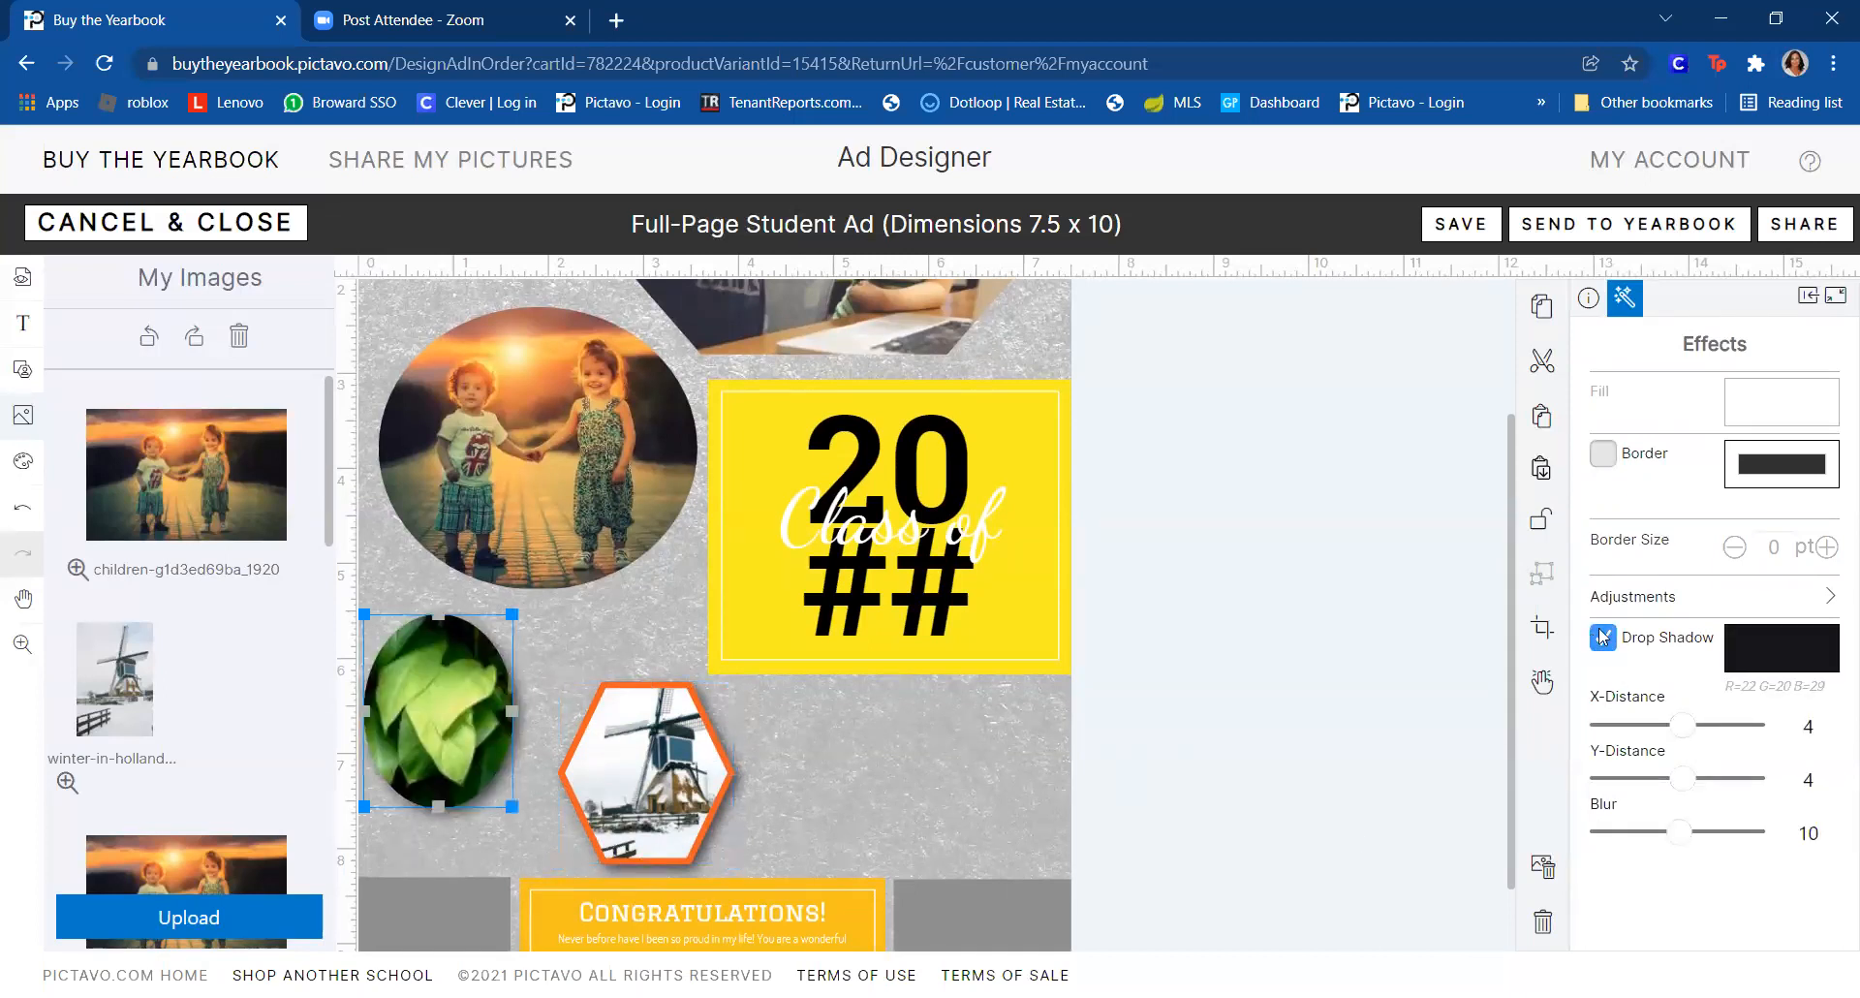
left_click(1604, 455)
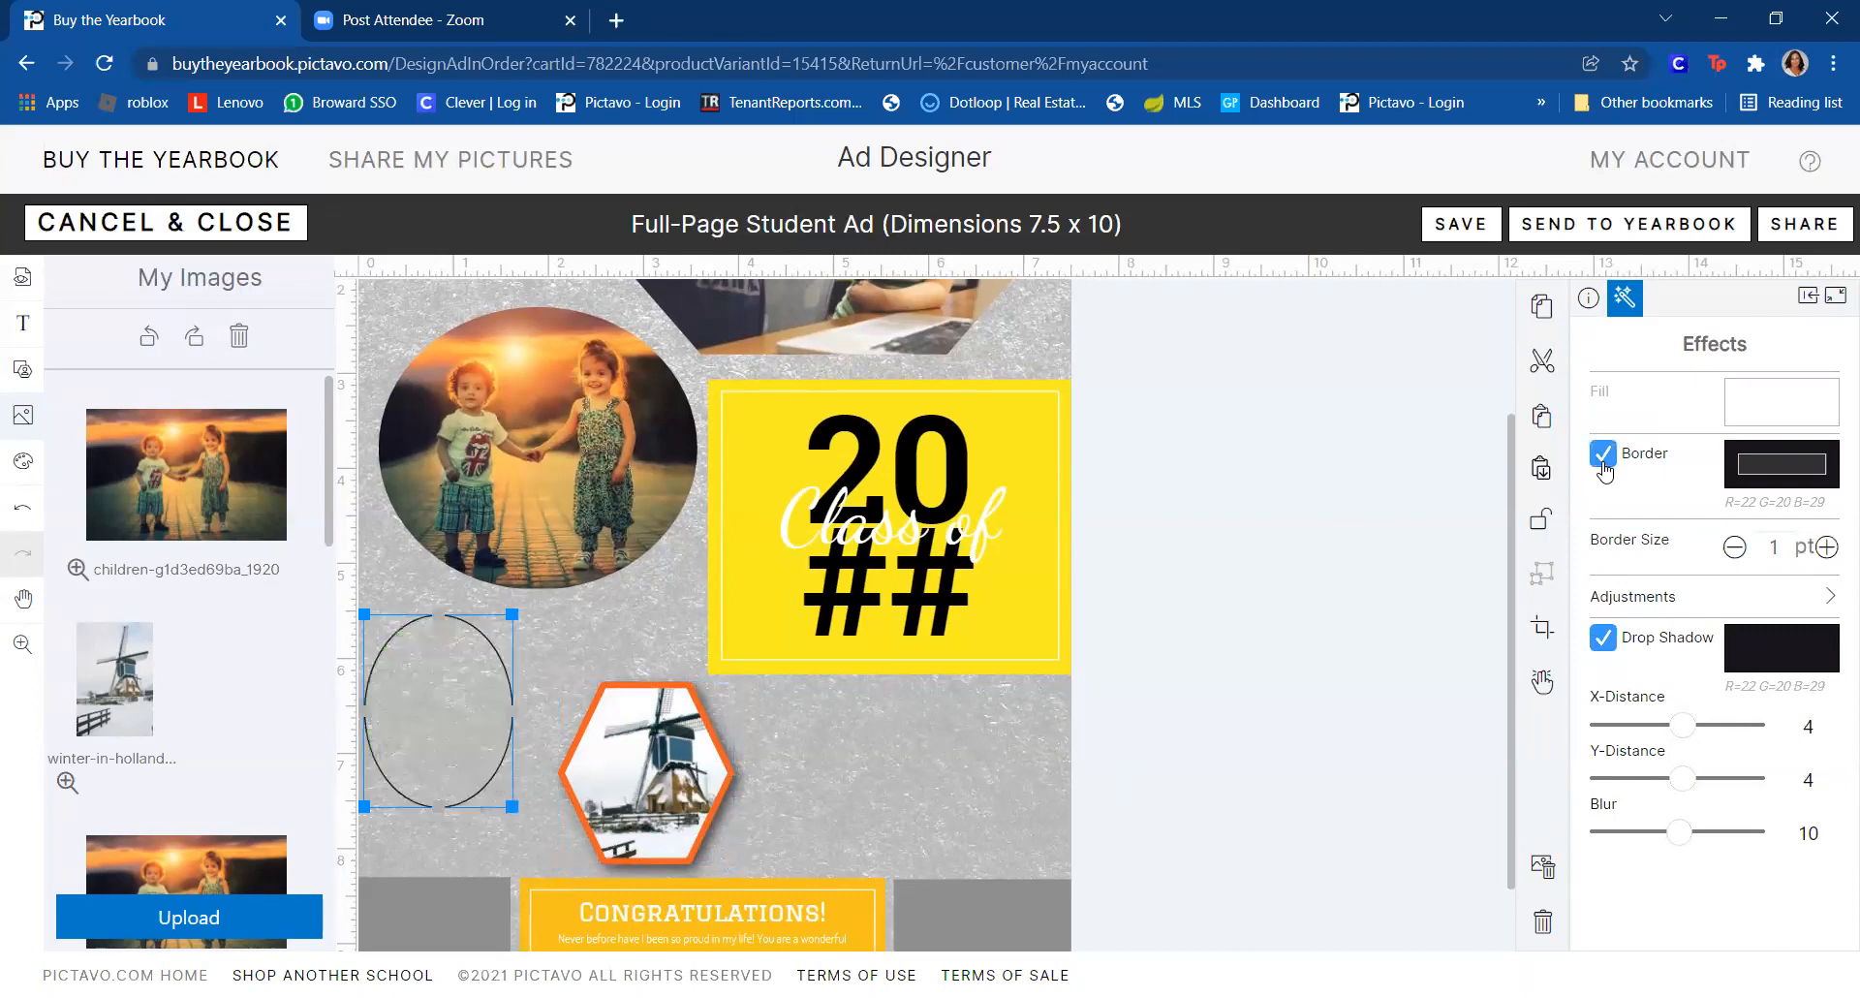
left_click(1828, 547)
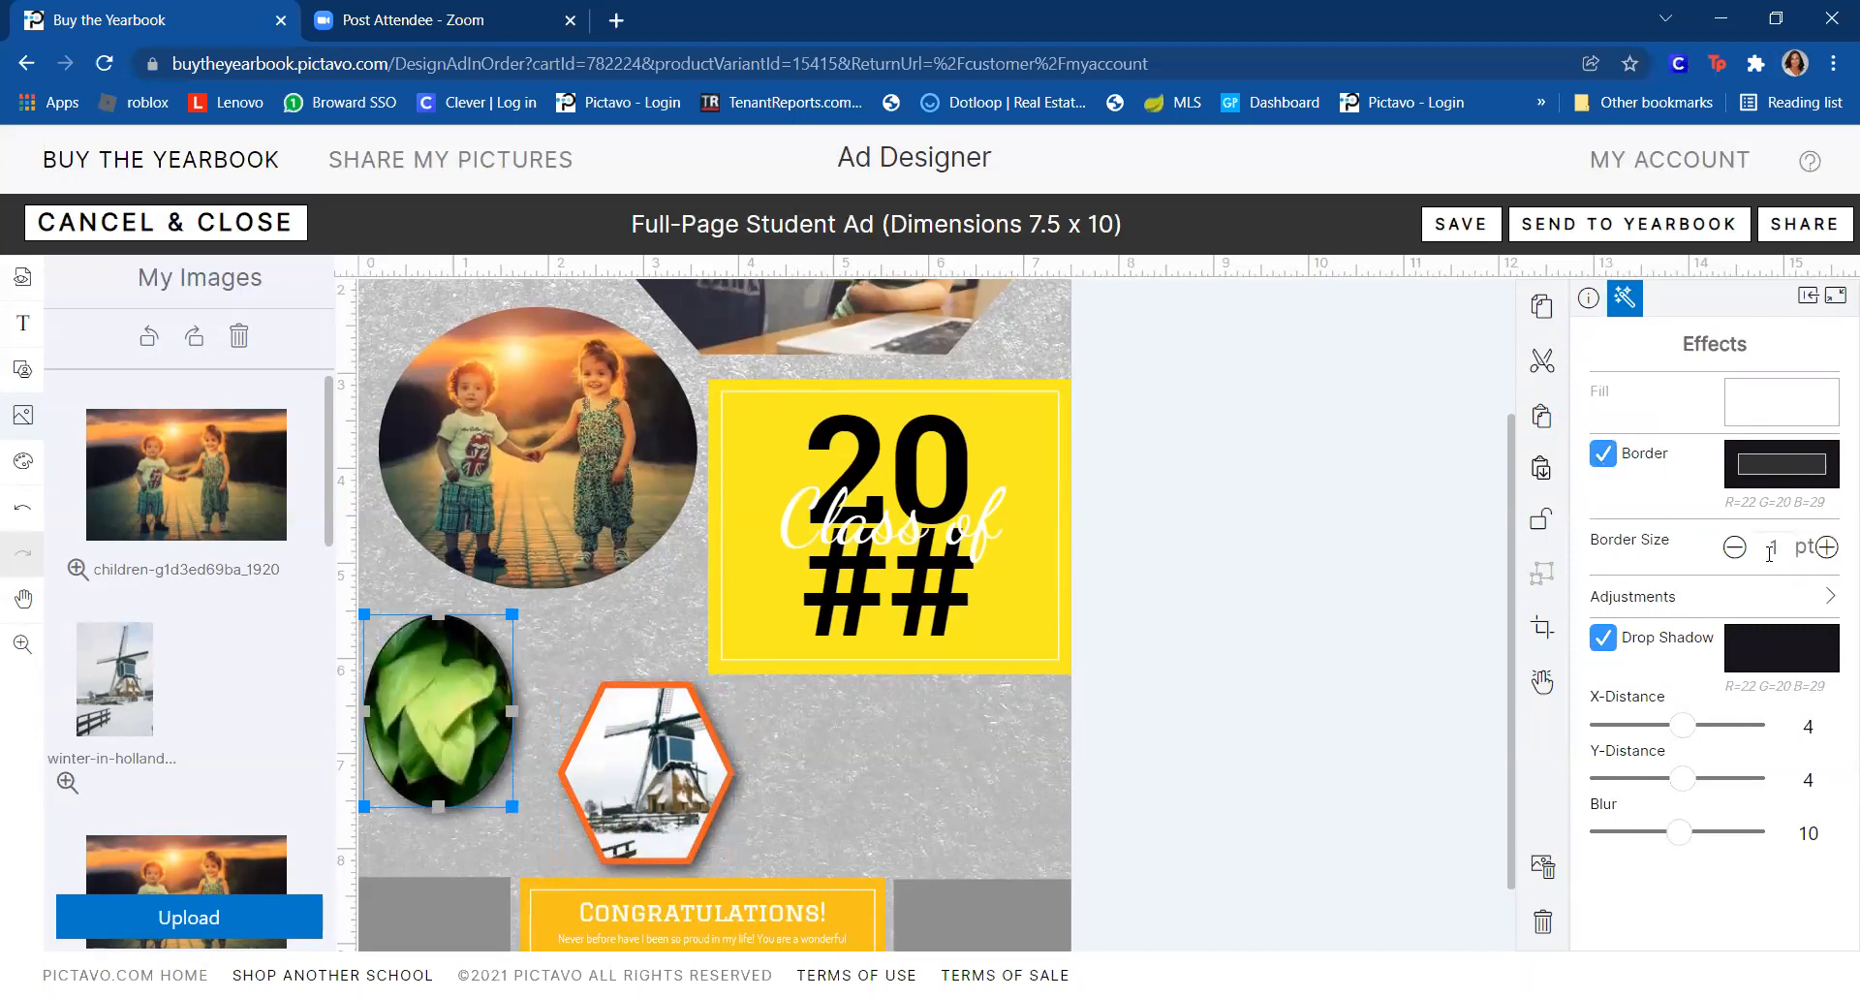
left_click(1812, 463)
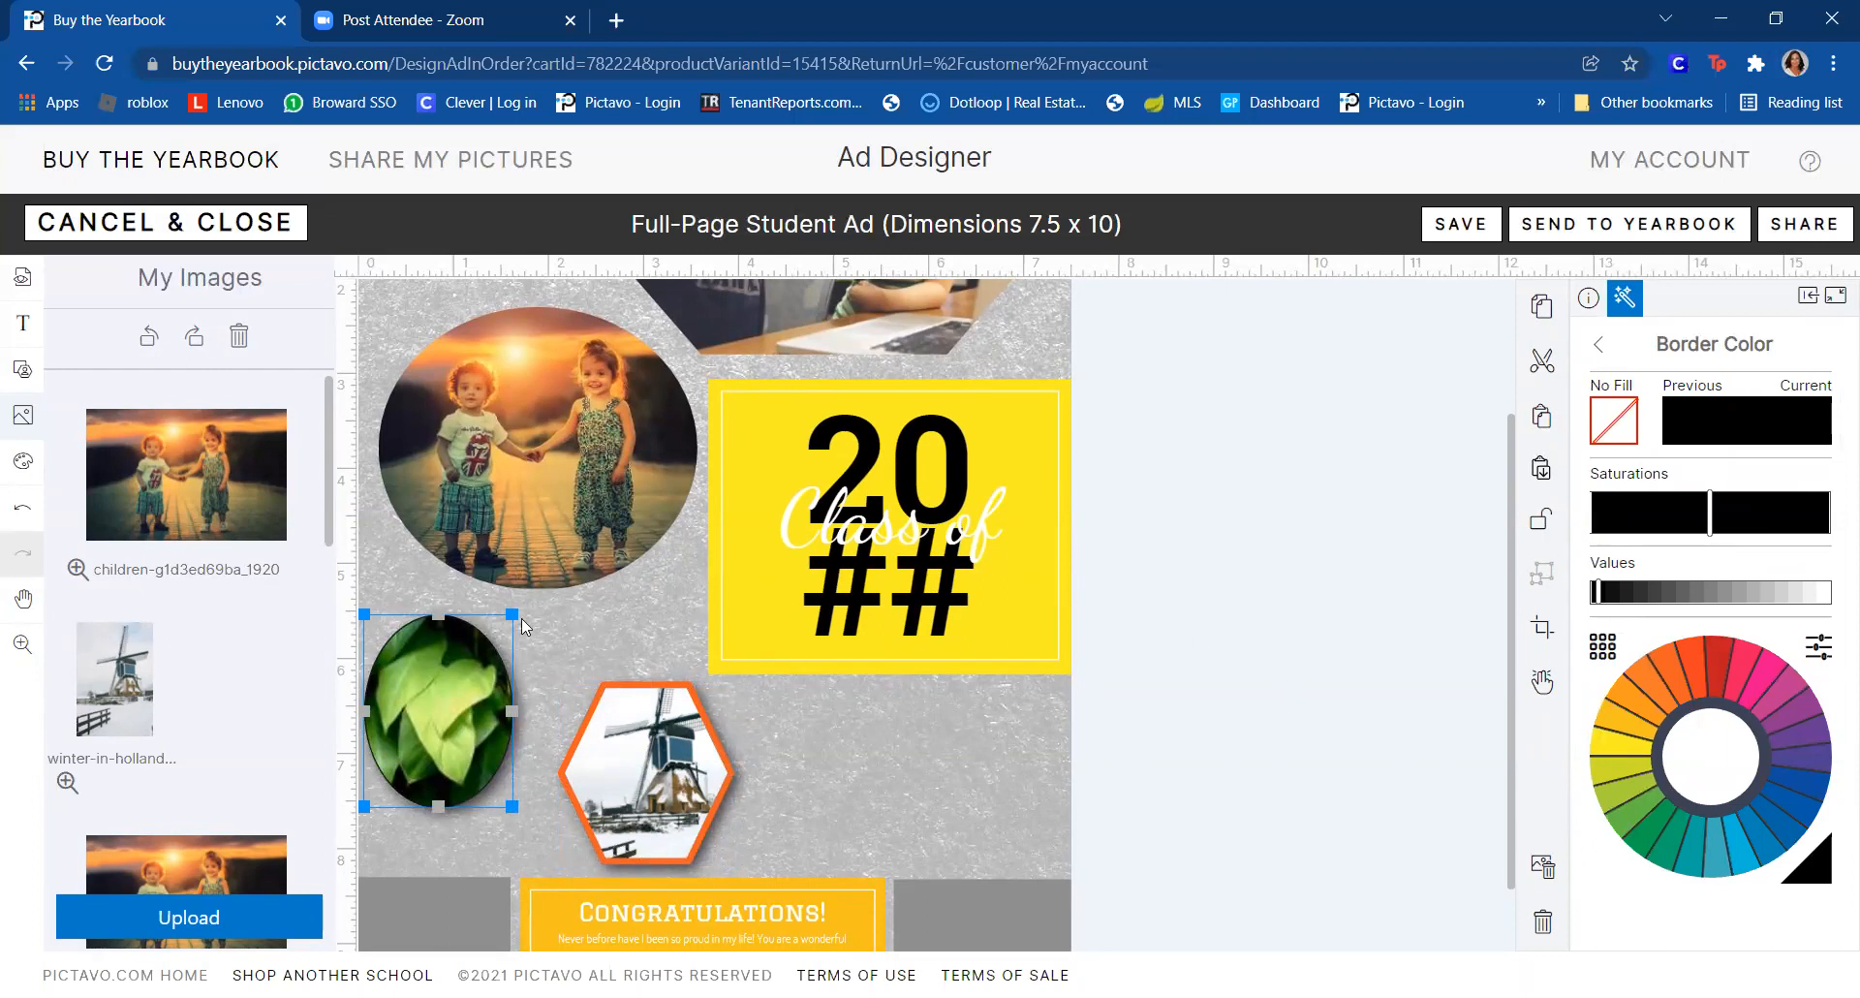
scroll(521, 619, "down", 1)
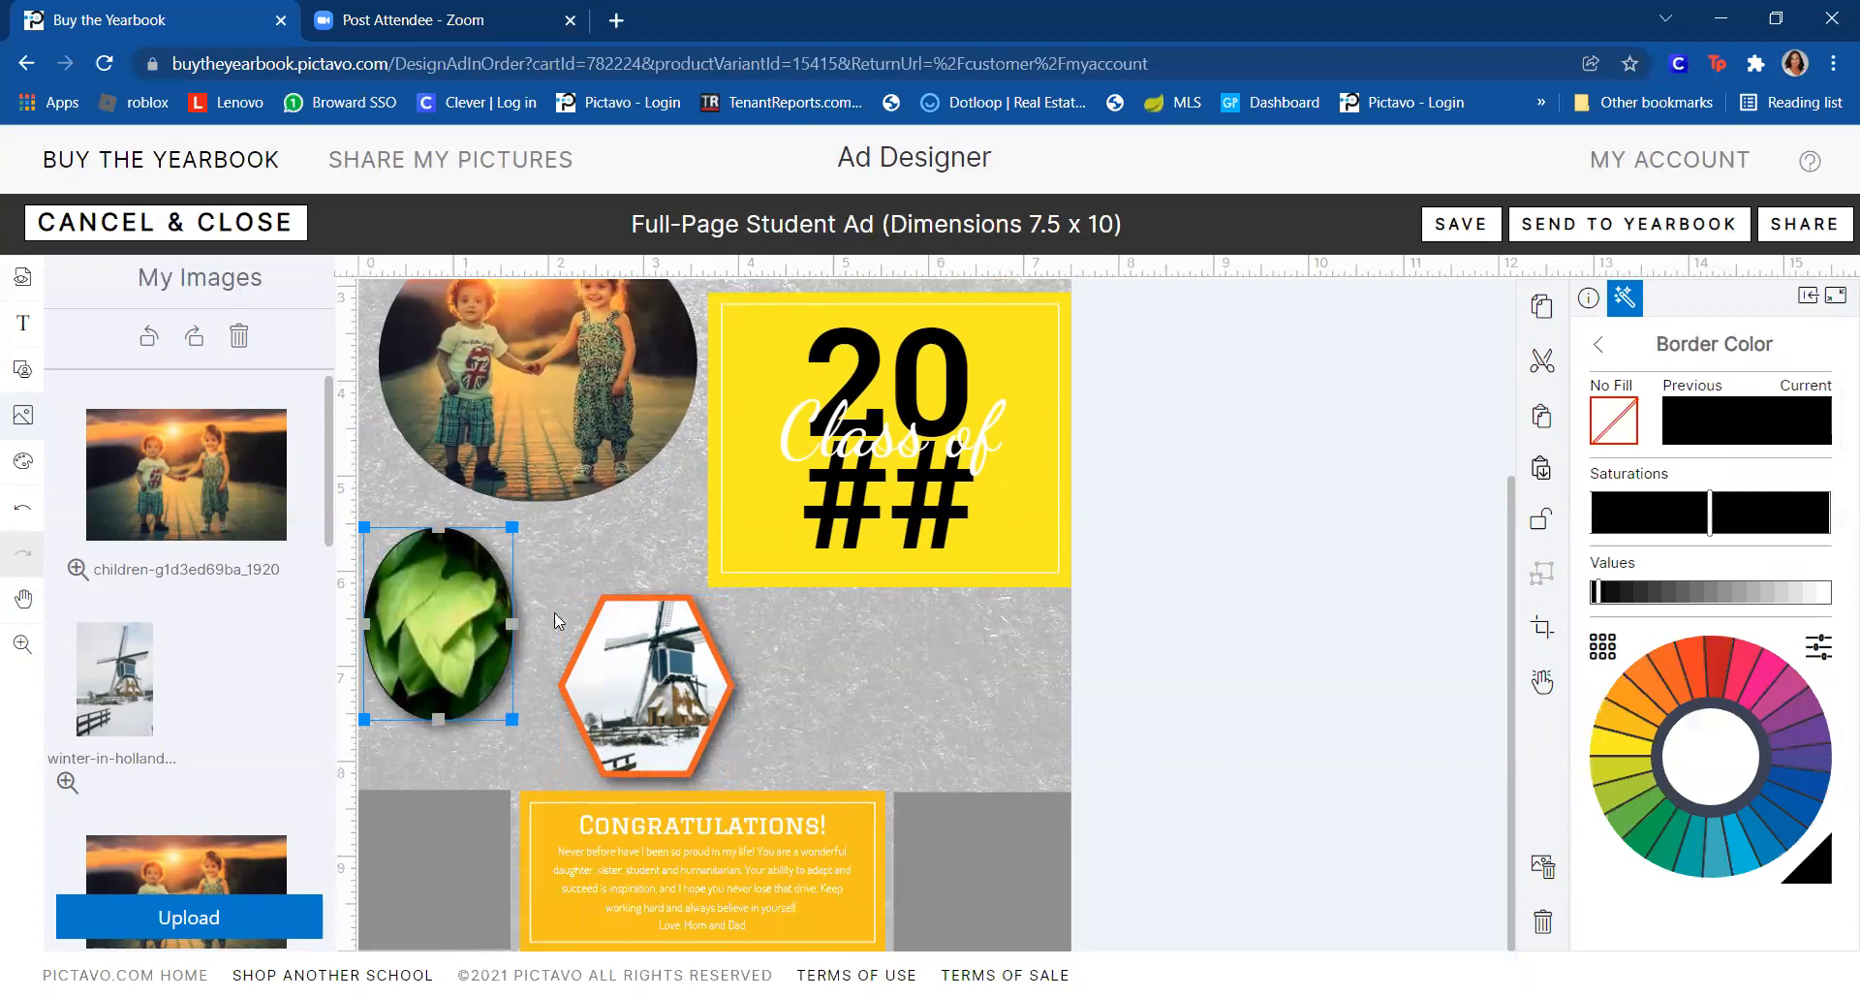
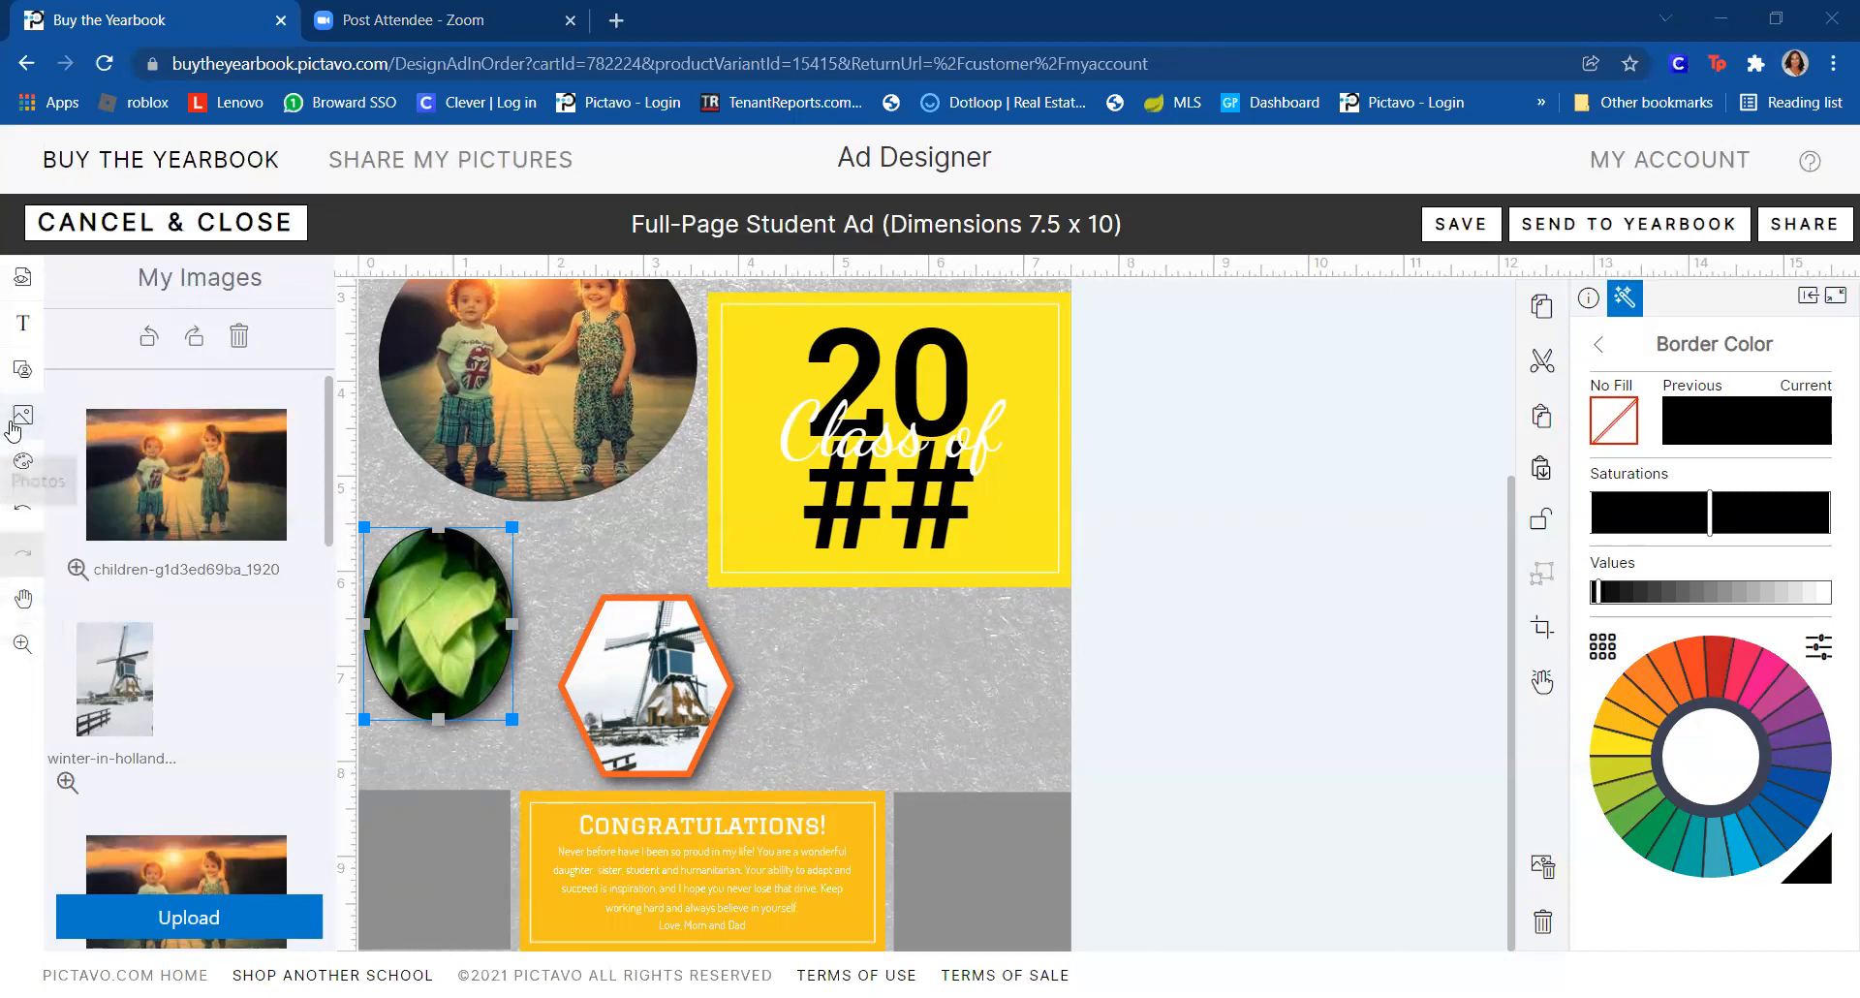
- Place the trophy art Q2A1074 from the Activities accents onto the middle of the page
left_click(24, 461)
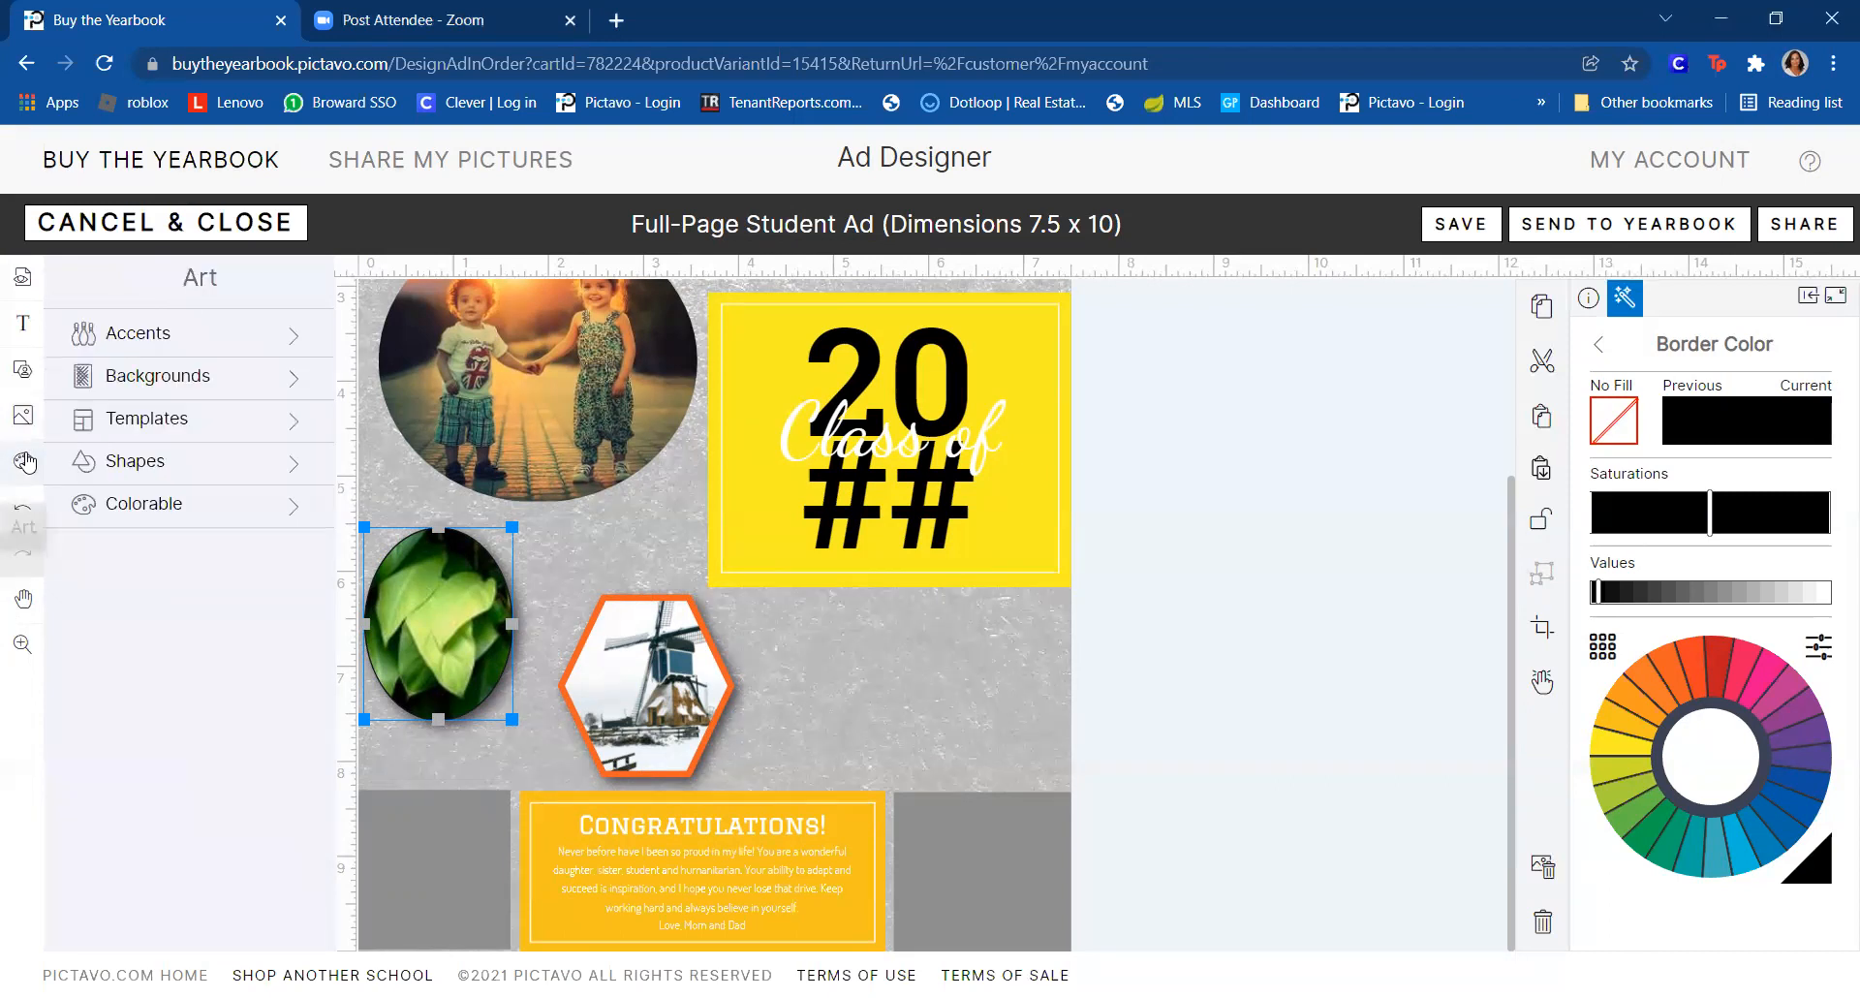
left_click(206, 339)
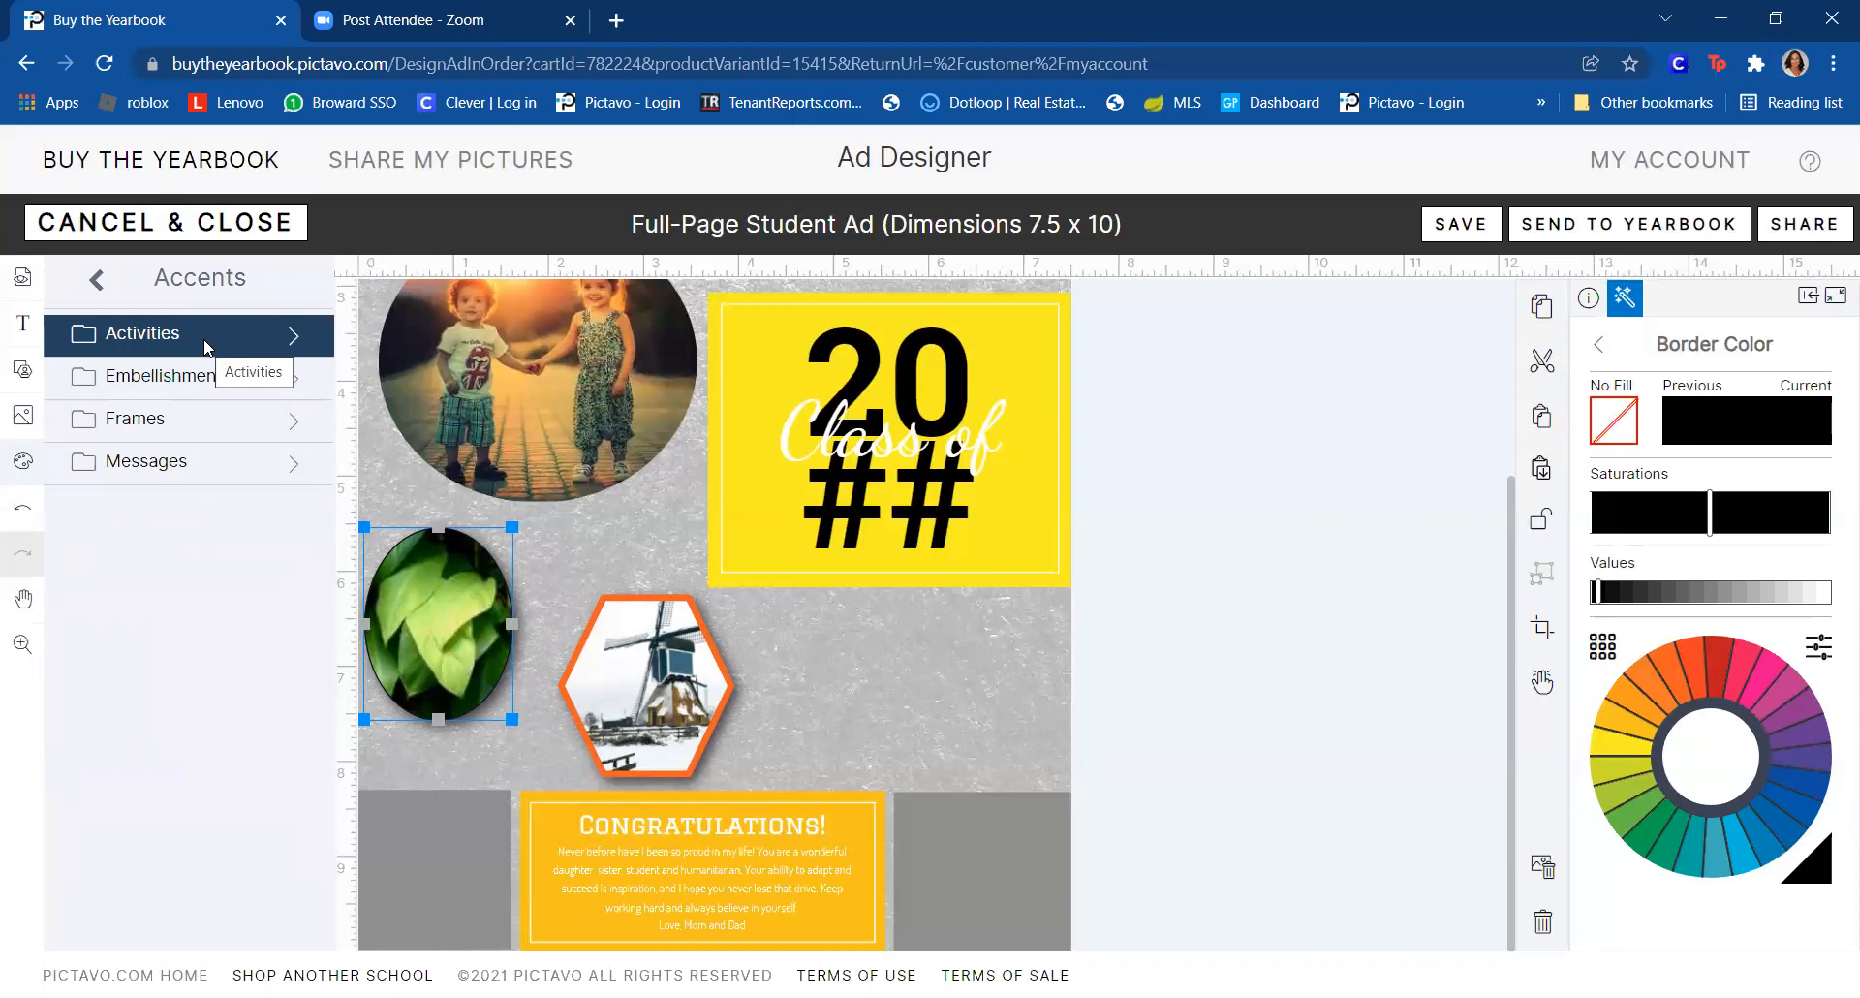
left_click(233, 353)
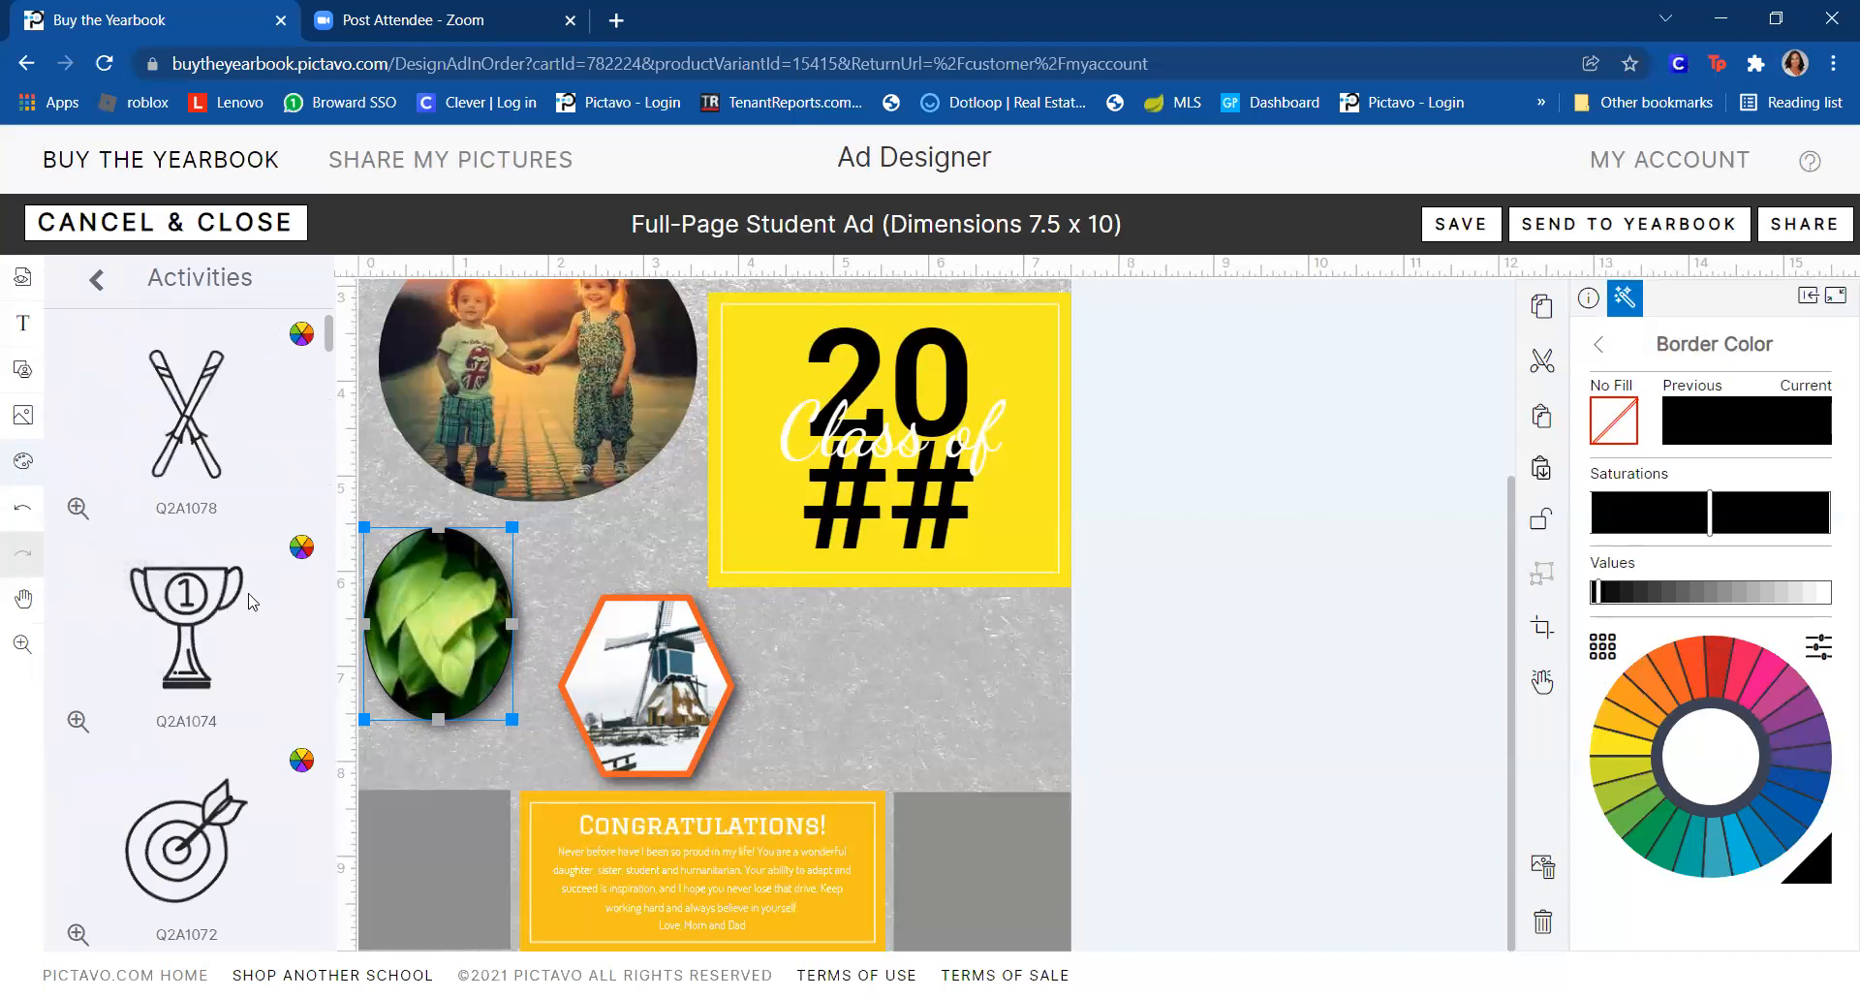
left_click_drag(190, 601, 659, 545)
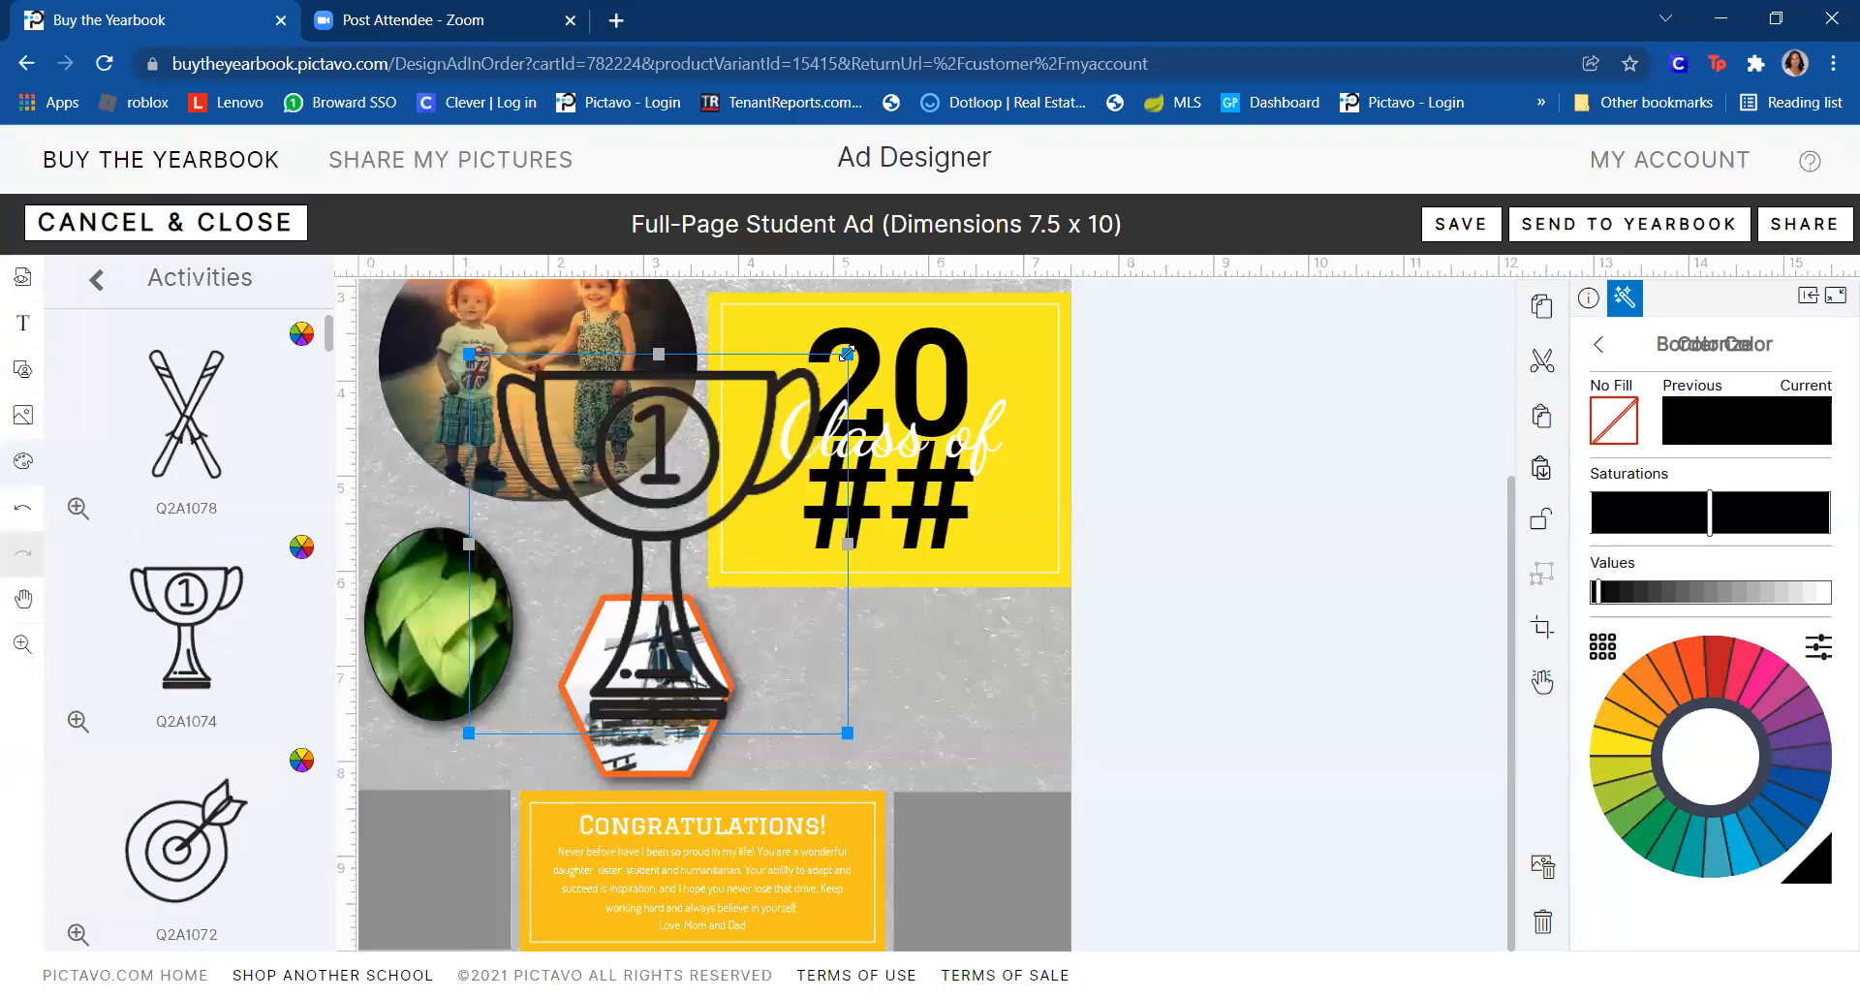
- Shrink the trophy onto the lower corner of the yellow Class of box beside the ## text and tilt it slightly counterclockwise
left_click_drag(848, 354, 643, 559)
left_click_drag(542, 623, 624, 521)
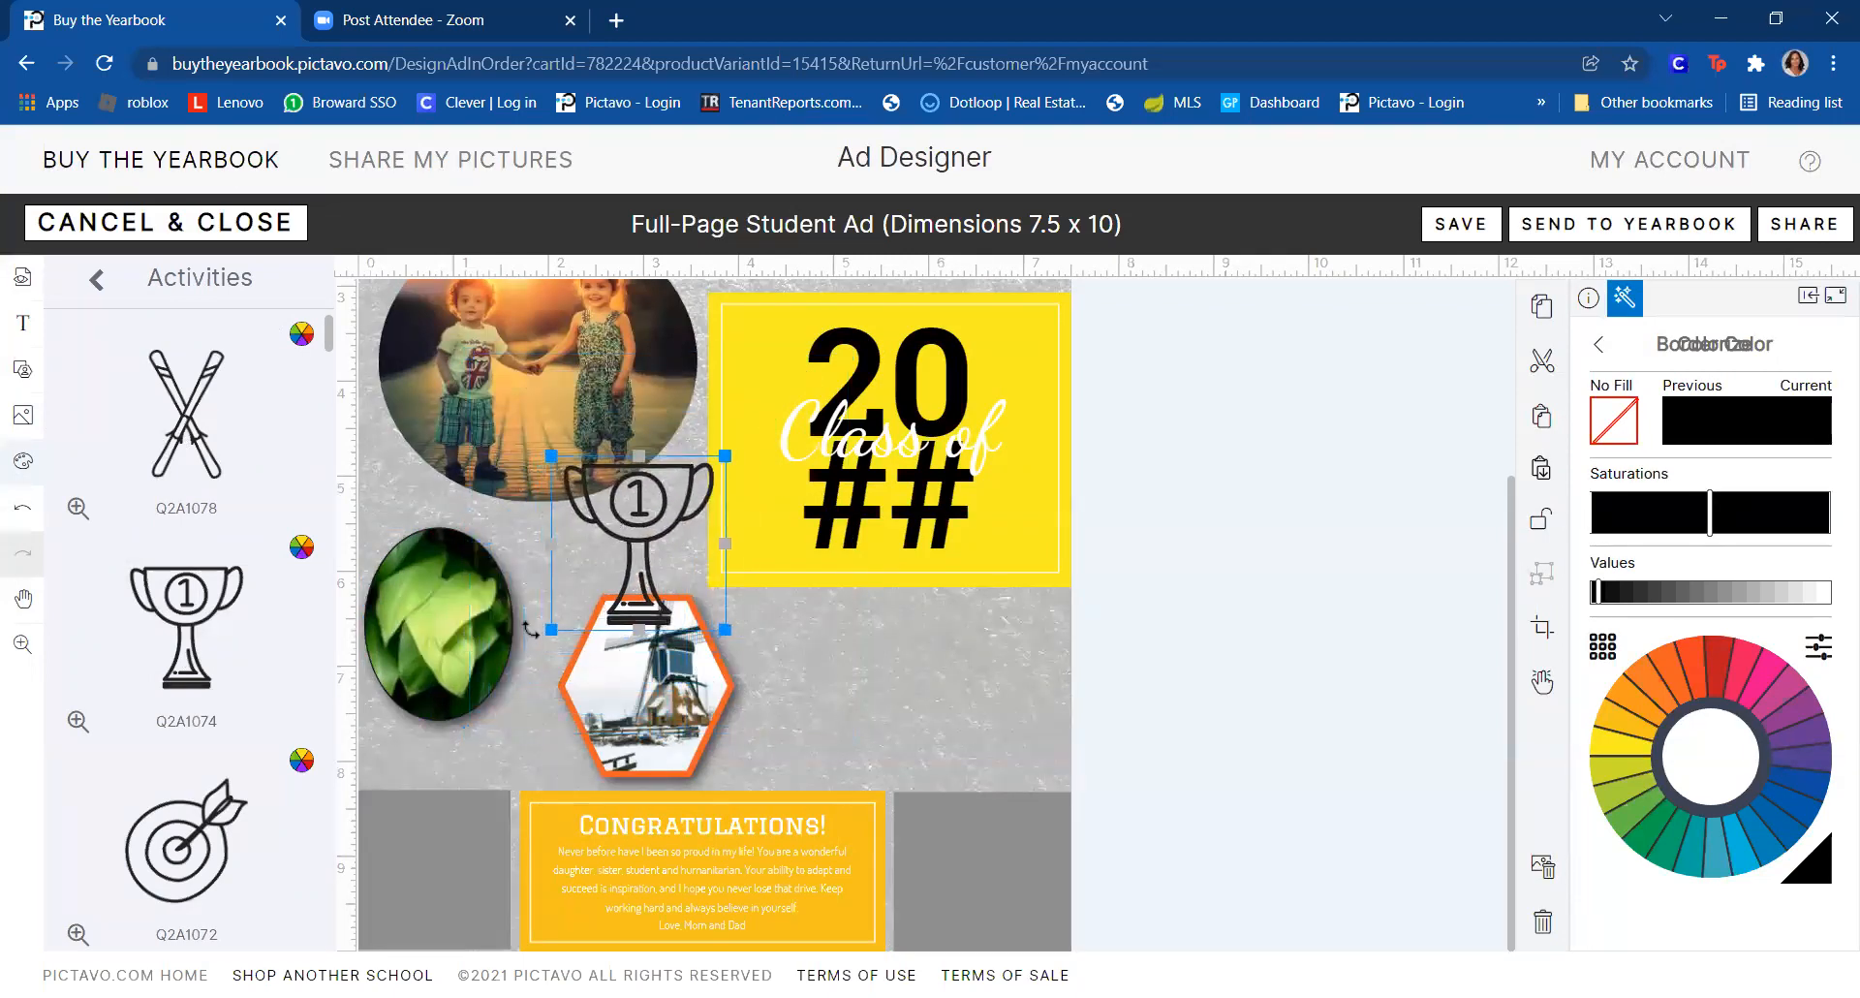
left_click_drag(550, 628, 770, 542)
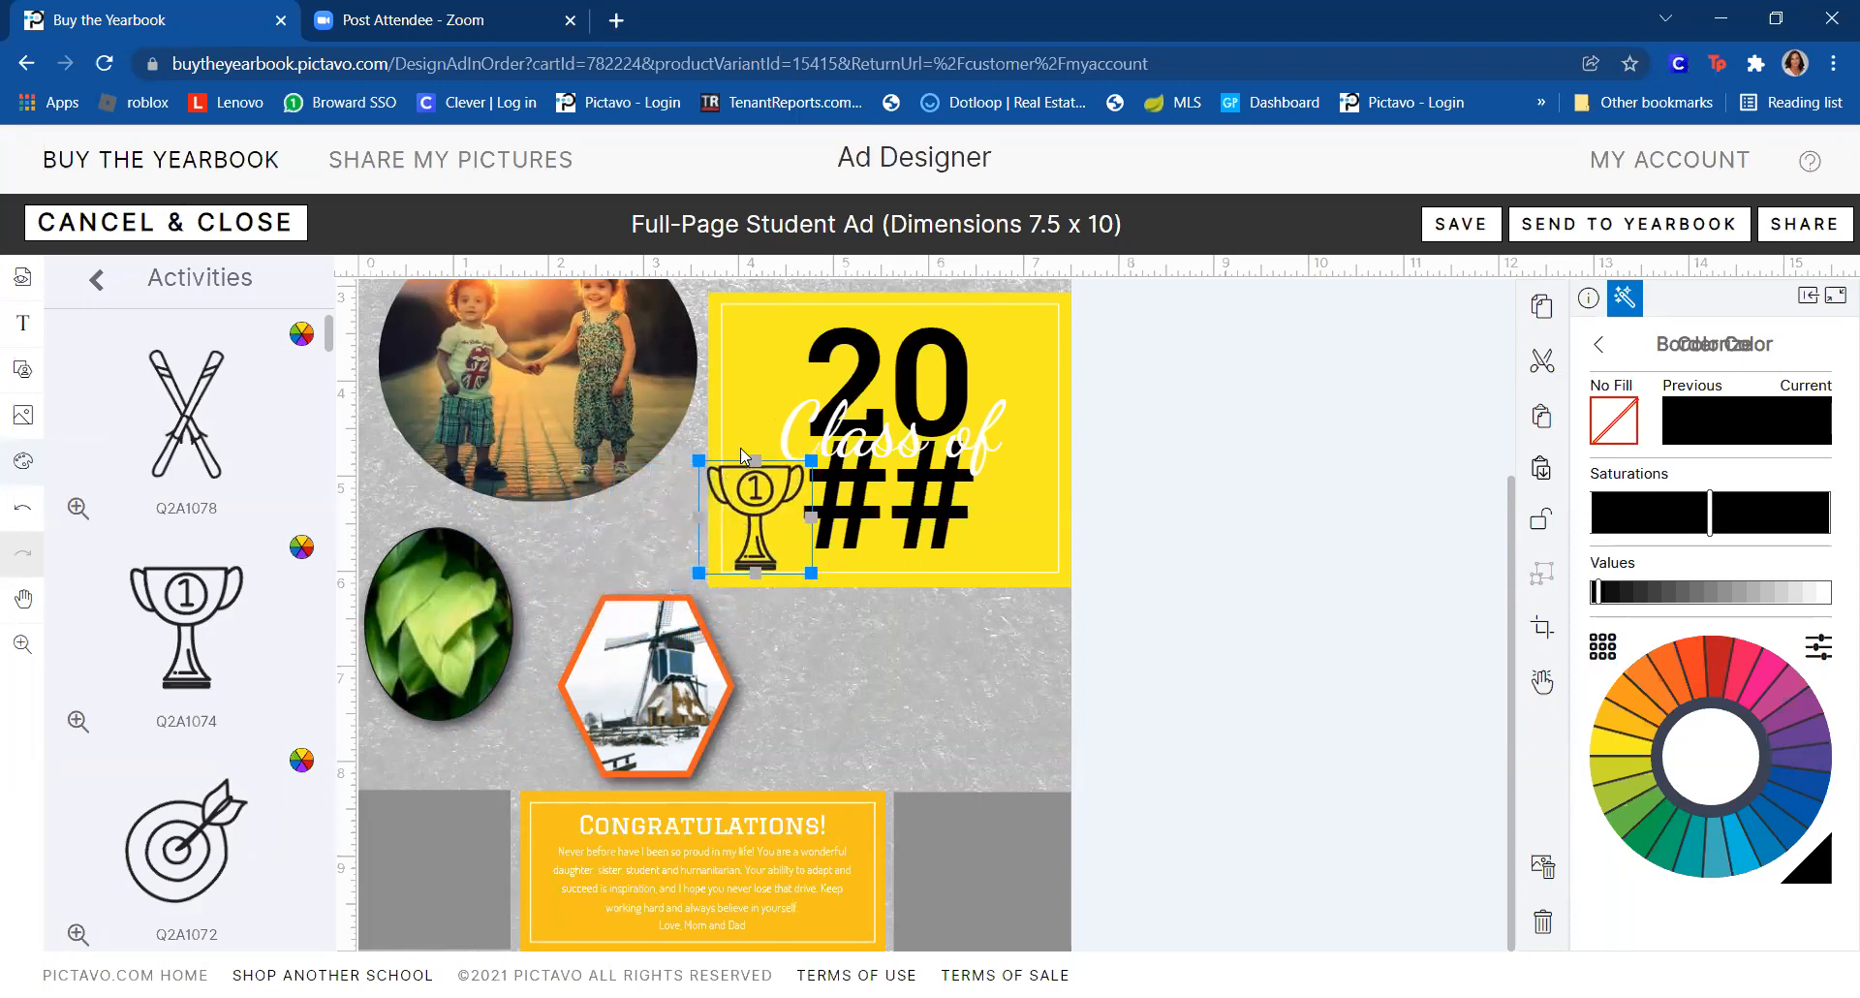
mouse_move(750, 468)
left_mouse_down()
mouse_move(773, 450)
mouse_move(723, 432)
mouse_move(772, 473)
mouse_move(743, 447)
left_mouse_up()
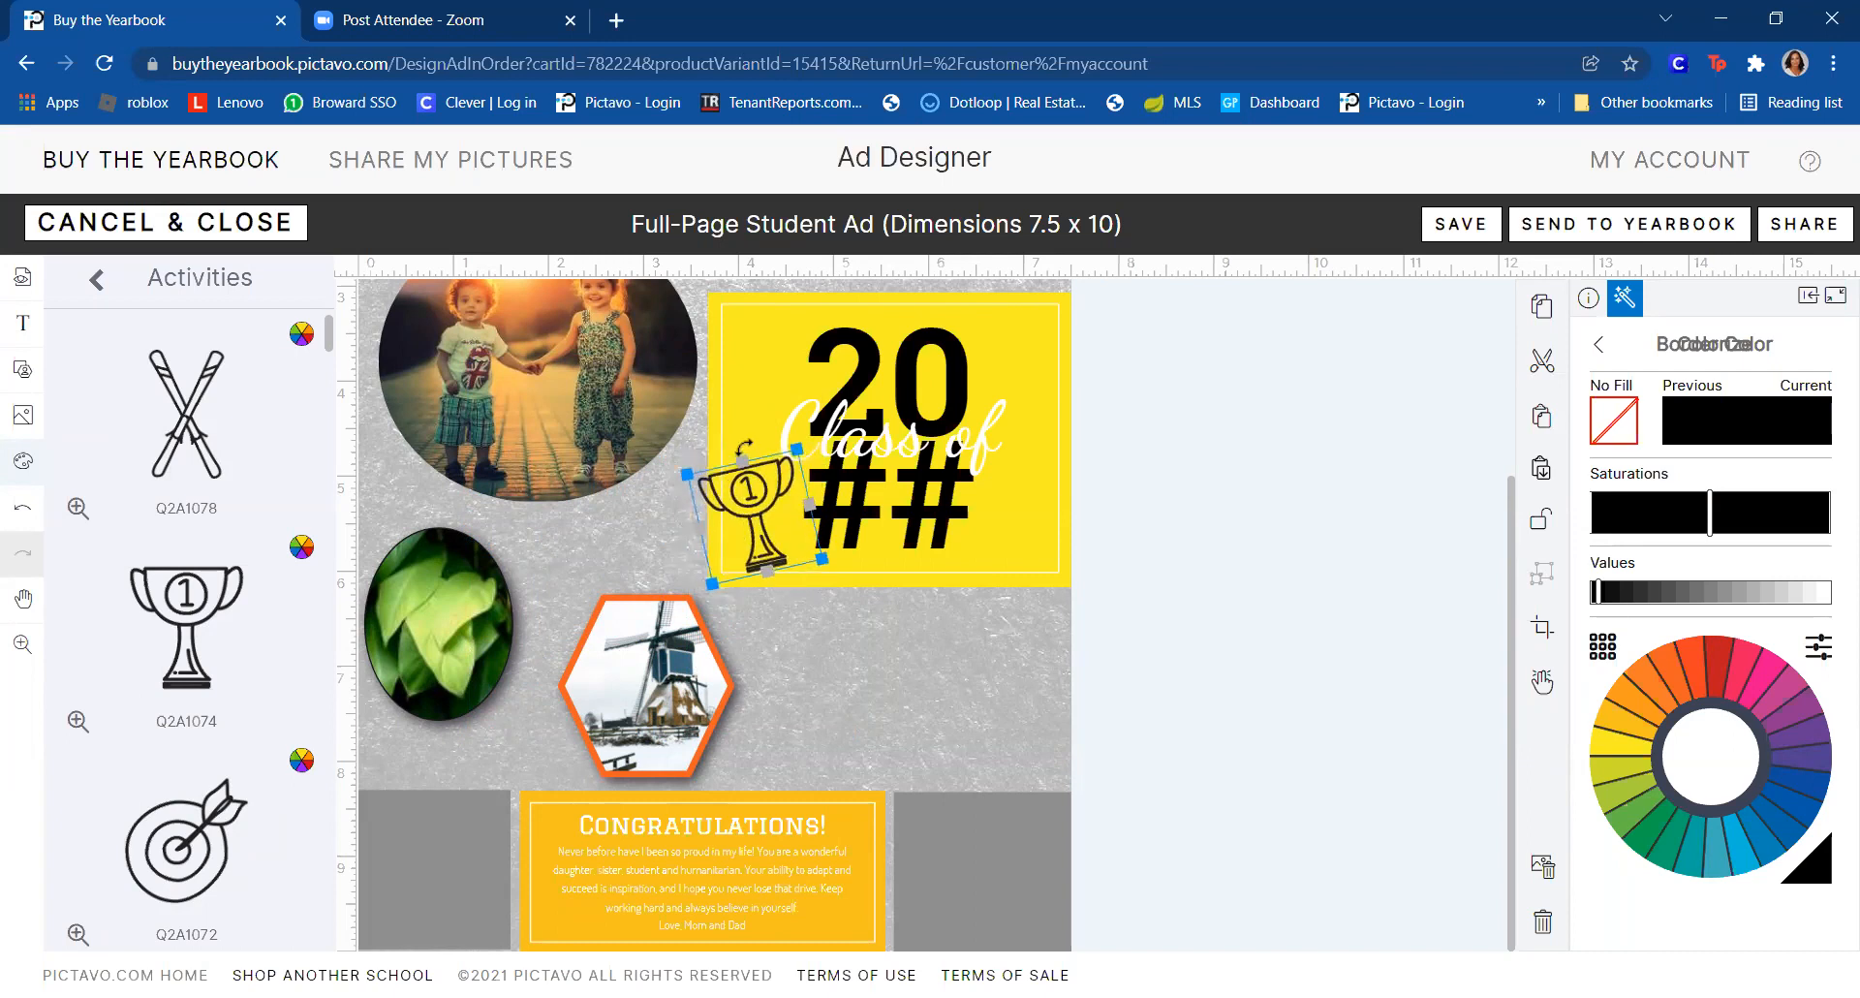
- Place the skateboard art Q2A1063 from the Activities accents over the lower outer part of the yellow Class of box
left_click(175, 841)
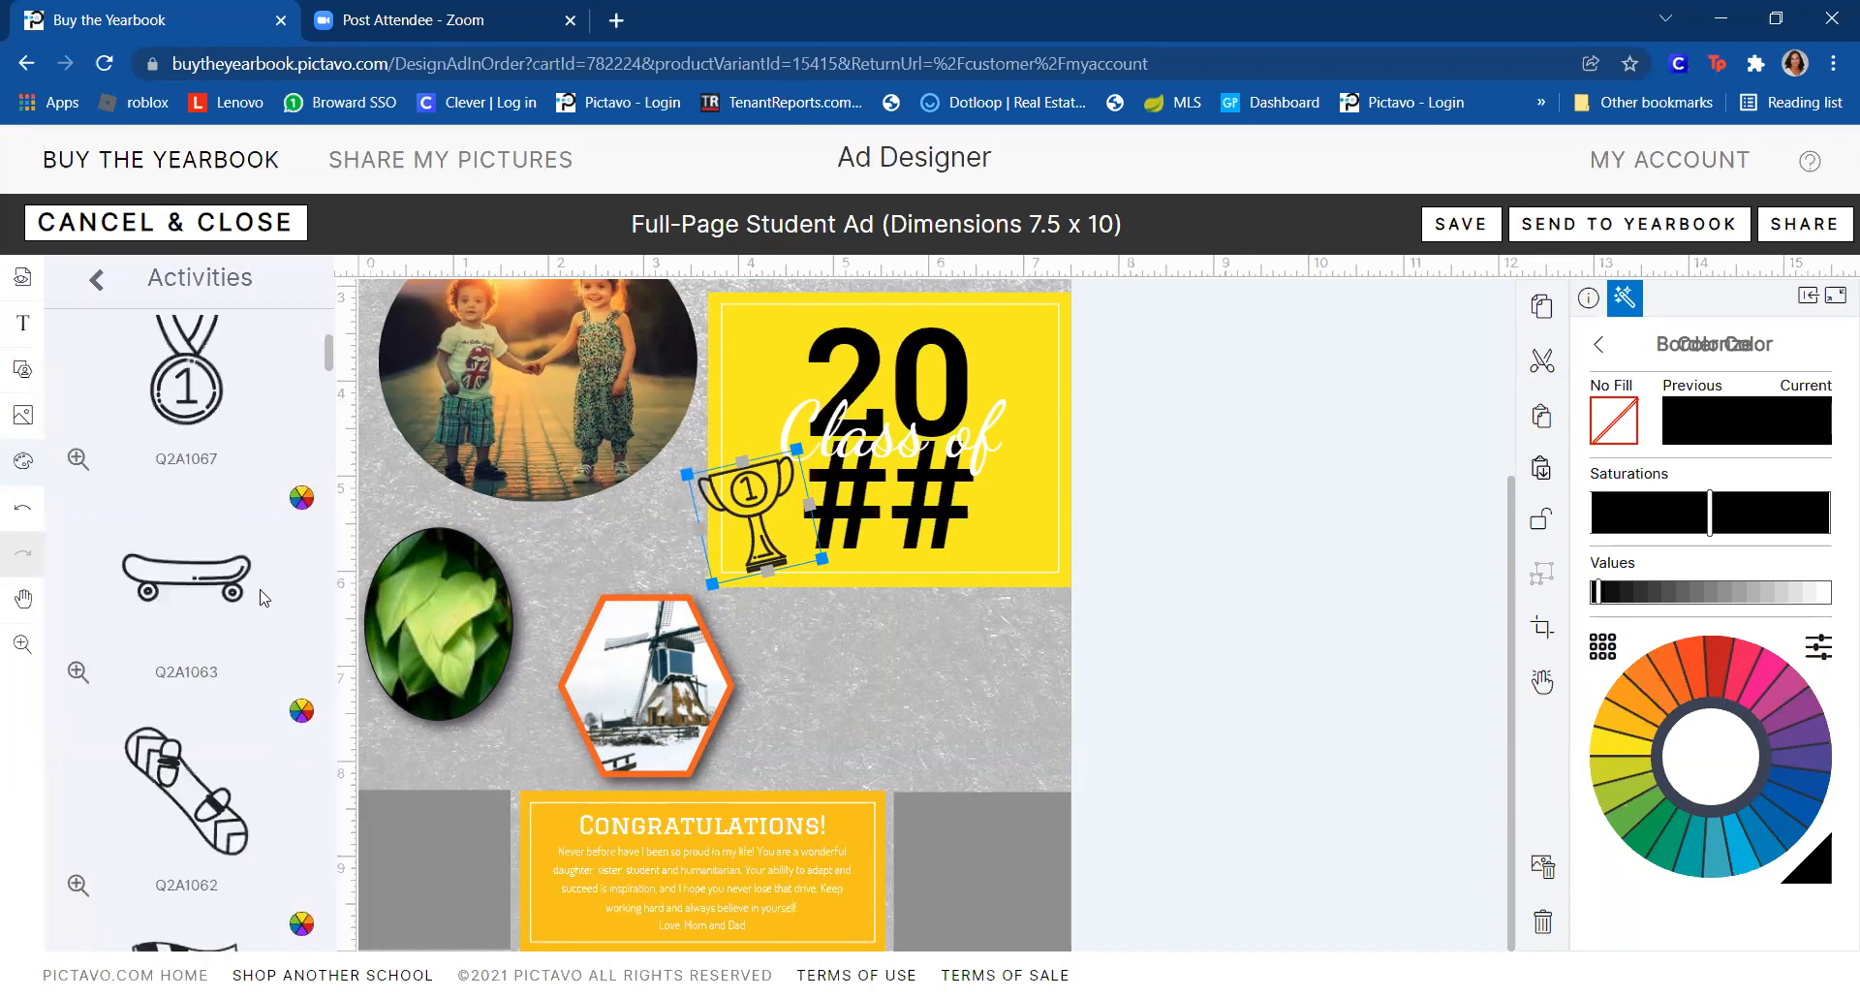
scroll(260, 598, "down", 5)
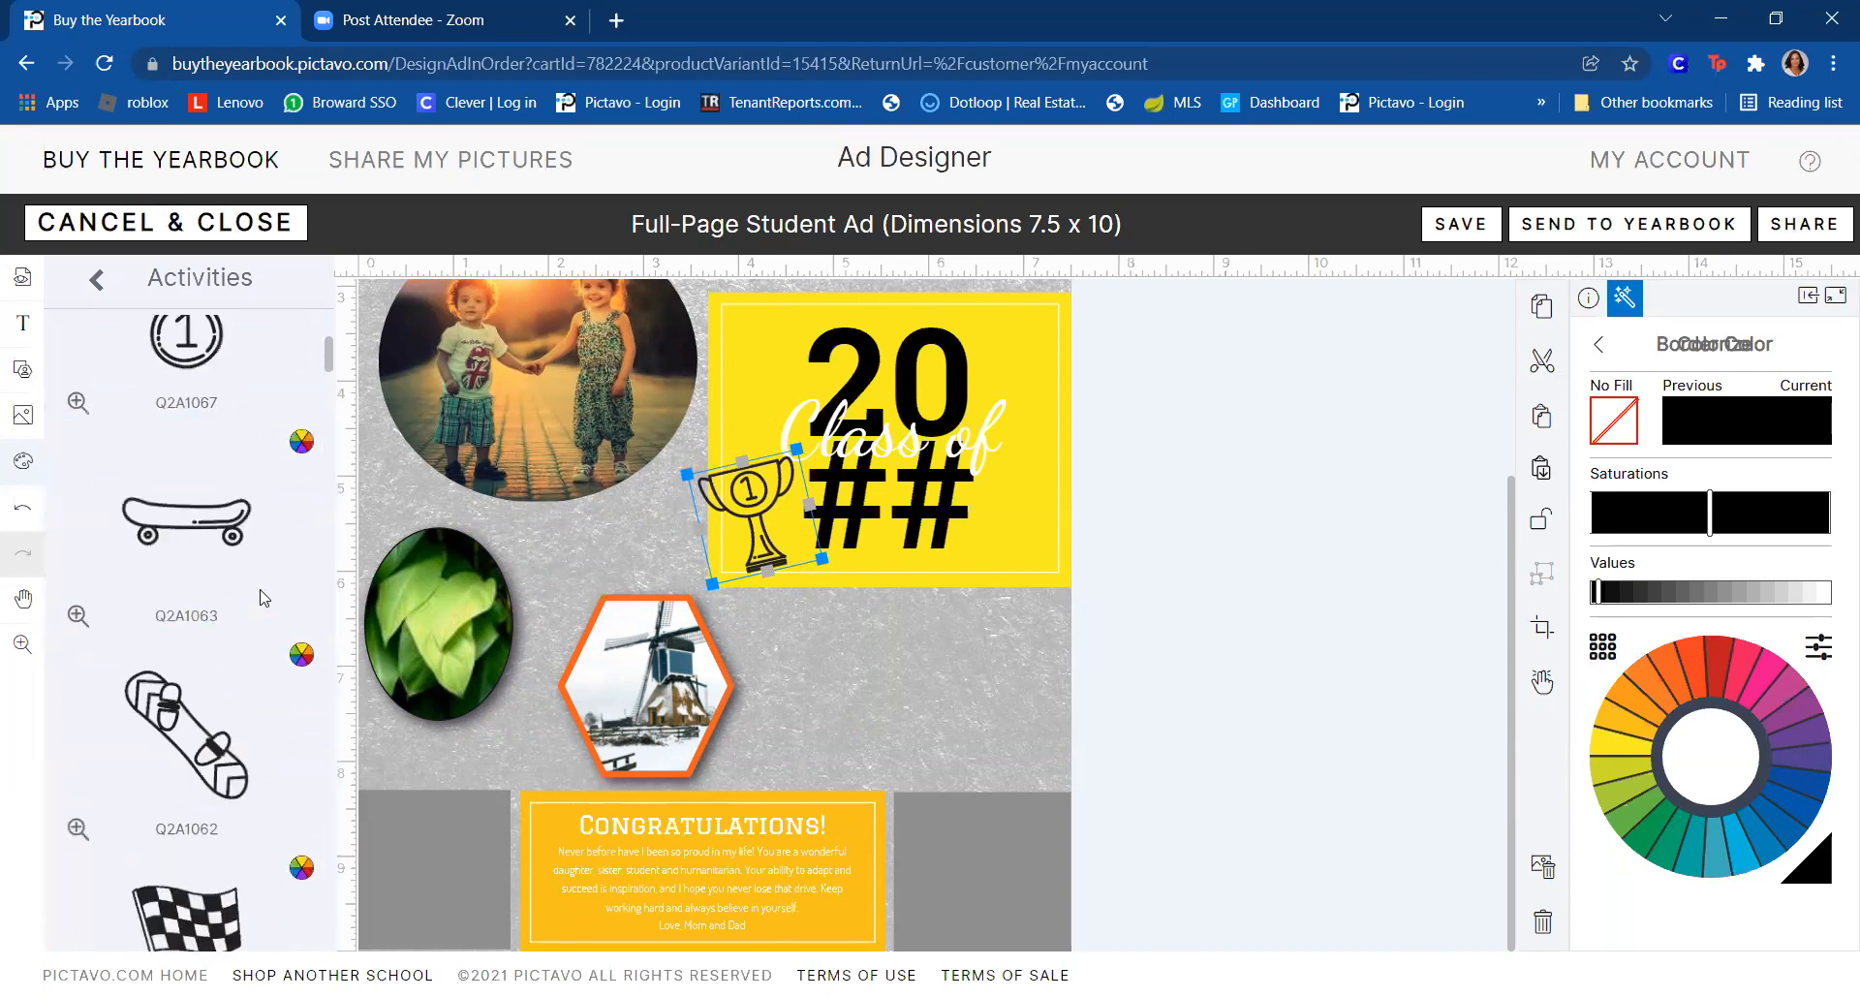
left_click_drag(178, 531, 1014, 548)
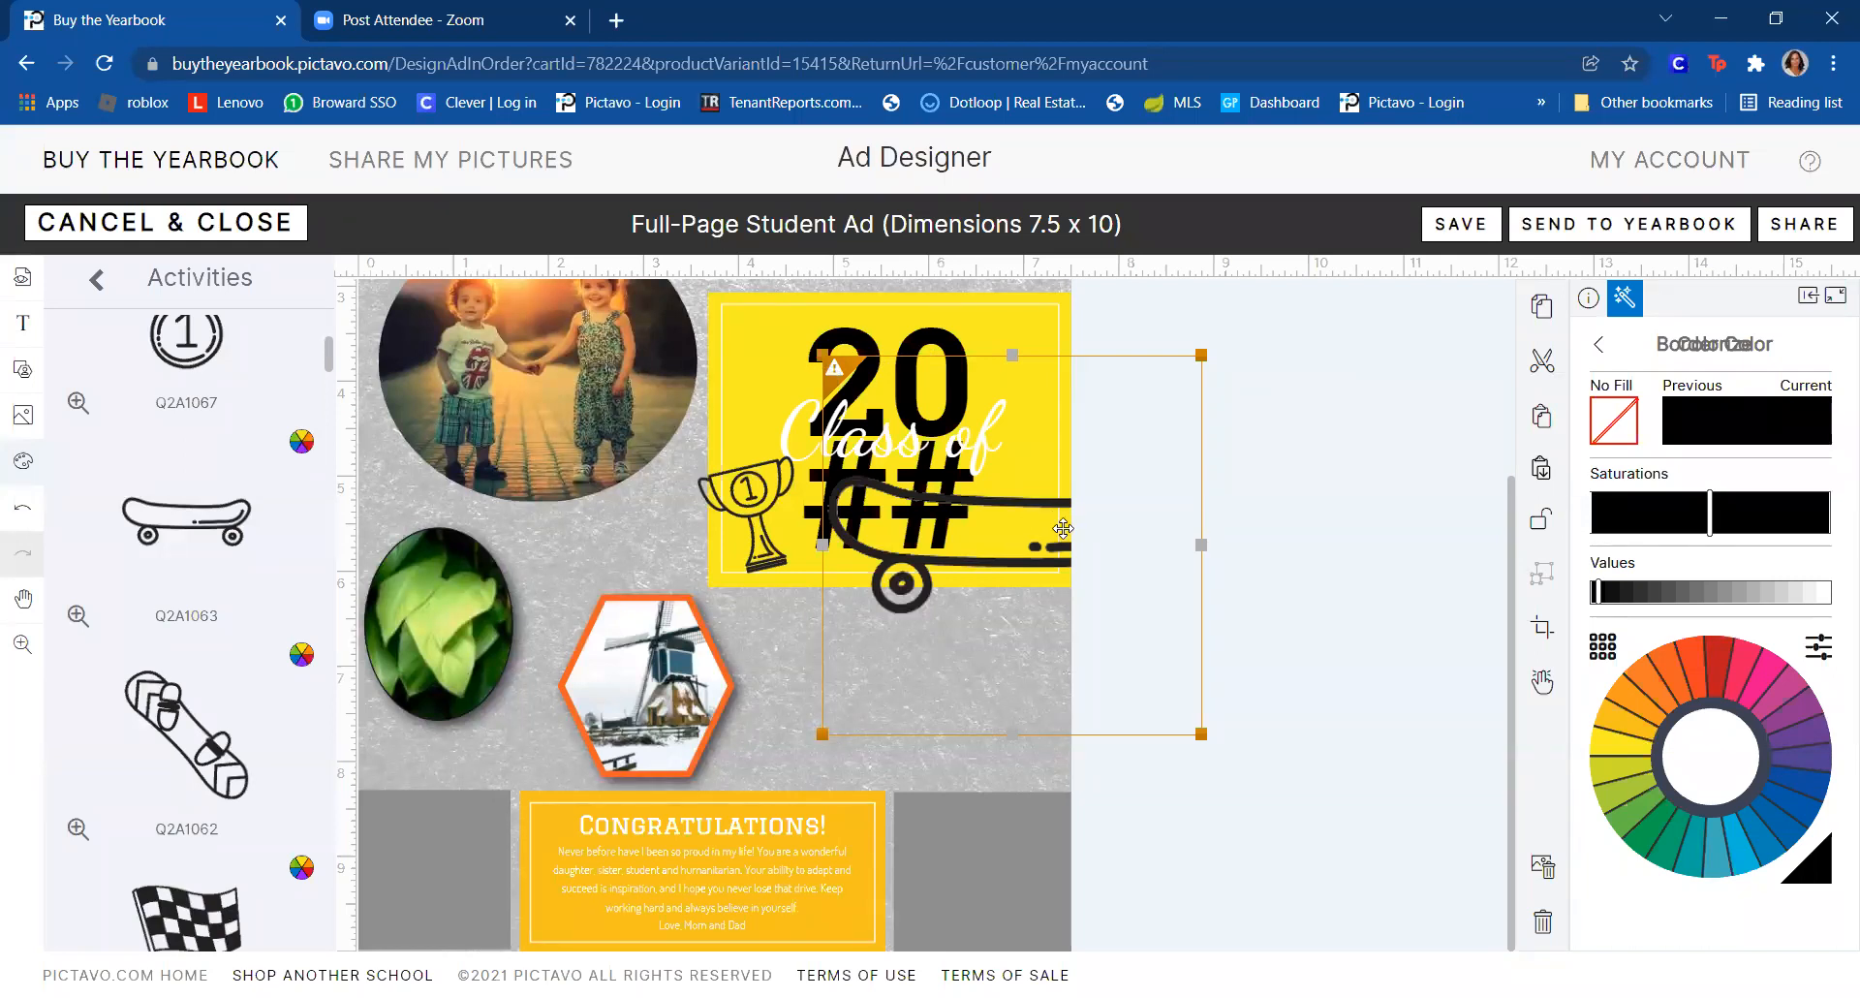
- Shrink the skateboard art, tilt it counterclockwise and set it over the lower outer corner of the yellow Class of box
left_click_drag(1043, 498, 941, 567)
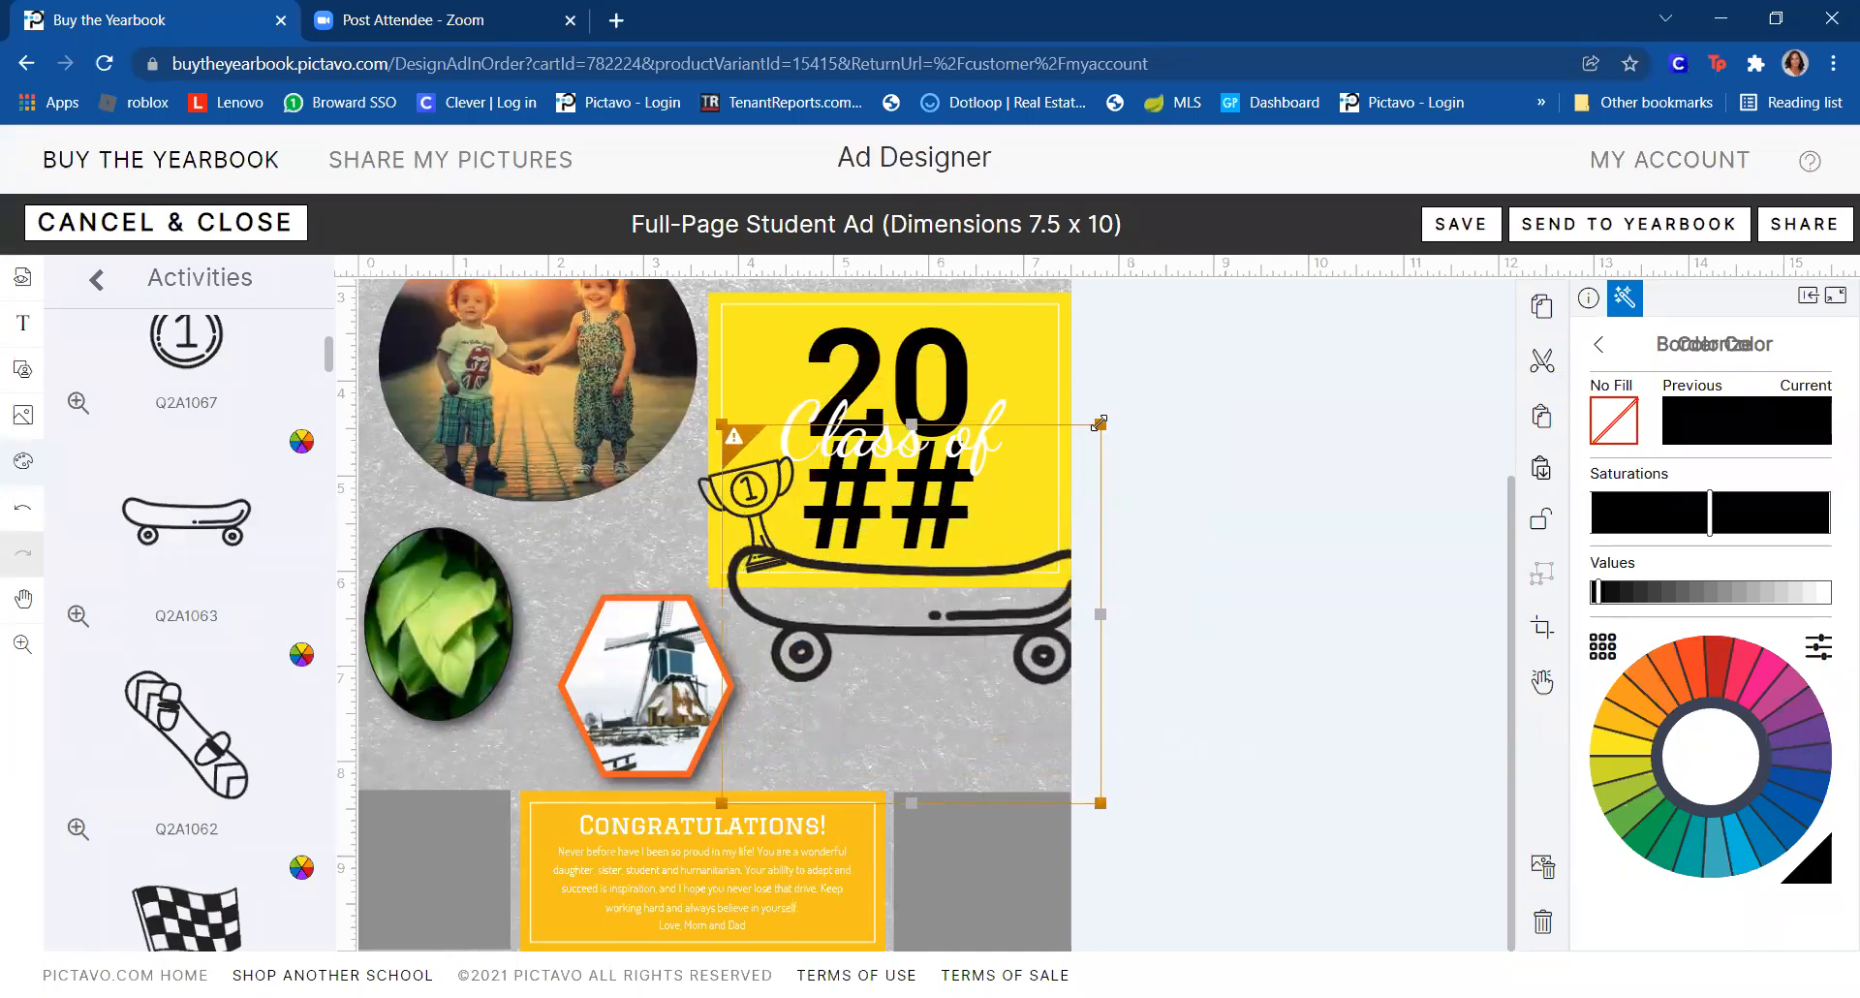
left_click_drag(1100, 424, 920, 606)
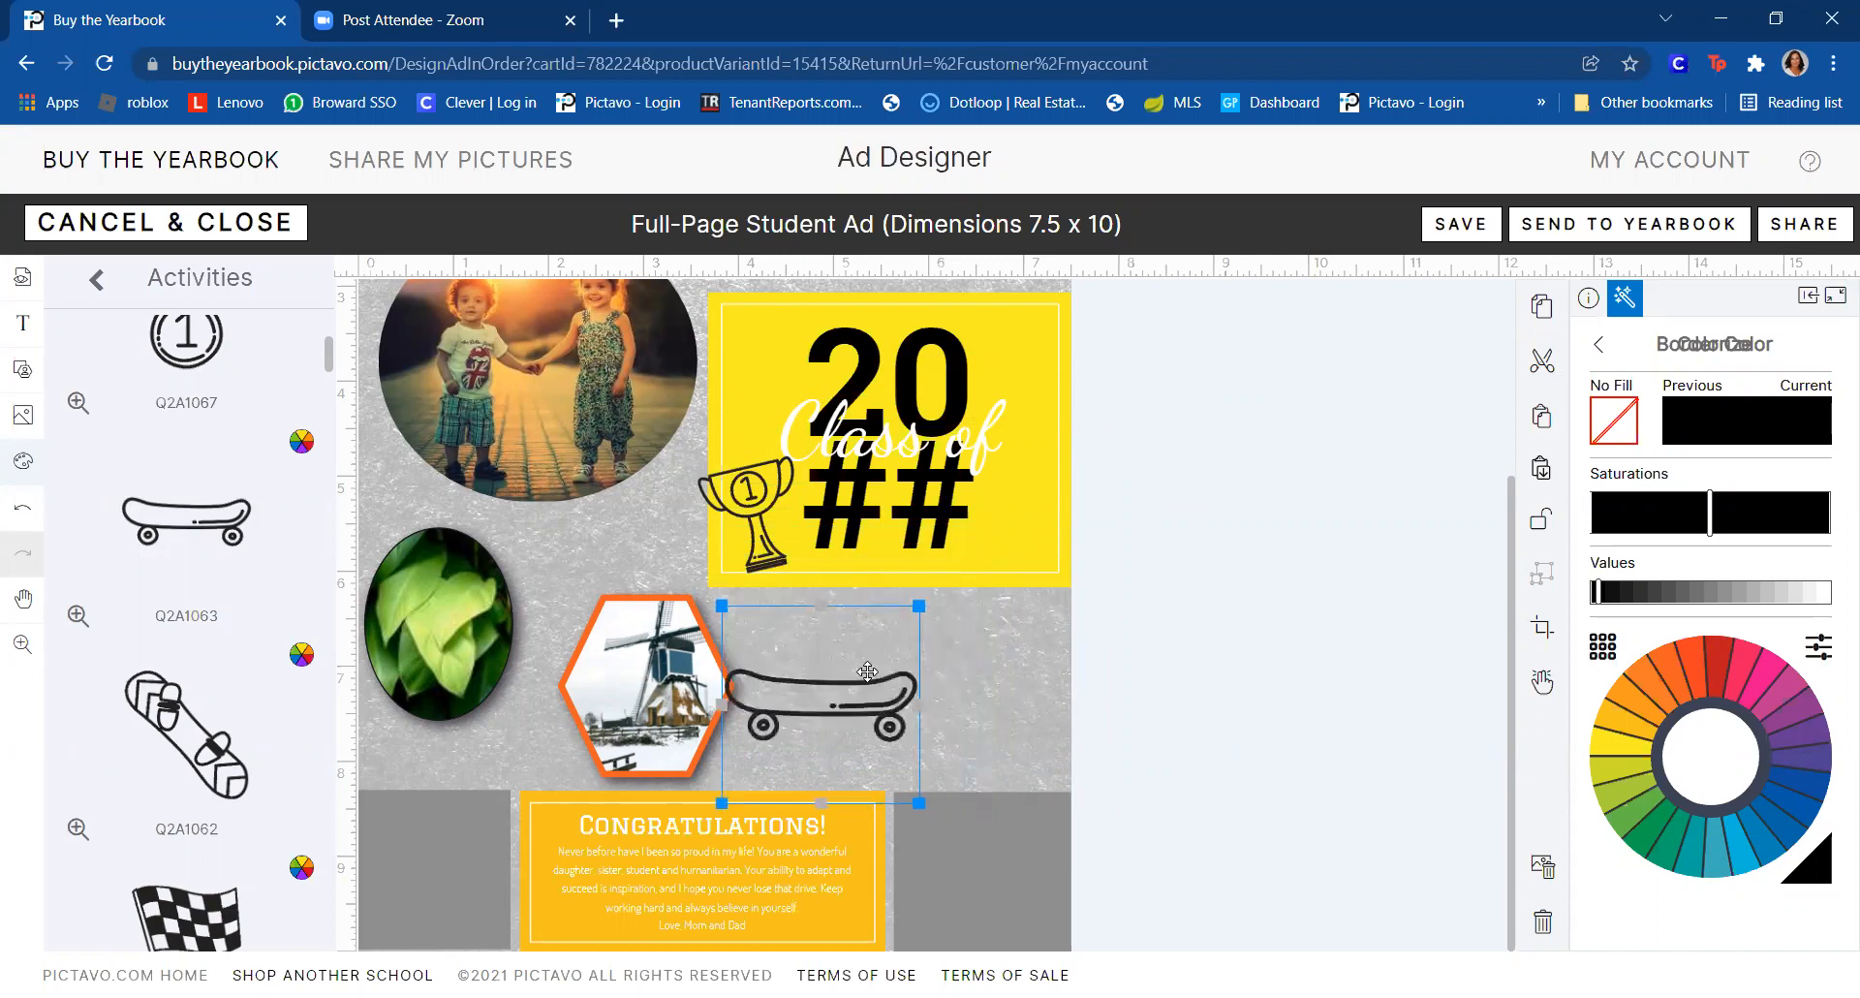
left_click_drag(869, 667, 1004, 533)
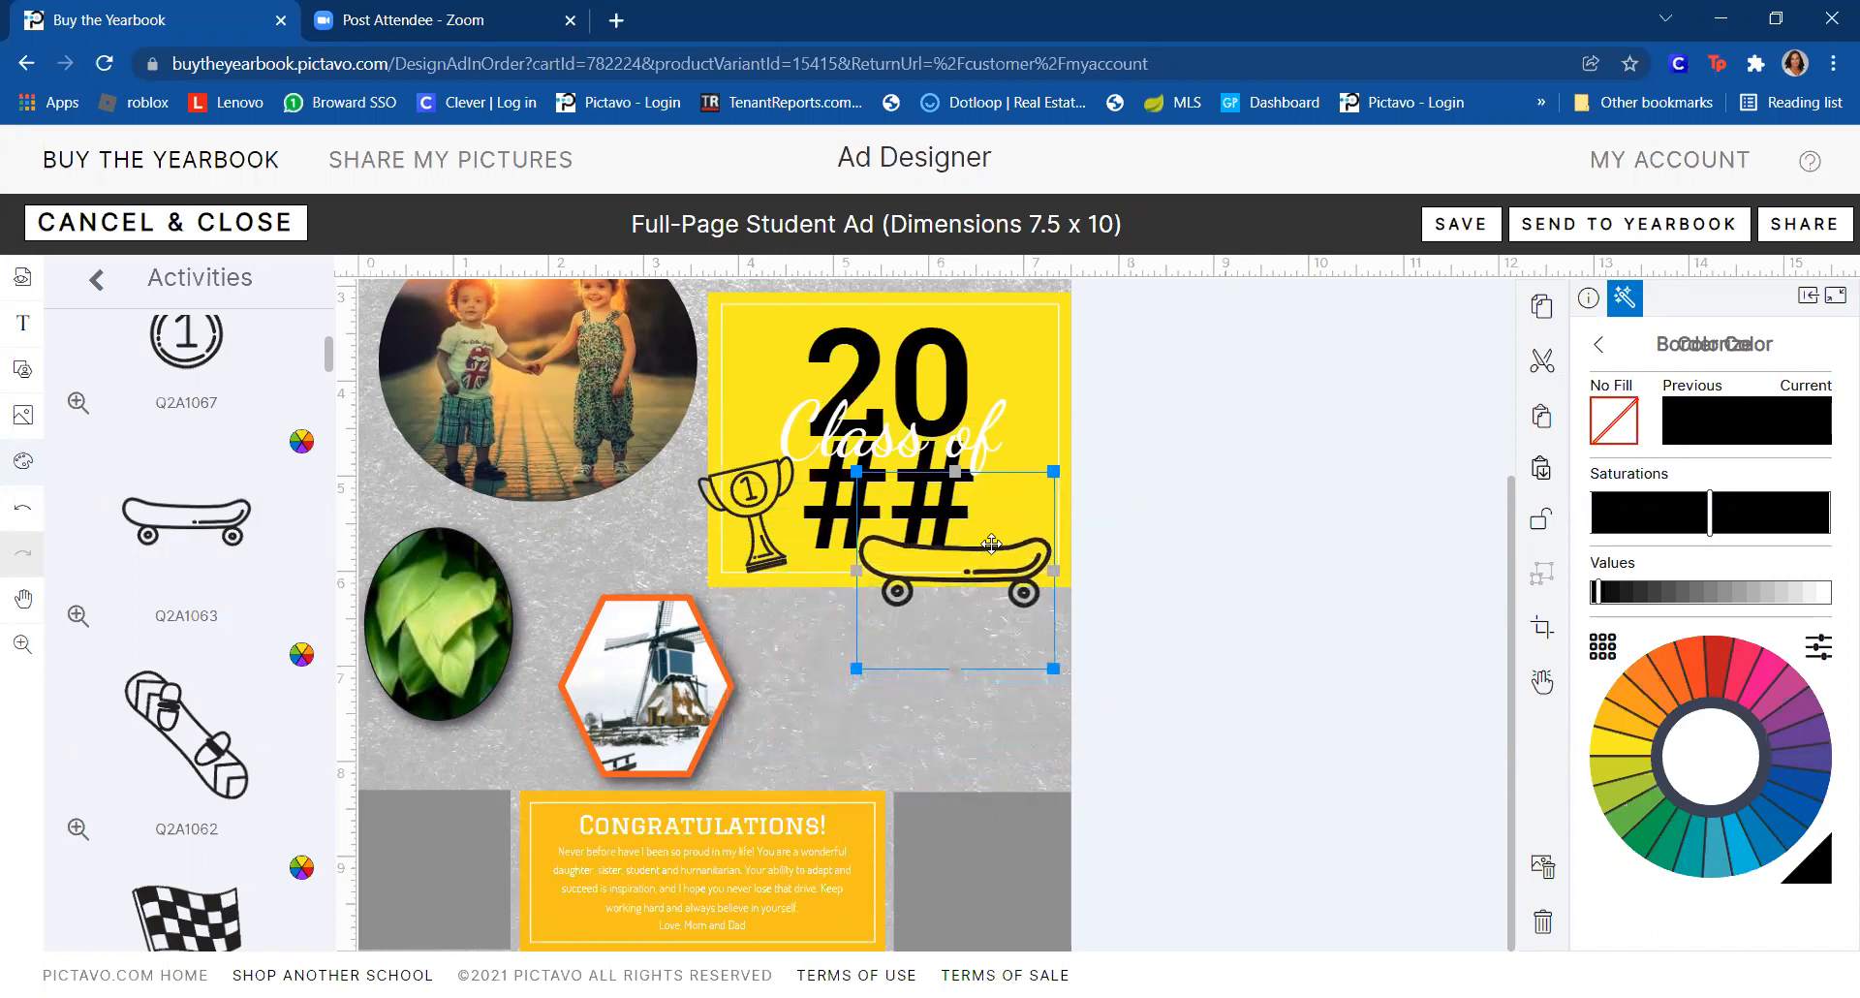
left_click_drag(1056, 472, 882, 494)
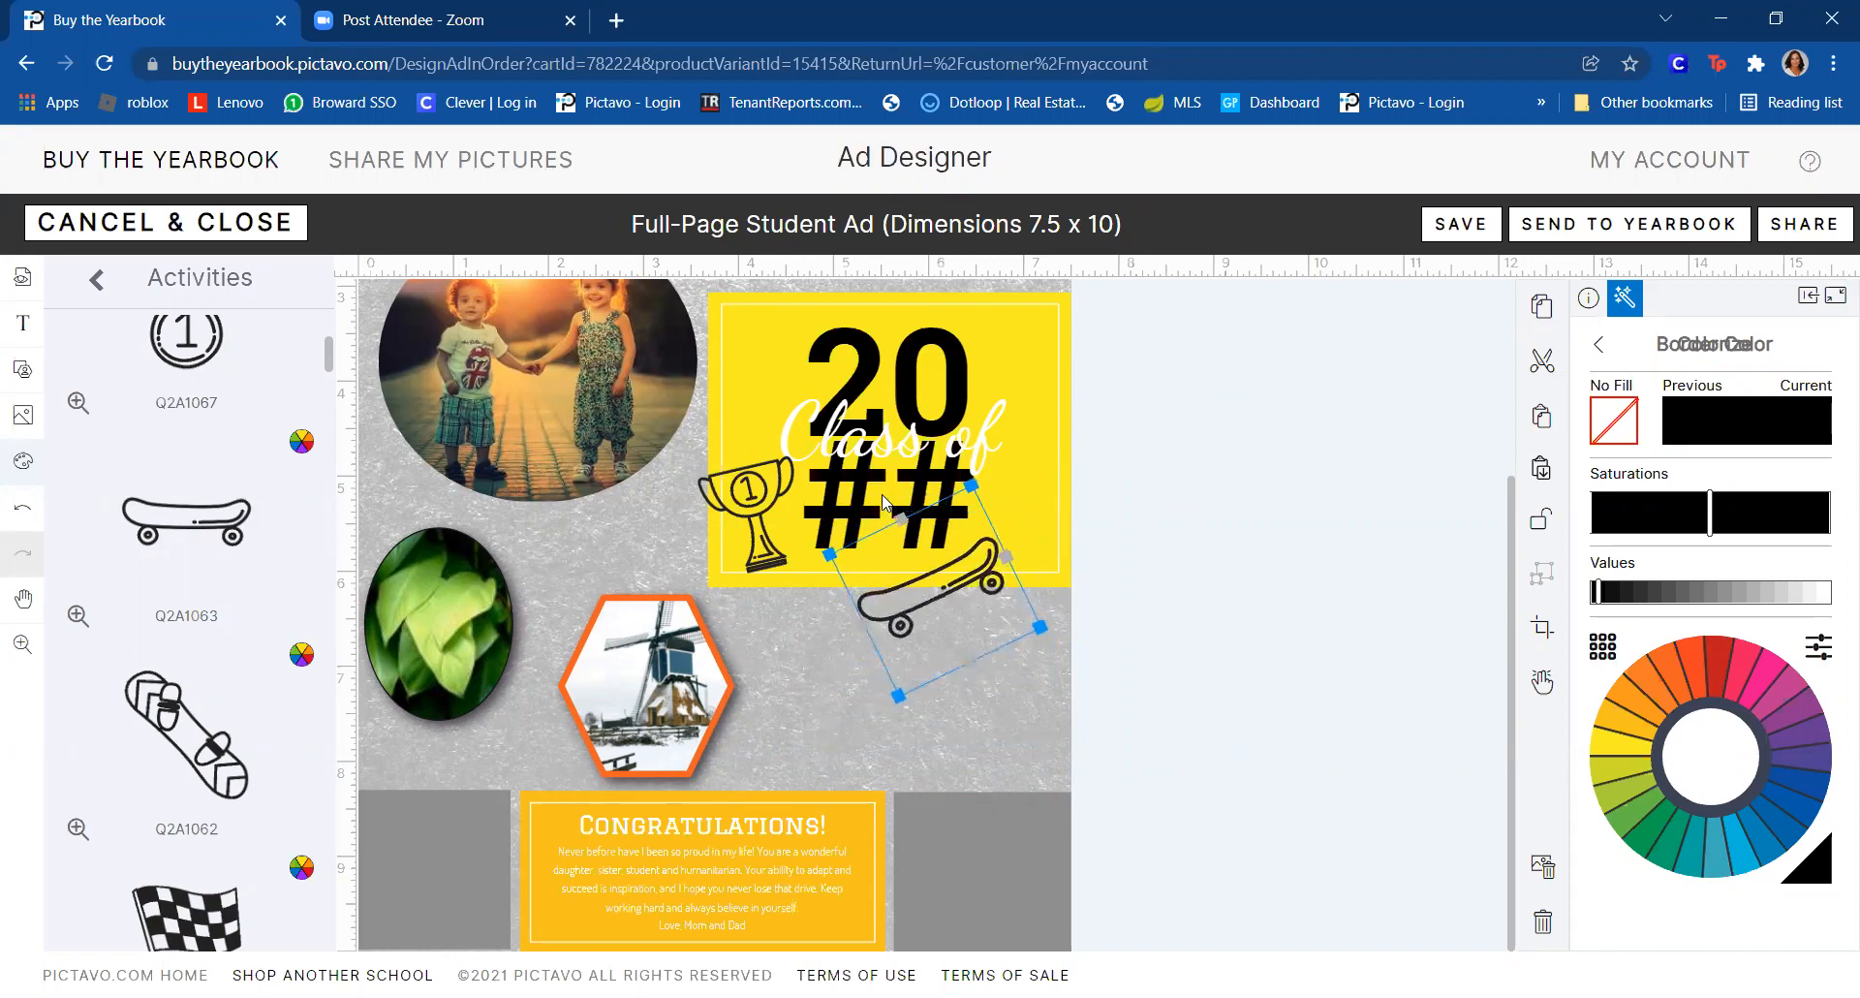
left_click_drag(957, 575, 1003, 542)
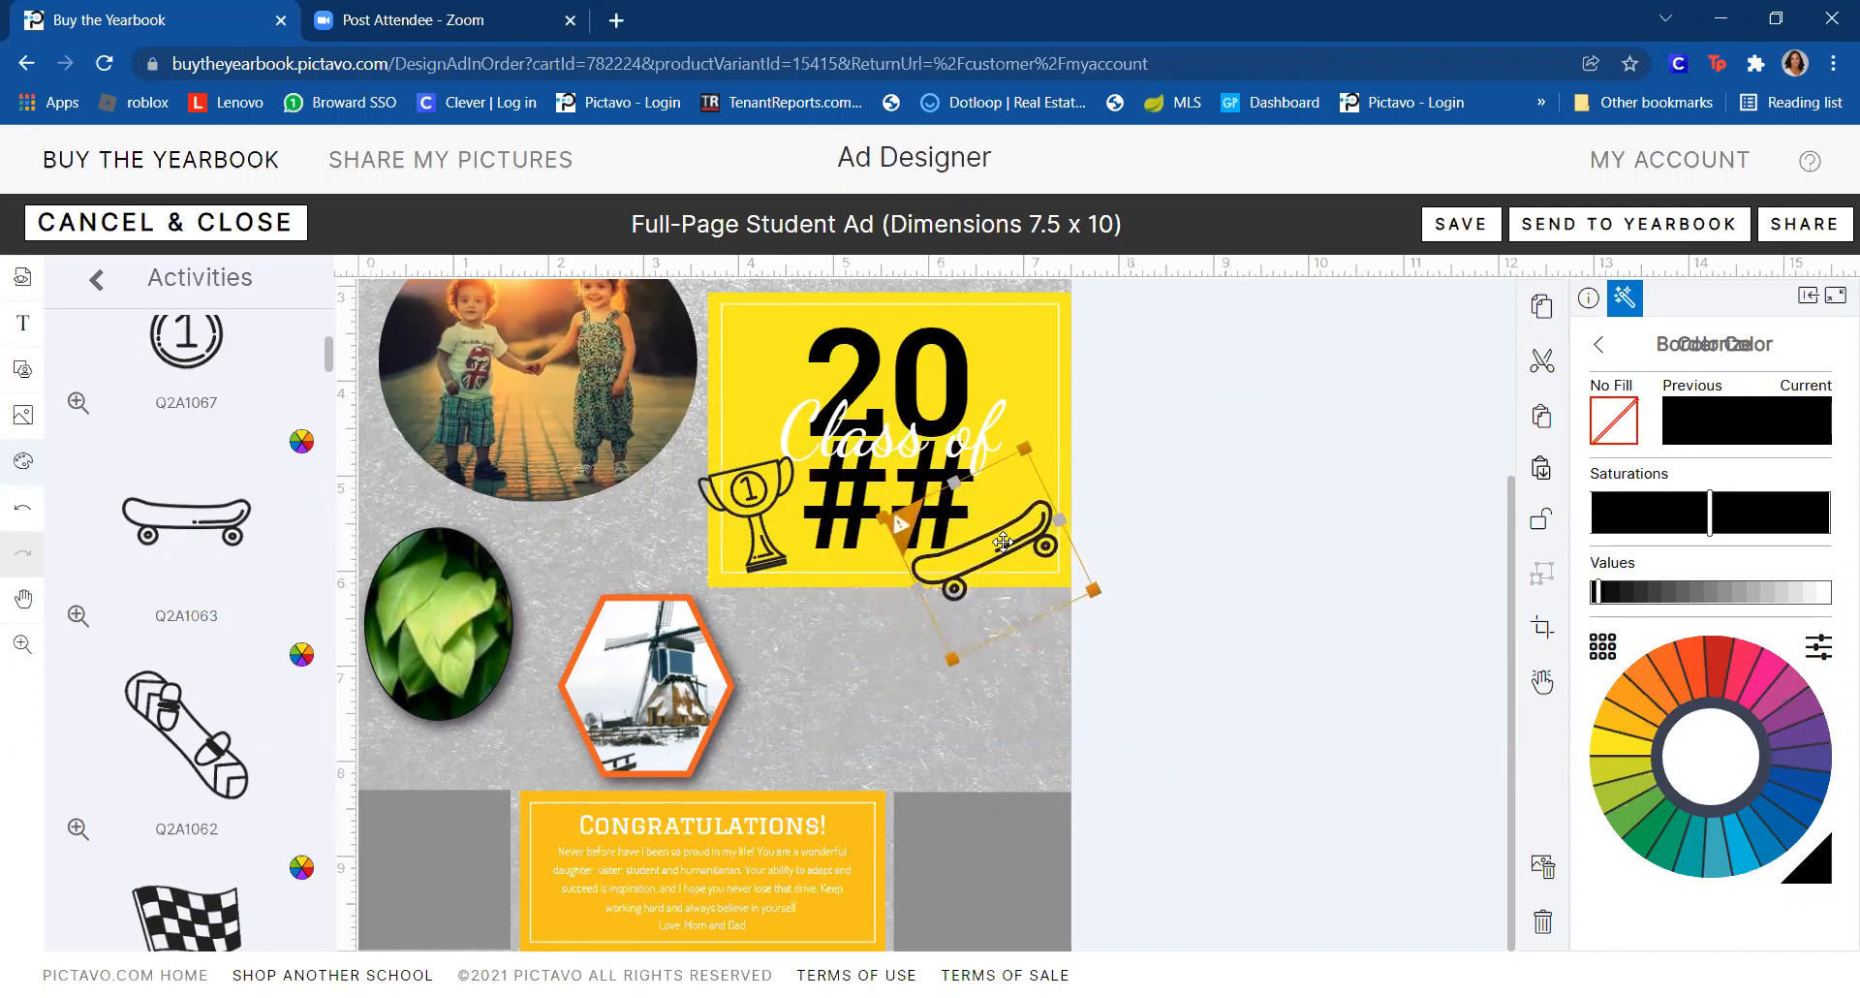
left_click(1237, 582)
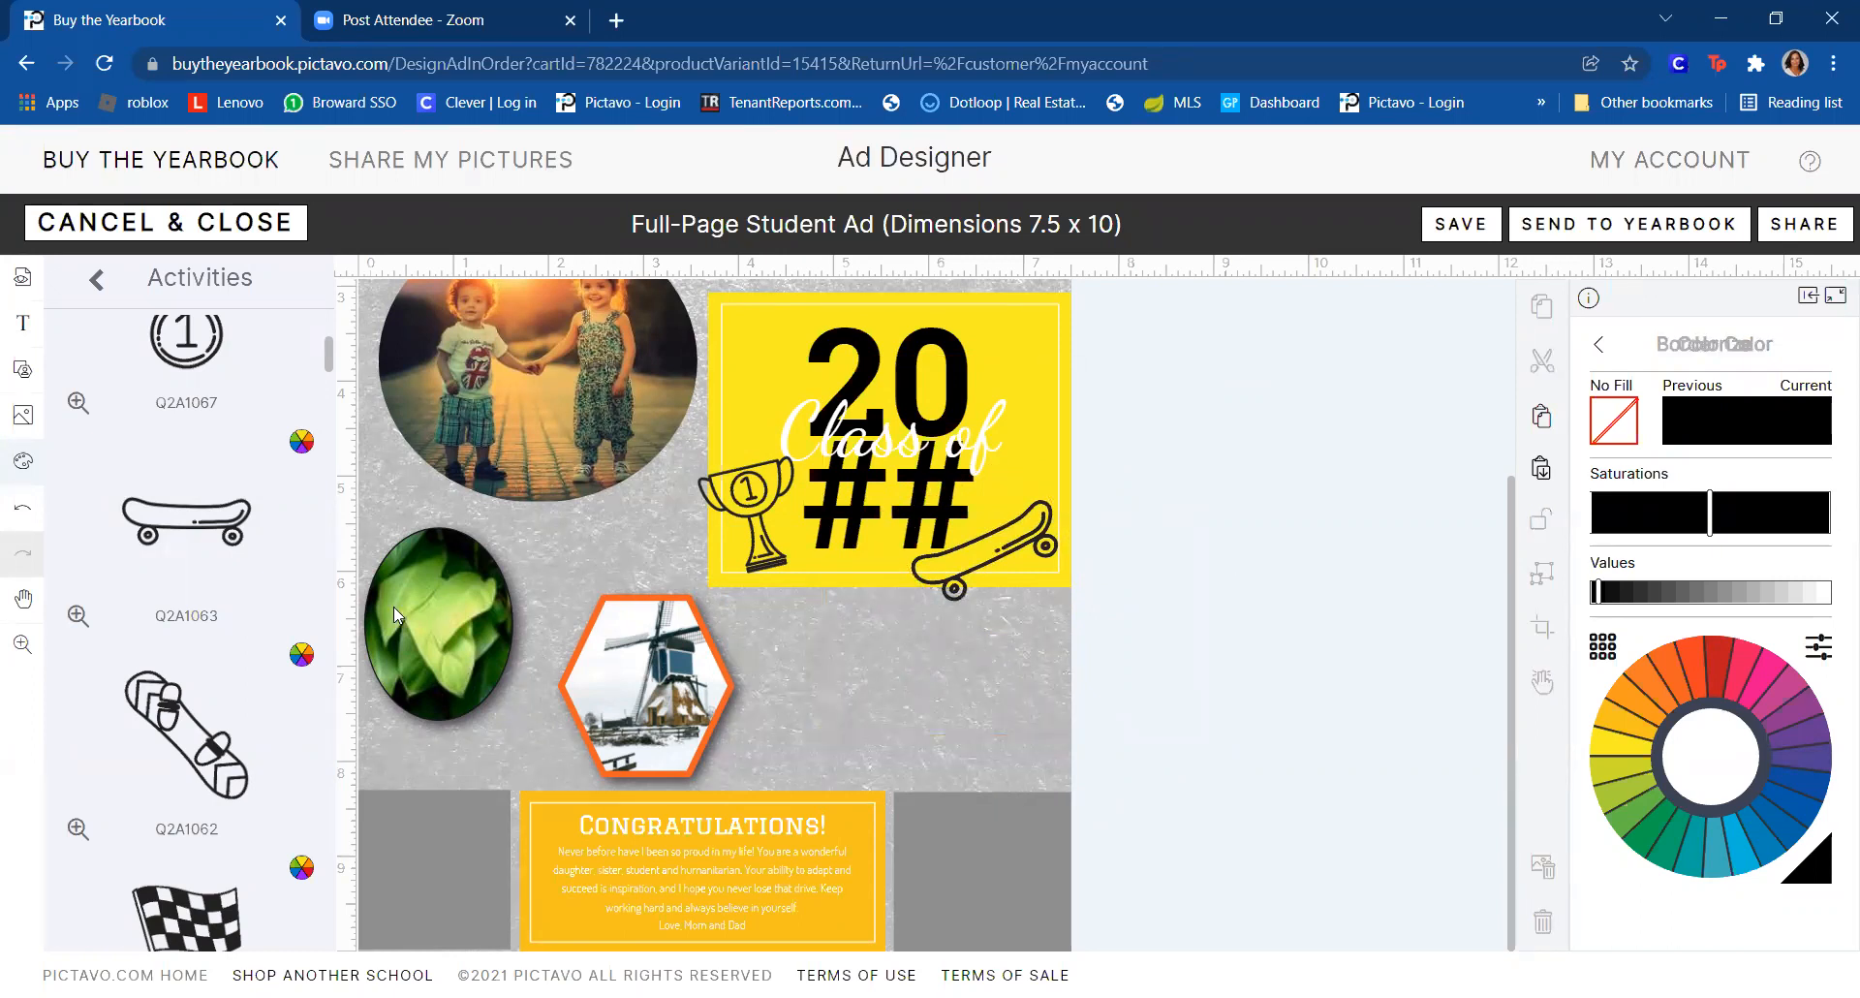
- Add the sailboat art Q2A1052 from the Activities accents, shrunk into the gap below the yellow box, beside the windmill picture
scroll(394, 607, "down", 8)
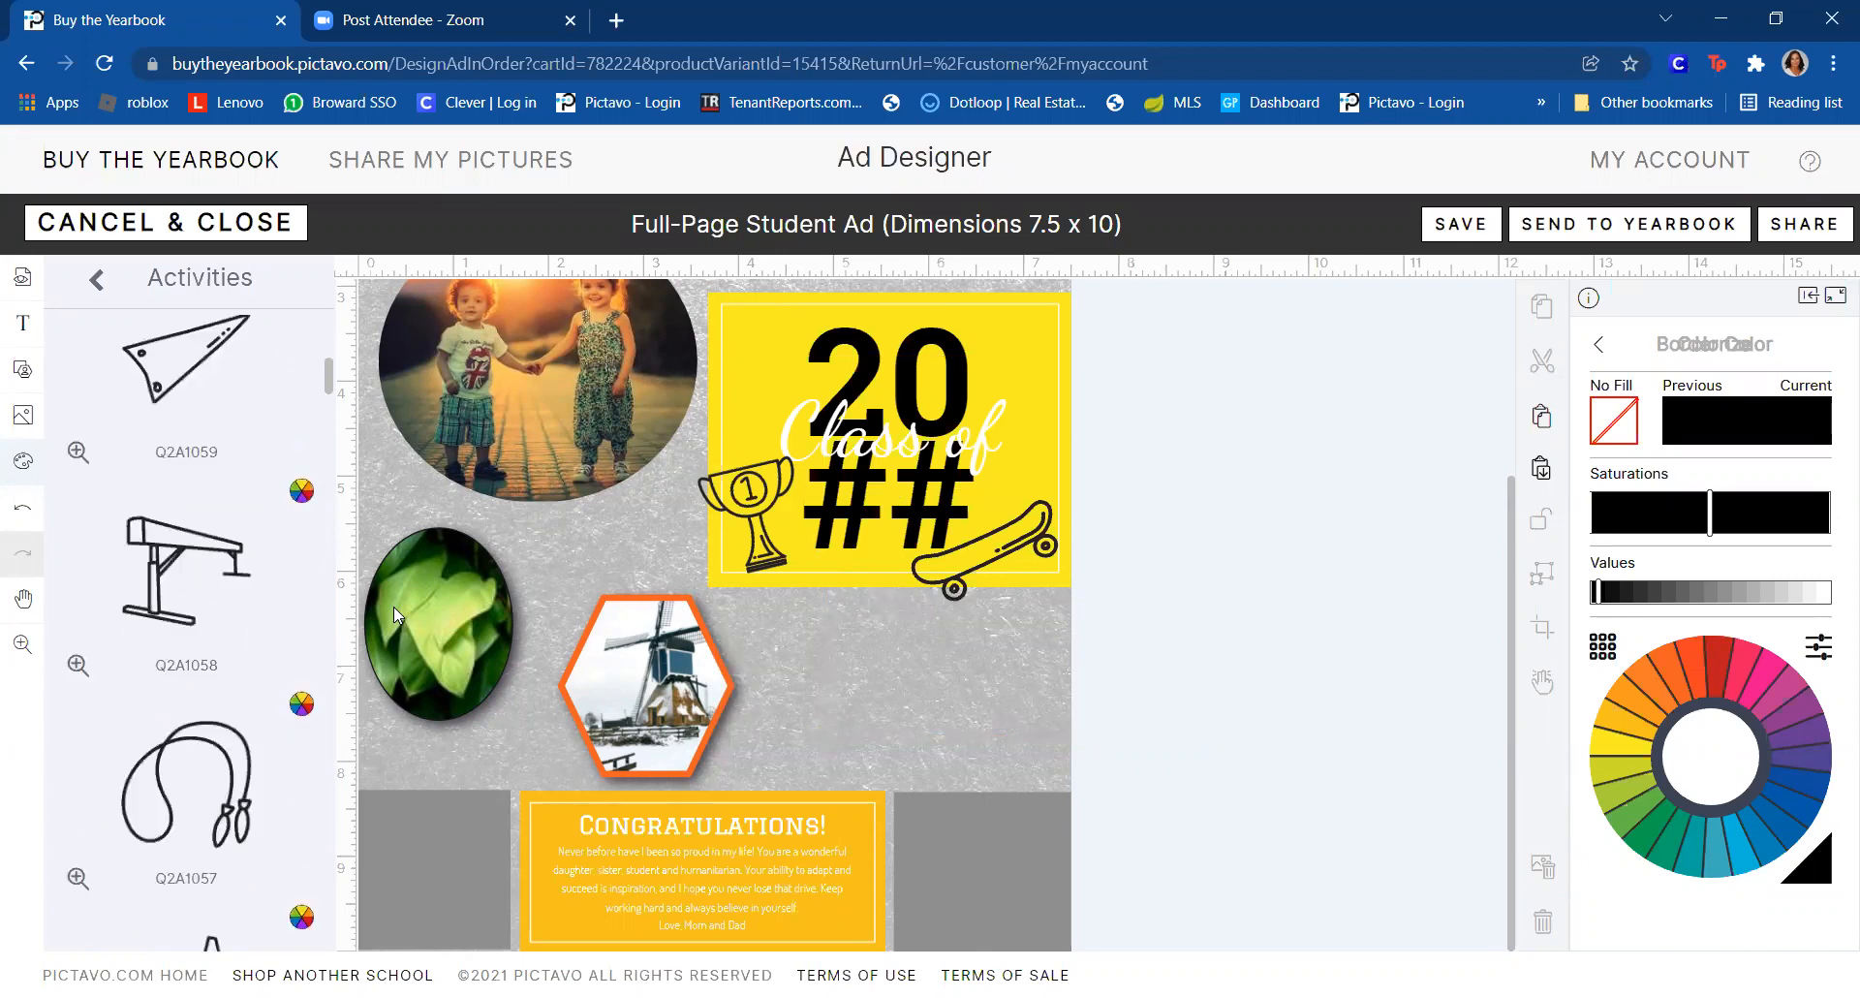
scroll(393, 606, "down", 8)
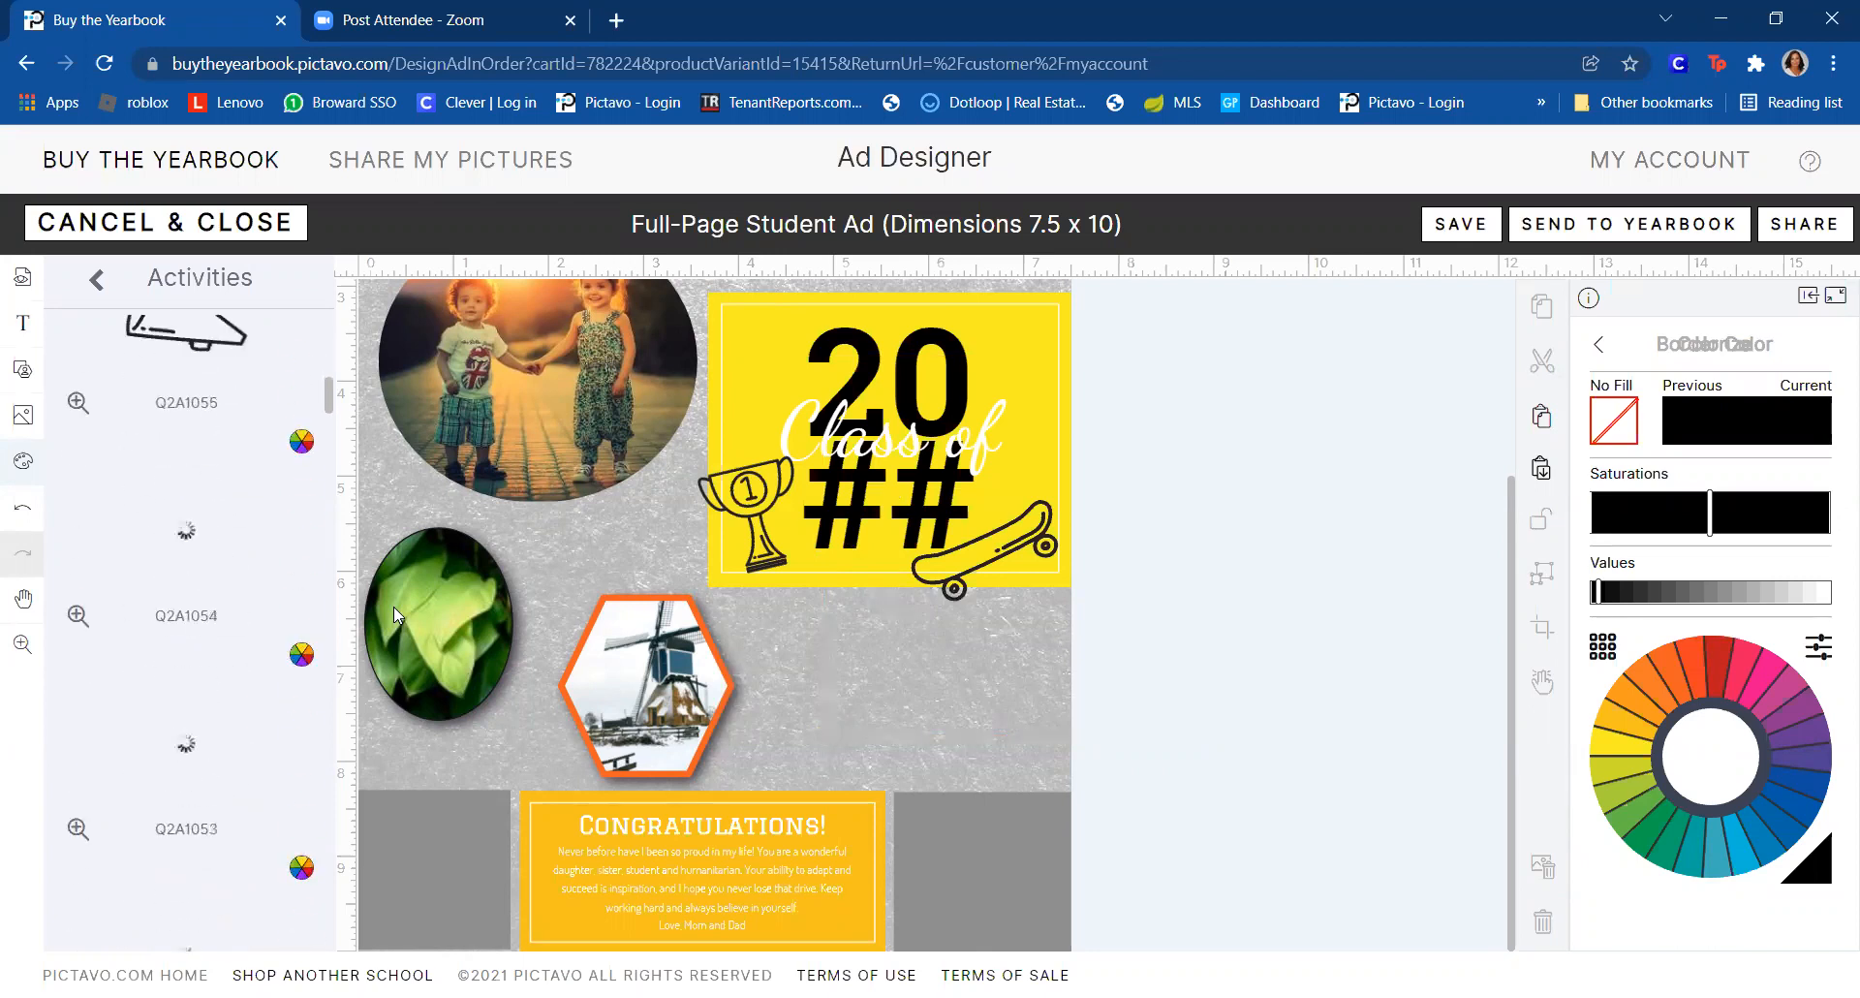
scroll(394, 606, "down", 5)
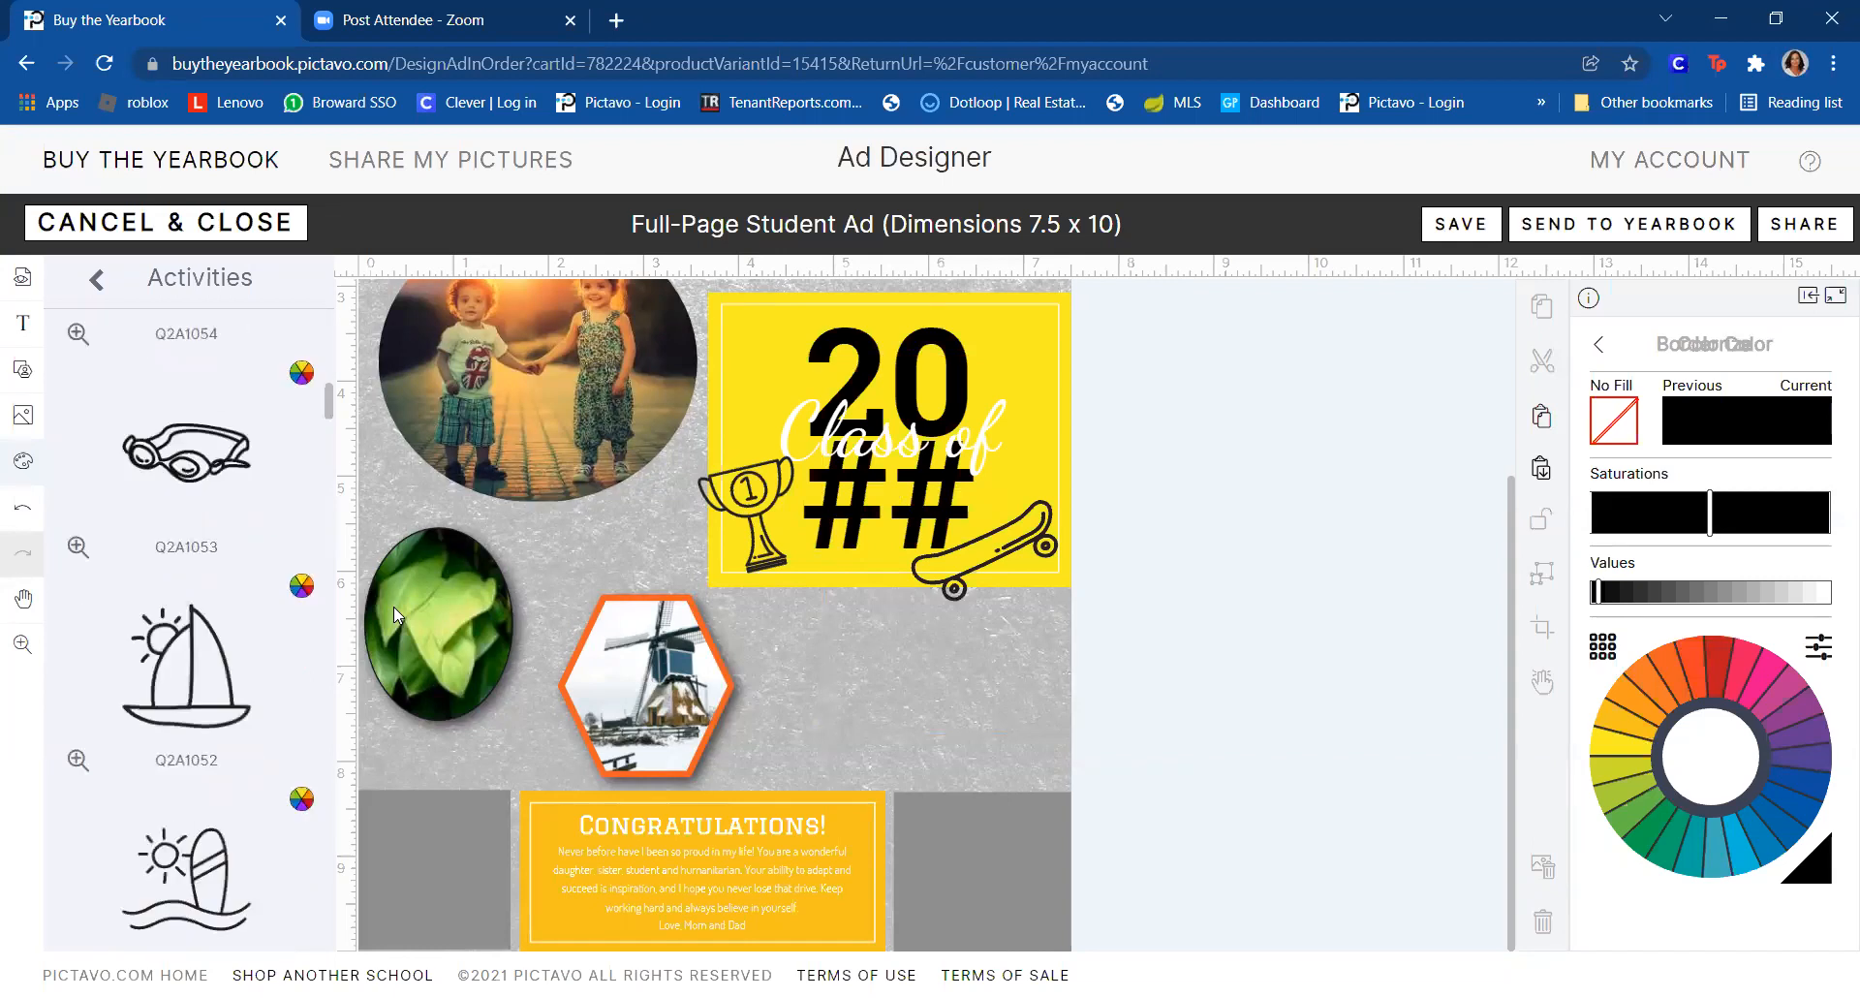
scroll(393, 607, "up", 5)
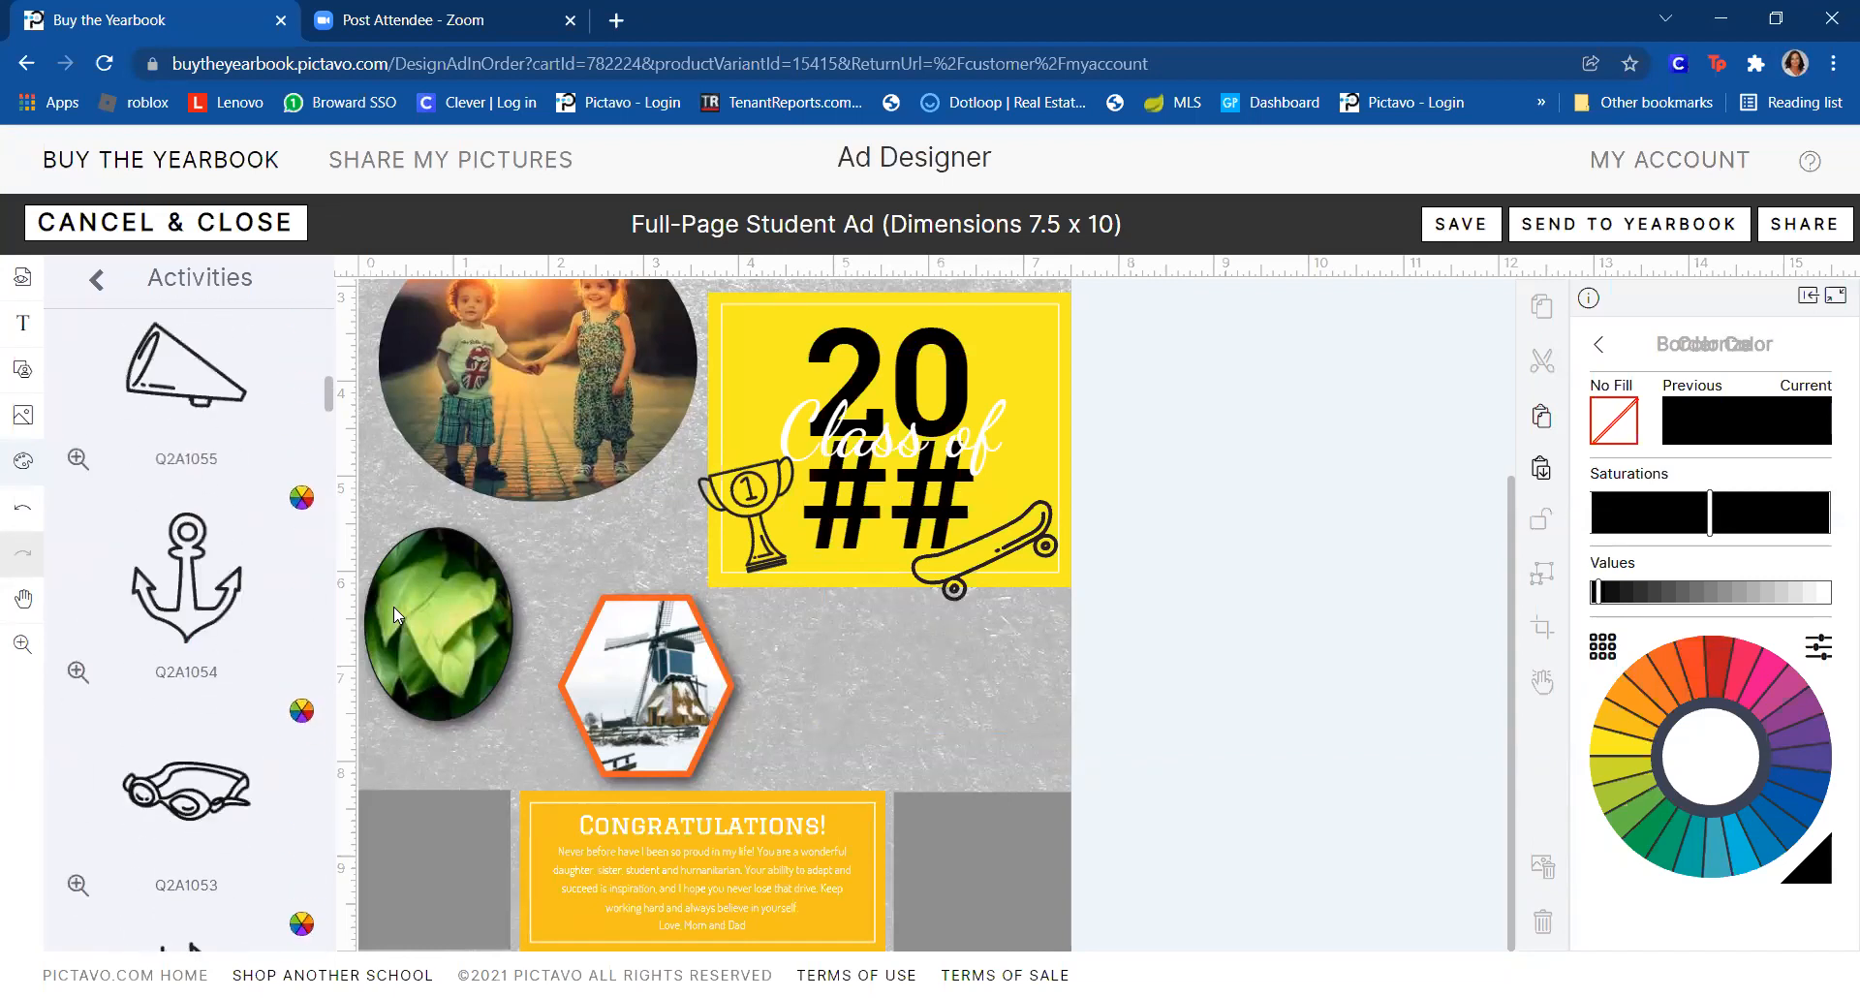
scroll(393, 607, "down", 3)
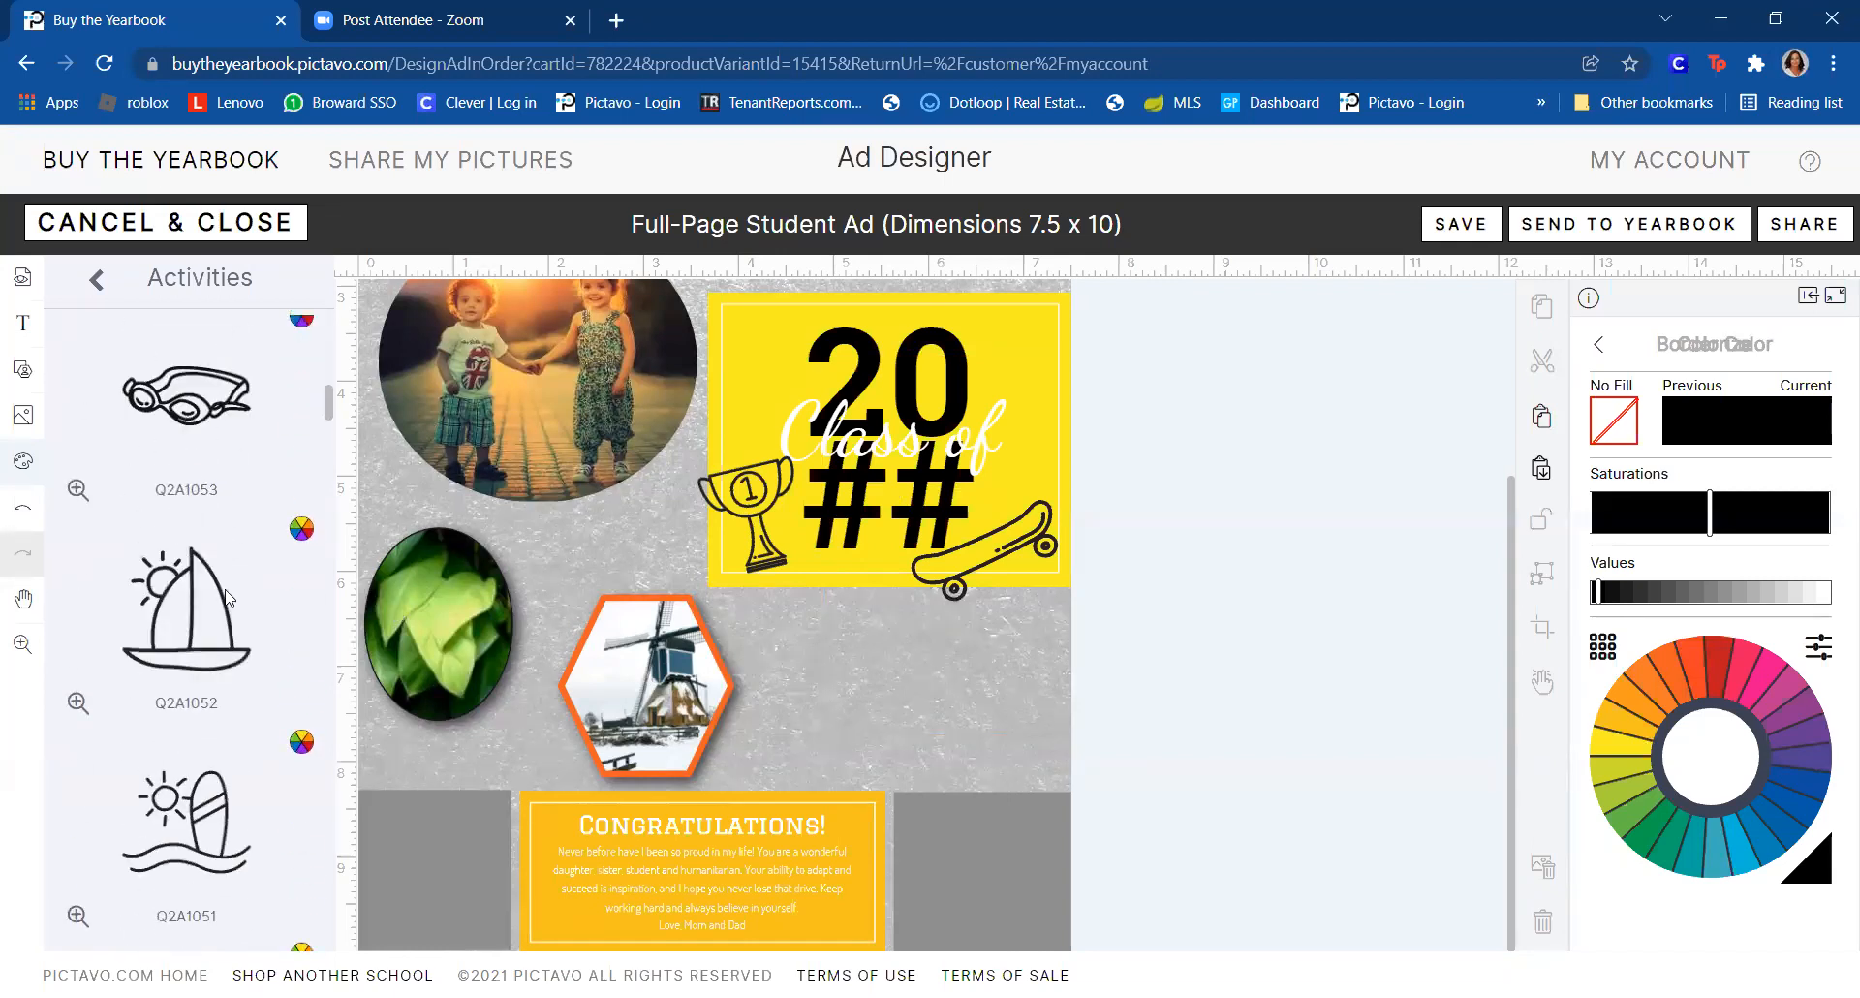
left_click_drag(184, 586, 874, 684)
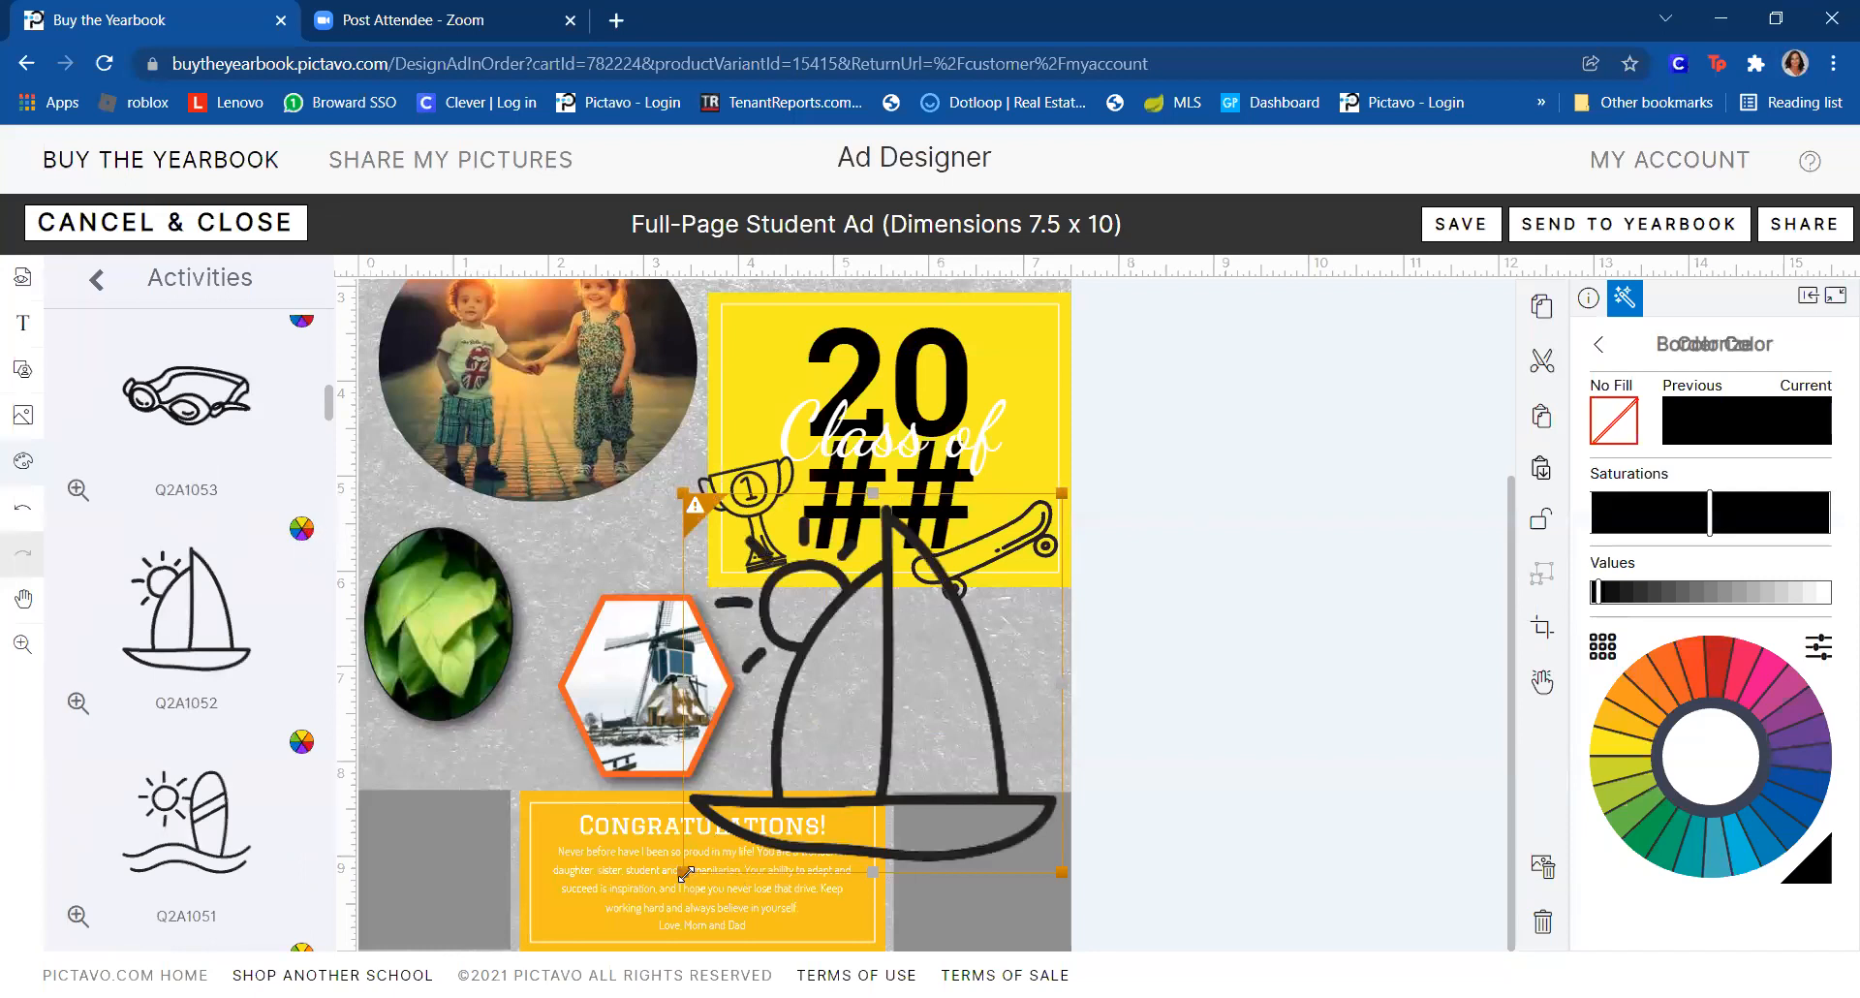
left_click_drag(684, 874, 848, 707)
left_click_drag(1010, 657, 971, 735)
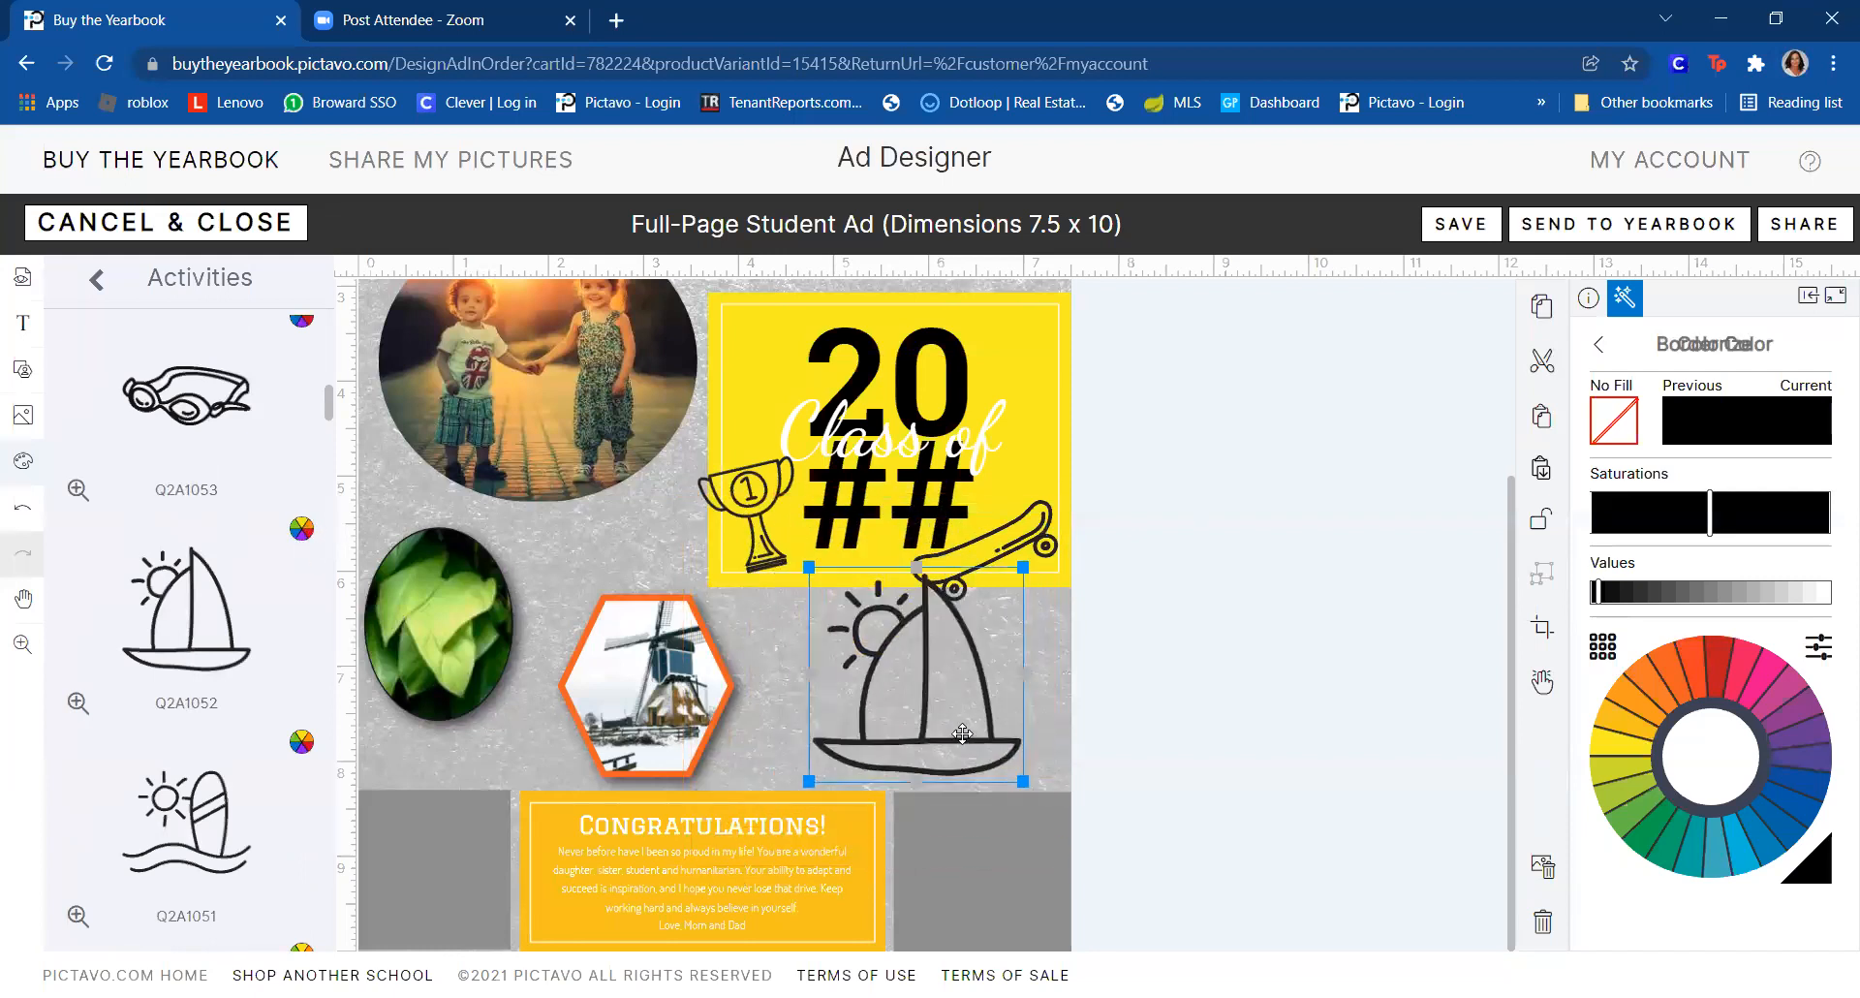
left_click(1478, 793)
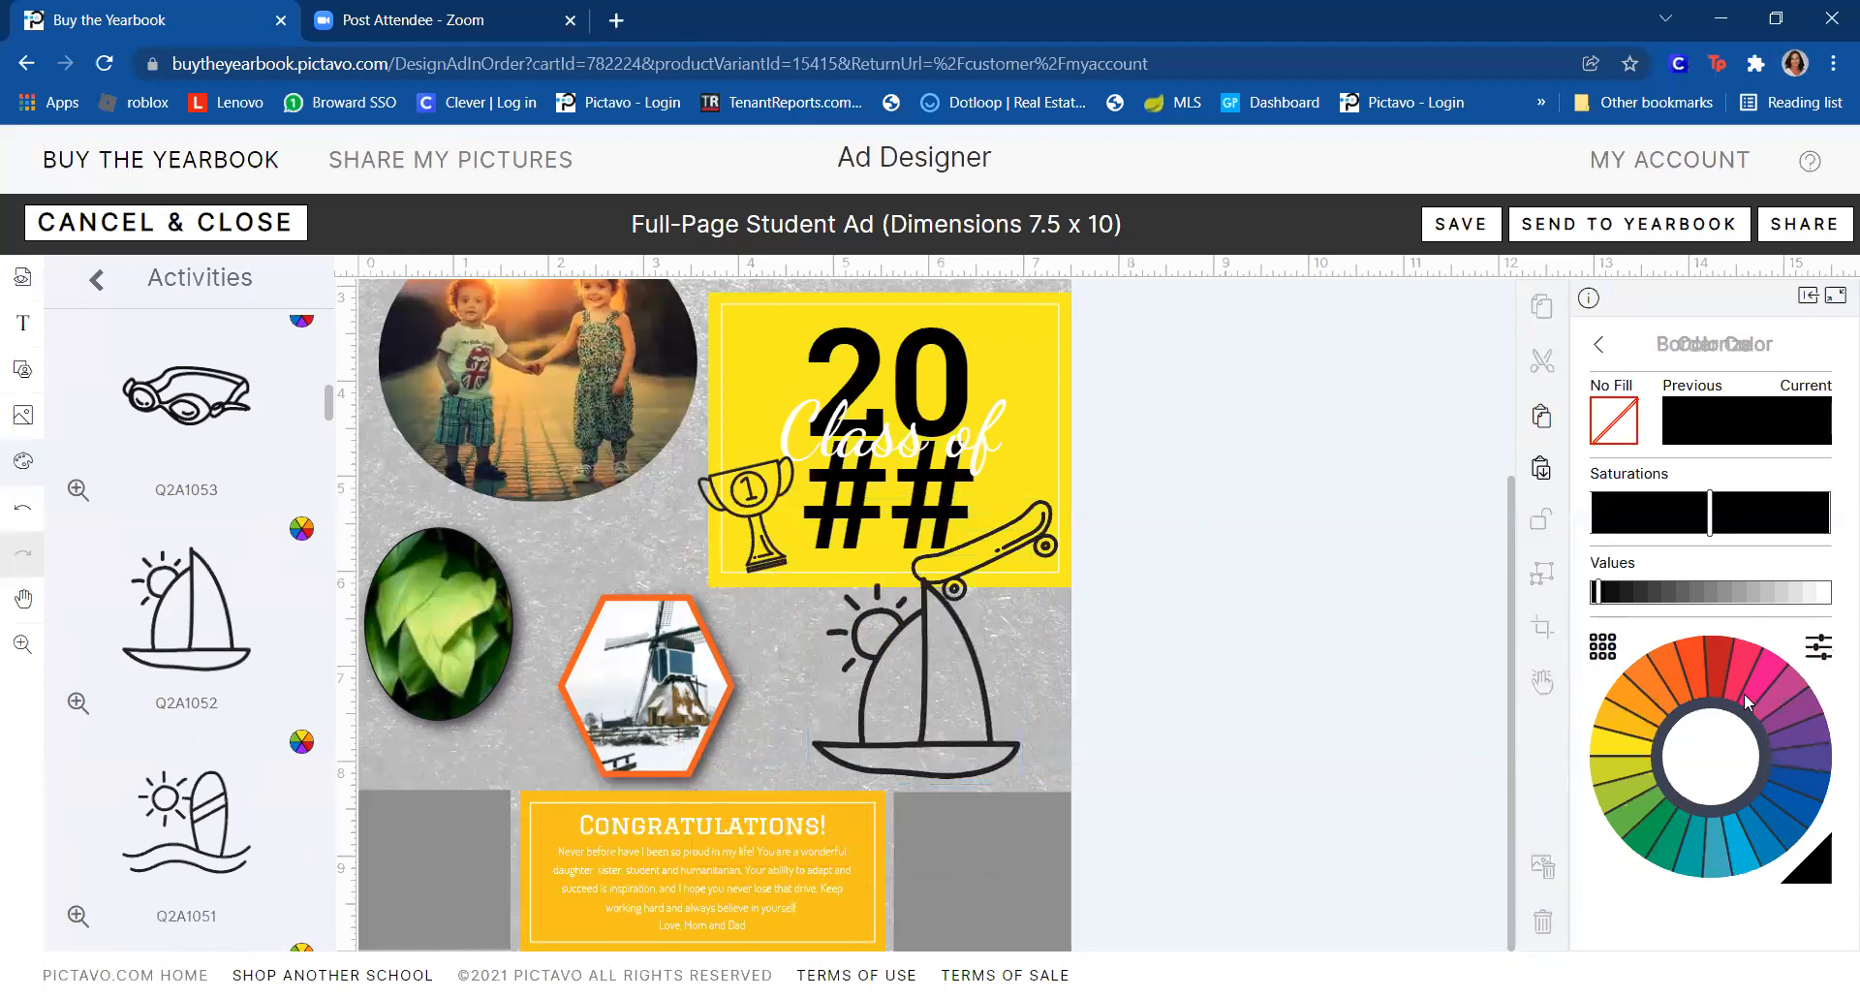
- Colorize the sailboat art red and nudge it slightly up and toward the page's outer edge
left_click(1719, 655)
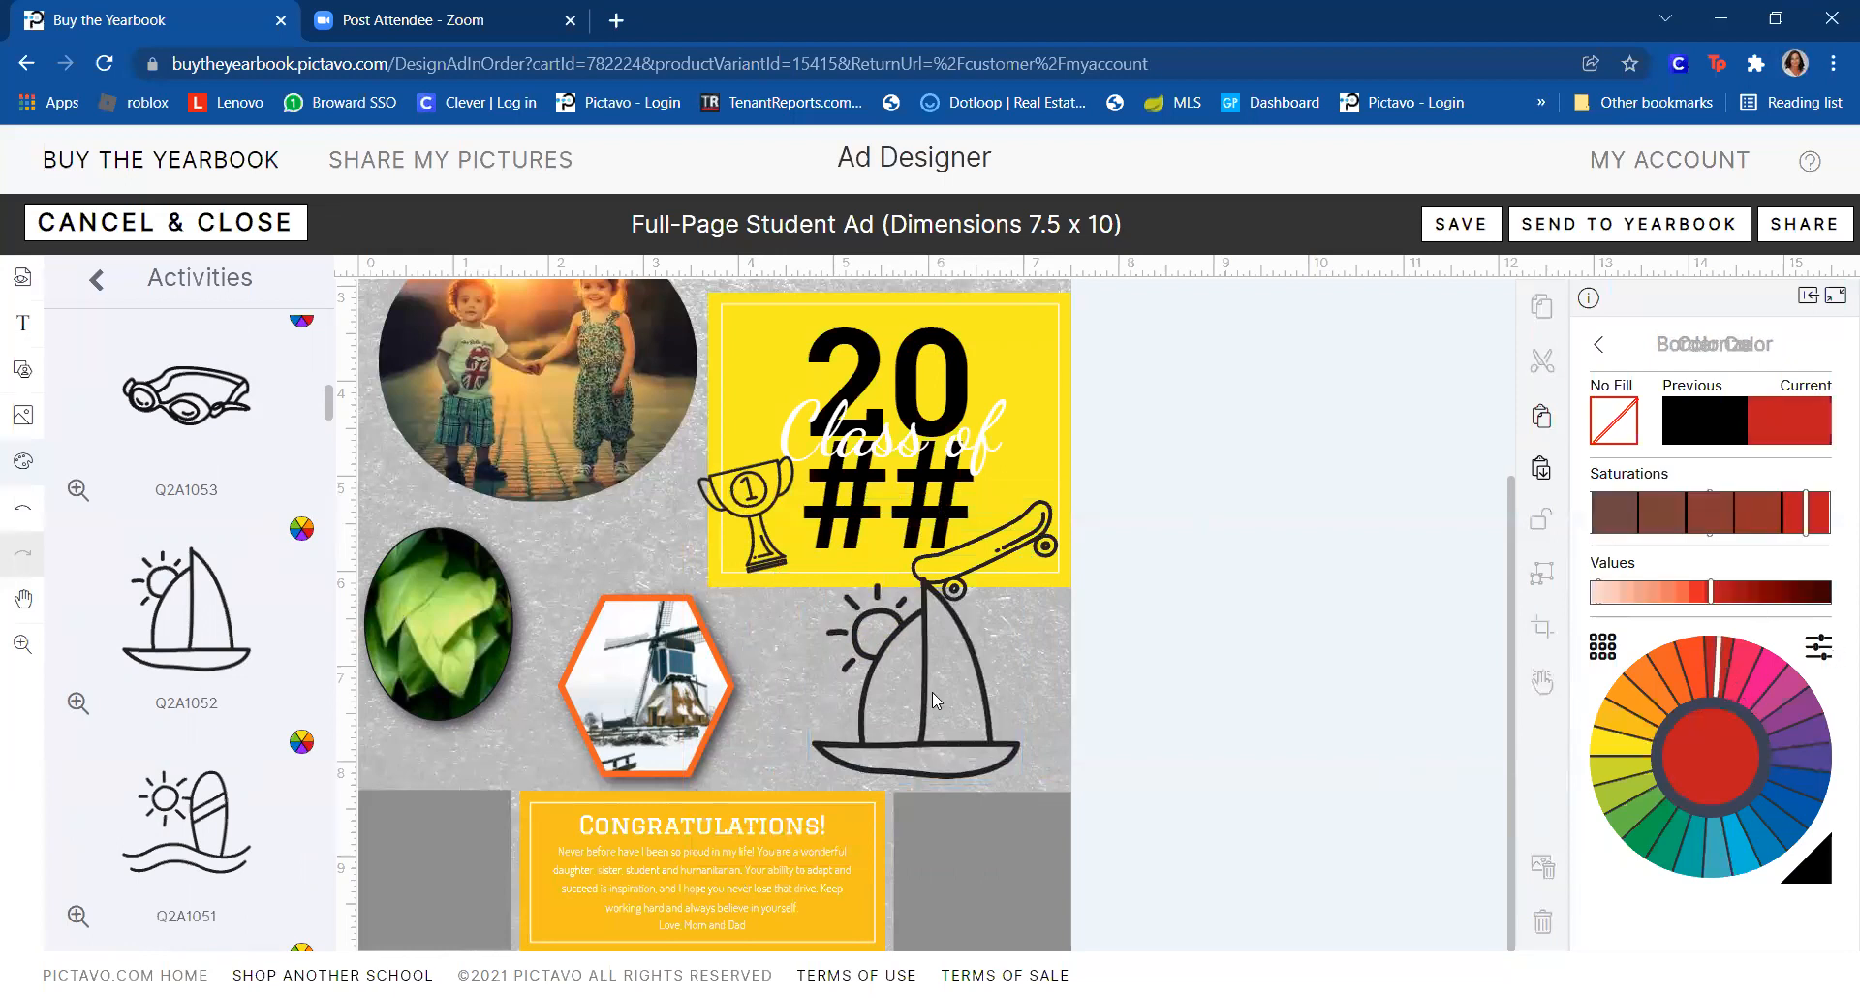
left_click(932, 692)
left_click(1725, 653)
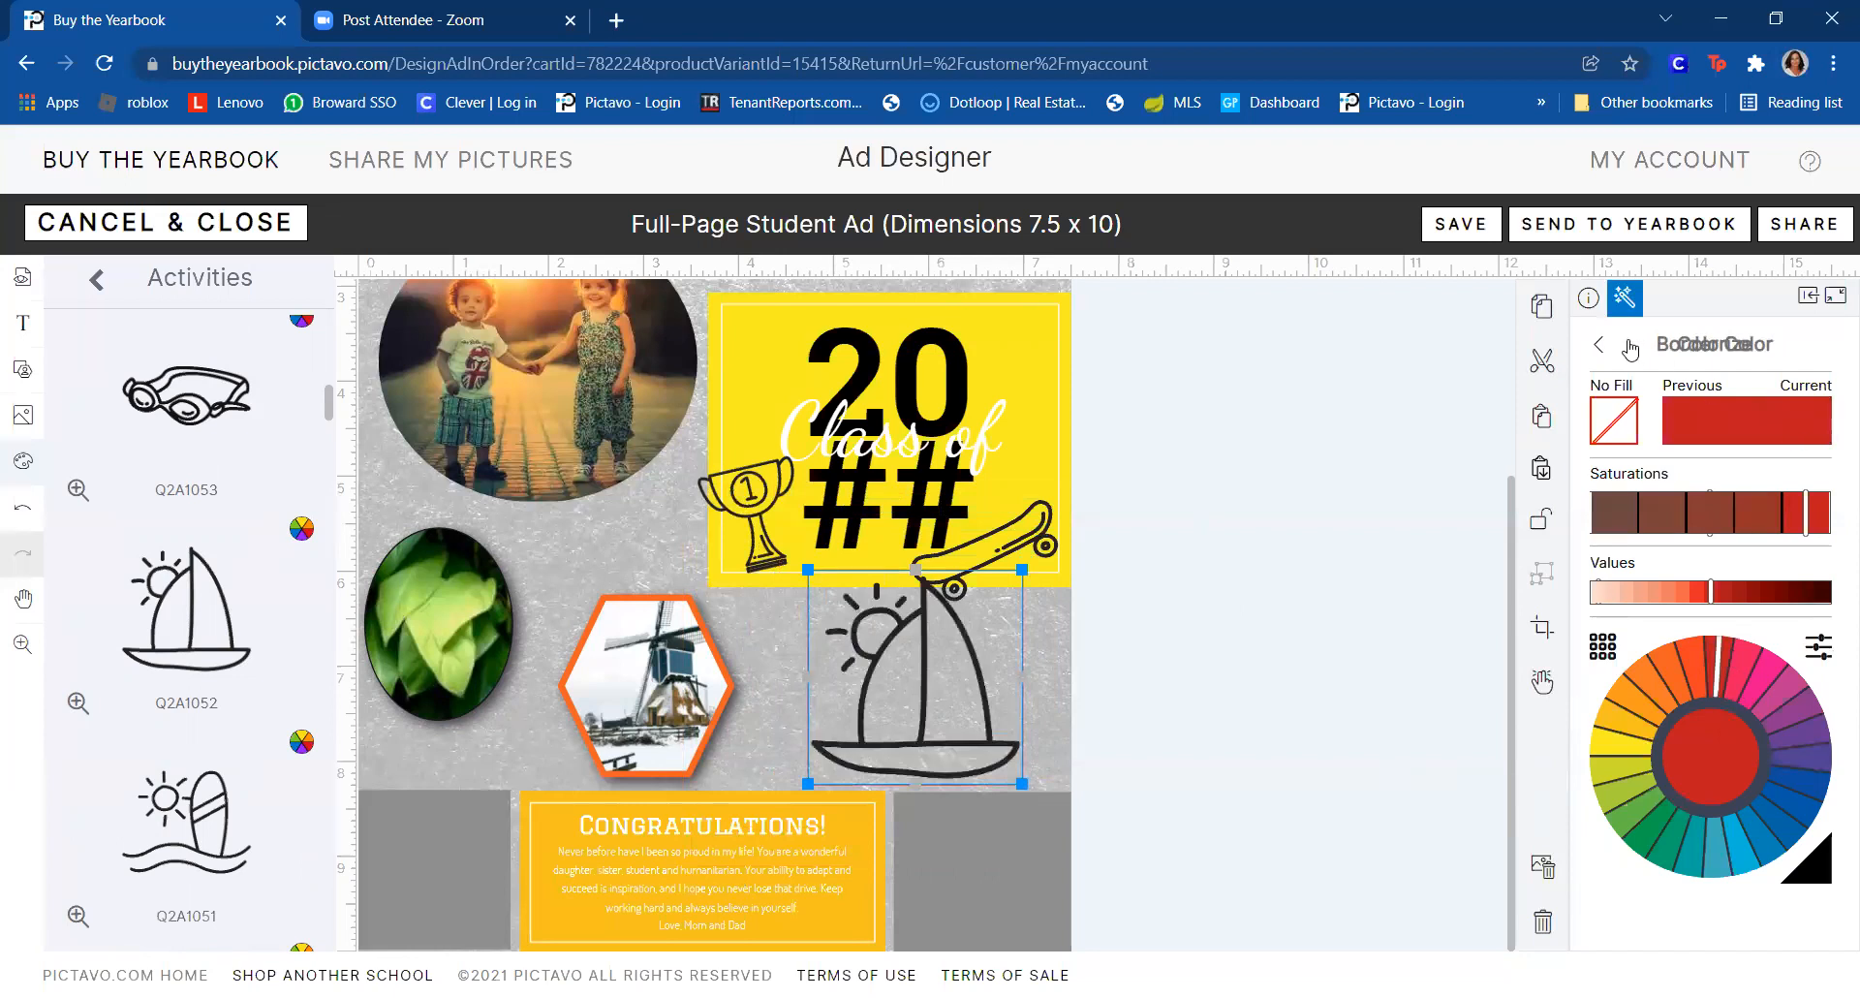
left_click(1597, 348)
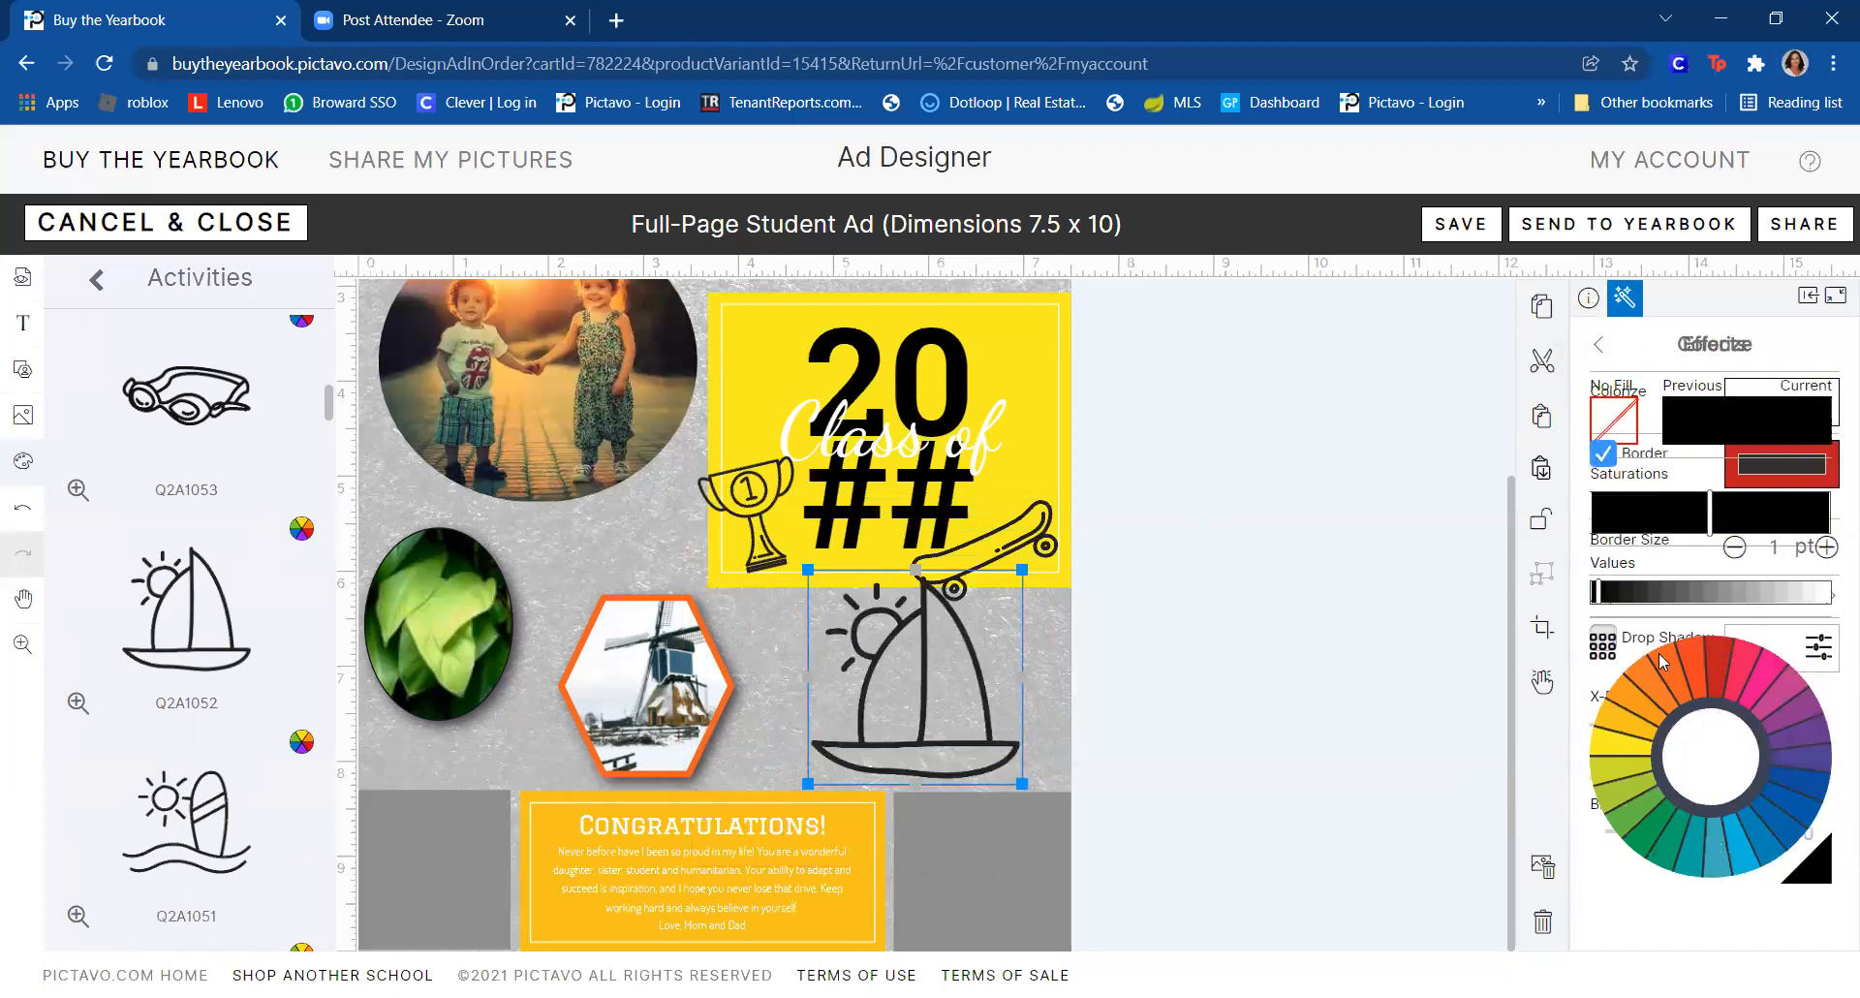
left_click(1717, 655)
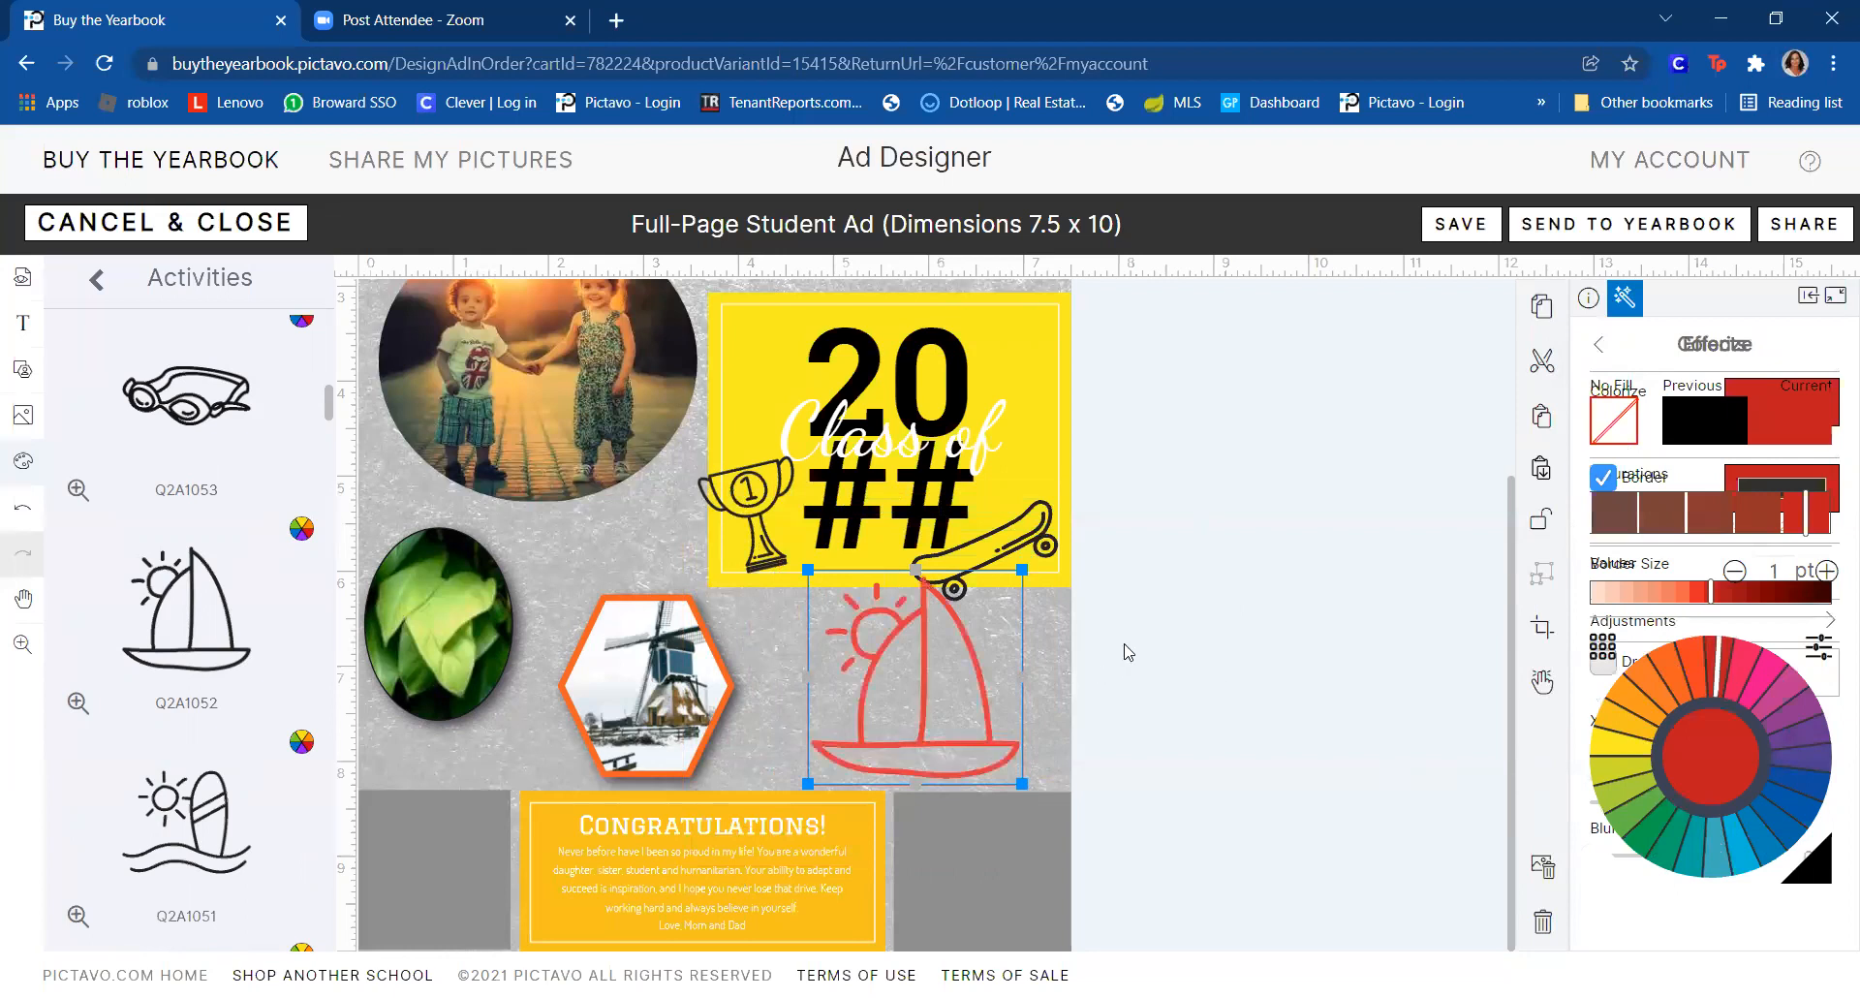
left_click(1220, 631)
left_click(899, 659)
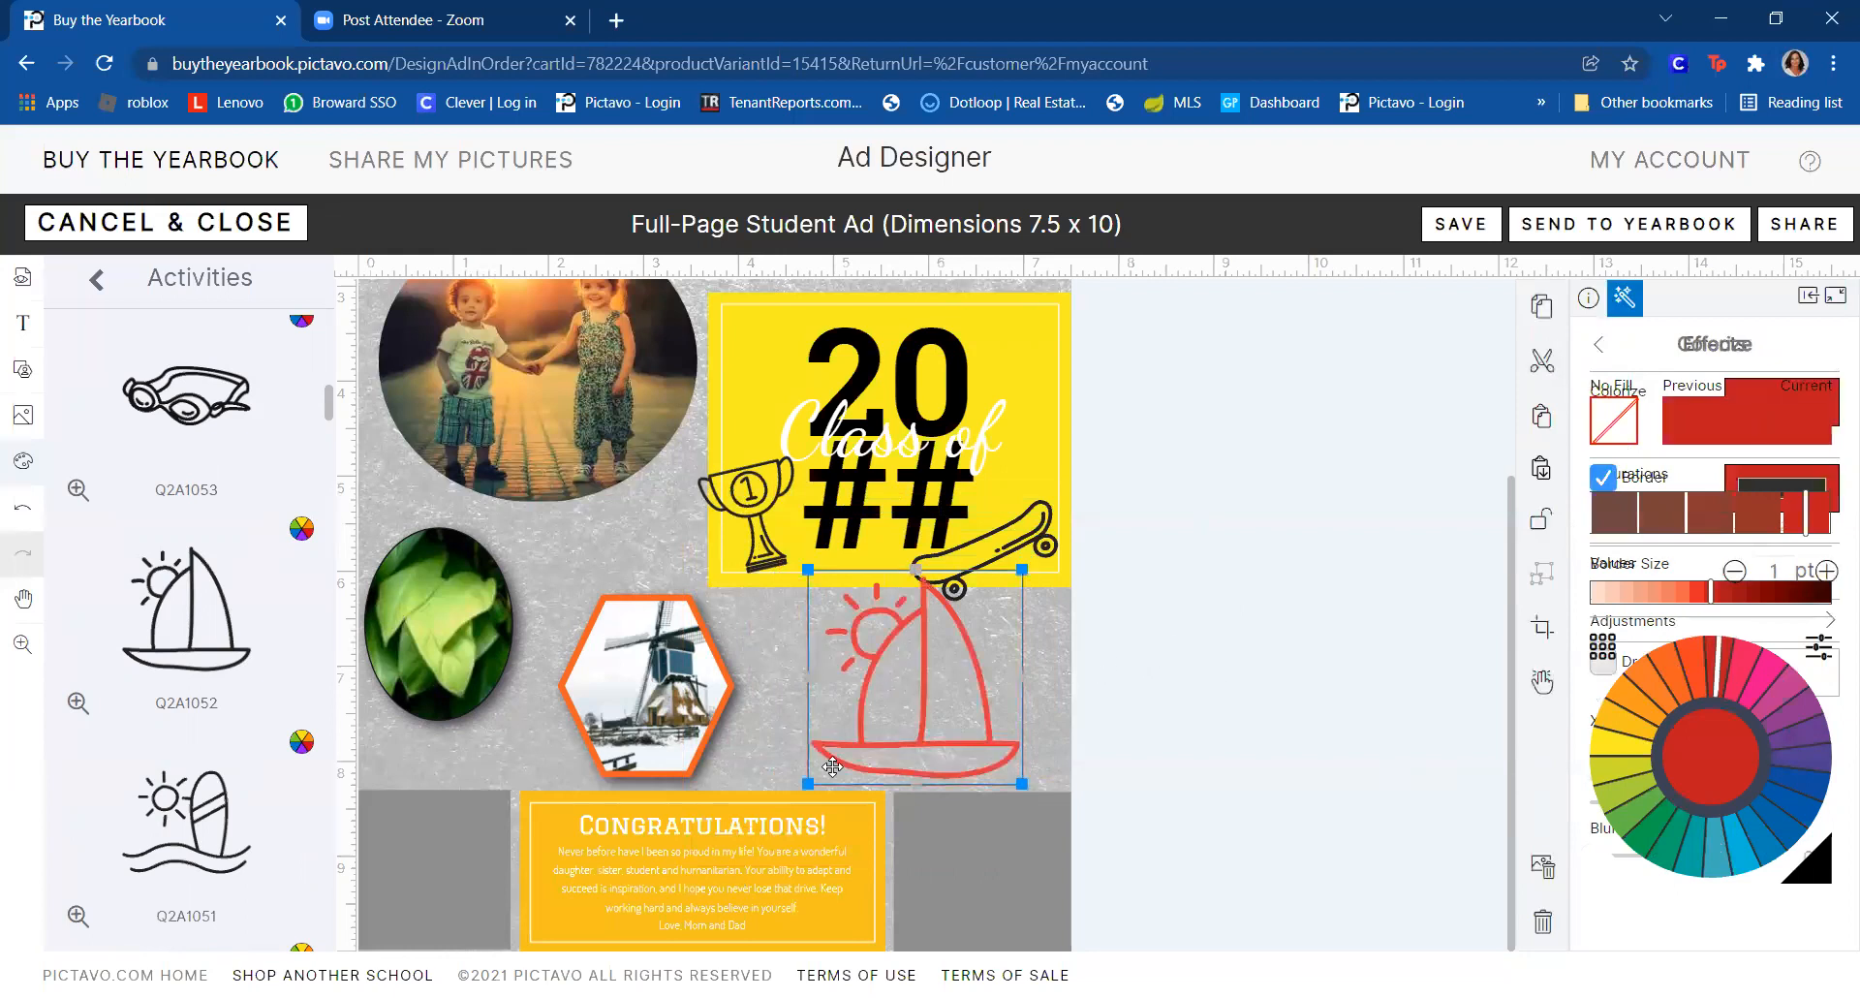
left_click_drag(809, 782, 818, 778)
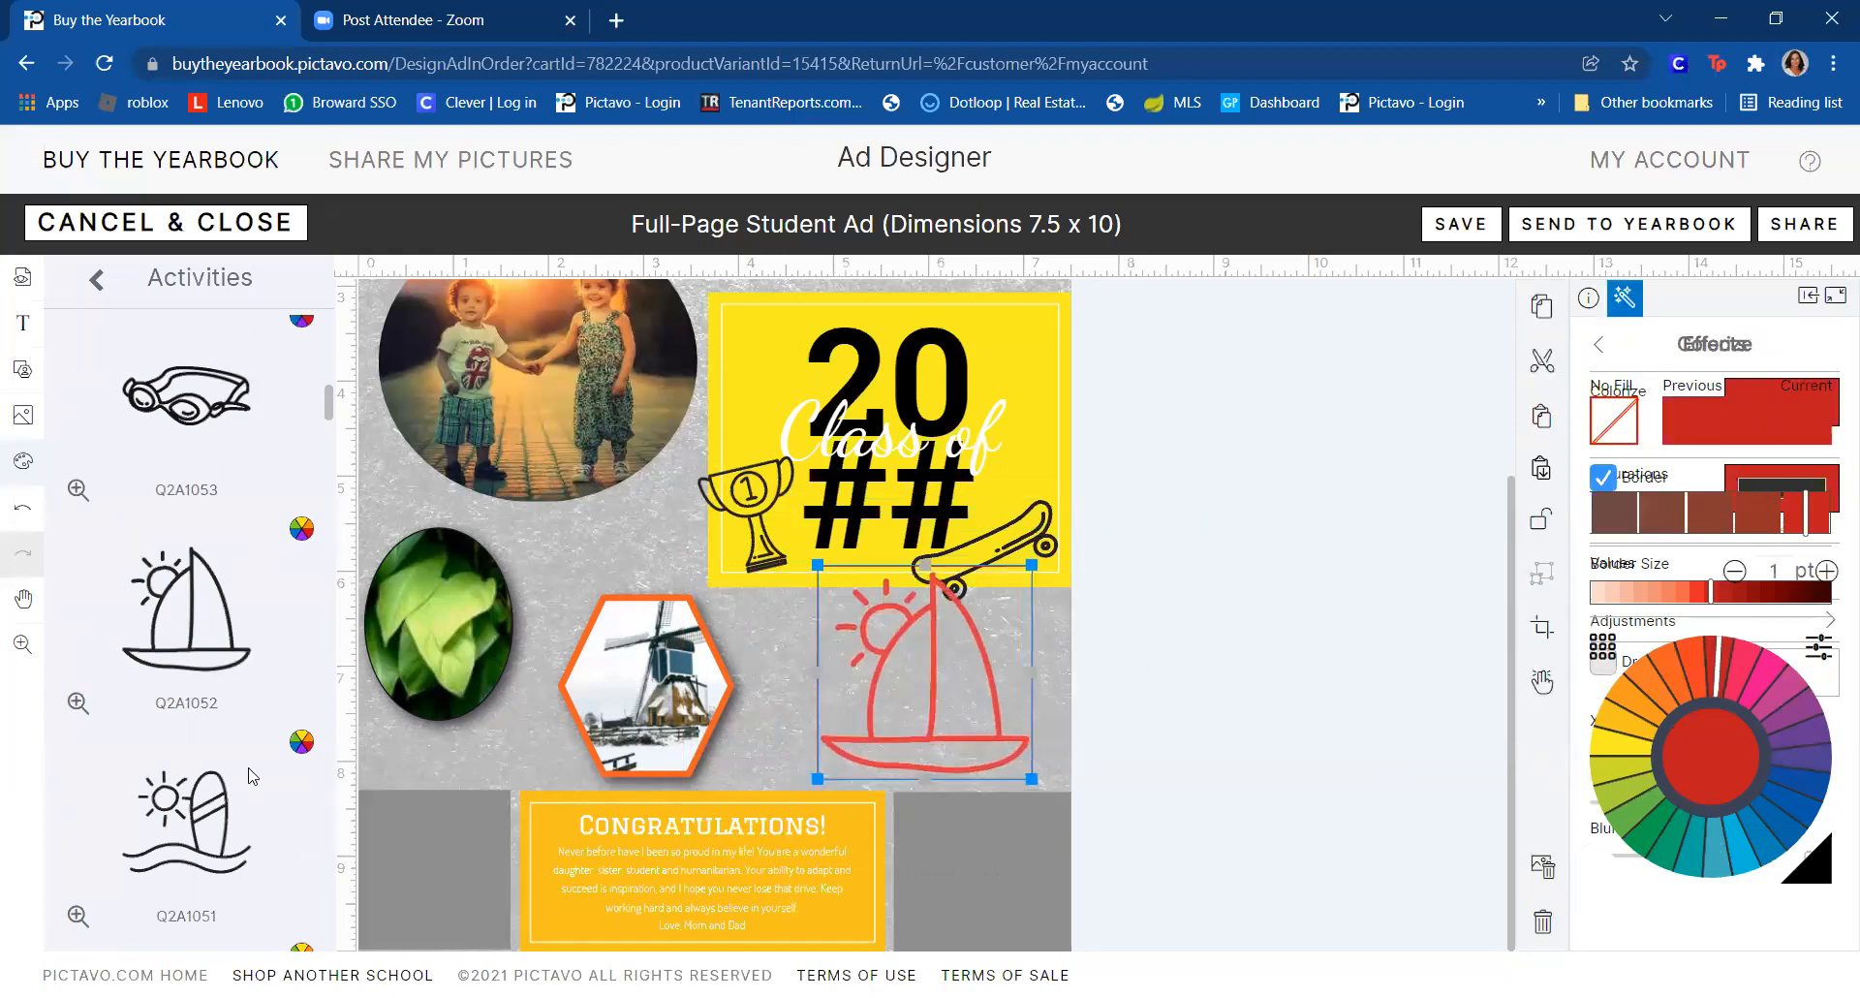
- Look through the rest of the Activities accents, comparing the outline drawings with the full-color art
scroll(278, 486, "down", 10)
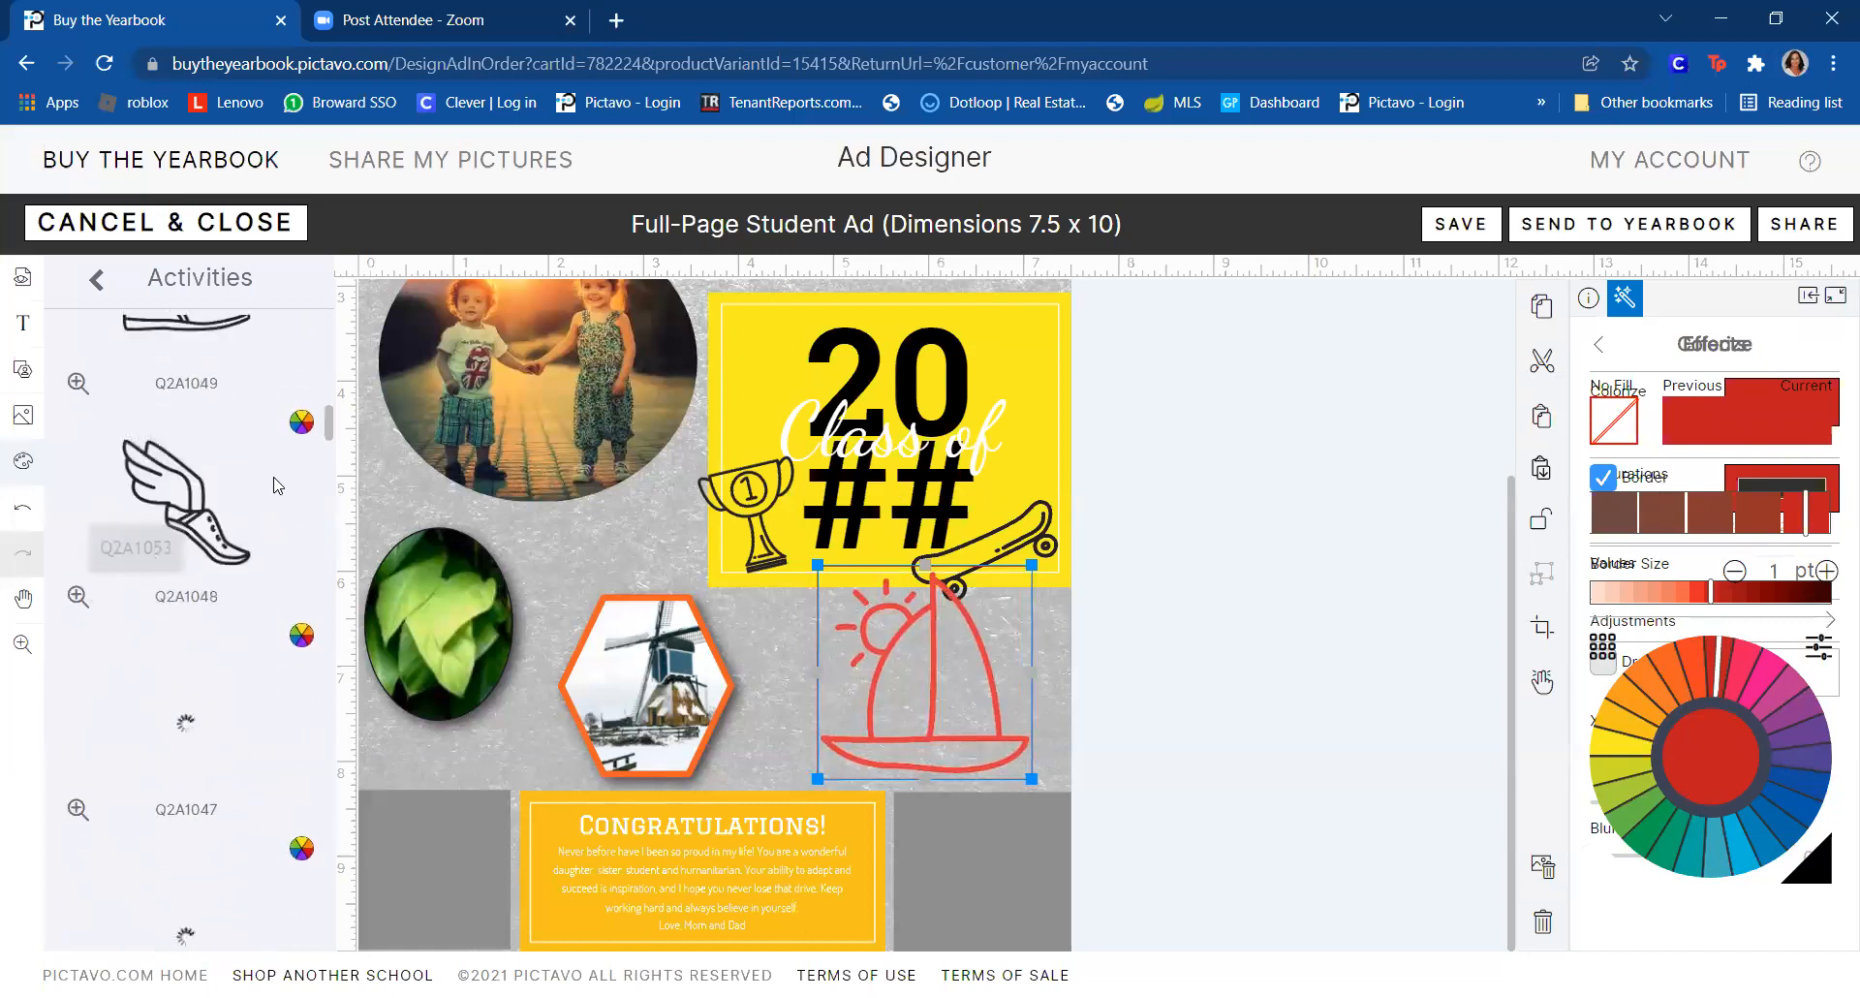
scroll(278, 486, "down", 4)
scroll(278, 486, "down", 7)
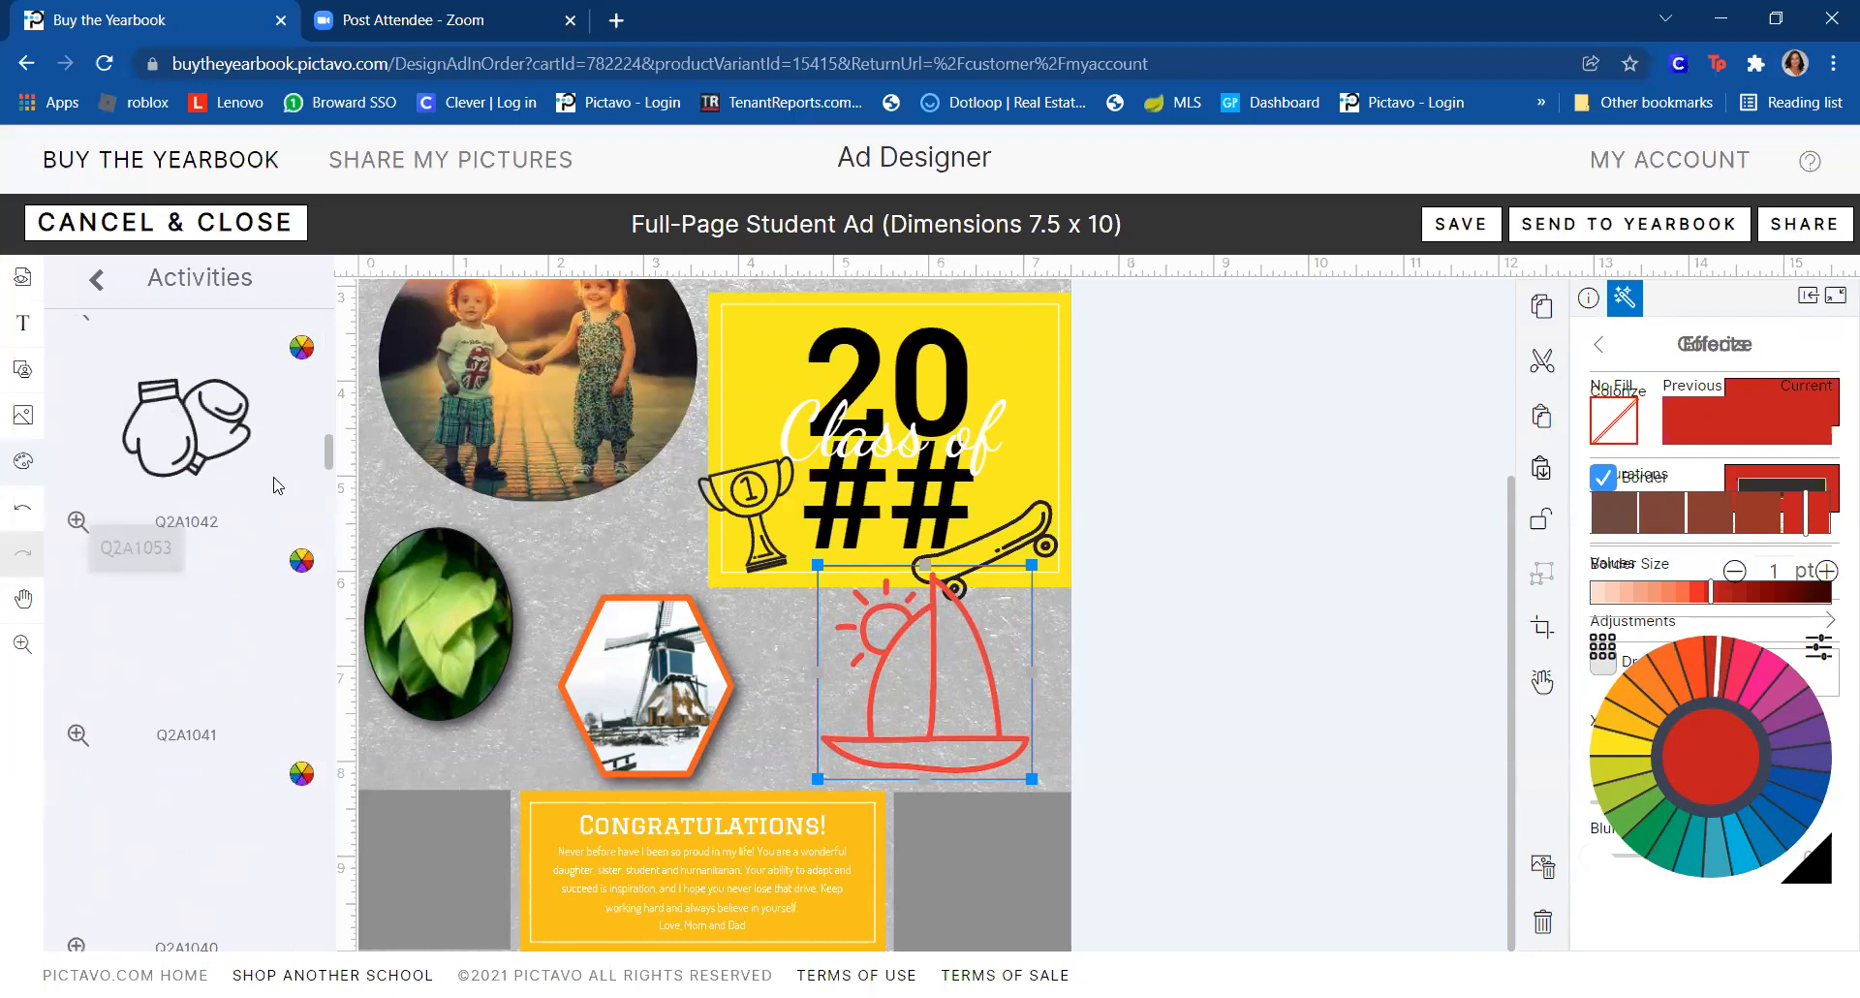
scroll(278, 485, "down", 6)
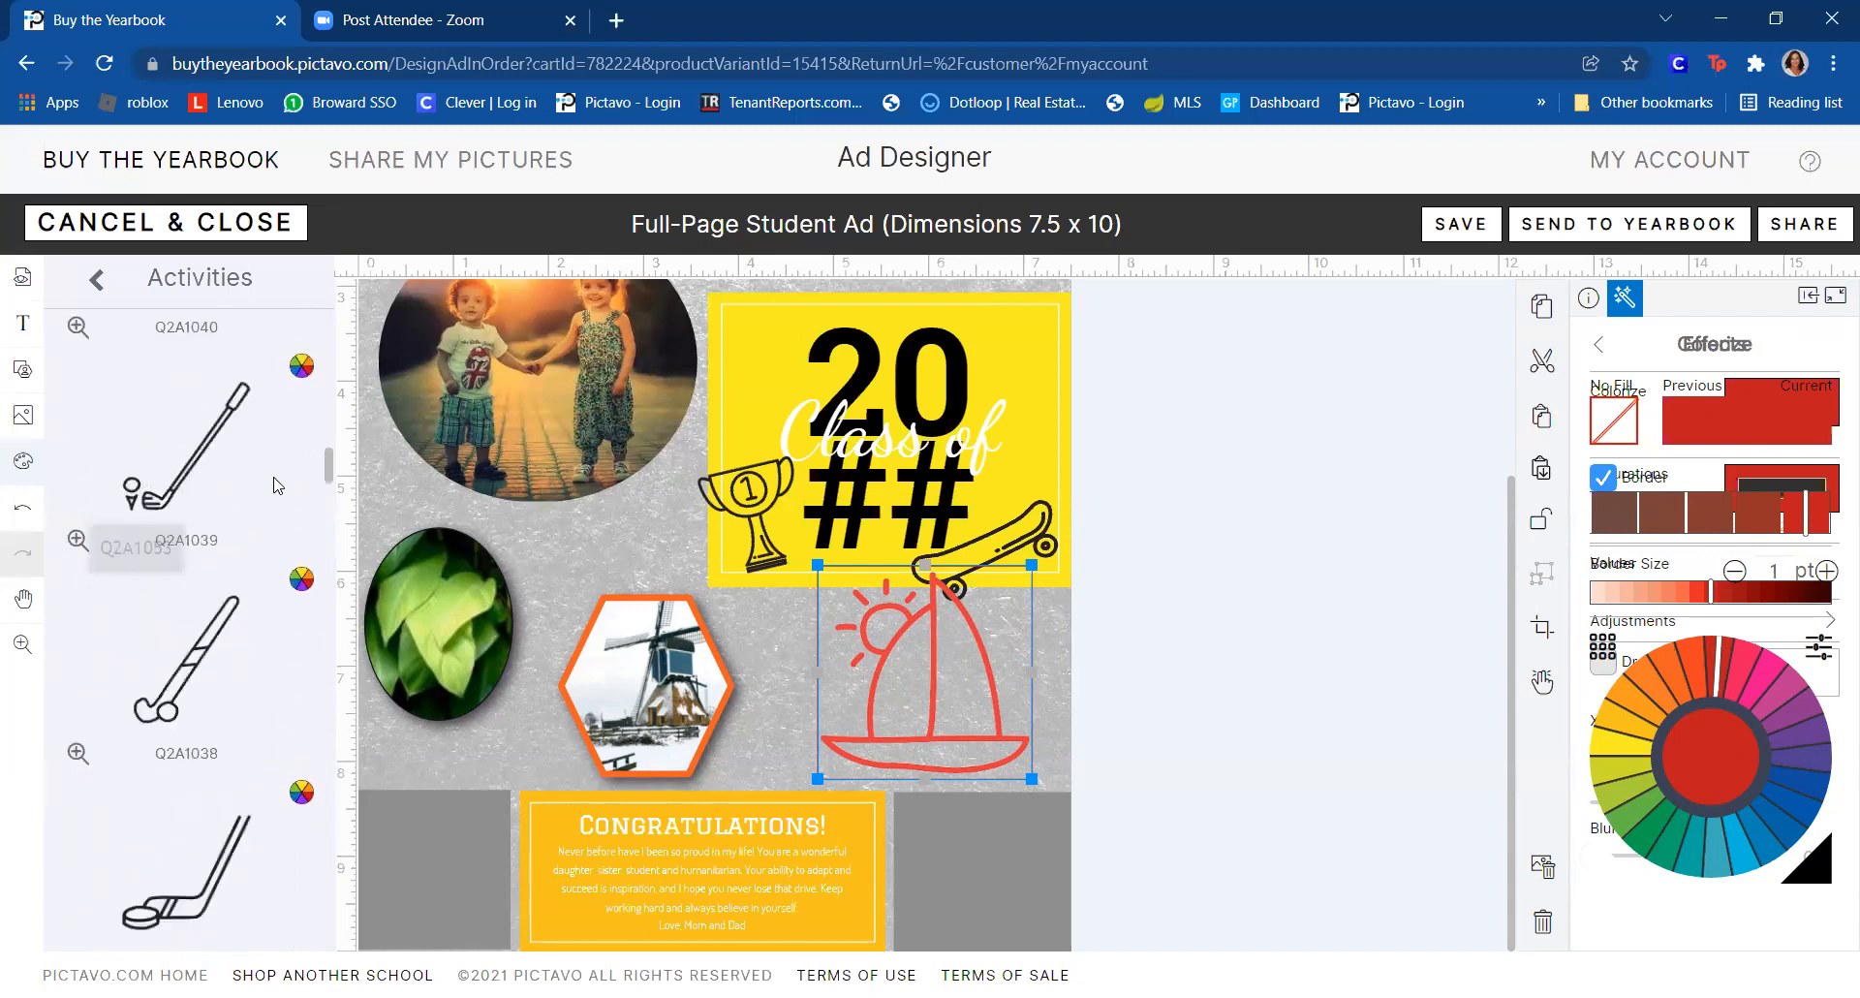
scroll(278, 485, "down", 2)
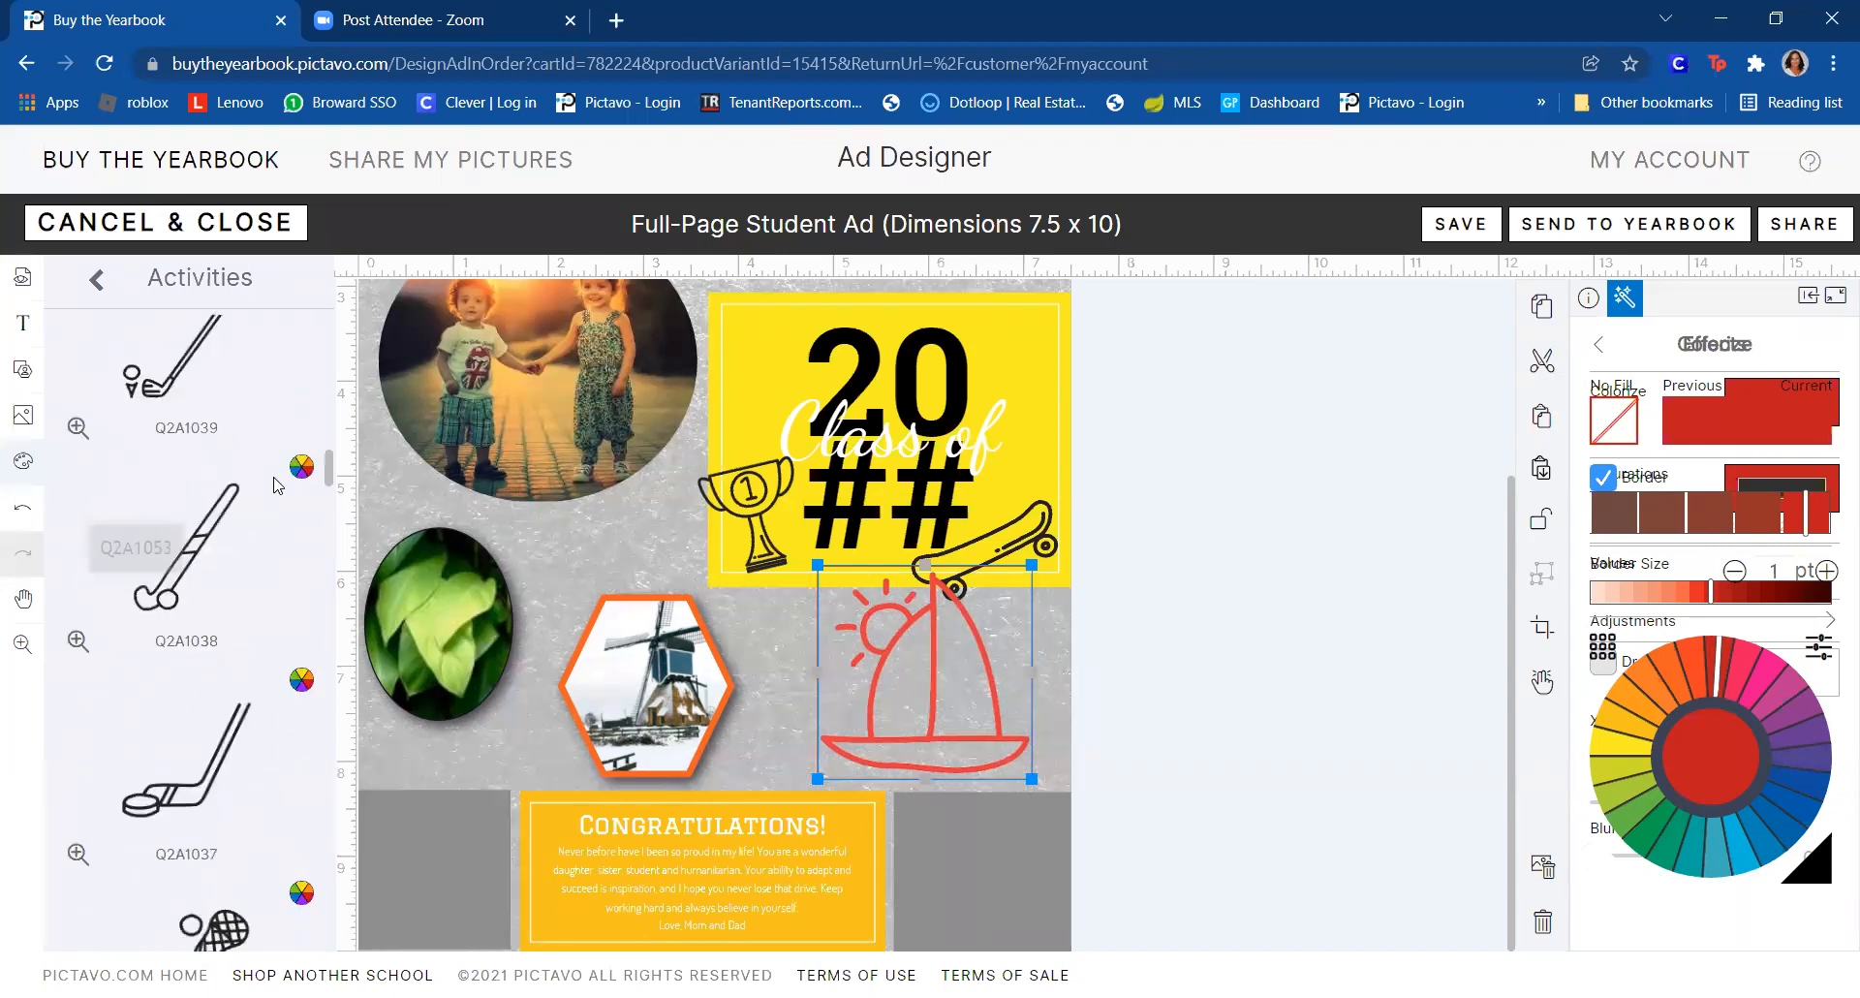
scroll(278, 485, "down", 5)
scroll(278, 486, "down", 3)
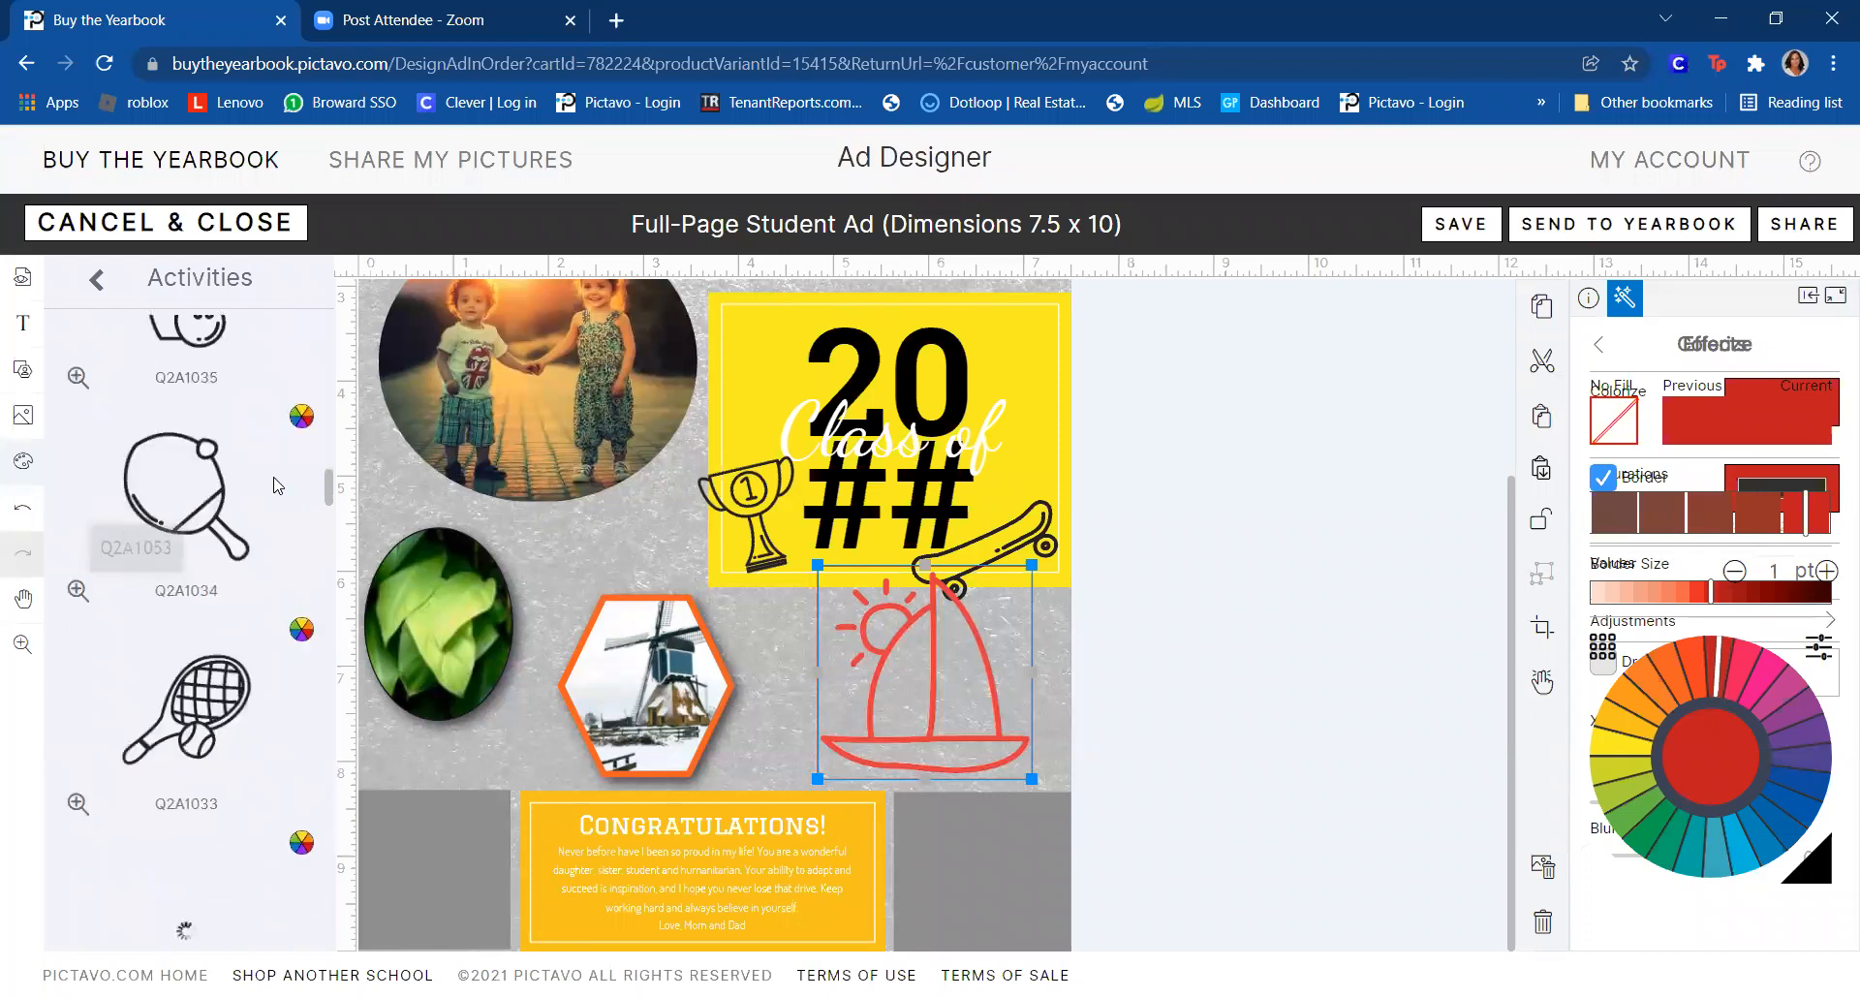
scroll(278, 485, "down", 6)
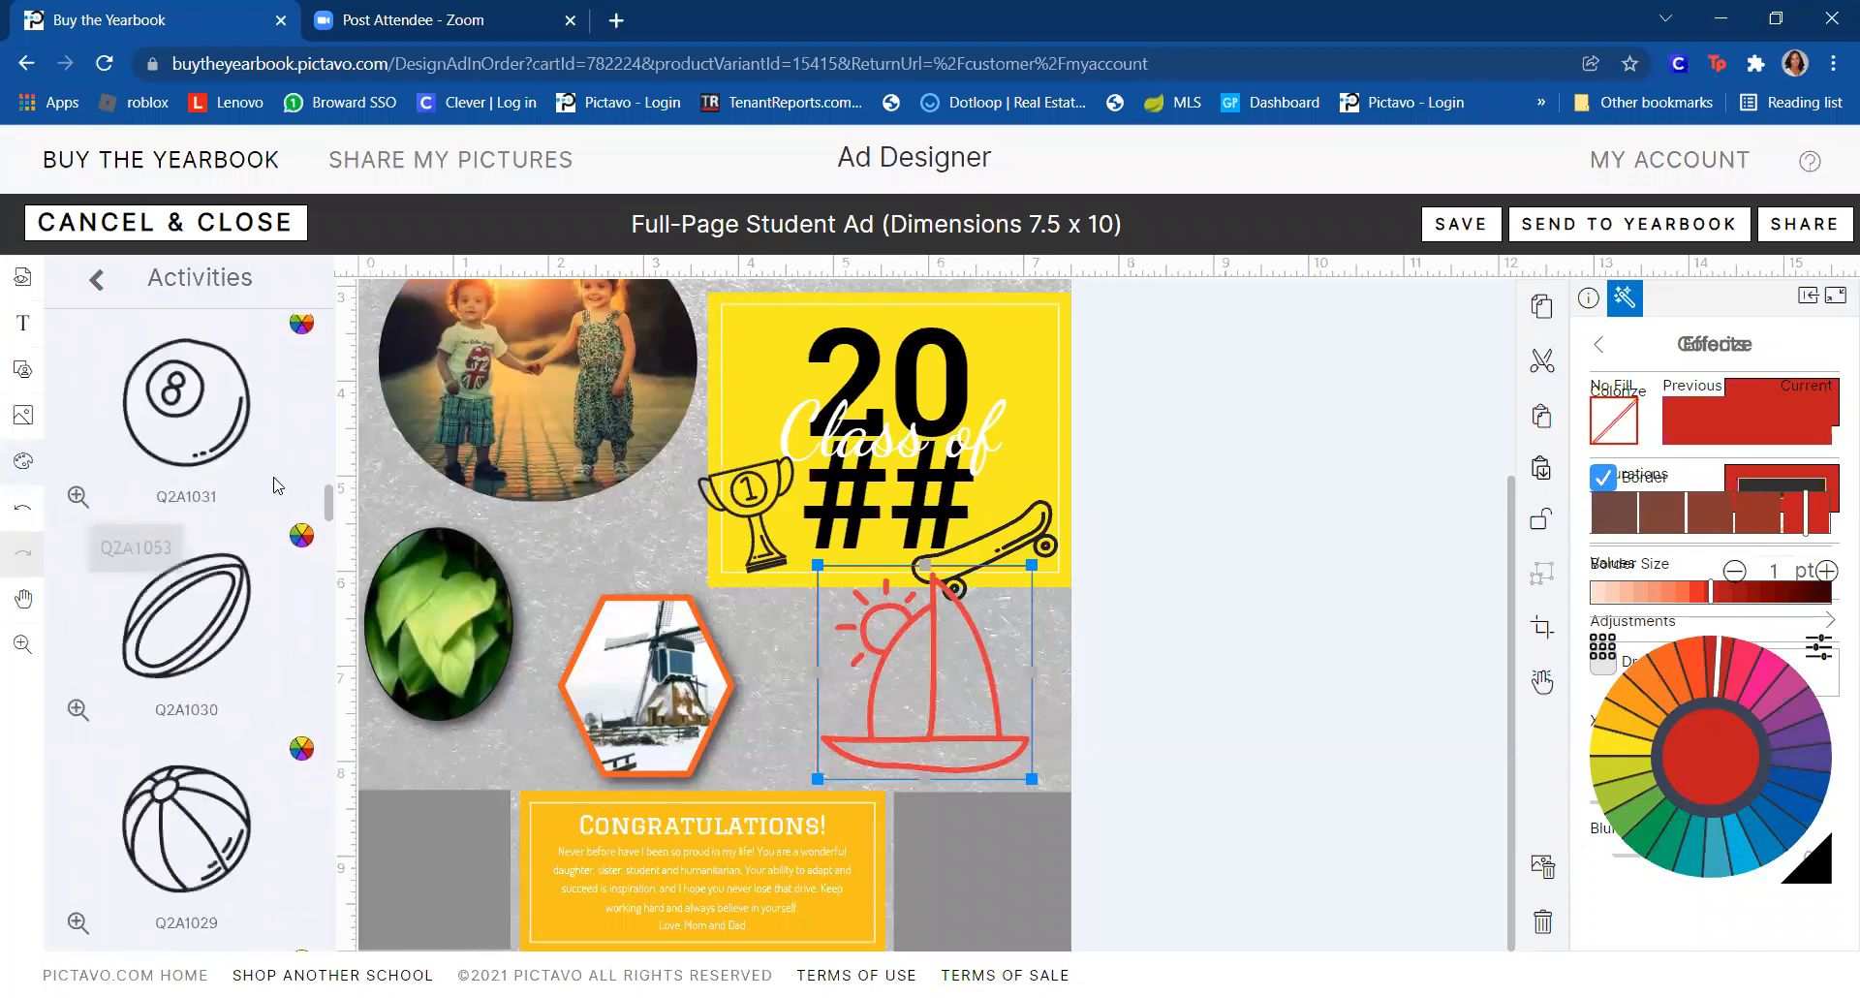
scroll(278, 486, "down", 10)
scroll(278, 485, "down", 10)
scroll(278, 485, "down", 4)
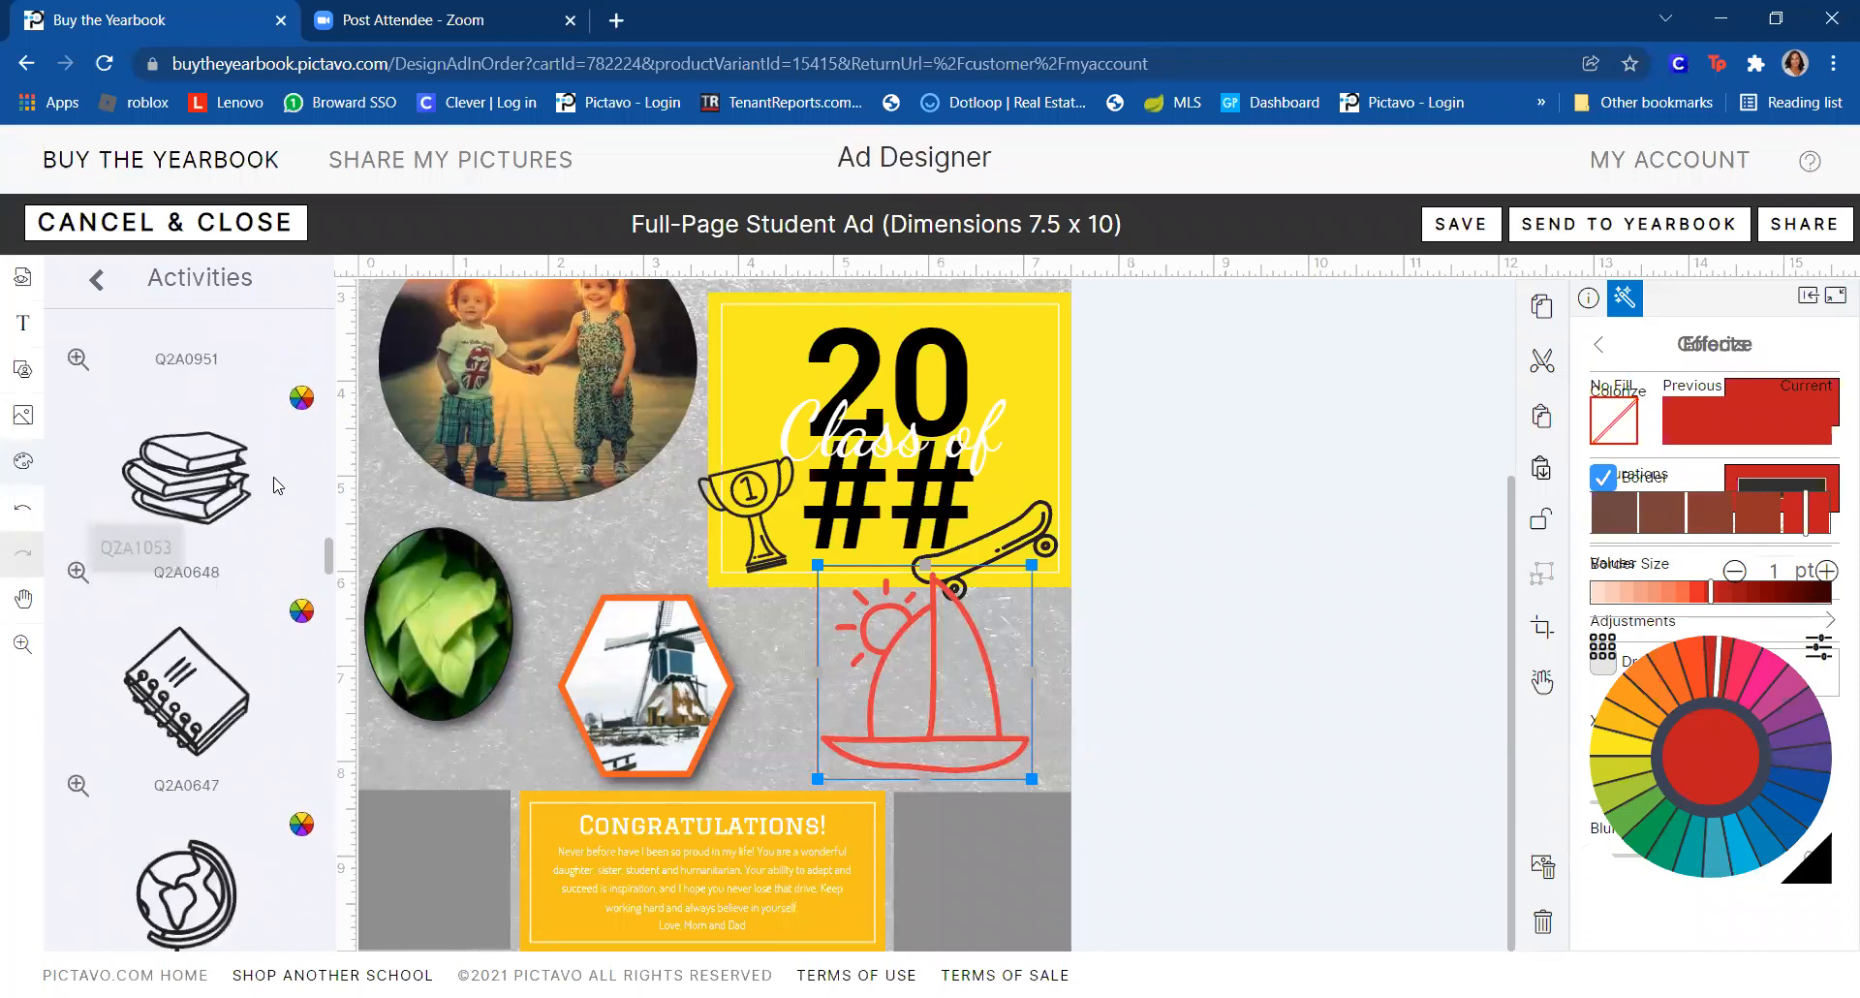
scroll(278, 486, "down", 5)
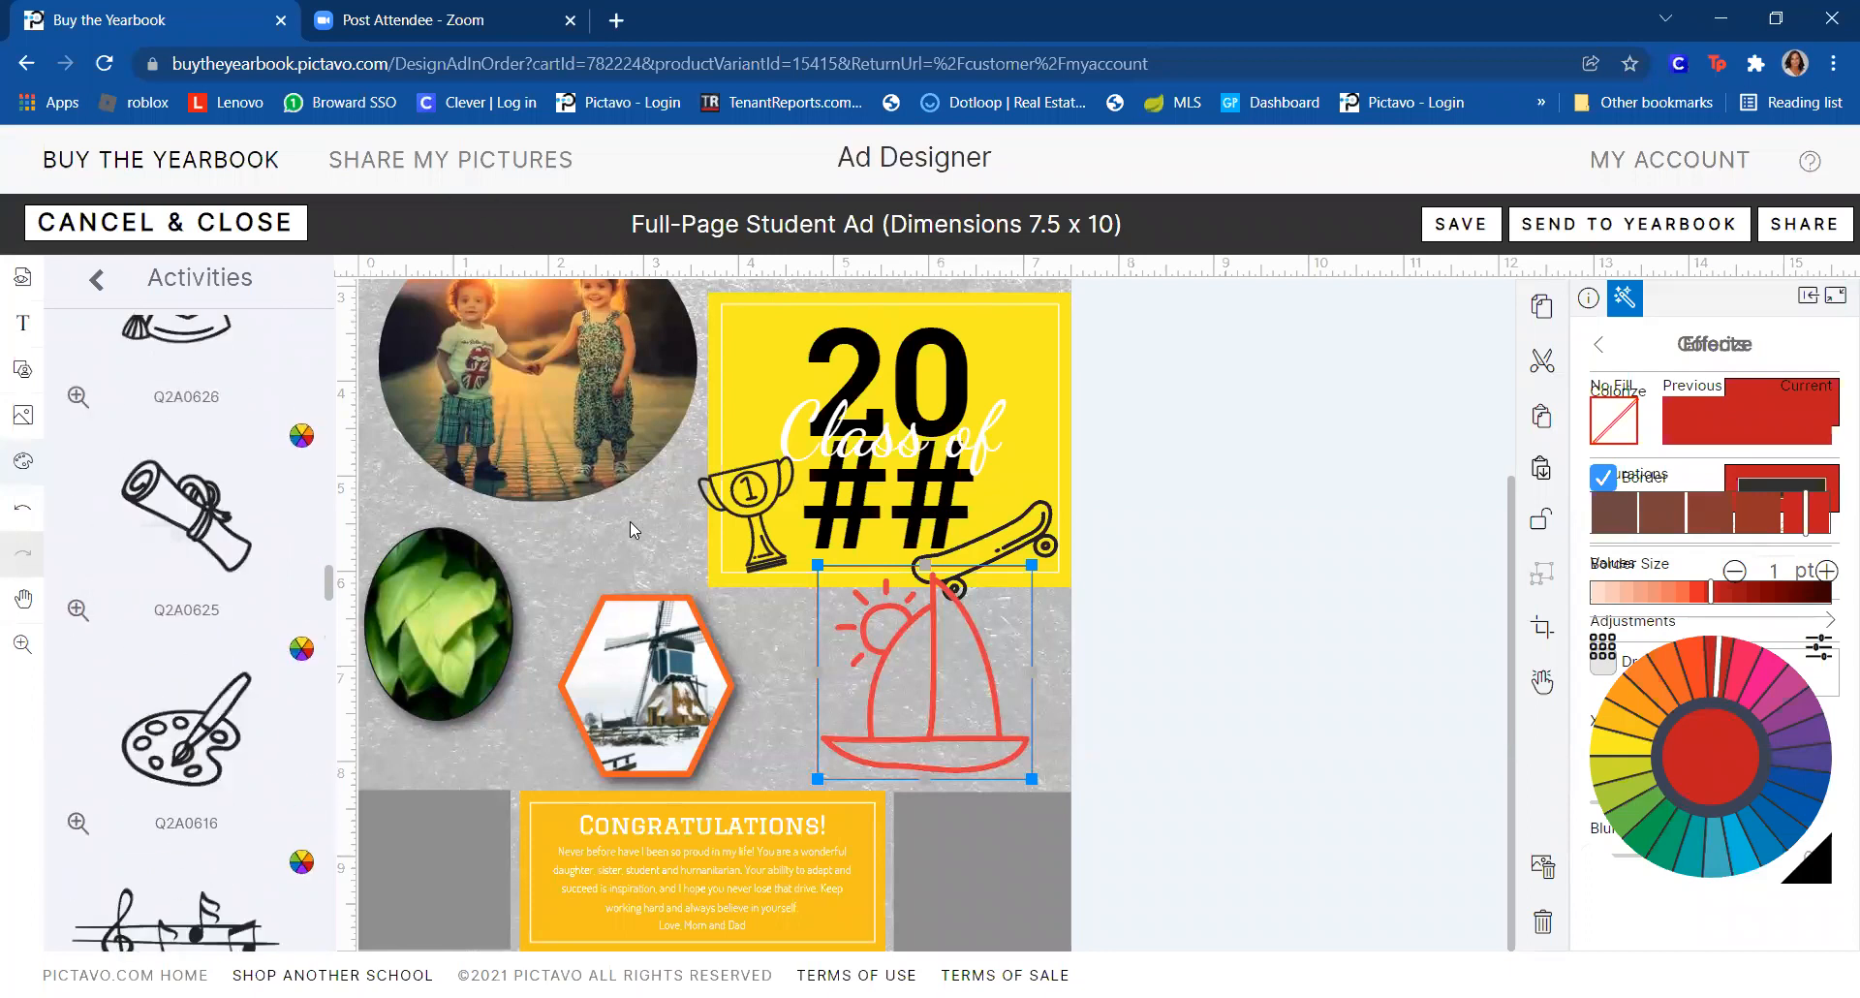
key("Page_Down")
key("Page_Down")
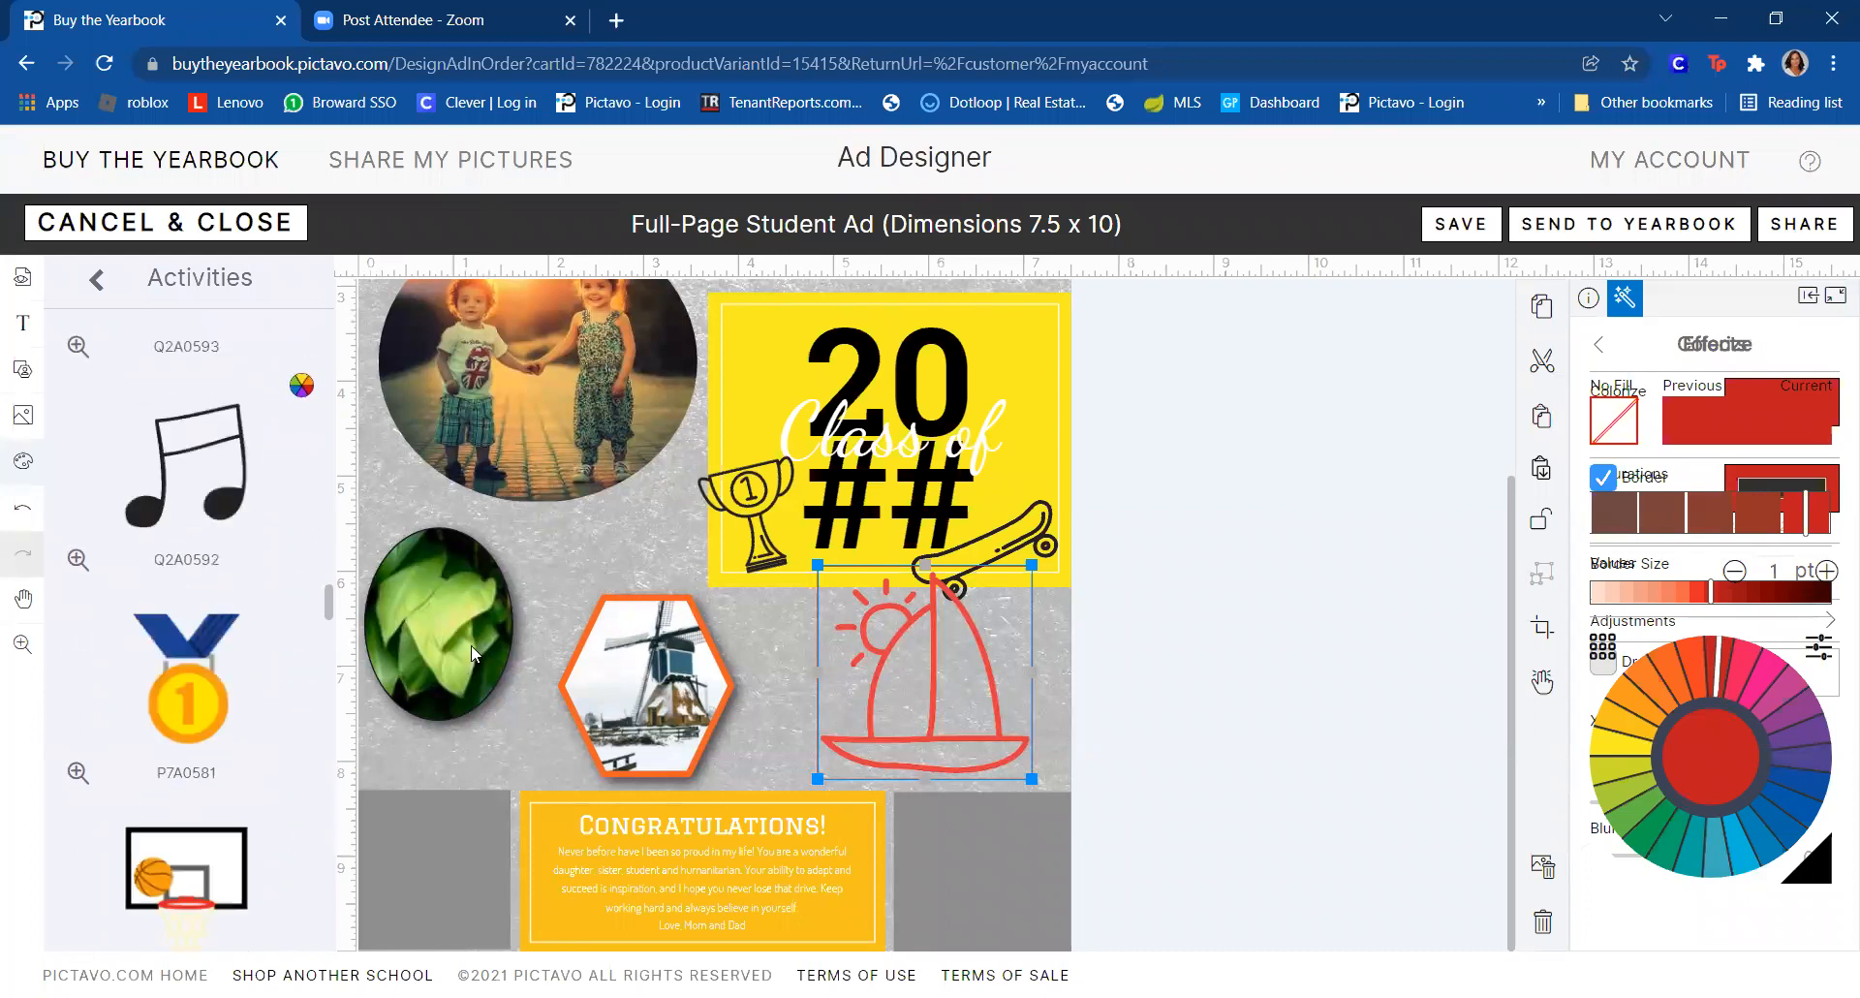
scroll(472, 654, "down", 4)
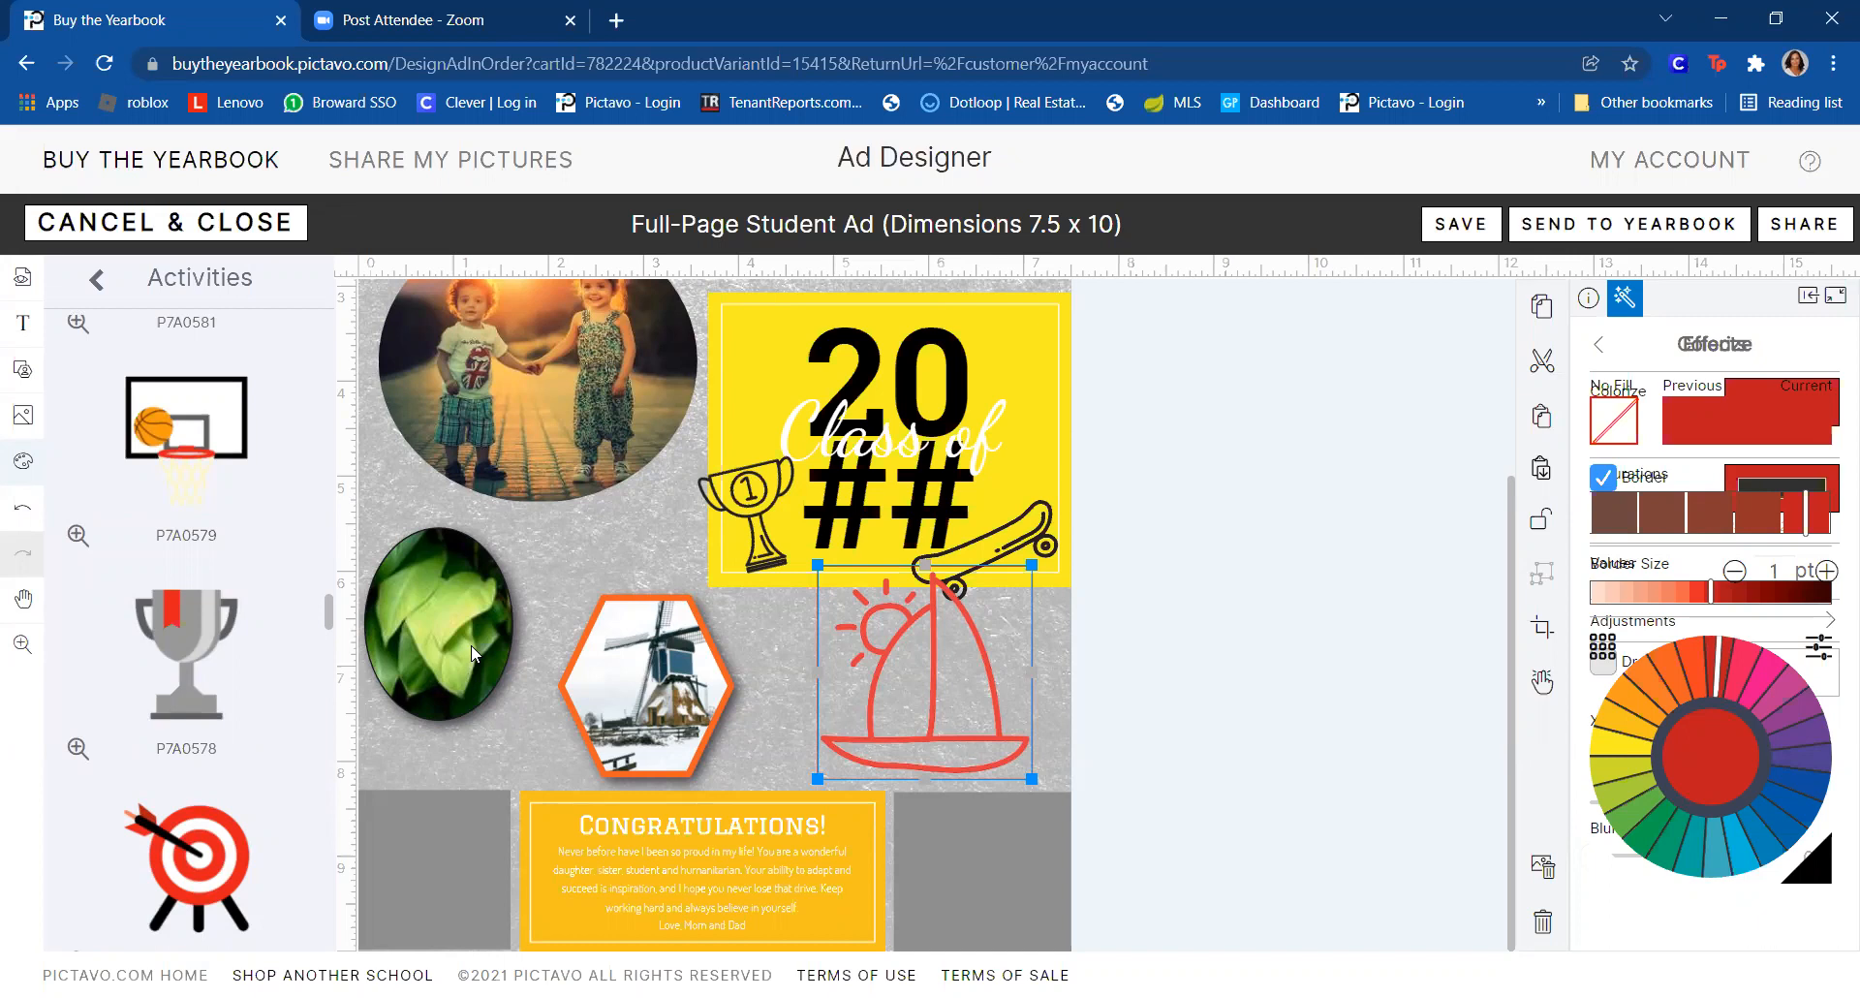
scroll(472, 654, "down", 4)
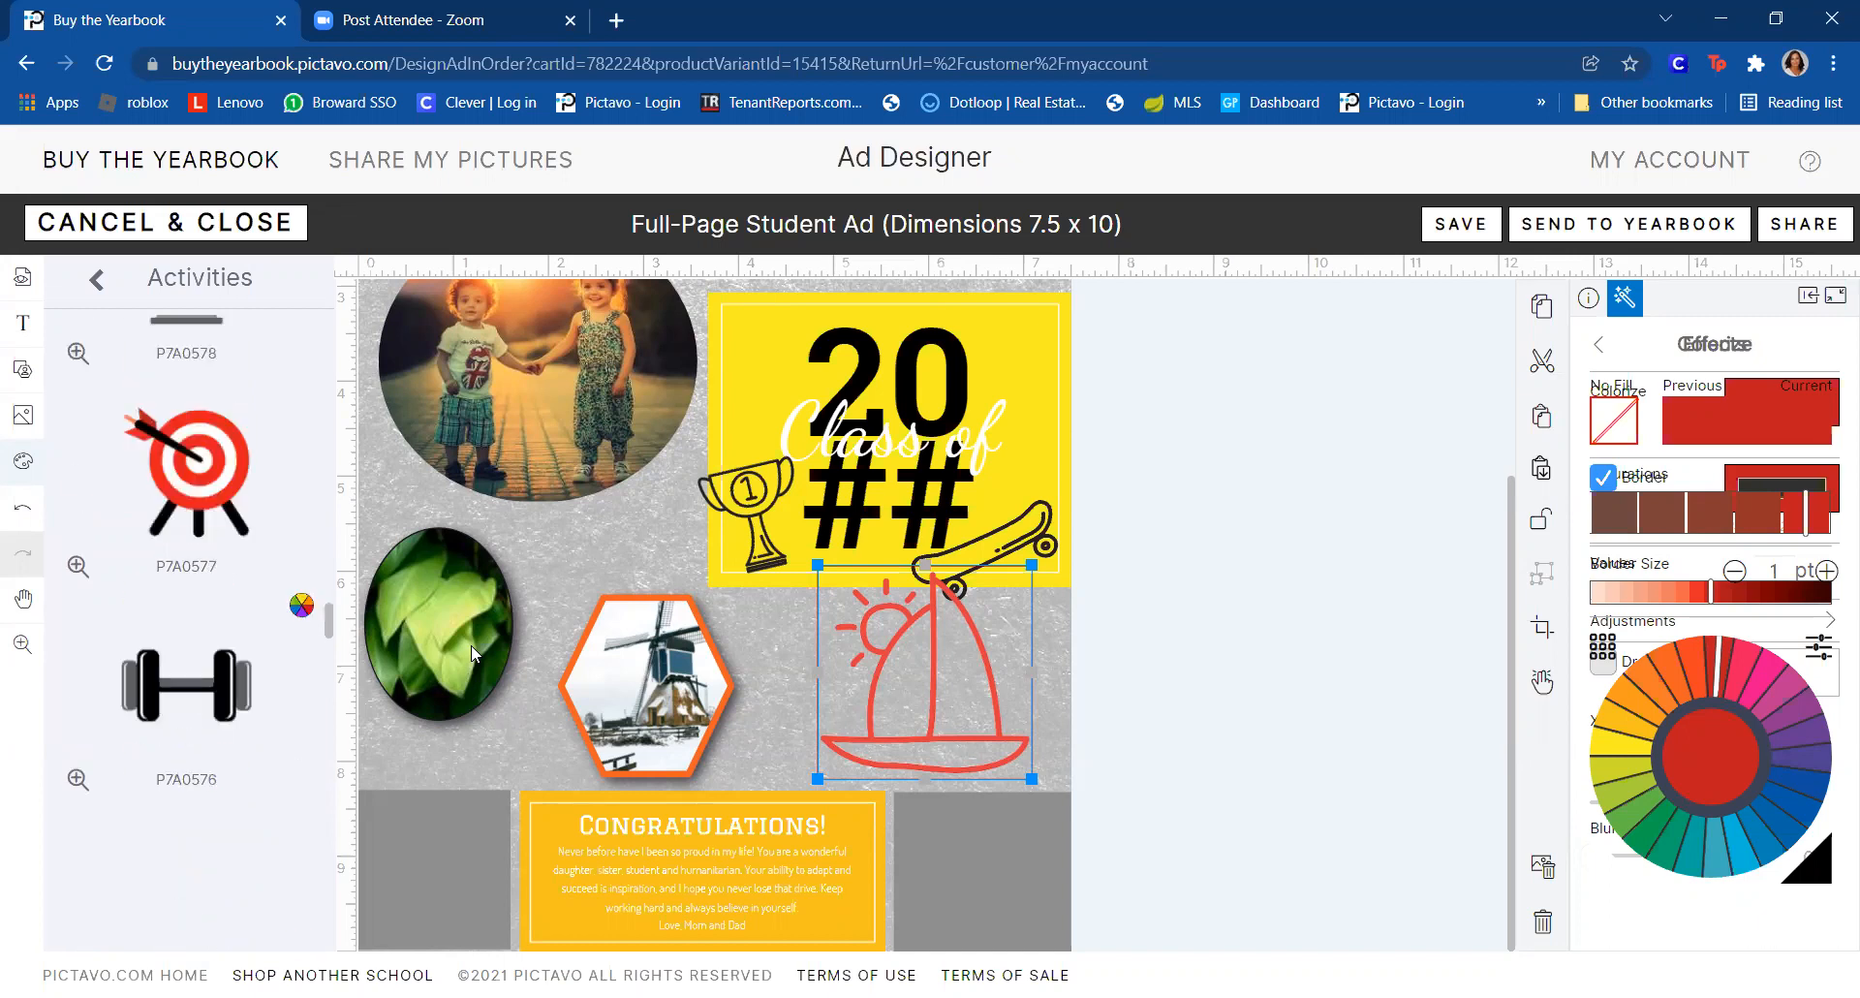
scroll(472, 654, "down", 6)
scroll(472, 654, "down", 15)
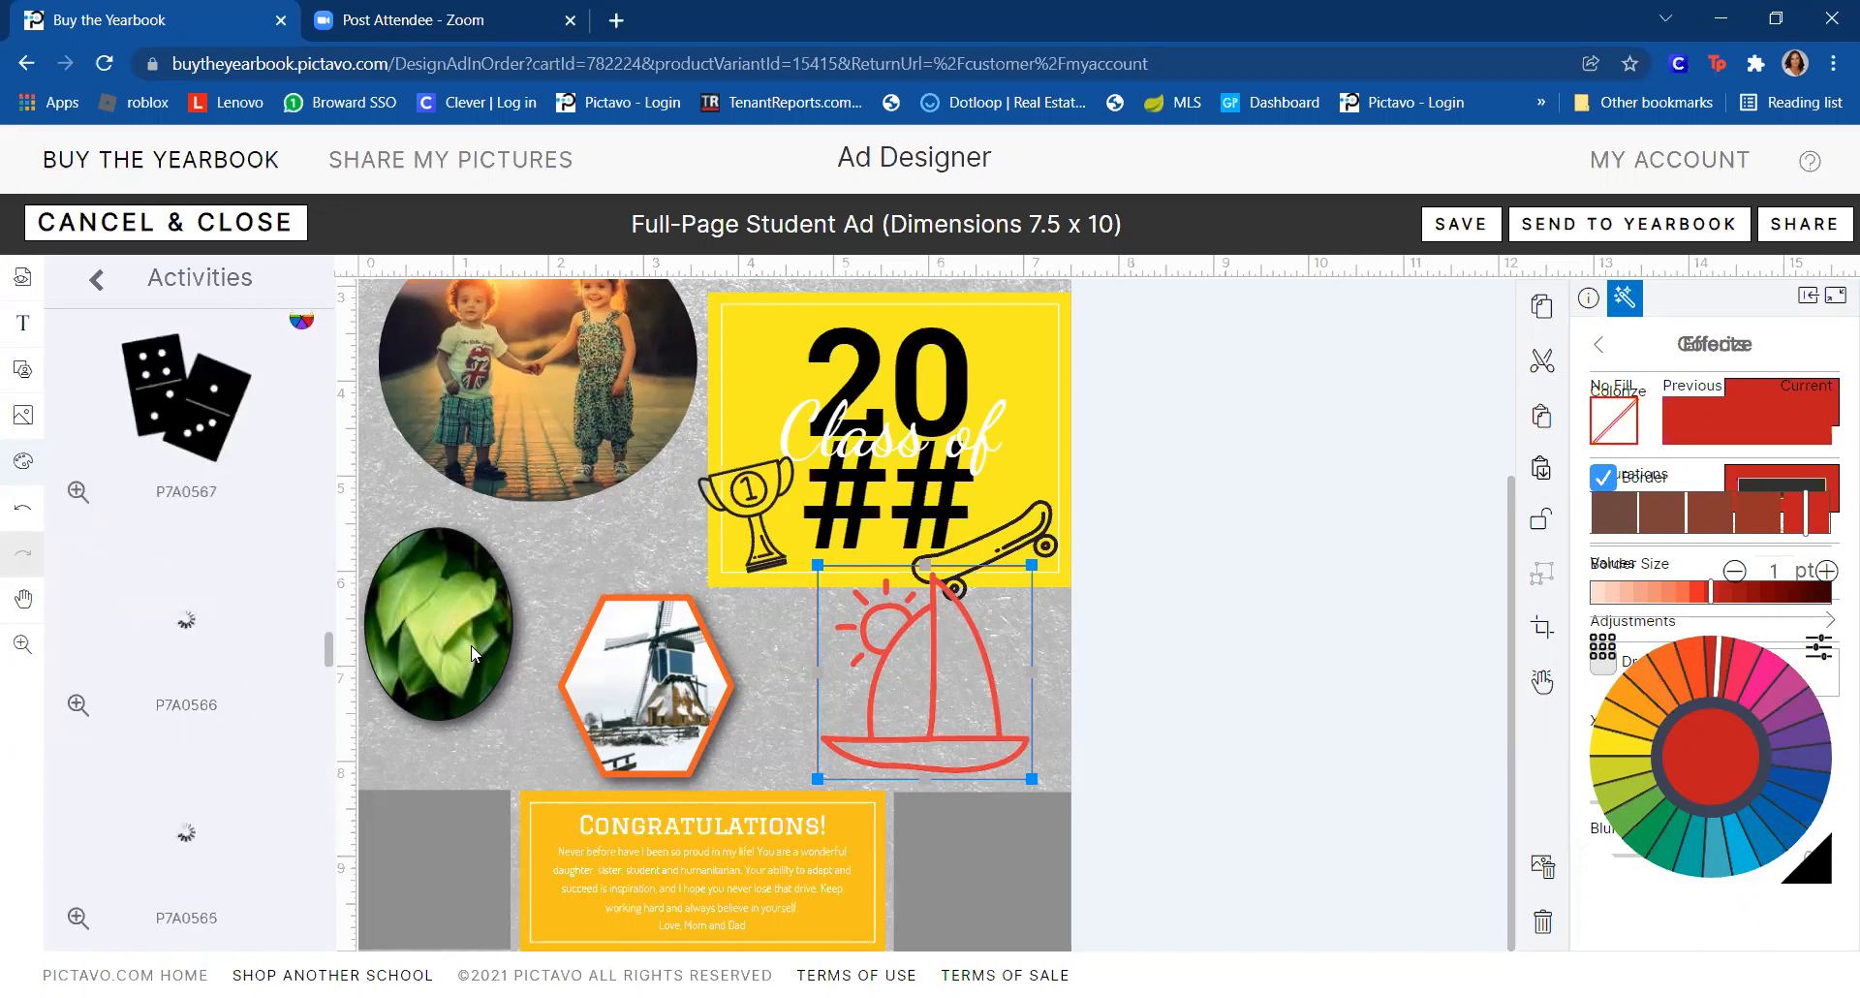
scroll(472, 654, "down", 6)
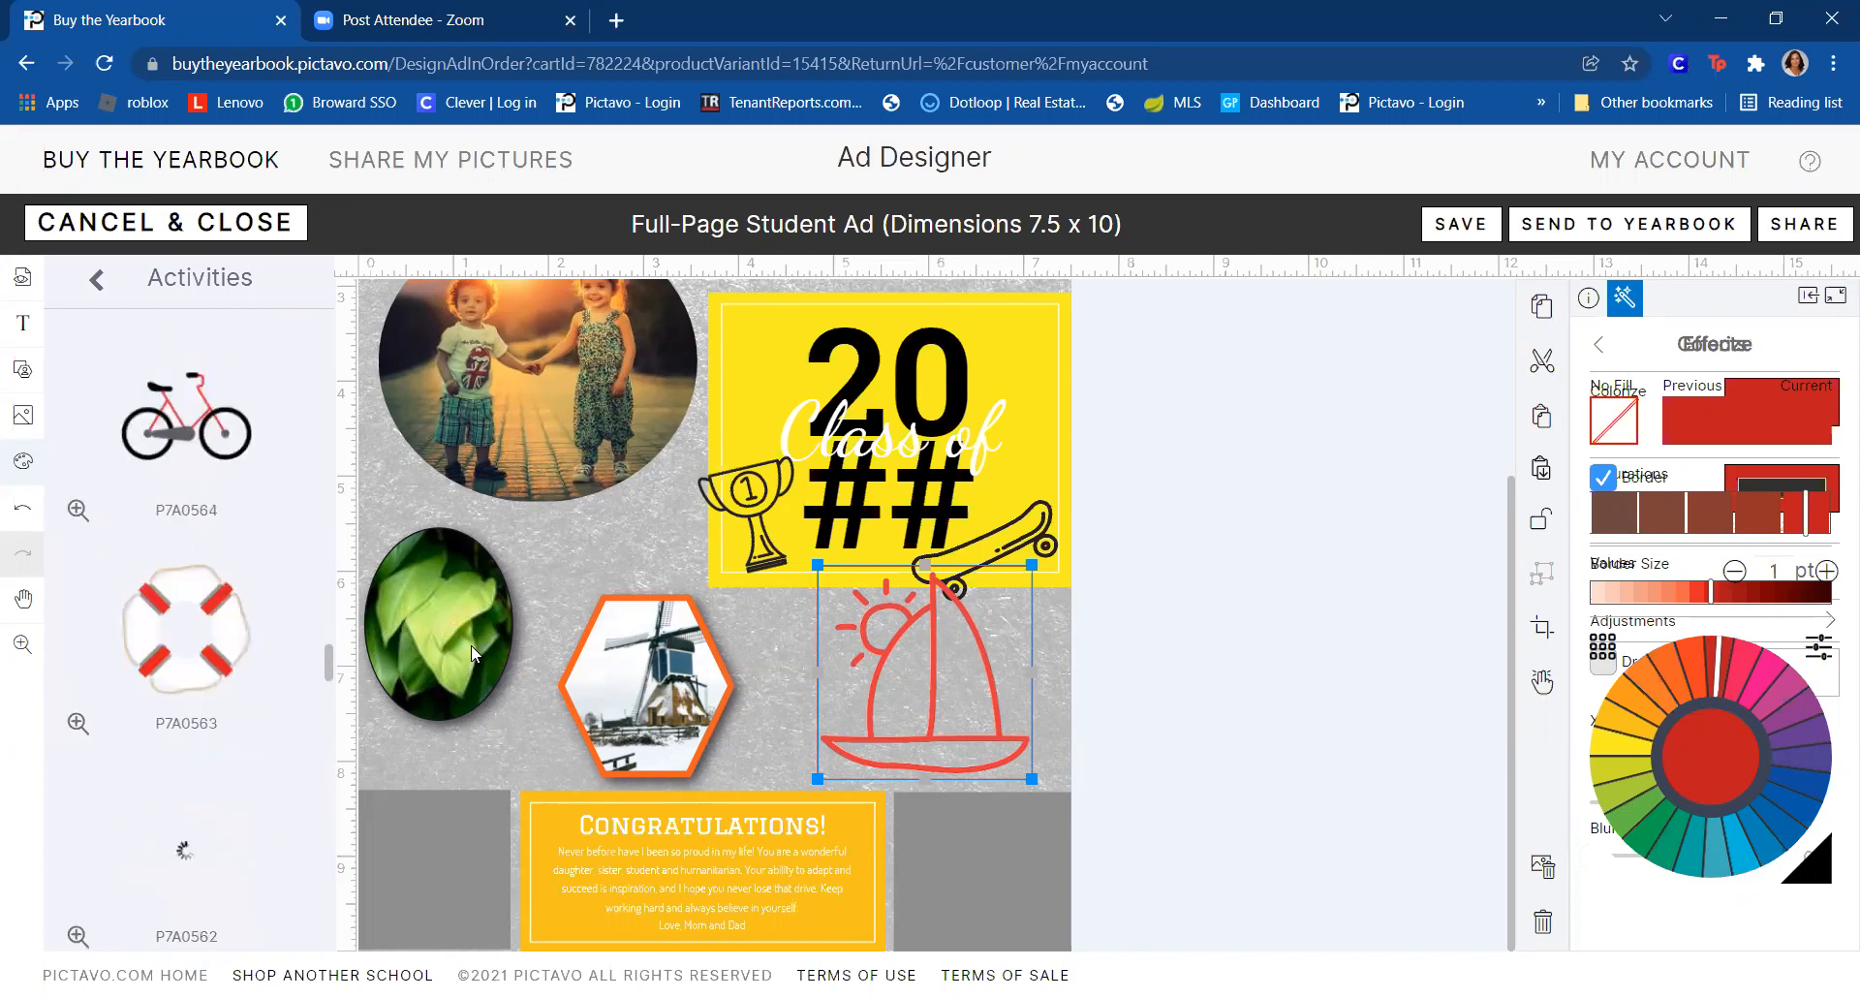
scroll(472, 654, "down", 3)
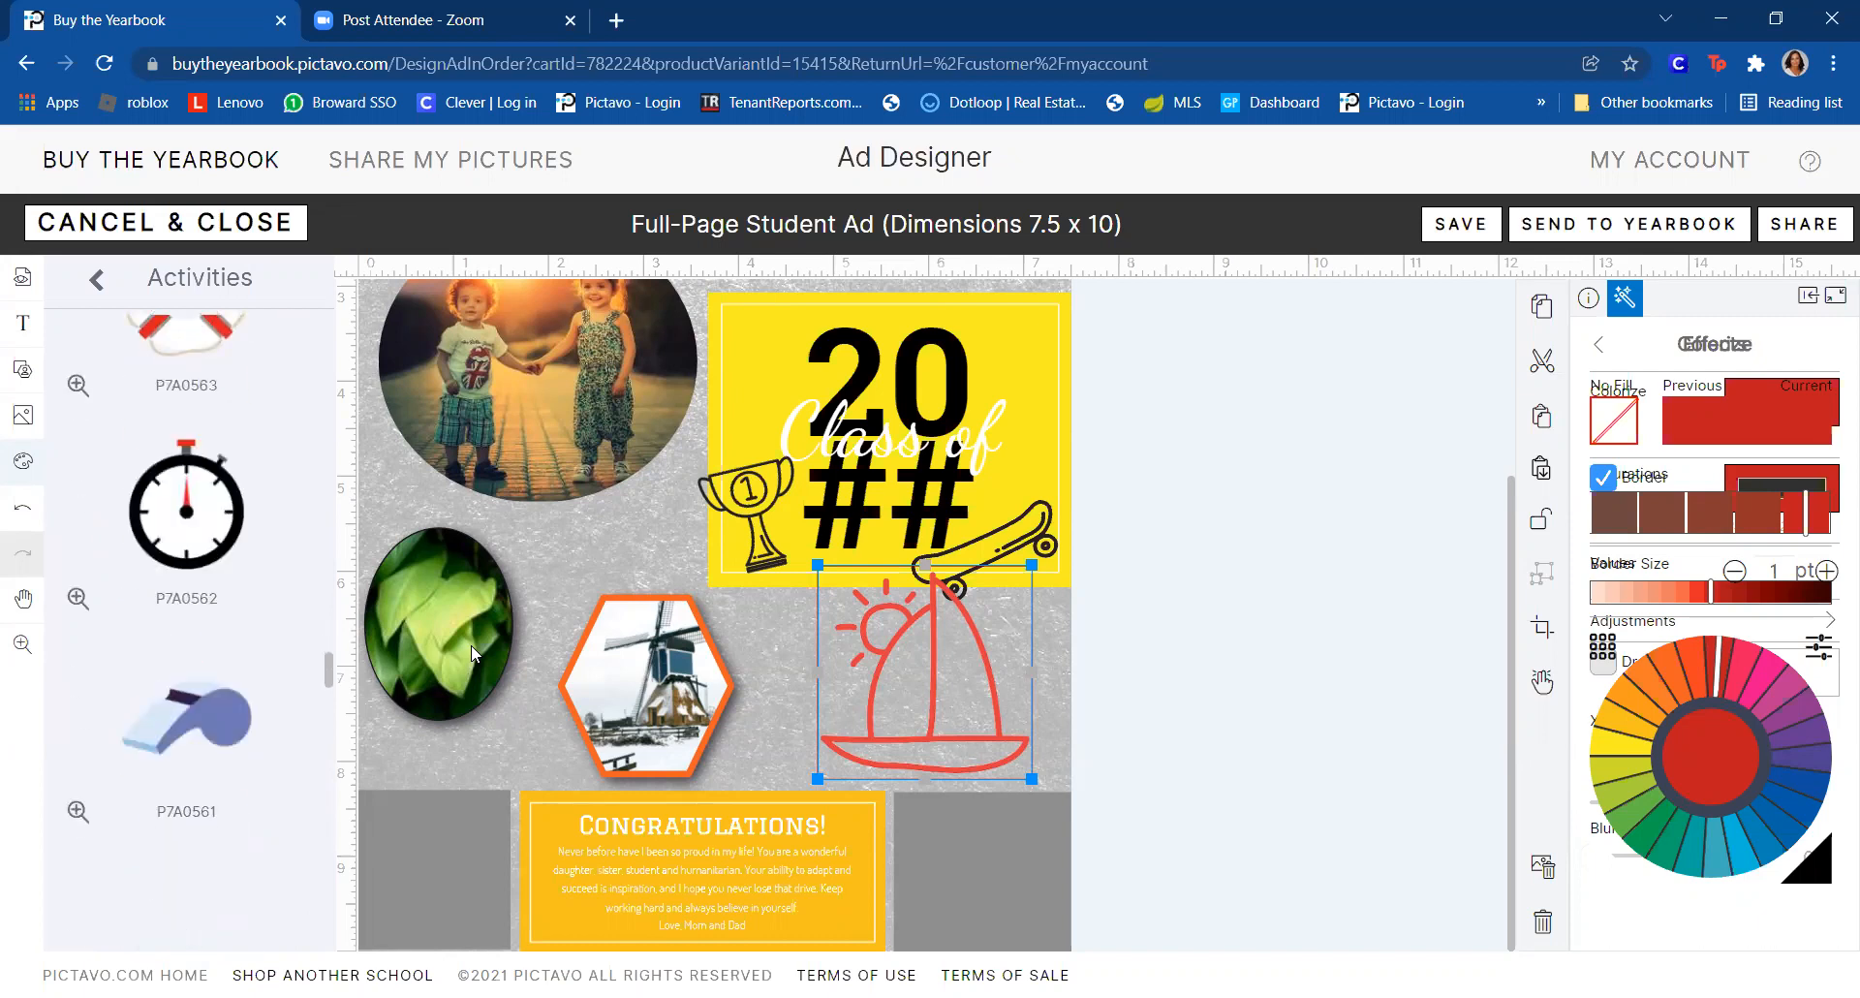
scroll(472, 654, "down", 10)
scroll(472, 654, "down", 6)
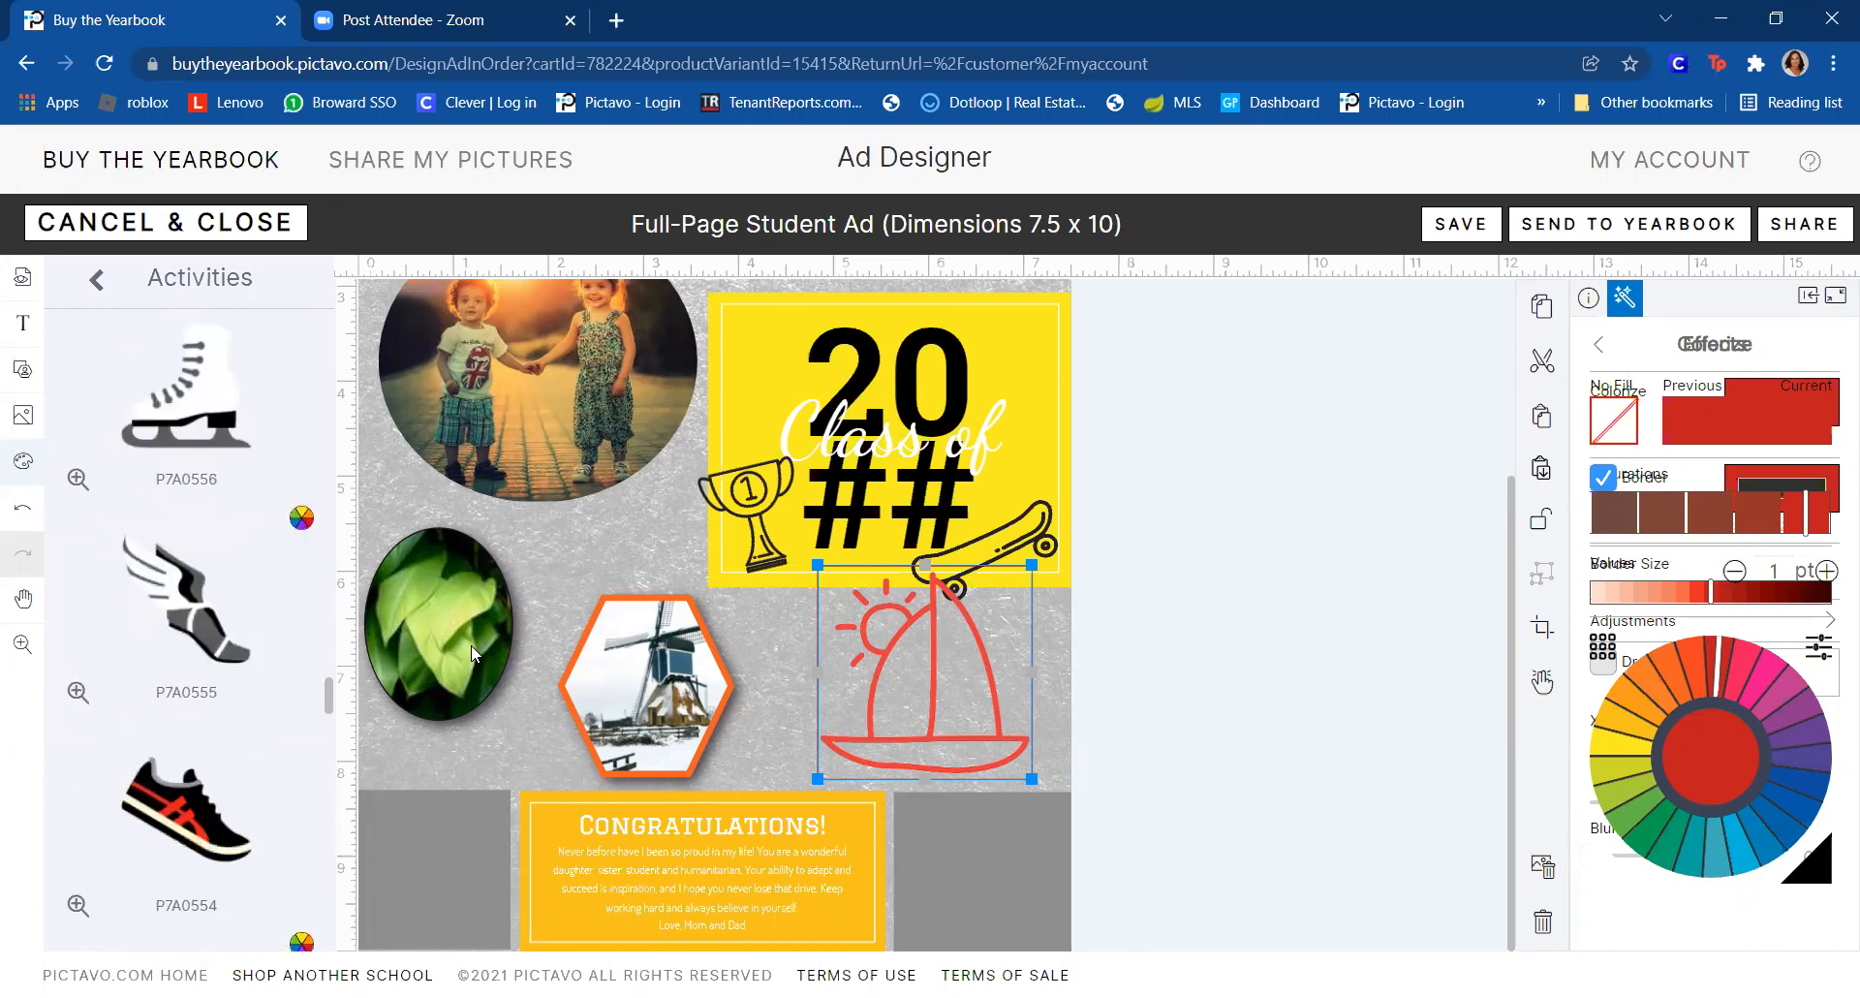
- Look over the full-color sports equipment art in the Activities accents, from the hockey sticks to the swim goggles
scroll(471, 654, "down", 3)
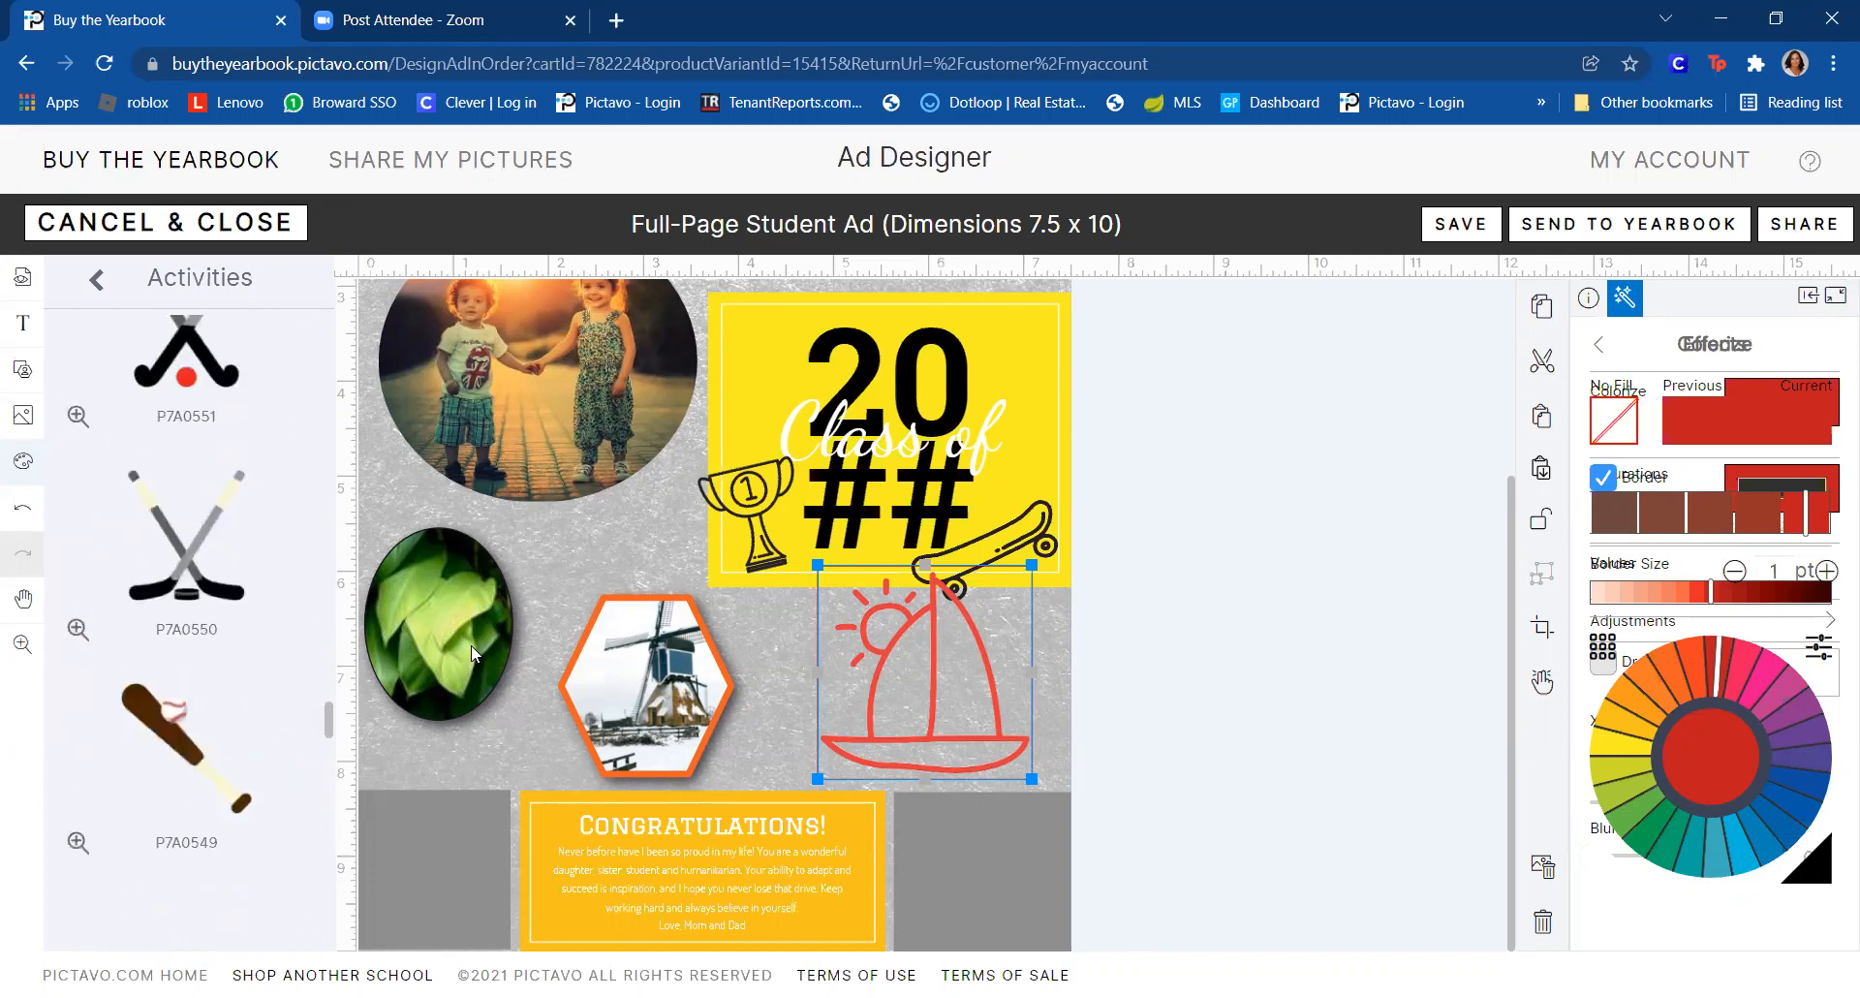
scroll(472, 654, "down", 6)
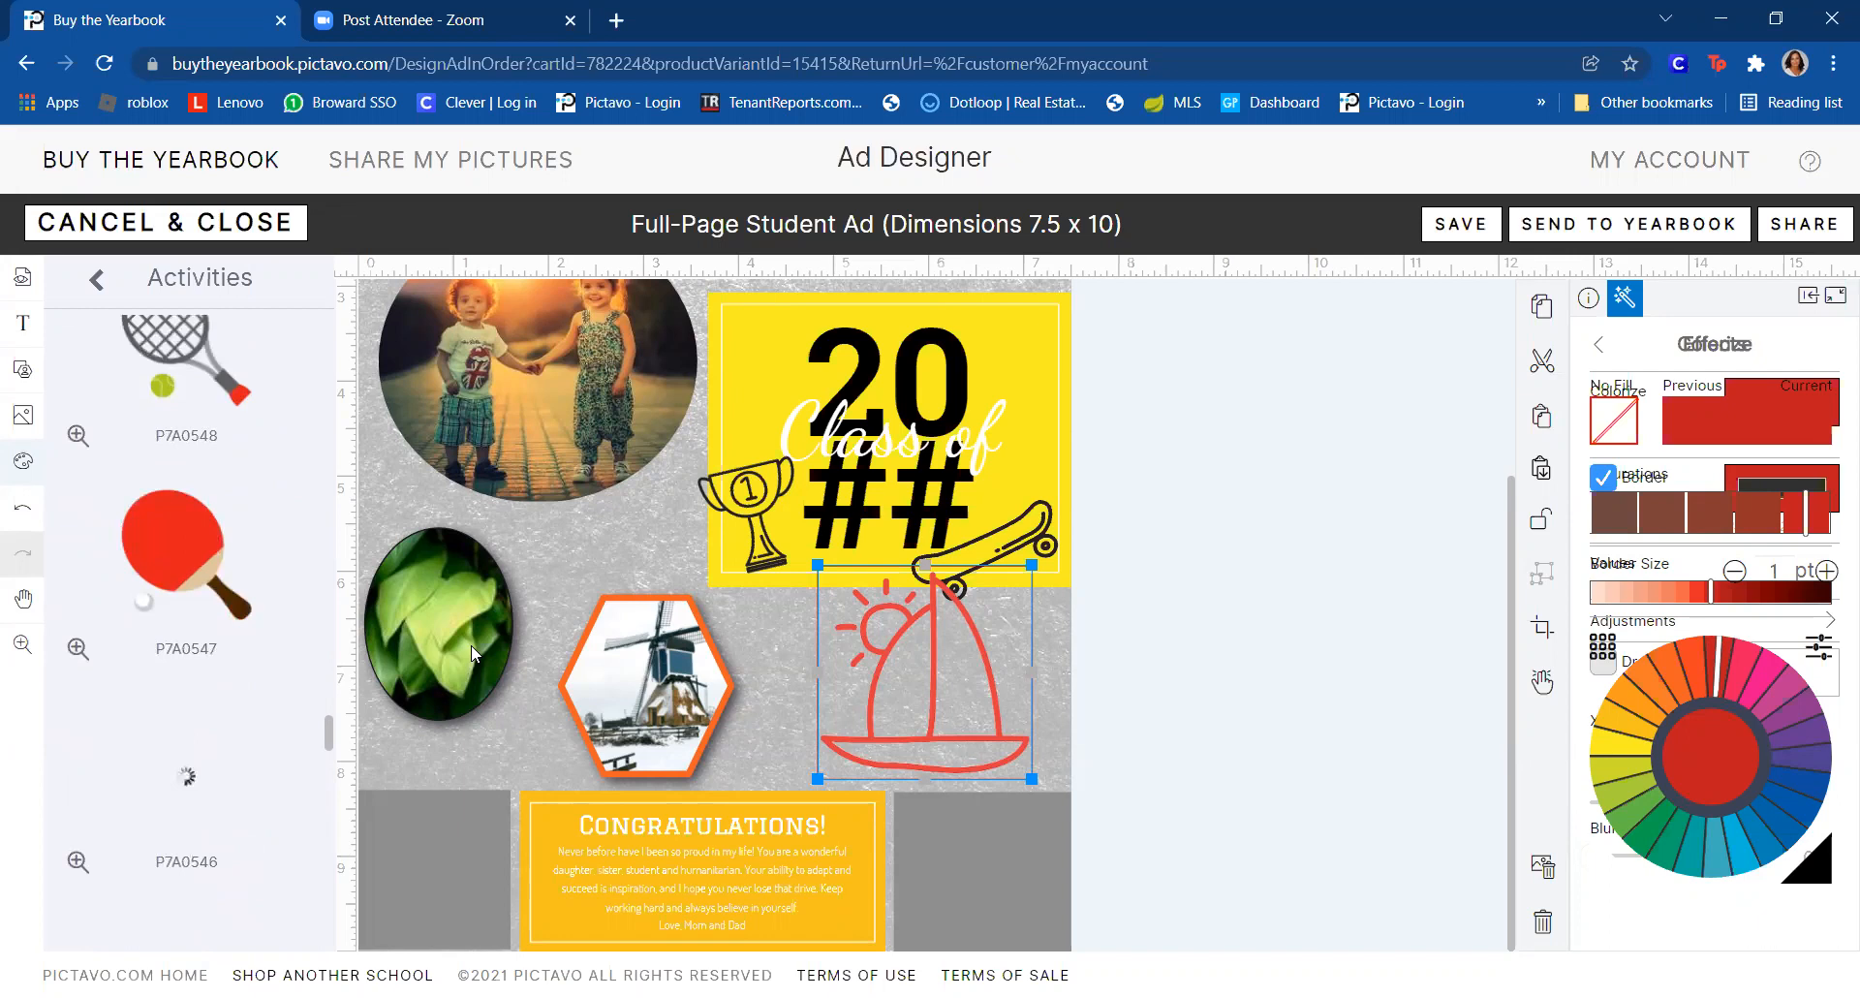
scroll(471, 654, "down", 10)
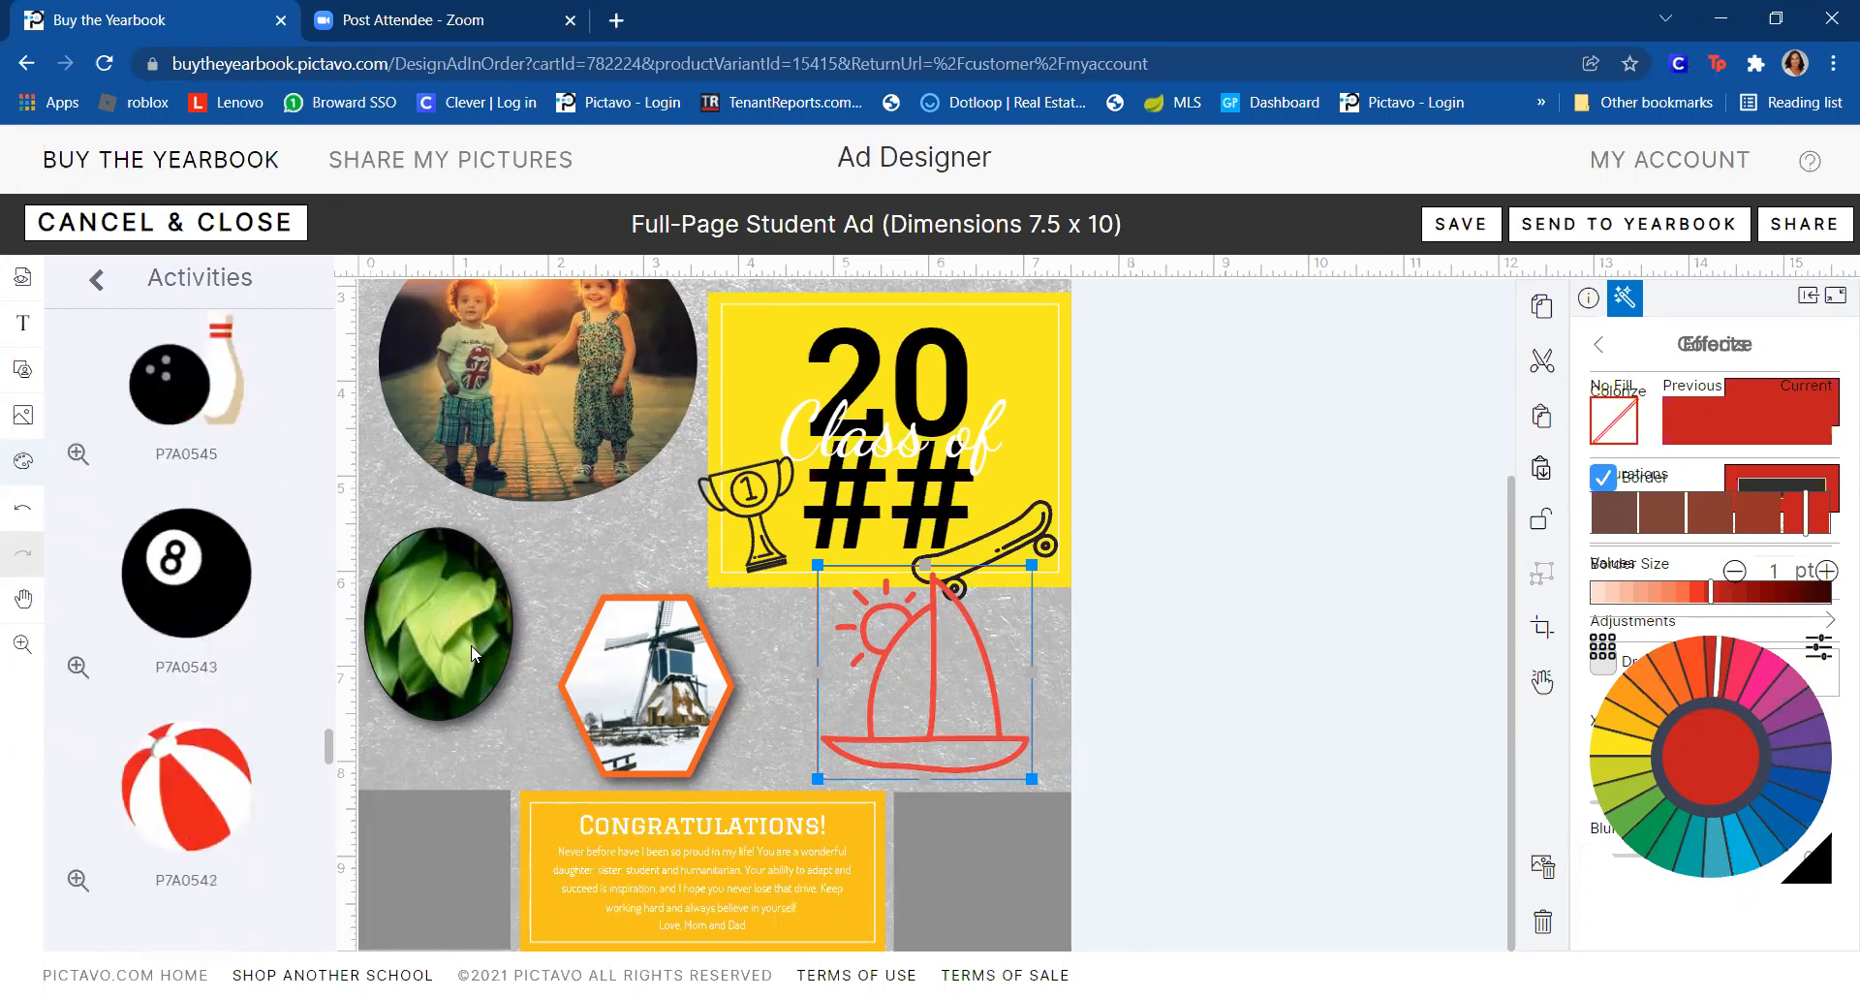
scroll(473, 654, "down", 12)
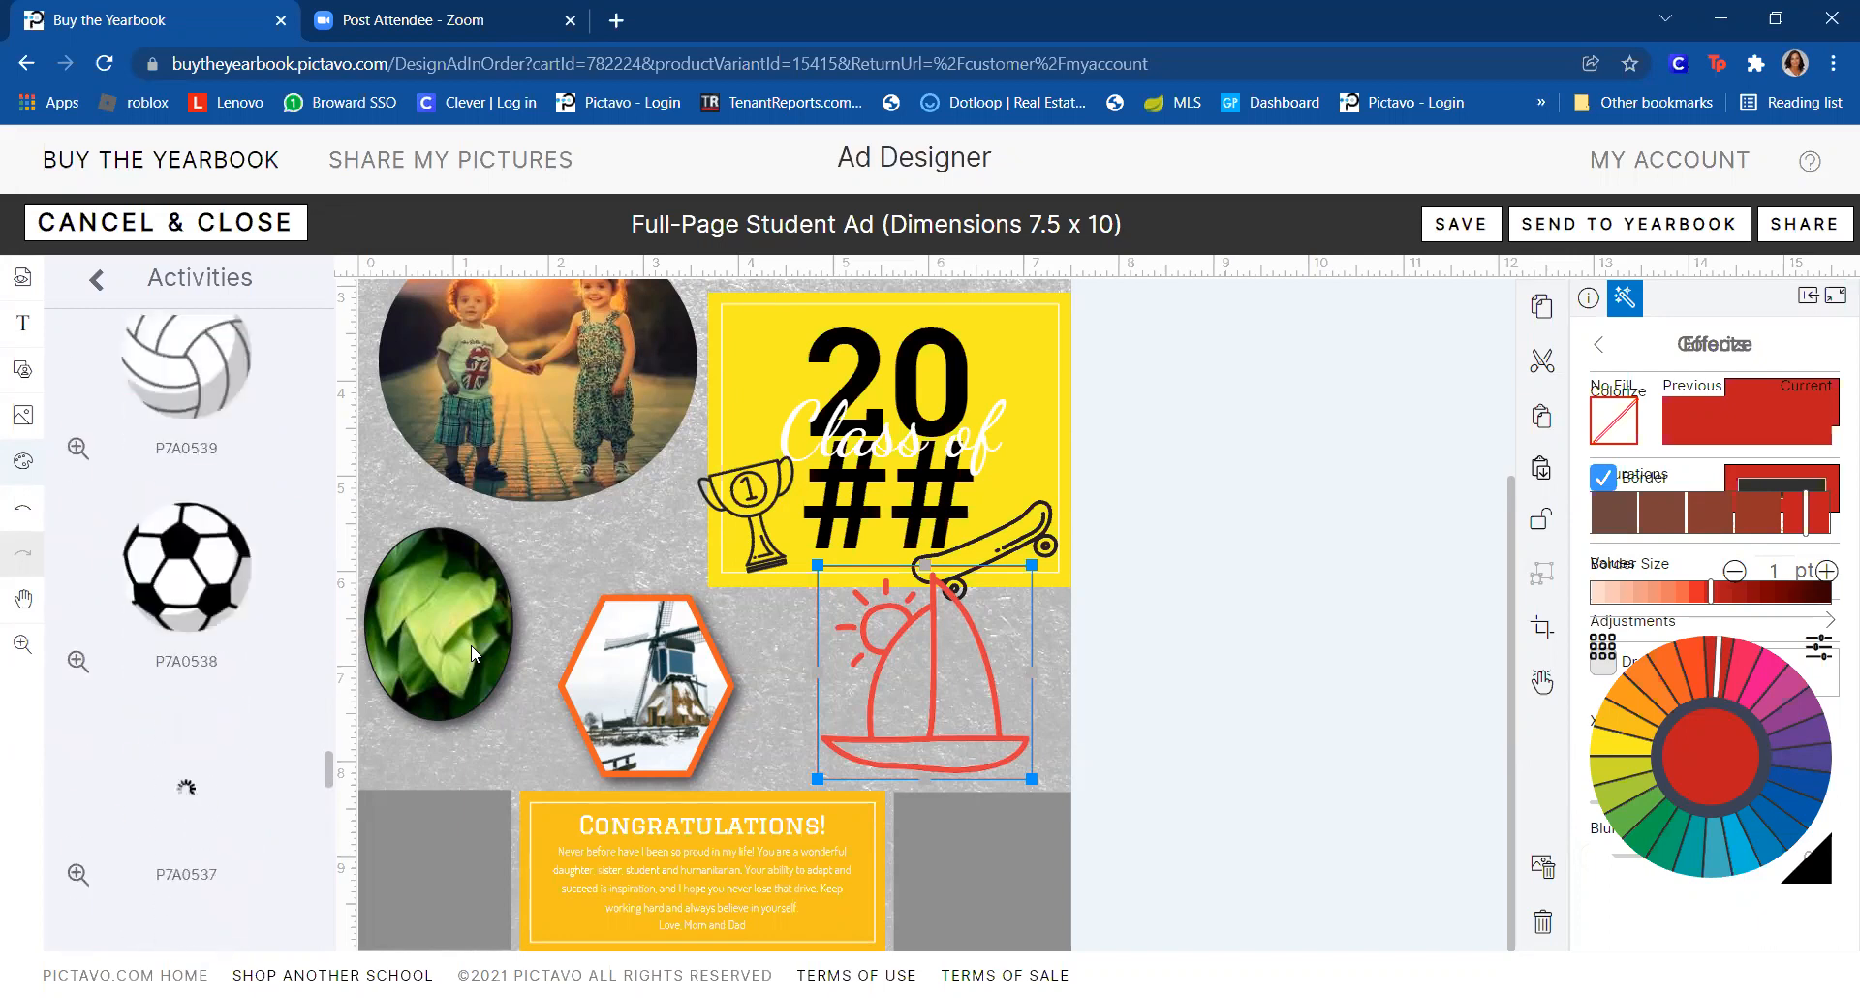
scroll(472, 654, "down", 5)
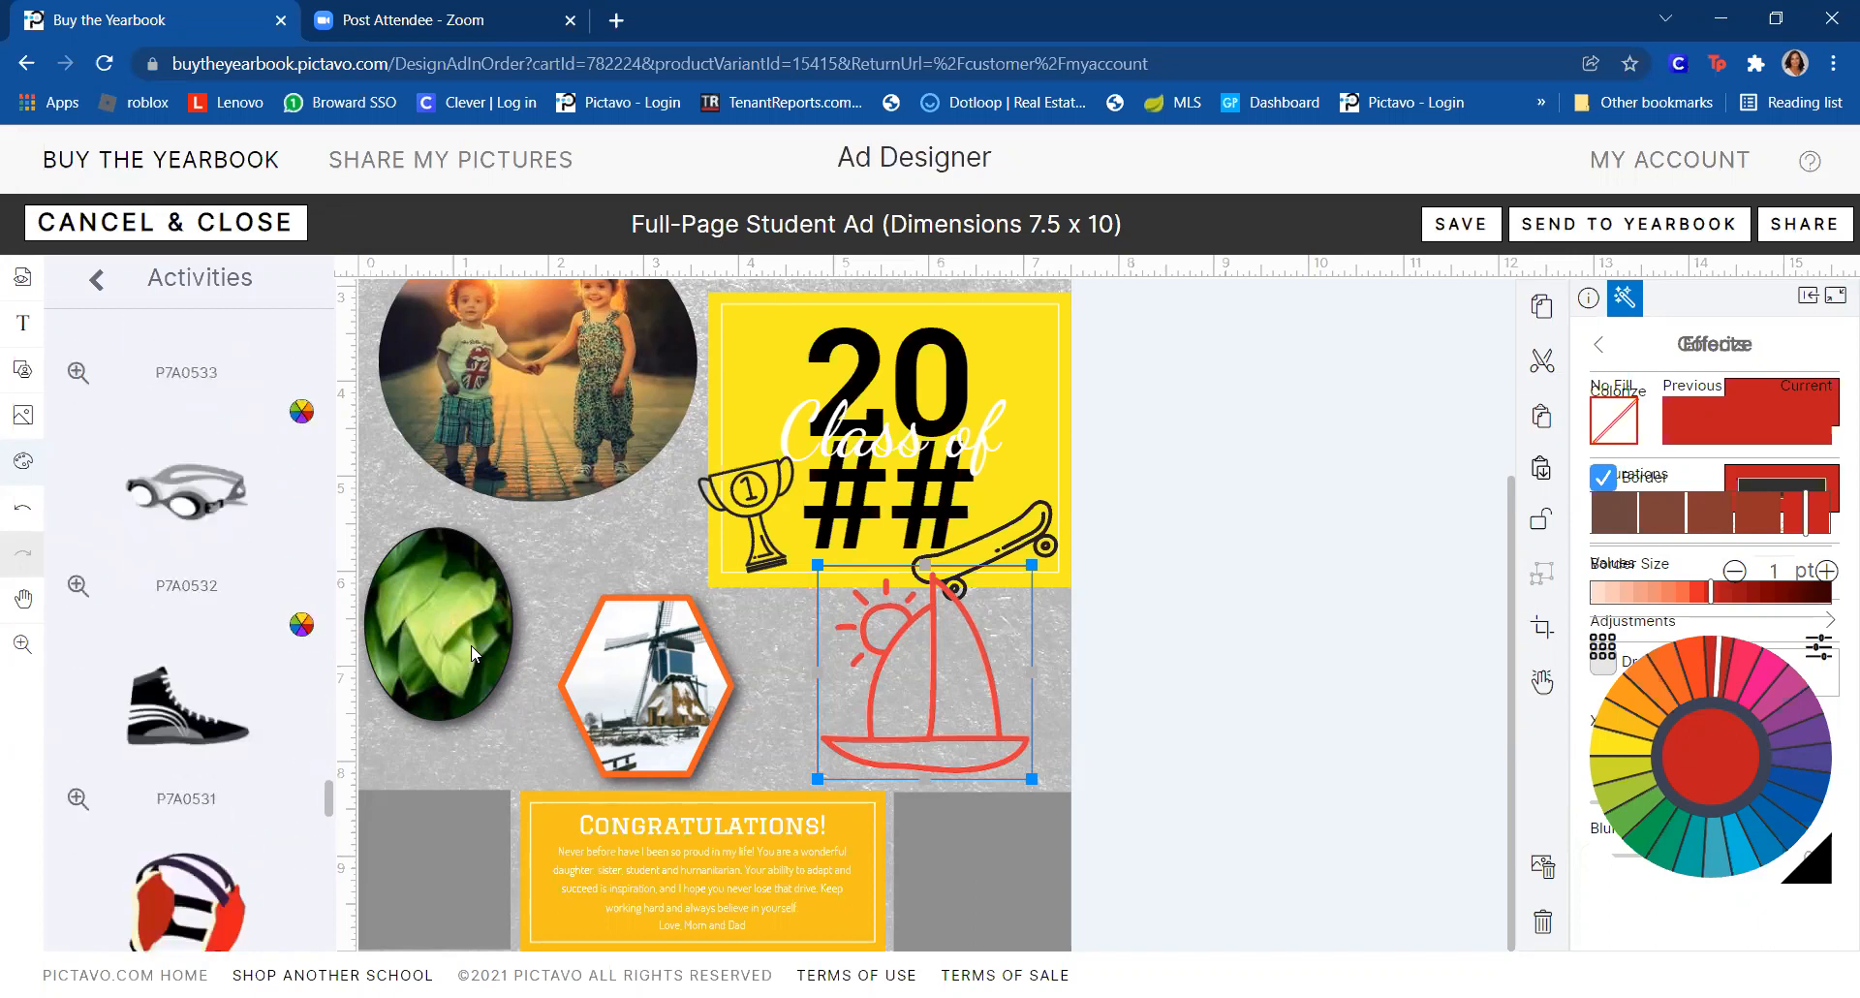
- Open the Embellishments accents and look through the arrow art down to the star outlines
left_click(95, 280)
left_click(96, 280)
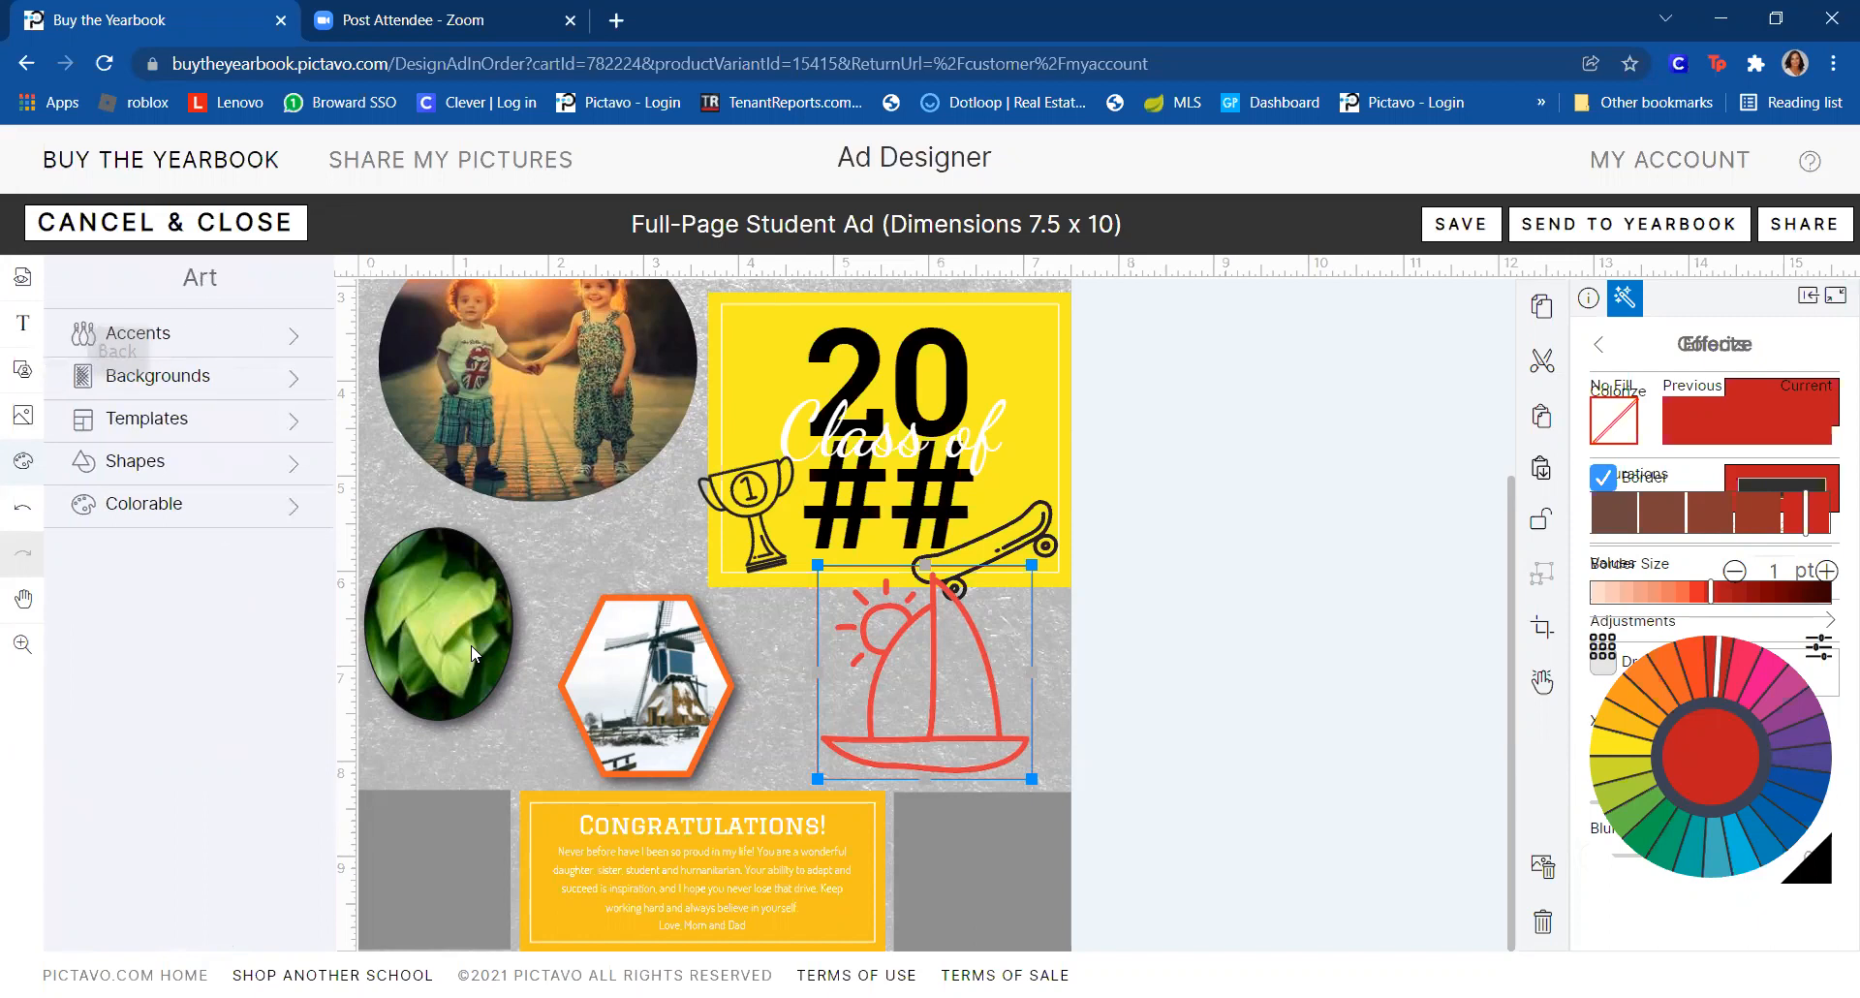
left_click(137, 334)
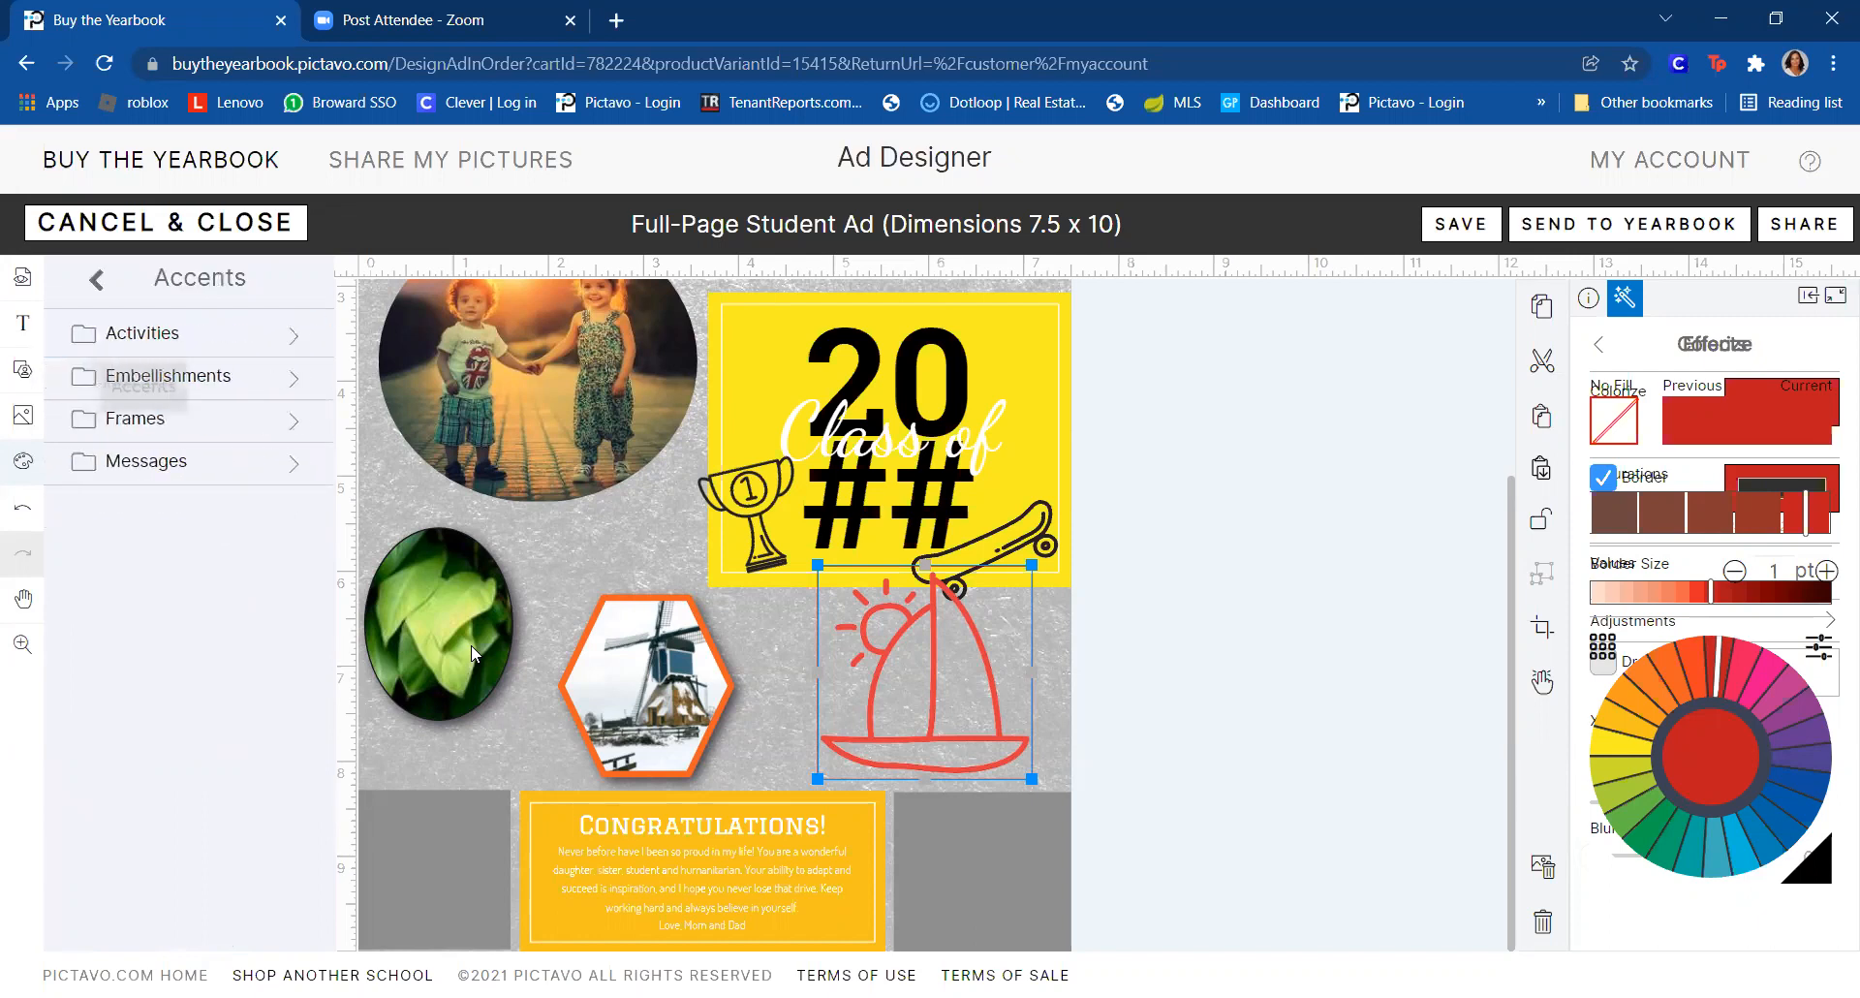
left_click(167, 377)
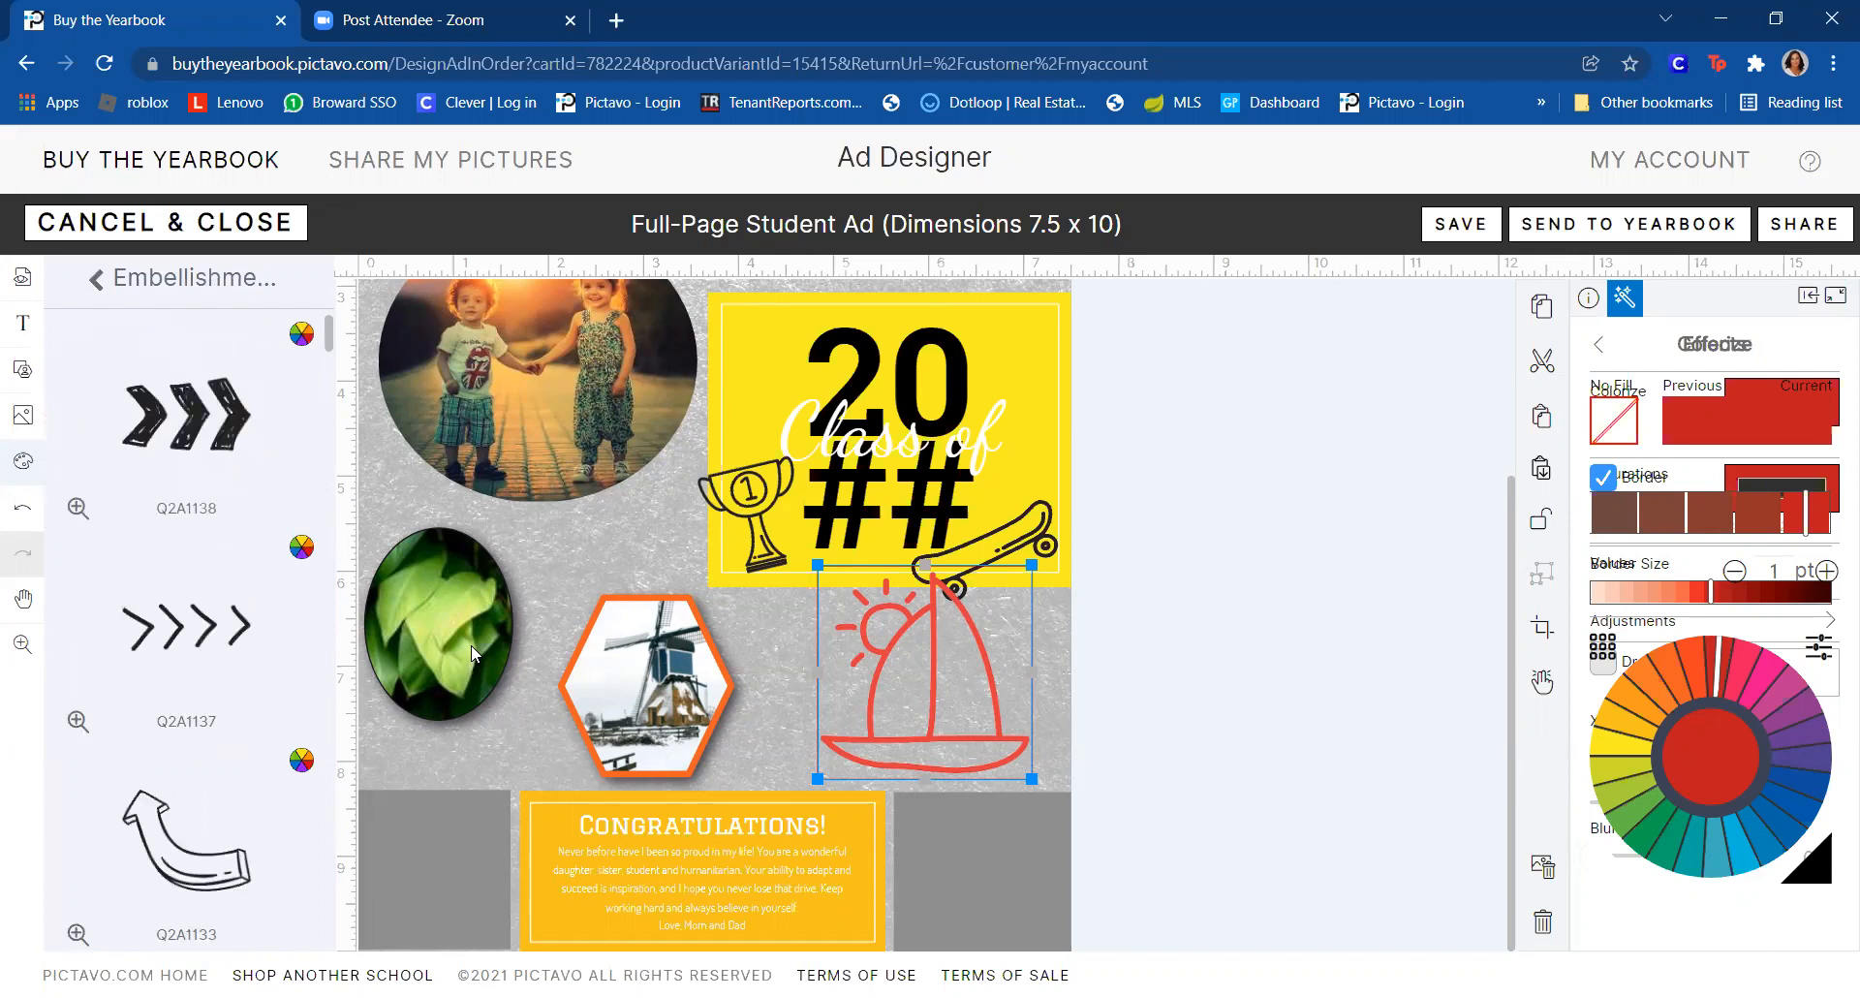
scroll(189, 630, "down", 6)
scroll(189, 630, "up", 5)
scroll(189, 629, "down", 3)
scroll(189, 630, "down", 4)
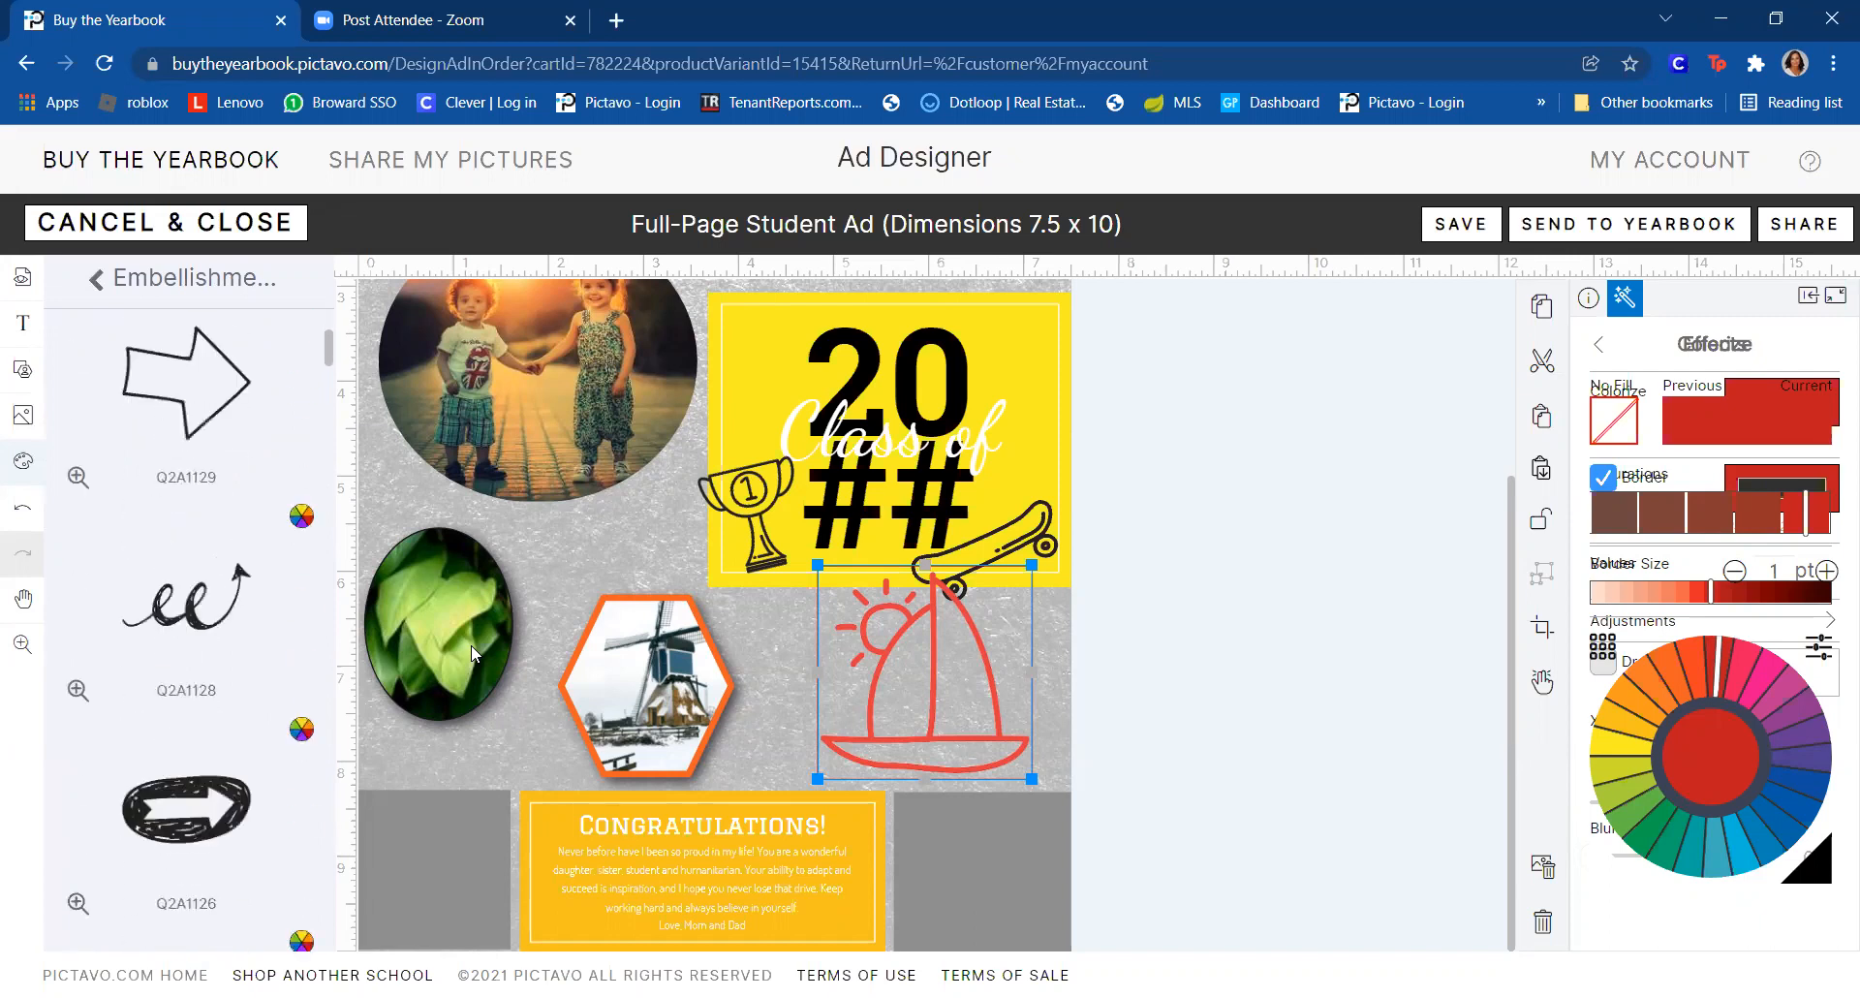
scroll(189, 630, "down", 5)
scroll(189, 630, "down", 3)
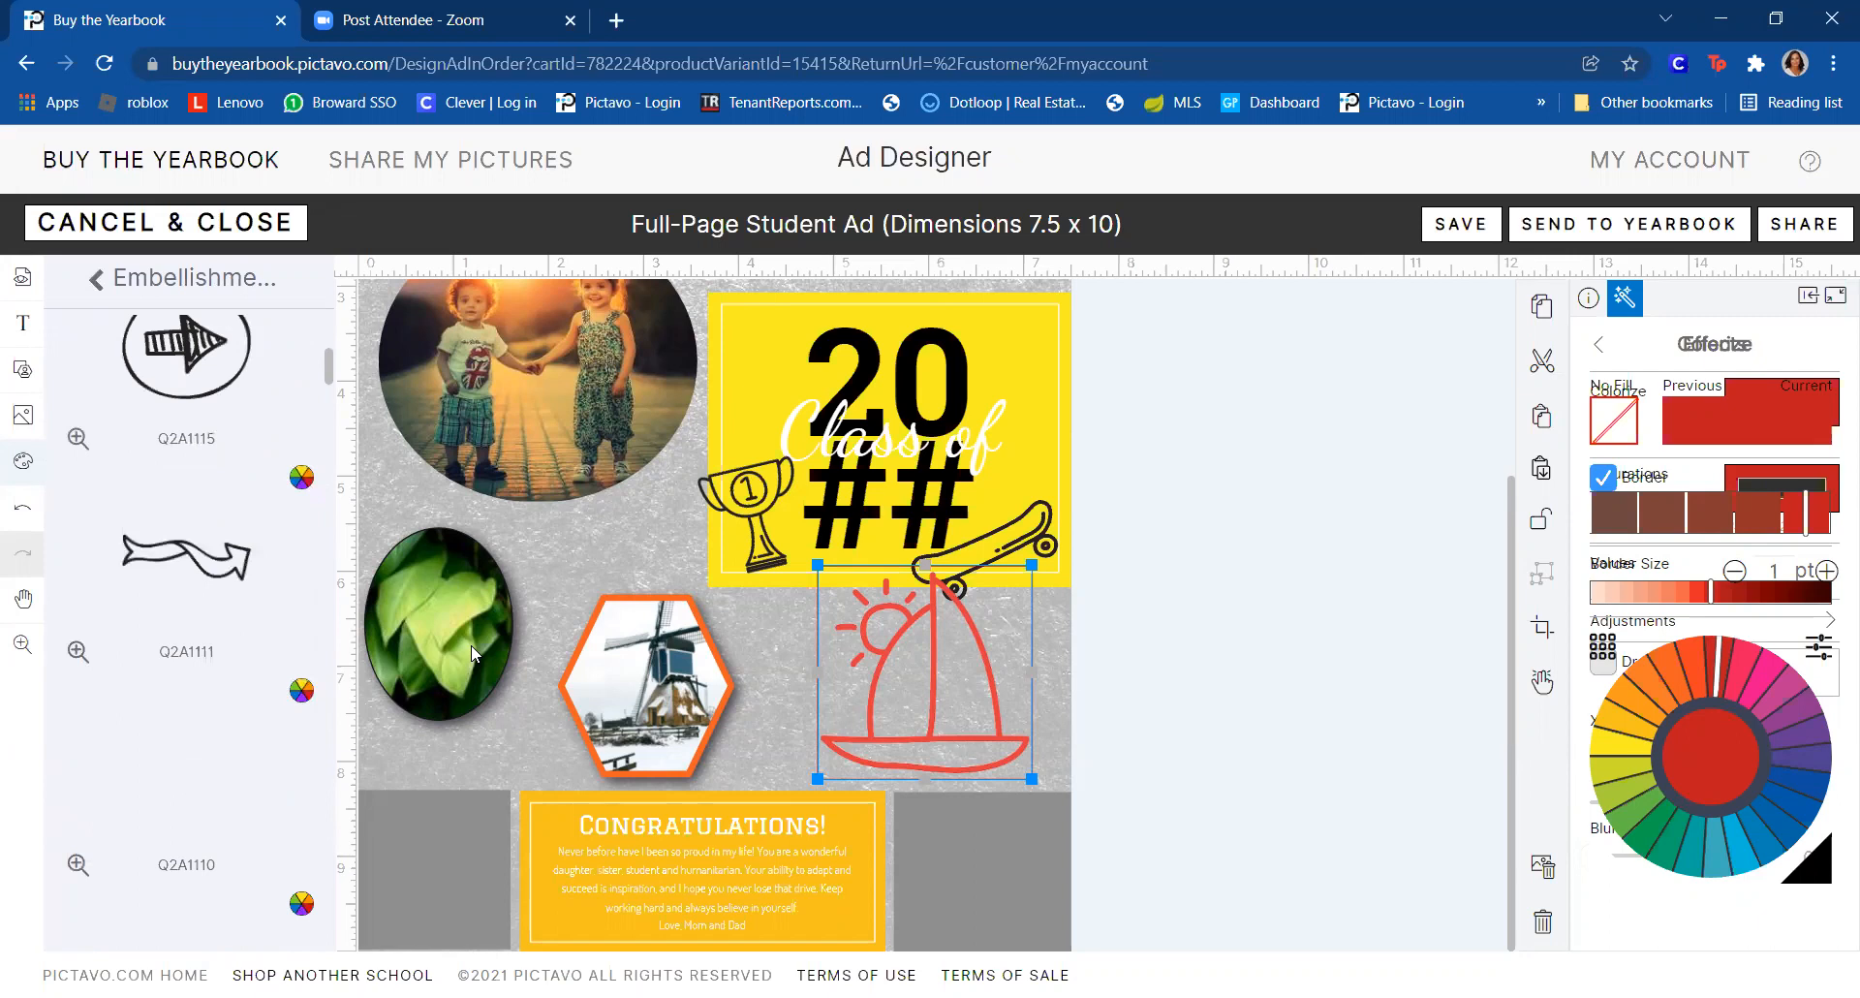
scroll(189, 630, "down", 3)
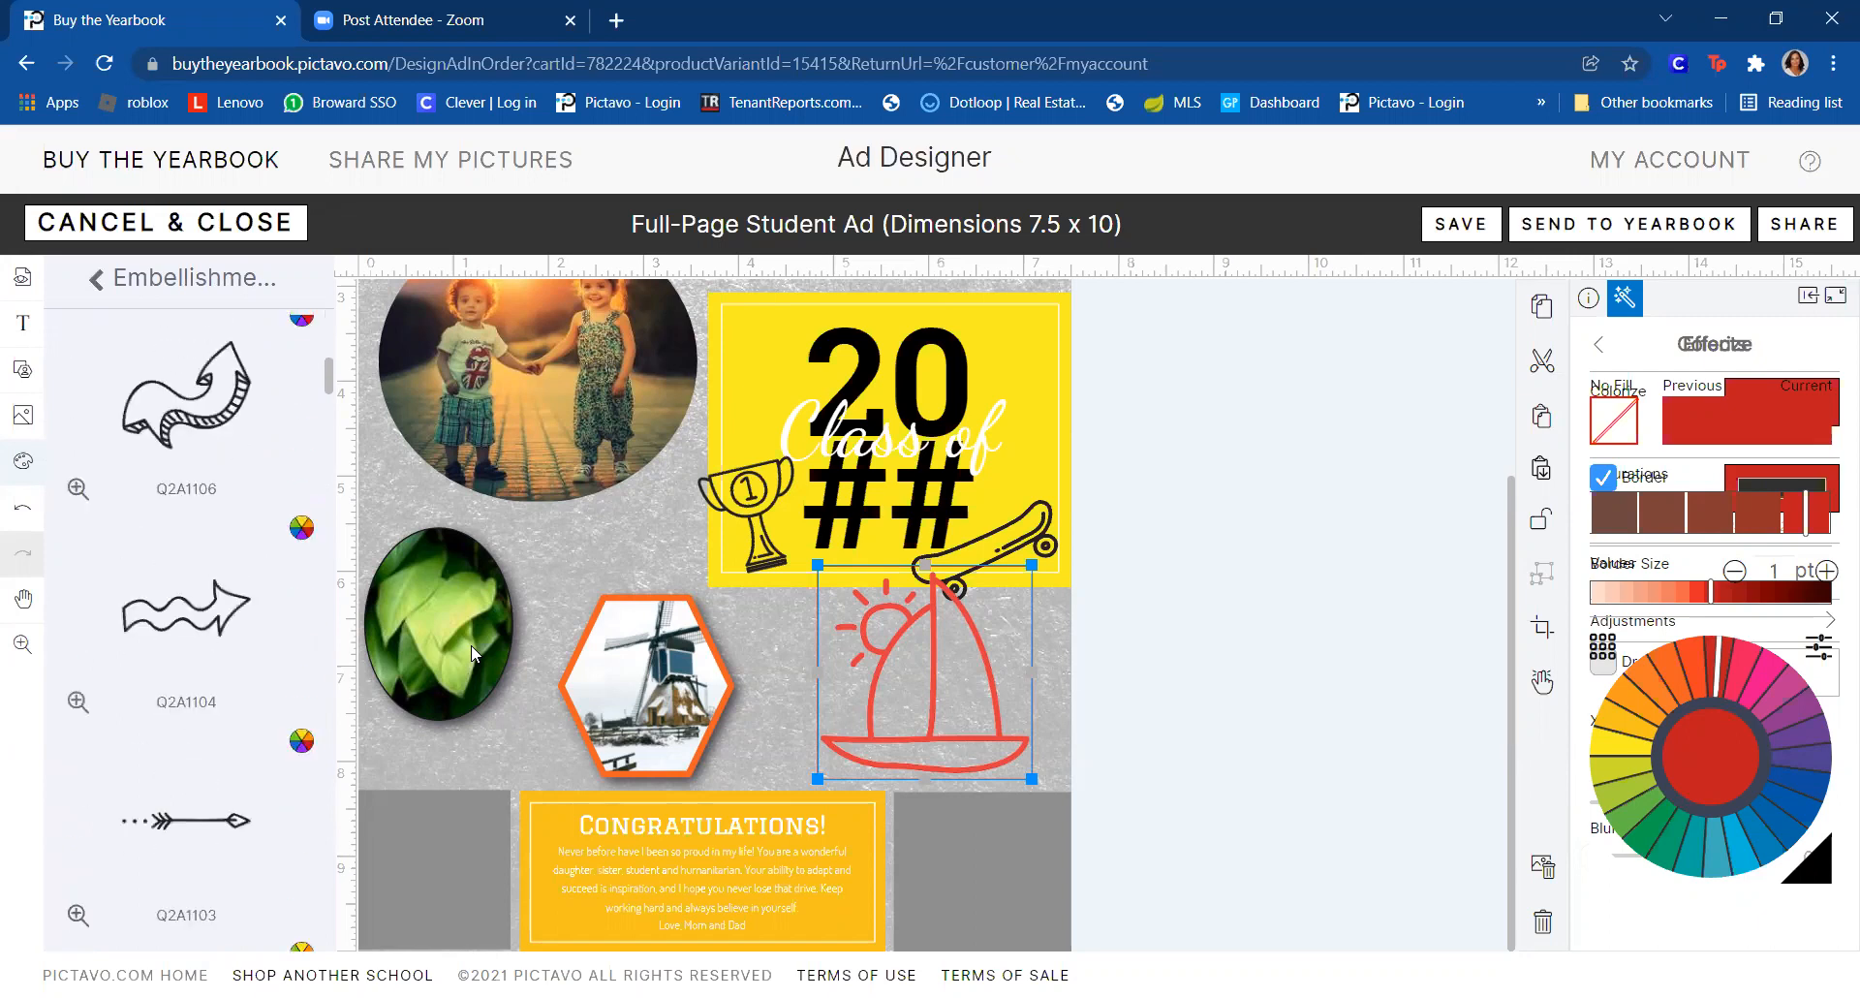
scroll(189, 630, "down", 3)
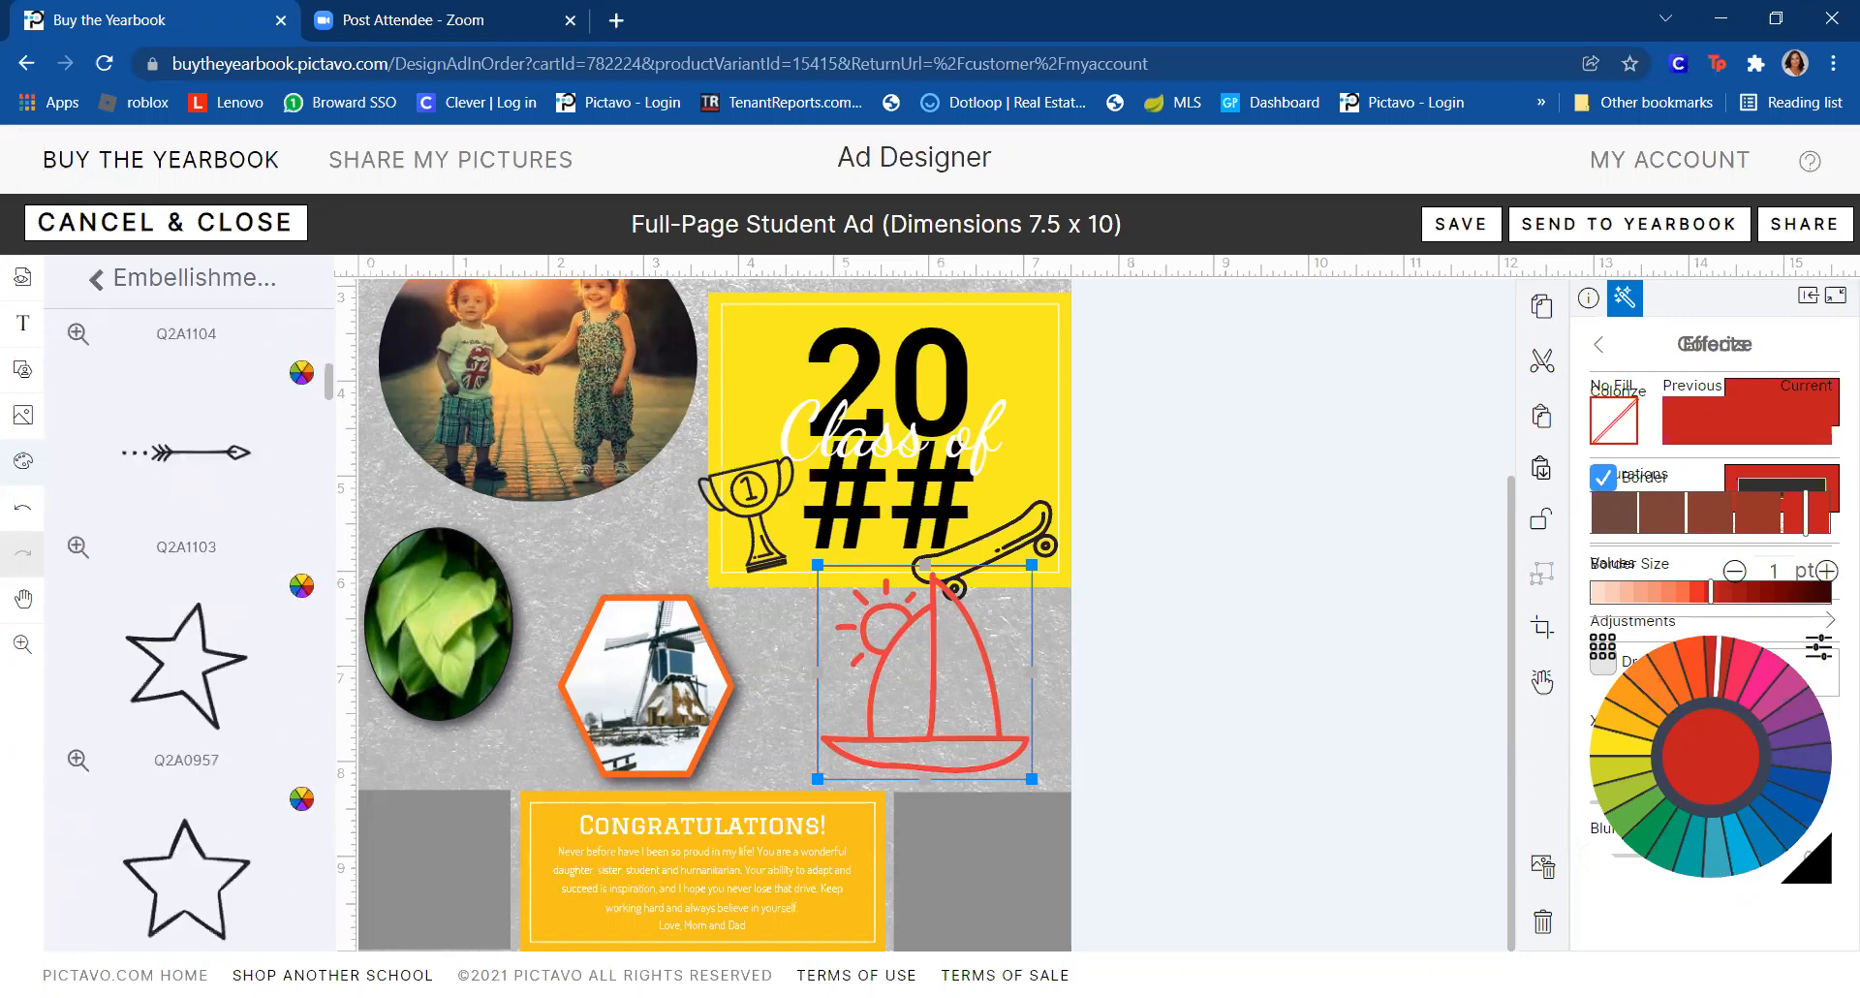
- Add the star outline Q2A0957, shrunk into the gap between the children's photo and the trophy, and colorize it orange
left_click_drag(184, 702, 669, 547)
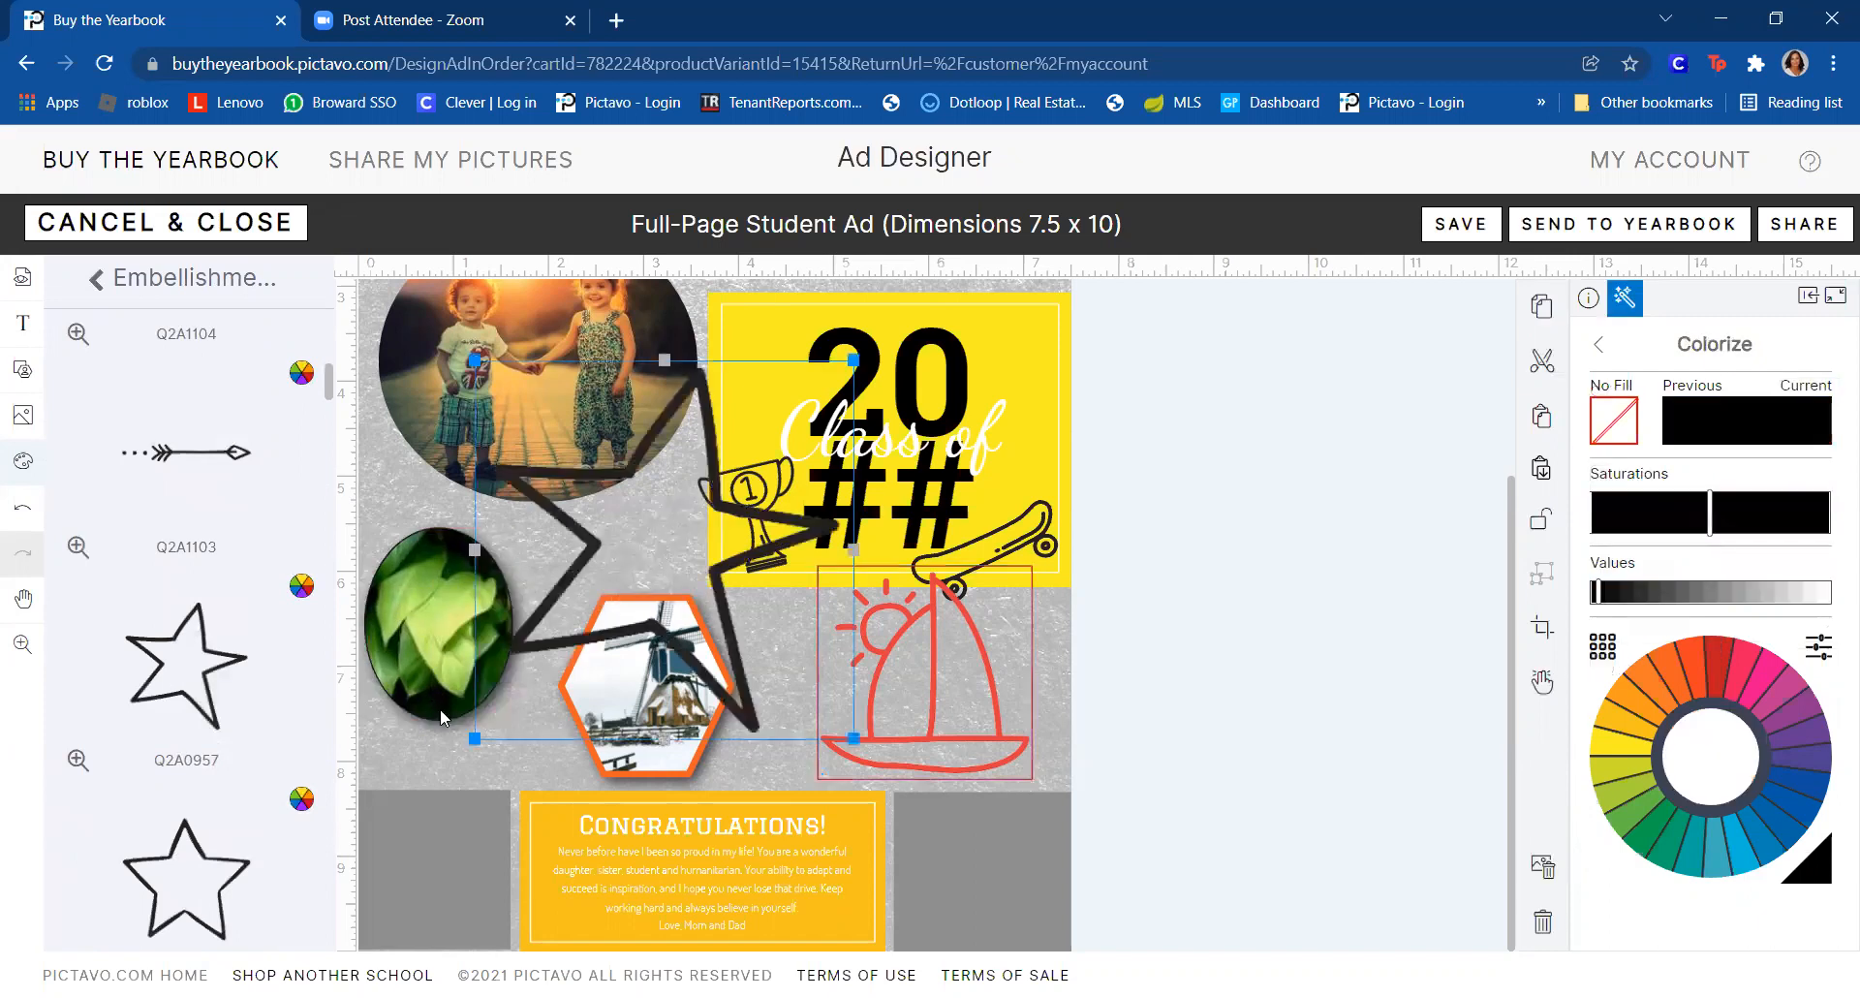
left_click_drag(475, 738, 655, 542)
left_click_drag(733, 407, 590, 507)
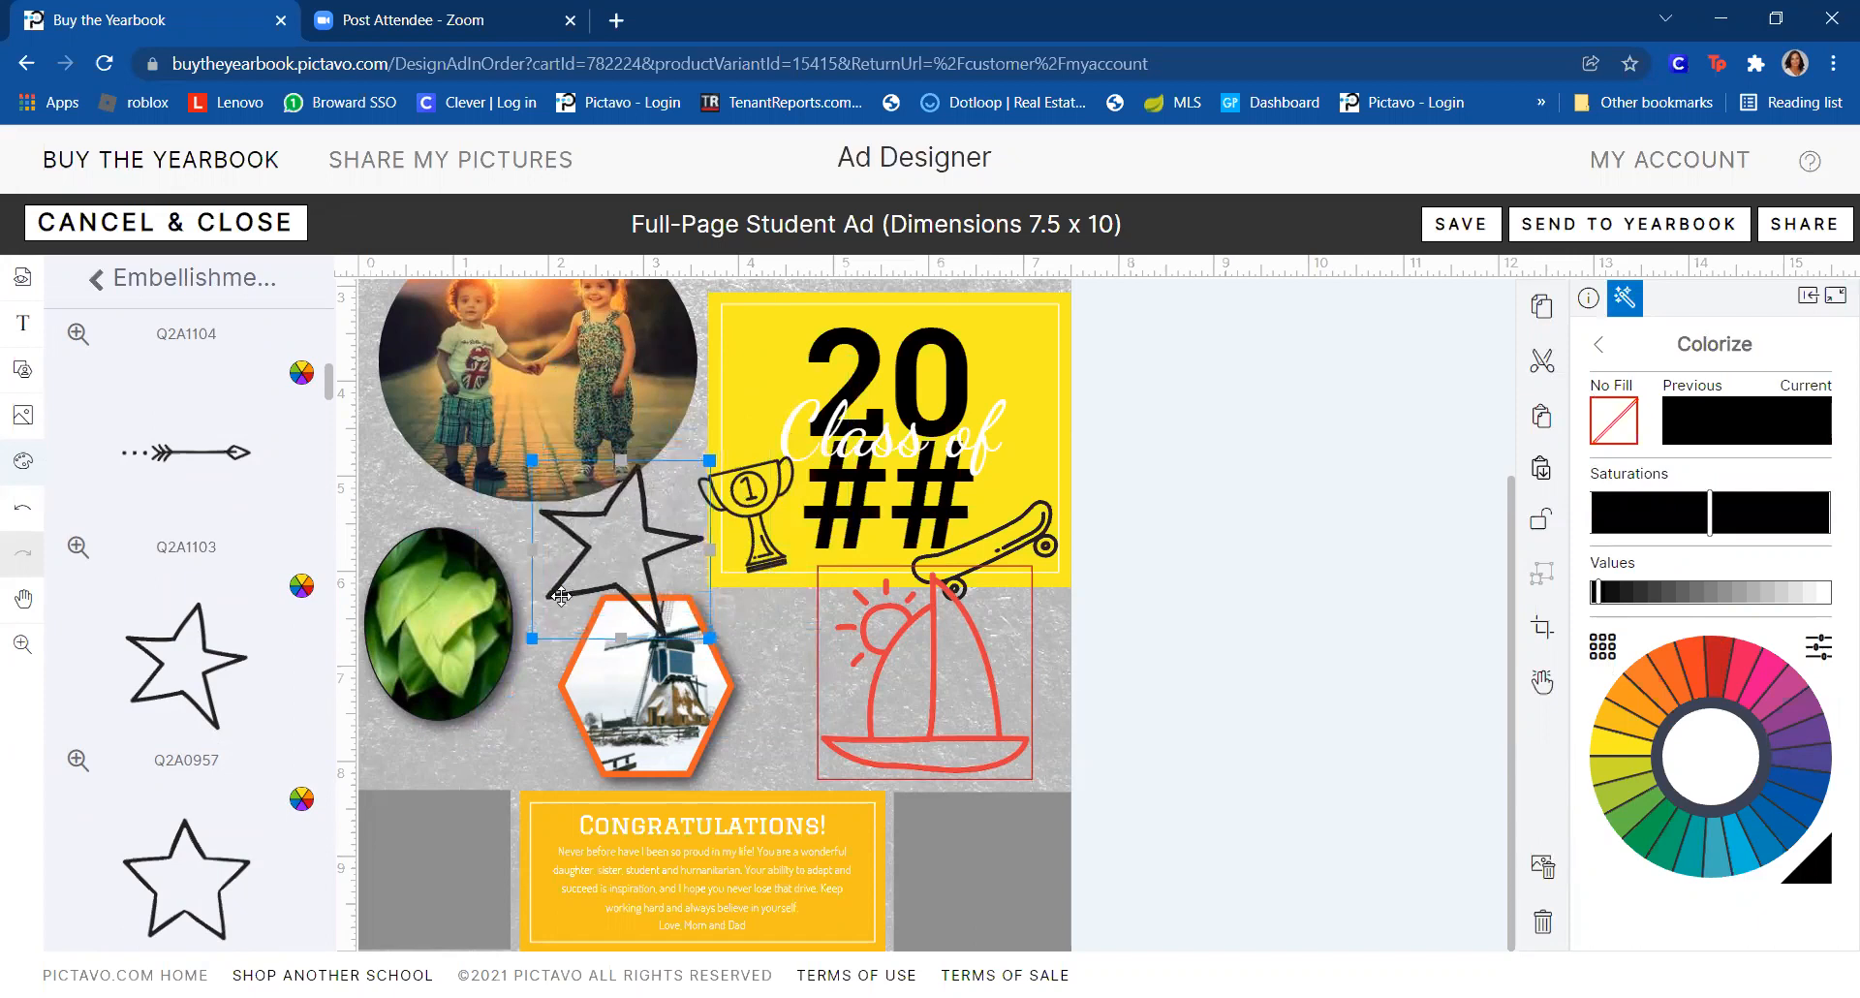
left_click_drag(532, 639, 612, 540)
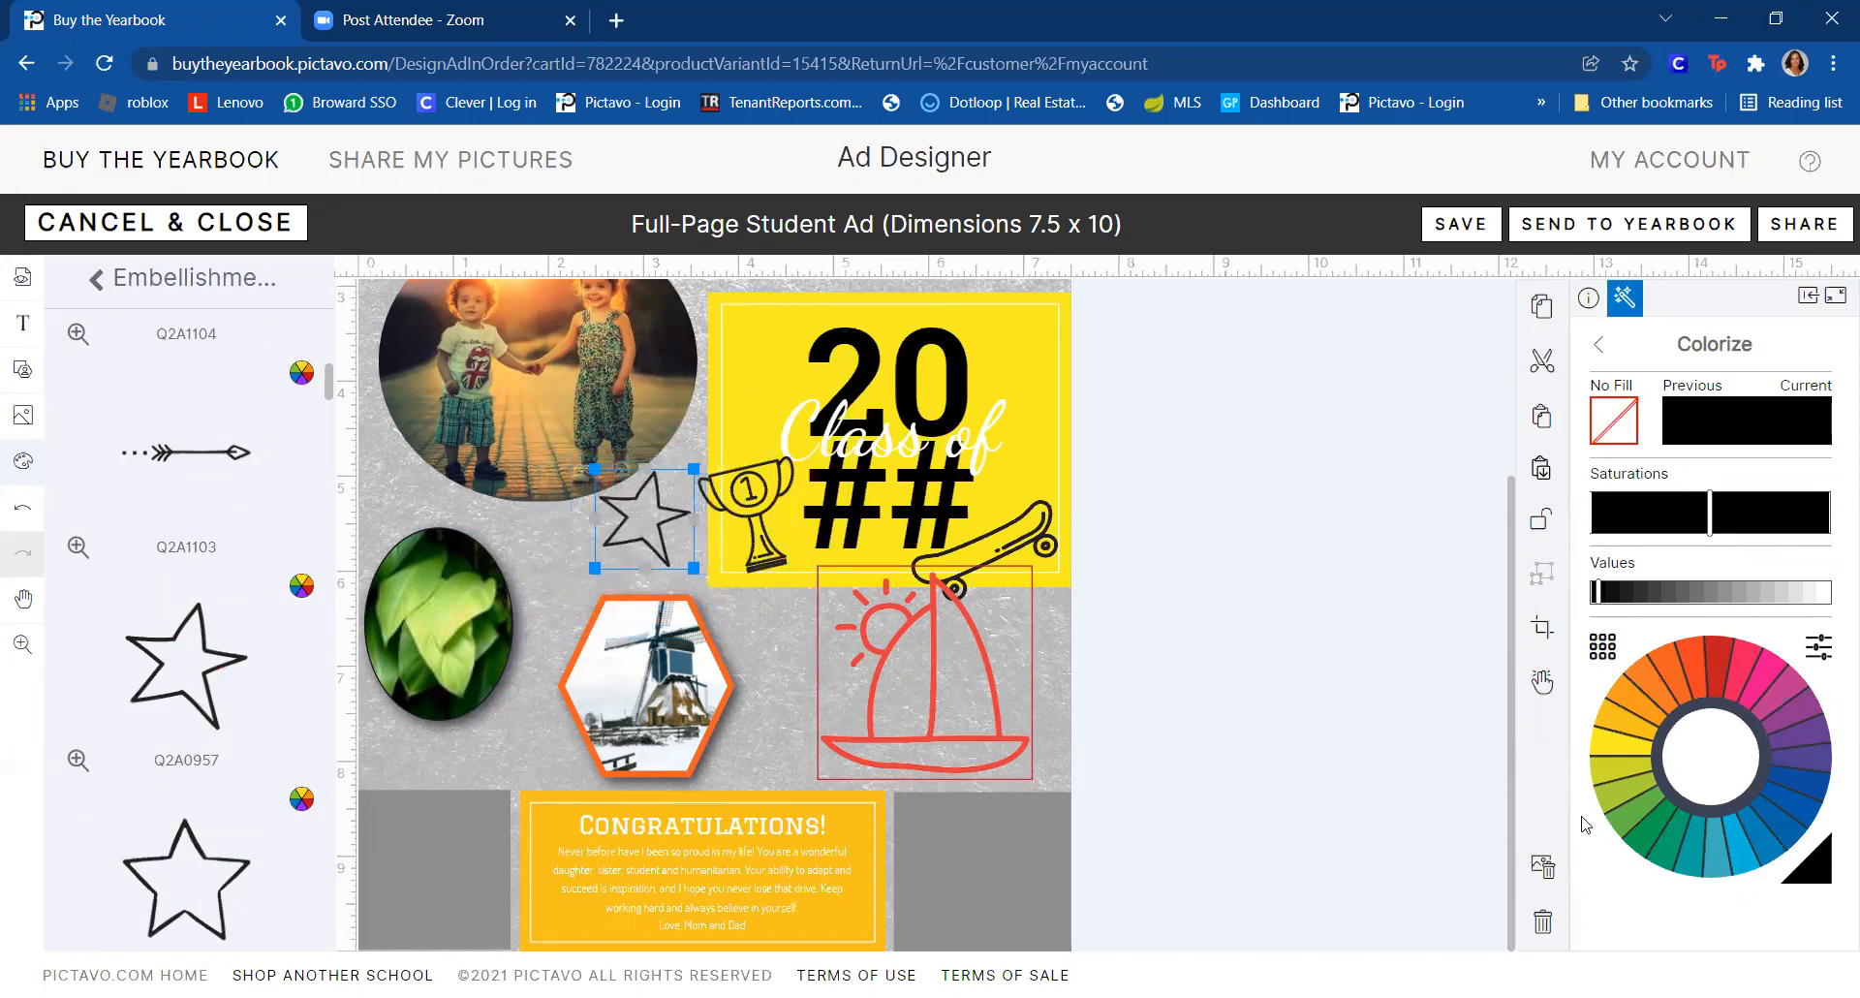
left_click(1722, 647)
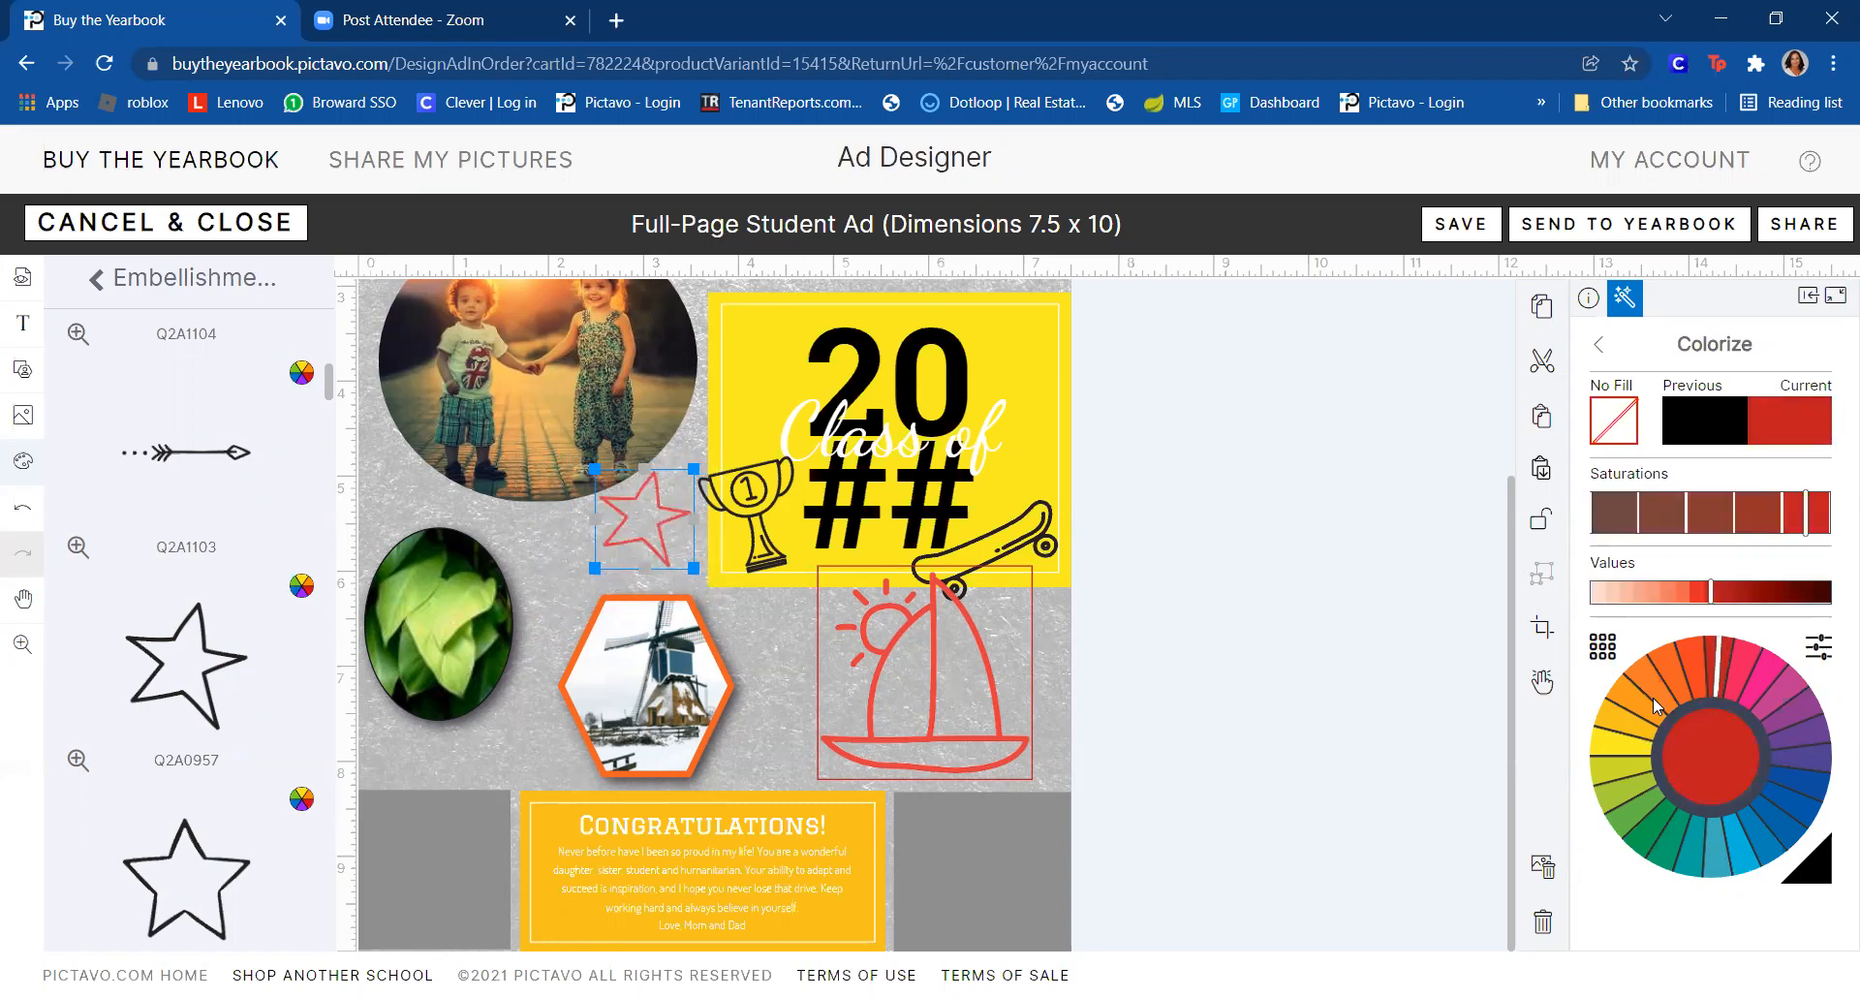
left_click(1639, 674)
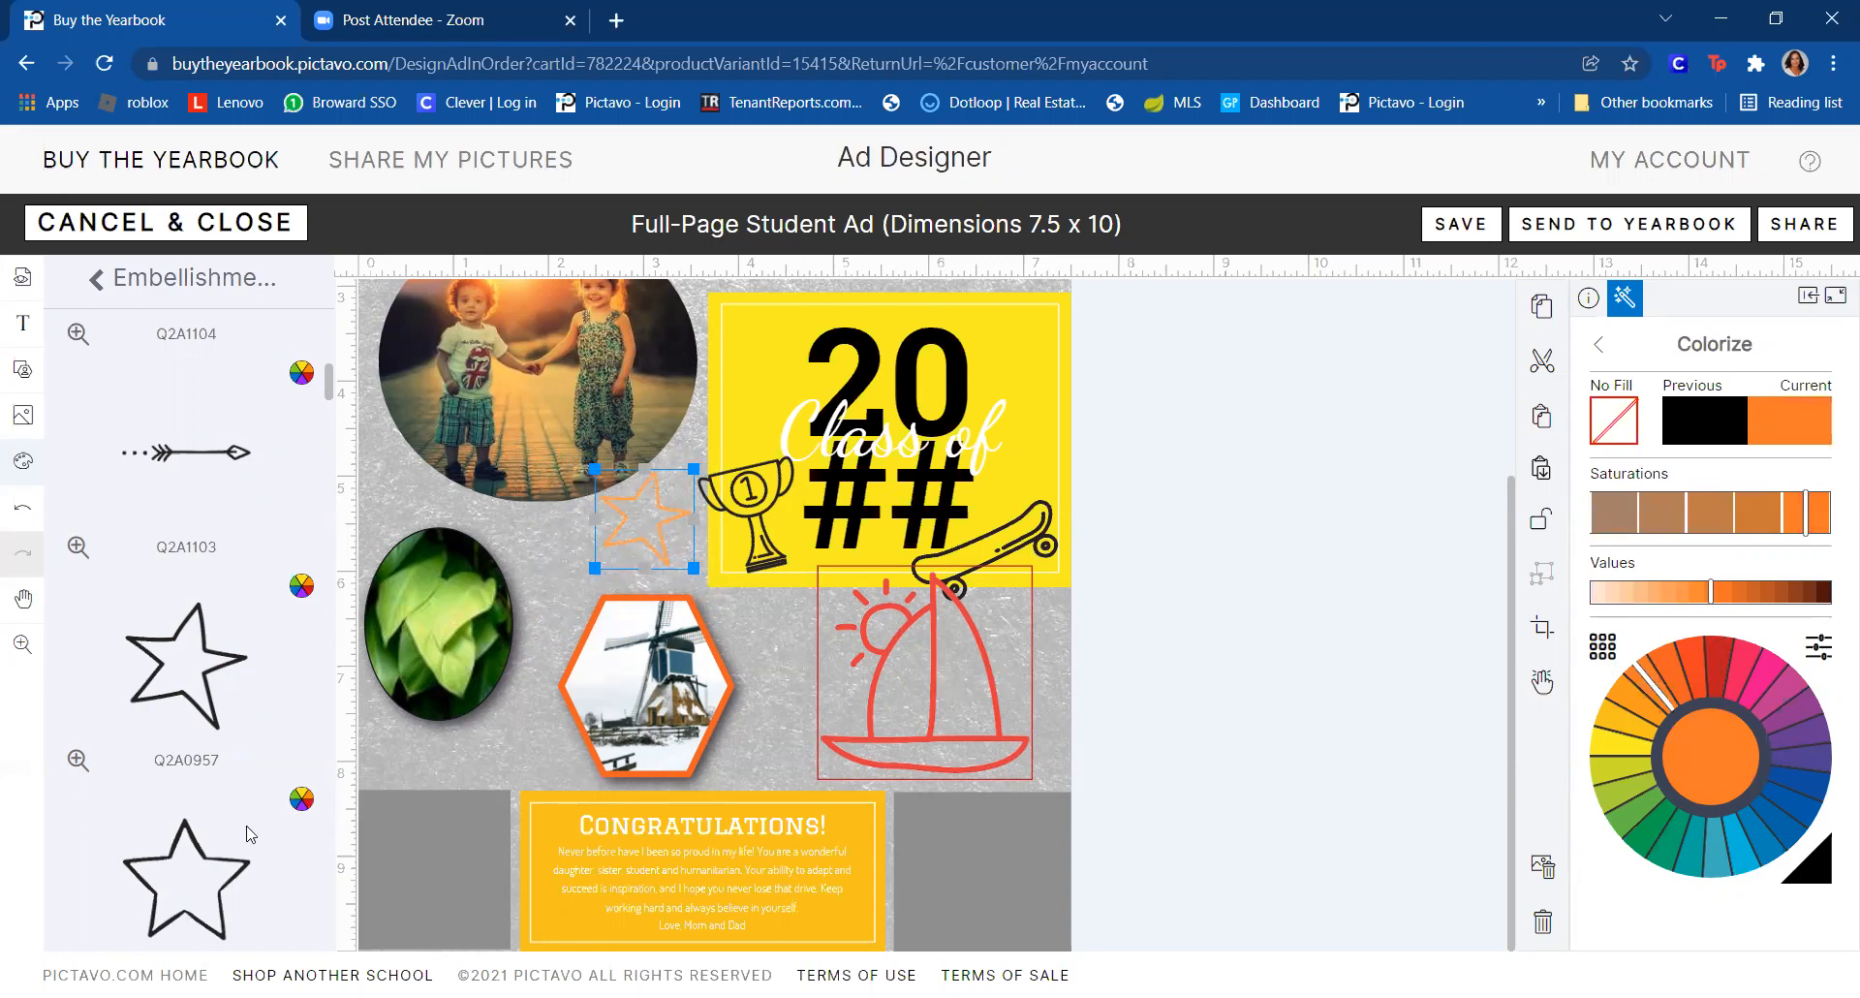
- Look further through the Embellishments accents, covering the hearts, flowers, solid stars and emoji faces
scroll(250, 834, "down", 5)
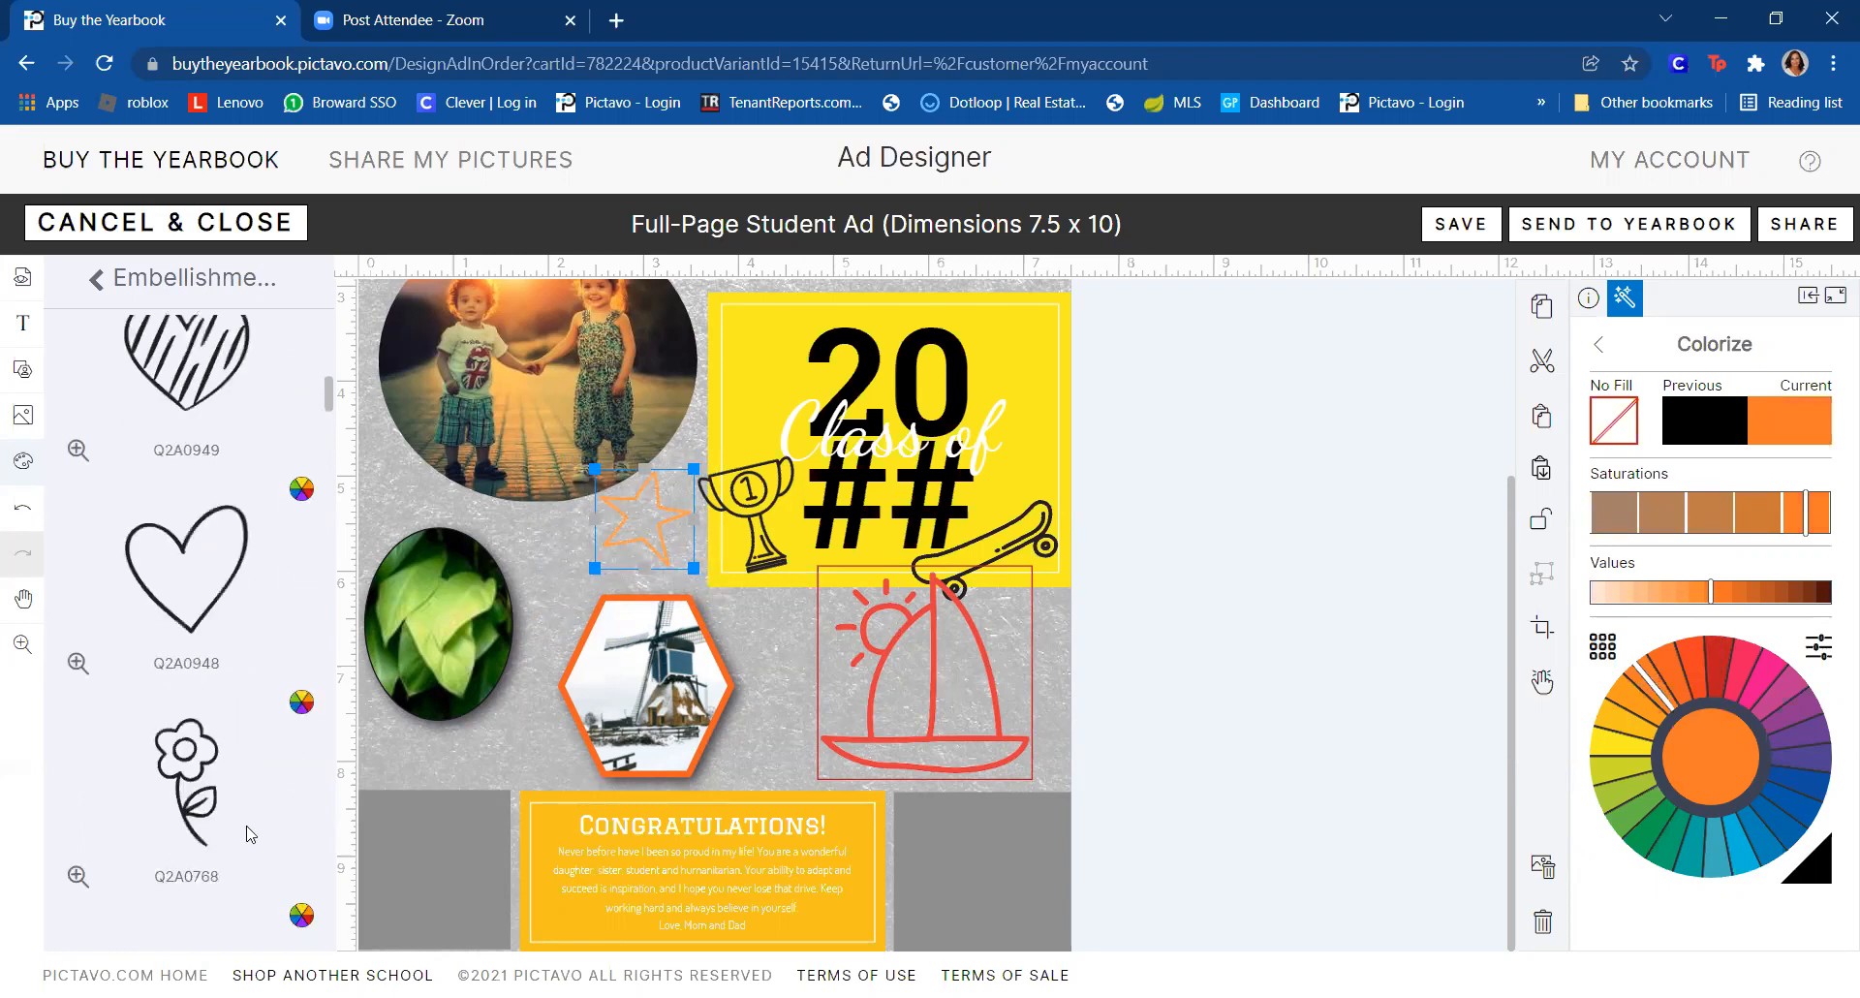
scroll(250, 833, "down", 3)
scroll(250, 834, "down", 3)
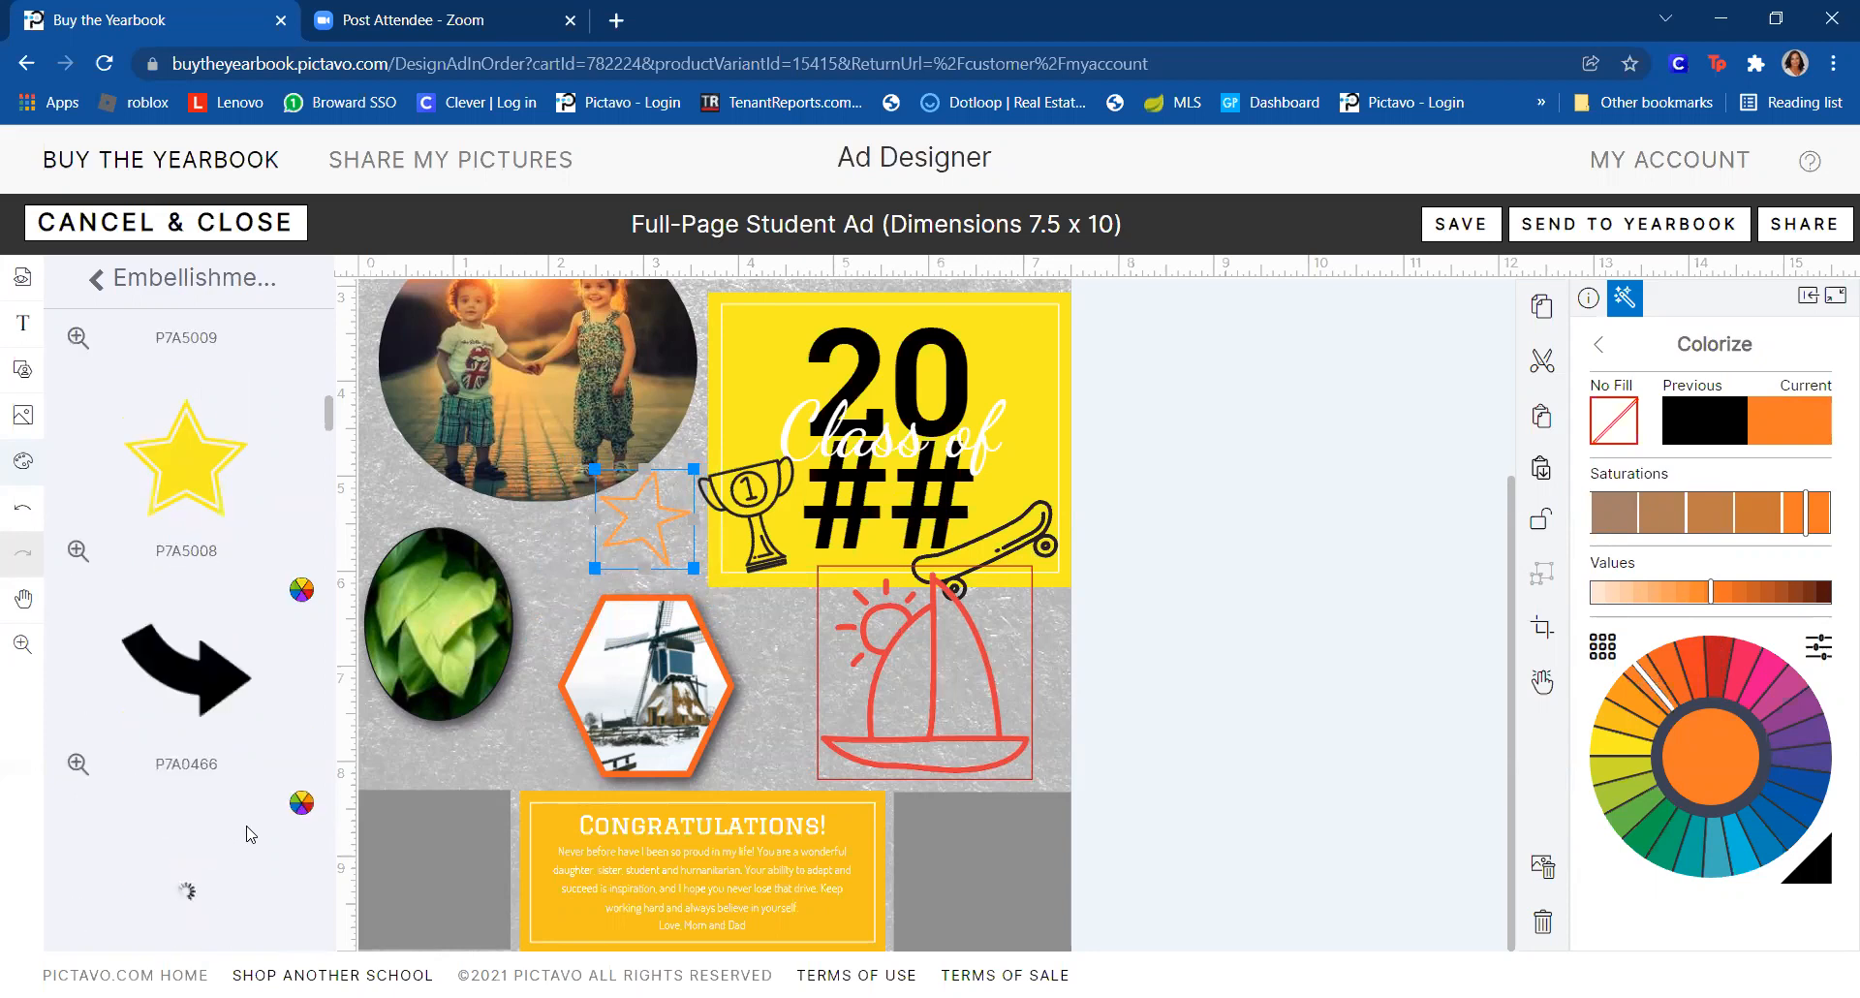
scroll(250, 833, "down", 4)
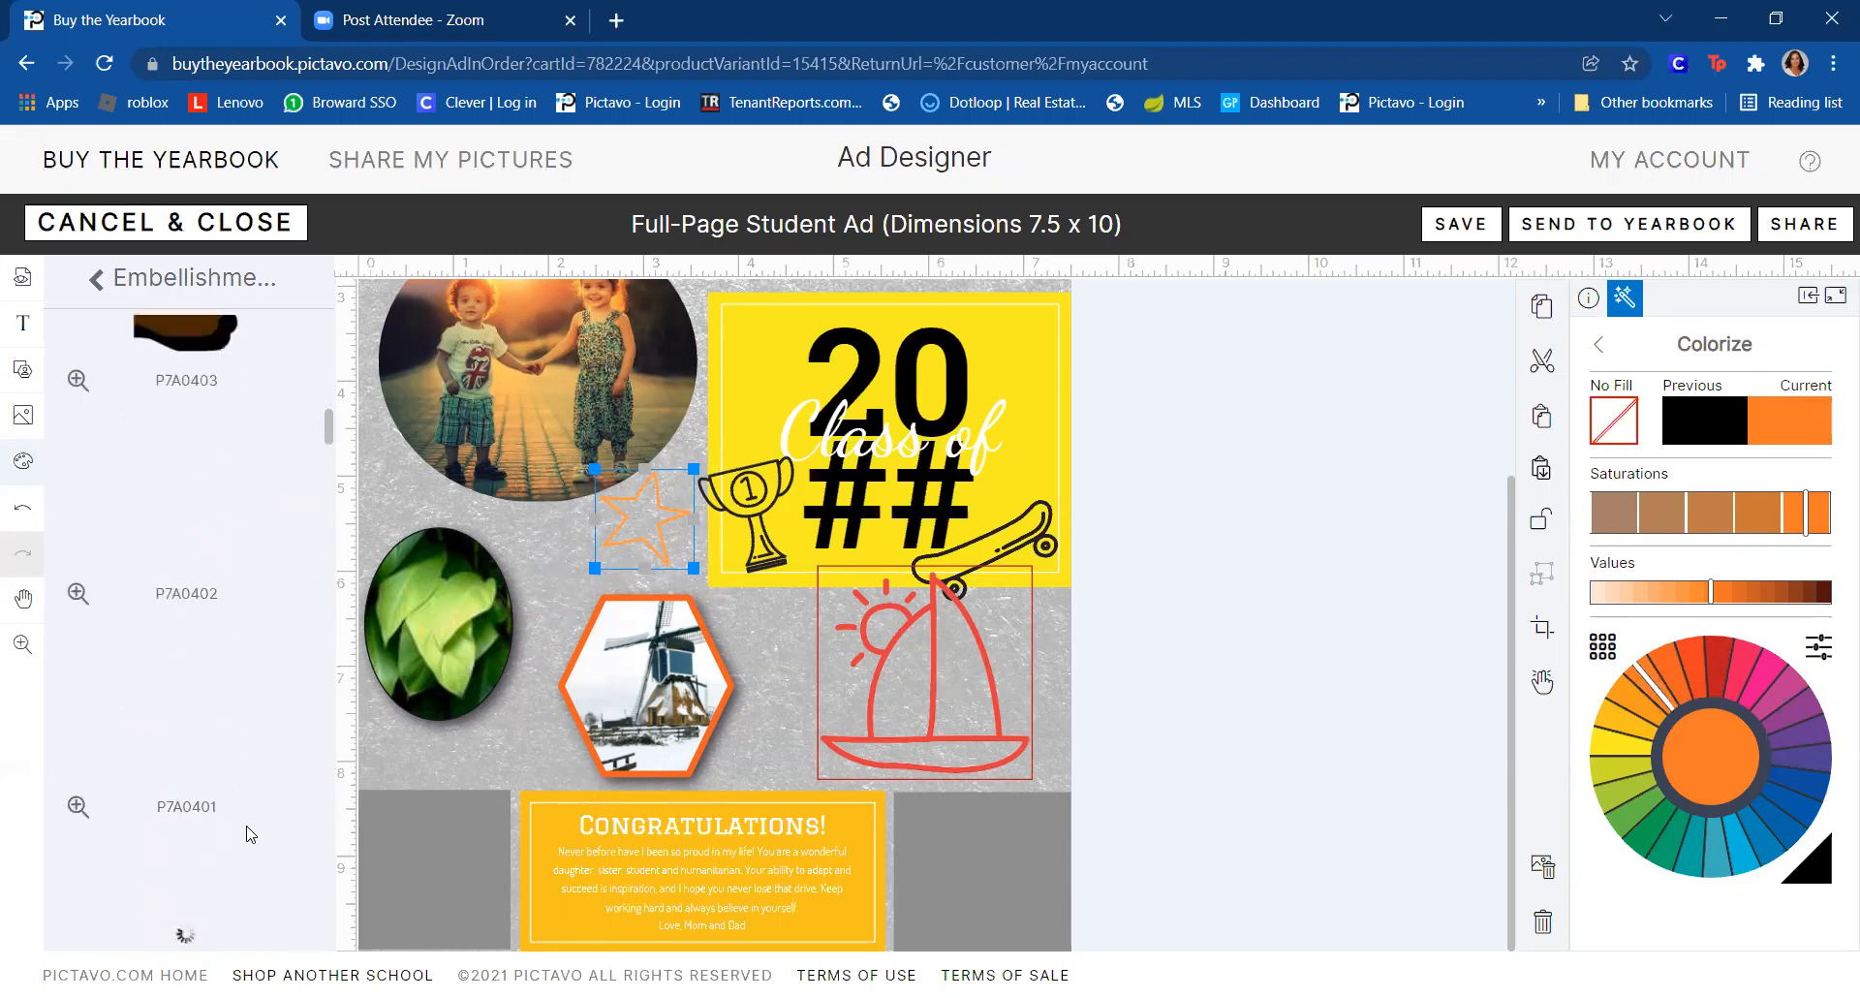
scroll(250, 833, "down", 10)
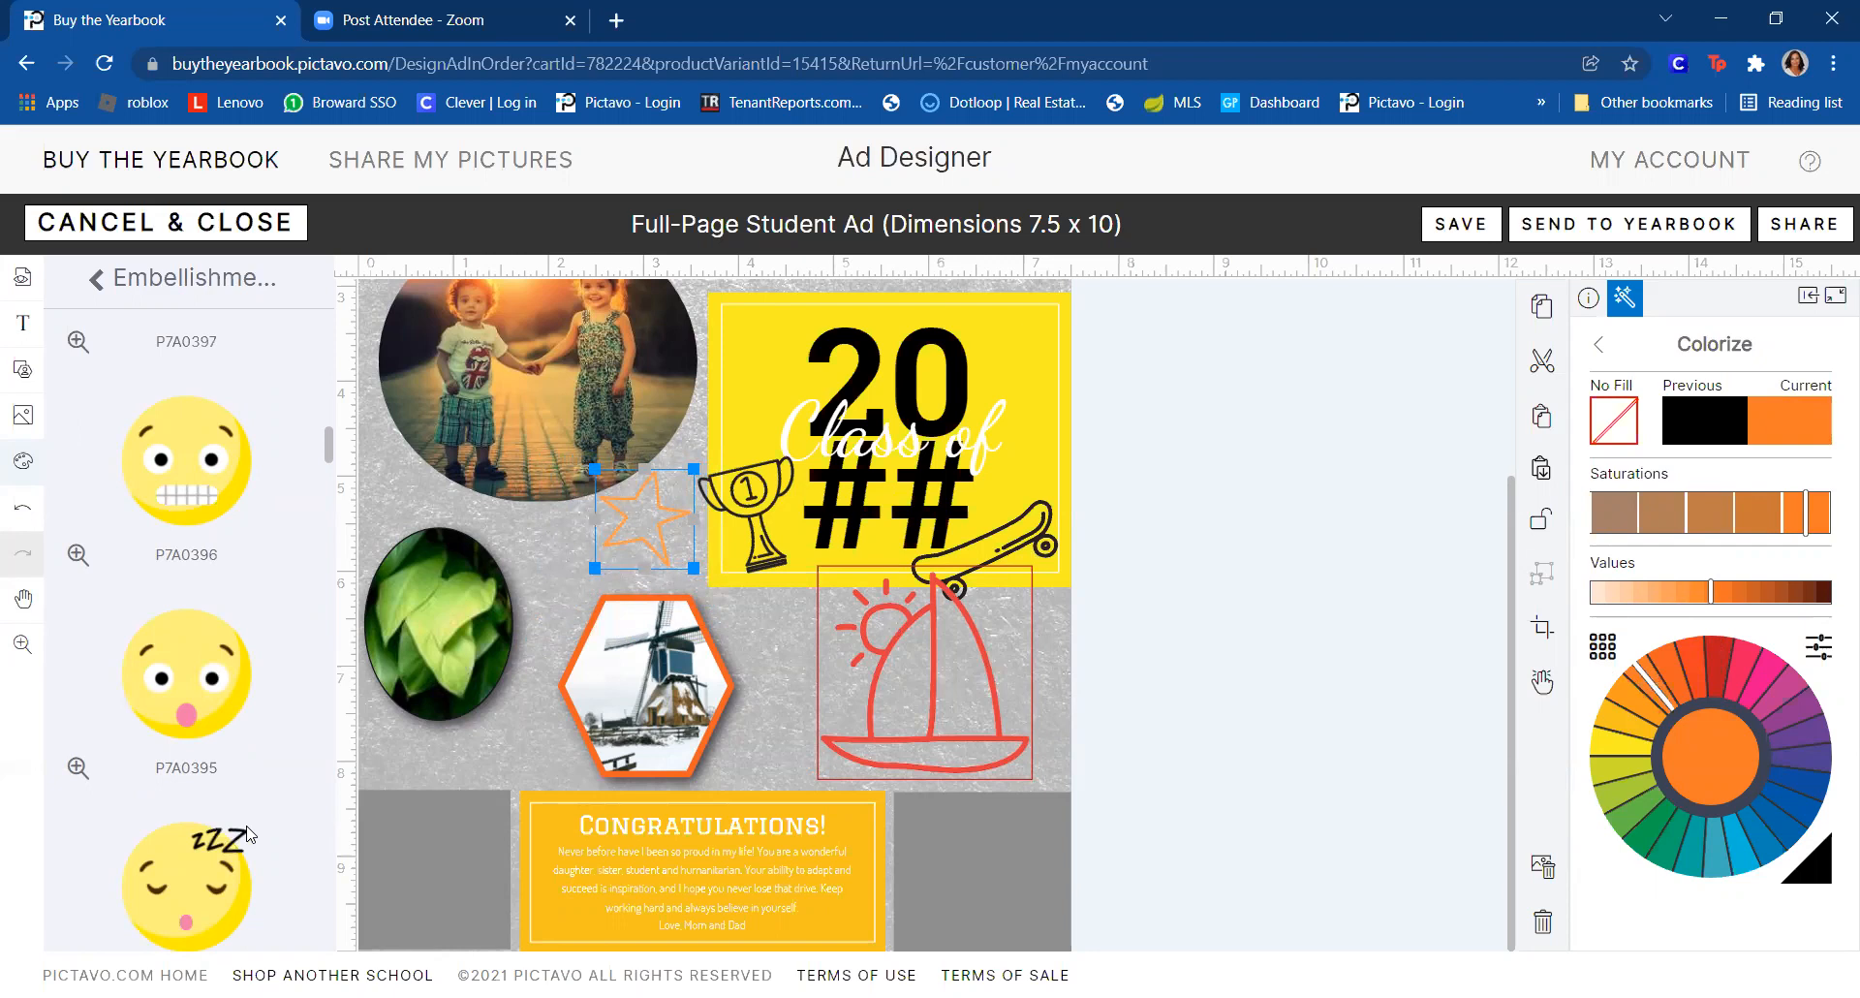
scroll(247, 833, "down", 5)
scroll(250, 833, "down", 5)
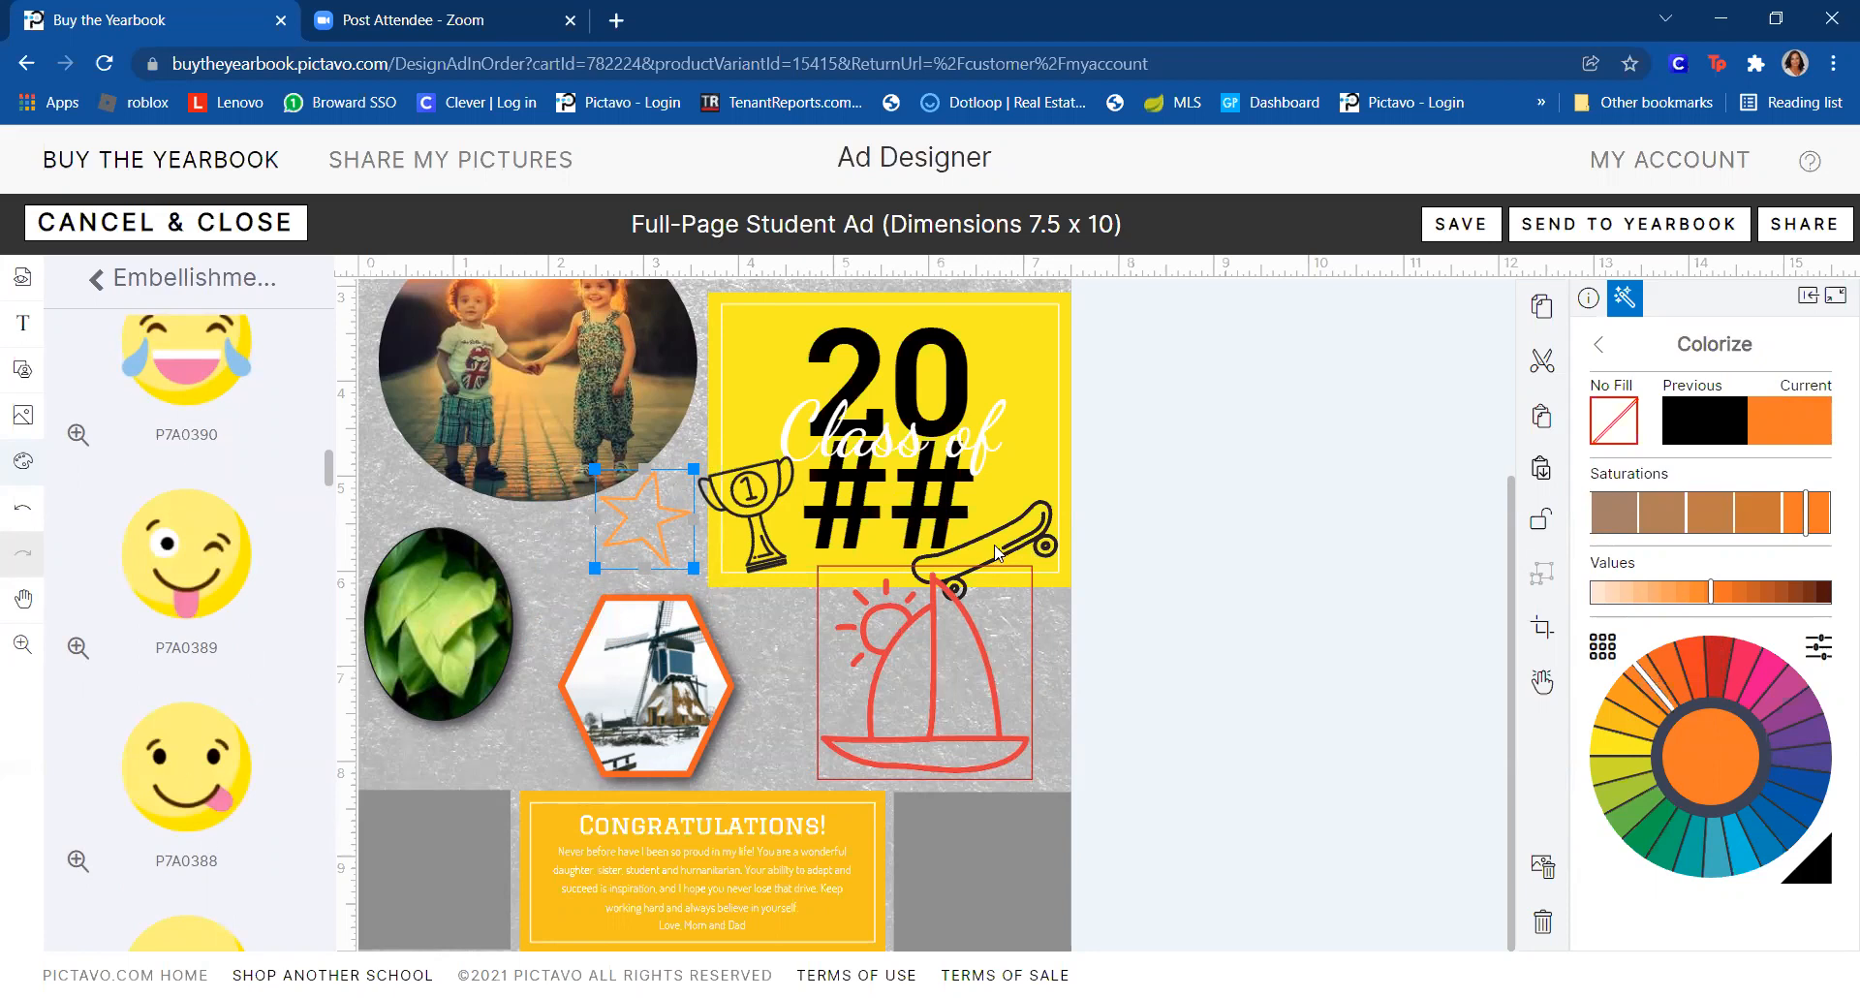
- Colorize the page's gray textured background, trying red before setting it to black
left_click(541, 628)
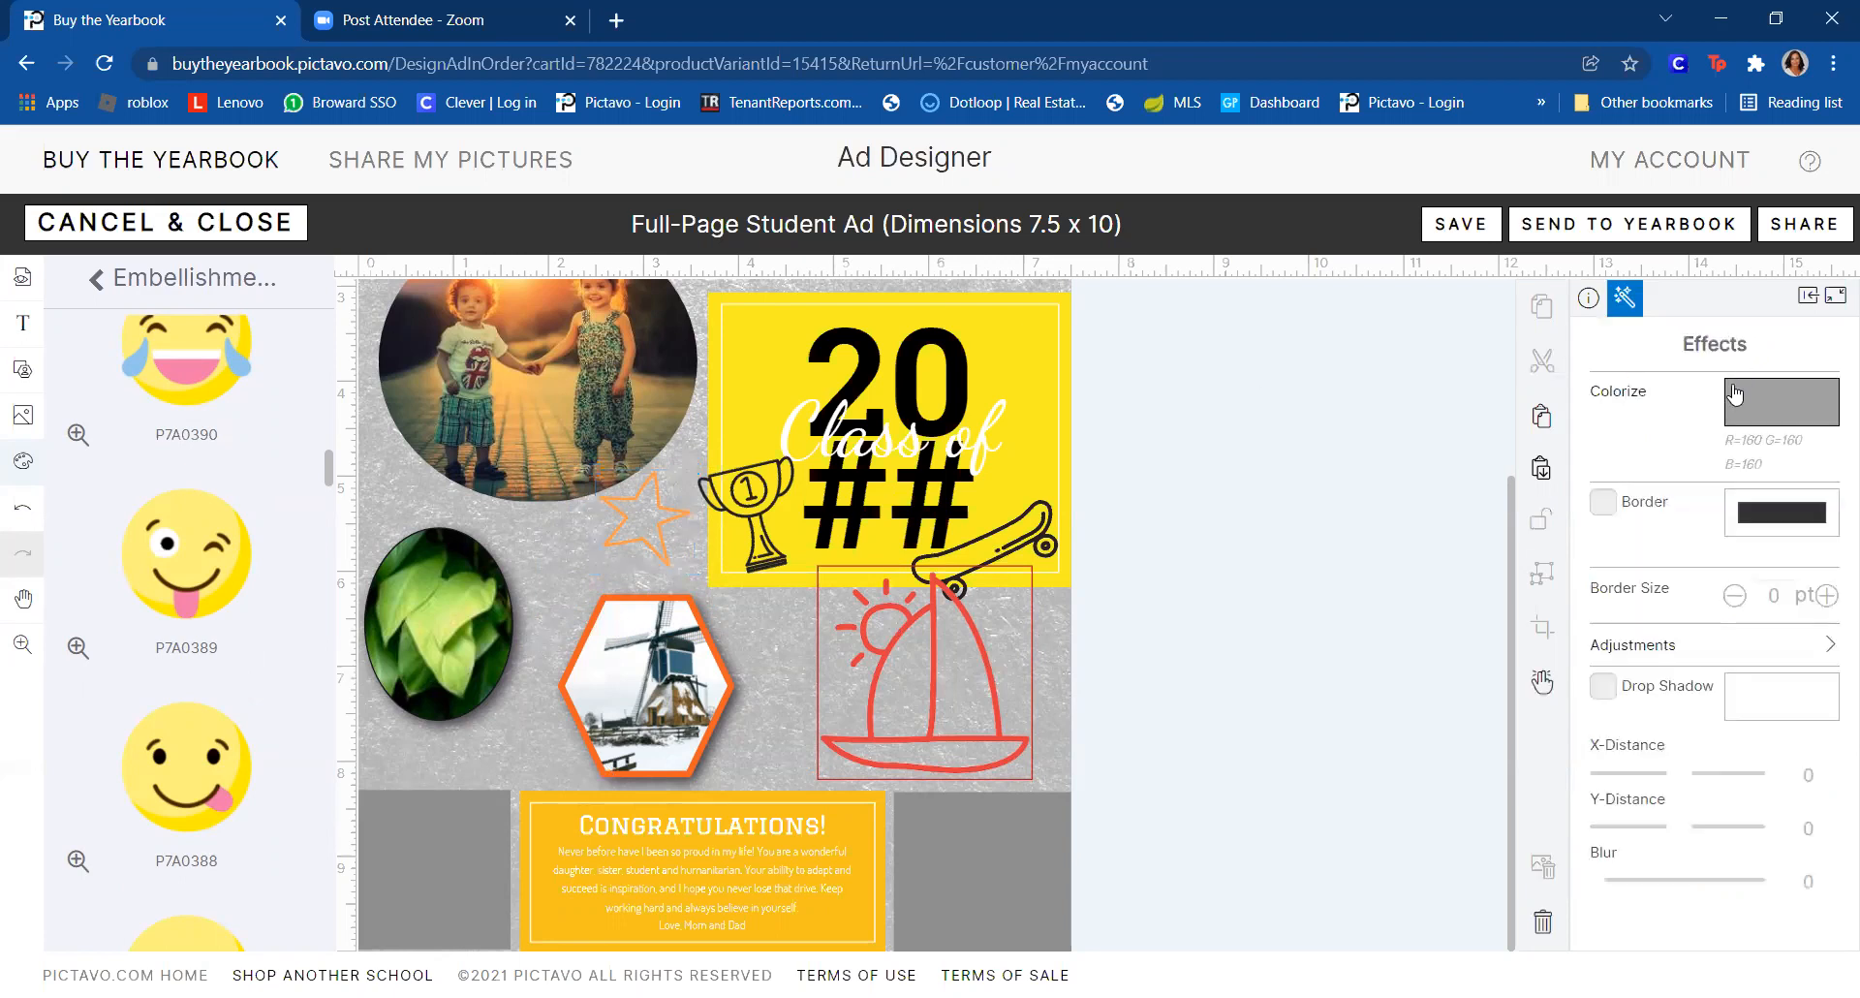
left_click(1770, 435)
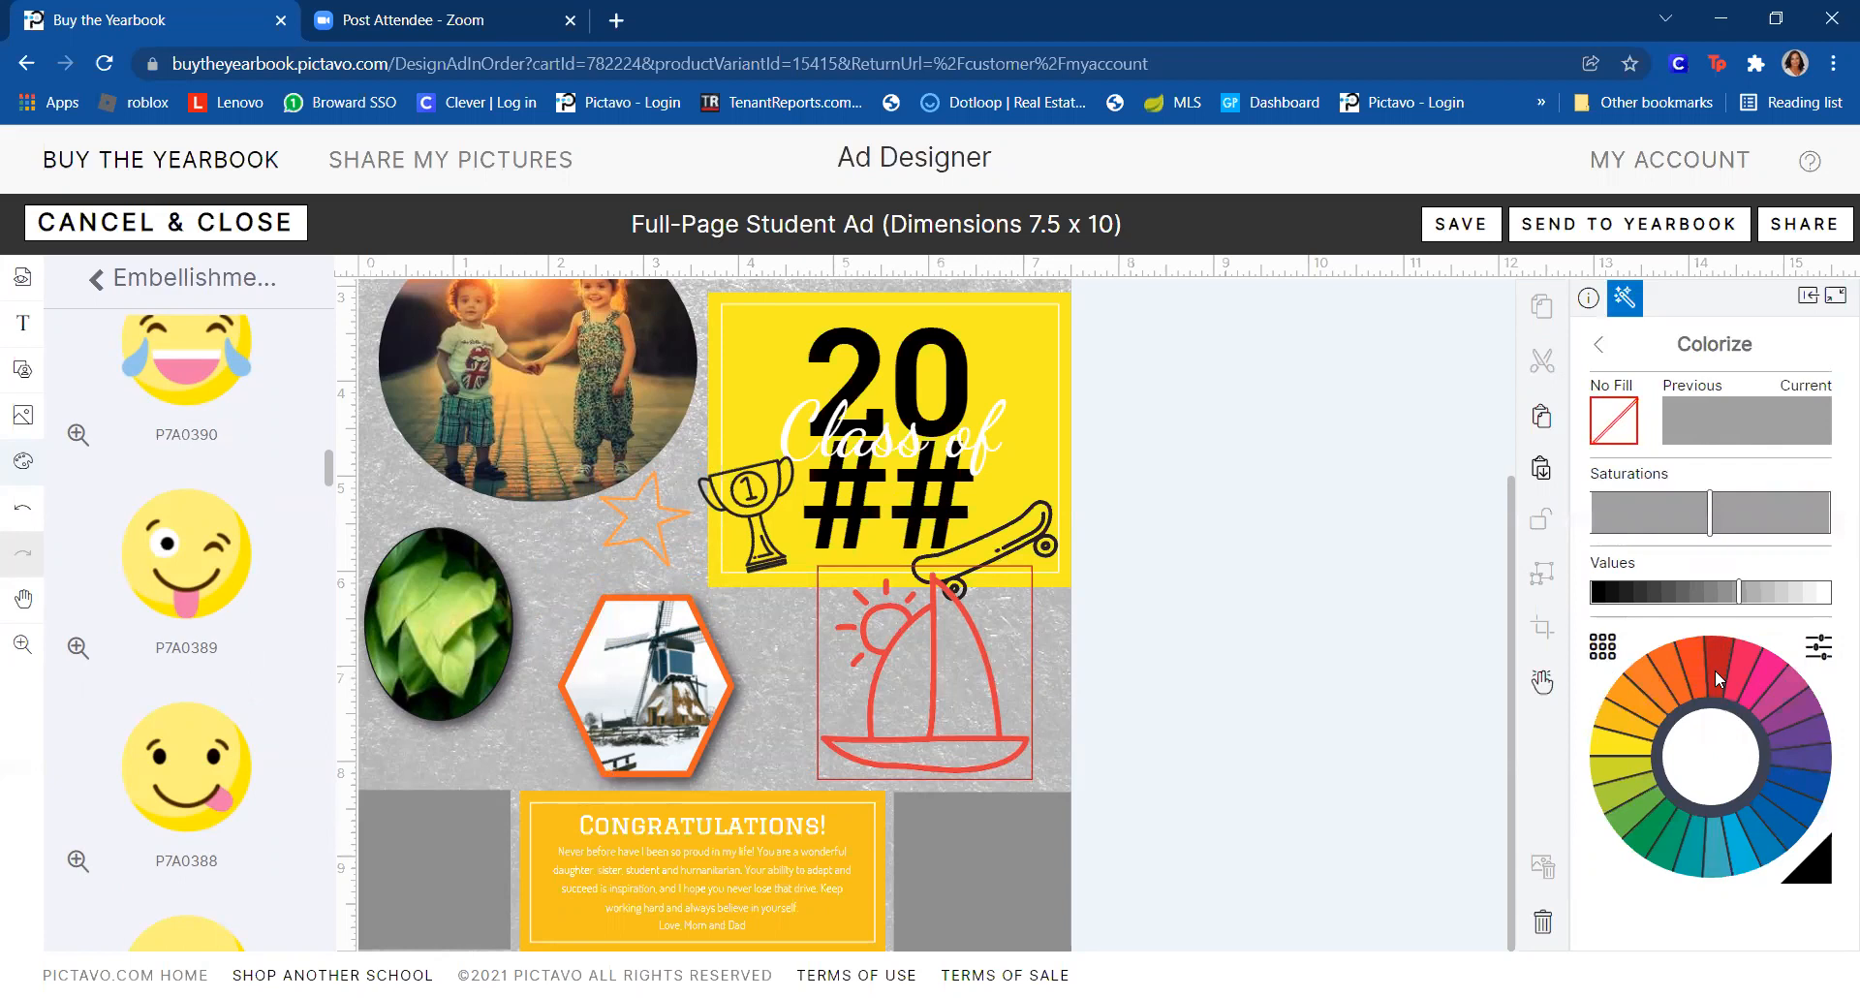
left_click(1715, 671)
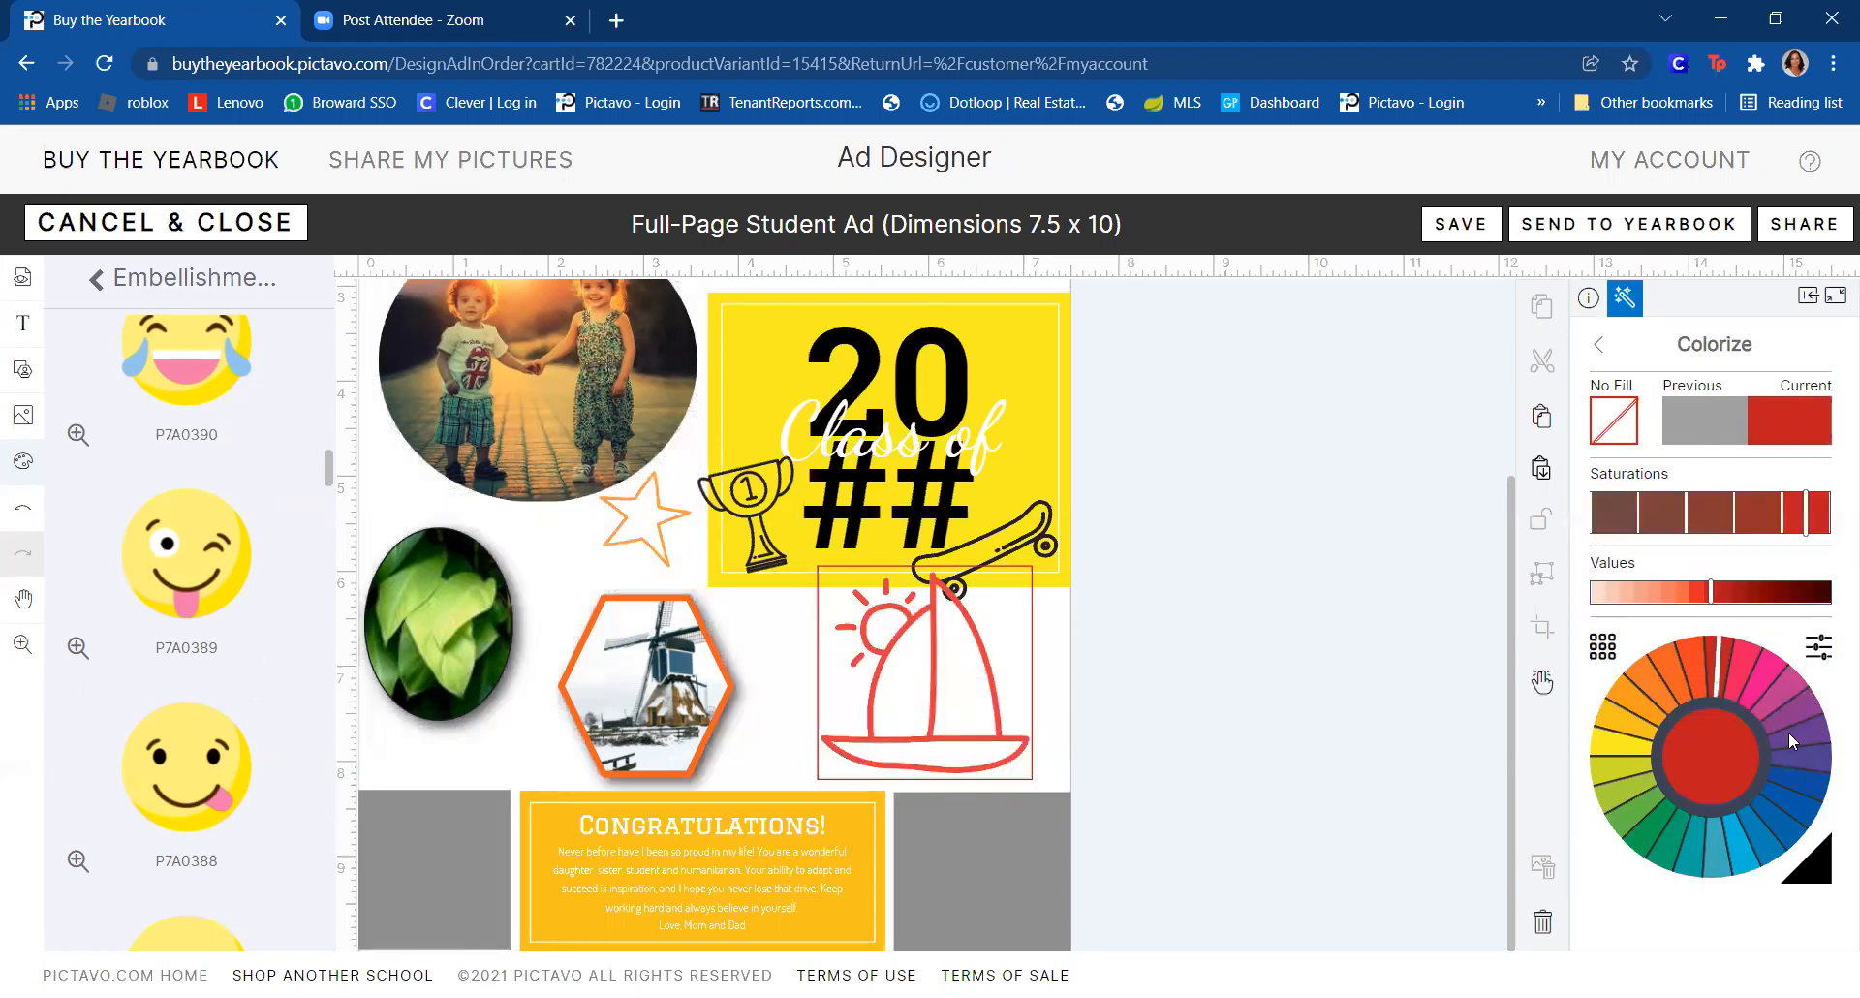
left_click(1818, 887)
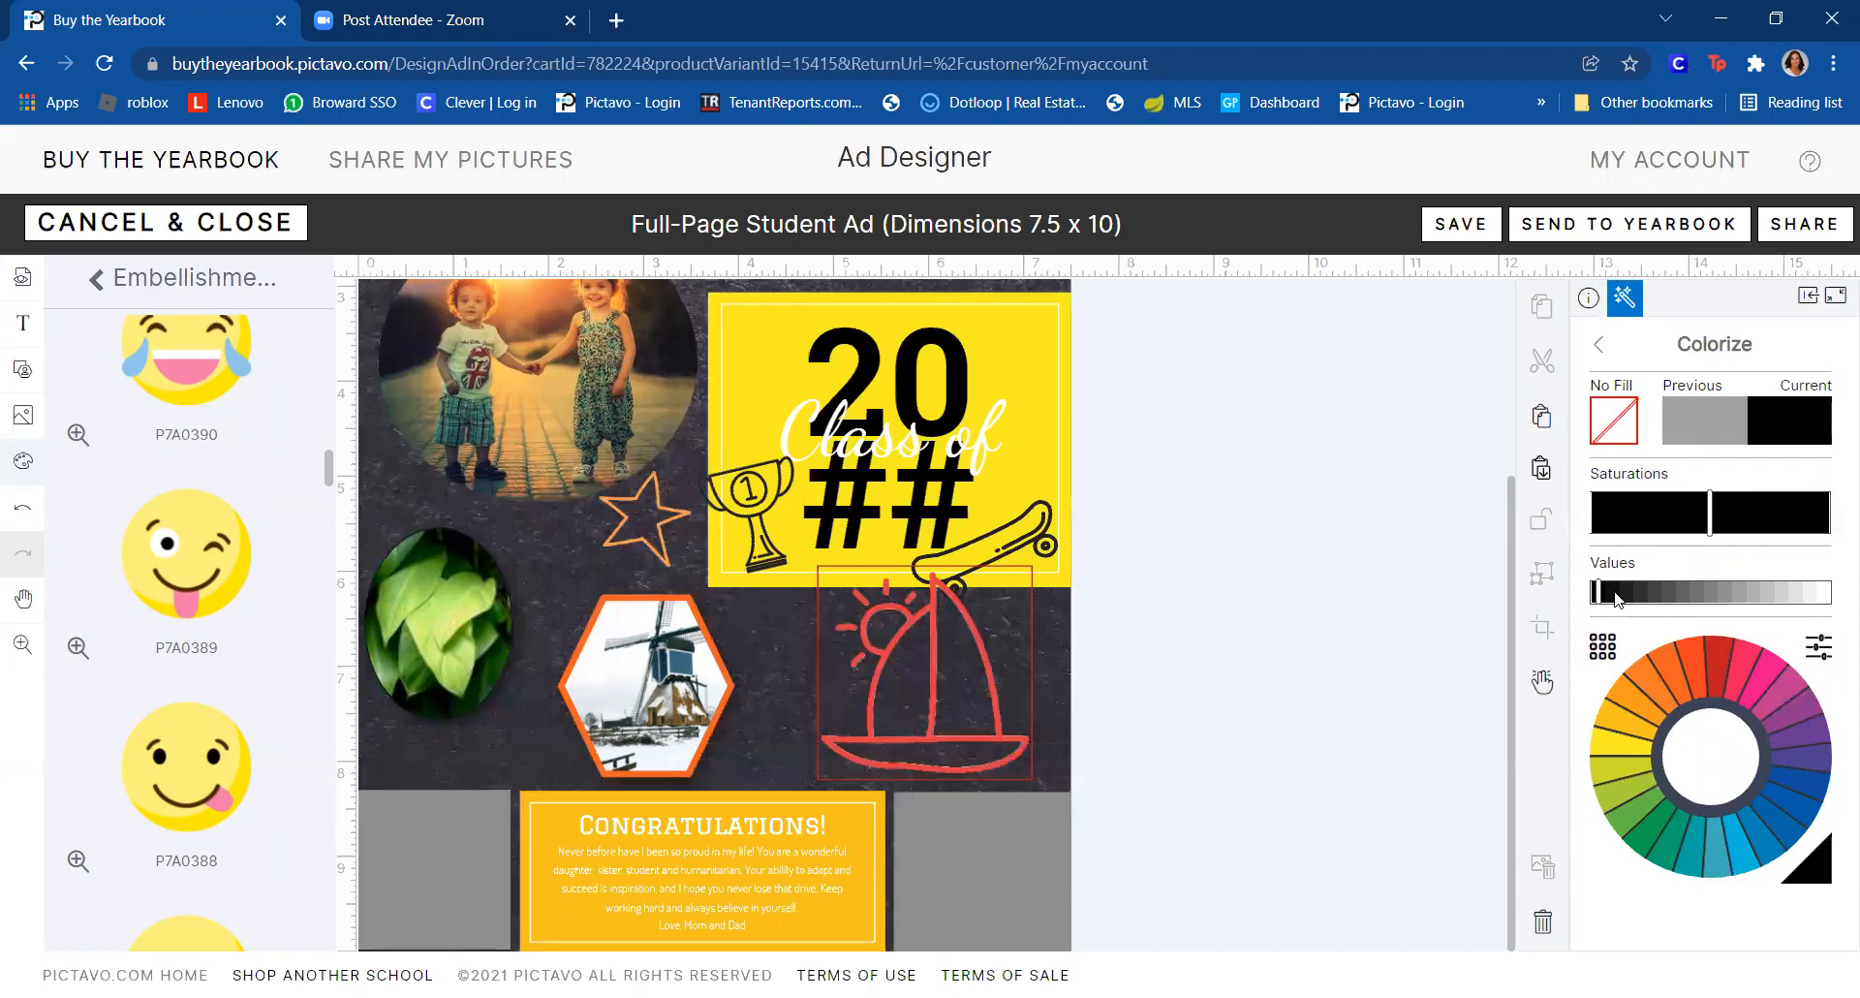
left_click(1616, 600)
left_click(1597, 595)
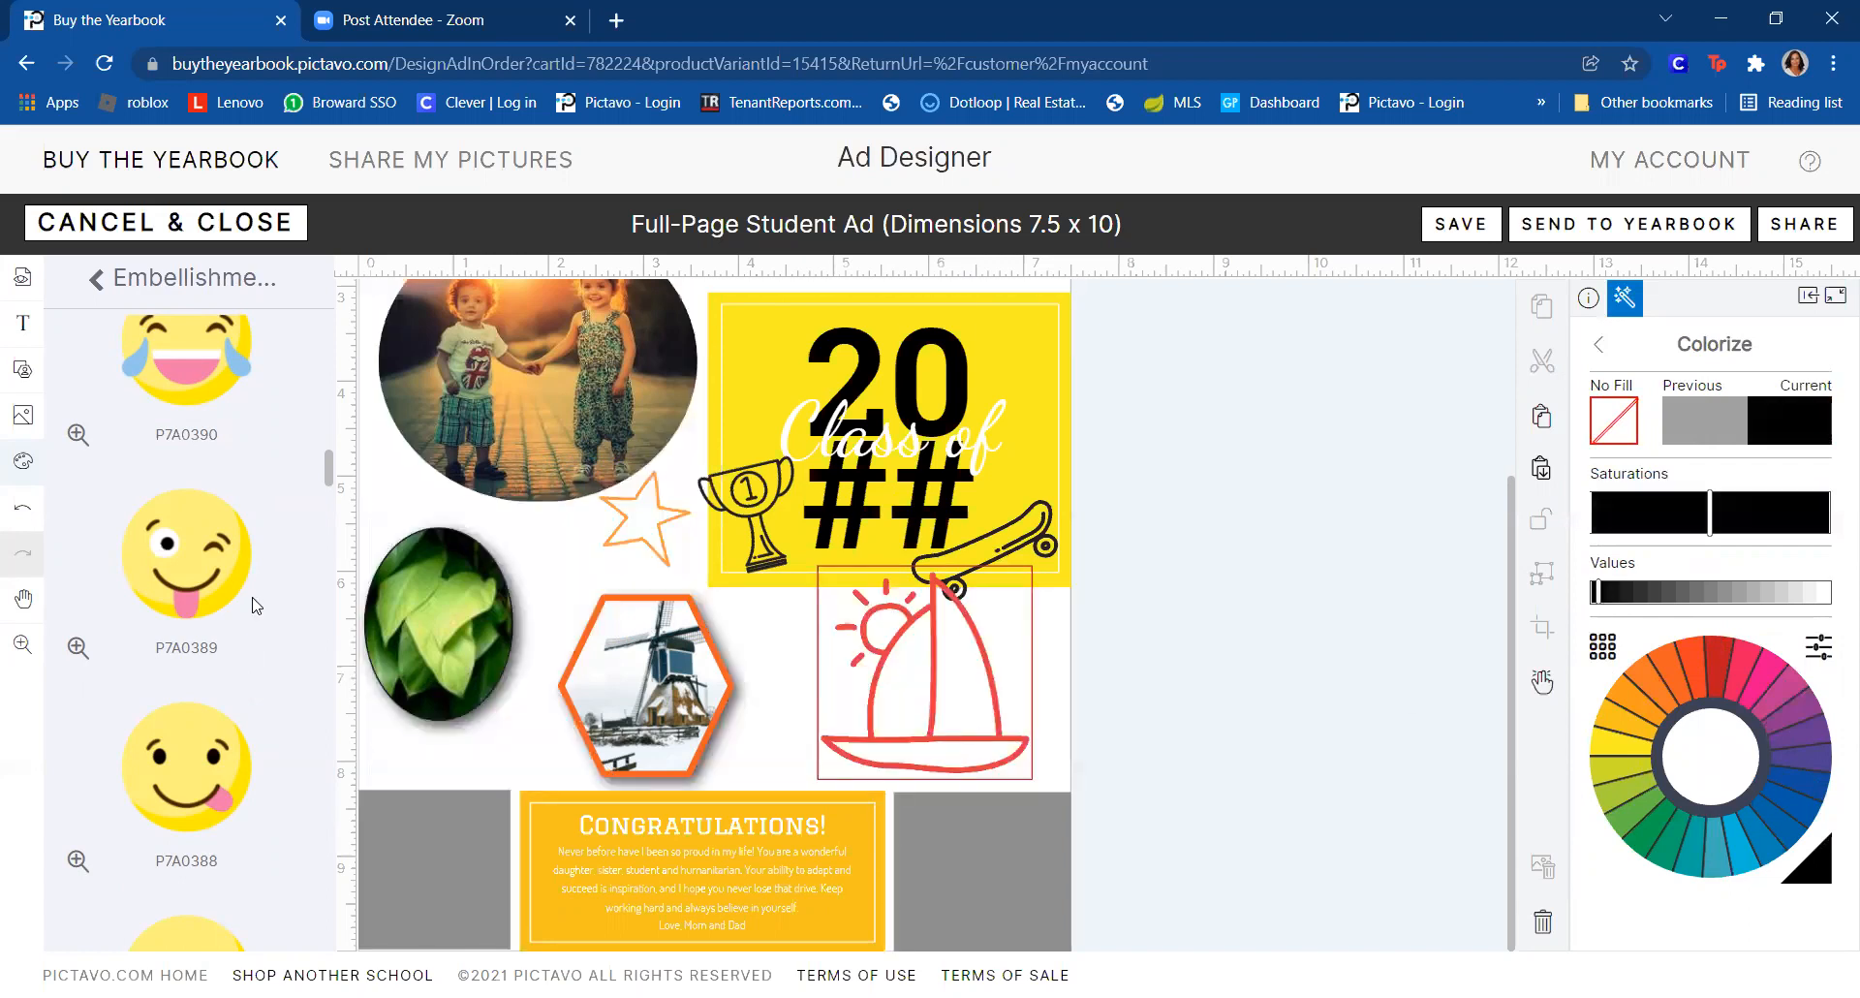
- Look at the Embellishments art that follows the emoji faces
scroll(235, 825, "down", 2)
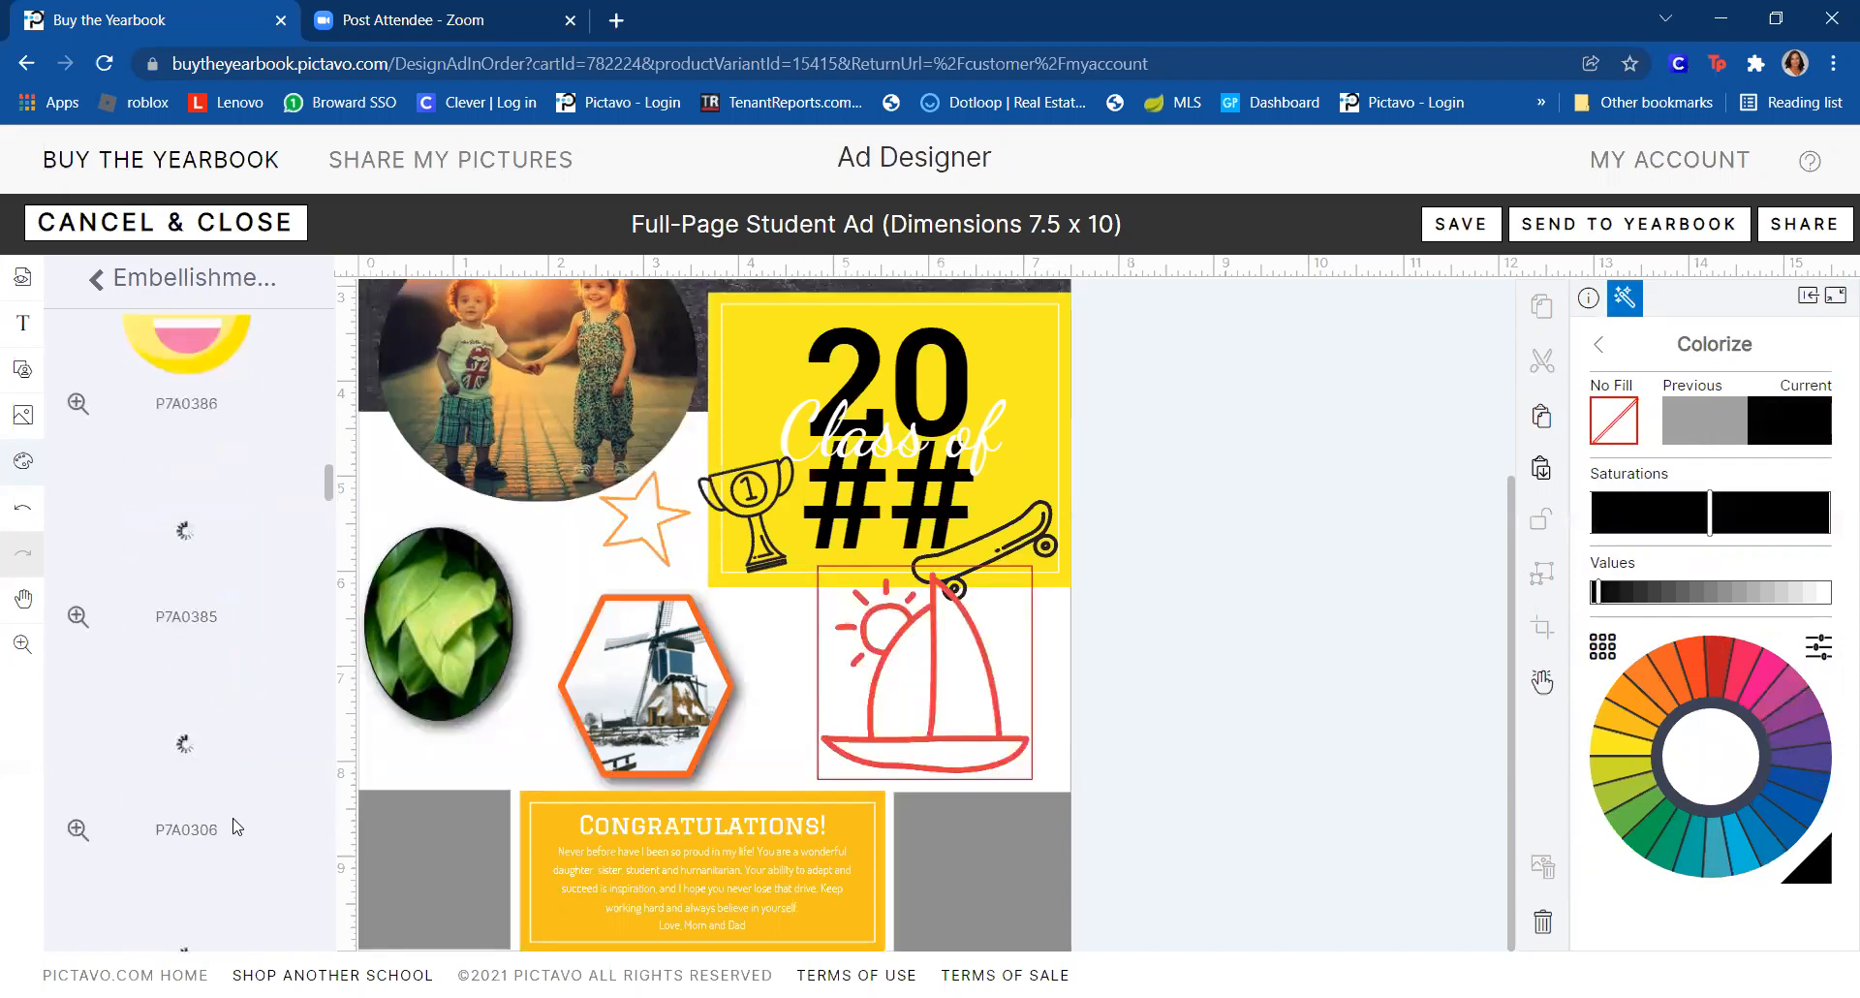
- Browse the embellishments and place the J9A1767 cloud graphic over the oval leaf photo
scroll(235, 825, "down", 2)
scroll(235, 826, "down", 3)
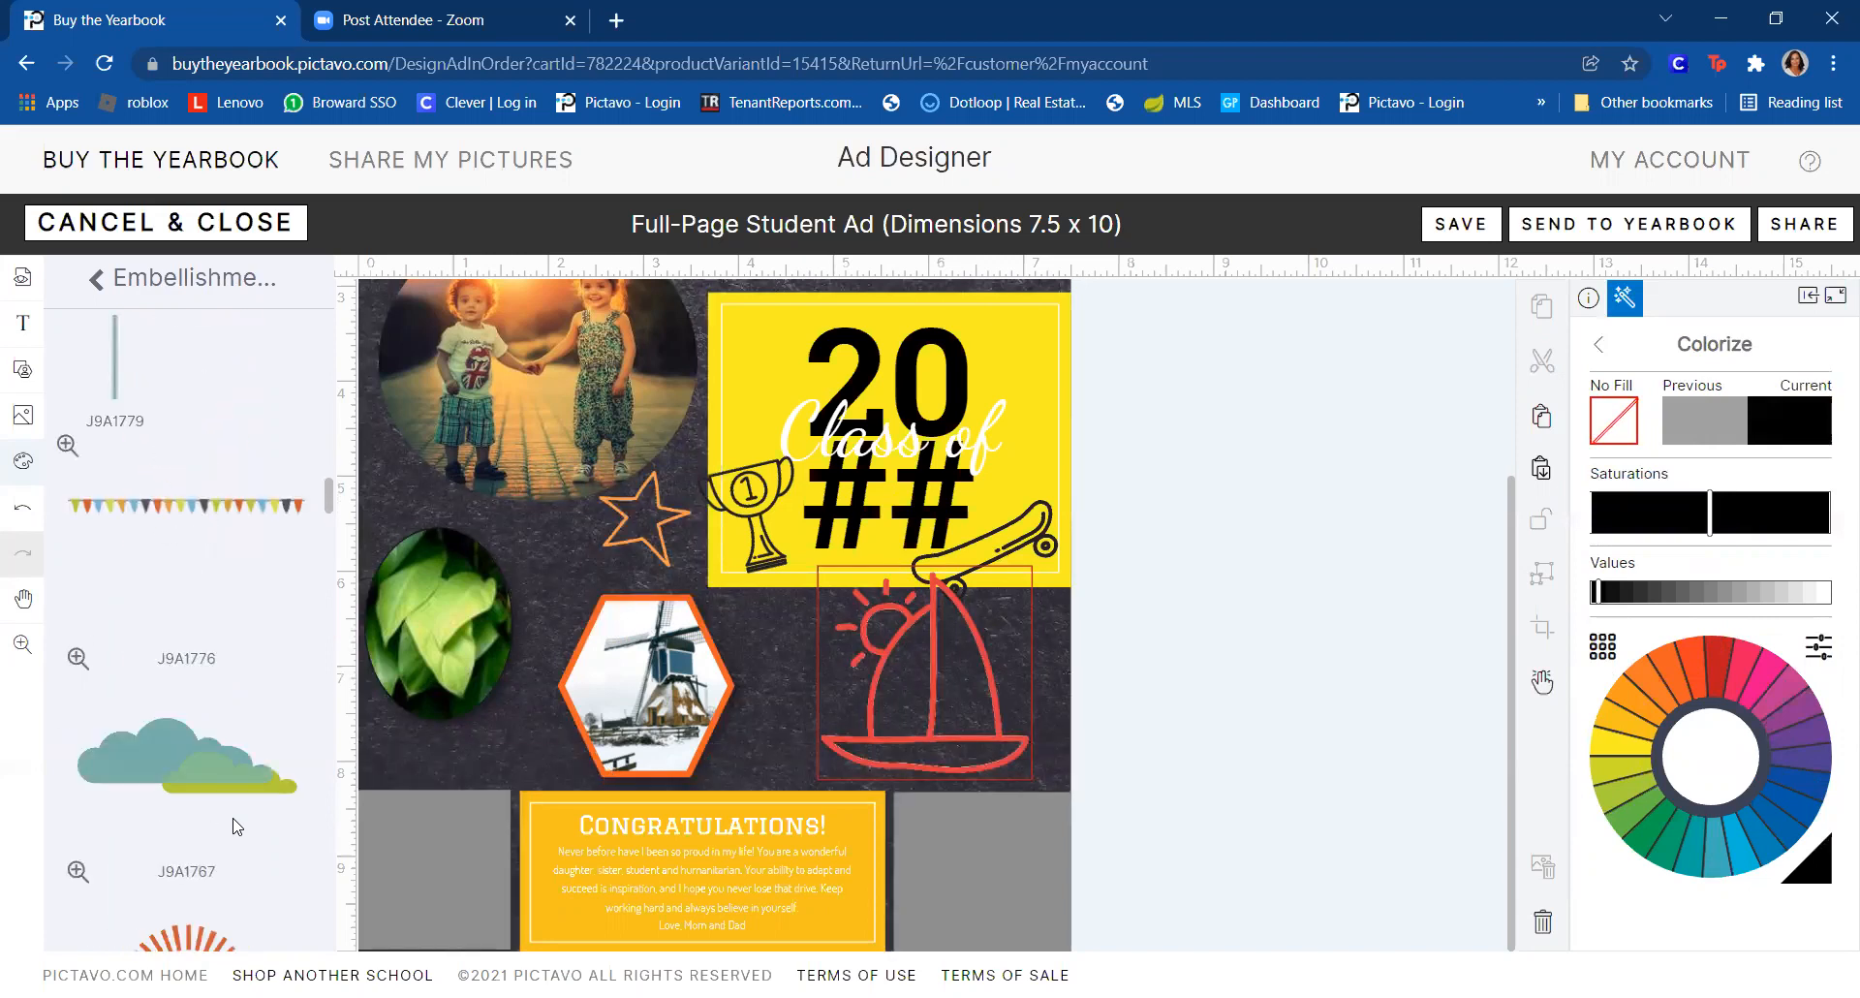
scroll(233, 818, "down", 3)
scroll(232, 818, "down", 2)
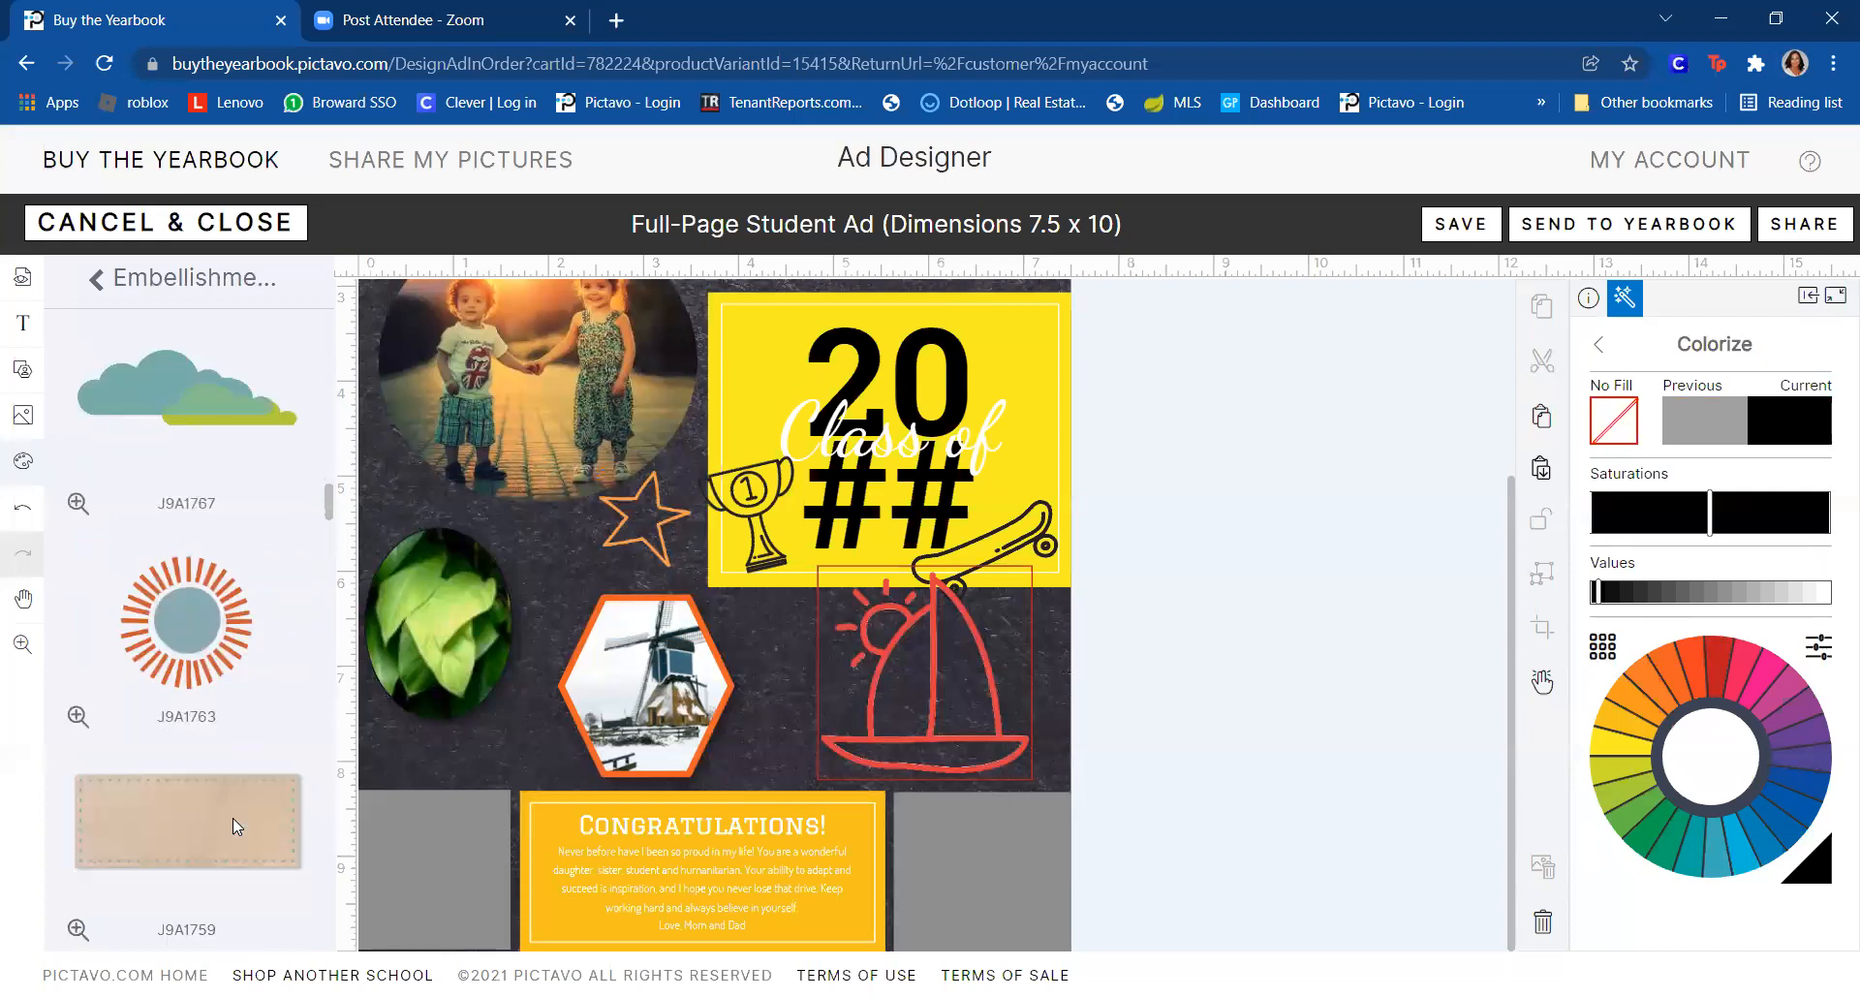
left_click(543, 283)
left_click_drag(221, 413, 565, 540)
left_click_drag(872, 420, 541, 513)
left_click_drag(445, 657, 754, 562)
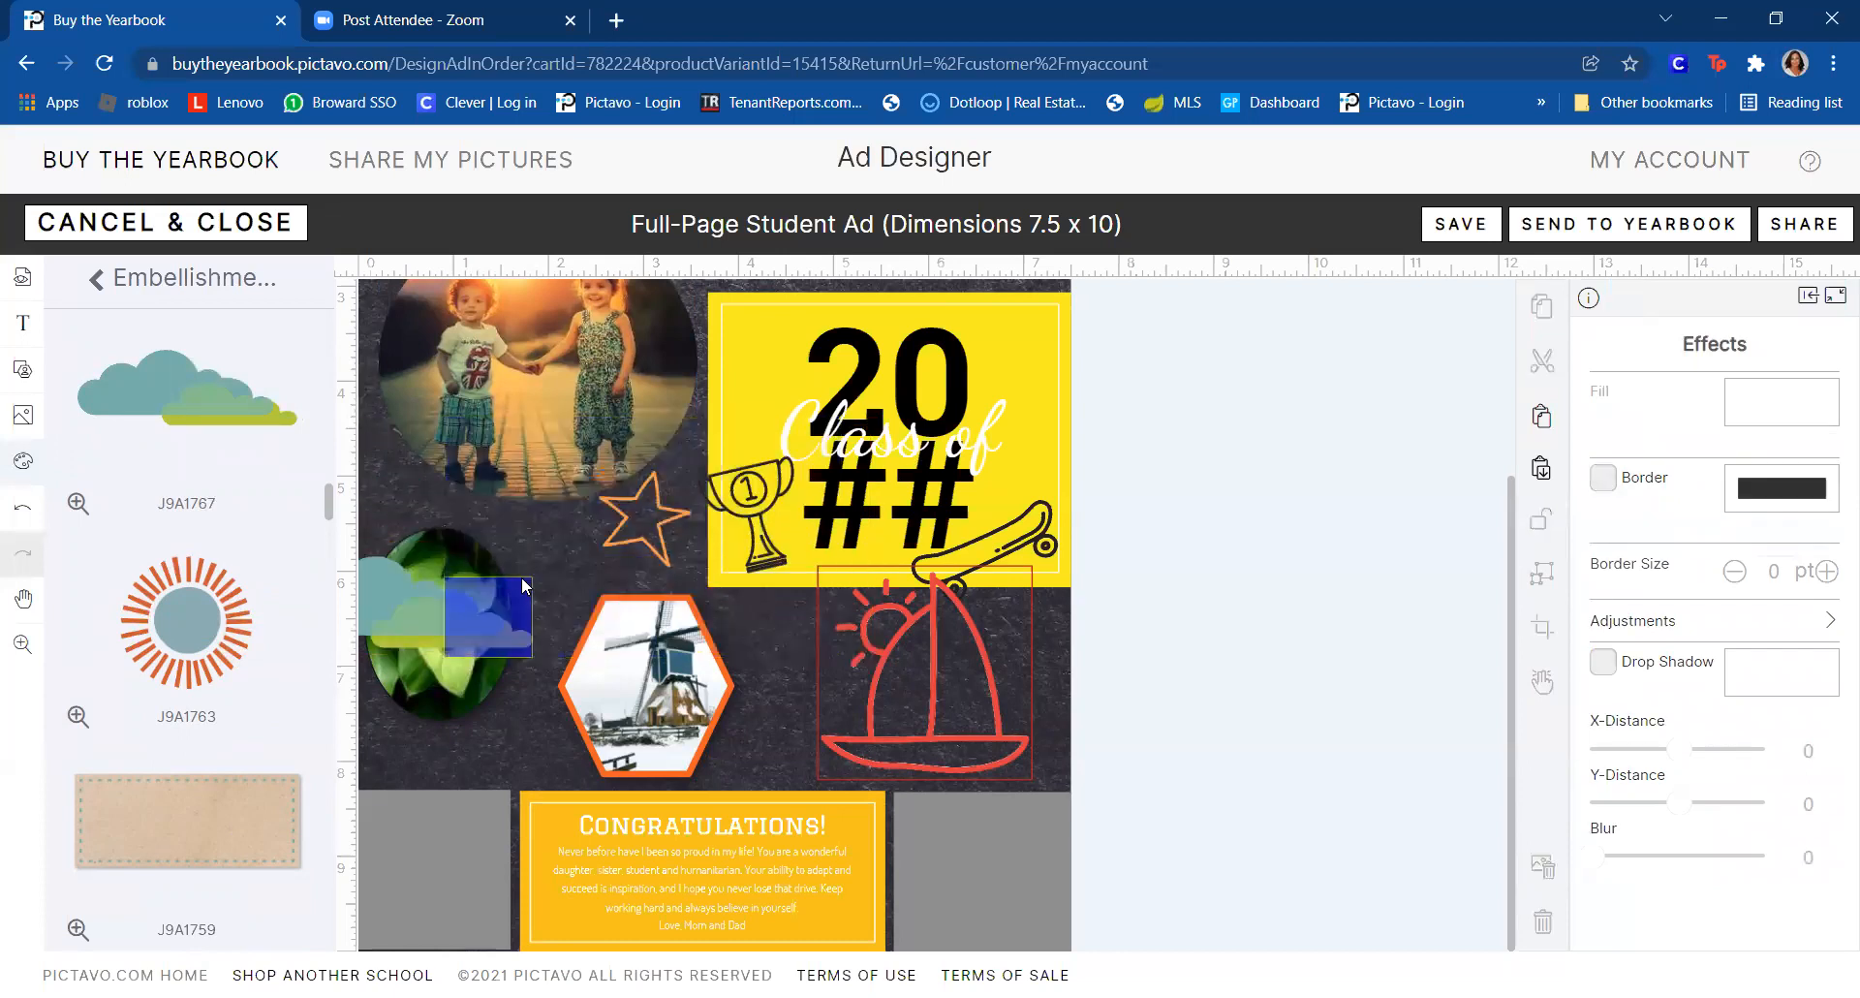
left_click(792, 655)
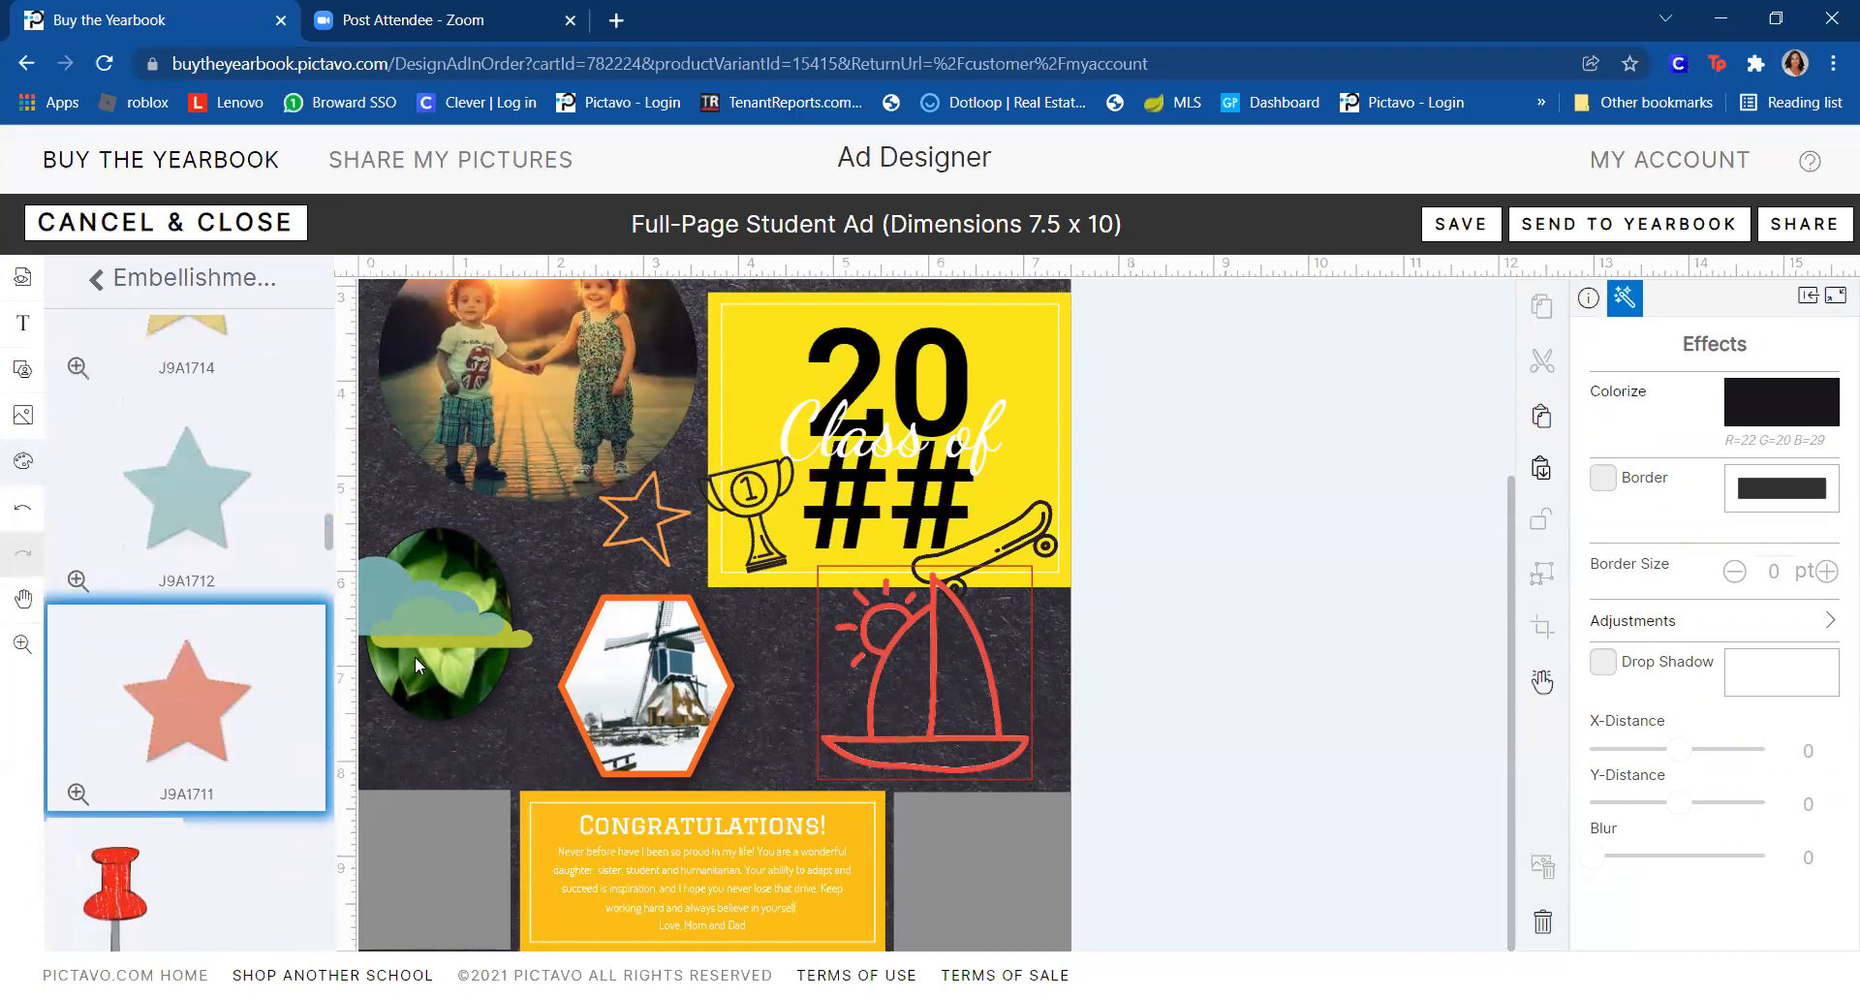
- Fill the gray box left of the Congratulations message with the J7A3257 shooting-stars embellishment
left_click_drag(165, 539, 457, 858)
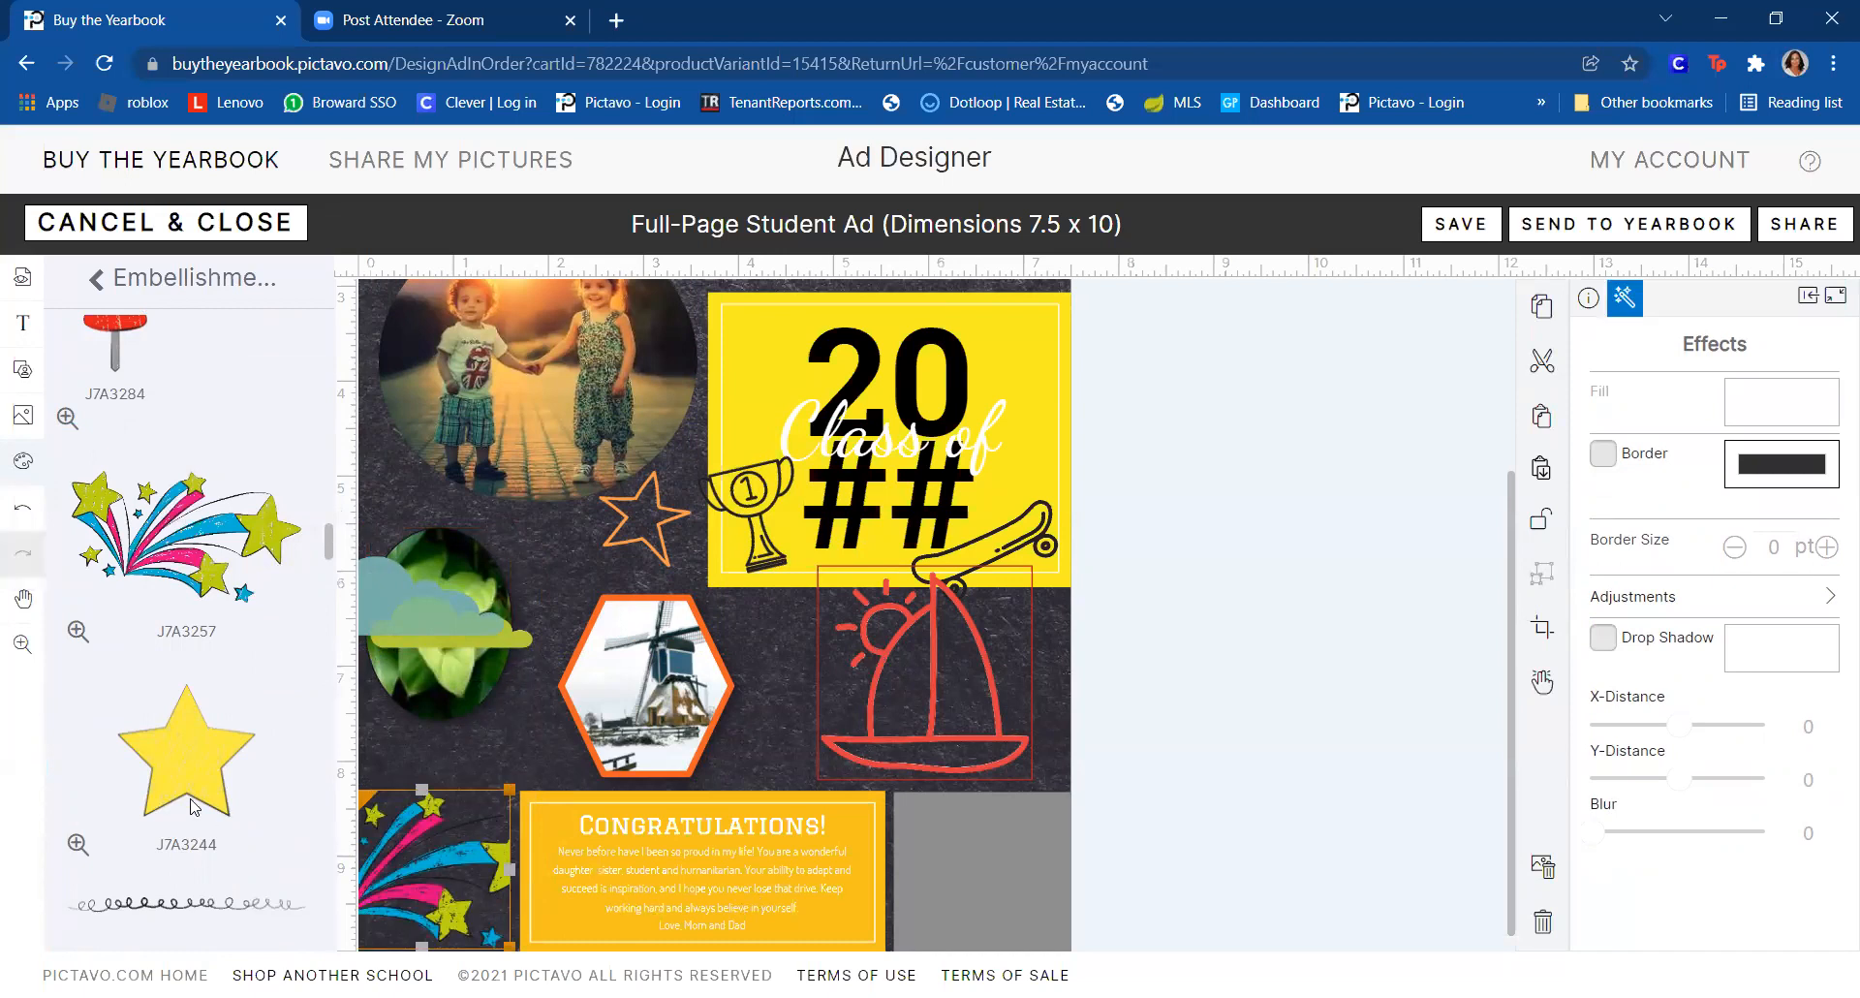
scroll(221, 800, "down", 10)
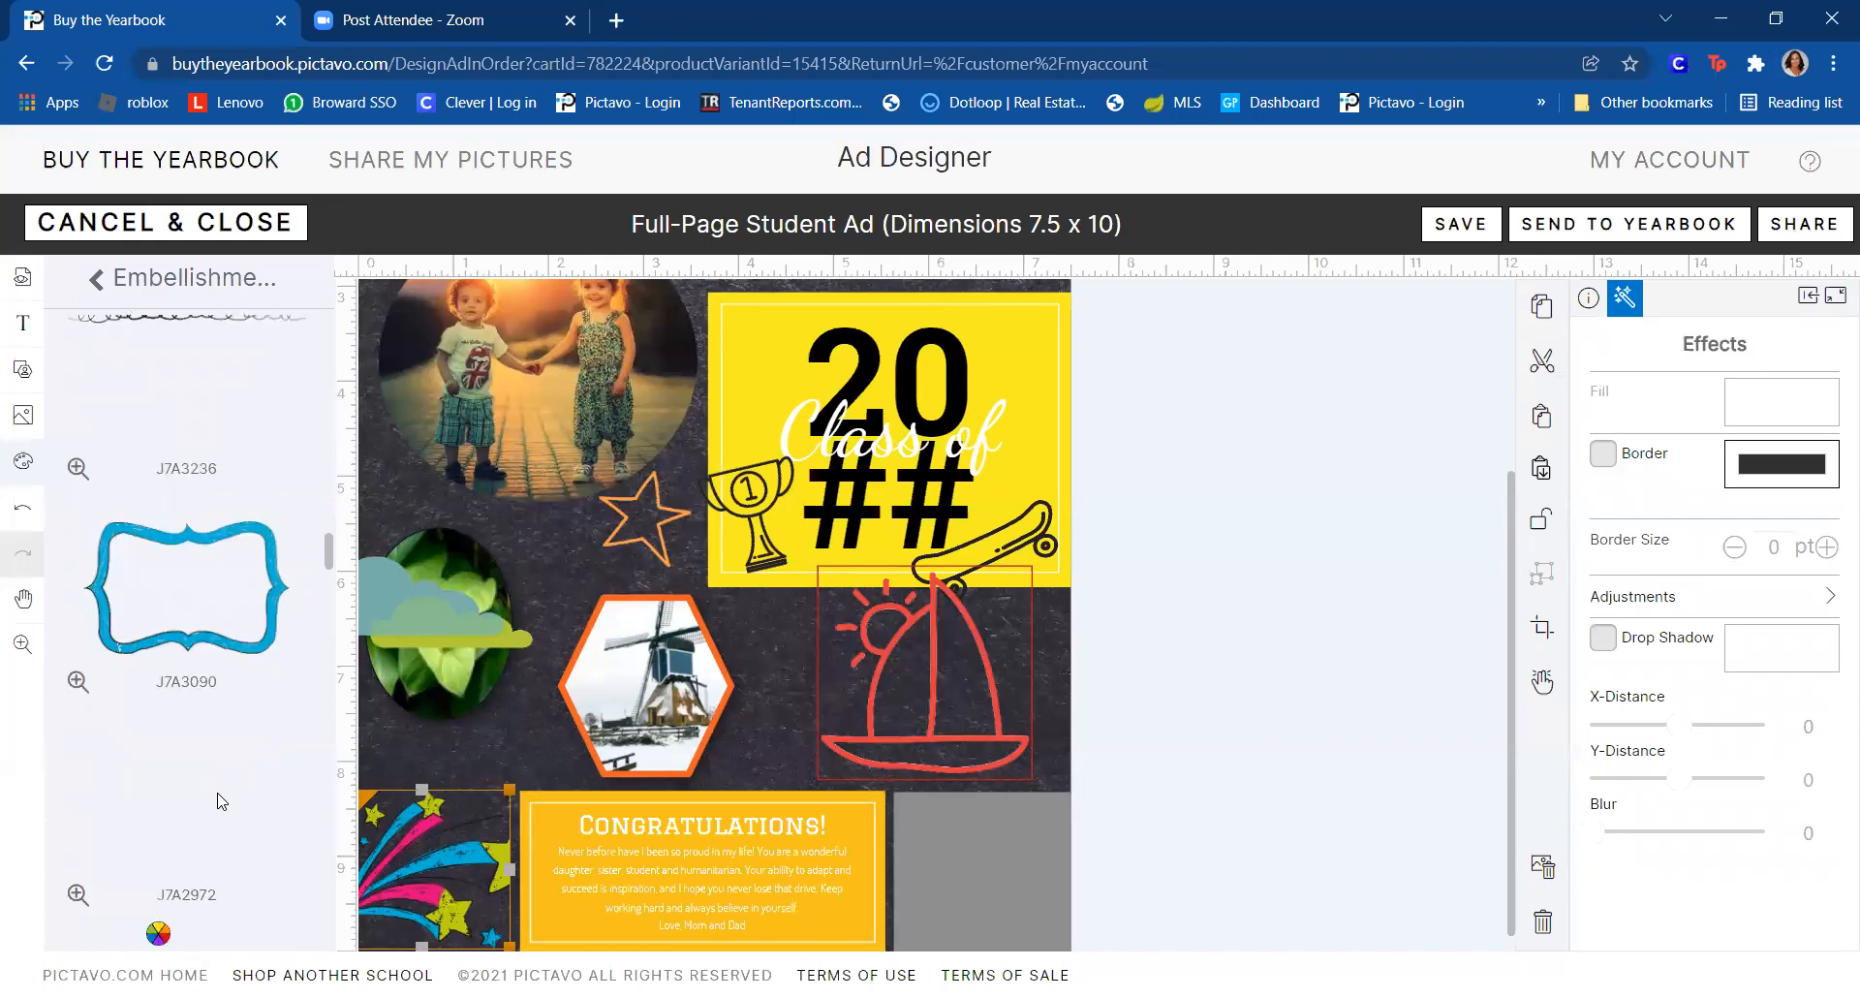
scroll(221, 800, "down", 5)
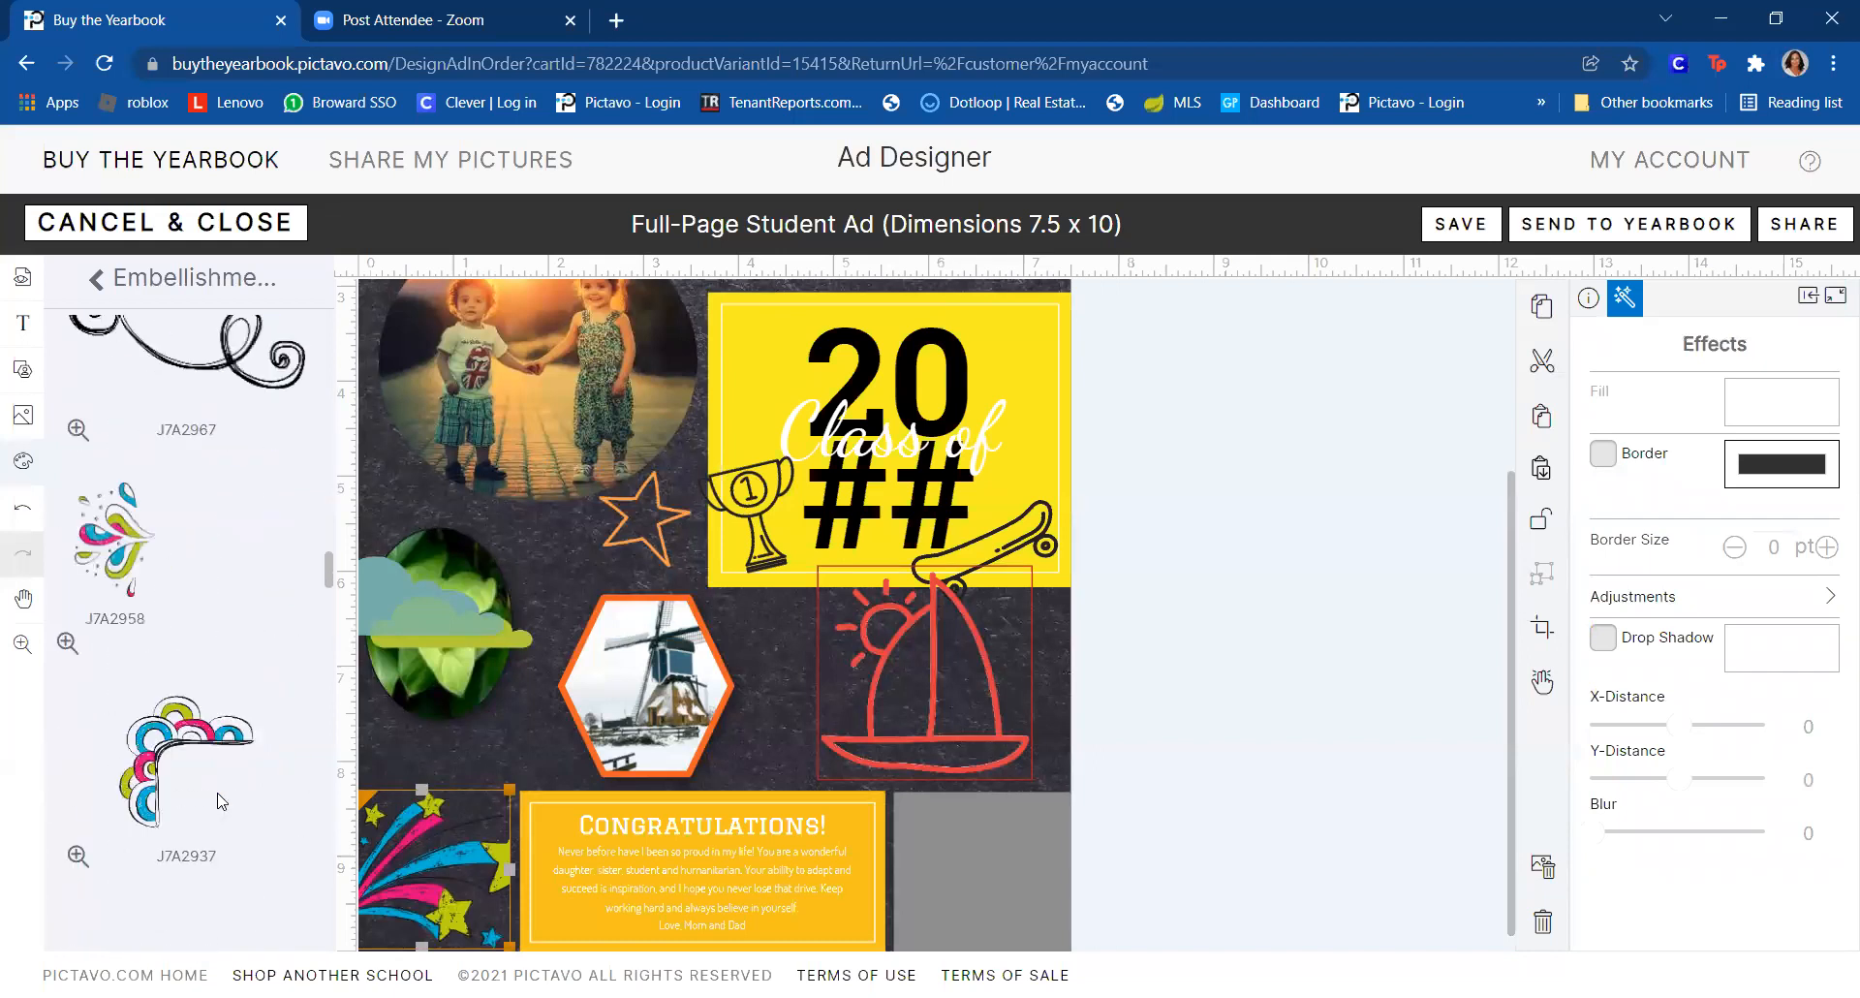
- Switch the accents library from embellishments to the Frames category
left_click(96, 280)
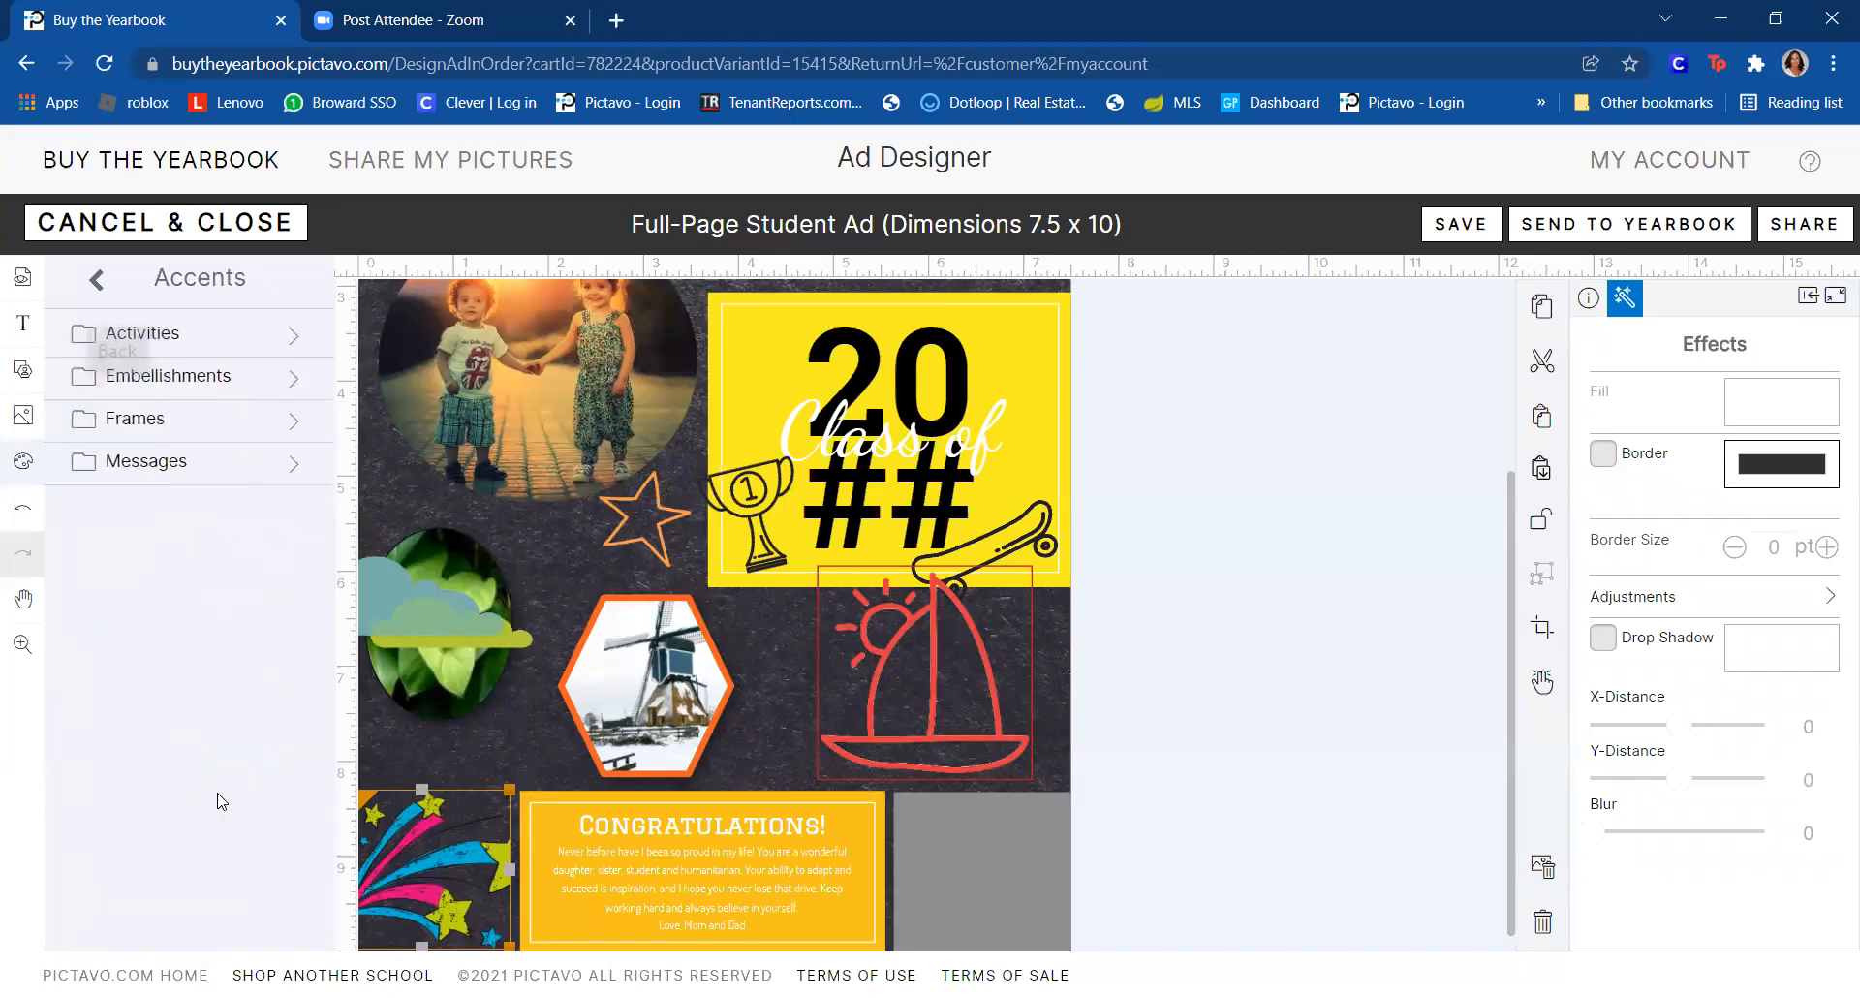
left_click(135, 417)
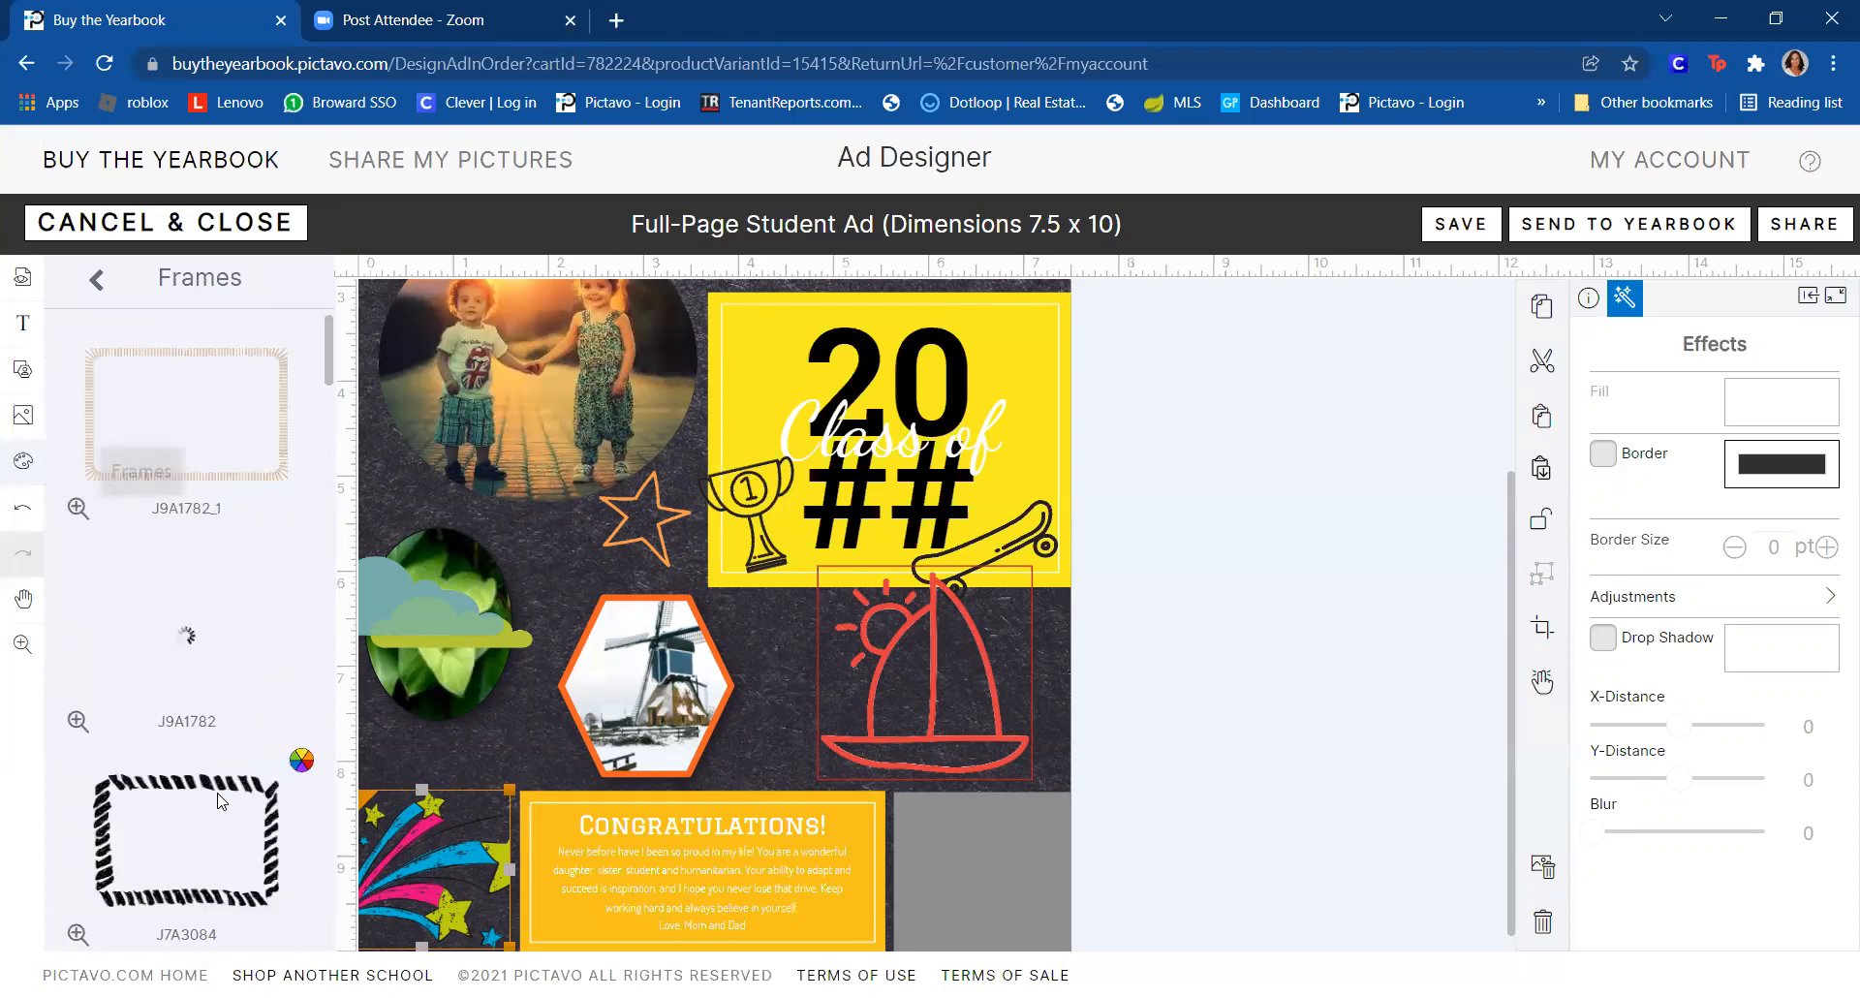
scroll(221, 801, "down", 2)
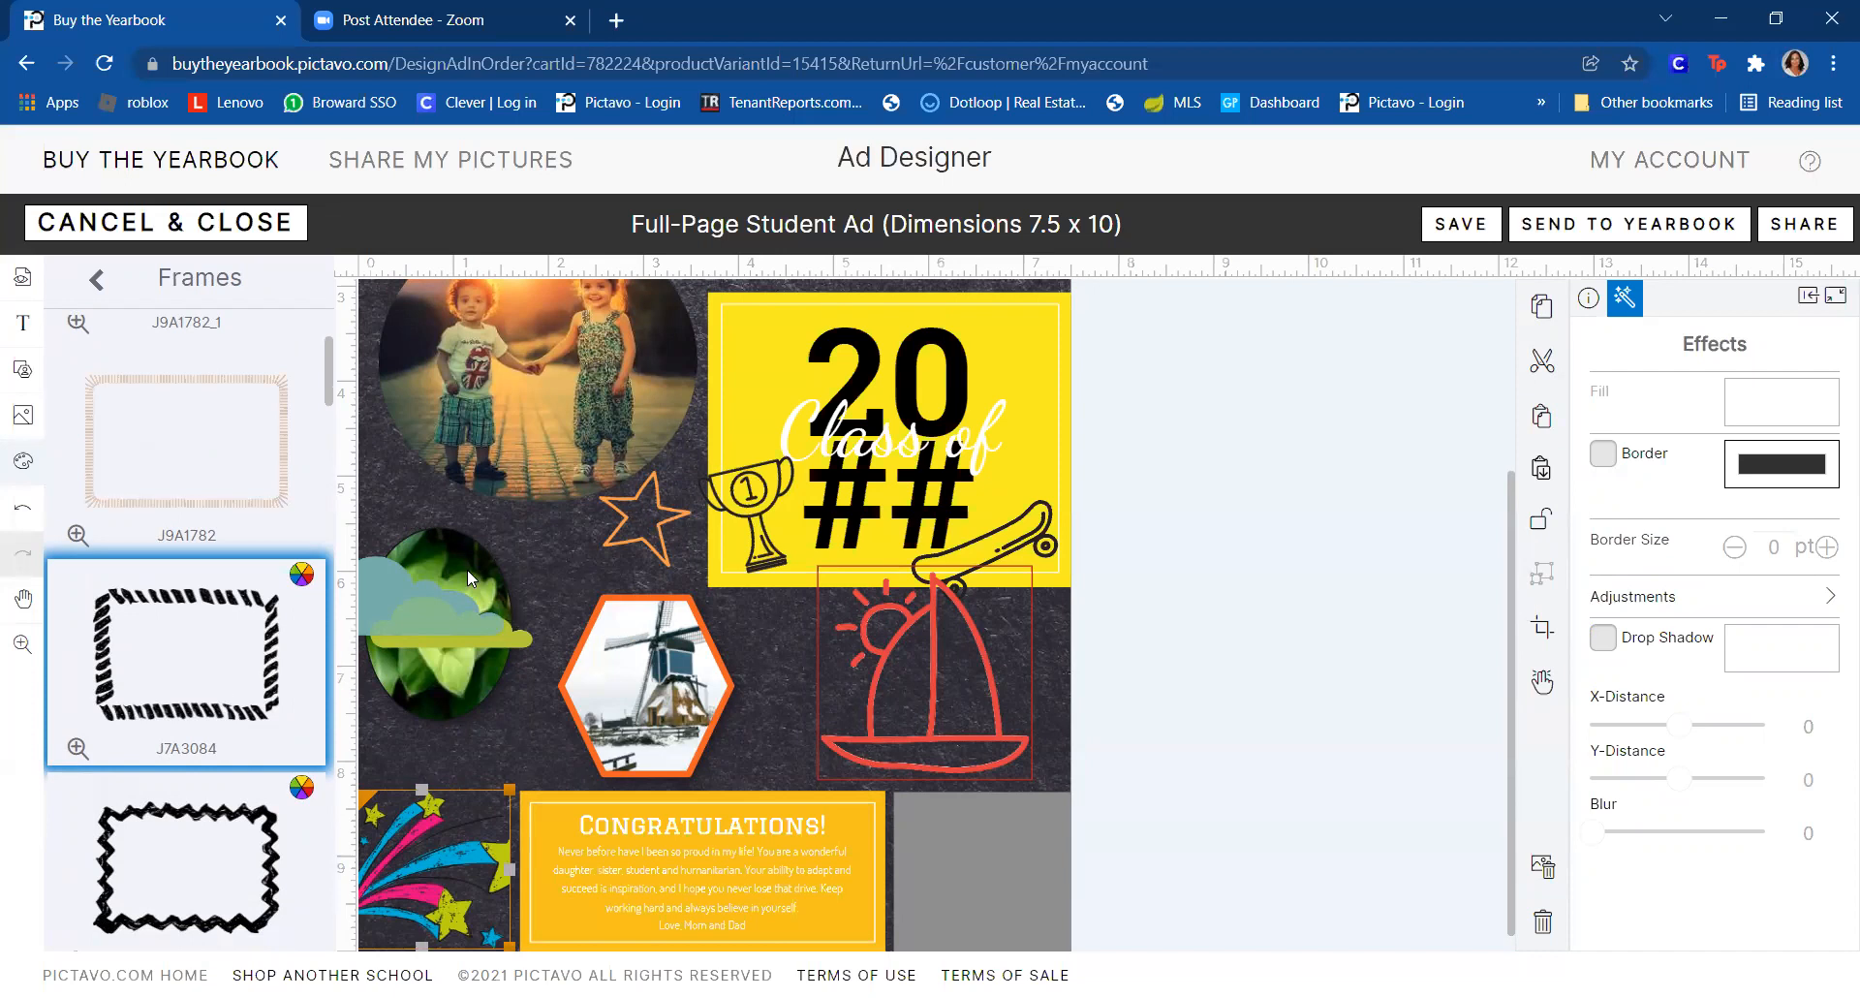
- Colorize the page's dark textured background green
left_click(545, 569)
left_click(1782, 401)
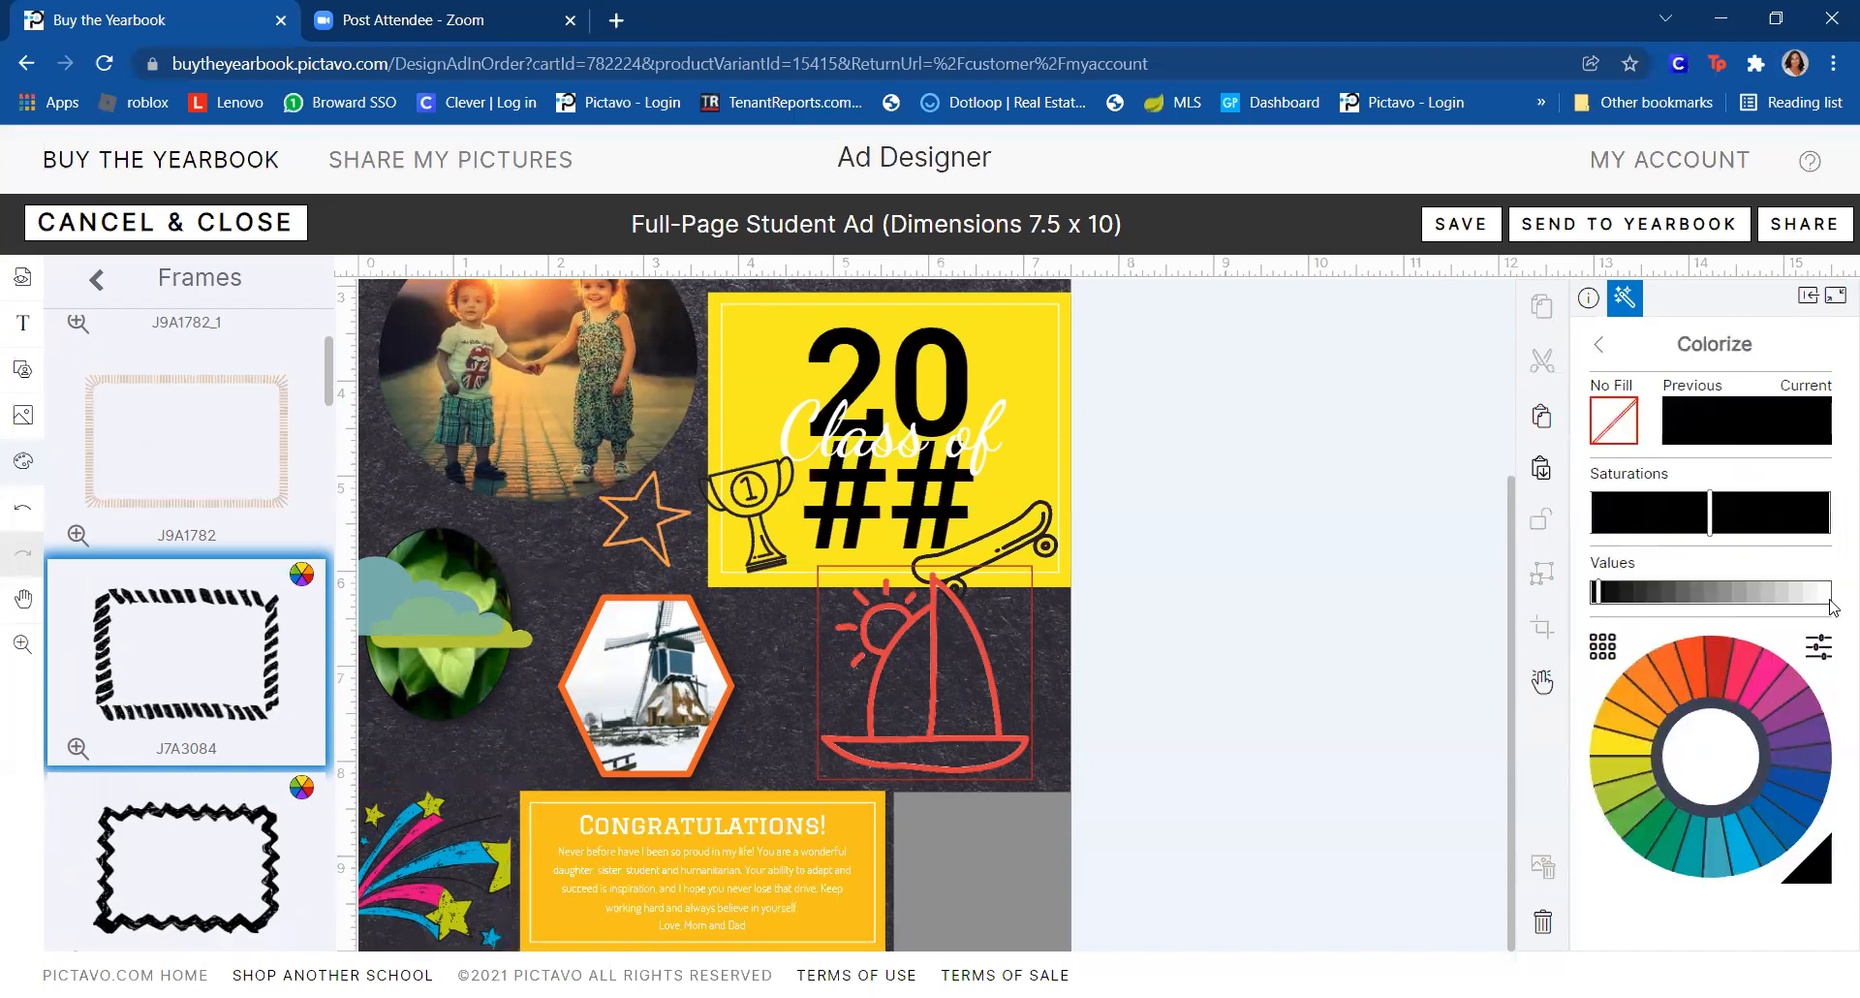
left_click(1663, 828)
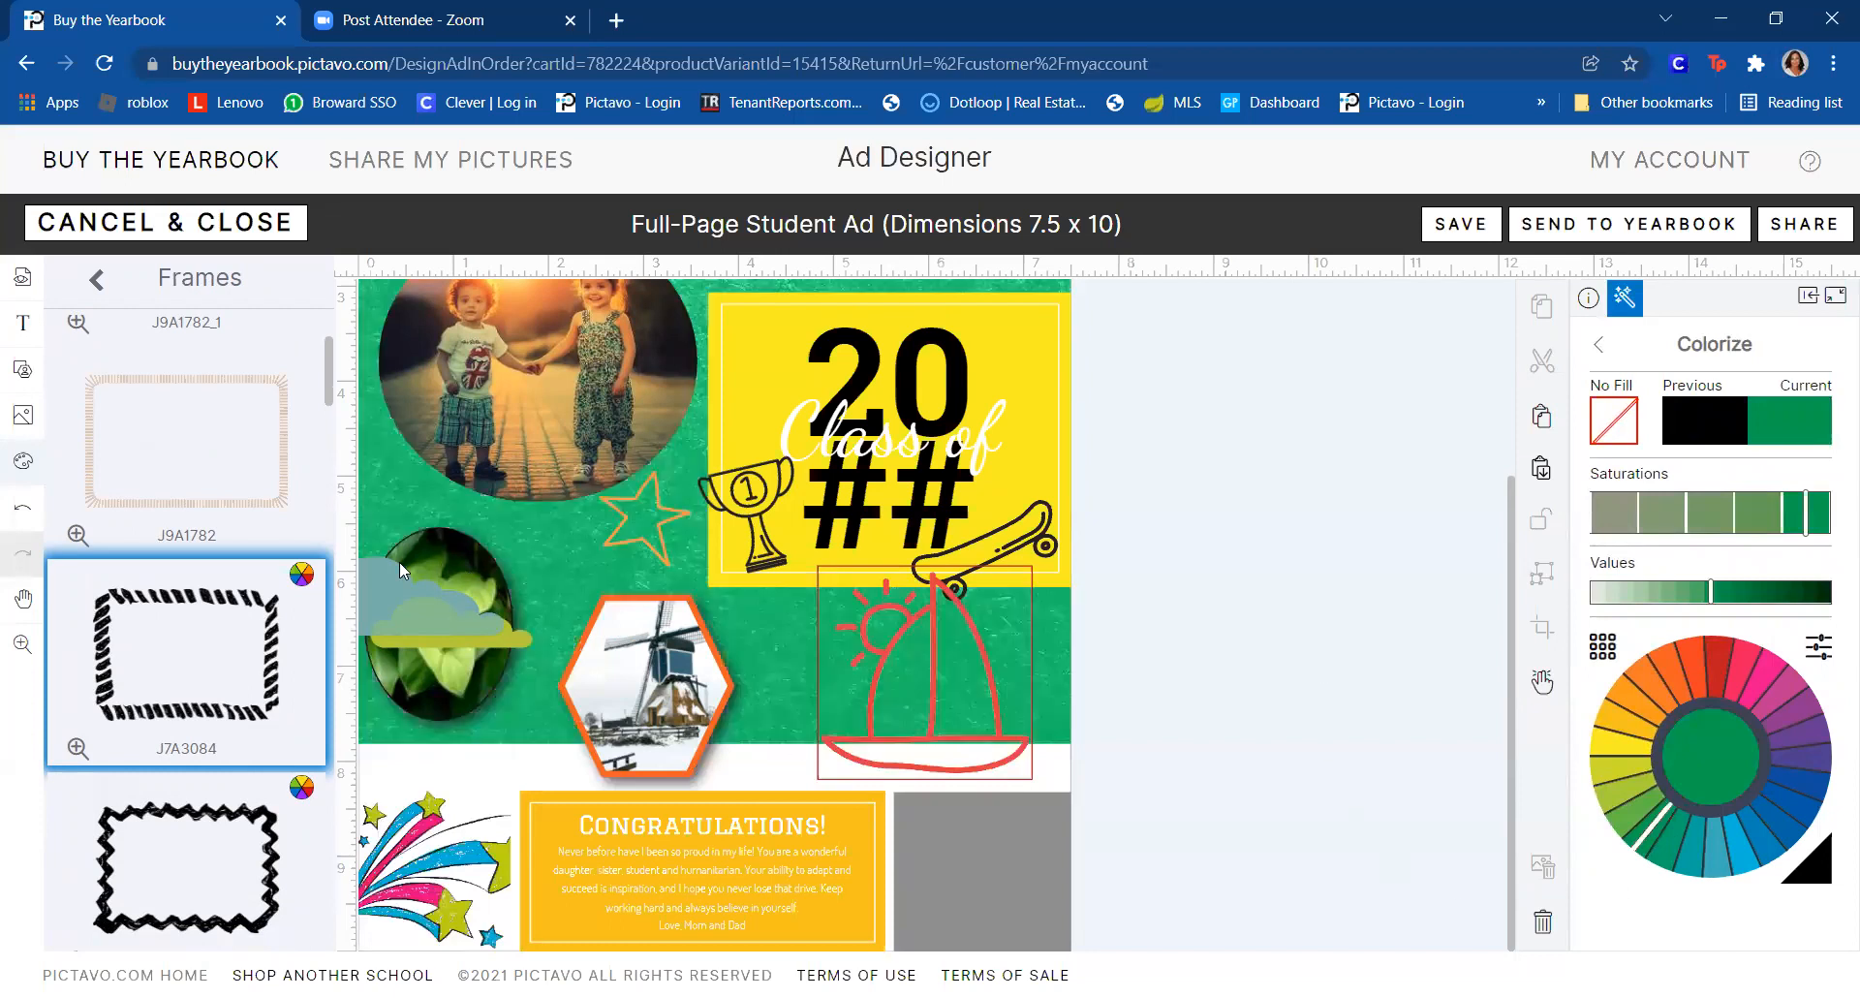
- Add the striped black frame J7A3084 and enlarge it to the full page width above the Congratulations message
left_click_drag(188, 630, 611, 580)
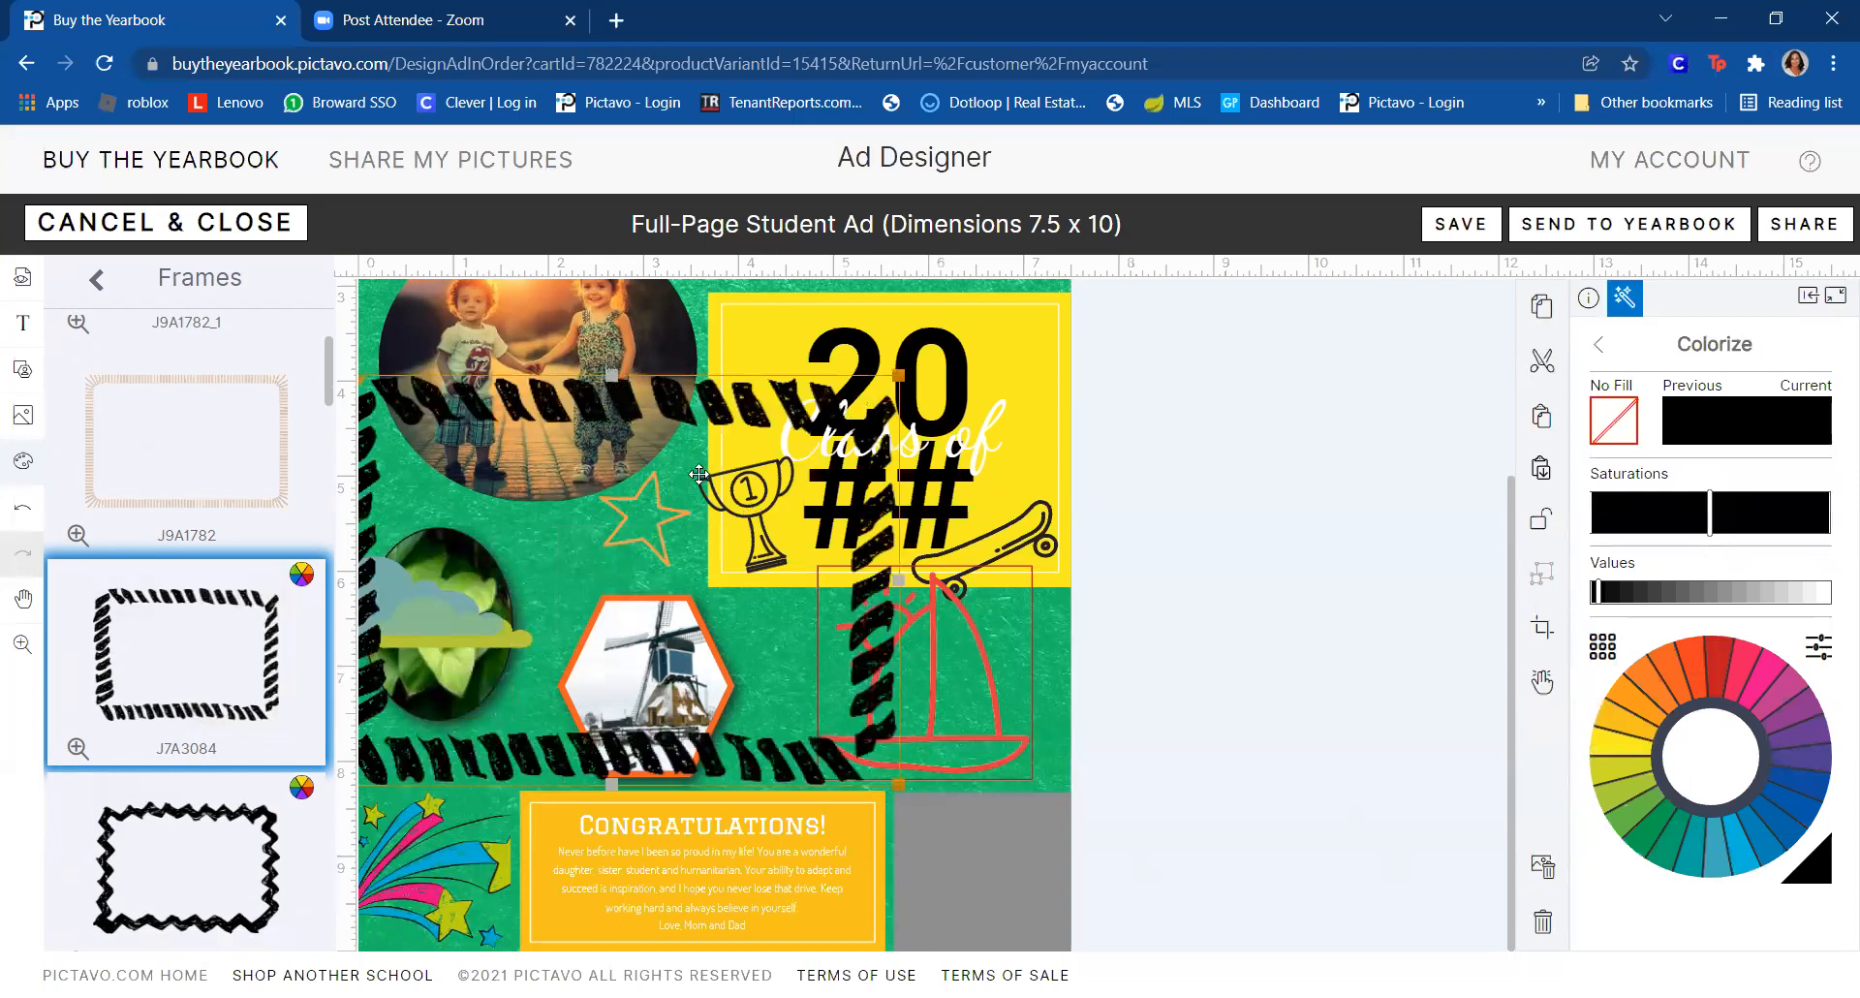
left_click_drag(598, 398, 644, 312)
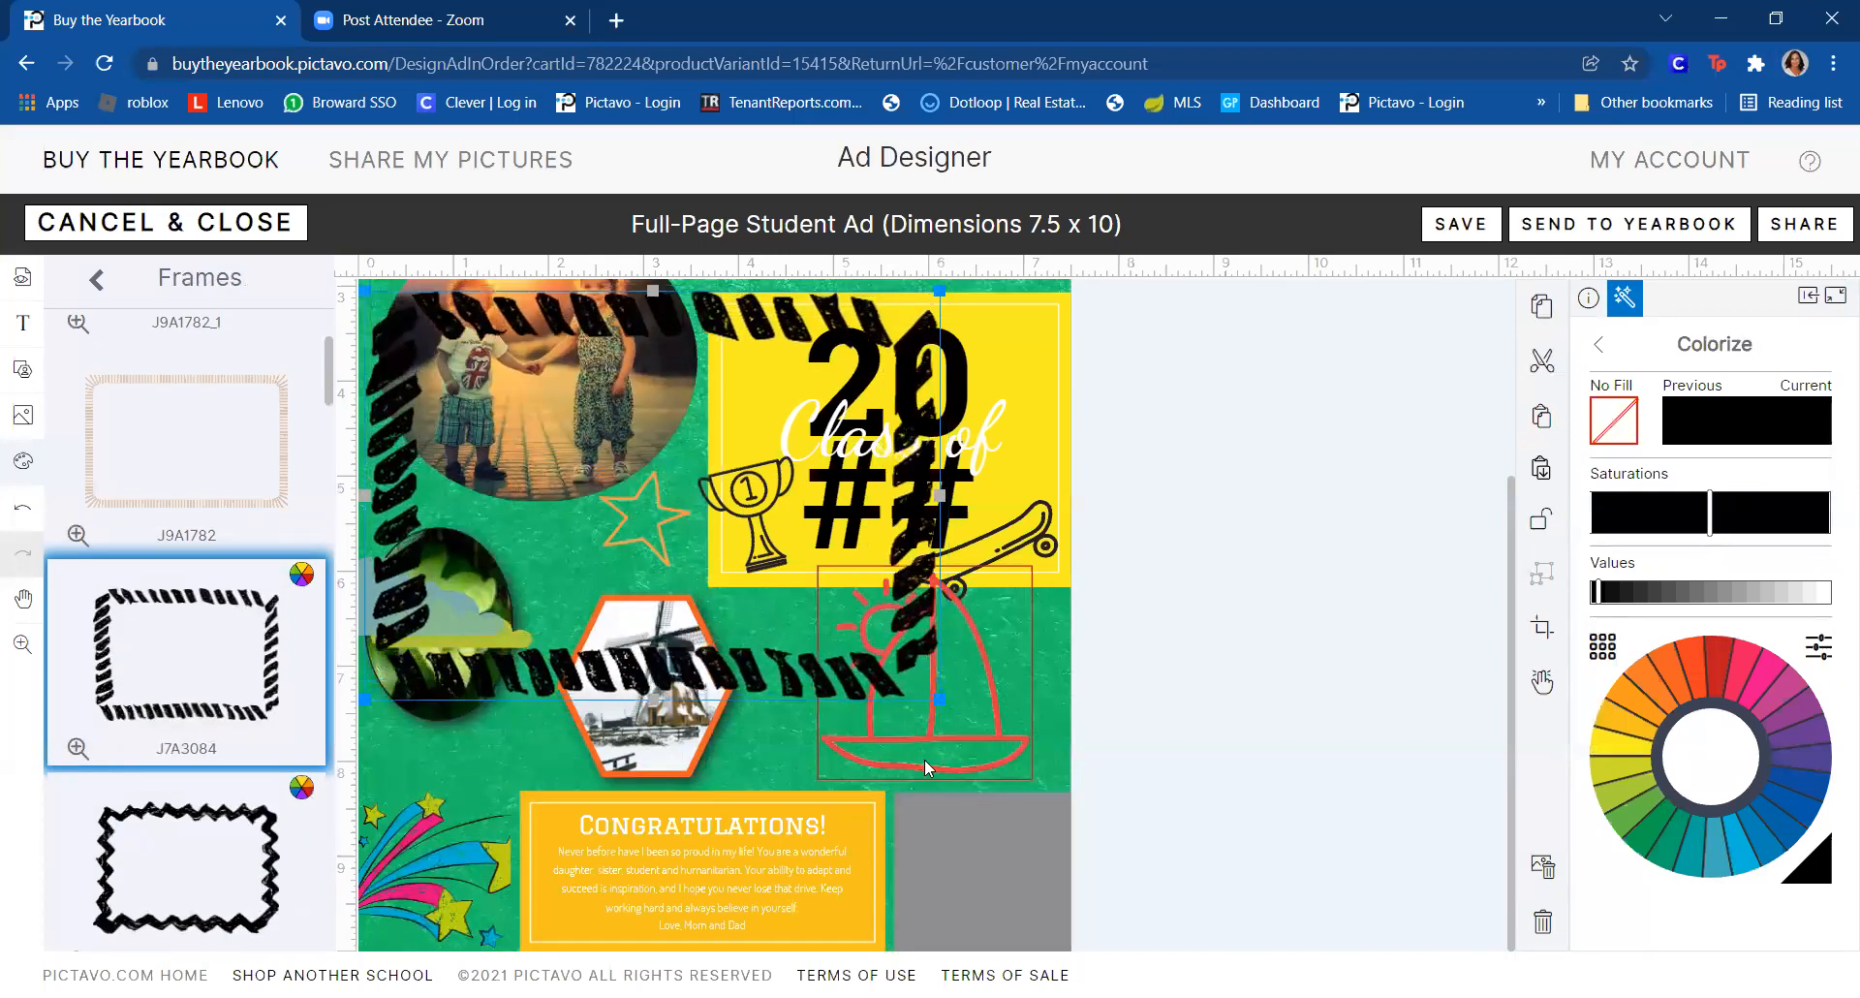
left_click_drag(938, 699, 1141, 803)
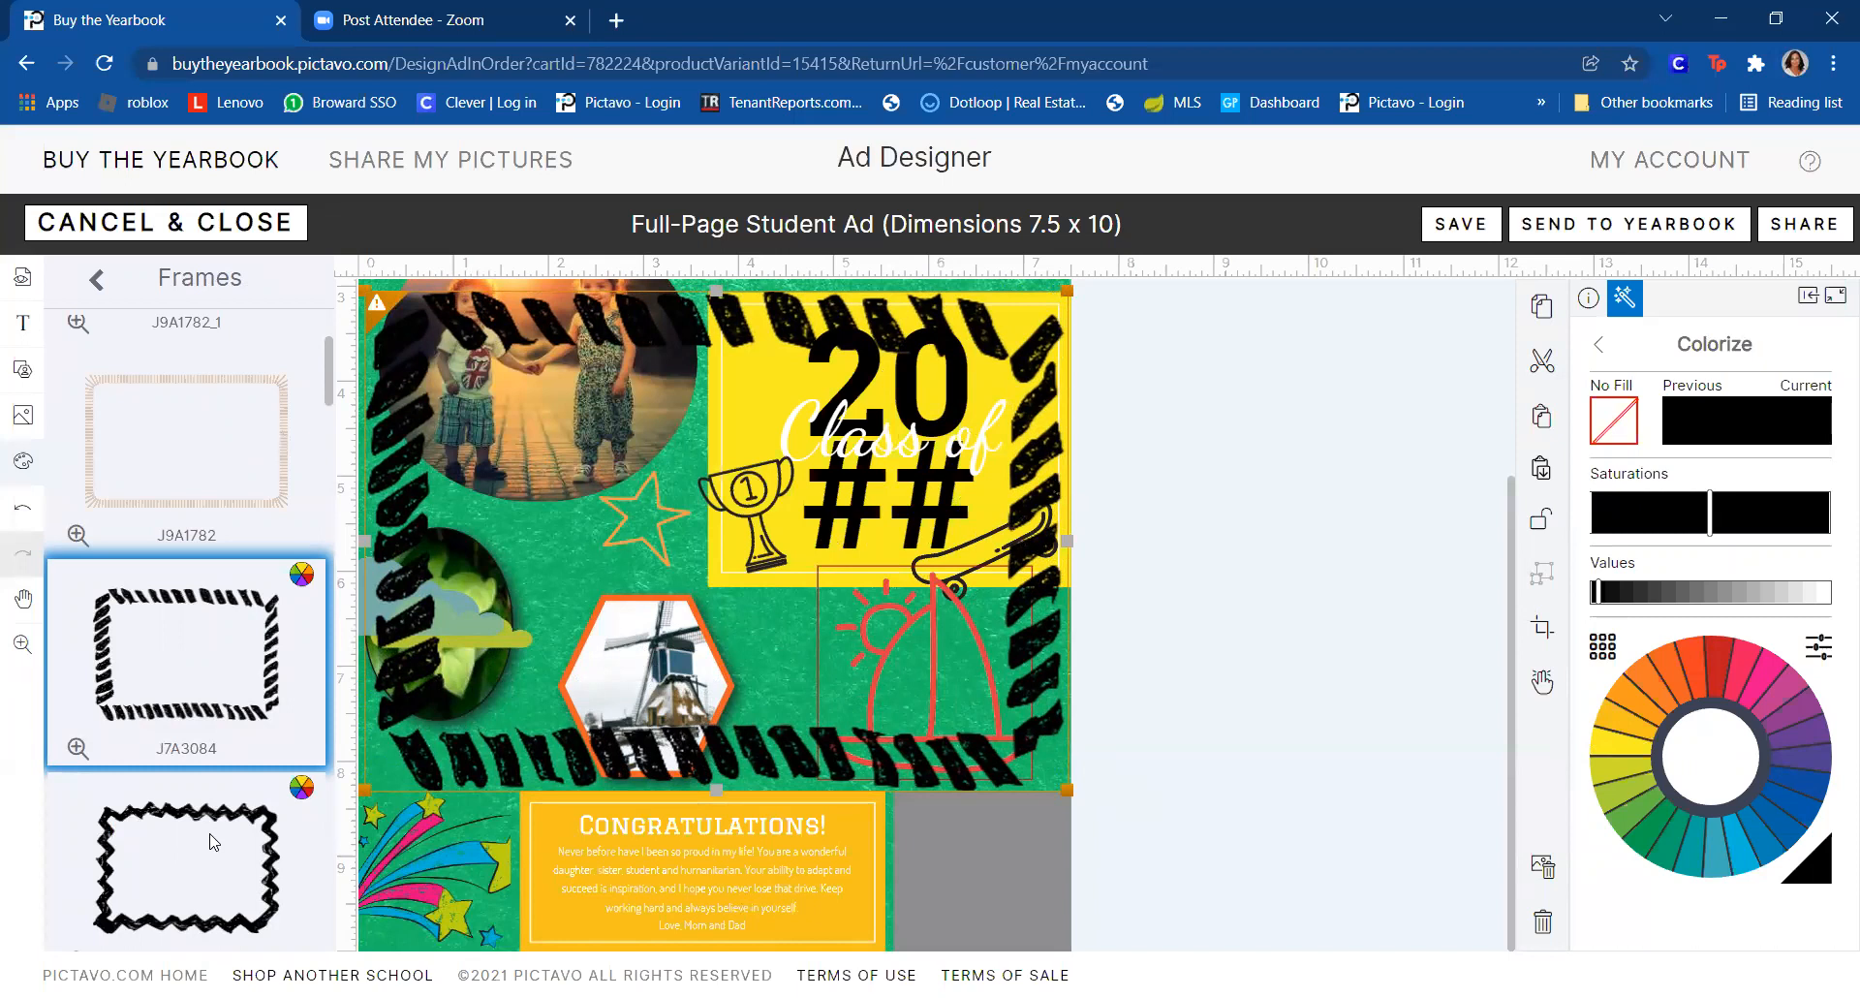
- Add the blue swirl-and-stars frame J7A3051 to the page and move it down over the windmill photo and Congratulations area
scroll(221, 851, "down", 6)
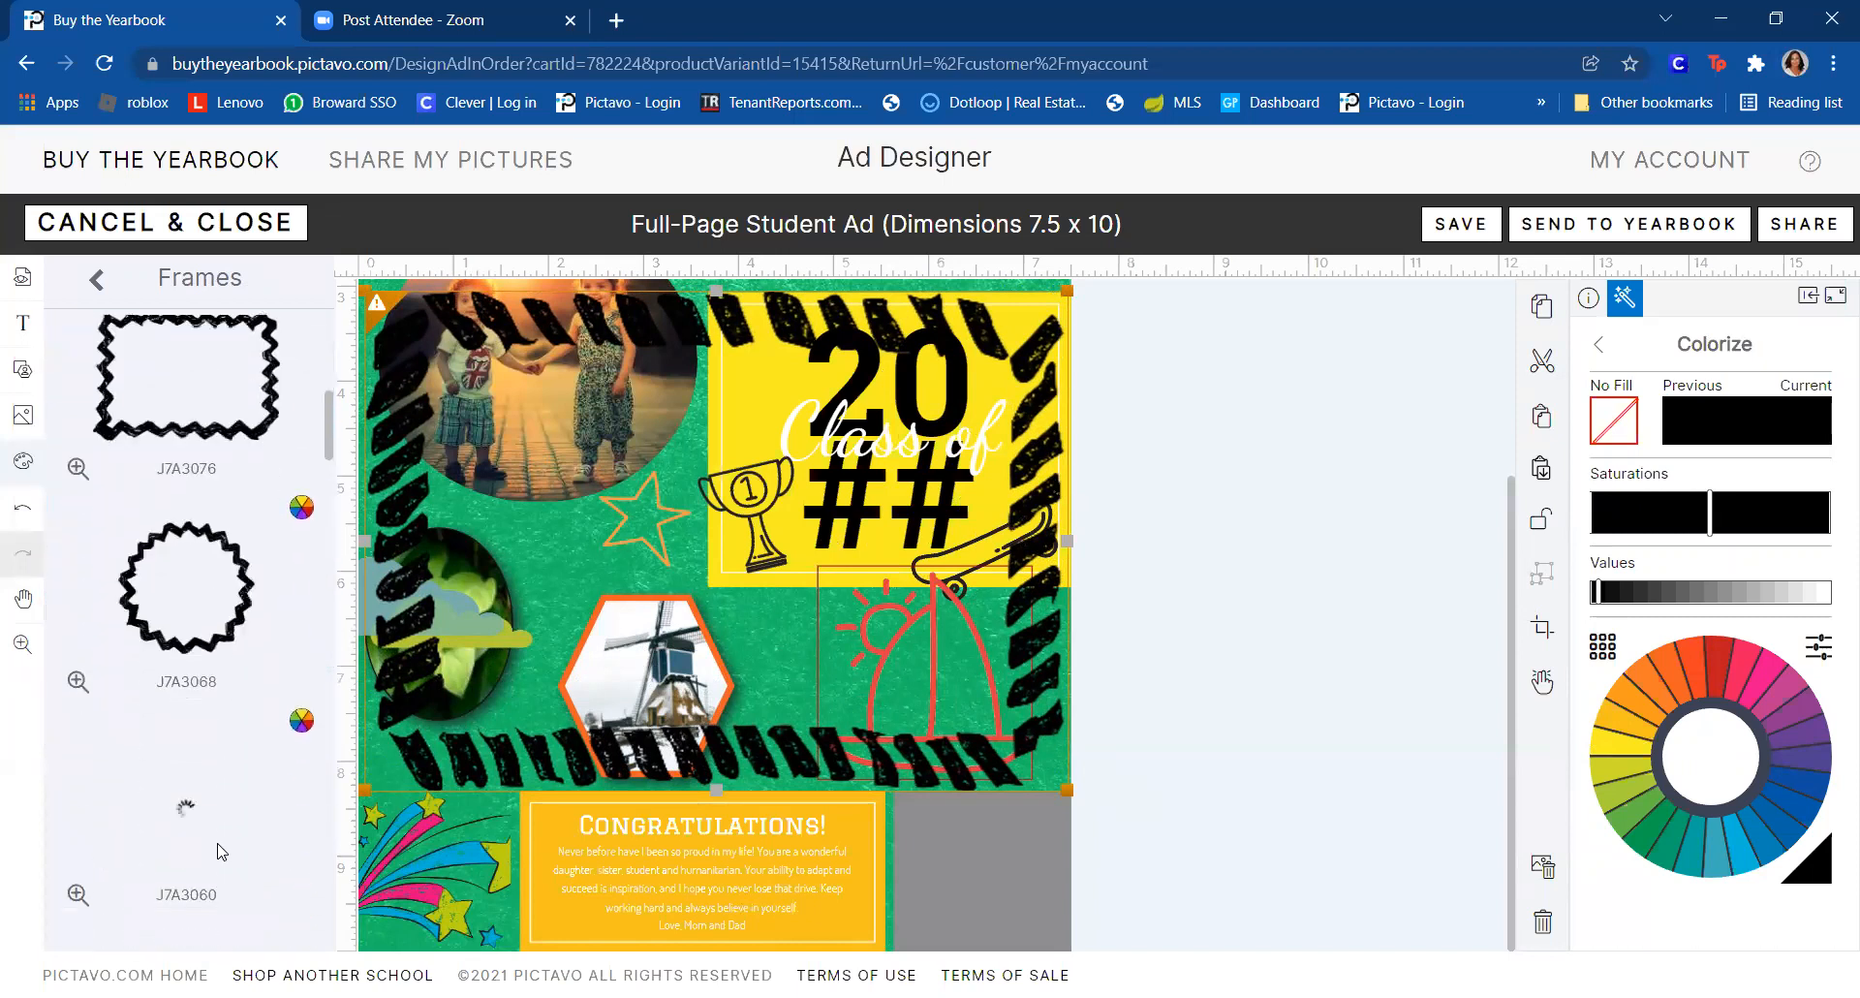
scroll(221, 852, "down", 3)
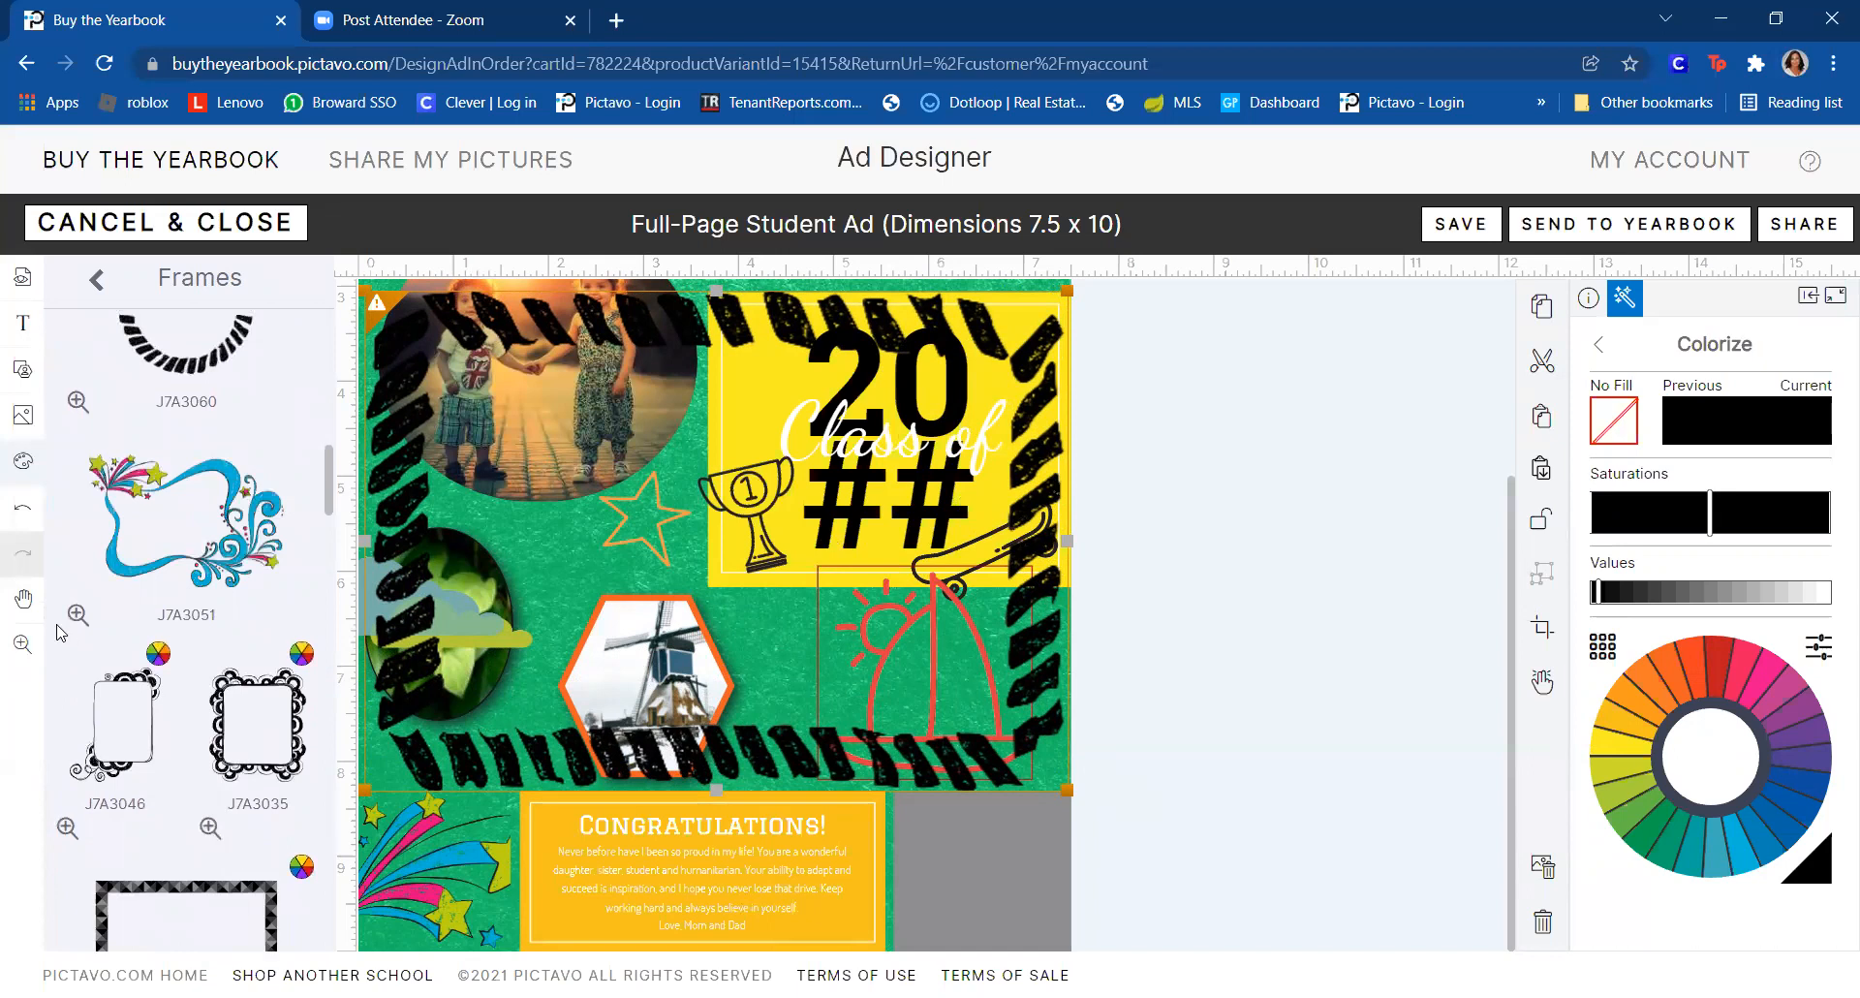
left_click_drag(286, 631, 766, 550)
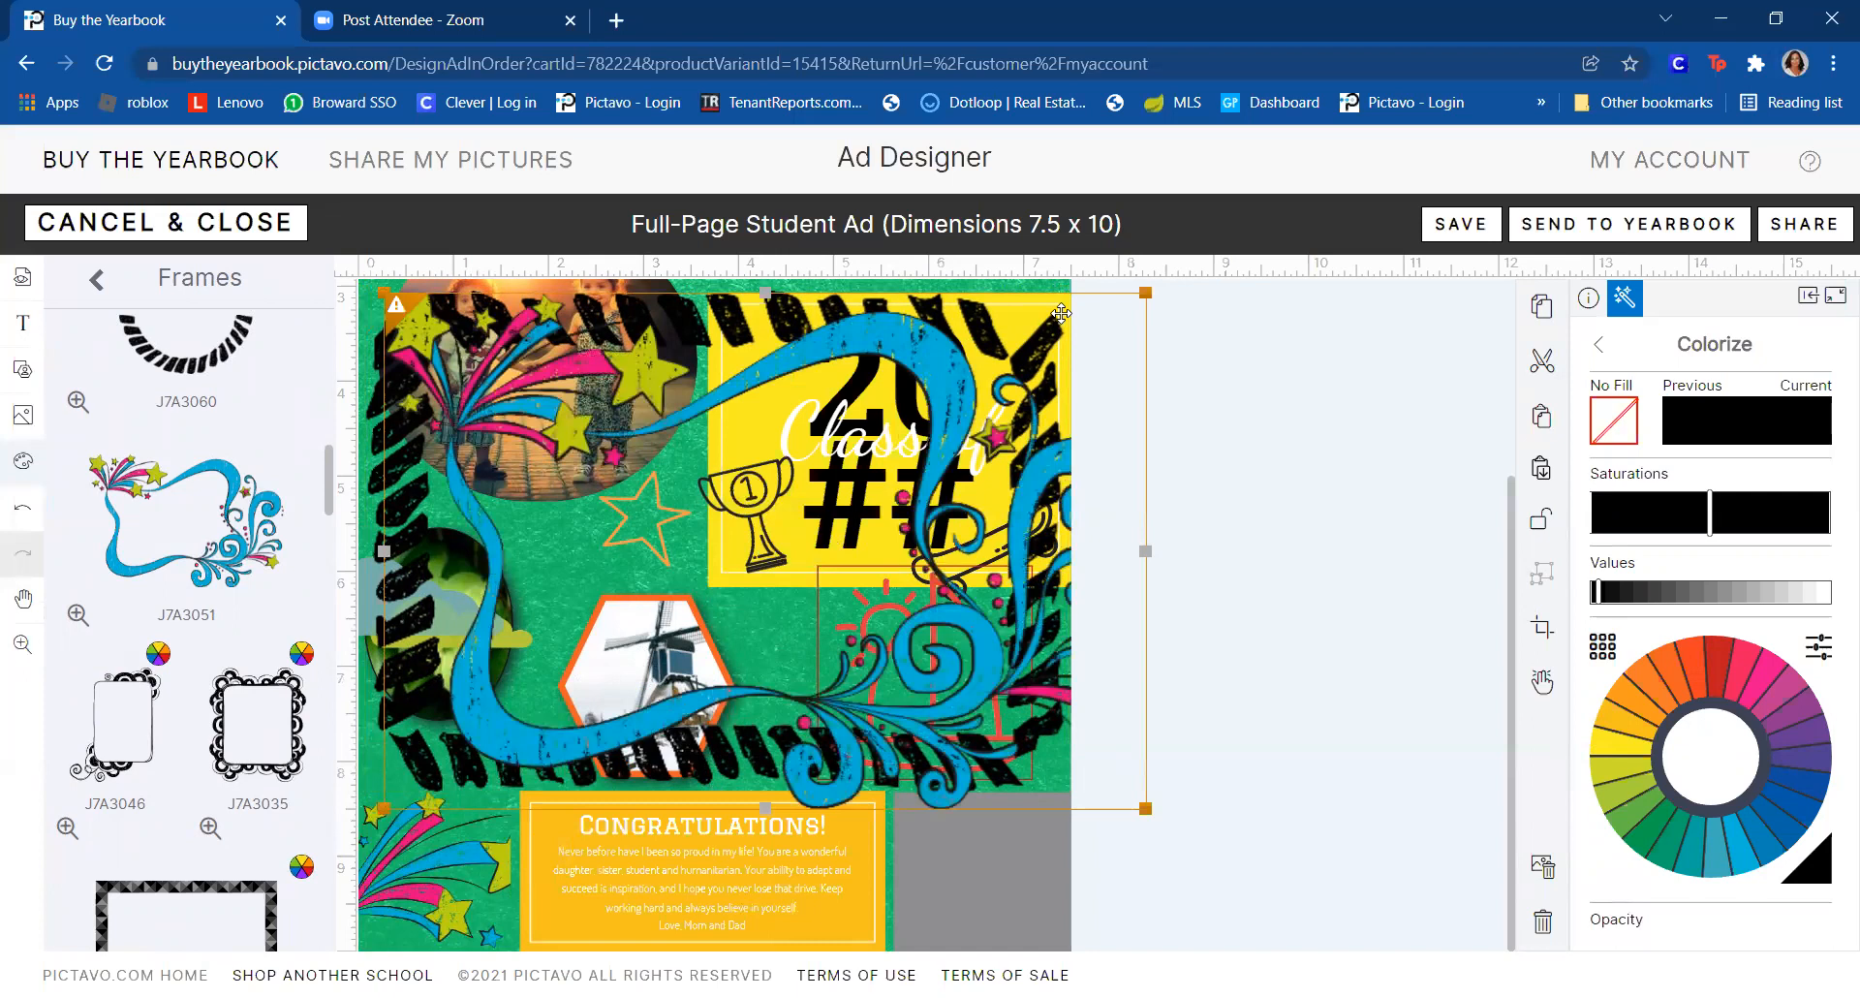
left_click_drag(888, 365, 725, 634)
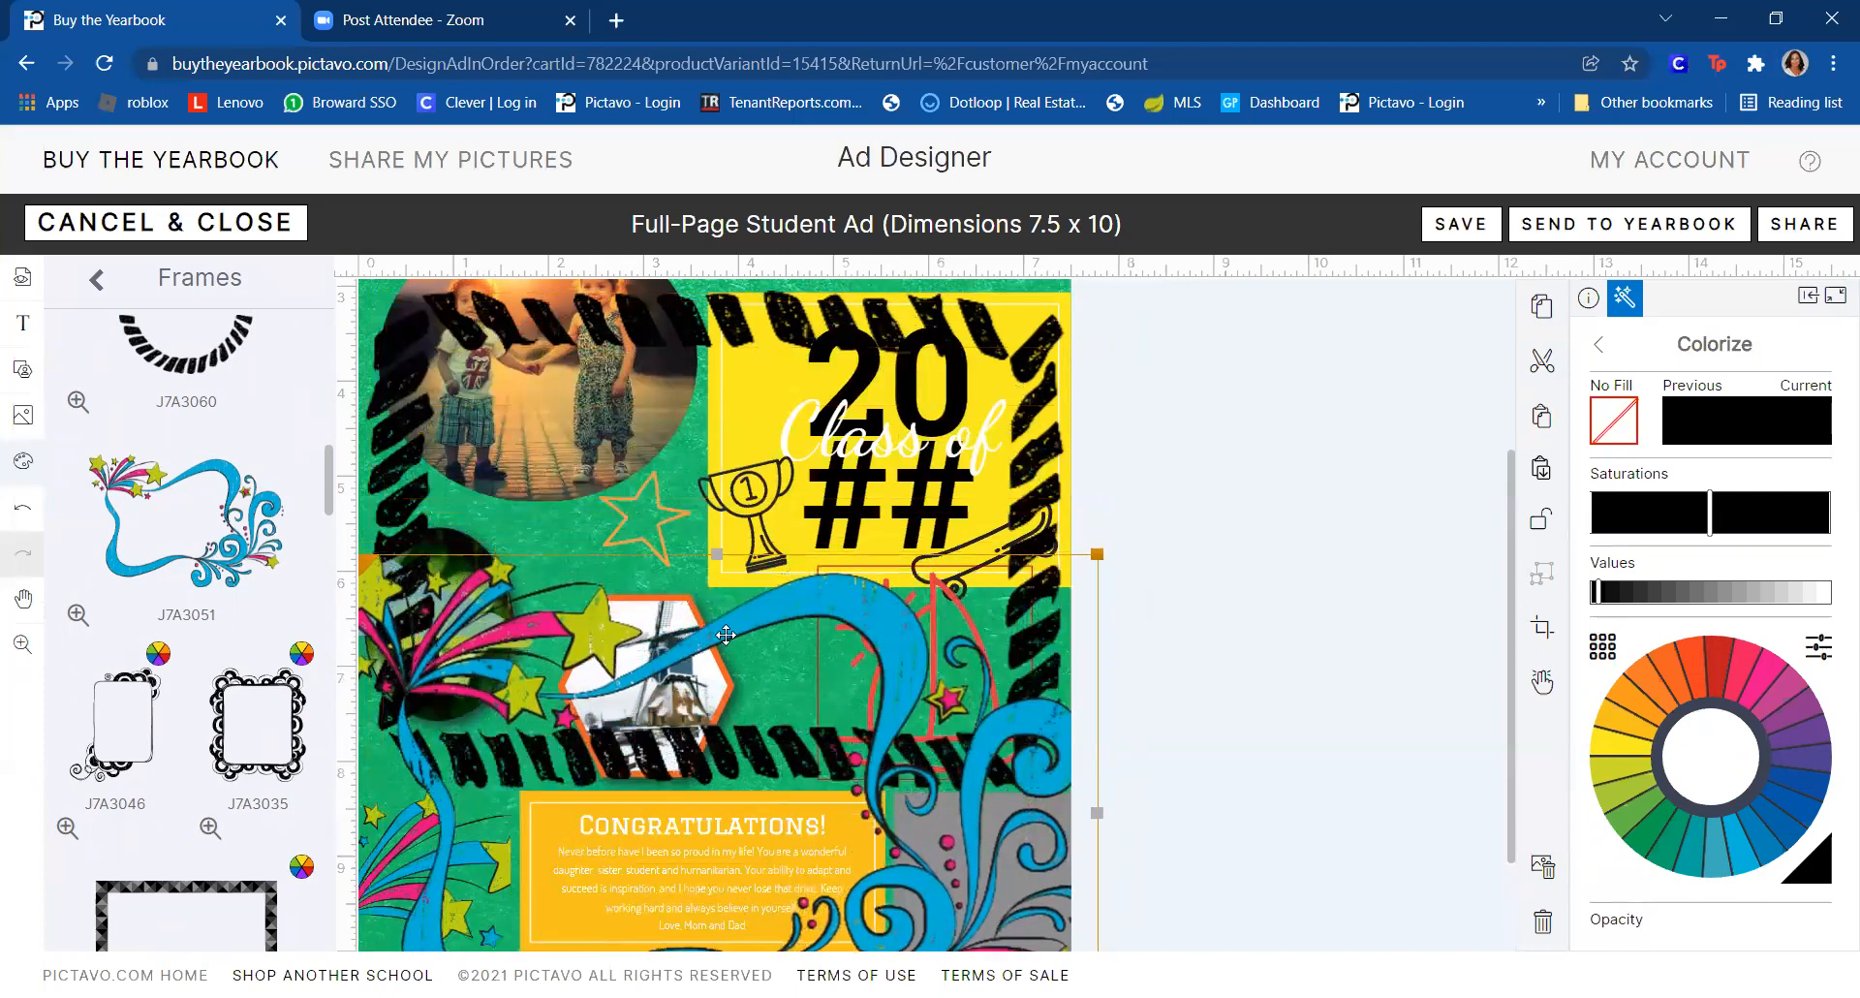
- Delete the striped black frame from the page
left_click(1009, 337)
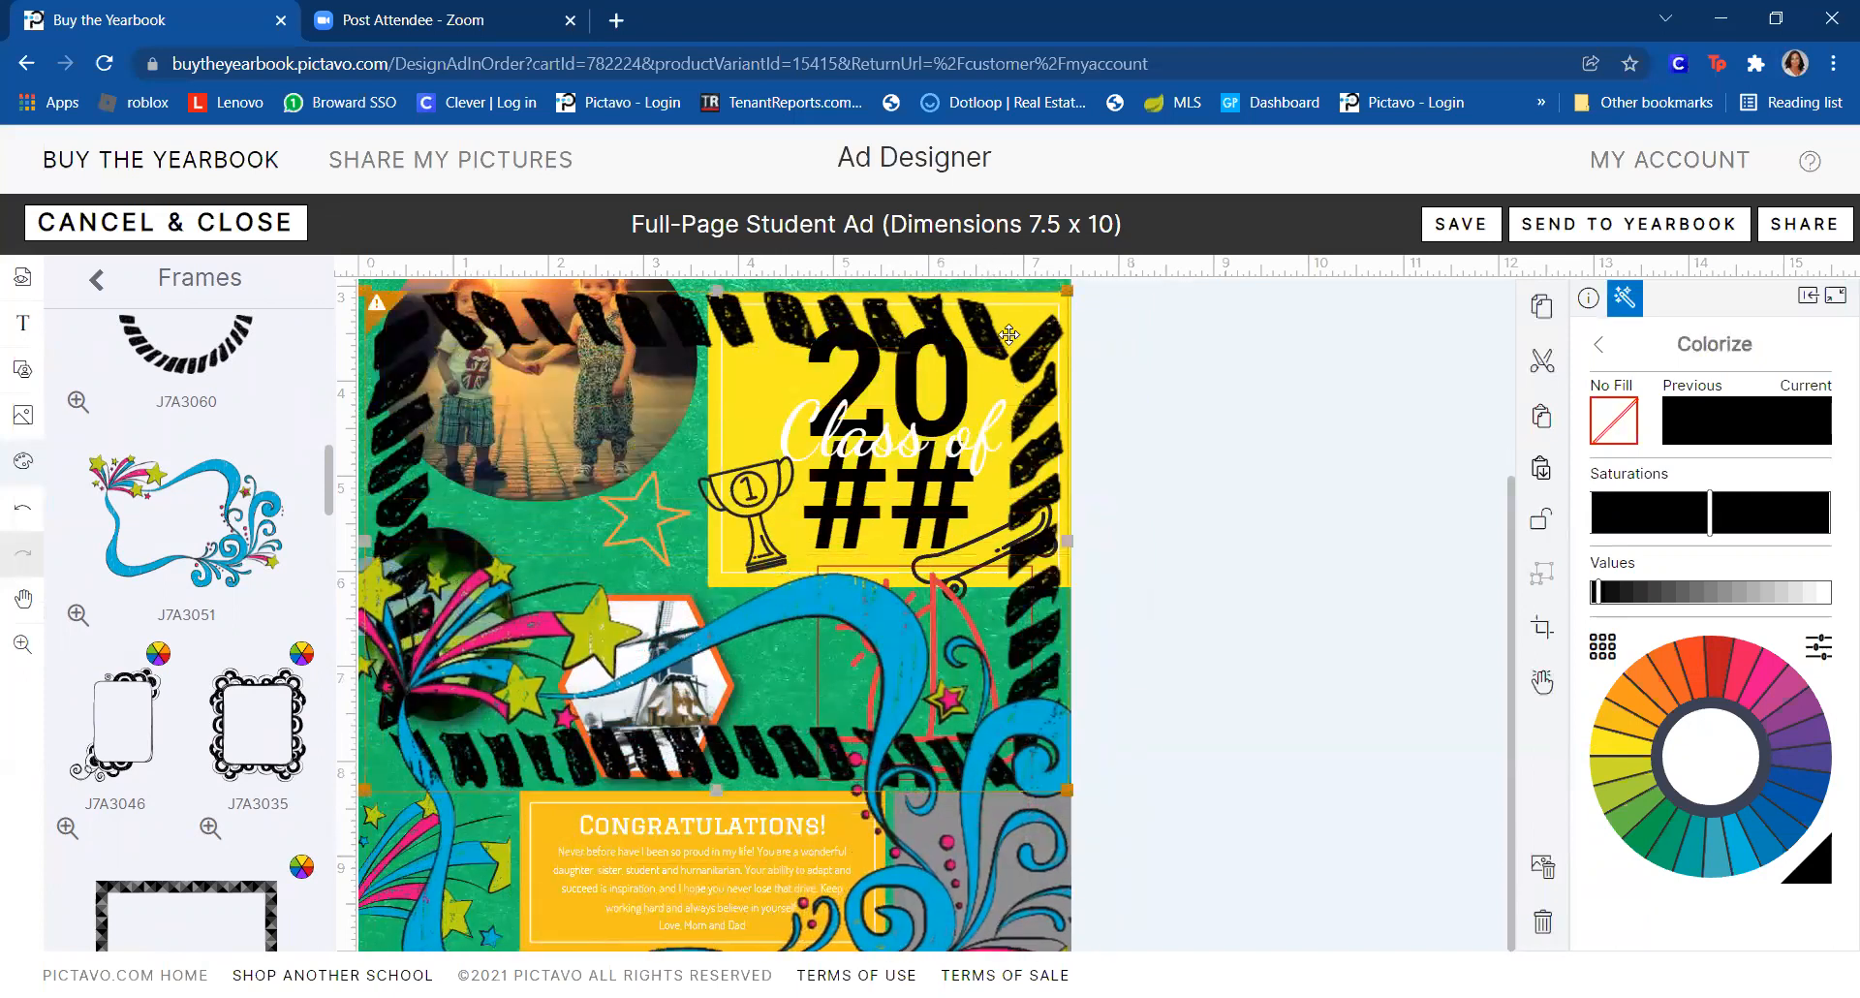
key("Delete")
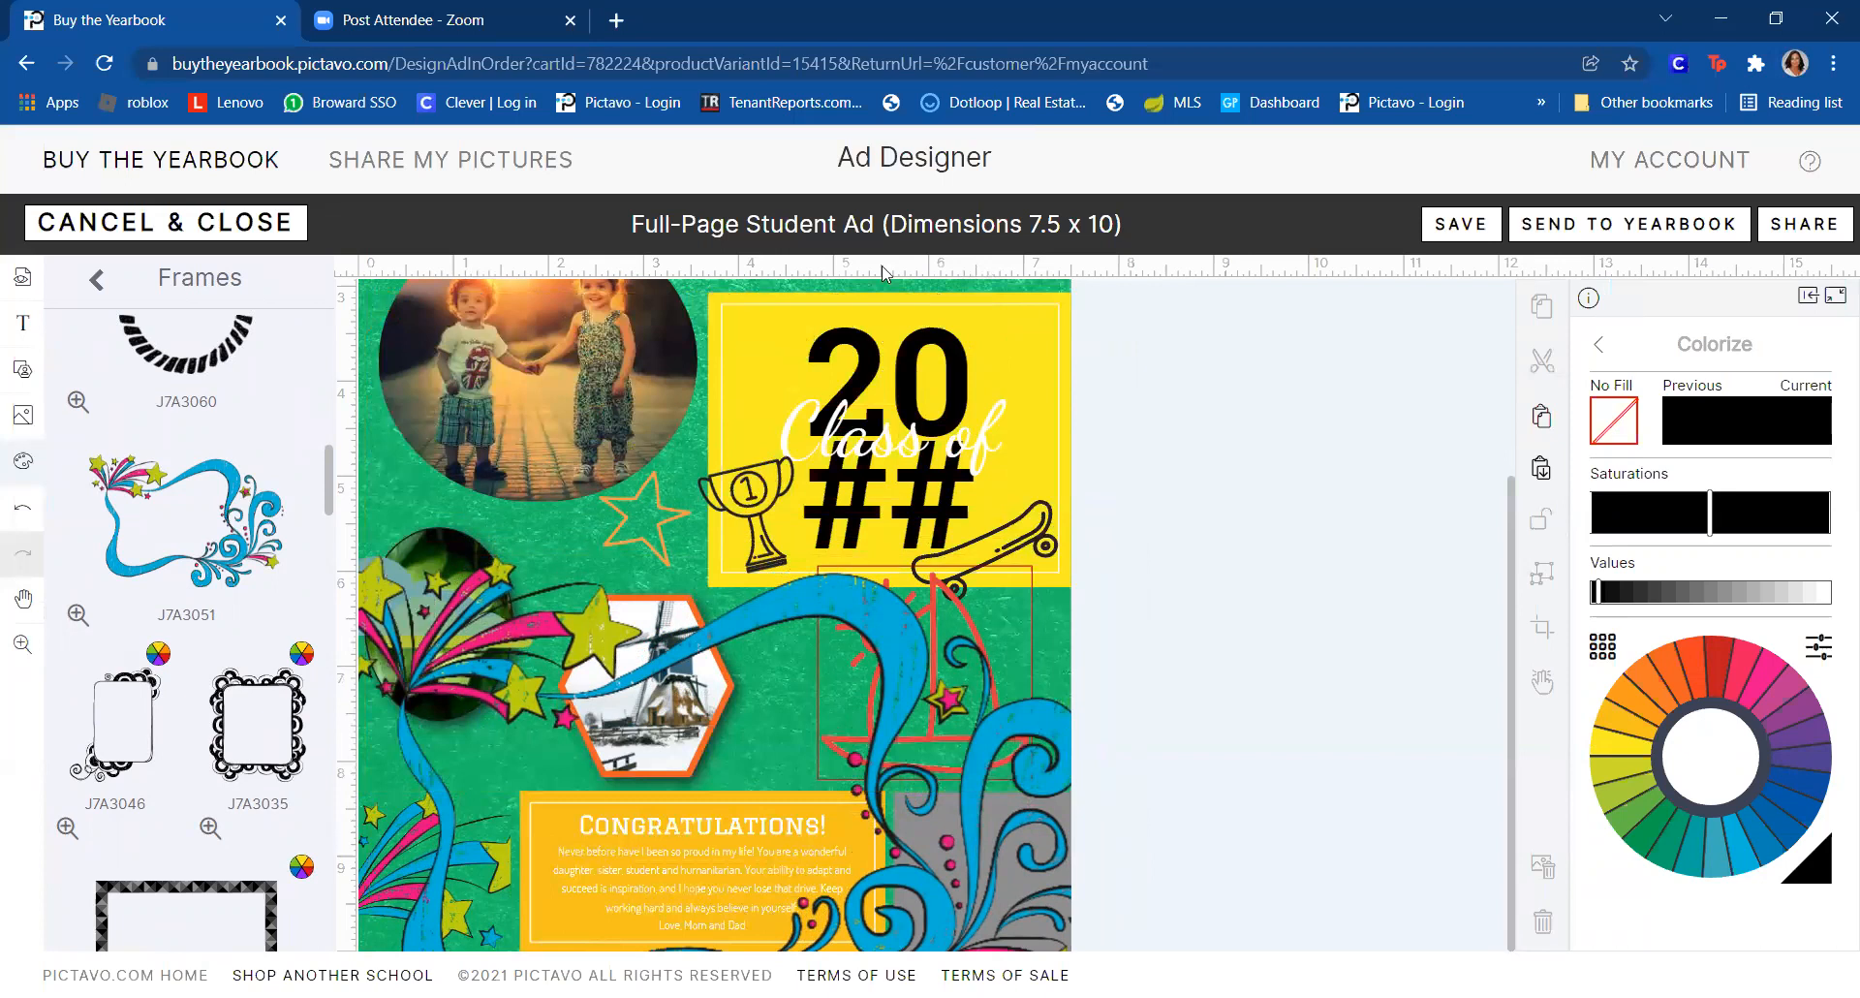
scroll(864, 451, "up", 3)
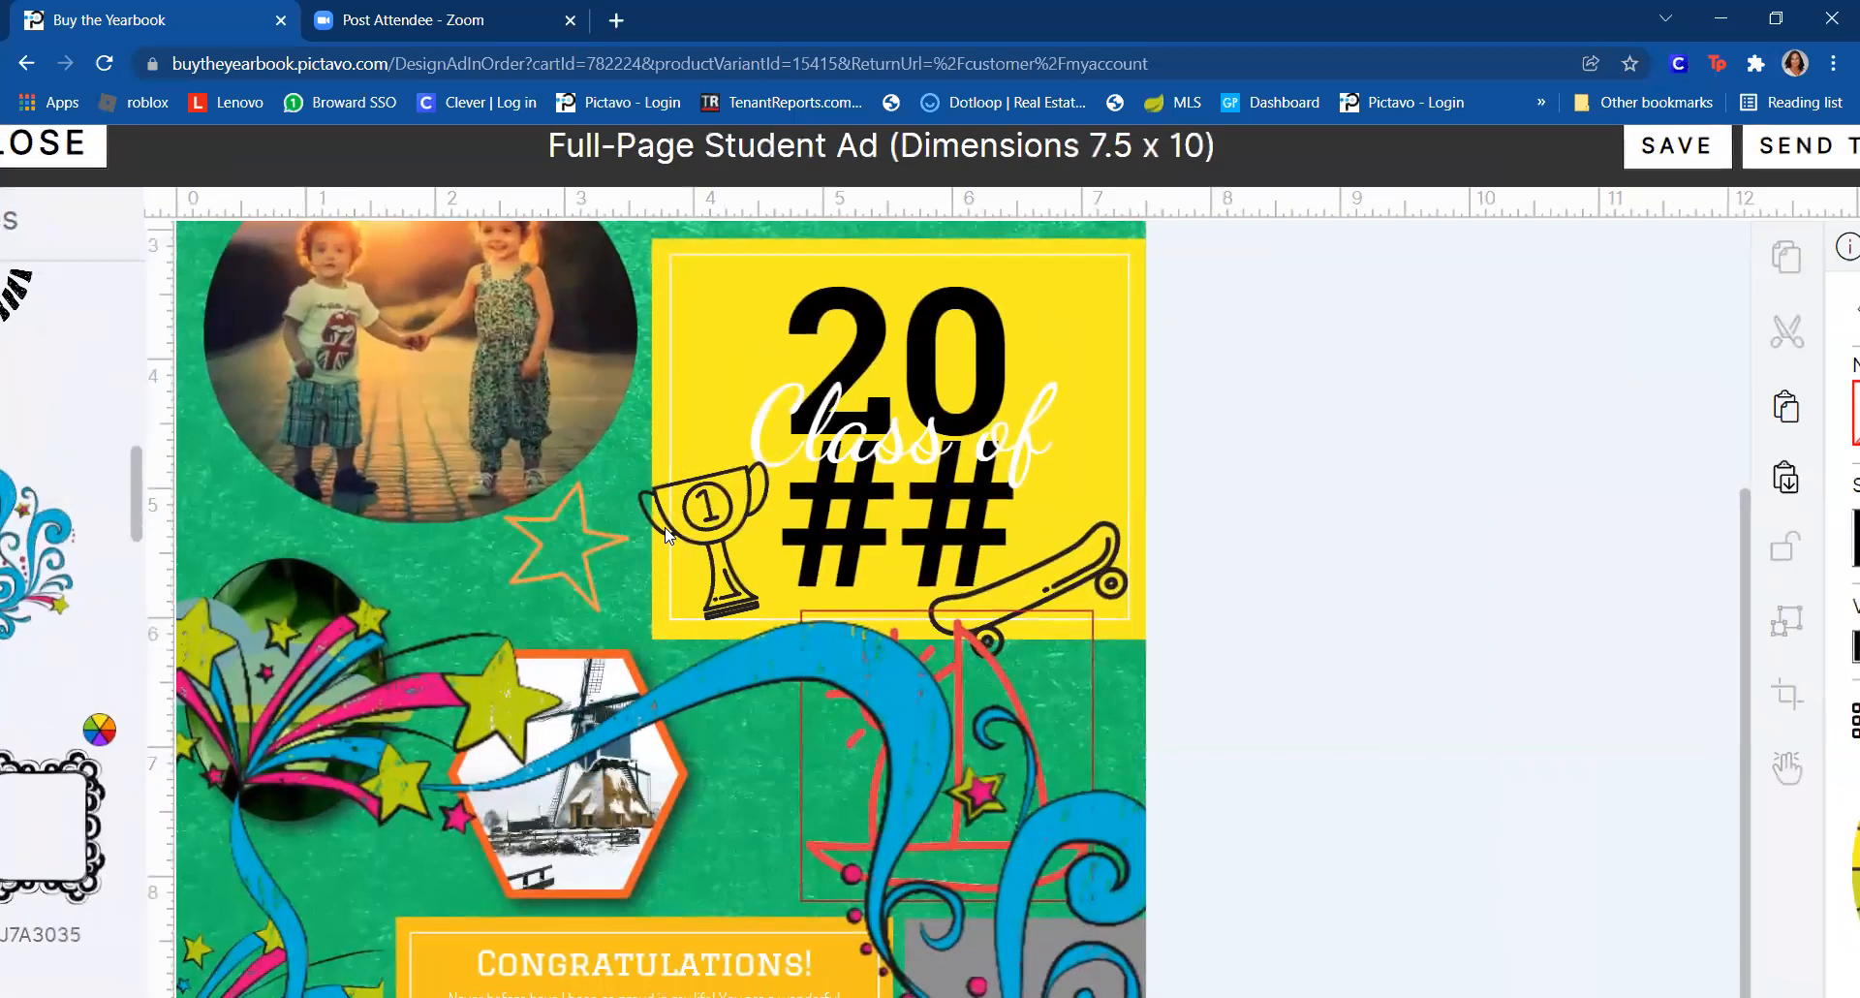
scroll(864, 451, "down", 3)
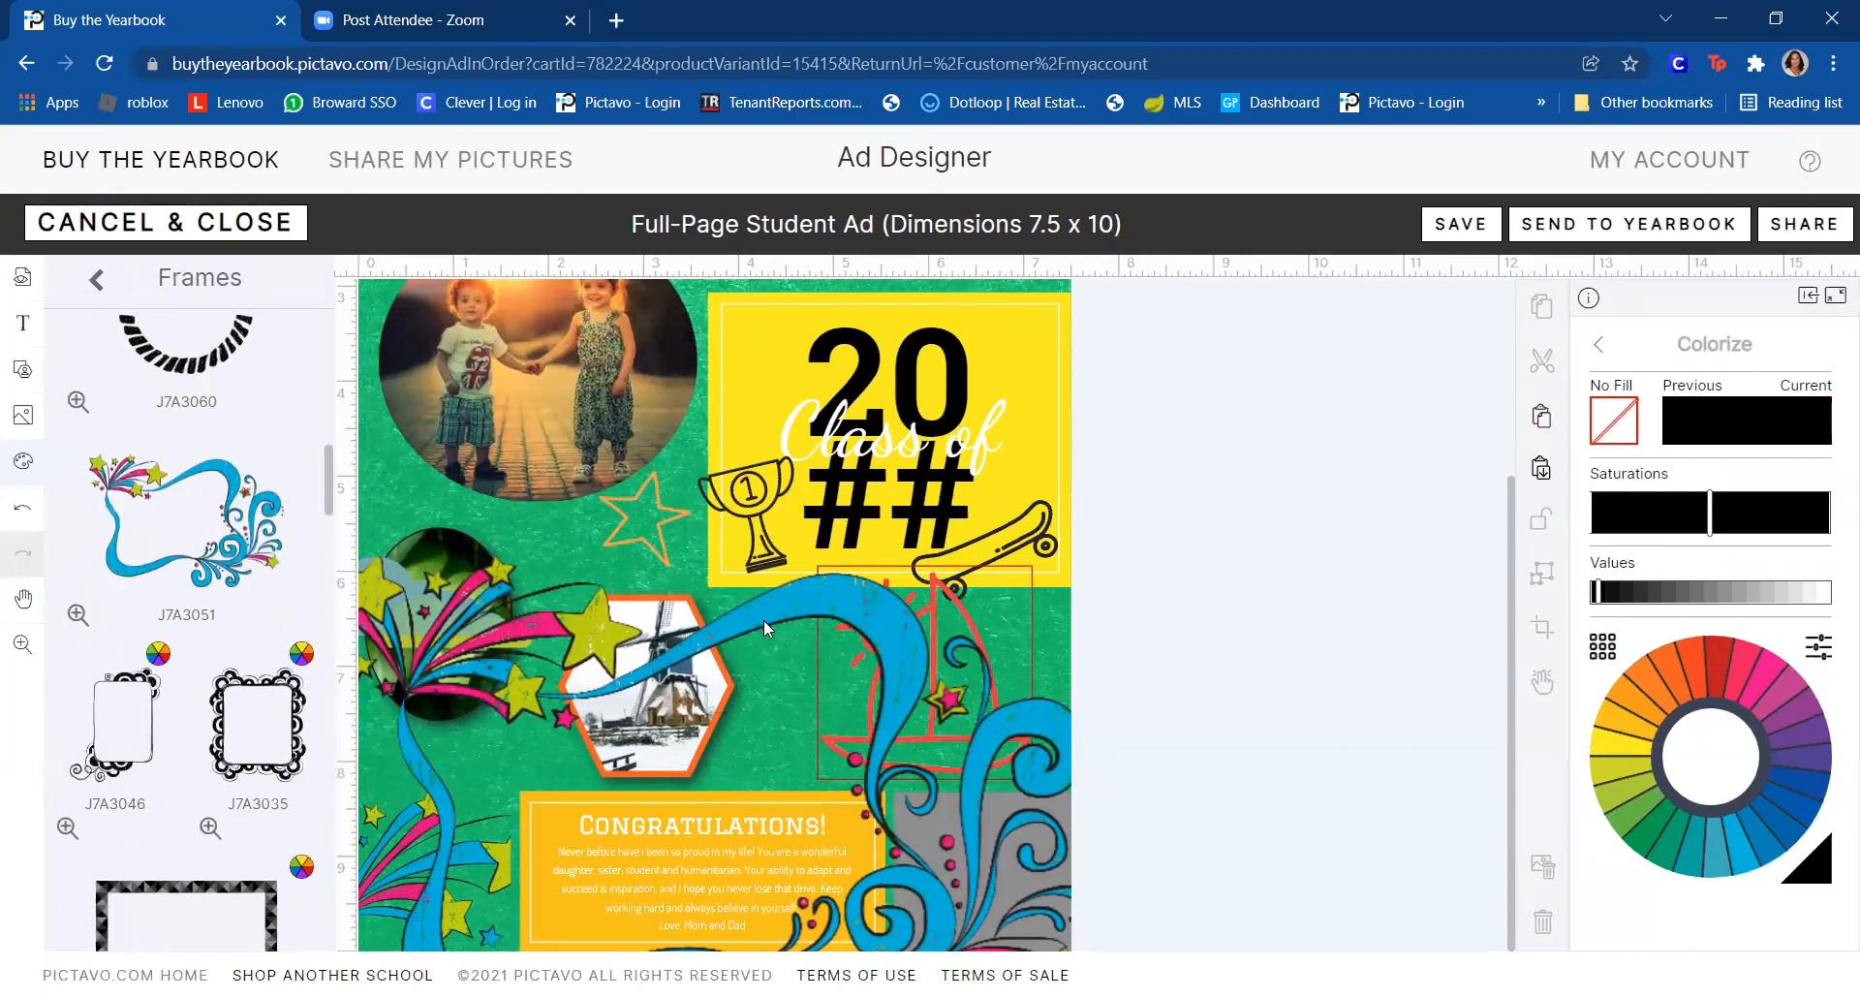
- Reposition the blue swirl-and-stars frame so that its star burst overlaps the hexagonal windmill photo
left_click(780, 426)
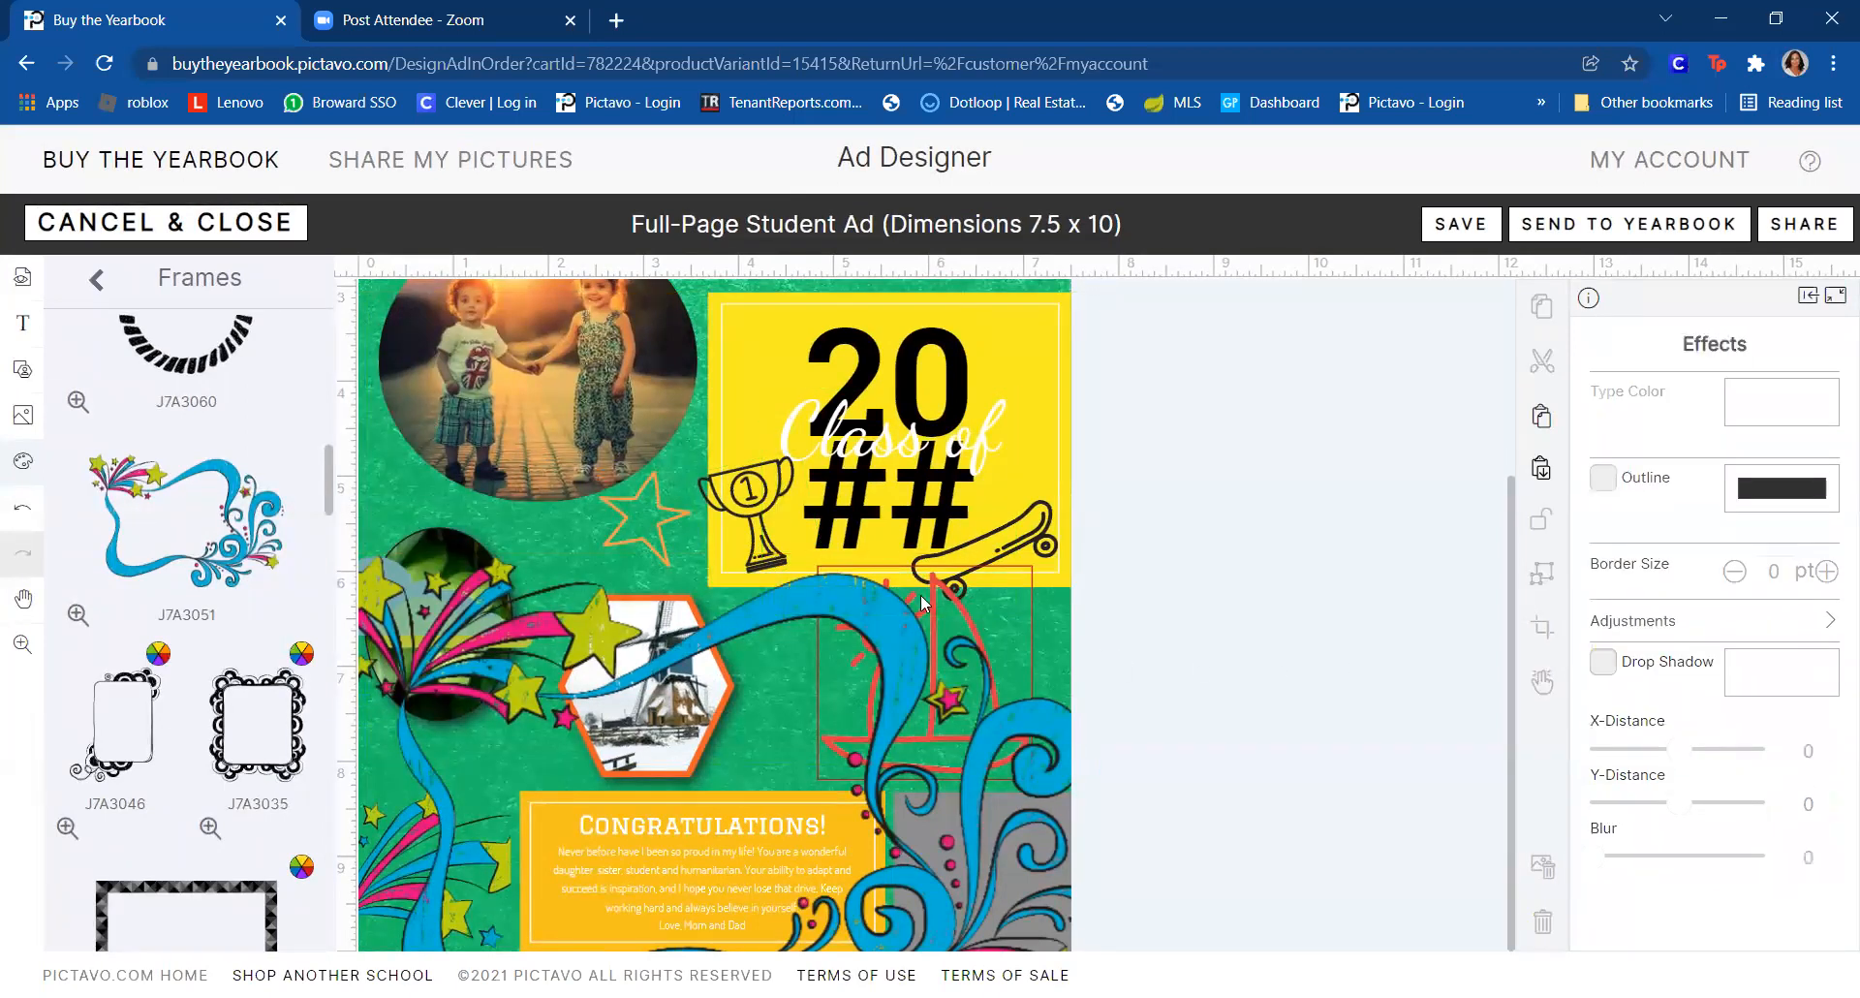
left_click(911, 624)
left_click_drag(912, 624, 912, 443)
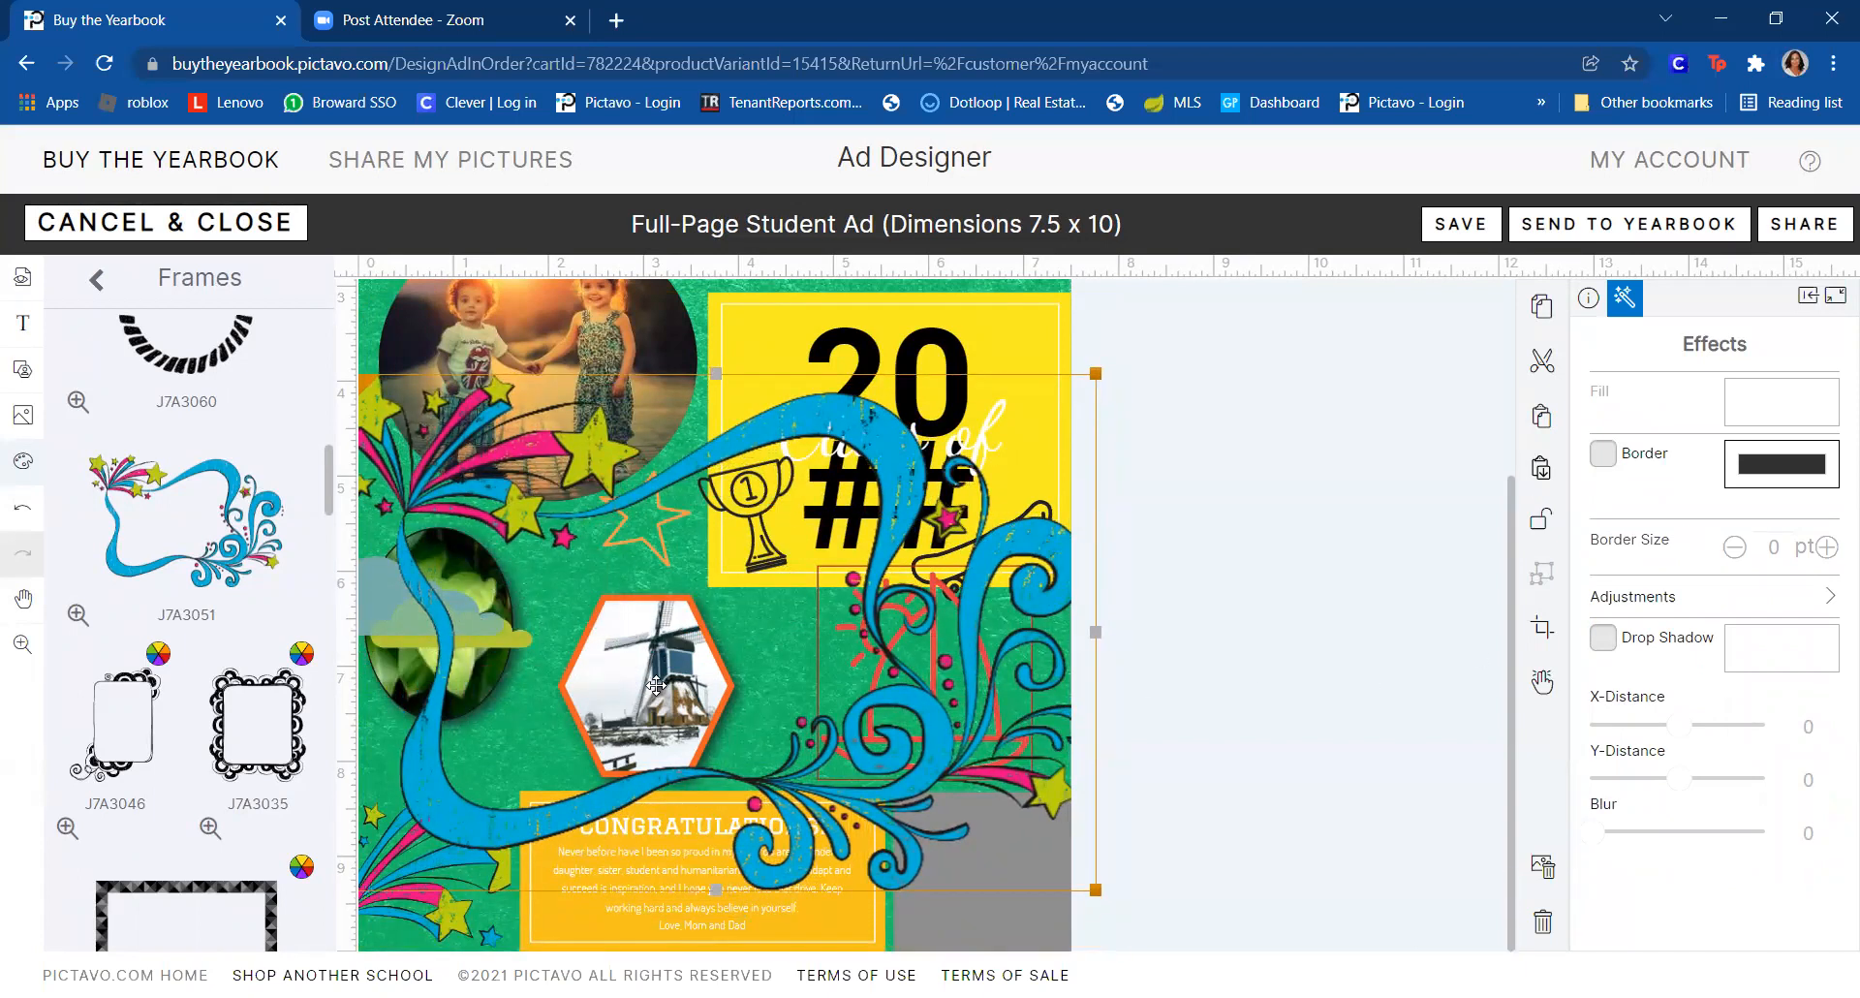
left_click(1348, 751)
left_click_drag(694, 654, 747, 729)
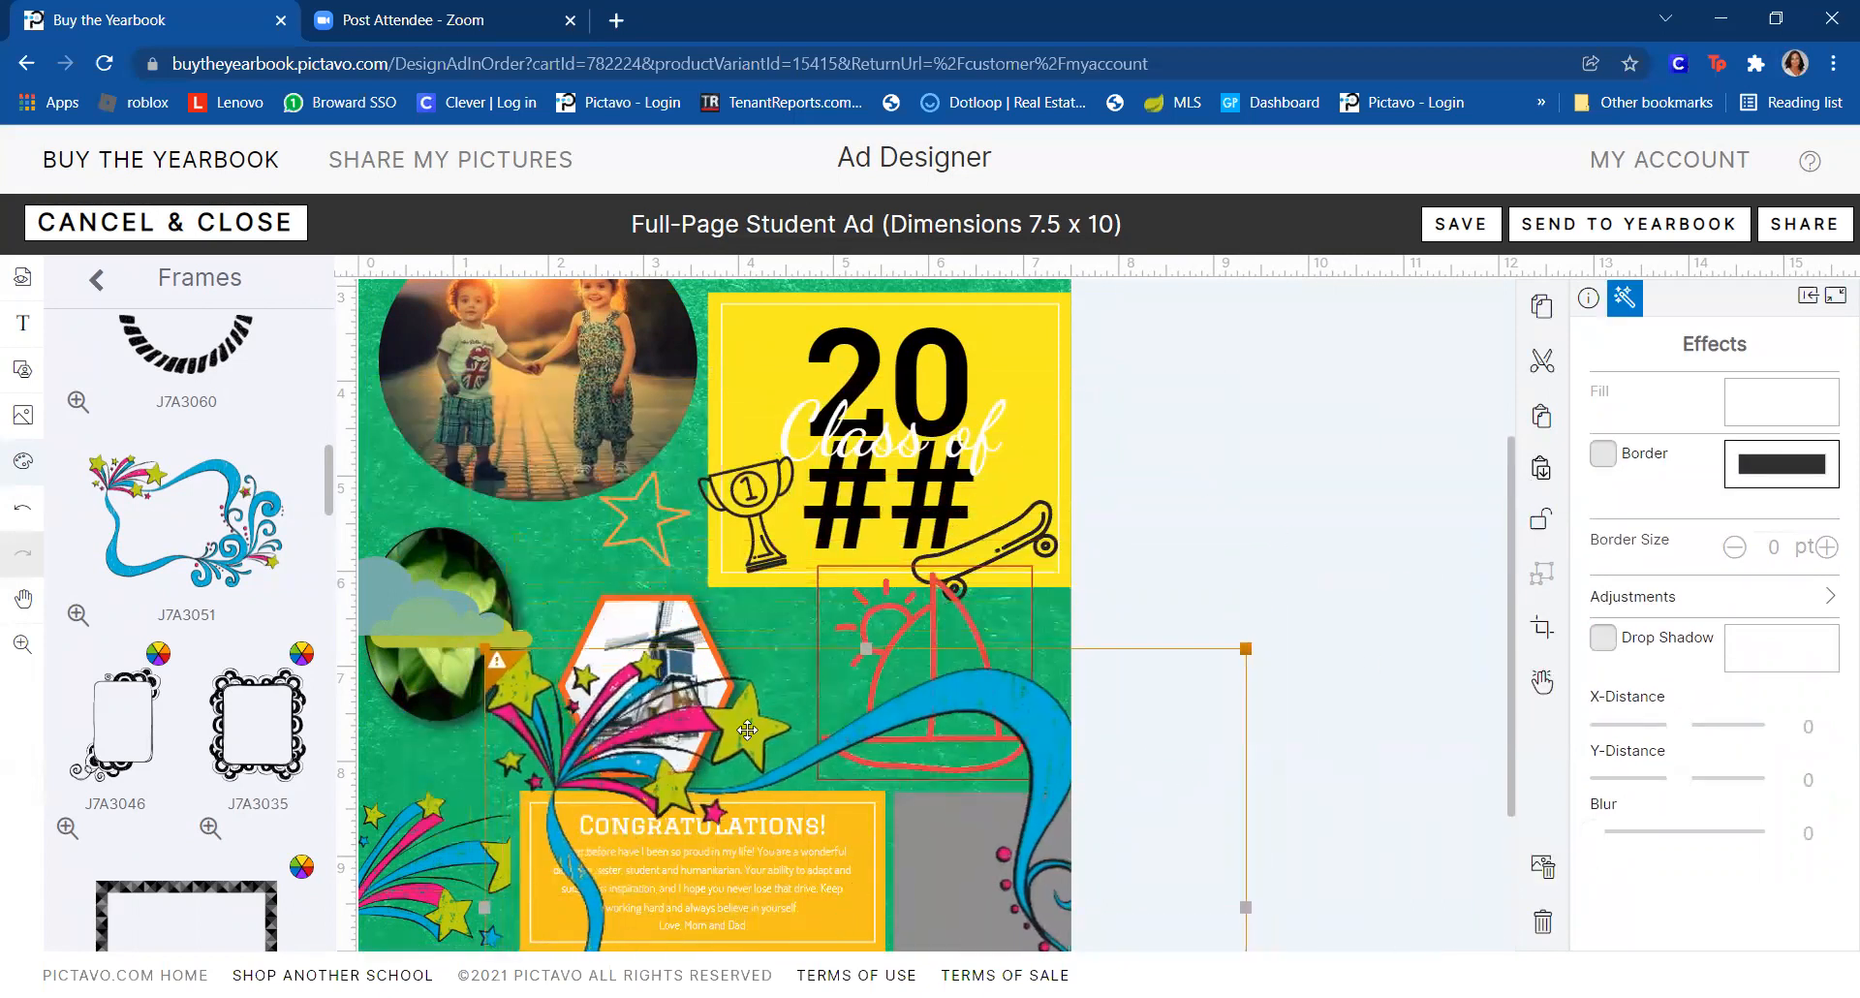
- Arrange the hexagonal windmill photo in front of the blue swirl-and-stars frame
left_click(663, 612)
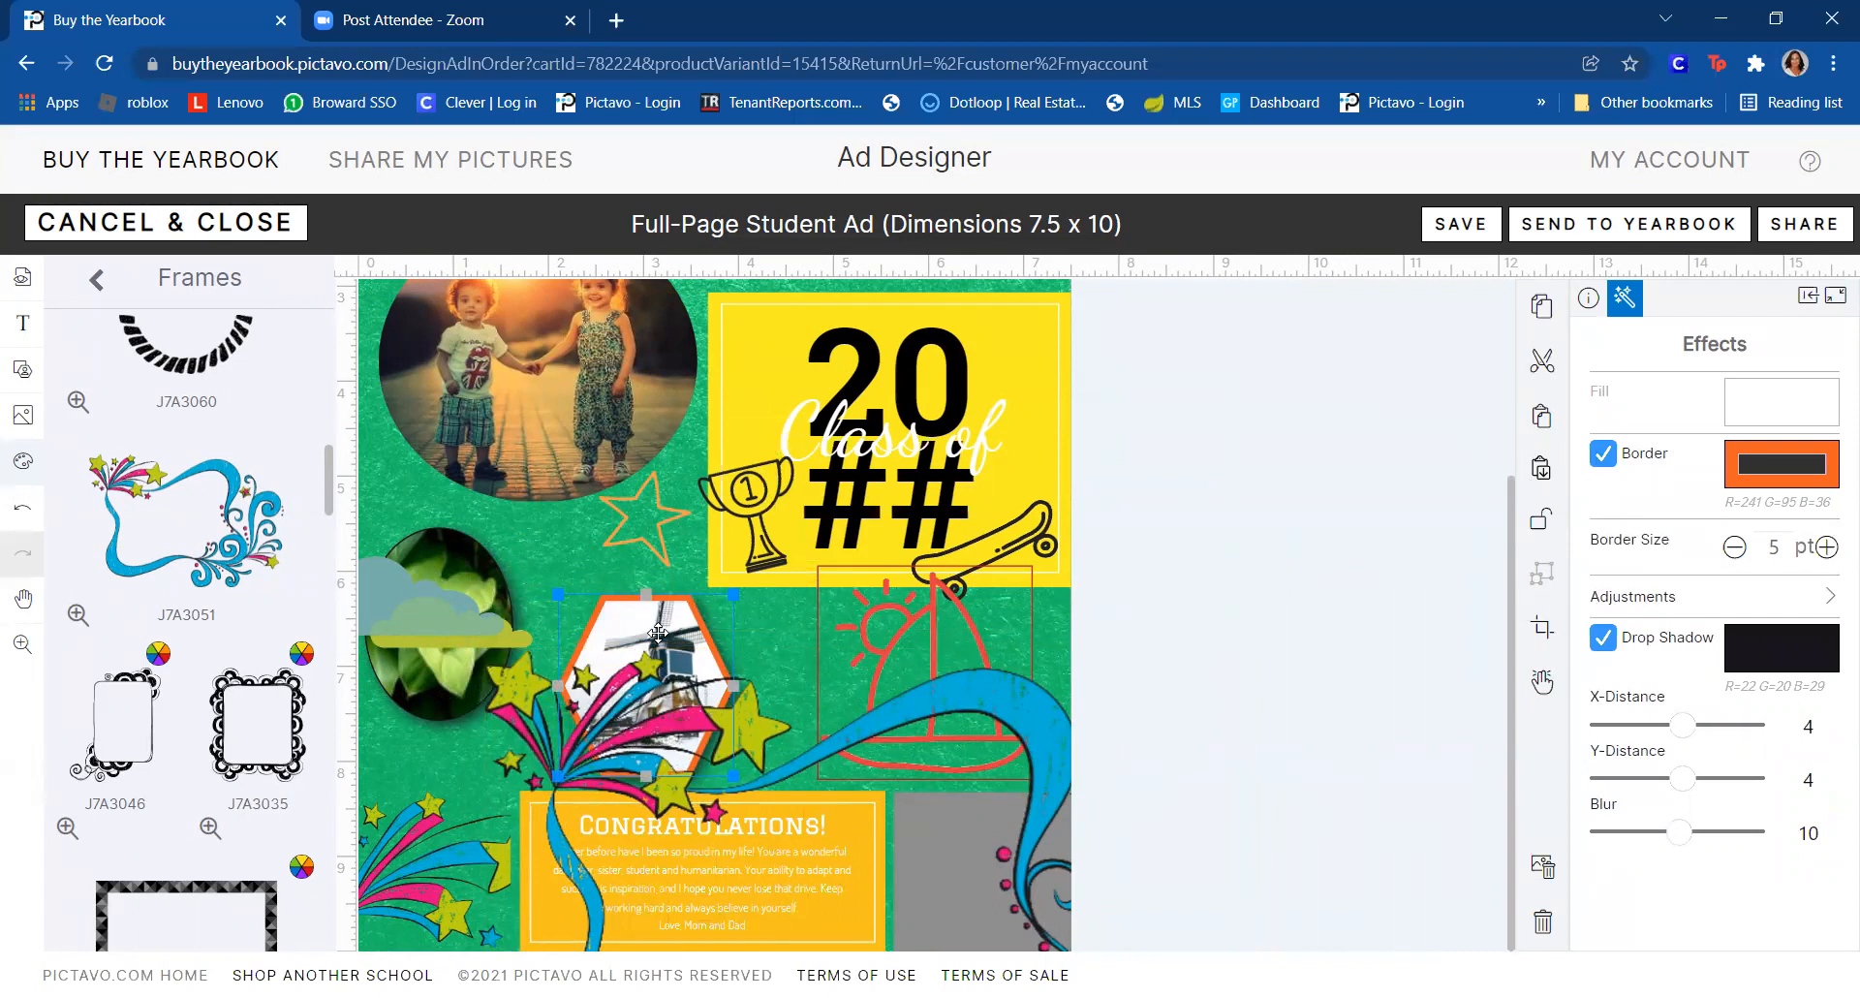
left_click(1589, 302)
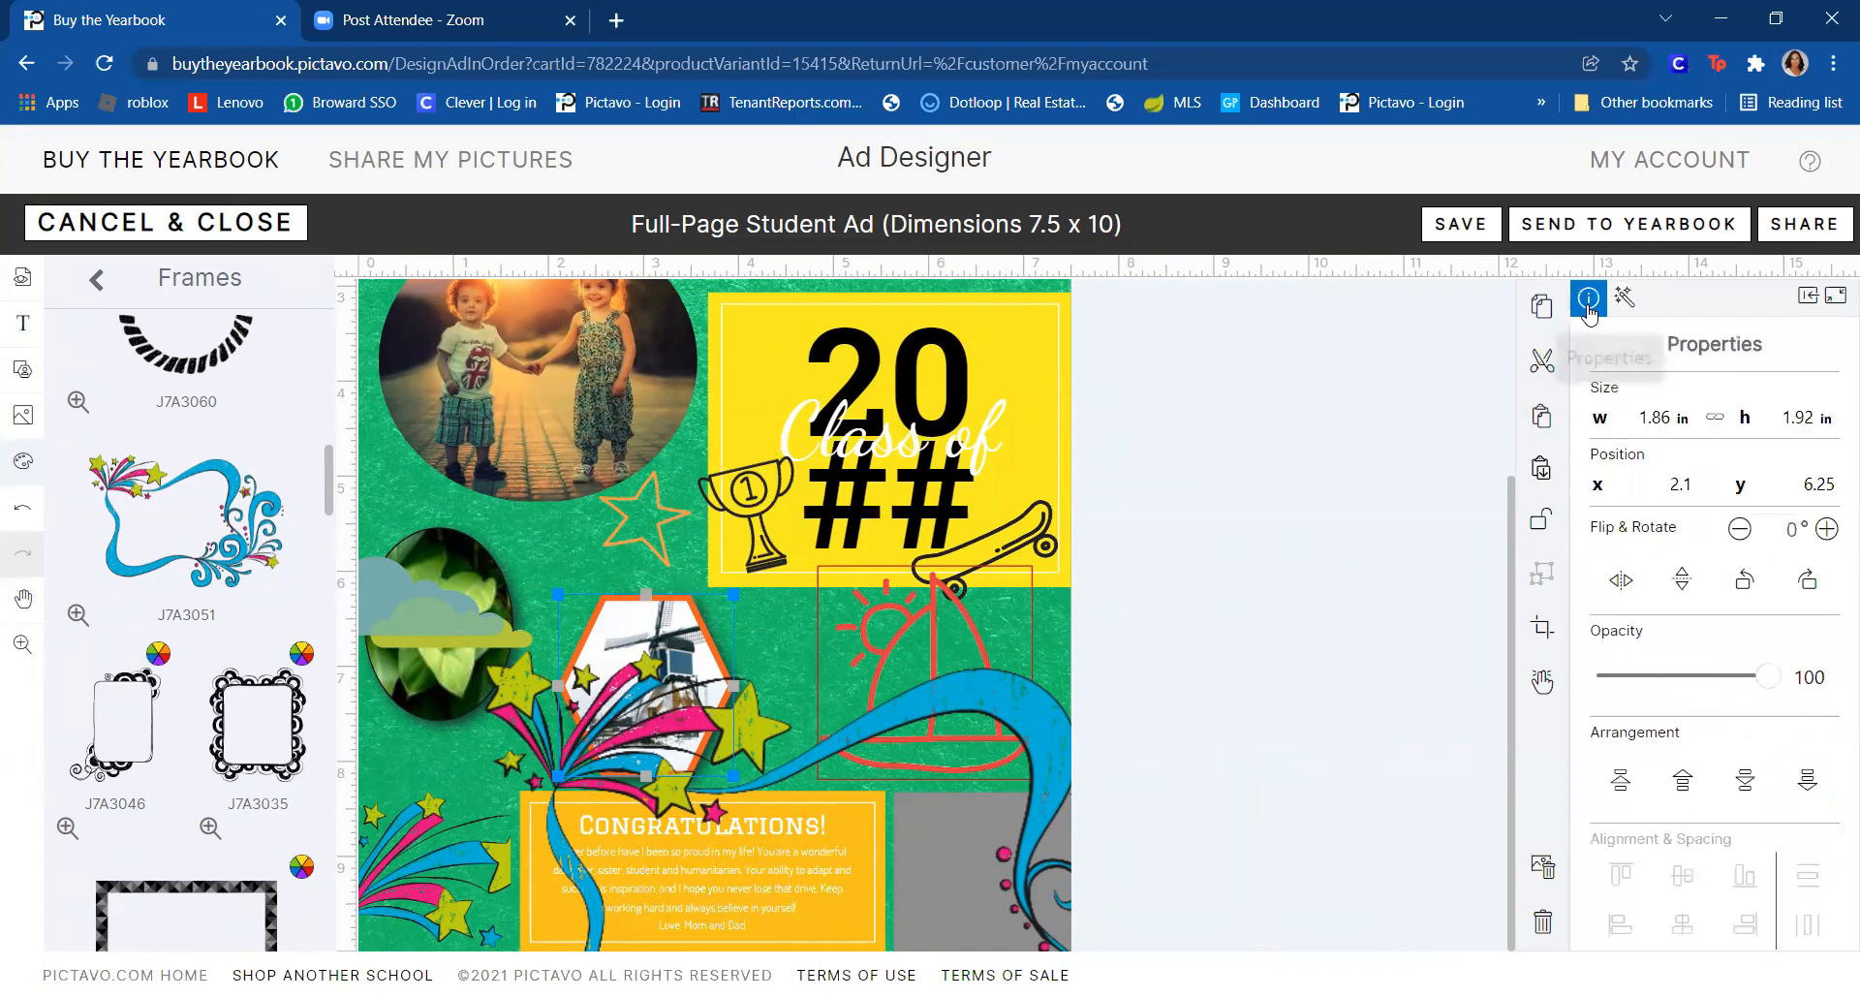
left_click(1683, 781)
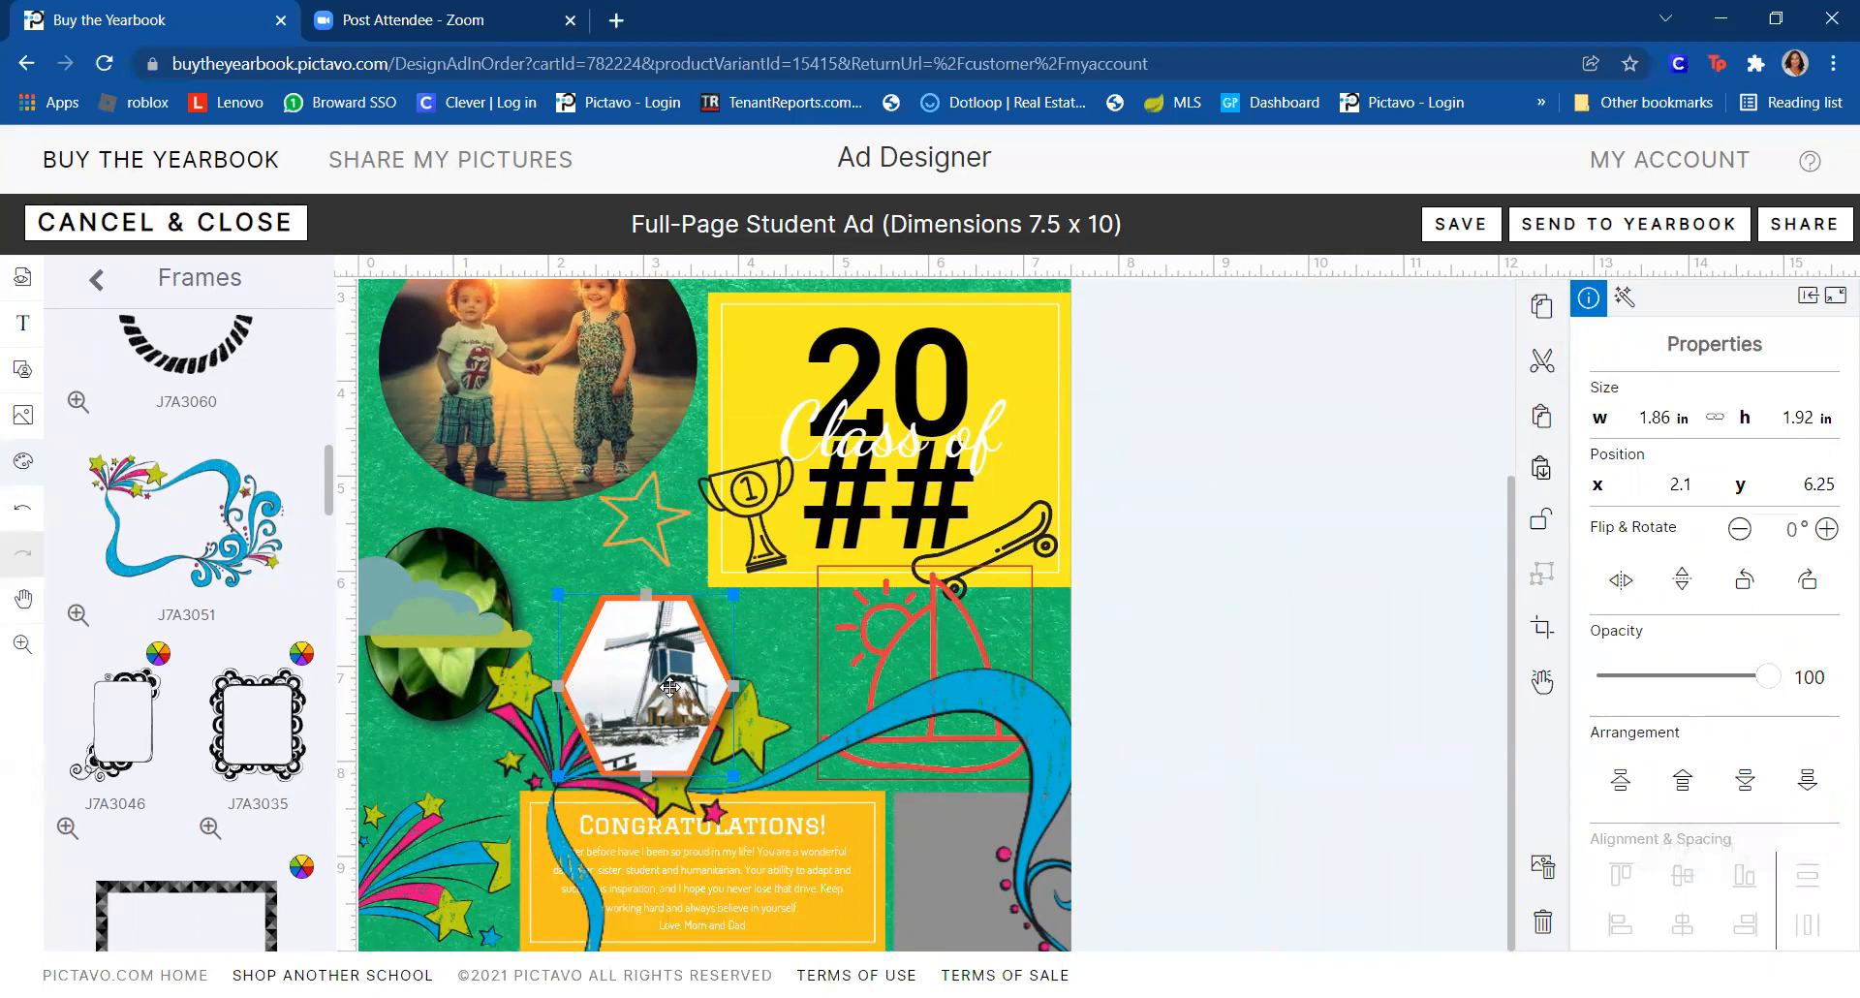
- Move the blue swirl-and-stars frame up so it surrounds the windmill photo, at about x 0.08, y 4.23
left_click(885, 730)
left_click_drag(885, 730, 780, 487)
left_click_drag(654, 698, 640, 694)
left_click(1346, 584)
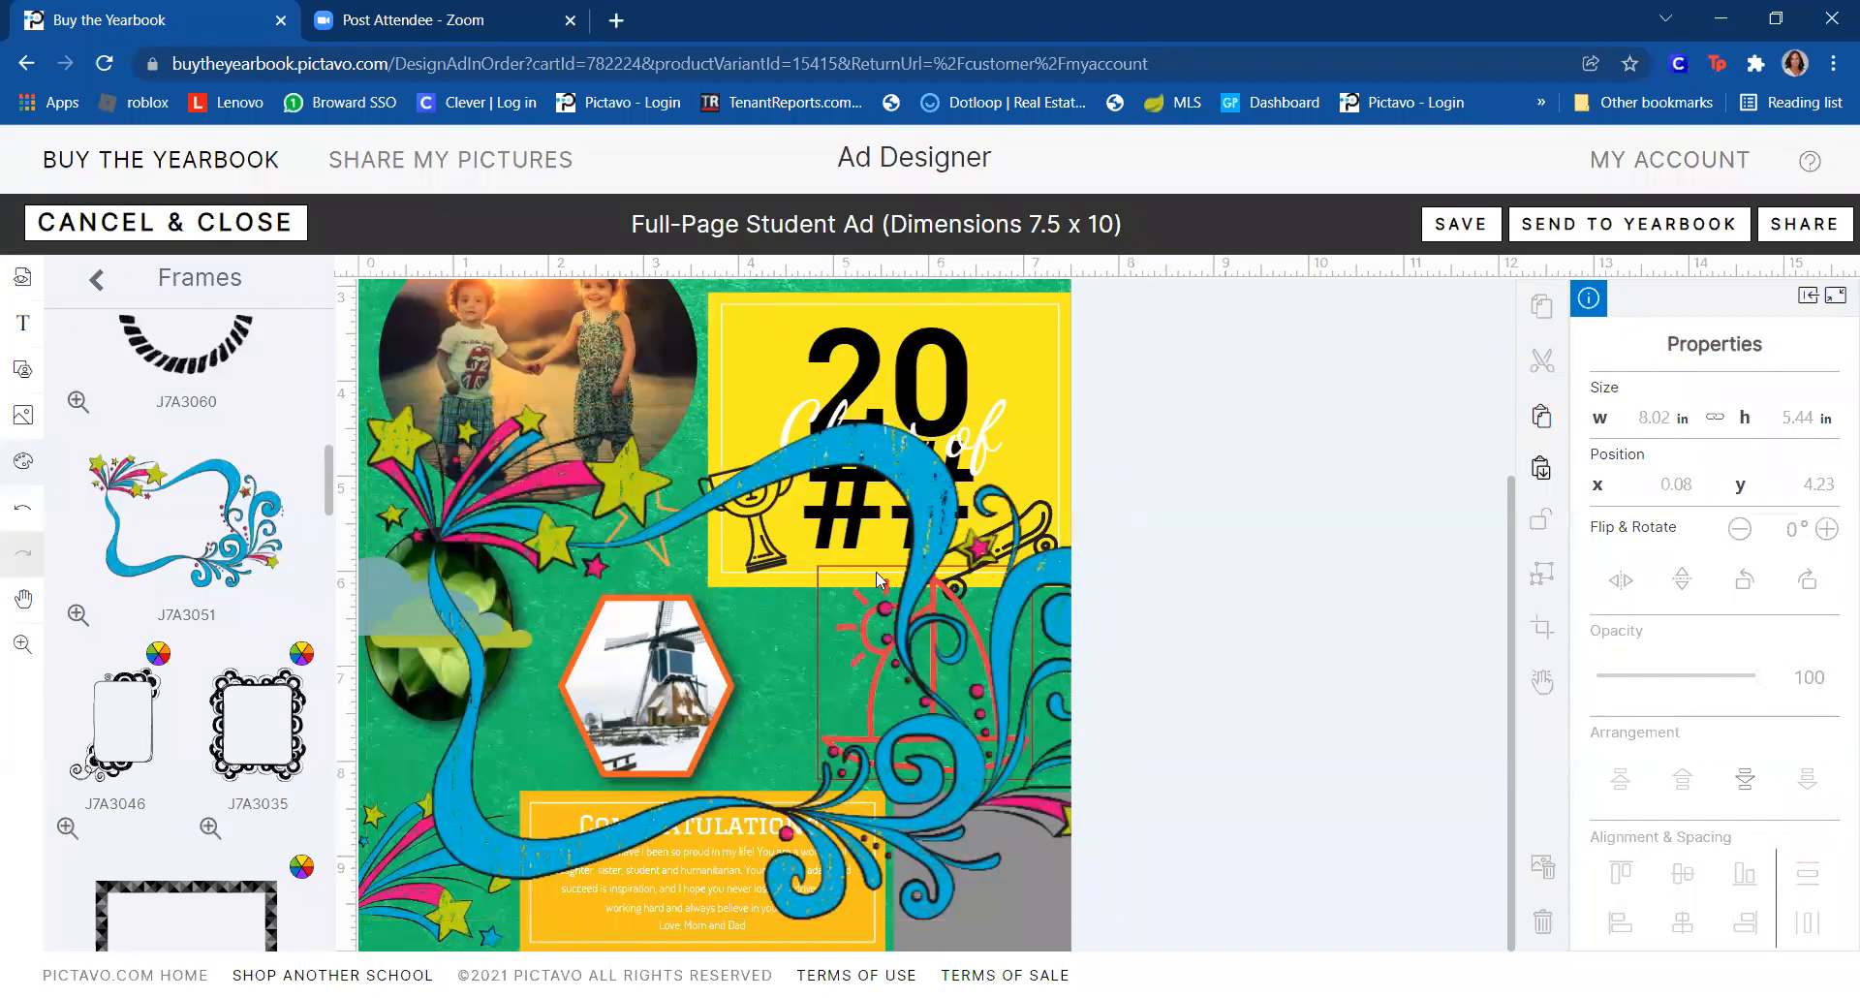
- Enlarge the windmill photo to about 2.06 by 2.13 in and position it inside the swirl frame at about x 2.94, y 5.68
left_click(670, 663)
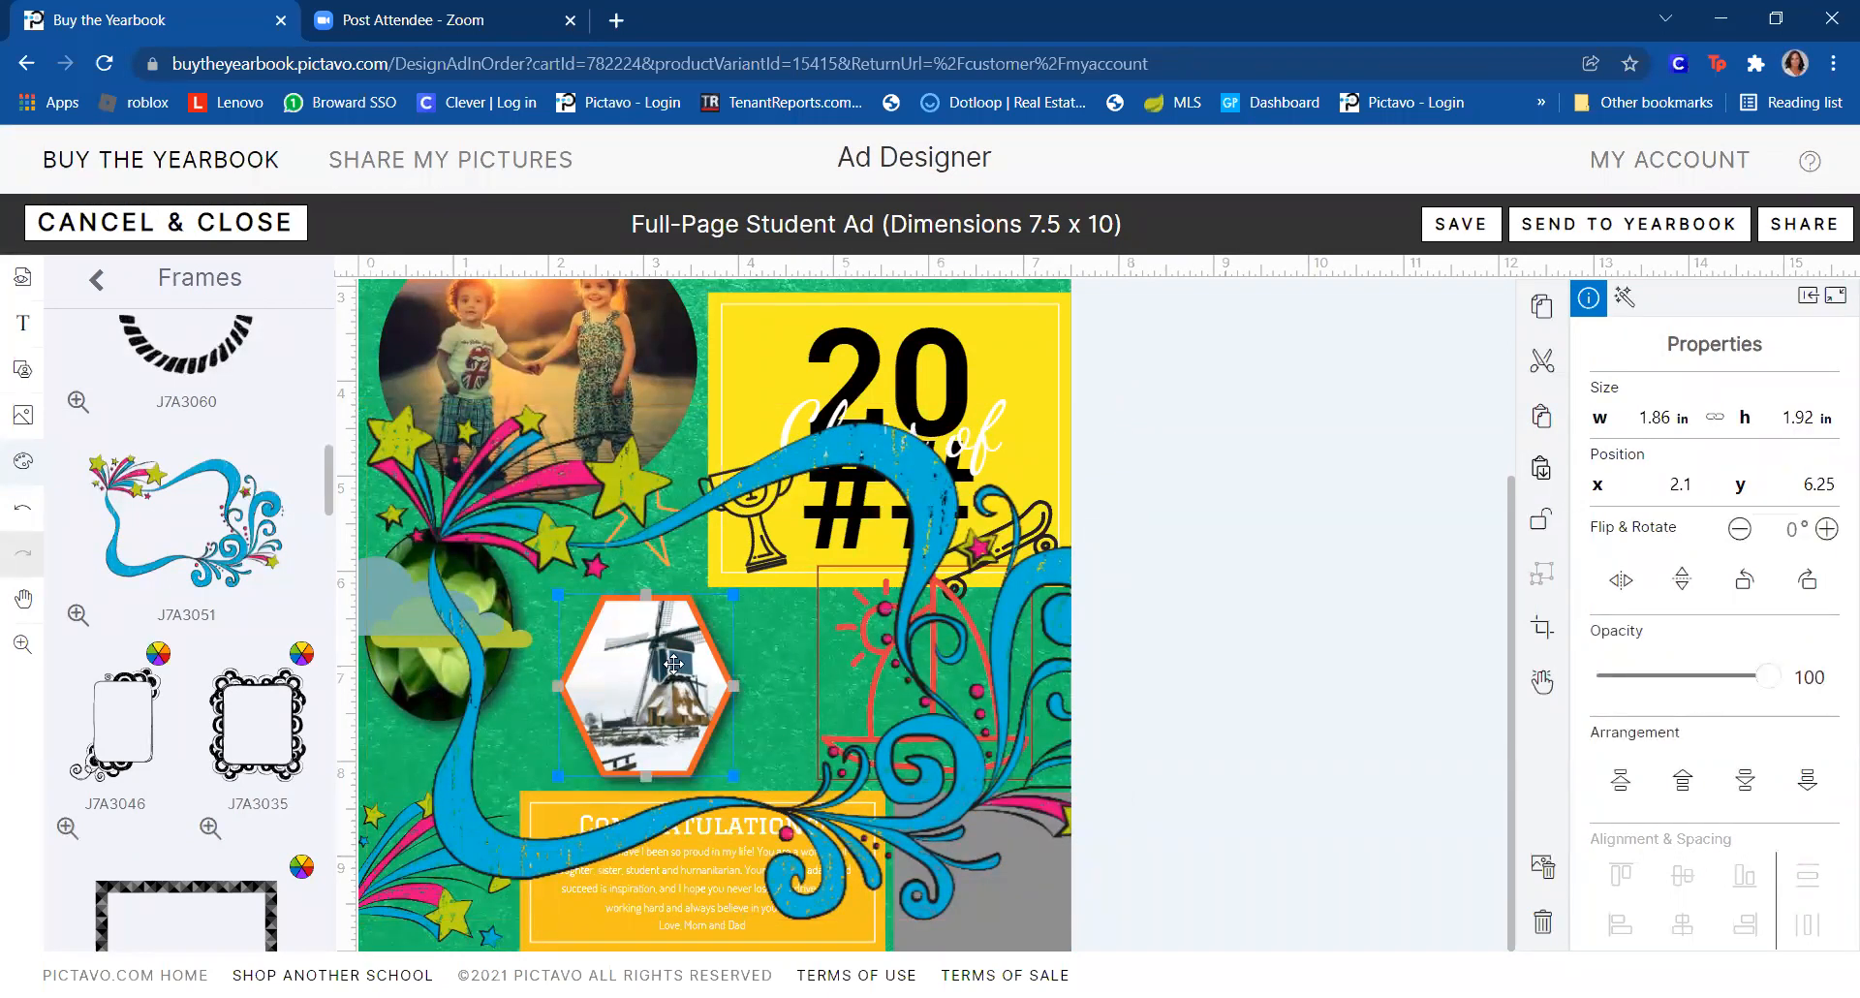
mouse_move(673, 664)
left_mouse_down()
mouse_move(774, 666)
mouse_move(643, 666)
left_mouse_up()
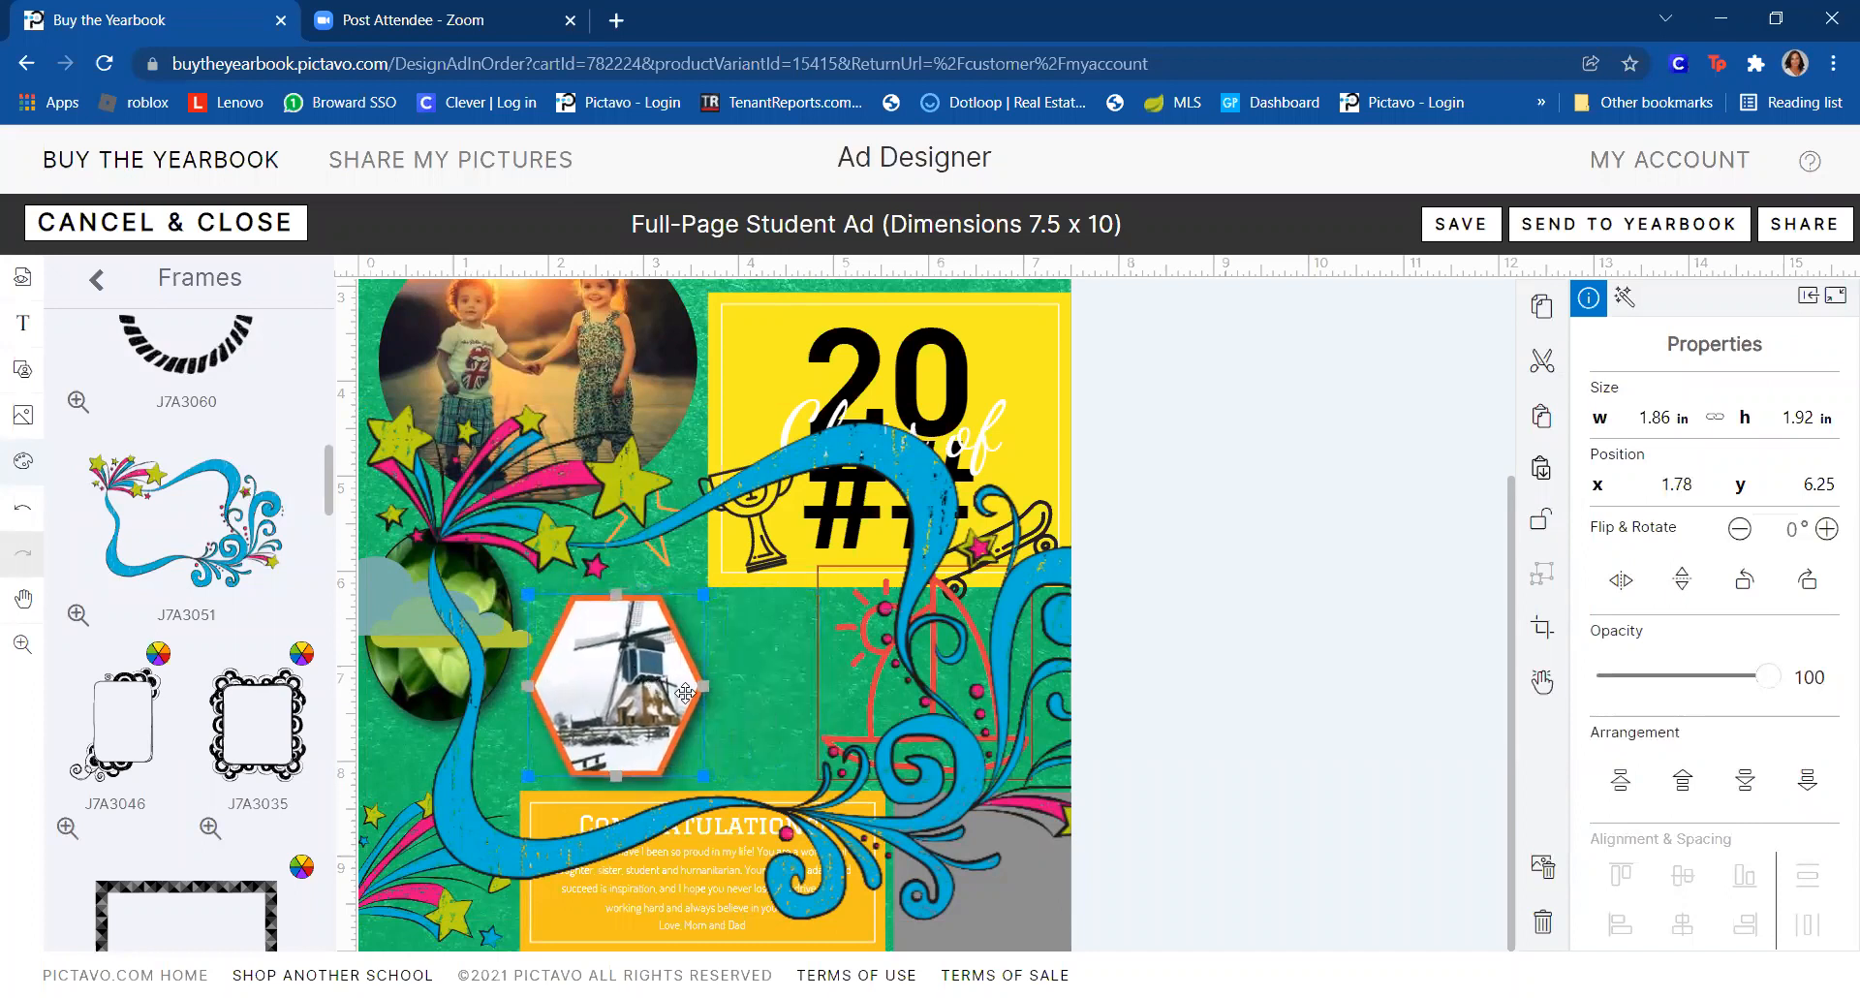
left_click_drag(697, 590, 1077, 656)
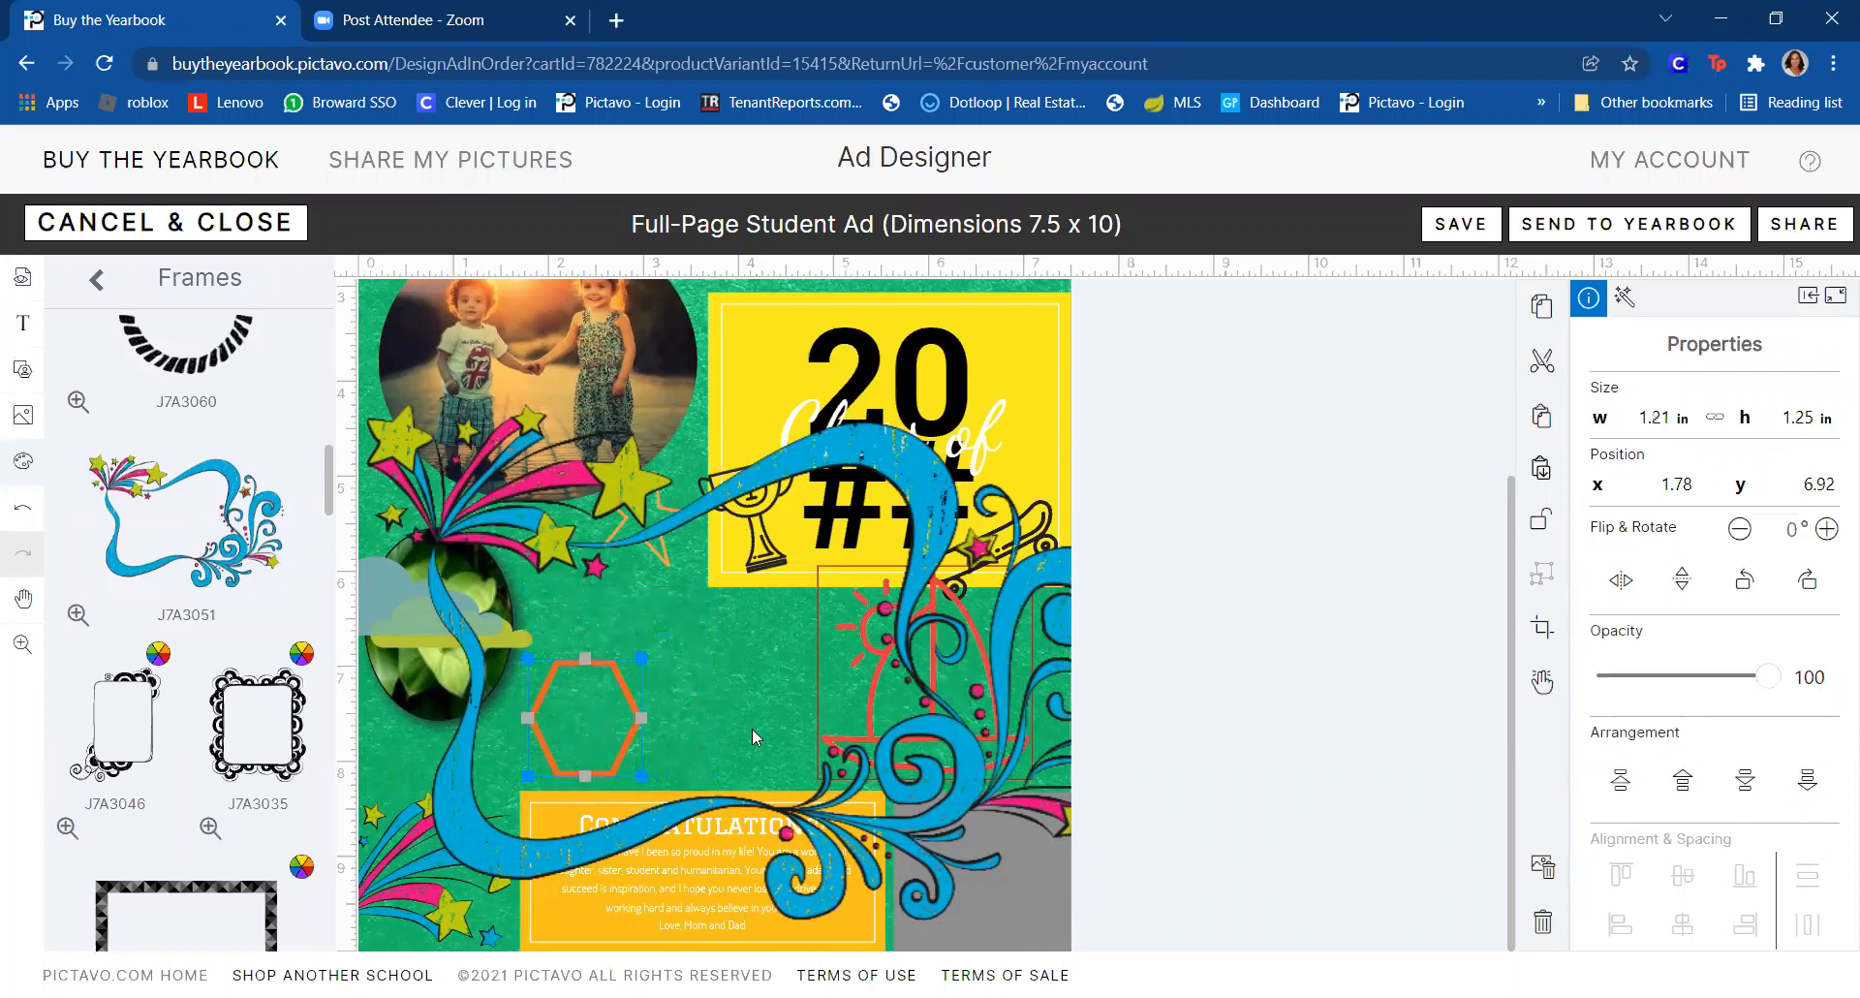
left_click_drag(640, 716, 831, 683)
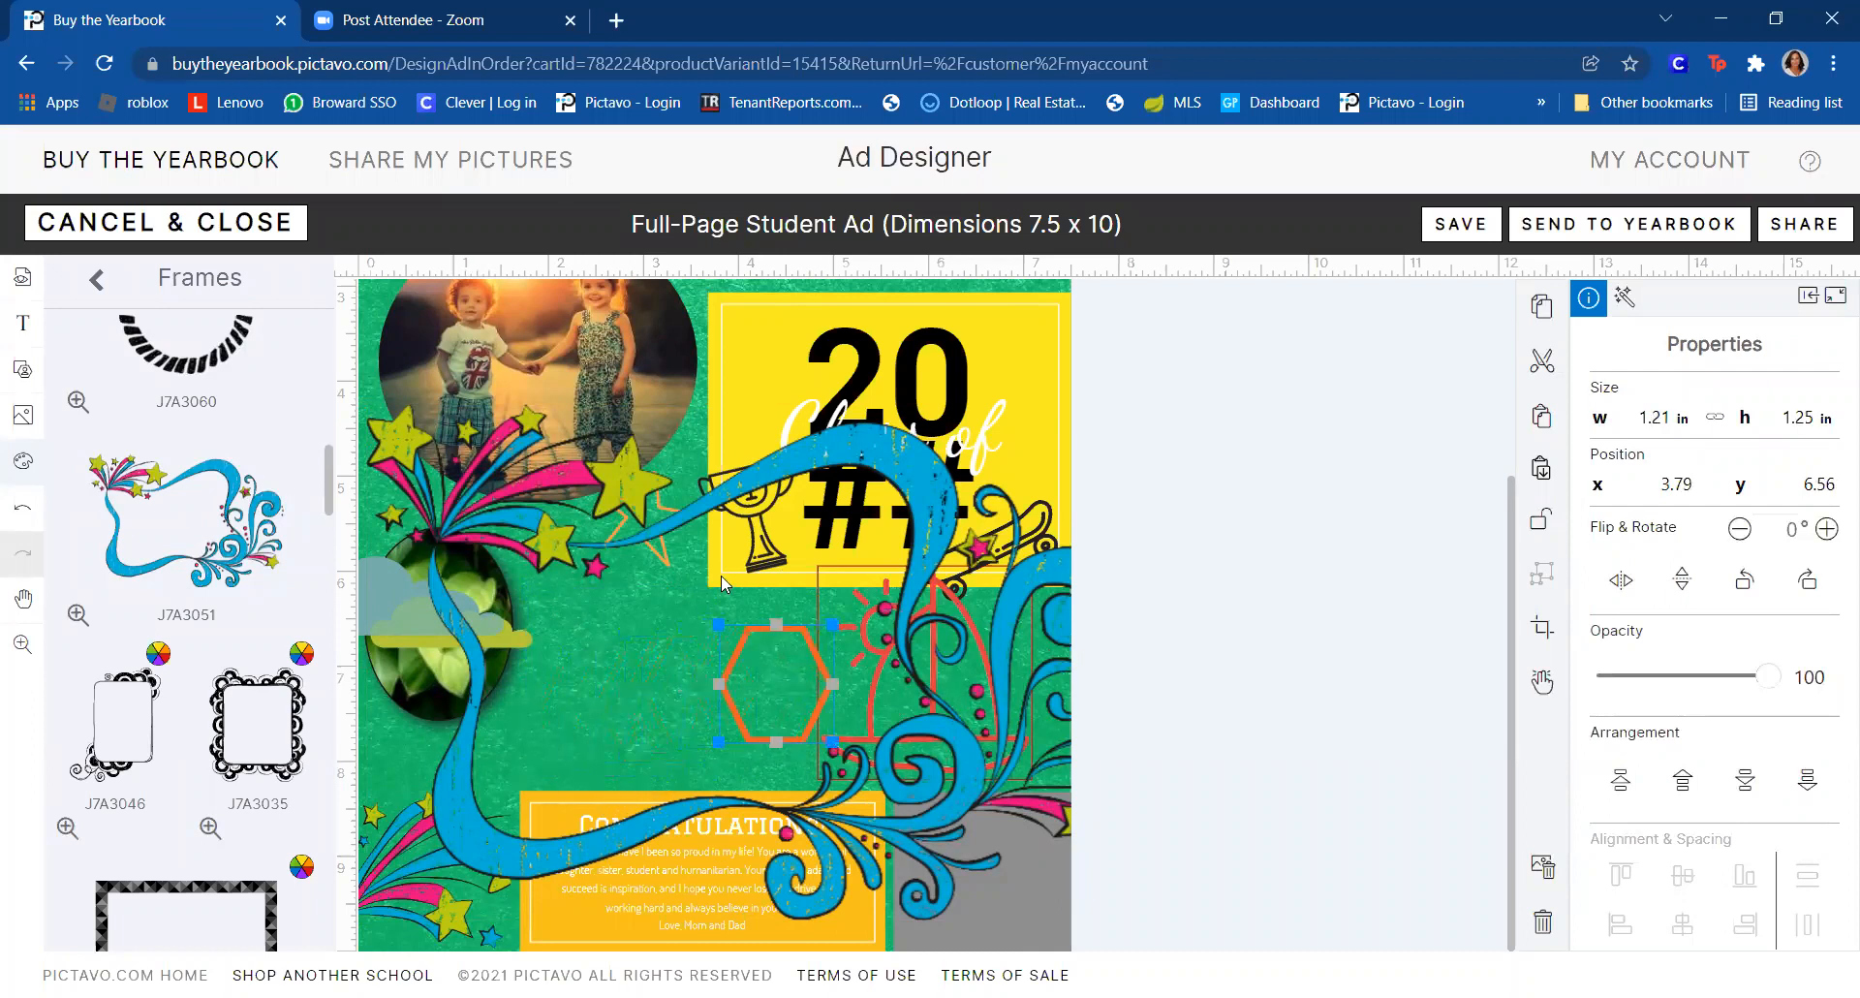
left_click_drag(717, 626, 414, 551)
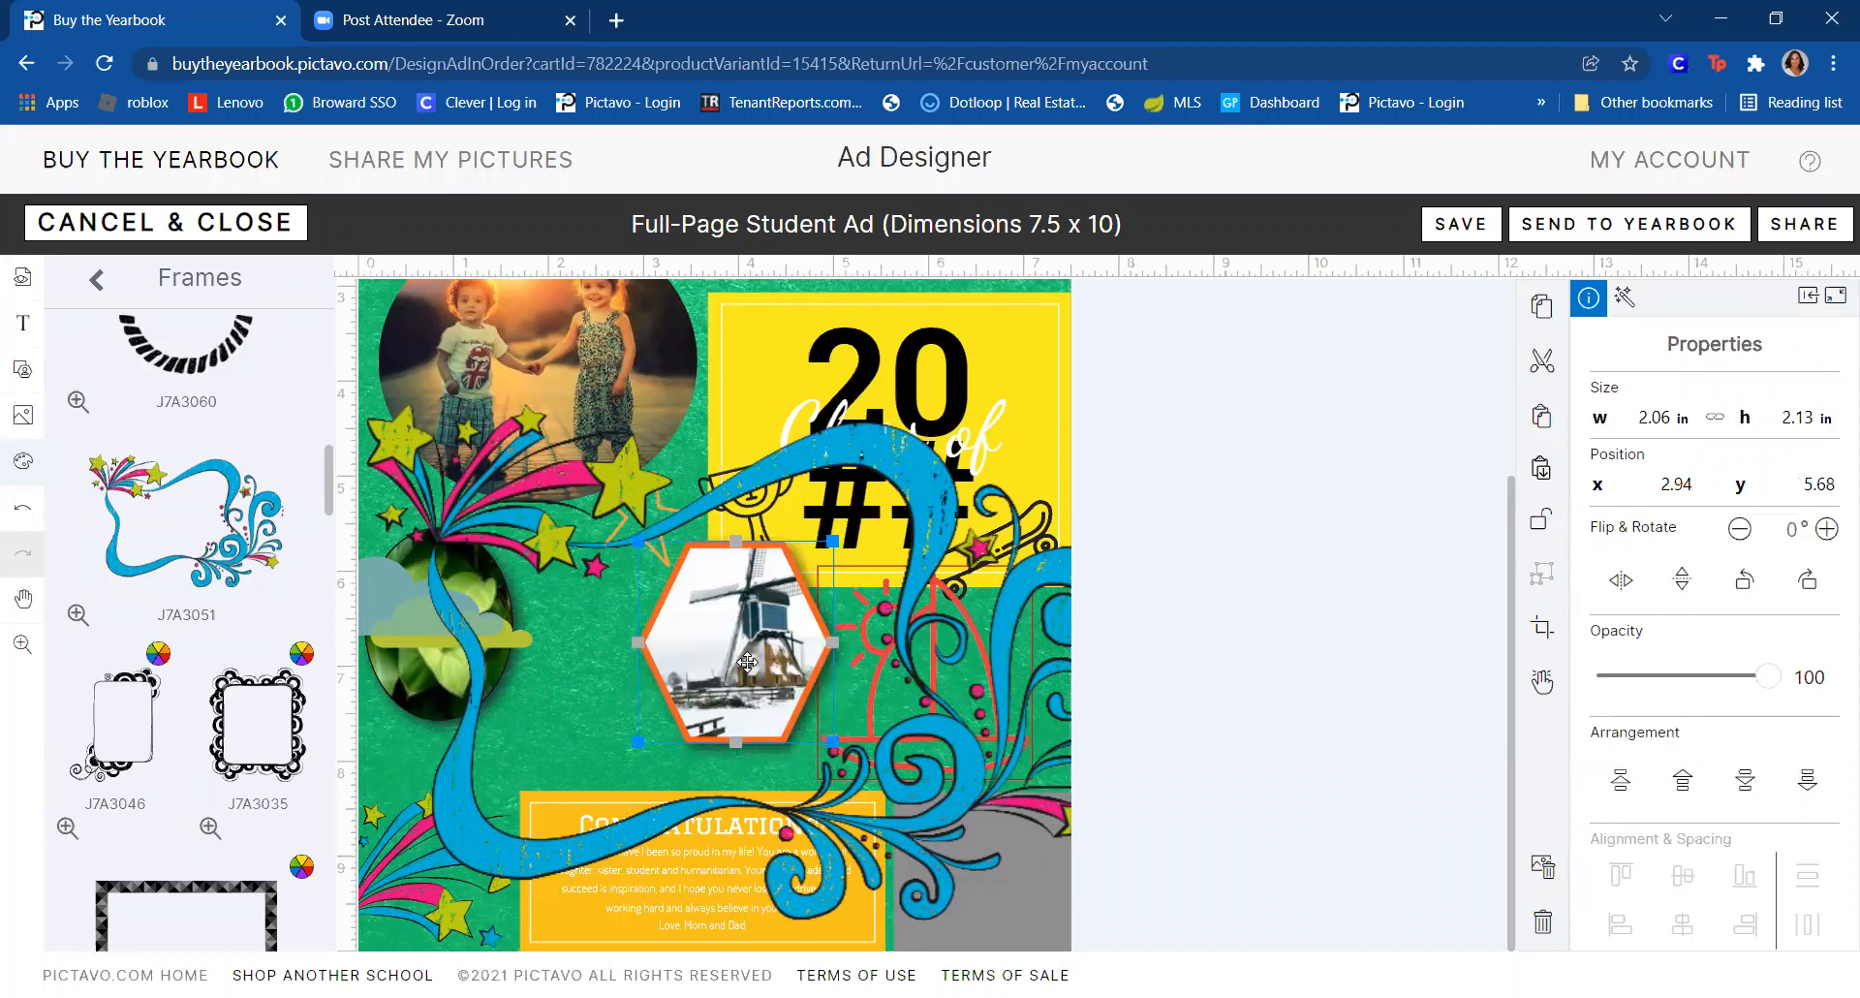
- Move the hexagonal windmill photo to about x 2.15, y 5.98 and shift the blue swirl-and-stars frame down over the congratulations box
left_click_drag(748, 662, 674, 689)
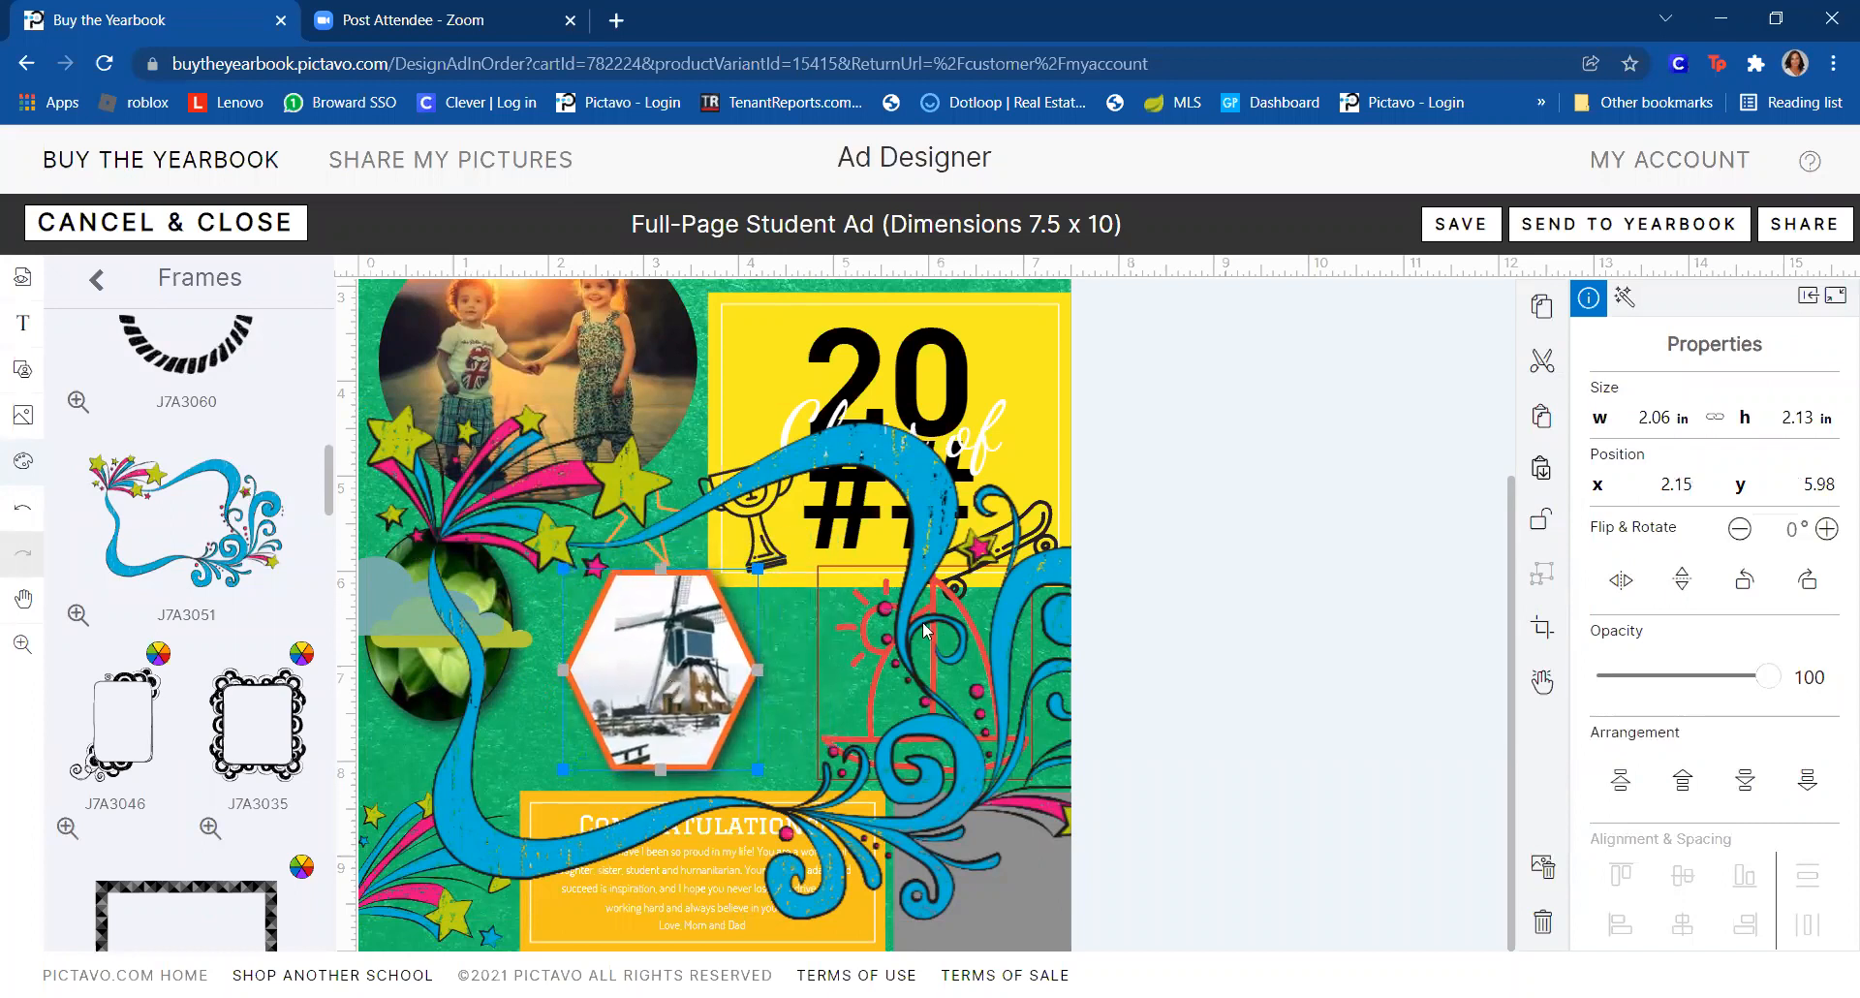
left_click(1327, 611)
left_click(954, 464)
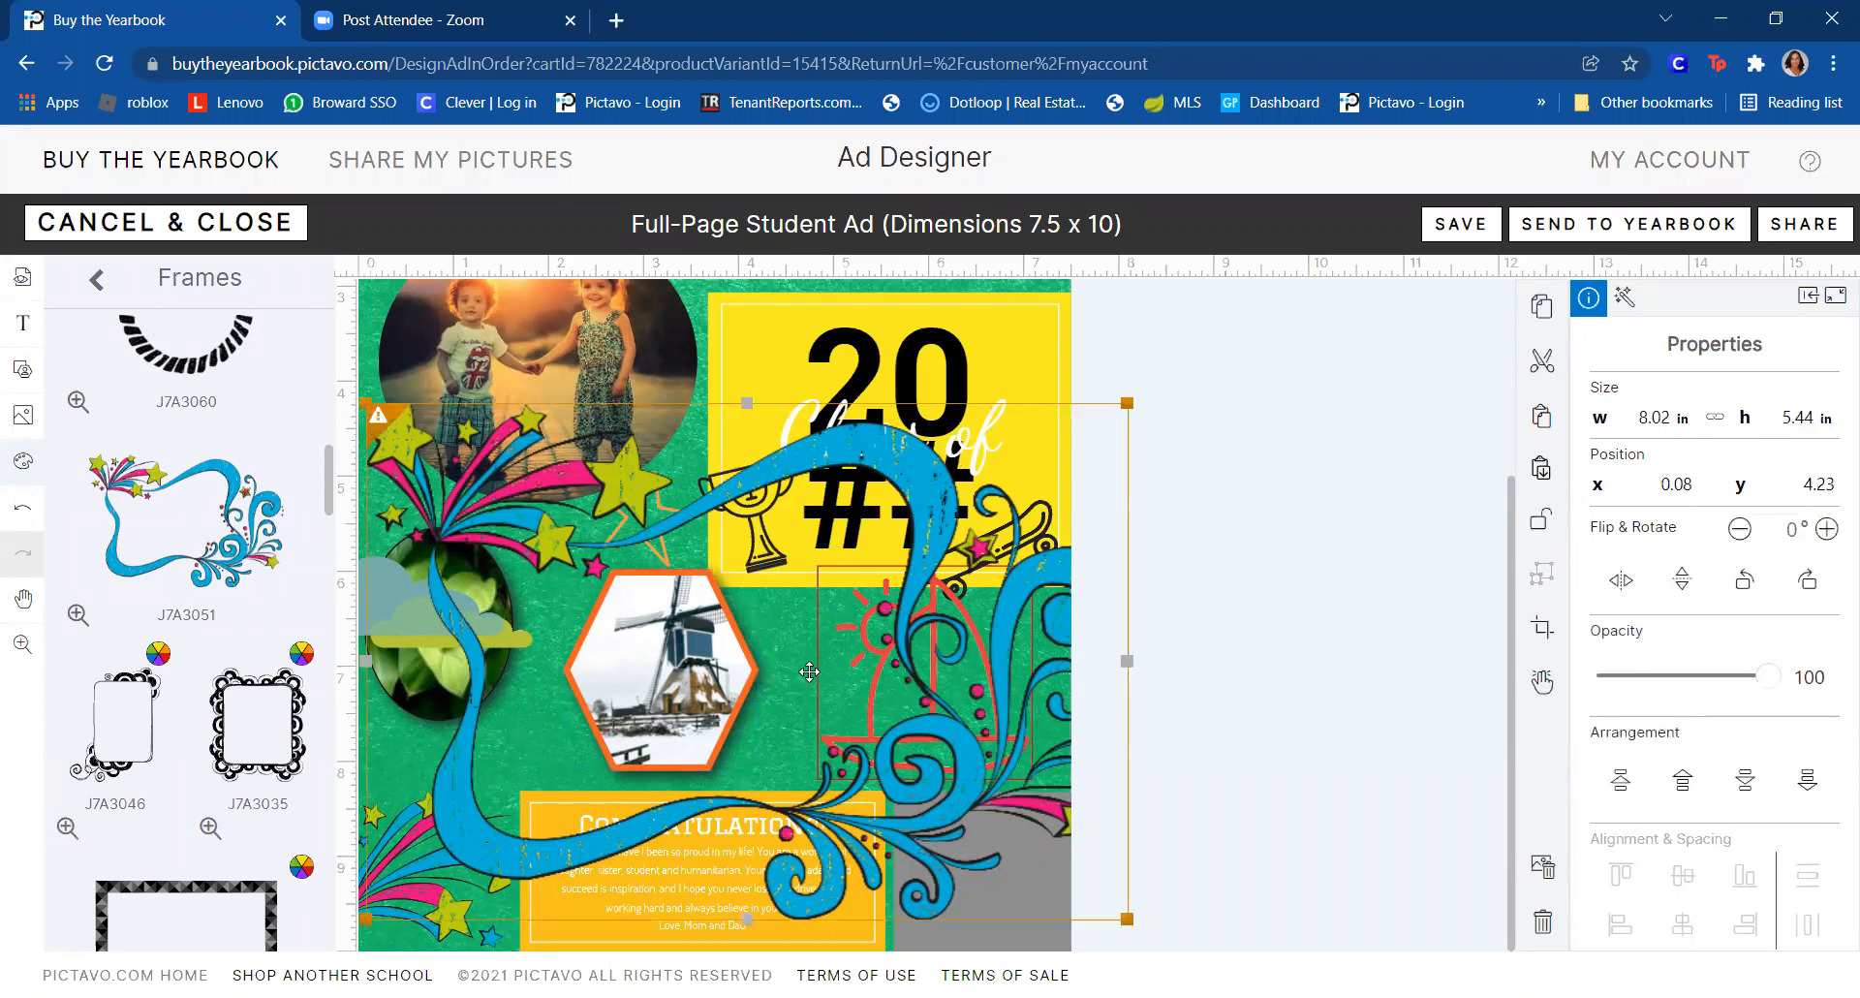
left_click_drag(905, 514, 851, 833)
- Delete the red sun drawing beside the windmill photo and the blue swirl-and-stars frame
left_click(1000, 603)
left_click(997, 598)
key("Delete")
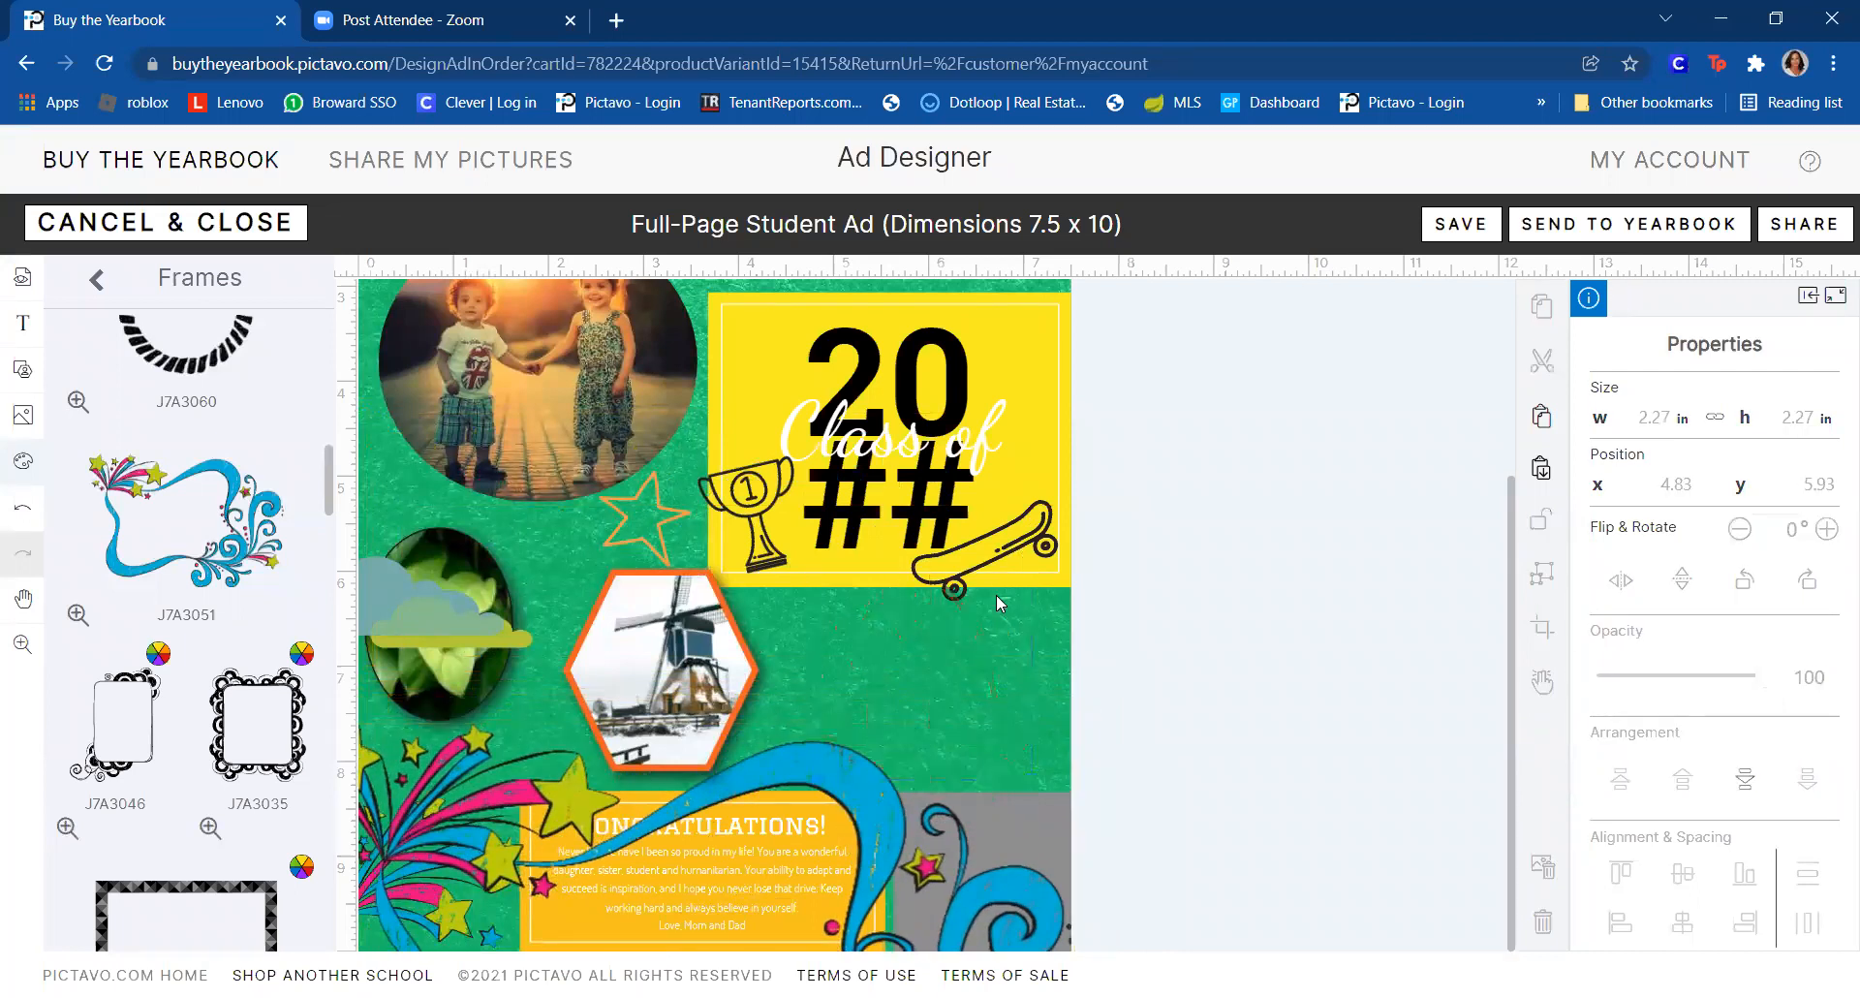
left_click(718, 667)
left_click(802, 842)
key("Delete")
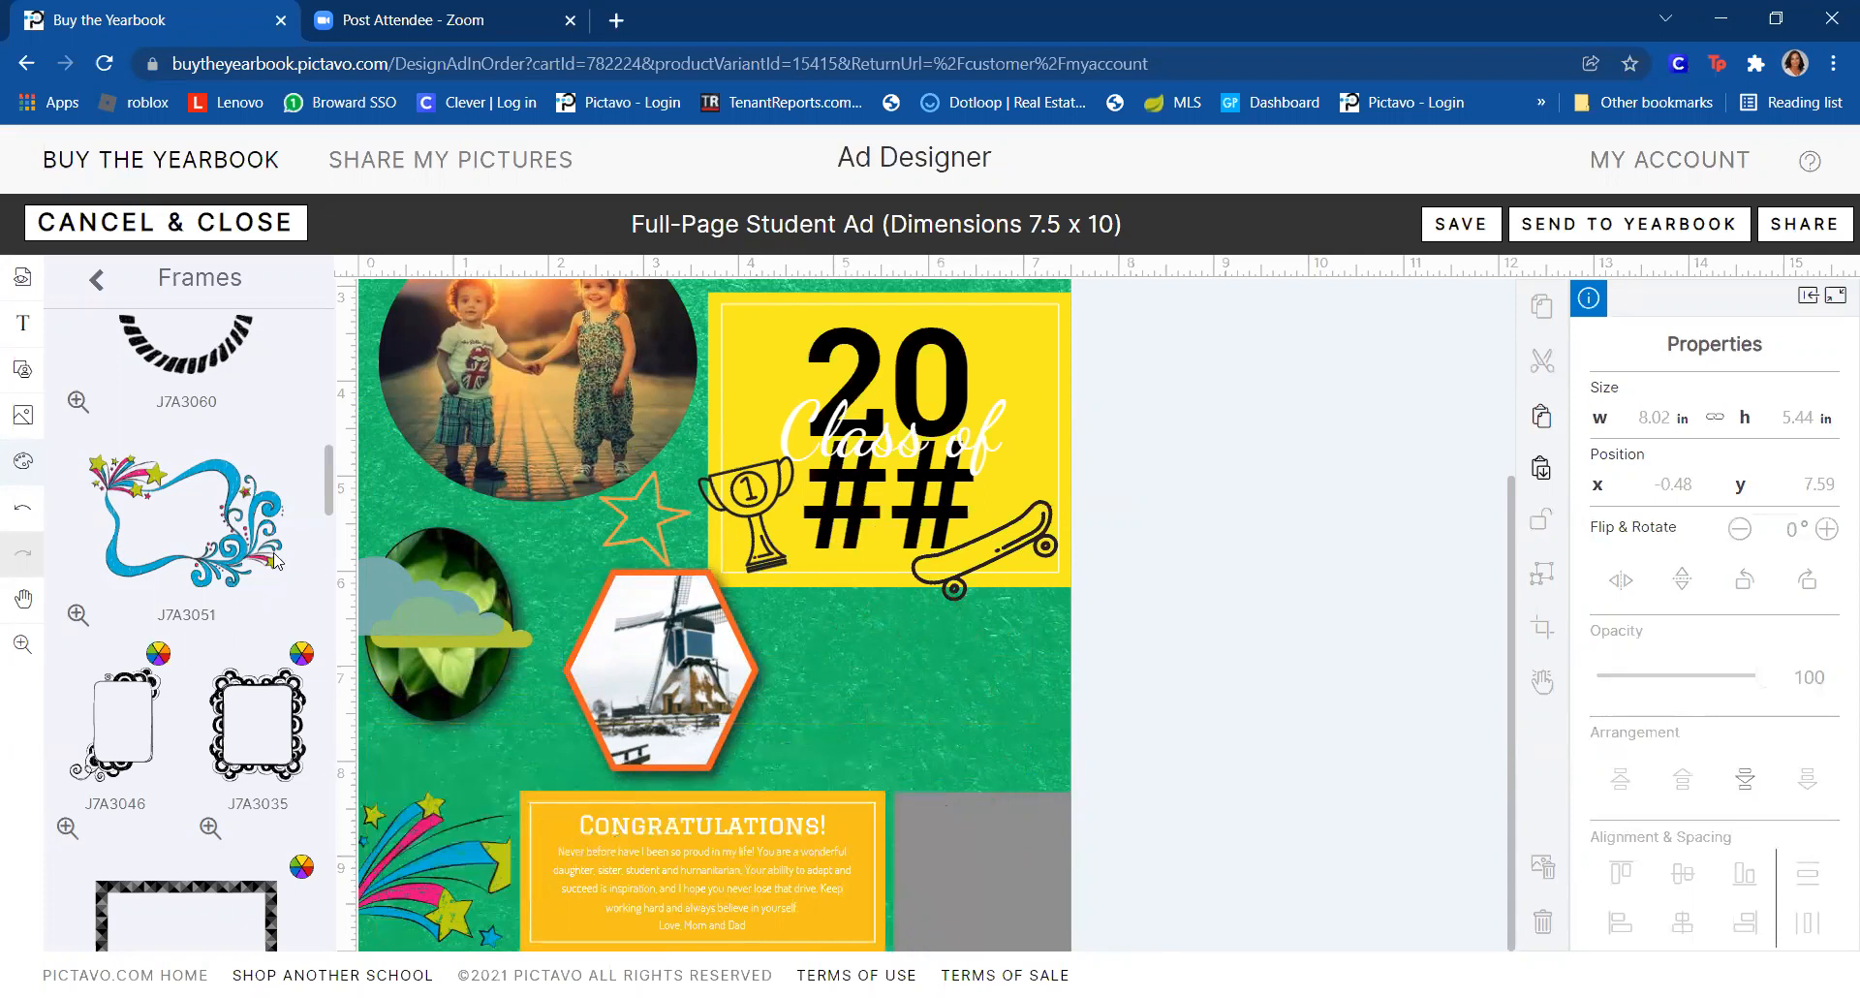
- Place the round scalloped frame H8A2280 on the page, over the green area below the yellow class title box
scroll(276, 560, "down", 5)
scroll(276, 560, "down", 4)
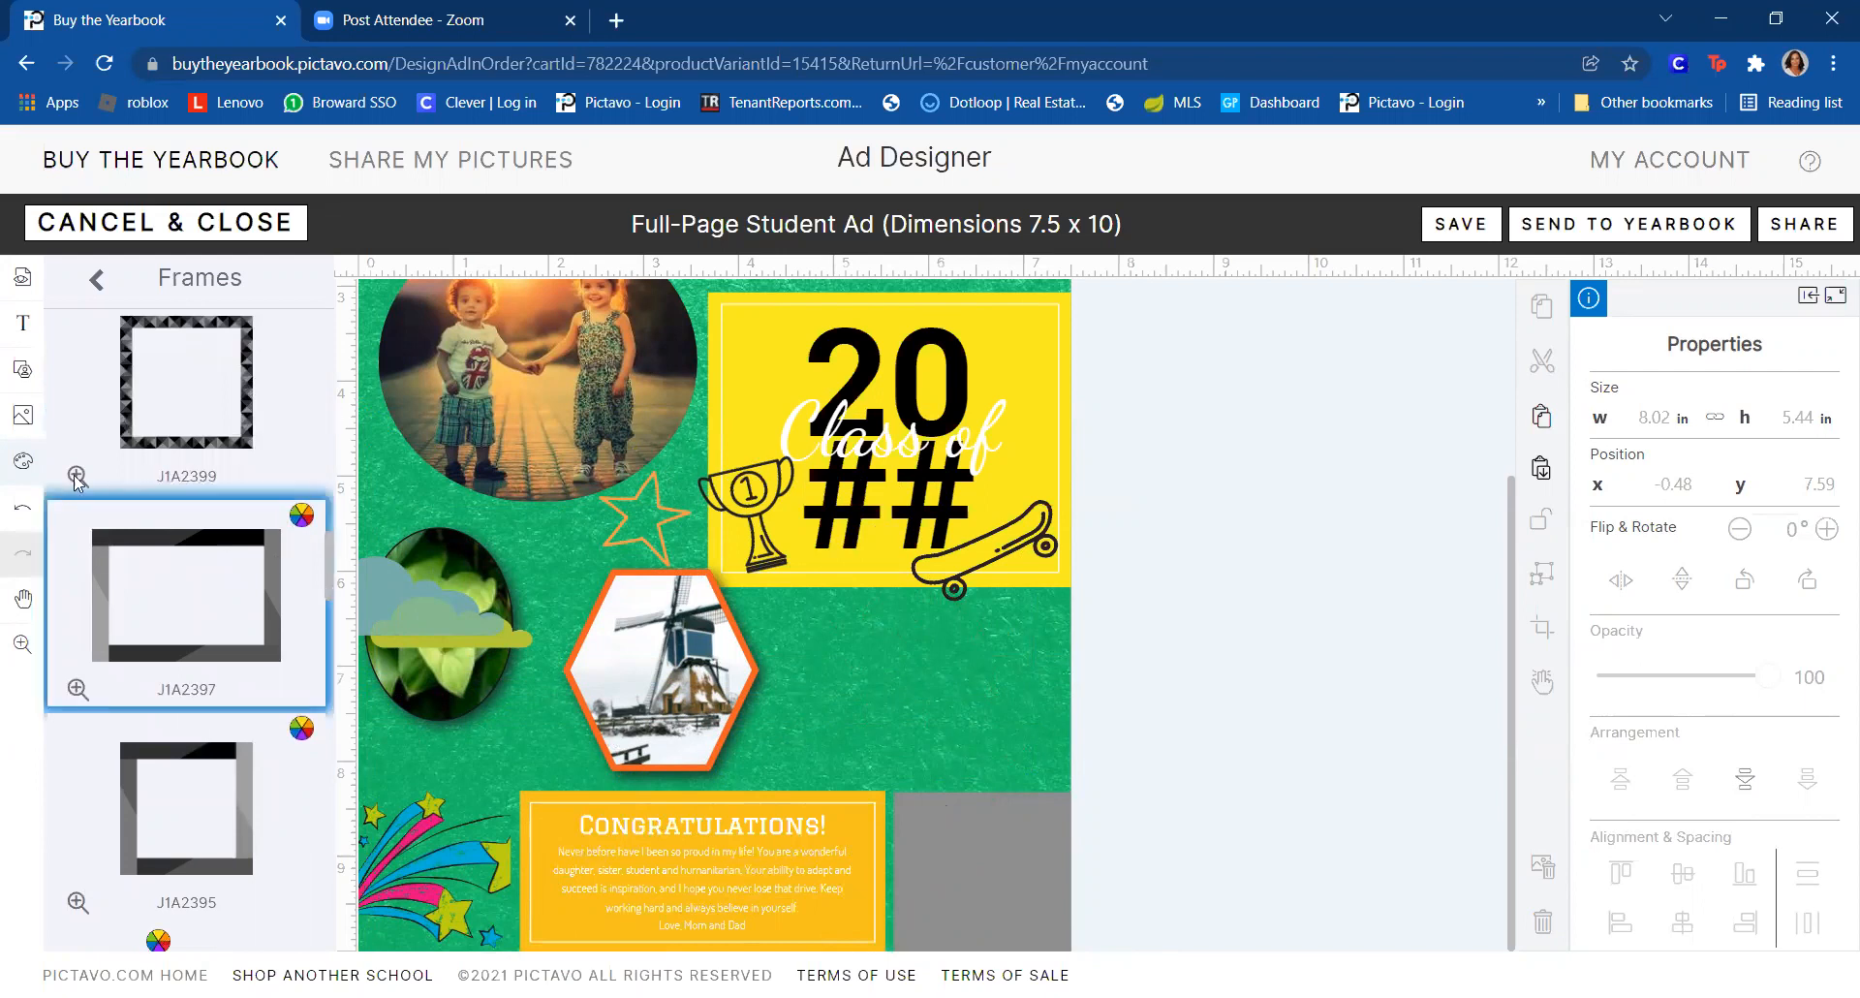
scroll(231, 655, "down", 6)
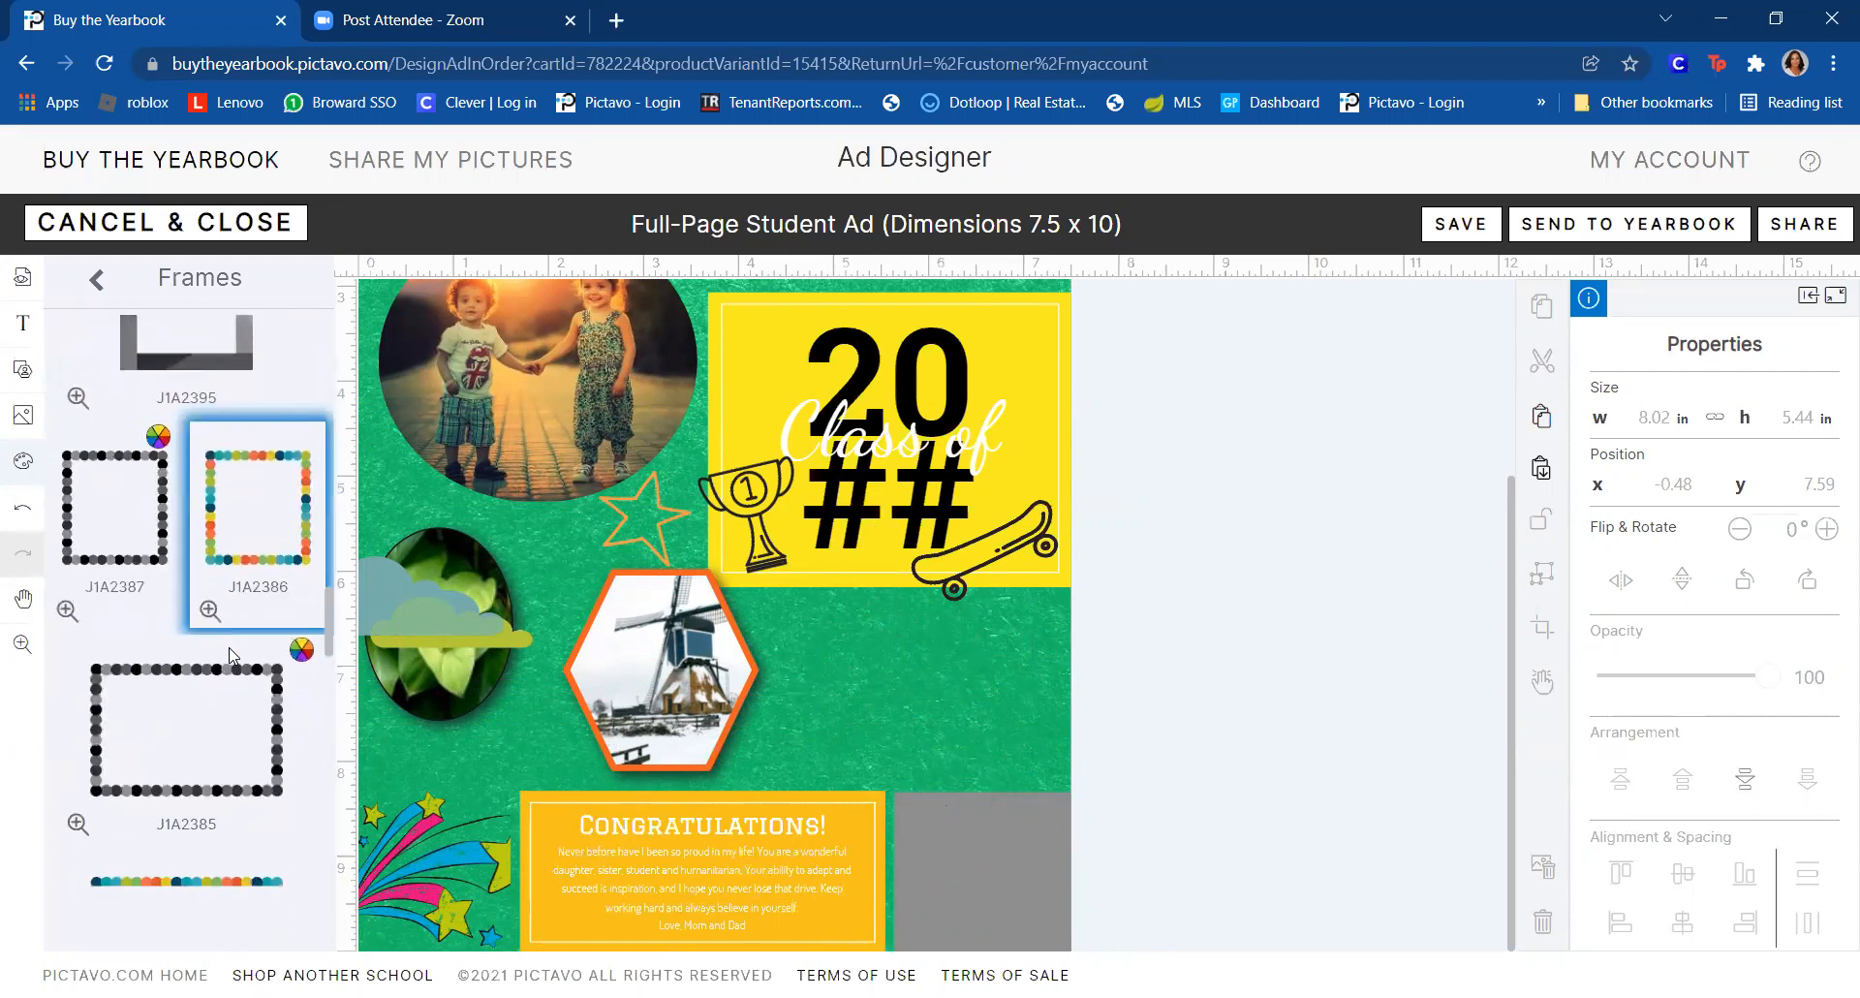
scroll(231, 655, "down", 2)
scroll(232, 655, "down", 6)
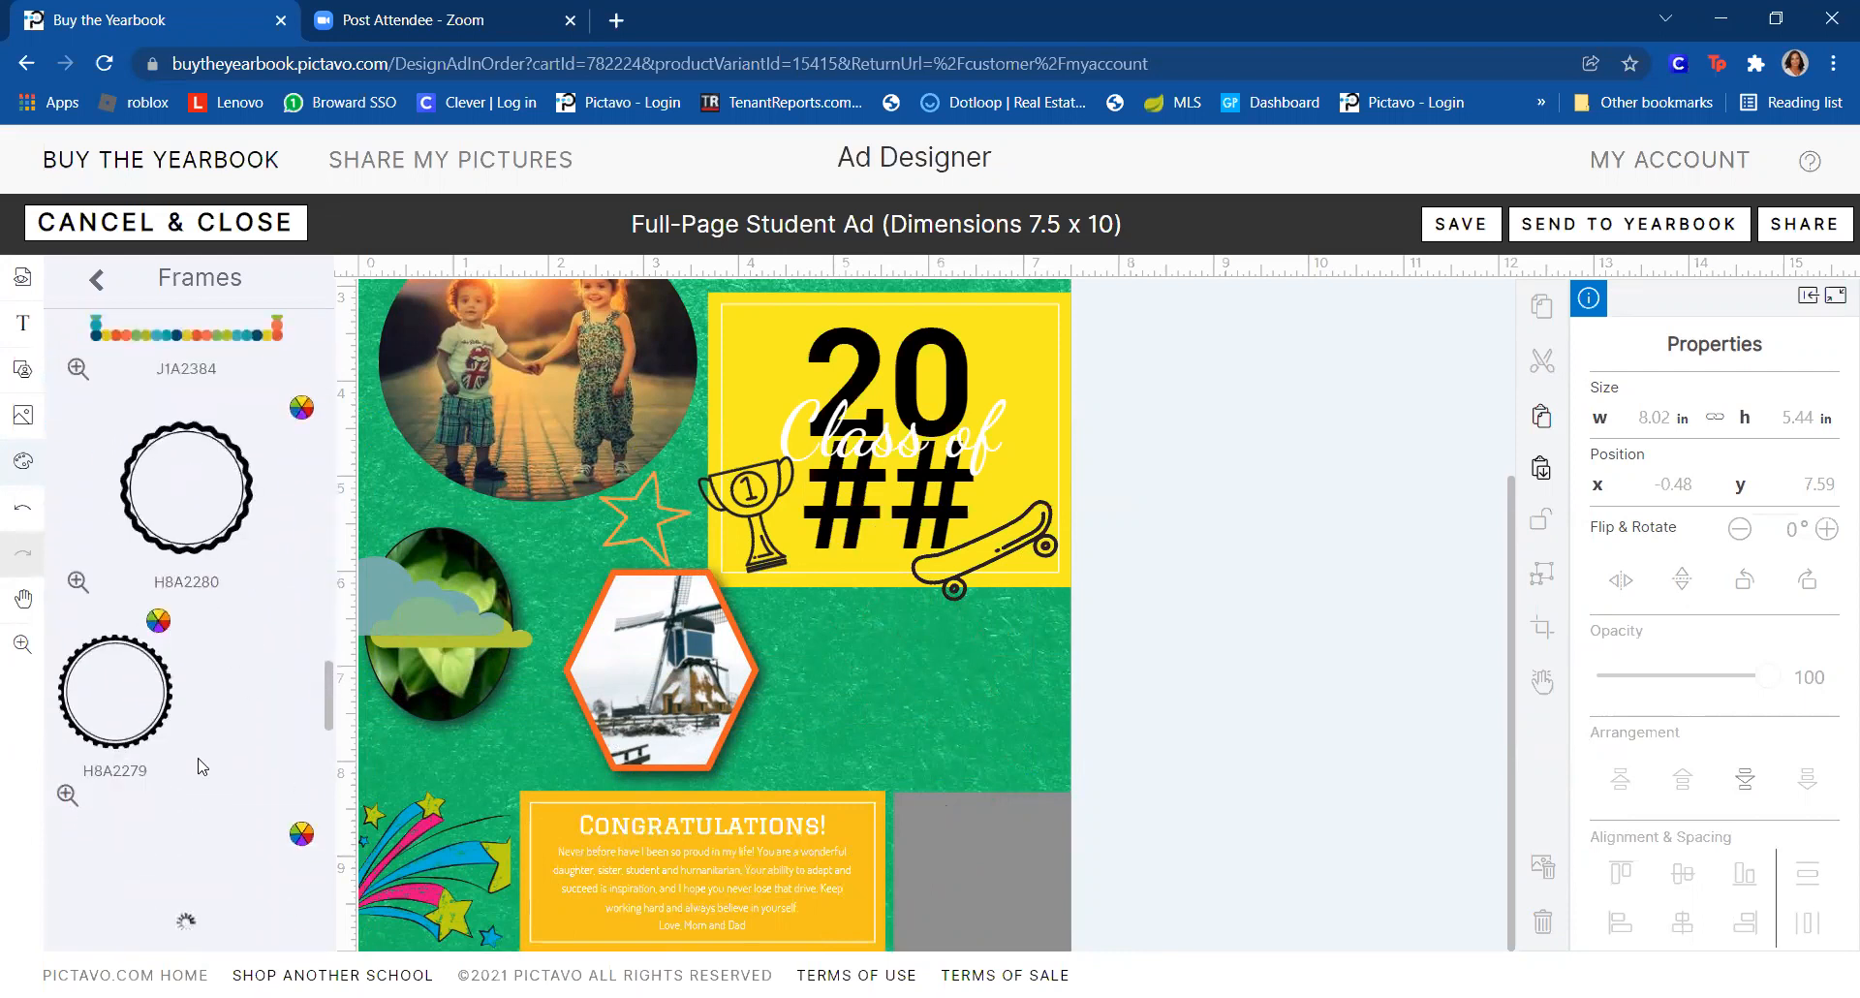
mouse_move(190, 505)
left_mouse_down()
mouse_move(629, 512)
mouse_move(896, 769)
mouse_move(949, 694)
left_mouse_up()
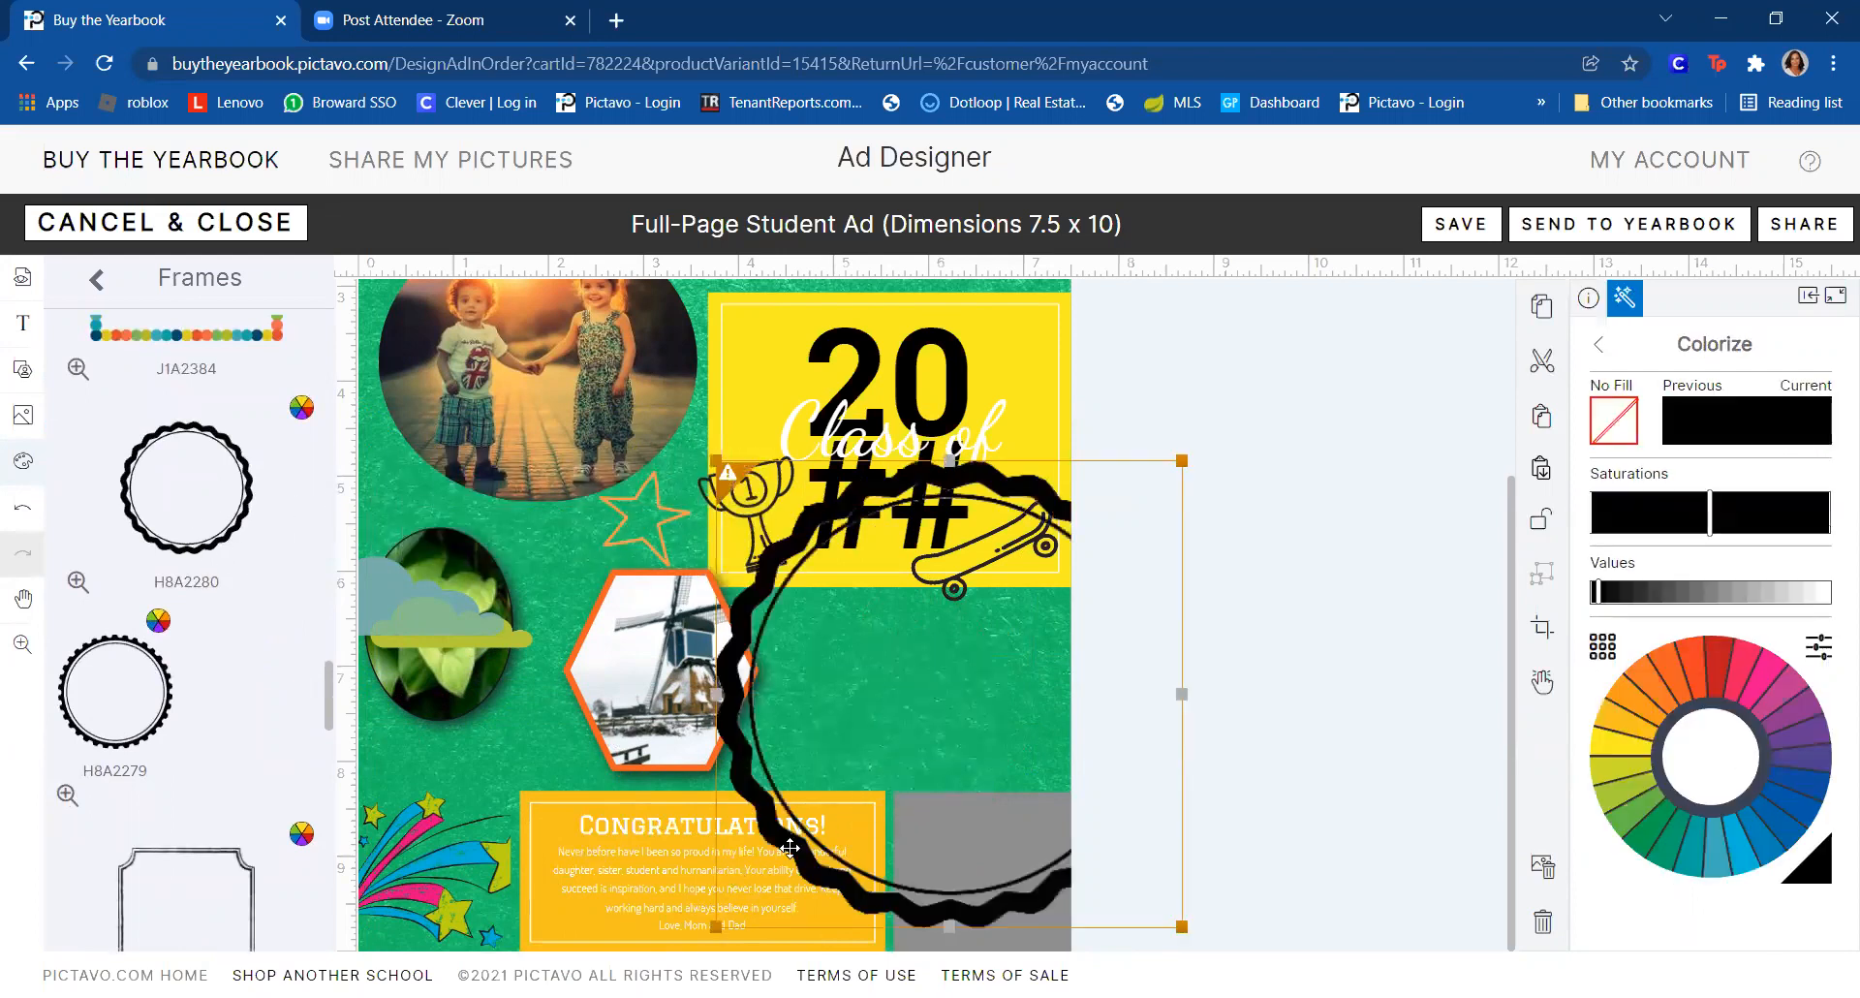
- Shrink the round scalloped frame to about 1.79 by 1.79 in and position it just below the skateboard
left_click_drag(717, 928, 924, 720)
mouse_move(1017, 643)
left_mouse_down()
mouse_move(859, 741)
mouse_move(871, 730)
left_mouse_up()
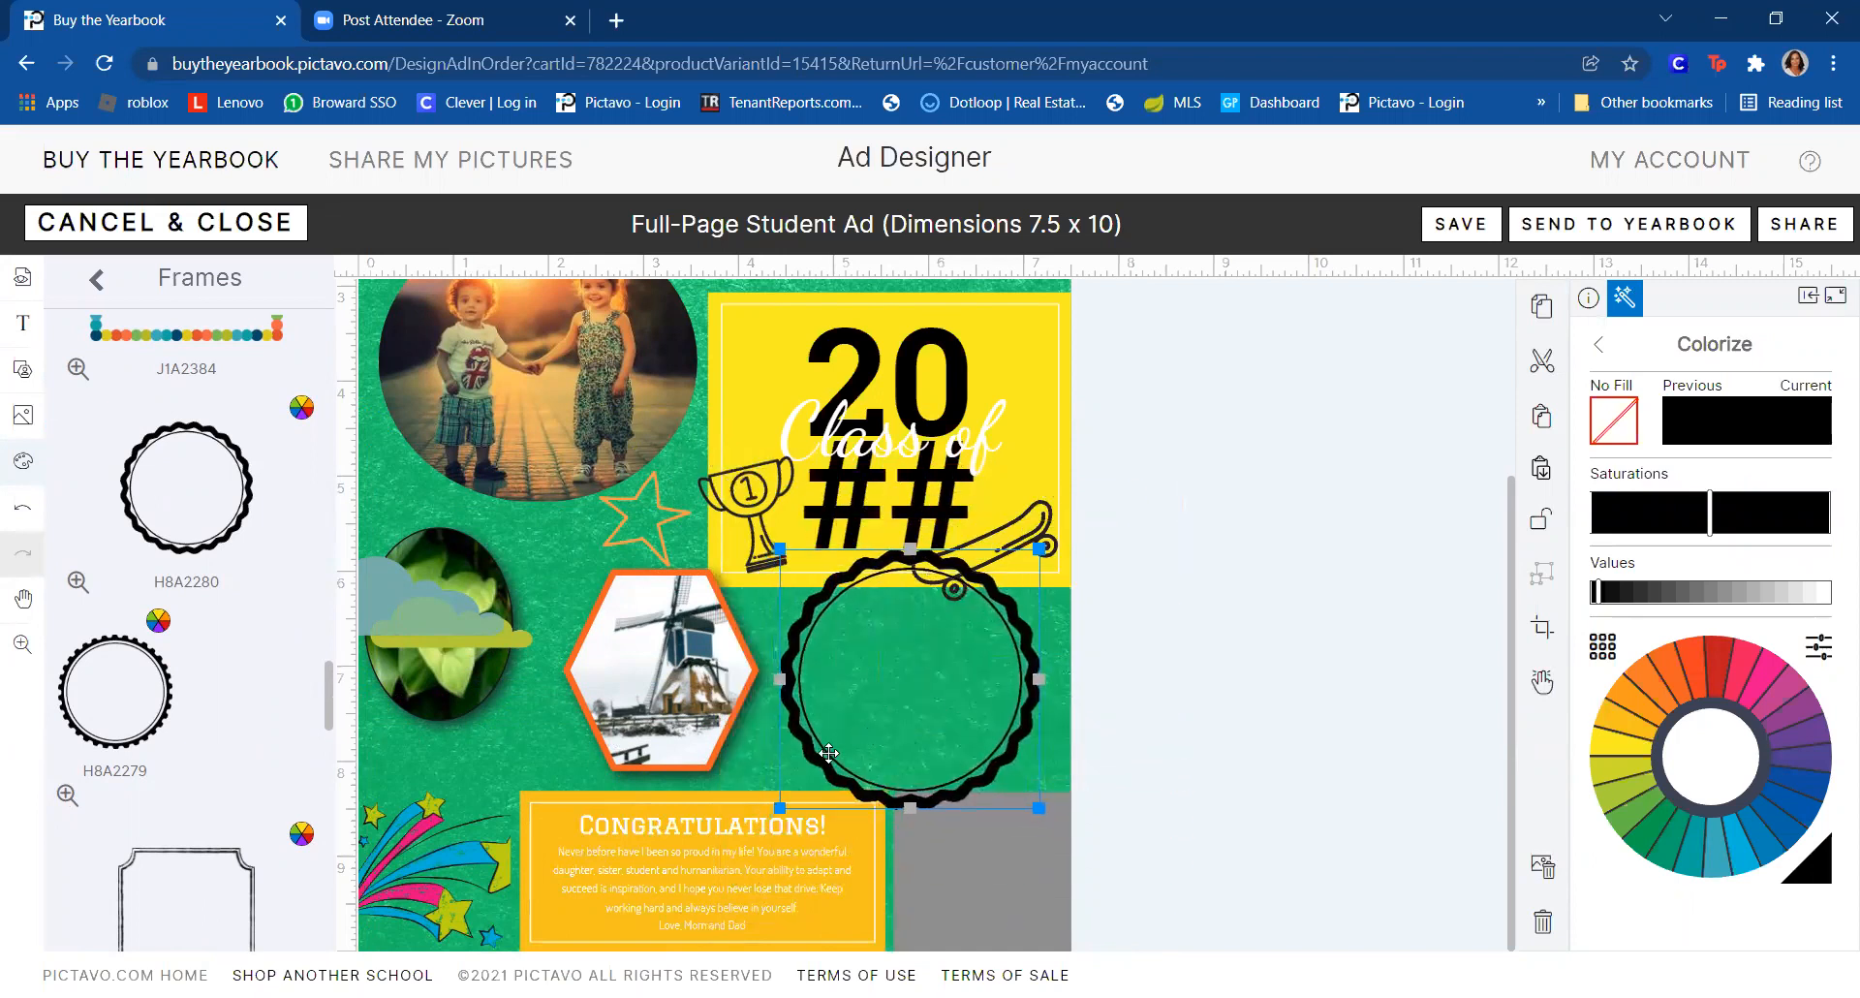
mouse_move(780, 807)
left_mouse_down()
mouse_move(848, 766)
mouse_move(869, 718)
left_mouse_up()
left_click_drag(975, 639, 973, 697)
- Add a headline over the round scalloped frame and replace its placeholder text with "You are awesome"
left_click(25, 325)
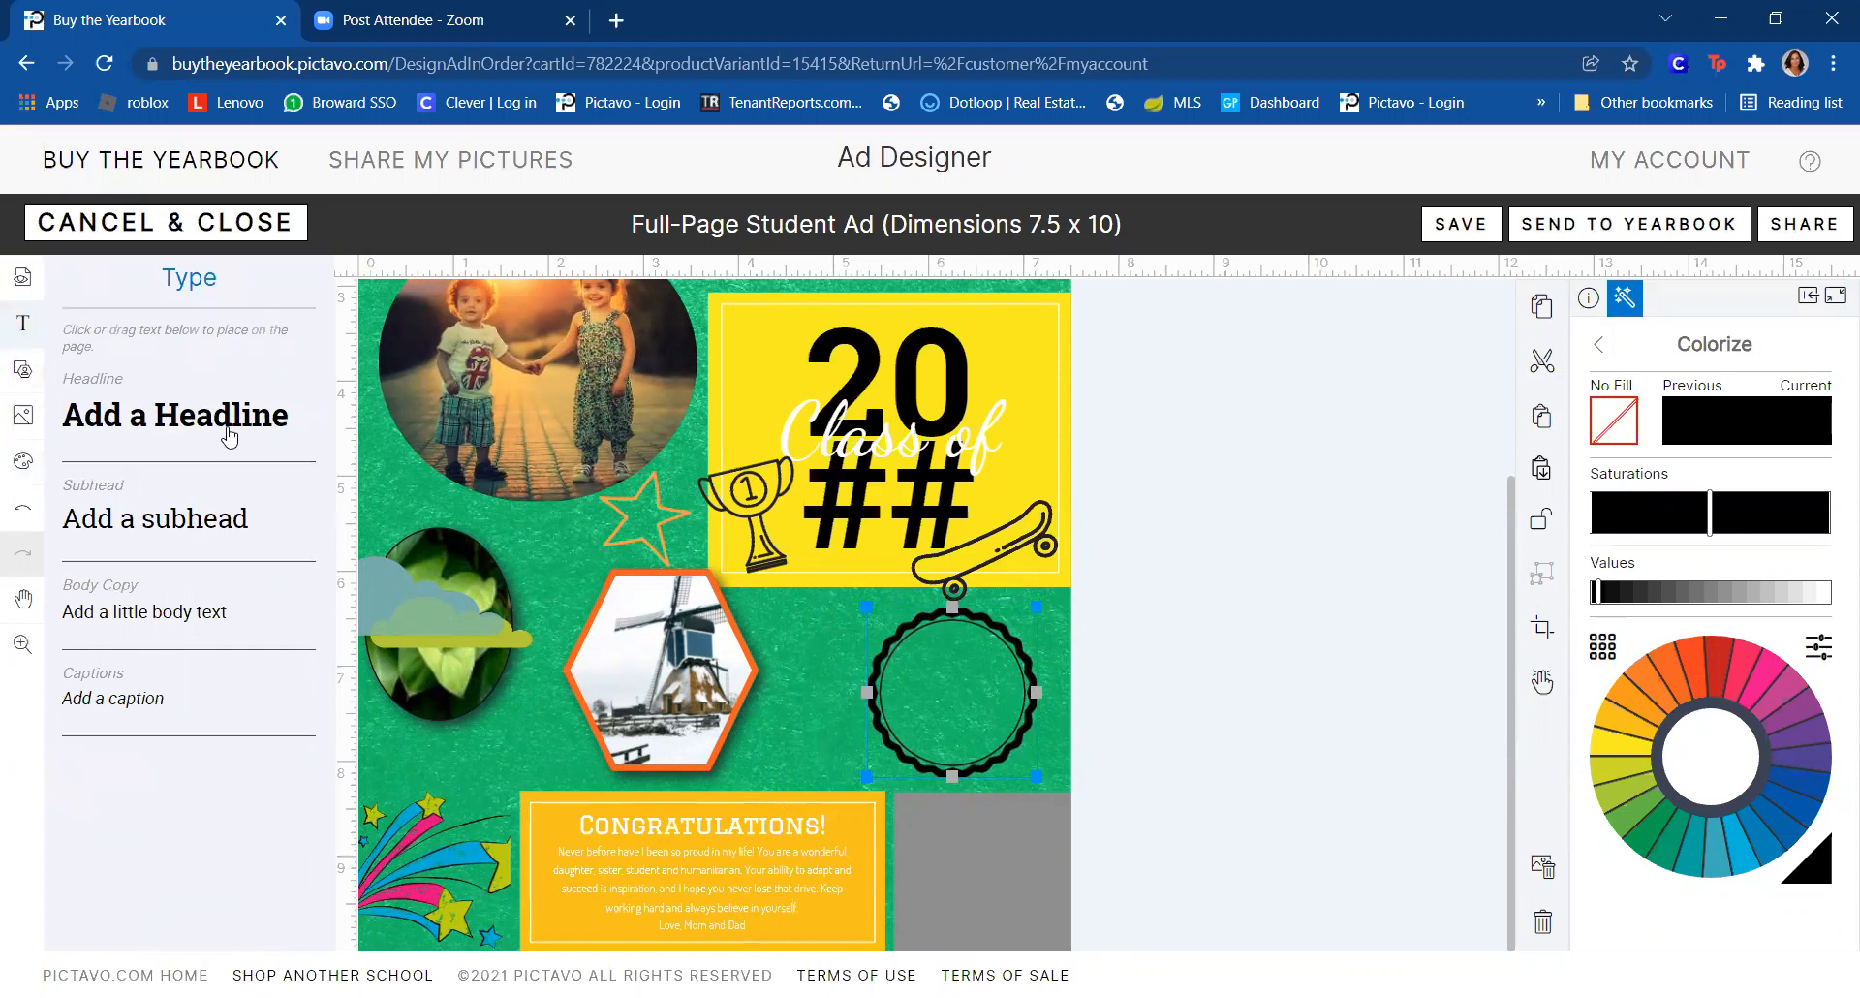
left_click_drag(234, 426, 921, 688)
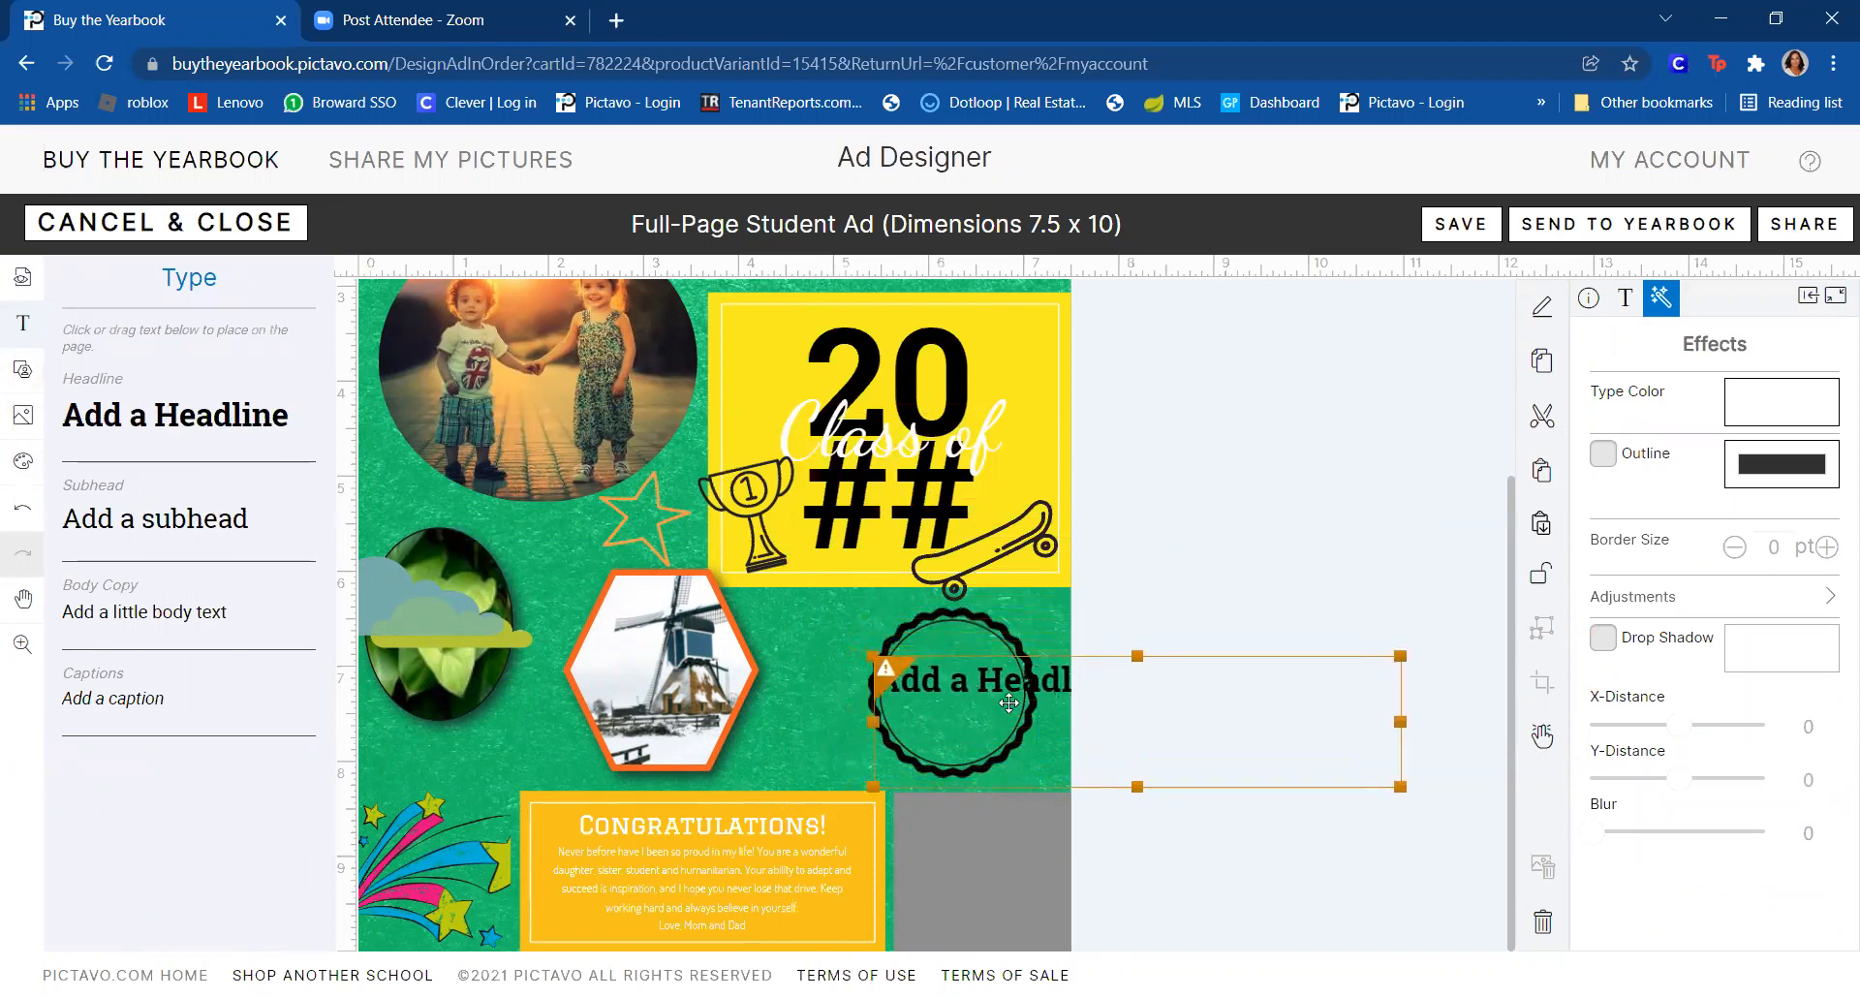
left_click(920, 688)
double_click(953, 684)
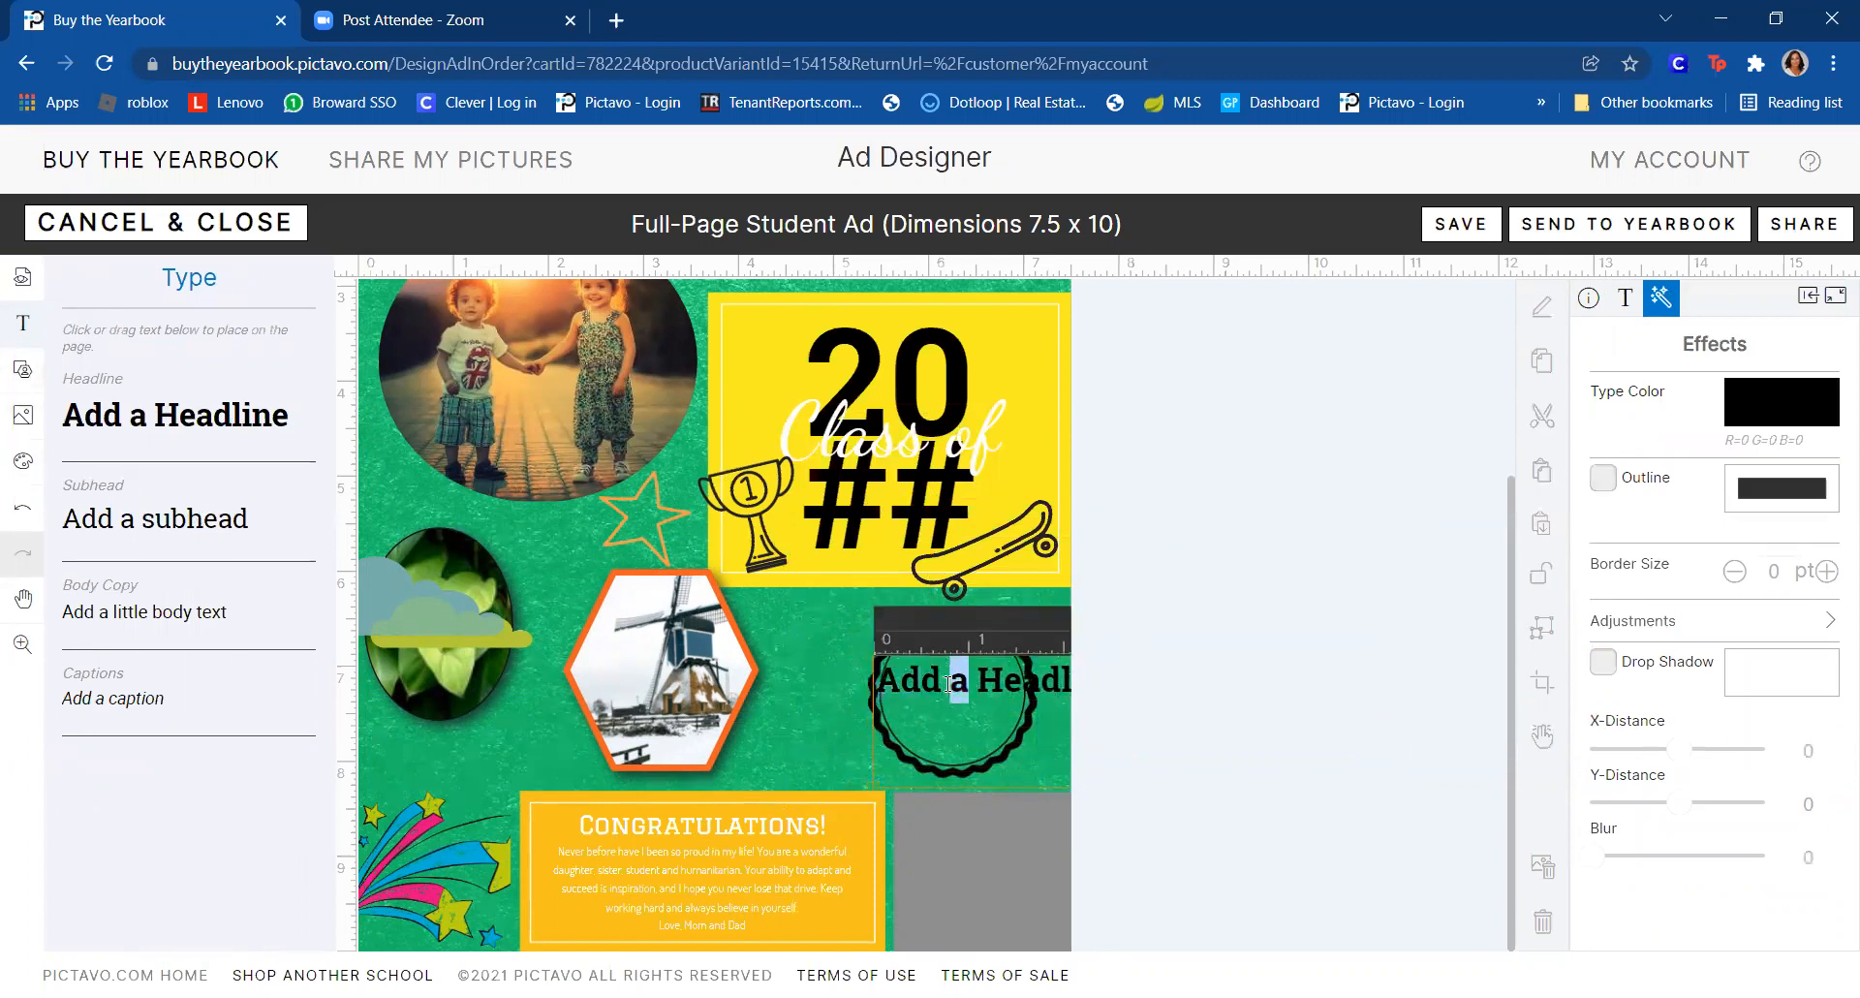
triple_click(949, 684)
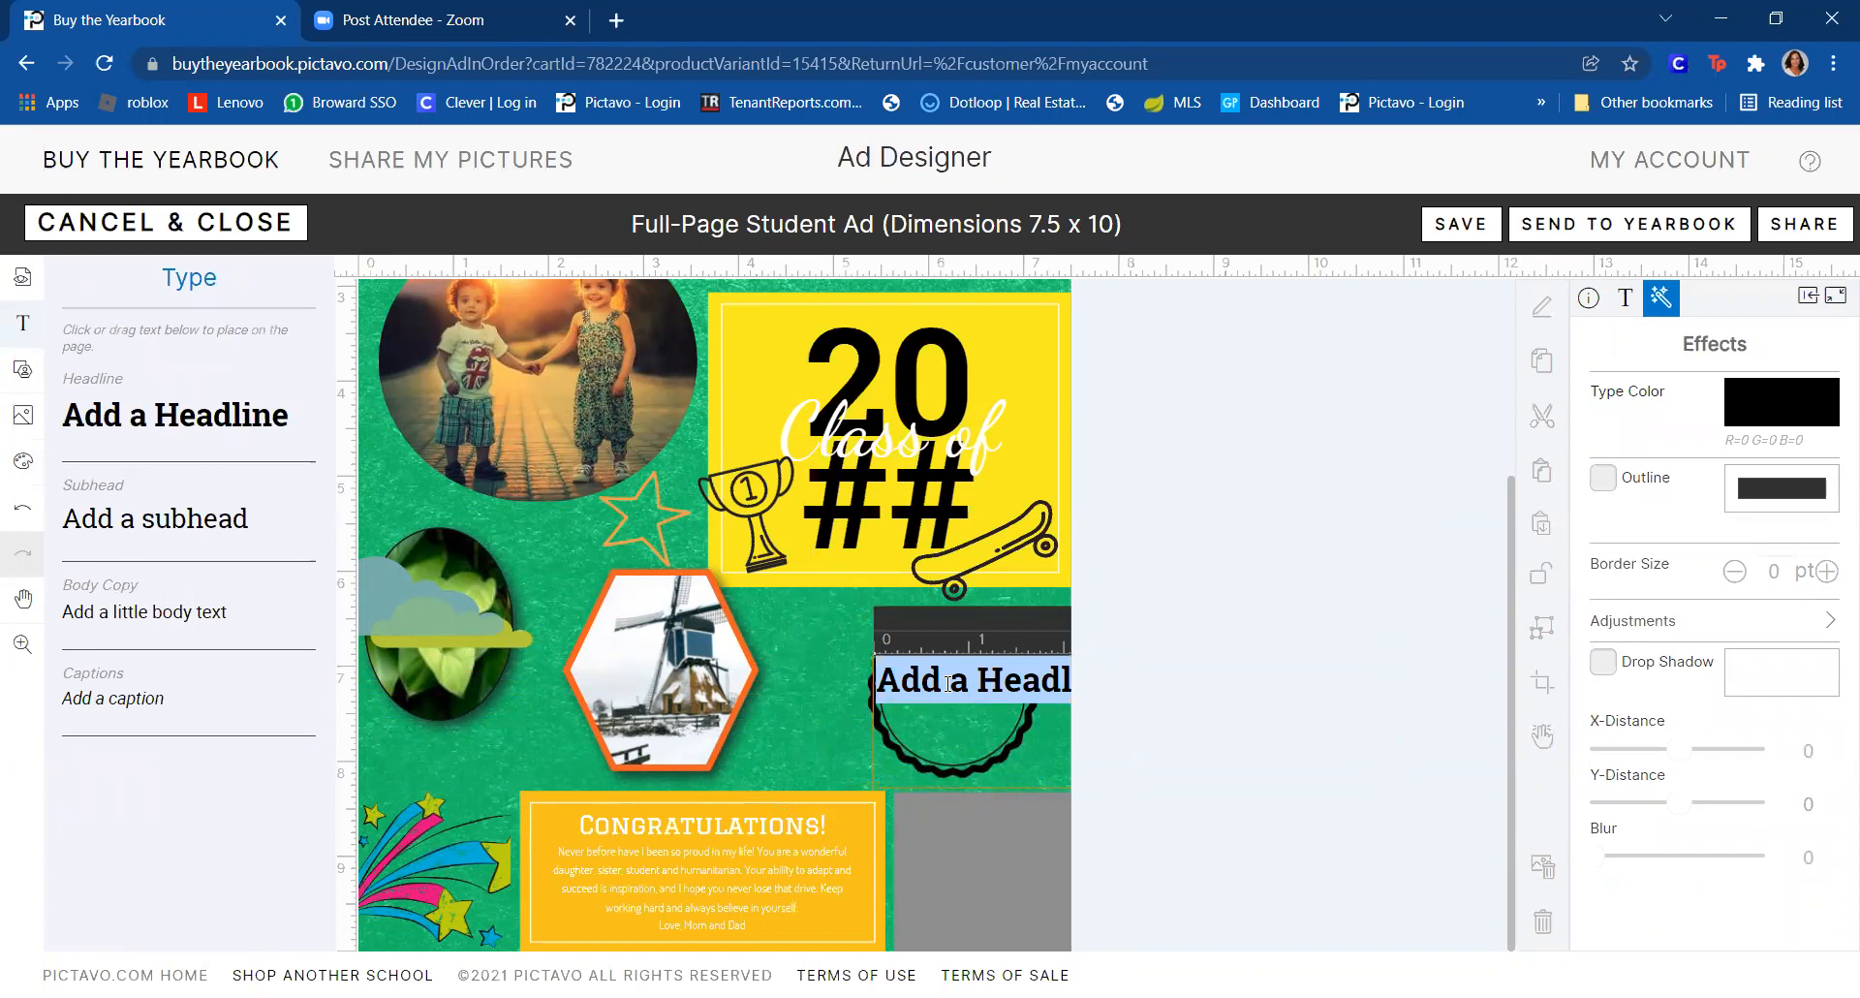
type("You are ")
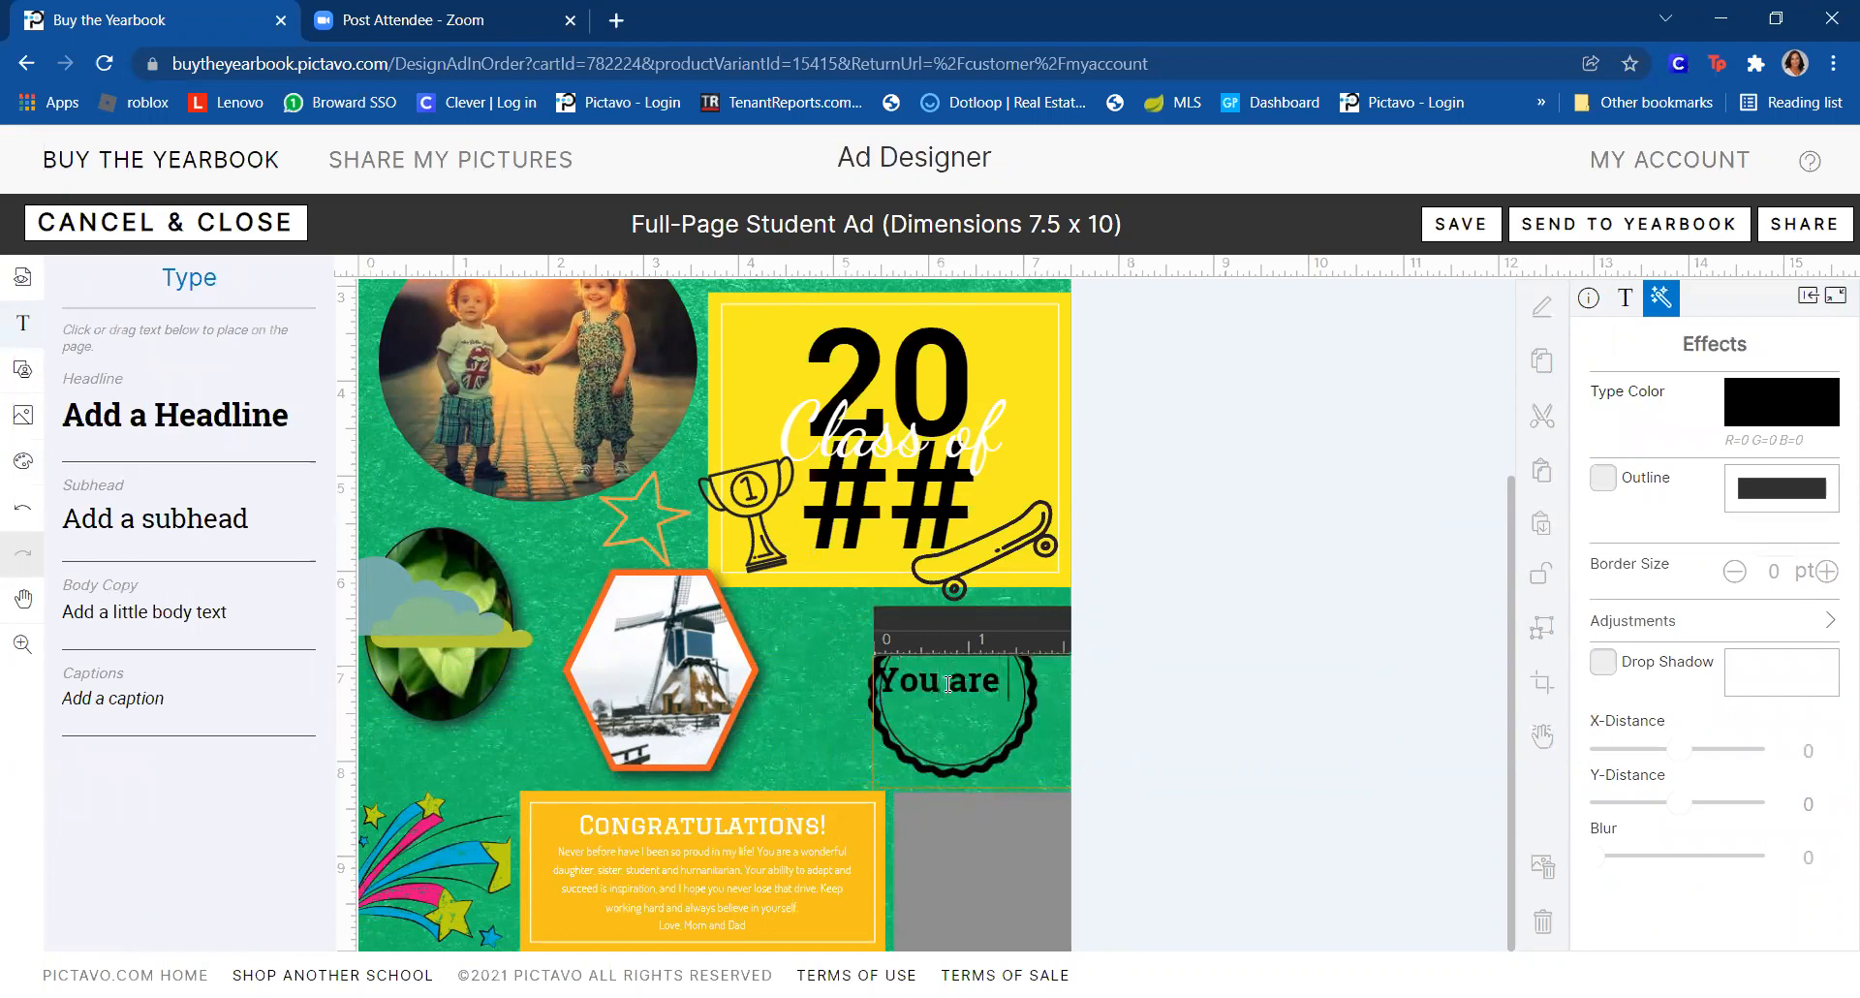
type("awesome")
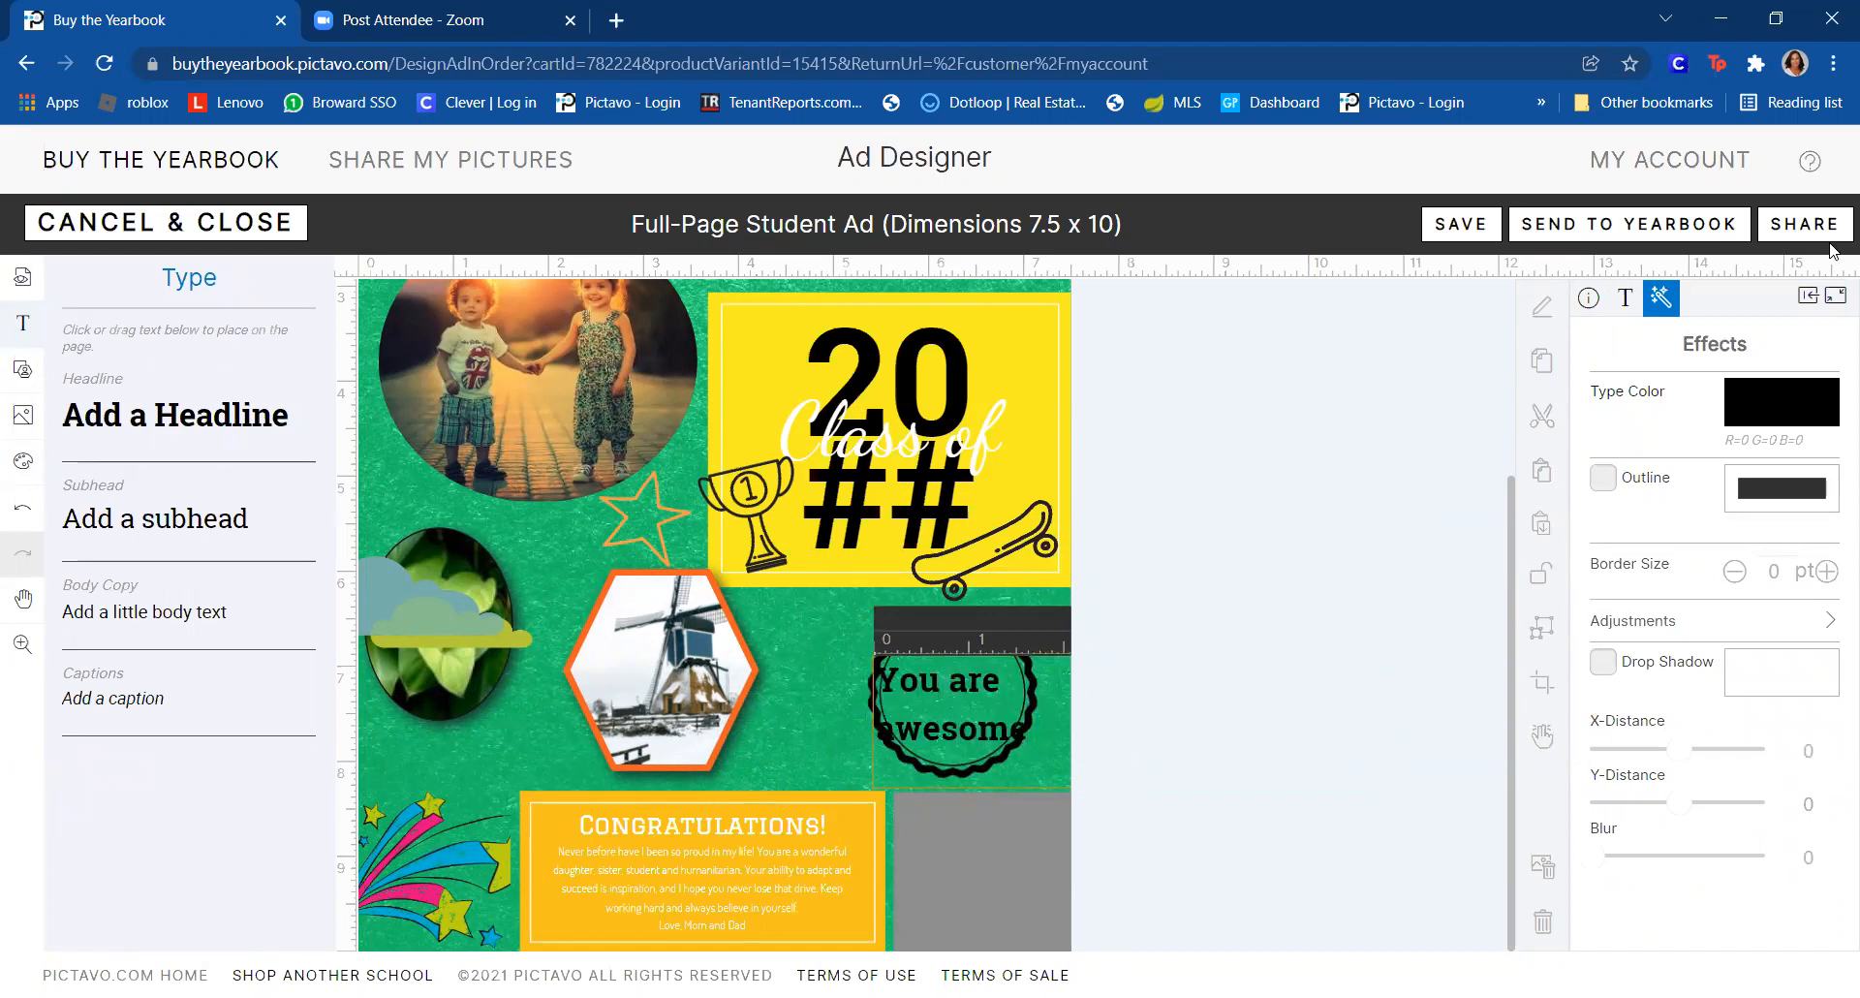
- Centre the "awesome" line and narrow the headline's text box to fit the round scalloped frame
left_click(1618, 302)
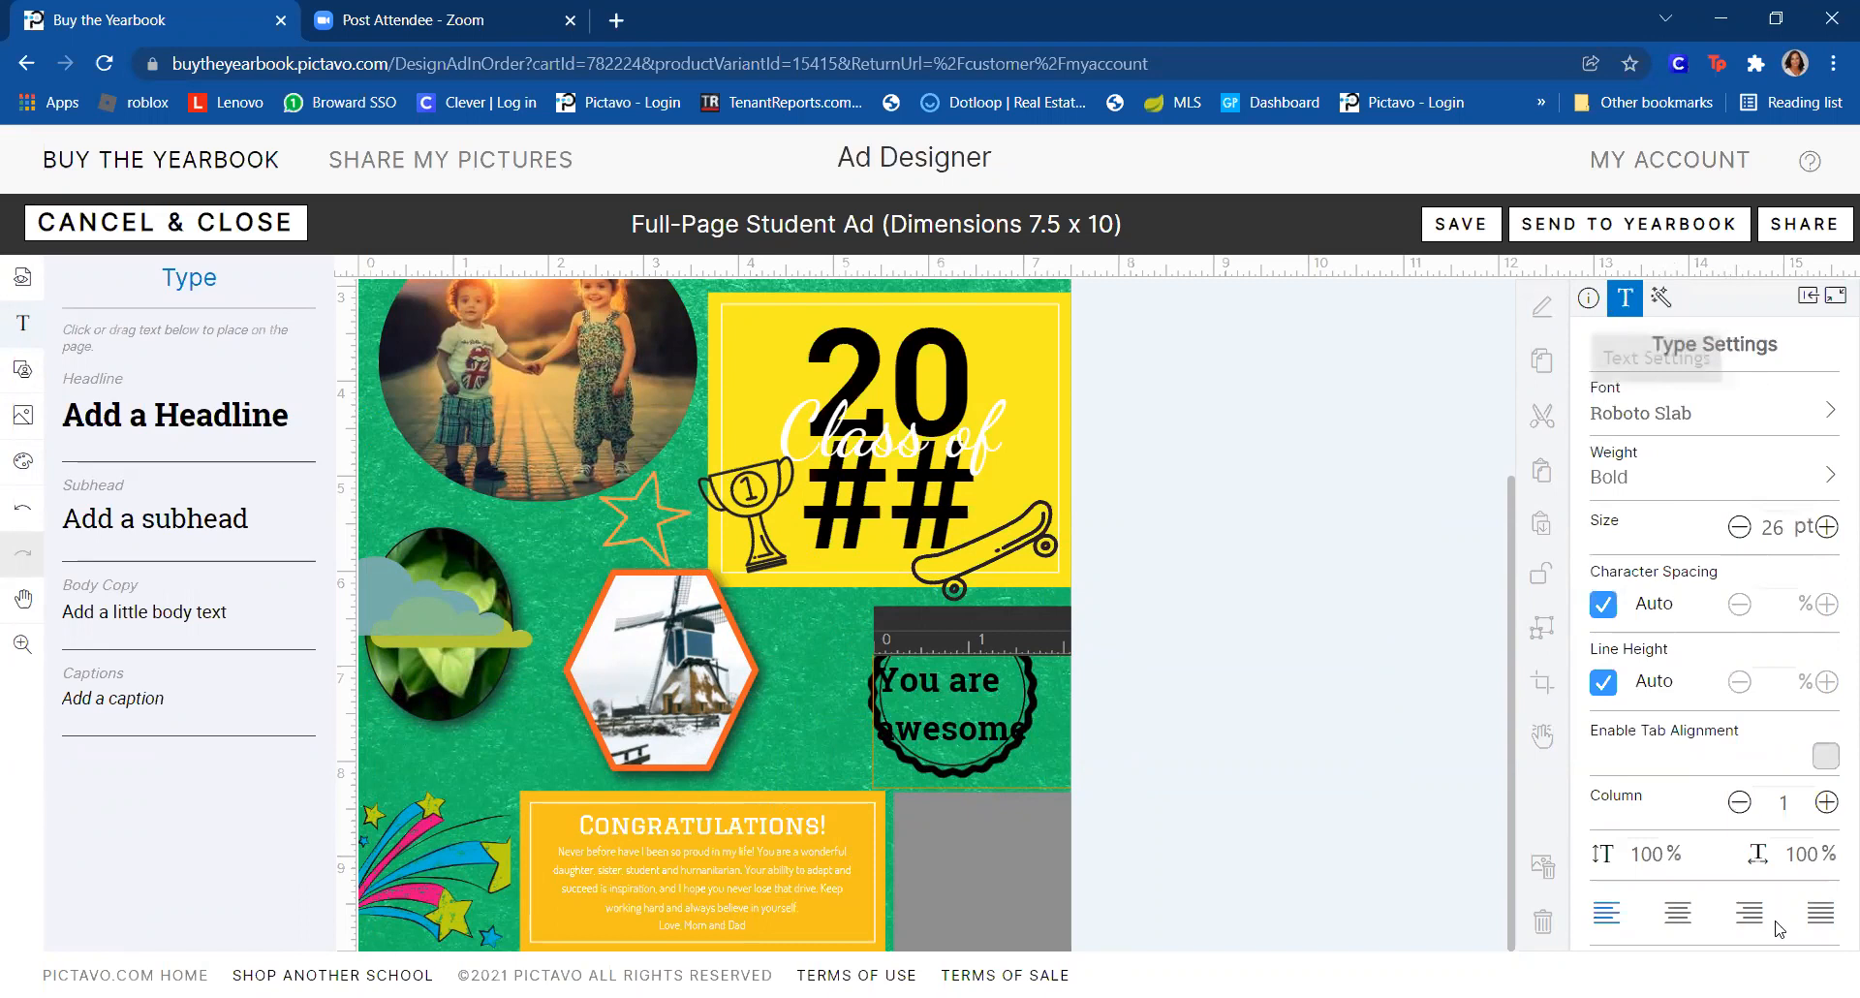
left_click(1678, 916)
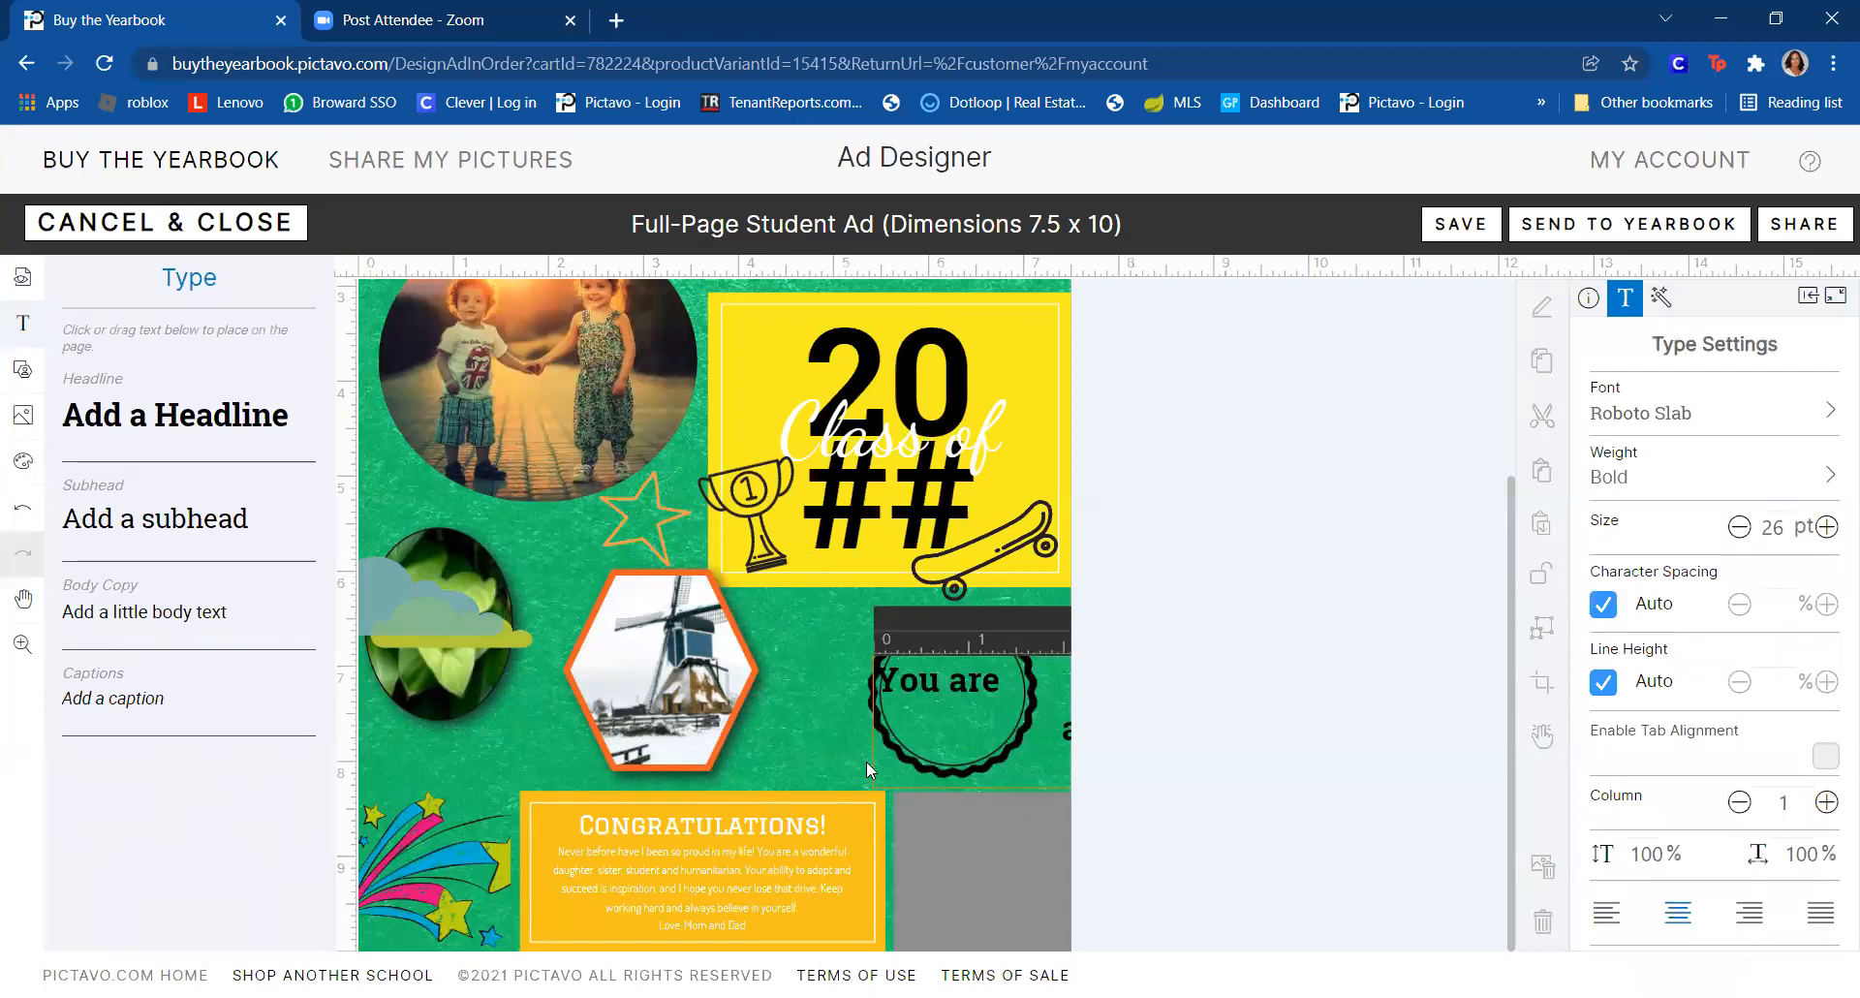
left_click(1248, 657)
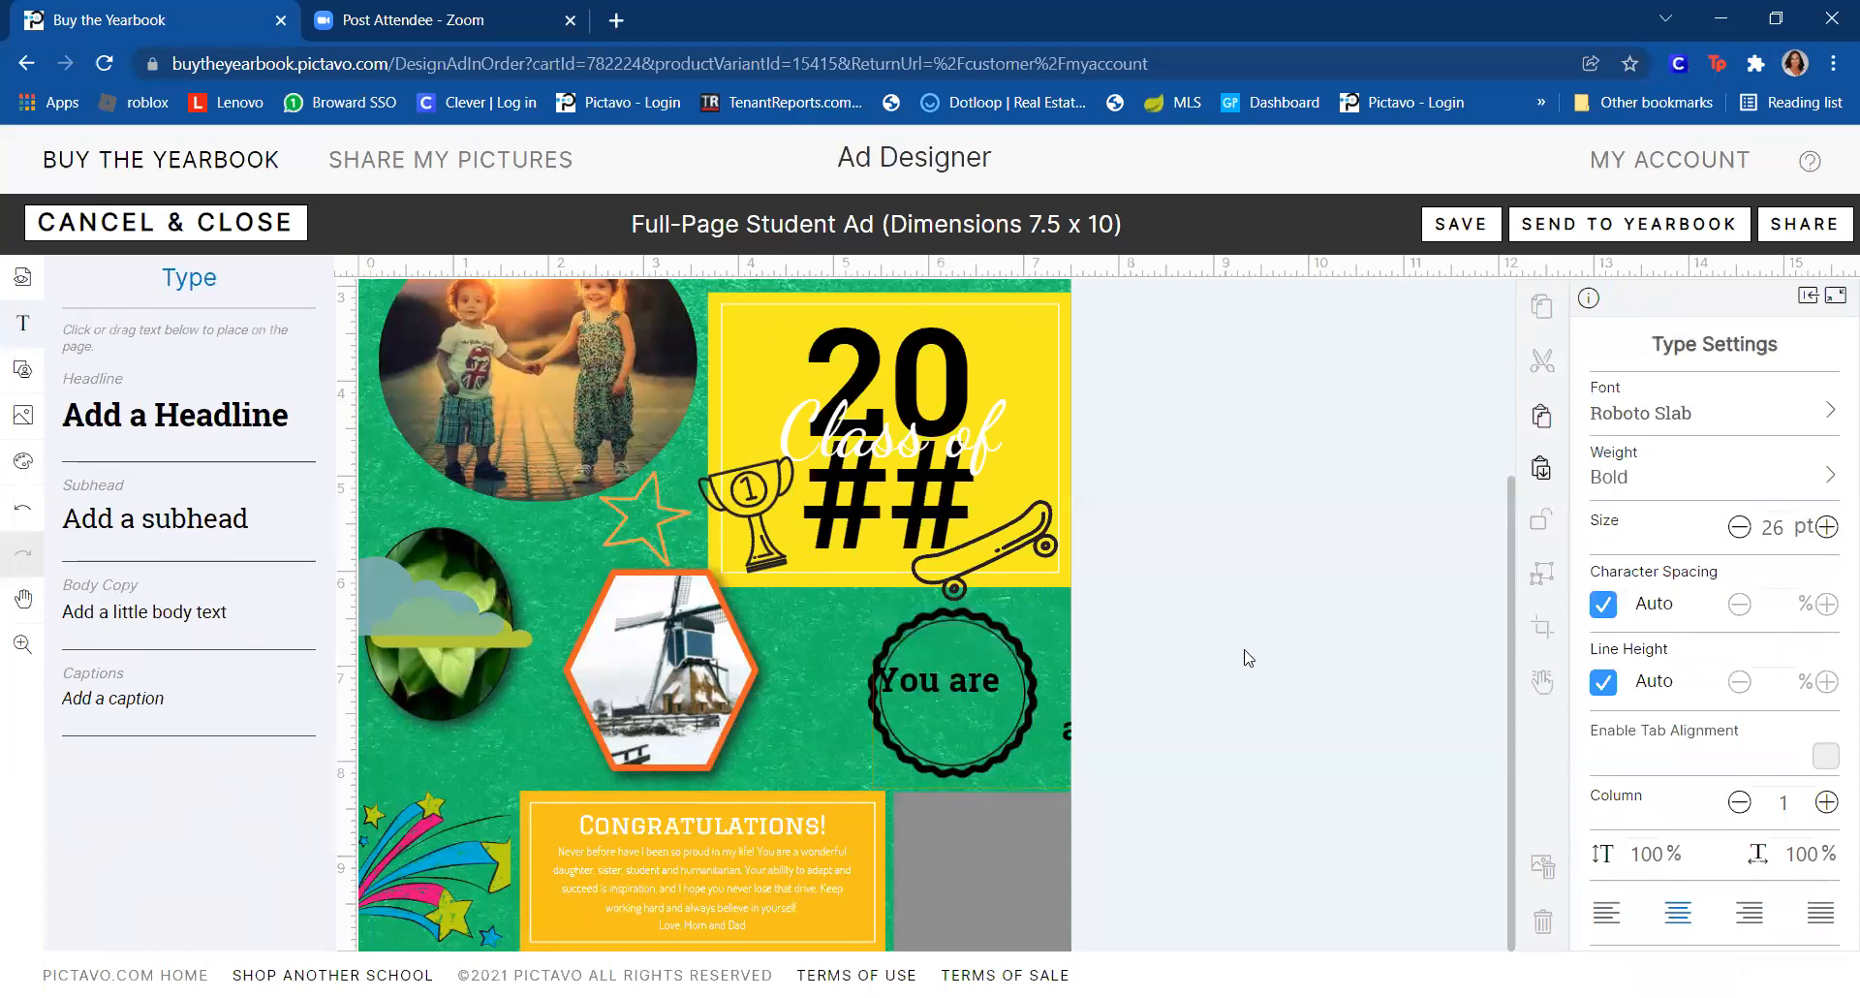
left_click(937, 706)
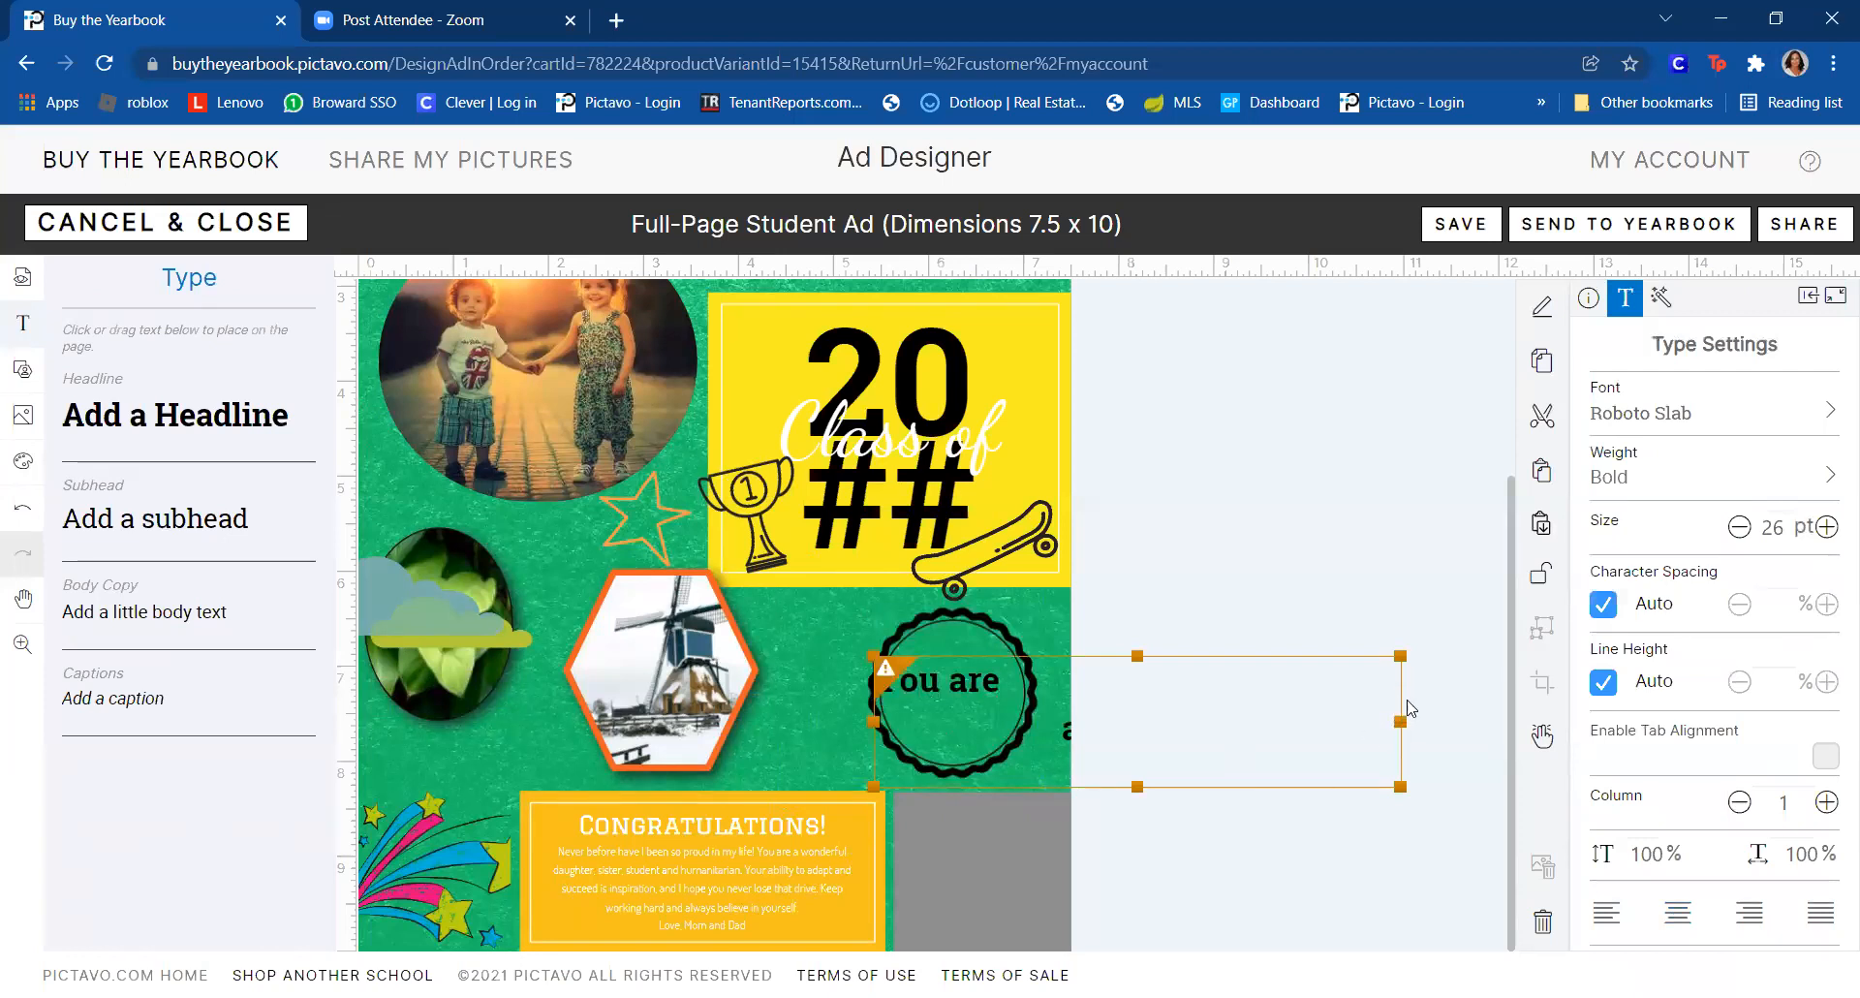
left_click_drag(1401, 723, 986, 695)
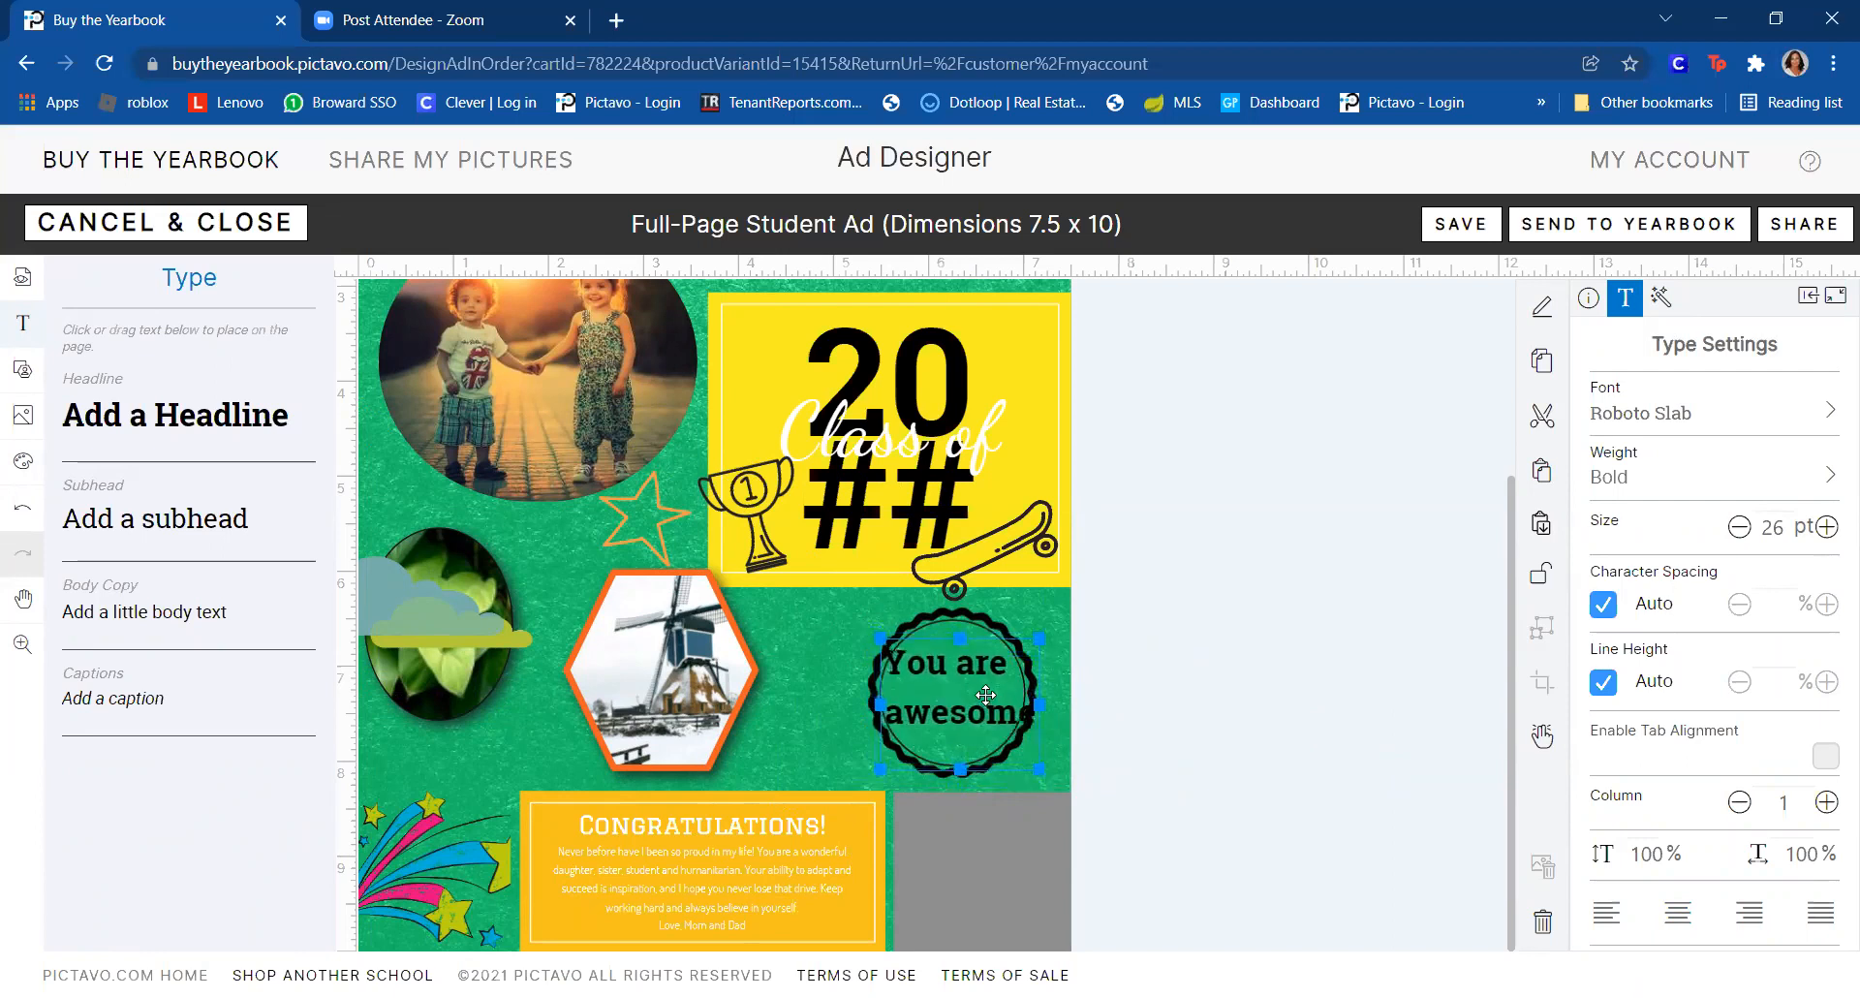
- Set the "You are awesome" headline to 23 pt with centred alignment and nudge it into place in the round frame
left_click(1740, 529)
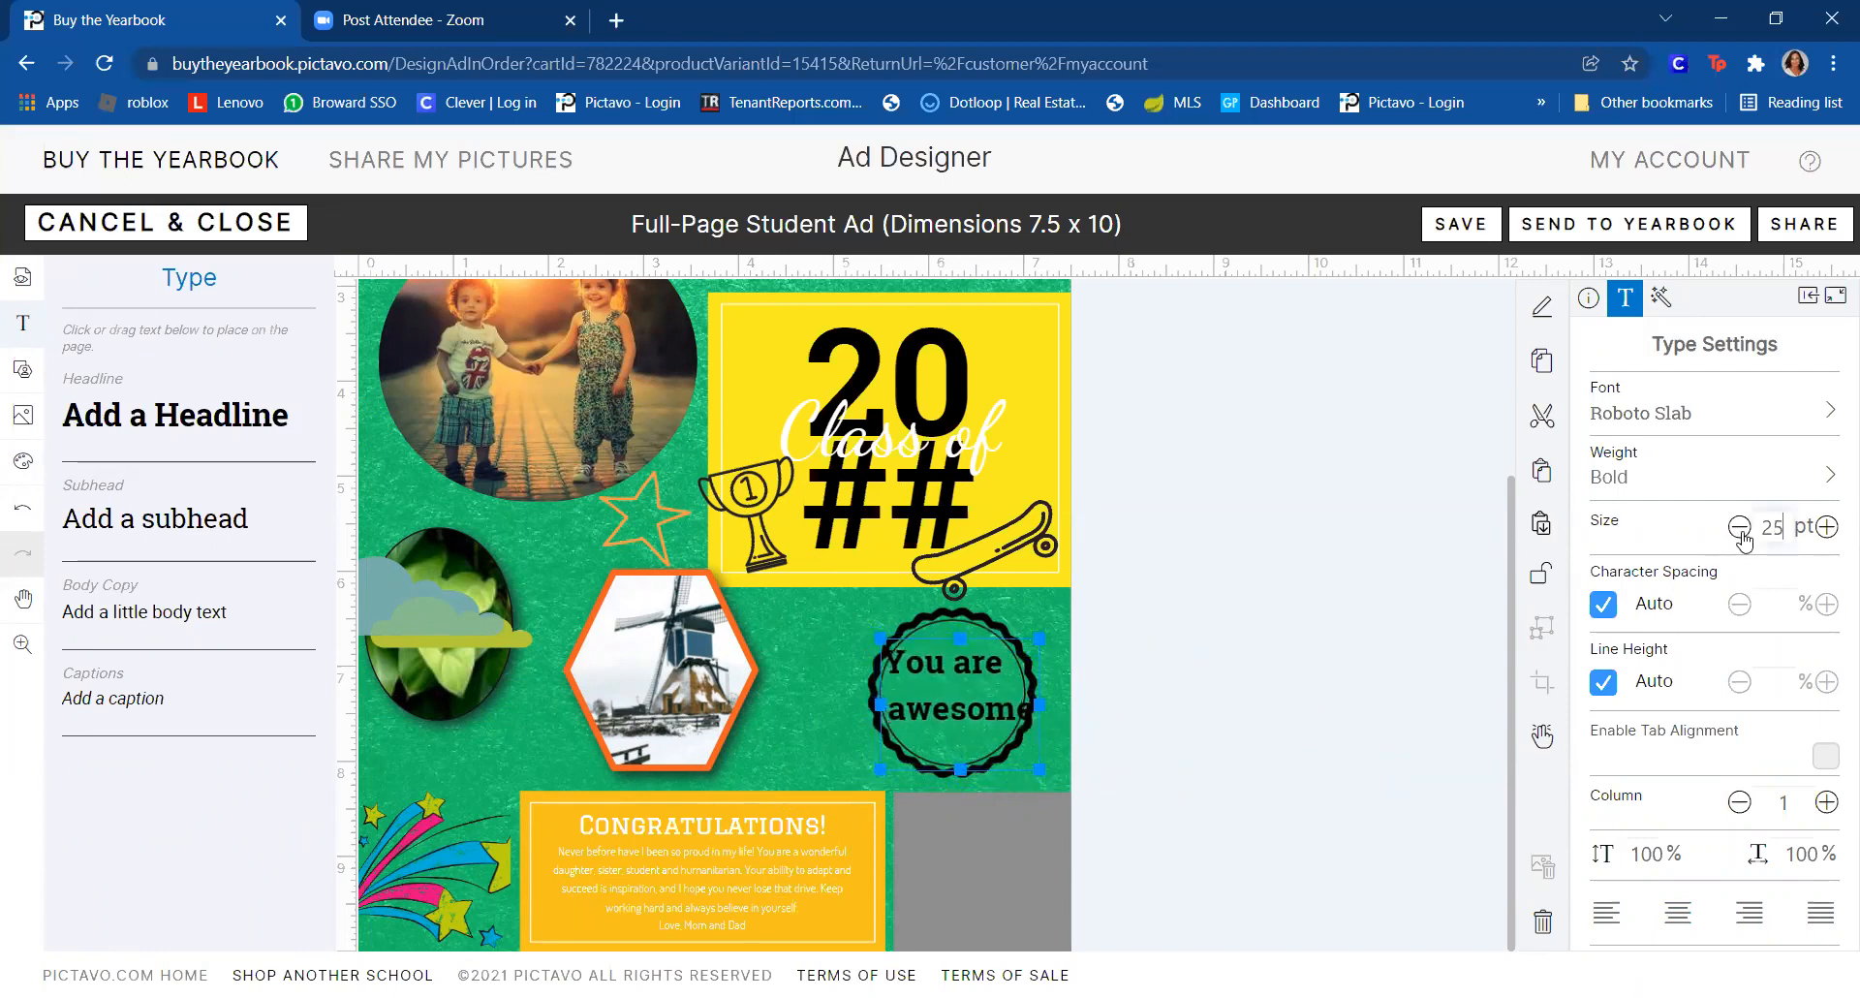
left_click(1740, 529)
left_click(1740, 529)
left_click(1686, 915)
left_click_drag(976, 682, 971, 685)
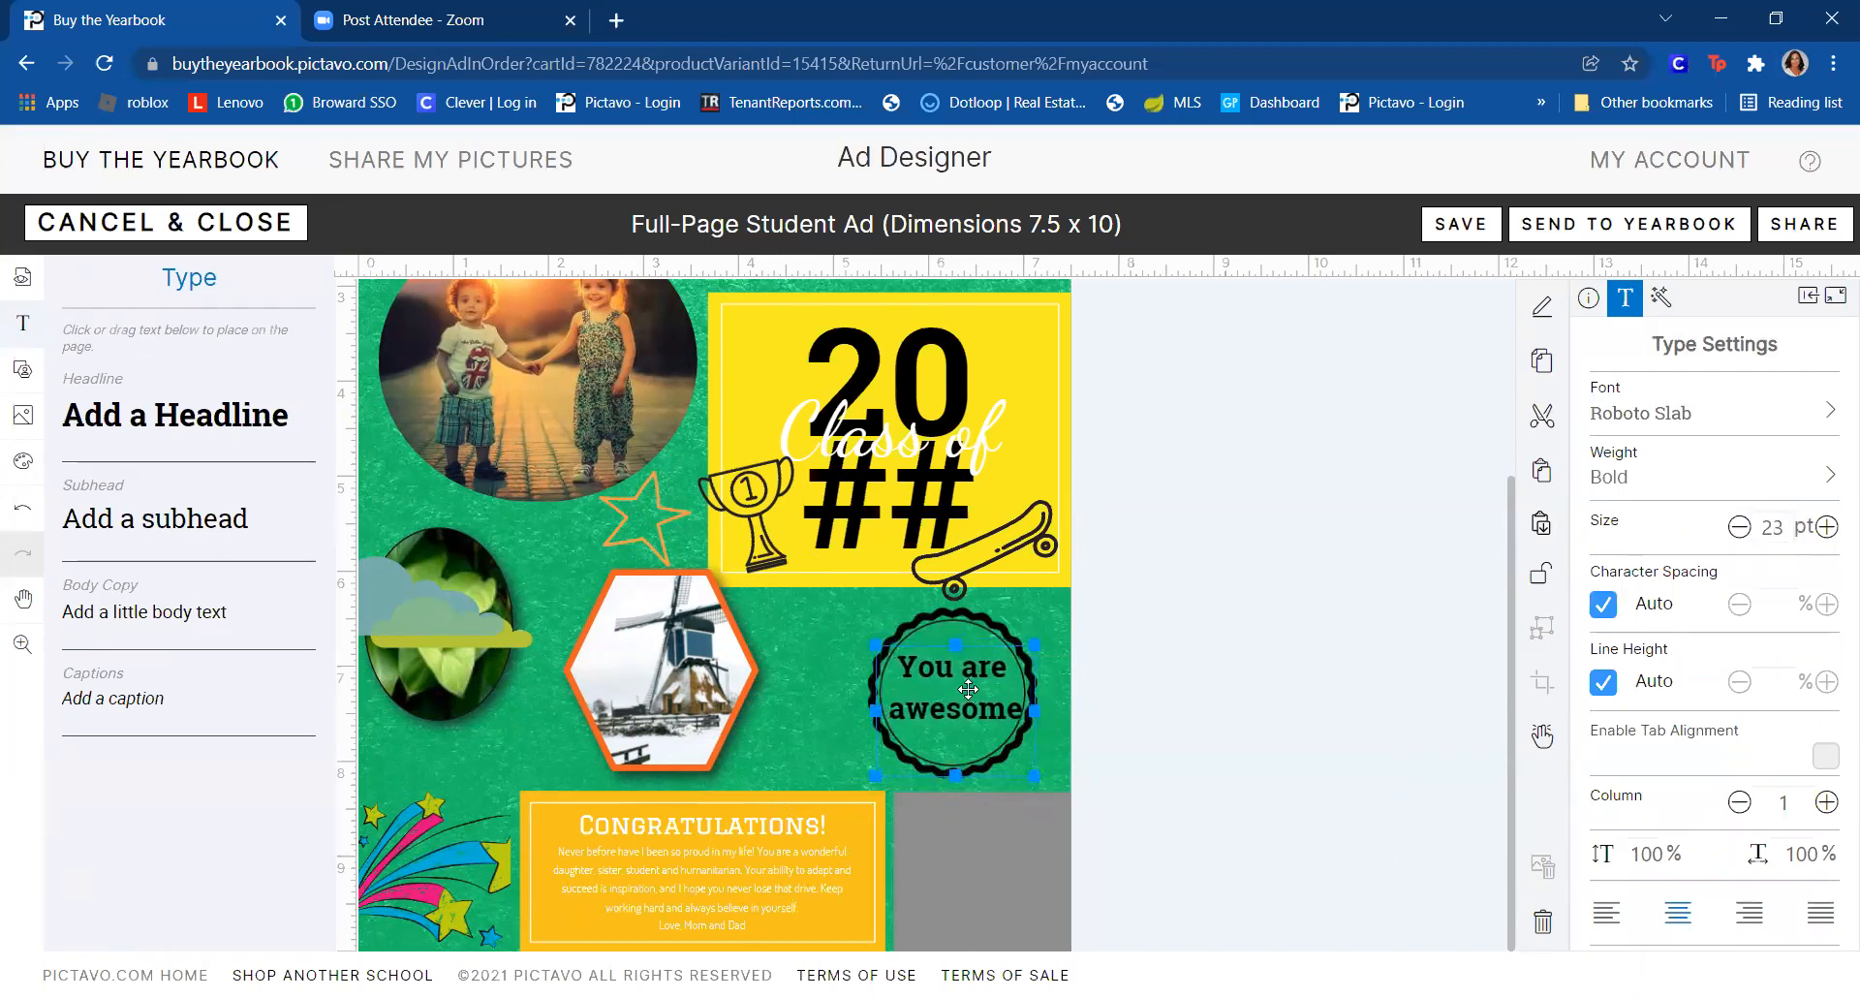
- Select the "You are awesome" headline with its round frame and align both on their vertical and horizontal centres
left_click(1285, 675)
left_click_drag(820, 604, 1053, 728)
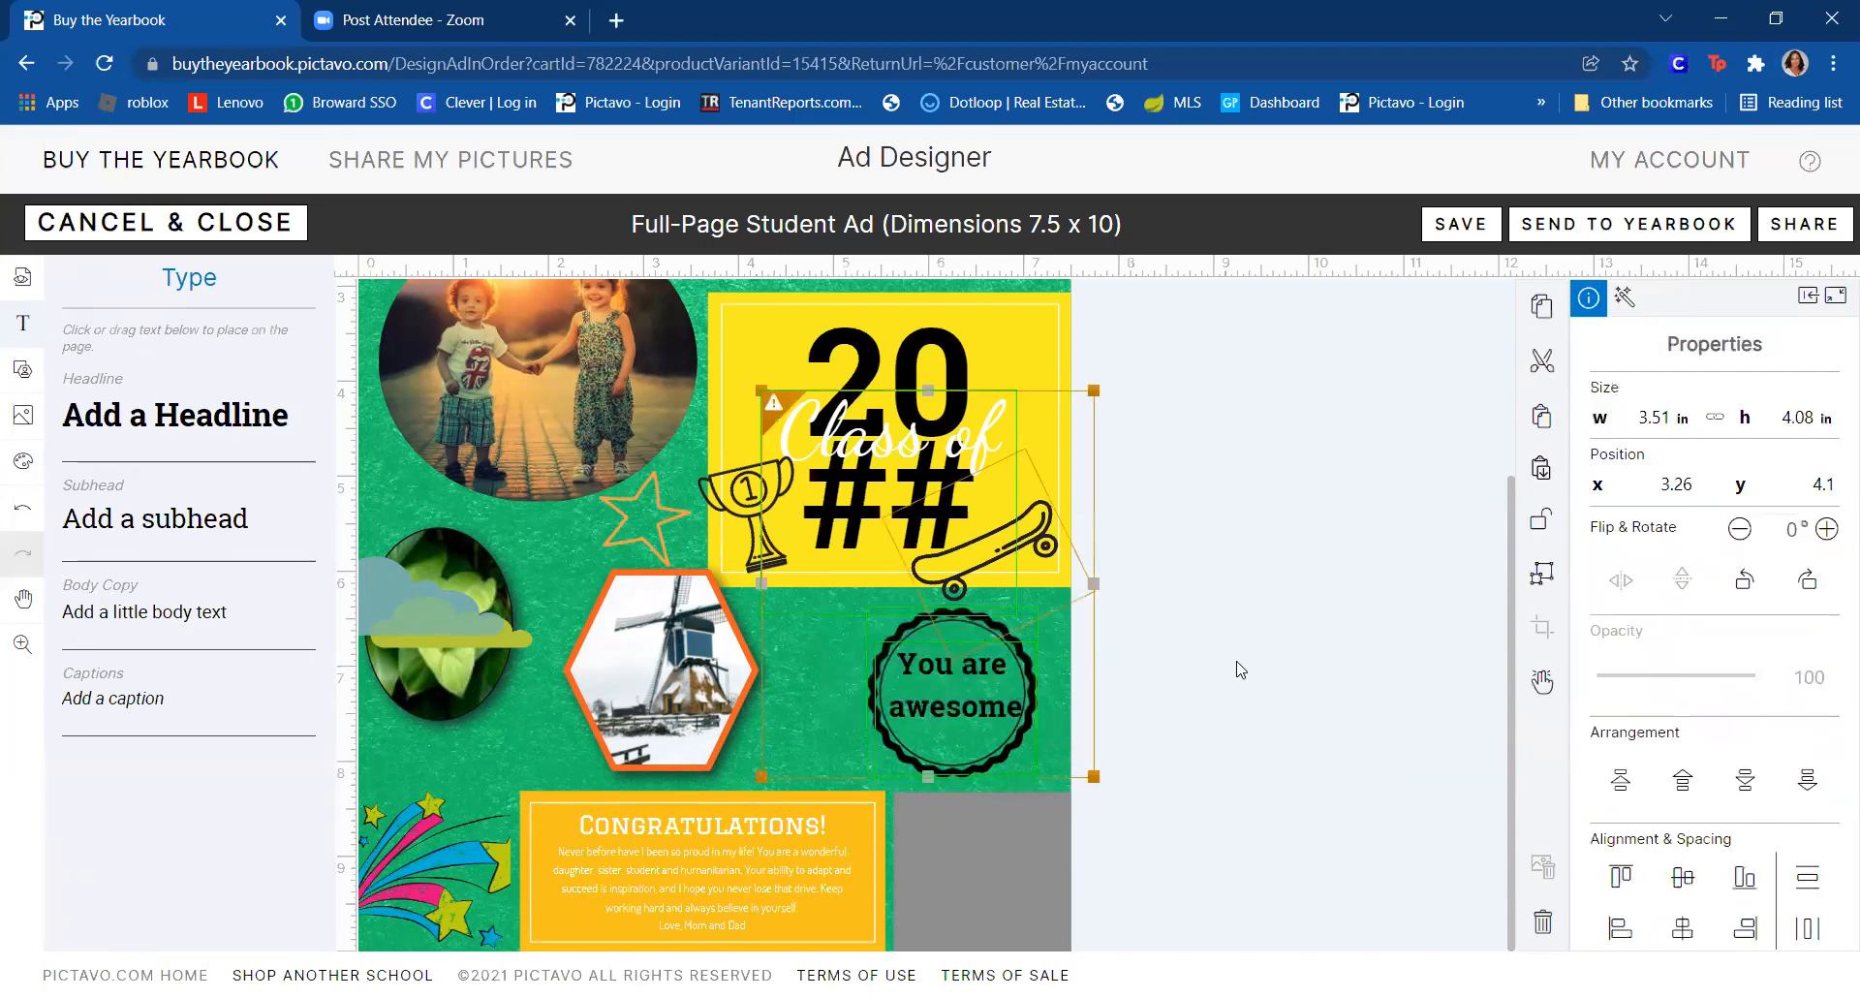
left_click(937, 665)
left_click(893, 668)
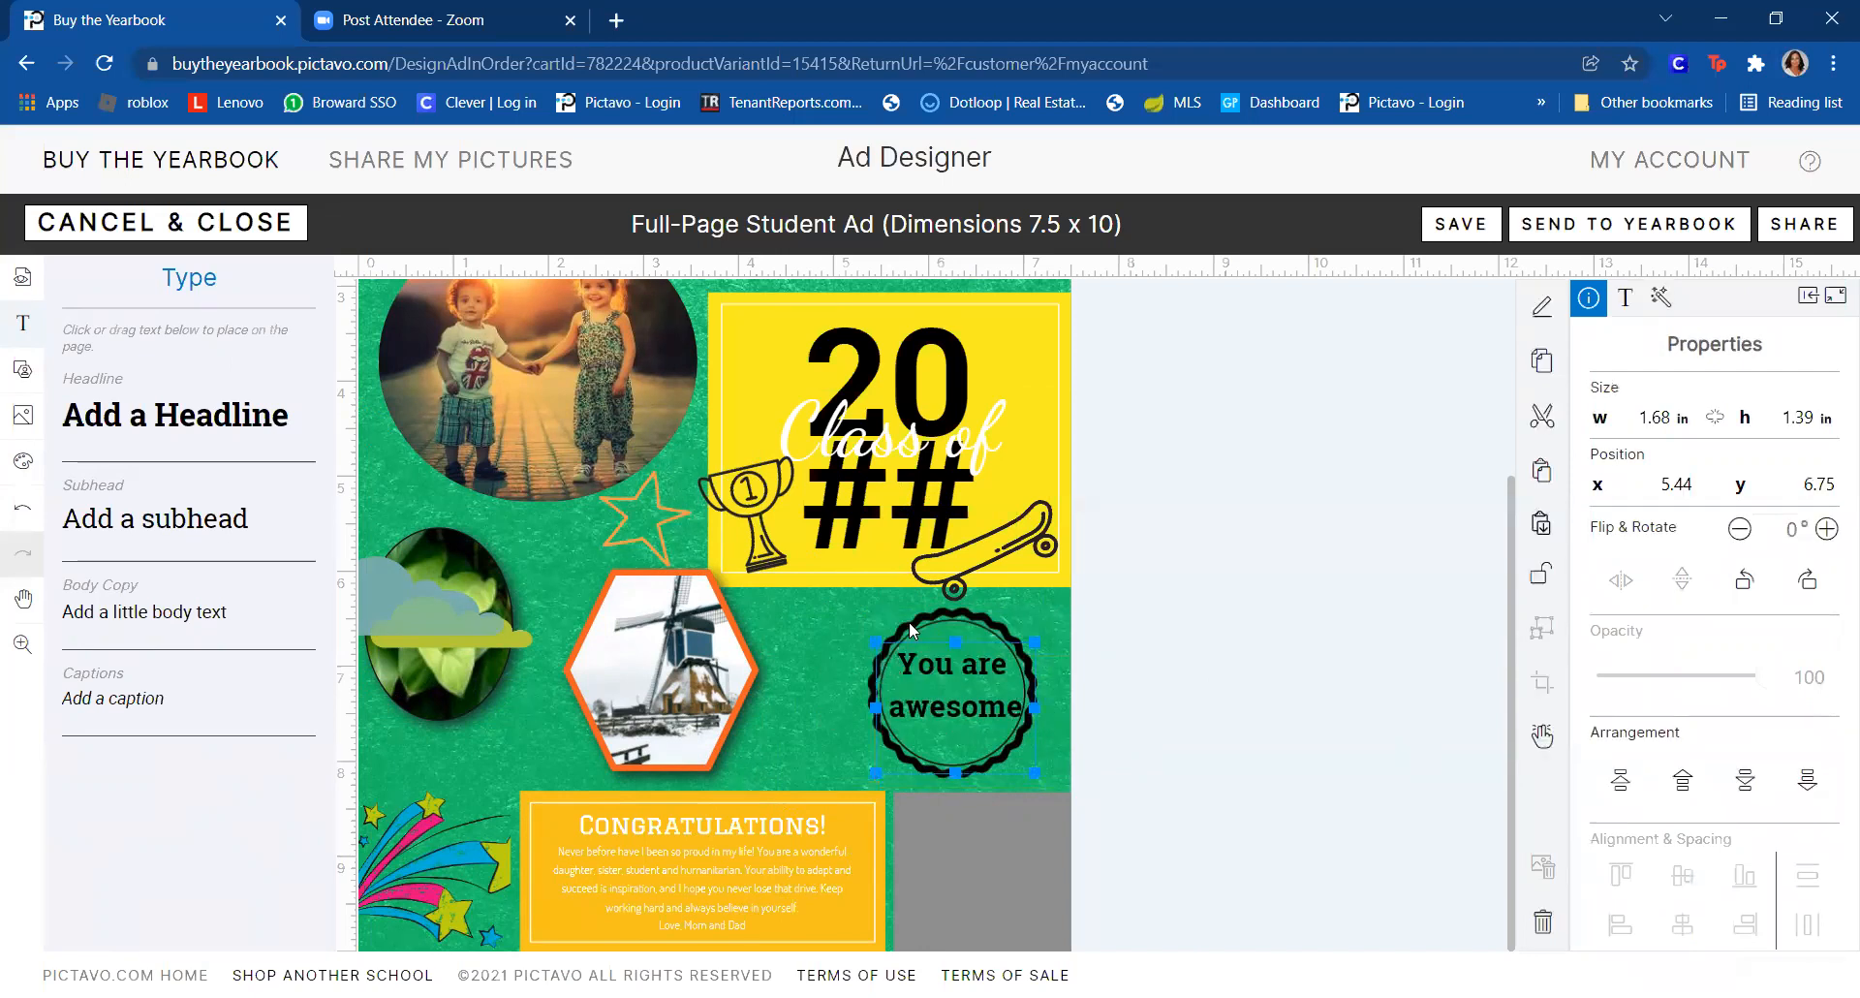
left_click(910, 627)
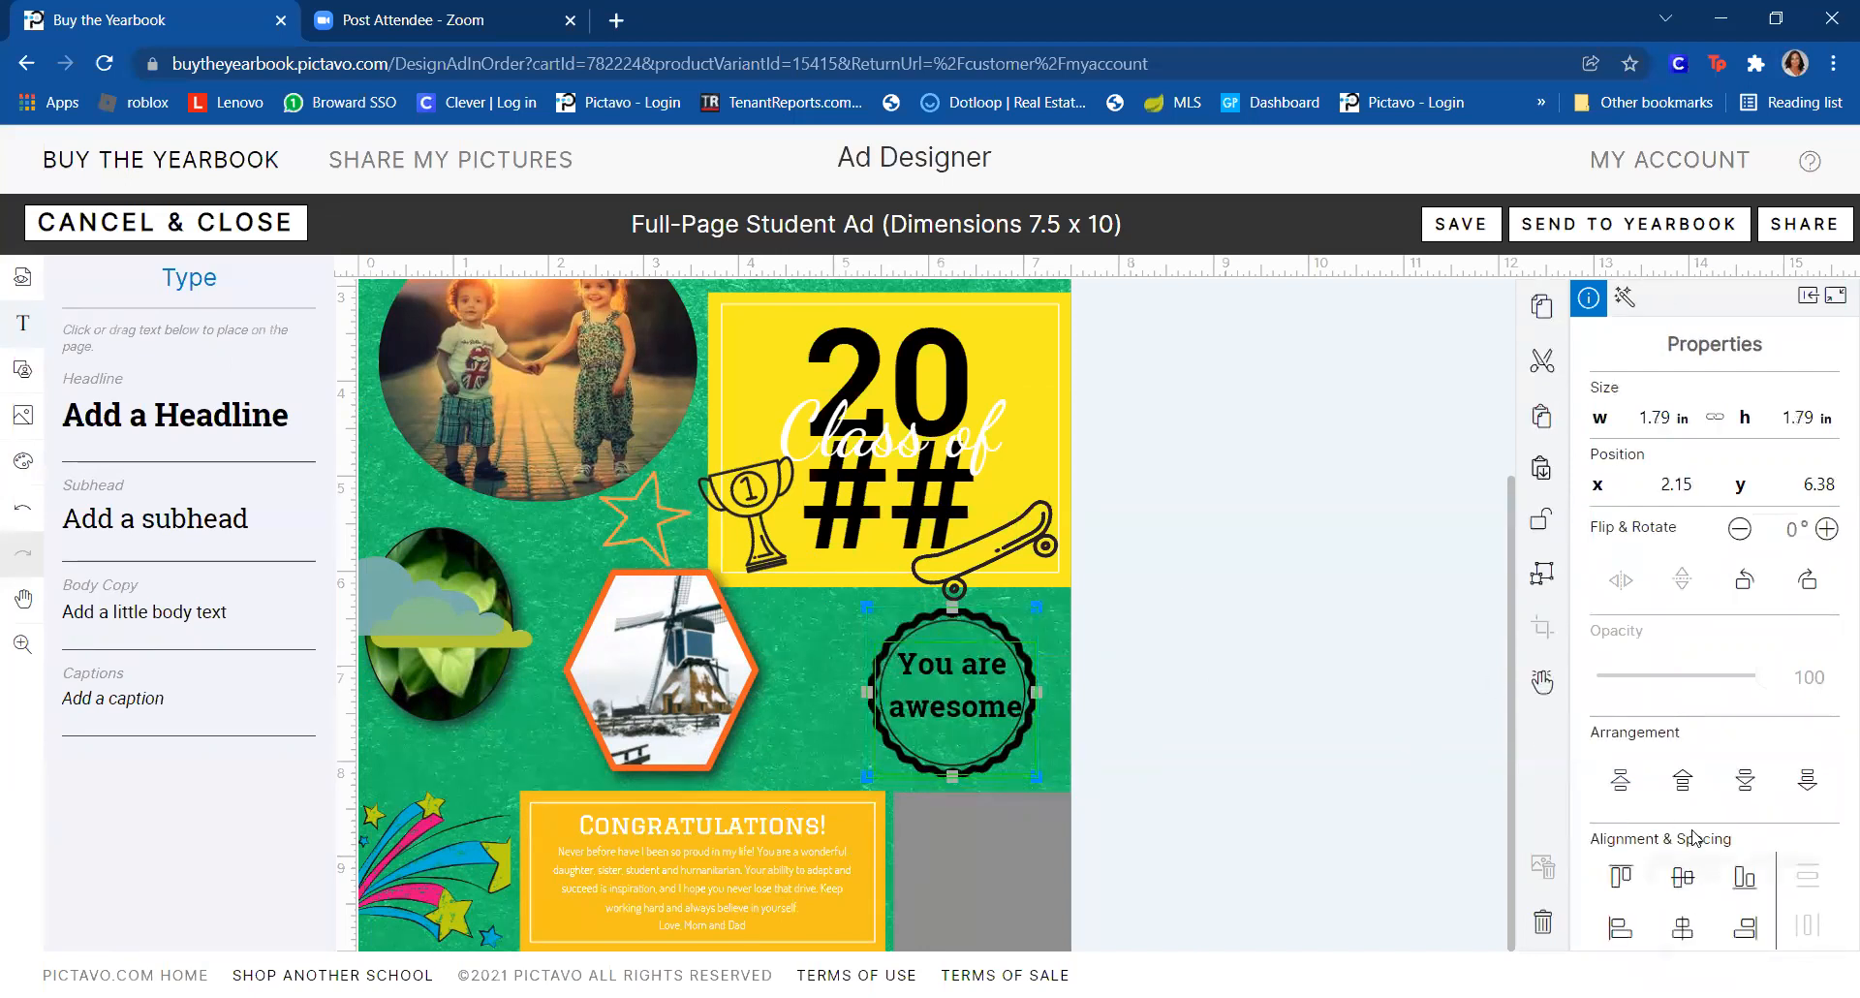
left_click(1687, 936)
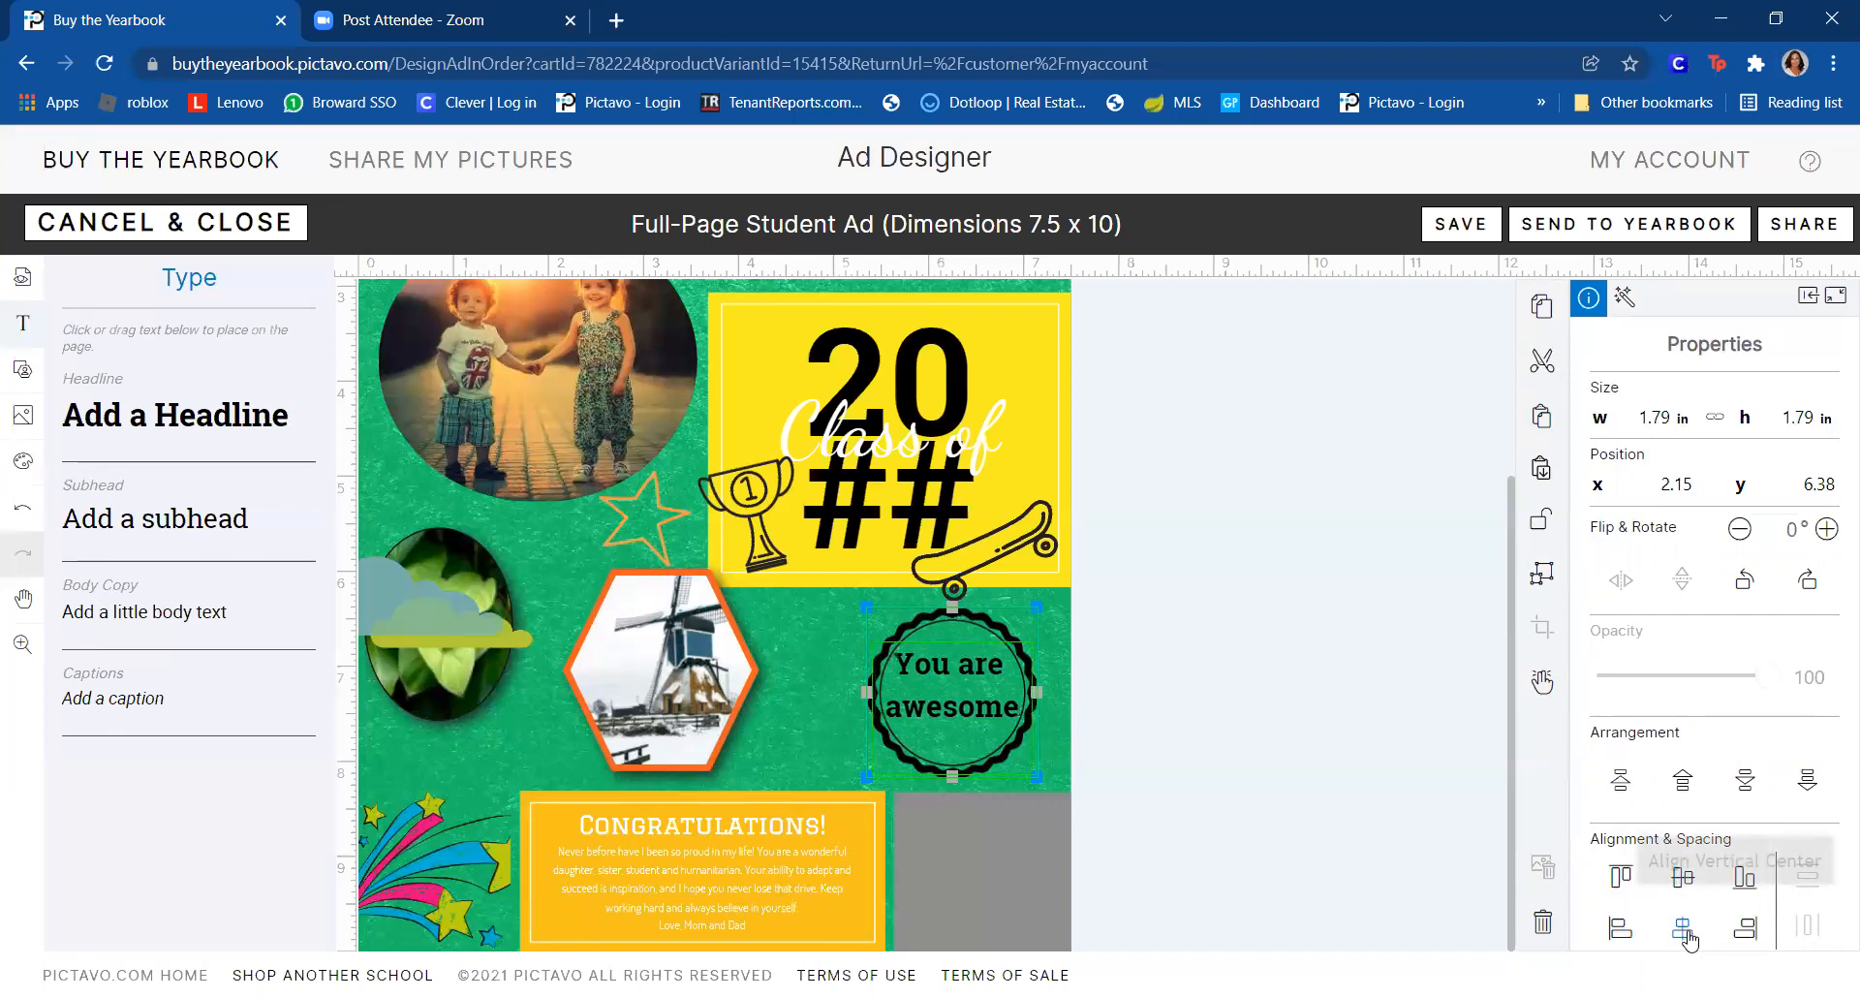
left_click(1682, 881)
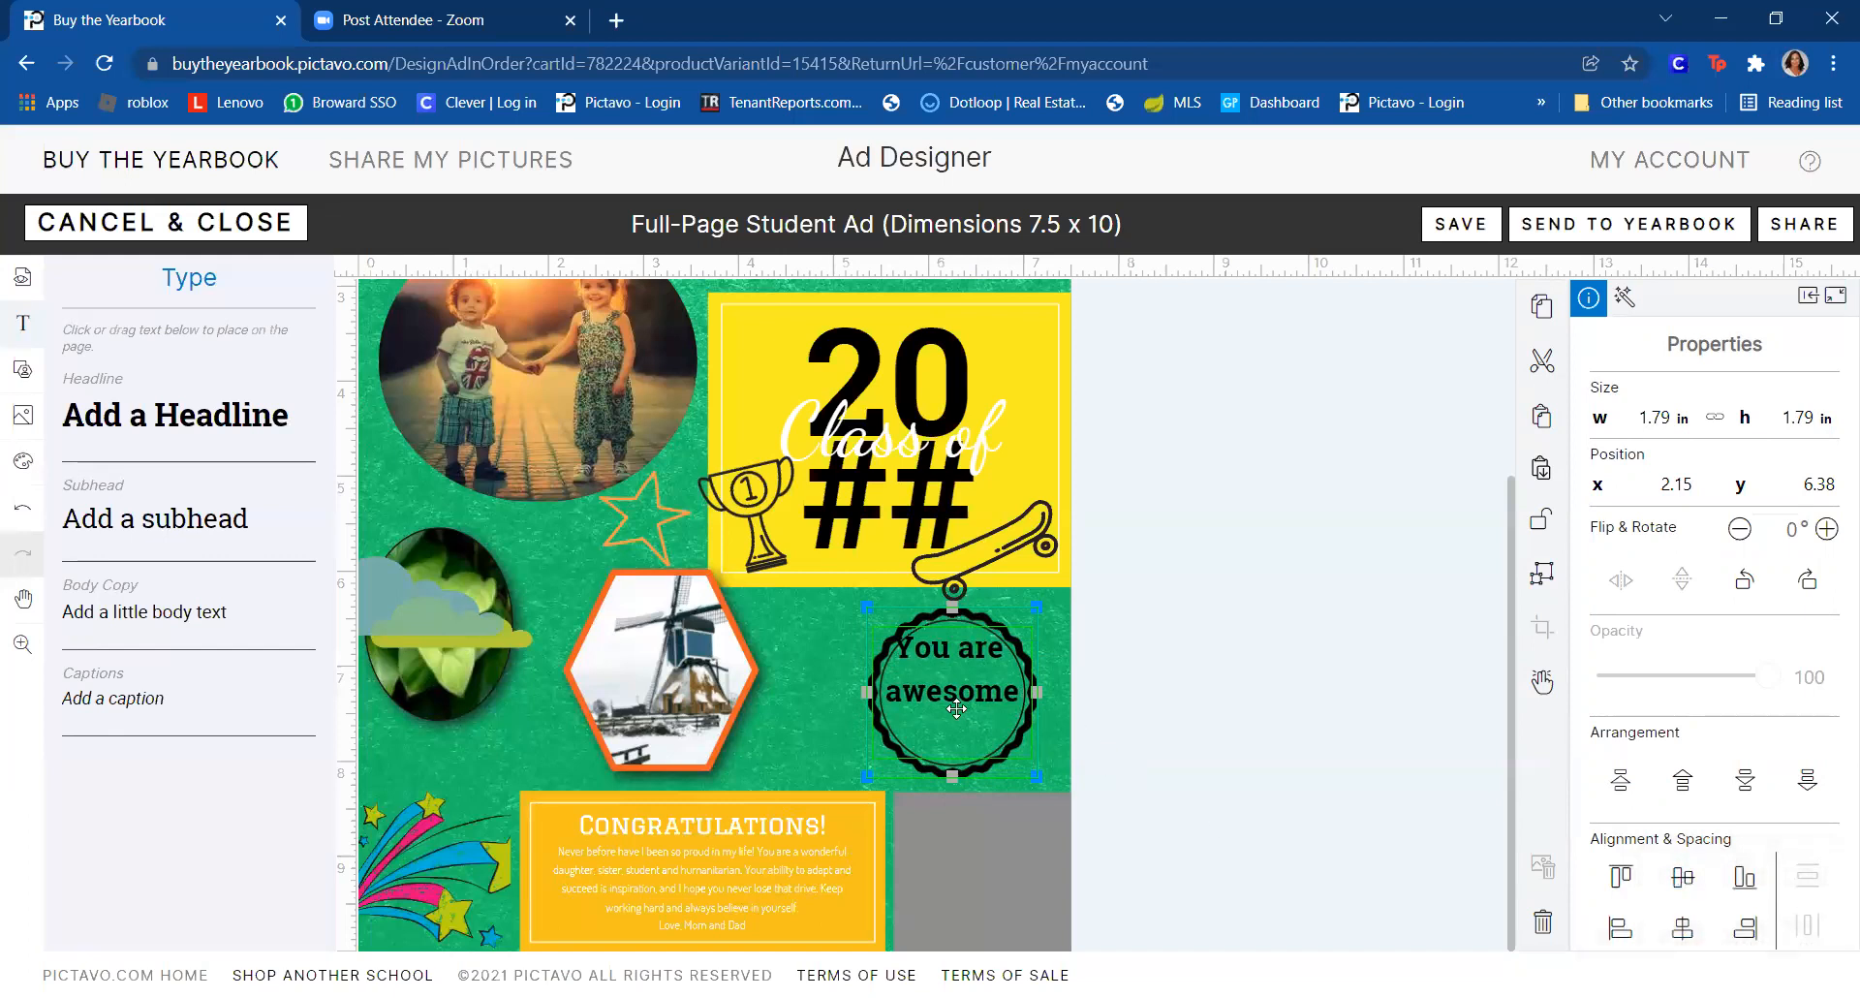
- Increase the headline's text box height to 1.61 in and move it to about x 5.43, y 6.56
left_click(1190, 704)
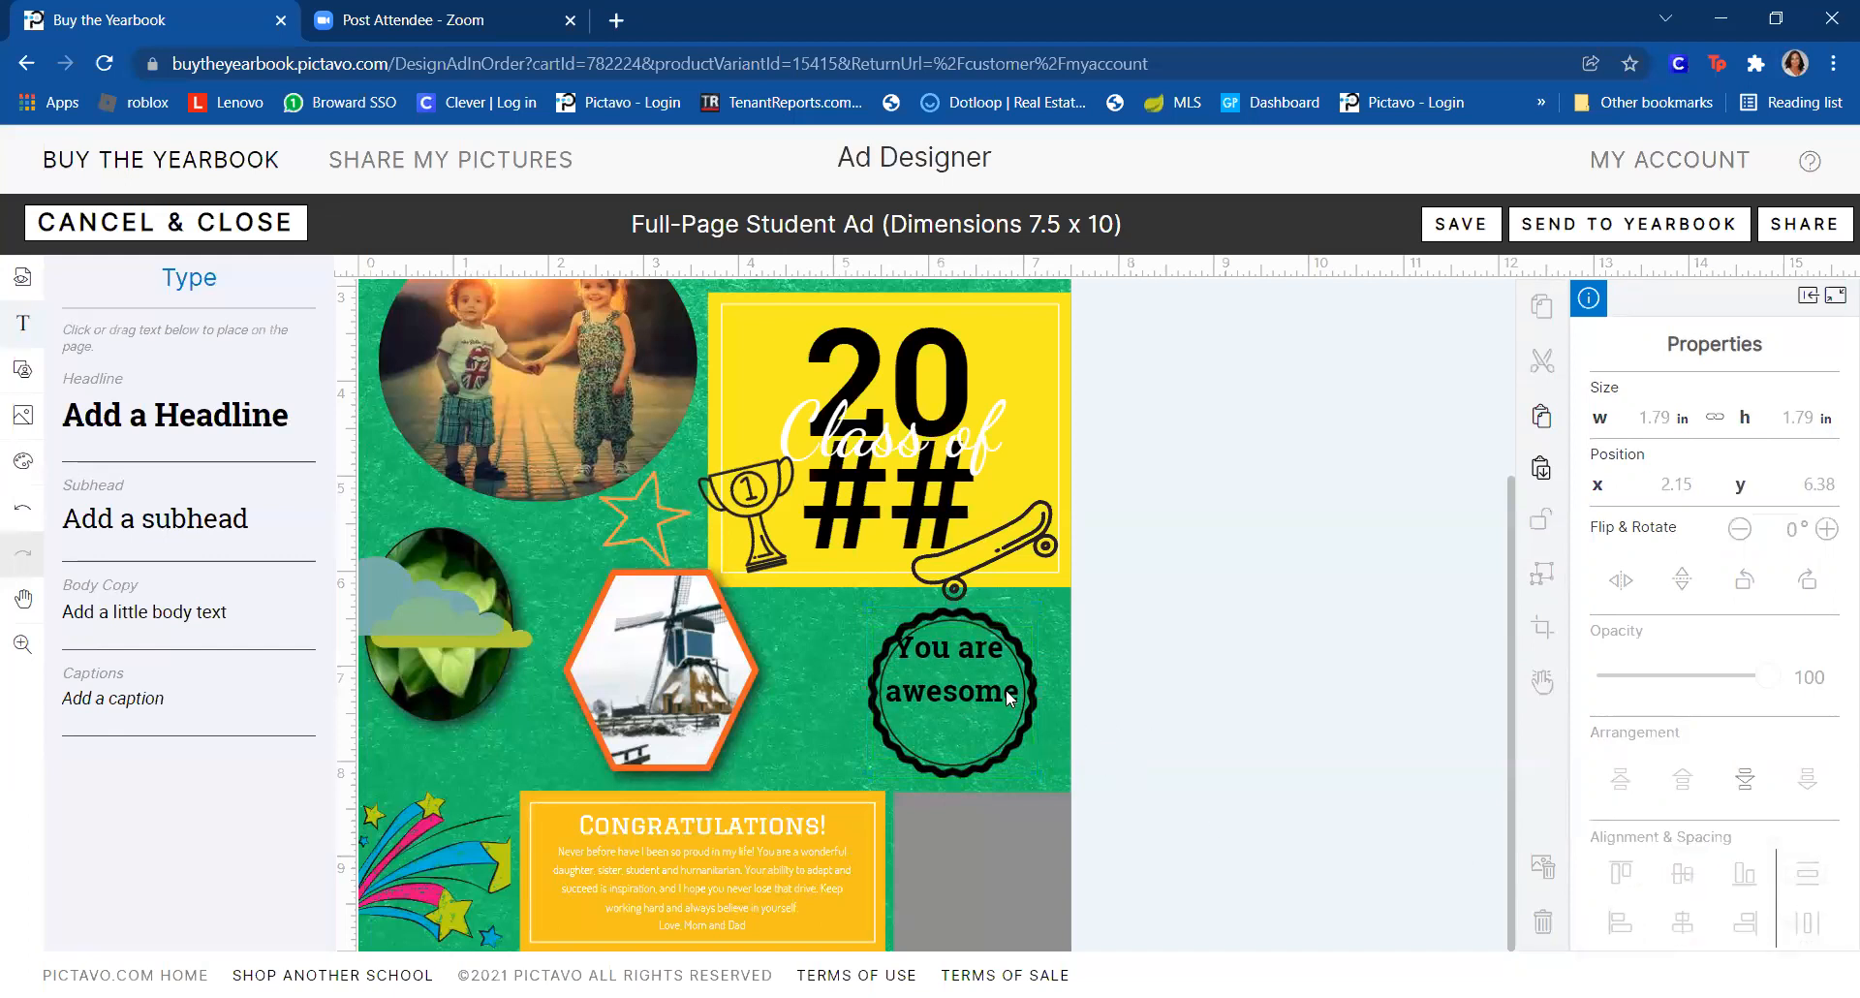
left_click(1009, 698)
left_click_drag(952, 623, 872, 605)
left_click(868, 751)
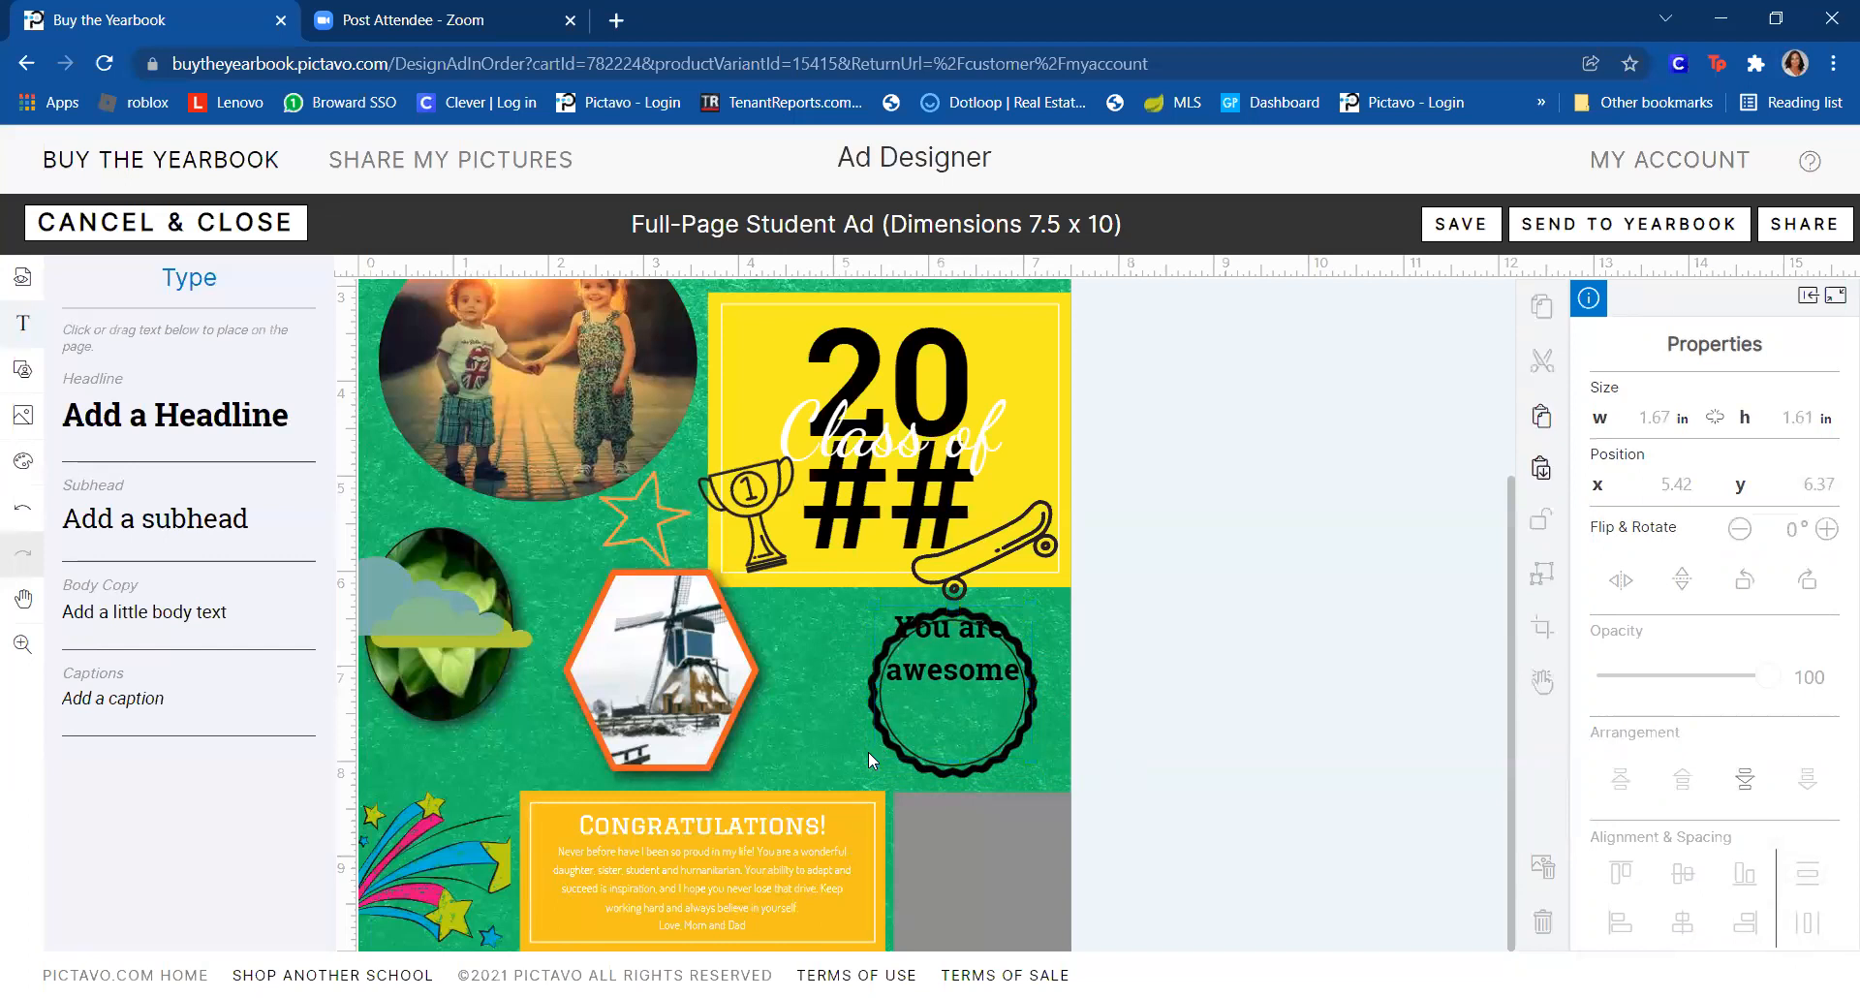
left_click(934, 713)
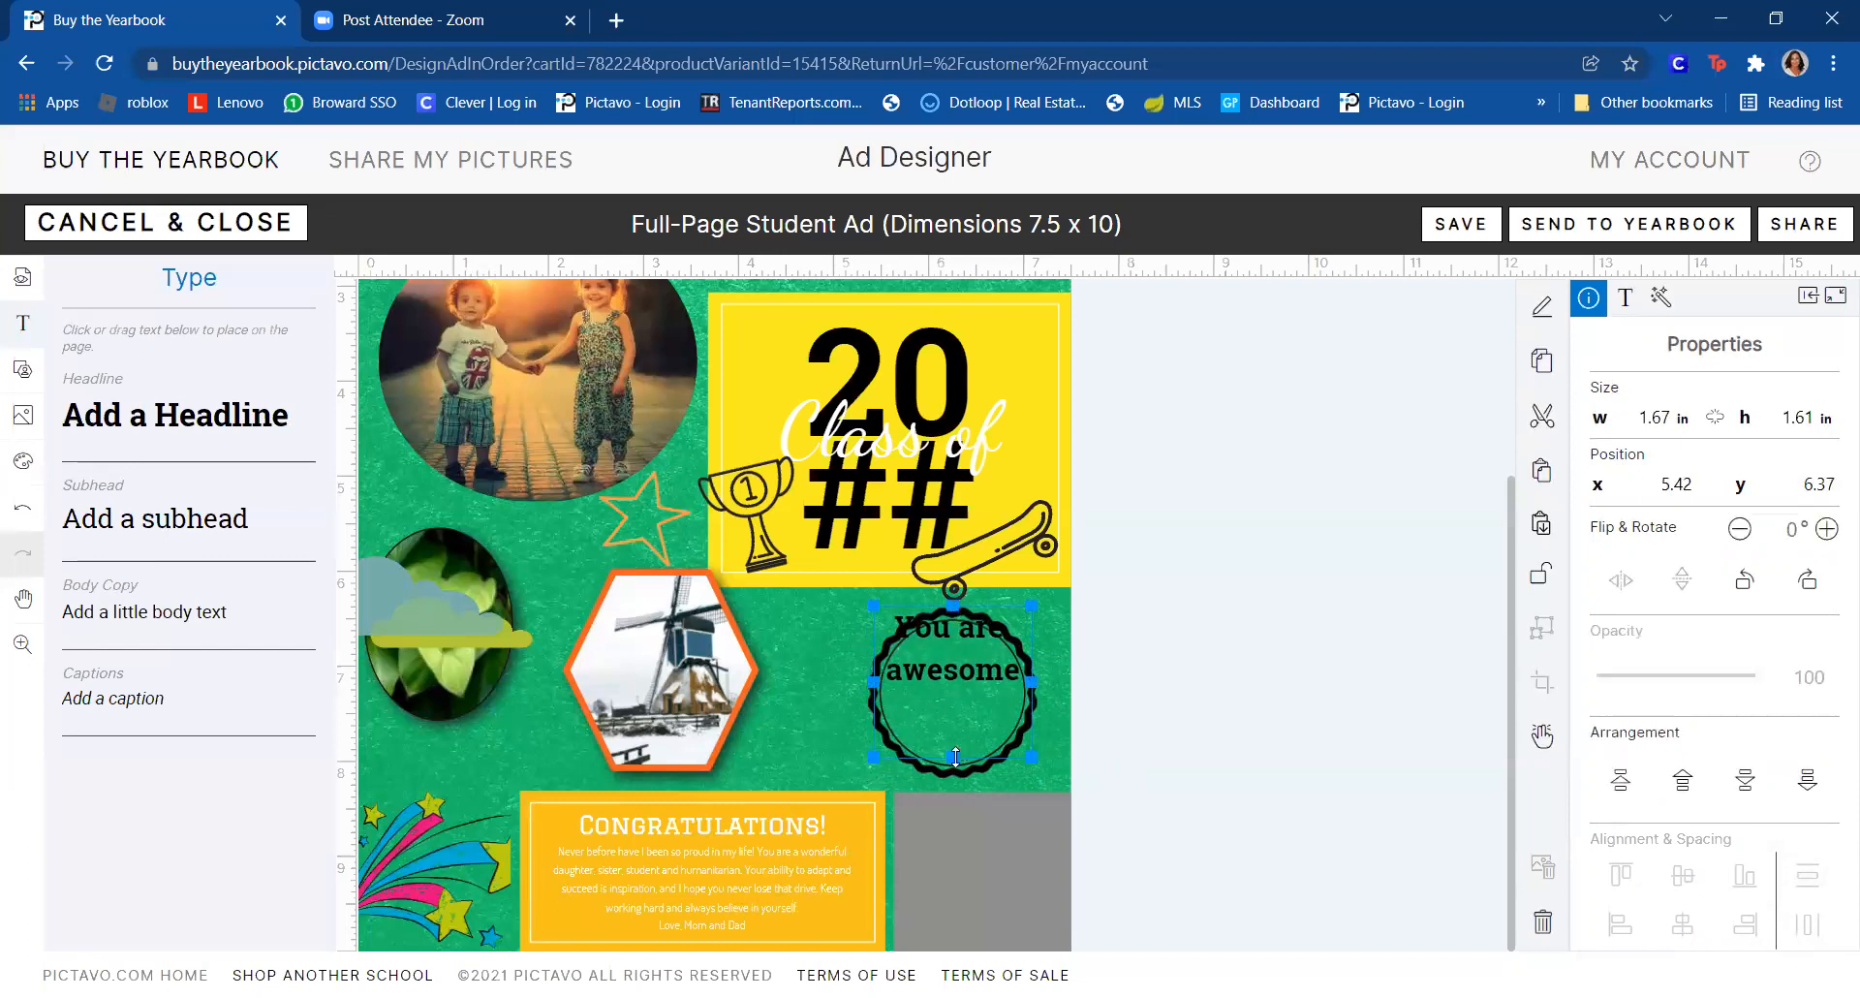
left_click_drag(955, 757, 957, 774)
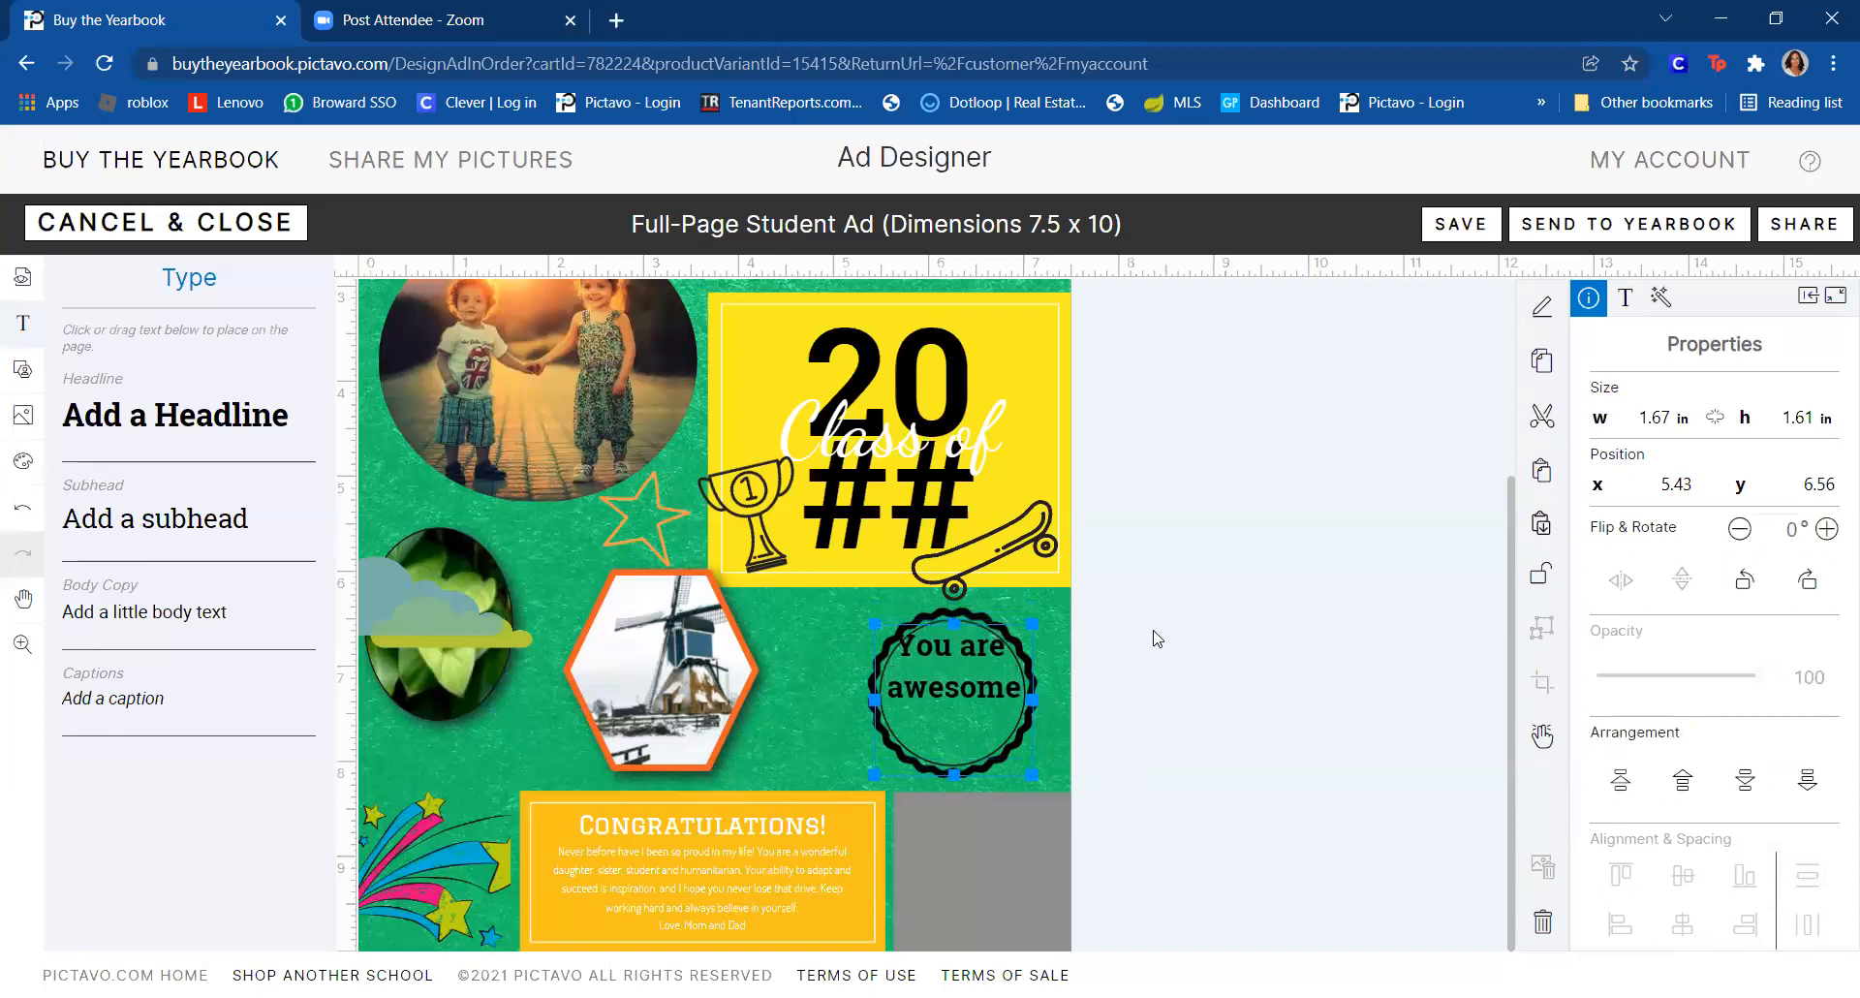
- Apply Align Vertical Center to the repositioned headline and the round scalloped frame
left_click_drag(1191, 623, 930, 657)
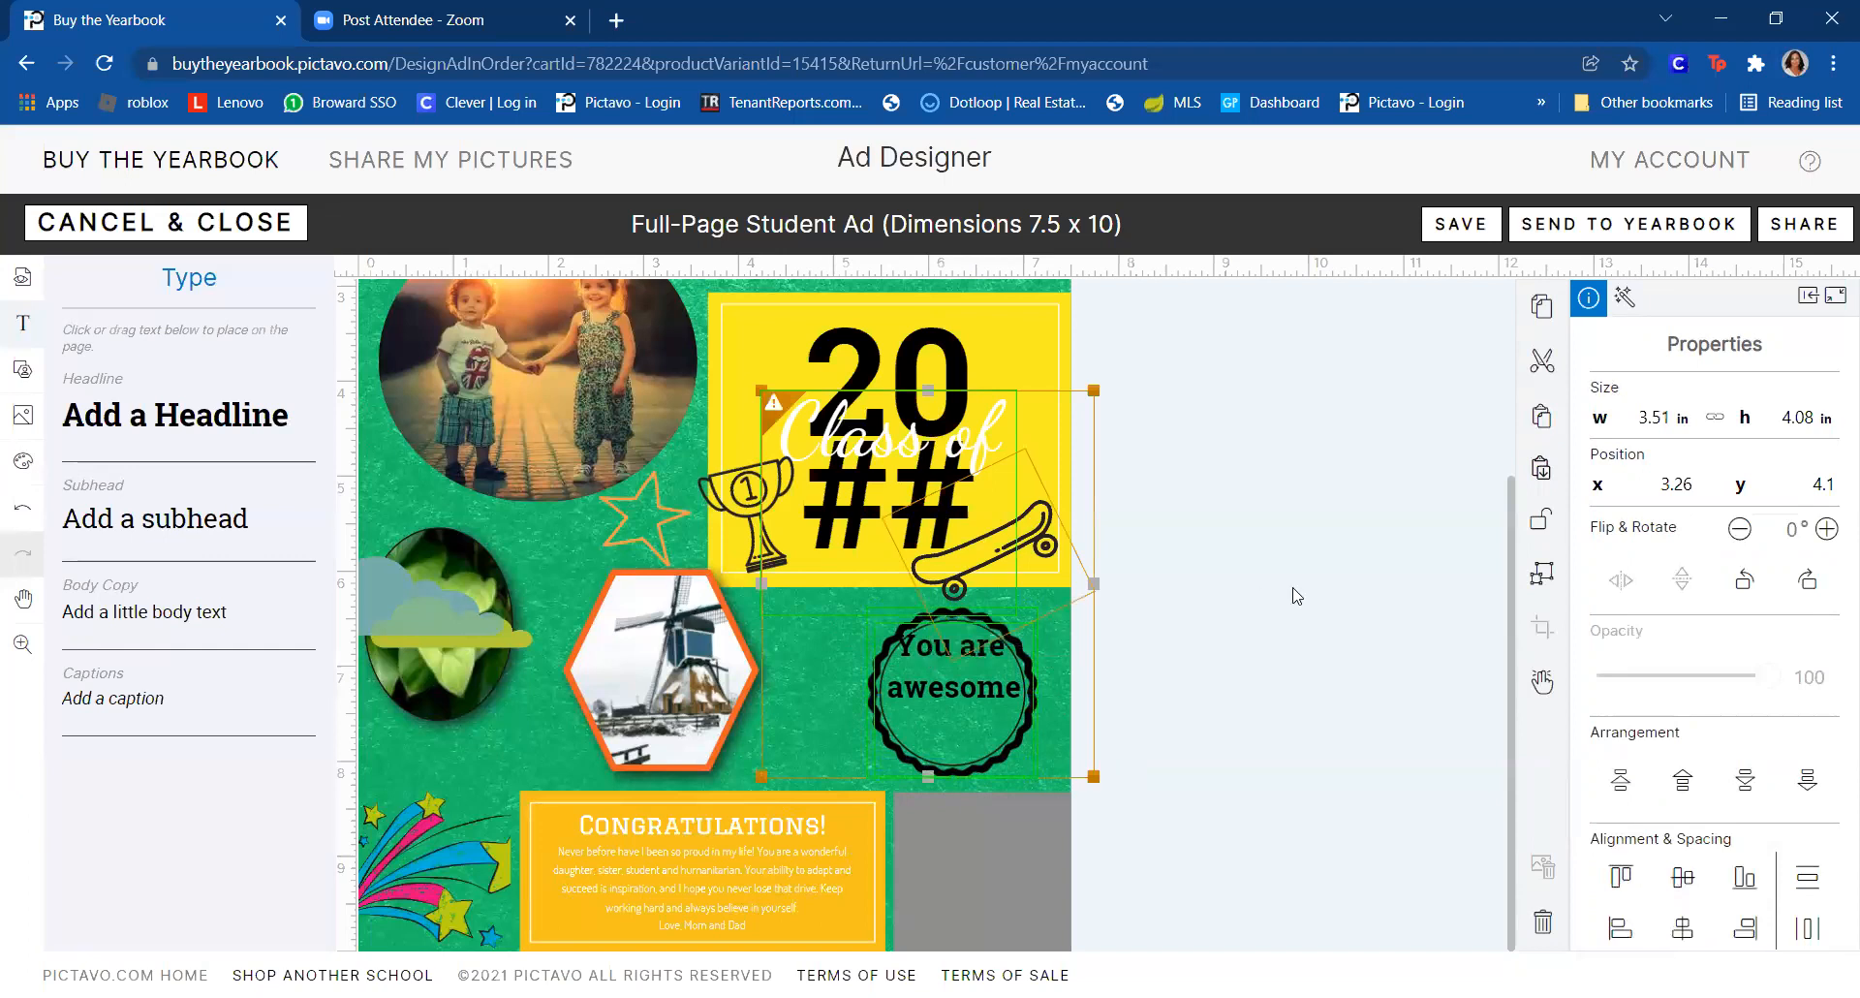
left_click(1293, 588)
left_click(959, 656)
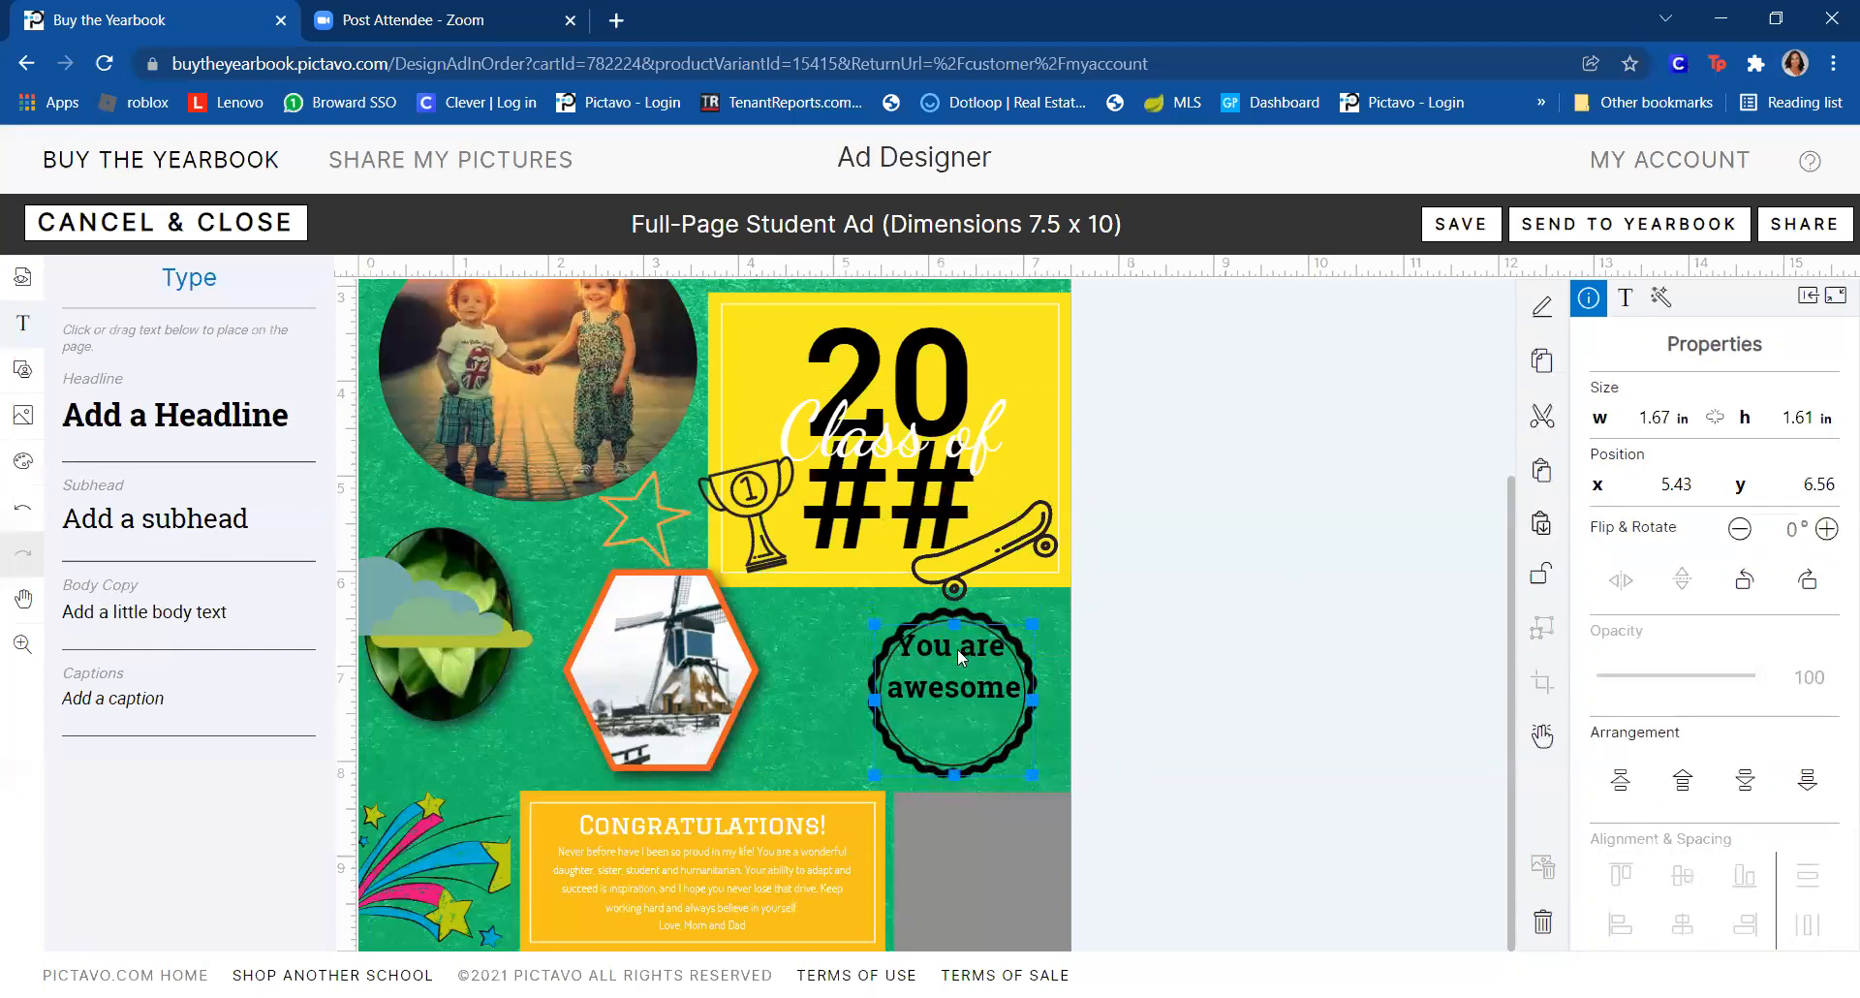
left_click(946, 608)
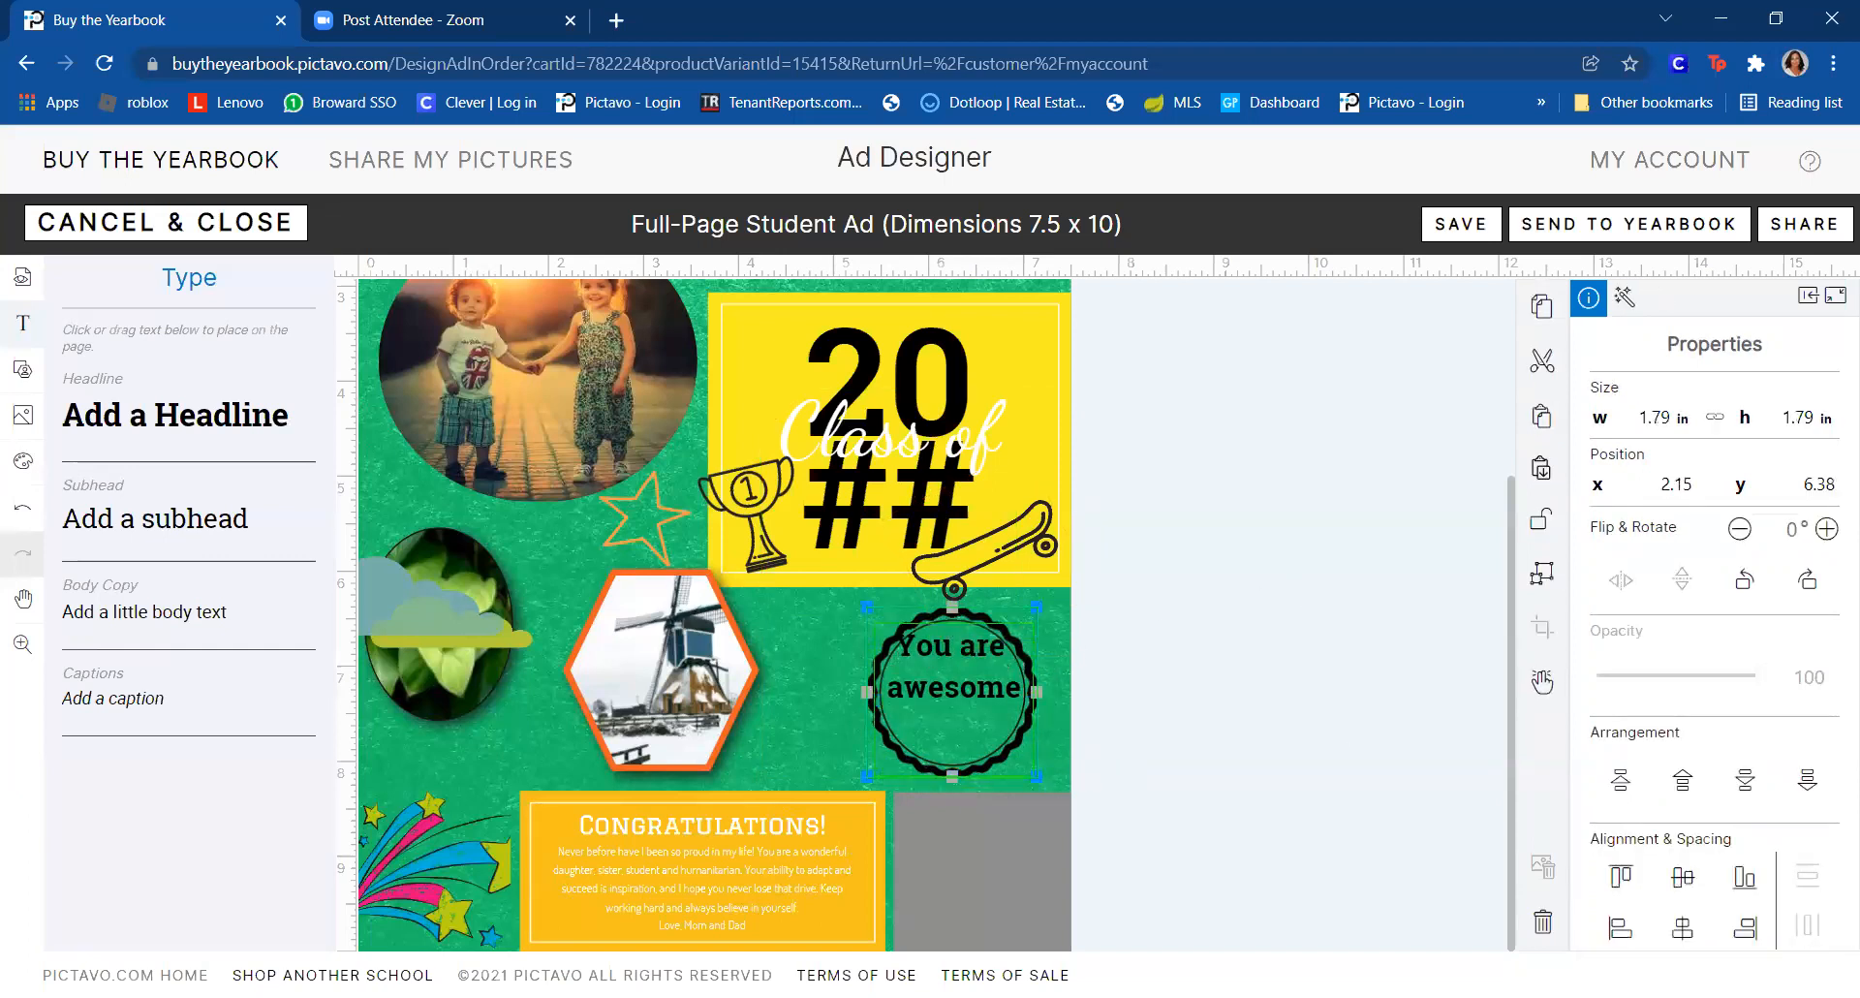
left_click(1683, 931)
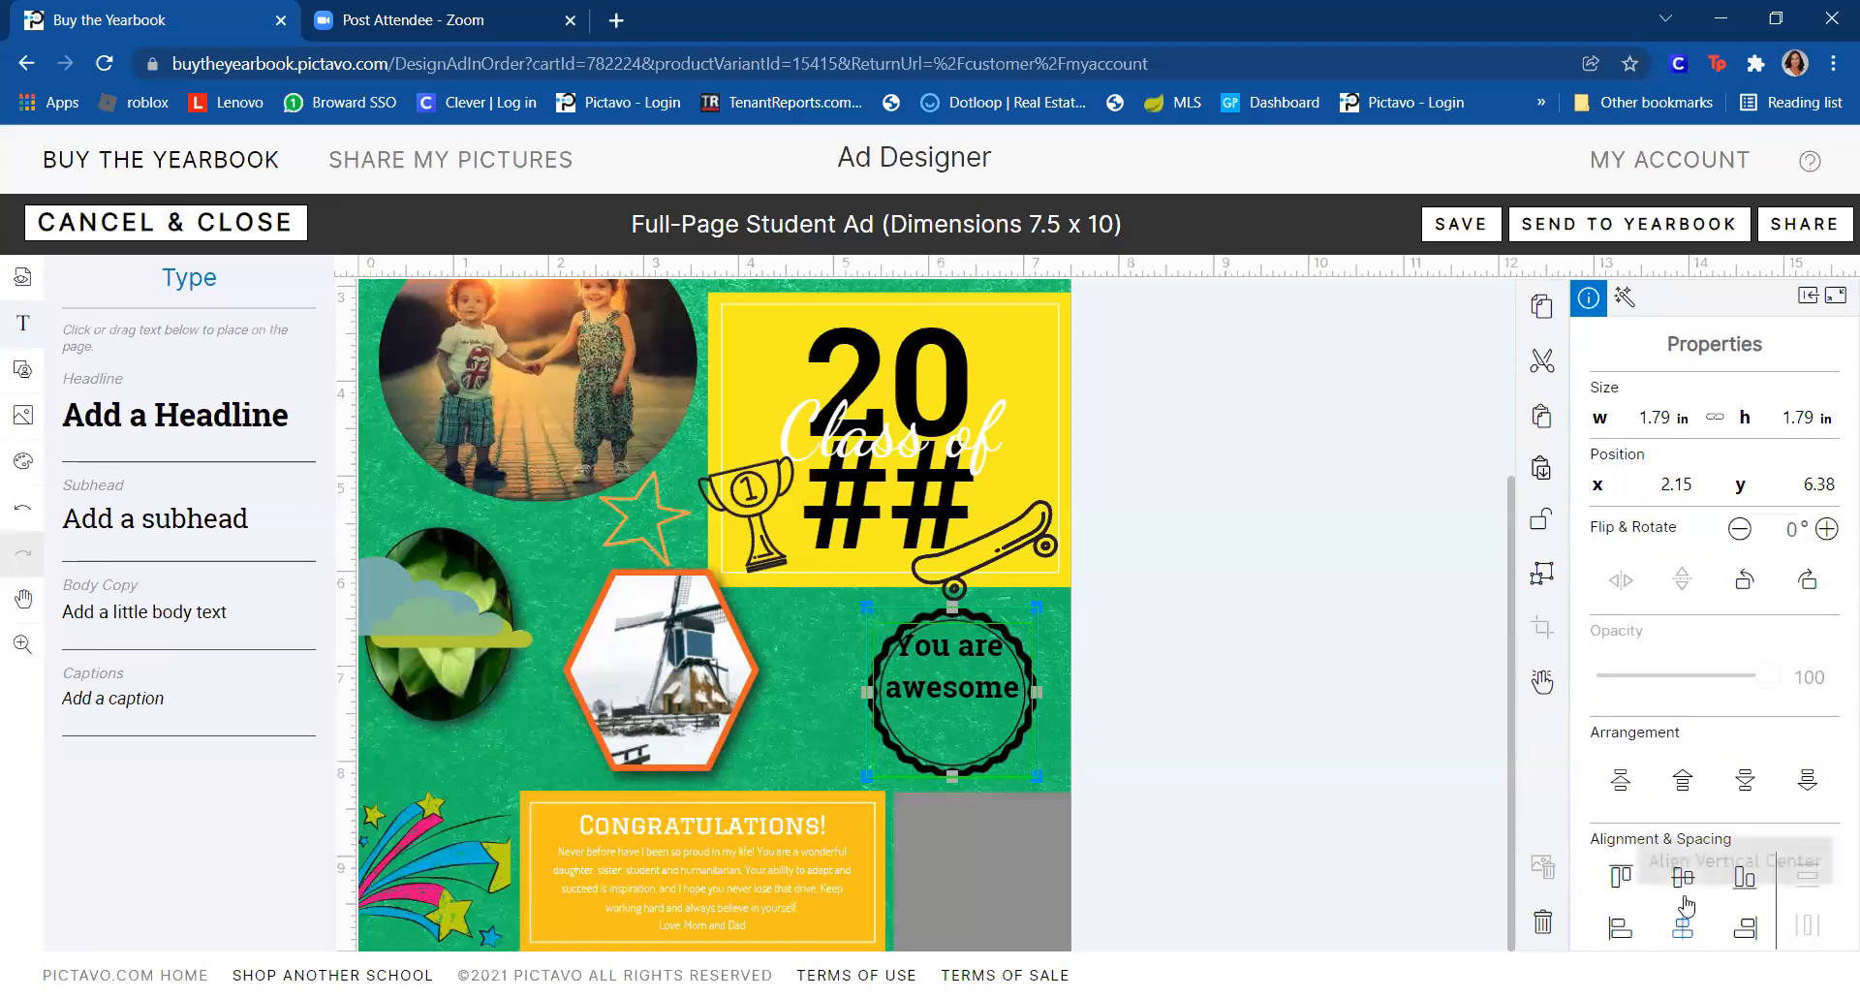
- Re-apply Align Vertical Center to the headline and round frame, and insert a blank line above "You are" to lower the text
left_click(1683, 884)
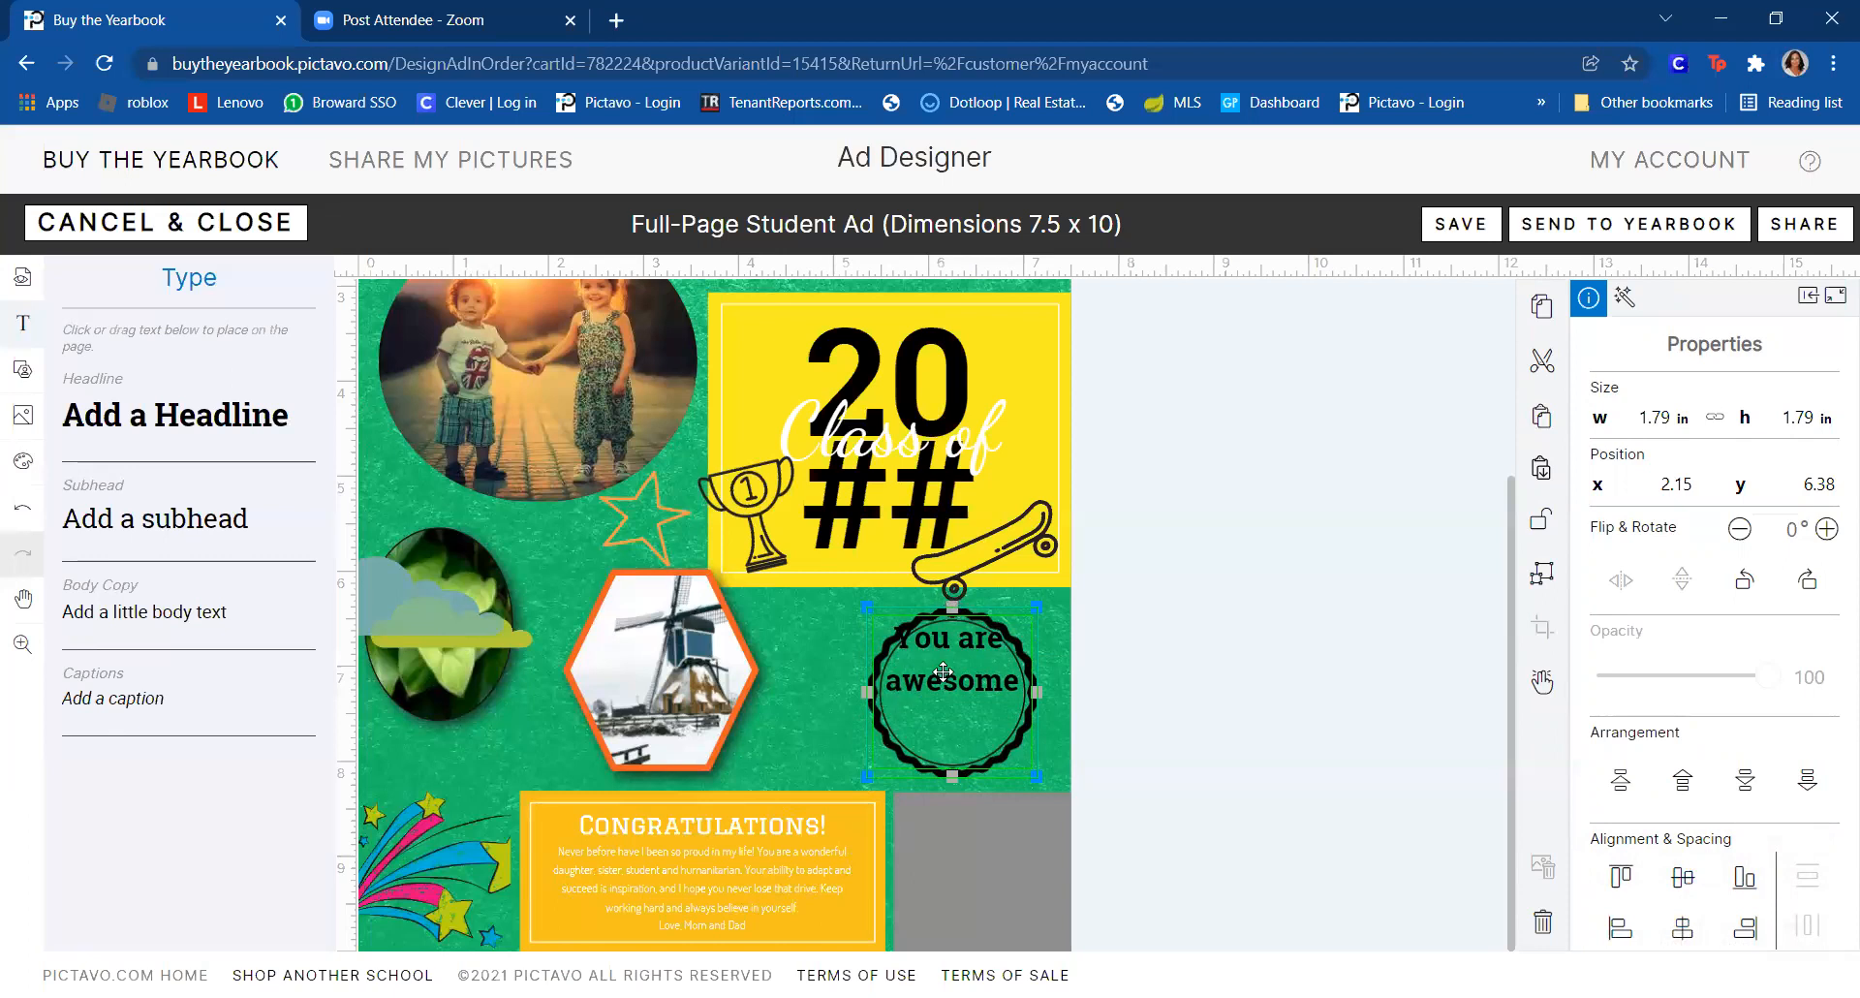
double_click(891, 637)
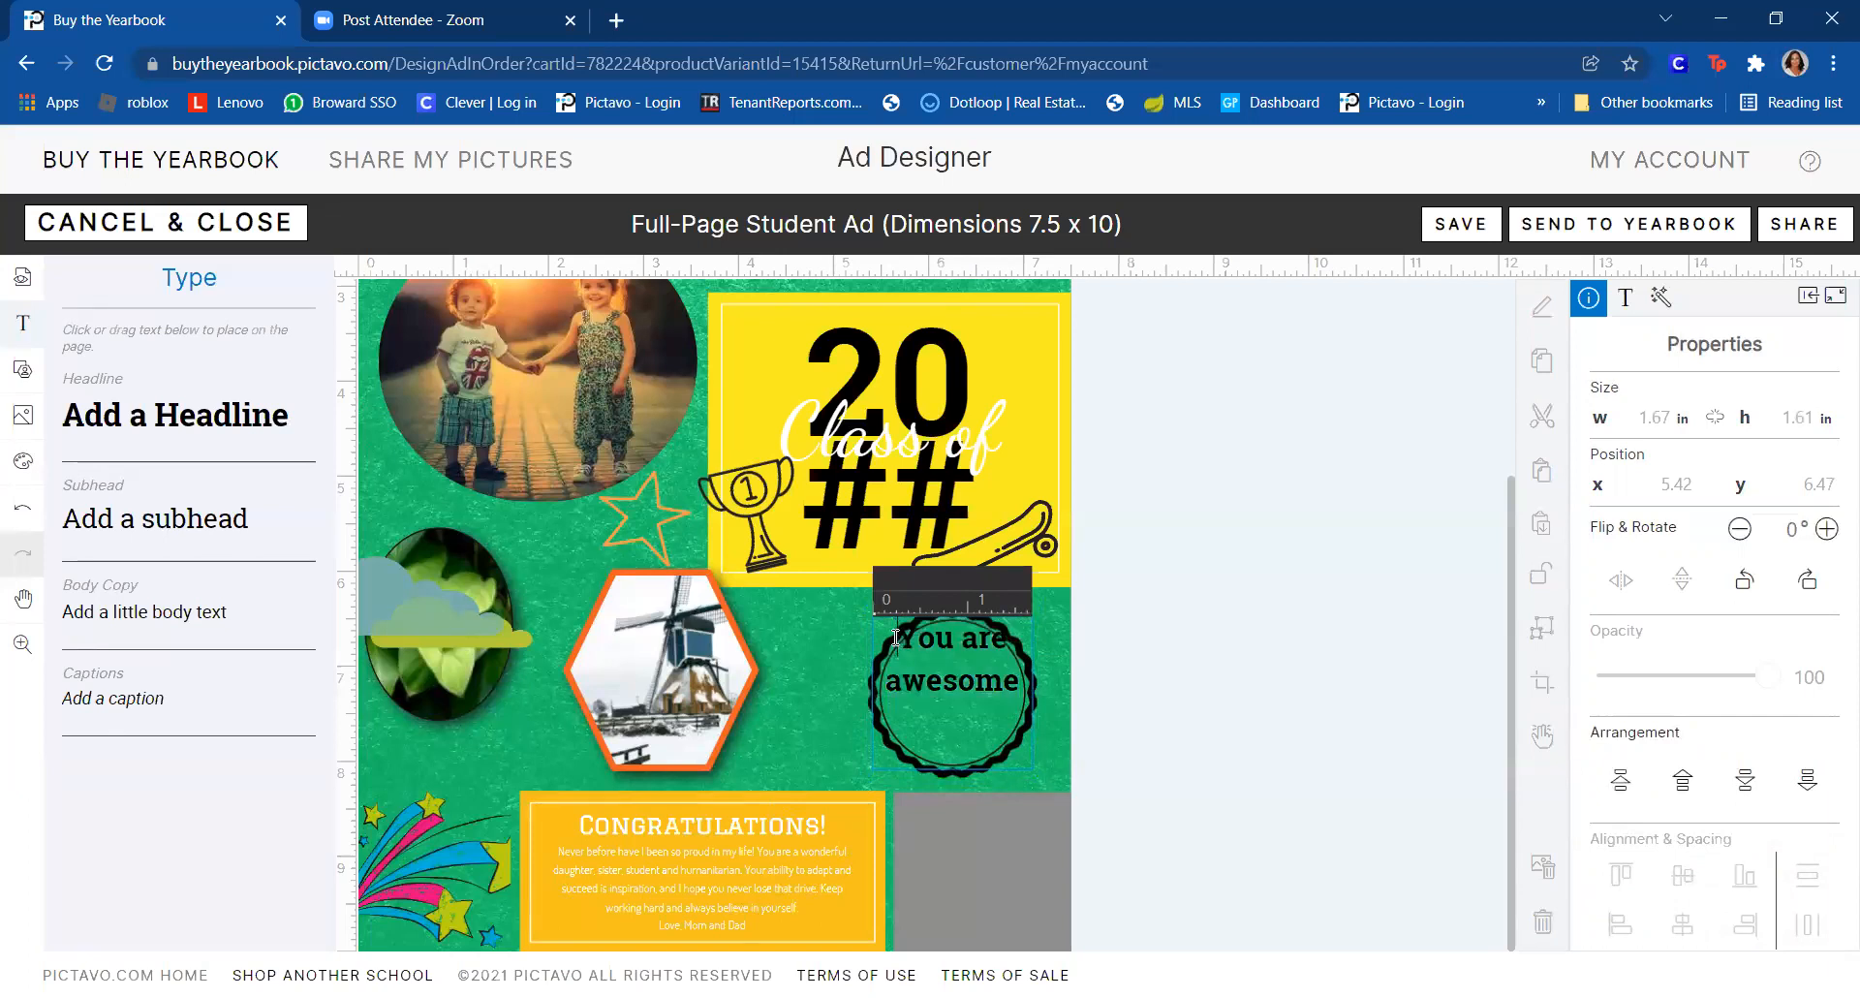
key("Return")
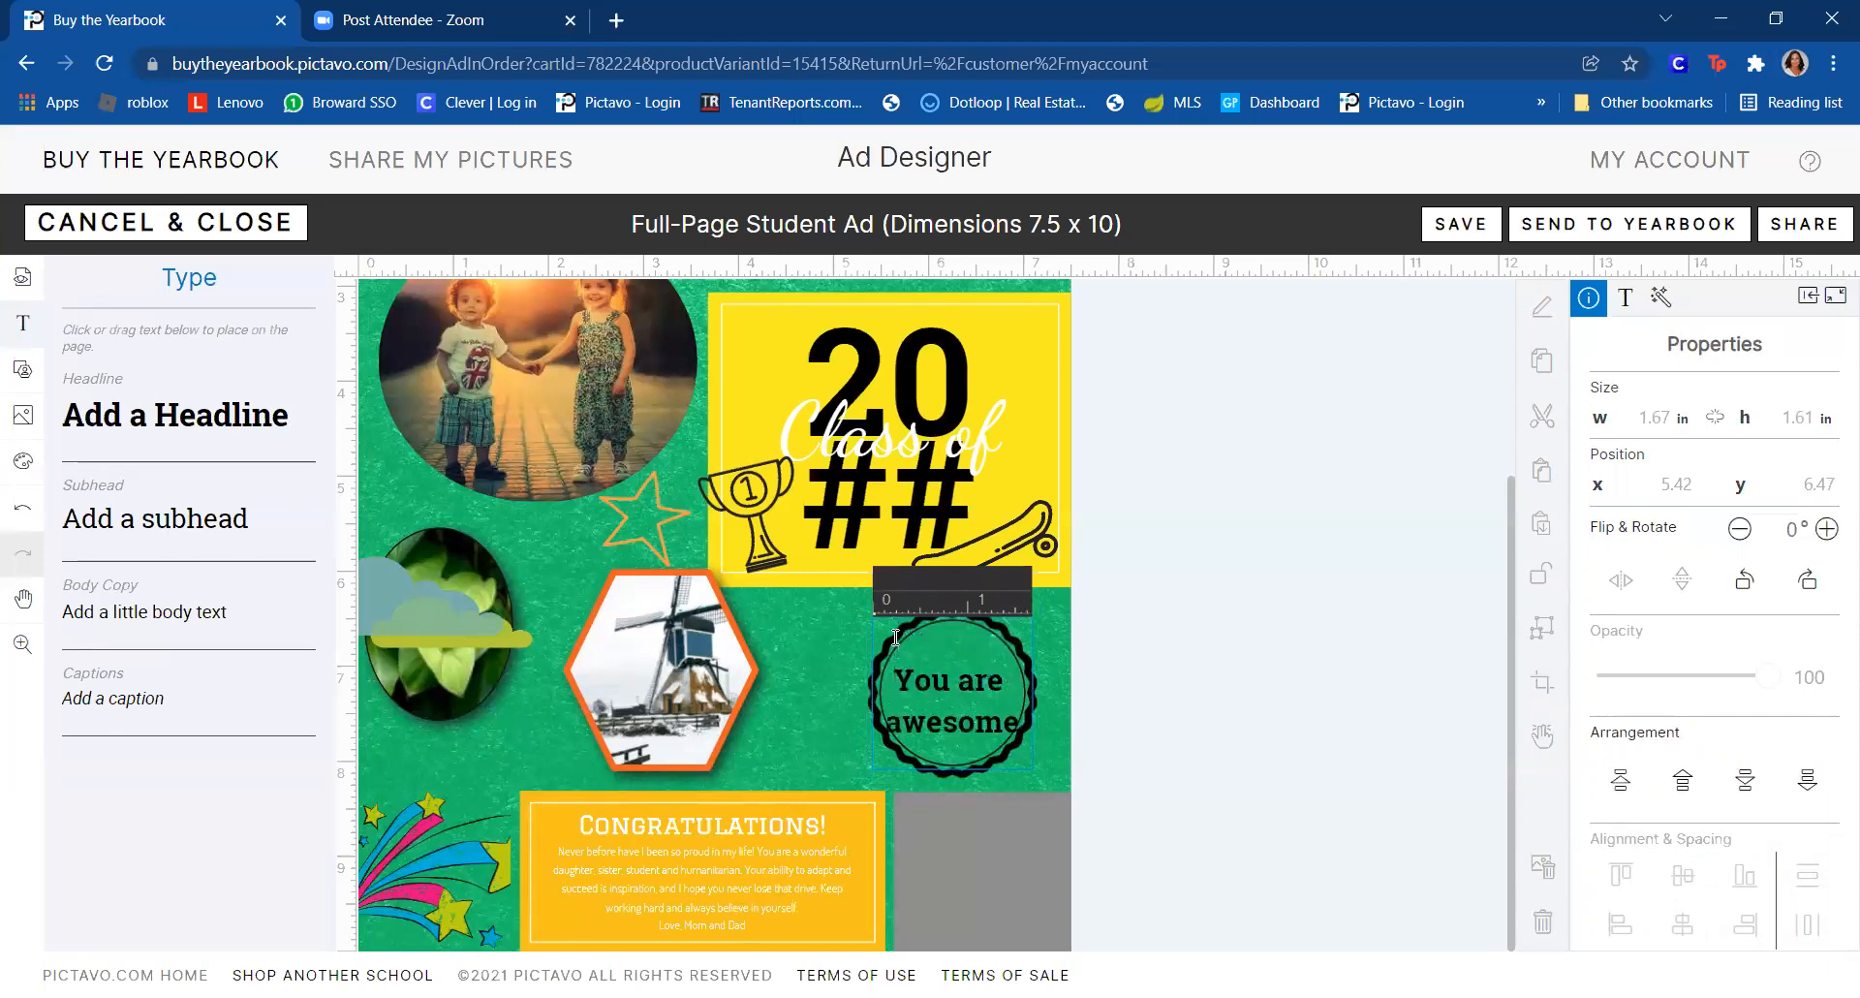
key("Delete")
type("Y")
left_click(1203, 719)
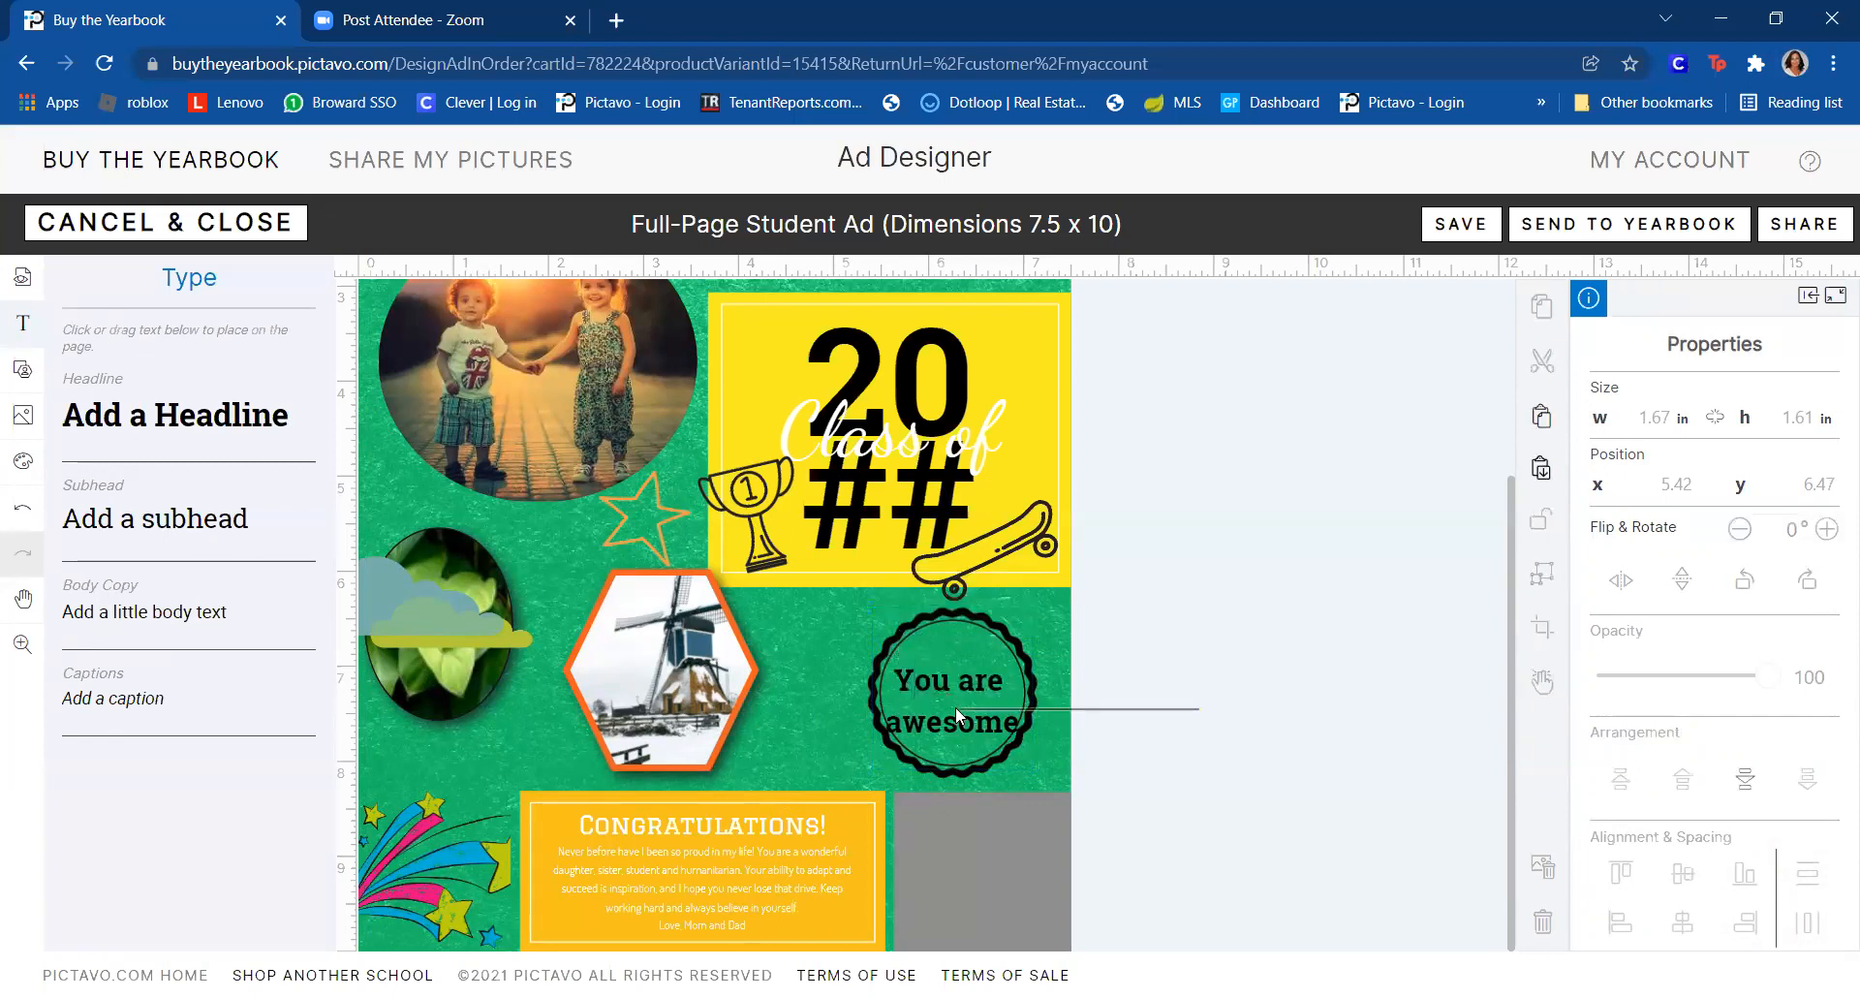
- Move the headline and round frame together slightly upward, and nudge the headline alone to about x 5.49, y 6.21
left_click(955, 706)
left_click_drag(1221, 641, 1040, 674)
left_click_drag(1370, 600, 912, 724)
left_click(1193, 676)
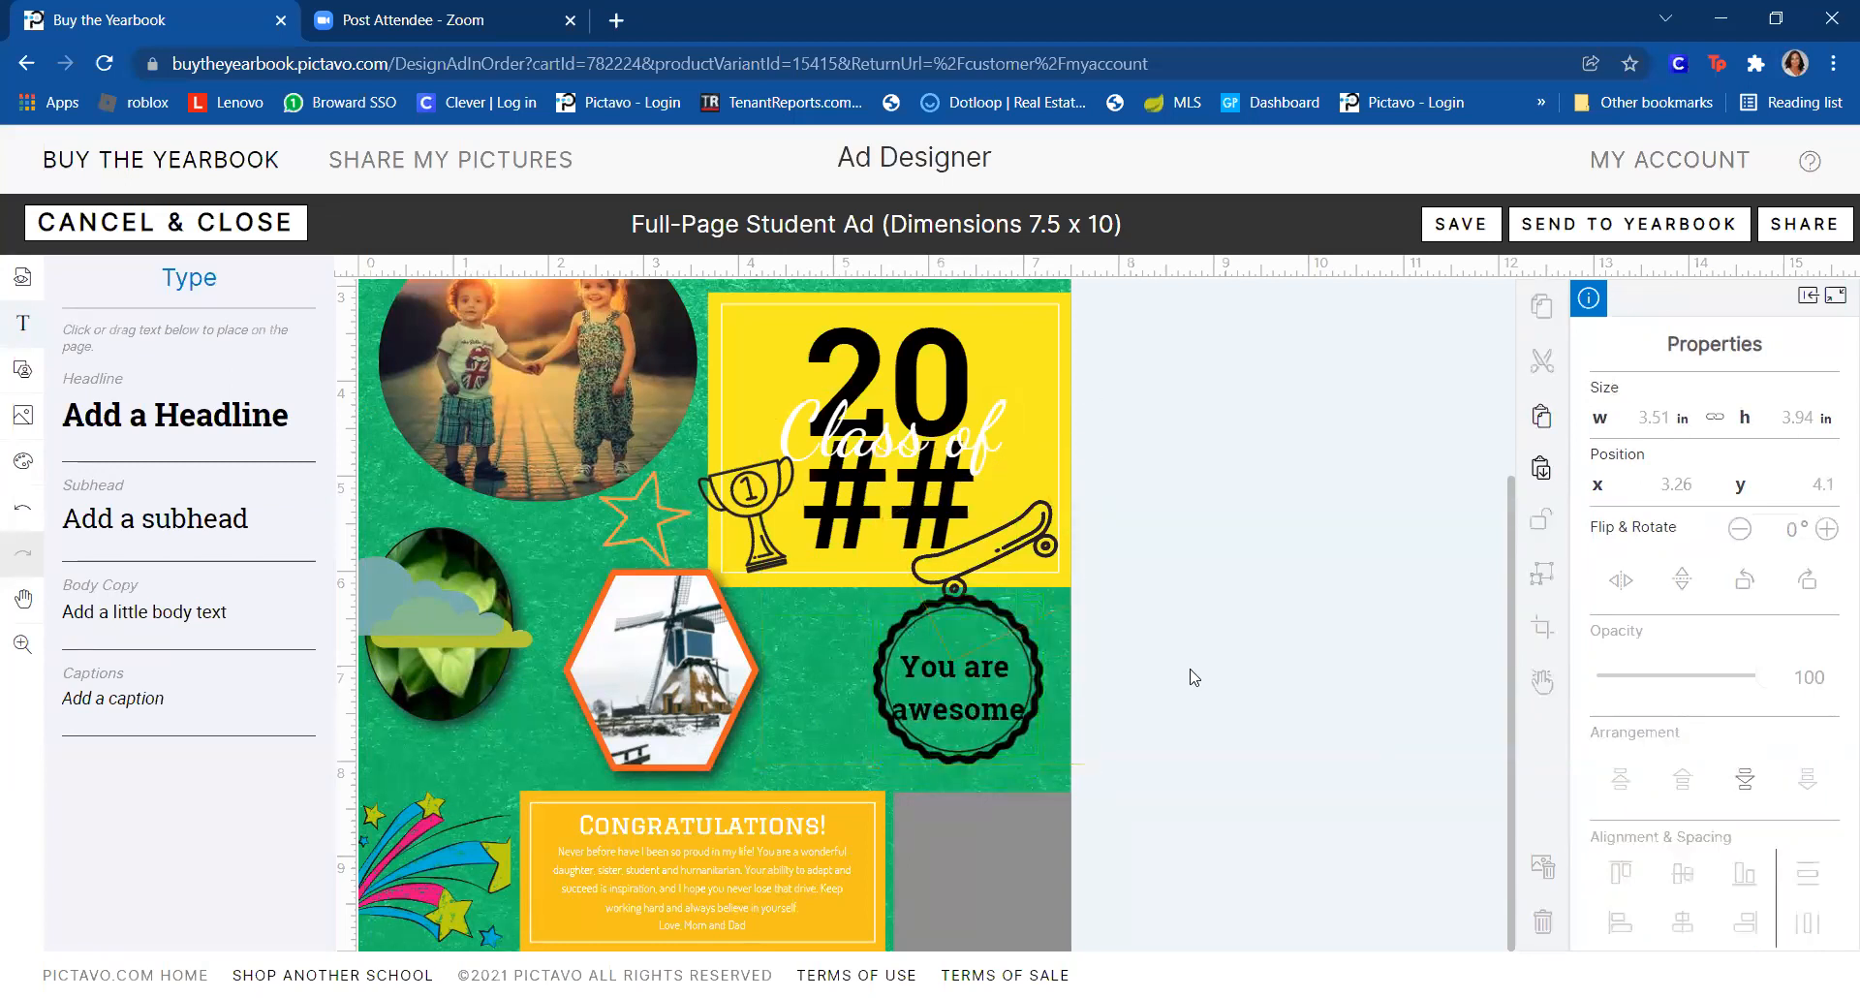
left_click(934, 683)
left_click_drag(934, 682, 934, 670)
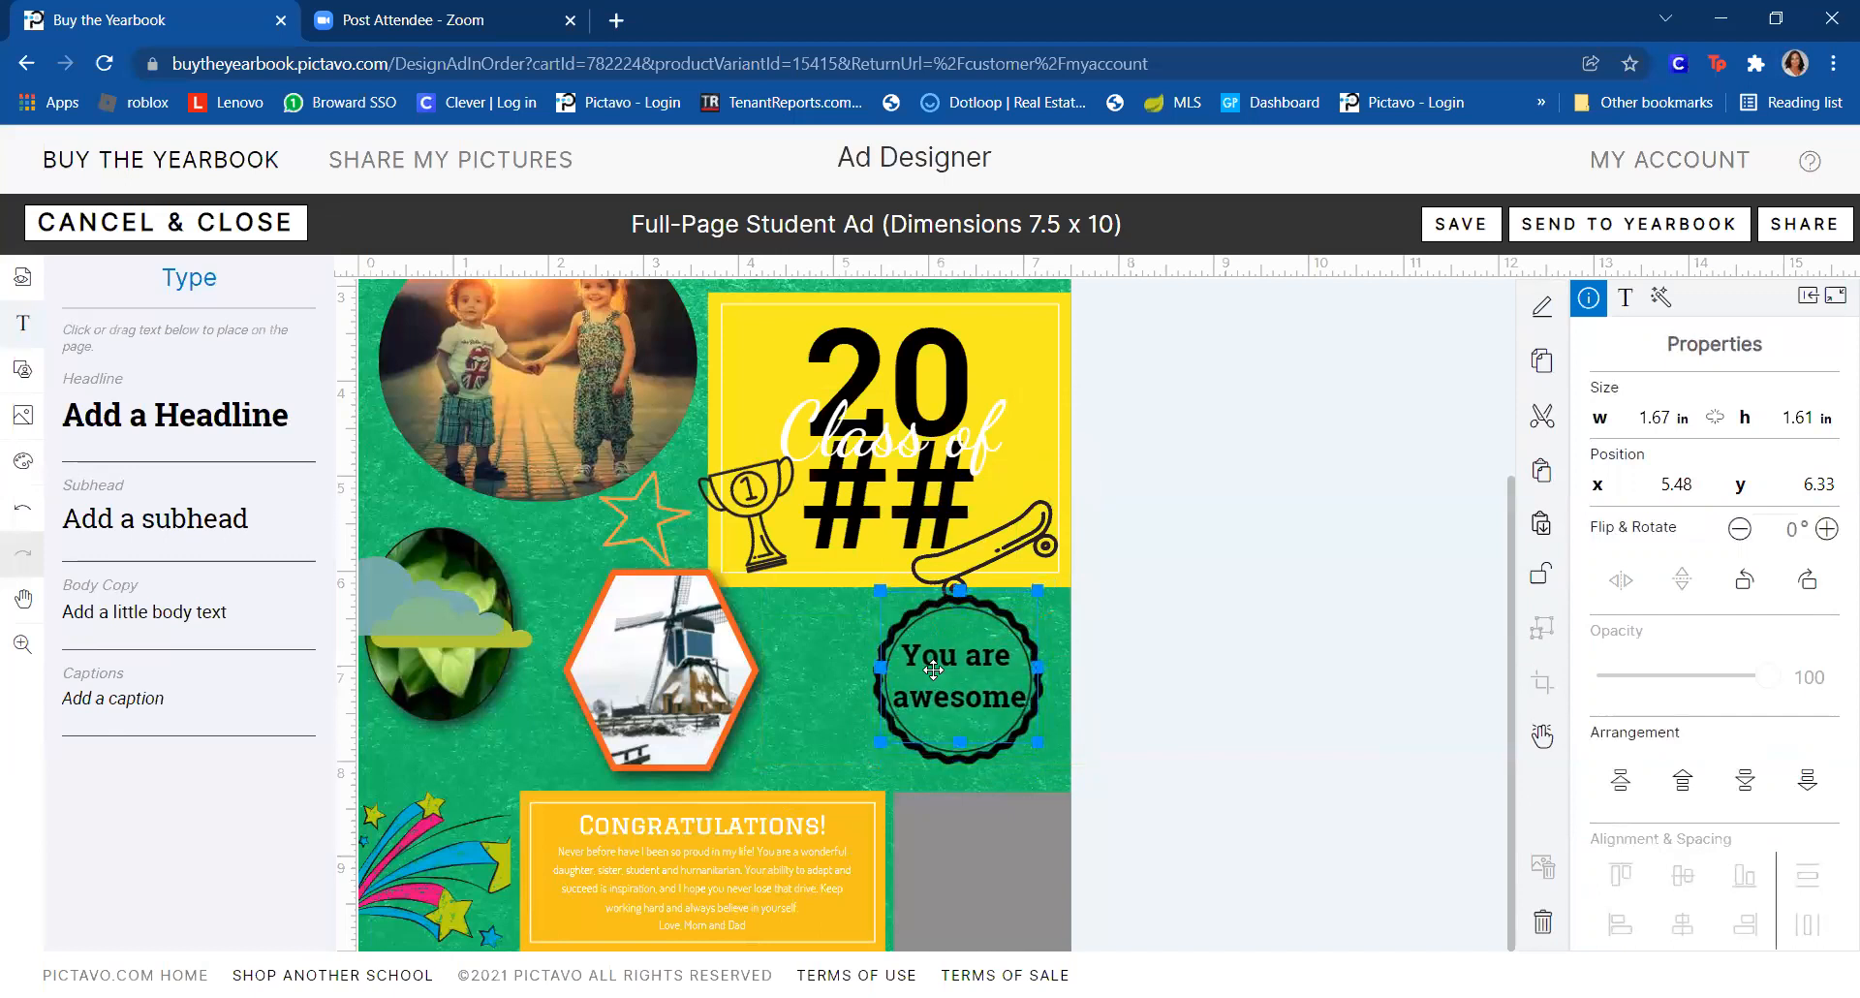
left_click(1244, 660)
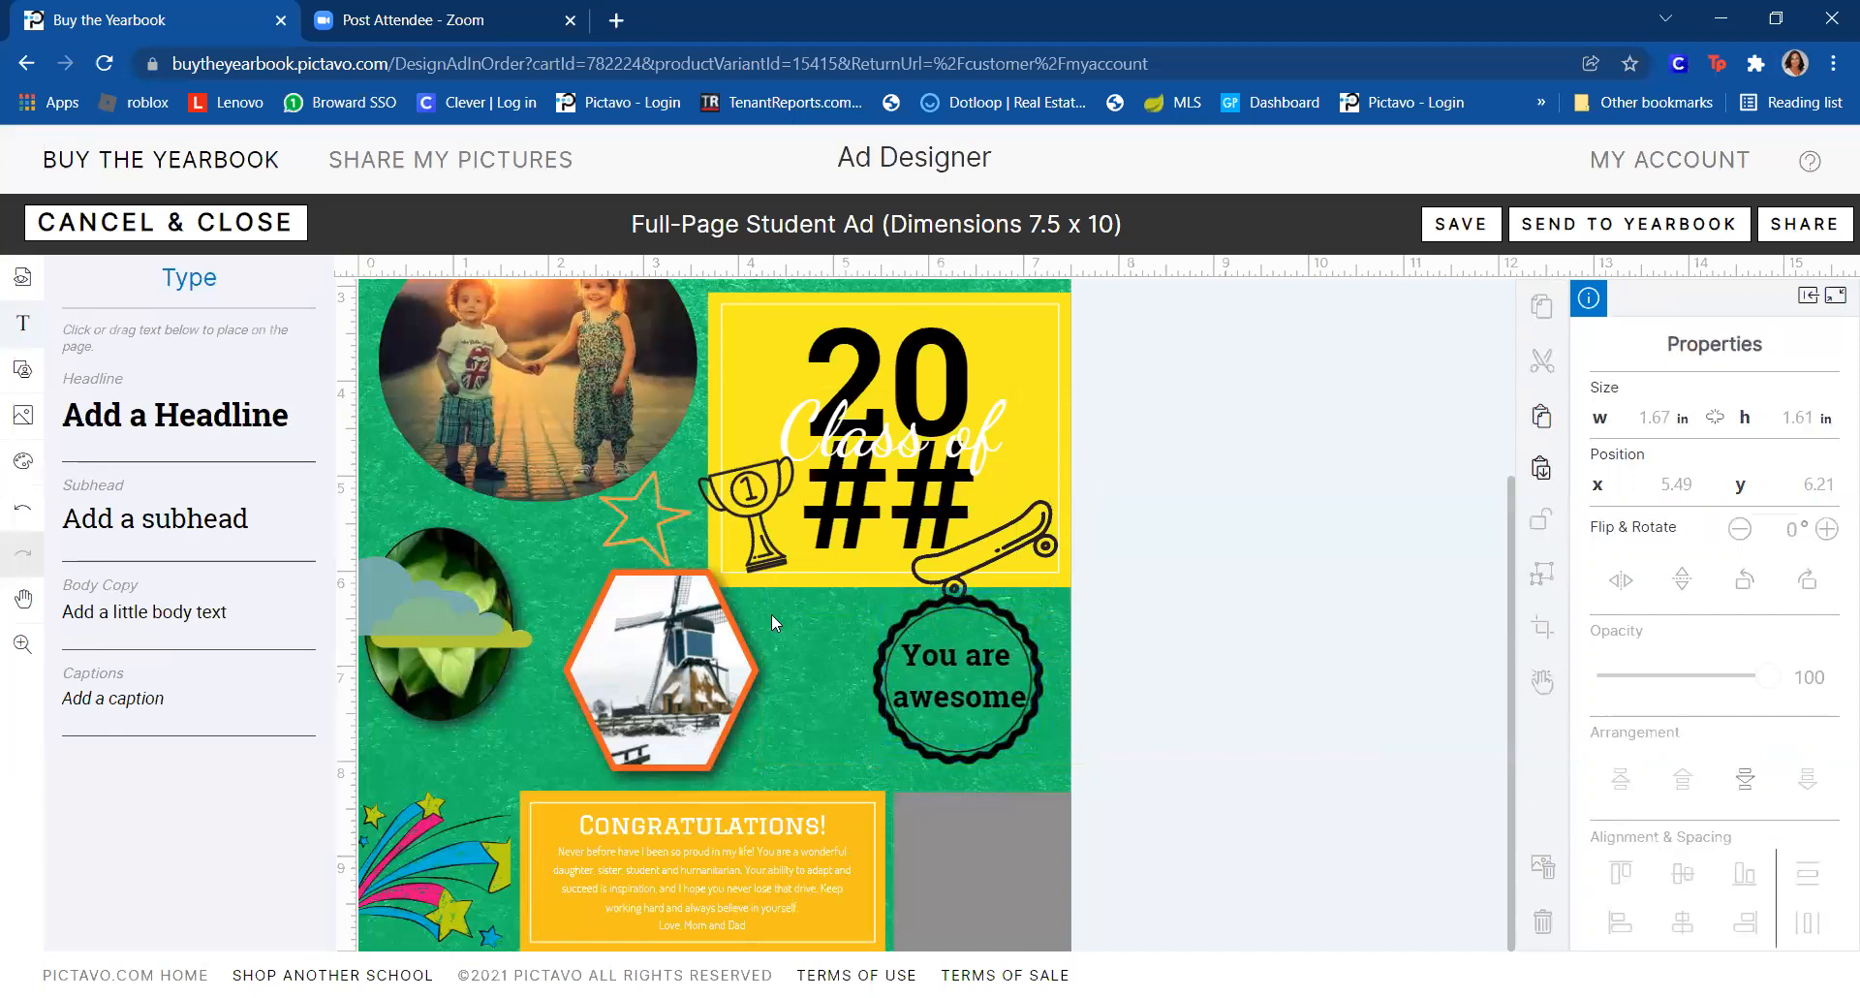
- Group the "You are awesome" headline with its round frame and try moving them as one object
left_click(932, 670)
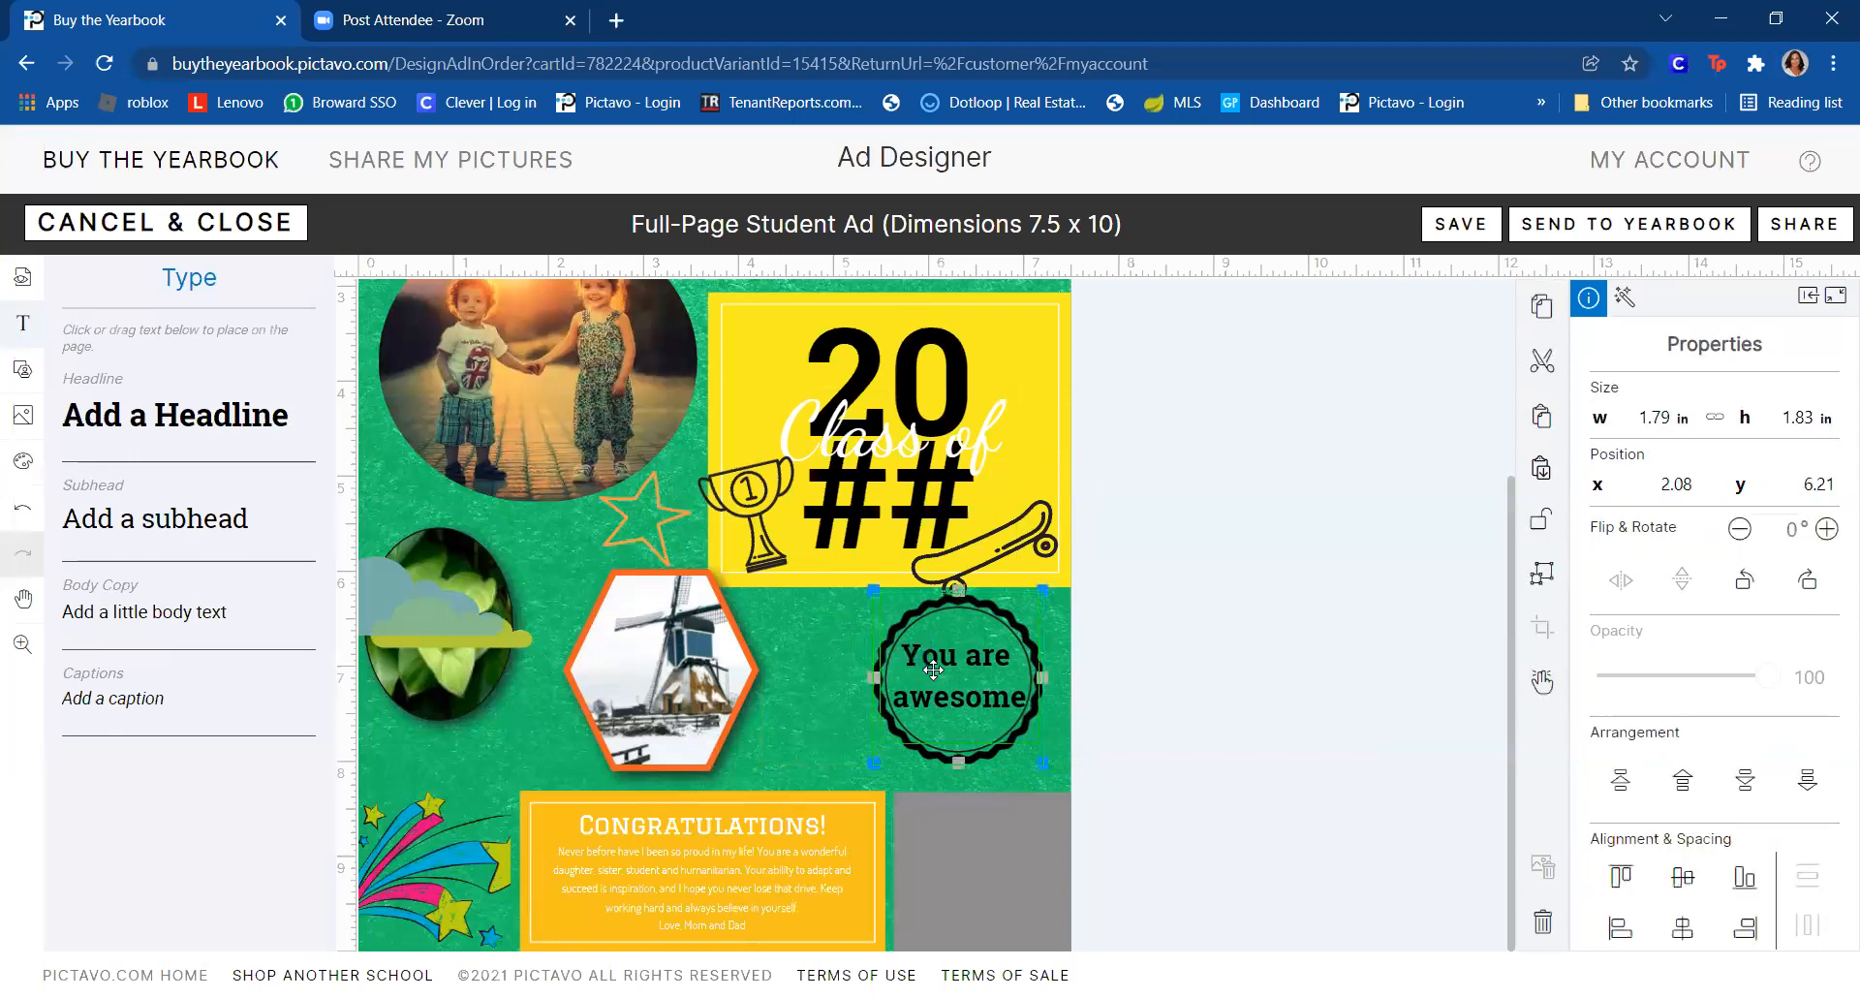
left_click(1542, 575)
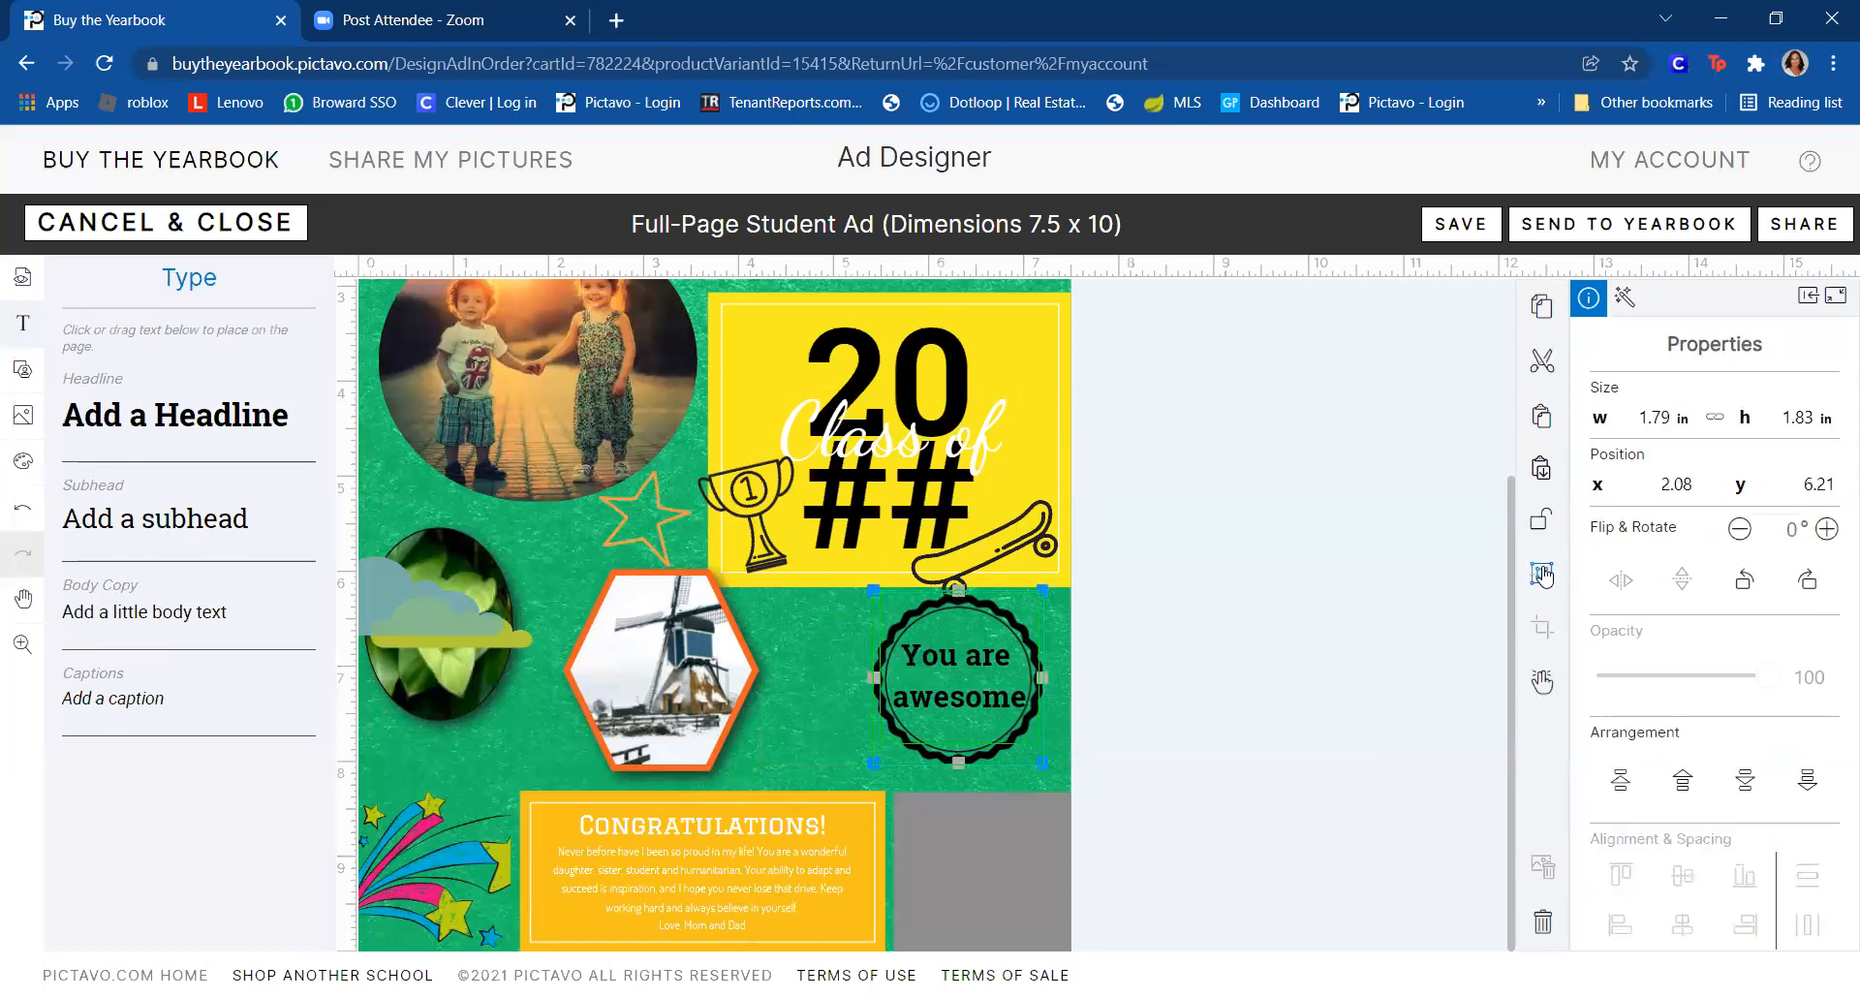
left_click(1219, 615)
left_click_drag(974, 704, 1011, 374)
left_click(1230, 656)
- Enlarge the grouped badge to about 1.85 by 1.88 in and set its headline text to 21 pt
left_click(909, 697)
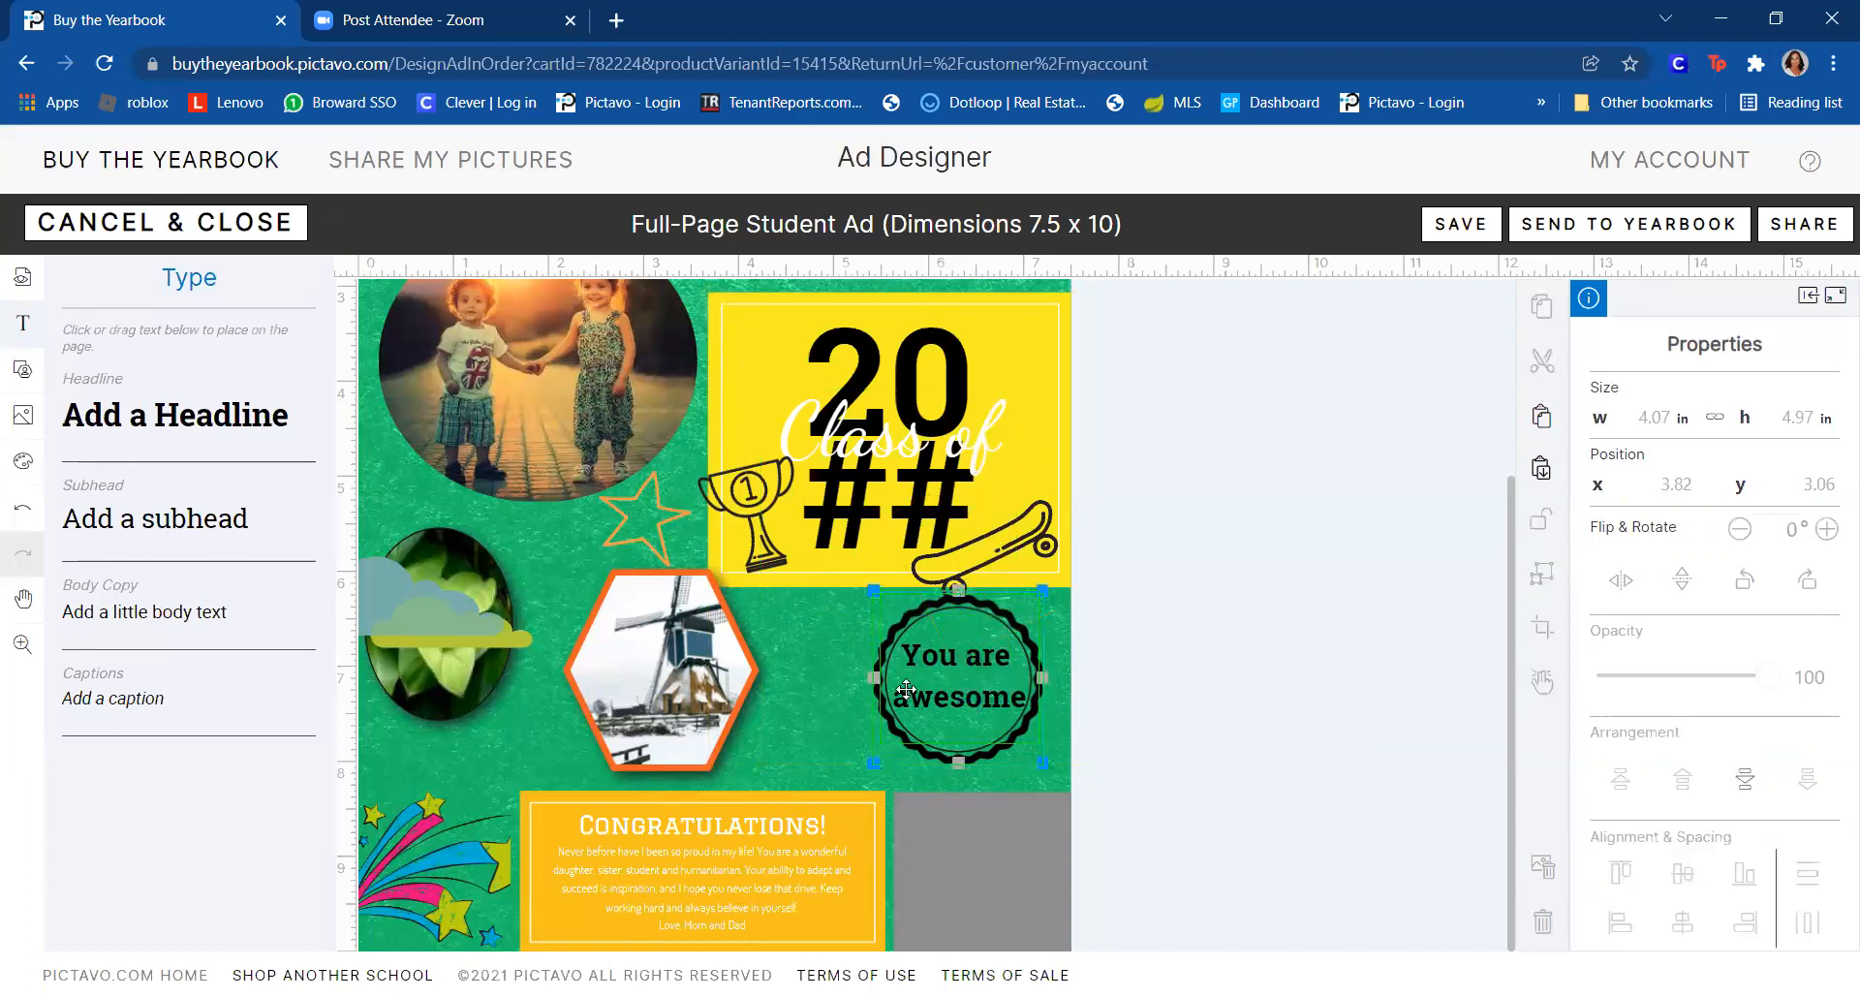
mouse_move(872, 763)
left_mouse_down()
mouse_move(911, 726)
mouse_move(867, 772)
left_mouse_up()
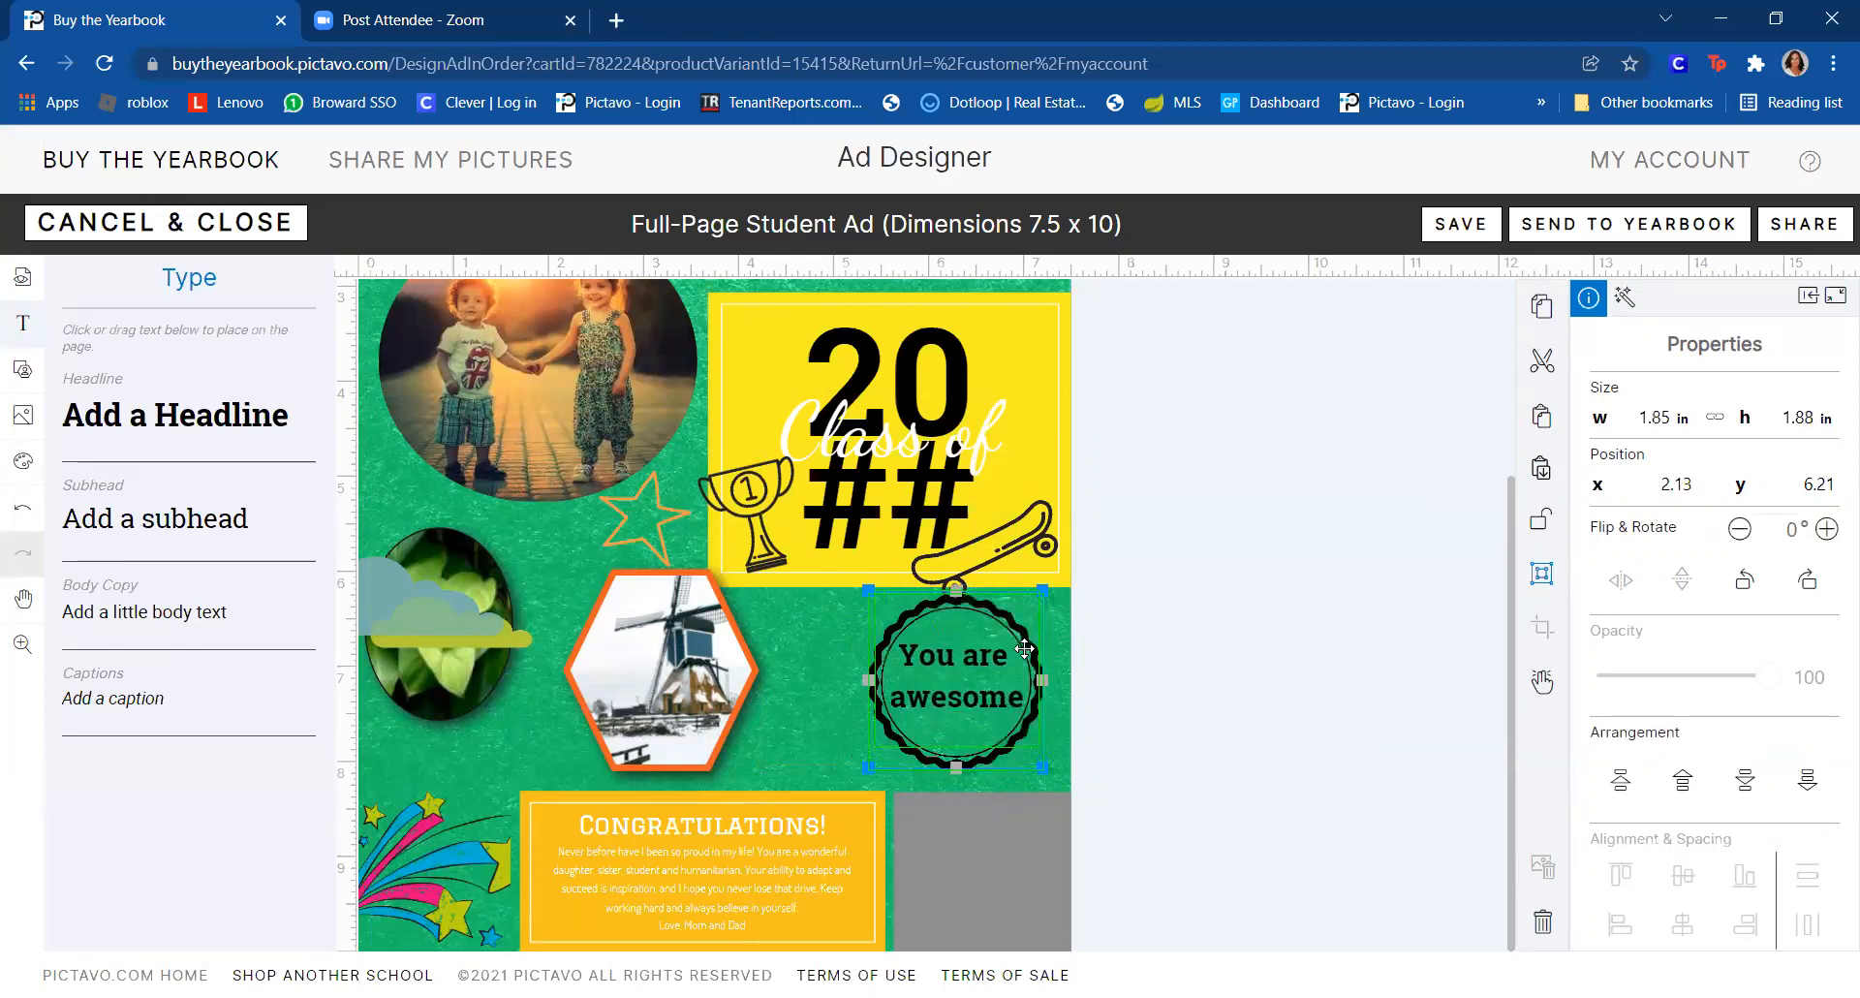
left_click(976, 671)
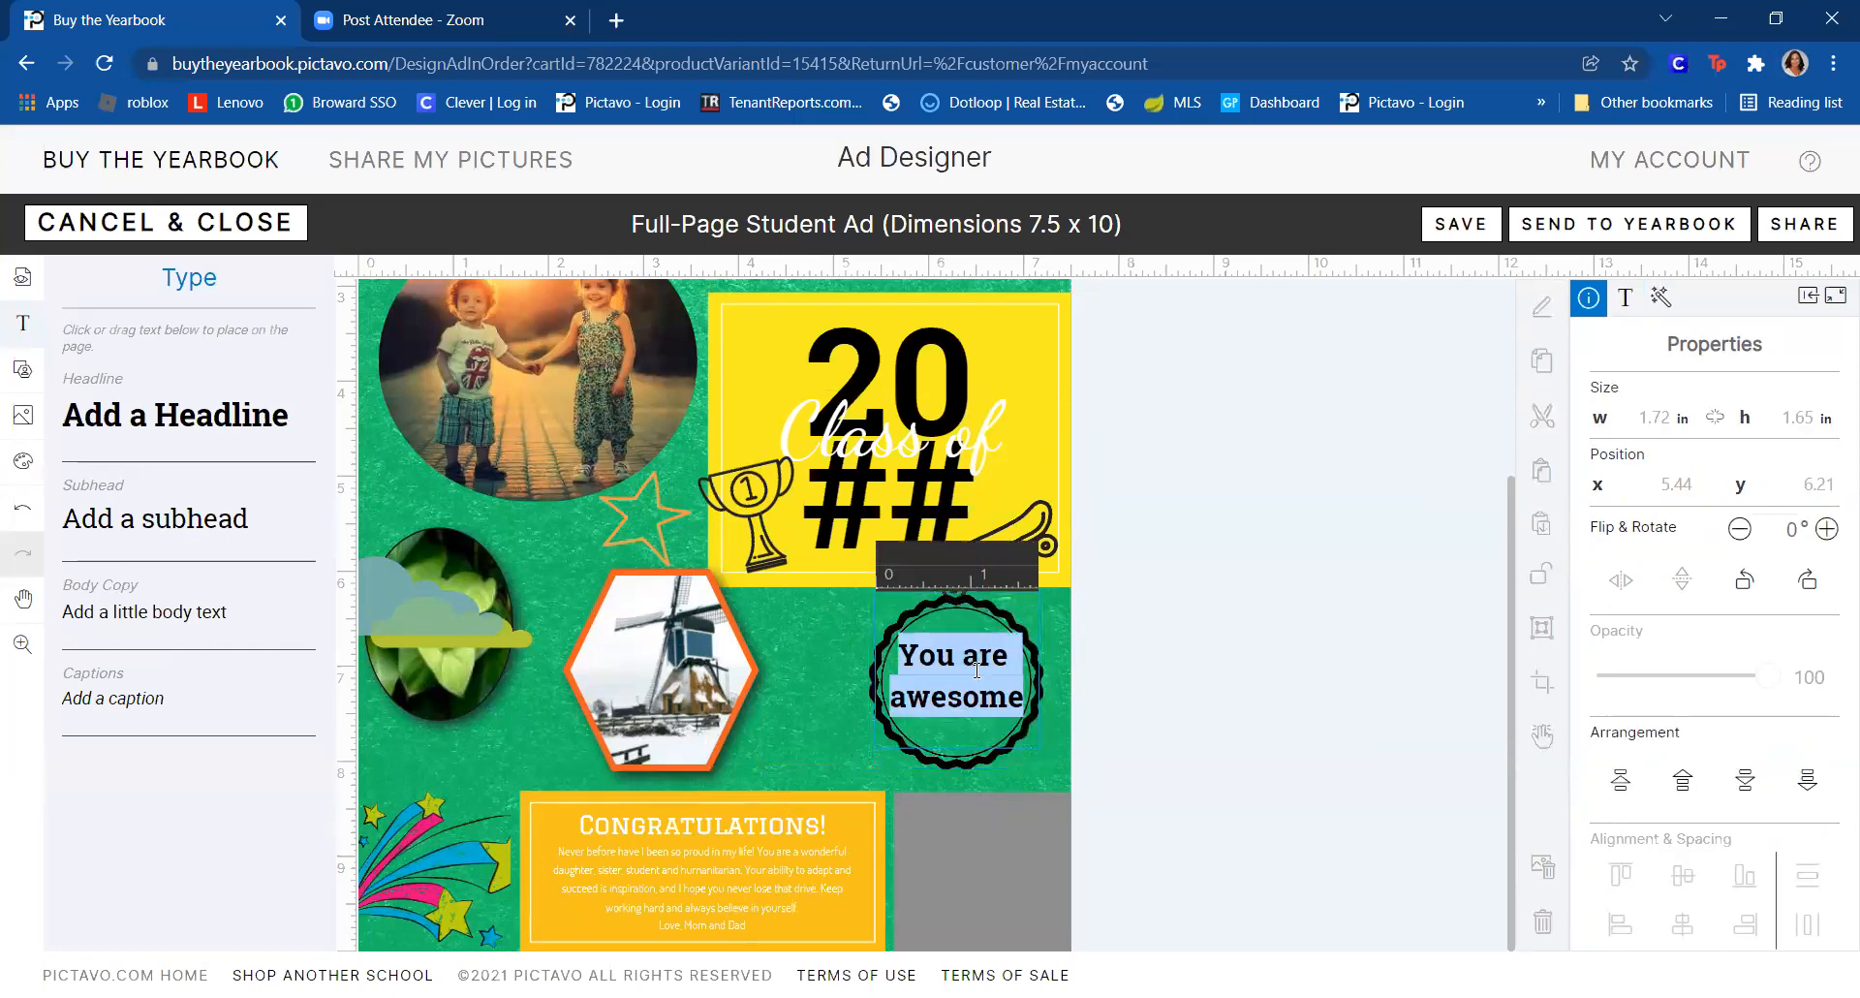
left_click(1627, 295)
left_click(1739, 528)
left_click(1308, 648)
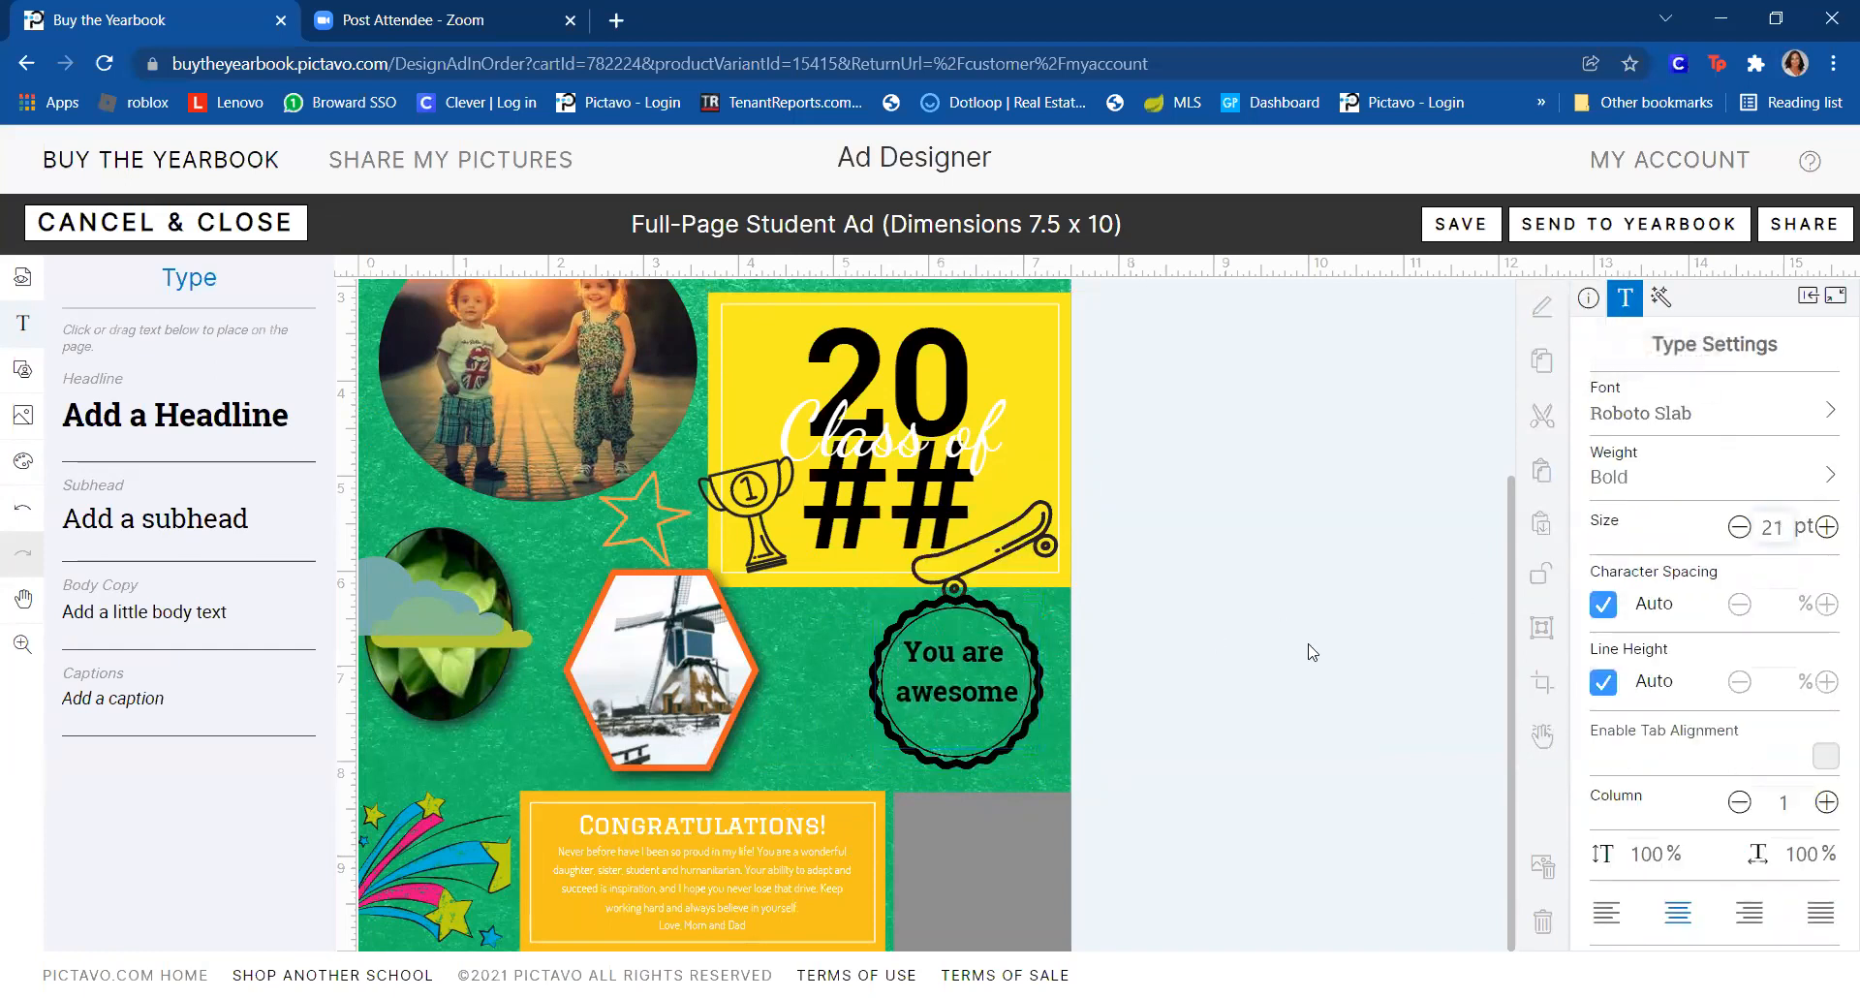
- Shrink the grouped "You are awesome" badge to about 1.68 by 1.71 in
left_click(932, 742)
left_click_drag(1043, 768, 1030, 751)
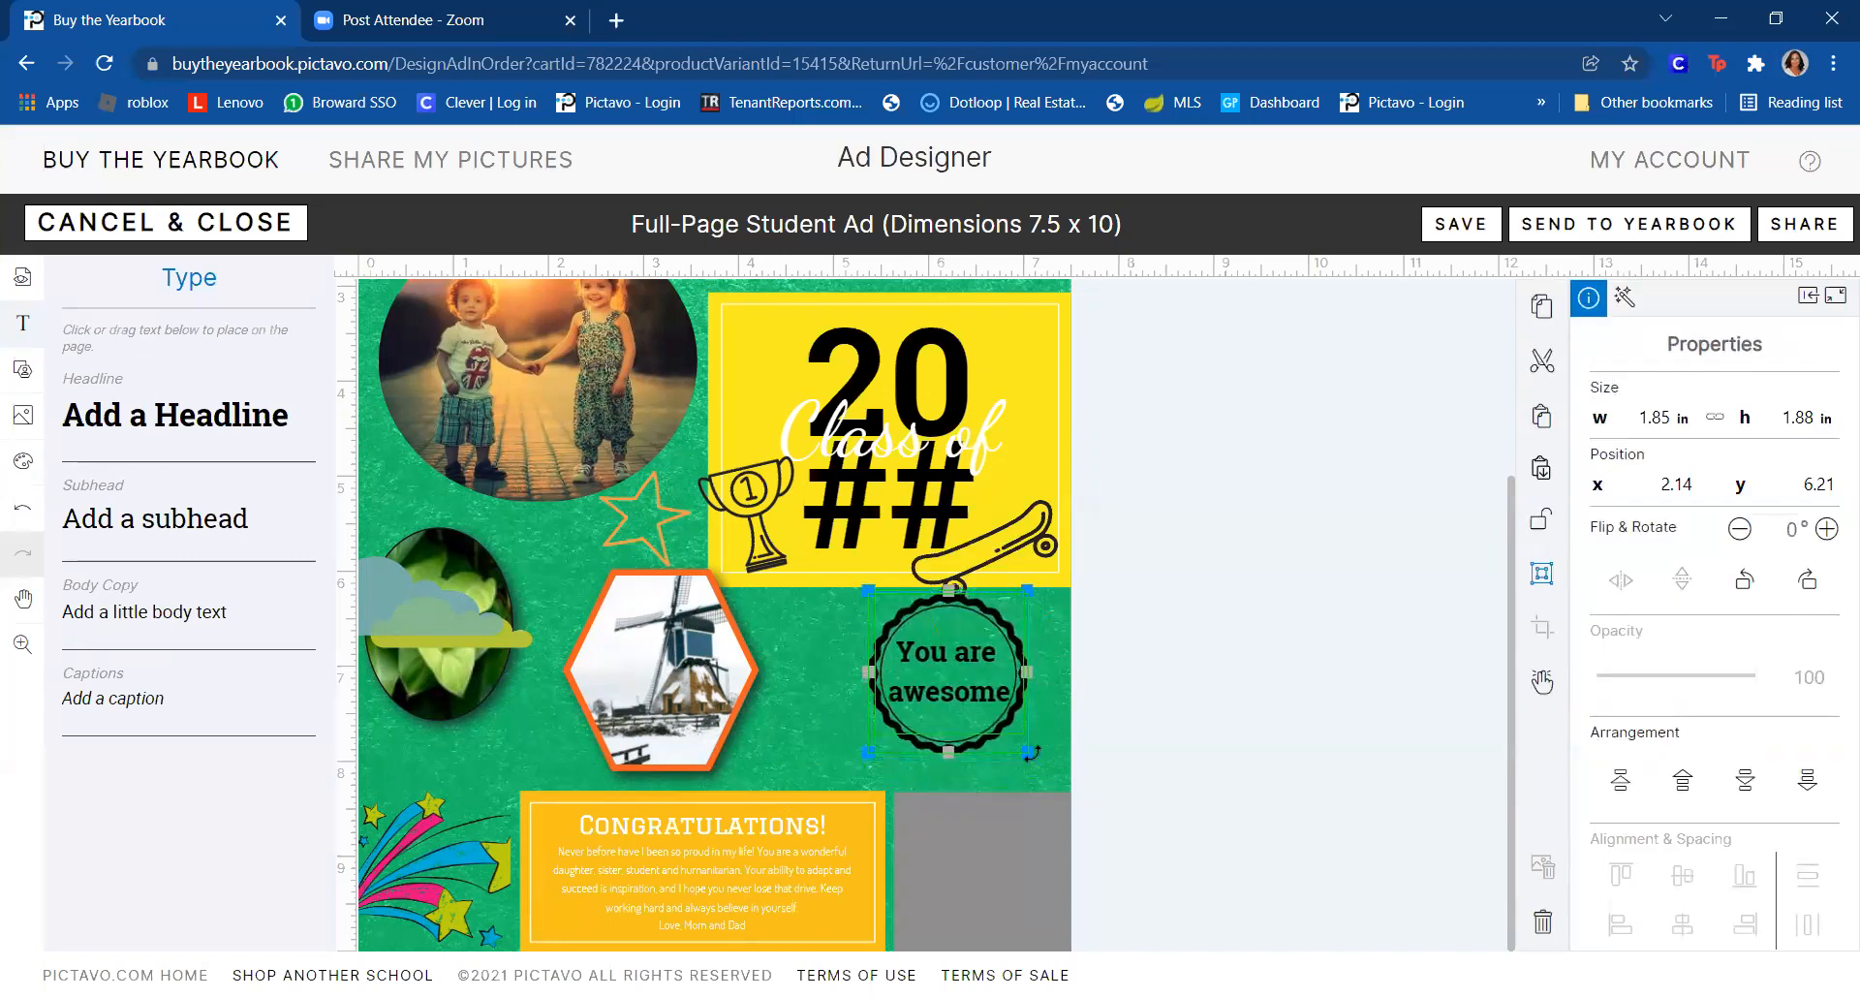
left_click(1293, 702)
- Move the badge to where the circular photo meets the yellow panel and rotate it to about 19°, then -19°
left_click_drag(960, 665, 767, 336)
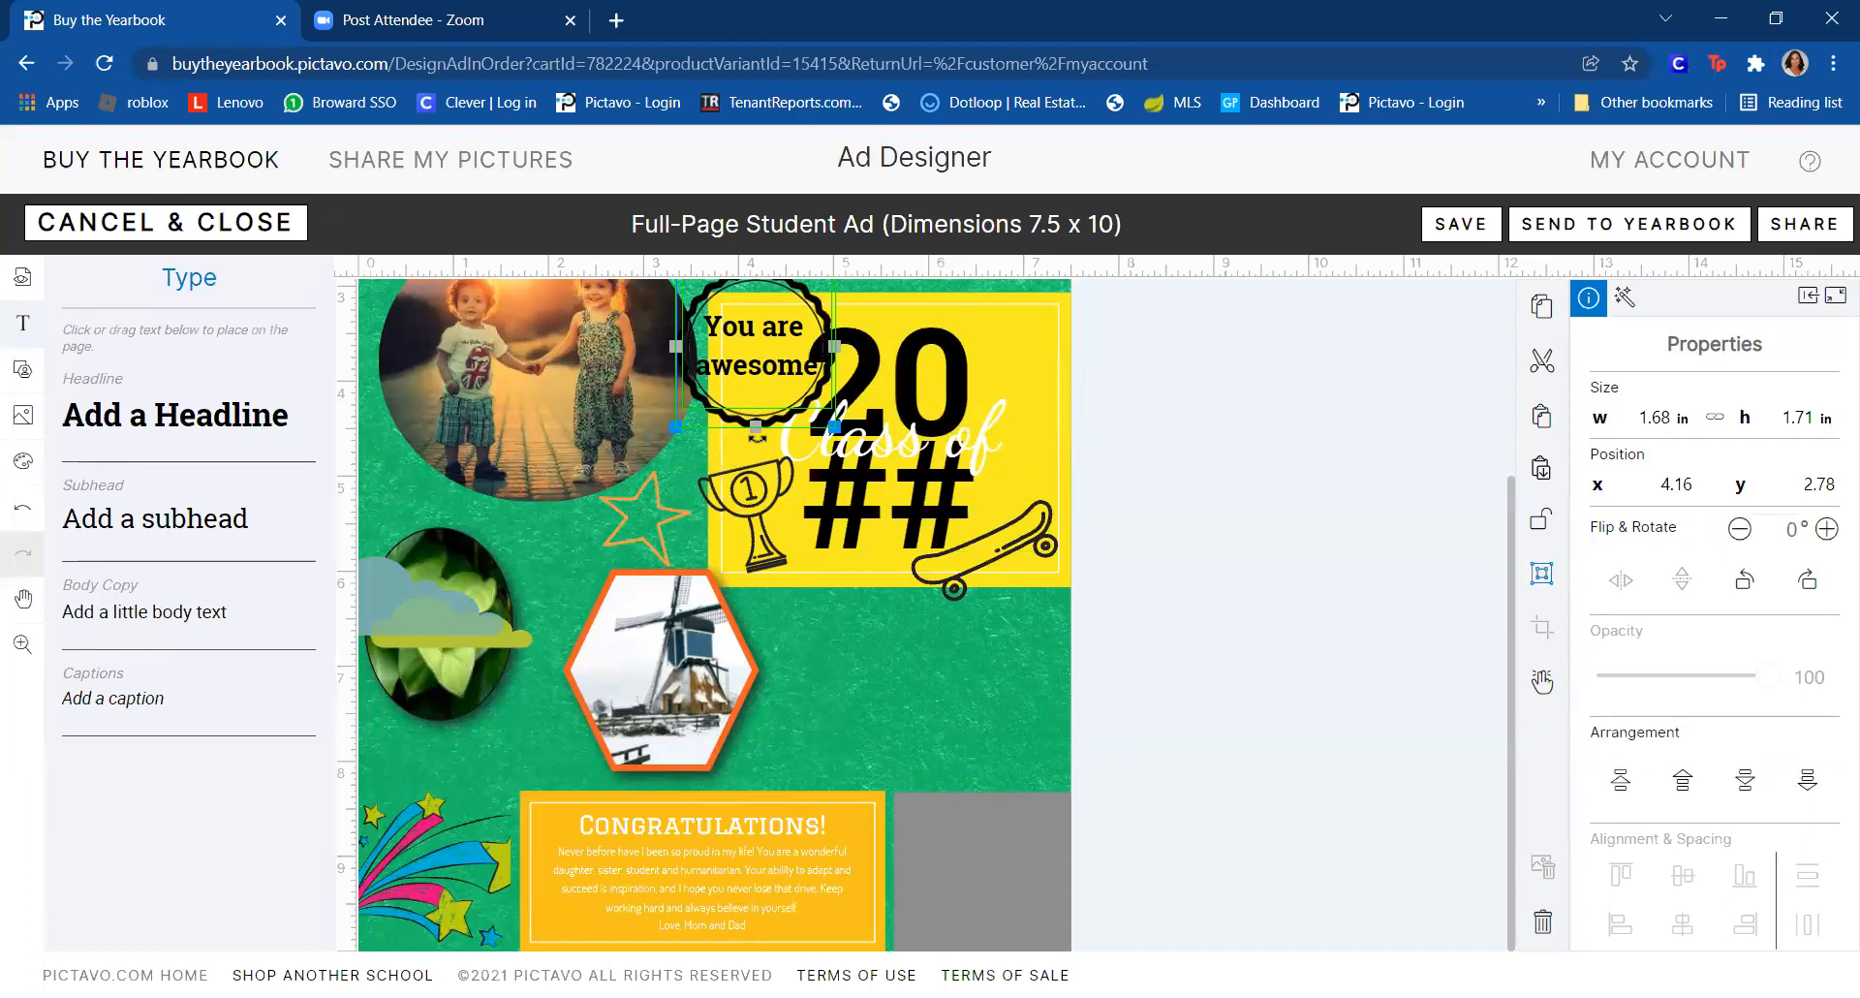
left_click_drag(756, 433, 727, 424)
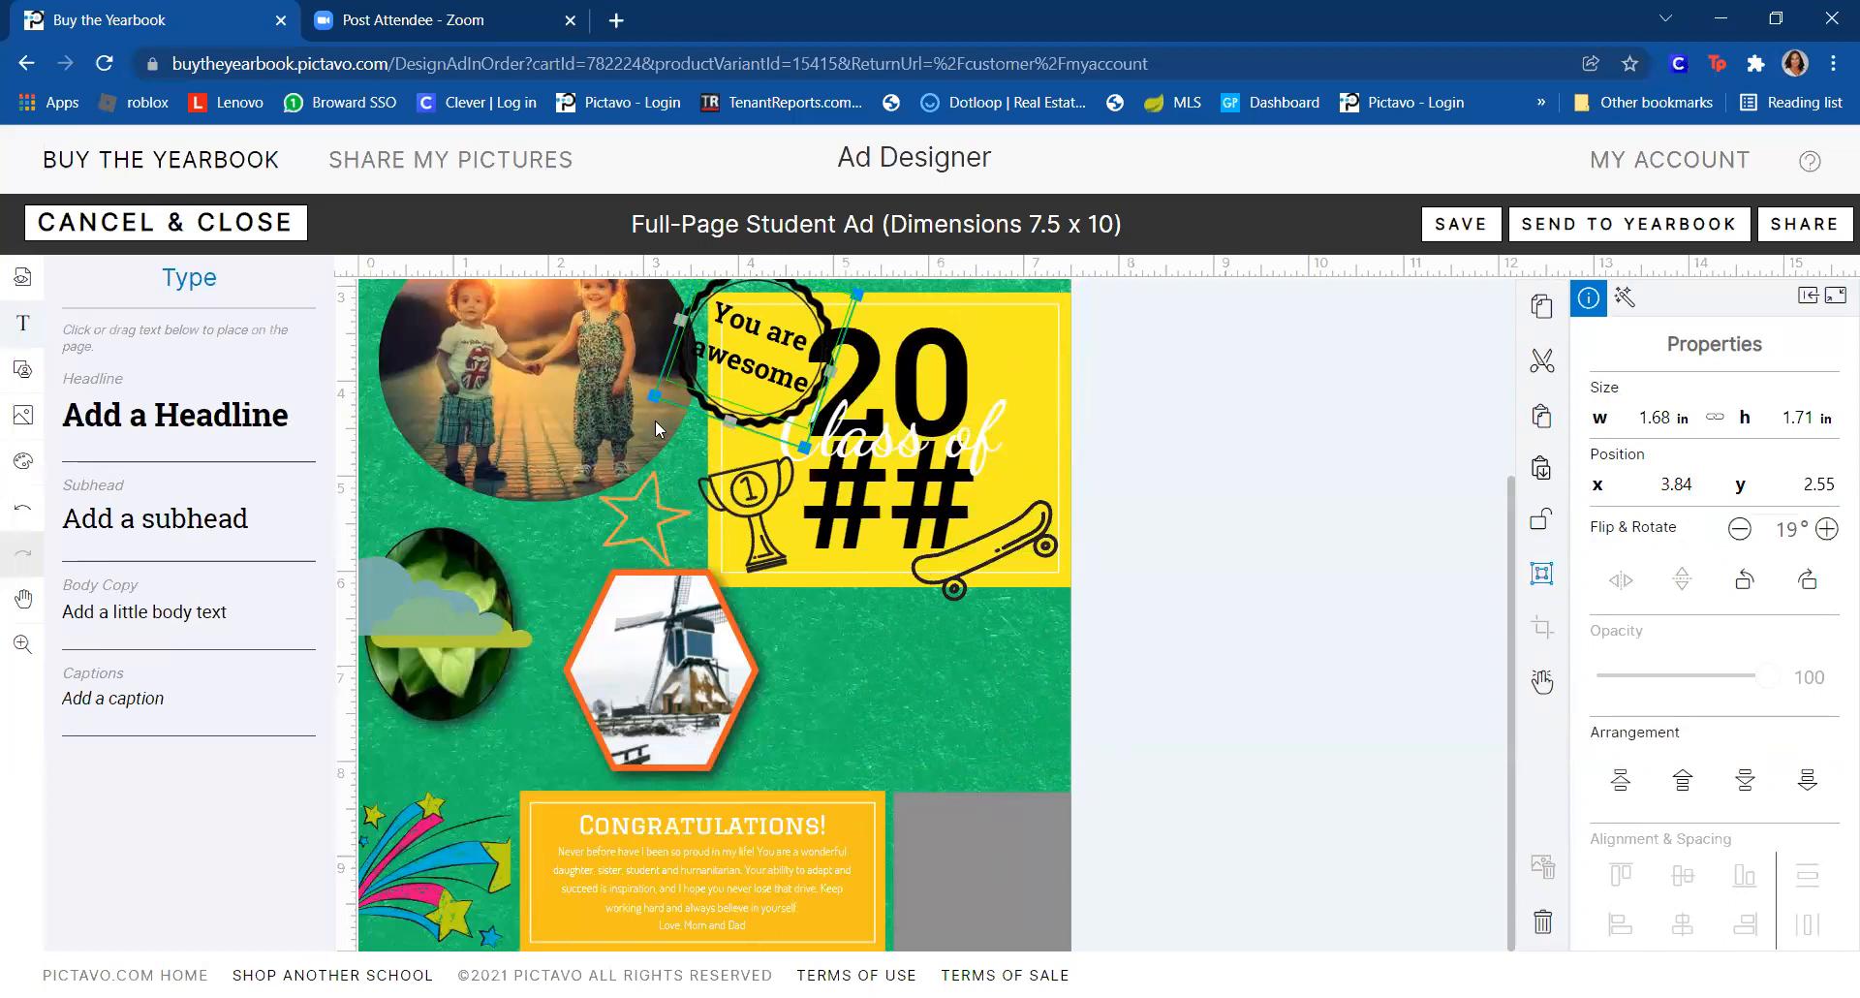
left_click_drag(728, 423, 783, 422)
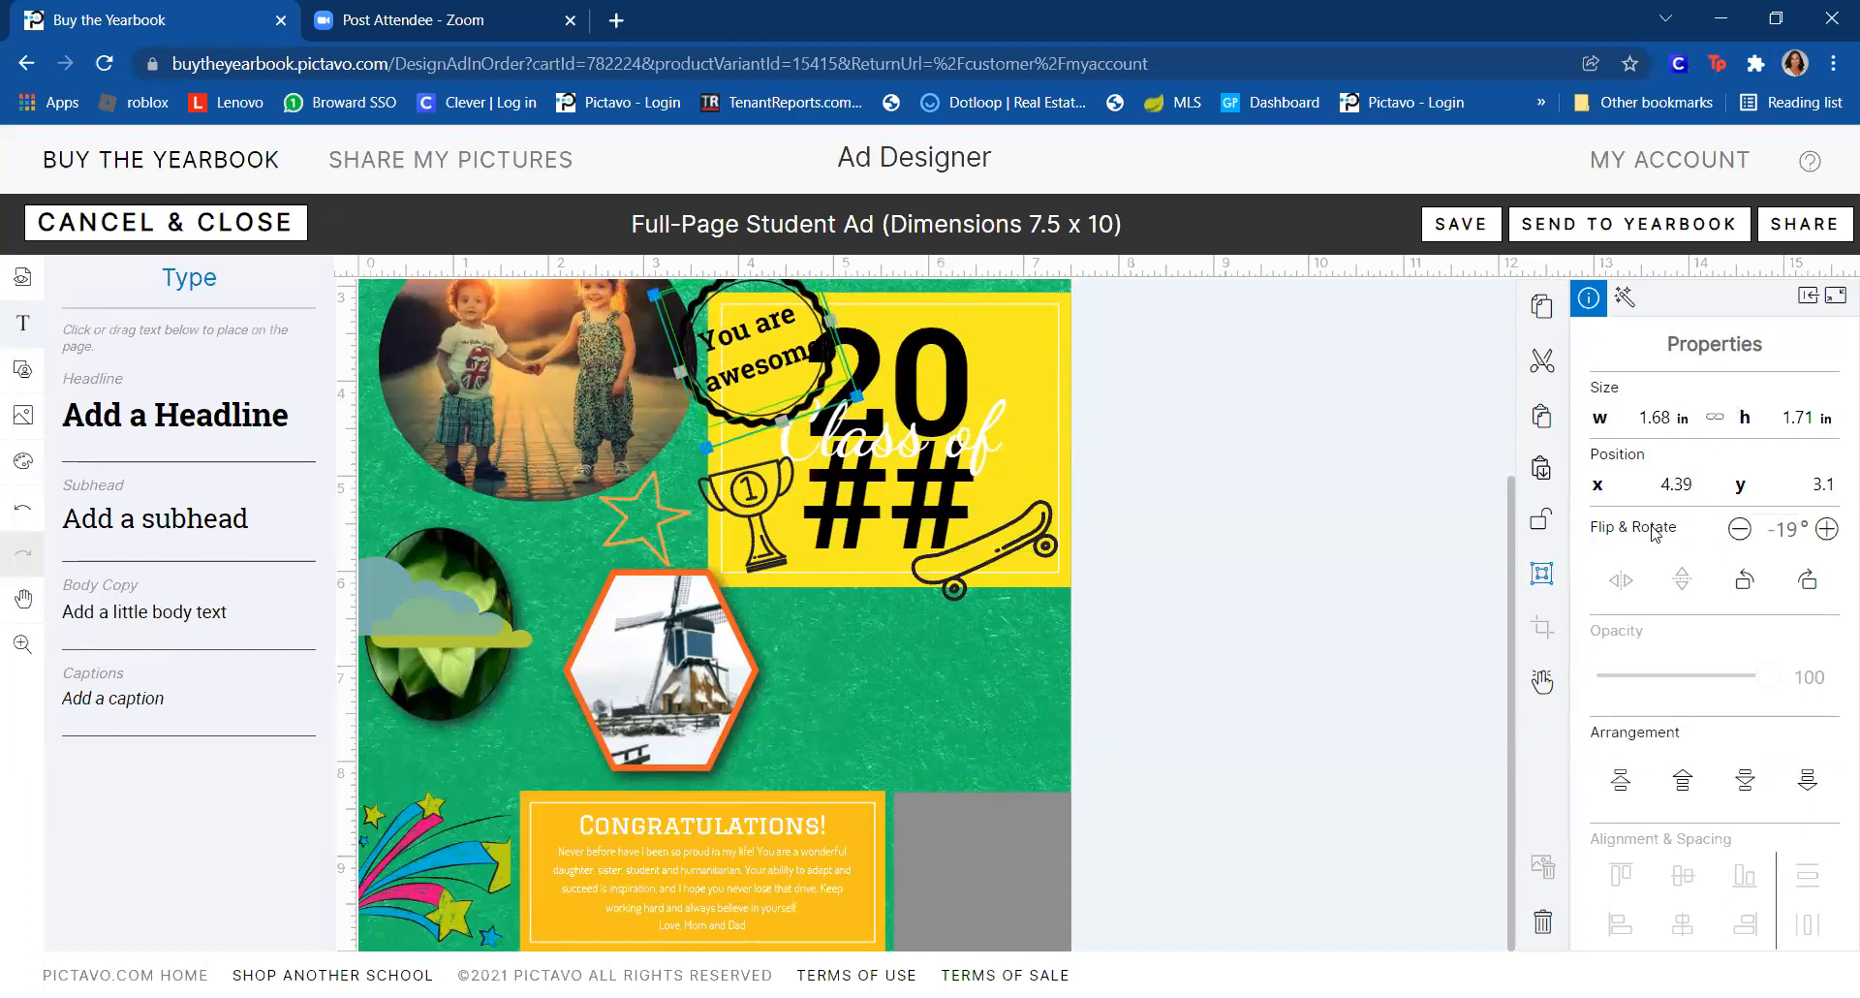
- Fine-tune the badge's rotation in one-degree increments to -17°
left_click(1827, 529)
left_click(1826, 529)
left_click(1826, 529)
left_click(1826, 529)
left_click(1826, 529)
left_click(1826, 529)
left_click(1828, 529)
left_click(1740, 529)
left_click(1741, 529)
left_click(1740, 529)
left_click(1740, 529)
left_click(1740, 529)
left_click(1740, 535)
left_click(1740, 535)
left_click(1740, 535)
left_click(1740, 535)
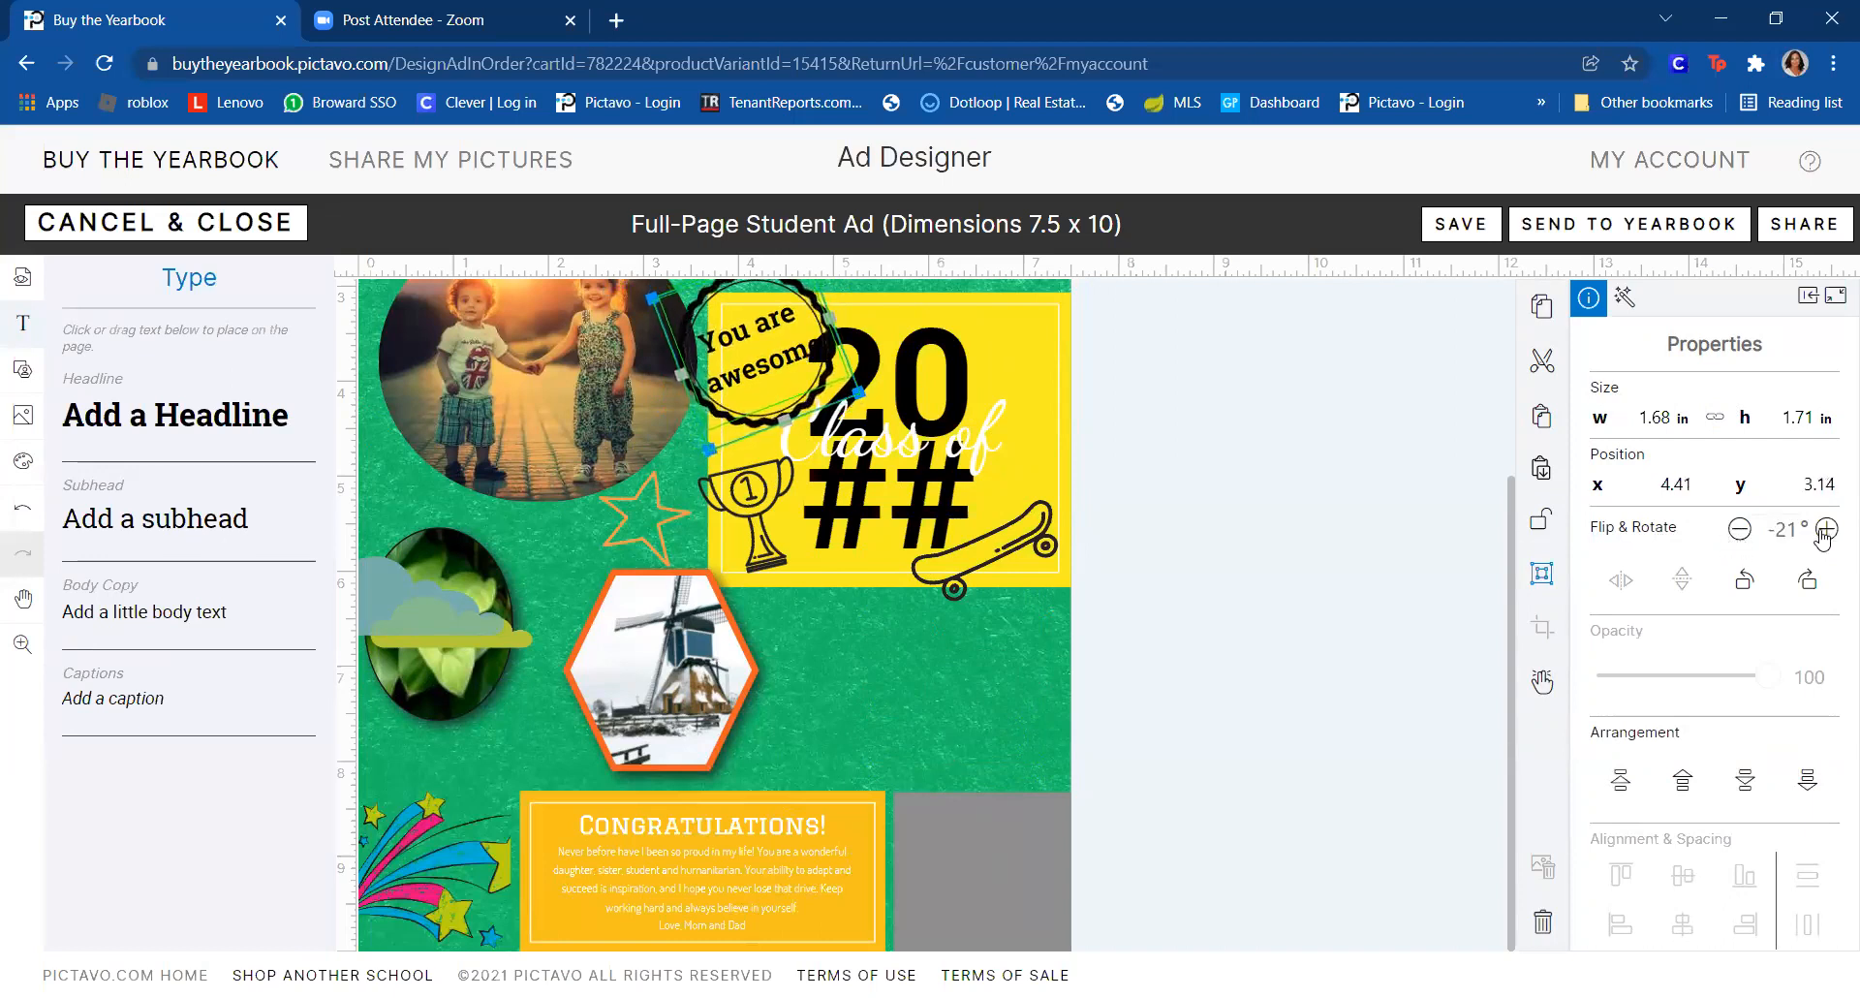
left_click(1826, 529)
left_click(1826, 529)
left_click(1826, 529)
left_click(1826, 529)
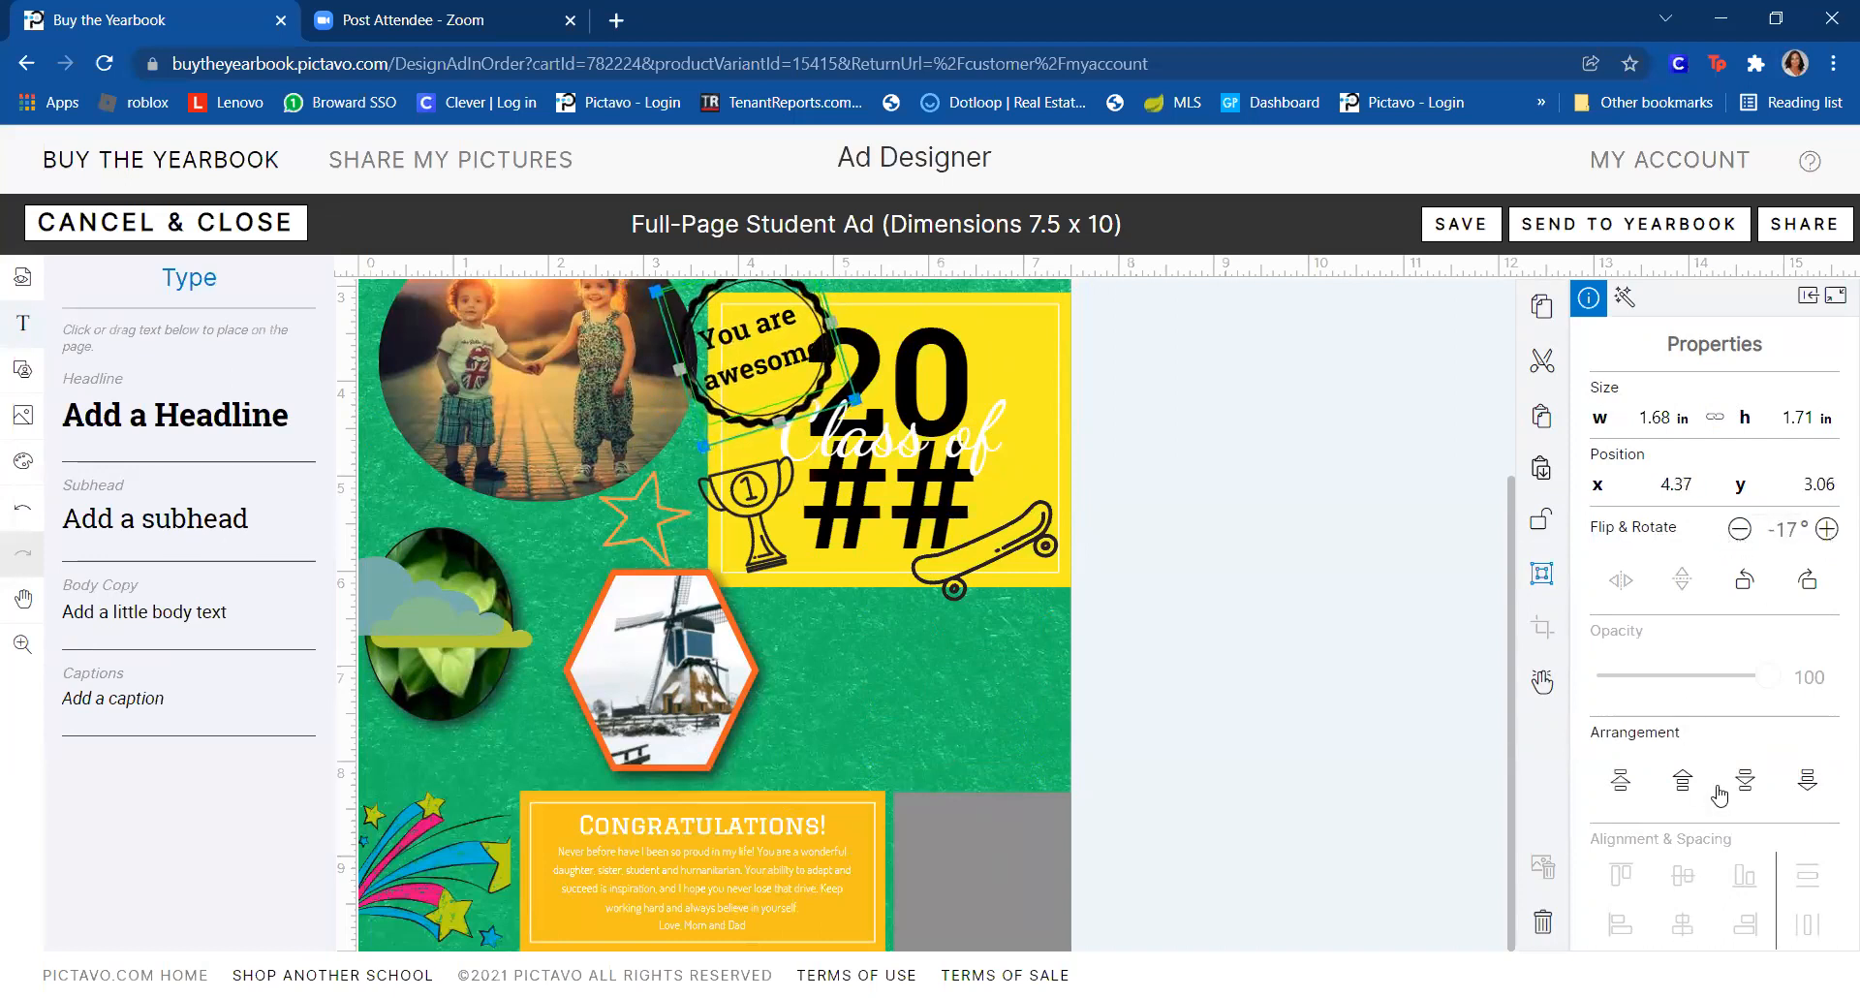
- Send the badge behind the other objects and bring it back to the front
left_click(1808, 784)
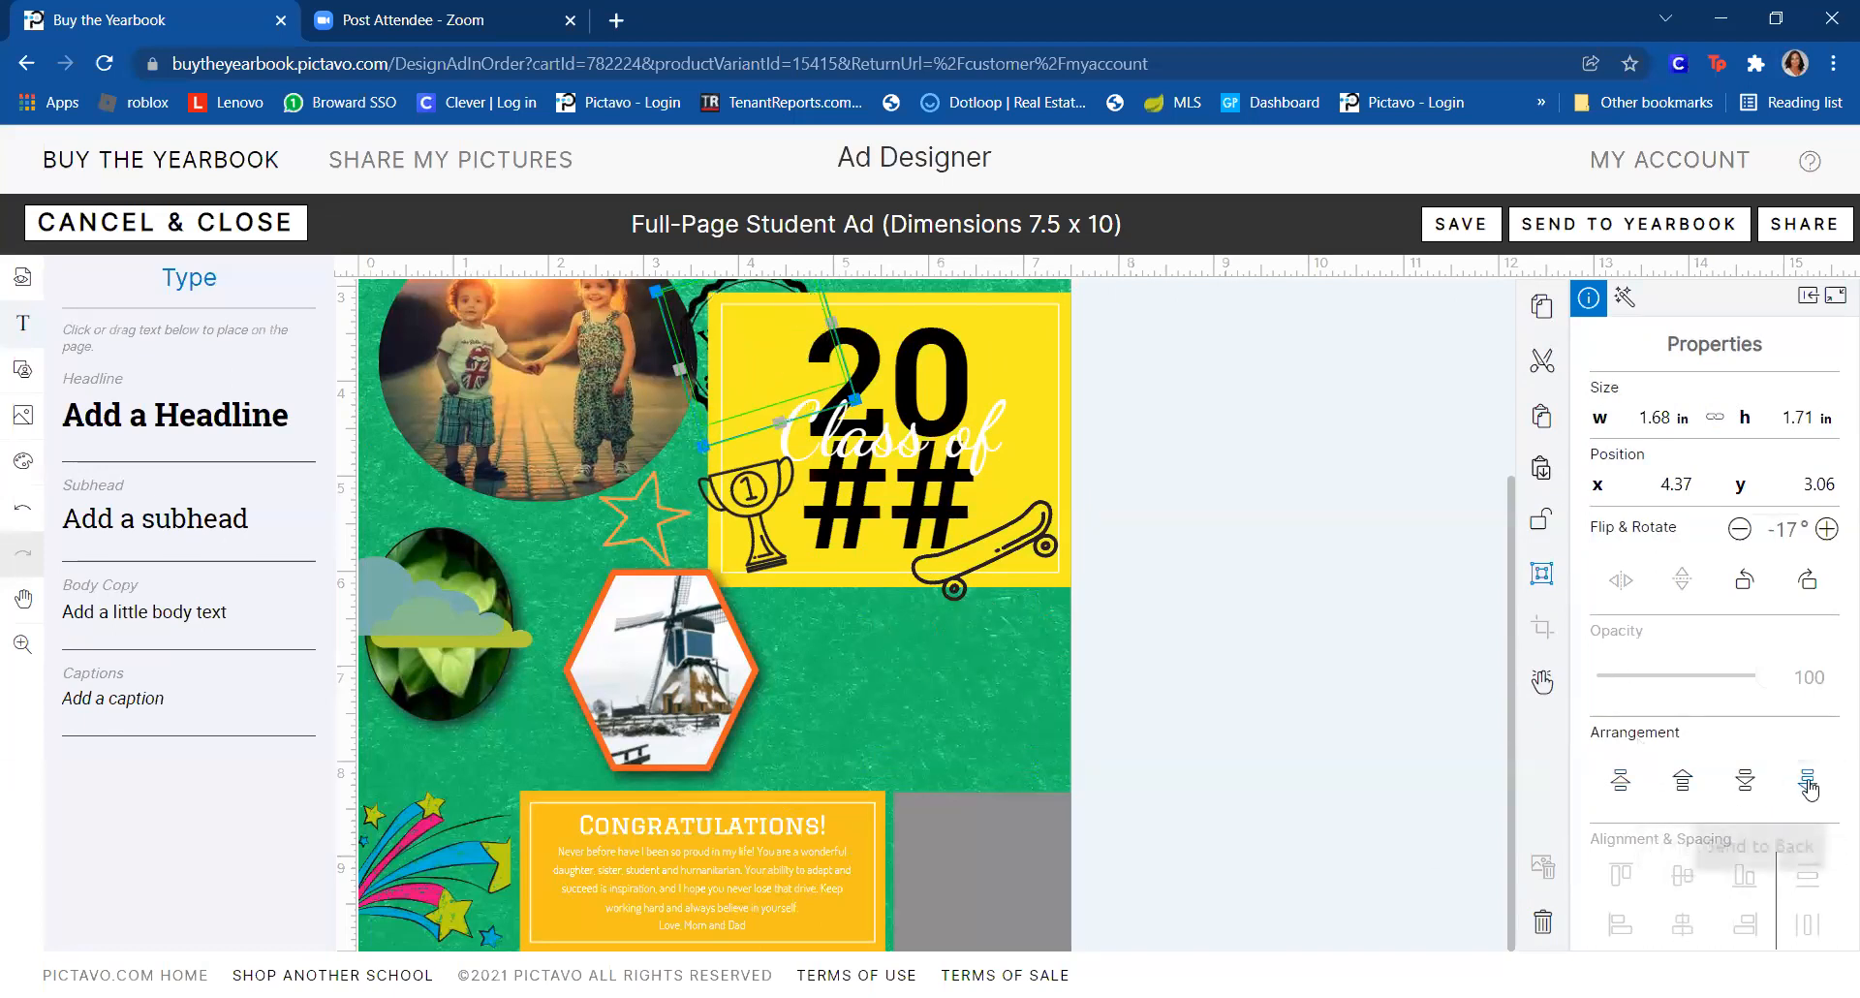
left_click(1680, 783)
- Move the tilted badge down to the green area below the skateboard, beside the windmill photo
left_click(981, 611)
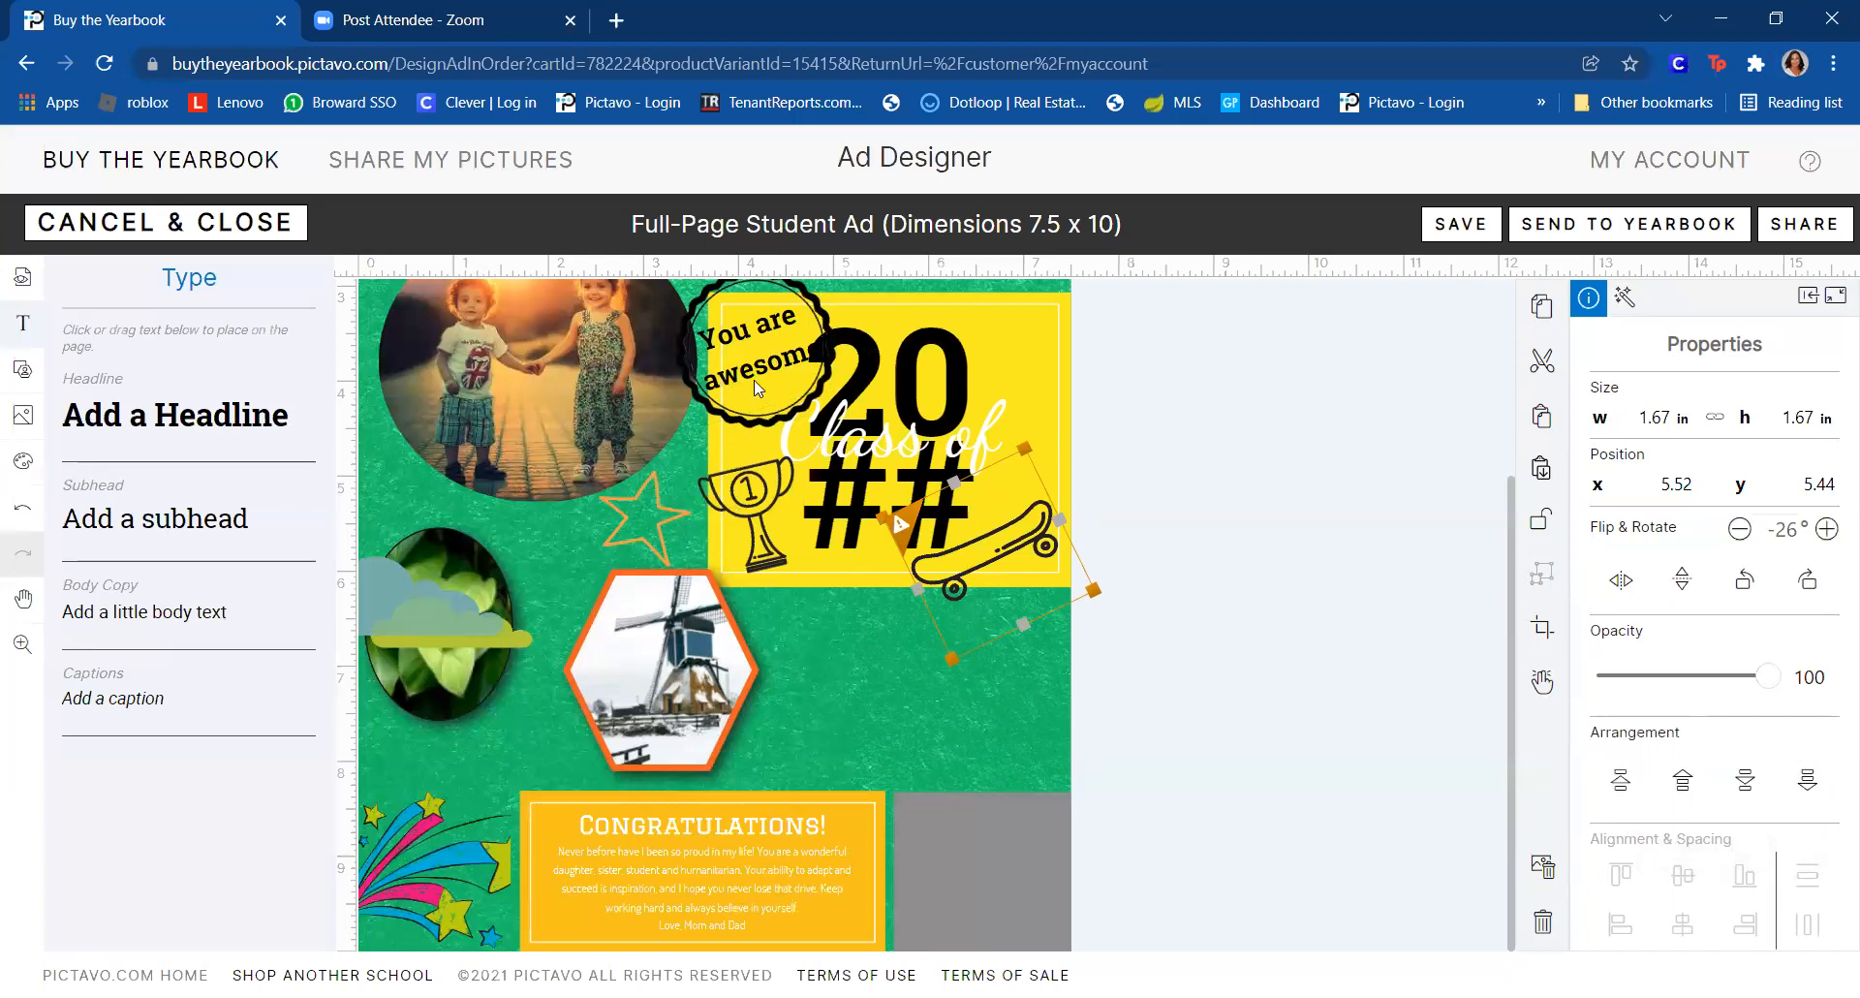
left_click_drag(753, 379, 890, 679)
left_click(1253, 666)
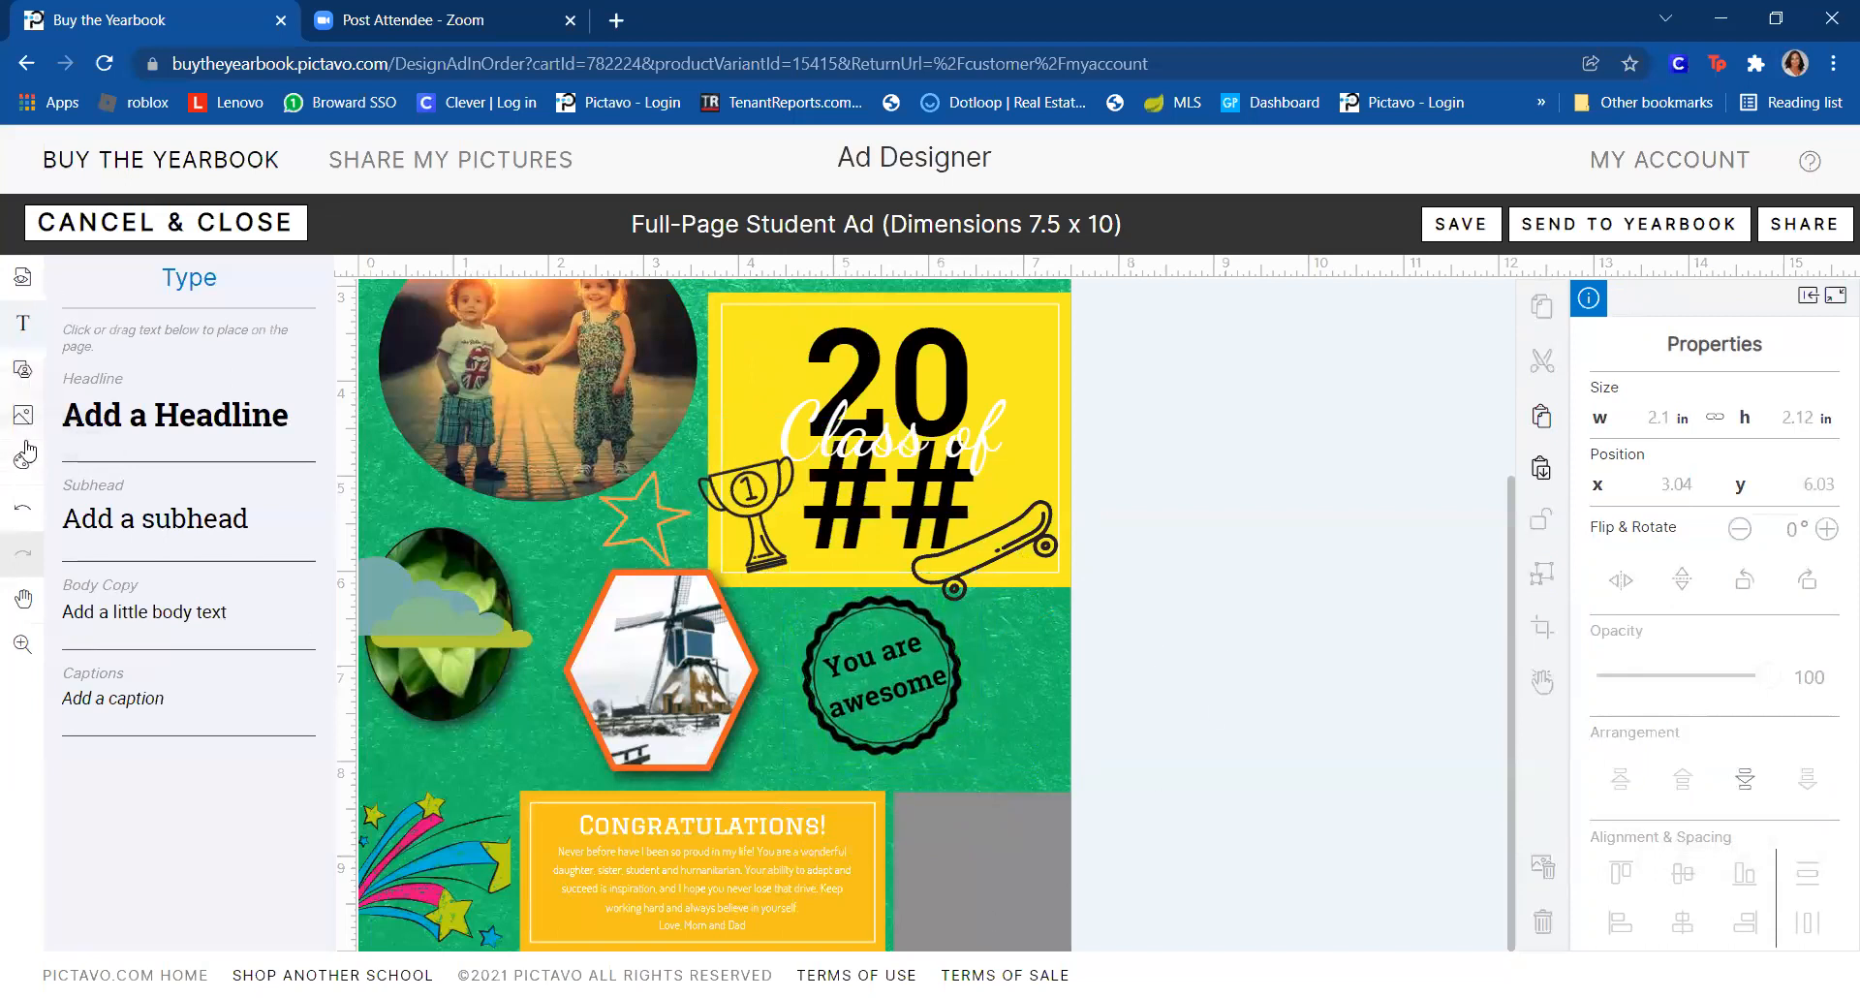
- Place a square from the Shapes art above the windmill photo and delete the shooting-stars art beside the Congratulations box
left_click(28, 471)
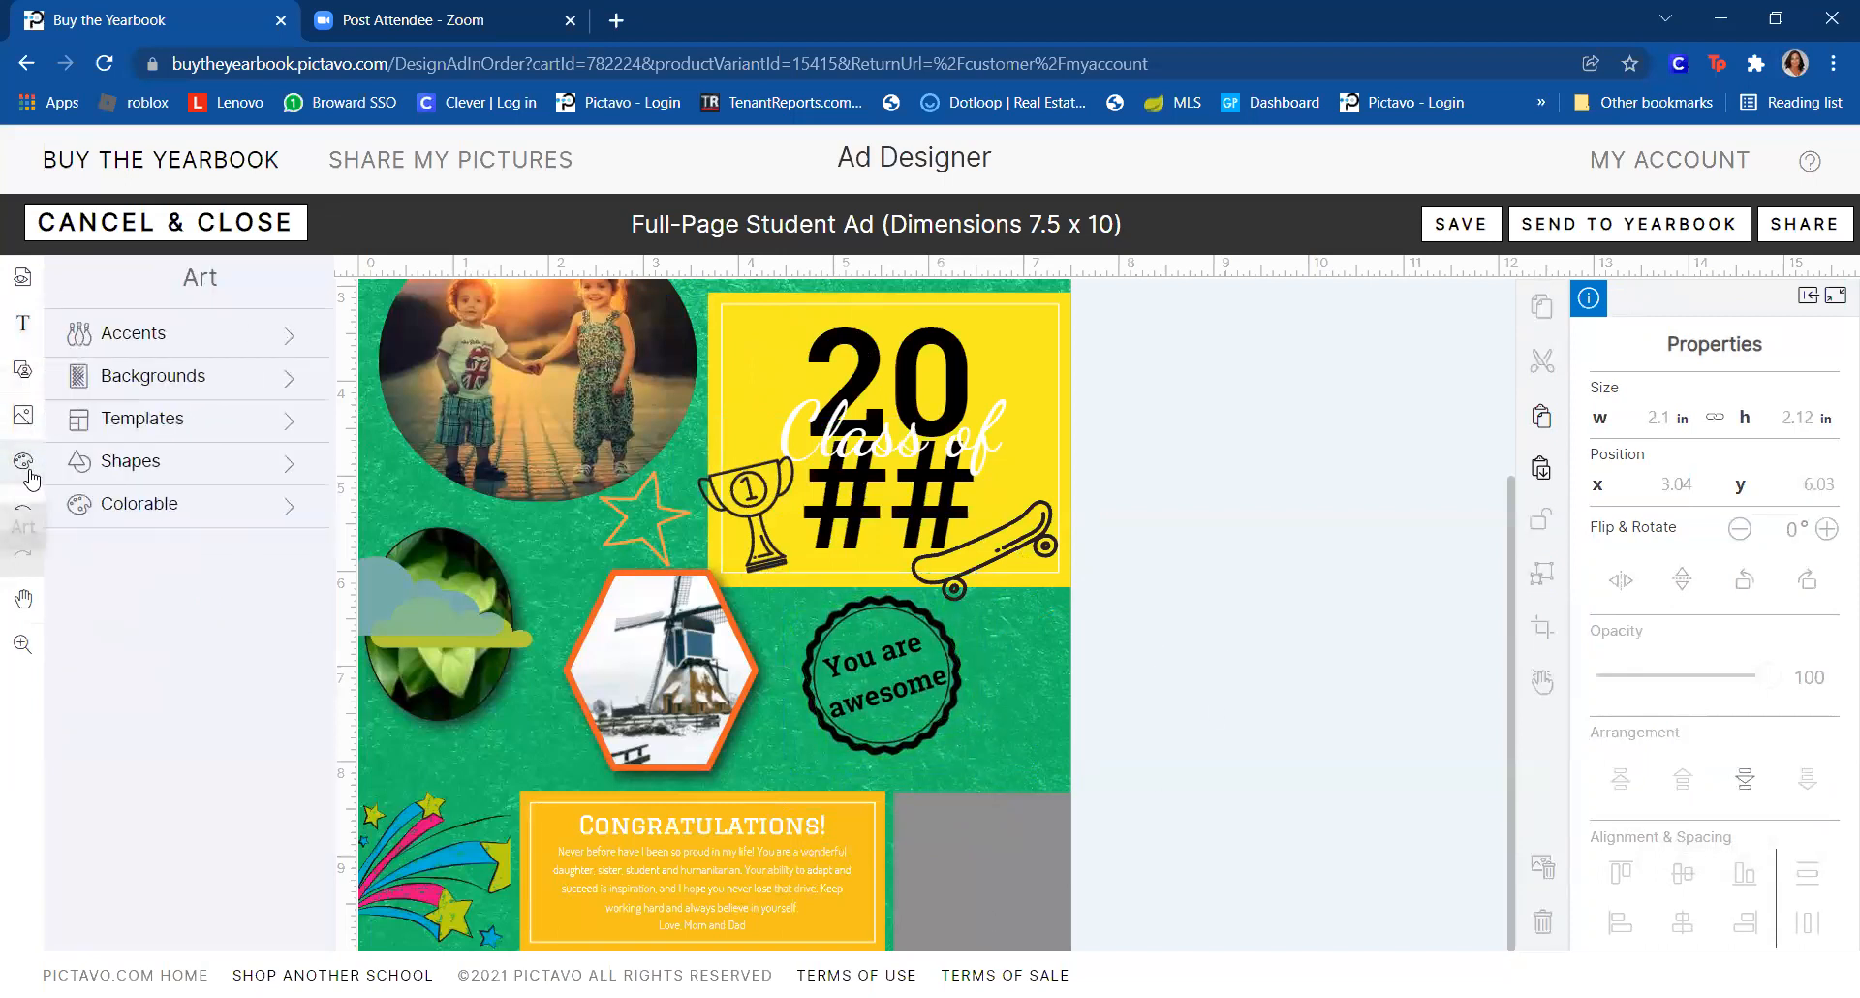
left_click(214, 479)
left_click_drag(243, 351, 569, 548)
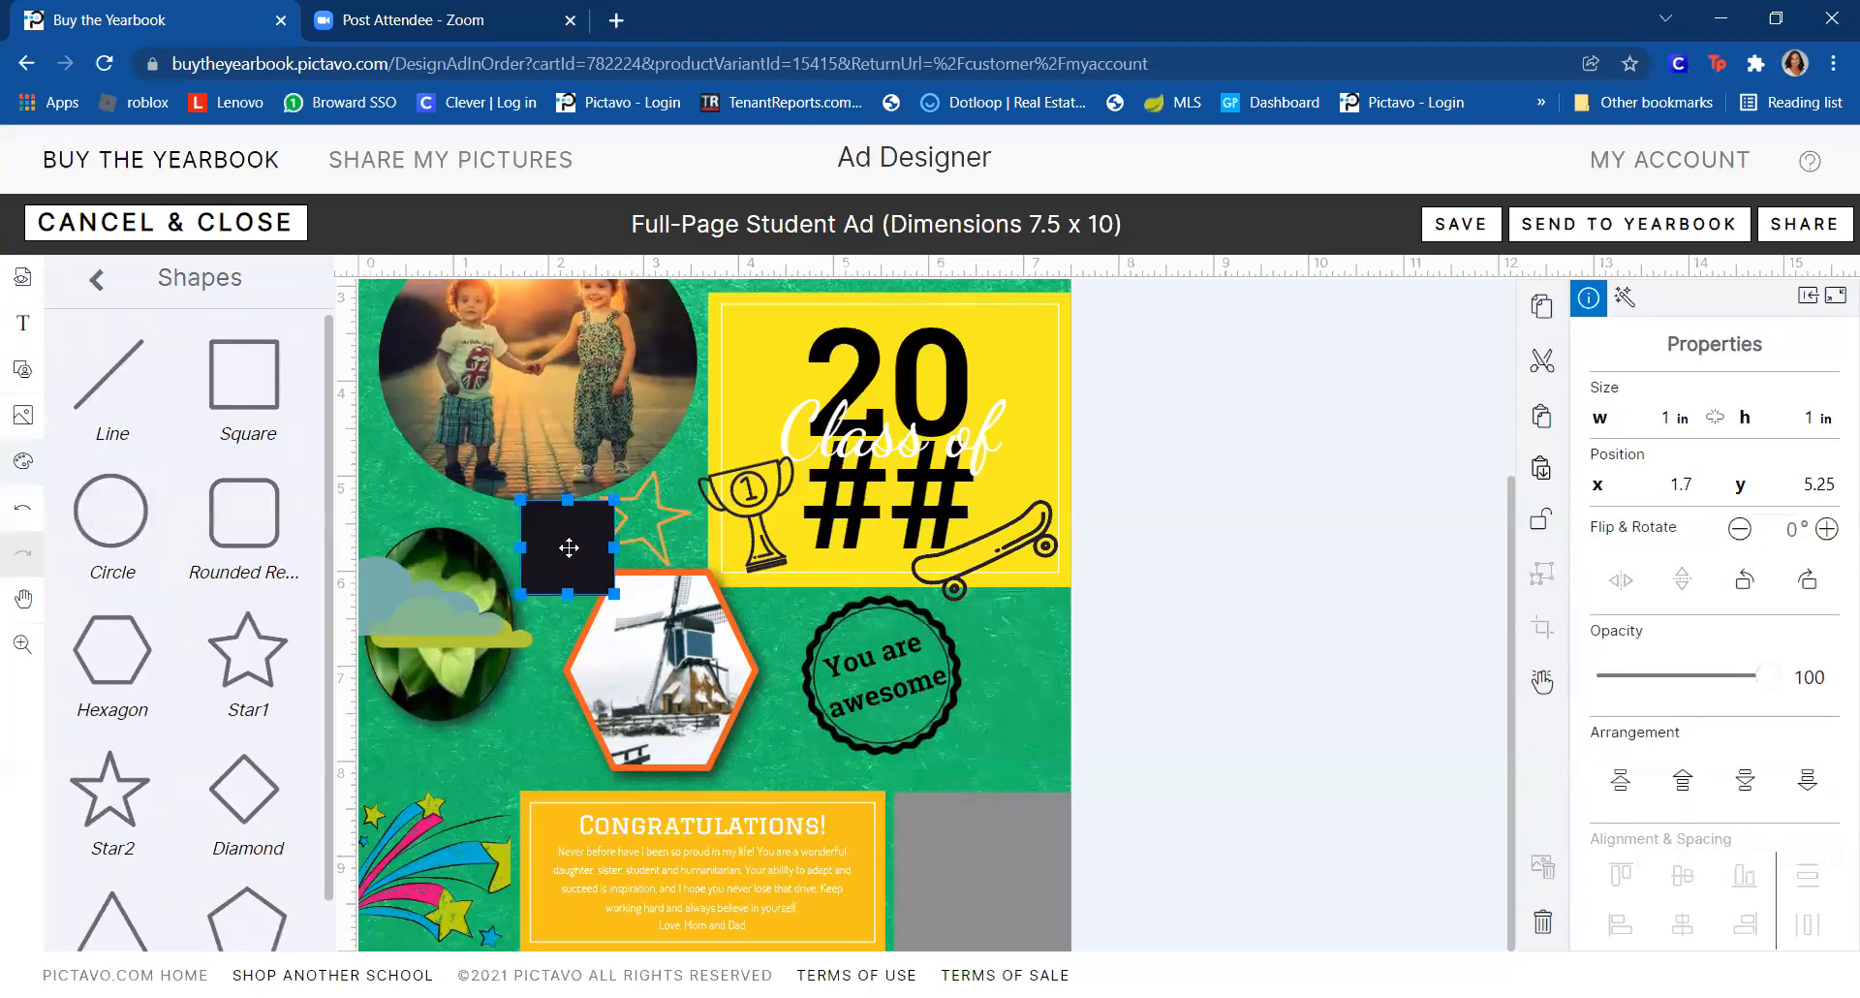
left_click(459, 858)
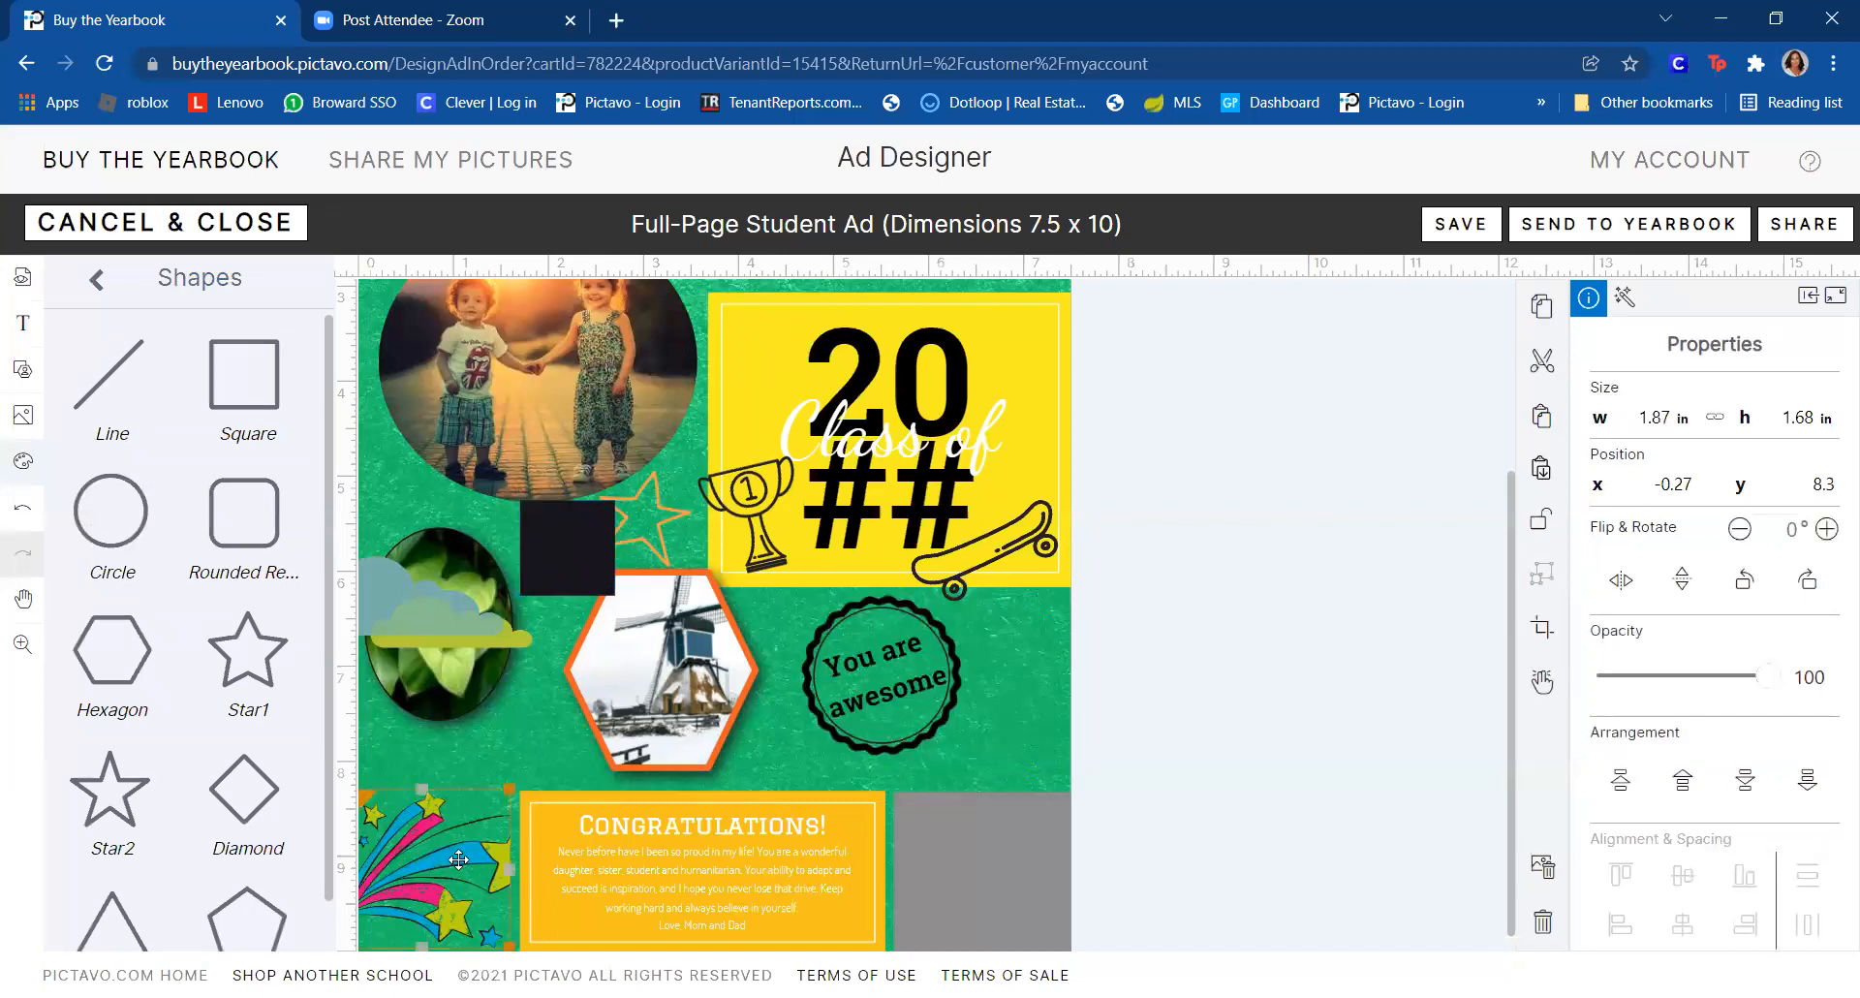
key("Delete")
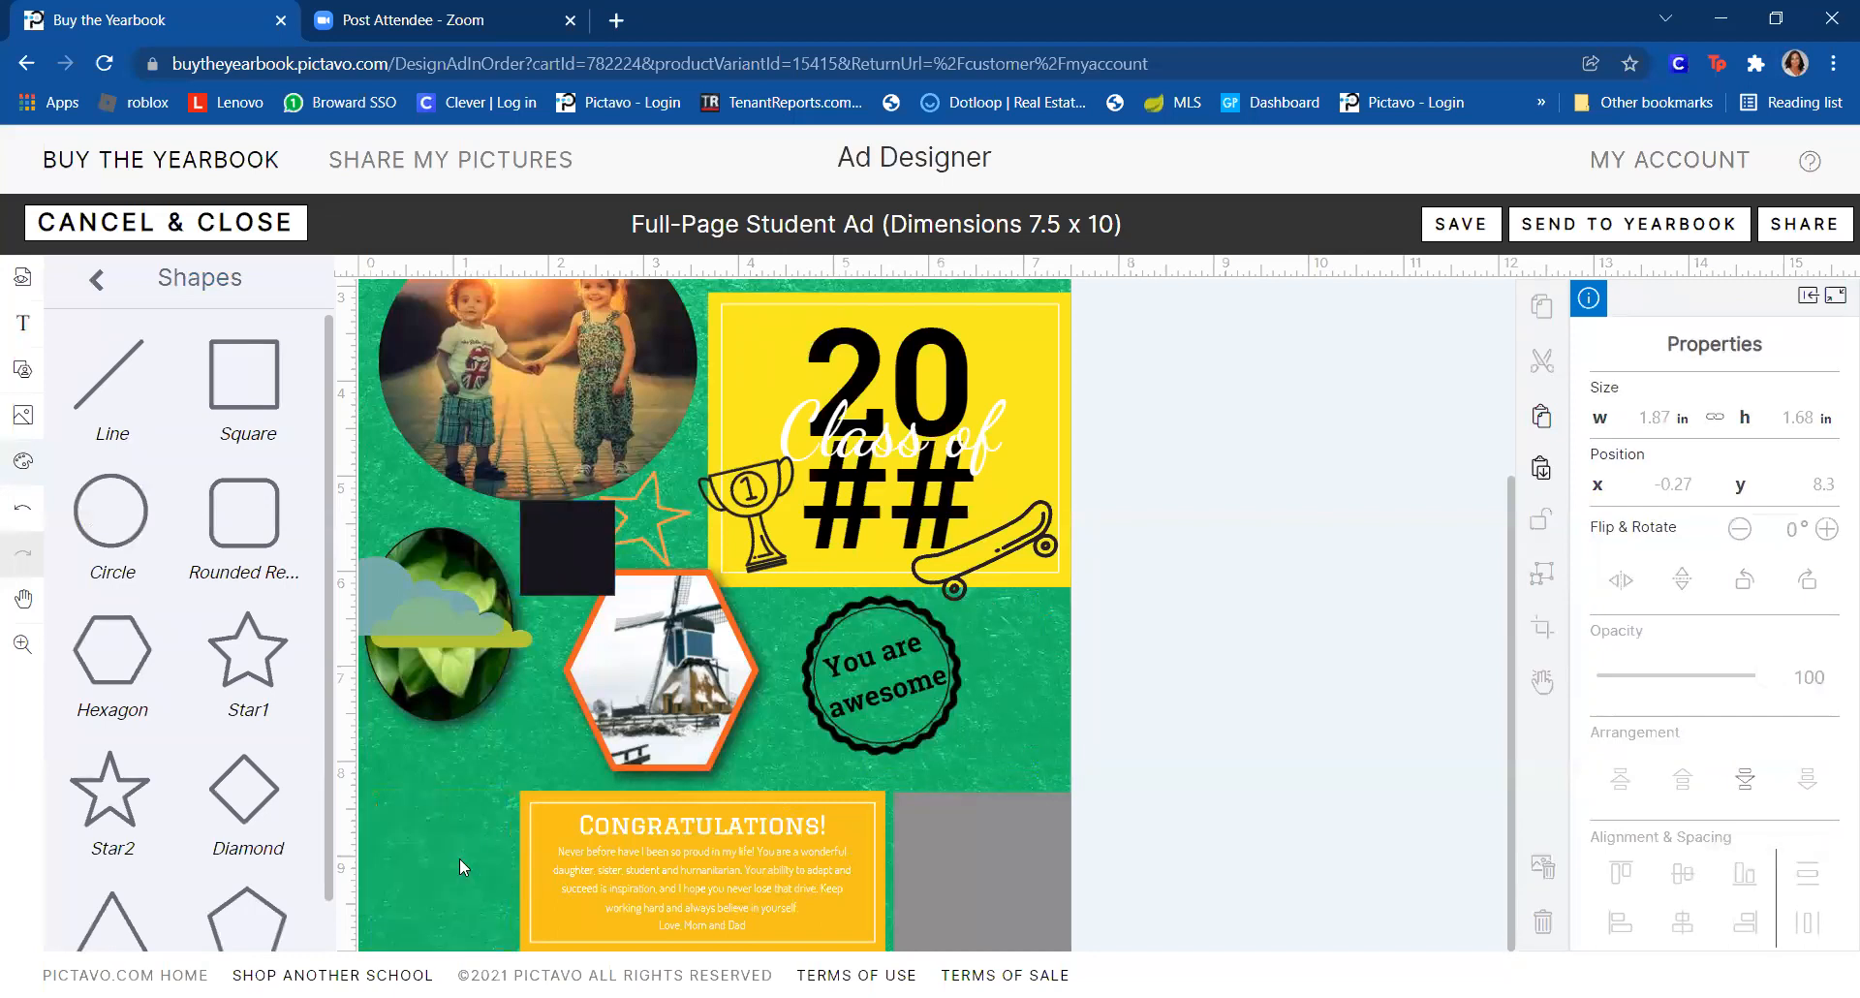
- Stretch the square into a vertical strip about 0.9 in wide and 7.45 in high along the page's left edge
left_click(576, 526)
left_click_drag(570, 497, 568, 317)
left_click_drag(579, 435, 415, 388)
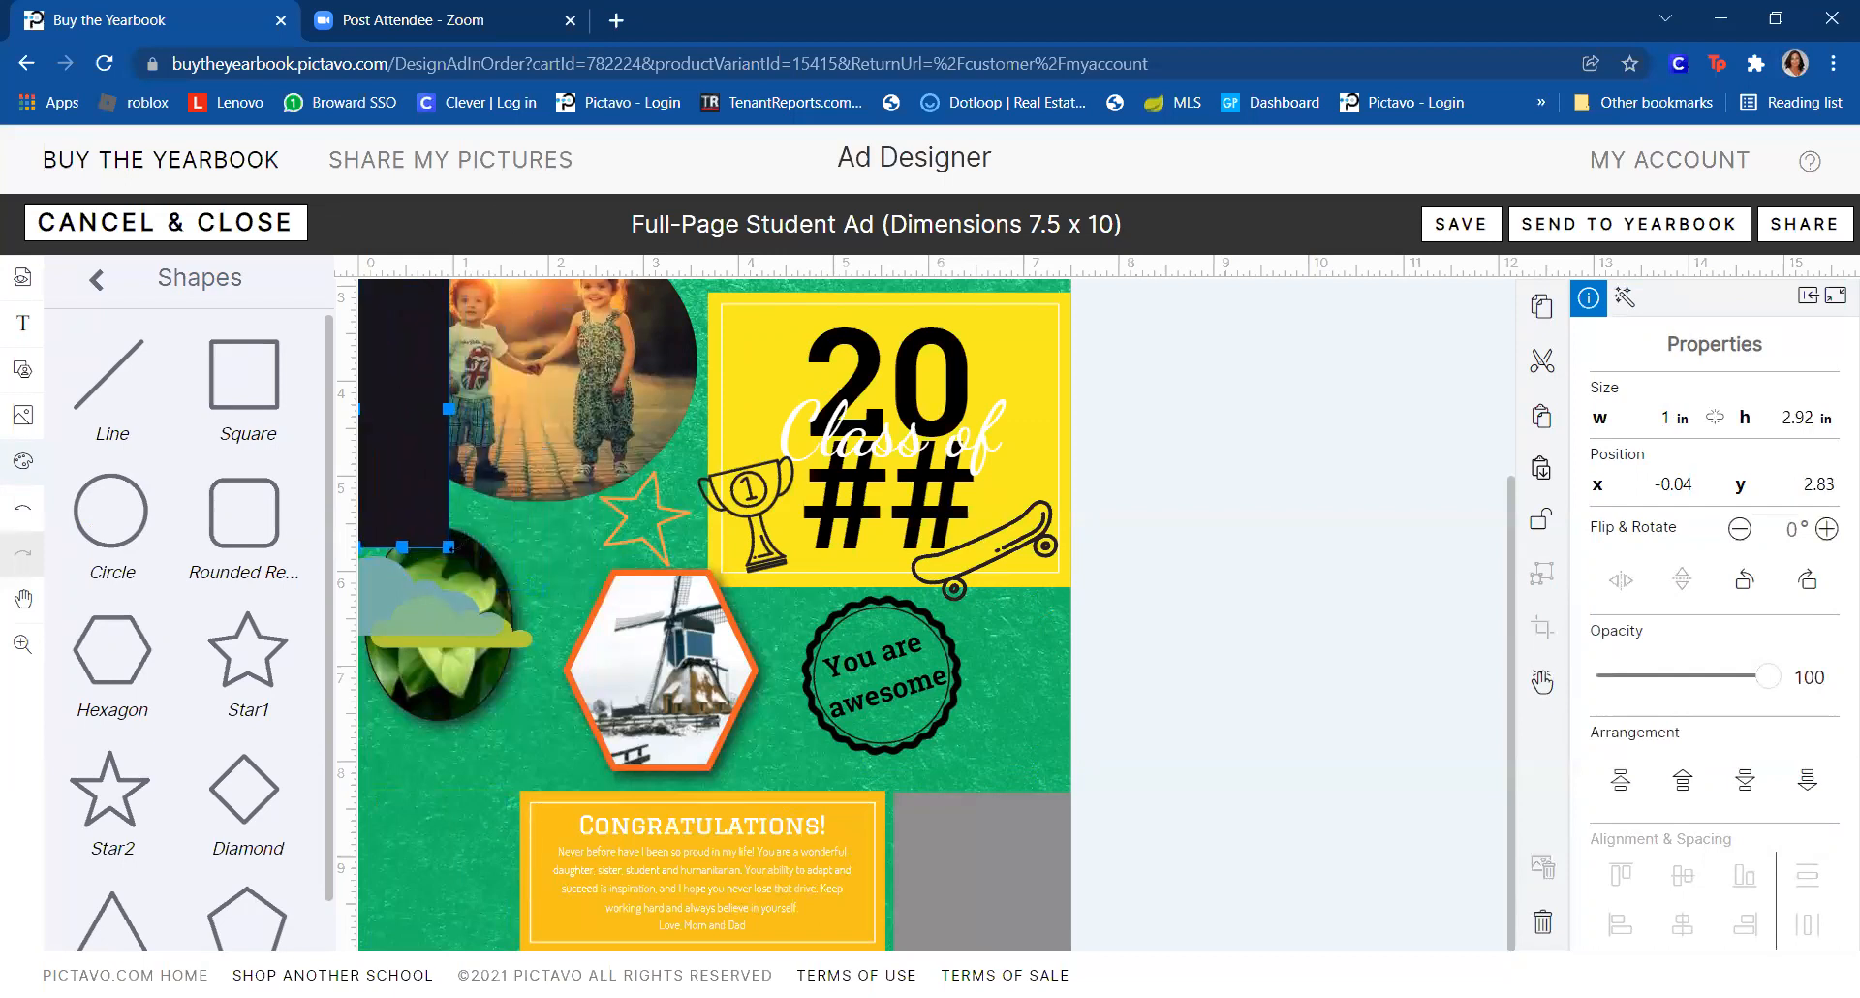
left_click_drag(448, 547, 439, 976)
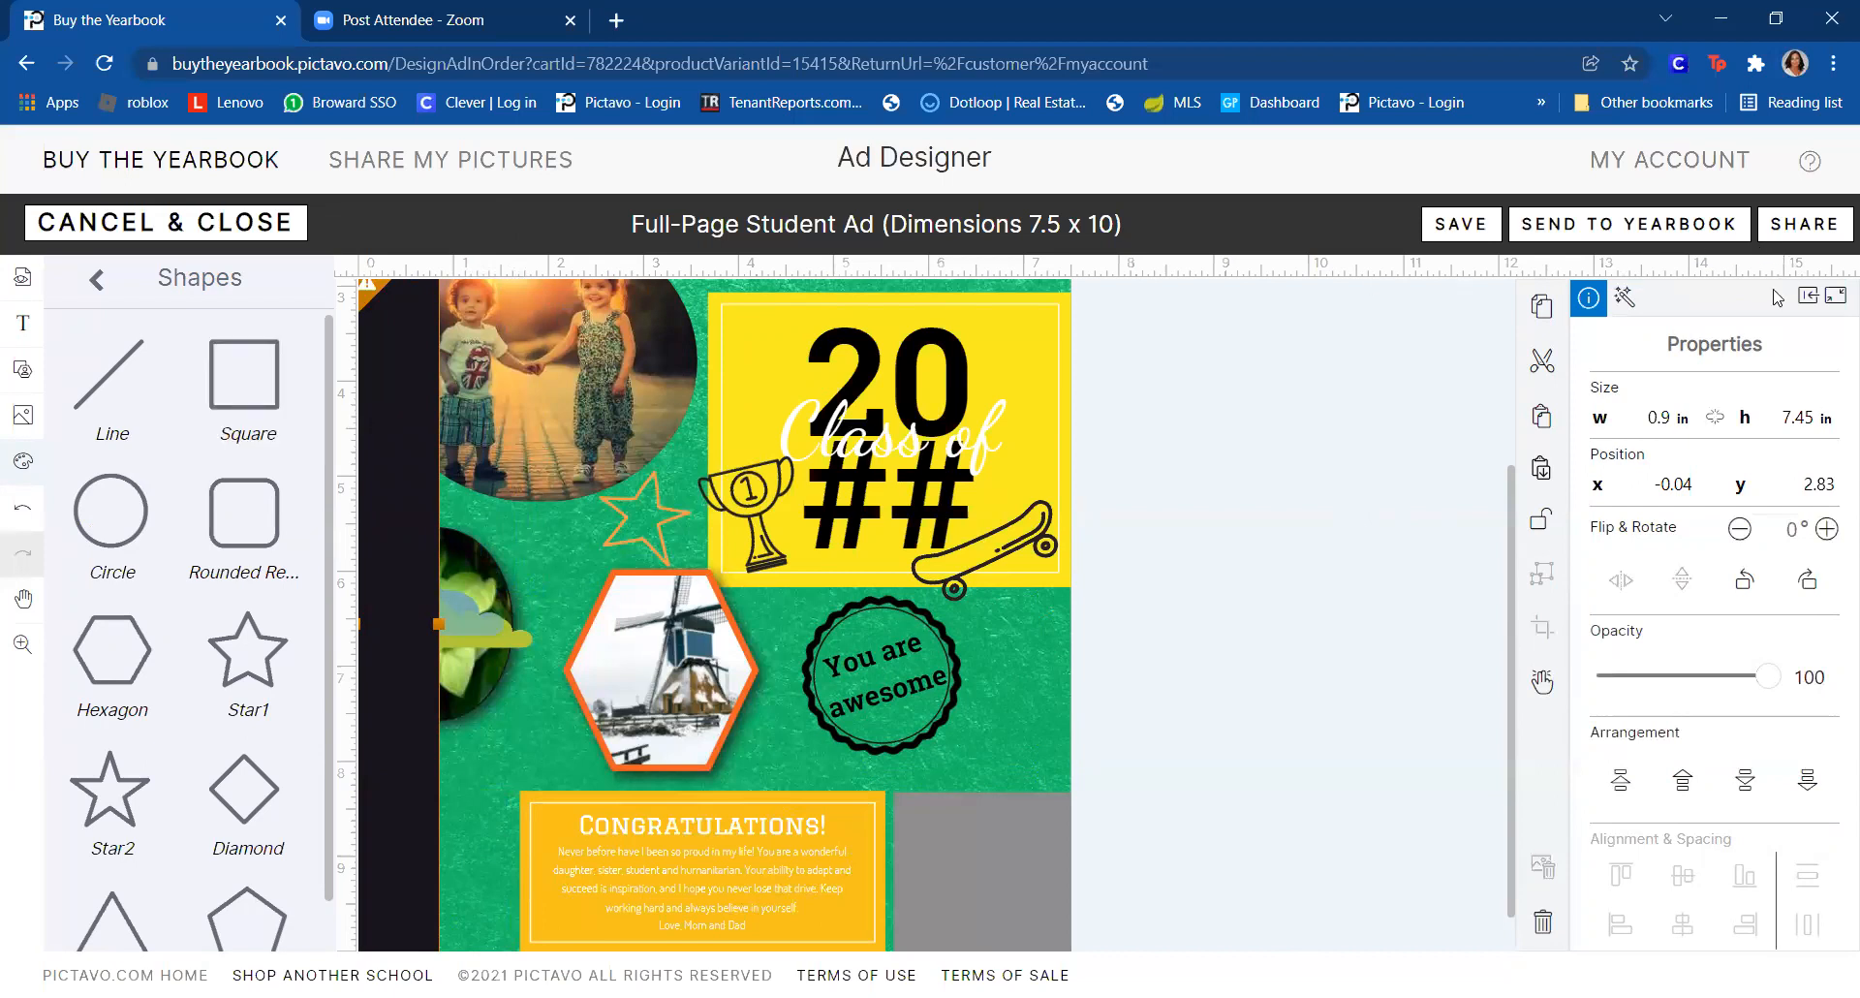
- Fill the vertical strip with dark blue and send it to the back behind the photos
left_click(1622, 308)
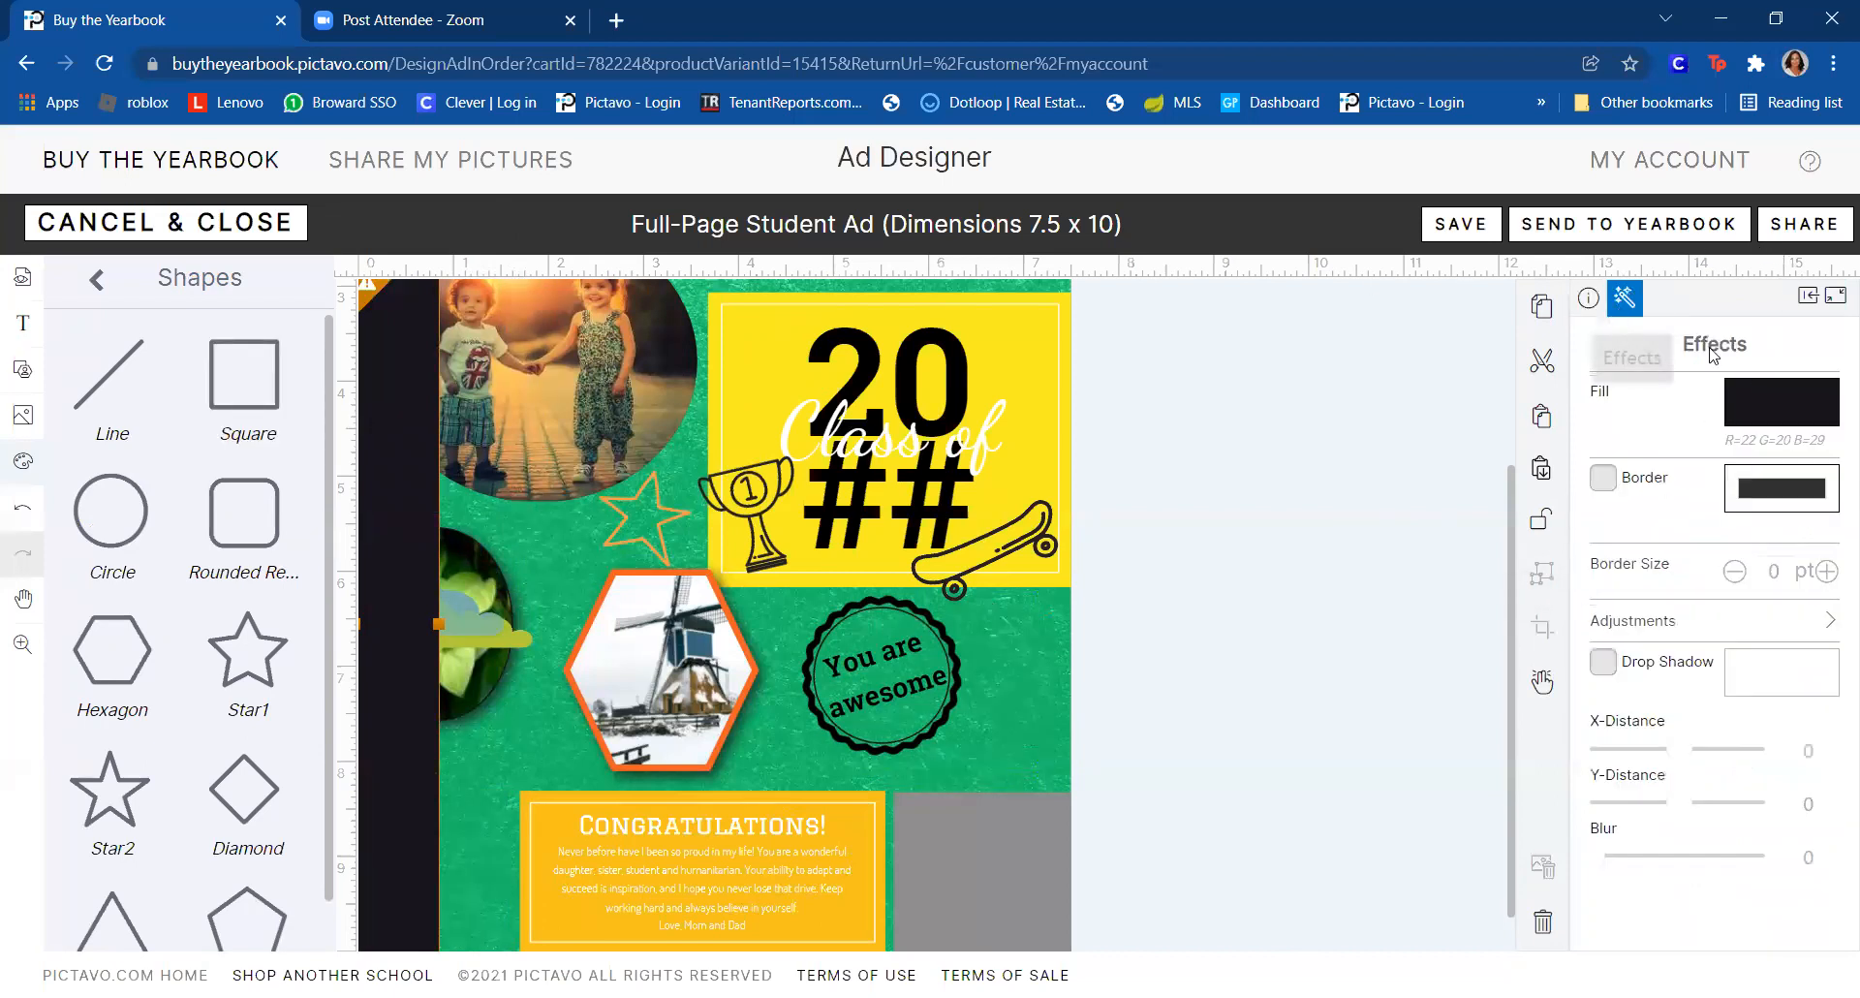
left_click(1779, 403)
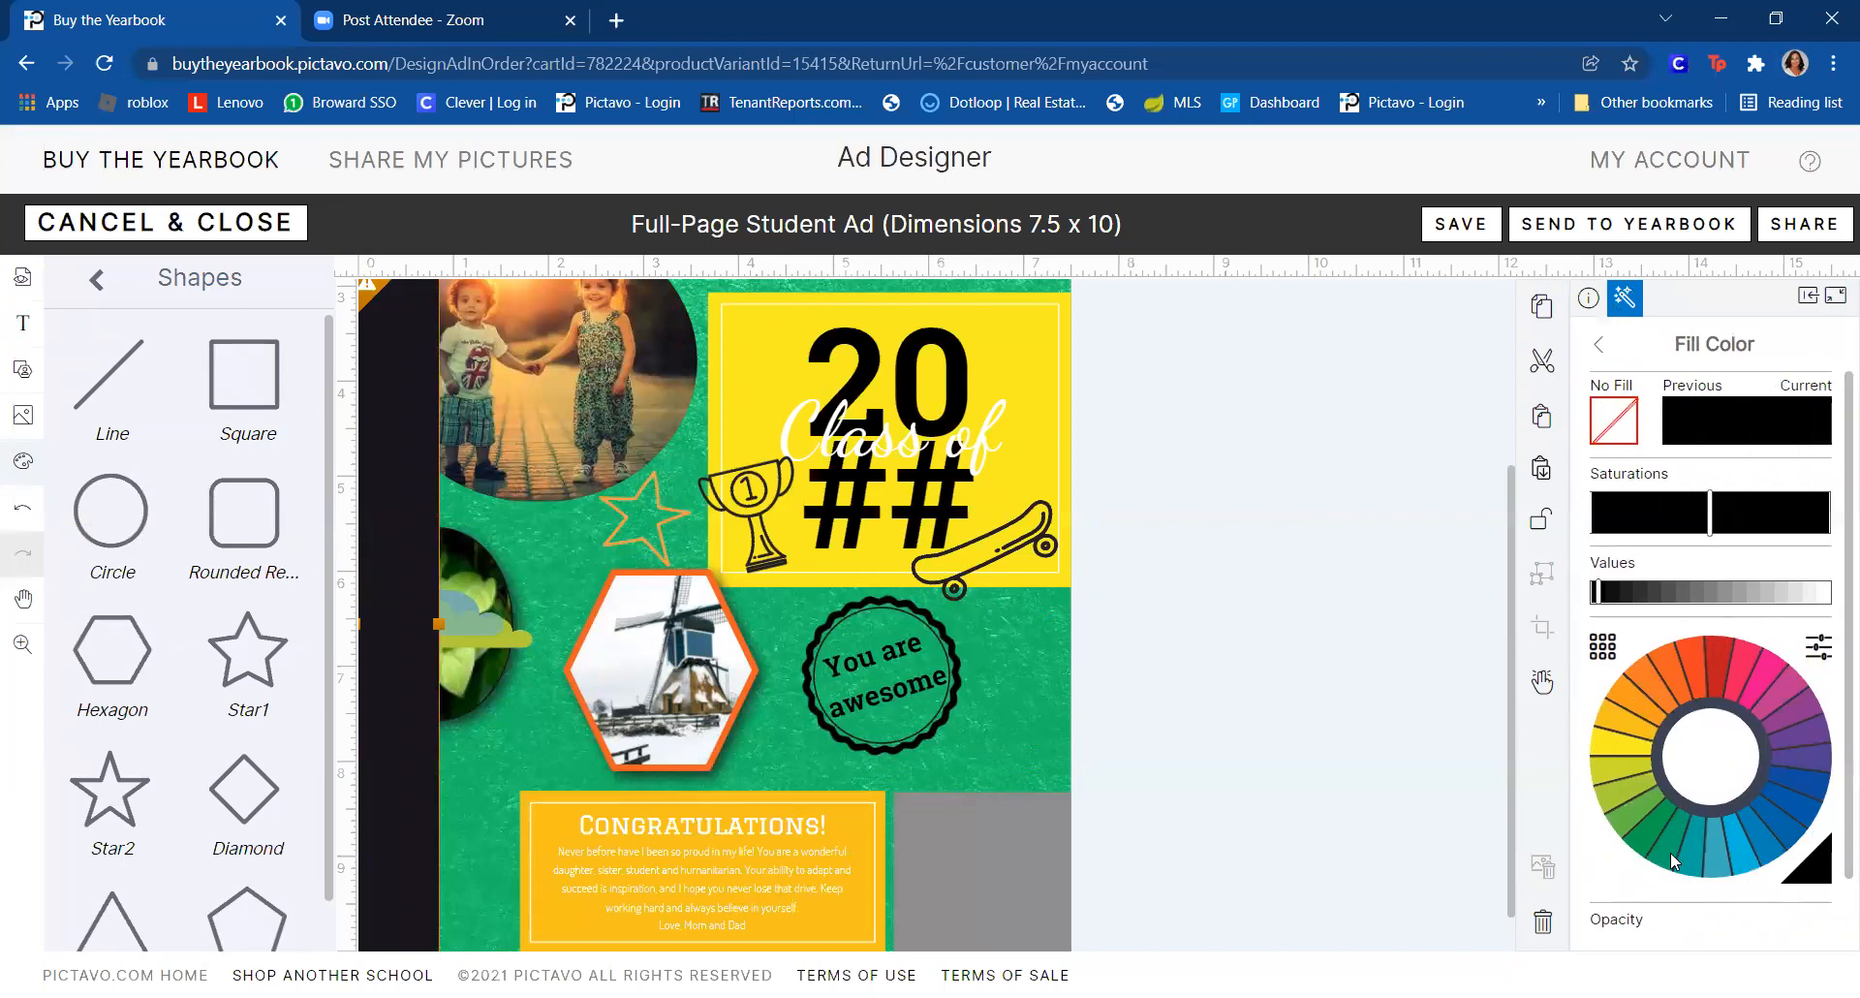
left_click(1815, 798)
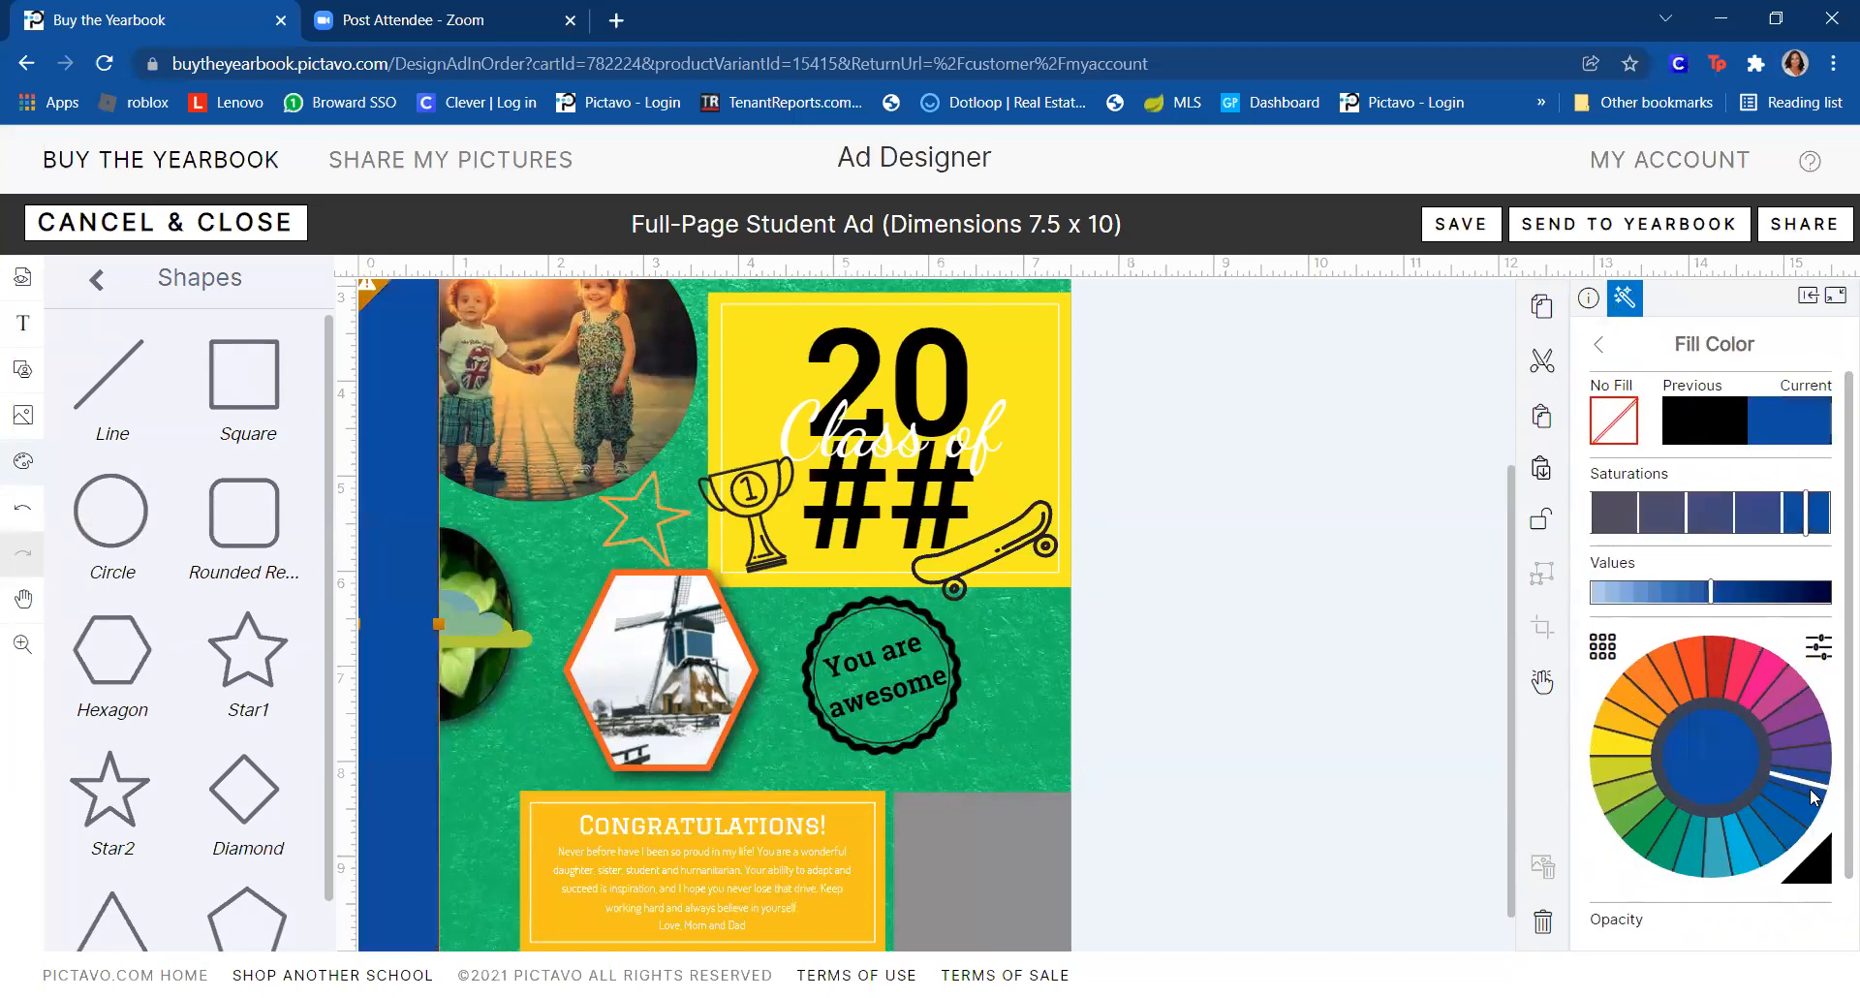
left_click(1588, 298)
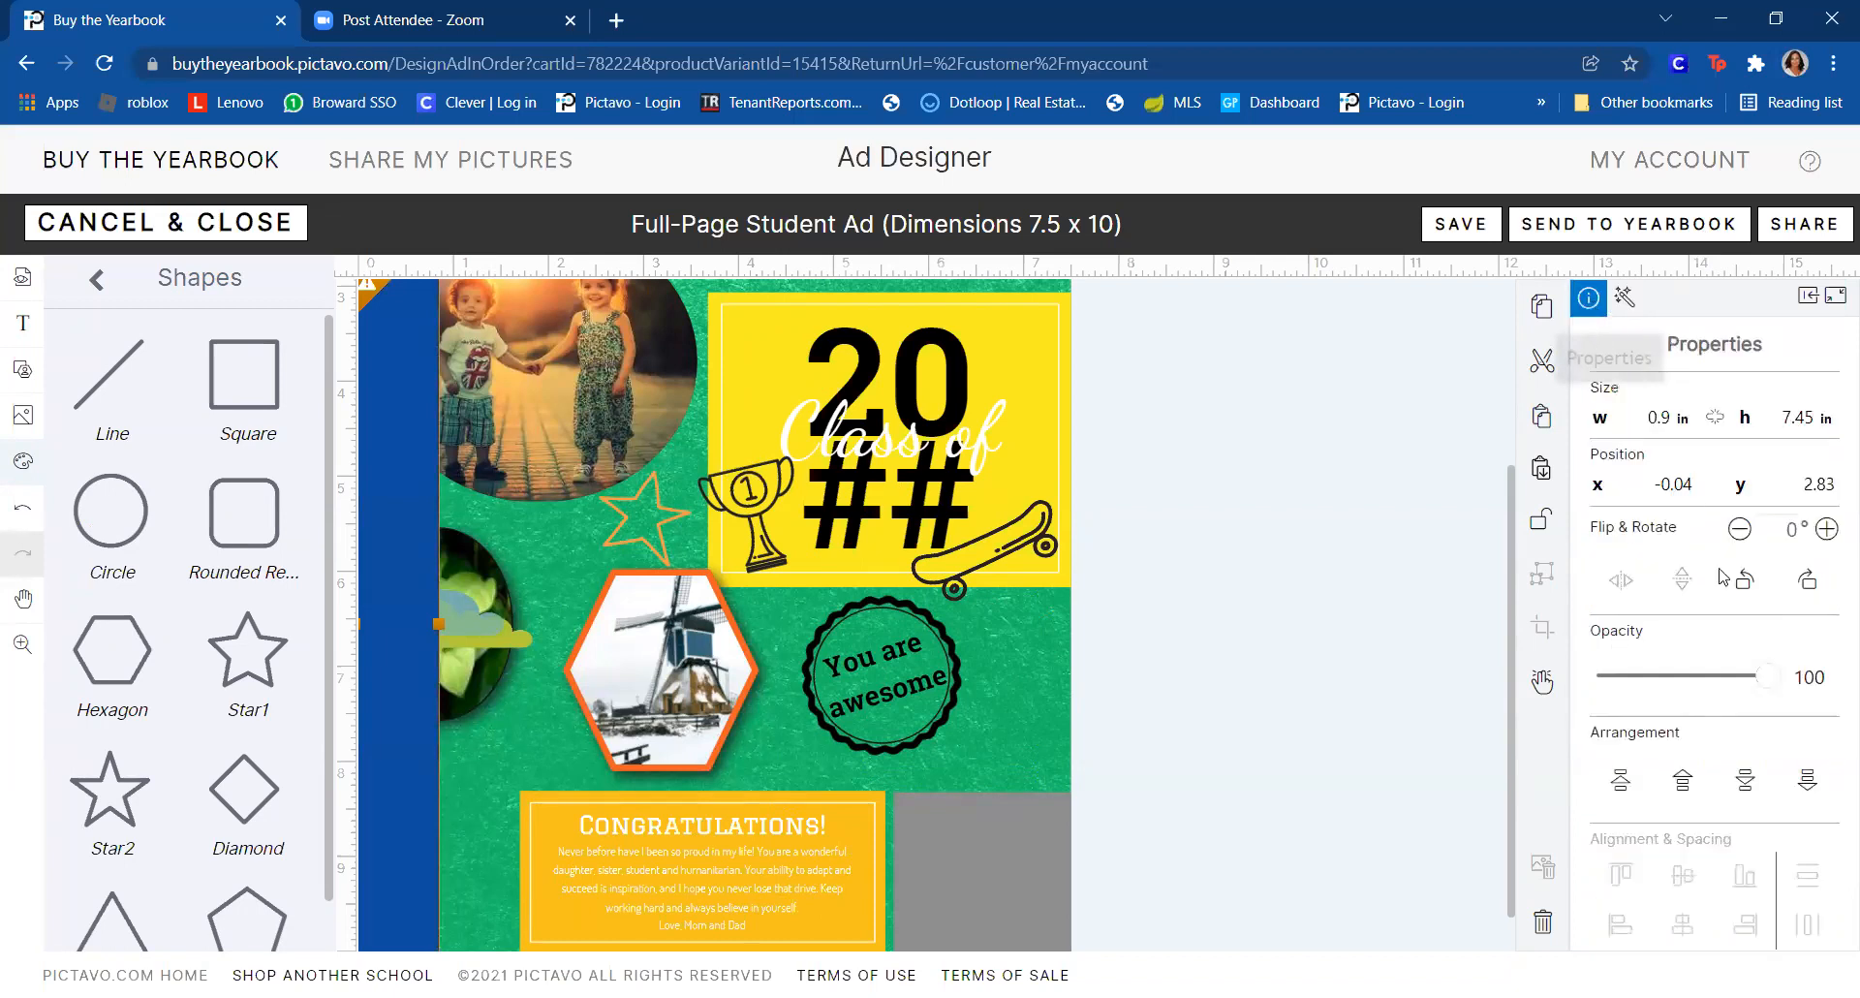
left_click(1809, 783)
- Extend the blue strip up past the page's upper edge to 10.89 in high and shift the round photo slightly up and left
left_click_drag(1428, 569, 1514, 495)
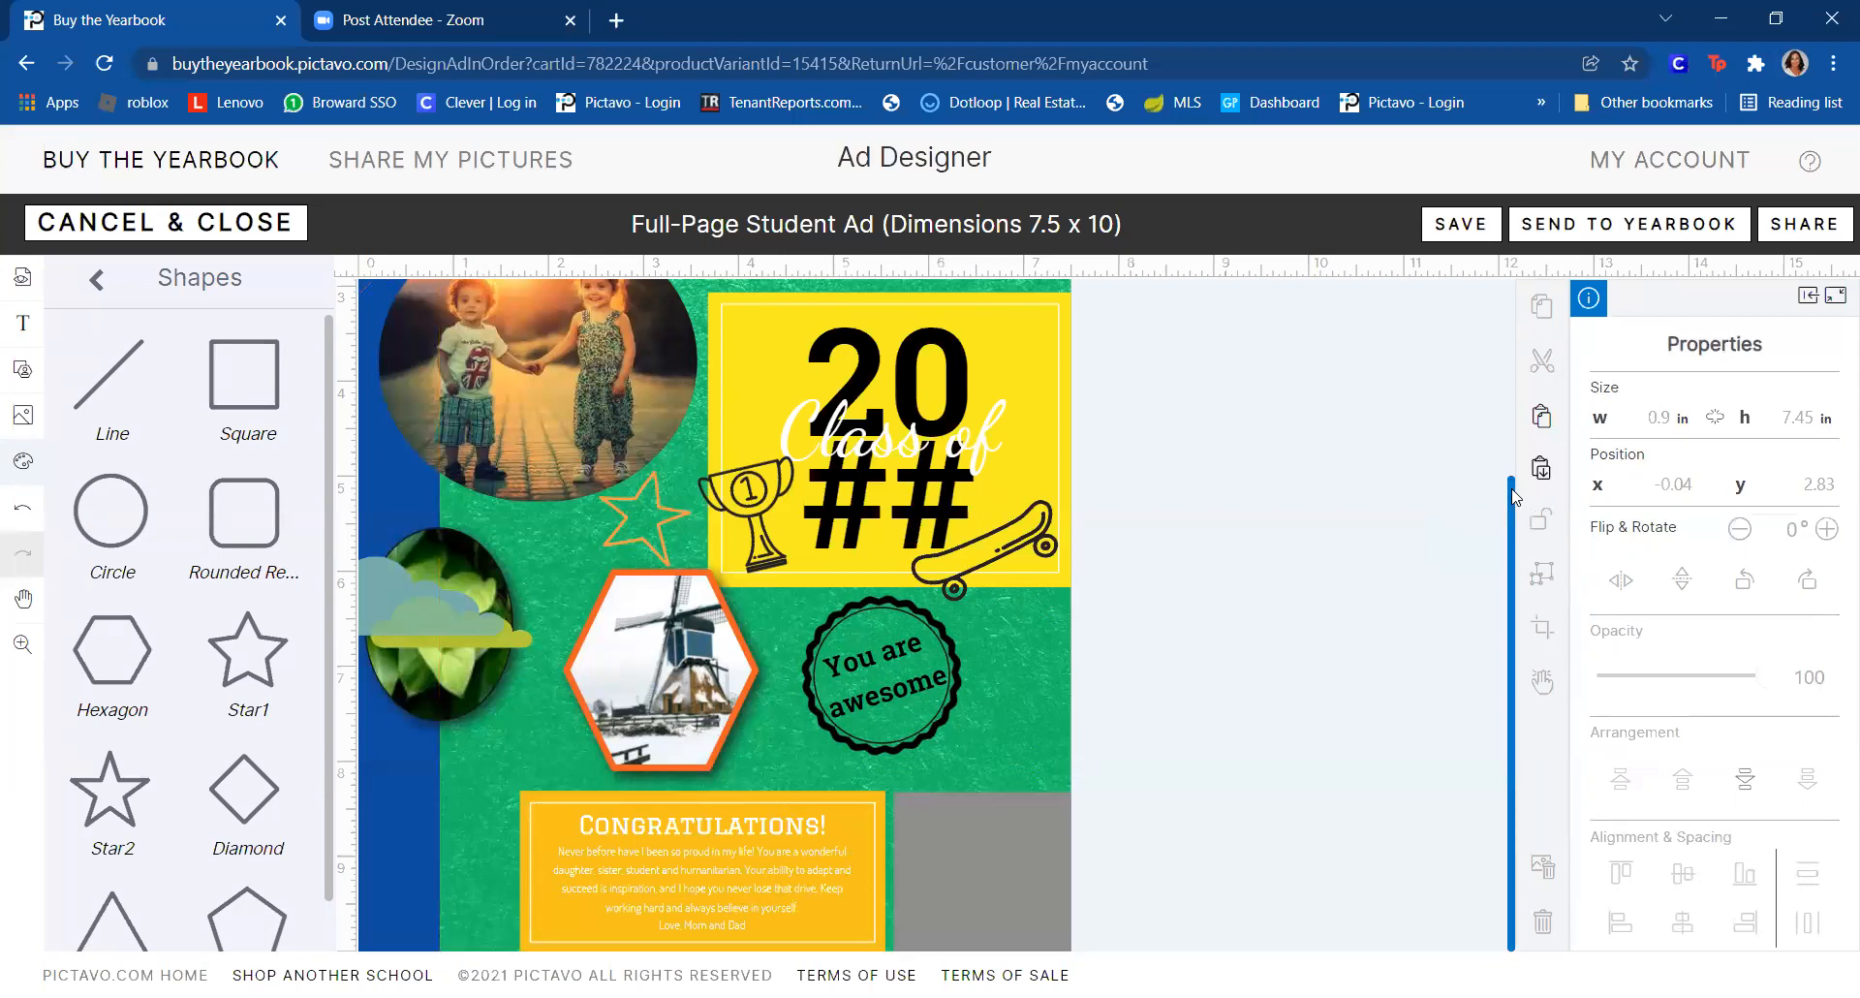
scroll(1514, 495, "up", 3)
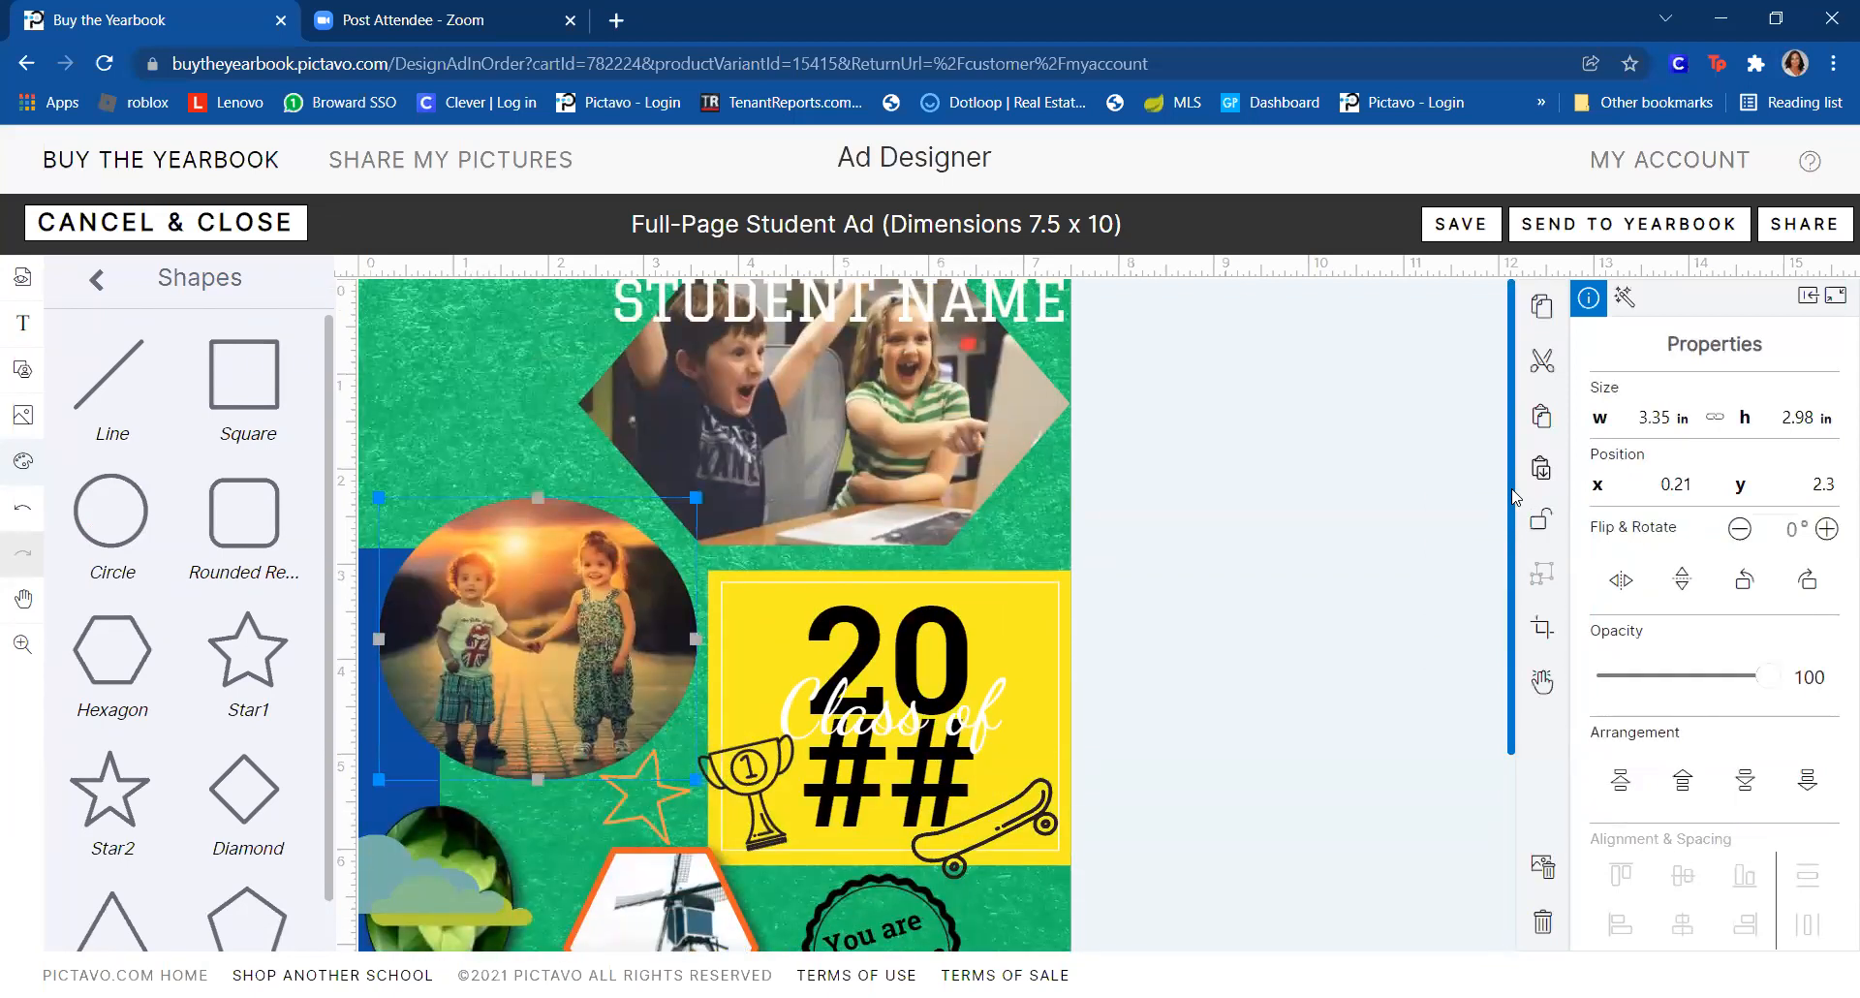
left_click(359, 605)
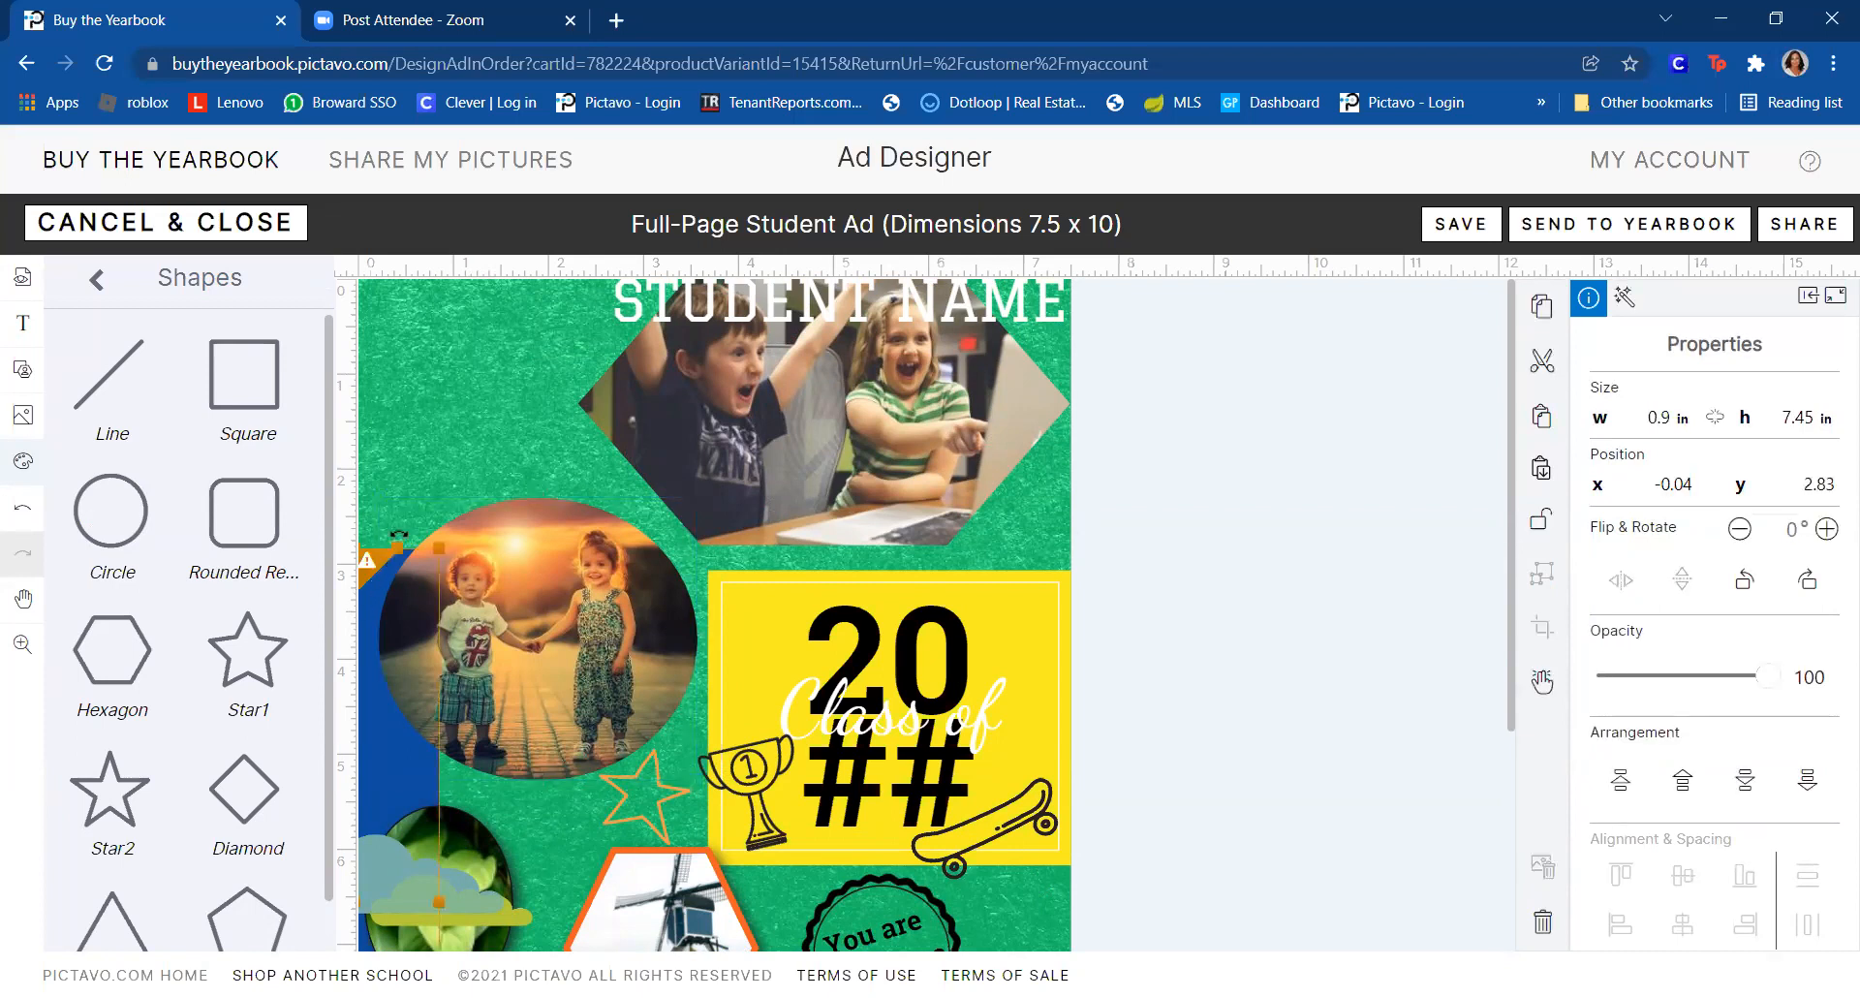
left_click_drag(396, 546, 365, 217)
left_click(1249, 737)
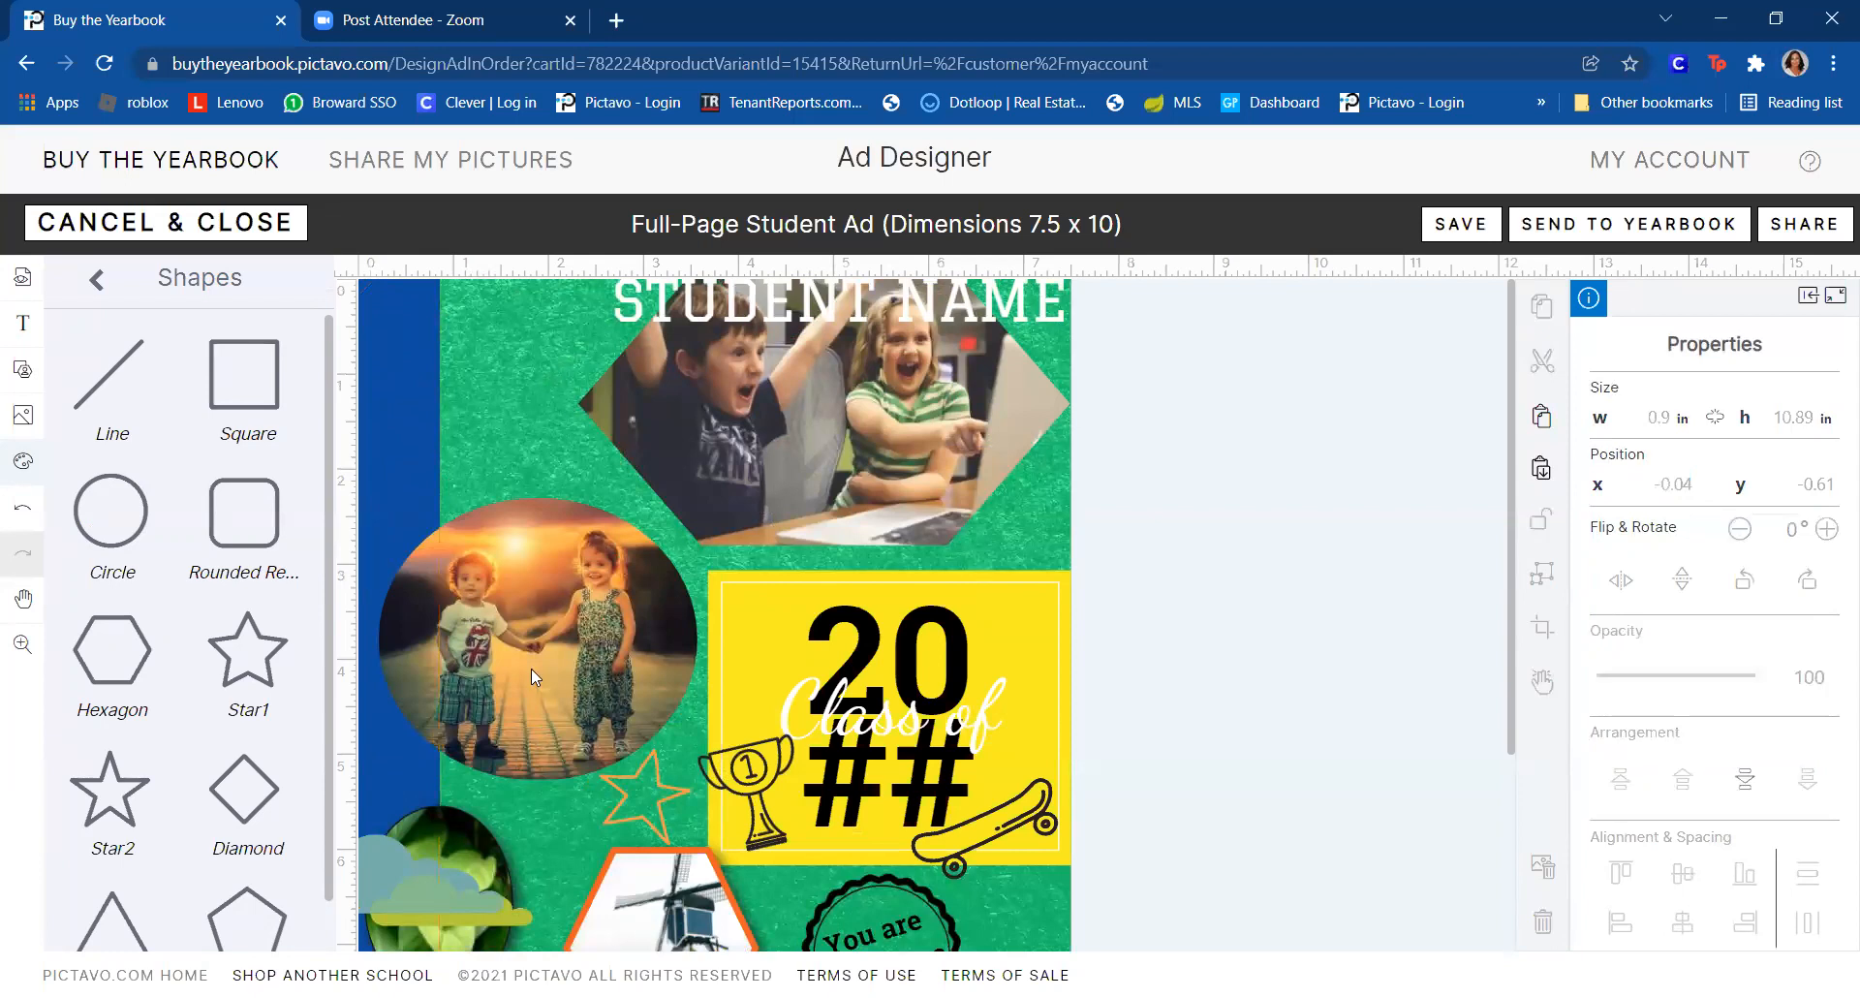
left_click_drag(519, 660, 505, 643)
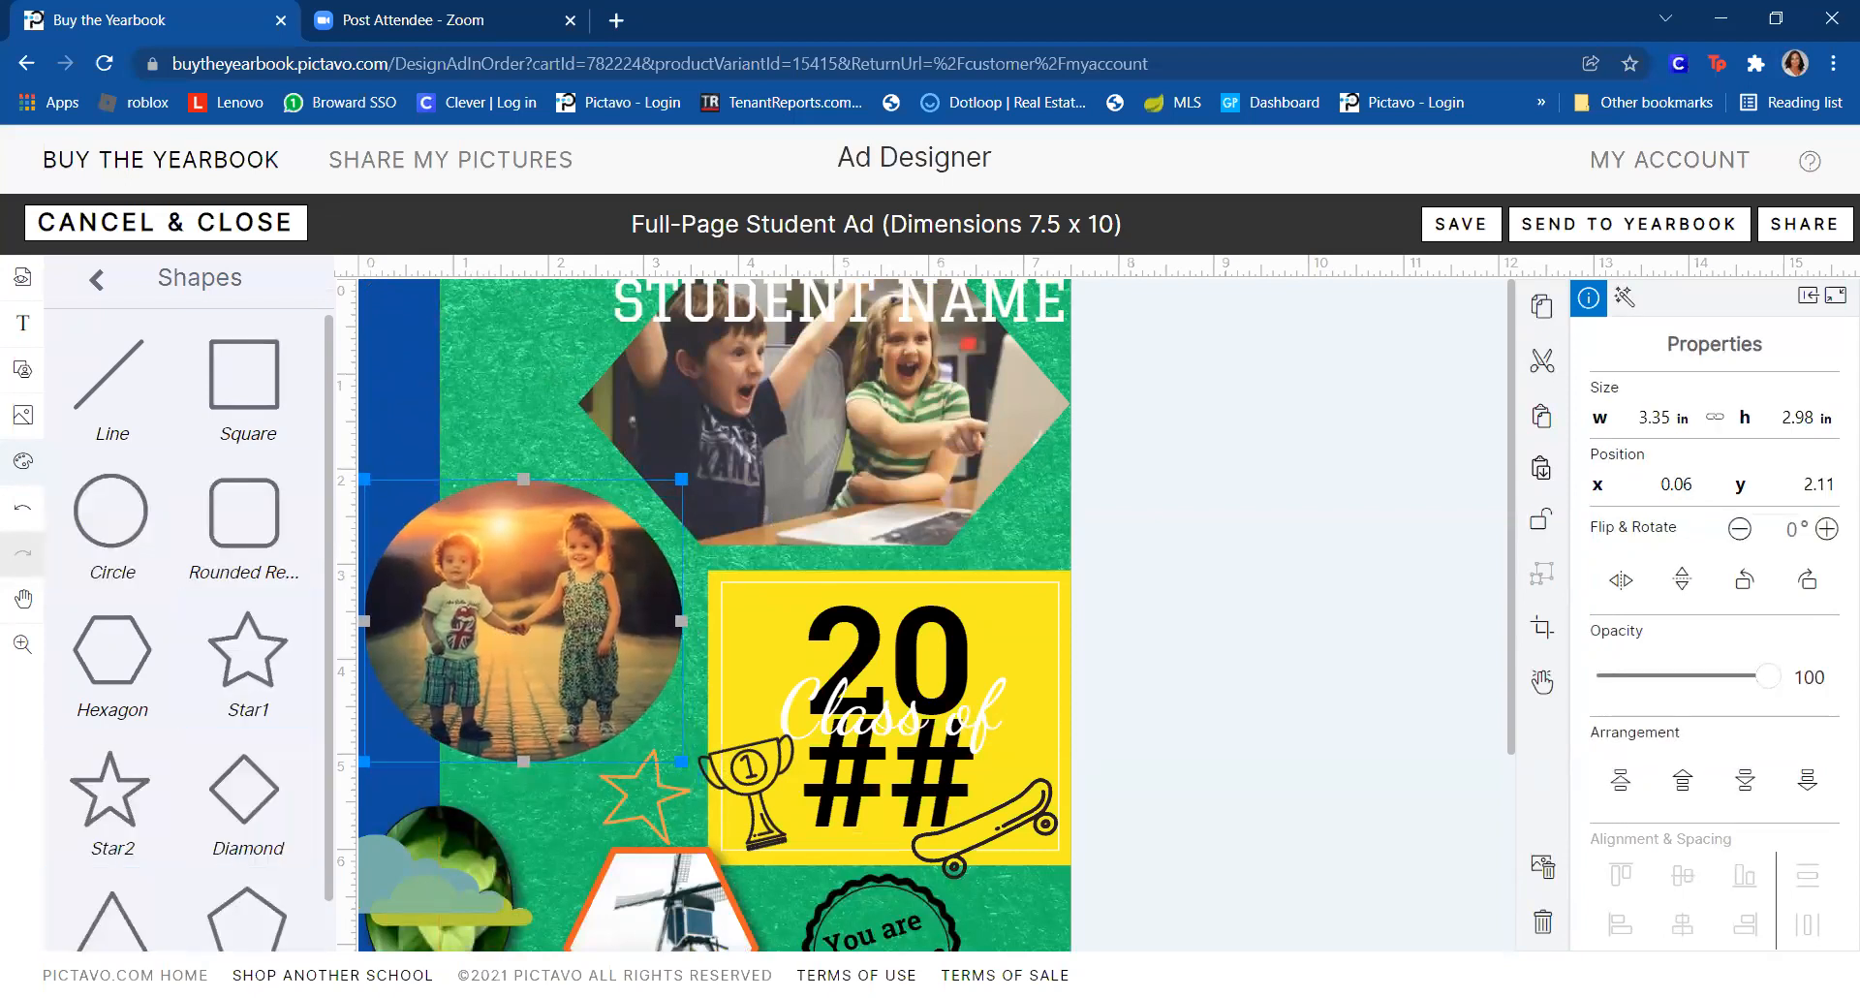
left_click(1218, 555)
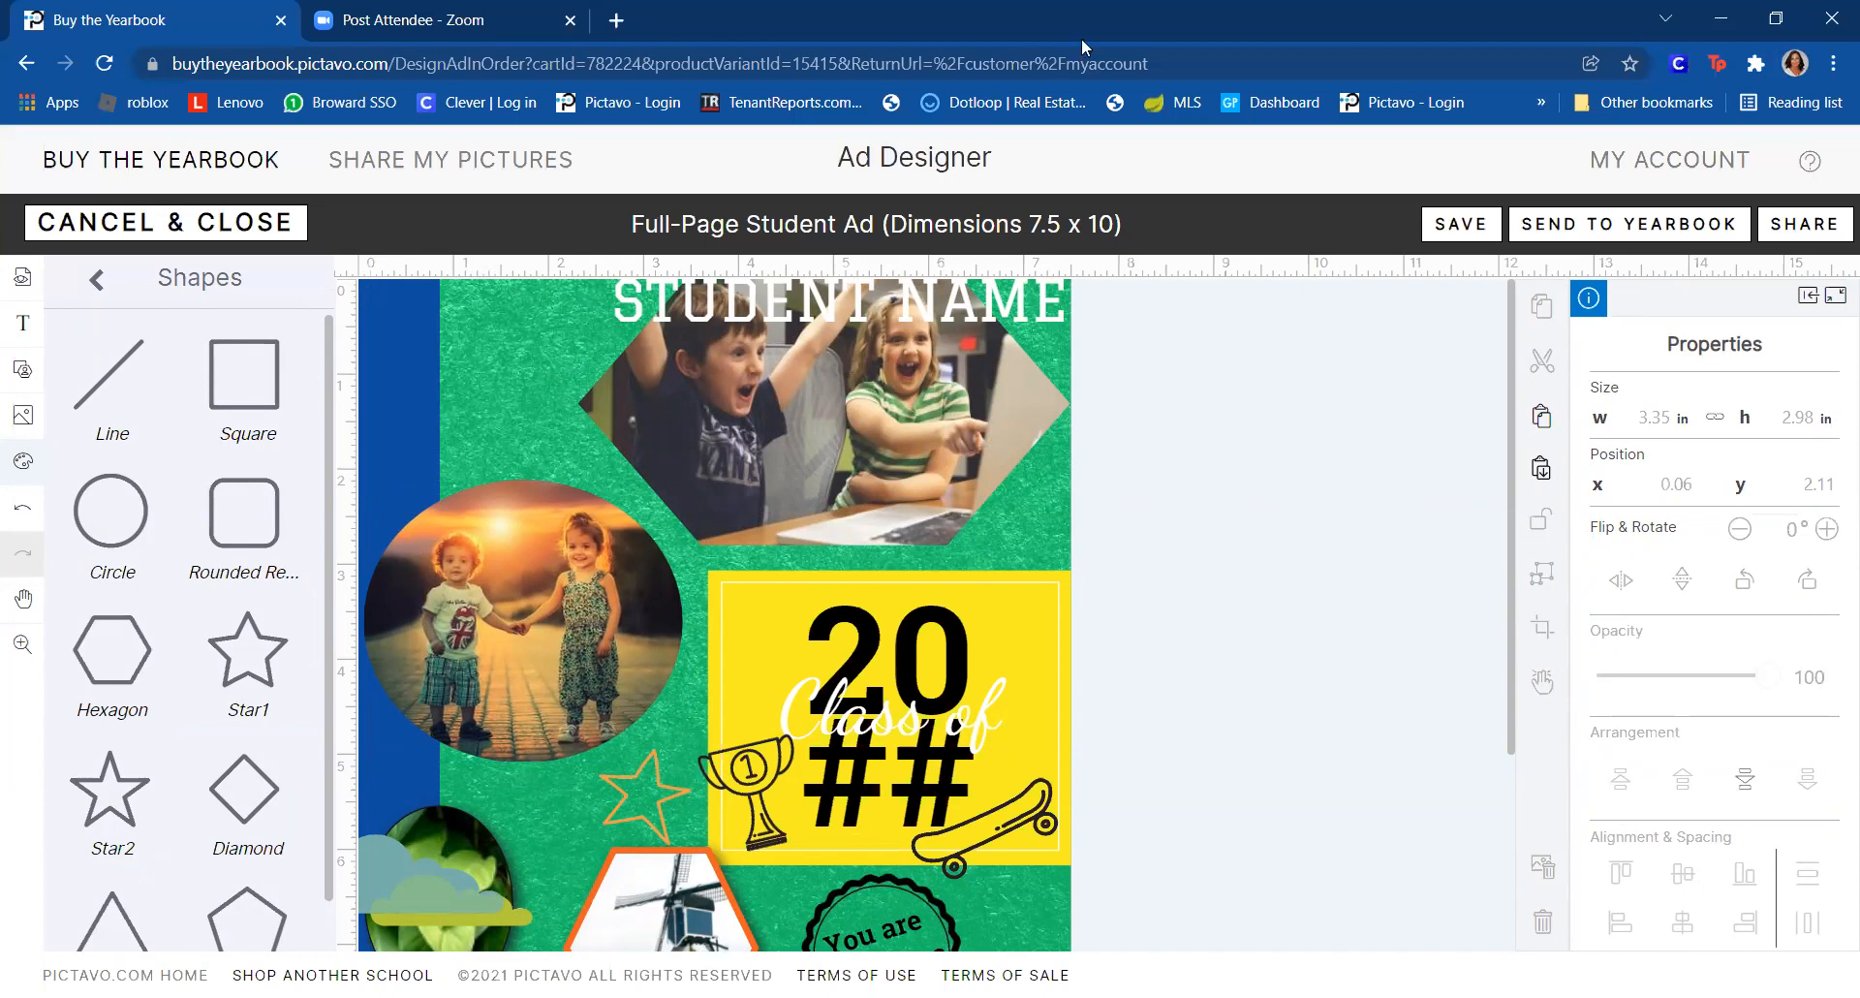
- Add a red border to the hexagonal photo under the student name
left_click(905, 444)
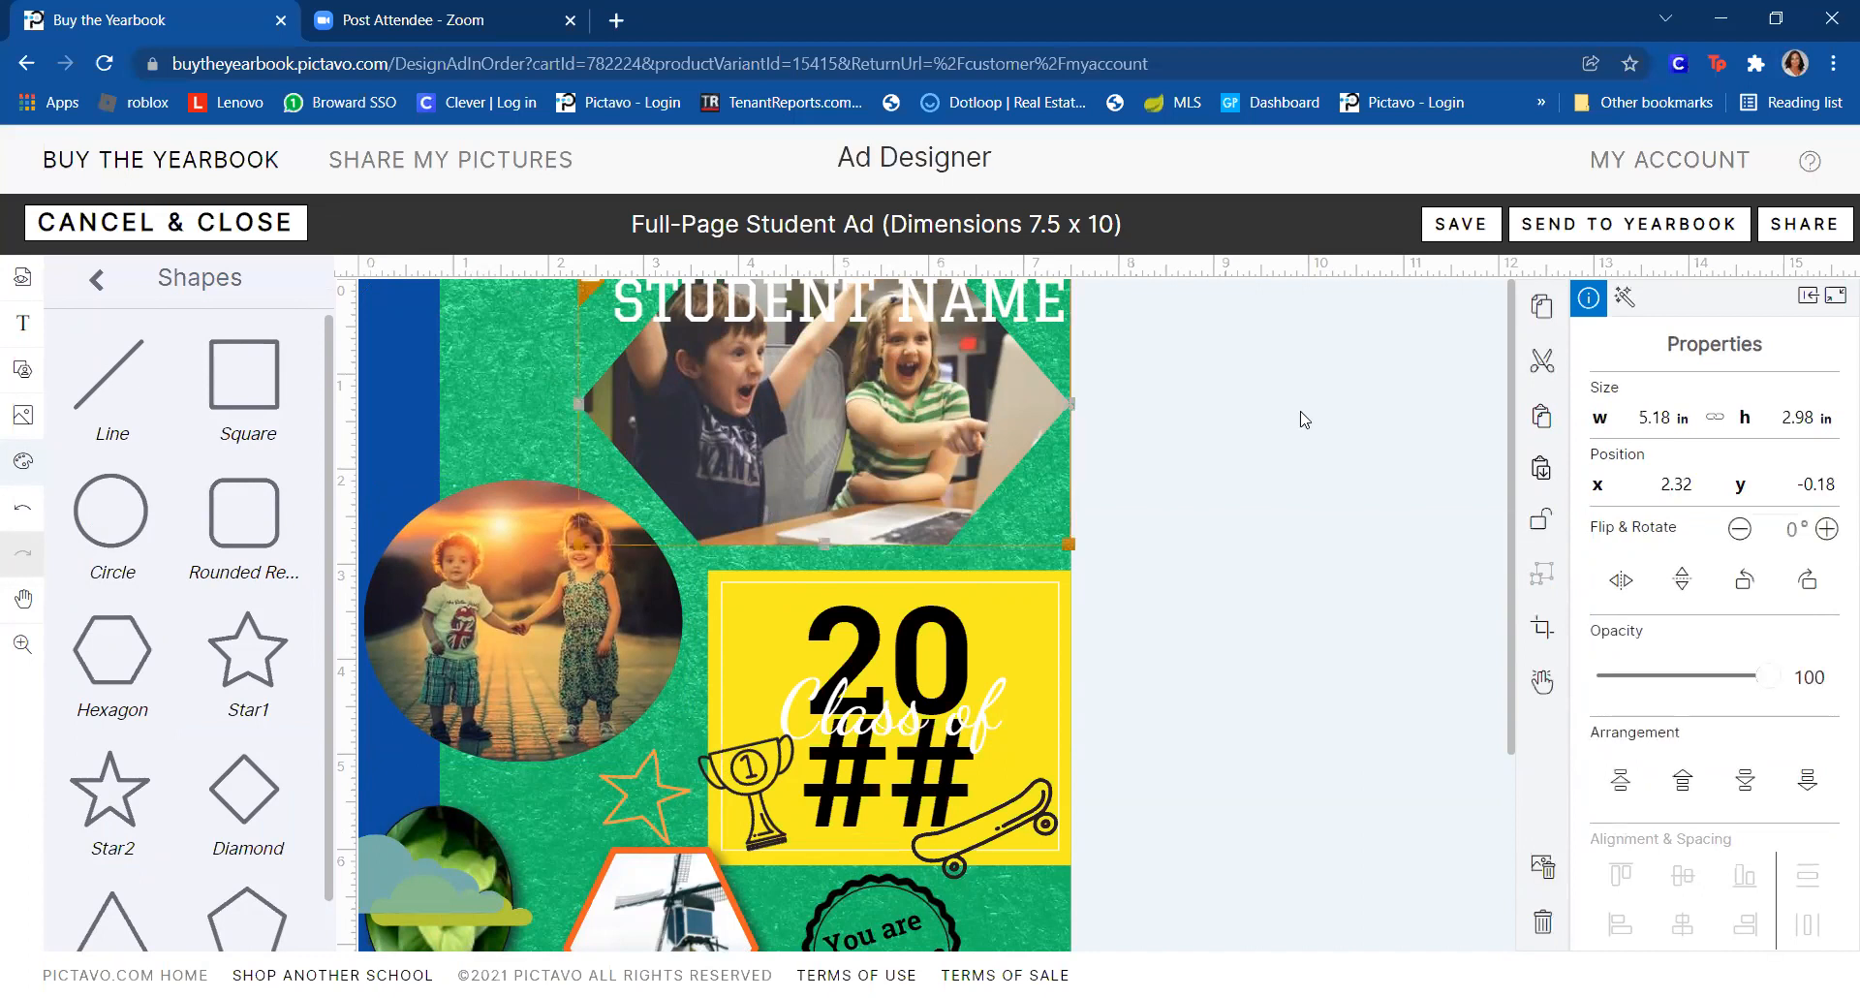
left_click(1625, 300)
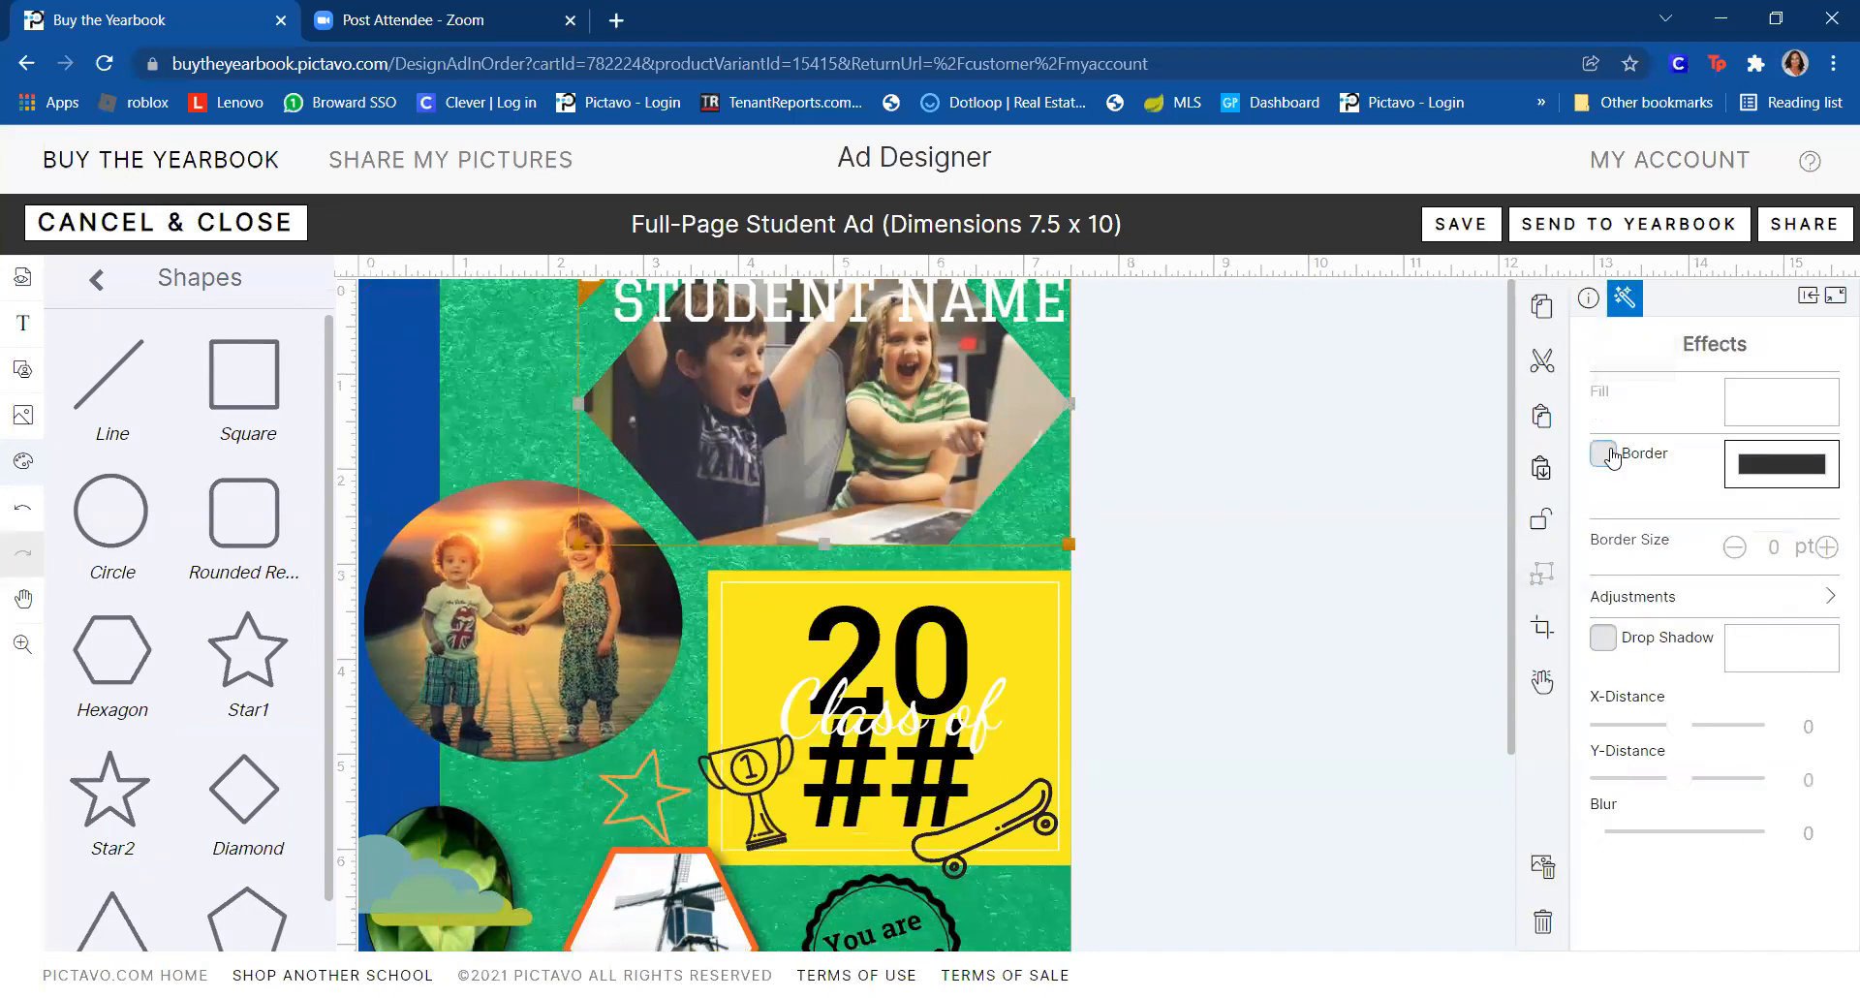
left_click(1604, 452)
left_click(1767, 465)
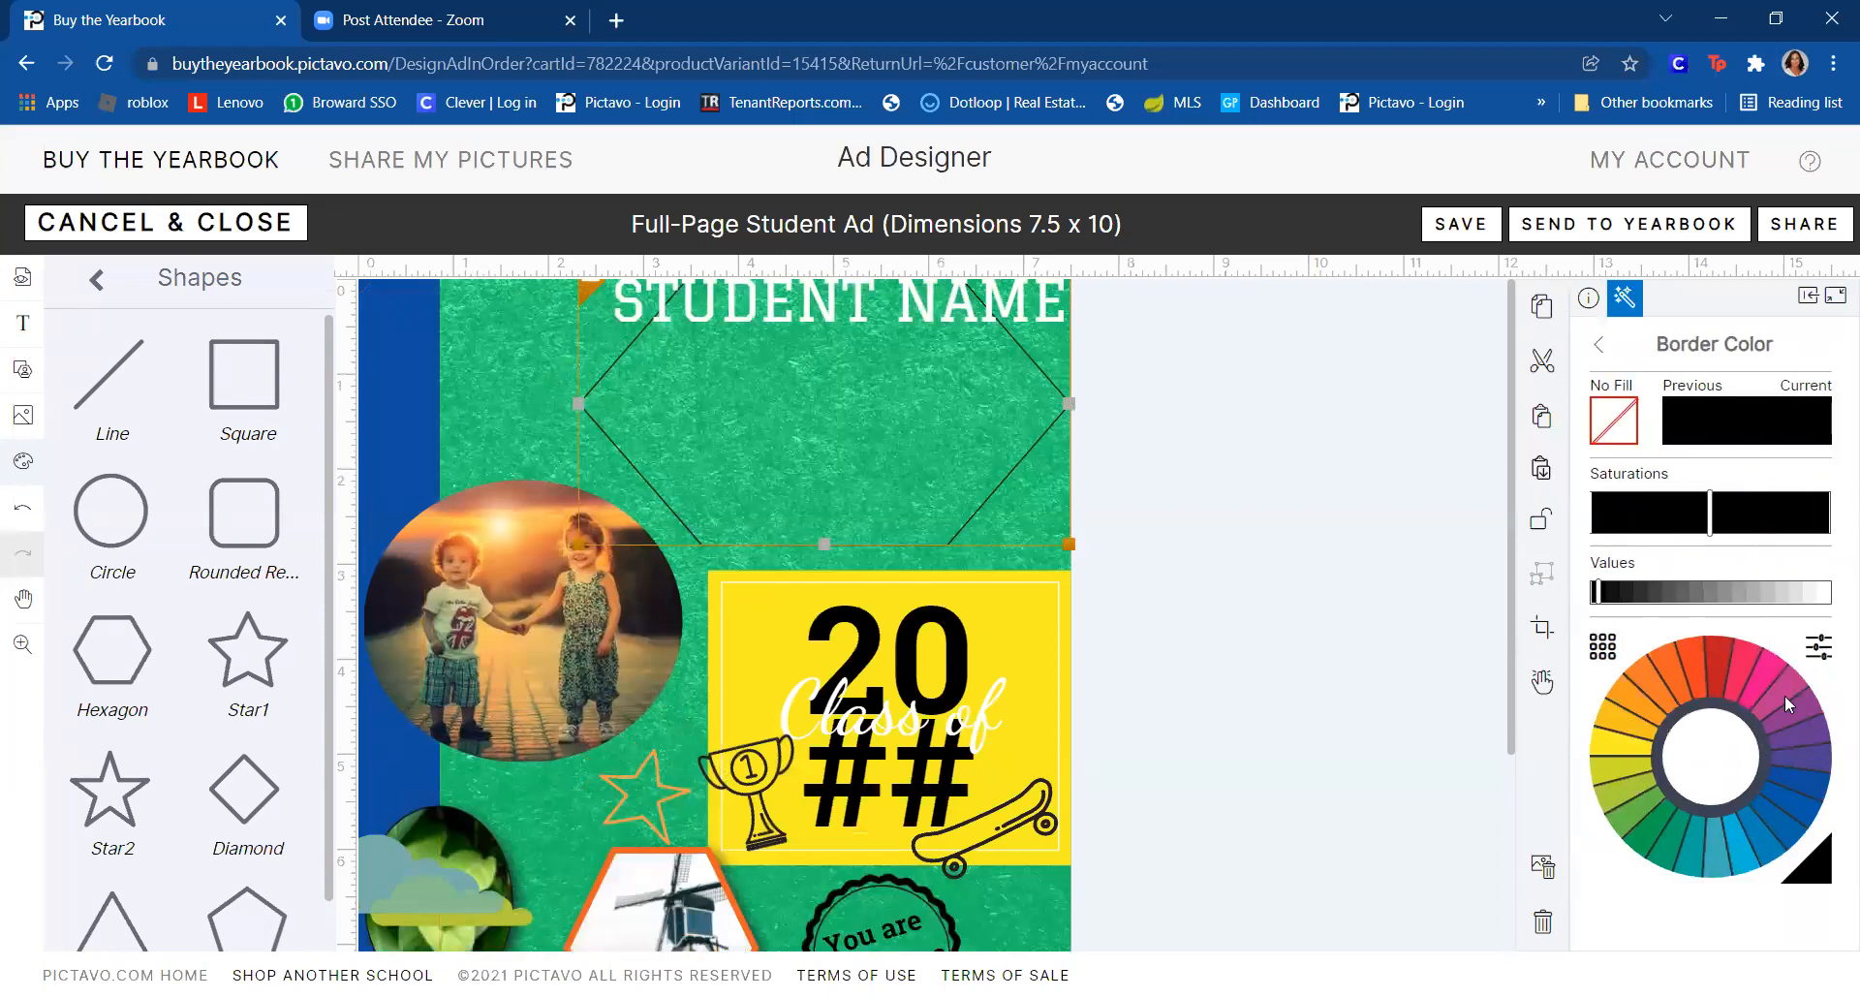
left_click(1714, 656)
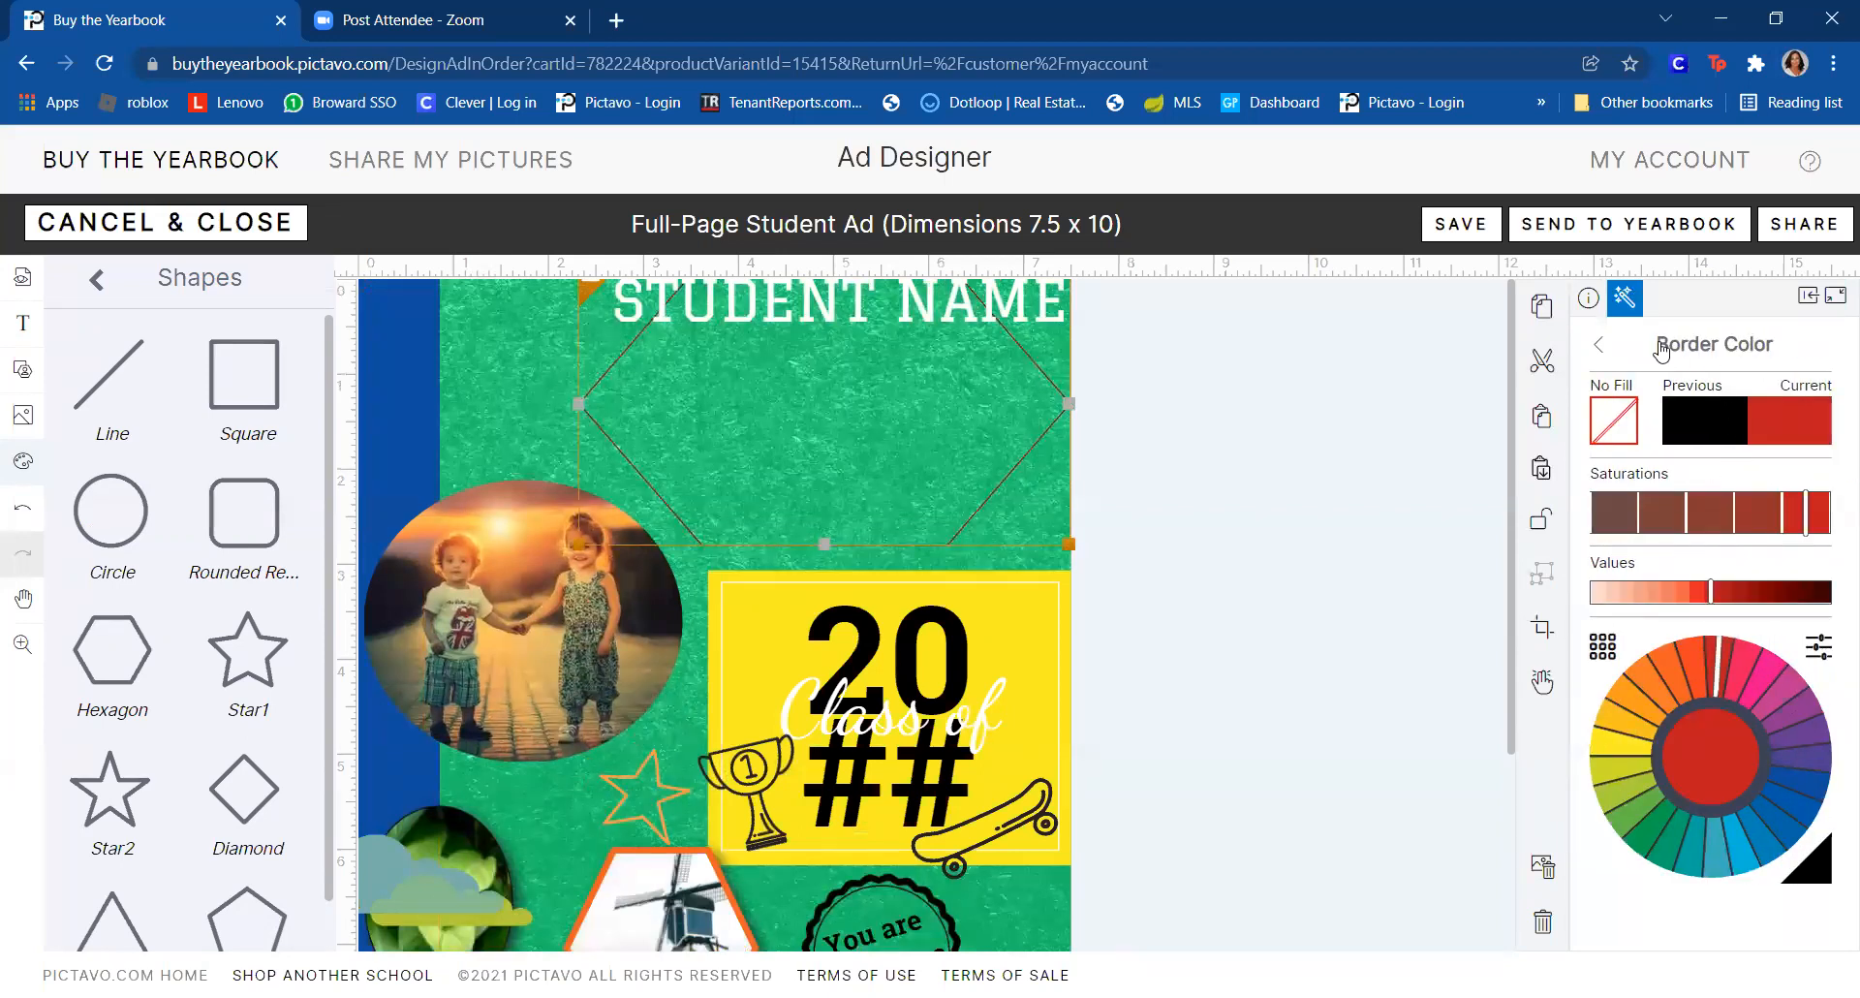
left_click(1589, 298)
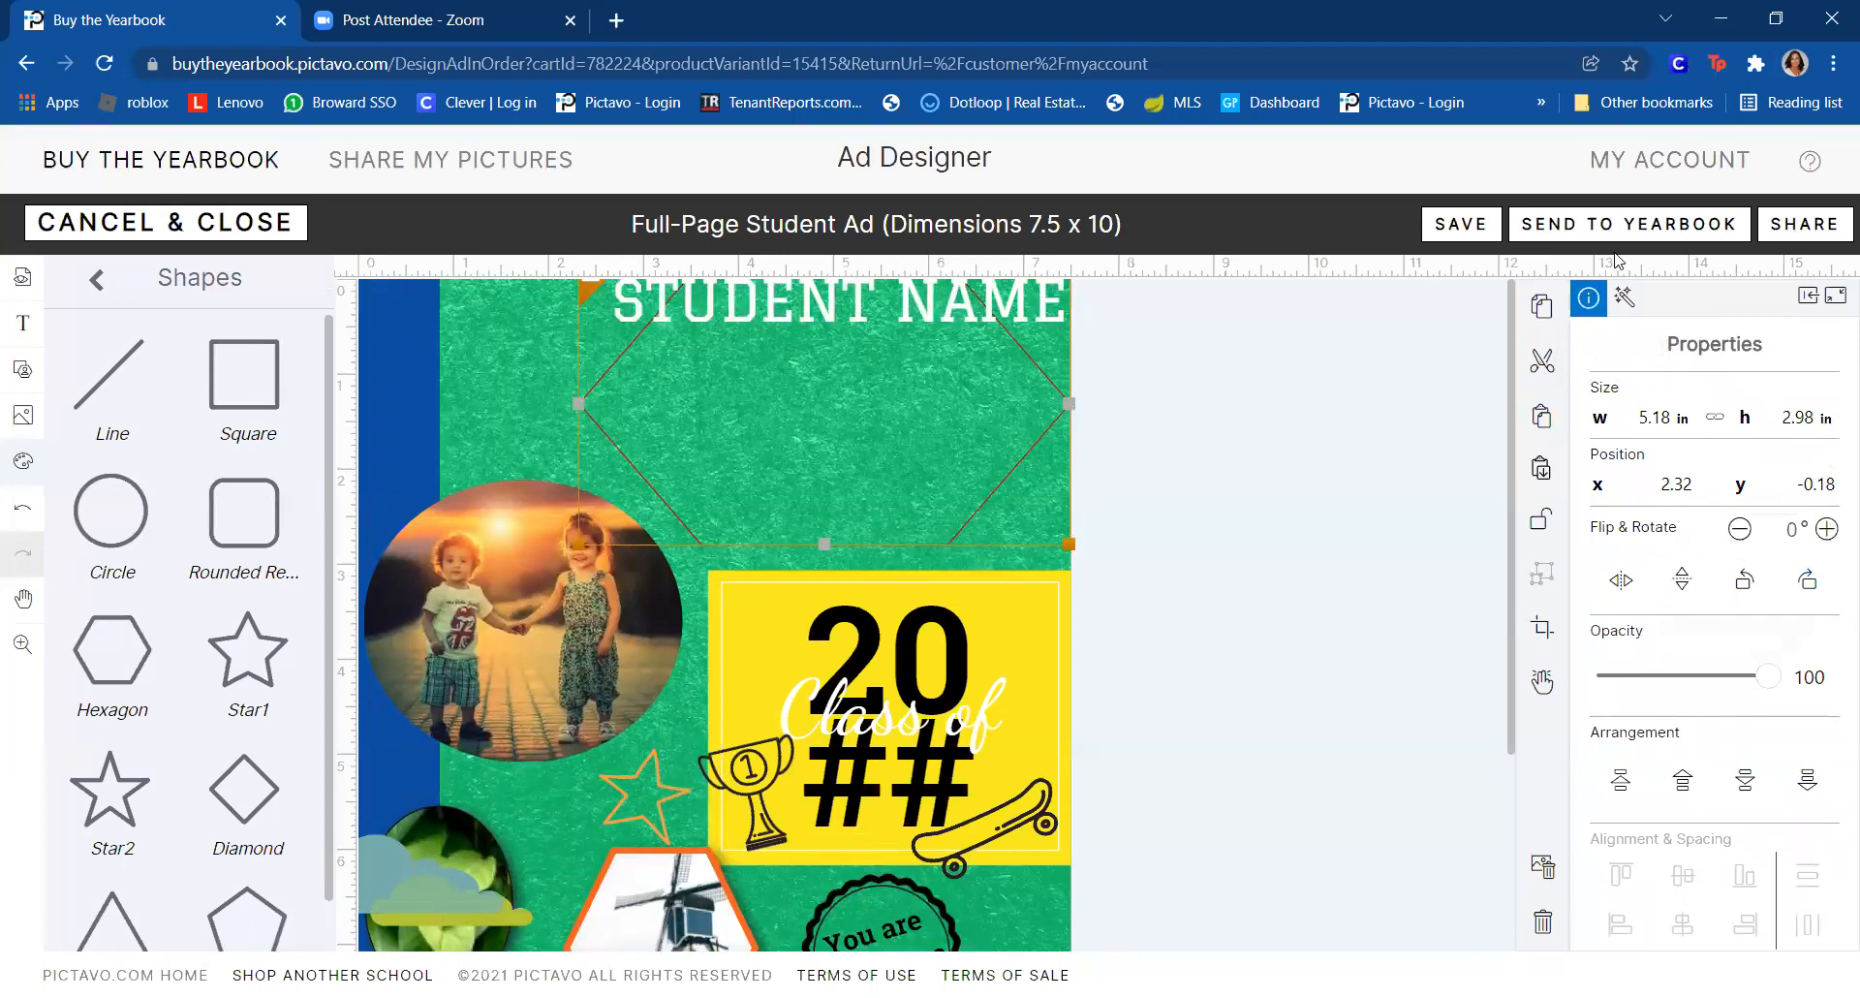
left_click(1267, 476)
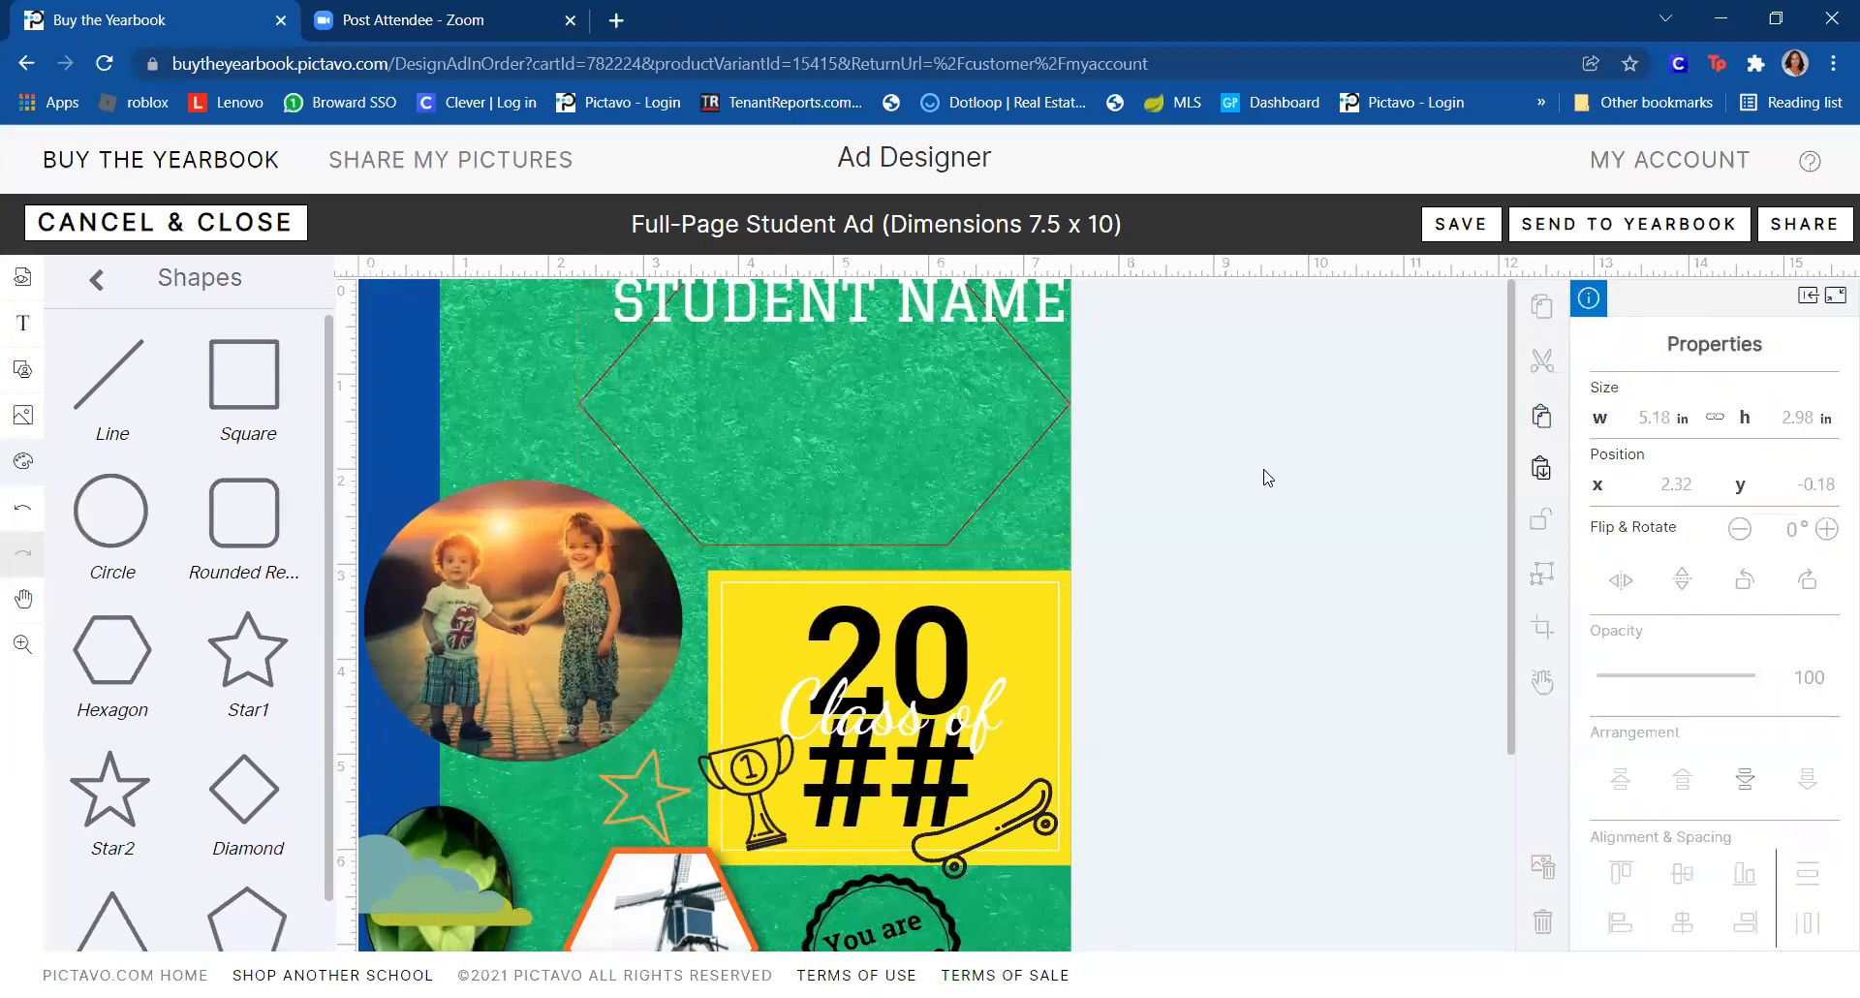
- Set the hexagonal photo's border size to 6 pt and add a drop shadow
left_click(880, 439)
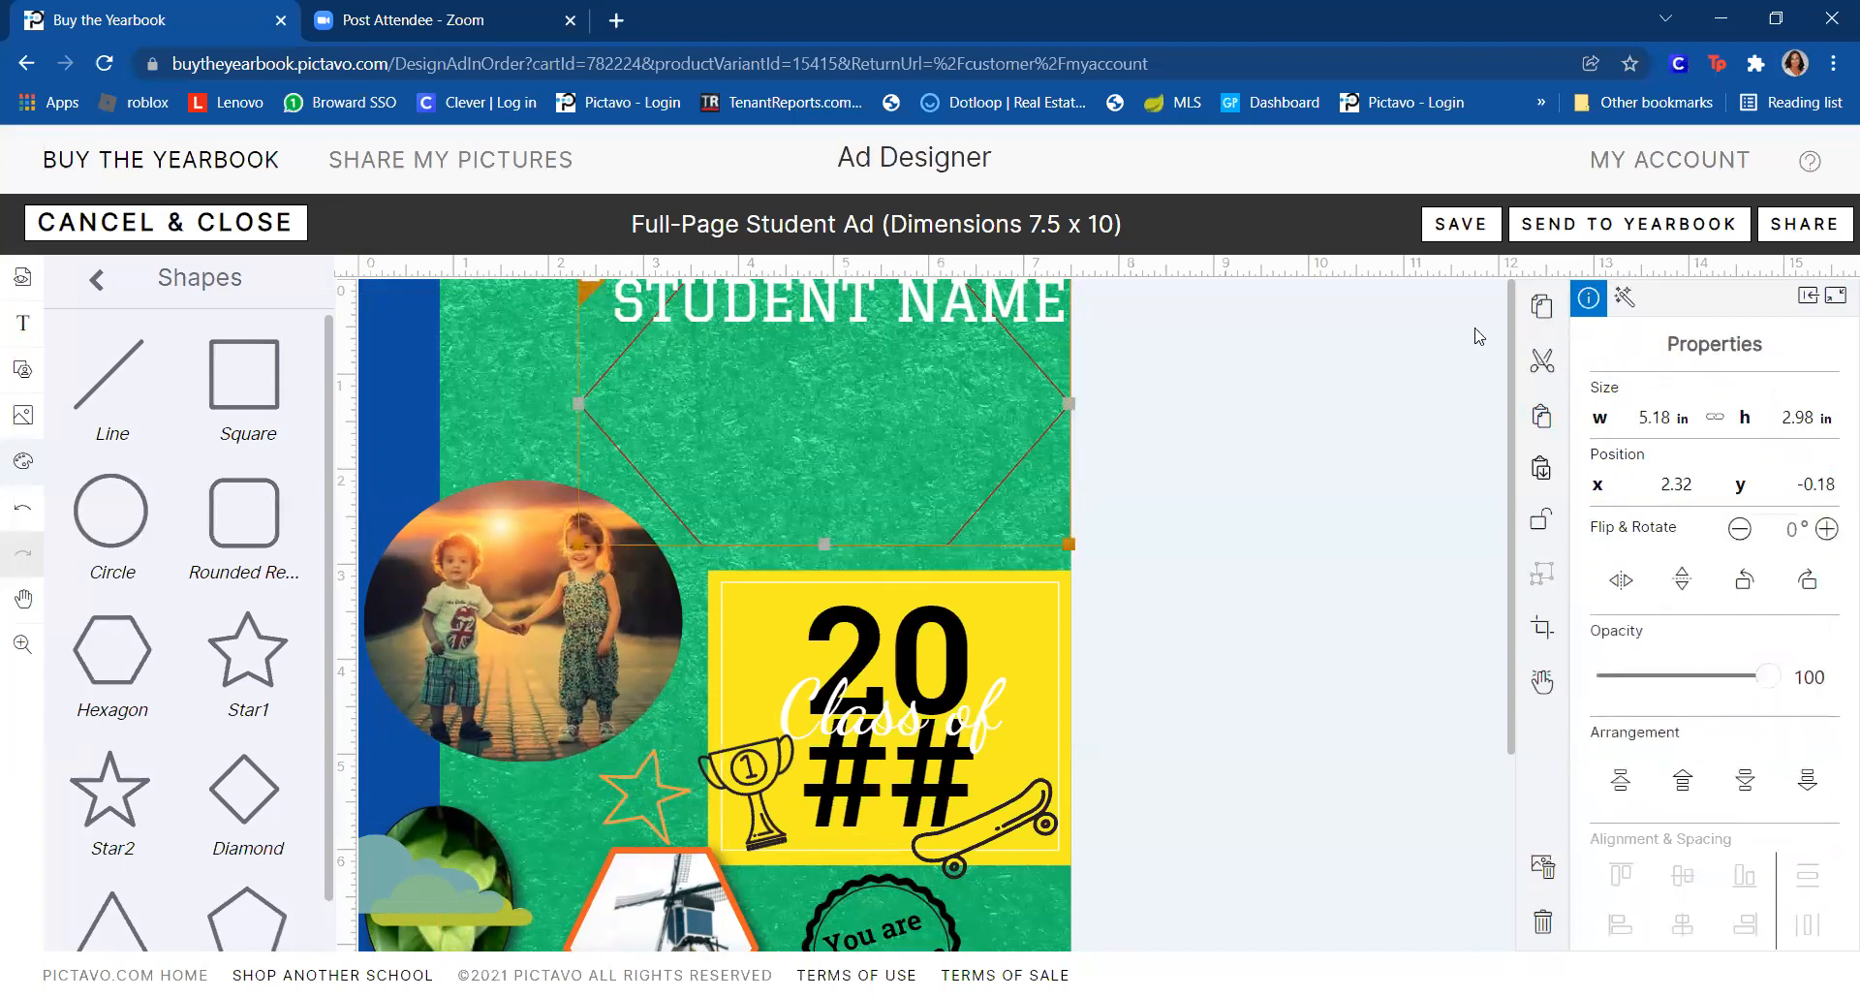
left_click(1625, 297)
left_click(1826, 547)
left_click(1827, 547)
left_click(1826, 547)
left_click(1827, 547)
left_click(1826, 547)
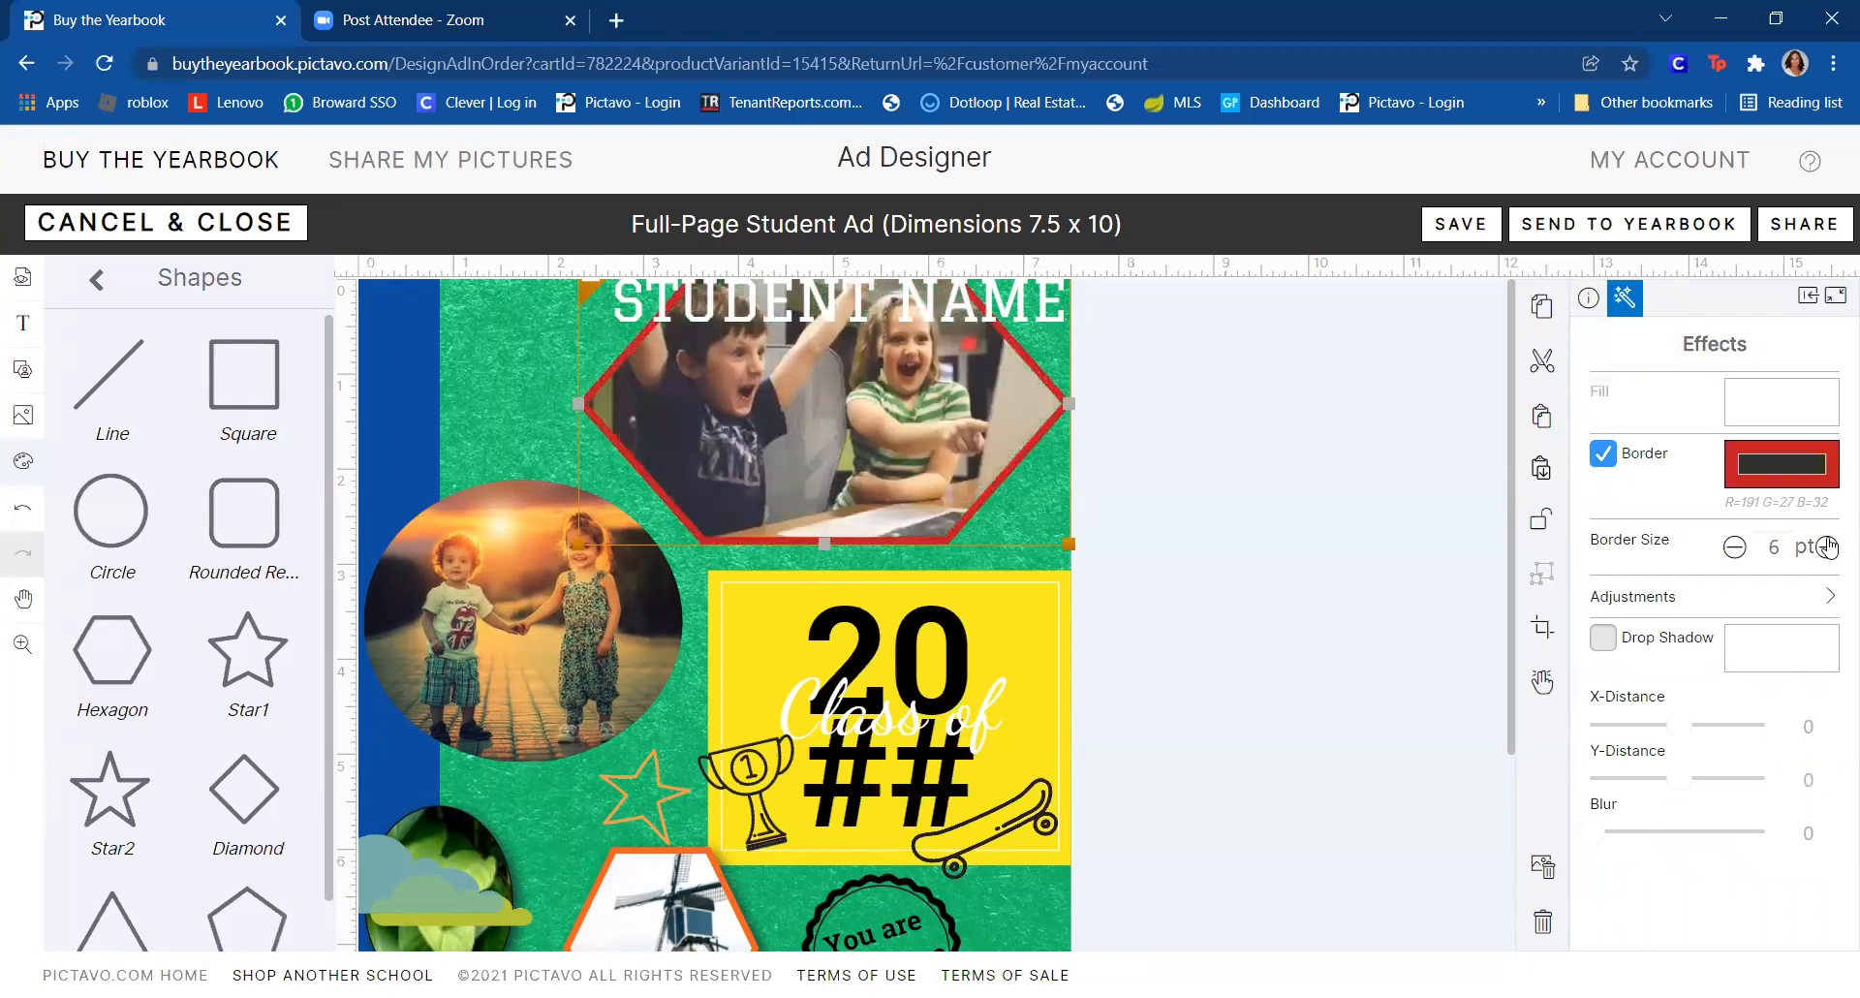
left_click(1598, 636)
left_click(1245, 489)
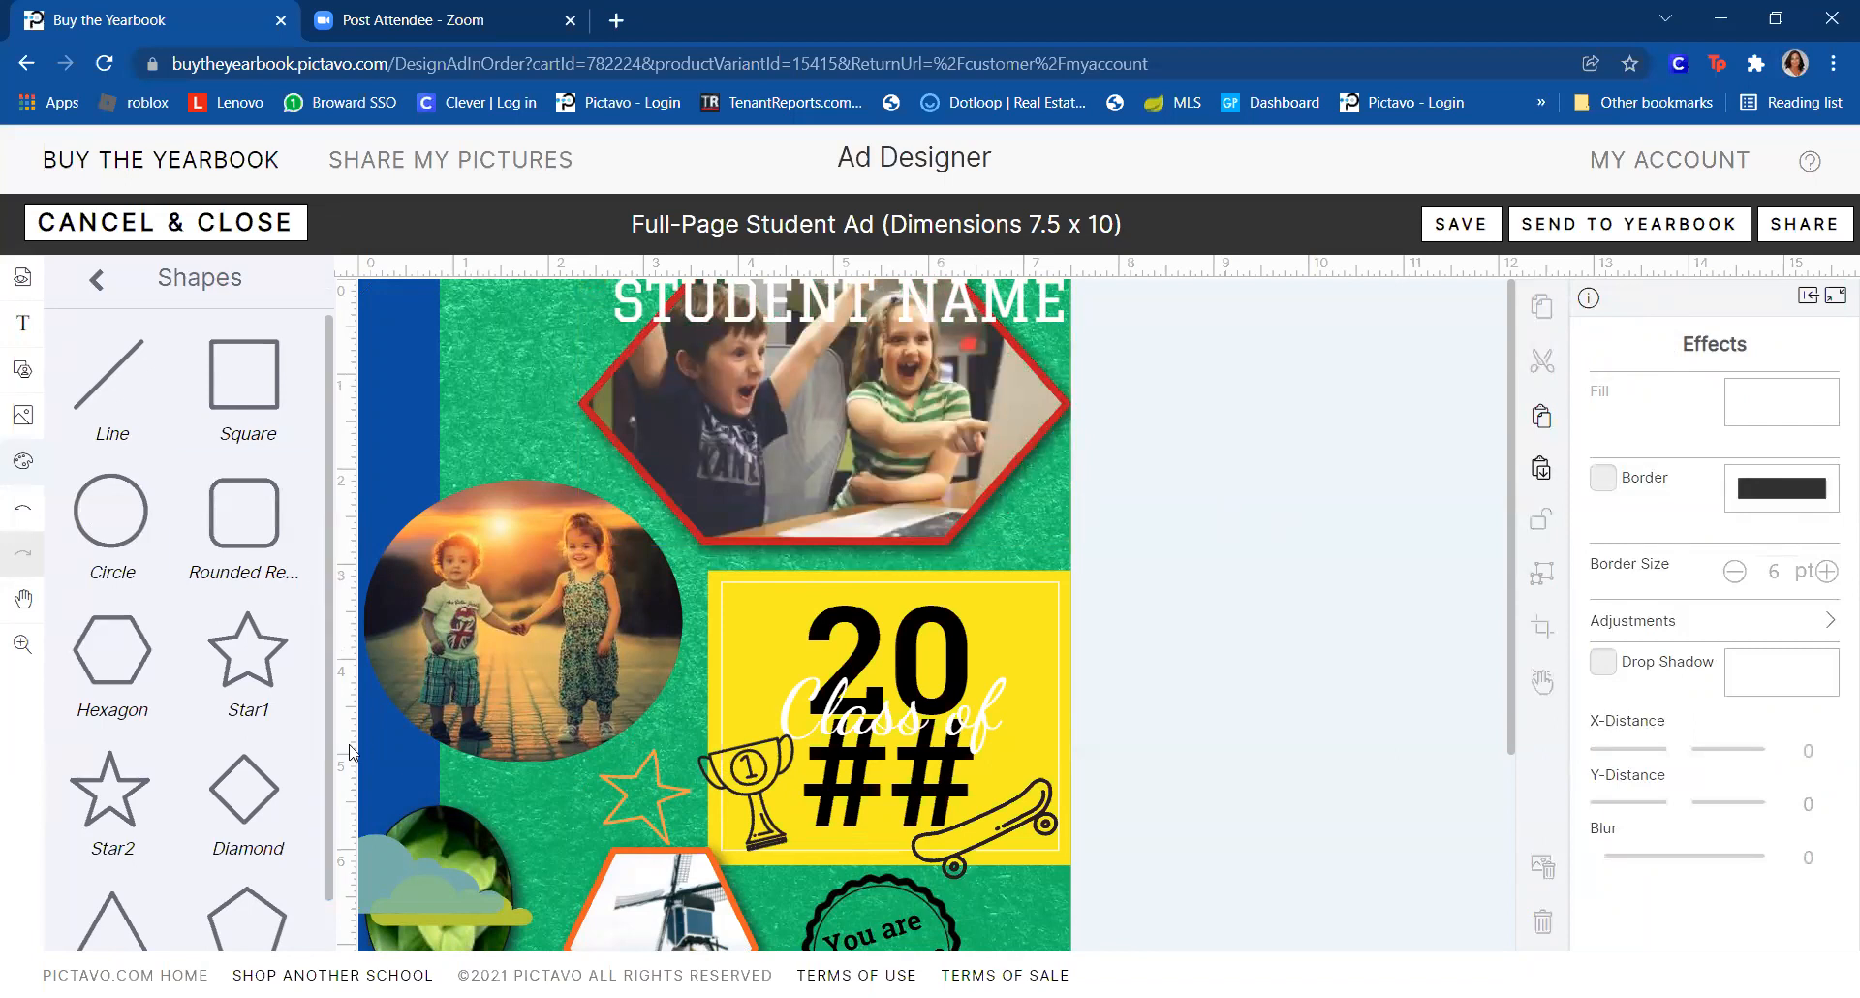
- Place a hexagon from the Shapes art and enlarge it to about 5.65 × 3.29 in over the red-bordered photo
left_click_drag(194, 628, 519, 366)
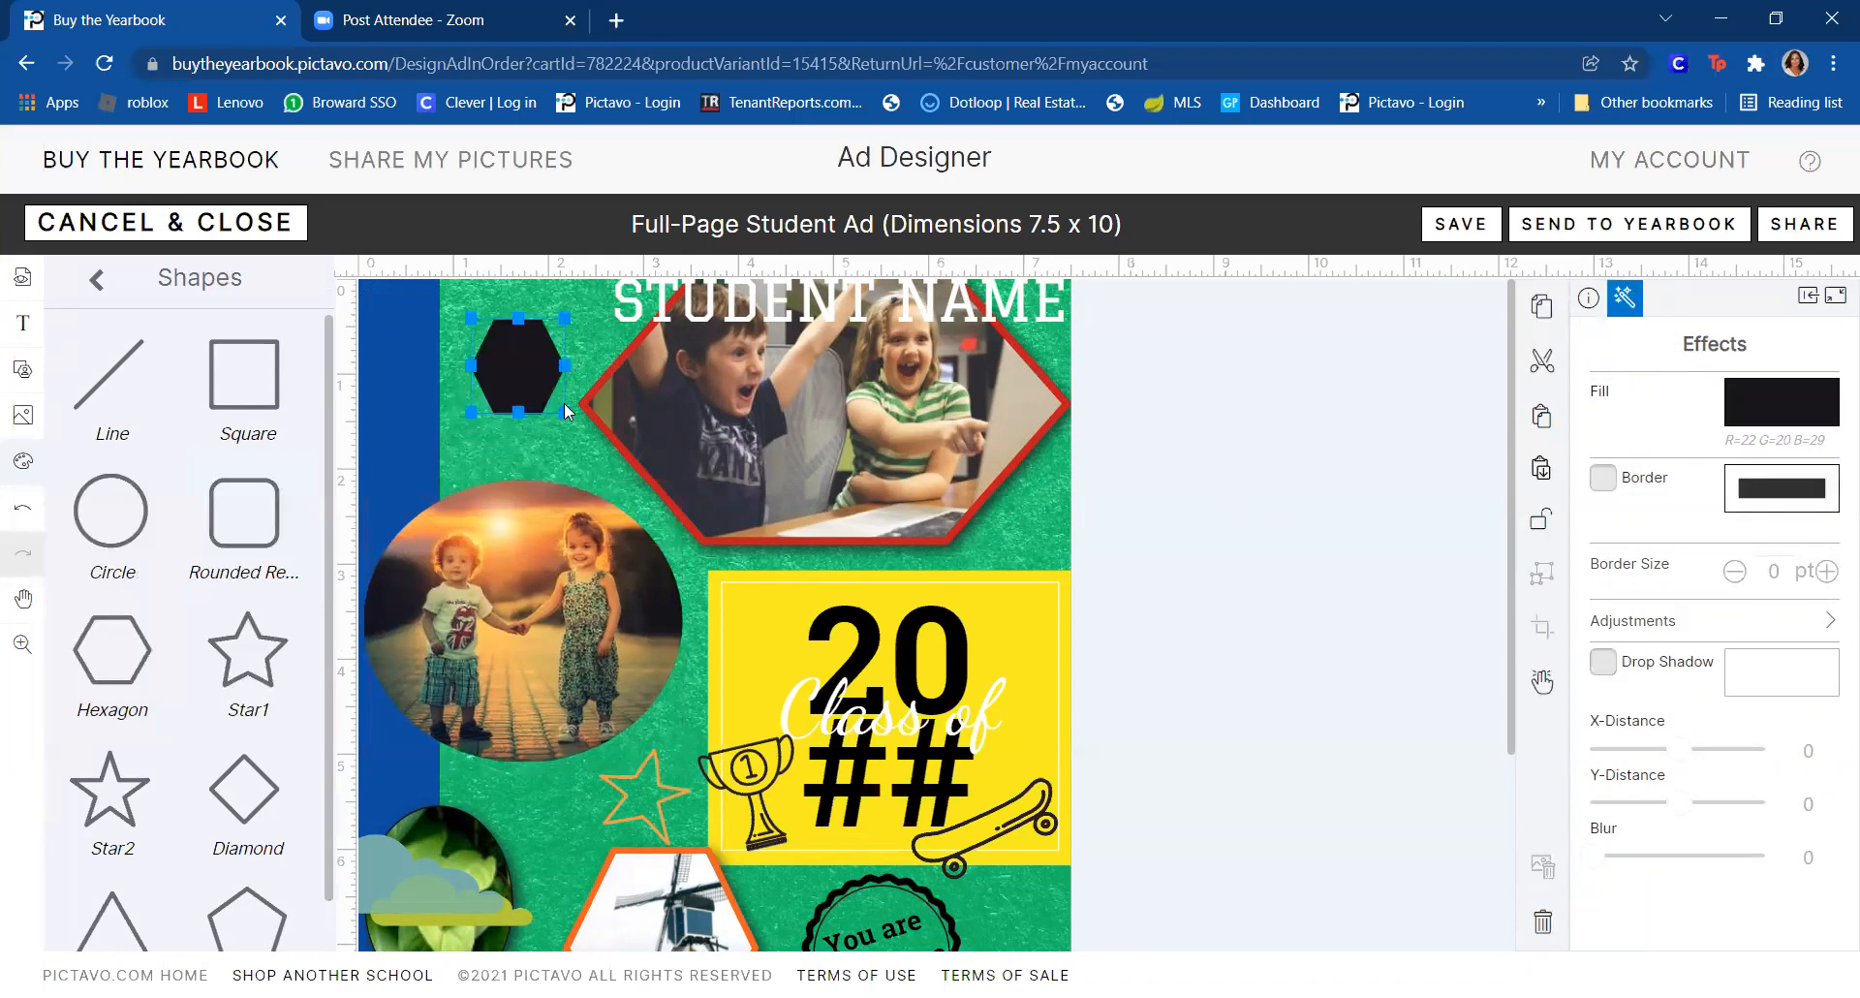
left_click_drag(682, 428, 1008, 630)
left_click_drag(761, 477, 832, 428)
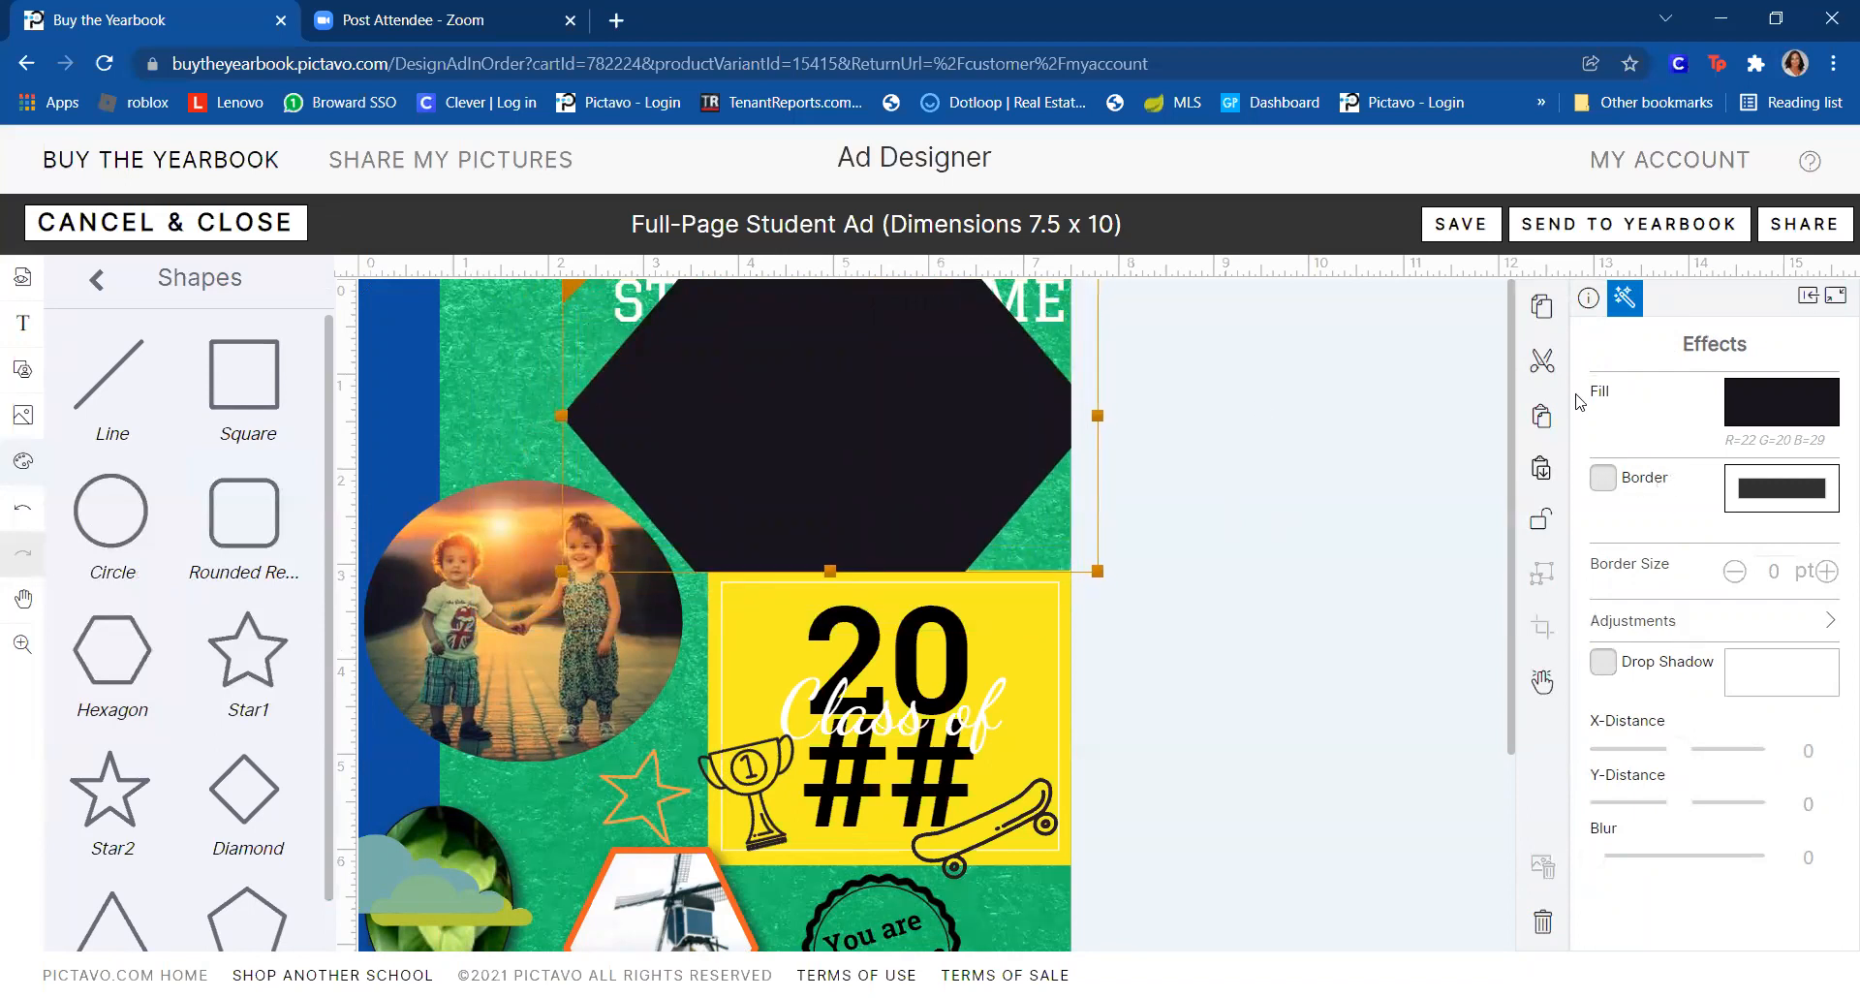
- Send the black hexagon to the back and nudge it up and left so it frames the red-bordered photo
left_click(1589, 297)
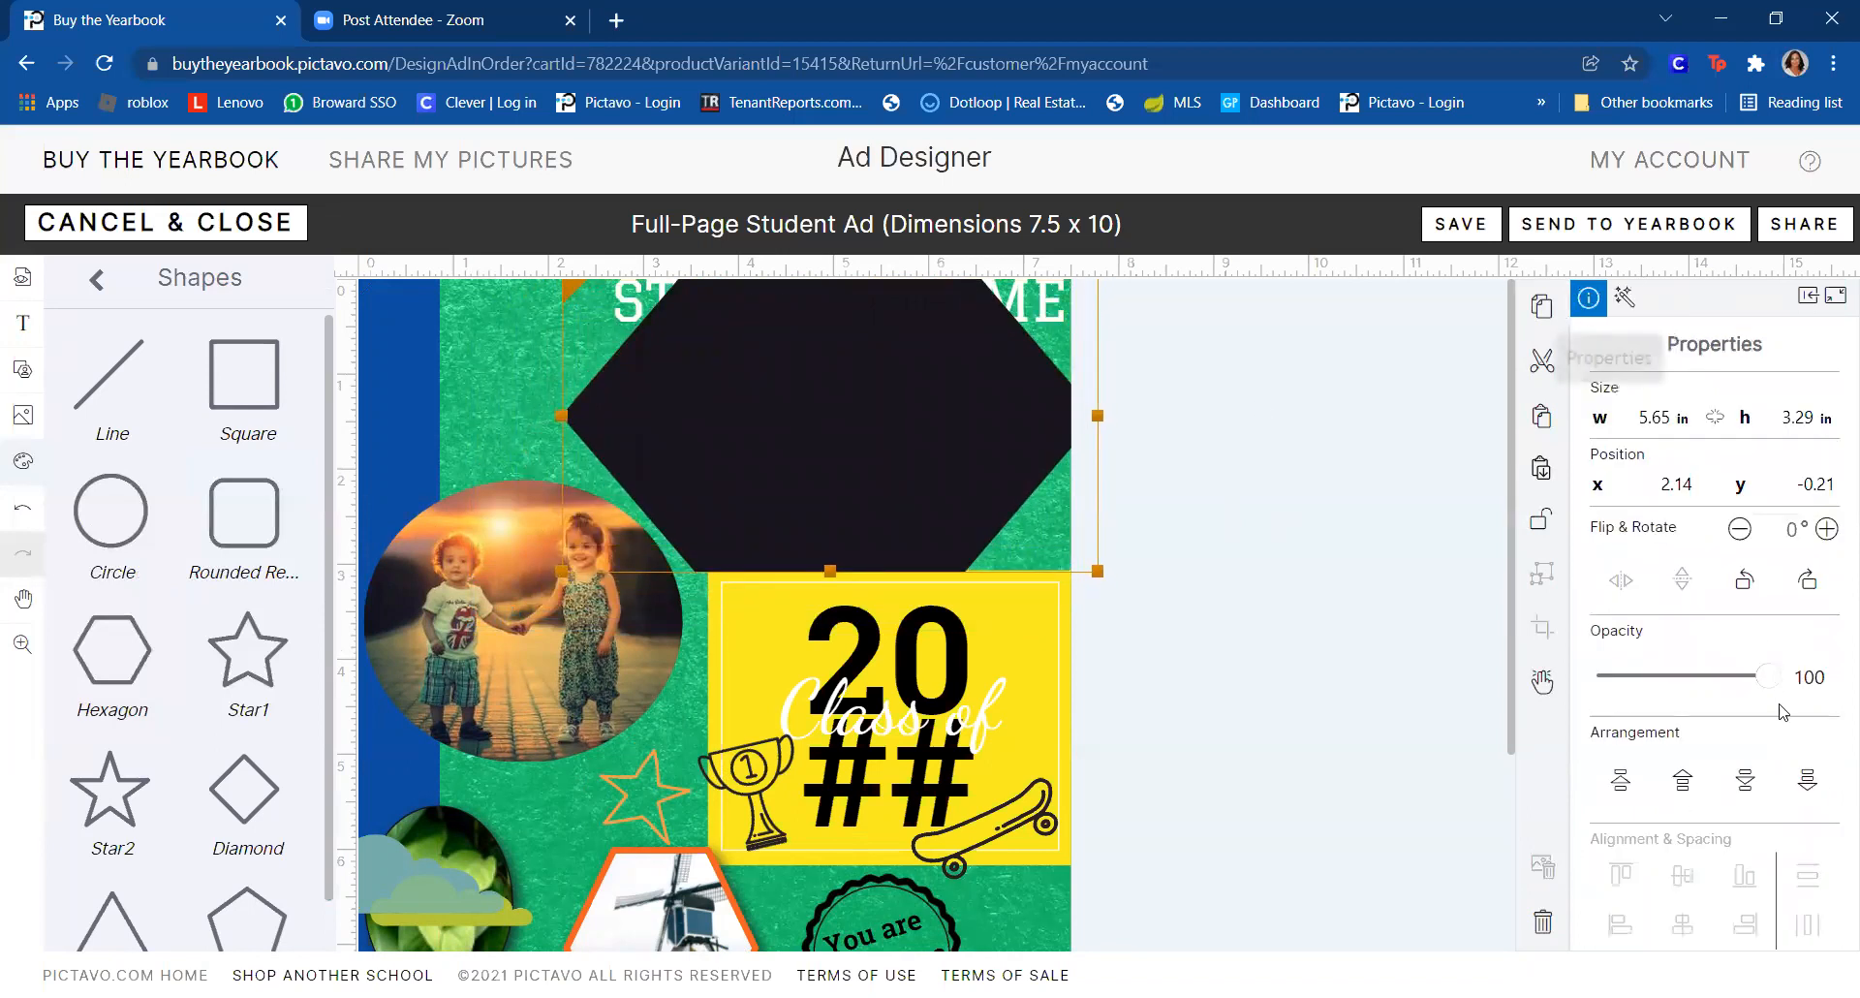
left_click(1803, 781)
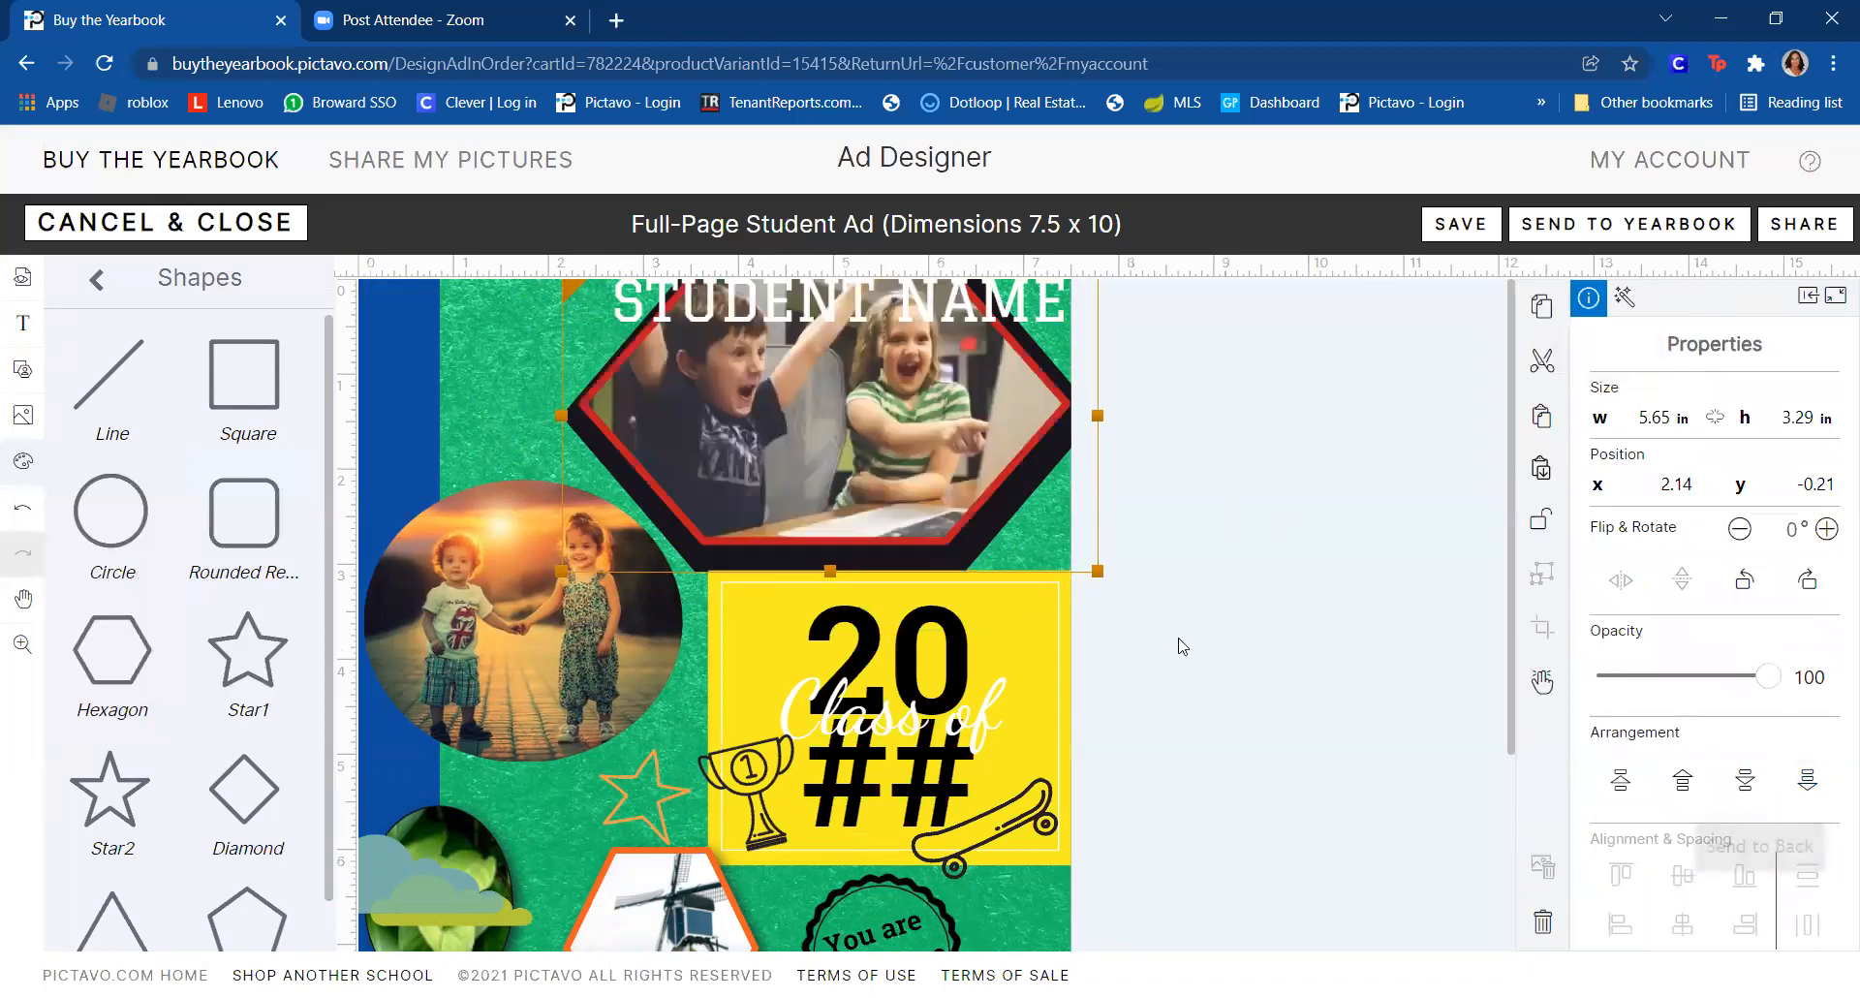
left_click_drag(897, 439, 888, 420)
left_click(1129, 445)
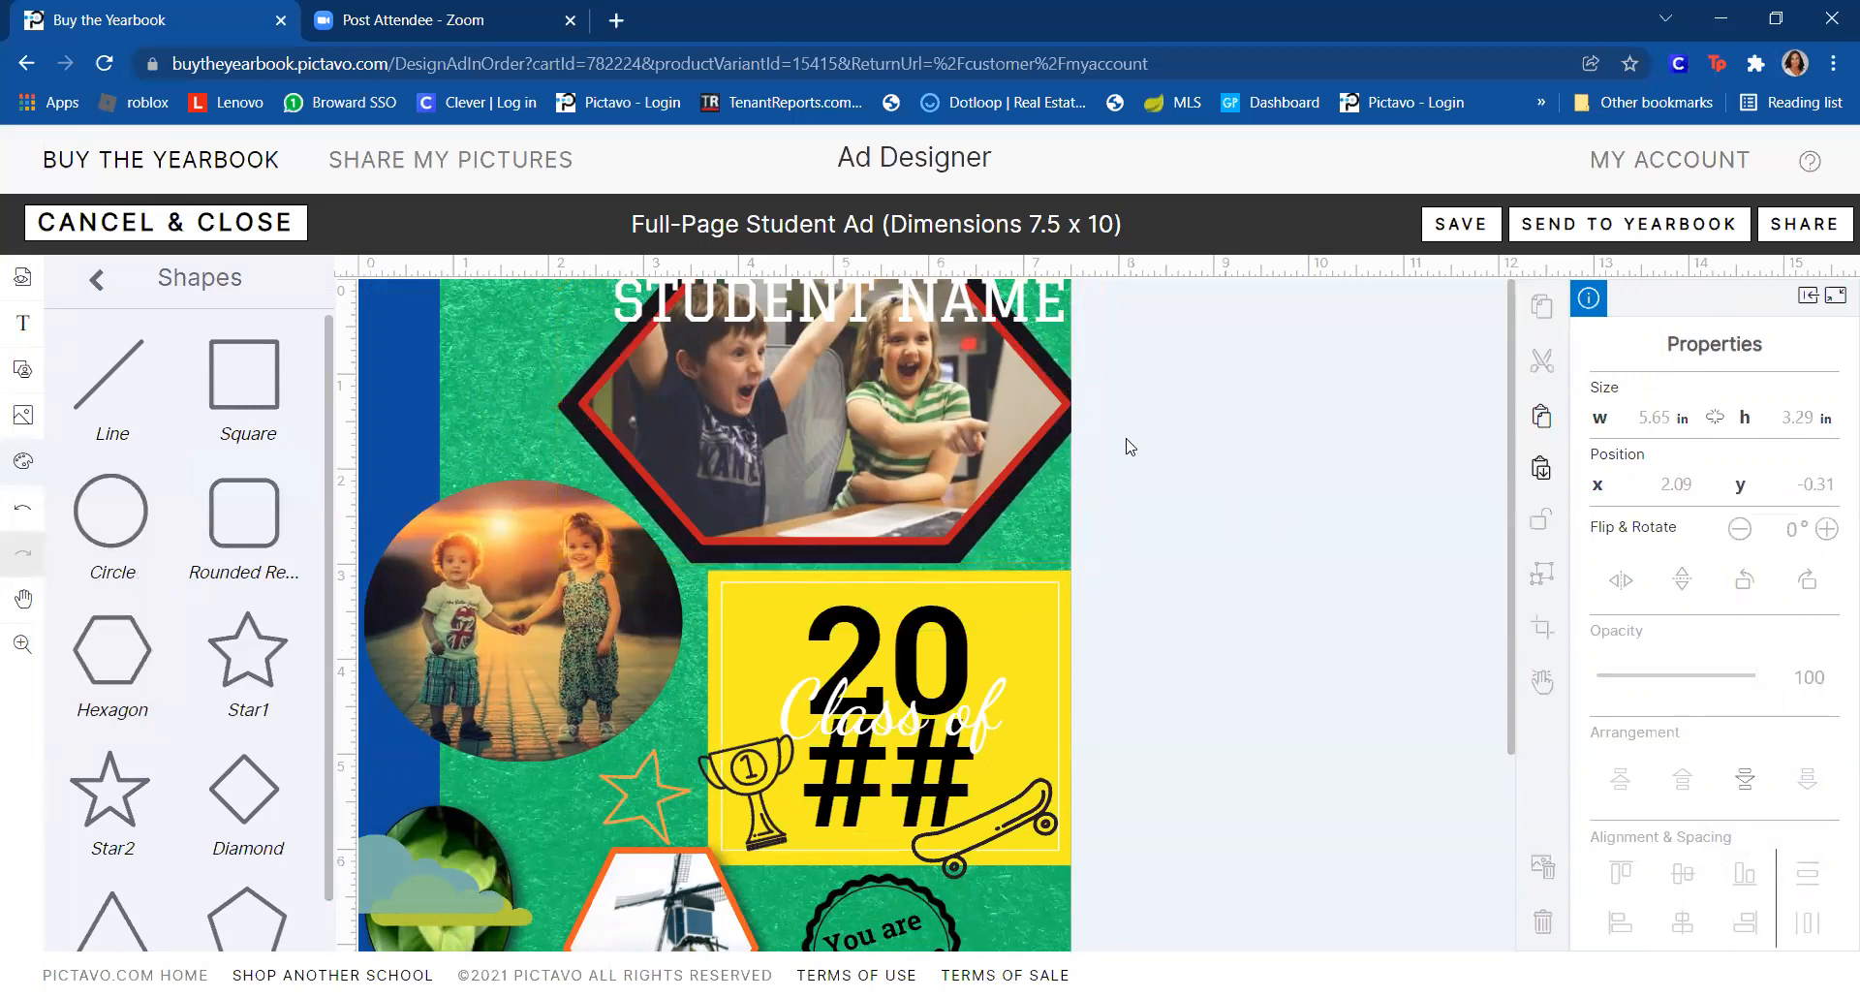
- Select the red-bordered photo together with the black hexagon and align both on their horizontal and vertical centers
left_click(977, 422)
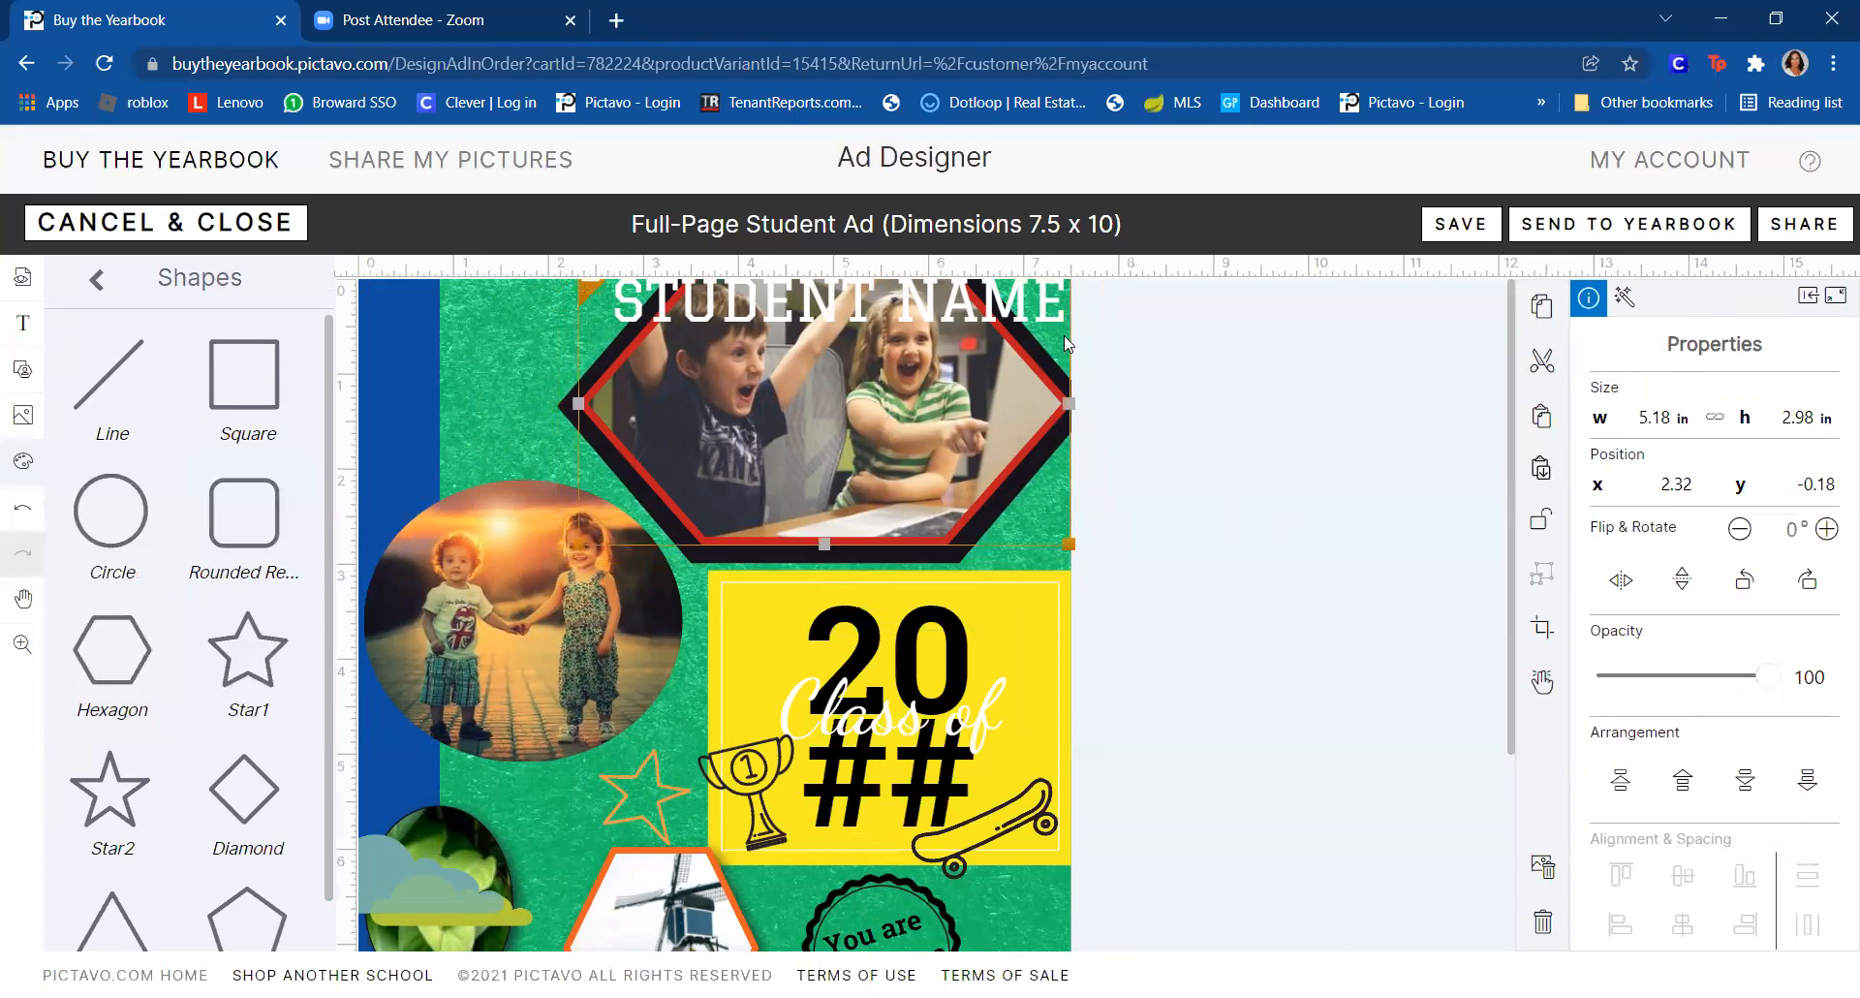
left_click(925, 566, "shift")
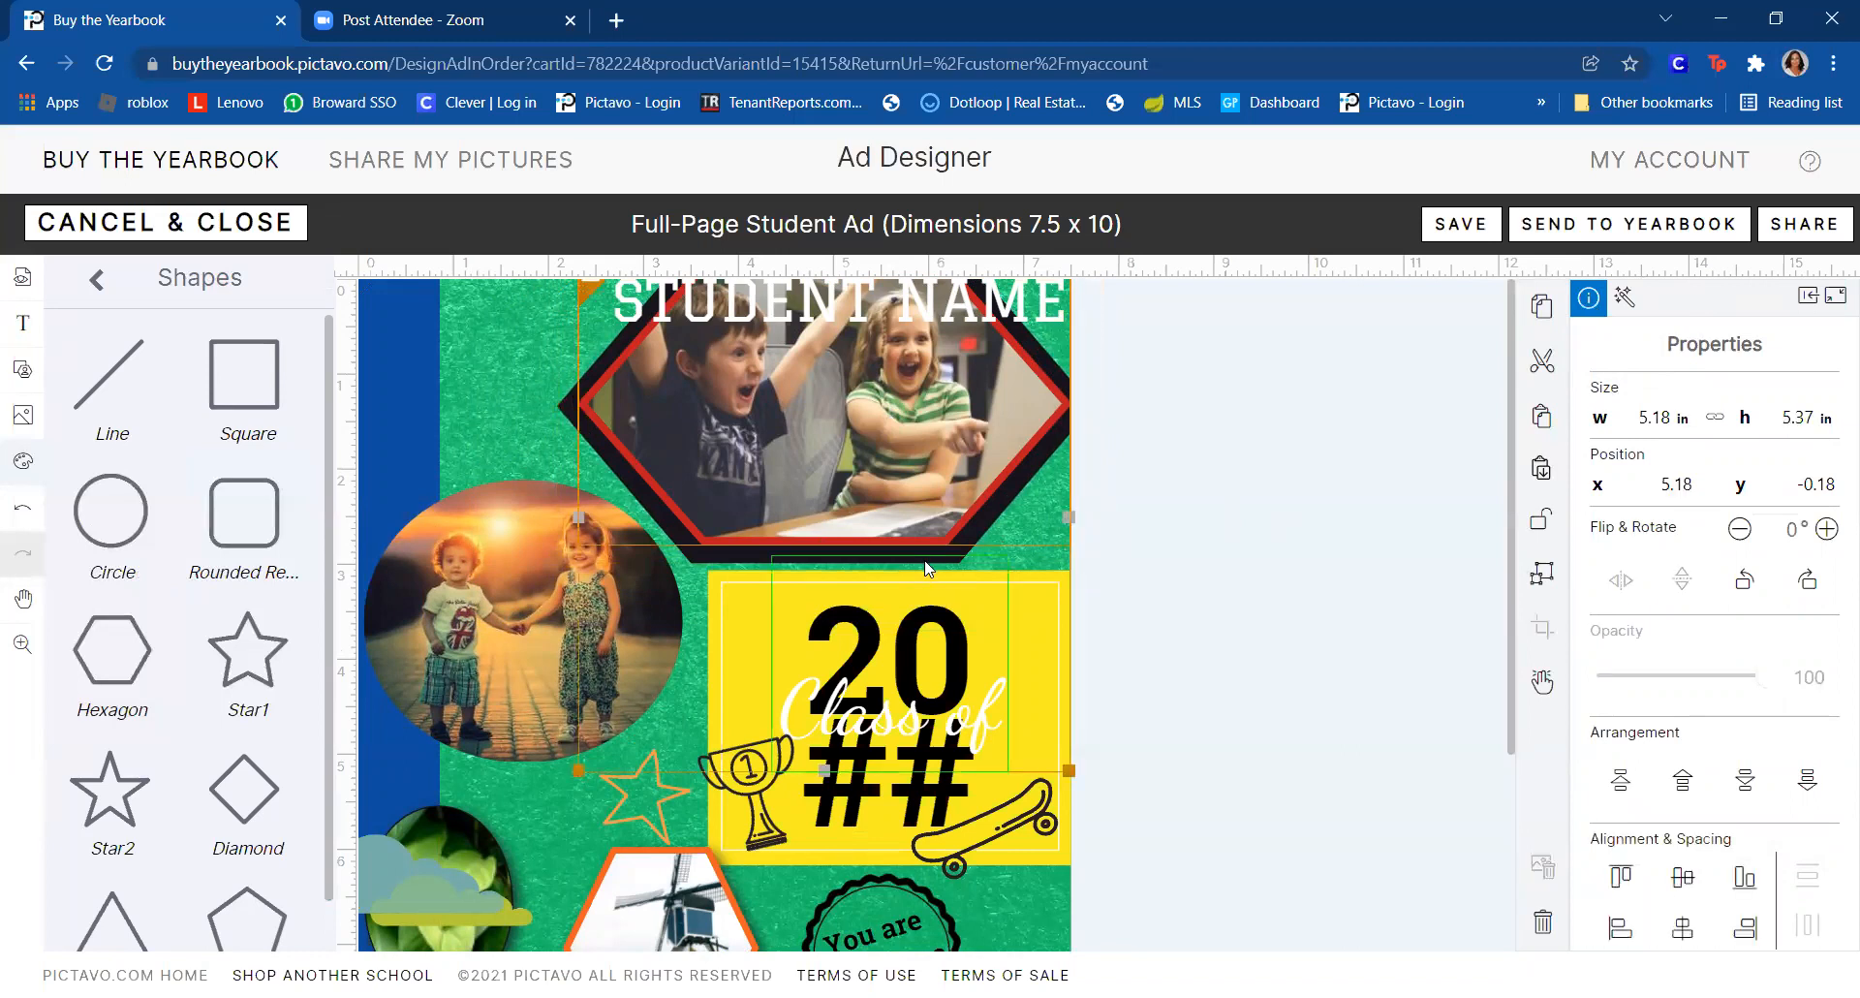
left_click(792, 561, "shift")
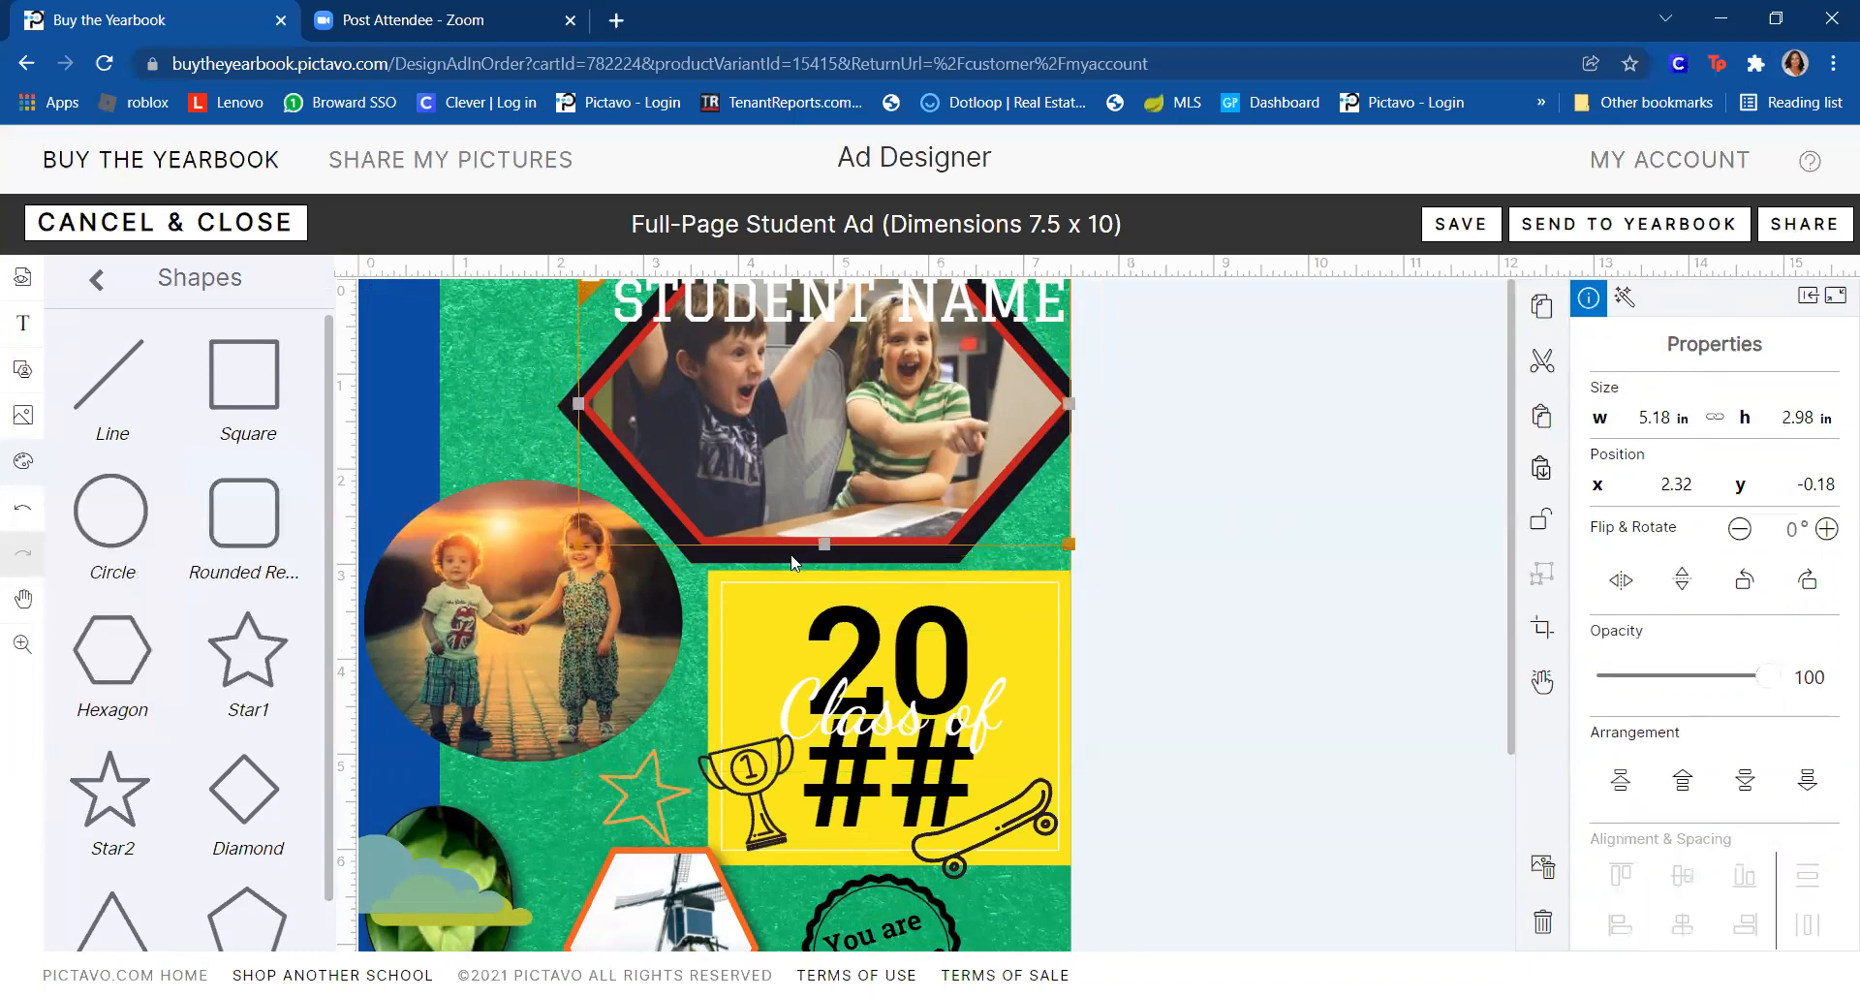
left_click(698, 565, "shift")
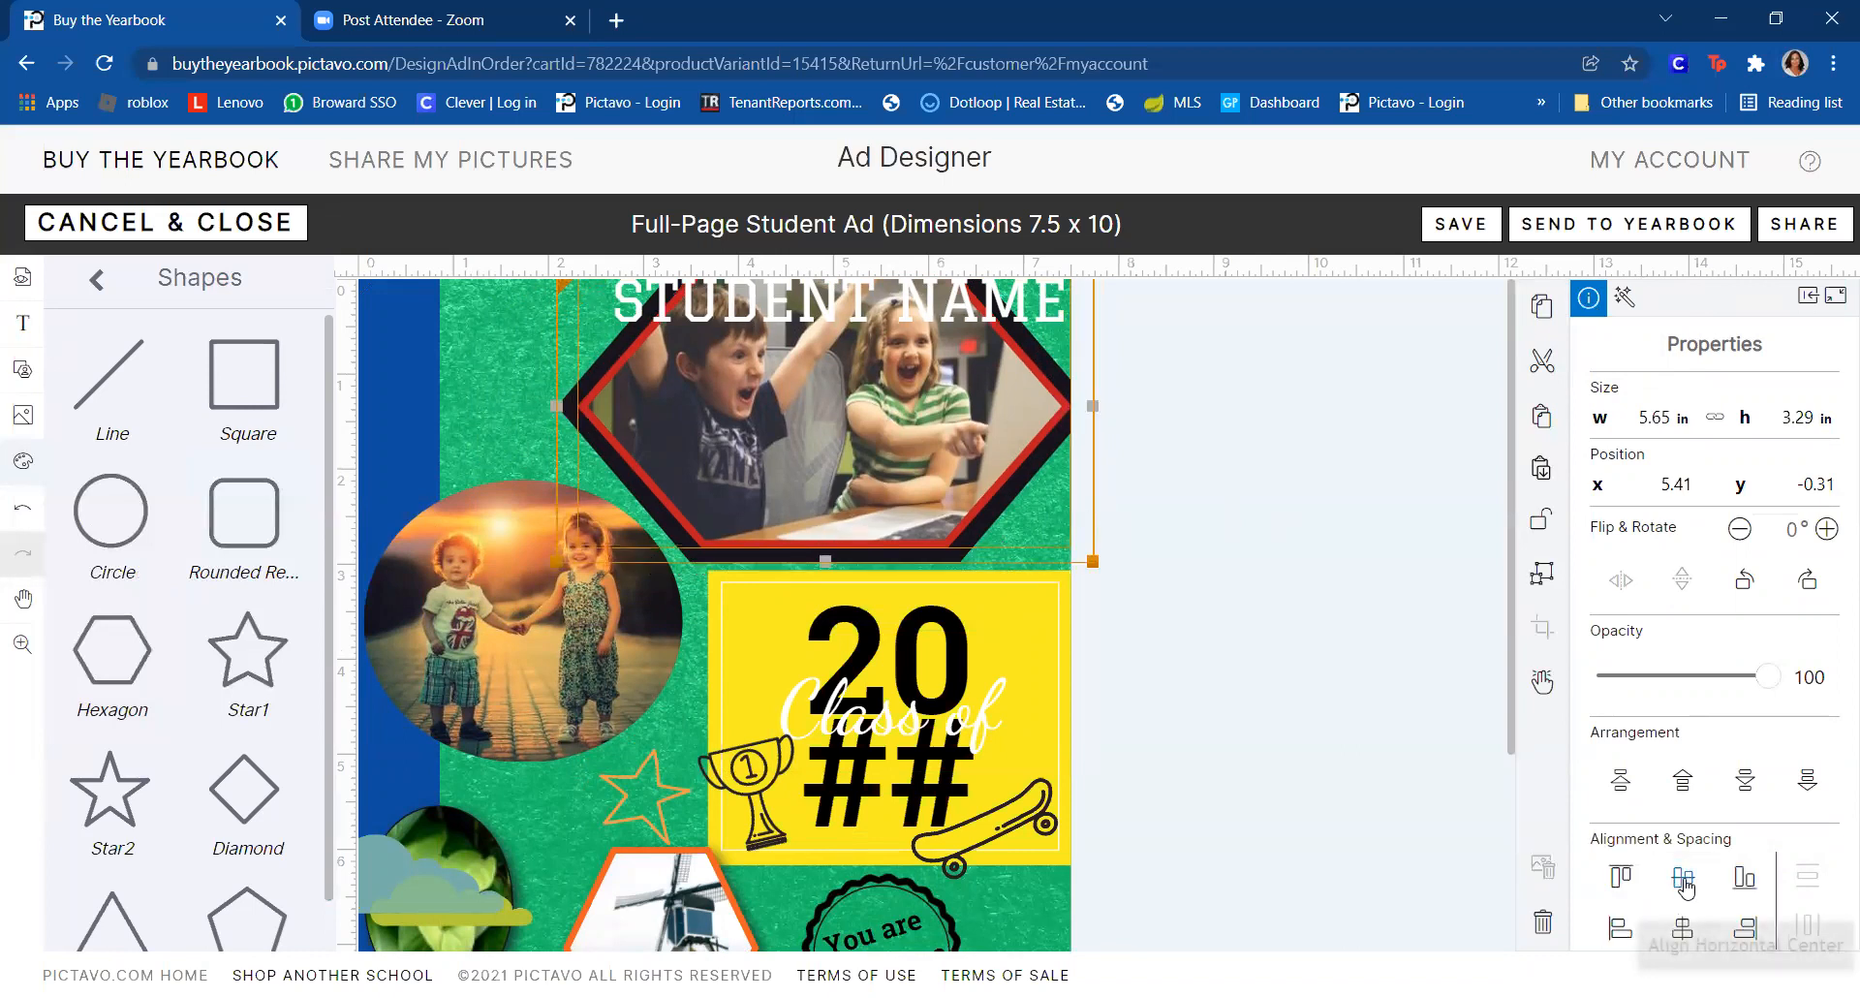
left_click(1683, 932)
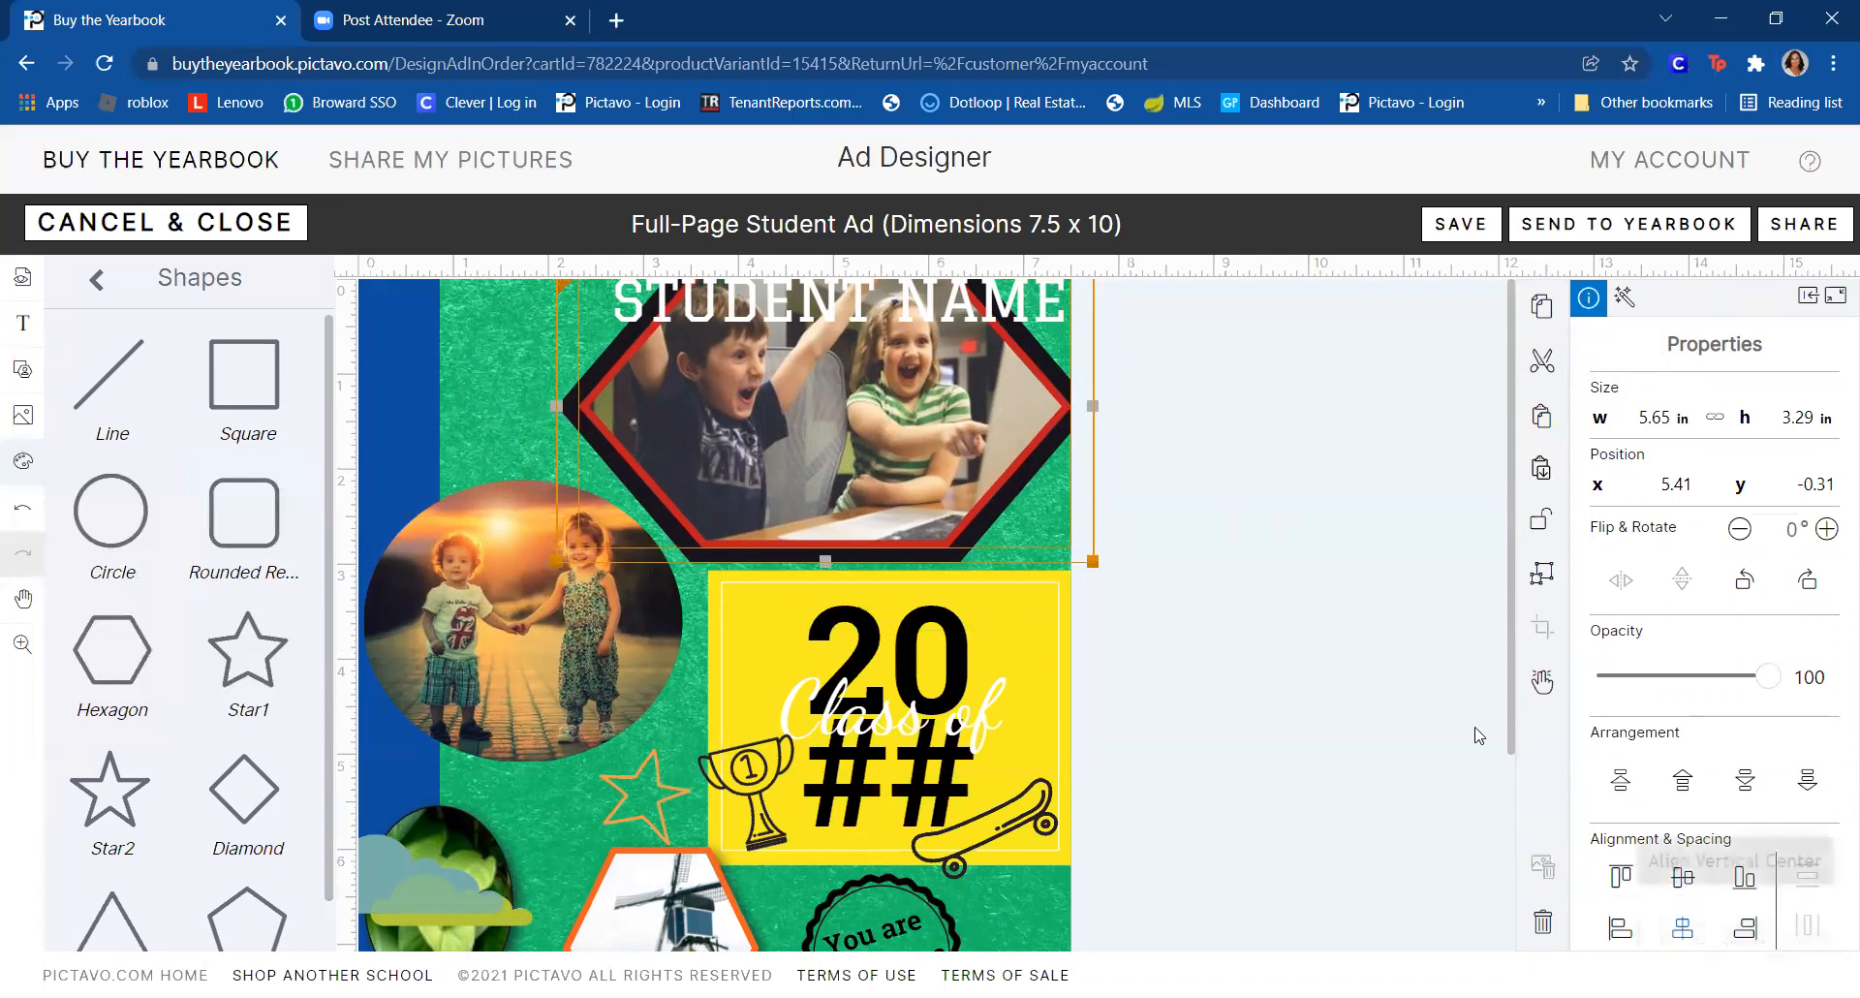
left_click(1443, 710)
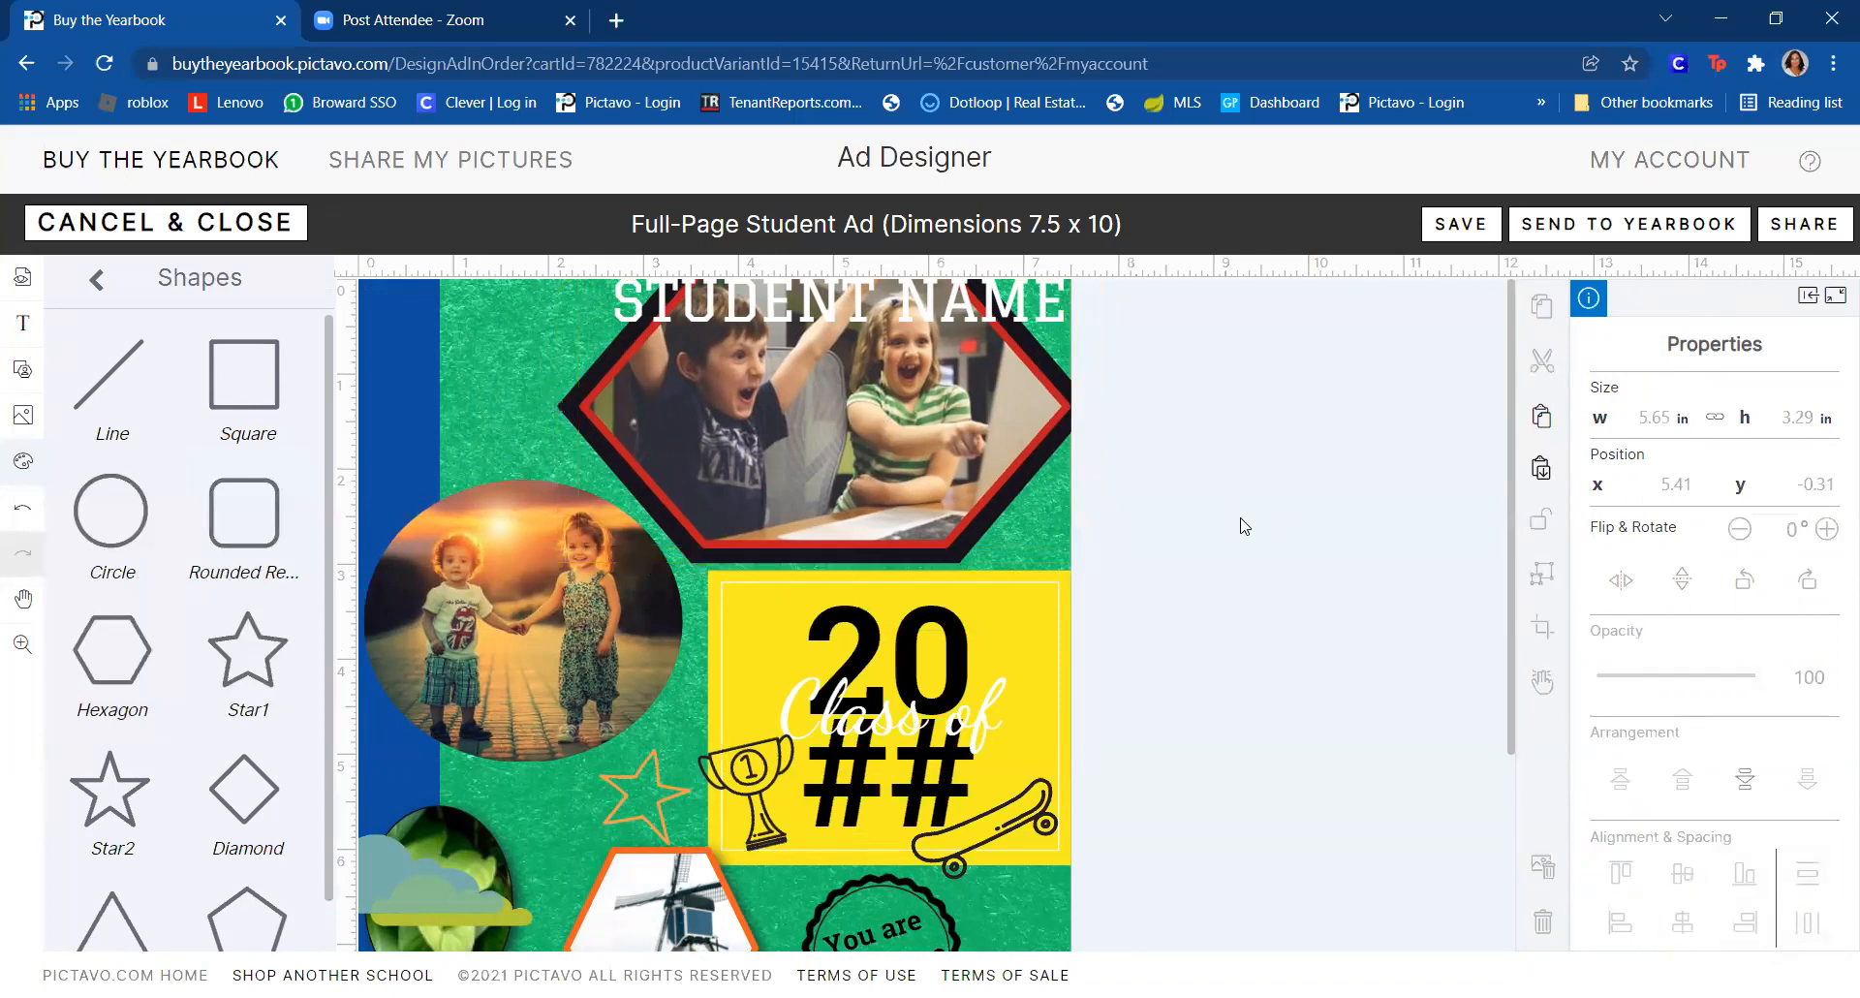
- Open the effects settings of the black hexagon behind the photo
left_click(568, 411)
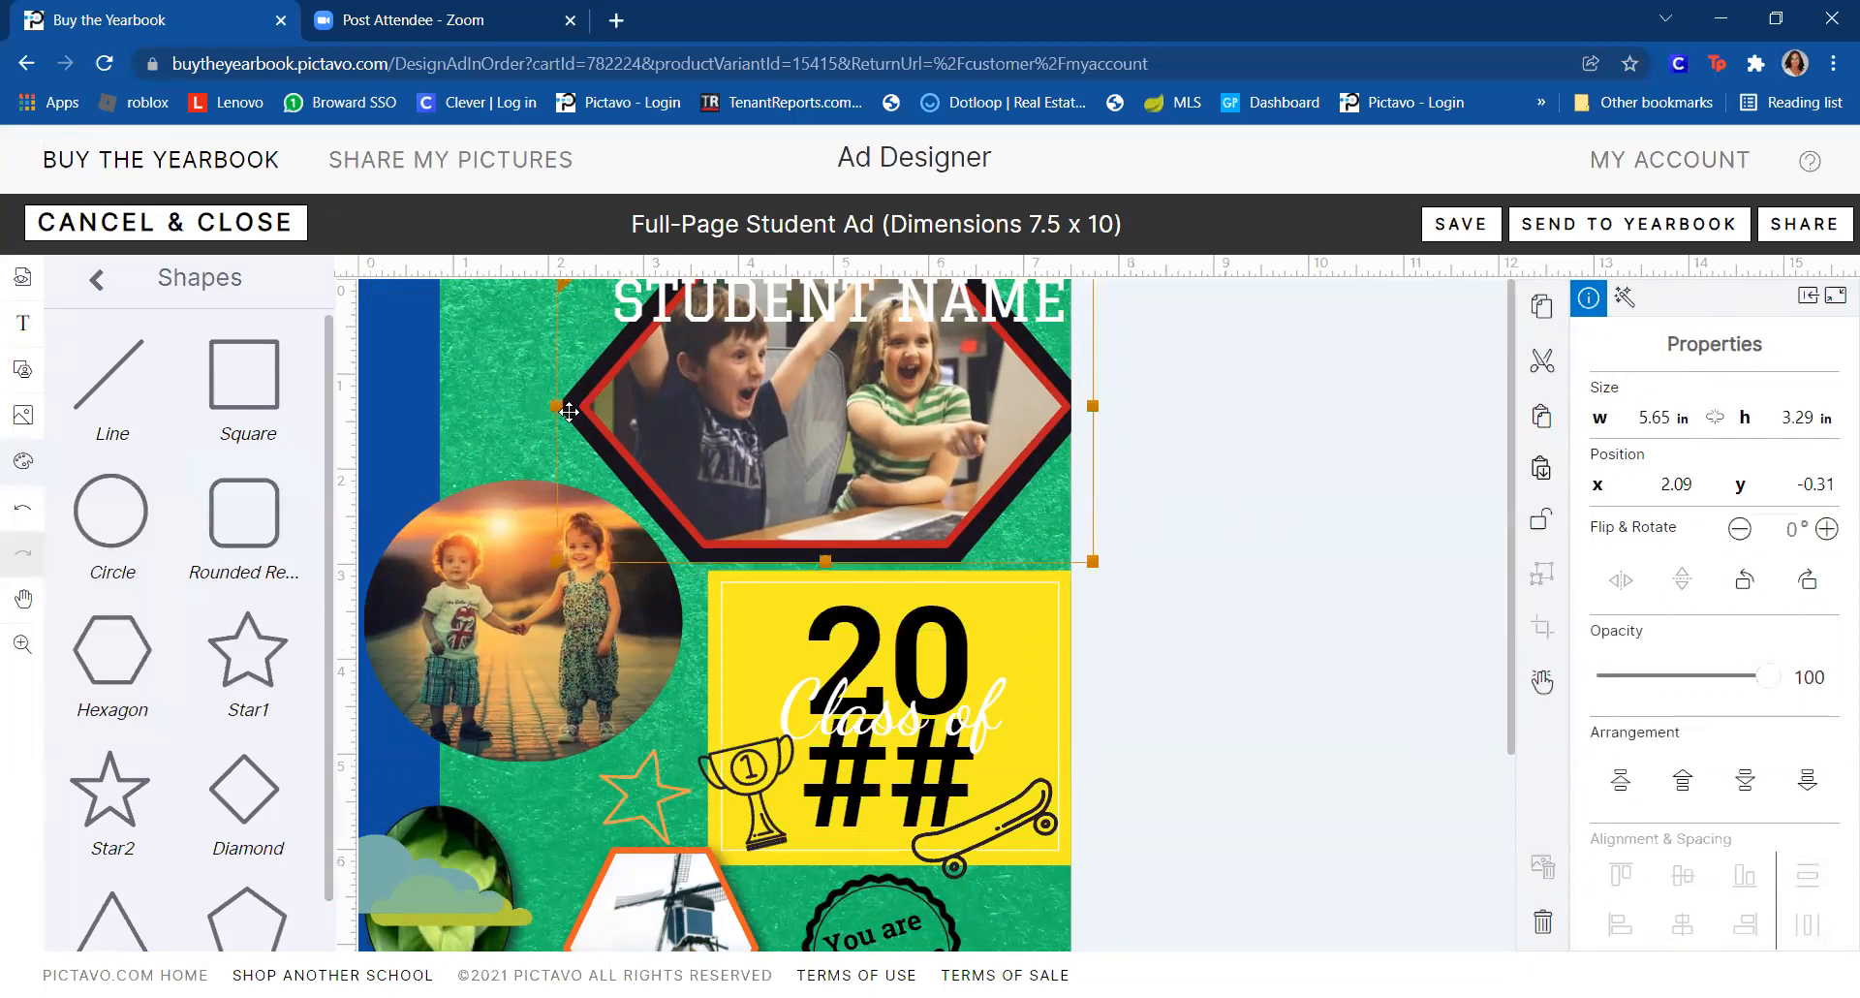
left_click(1625, 297)
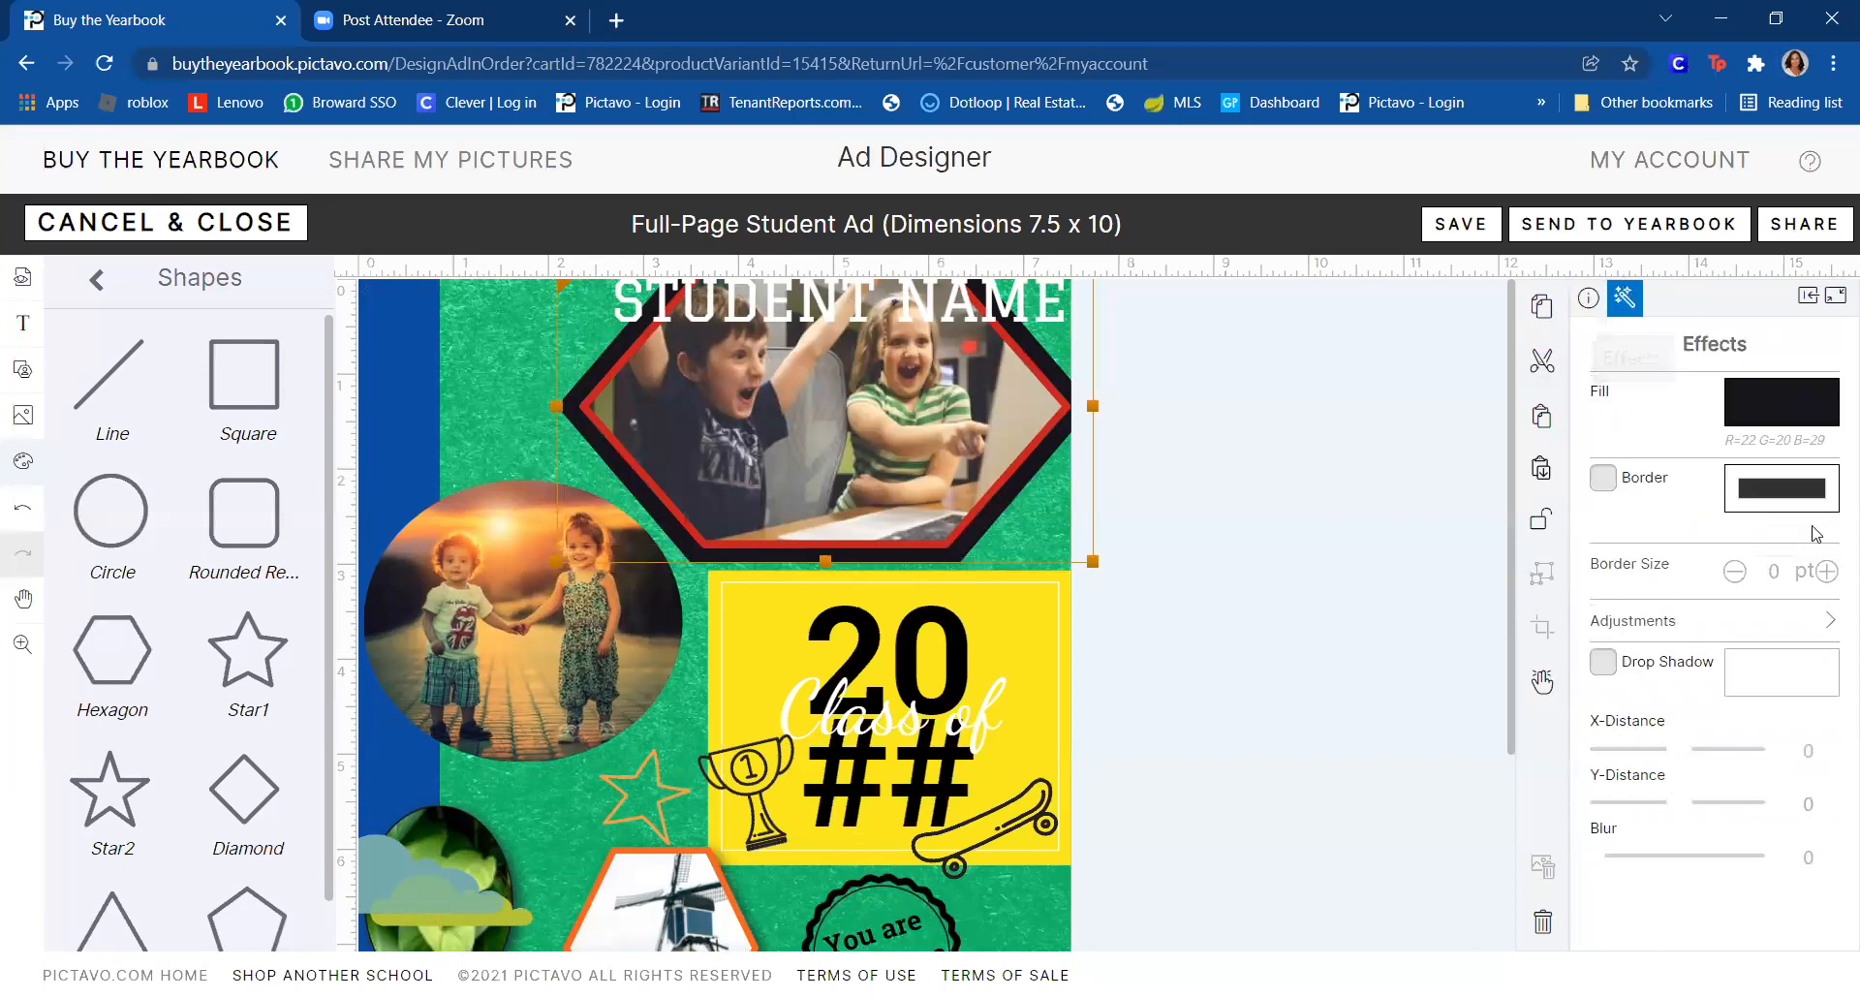
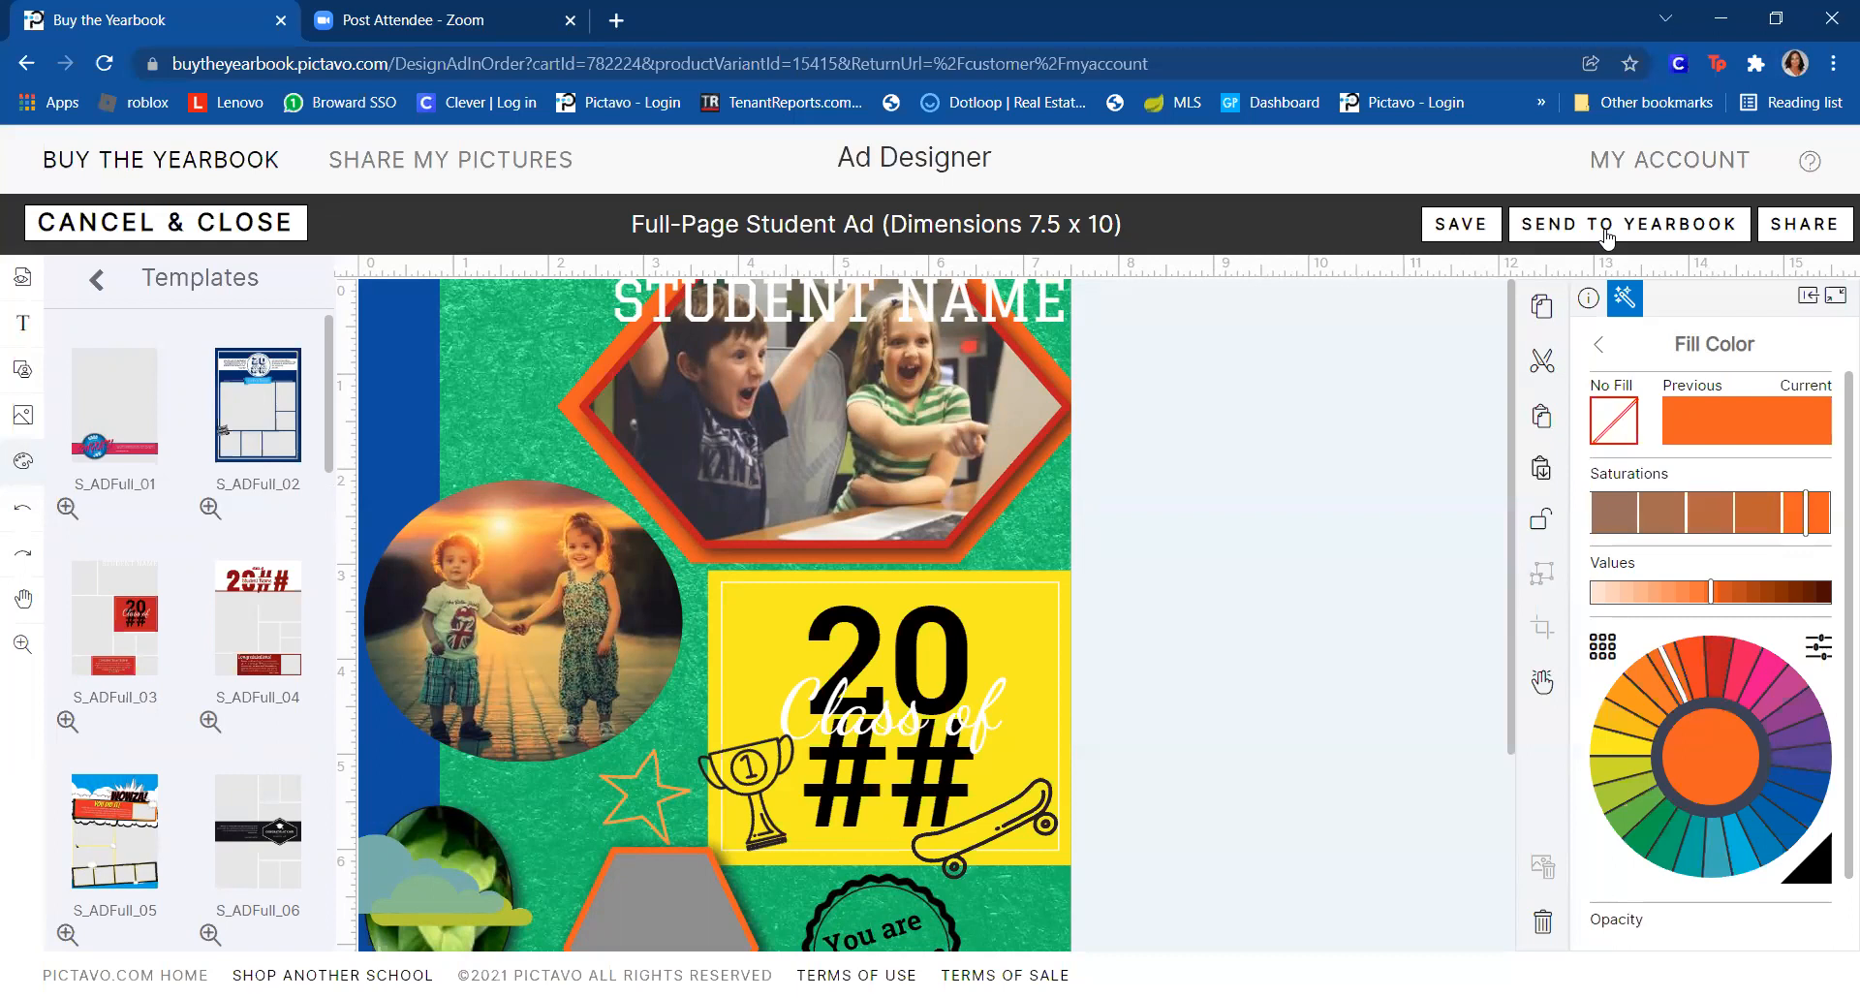
- Apply the full-page chalkboard template "Congrats on a job well done!" with all current page items cleared, and review the resulting page
scroll(1607, 238, "down", 3)
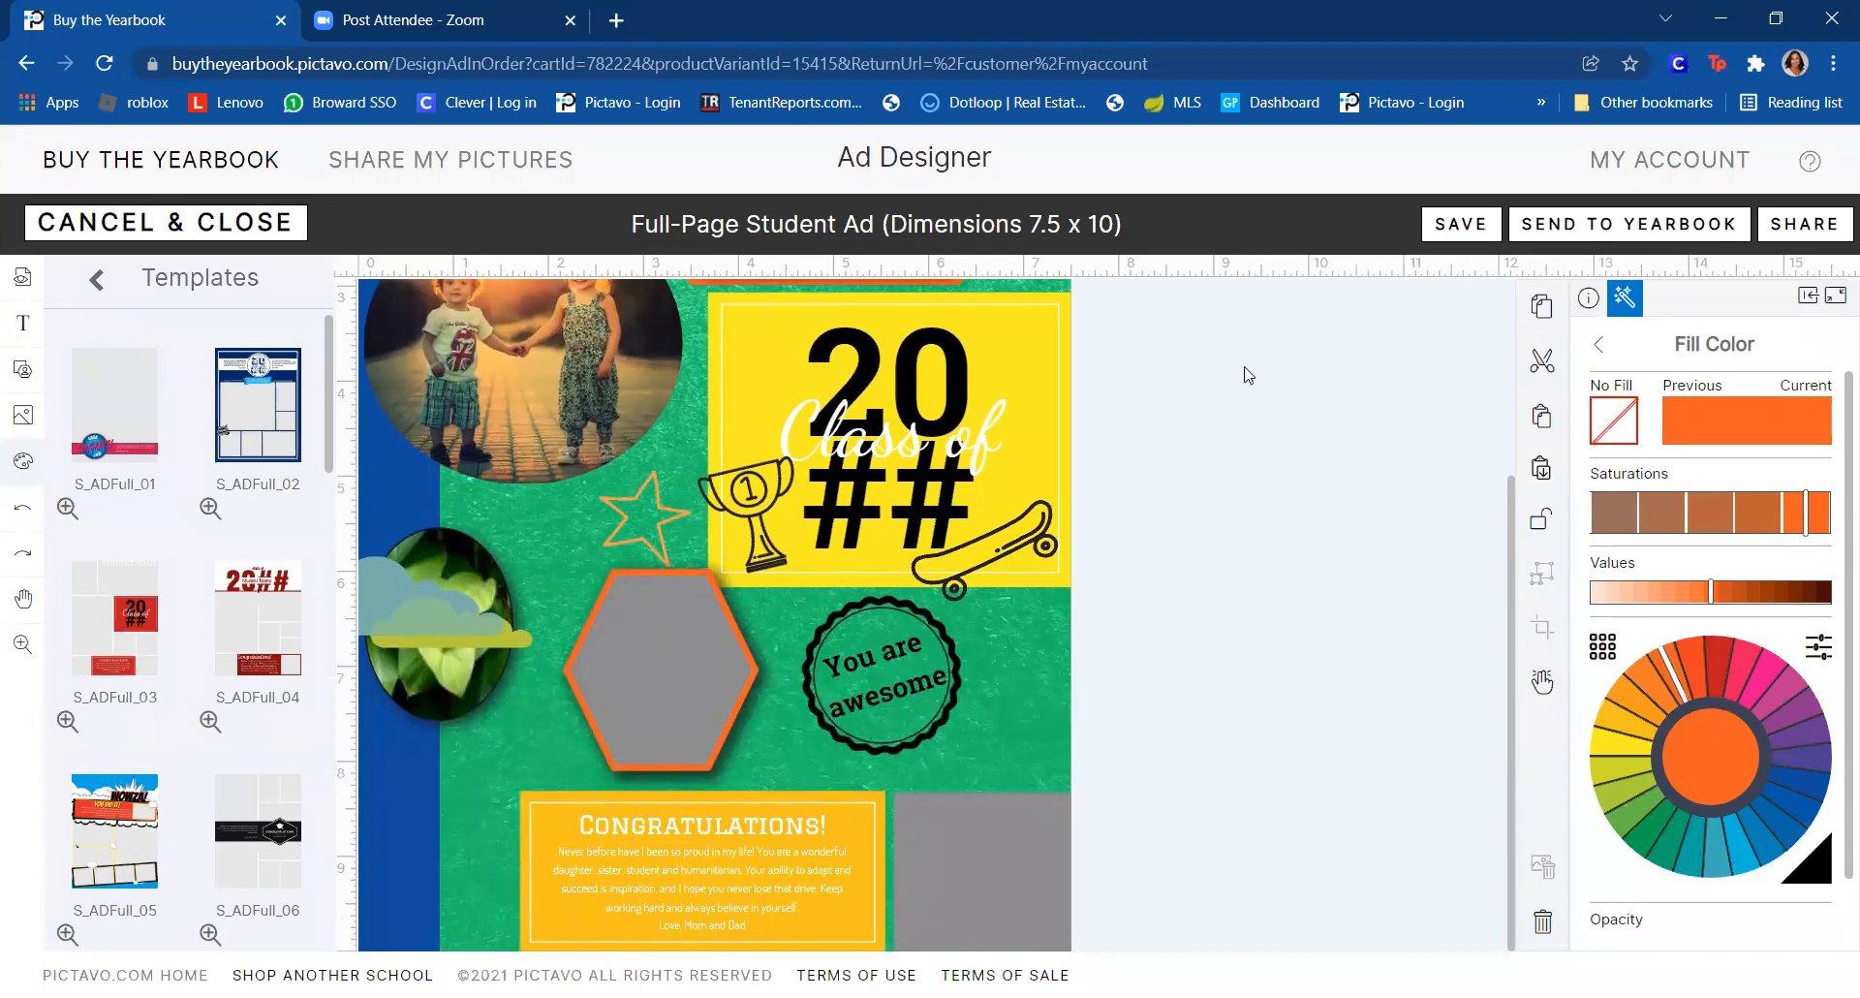
scroll(1218, 414, "down", 3)
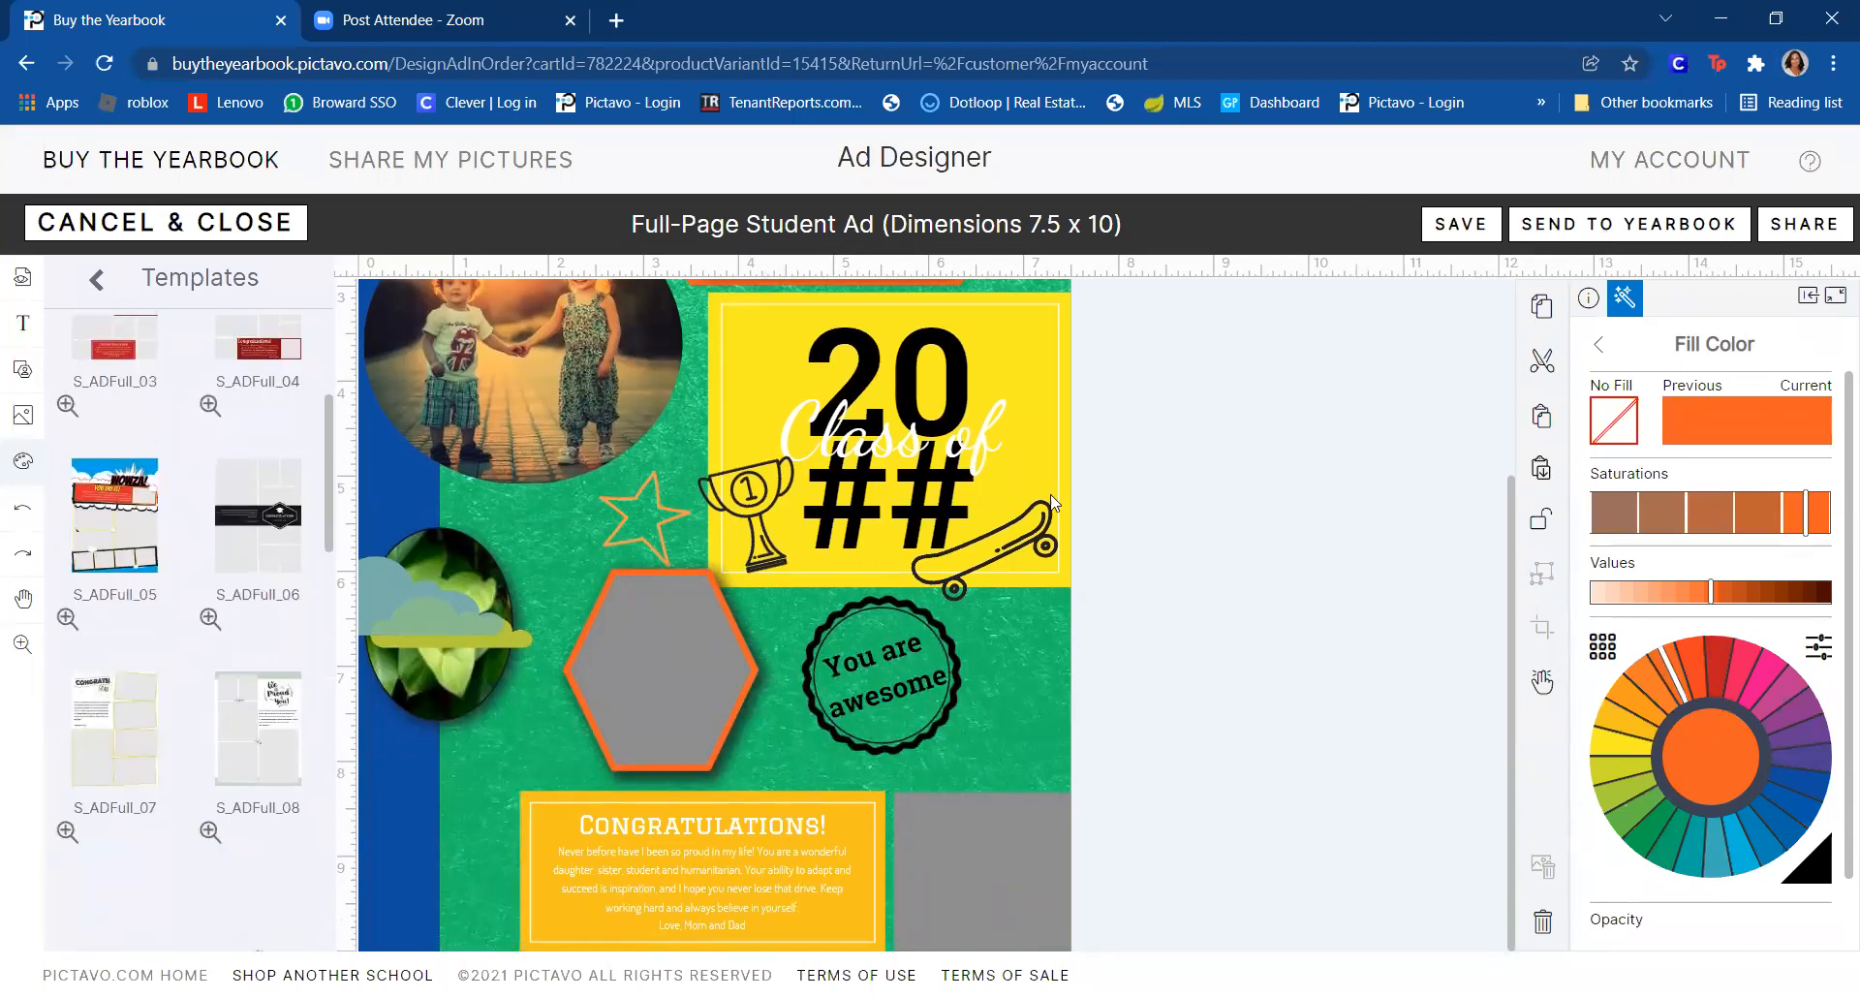
left_click(263, 908)
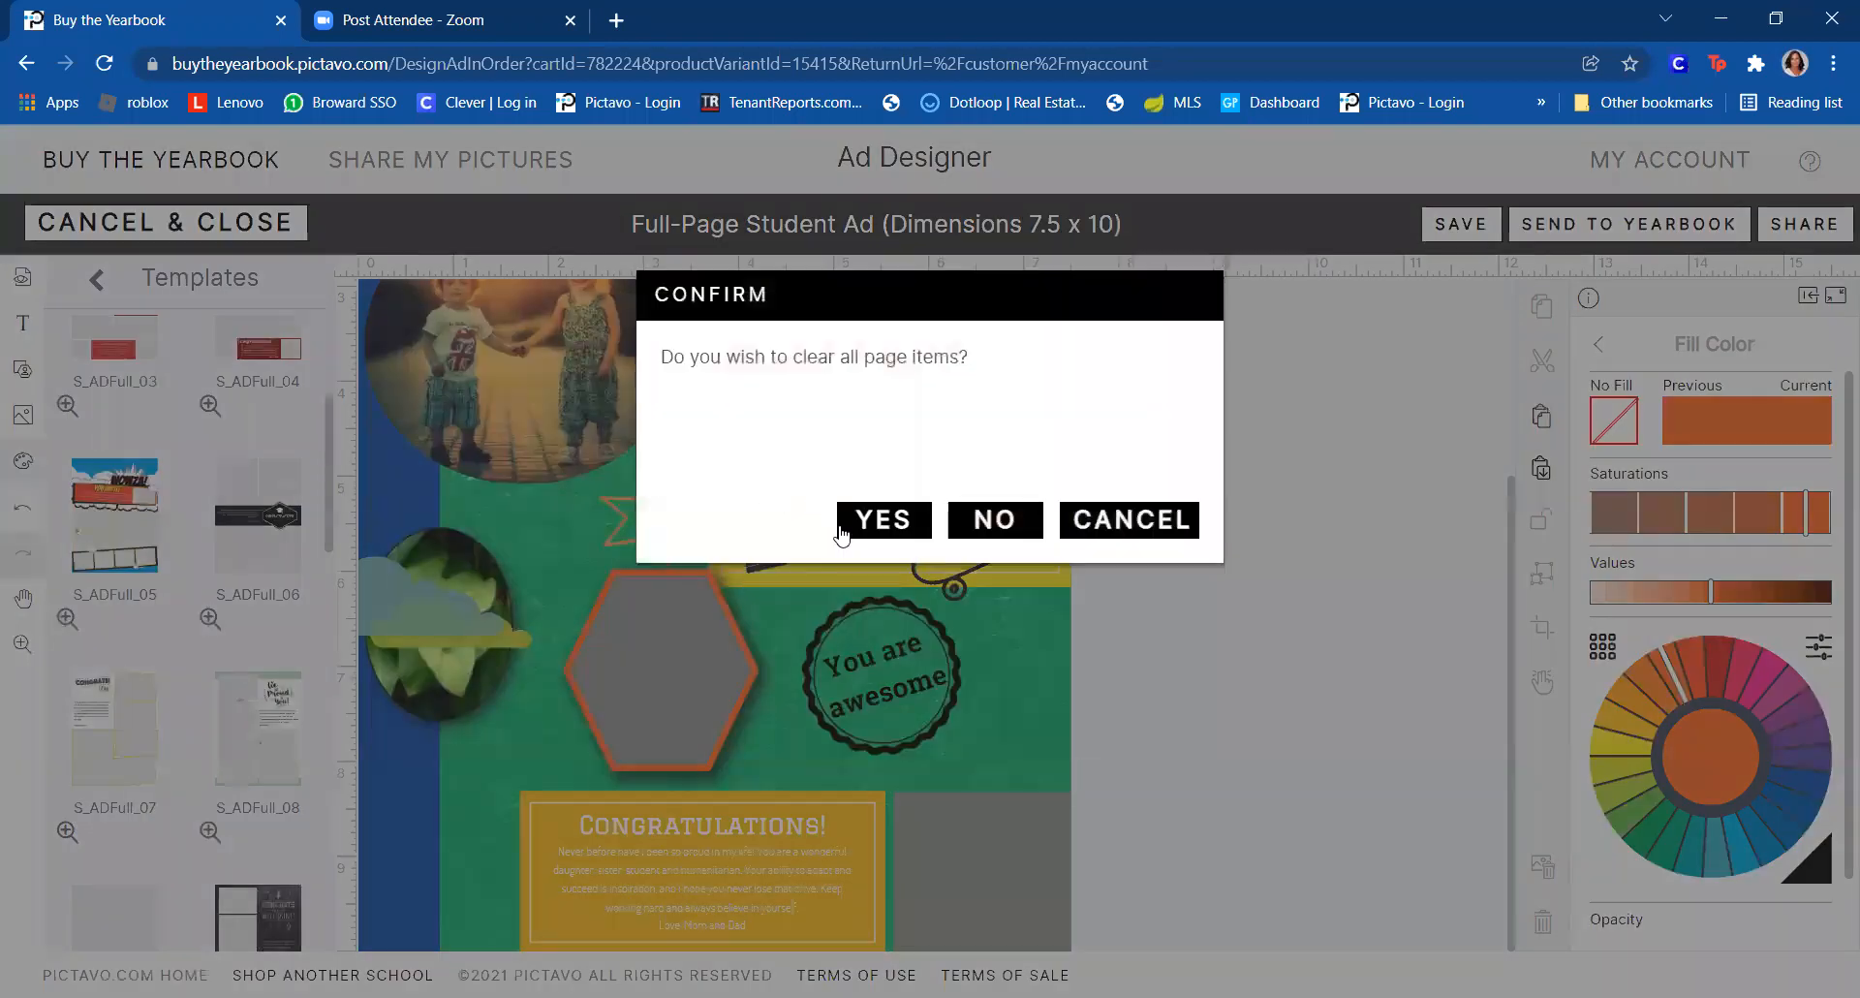
left_click(862, 527)
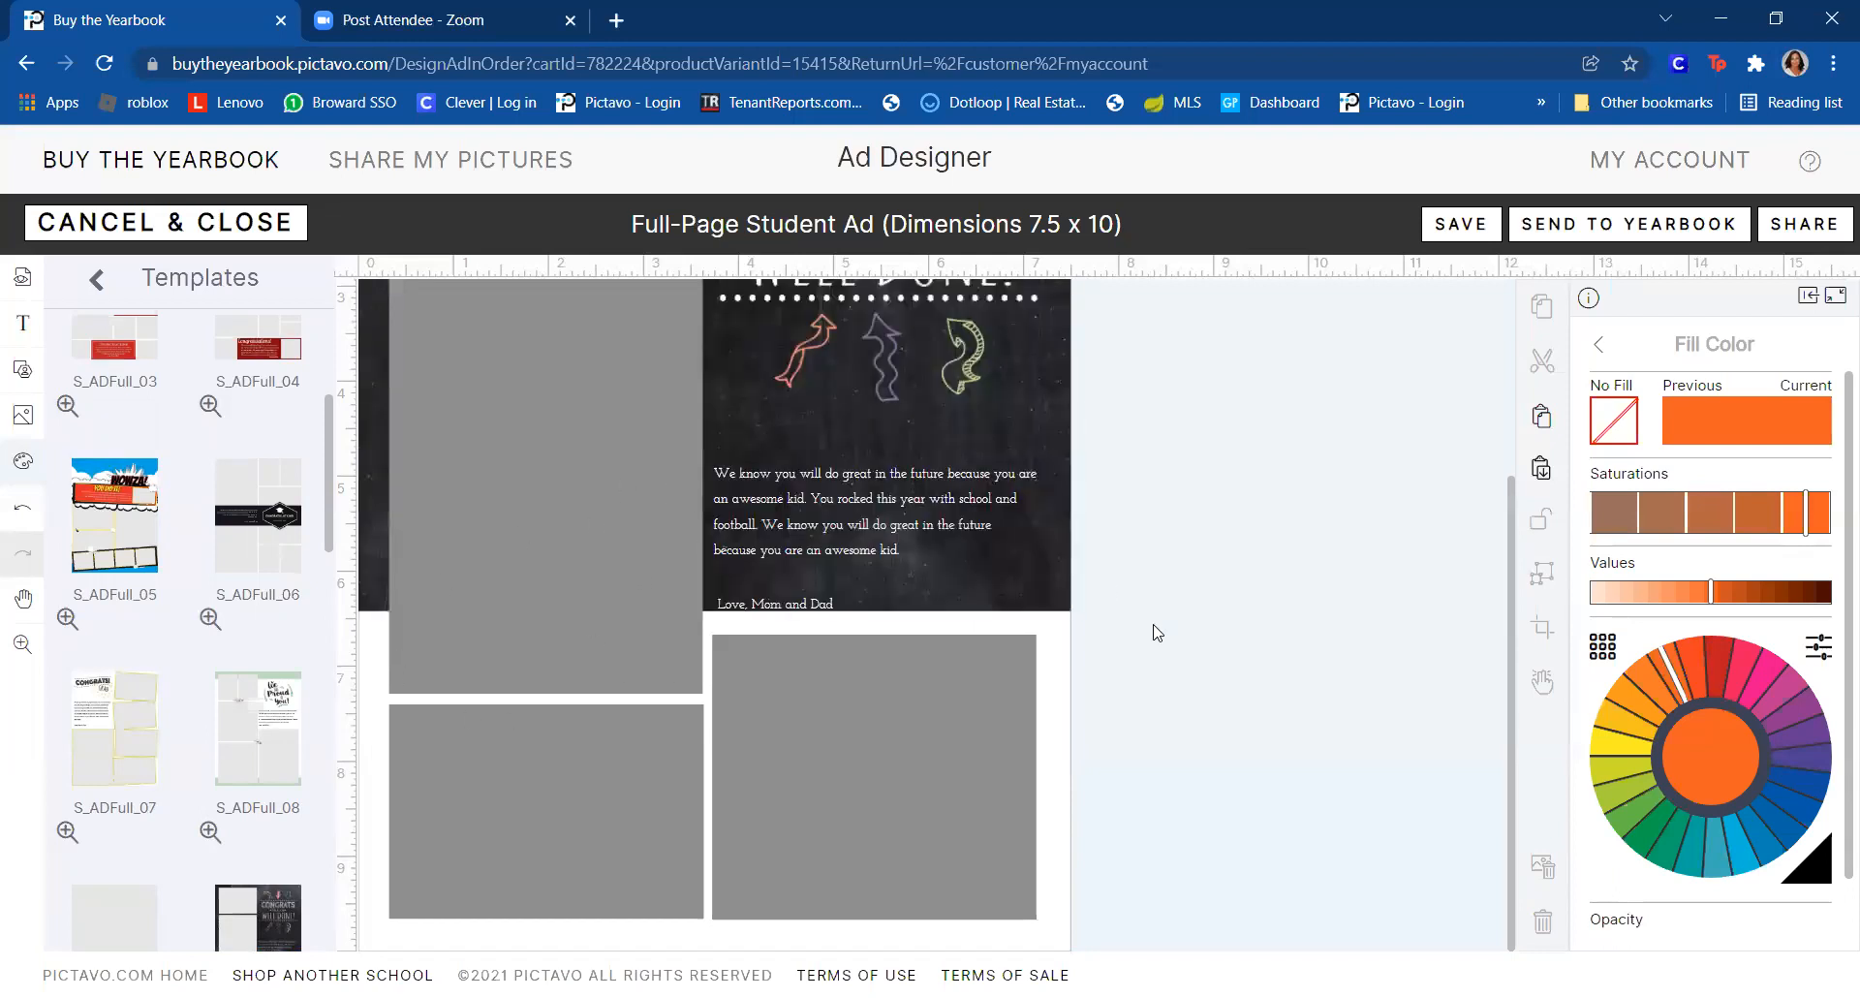
scroll(1153, 632, "up", 3)
scroll(1153, 632, "up", 1)
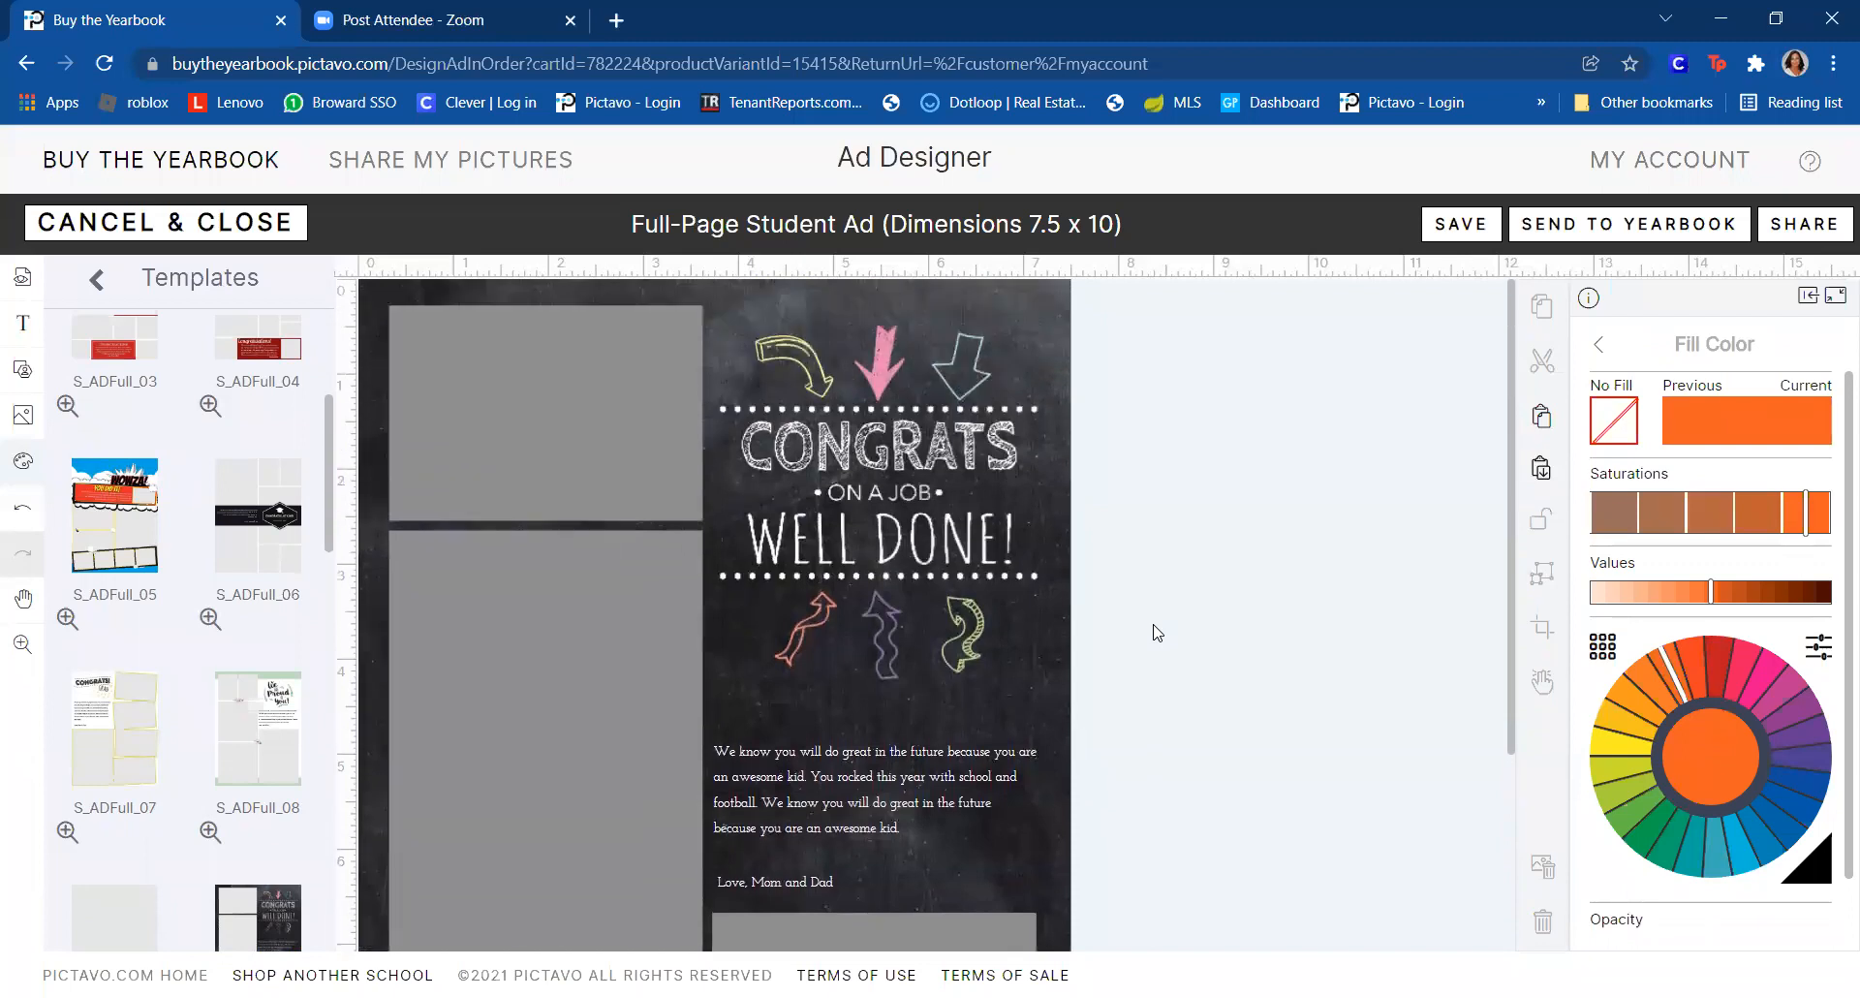
scroll(1153, 632, "down", 3)
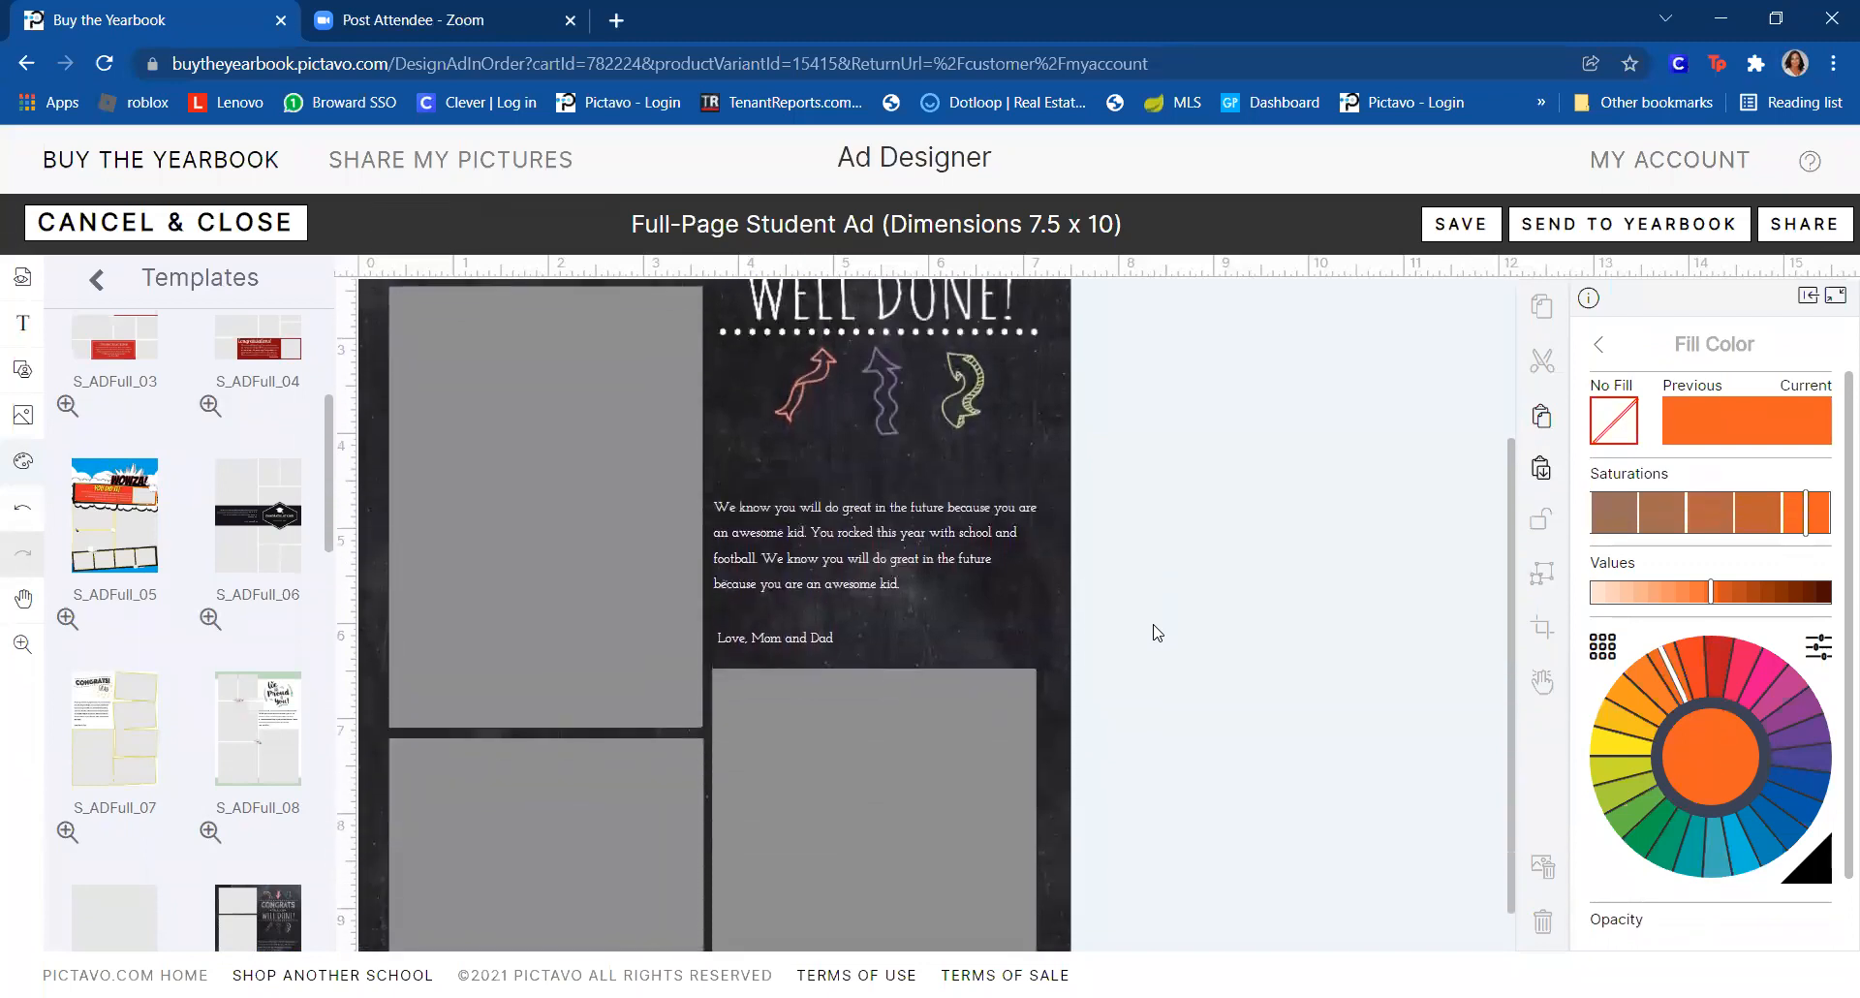
- Reshape the photo box at the page's upper left into a circle and the large box below it into a rounded rectangle
scroll(1153, 633, "up", 3)
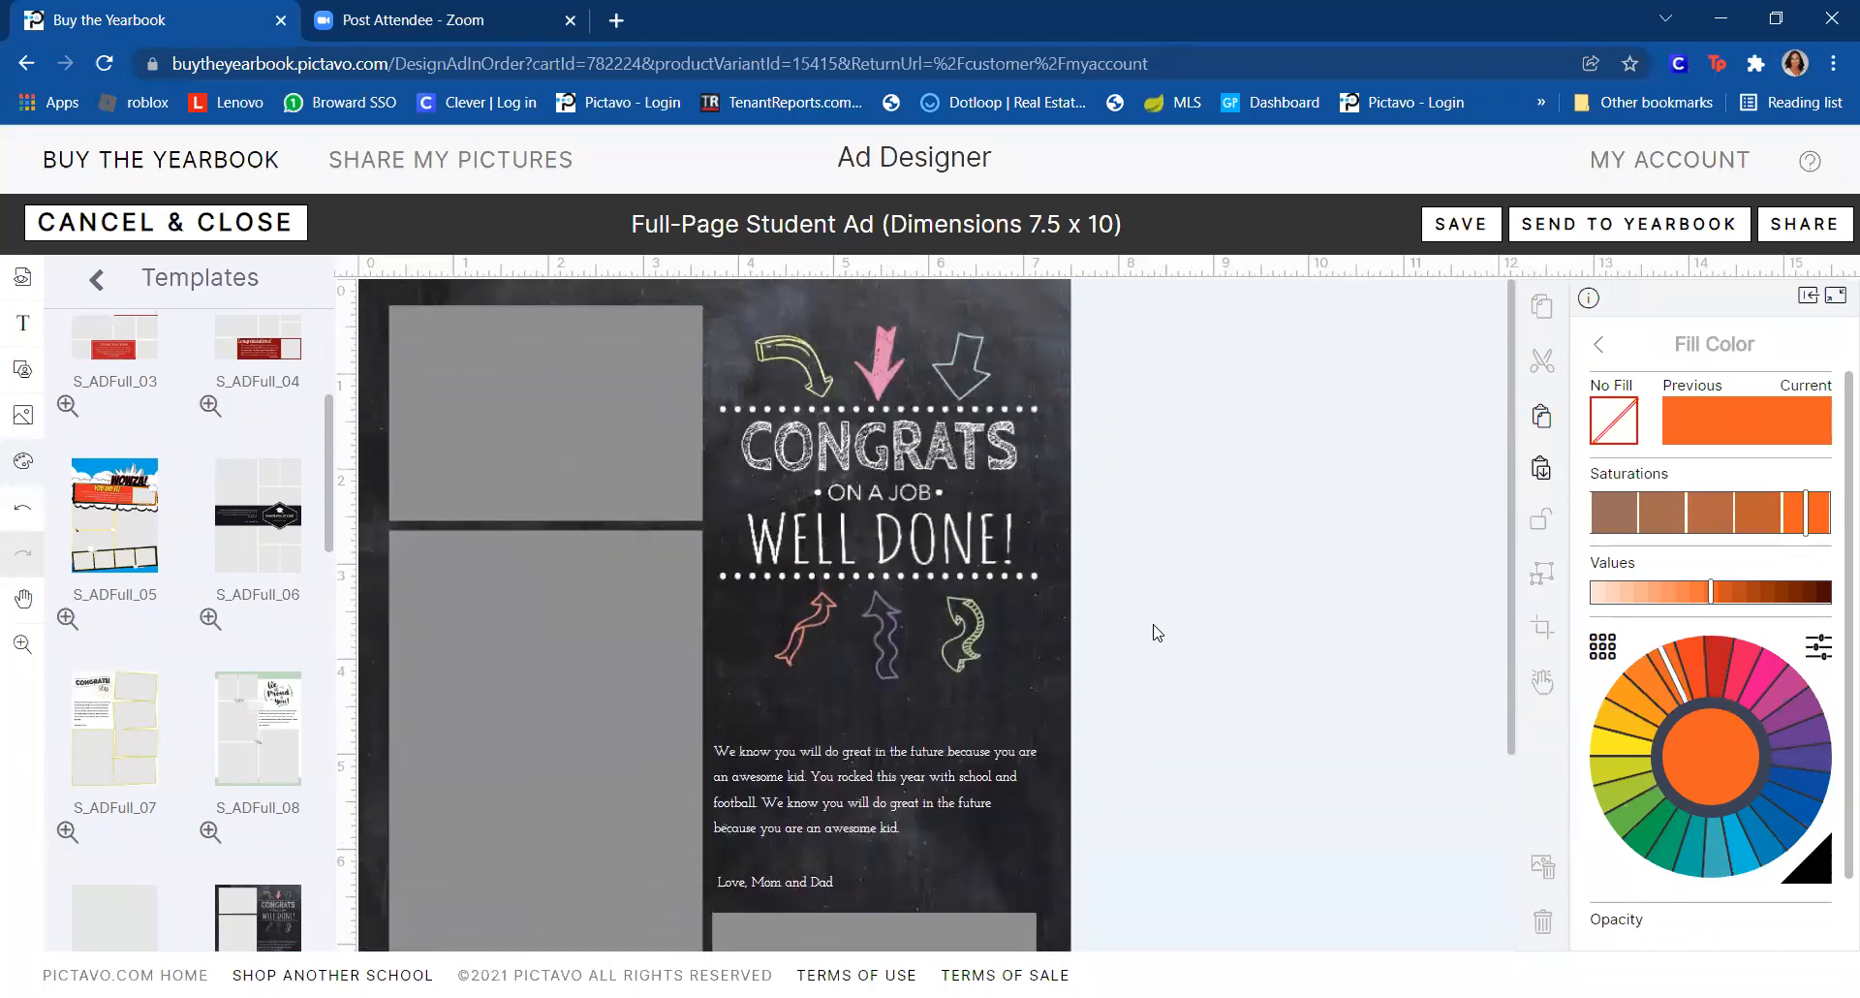
scroll(1153, 632, "down", 4)
scroll(1153, 633, "up", 4)
left_click(1153, 633)
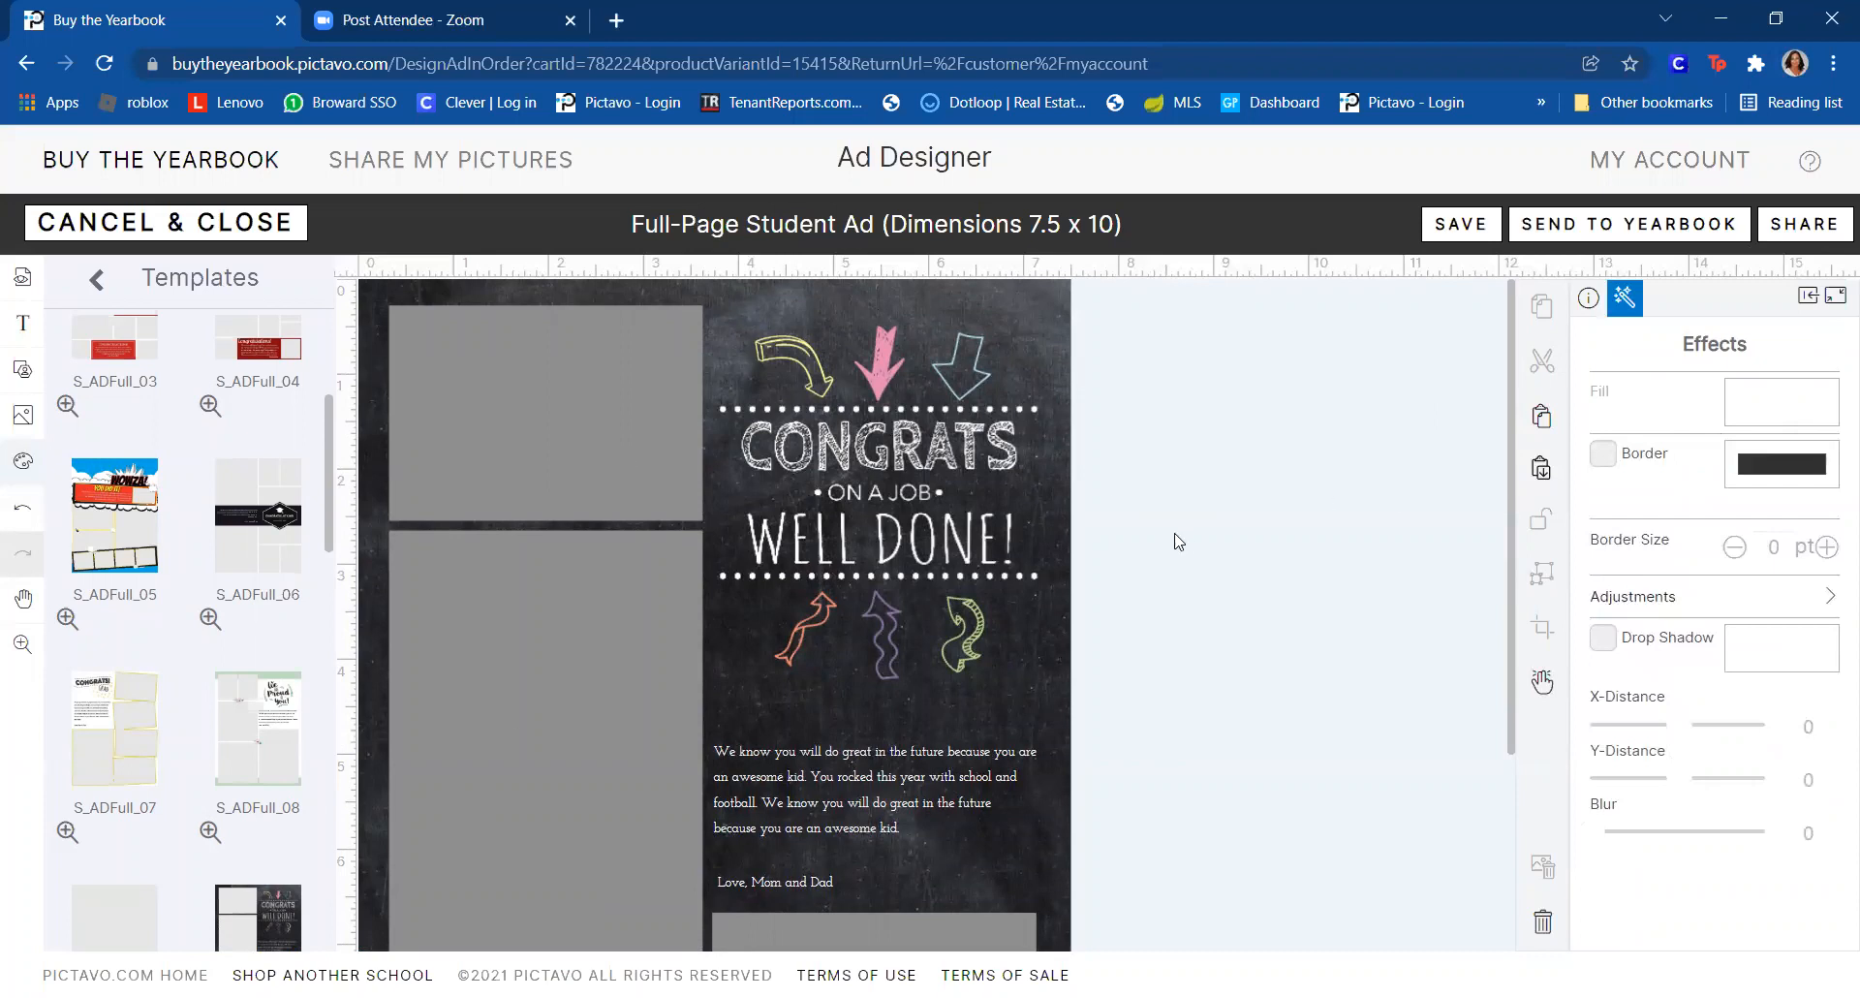
left_click(553, 326)
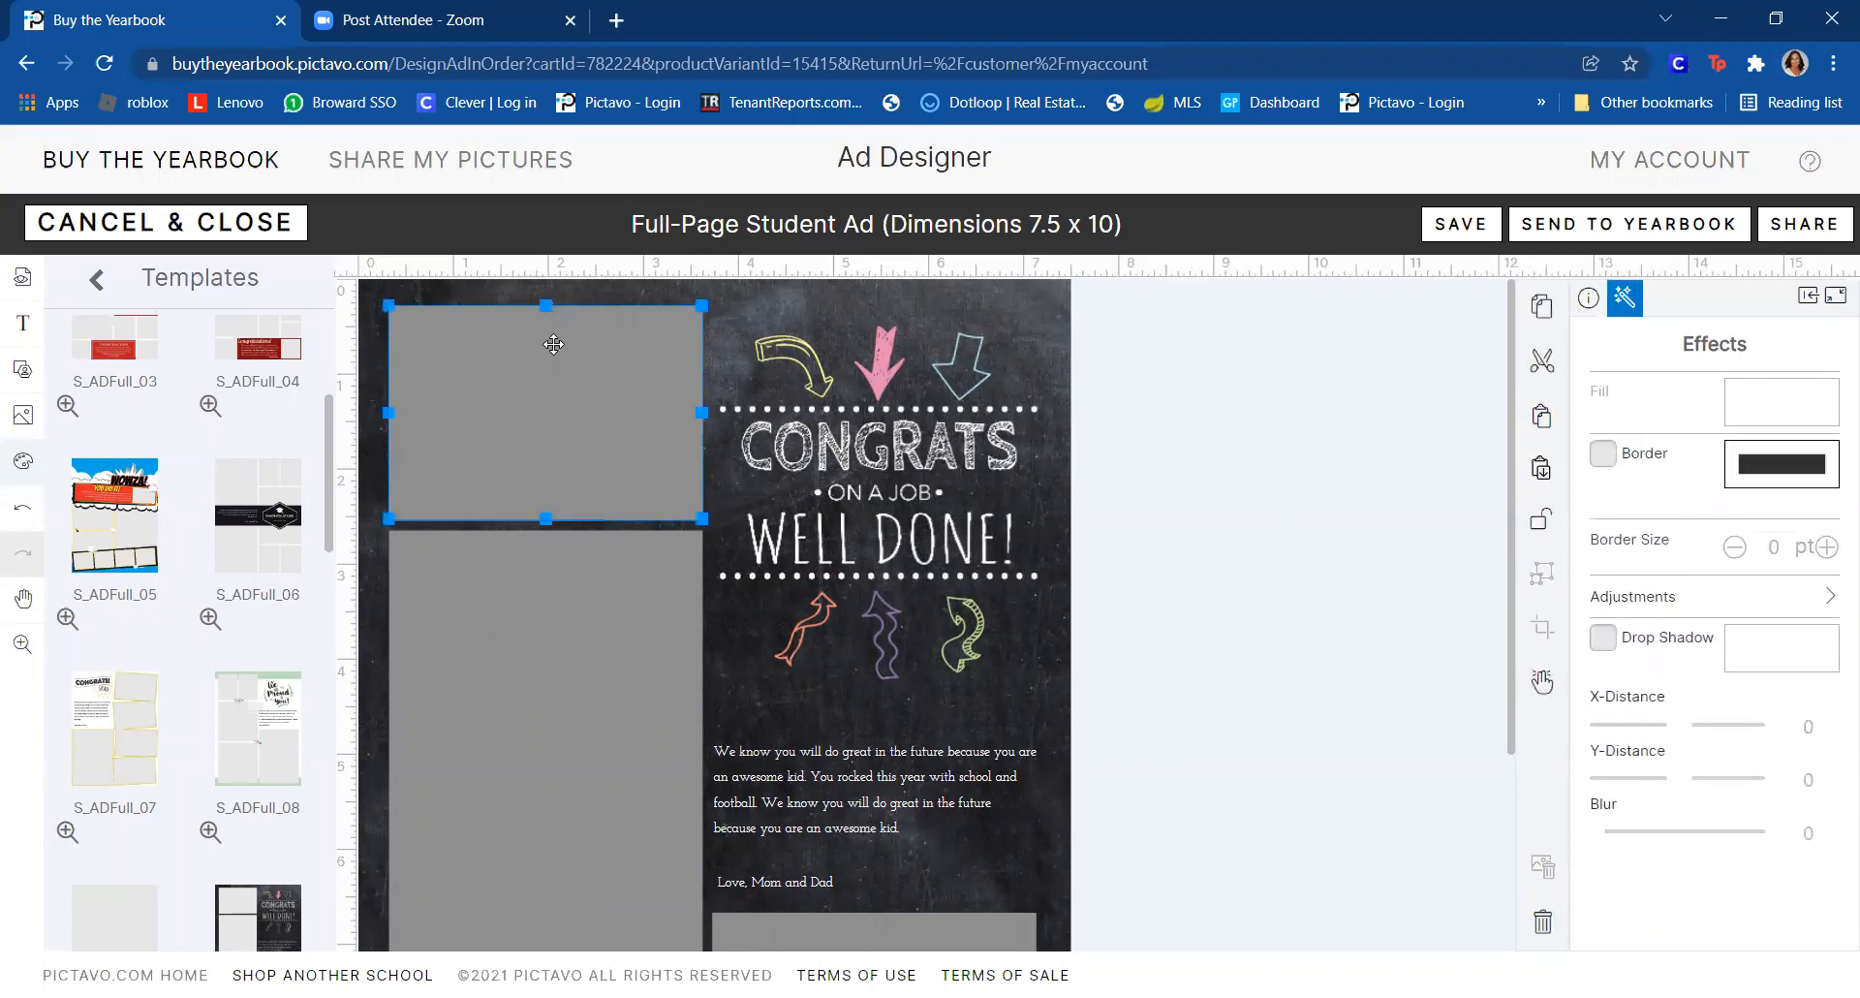
left_click(23, 467)
left_click(23, 465)
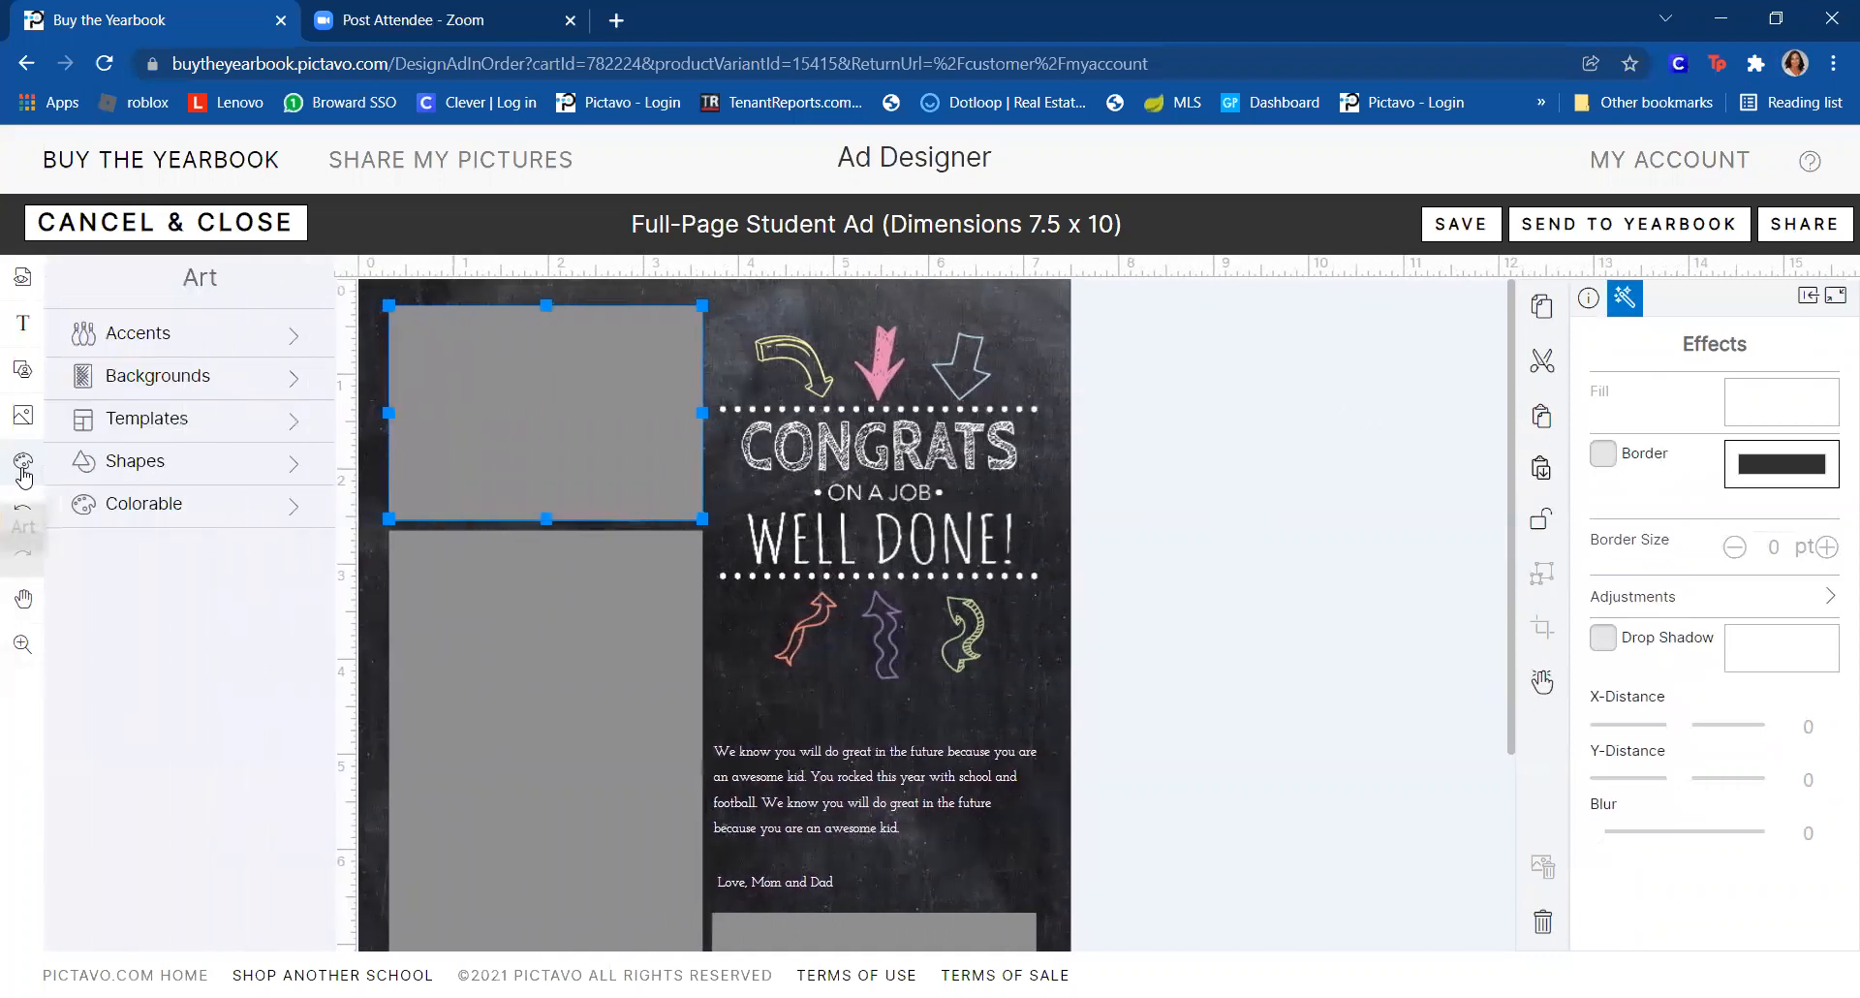
left_click(113, 463)
left_click_drag(133, 518, 582, 403)
left_click_drag(272, 537, 527, 682)
left_click(1296, 566)
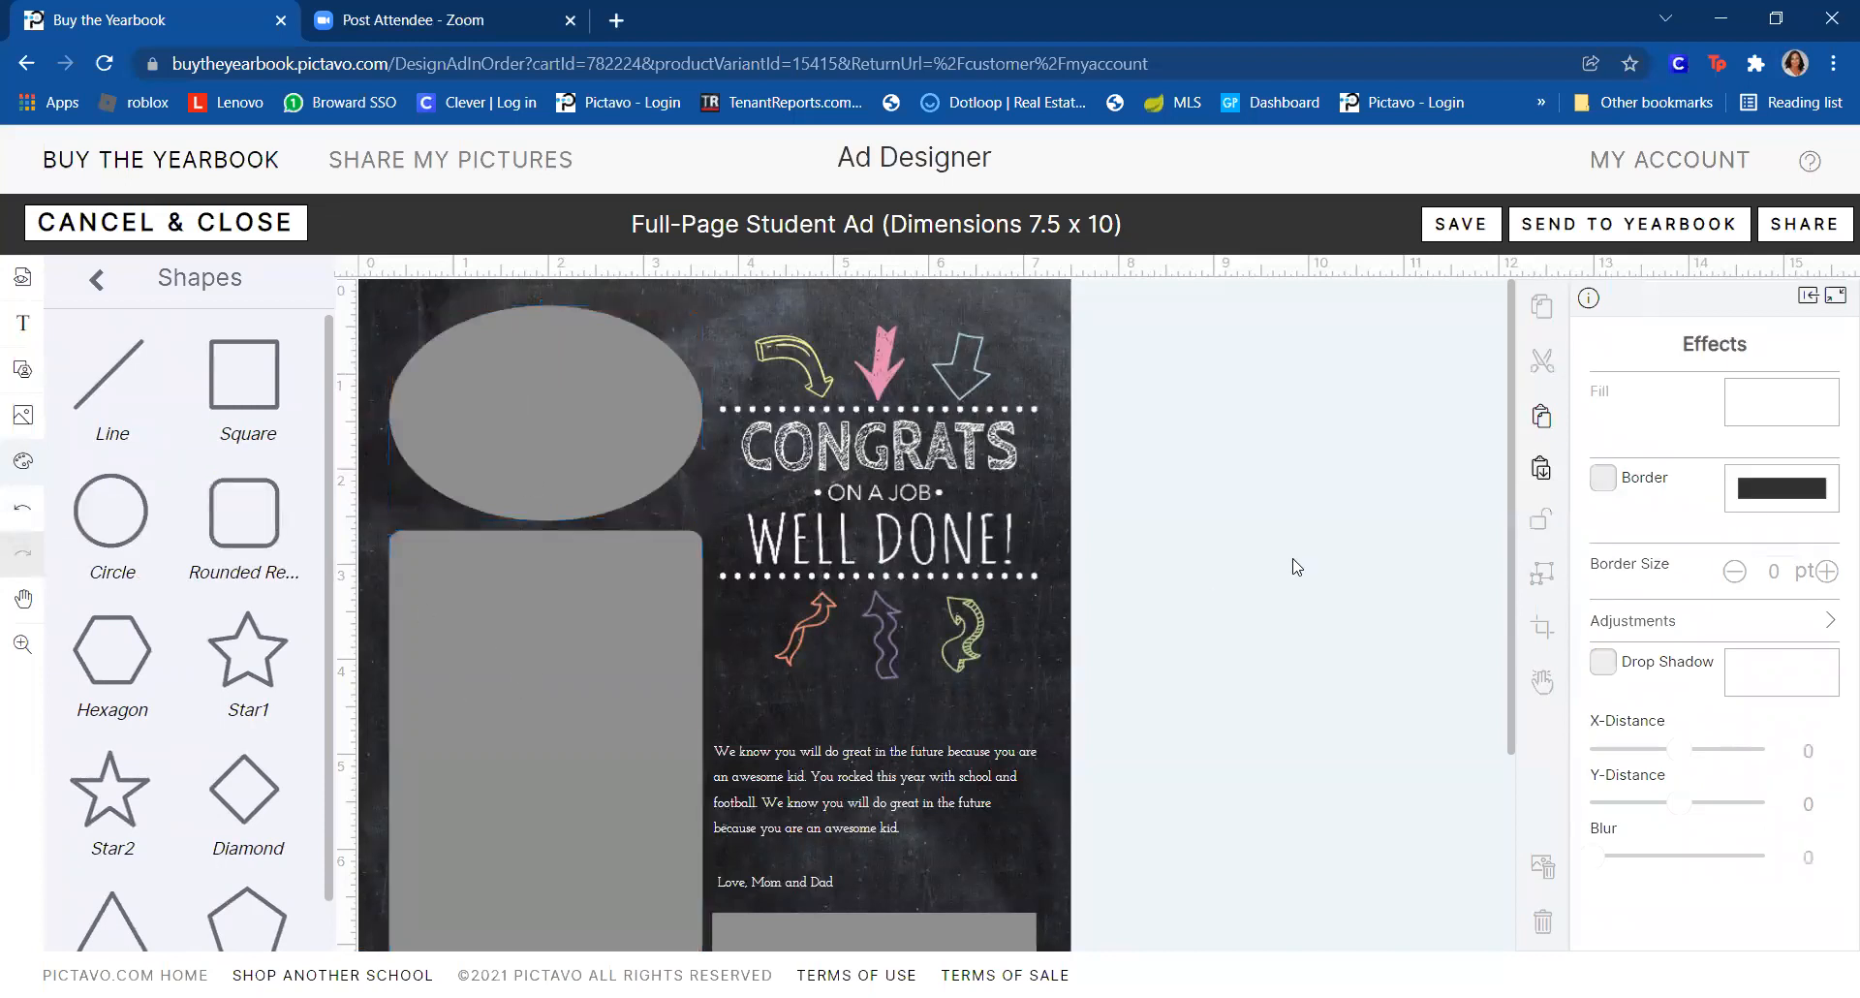
- Try a hexagon on the lower-left photo box, and reshape both bottom photo boxes into rounded rectangles
scroll(1297, 566, "down", 3)
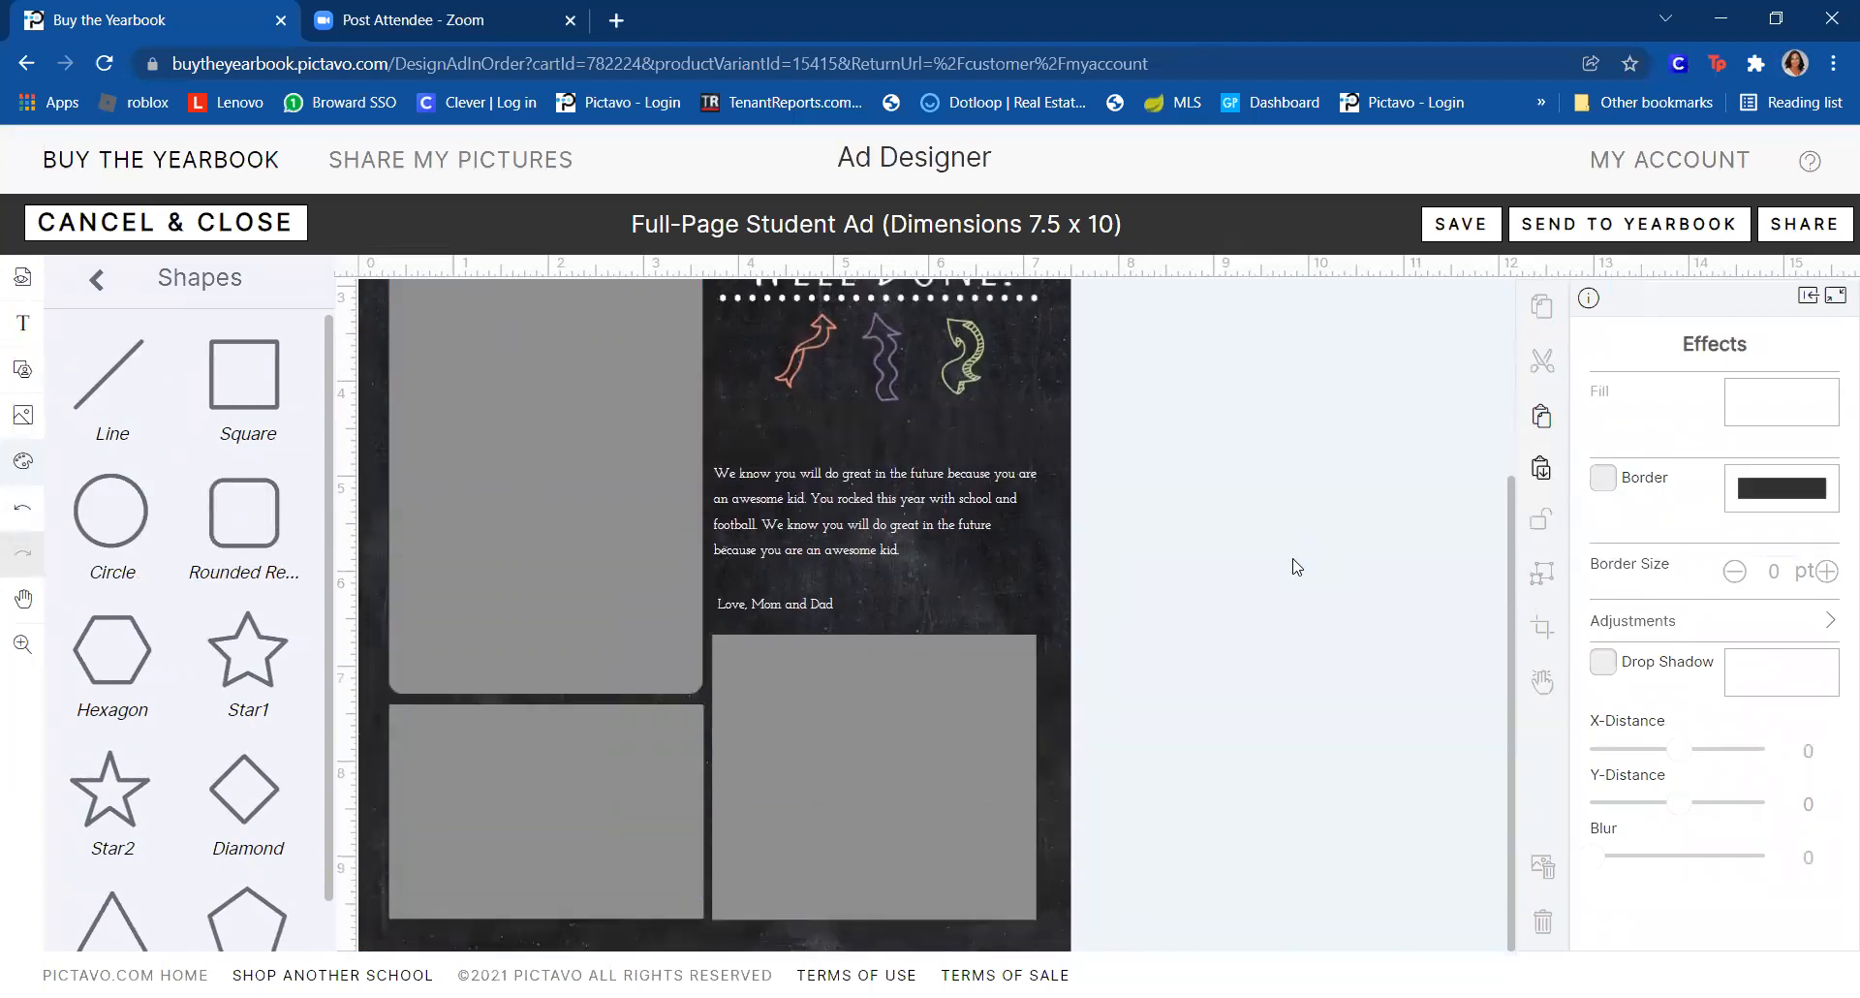
left_click_drag(109, 667, 560, 798)
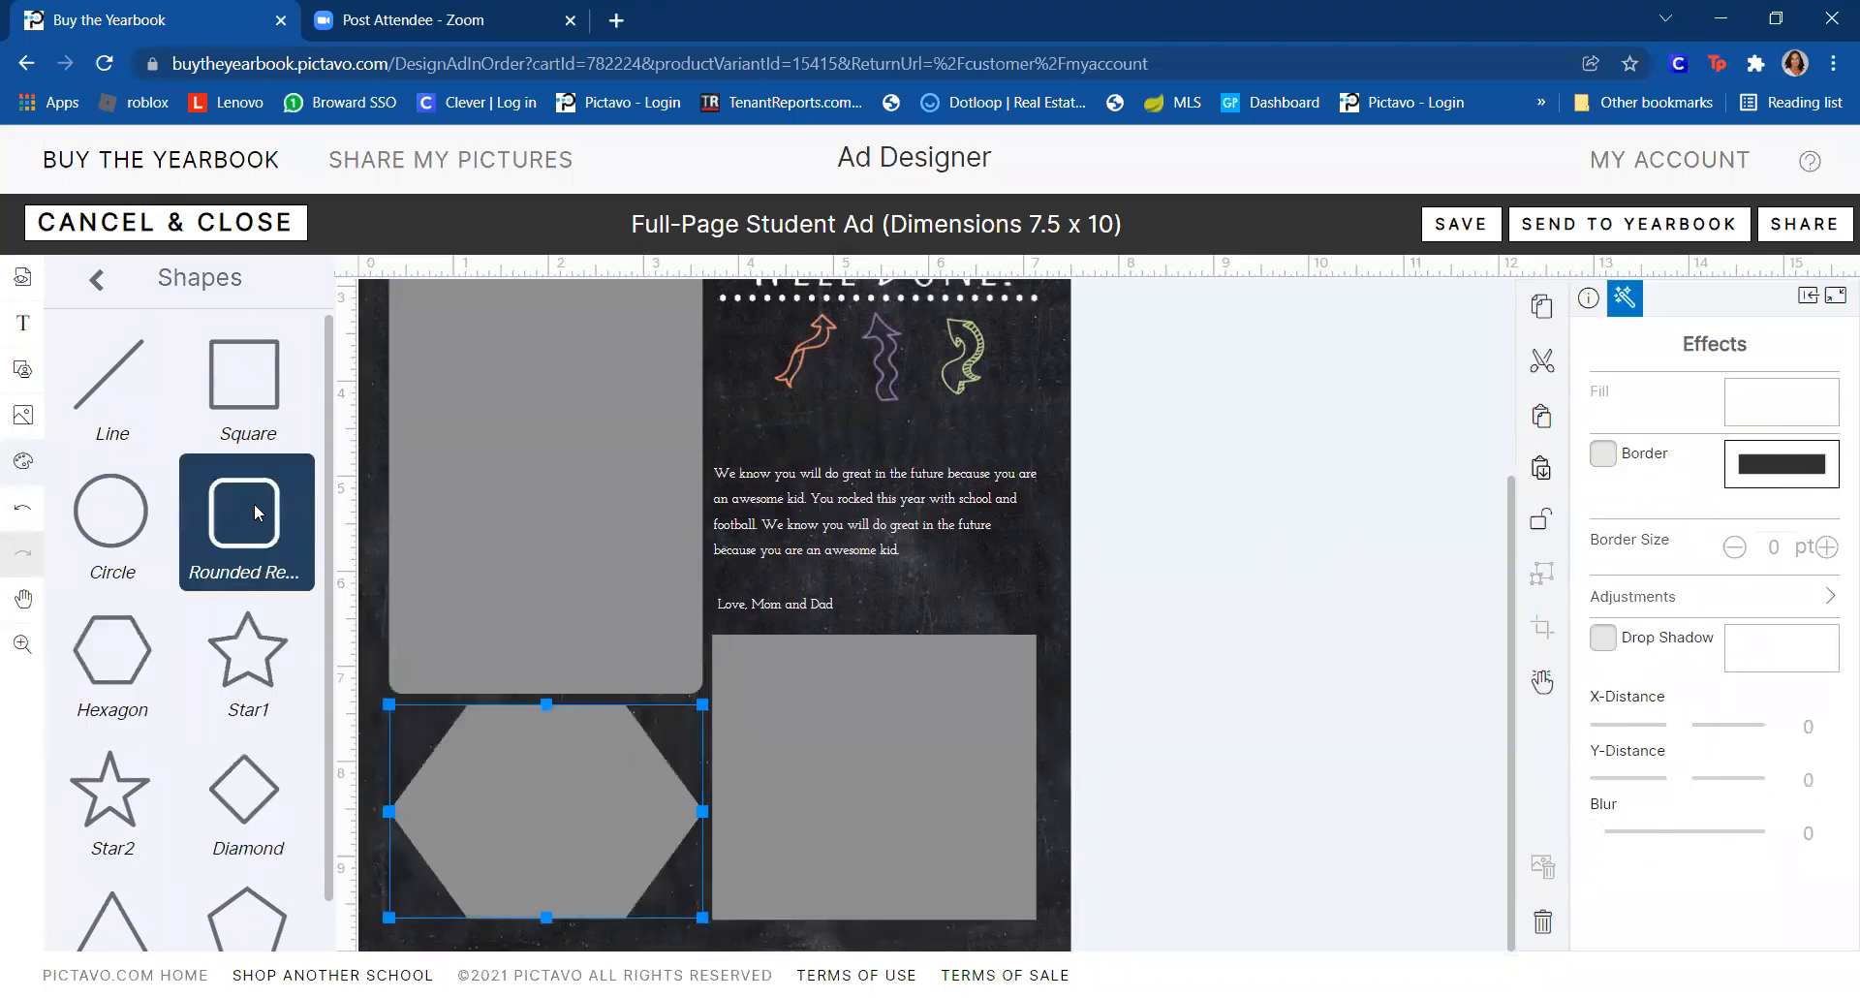
left_click_drag(497, 746, 515, 770)
left_click_drag(255, 521, 764, 678)
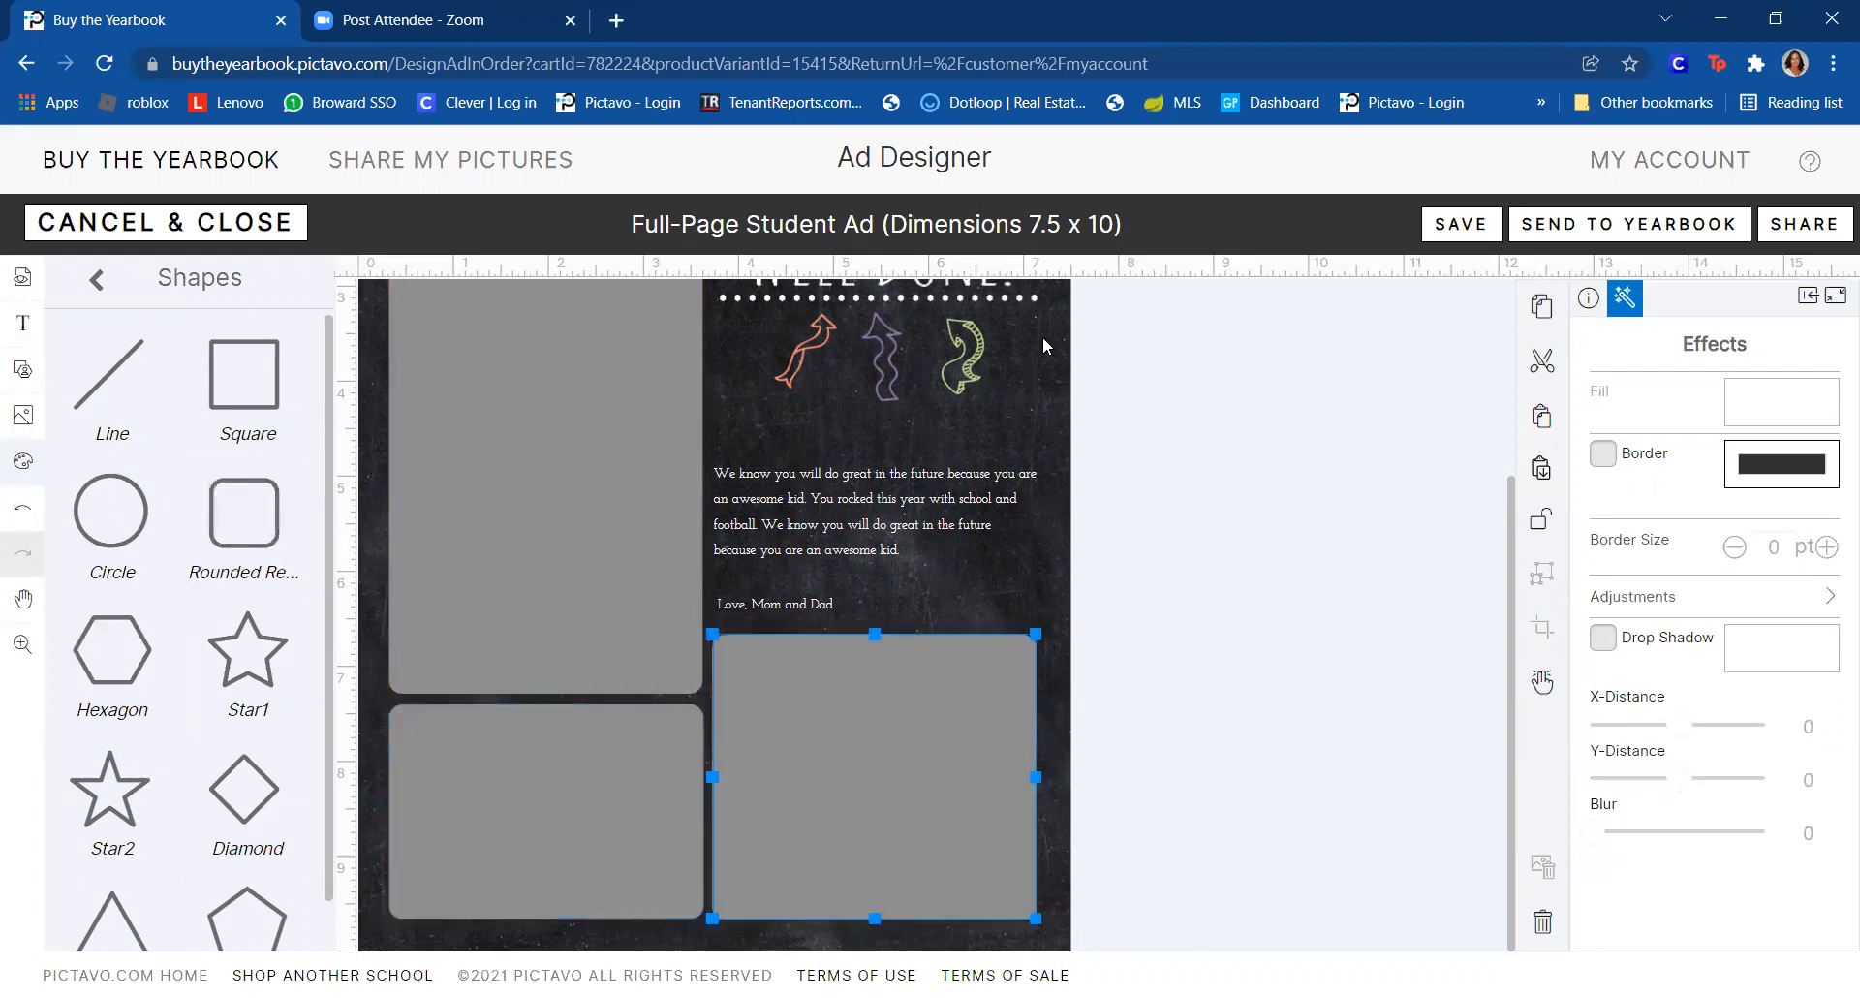
left_click(1056, 394)
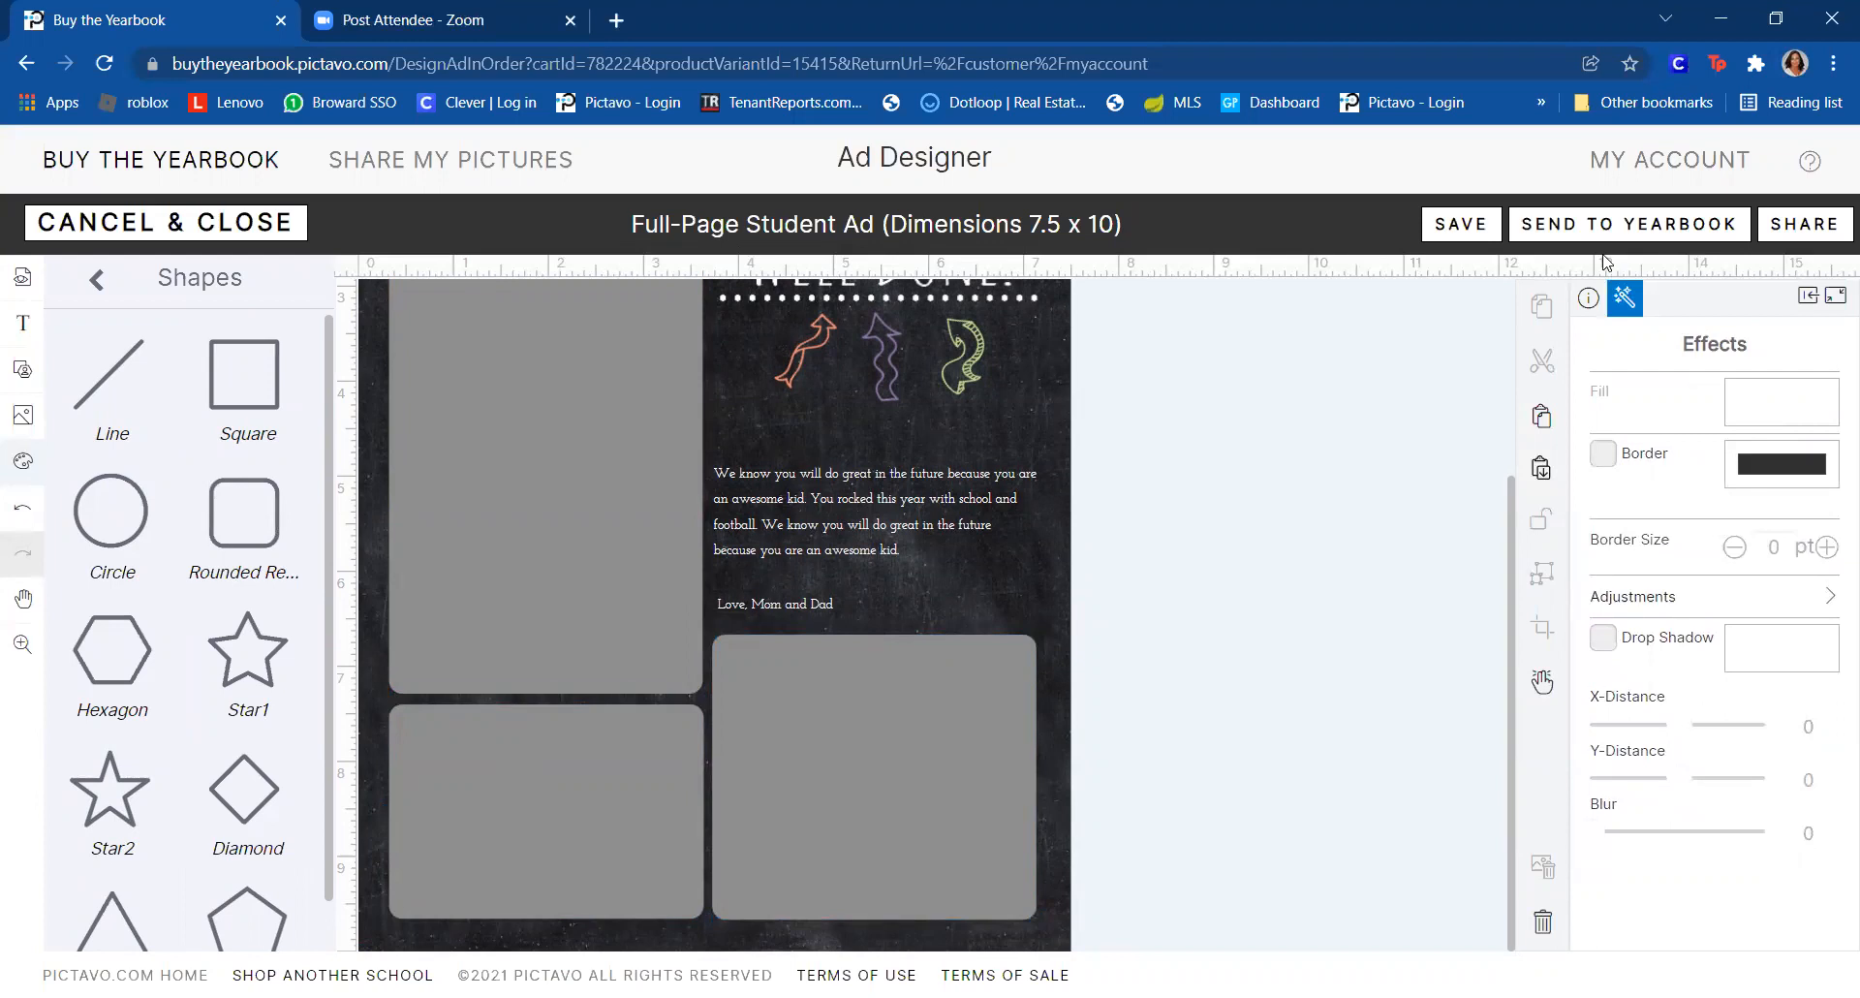
- Set the type color of the message from Mom and Dad to orange-red (R=239 G=65 B=36)
left_click(1039, 609)
left_click(1038, 611)
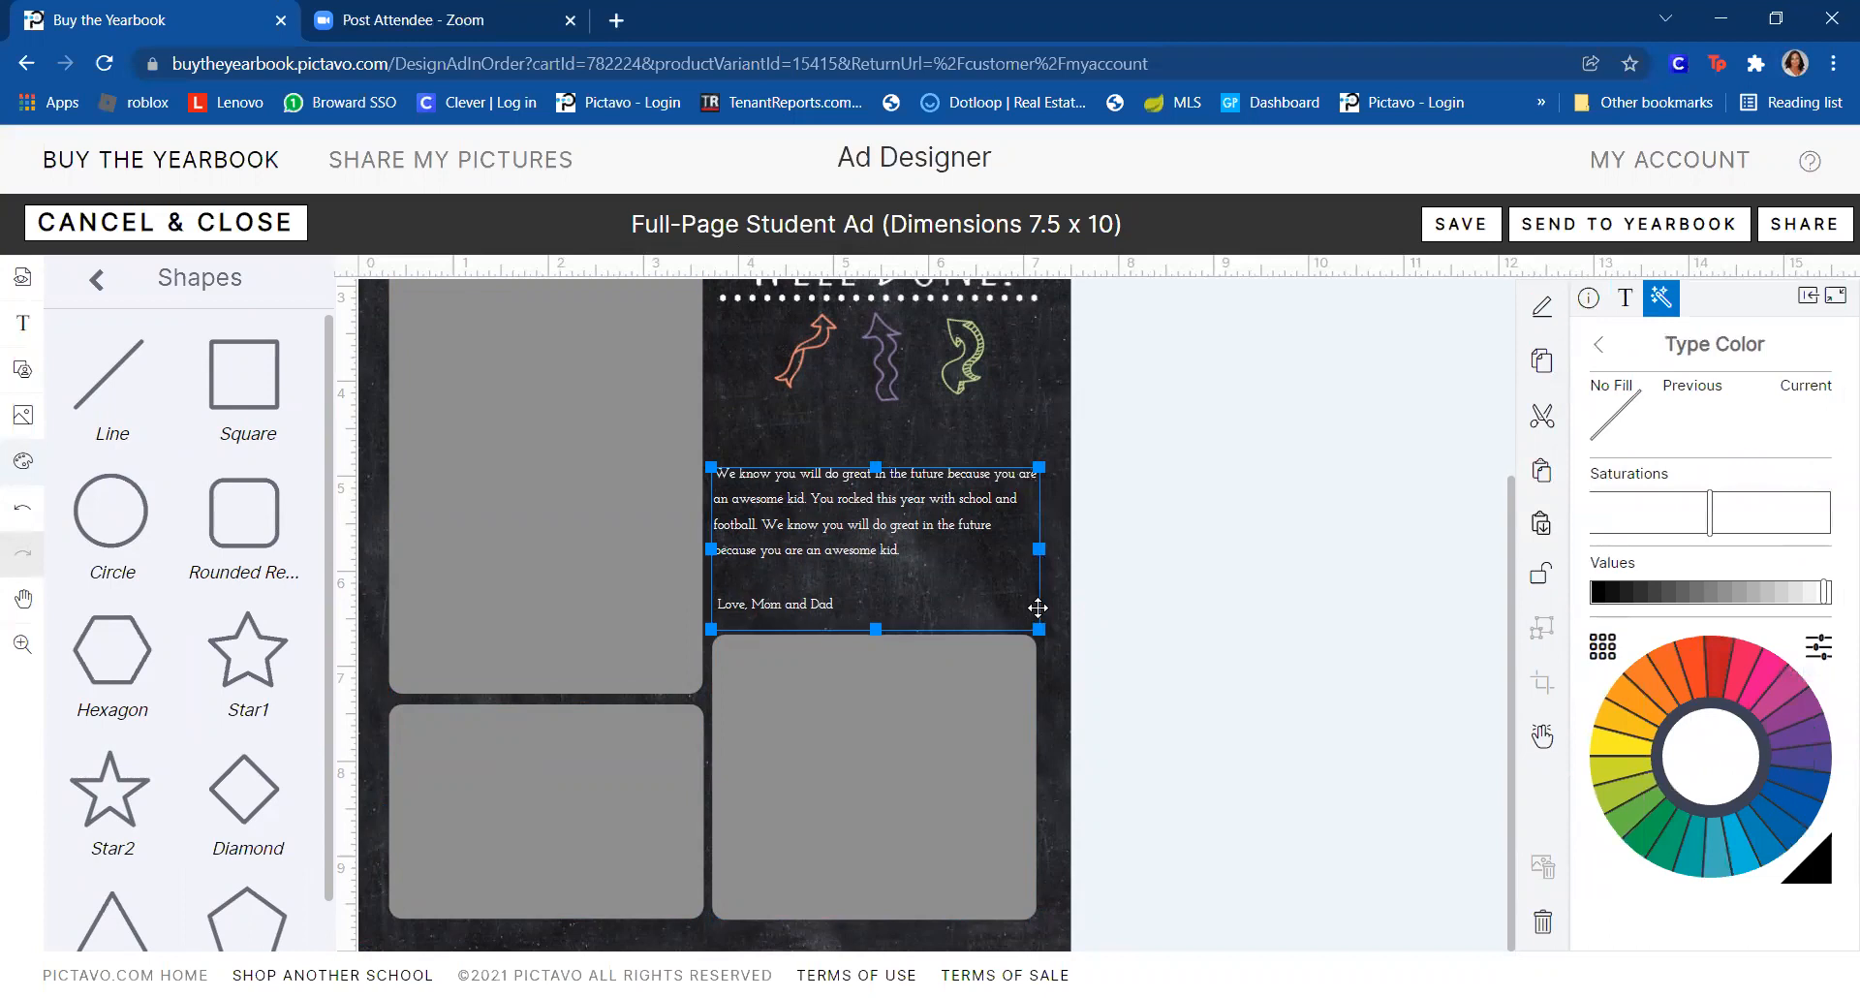
key("Escape")
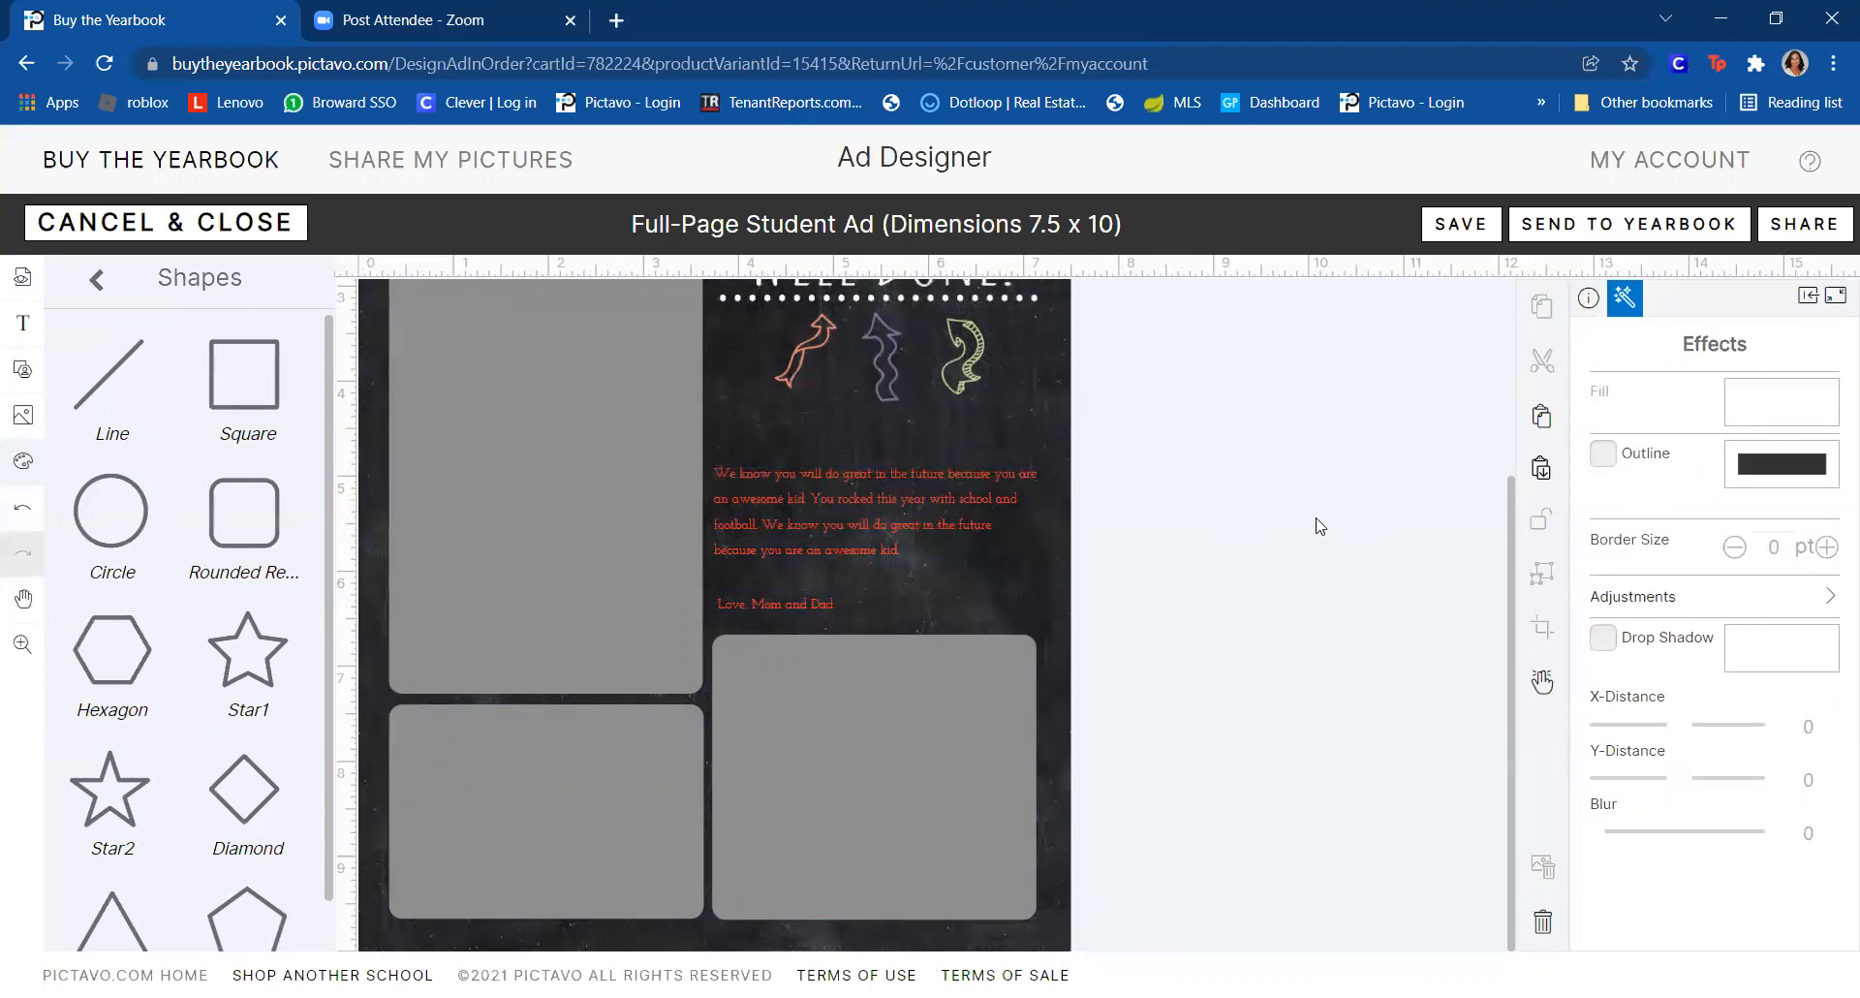
left_click(995, 593)
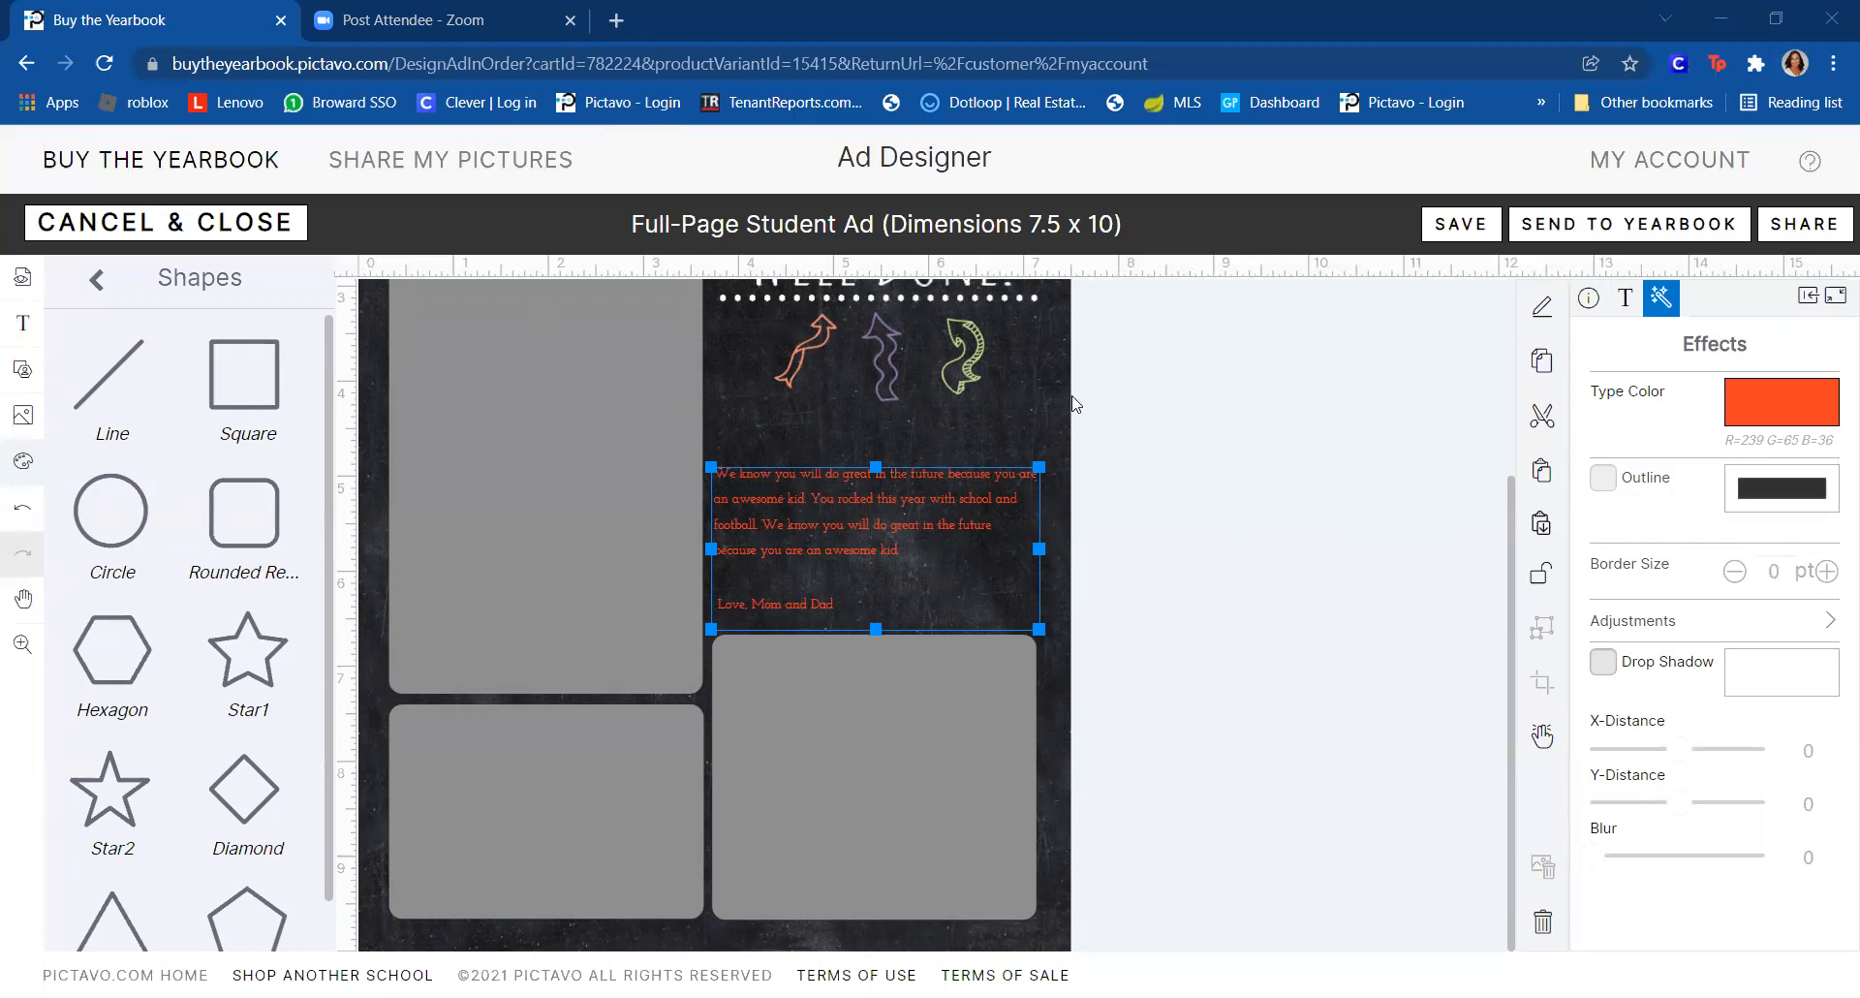
left_click(1016, 397)
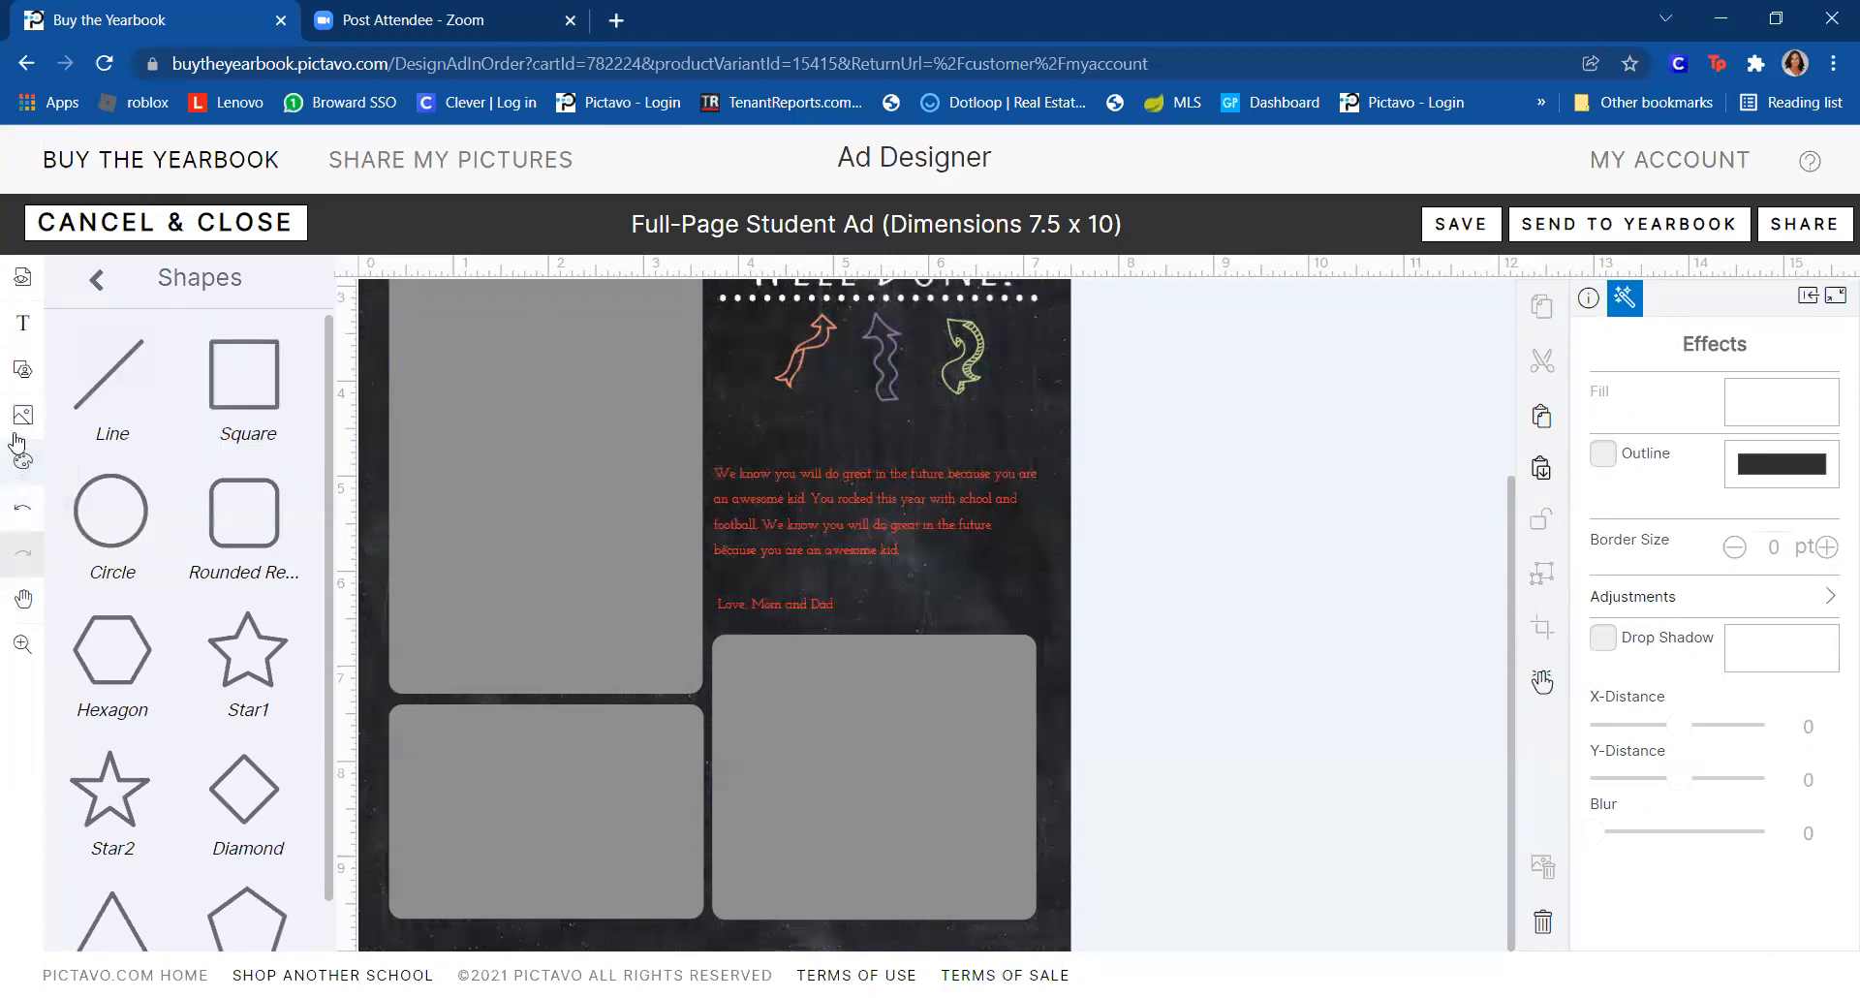
- Apply the full-page template S_ADFull_21 with all current page items cleared, and review the resulting page
left_click(92, 289)
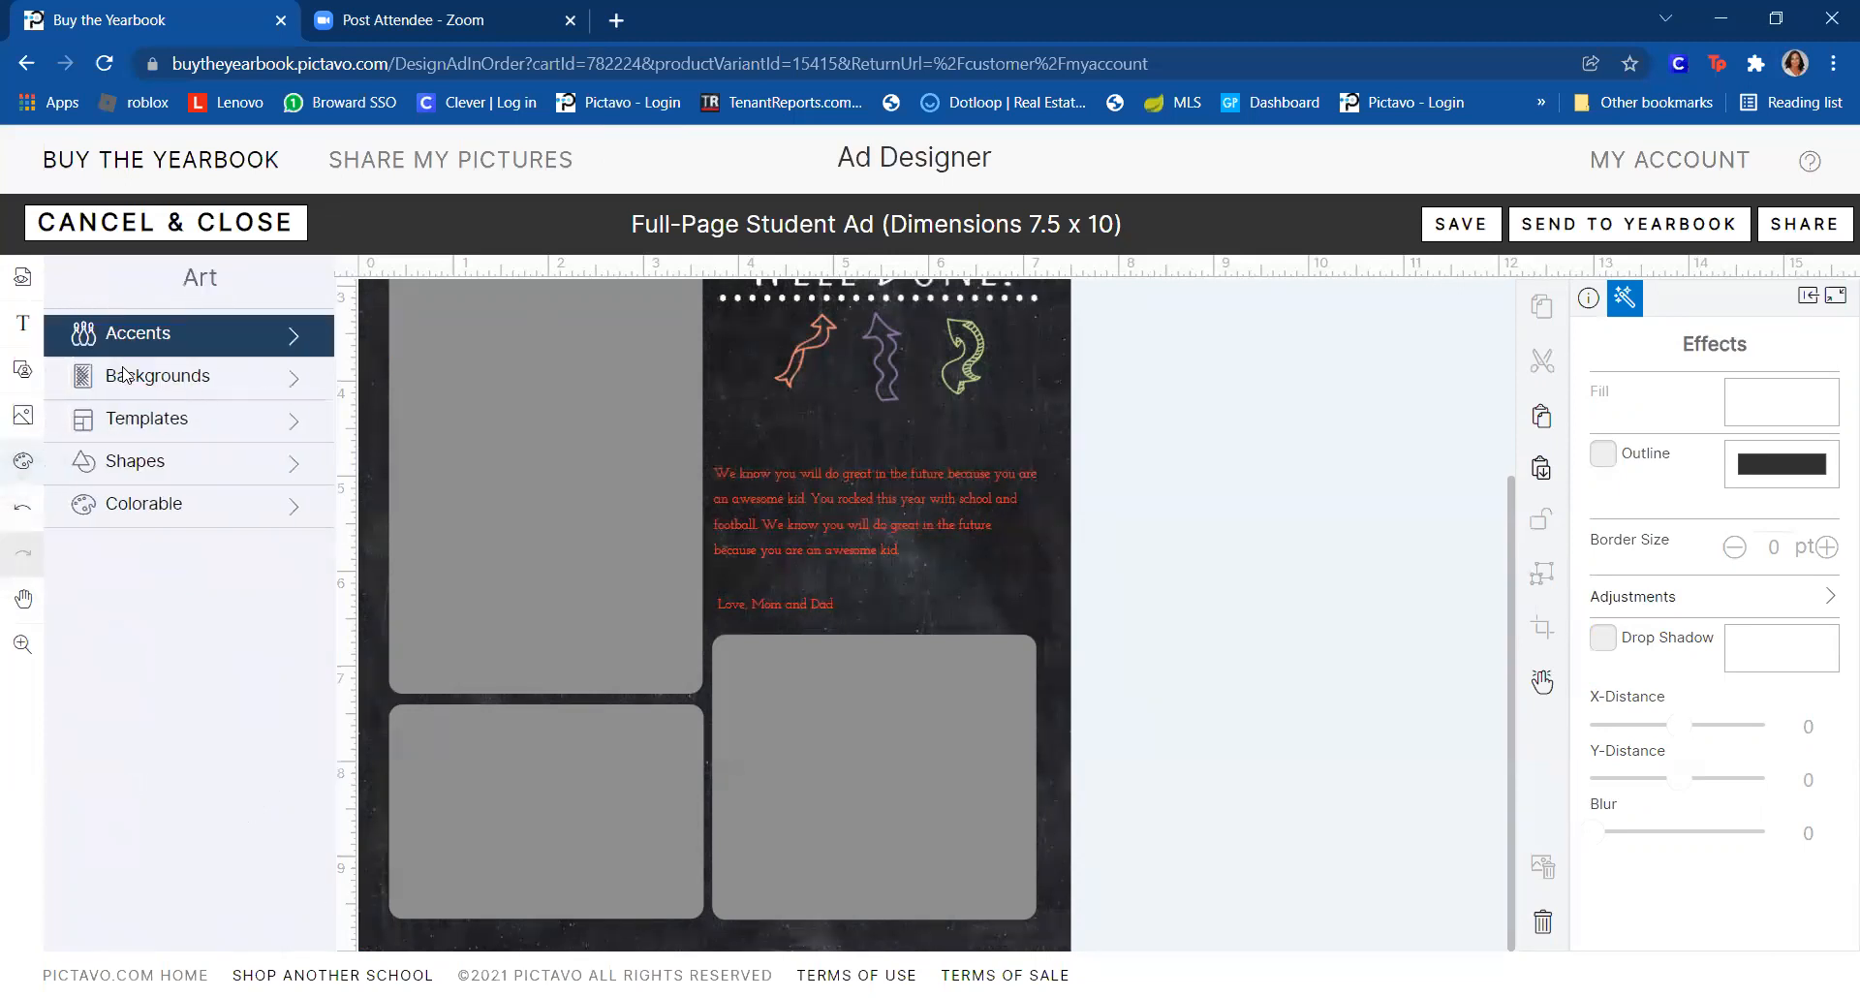
left_click(159, 423)
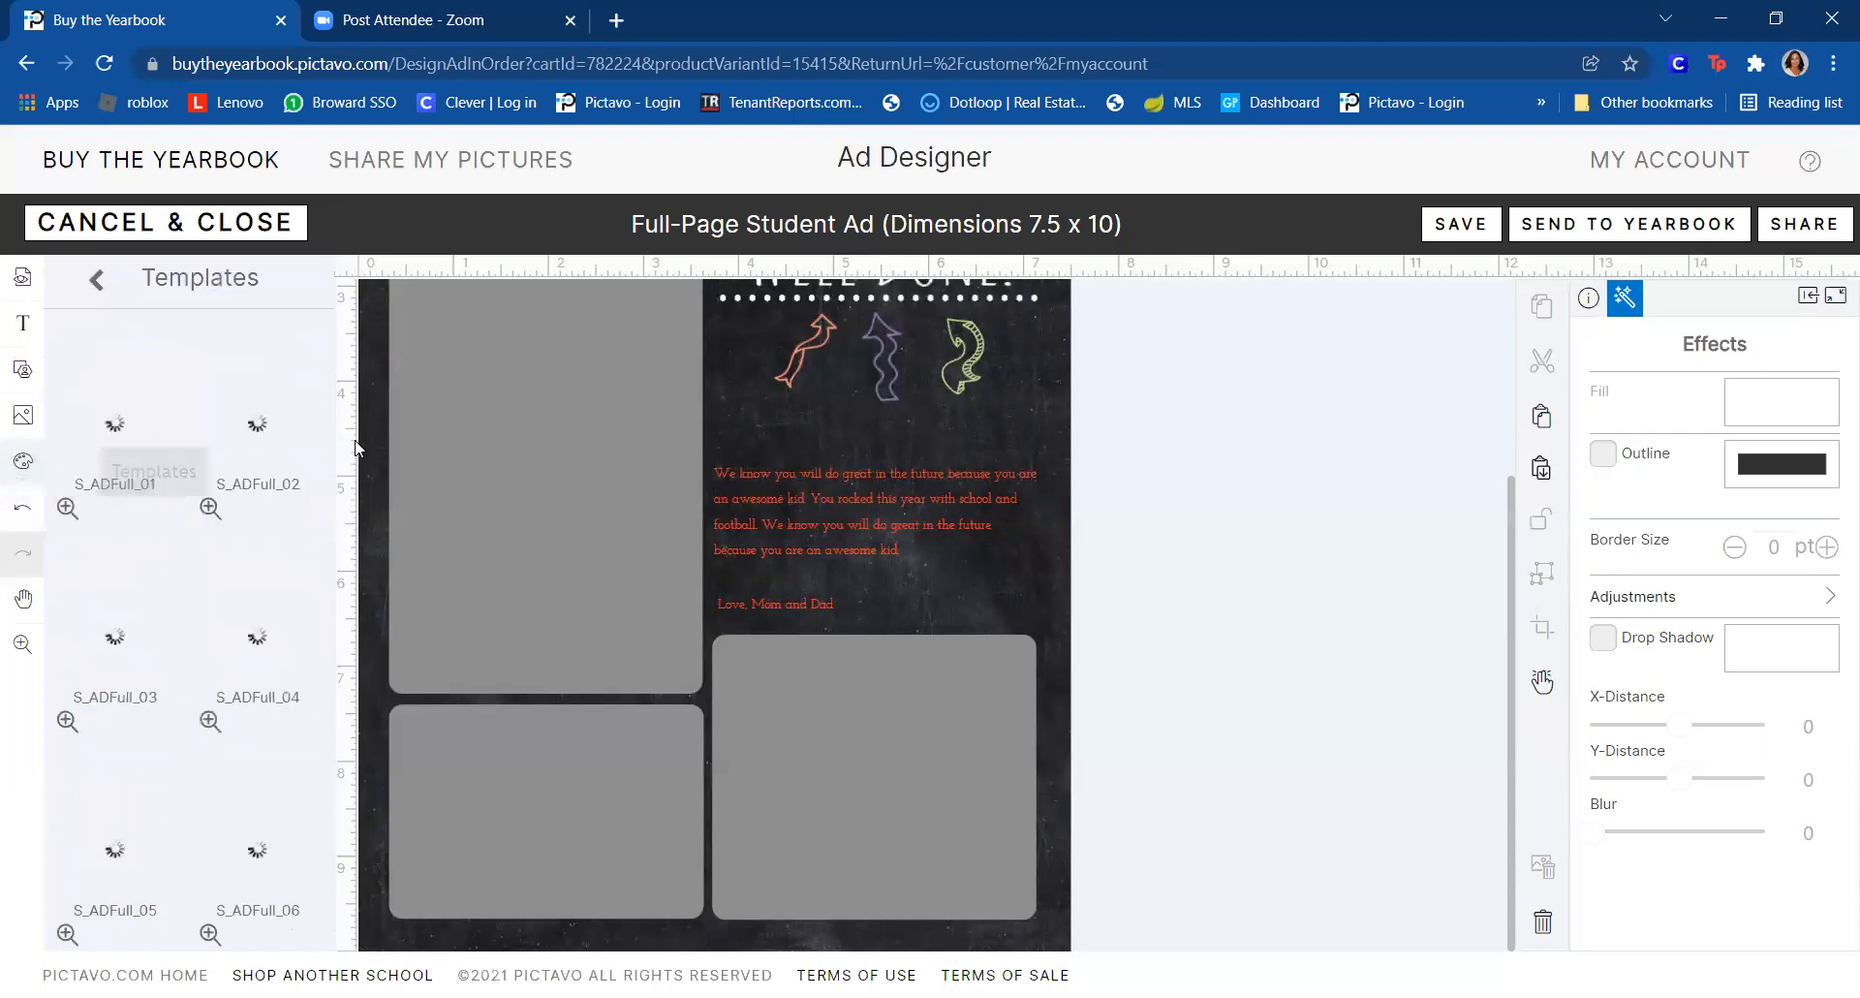
left_click_drag(331, 403, 339, 934)
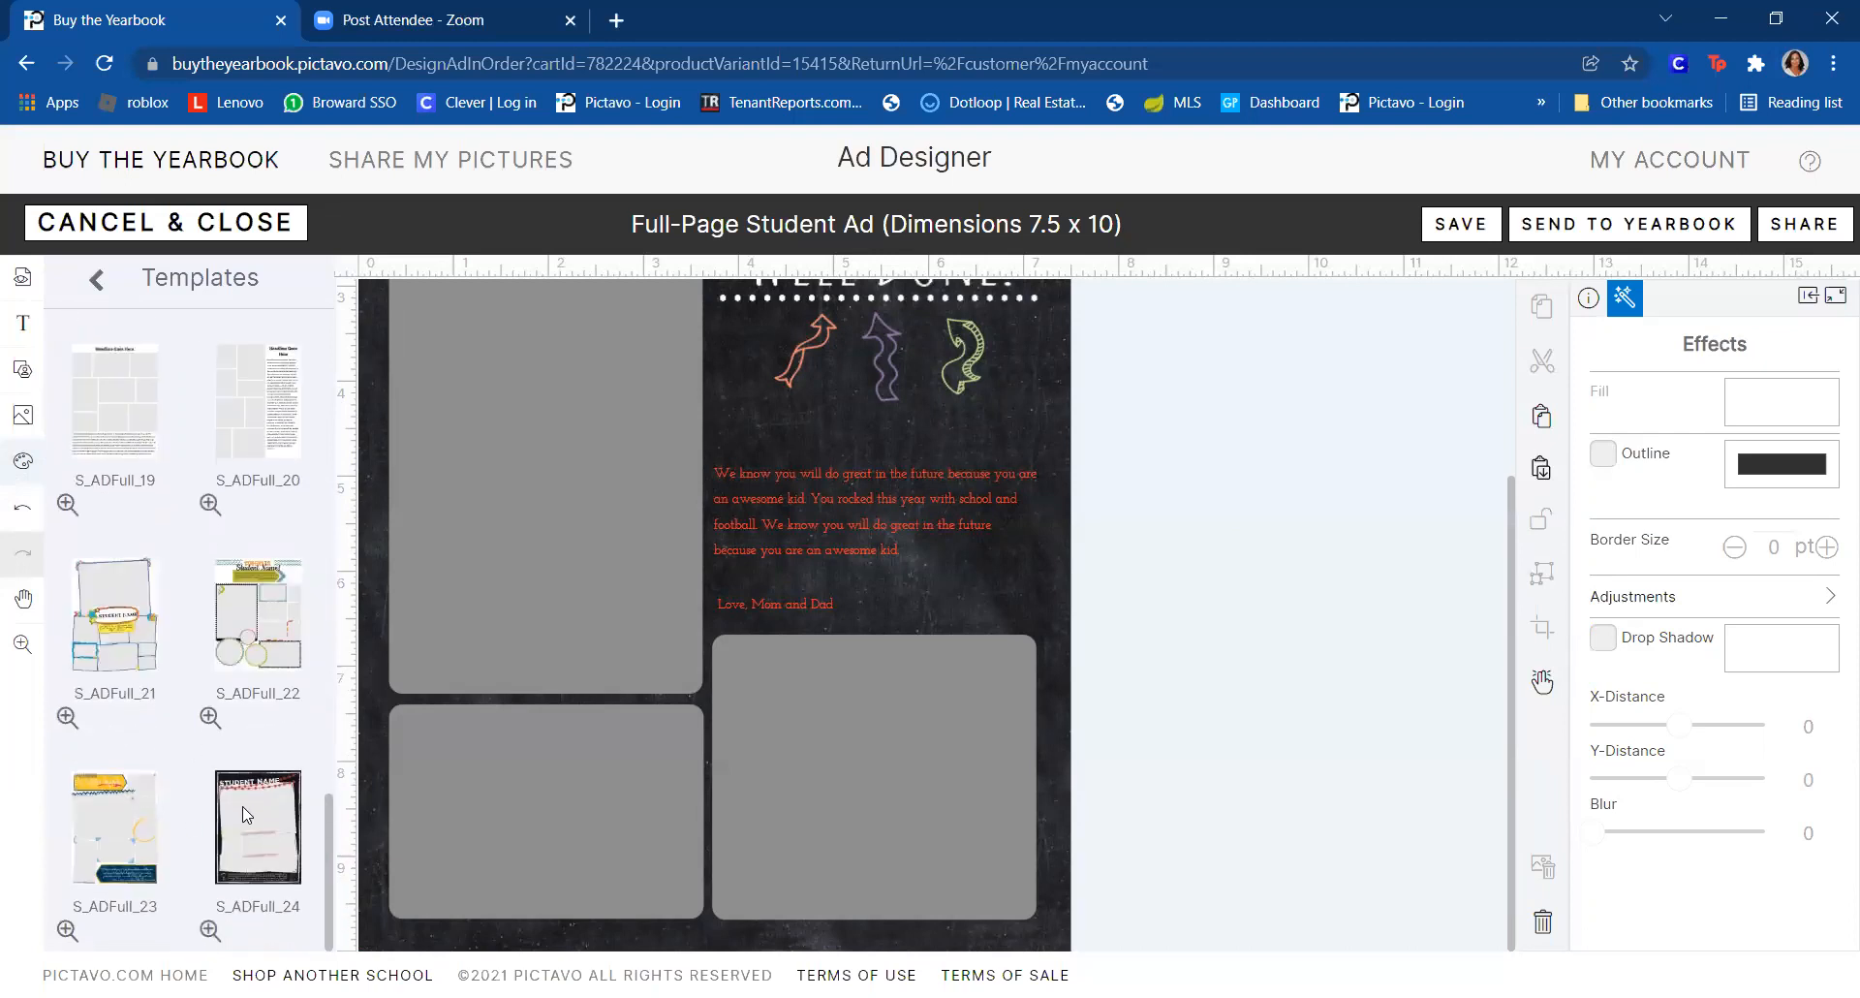
left_click_drag(106, 628, 541, 593)
left_click(894, 519)
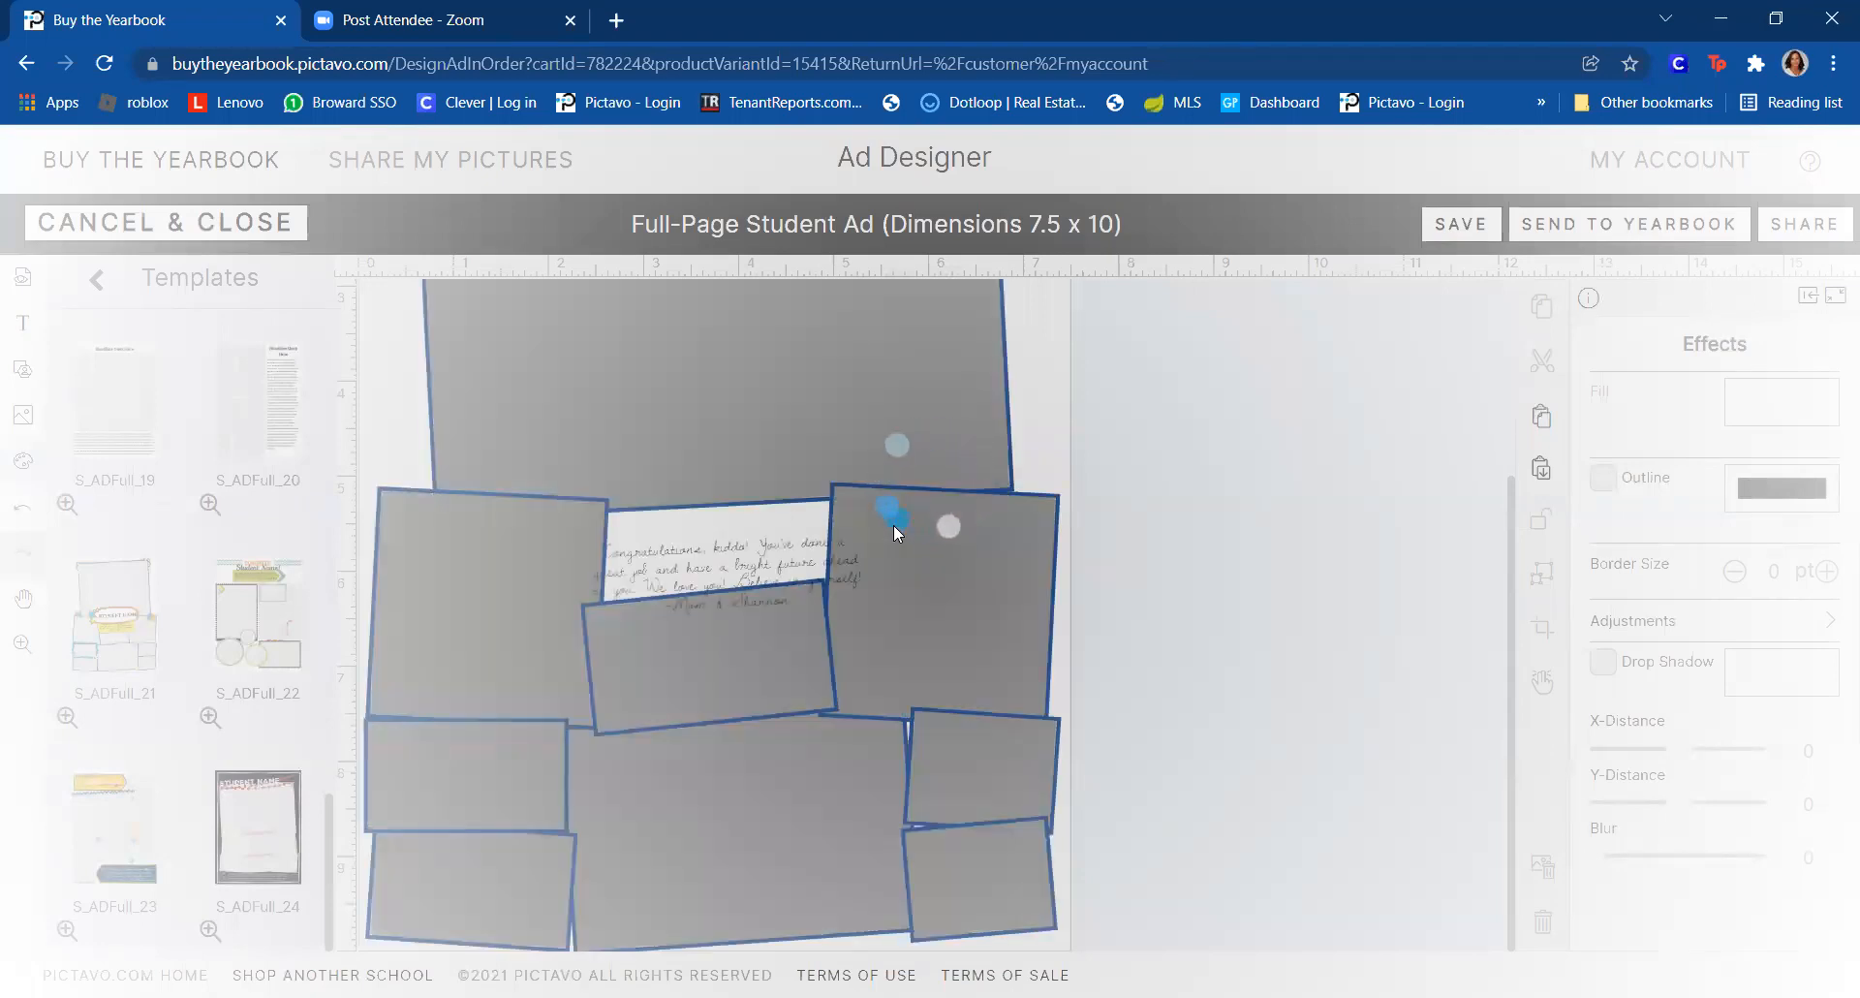
scroll(894, 532, "up", 3)
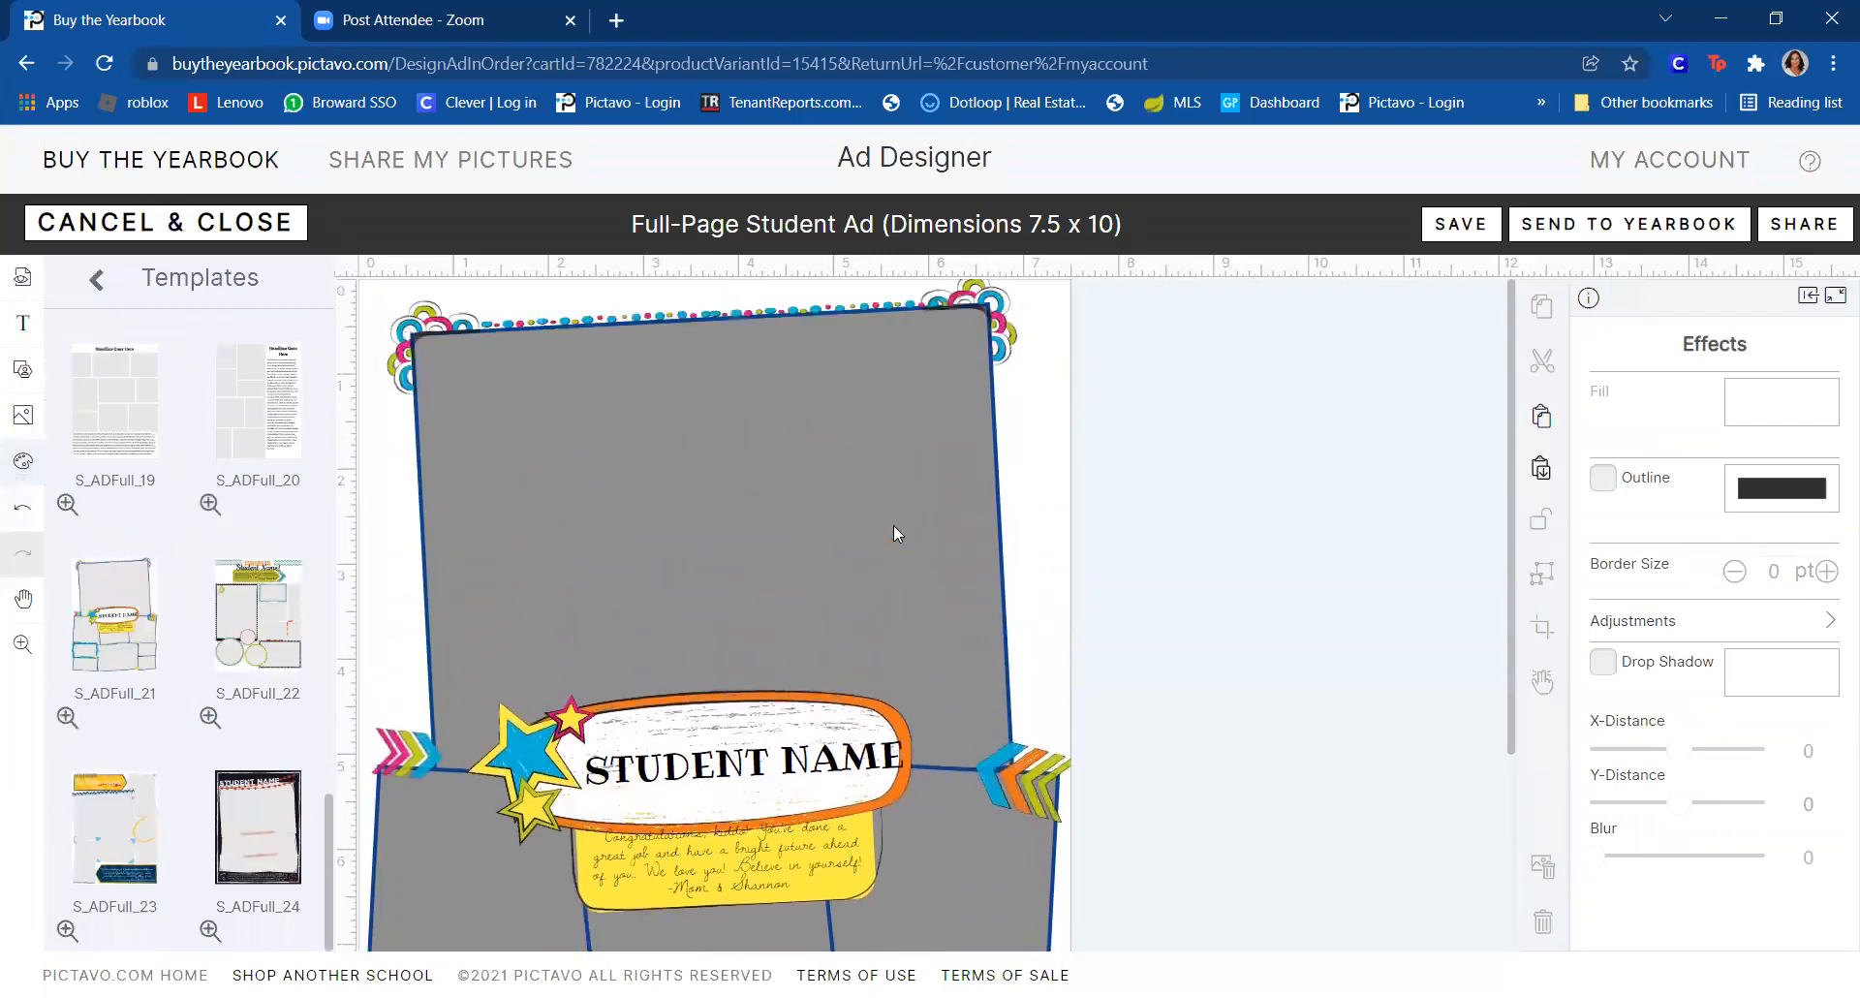
scroll(893, 525, "down", 3)
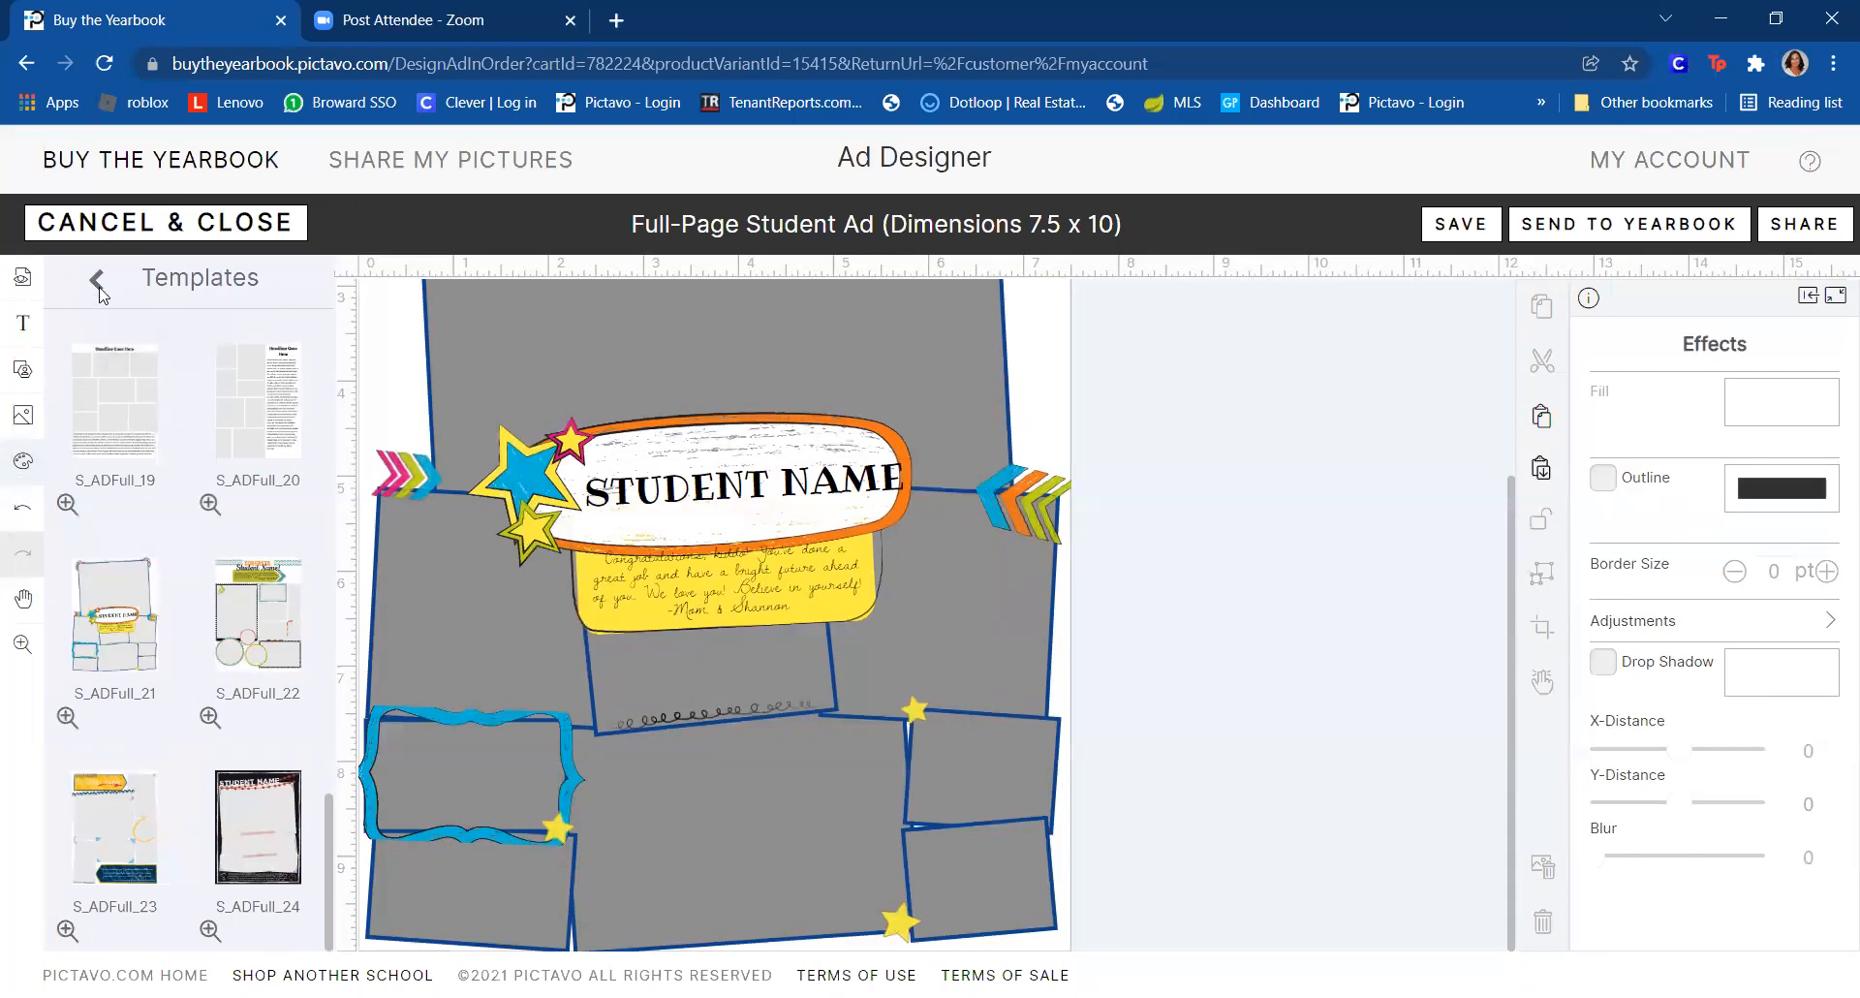
- Replace the layout with the full-page template S_ADFull_22, clearing all page items, and review the resulting page
left_click(255, 608)
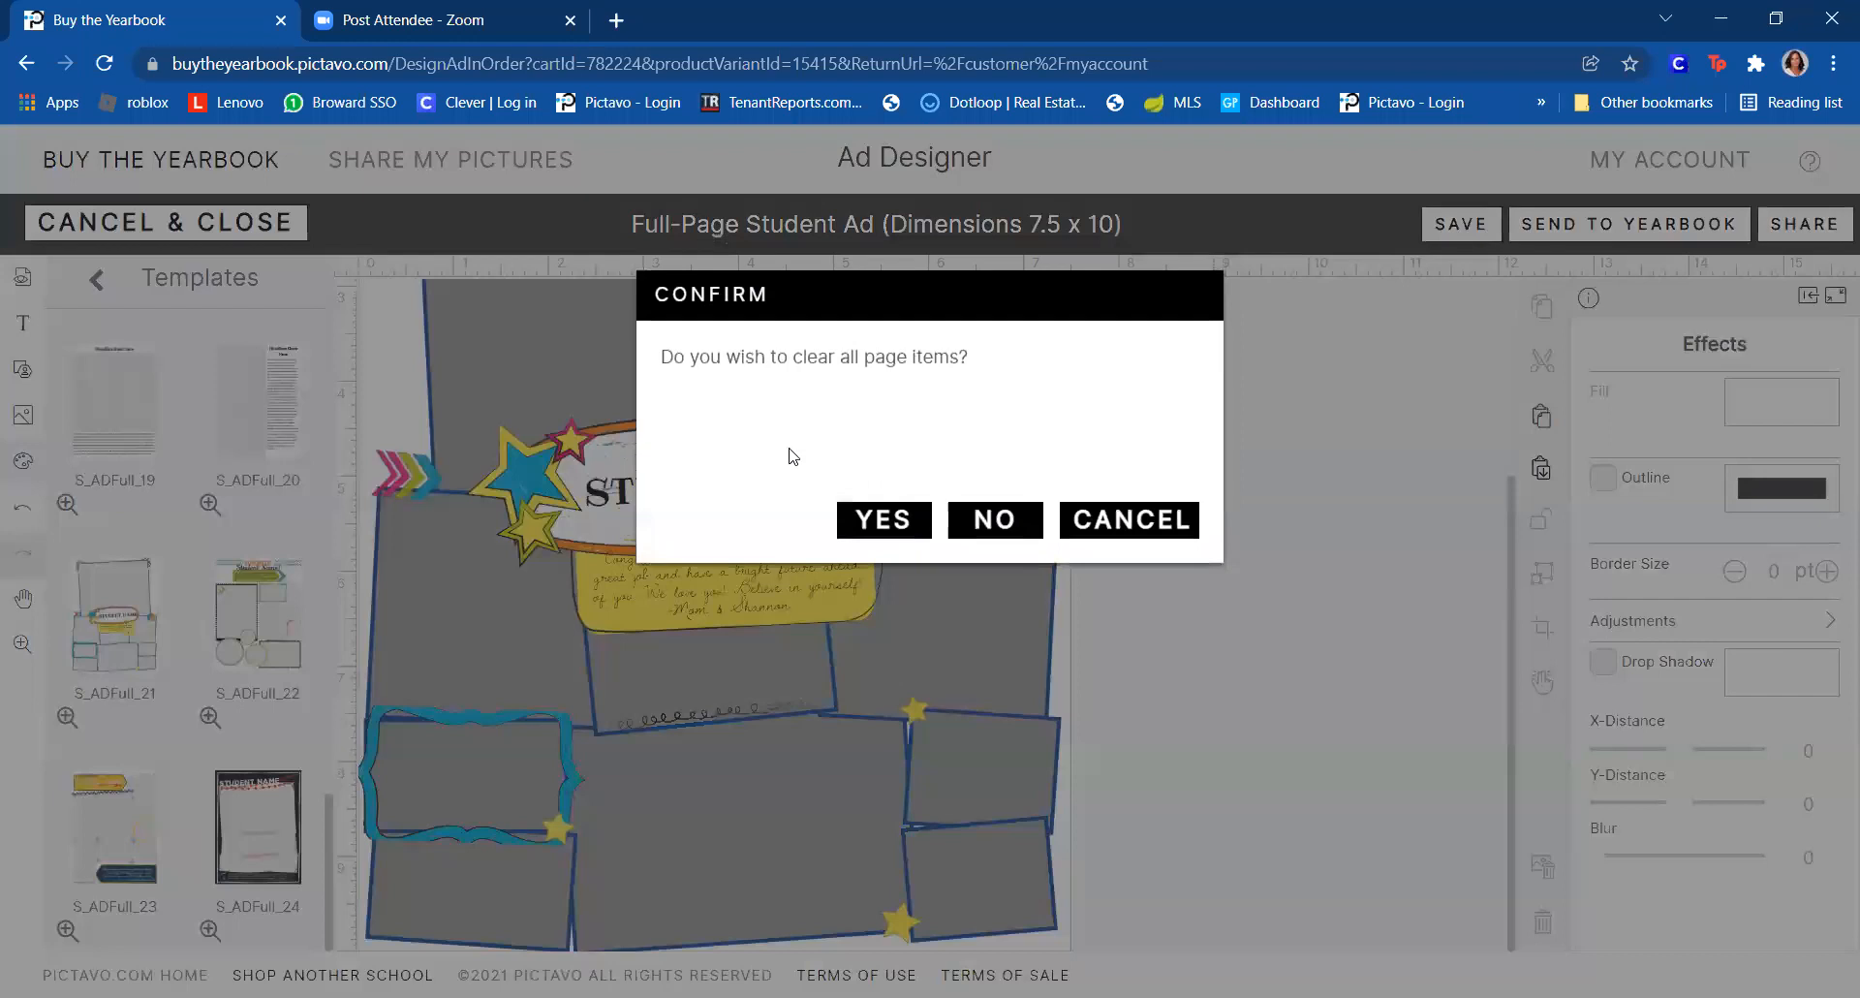
left_click(863, 518)
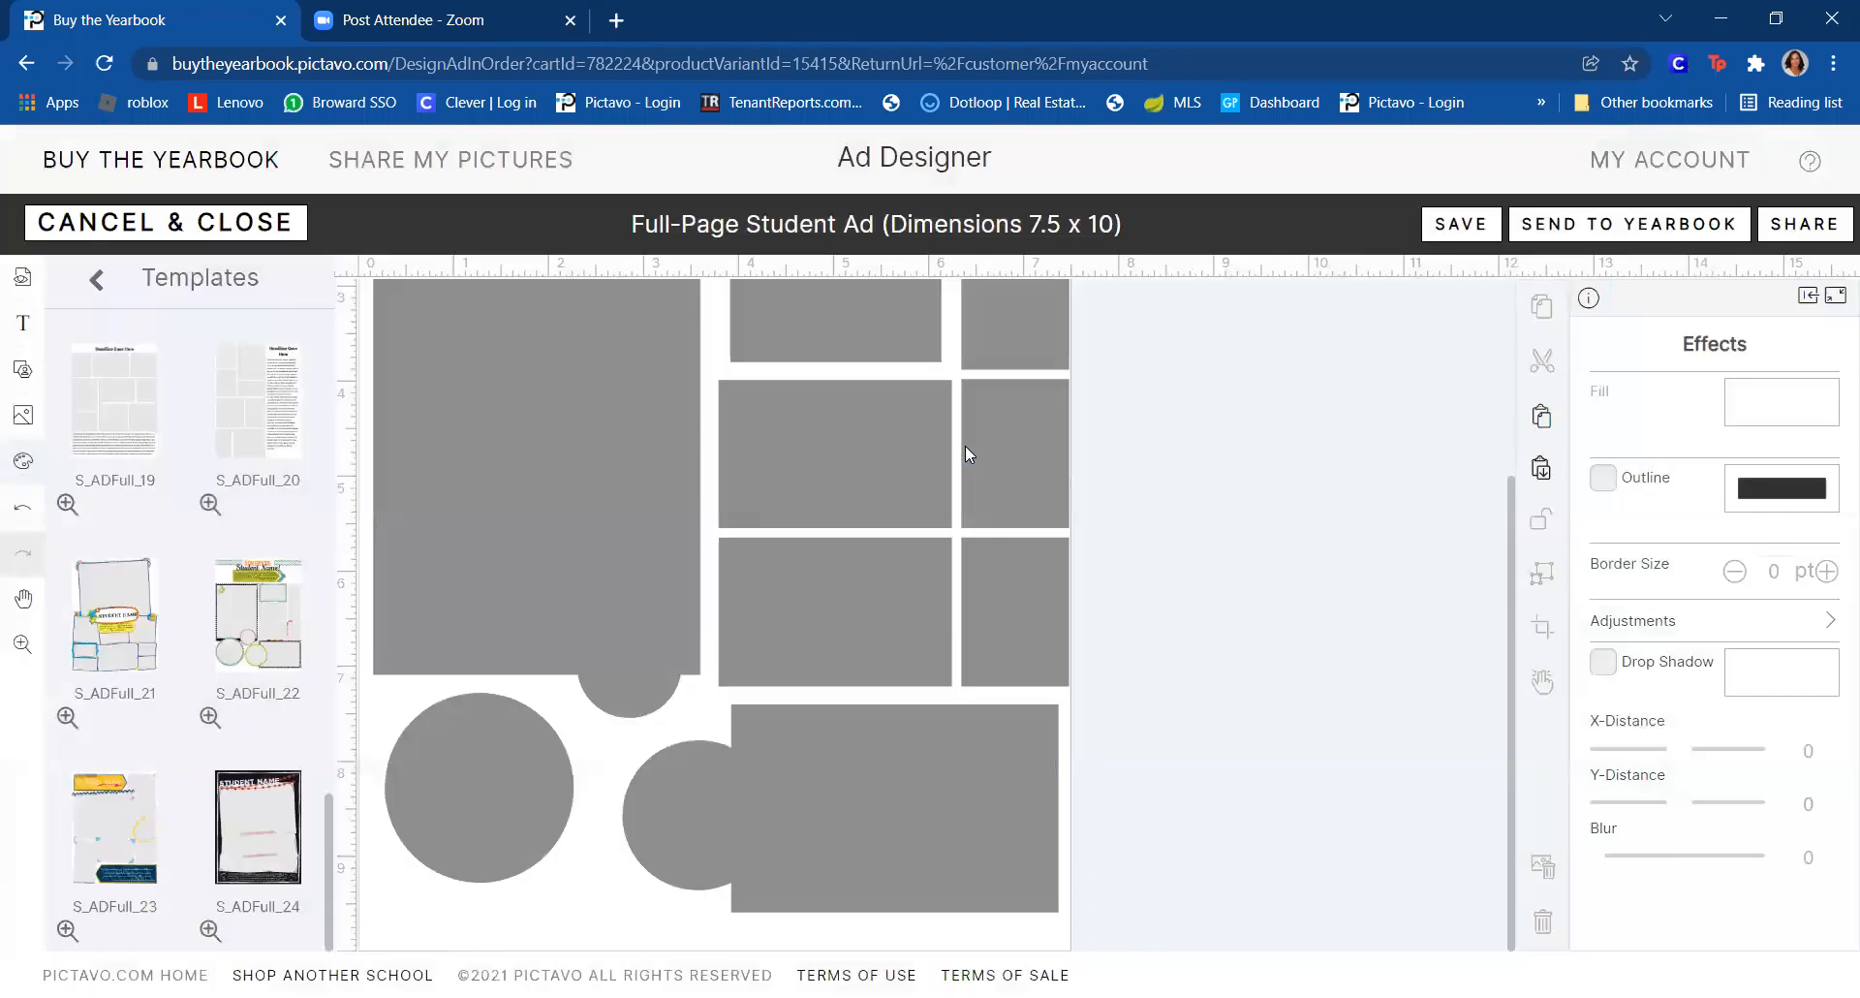
scroll(1239, 552, "up", 3)
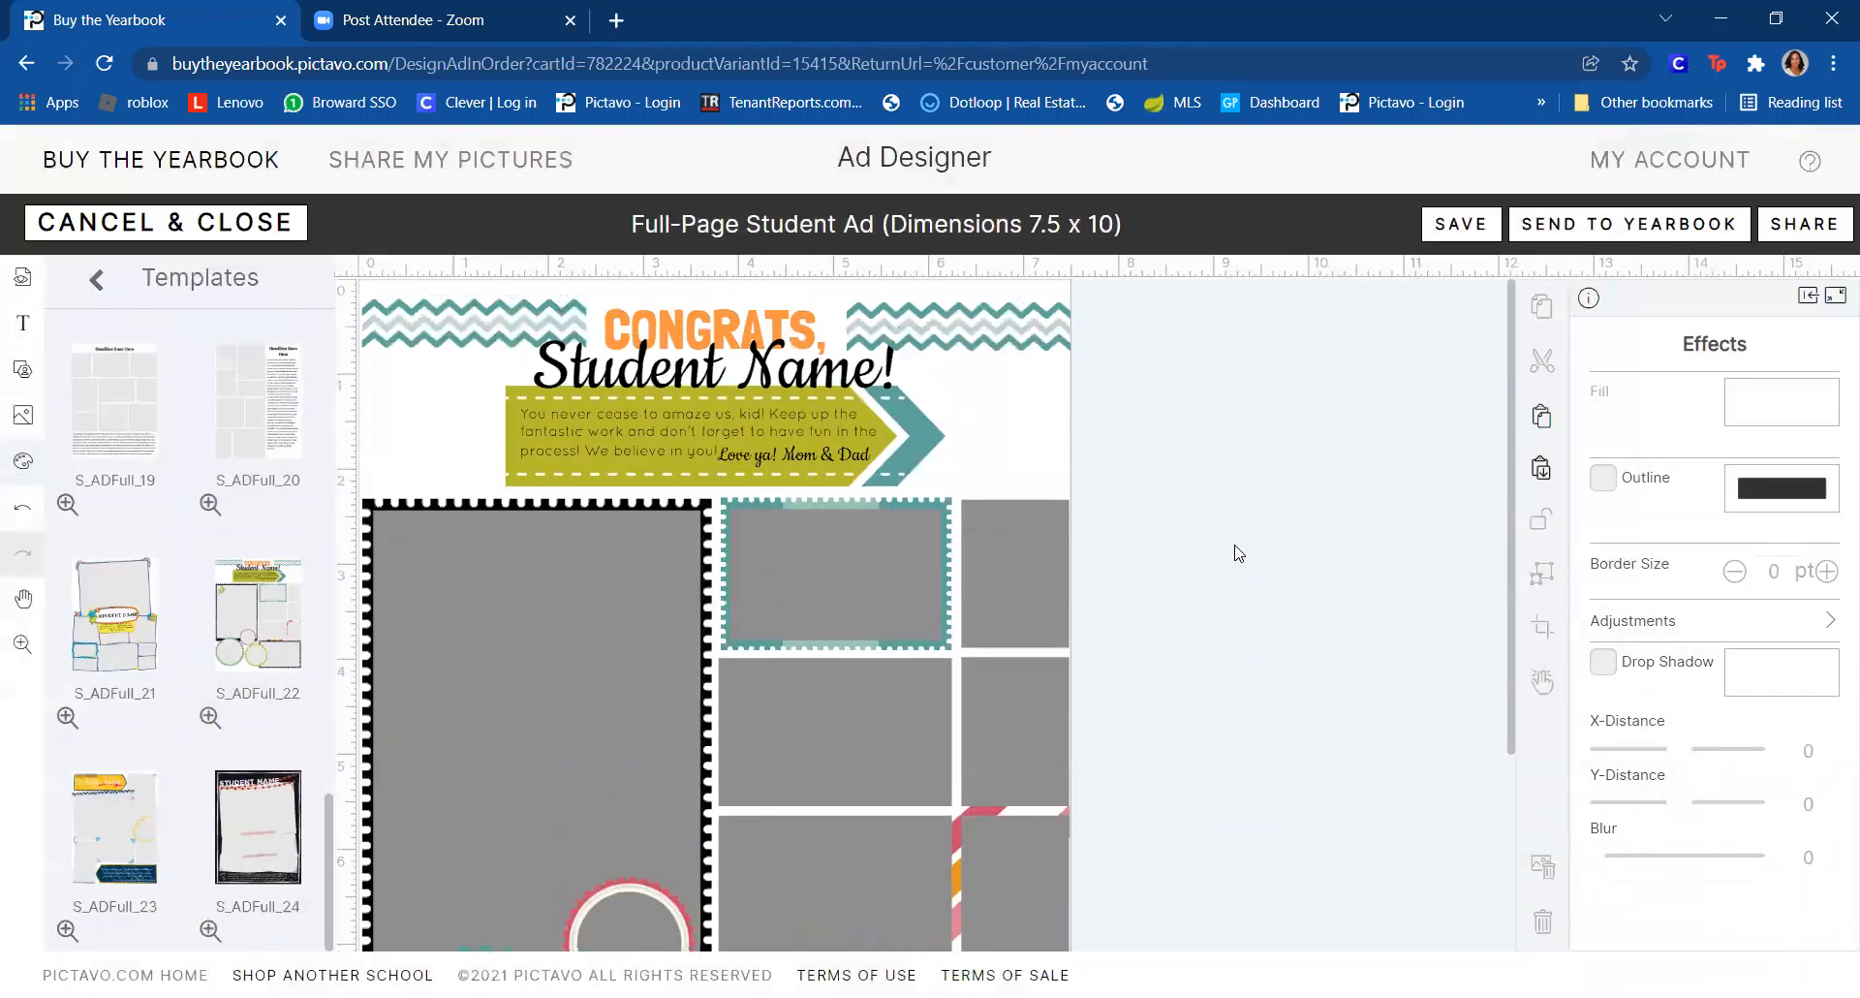
scroll(1239, 552, "up", 2)
scroll(1116, 725, "down", 2)
scroll(1119, 726, "down", 1)
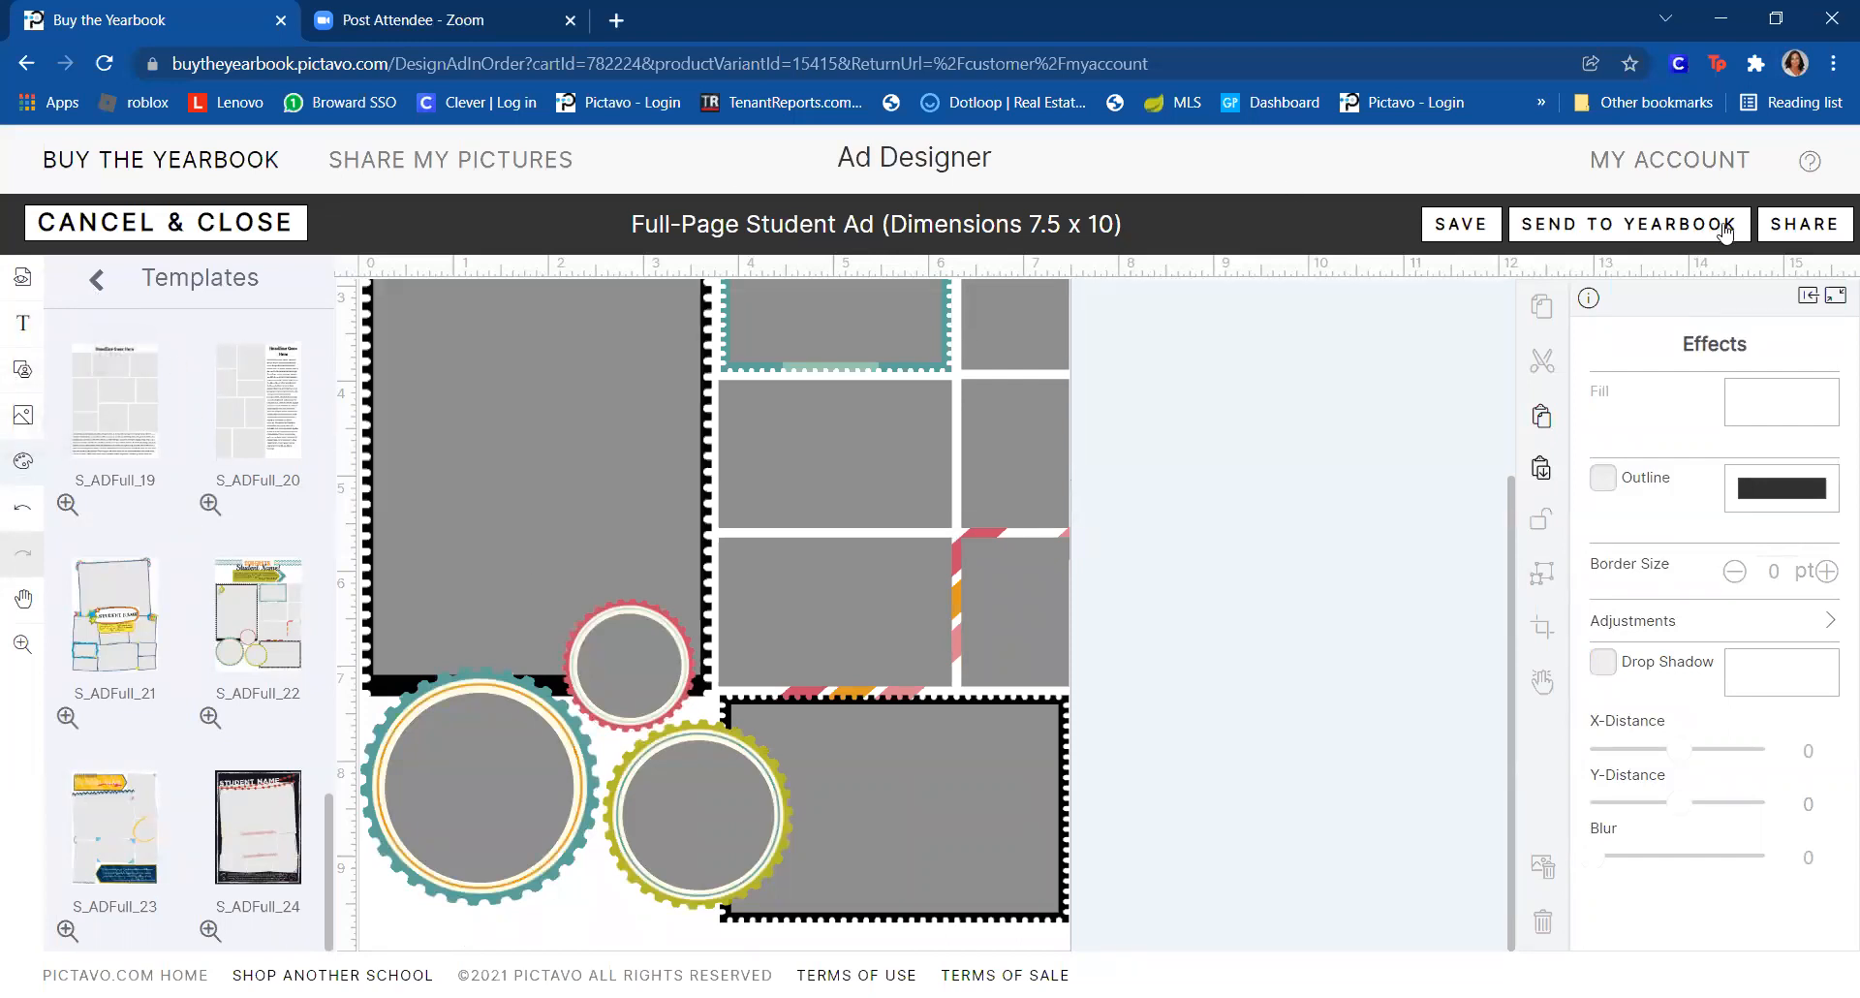
- Close the full-page ad without saving and open the purchased Quarter-Page Student Ad for designing from the account's ad list
left_click(201, 237)
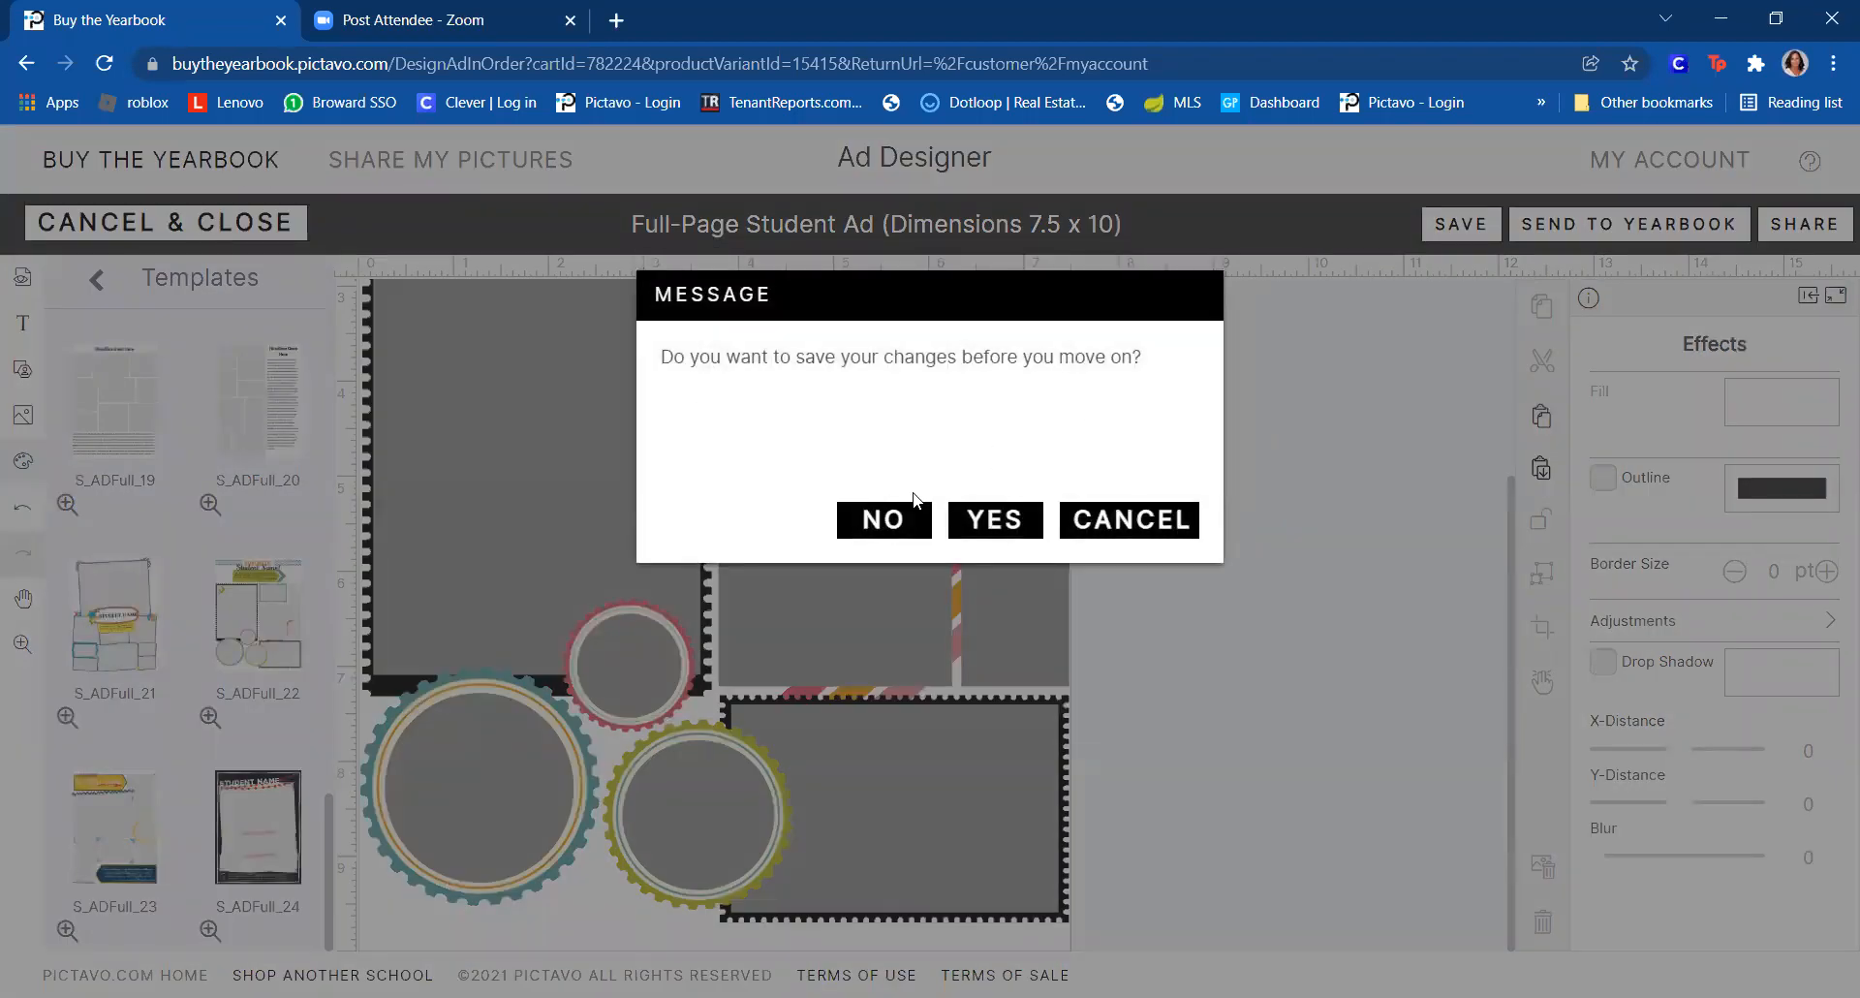
left_click(884, 520)
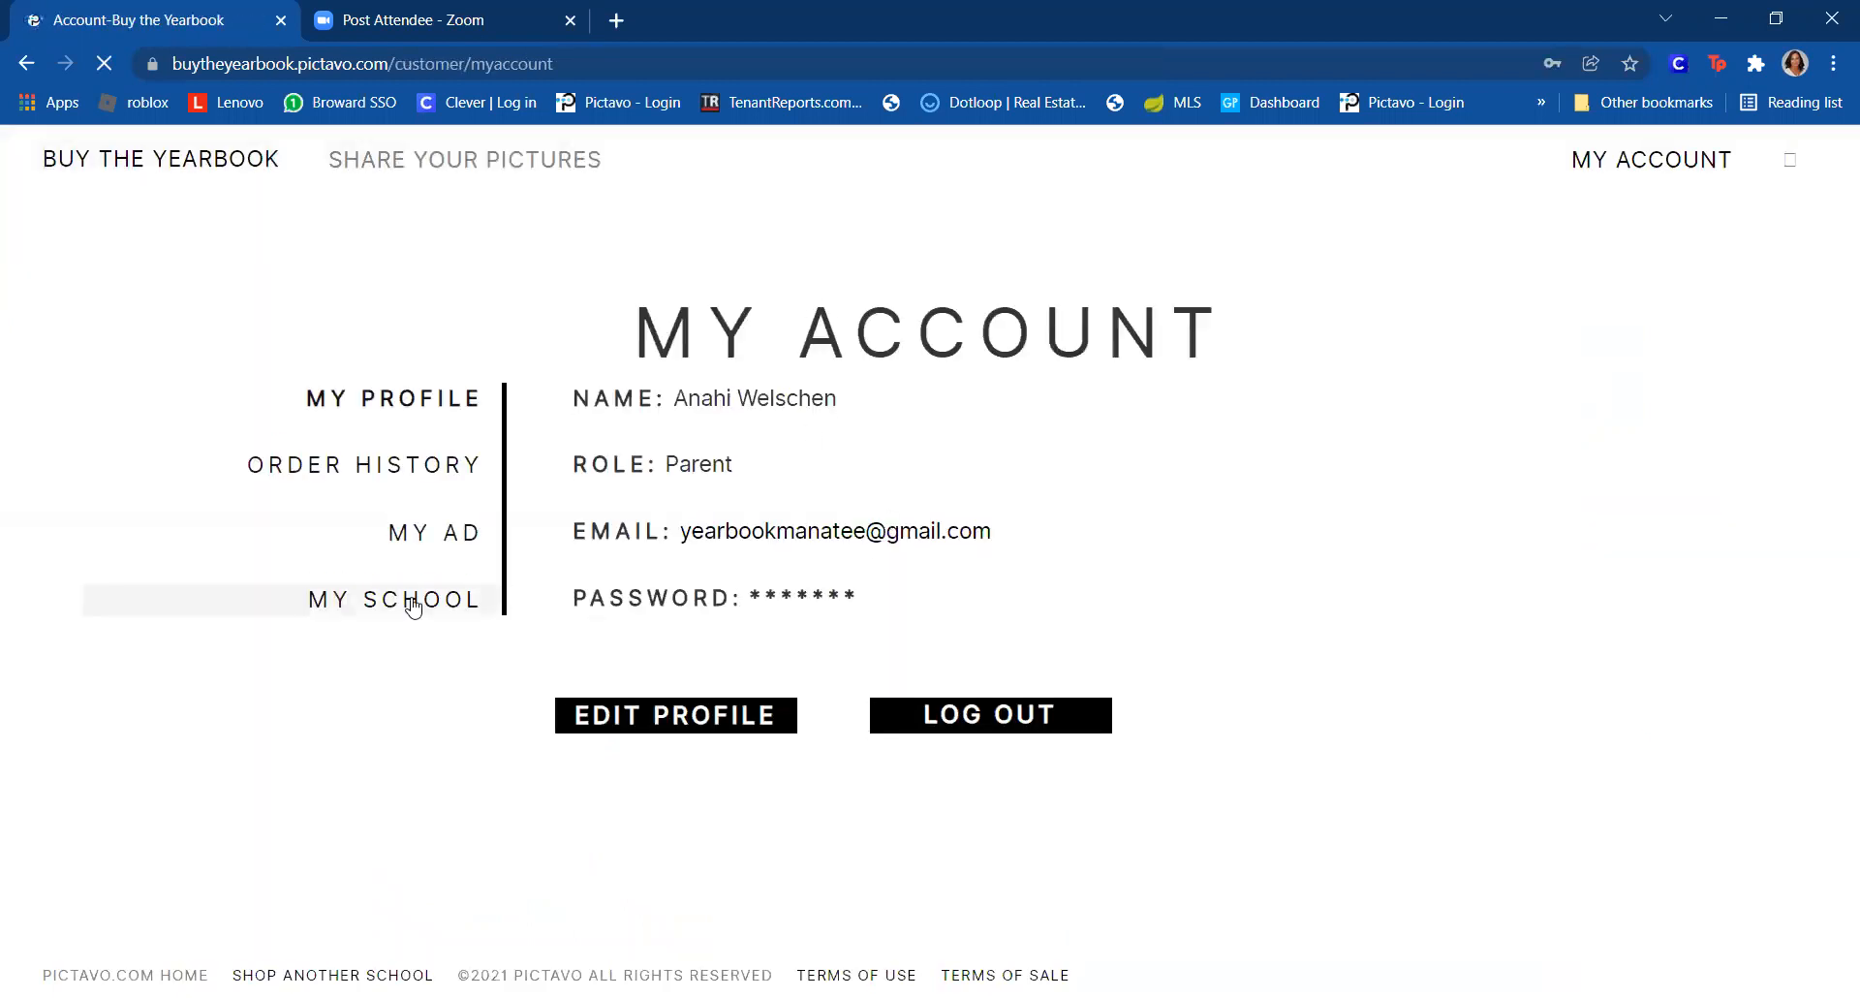
left_click(442, 533)
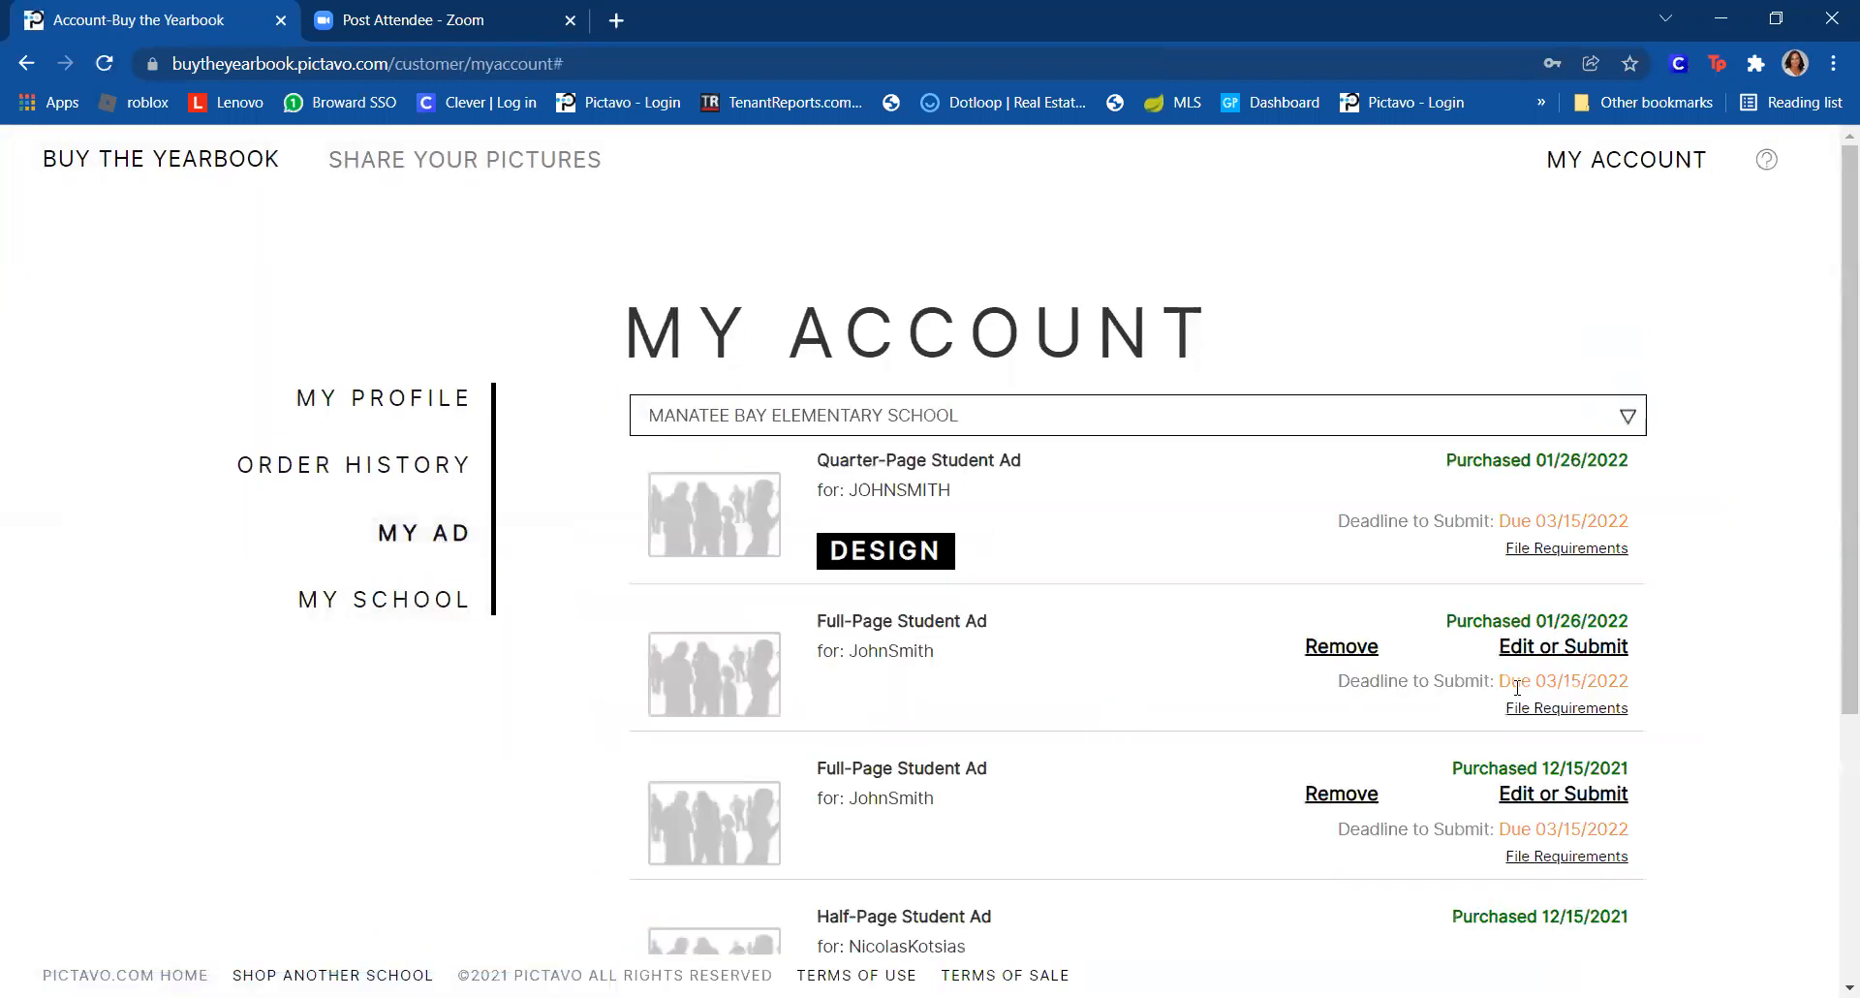
left_click(882, 550)
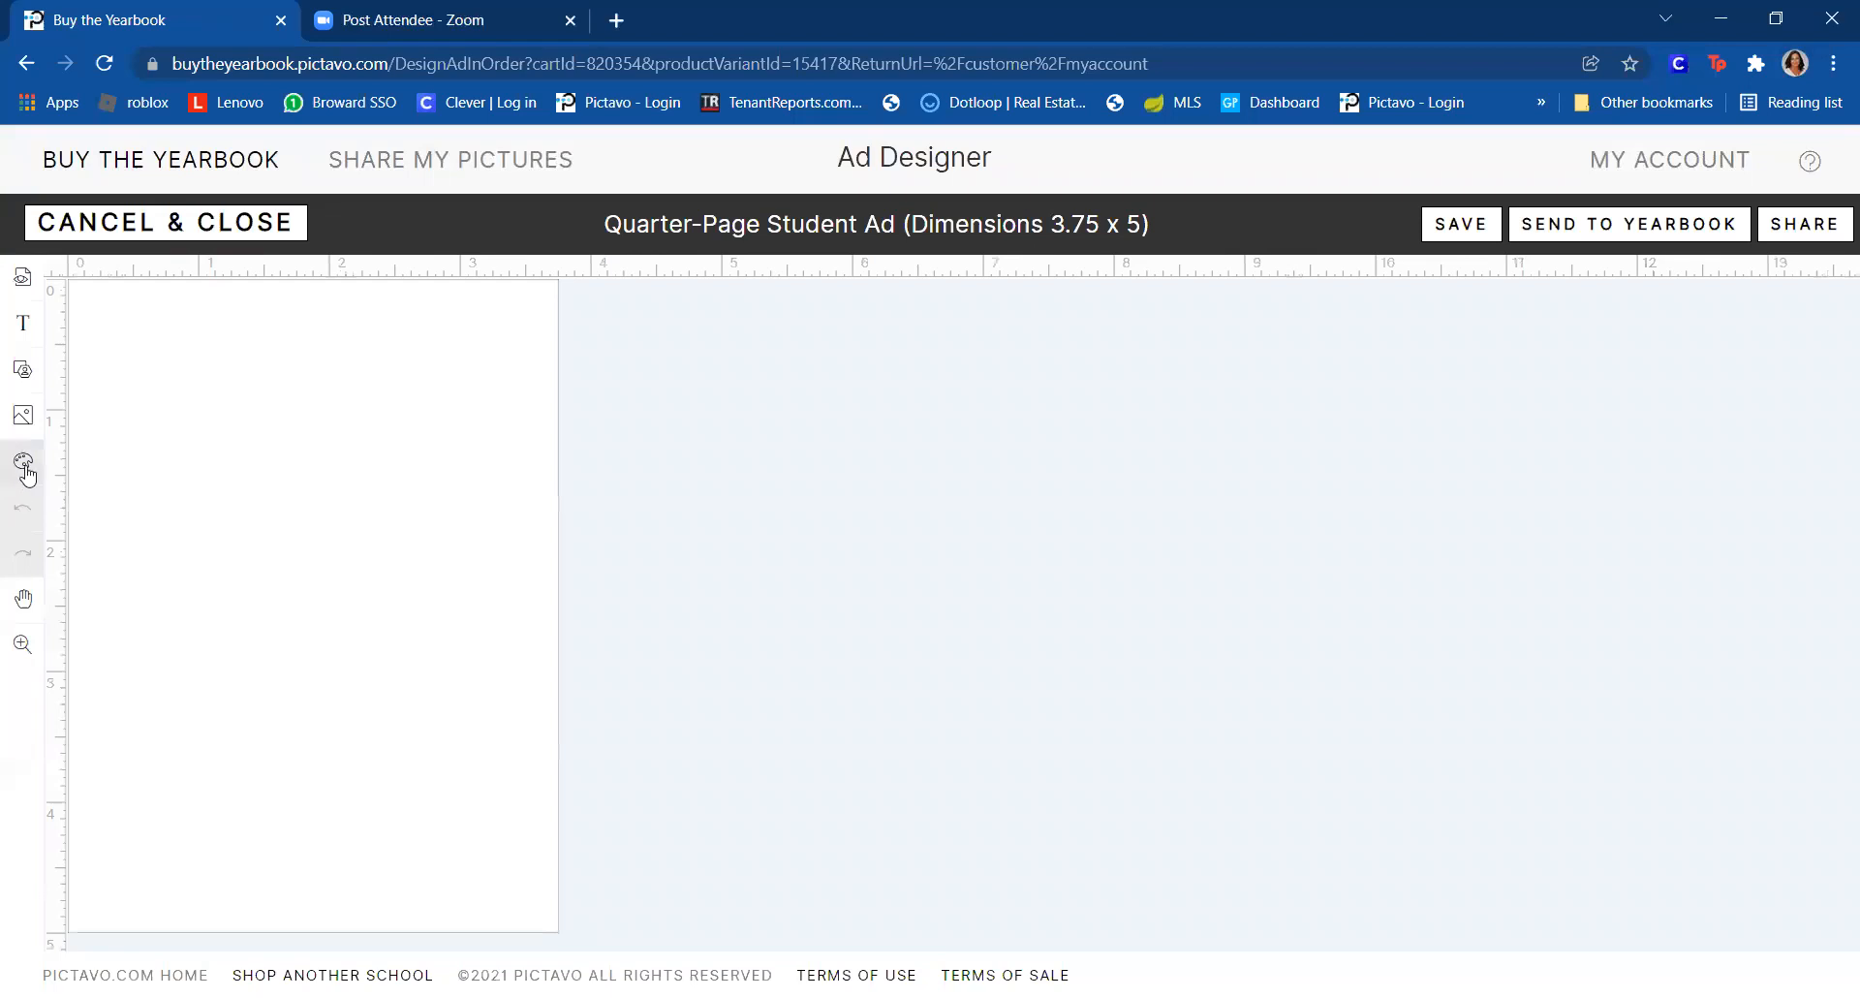
- Apply the quarter-page template S_AD4th_01 to the blank ad page
right_click(27, 465)
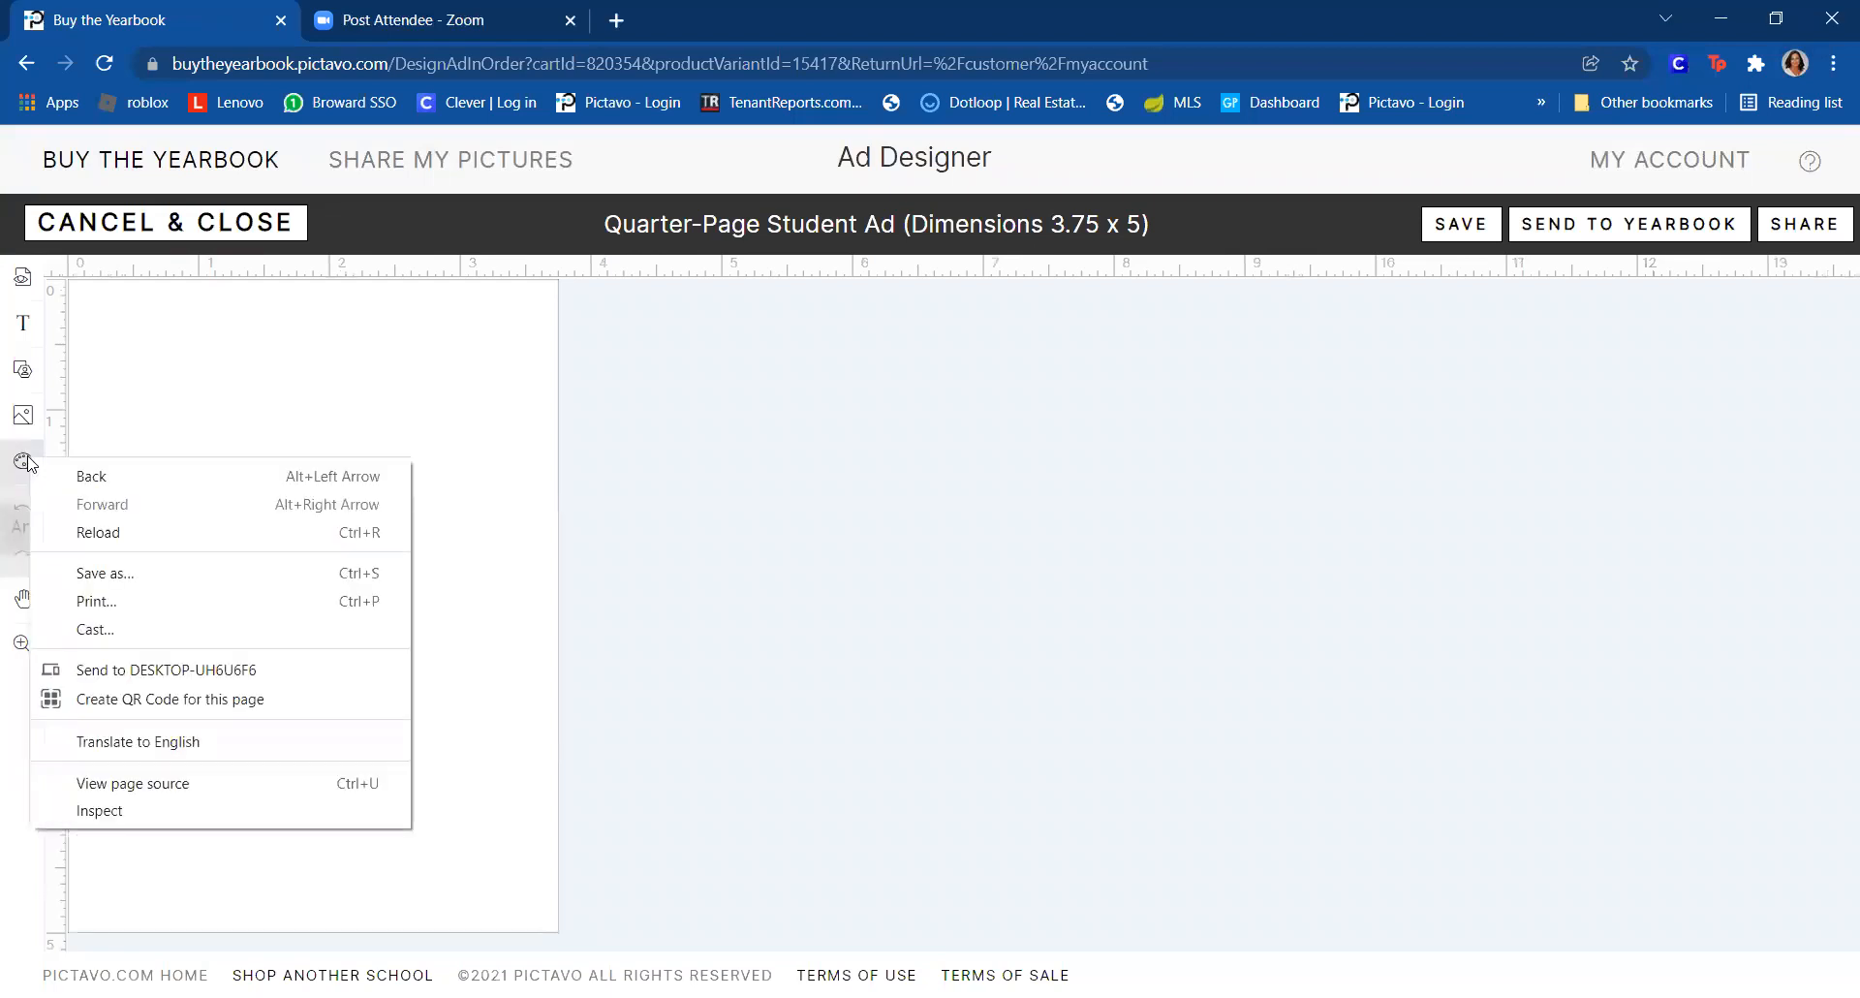
left_click(24, 463)
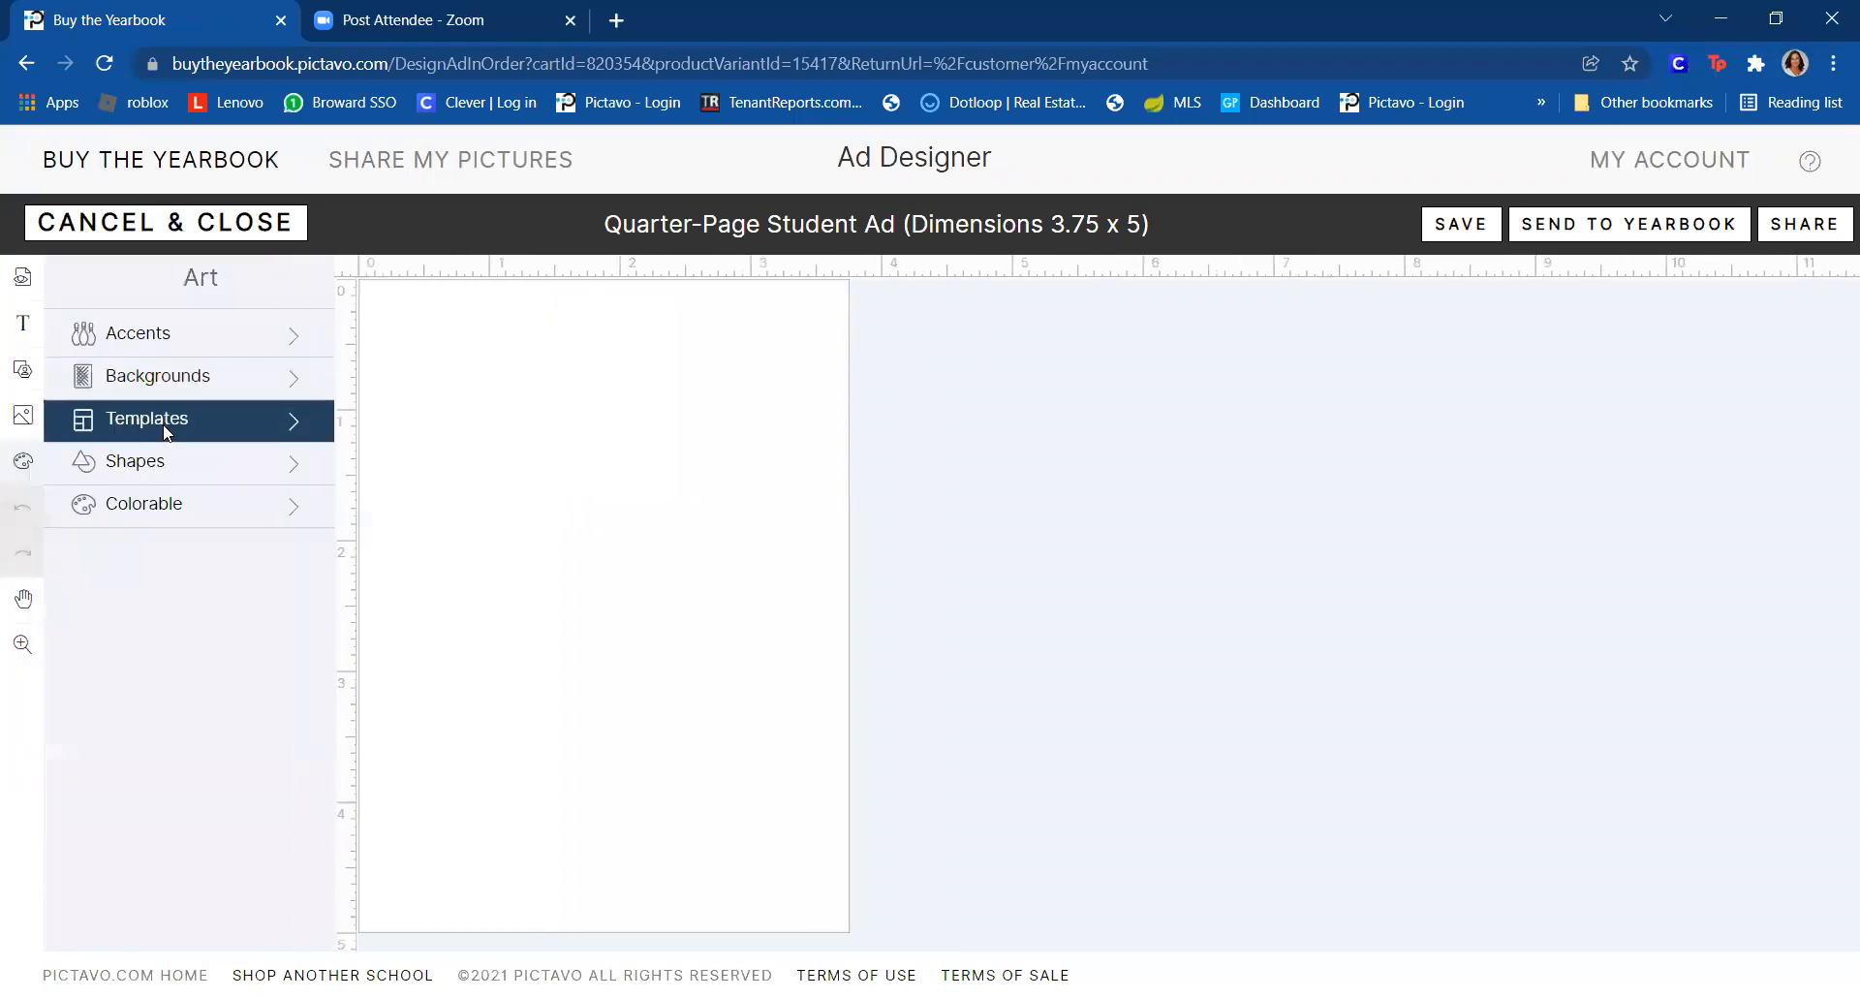
left_click(165, 427)
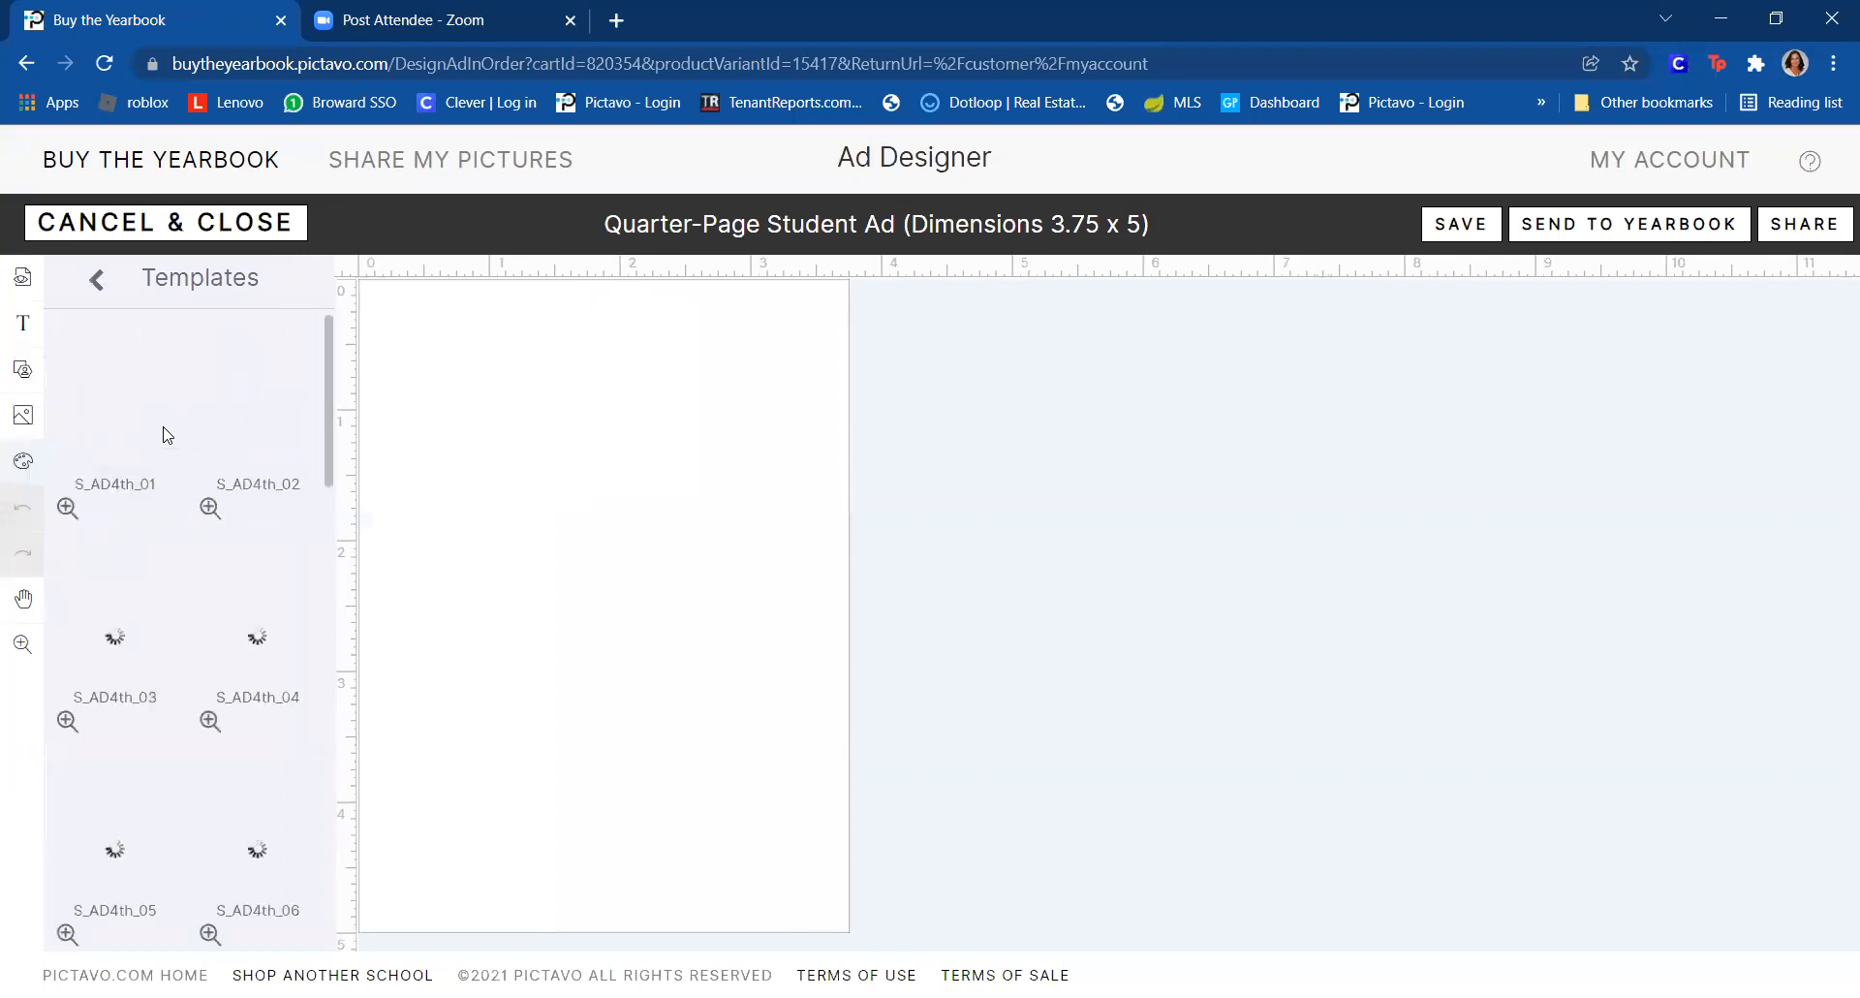
left_click(114, 430)
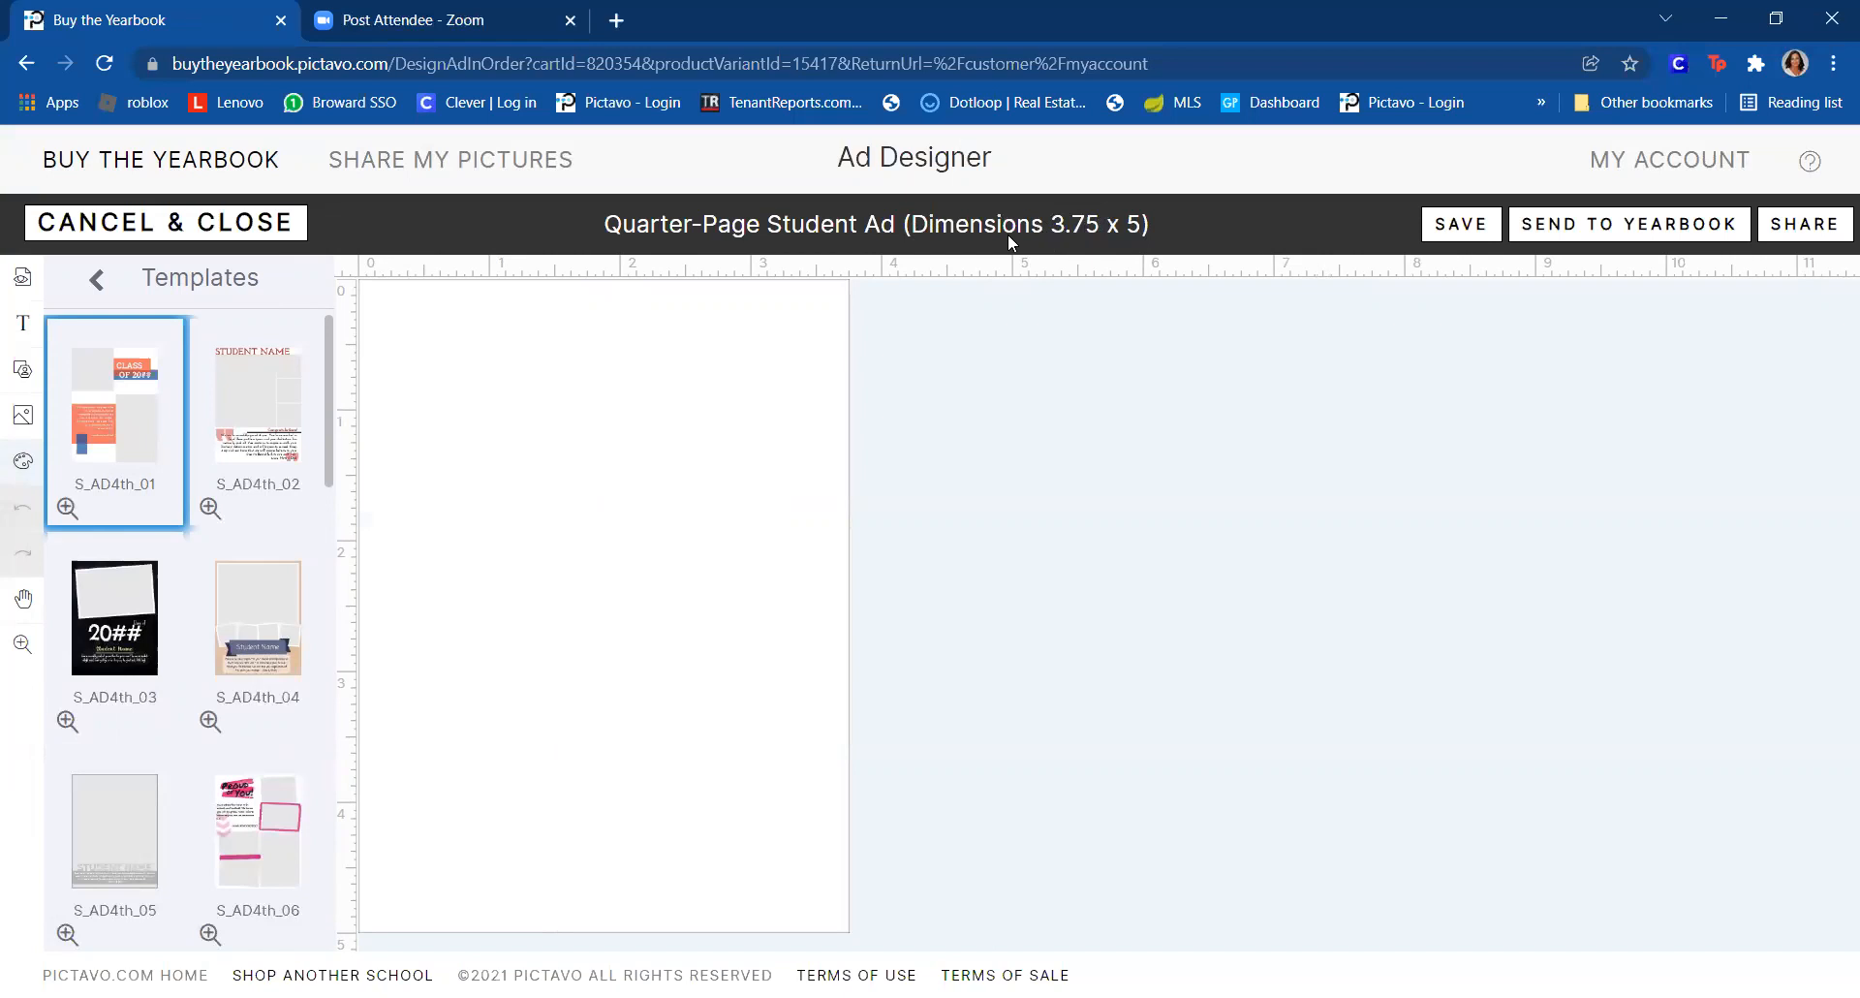
scroll(117, 344, "down", 3)
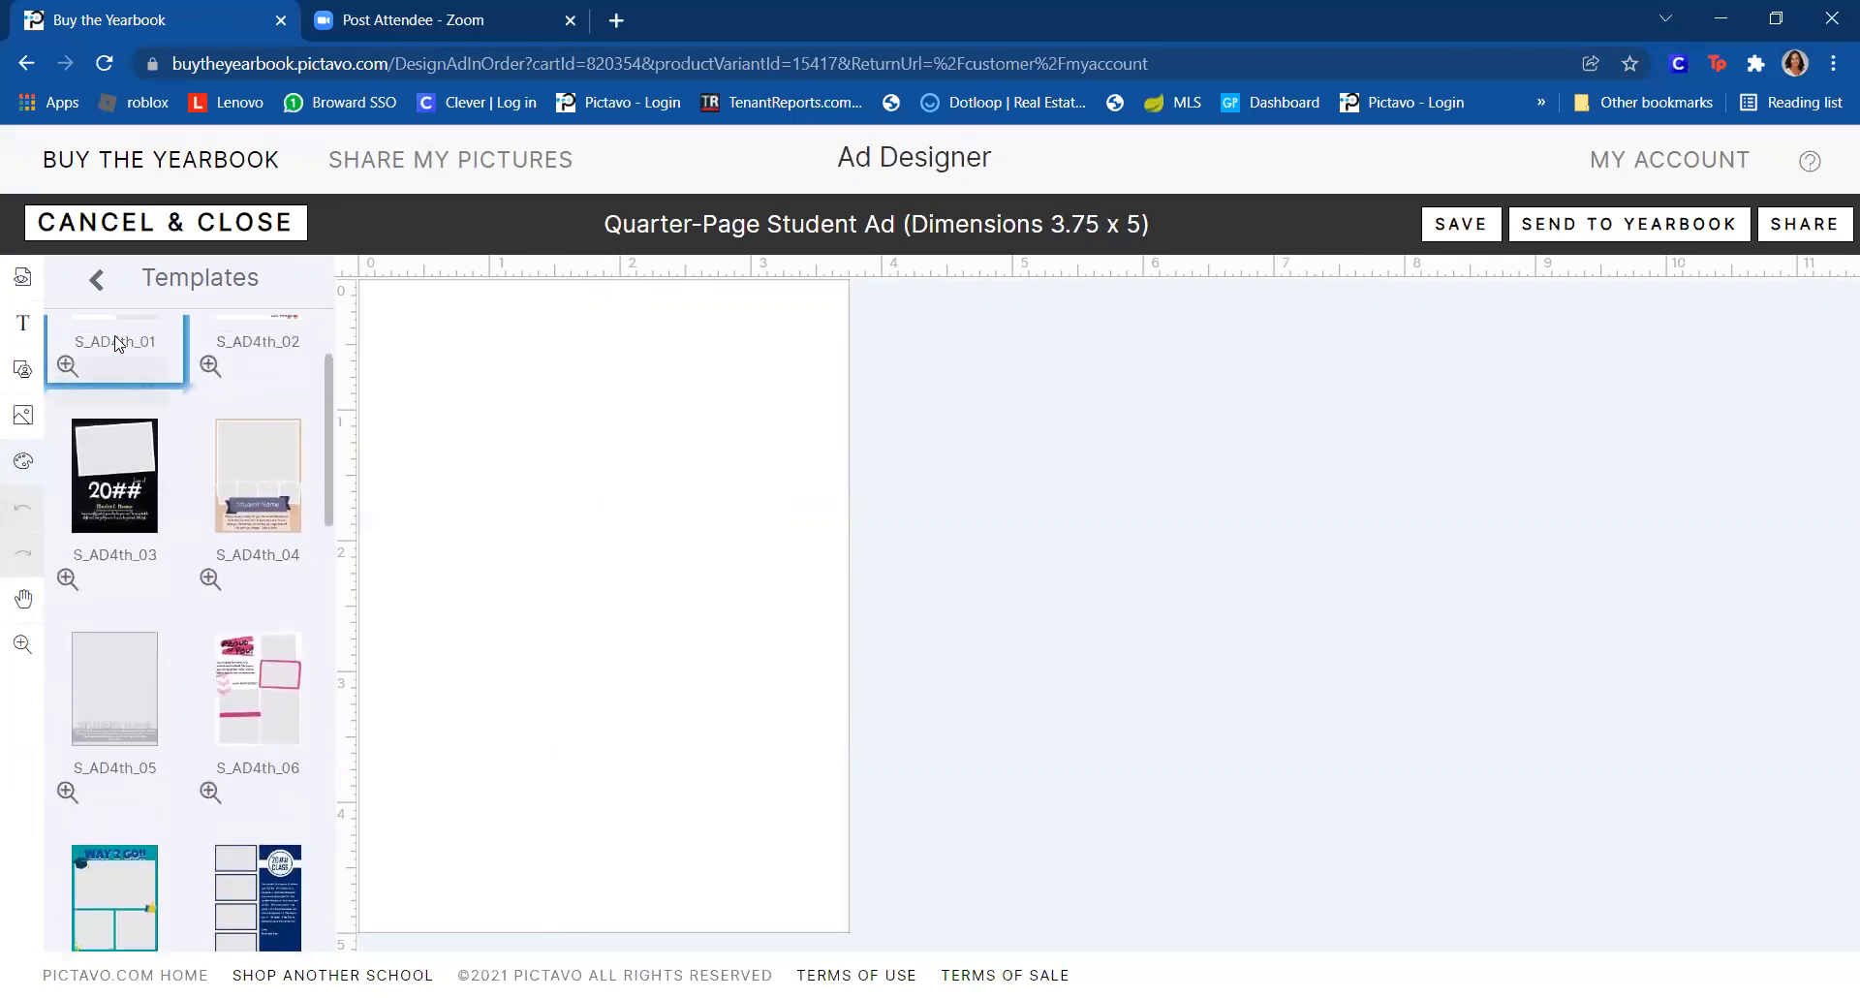
scroll(114, 339, "up", 1)
left_click_drag(116, 356, 575, 465)
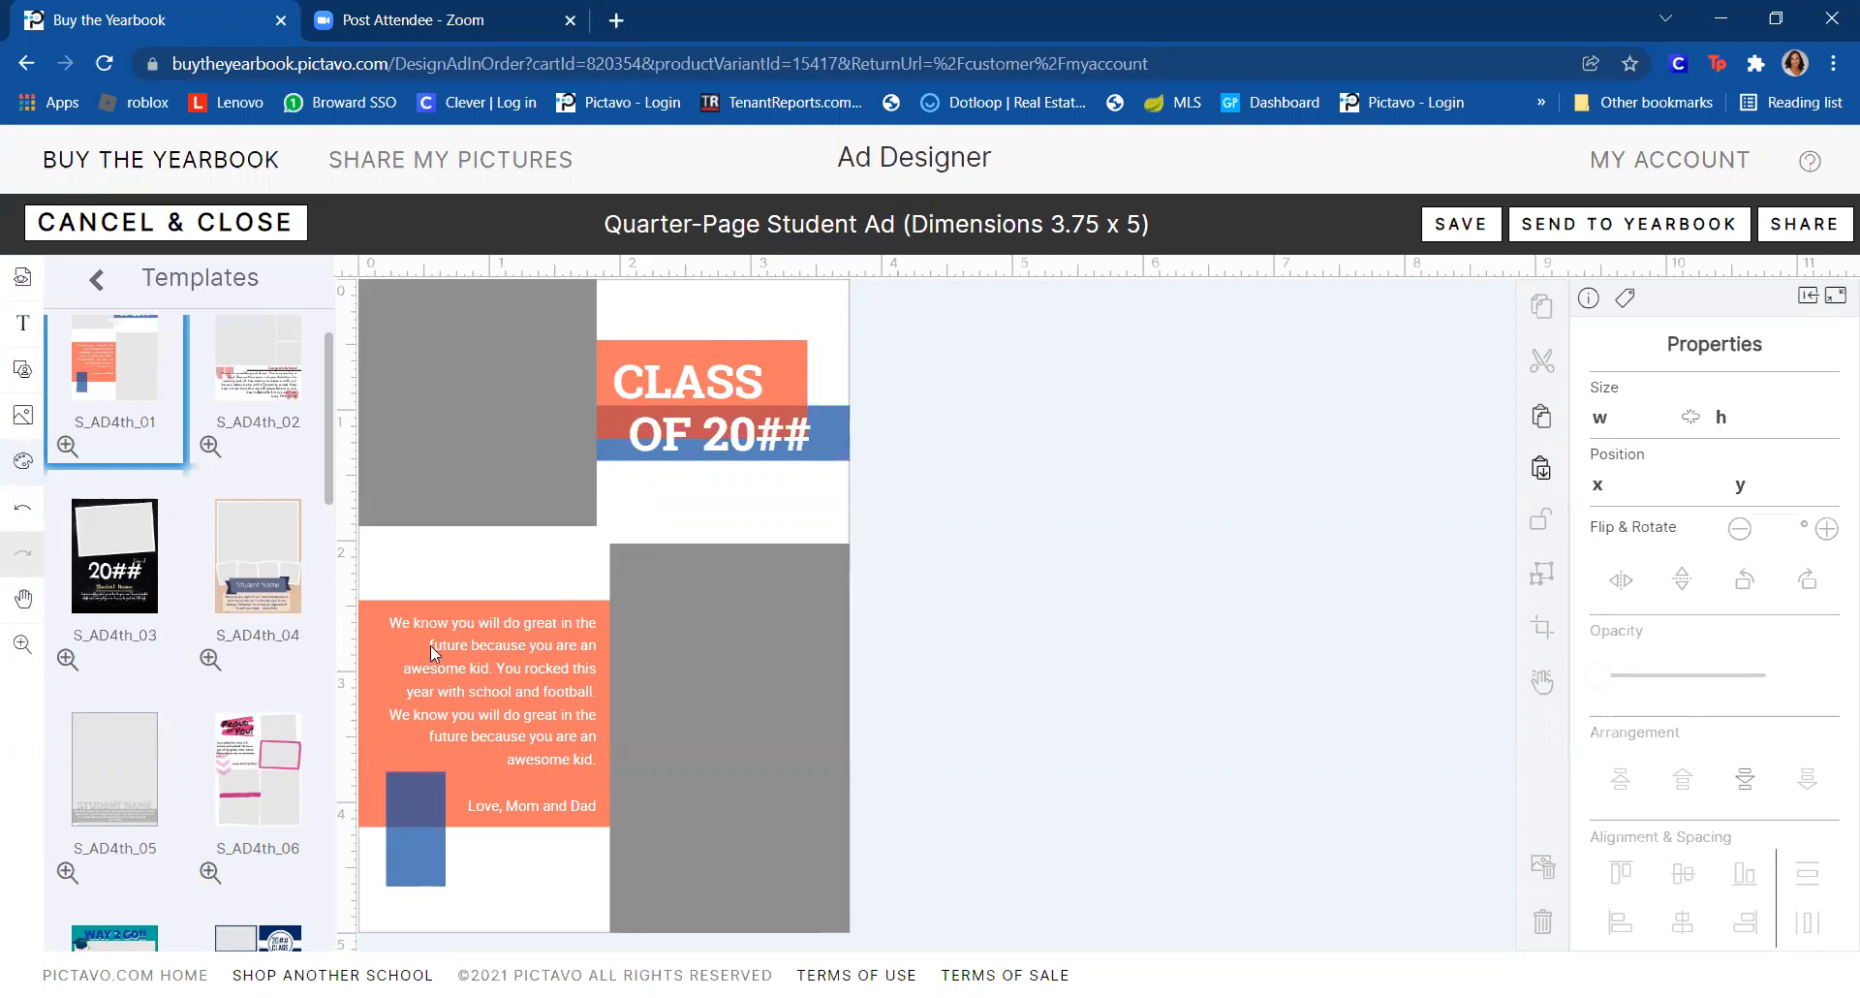
- Replace the layout with the quarter-page template S_AD4th_04, clearing all page items
left_click_drag(240, 538, 544, 571)
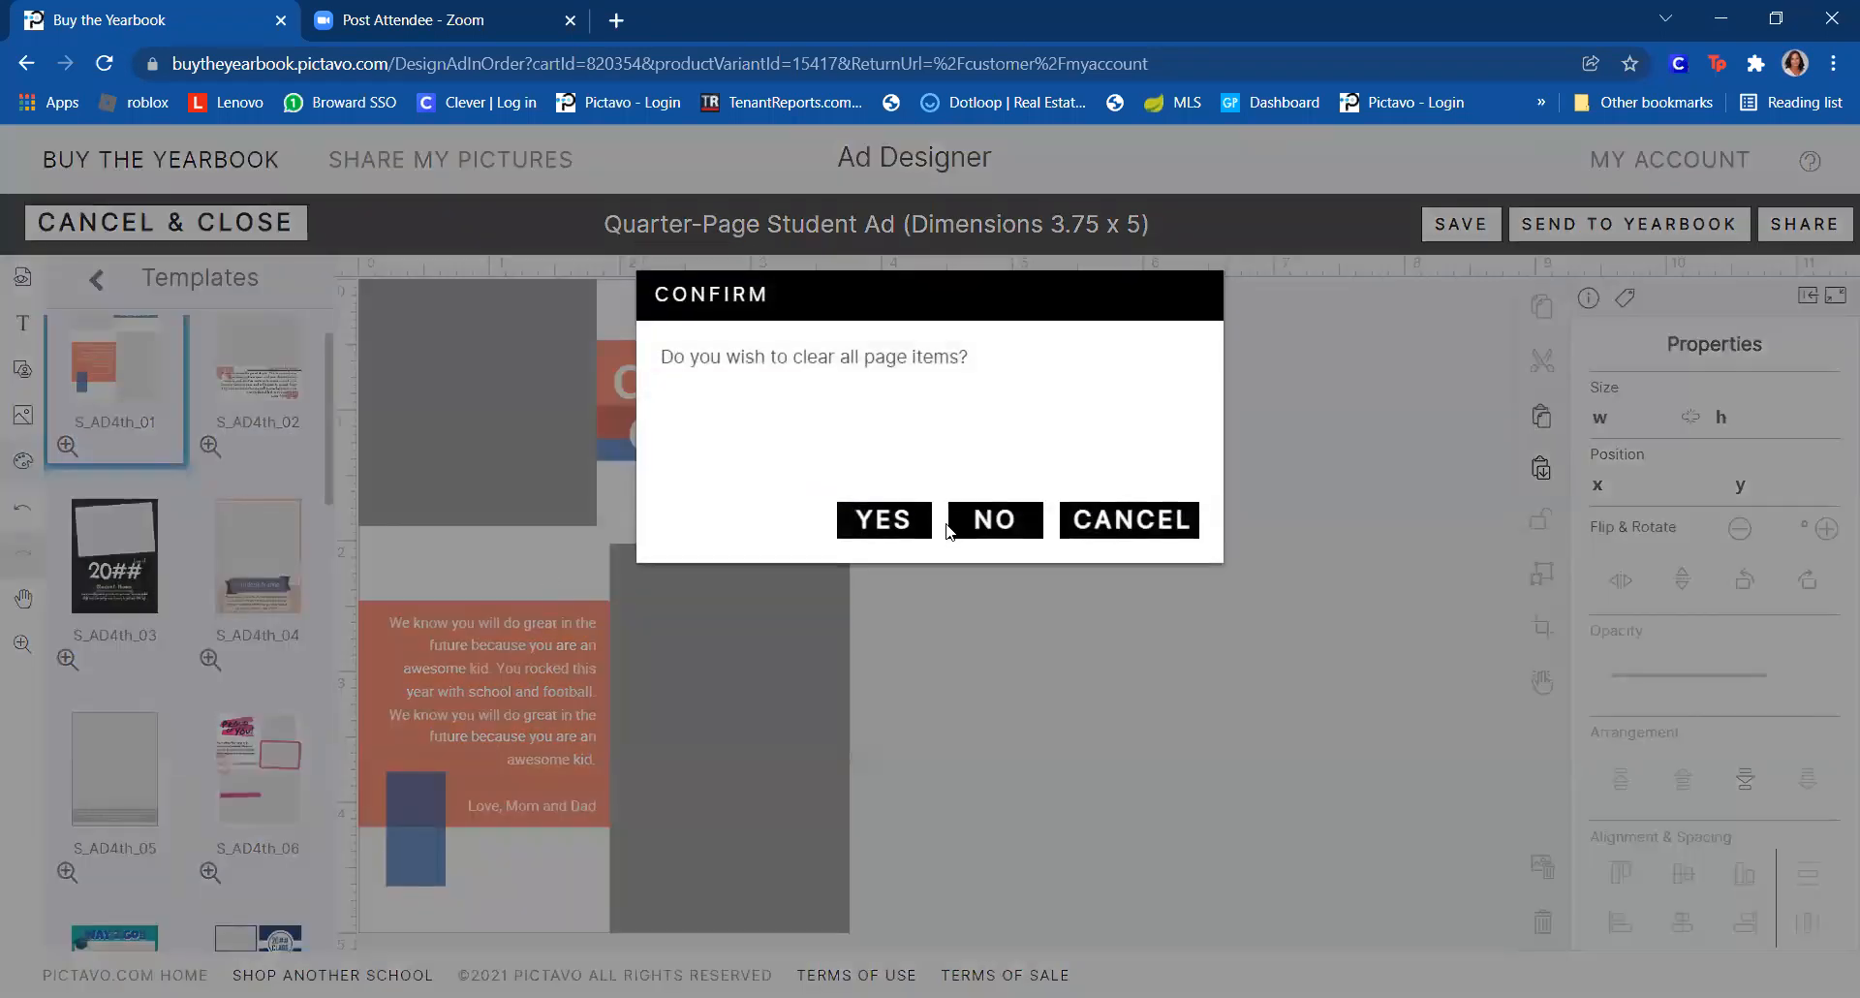
left_click(909, 521)
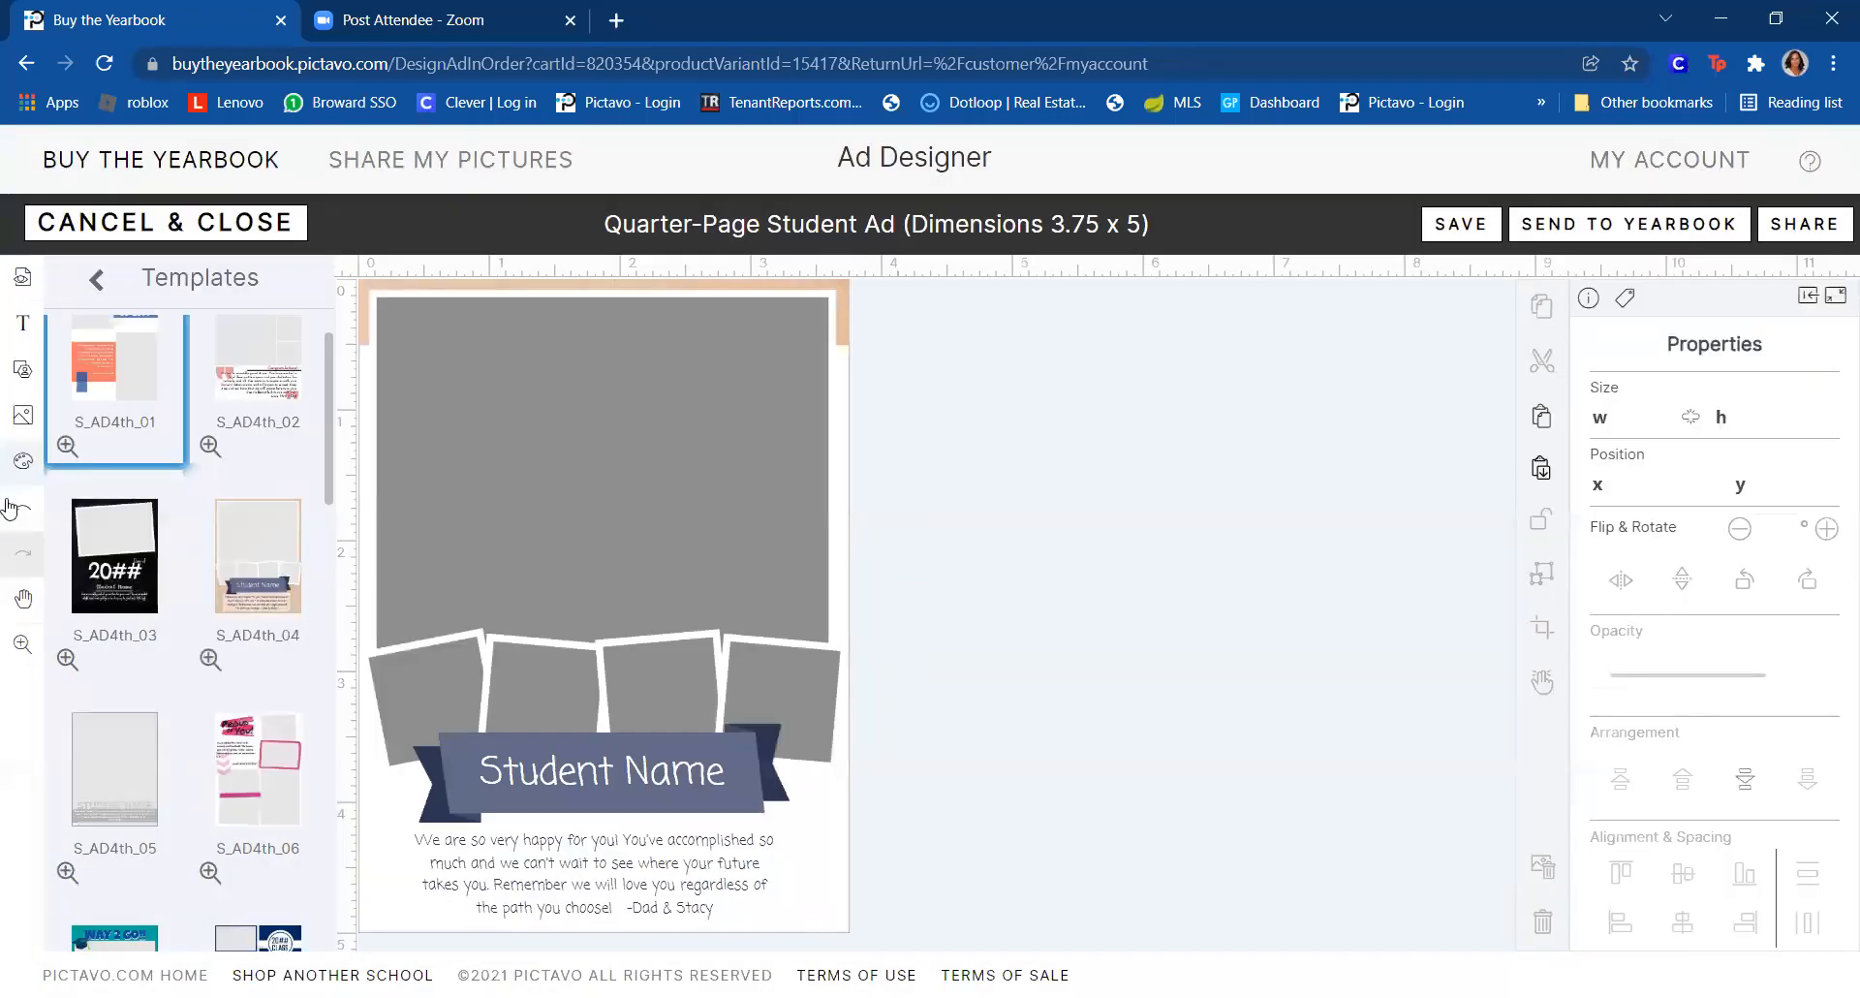
- Replace the layout with the quarter-page template S_AD4th_03, clearing all page items
left_click_drag(102, 573, 568, 536)
left_click(893, 521)
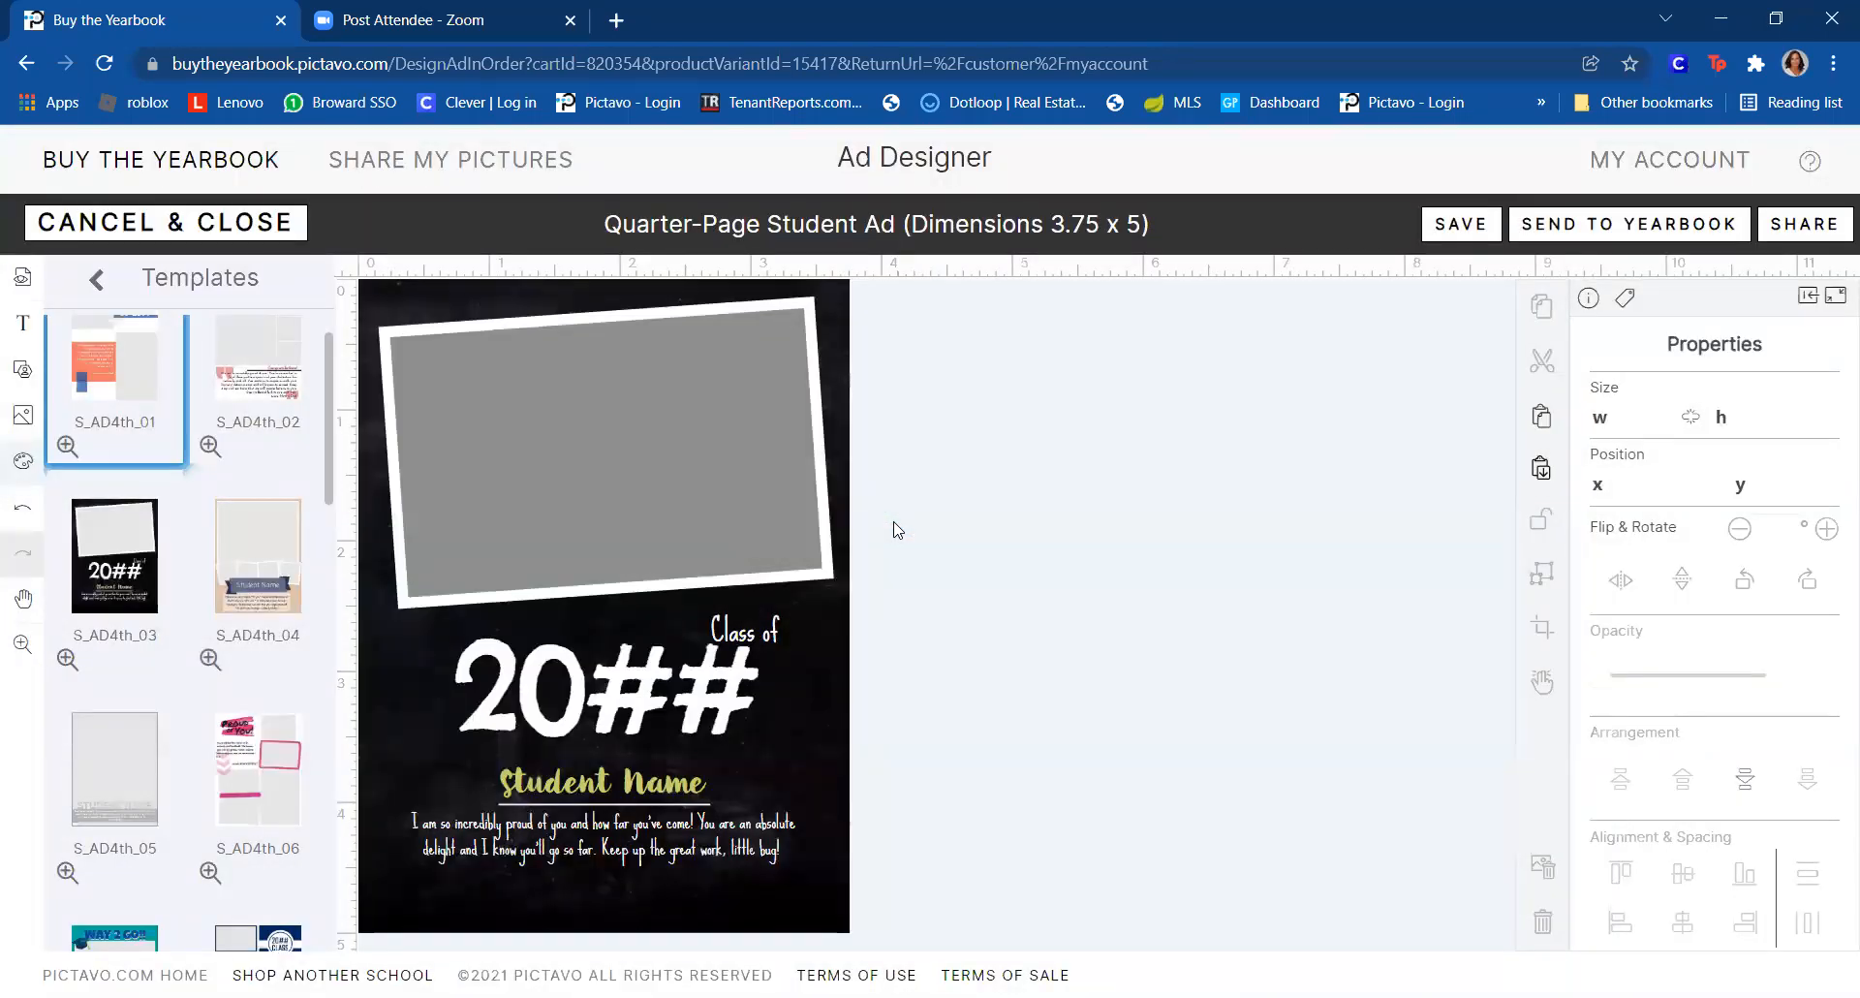
- Replace the layout with the quarter-page template S_AD4th_07, clearing all page items
scroll(898, 530, "down", 1)
scroll(898, 530, "down", 1)
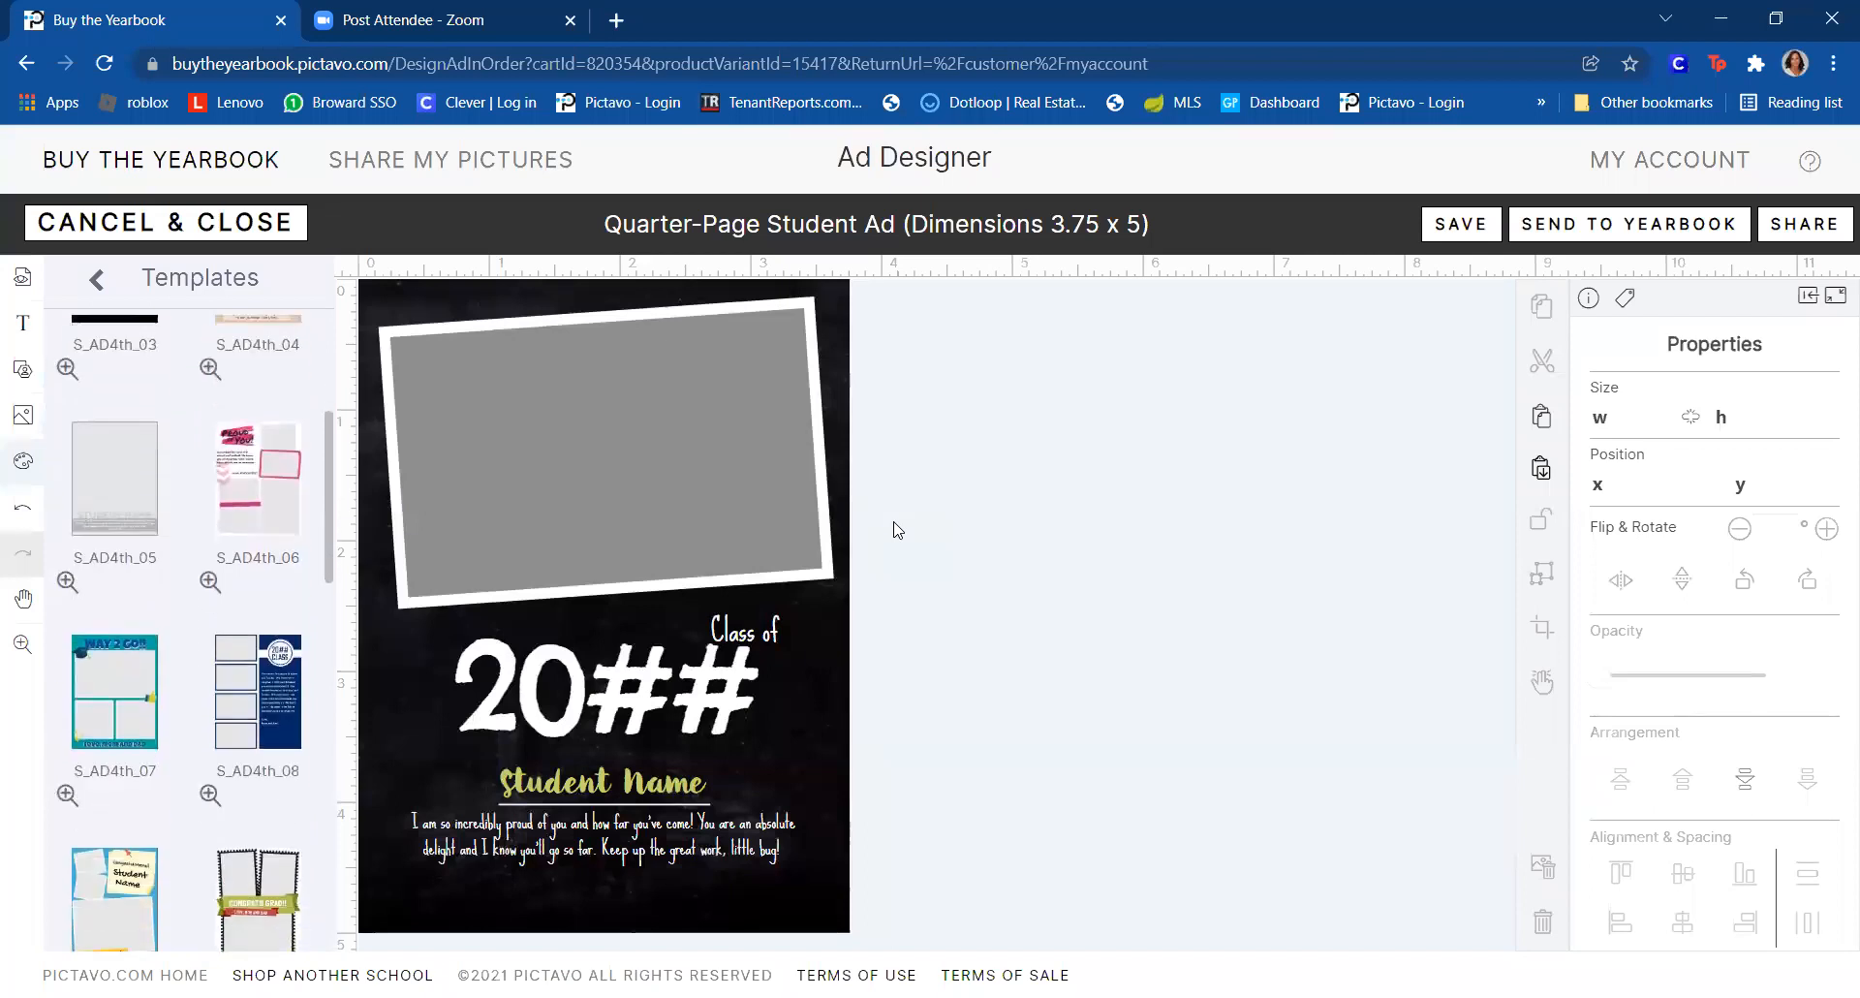
left_click_drag(123, 684, 692, 583)
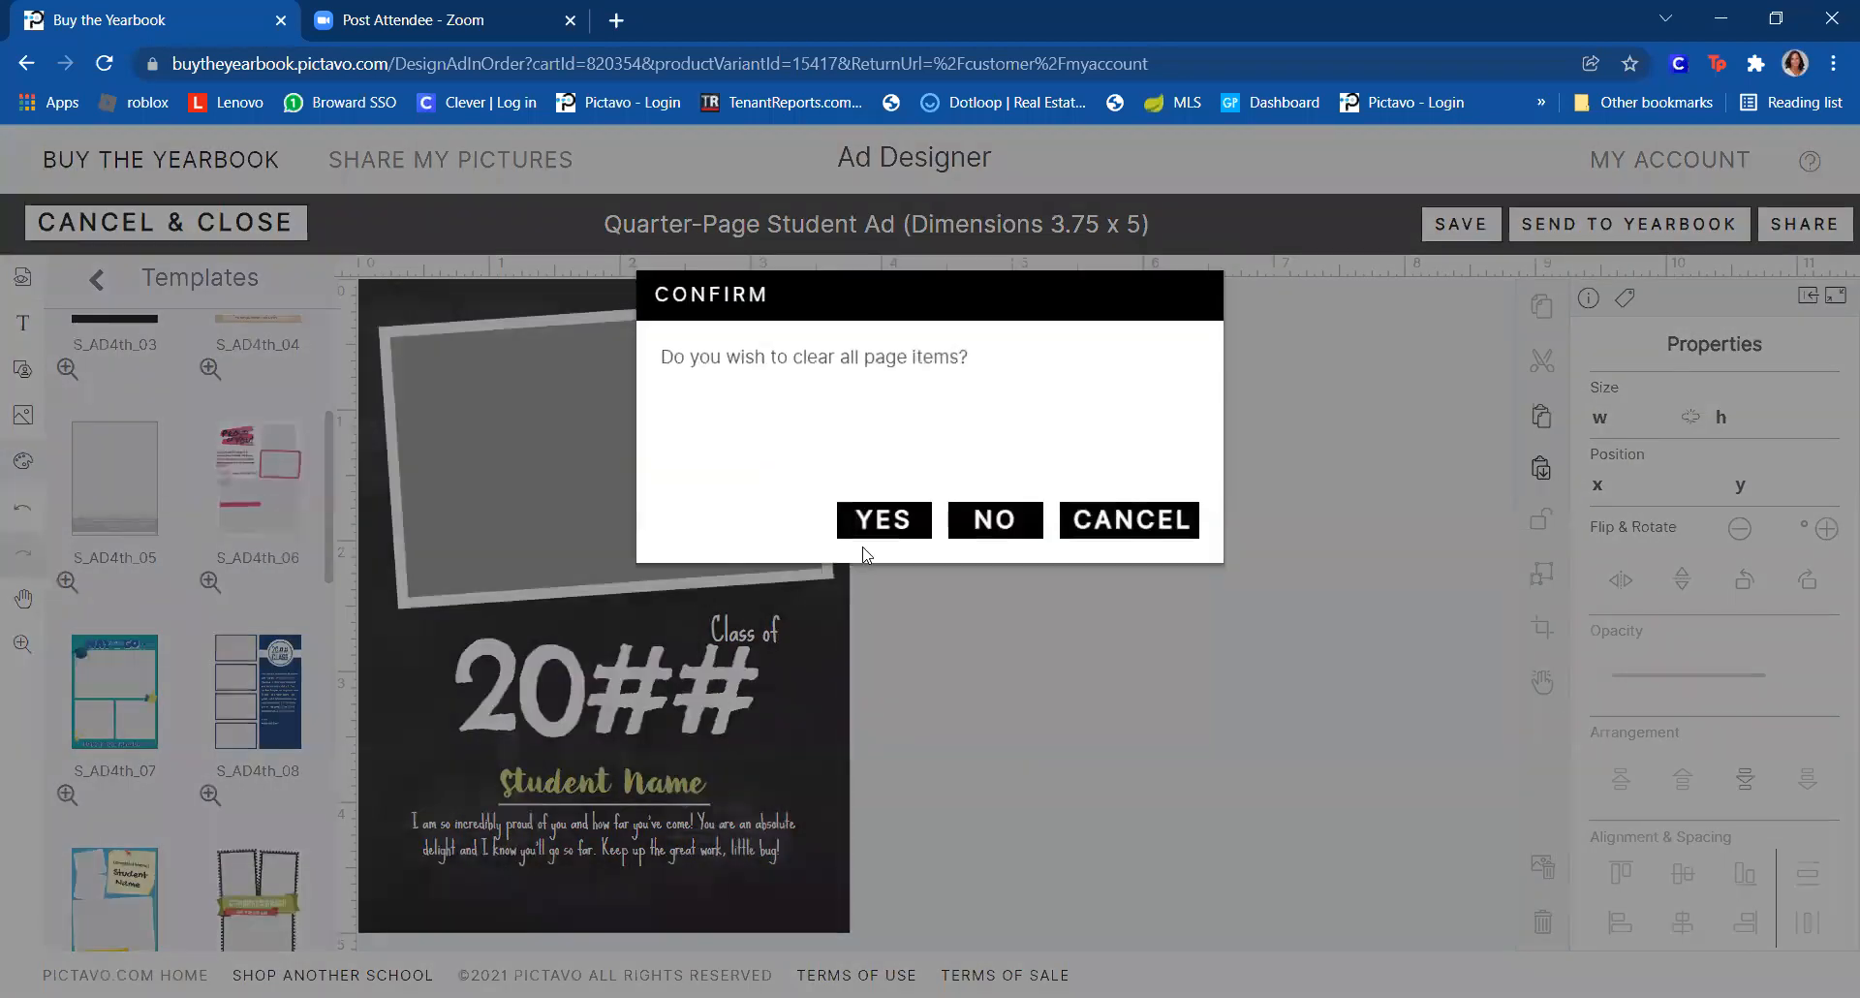
left_click(872, 515)
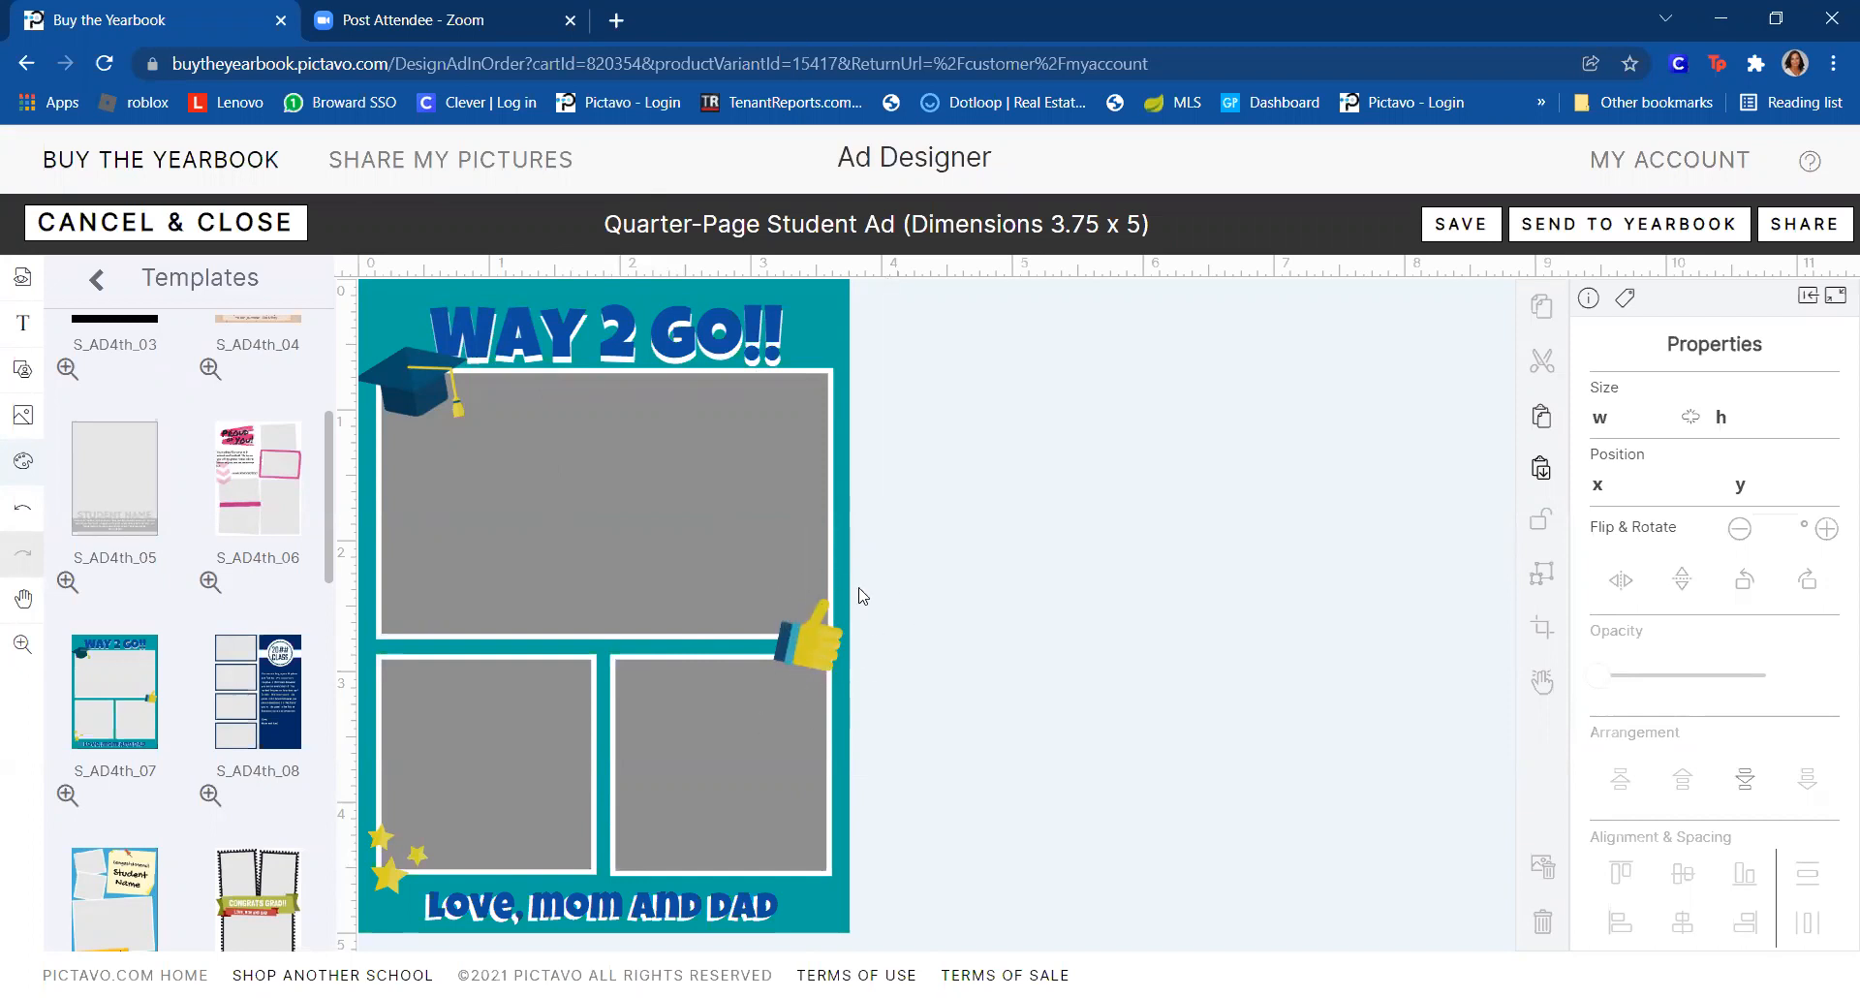
- Change the font of the blue "WAY 2 GO!!" heading text to Original Surfer
left_click(812, 642)
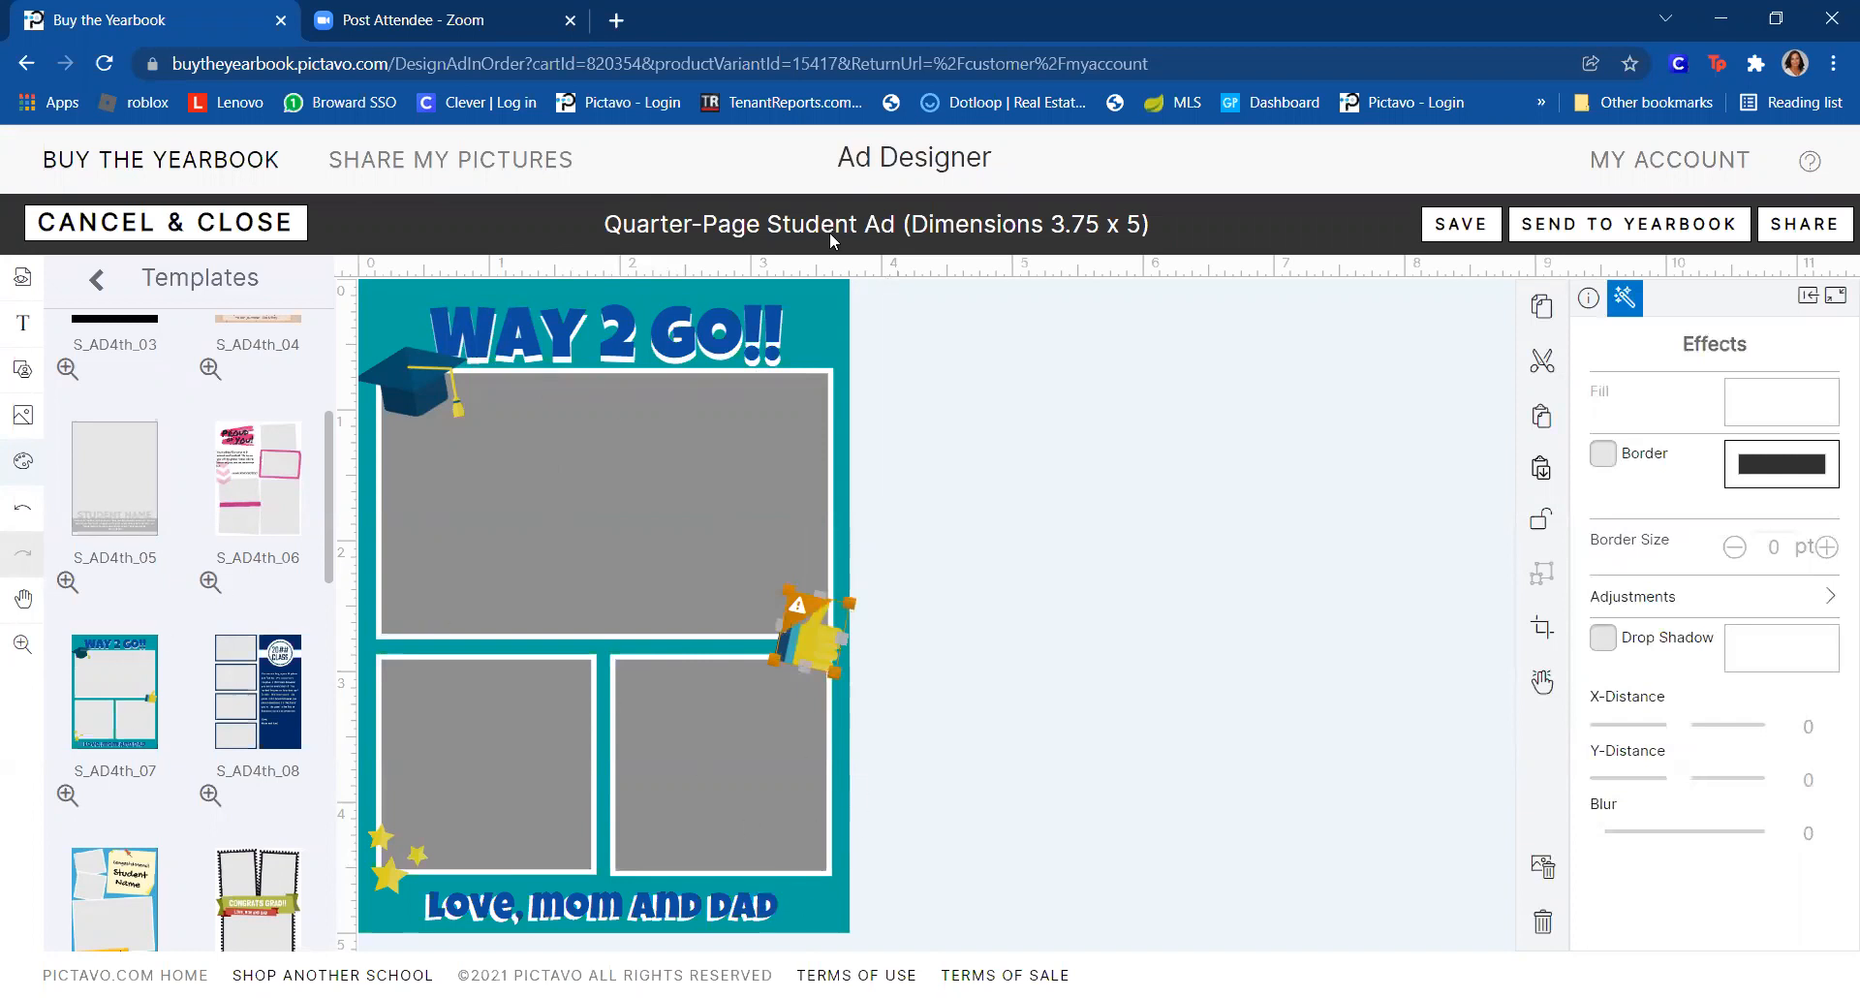
left_click(762, 324)
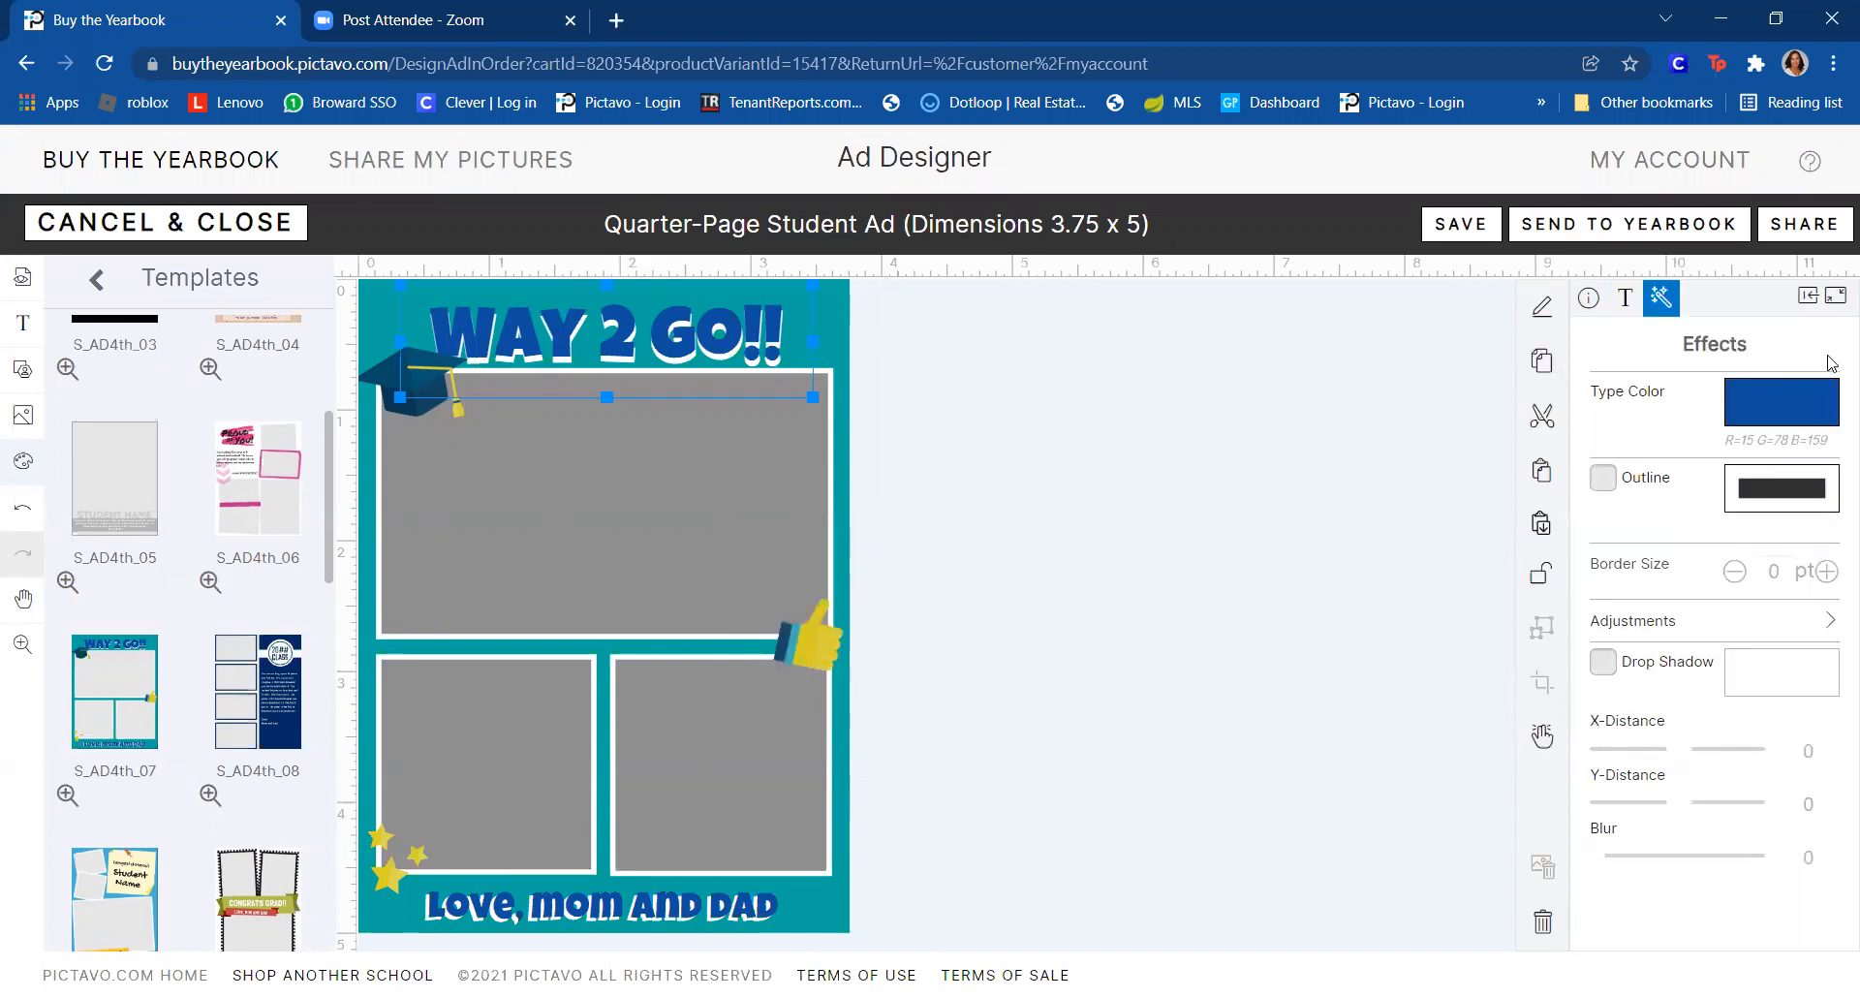
left_click(1626, 303)
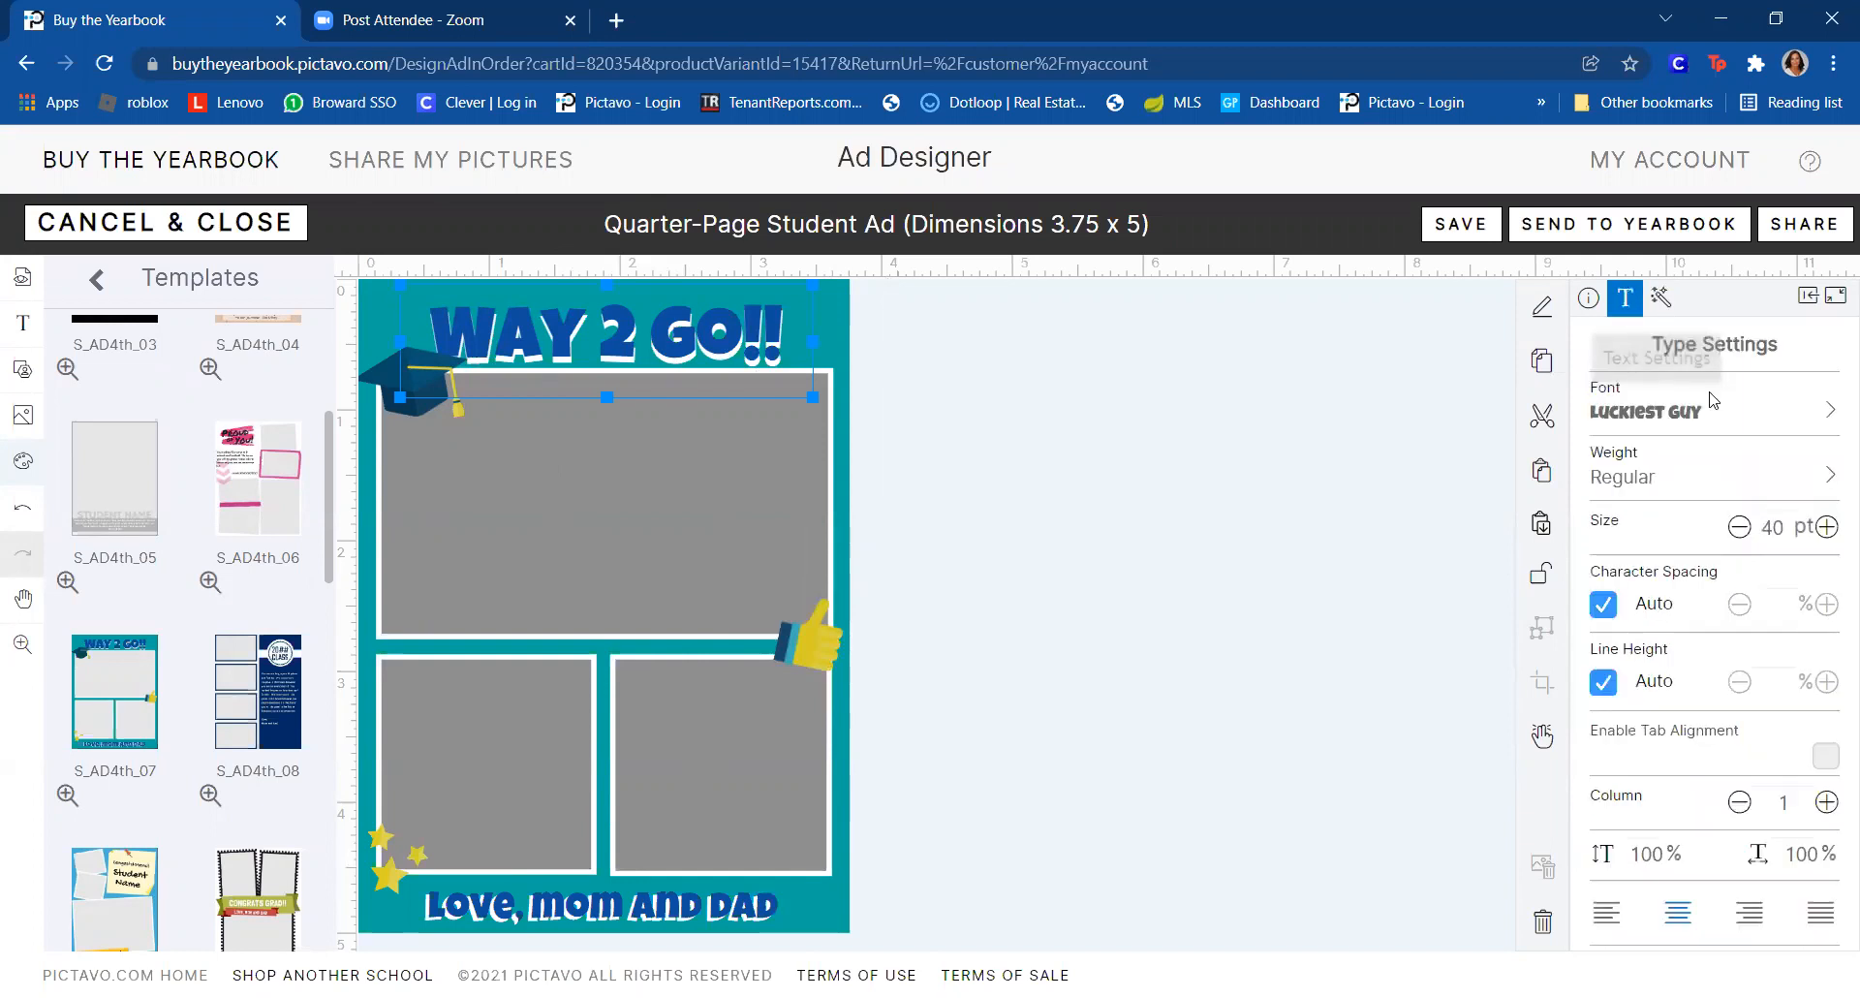
left_click(1704, 407)
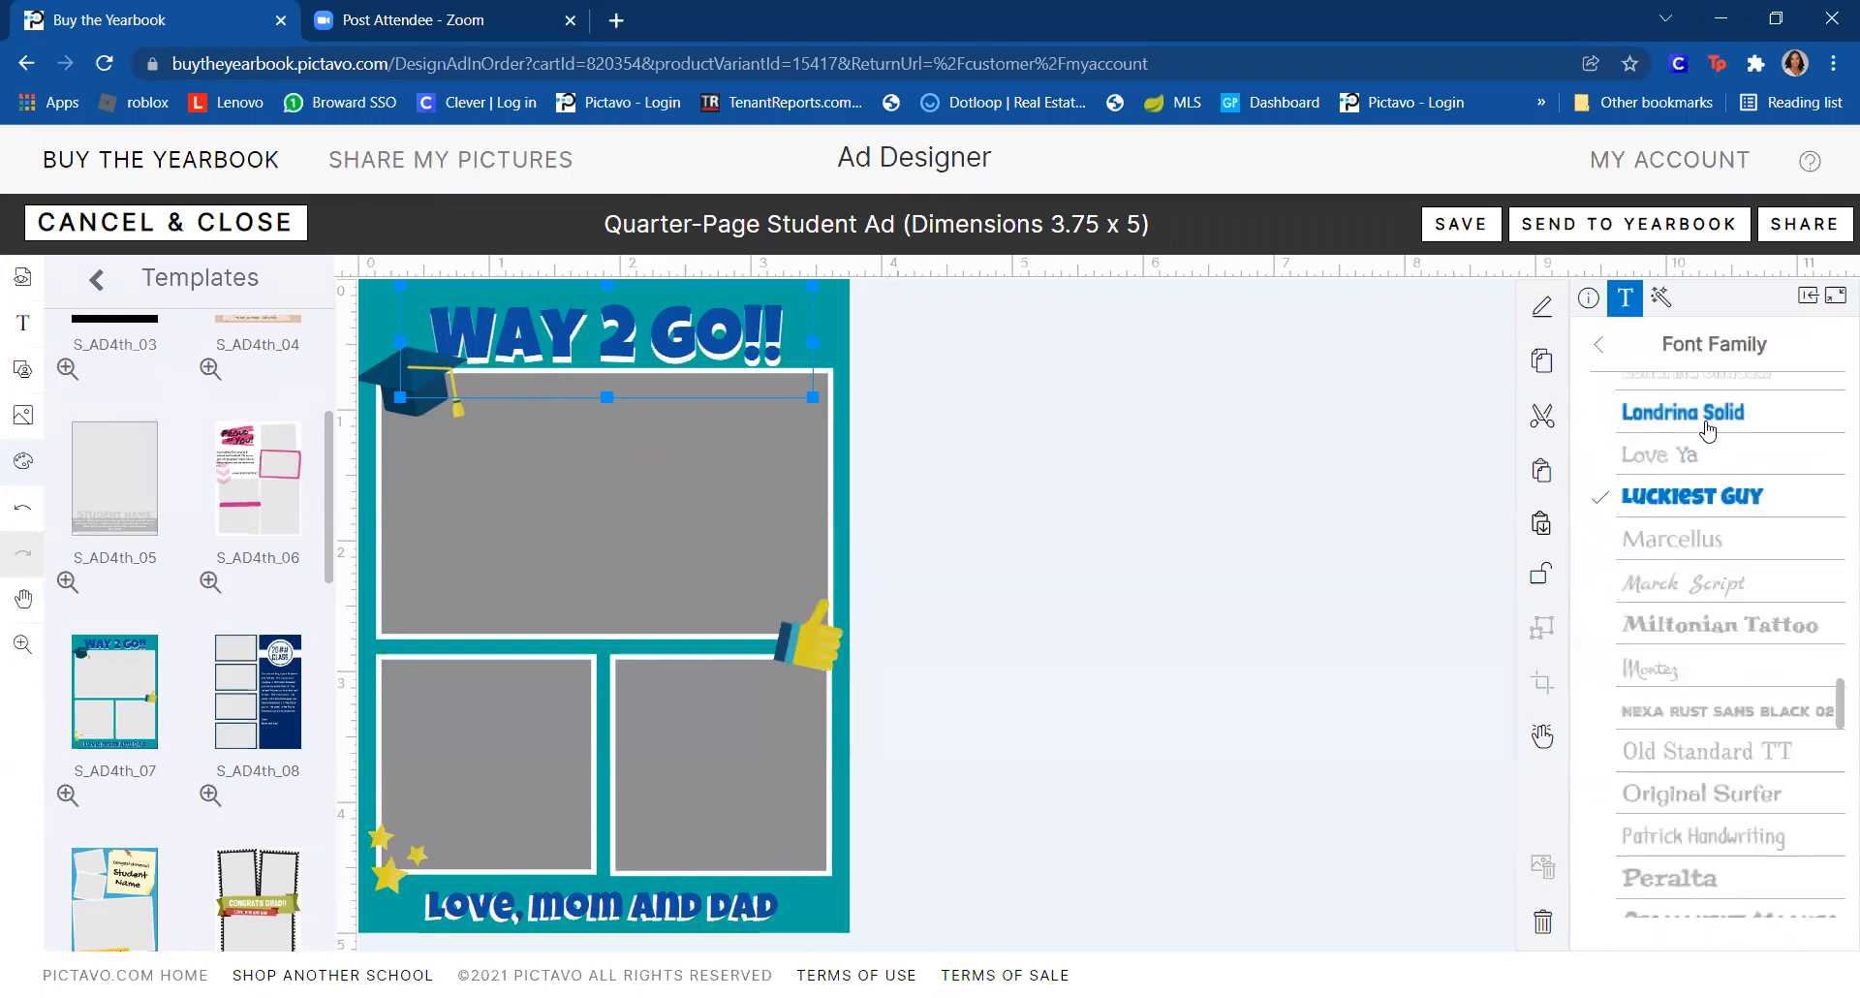
left_click(1705, 794)
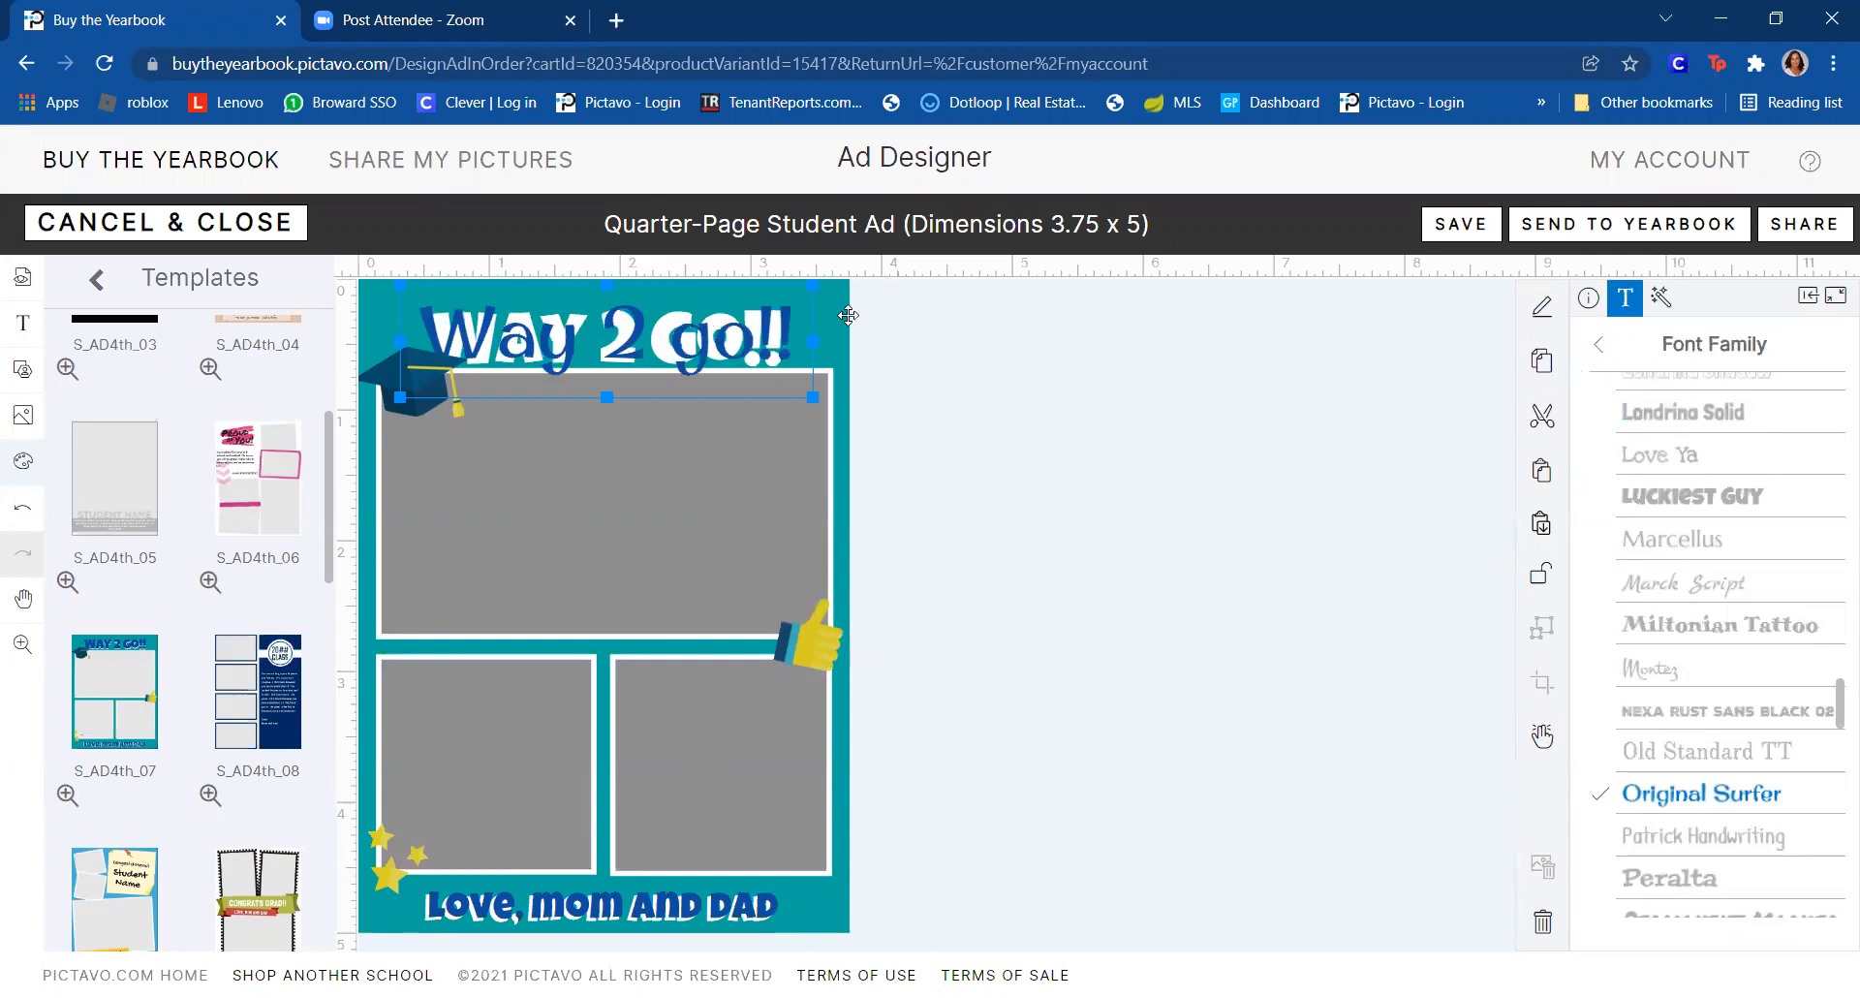
- Move the blue "Way 2 go!!" text down off its white copy and select the white text behind it
left_click(925, 331)
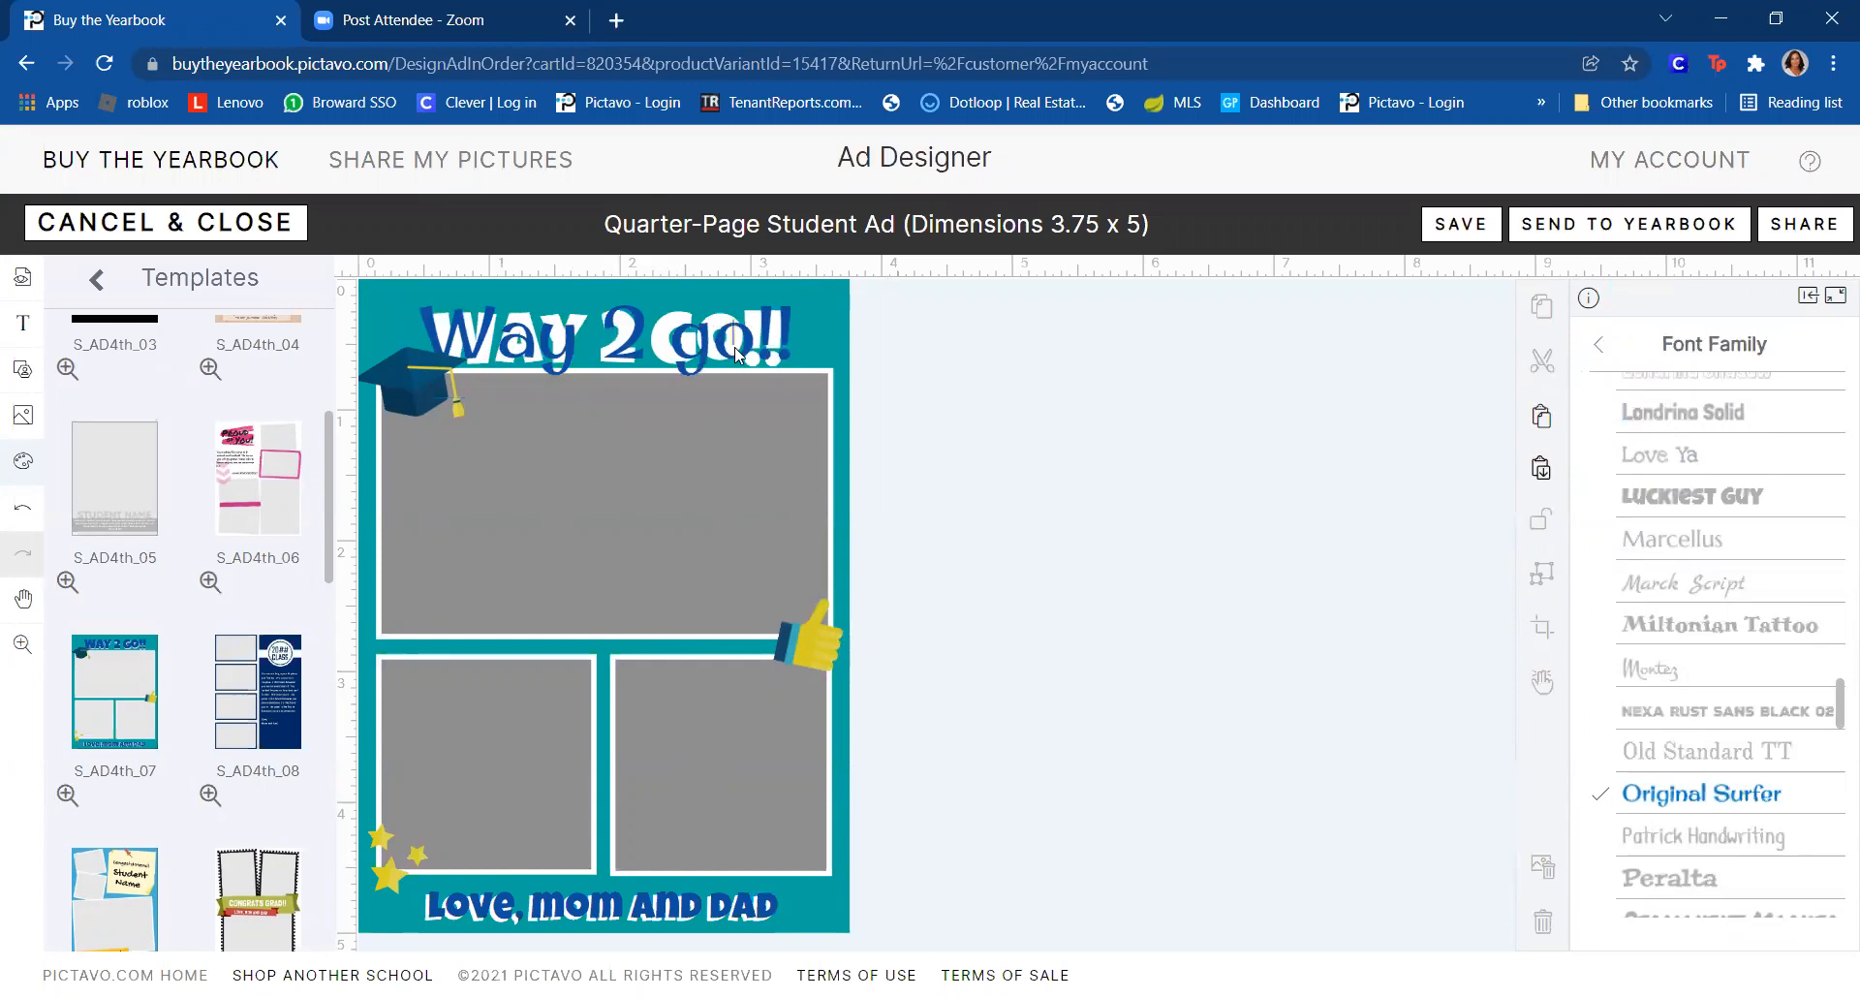
left_click(687, 321)
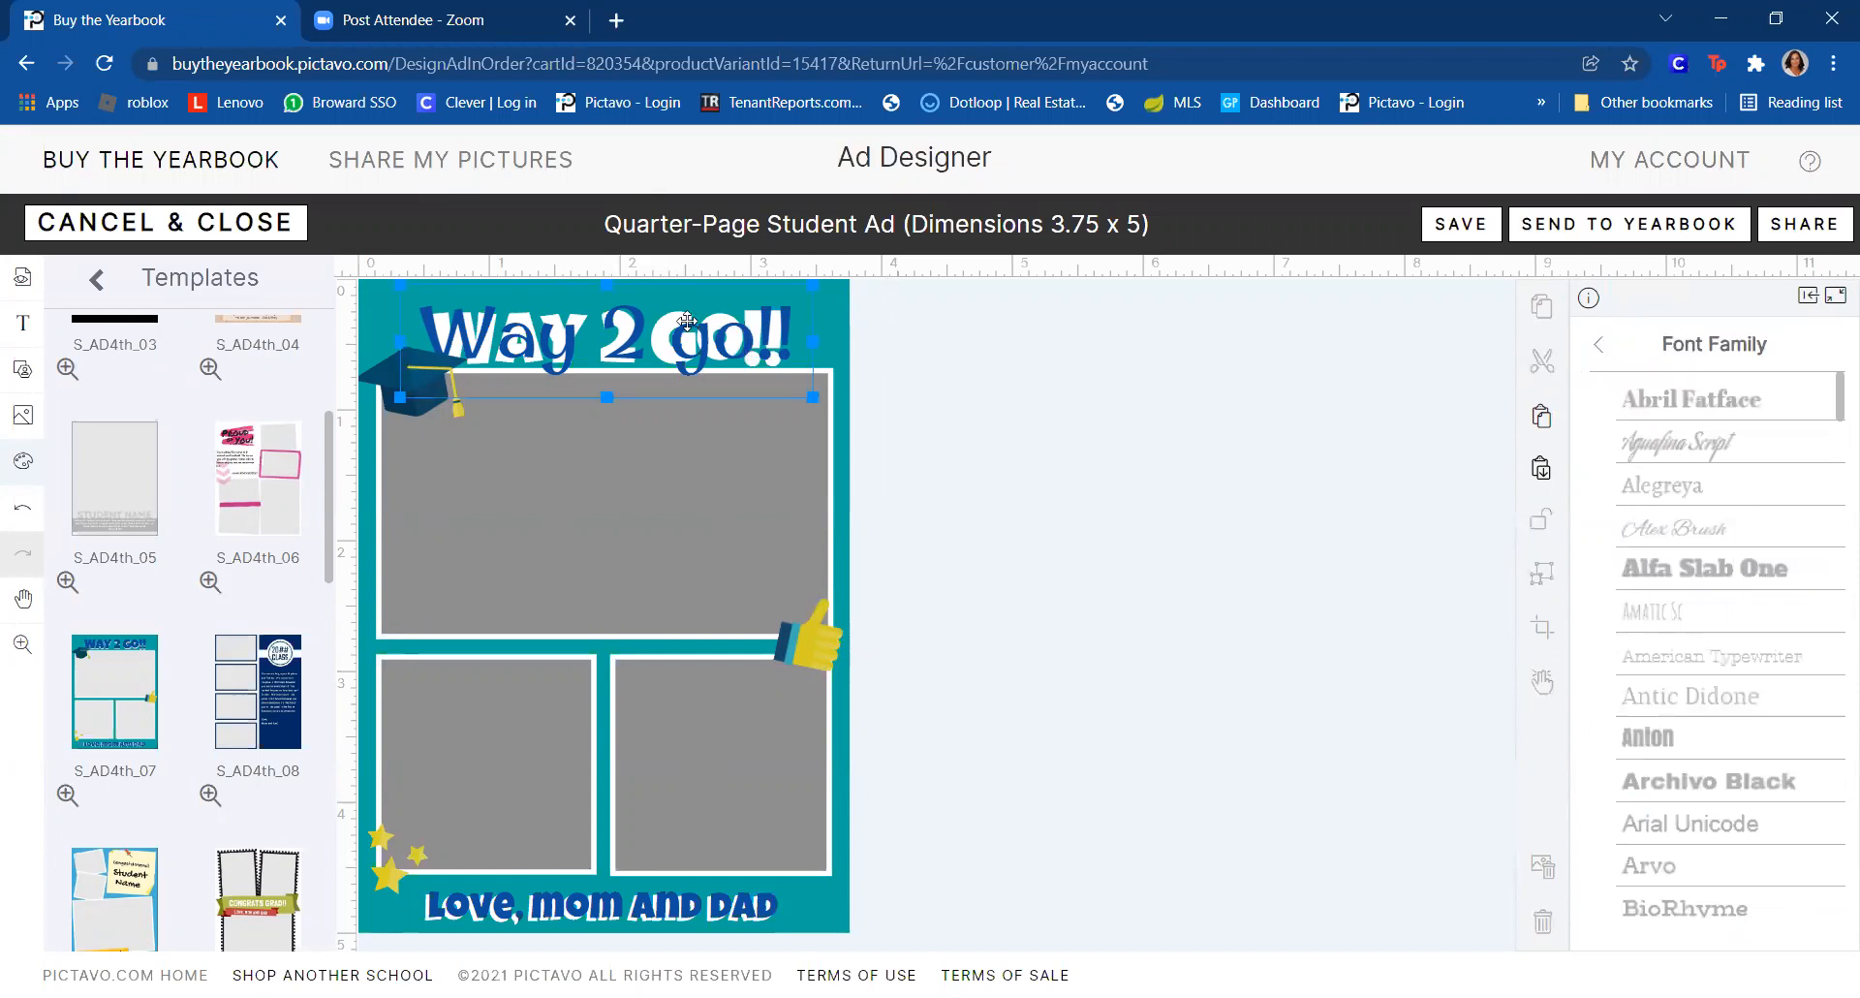
left_click_drag(666, 333, 717, 368)
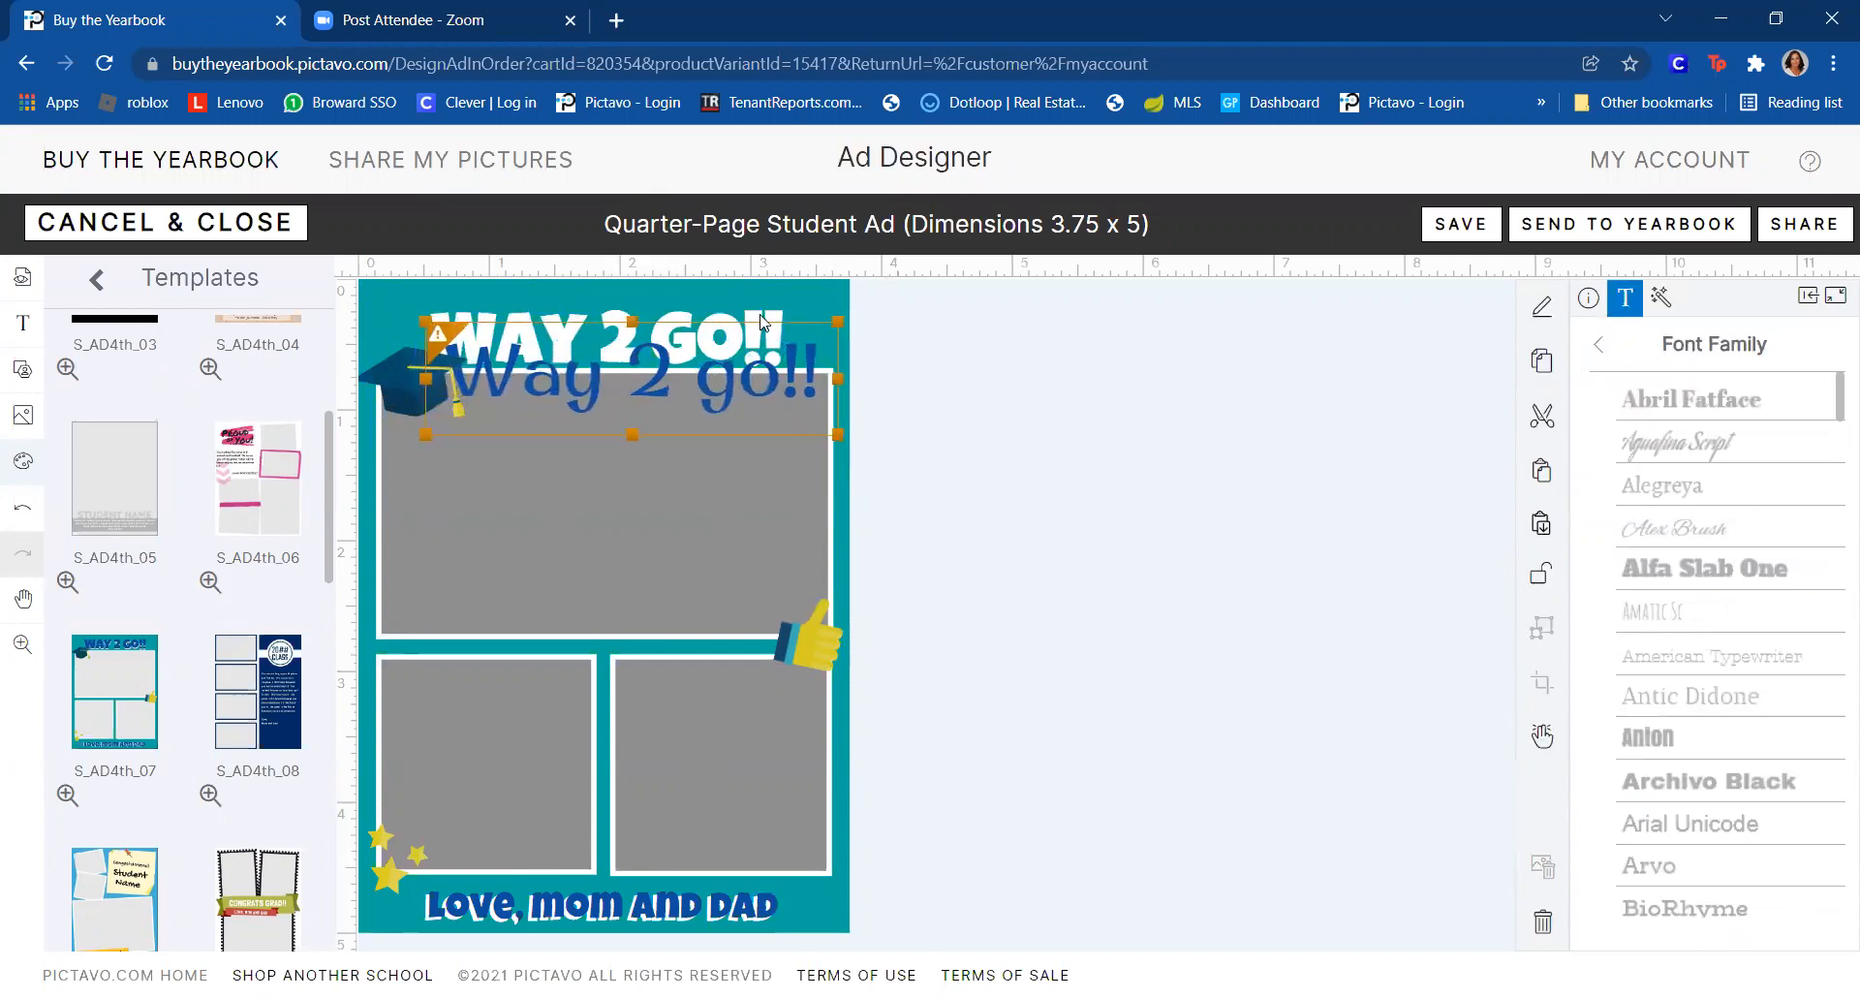
left_click(765, 316)
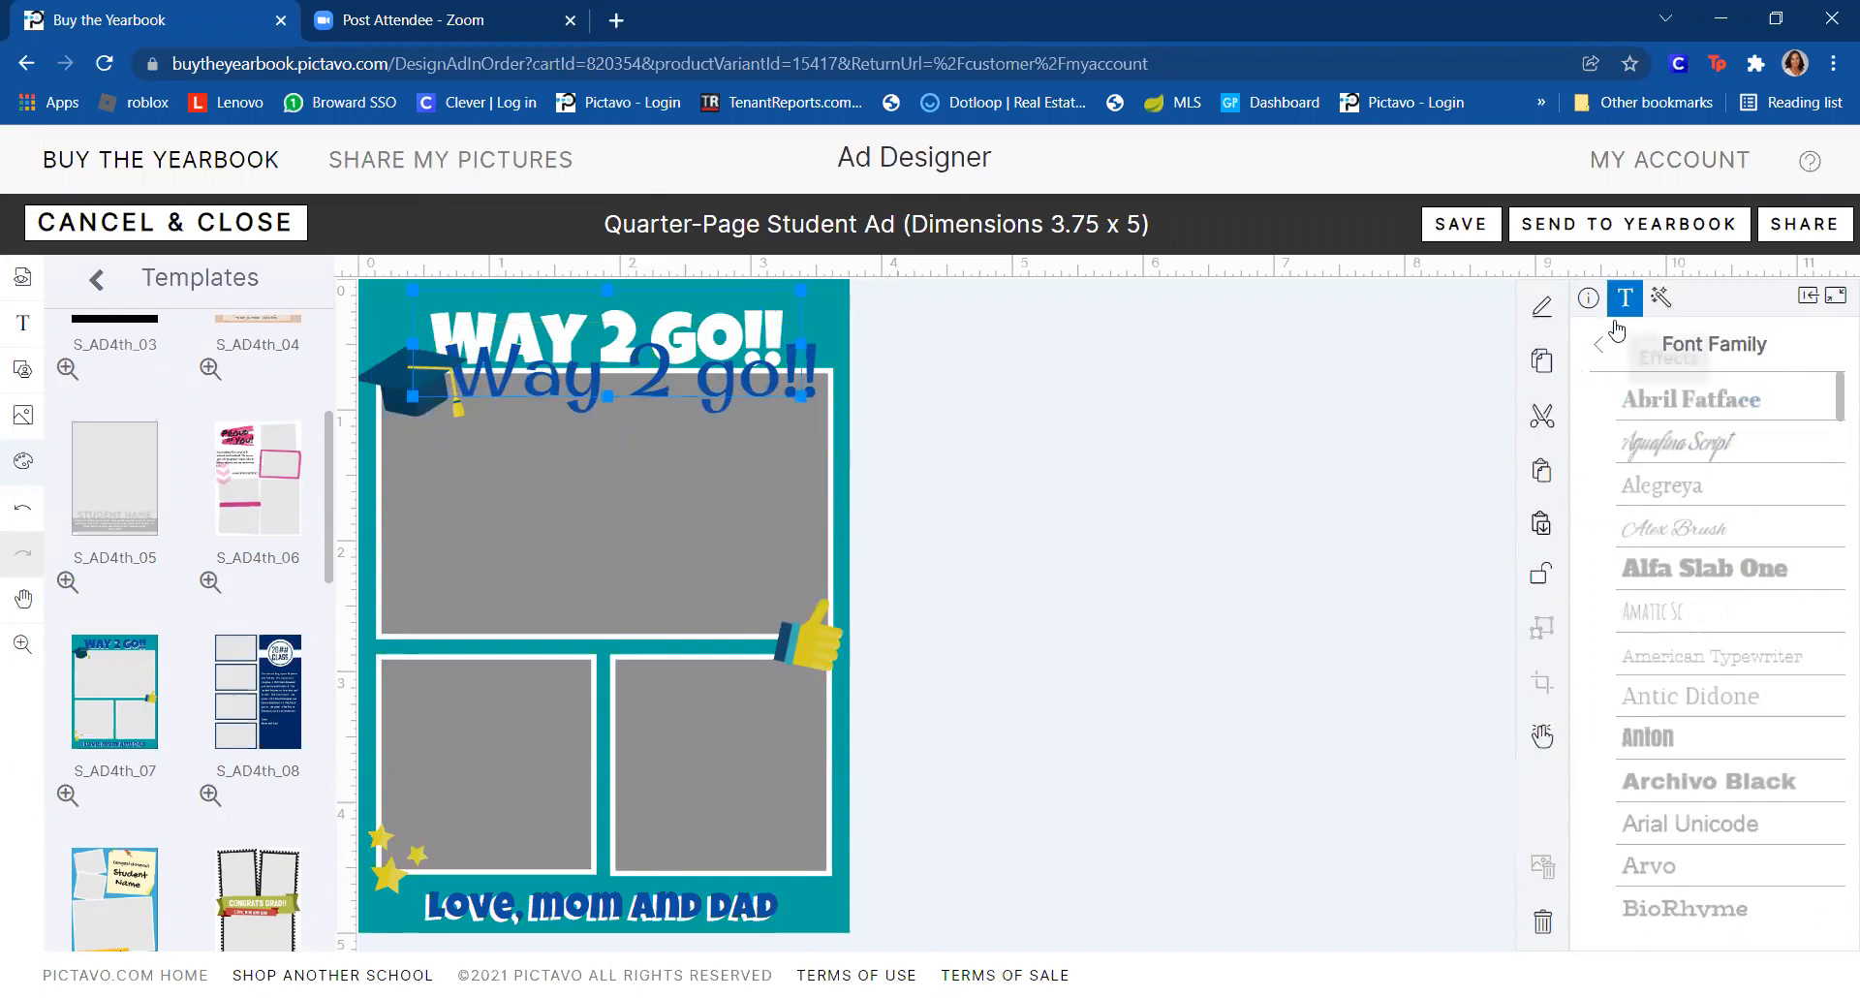
- Undo the blue heading text's move and its font change
key("ctrl+z")
key("ctrl+z")
key("ctrl+z")
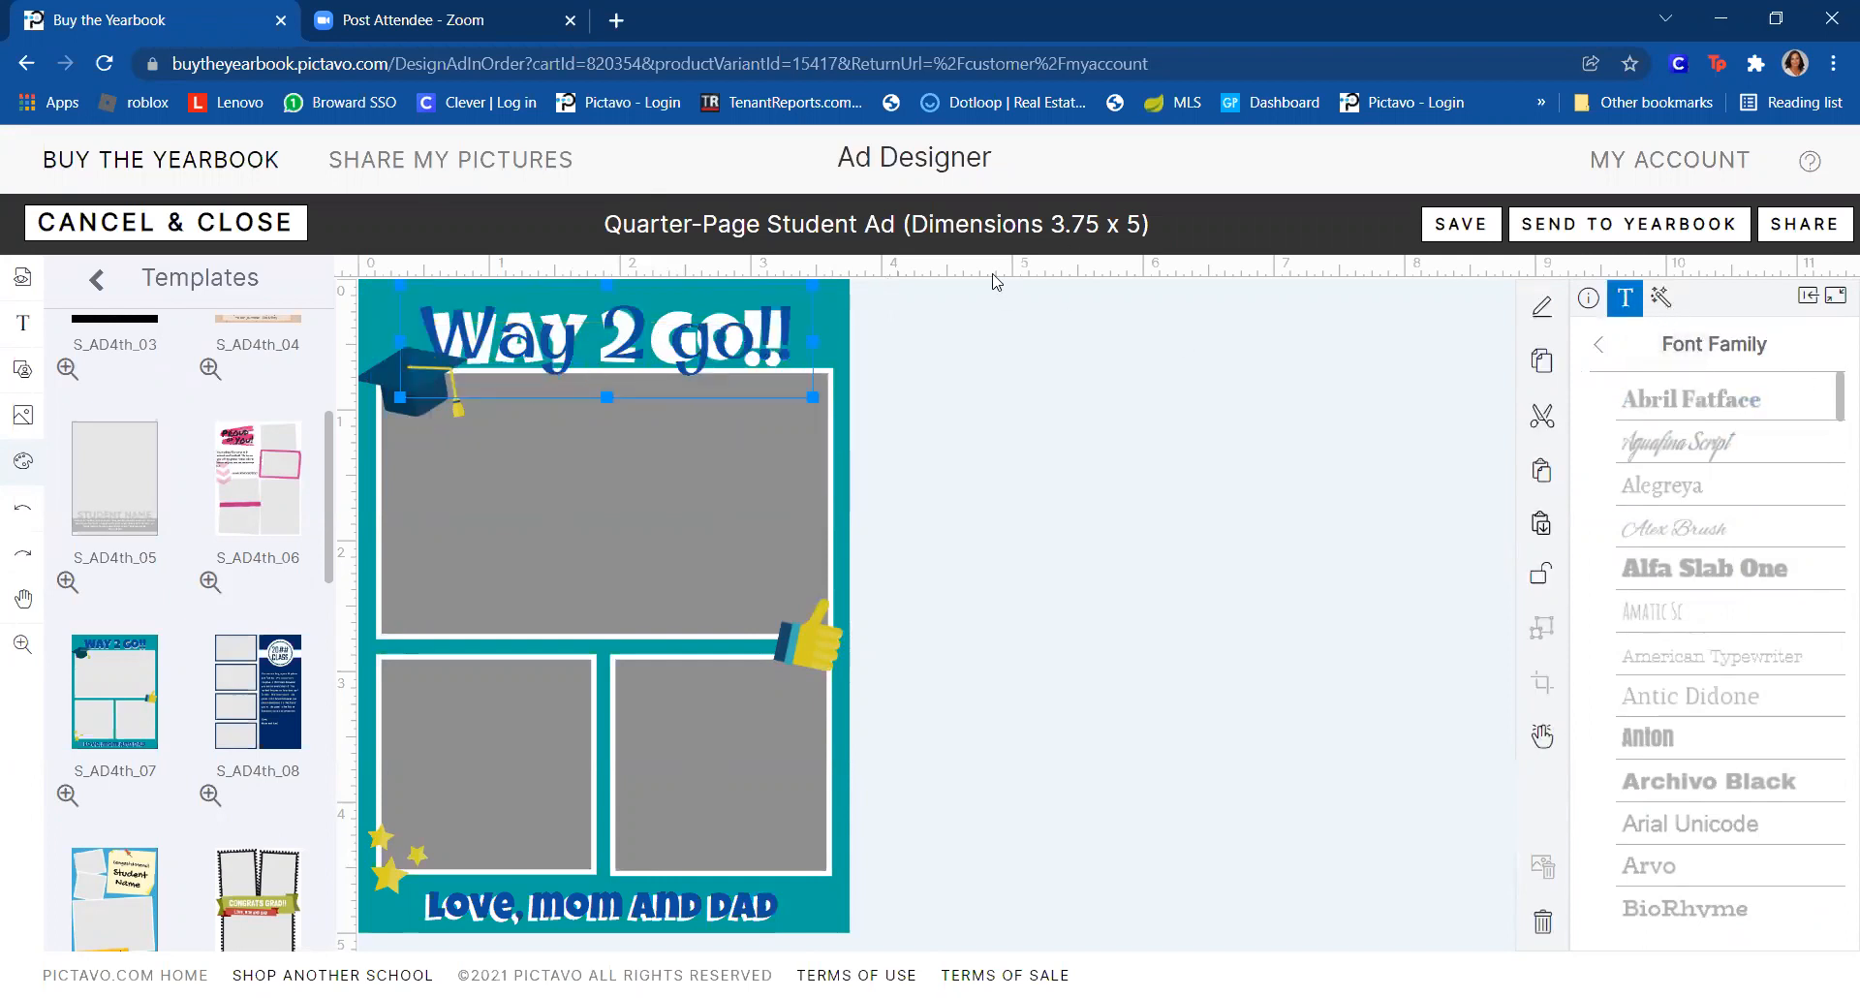
- Set both the blue heading text and its white copy to Alfa Slab One and enlarge their boxes to about the page width
left_click(837, 322)
left_click(715, 323)
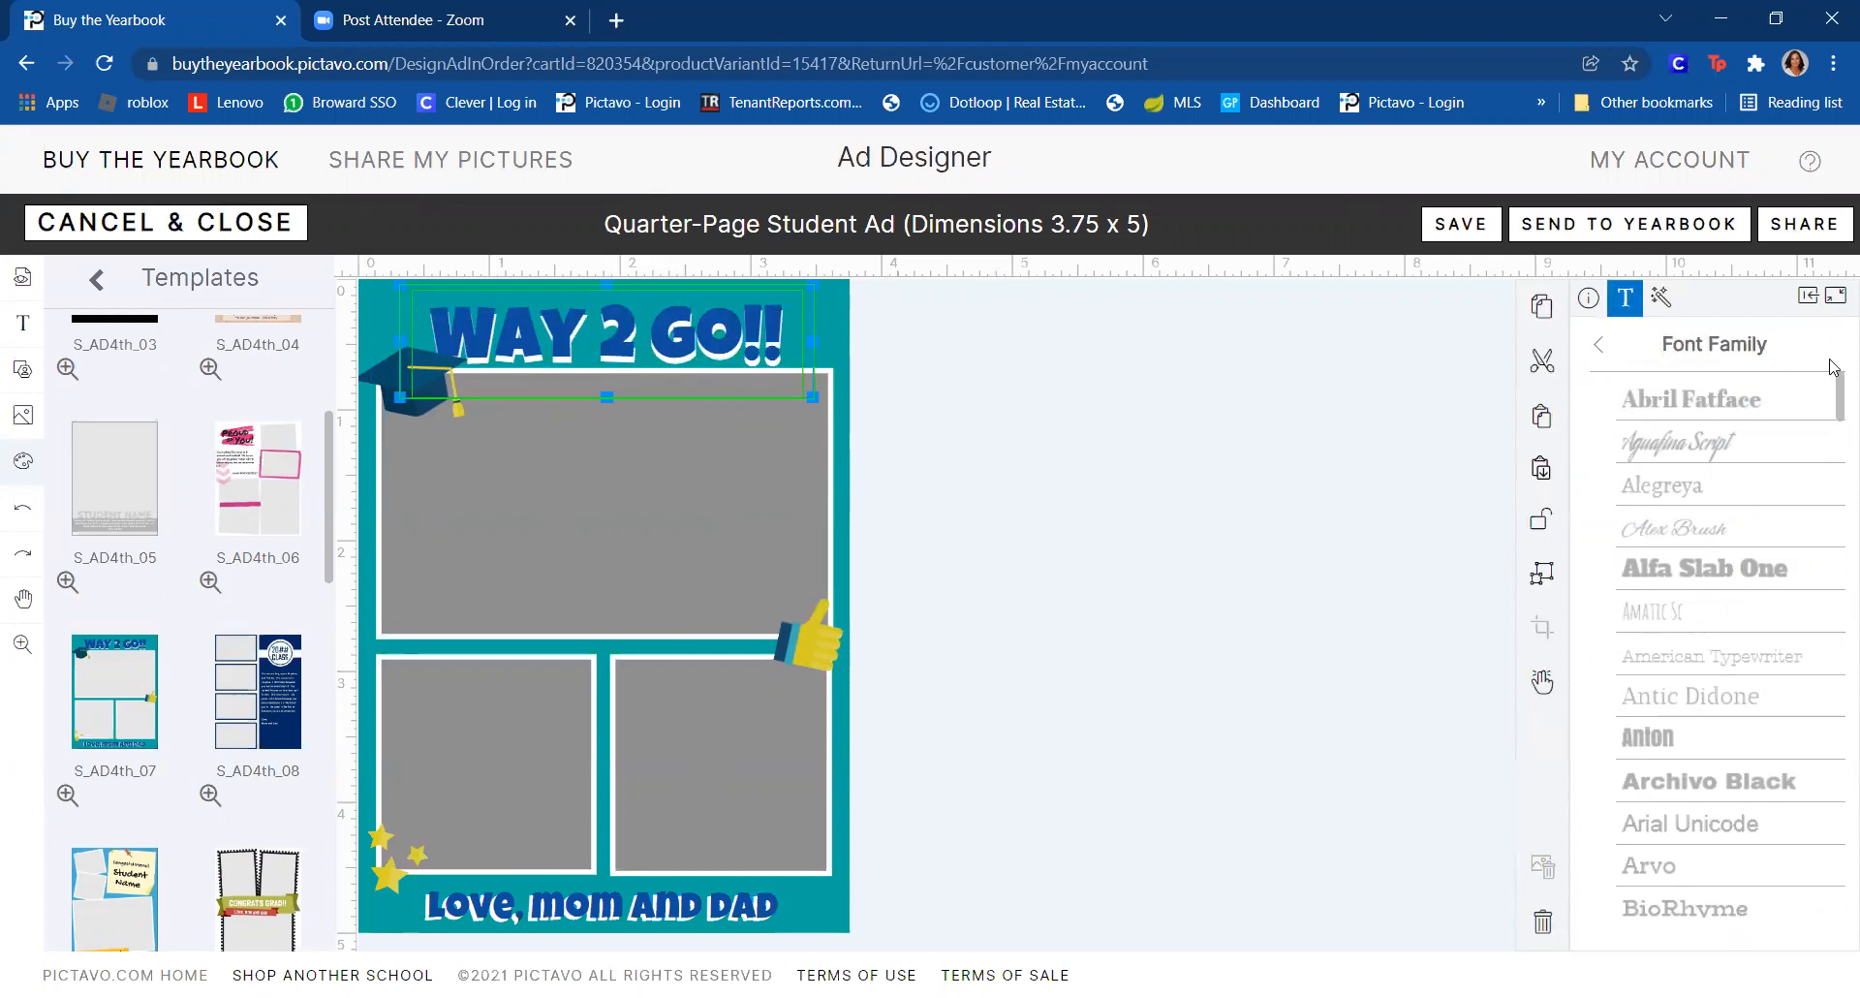
left_click(1673, 576)
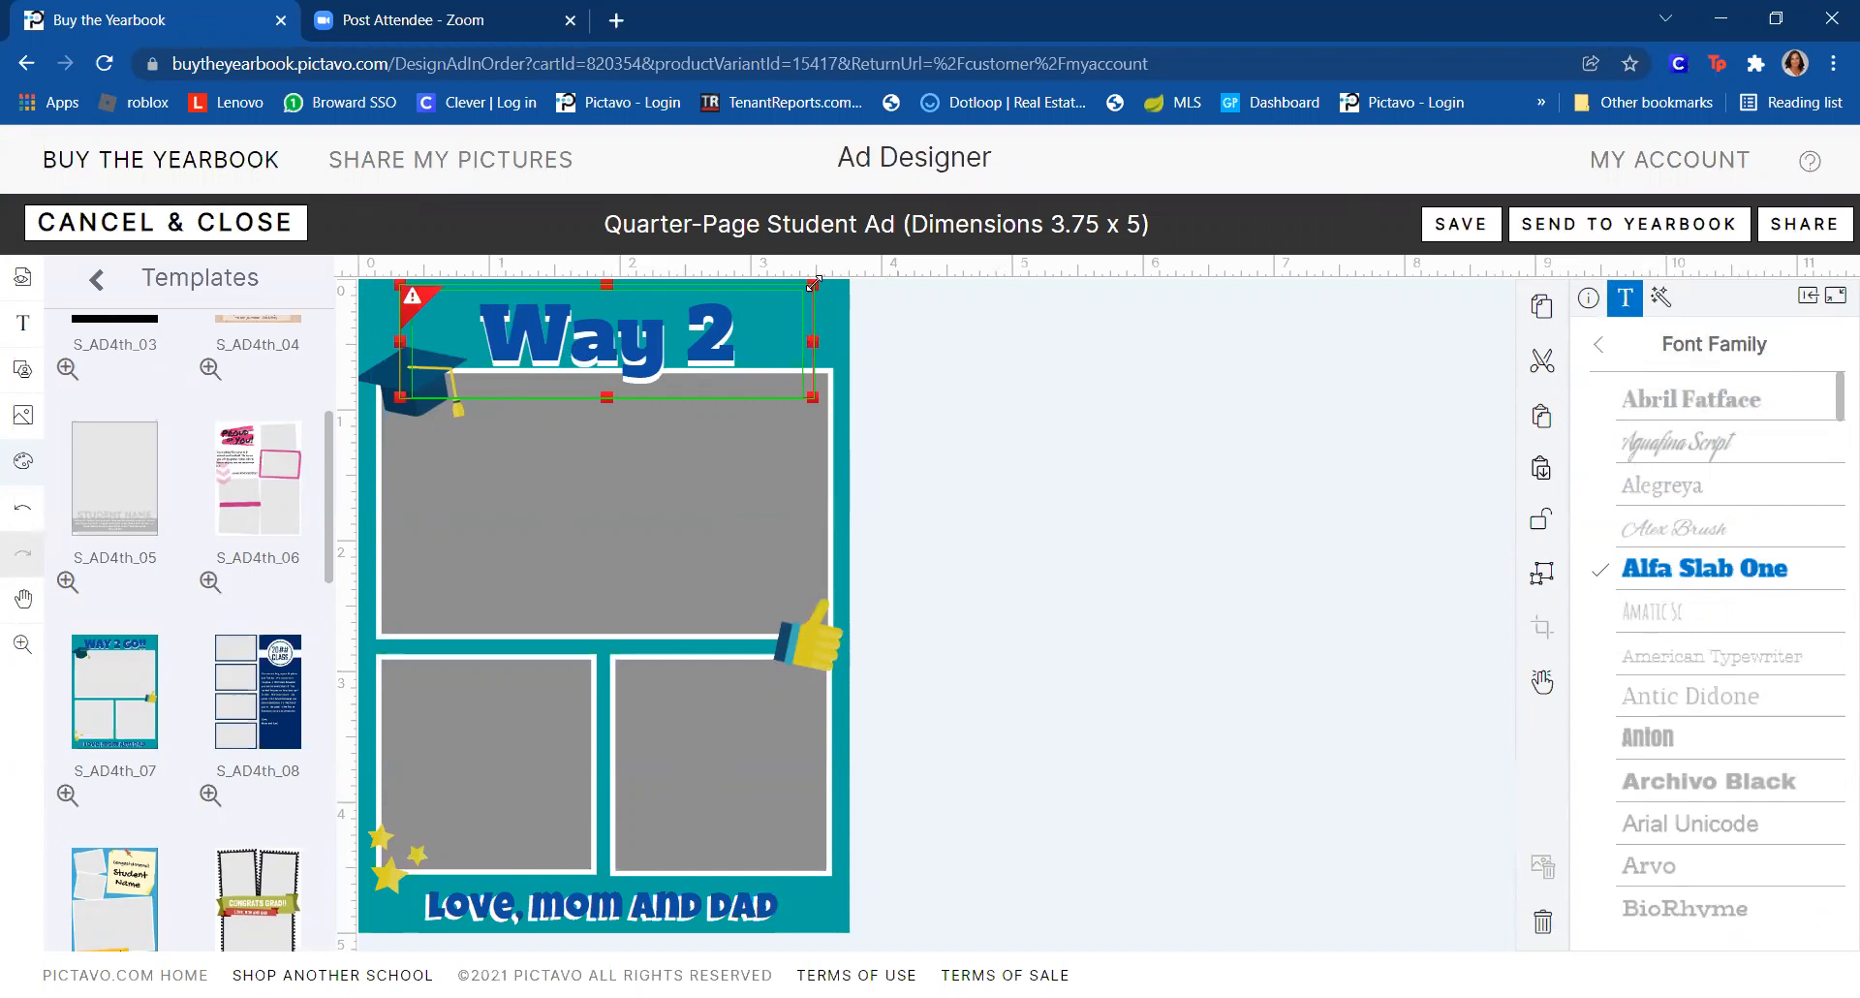
left_click_drag(809, 397, 874, 407)
left_click_drag(649, 316, 625, 311)
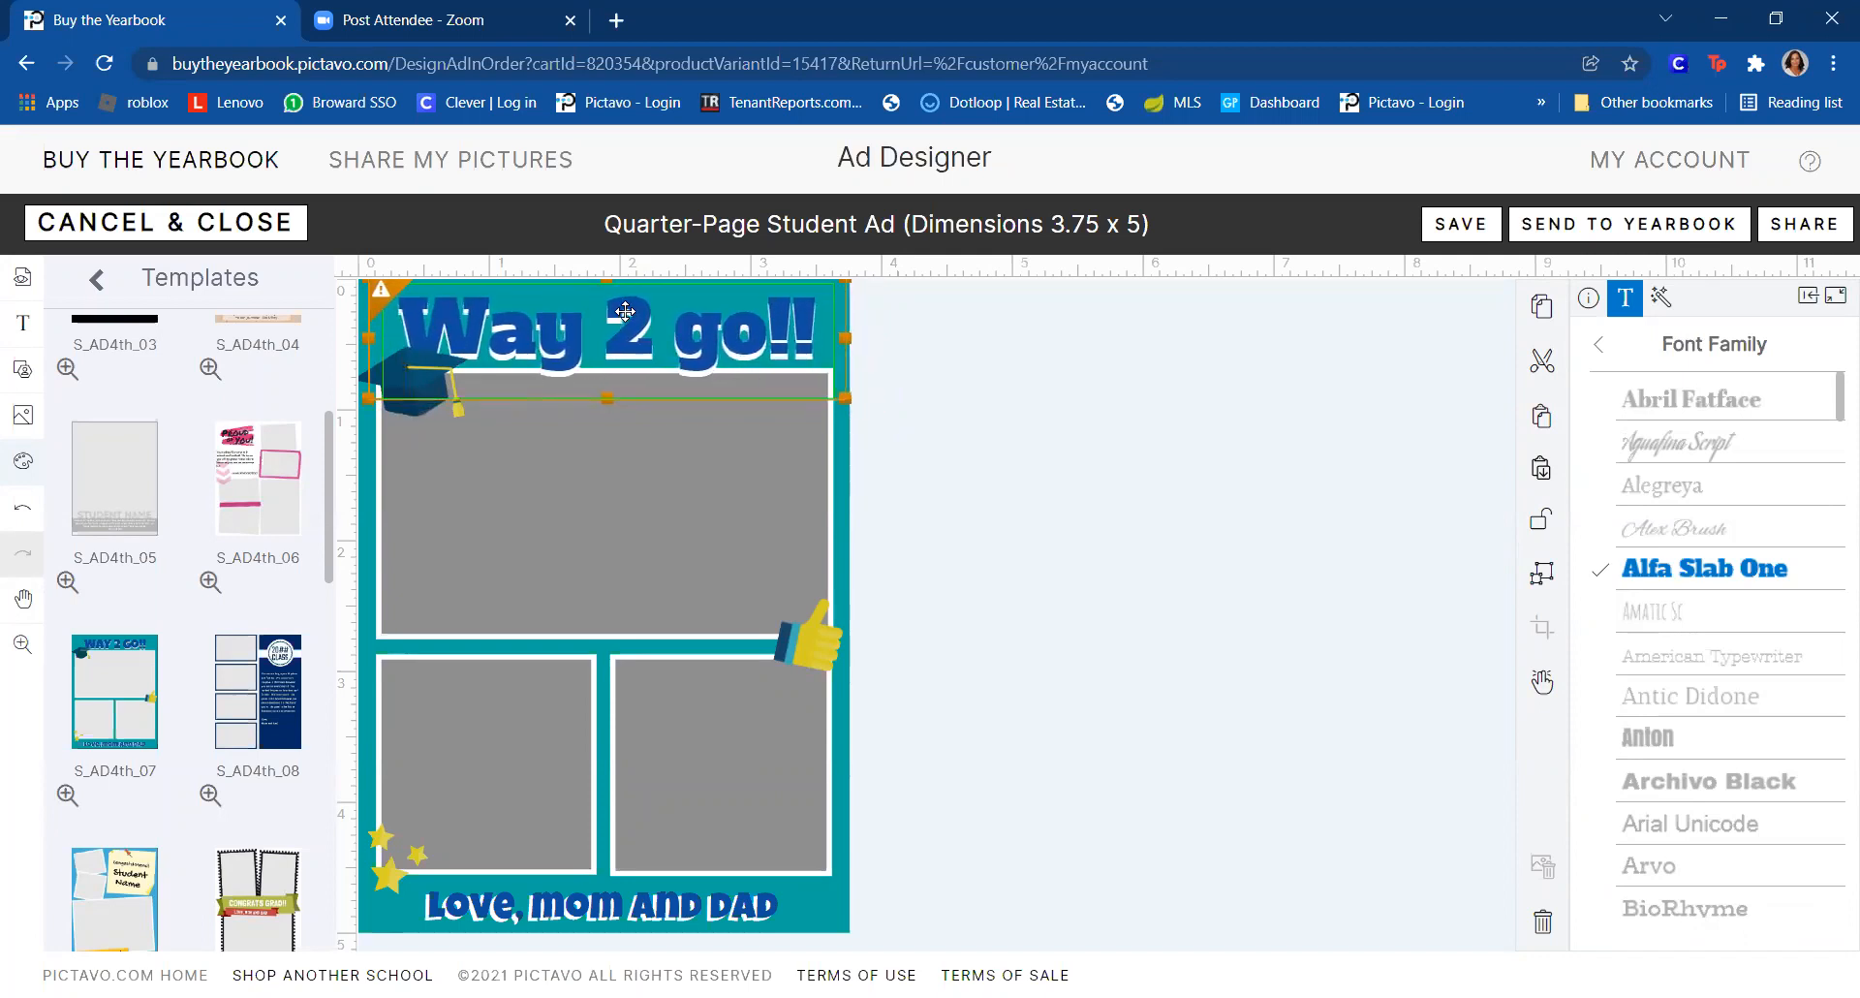
left_click(1143, 403)
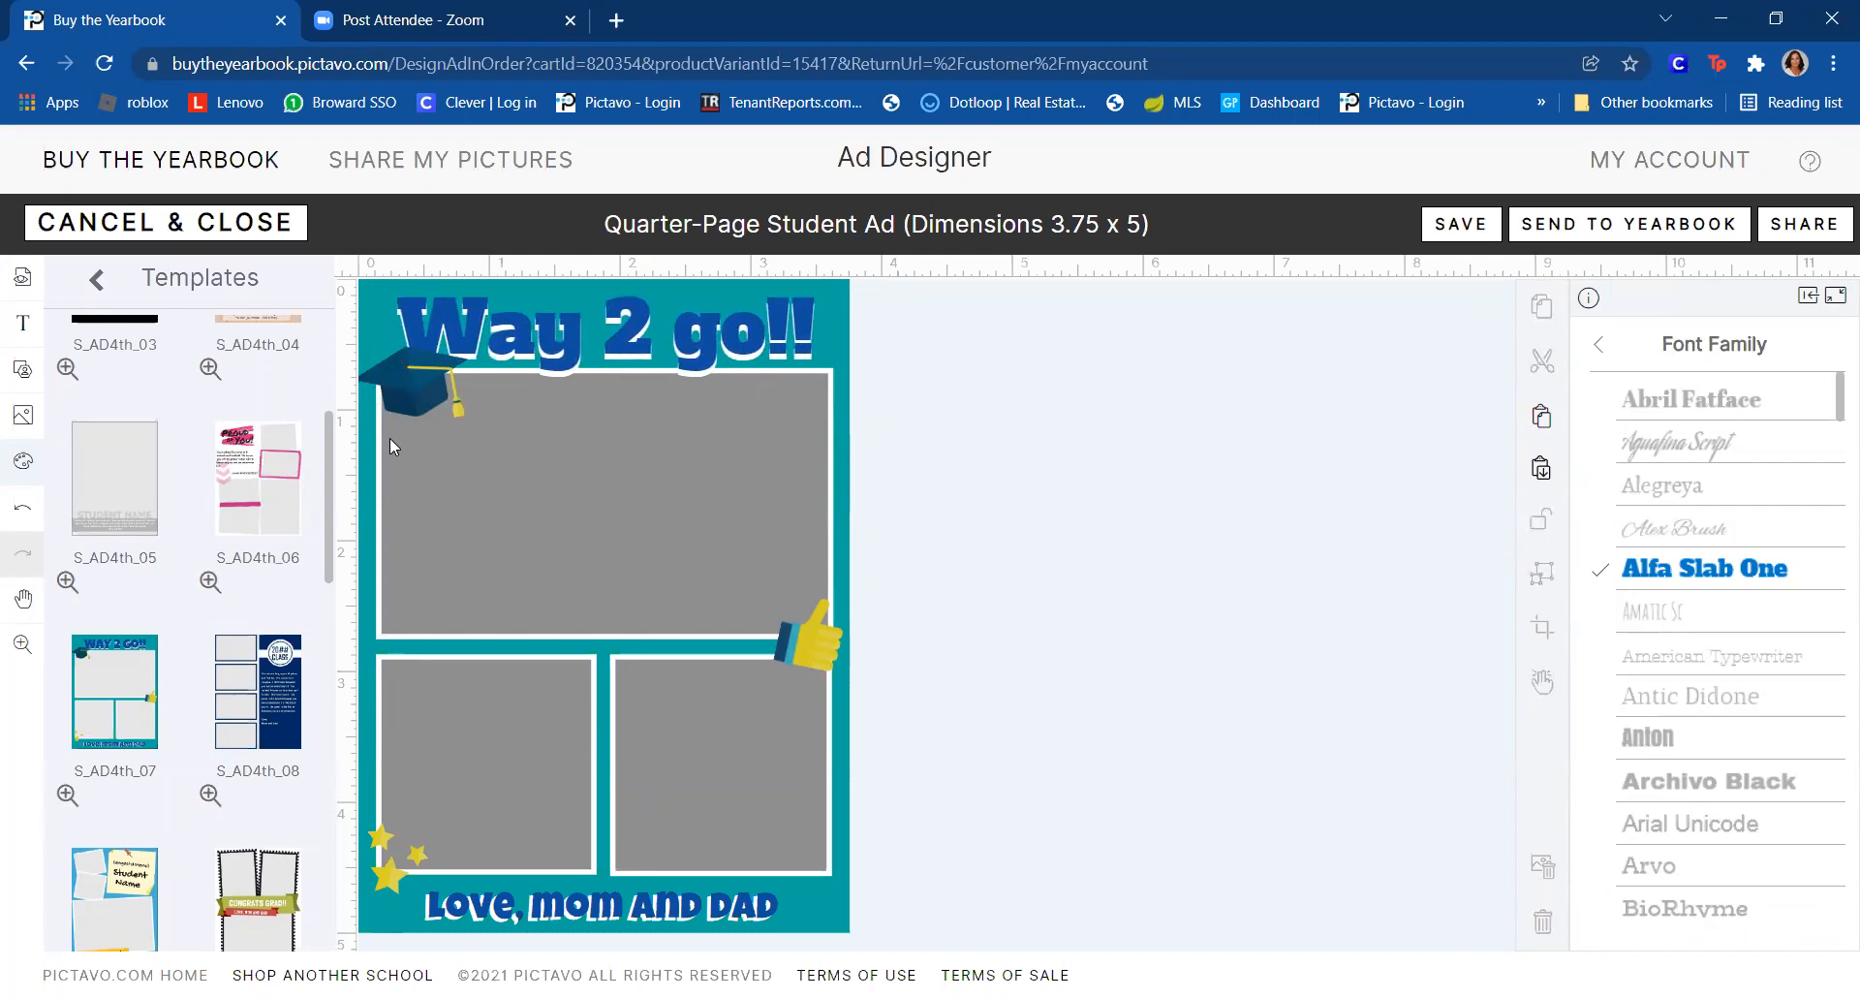
- Move the graduation cap from the heading's start into the large photo frame, just below "go!!"
left_click(380, 381)
left_click_drag(381, 381, 738, 413)
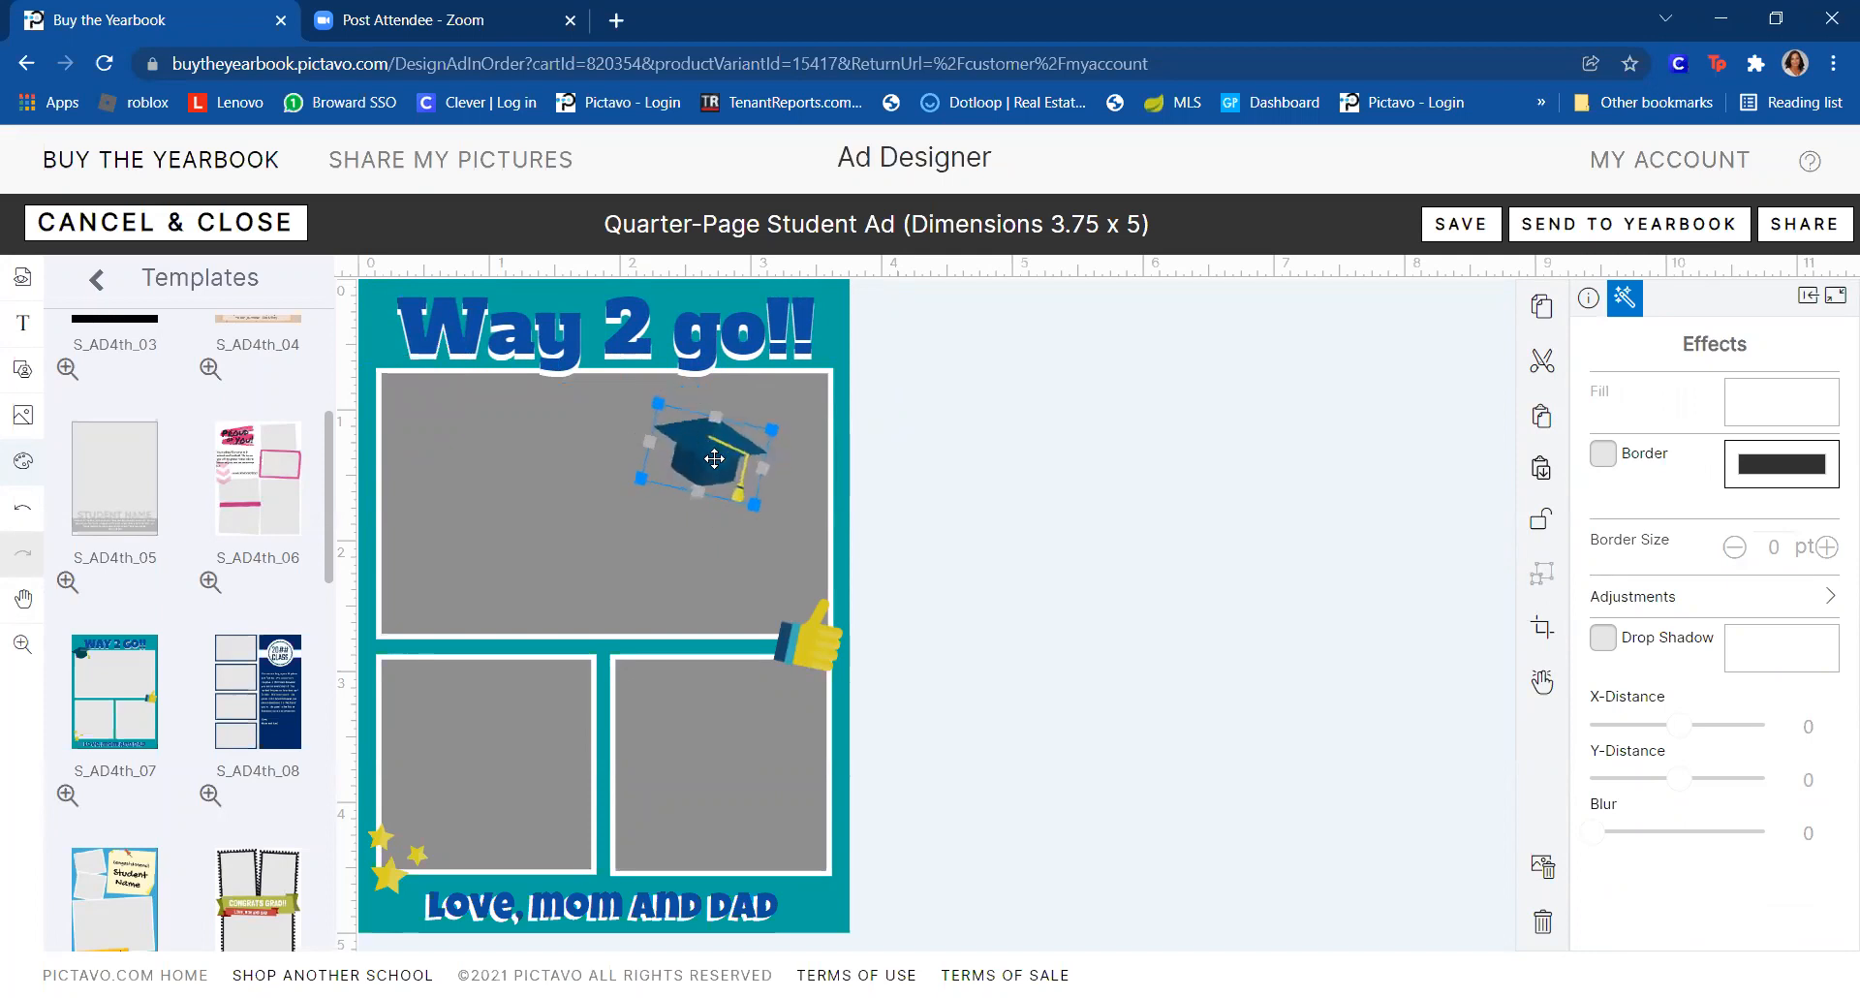
left_click_drag(708, 446, 756, 424)
- Group the blue "Way 2 go!!" heading with its white copy
left_click(736, 324)
left_click(735, 322)
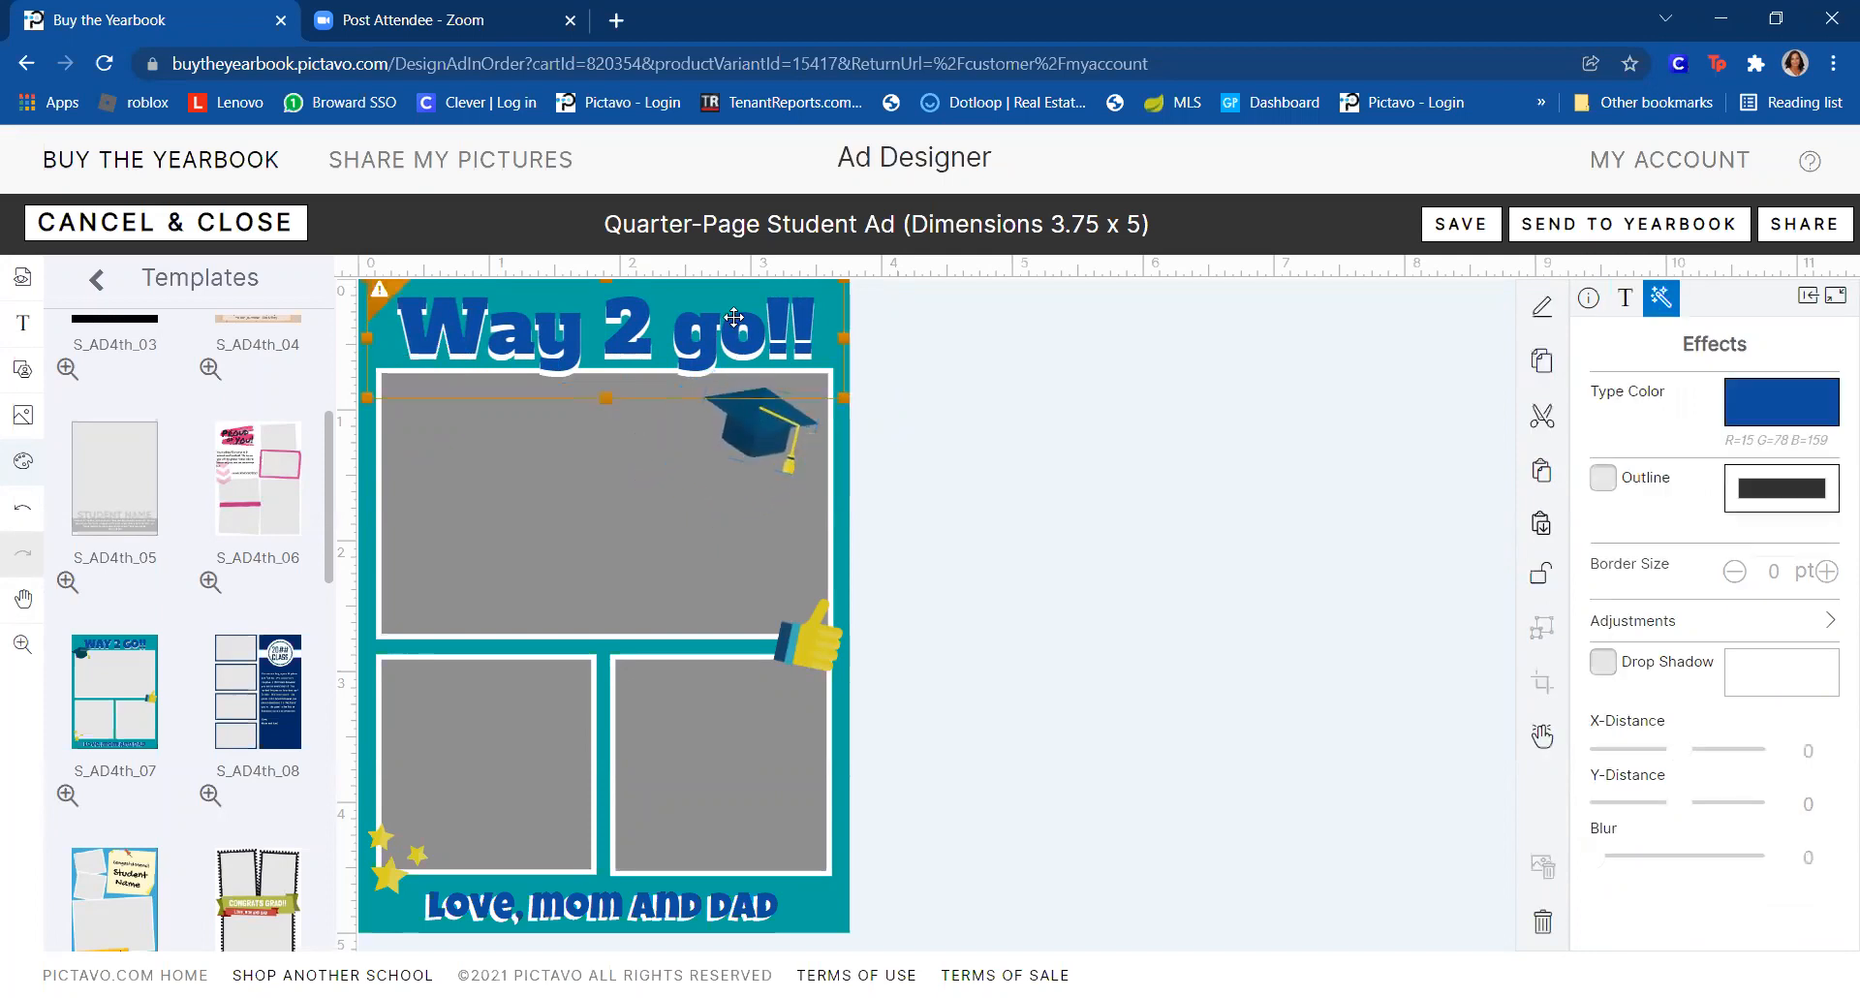
key("ctrl+z")
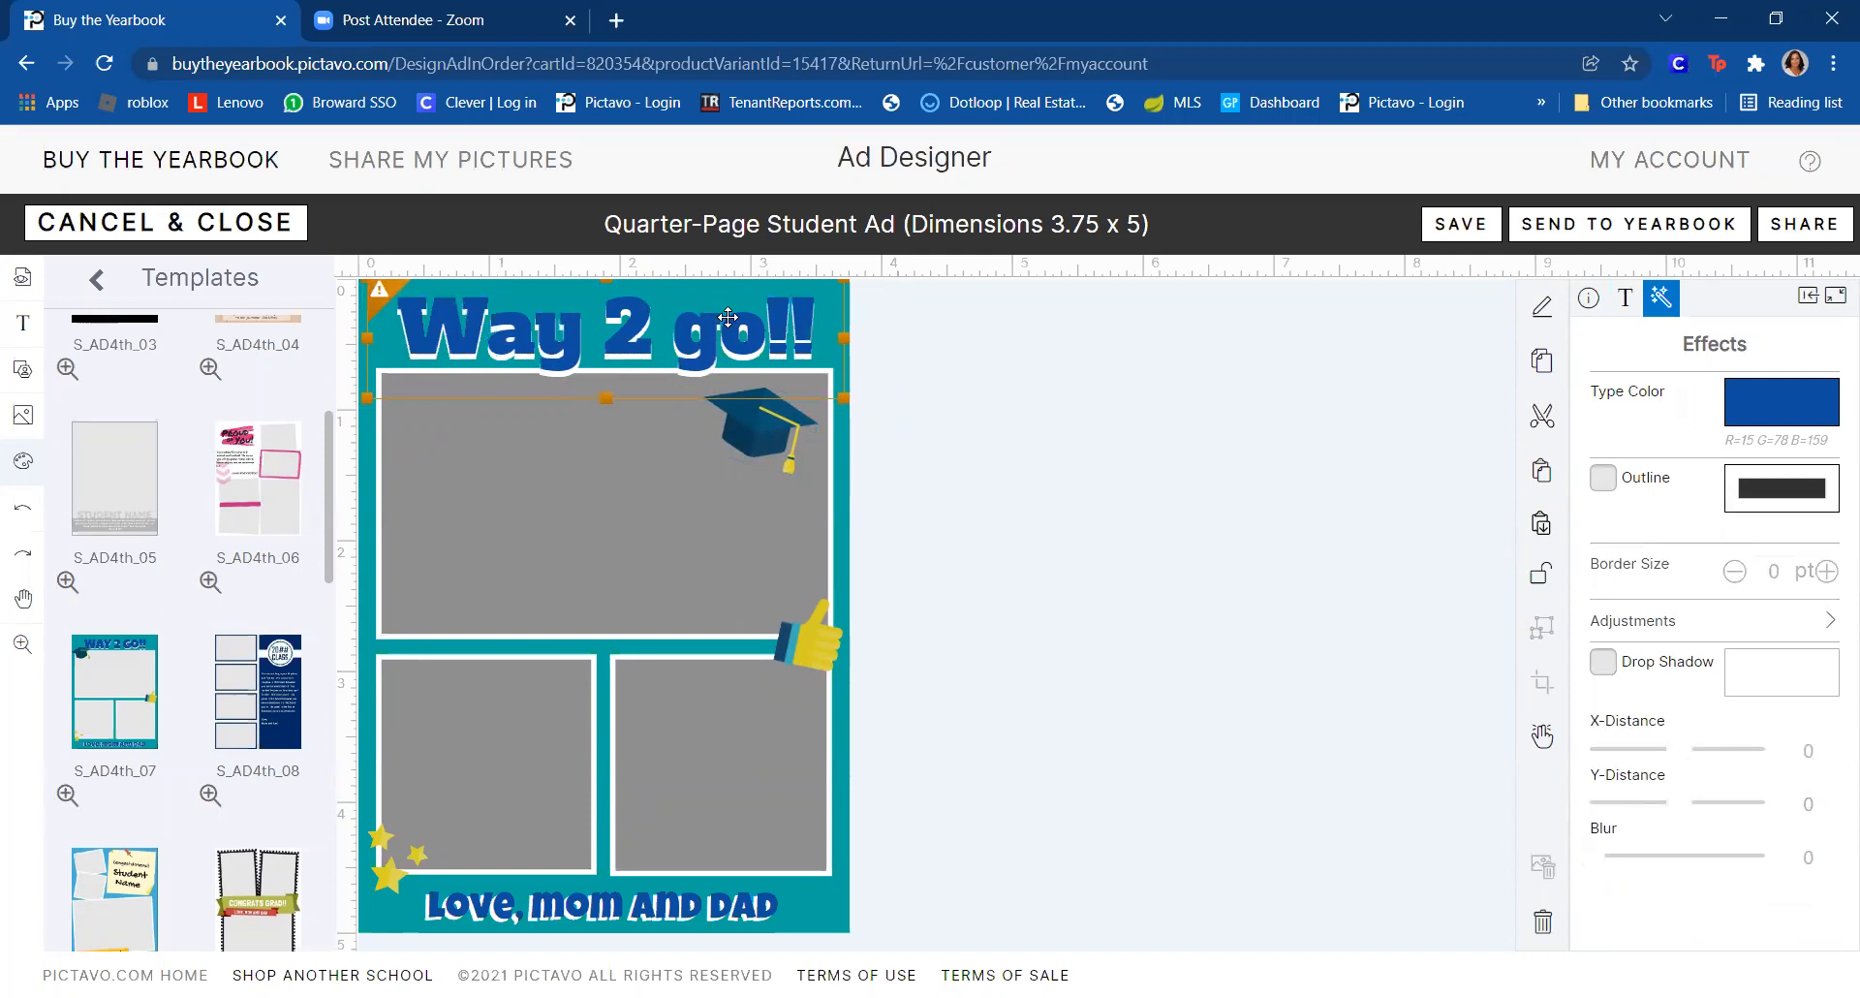
left_click_drag(881, 305, 776, 307)
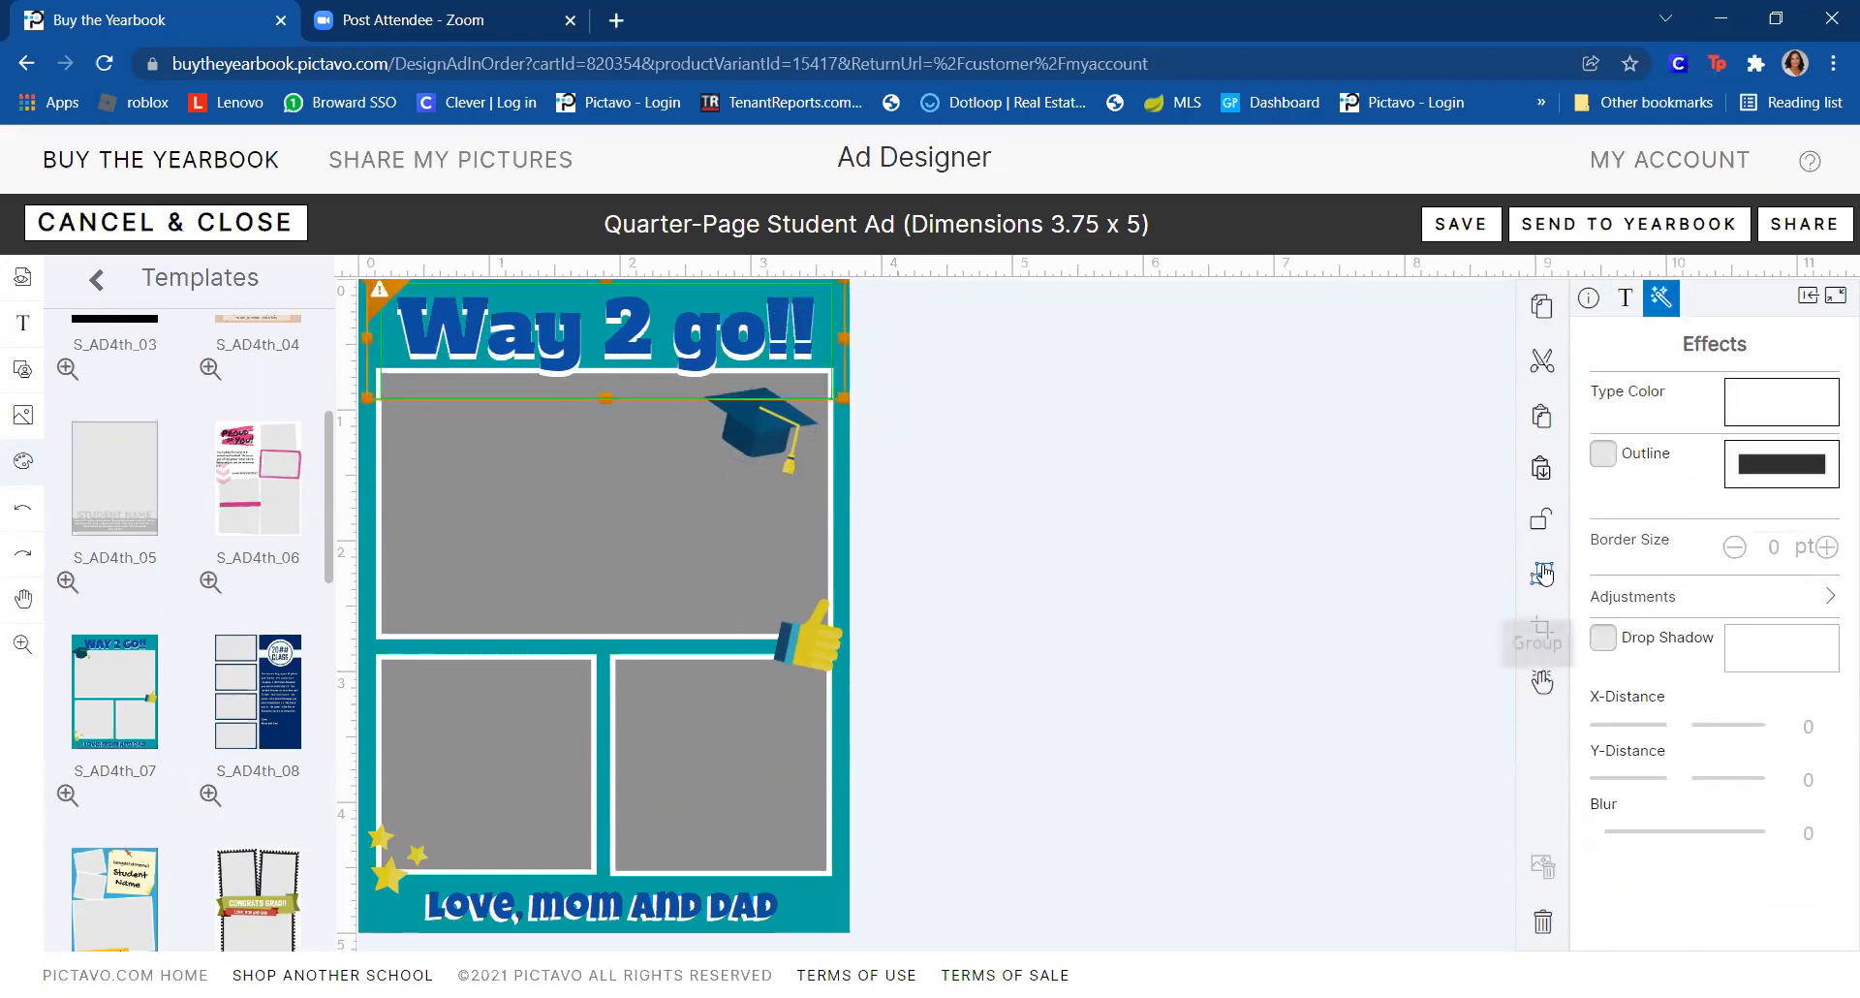
left_click(1333, 419)
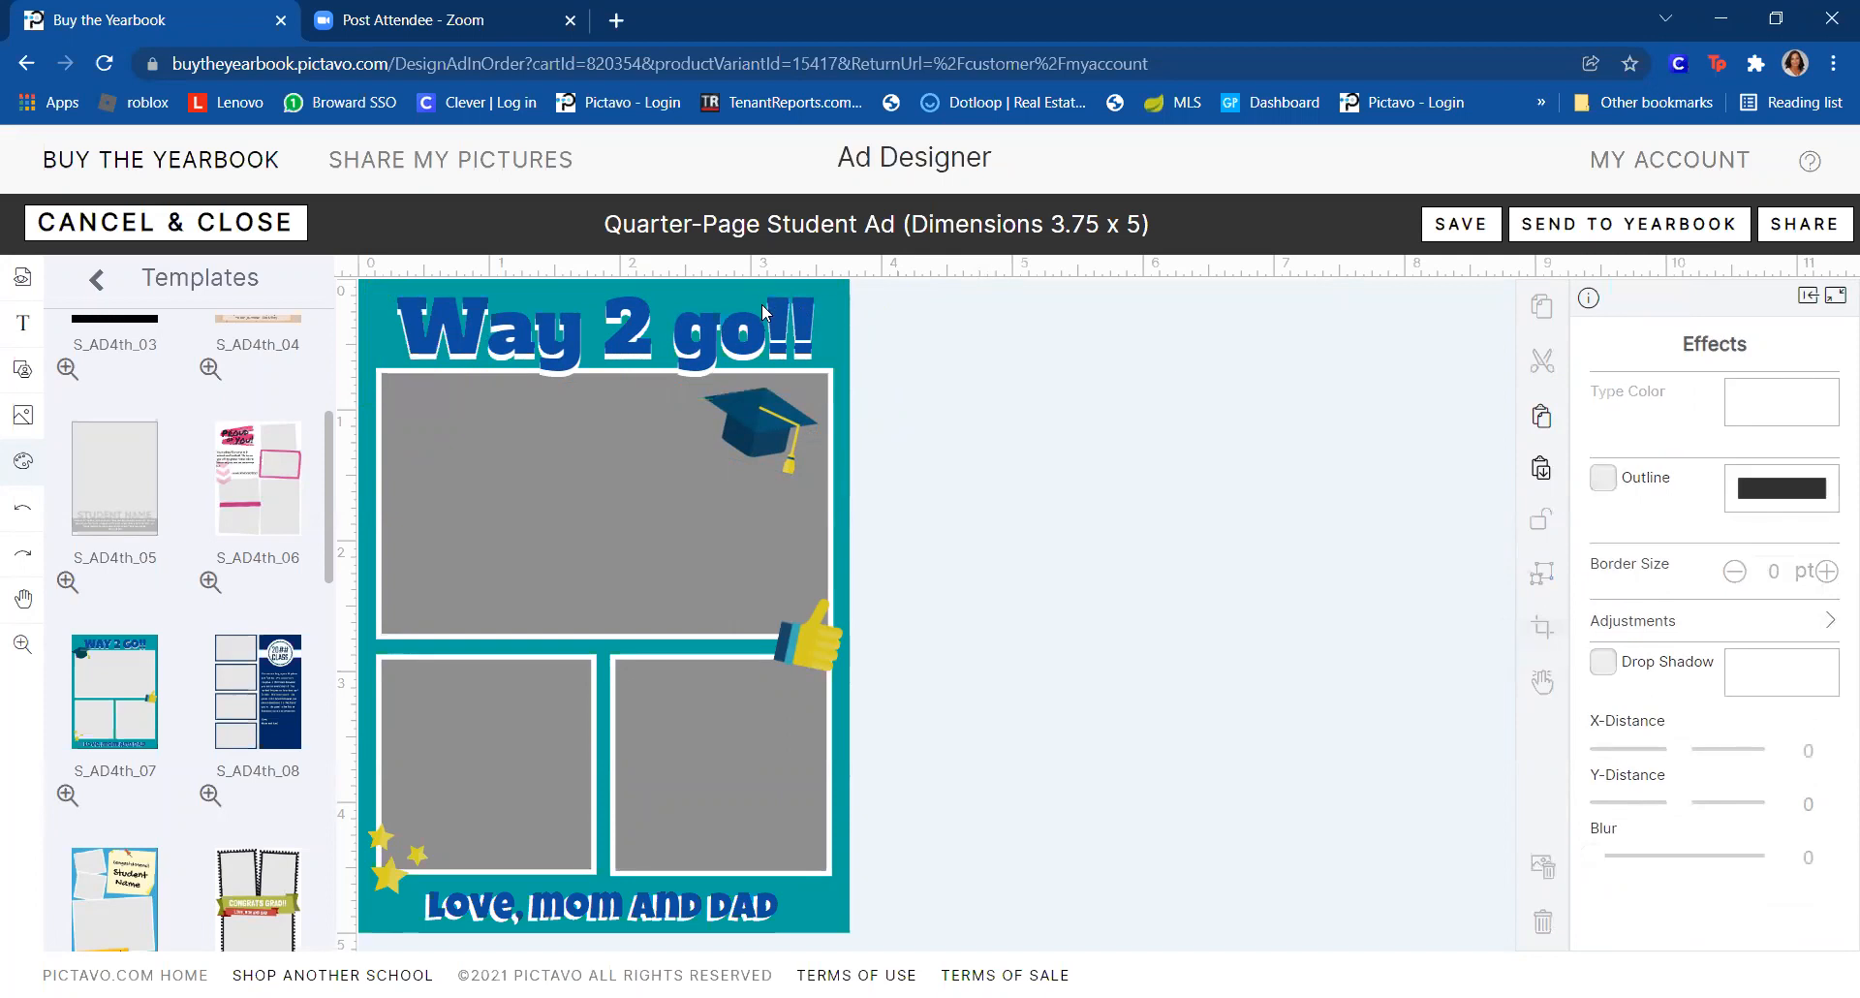
- Place the graduation cap over the large photo frame's upper-right corner and check that the heading selects as a group
left_click(780, 407)
left_click_drag(959, 391, 722, 453)
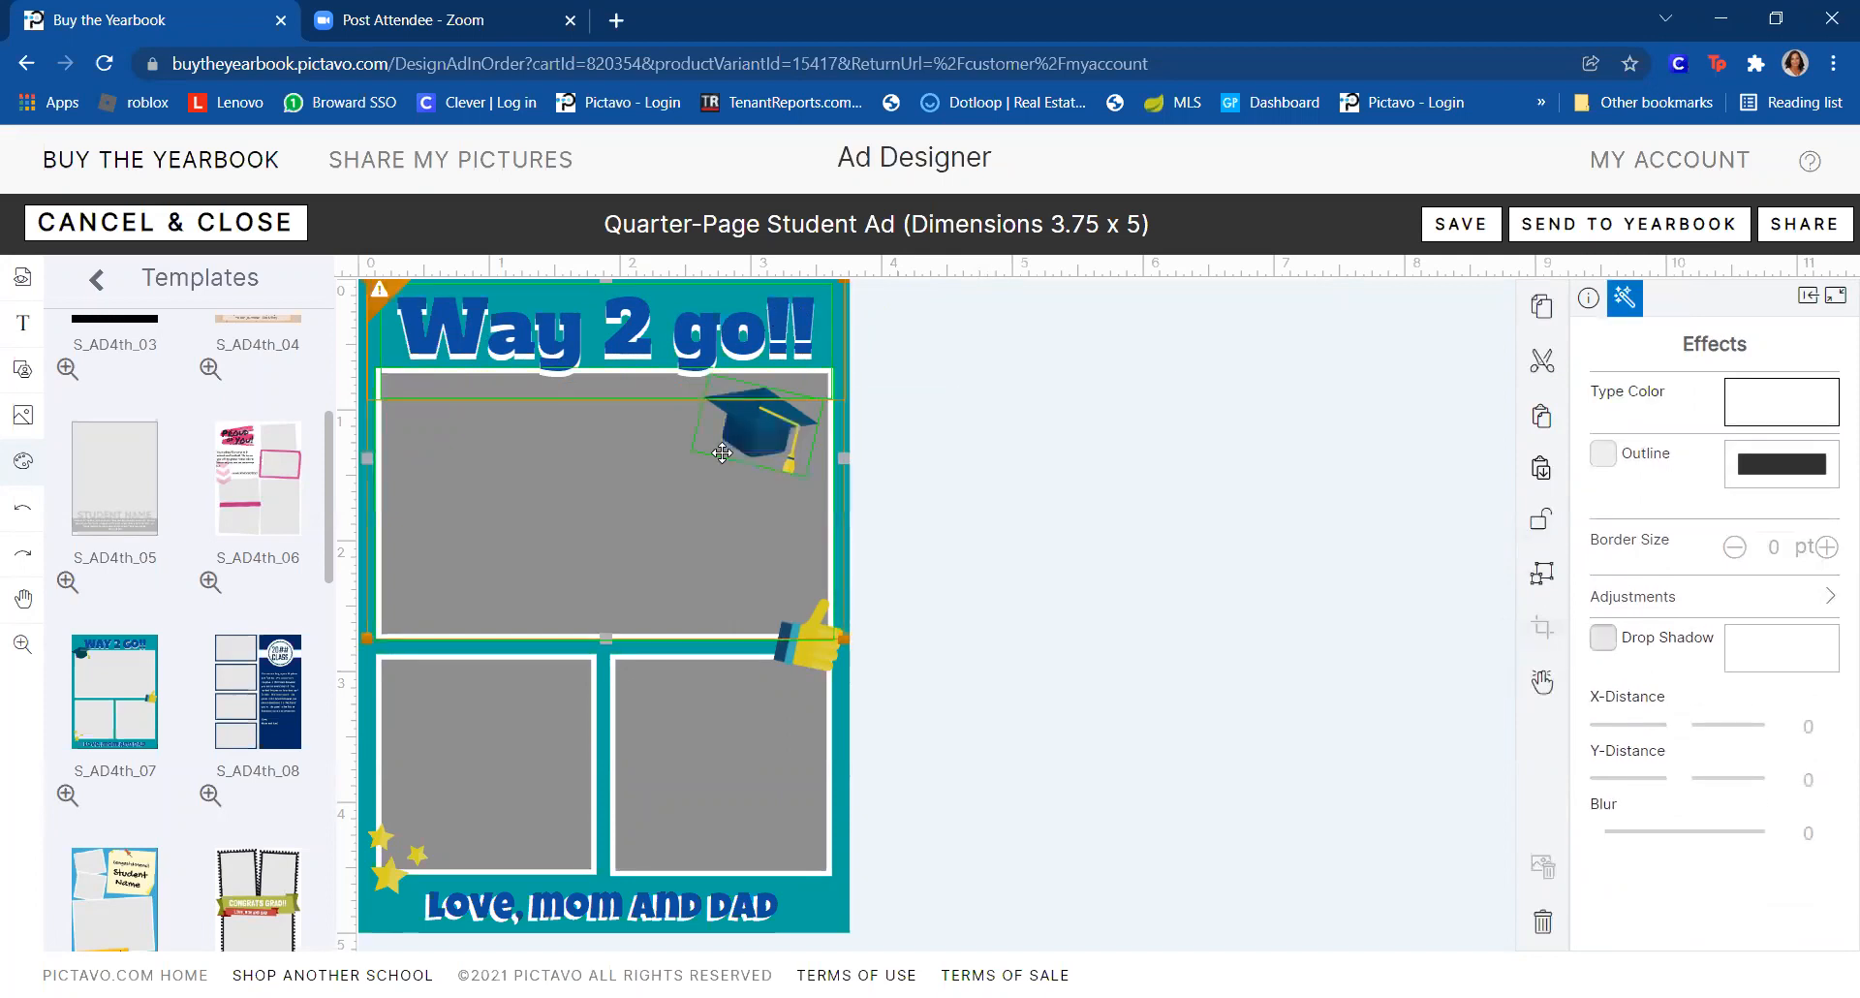
left_click(1082, 499)
left_click_drag(742, 435, 786, 396)
left_click(1014, 345)
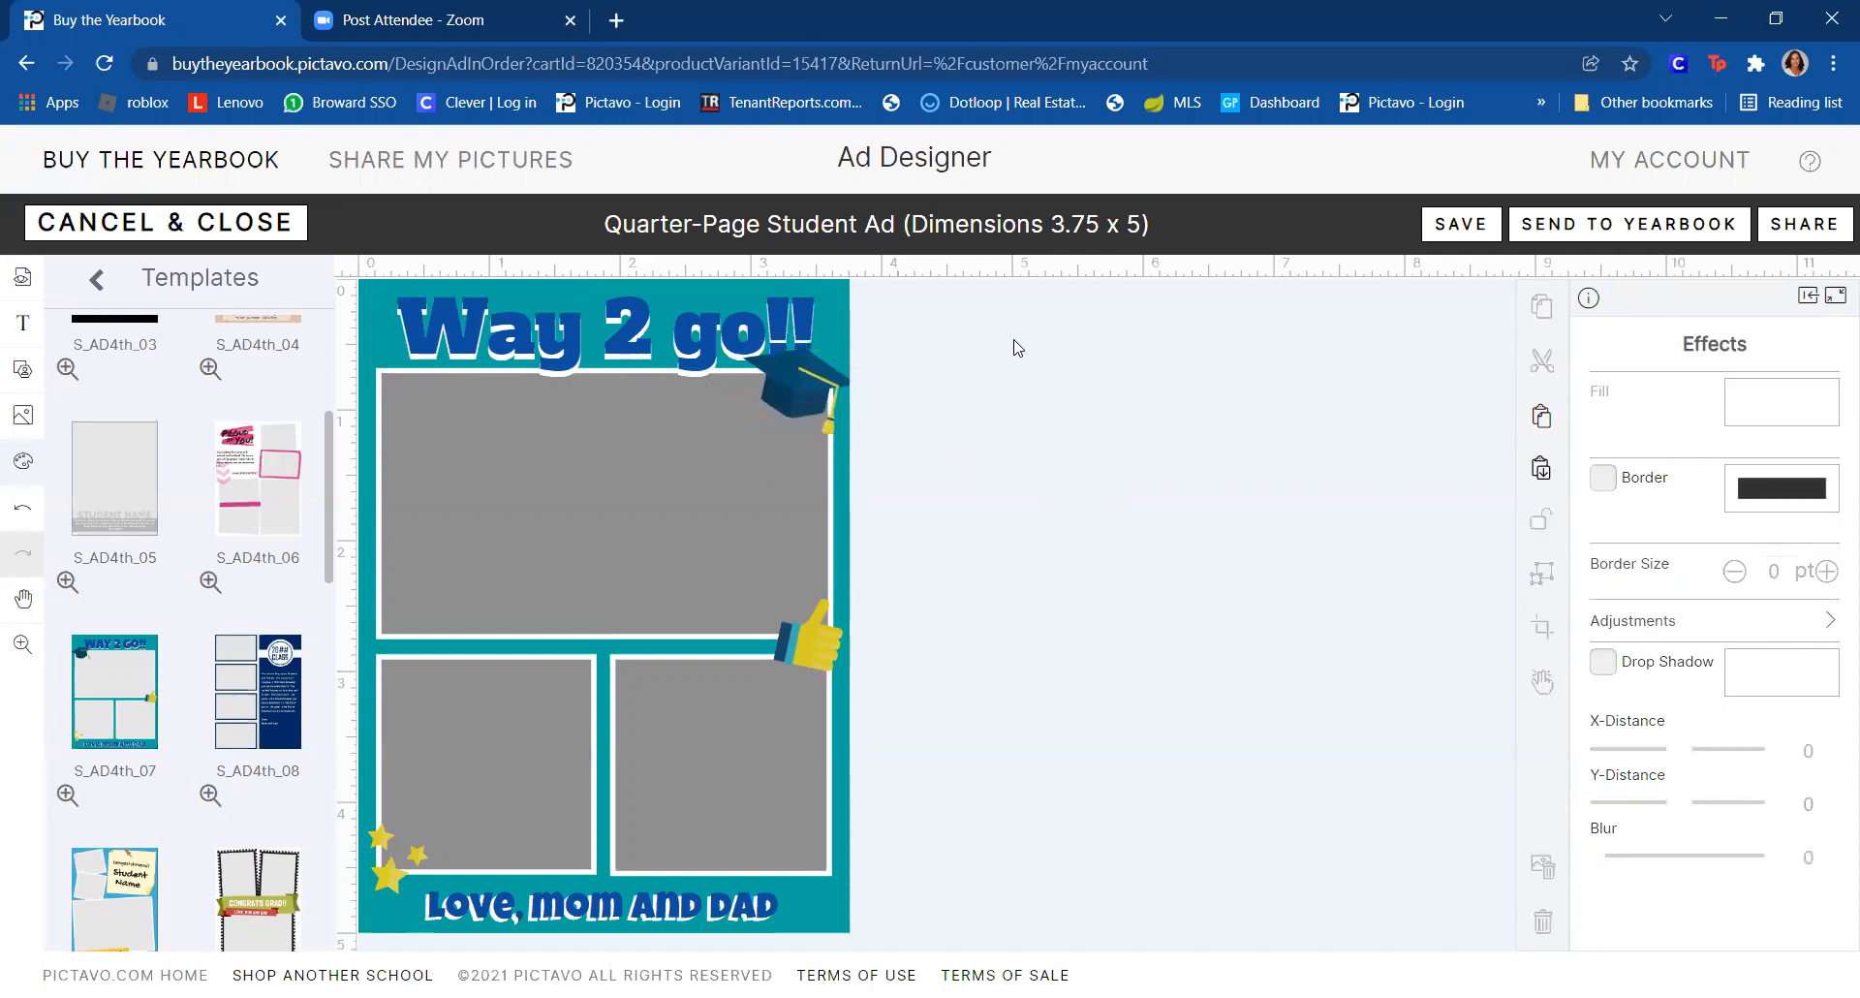
left_click(662, 347)
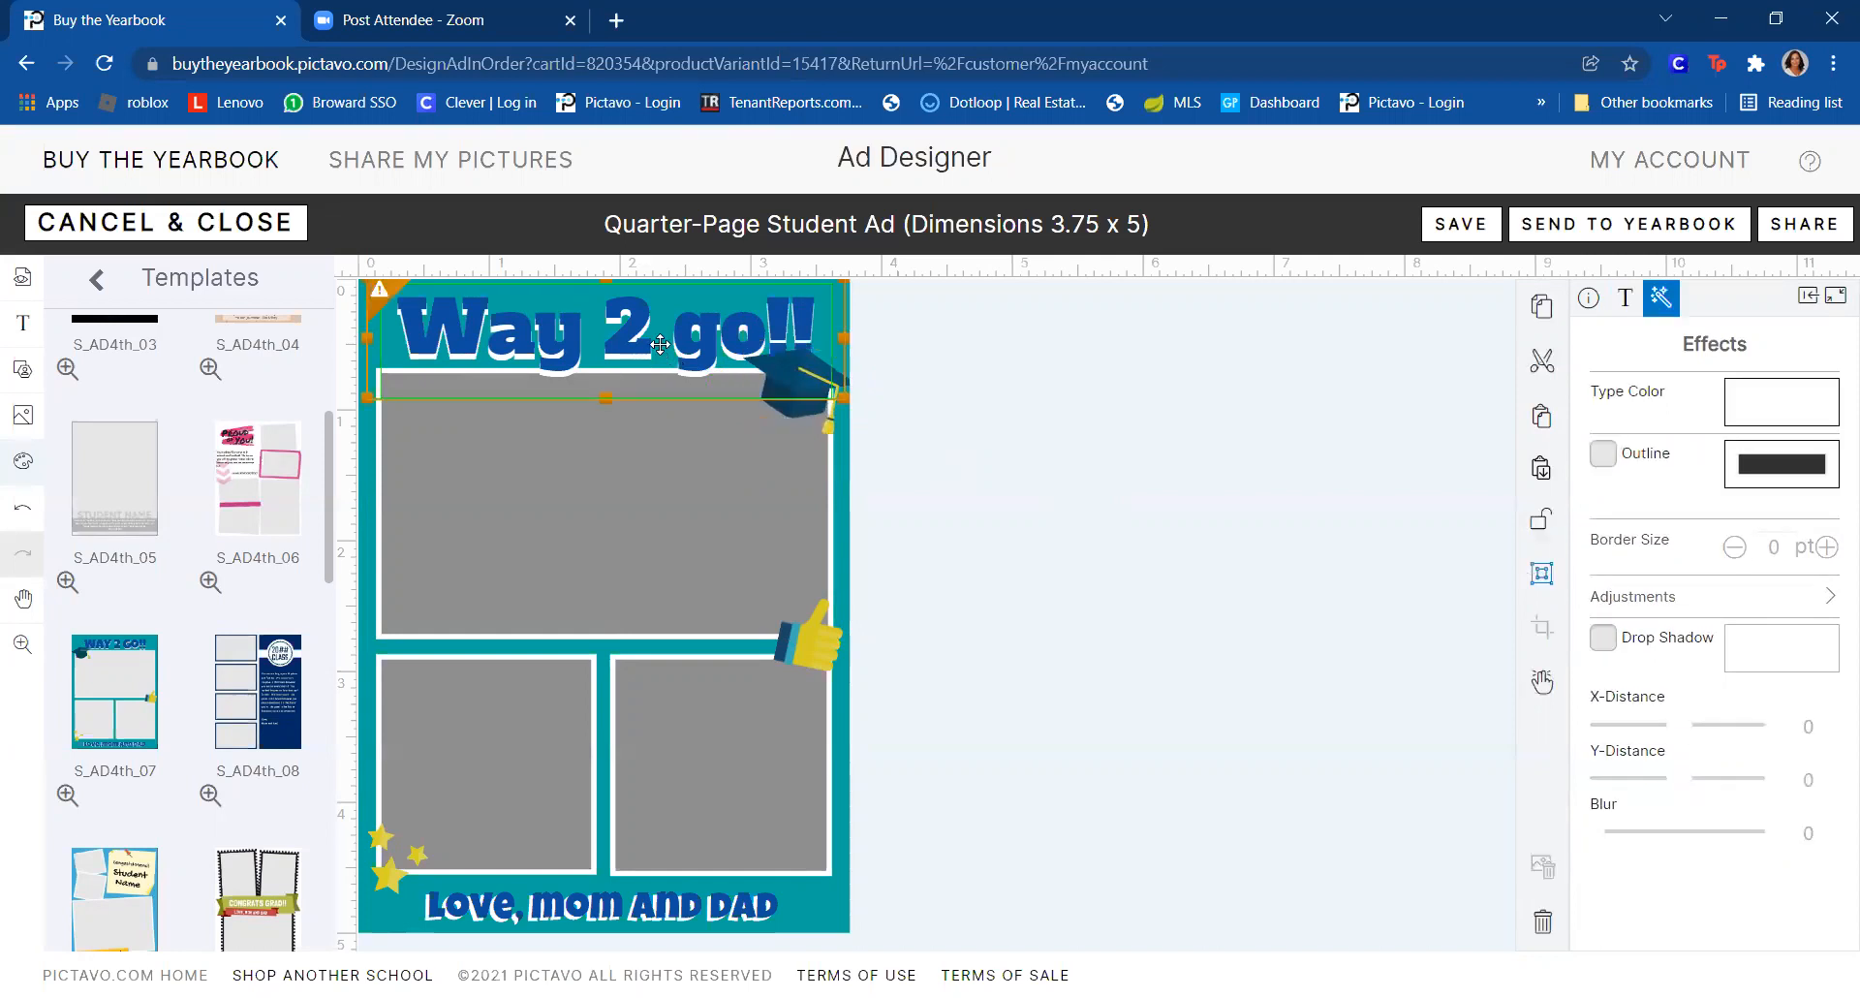
left_click(1142, 500)
- Replace the layout with the quarter-page template S_AD4th_10, clearing all page items
scroll(136, 651, "down", 5)
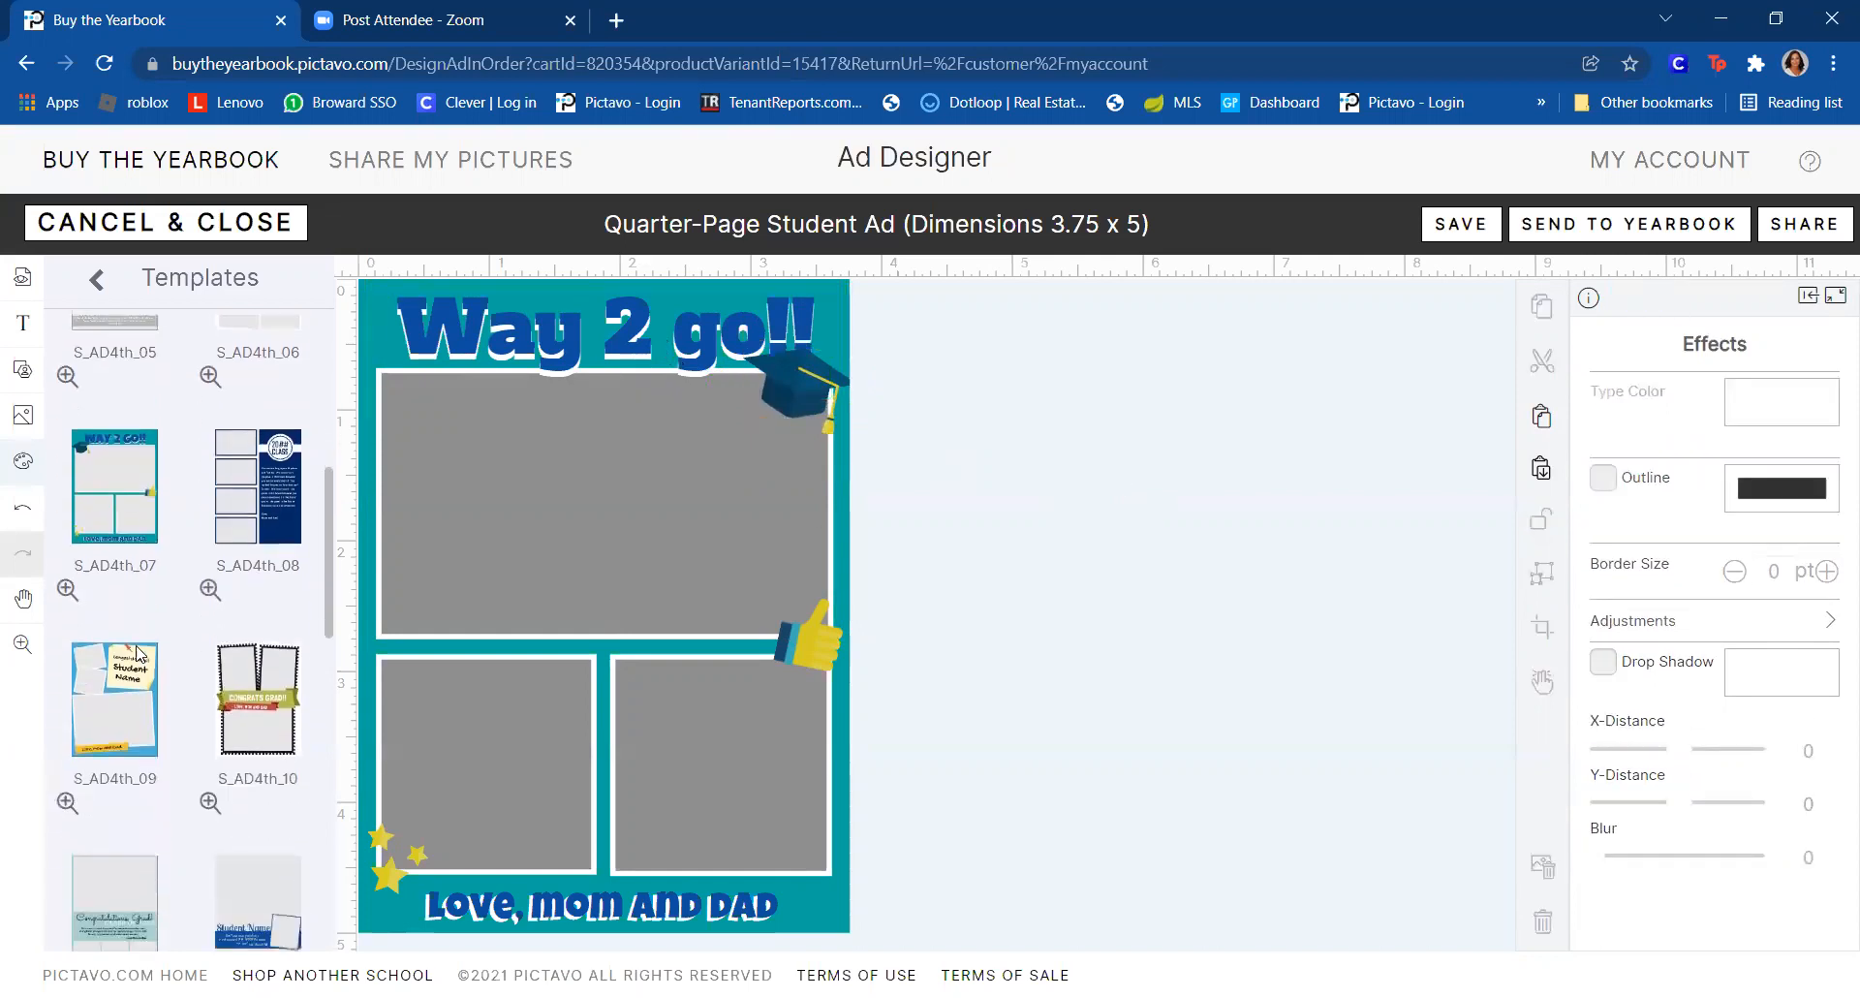
left_click_drag(278, 393, 565, 446)
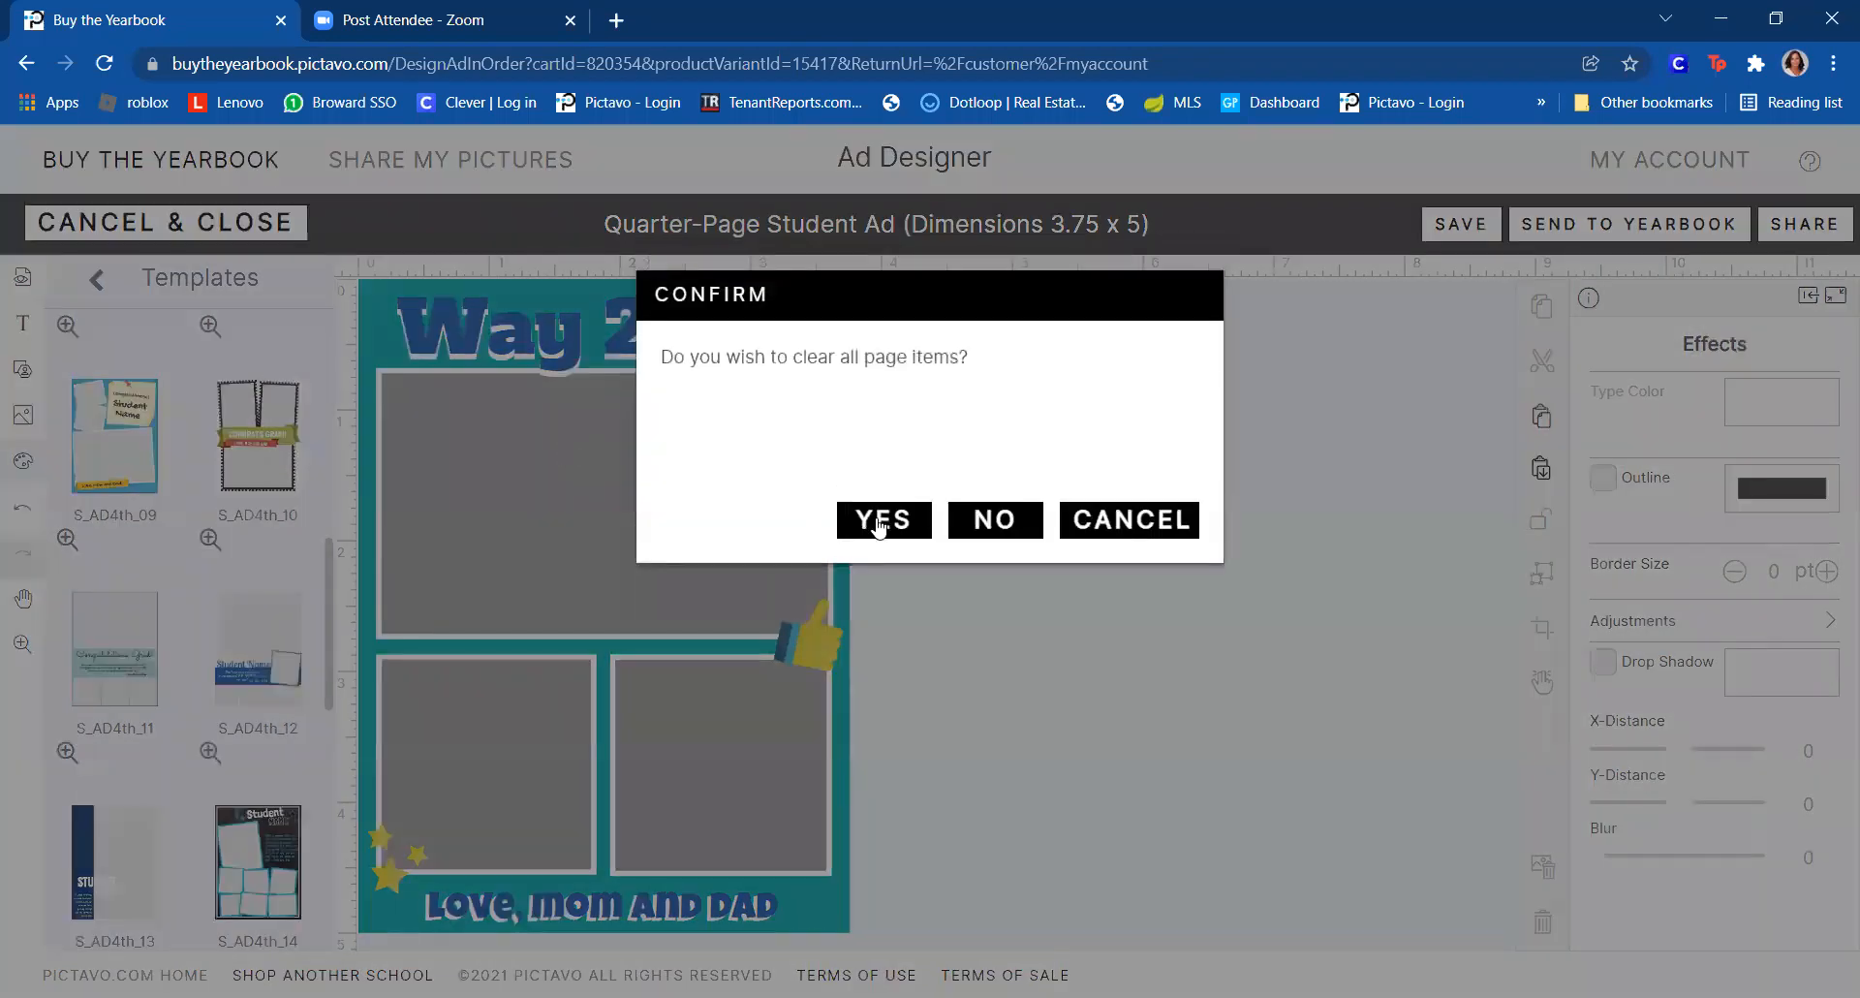
left_click(878, 519)
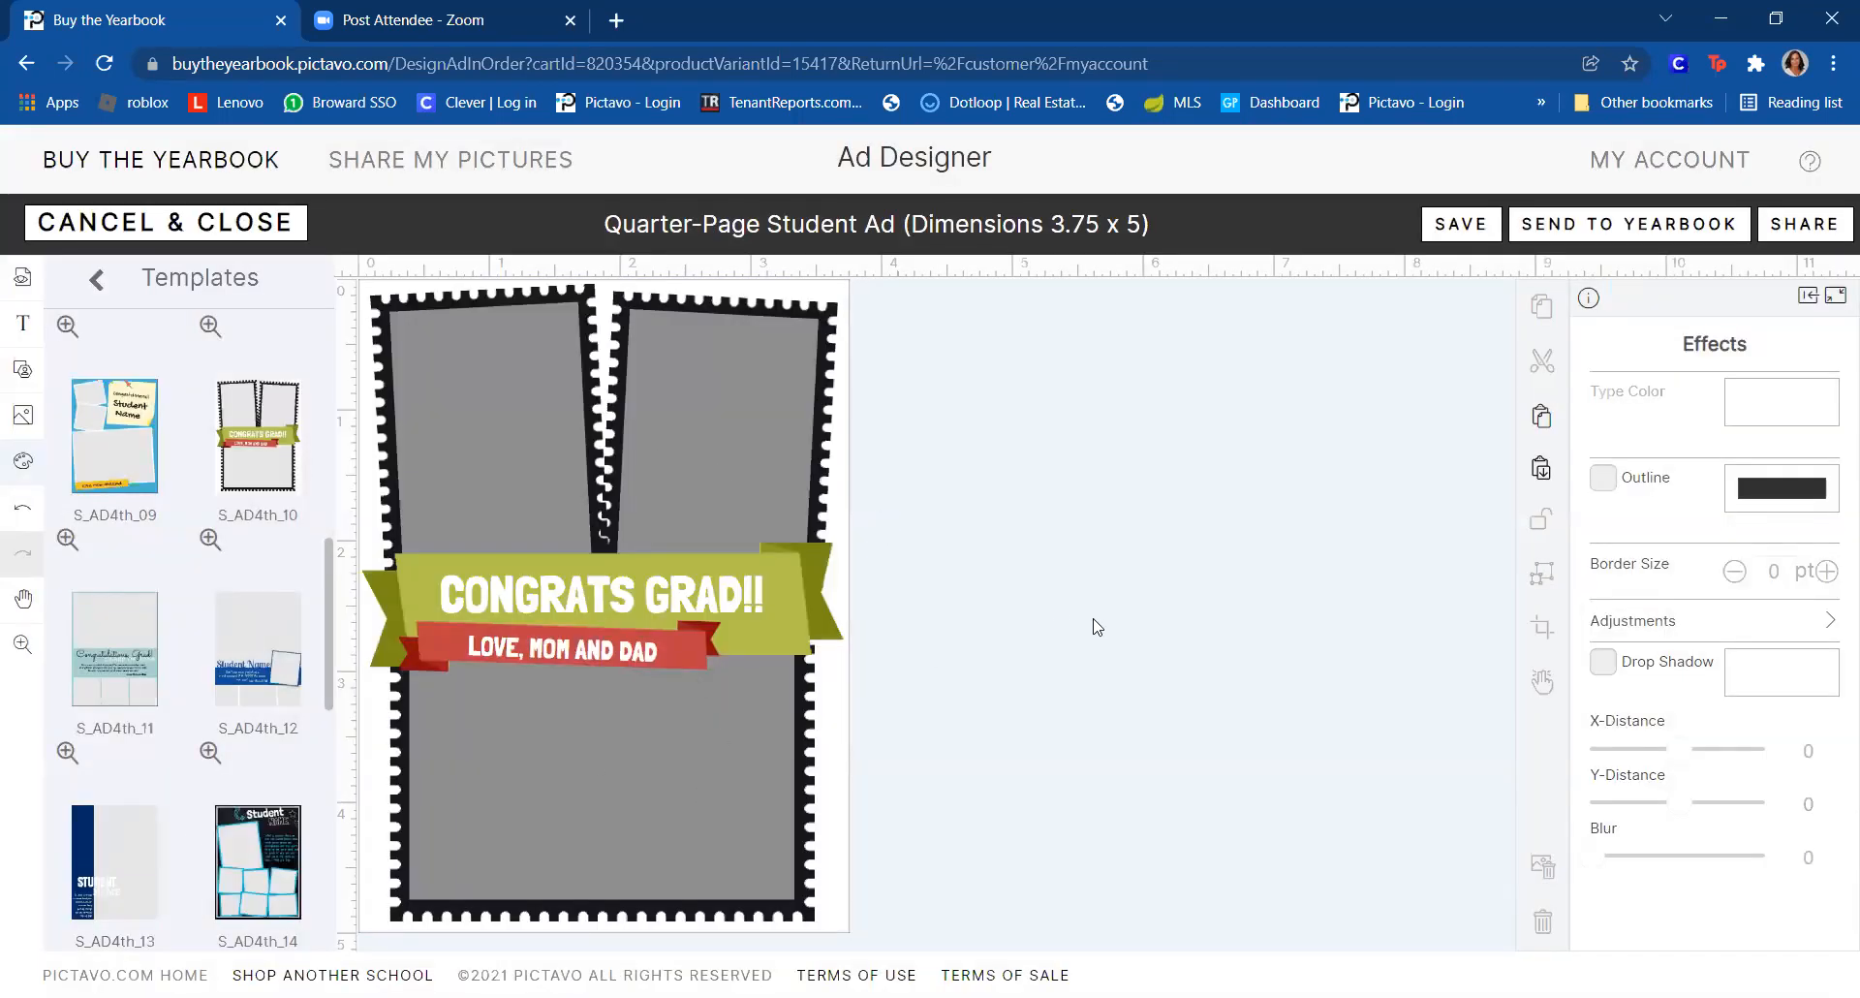
- Replace the layout with the quarter-page template S_AD4th_22, clearing all page items, and select its upper-right photo frame
scroll(1093, 627, "down", 5)
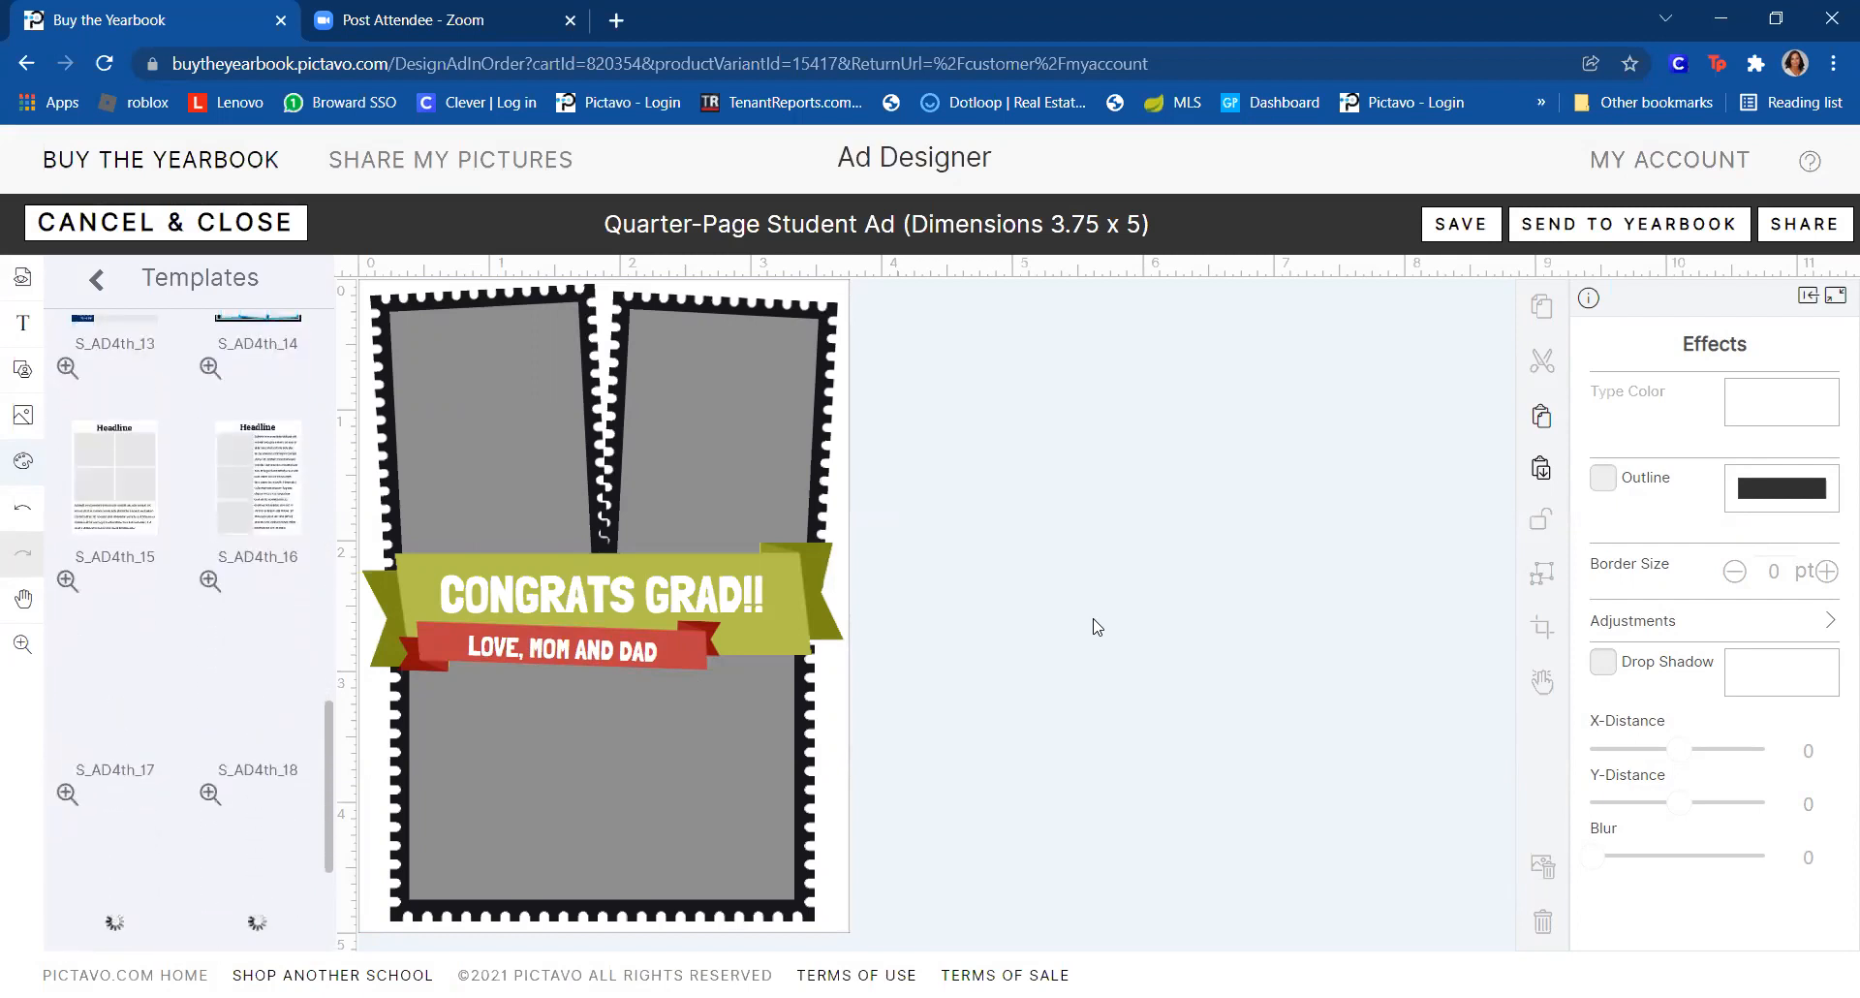
scroll(1093, 627, "down", 3)
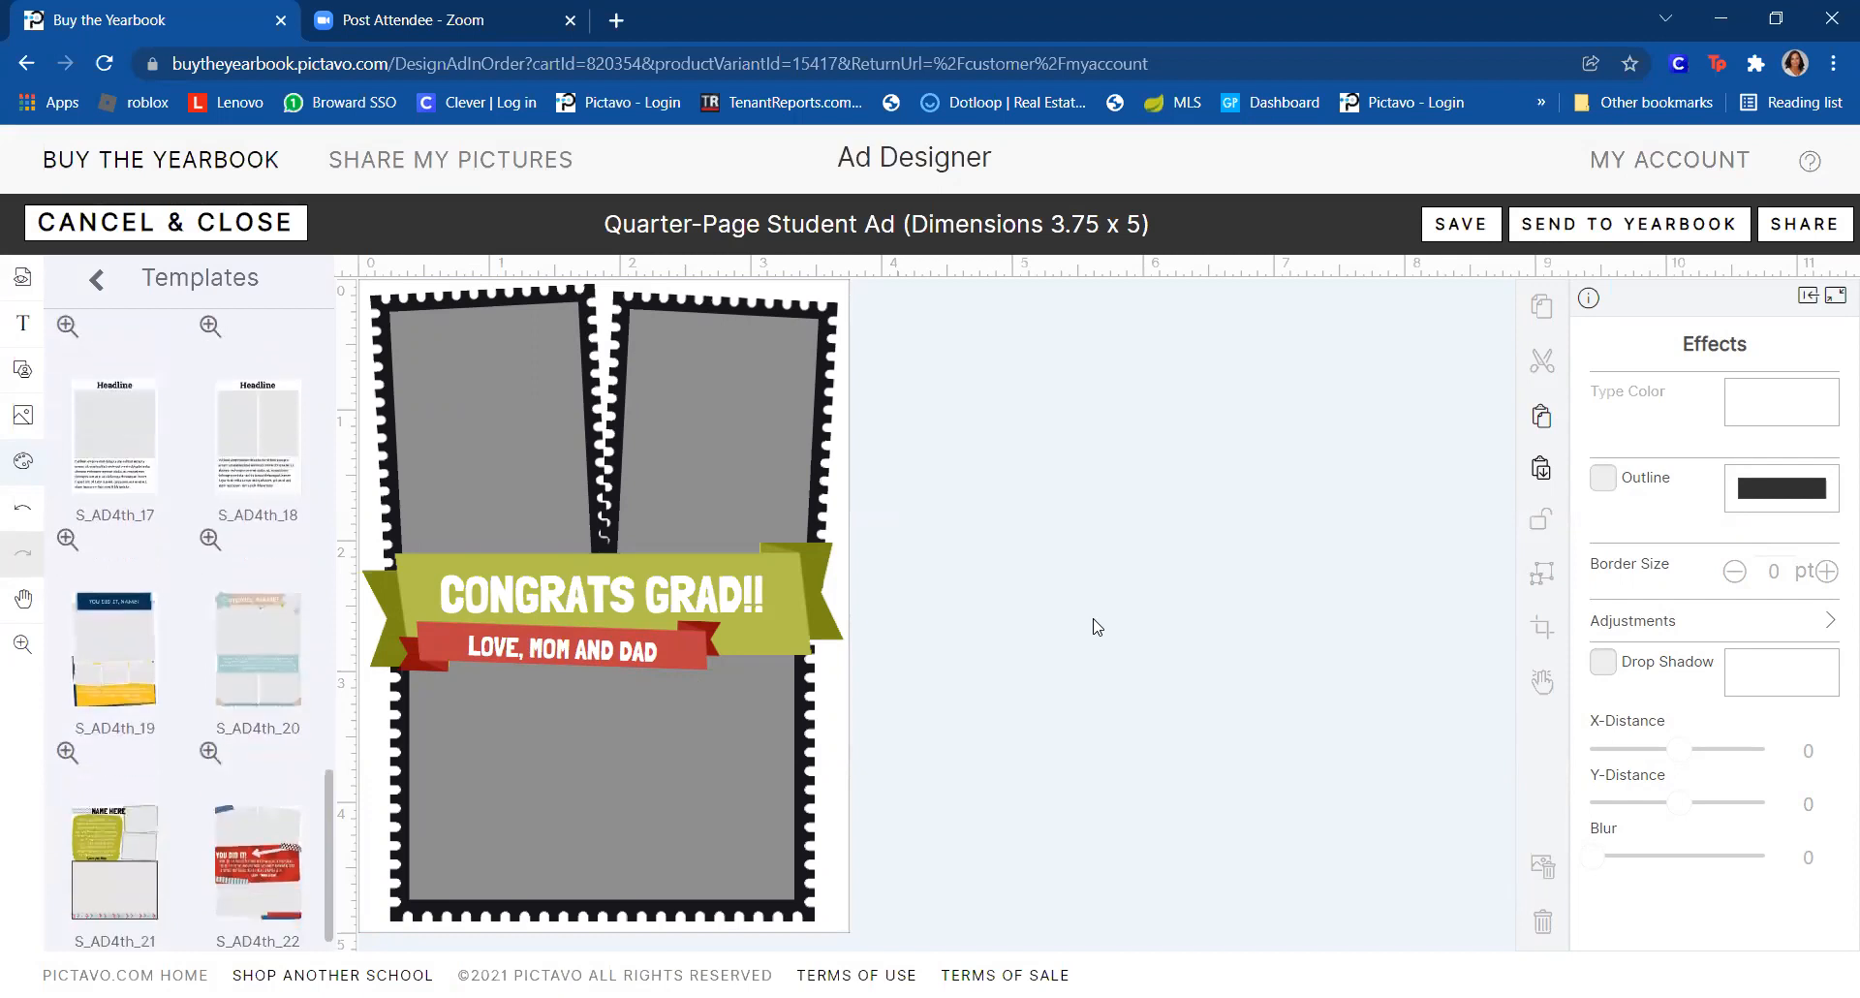
left_click_drag(284, 823, 682, 619)
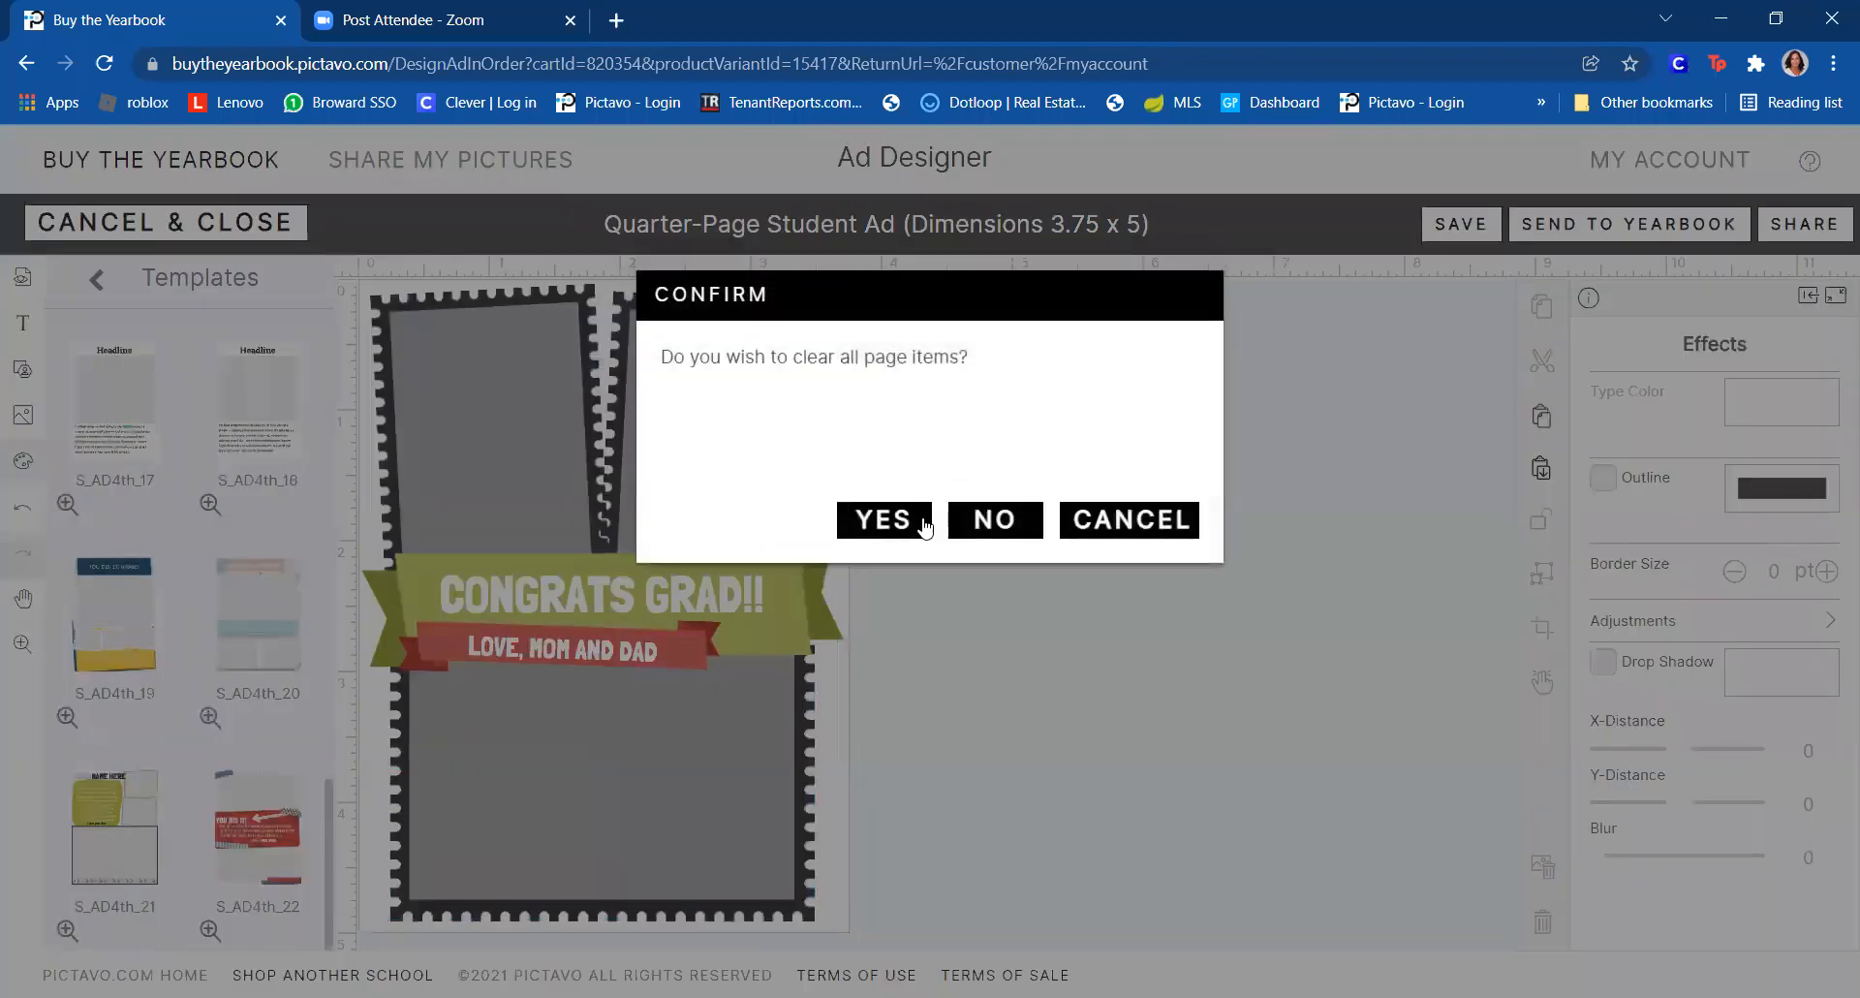
left_click(882, 521)
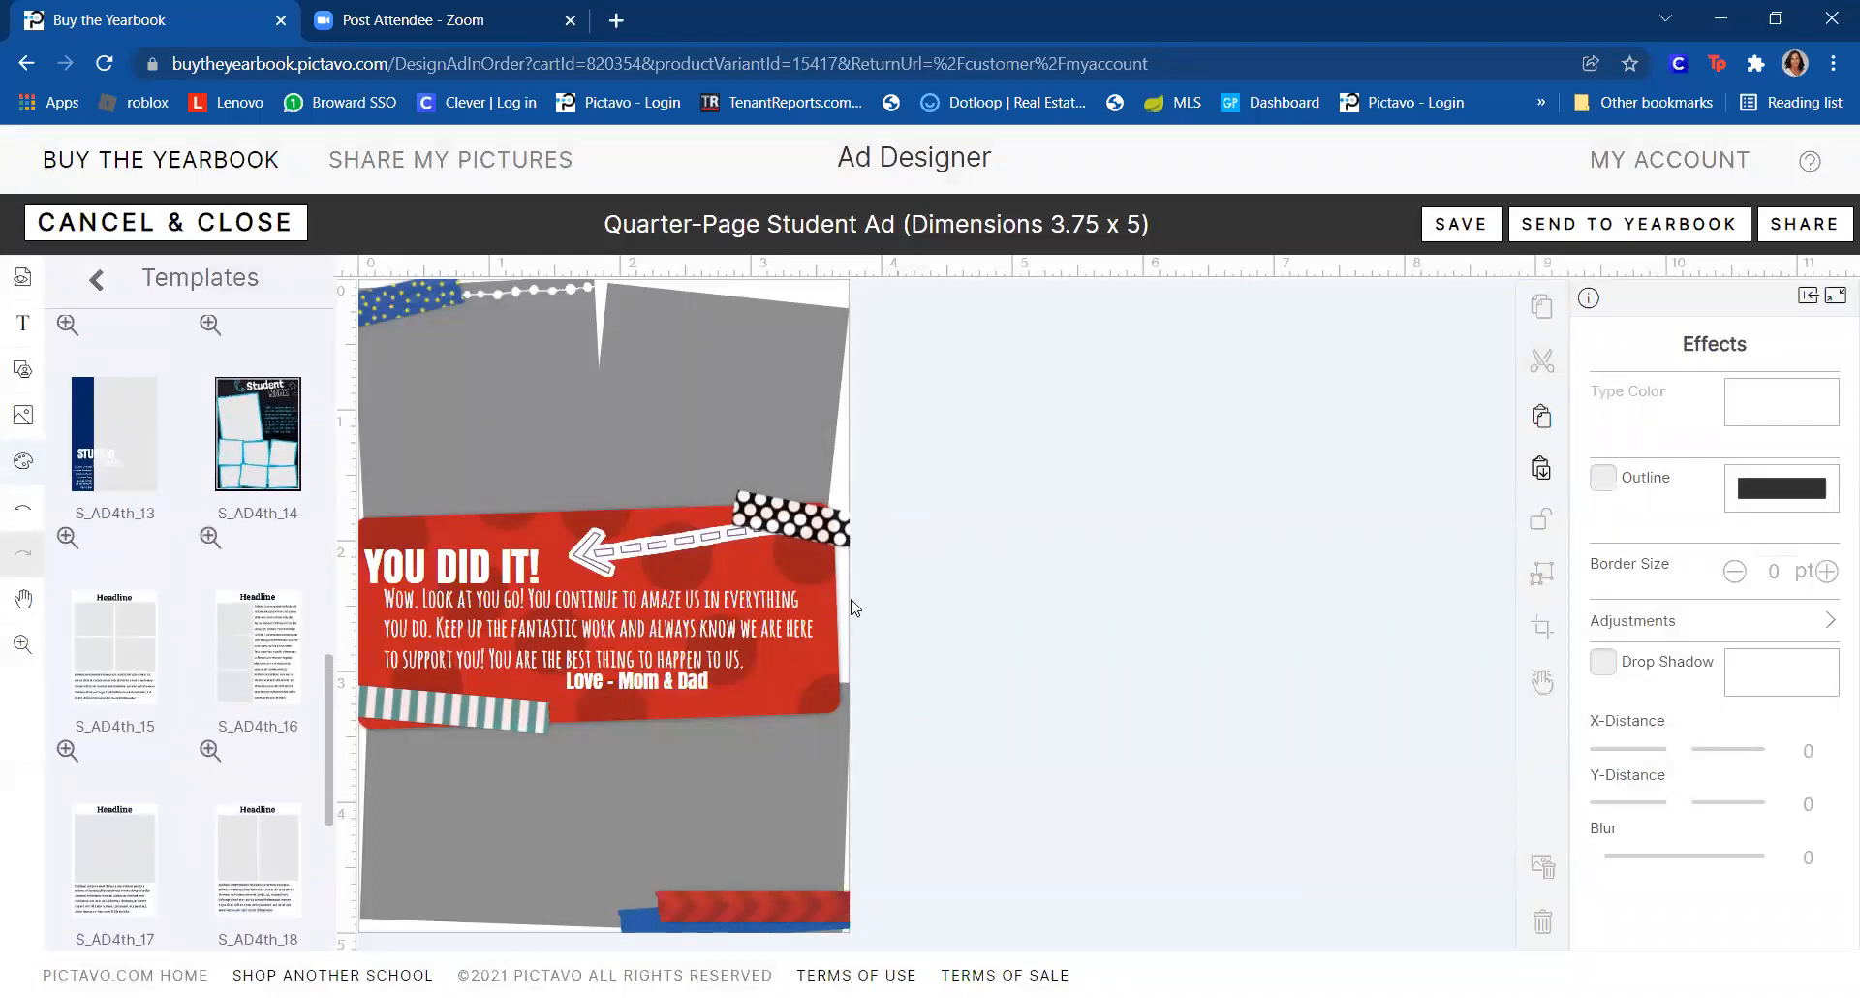
left_click(807, 579)
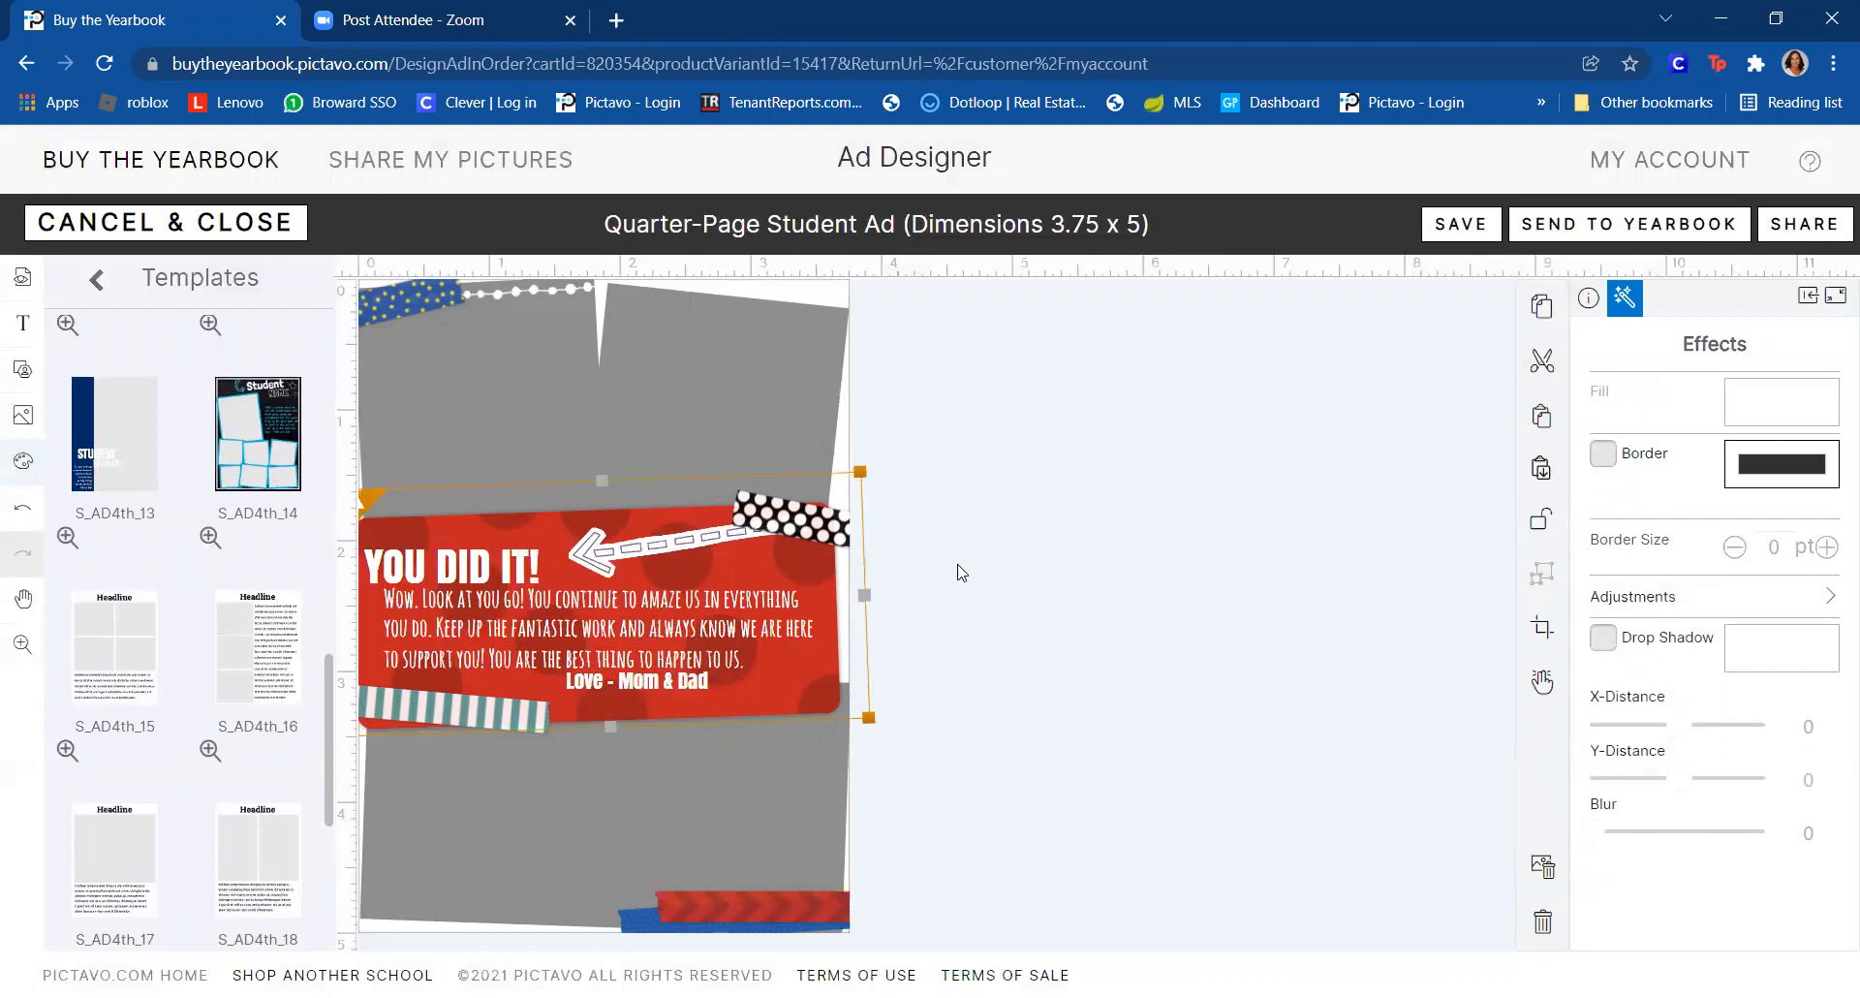
left_click(771, 345)
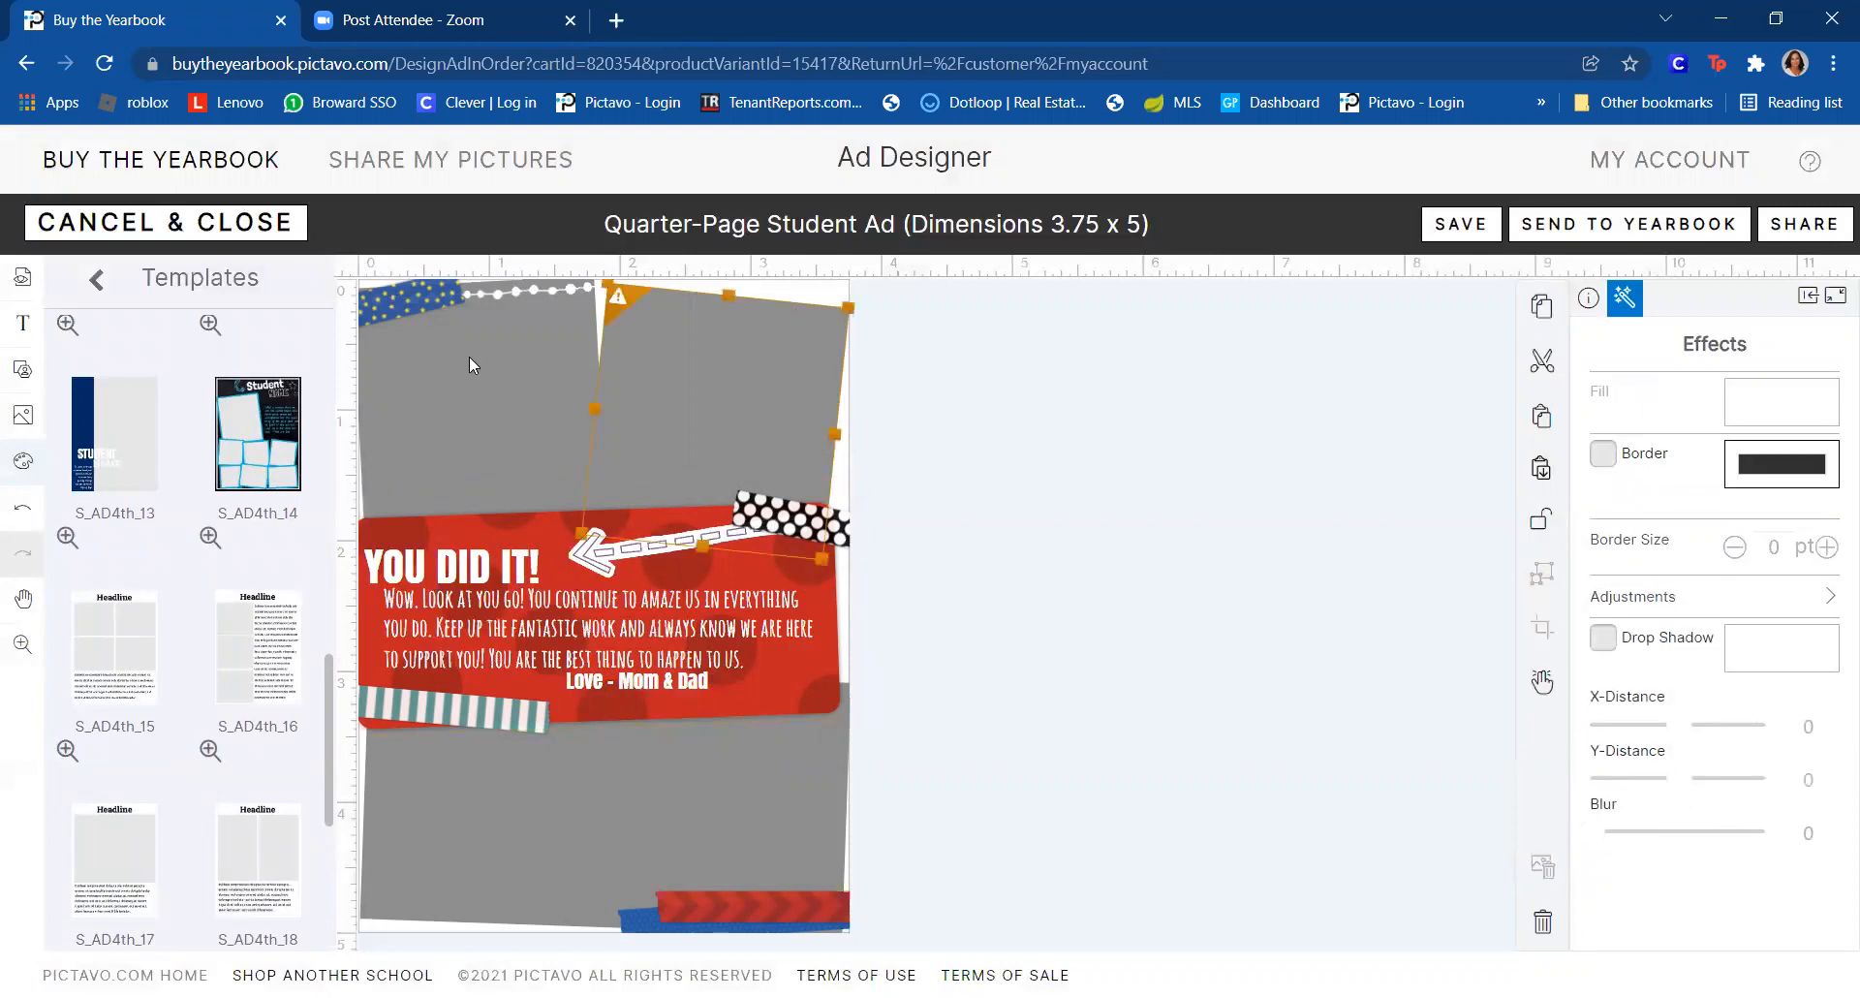
- Replace the layout with the quarter-page template S_AD4th_19, clearing all page items
left_click(497, 629)
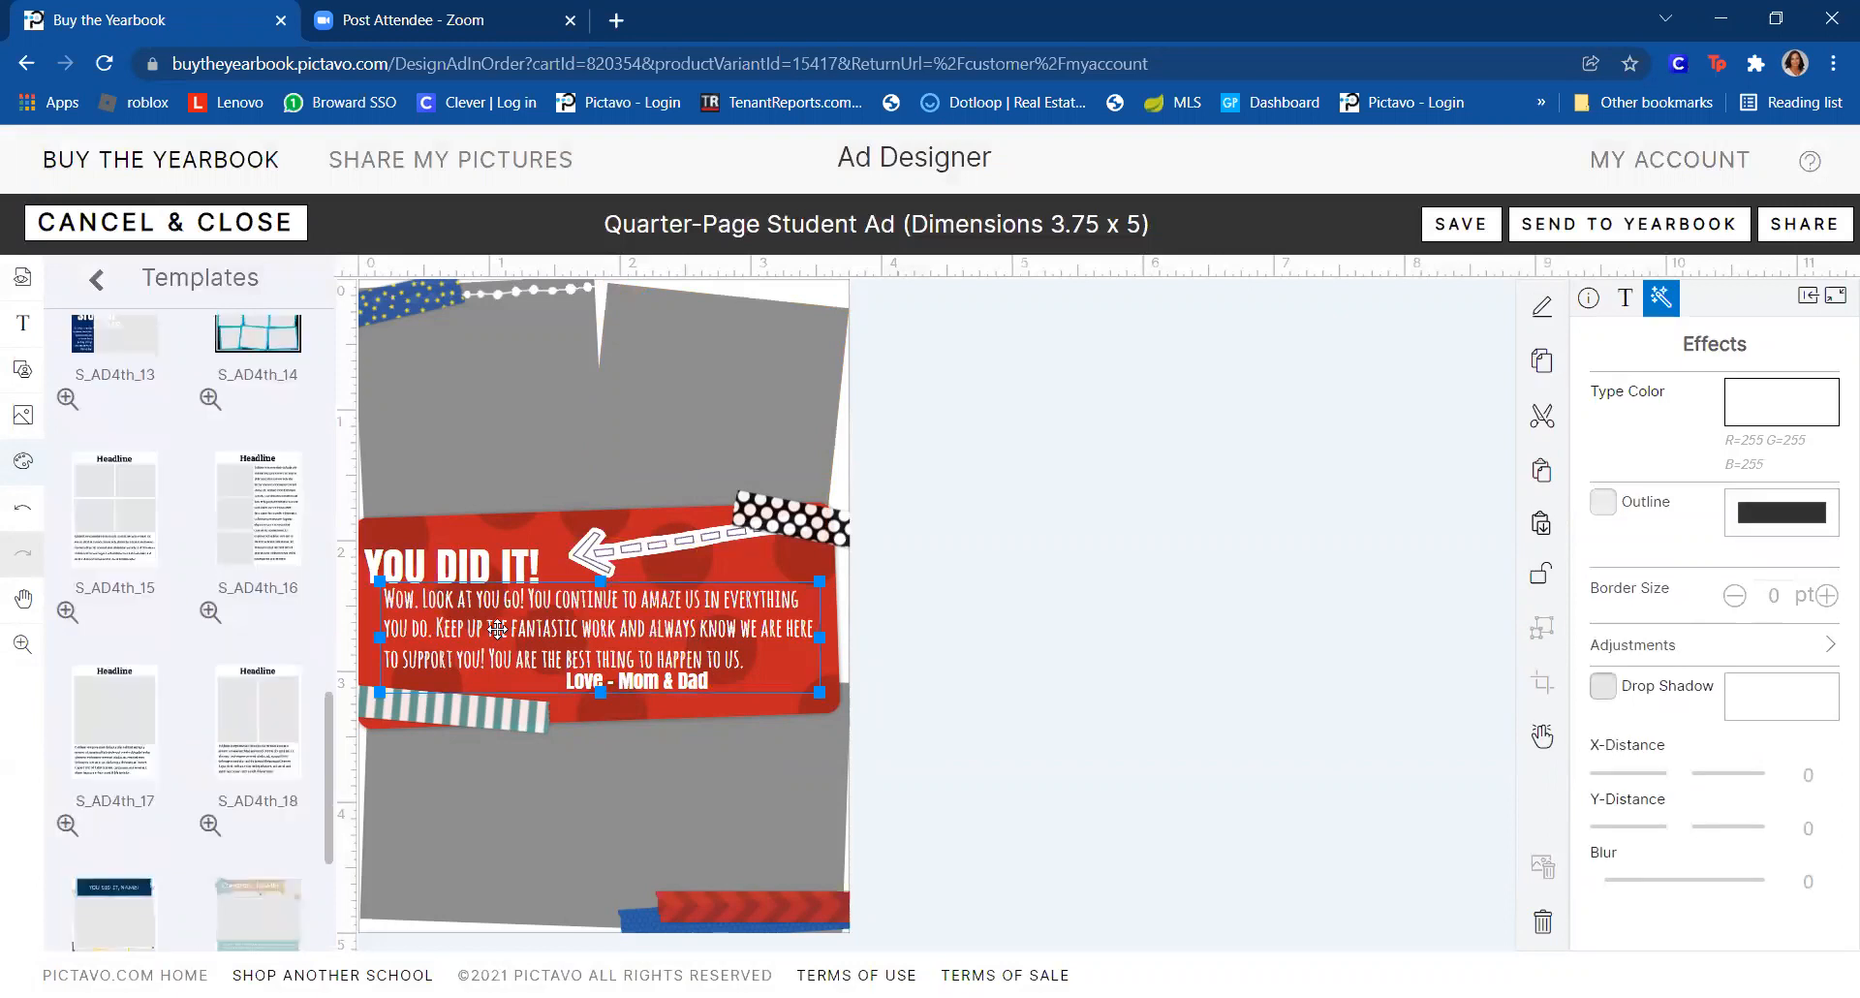
scroll(118, 742, "down", 2)
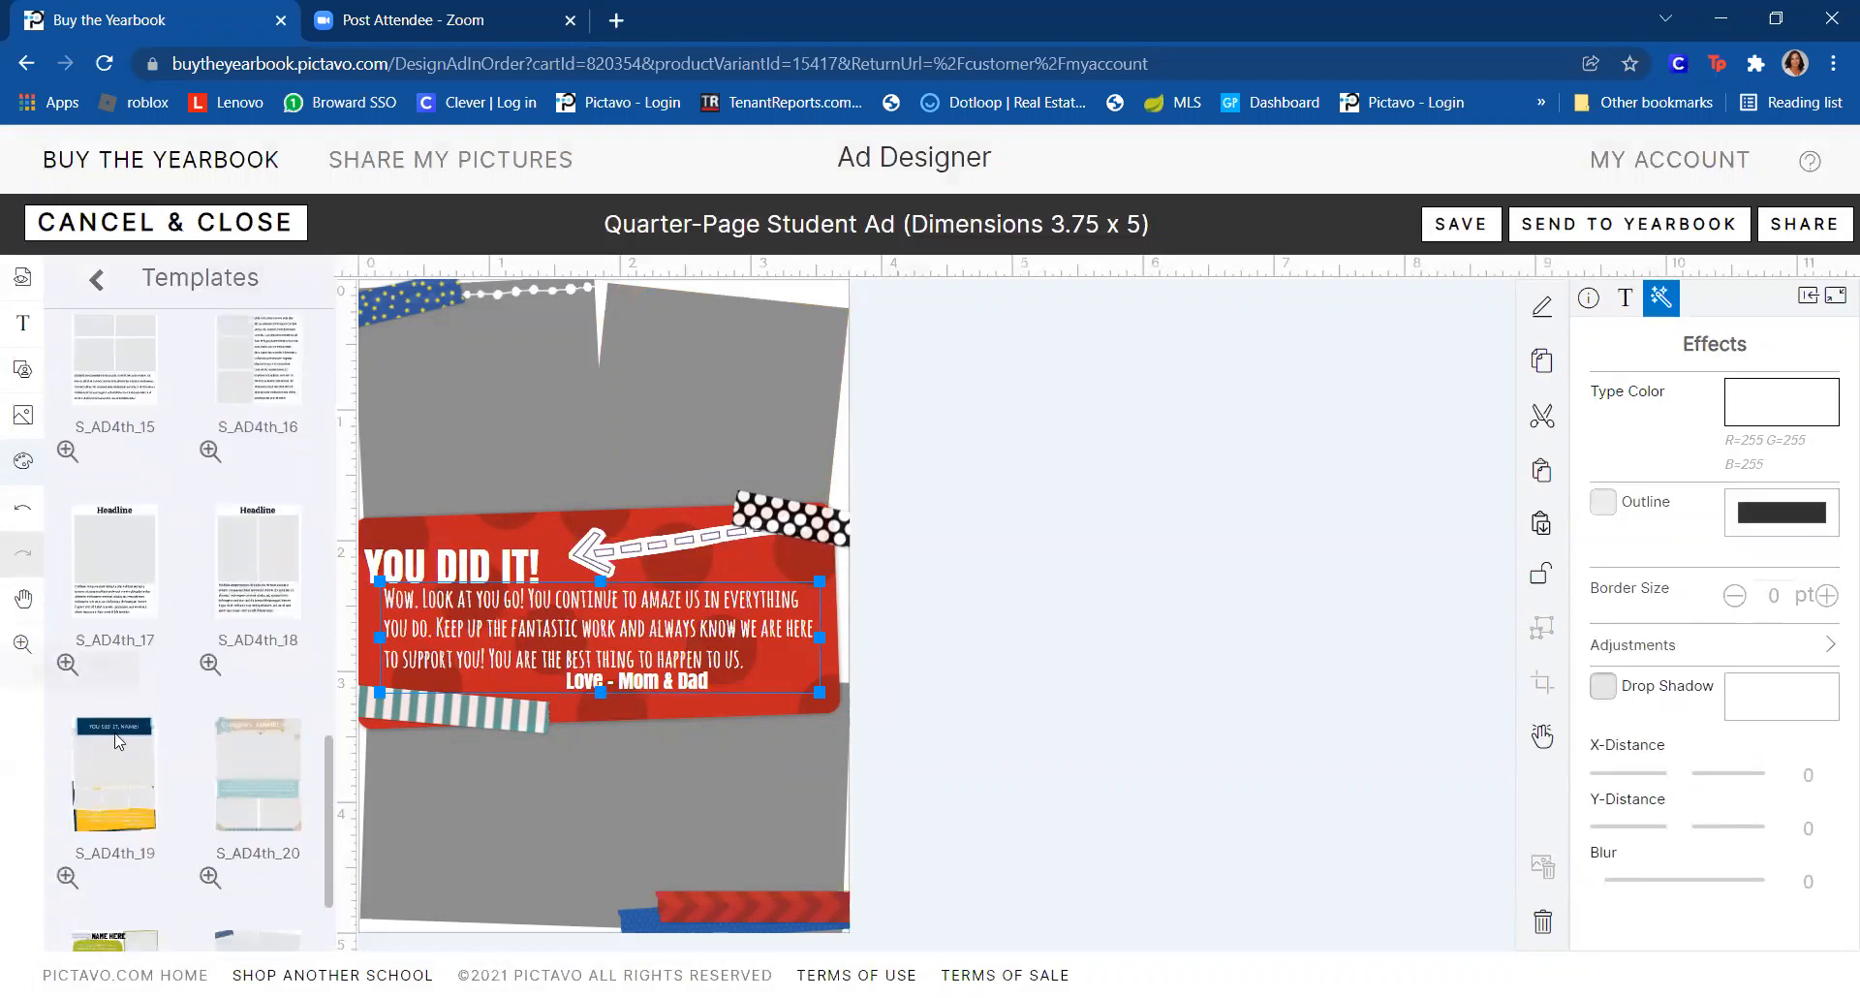
scroll(114, 736, "down", 1)
left_click_drag(100, 705, 564, 541)
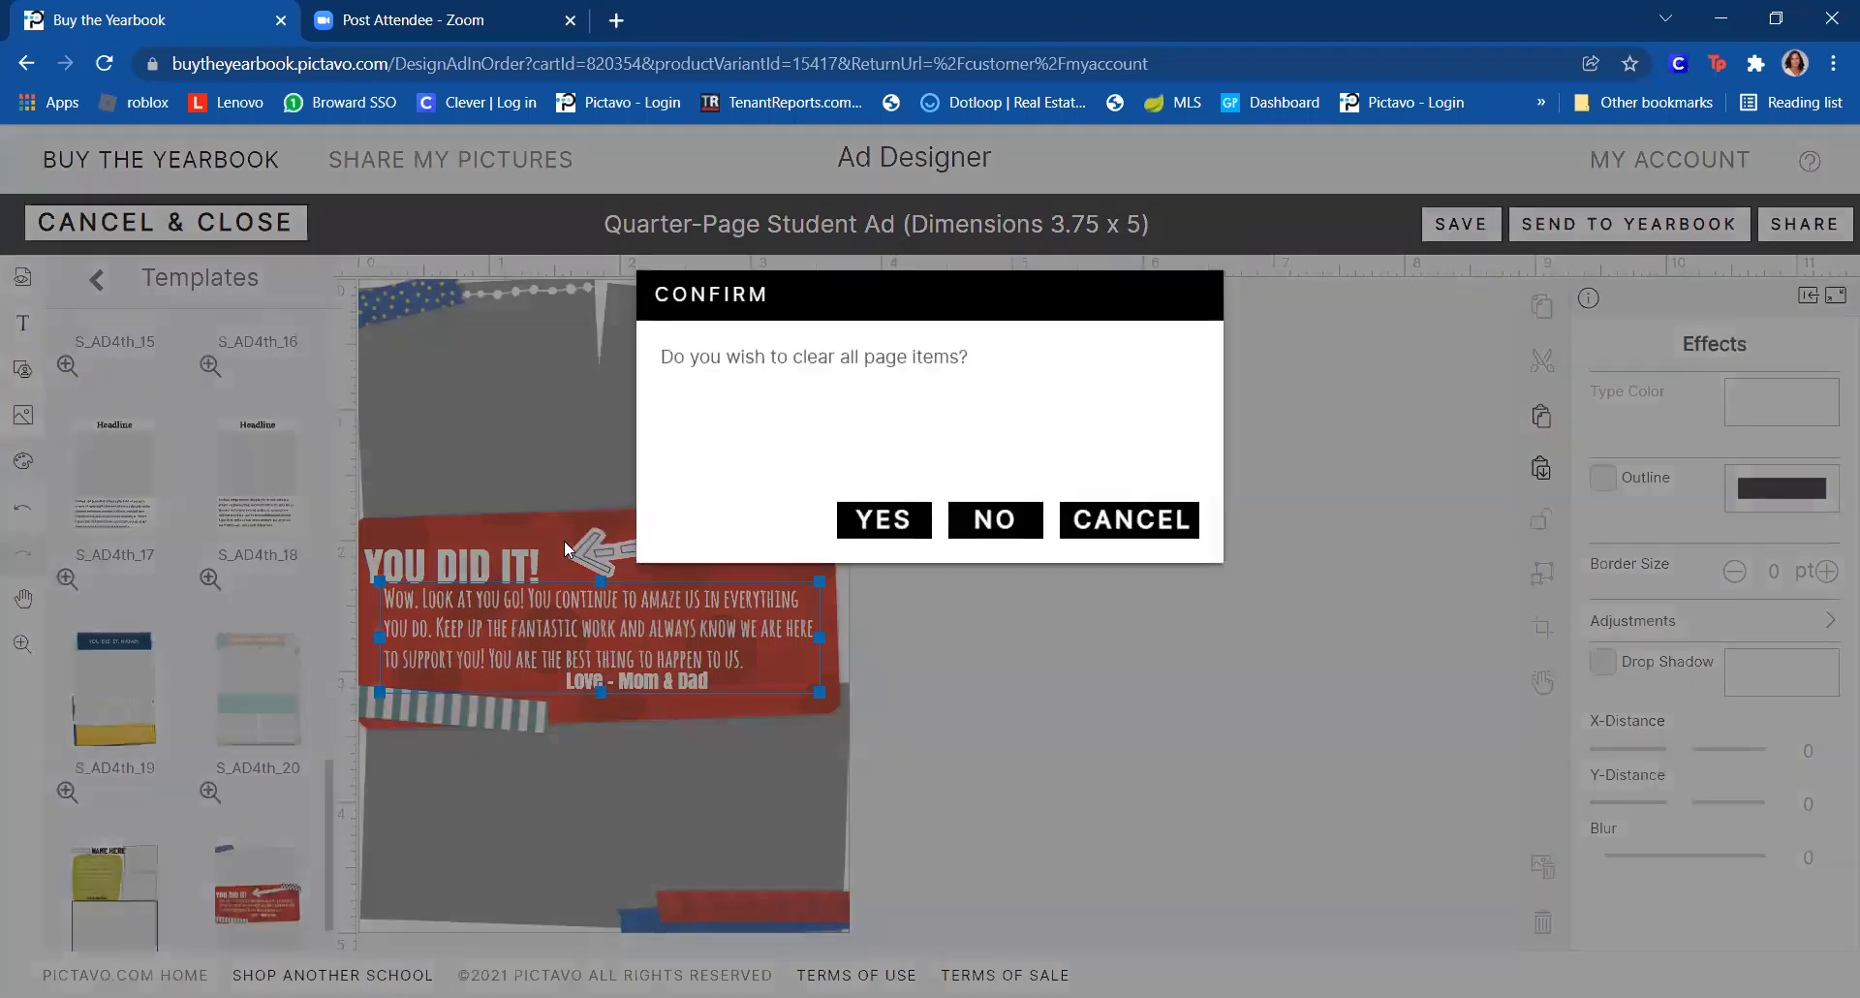
left_click(896, 514)
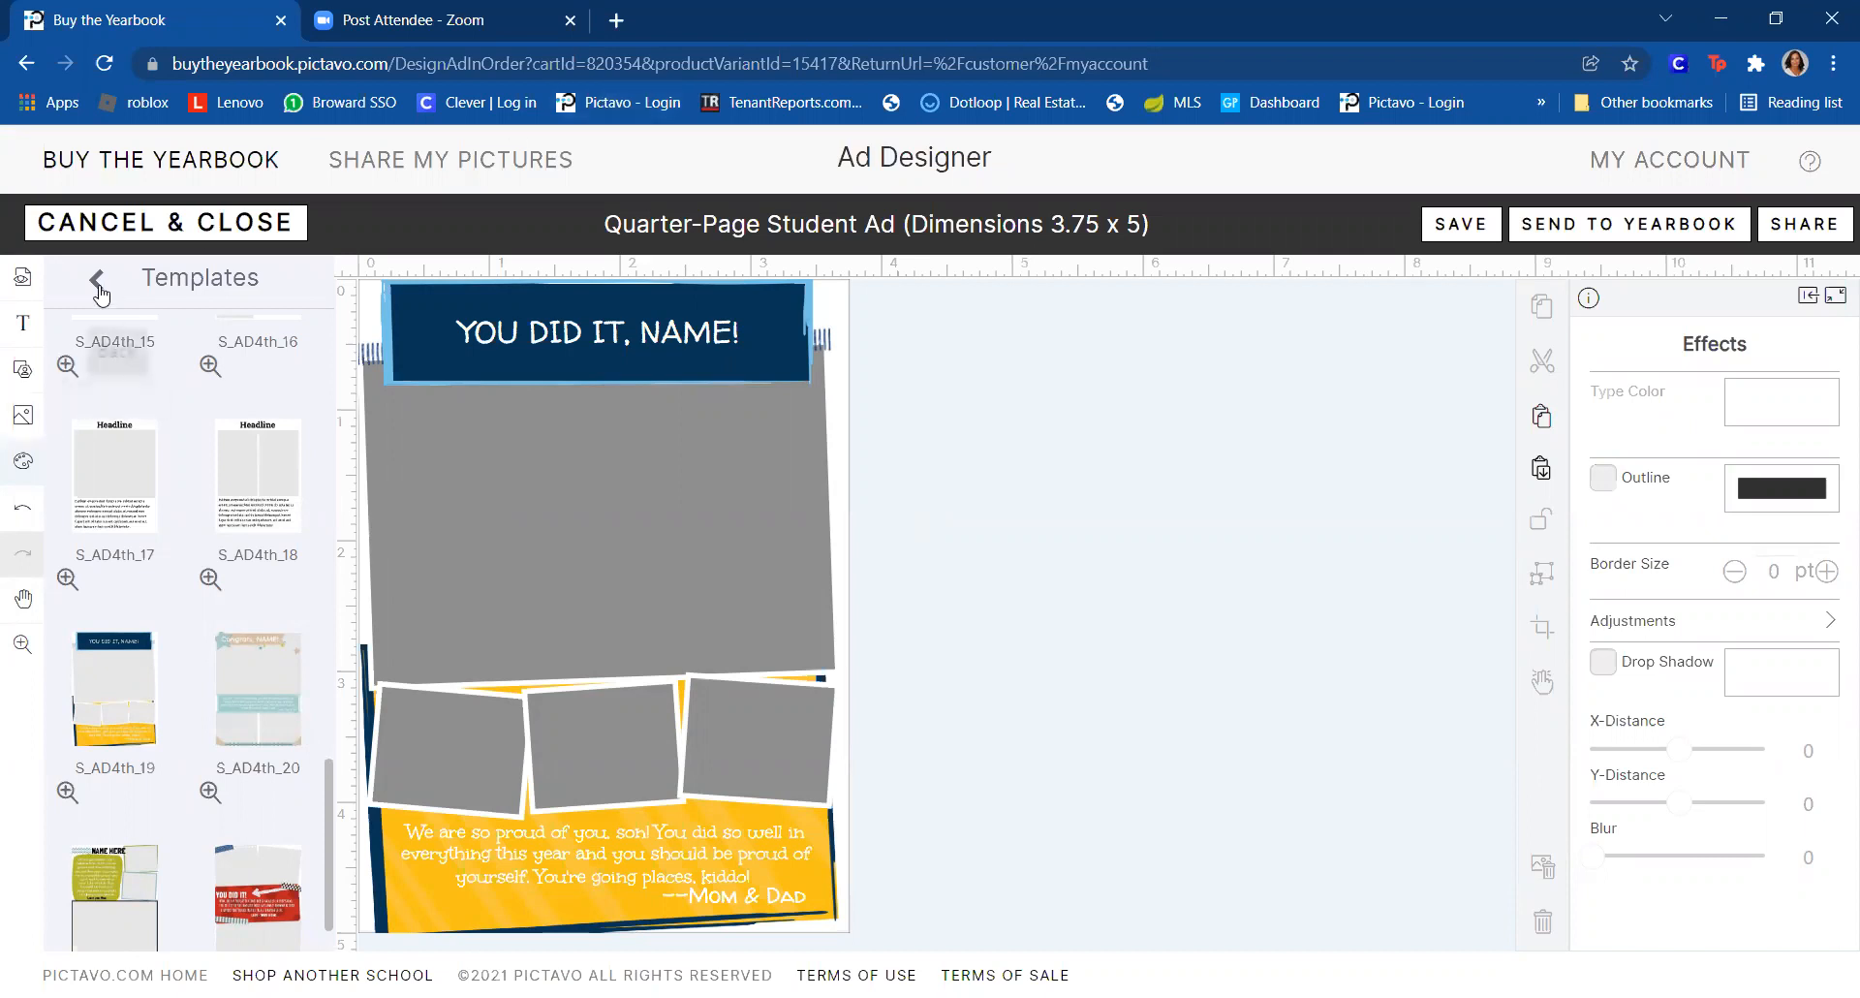
- Close the quarter-page ad without saving changes and open the Half-Page Student Ad from the account's ad list for editing
left_click(147, 223)
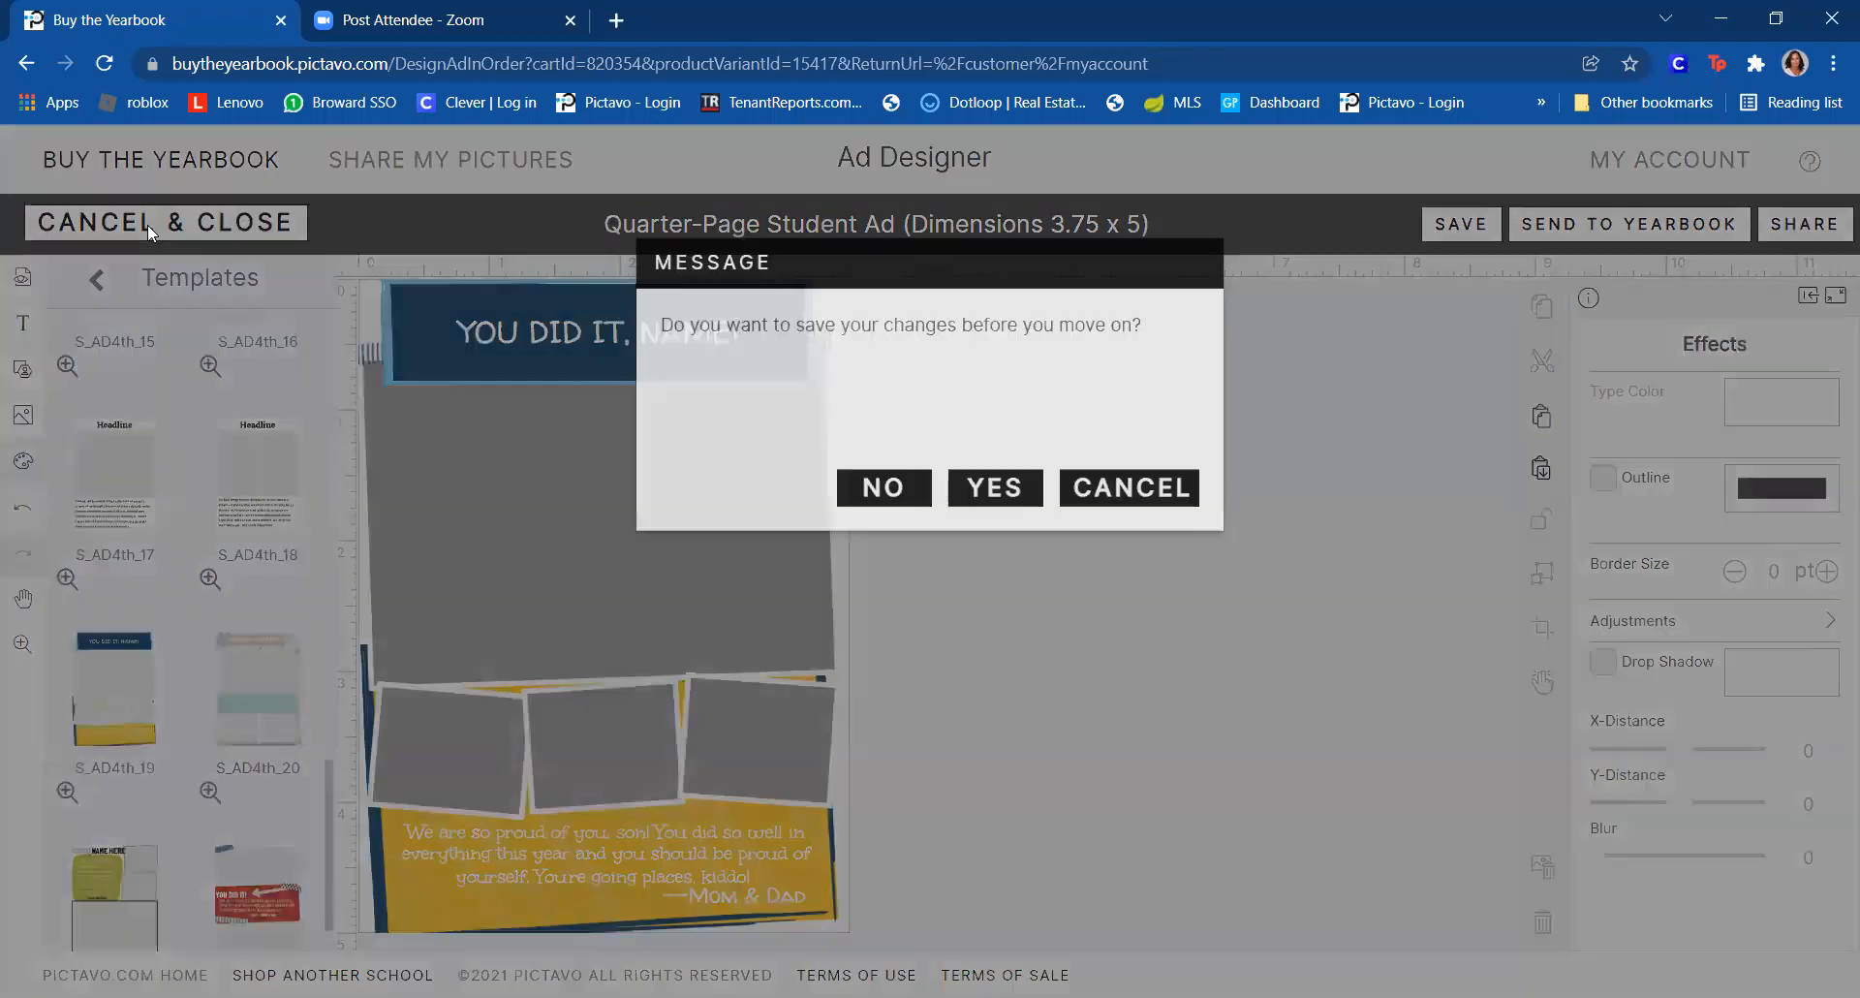
left_click(900, 530)
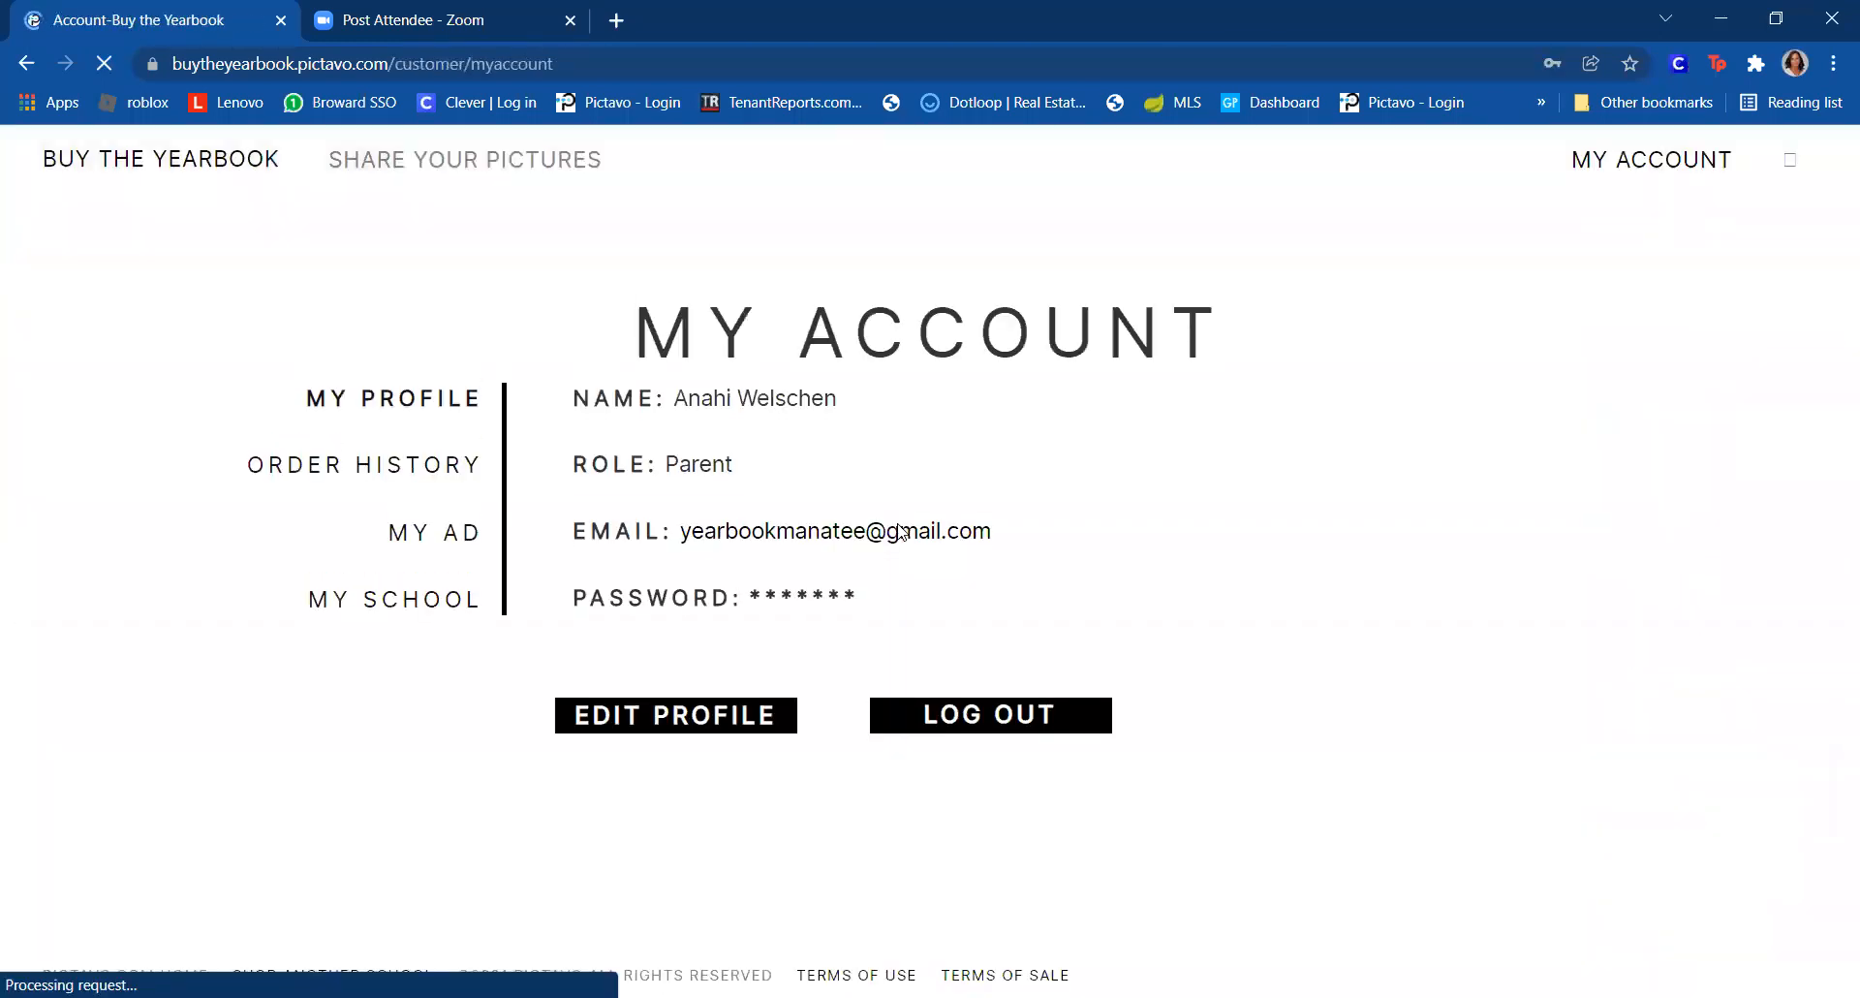
left_click(434, 538)
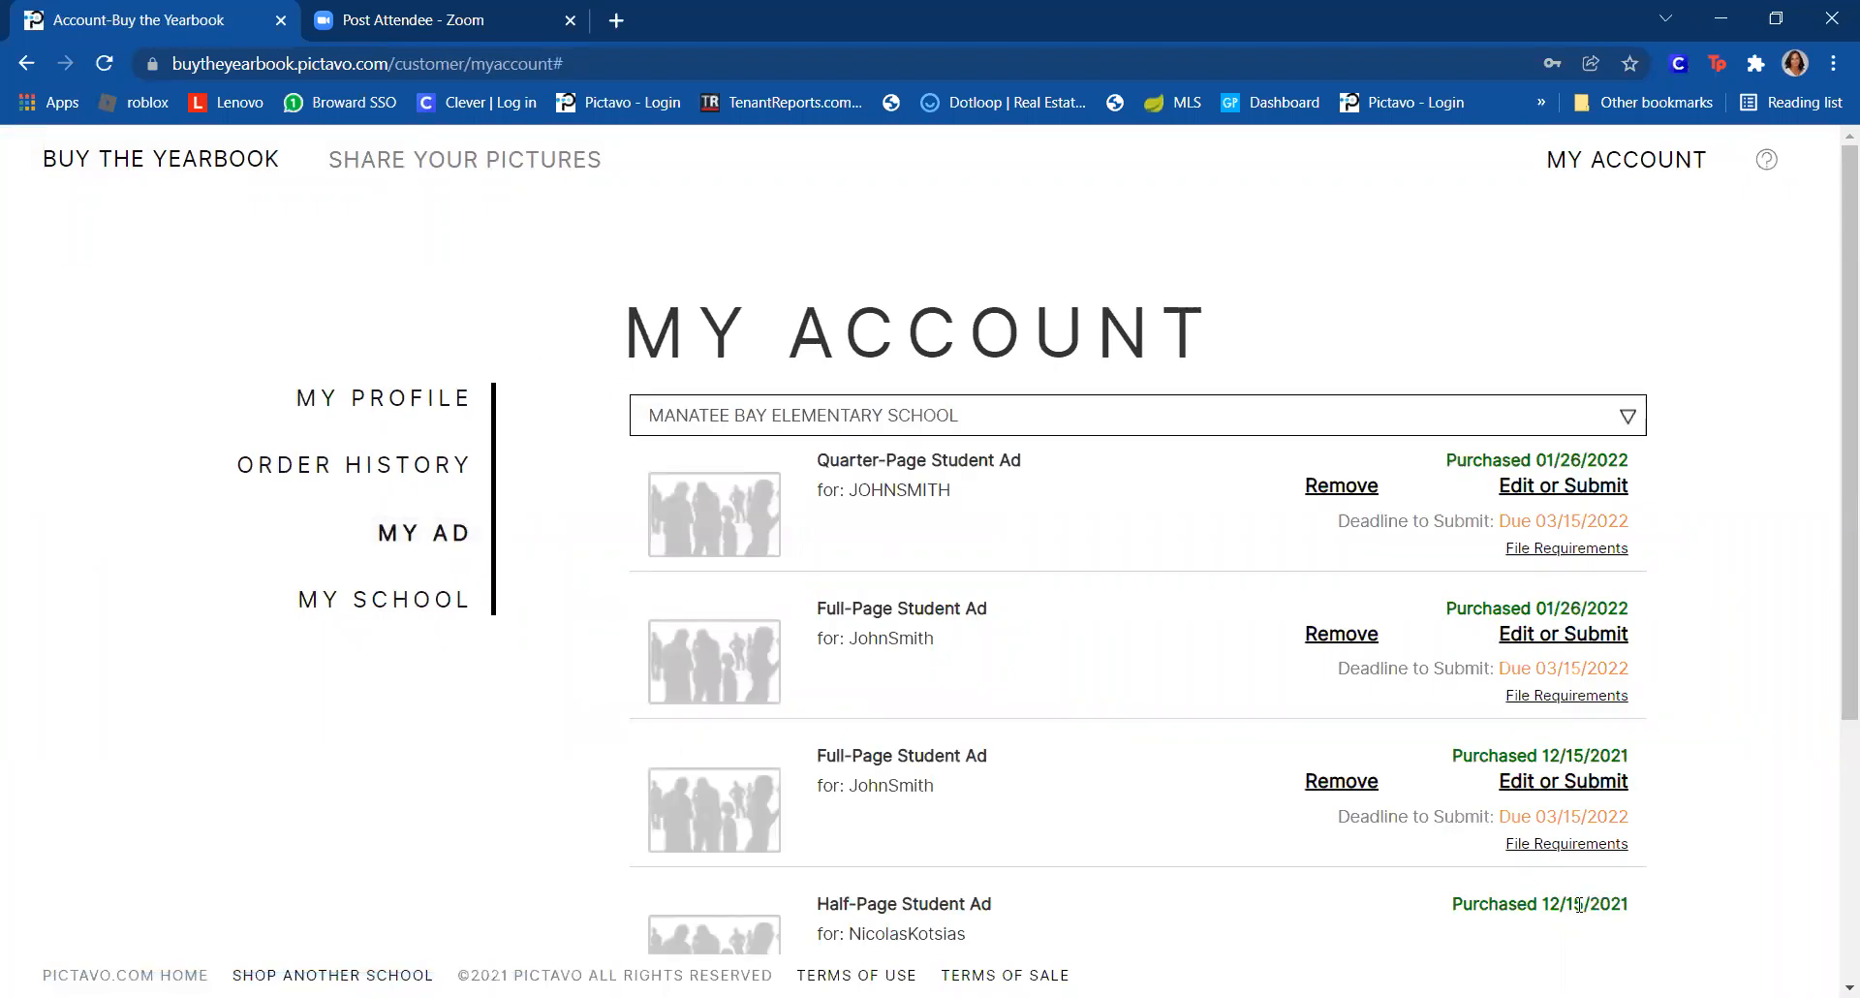
scroll(1580, 906, "down", 3)
left_click(907, 739)
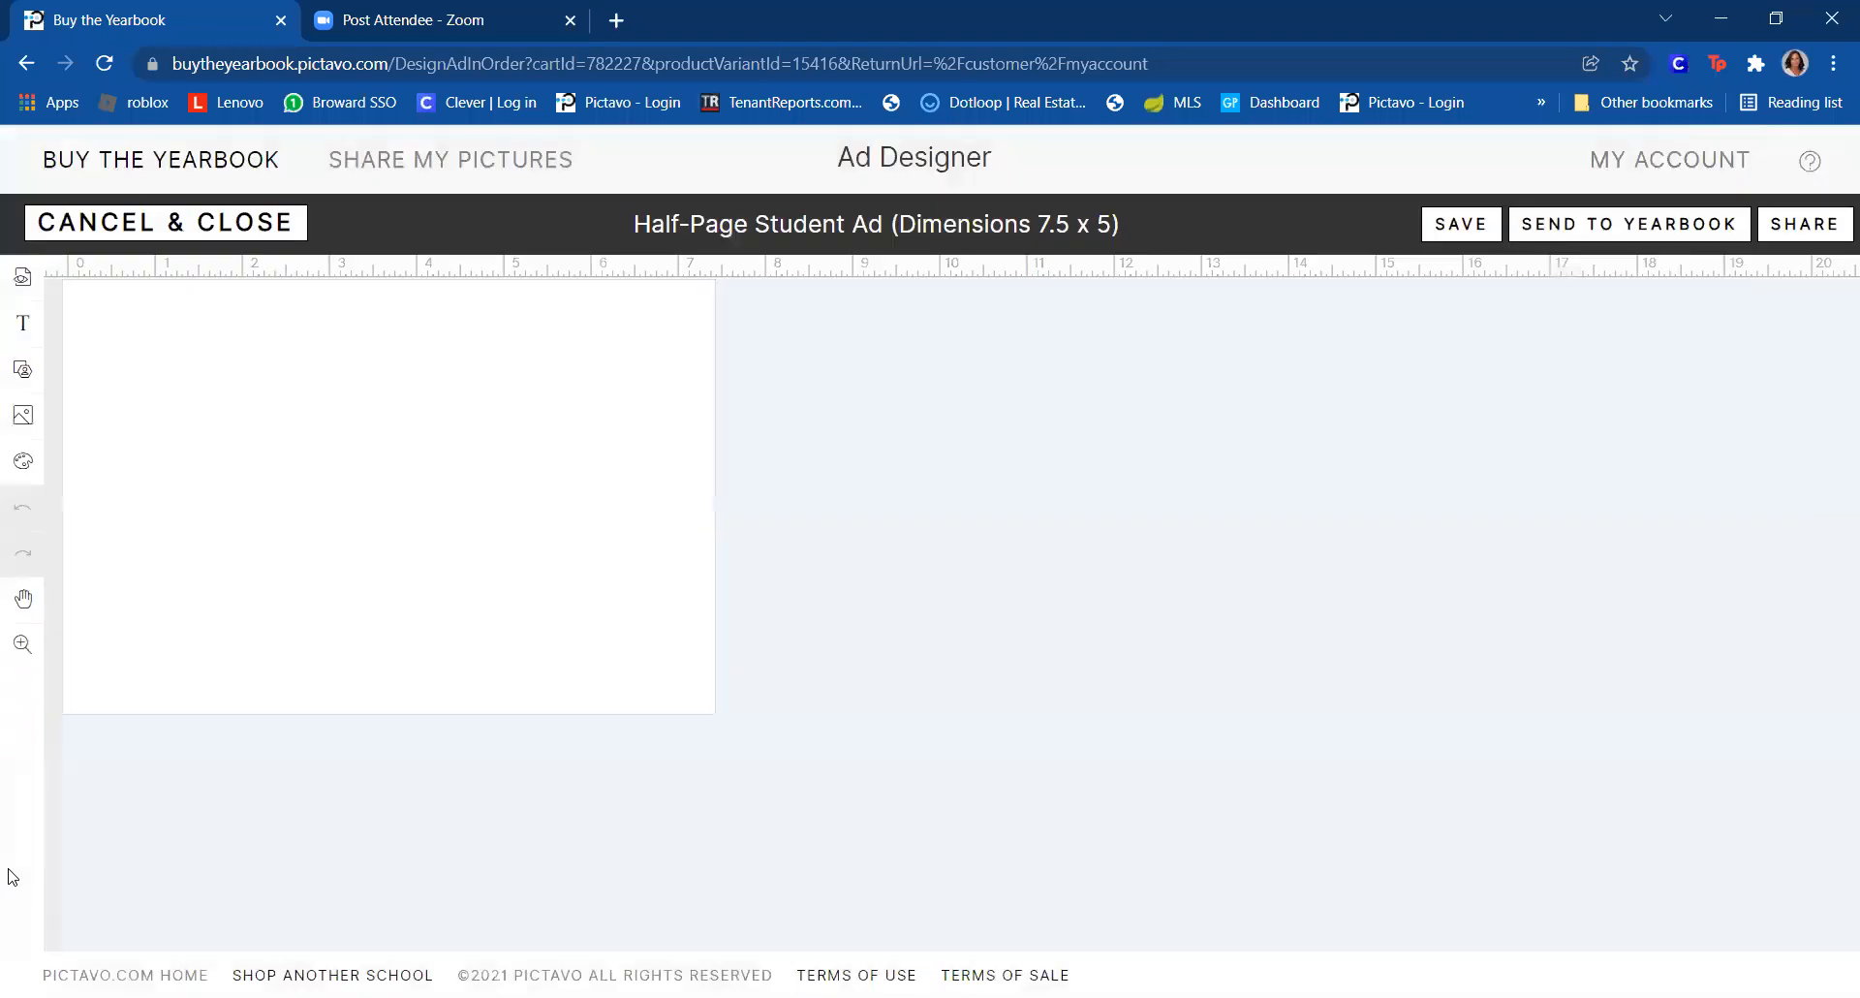
- Bring up the half-page templates and apply S_ADHalf_06 to the blank page
left_click(25, 462)
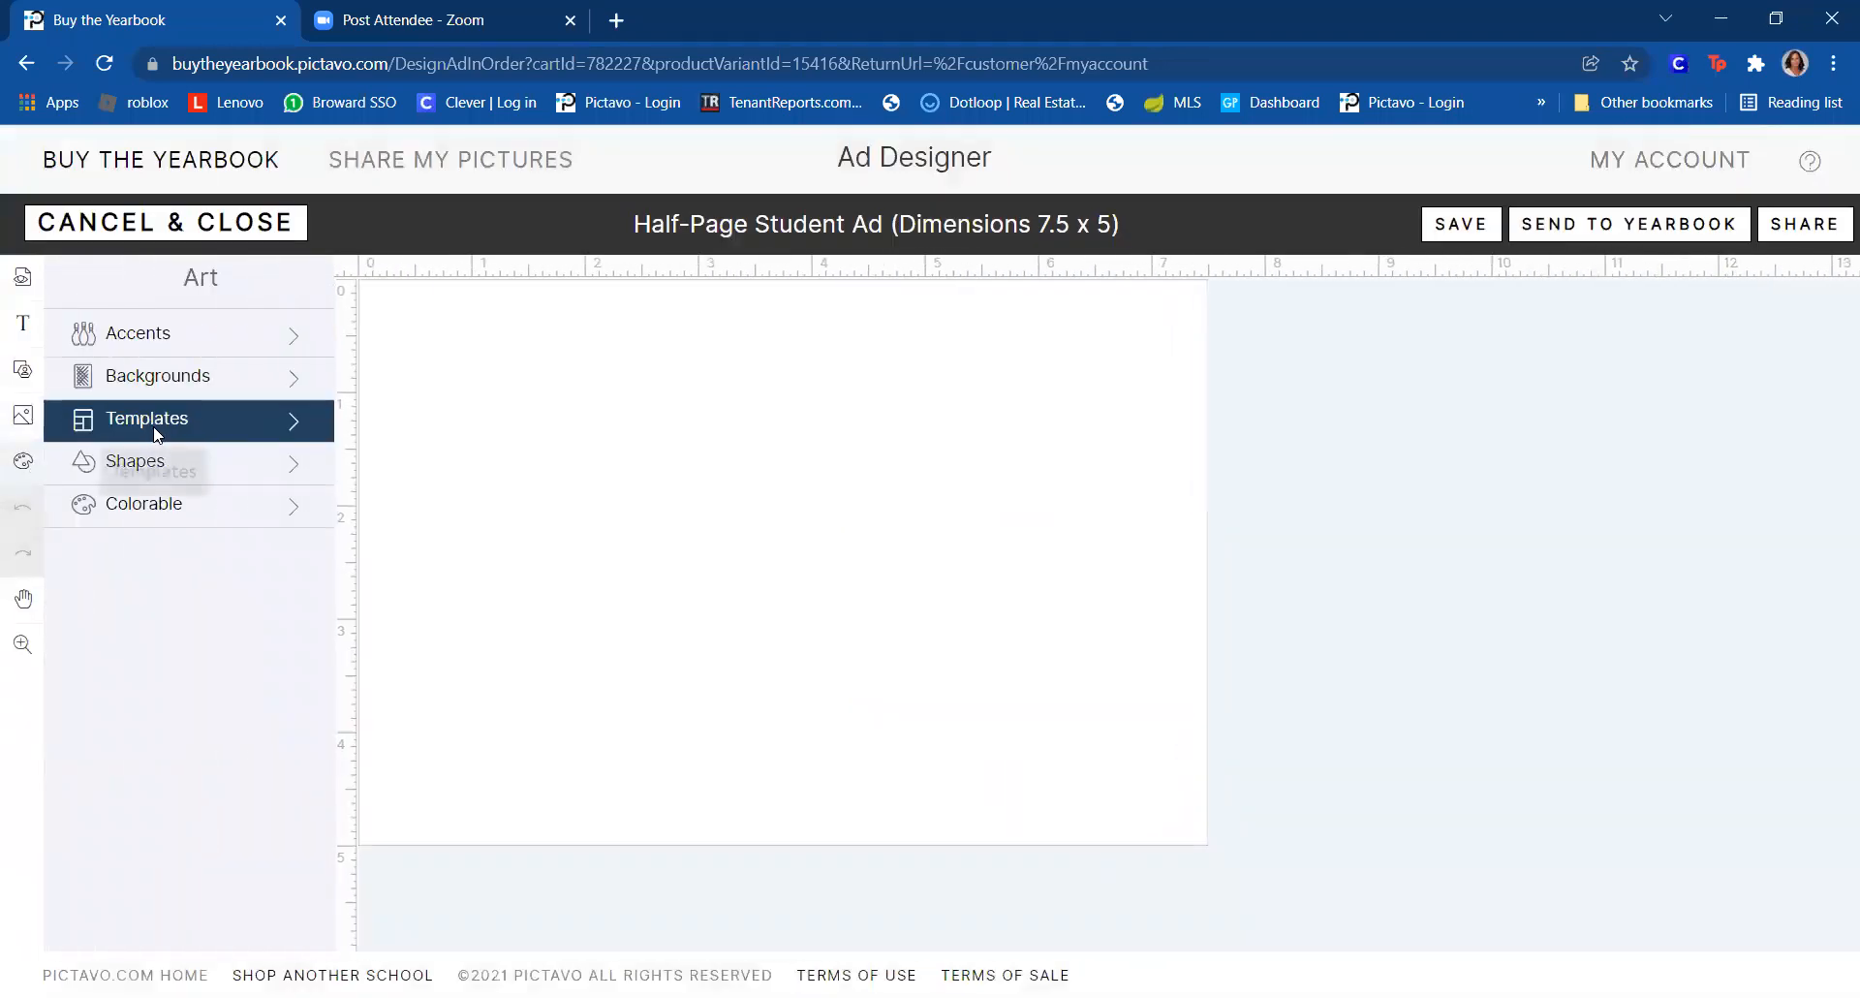
left_click(155, 430)
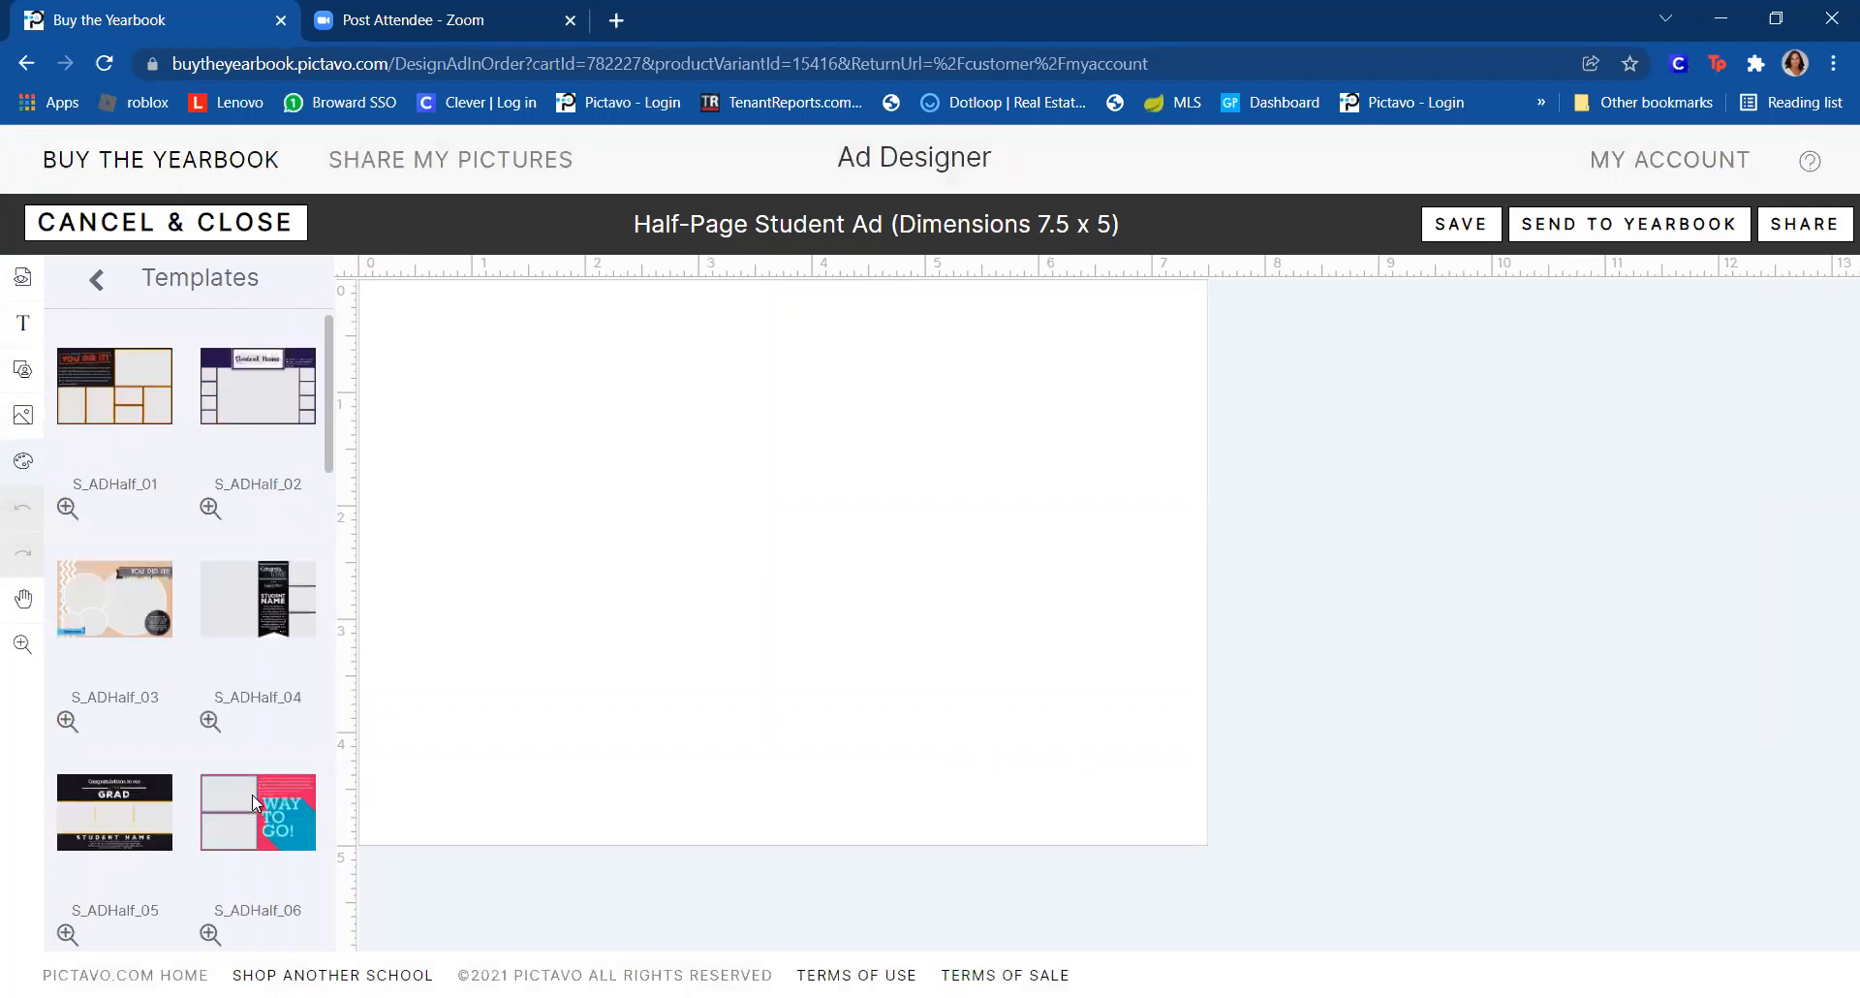
left_click_drag(266, 804, 634, 595)
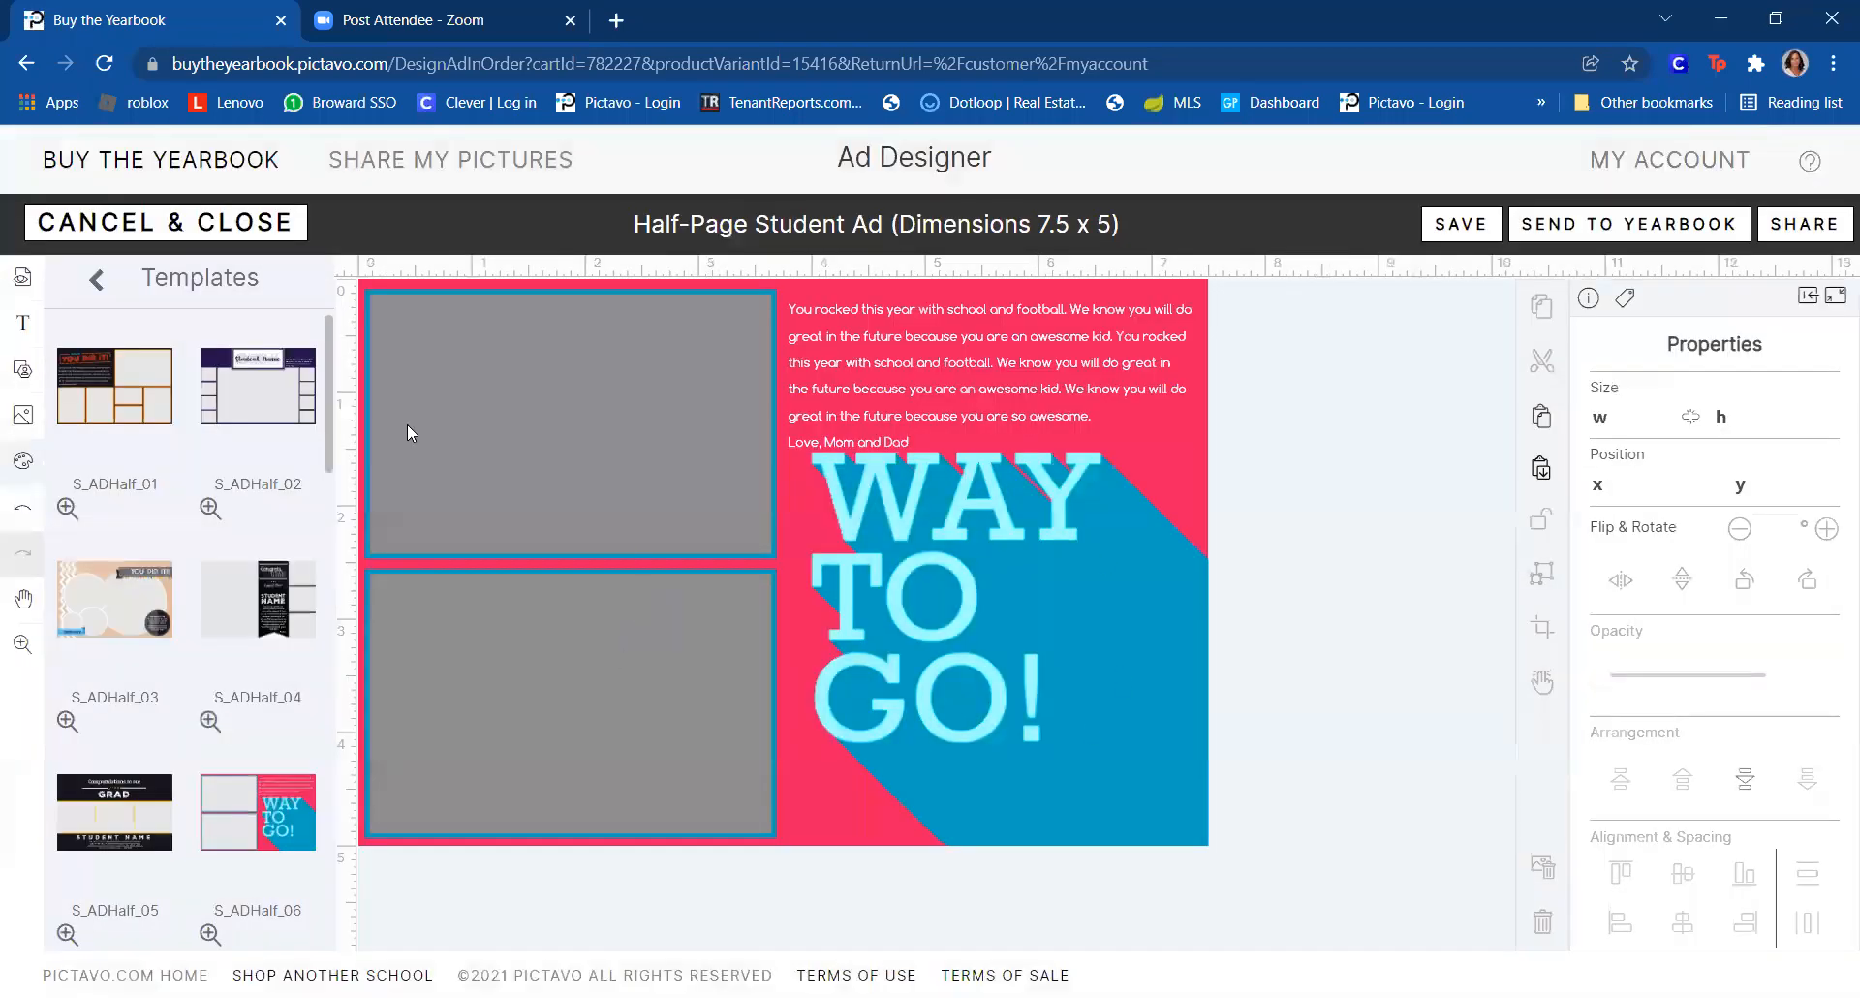
- Replace the layout with template S_ADHalf_02 and again with S_ADHalf_03, clearing all page items each time
left_click_drag(254, 400, 742, 443)
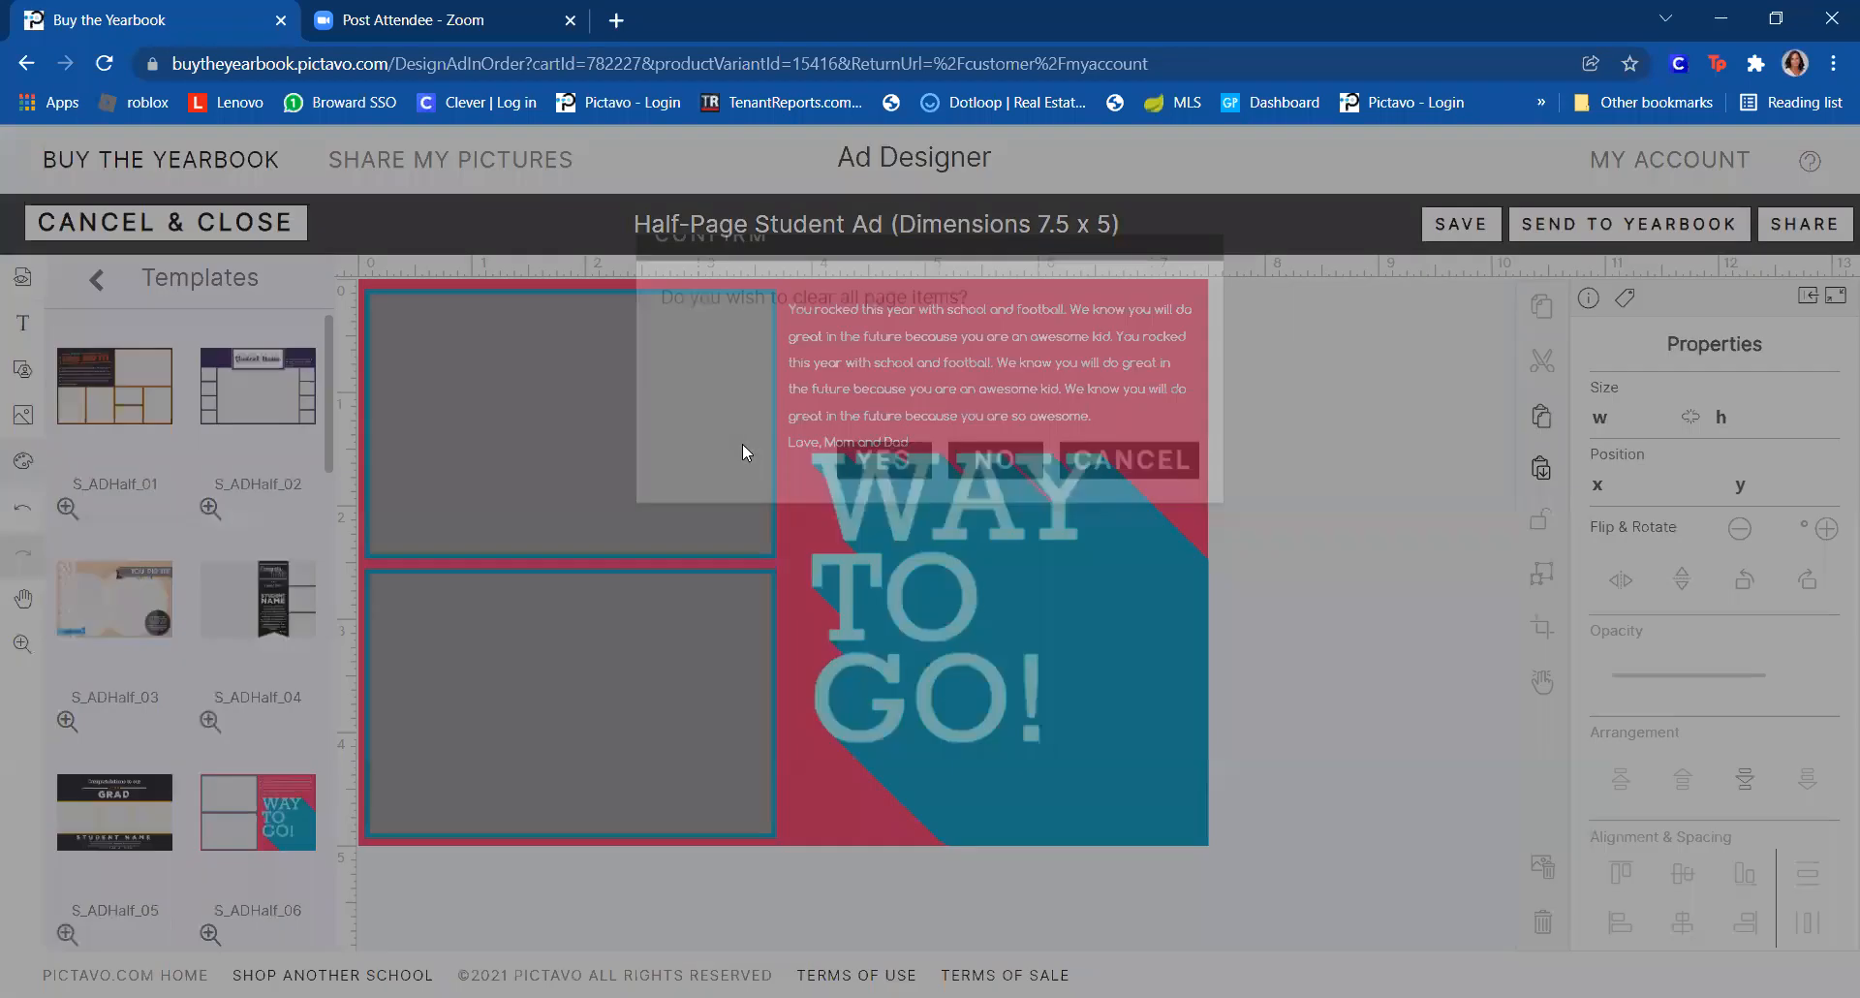
left_click(901, 512)
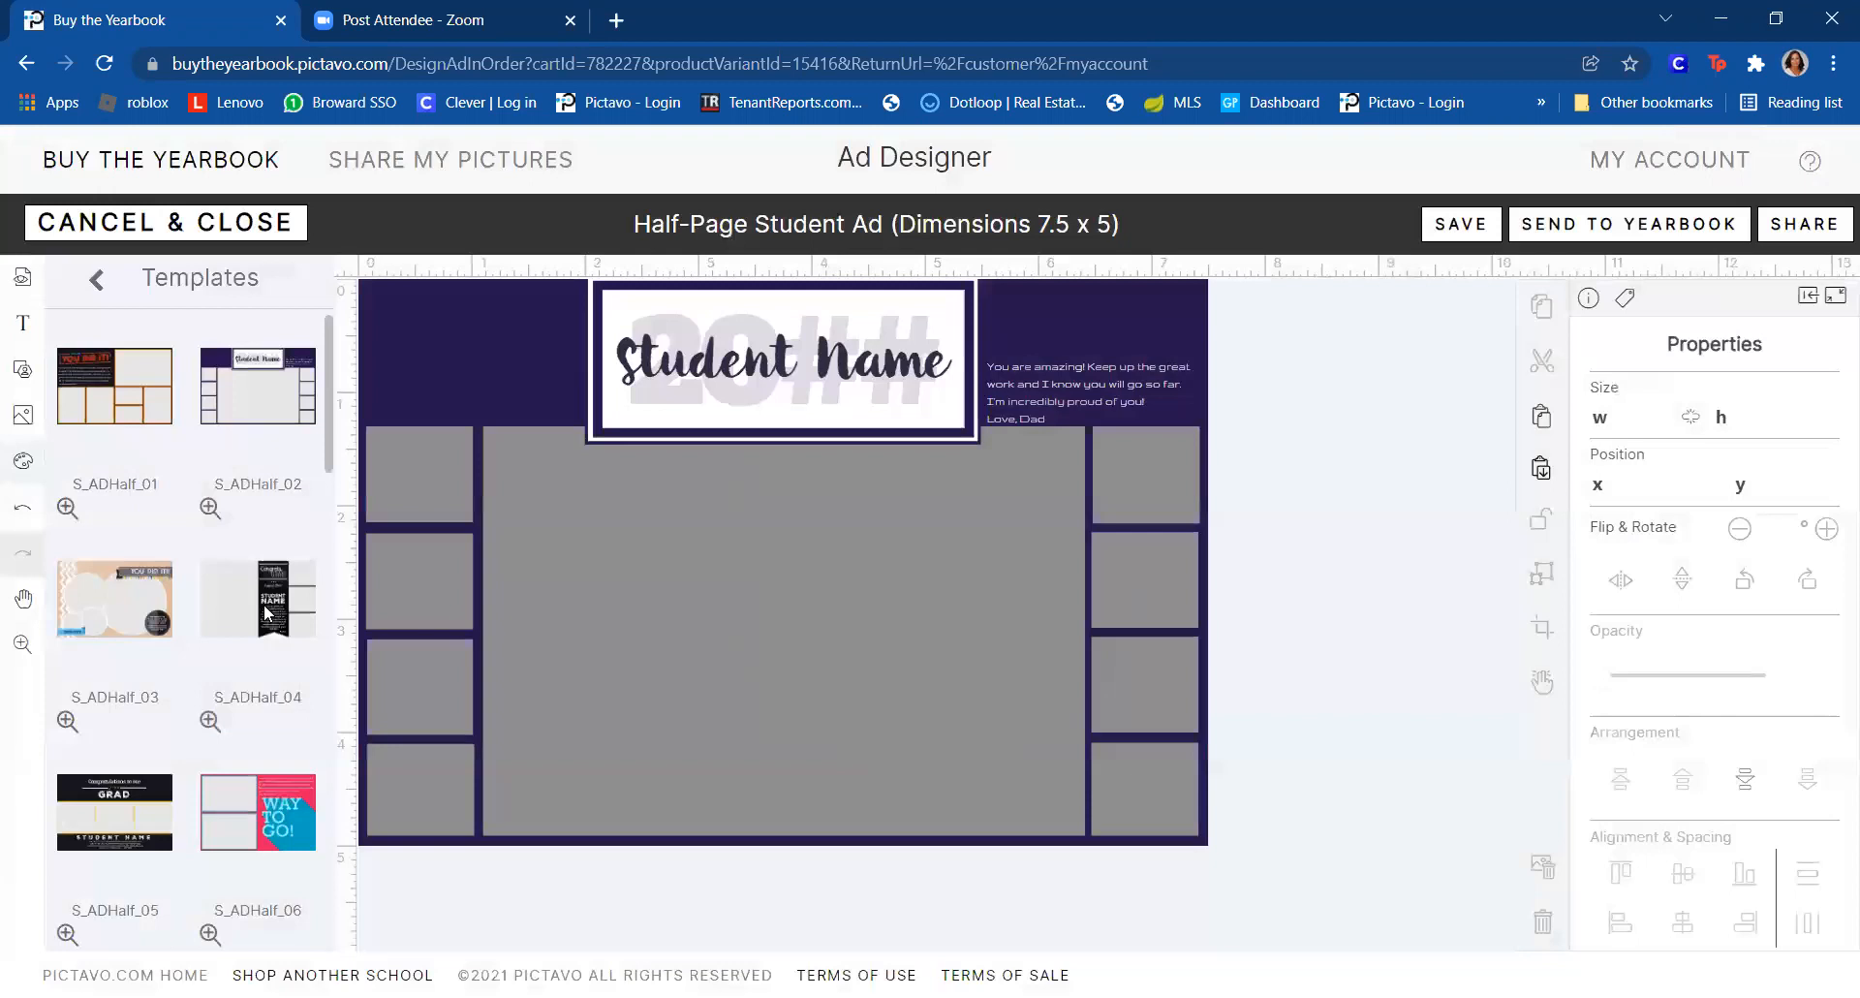
left_click_drag(143, 624, 651, 629)
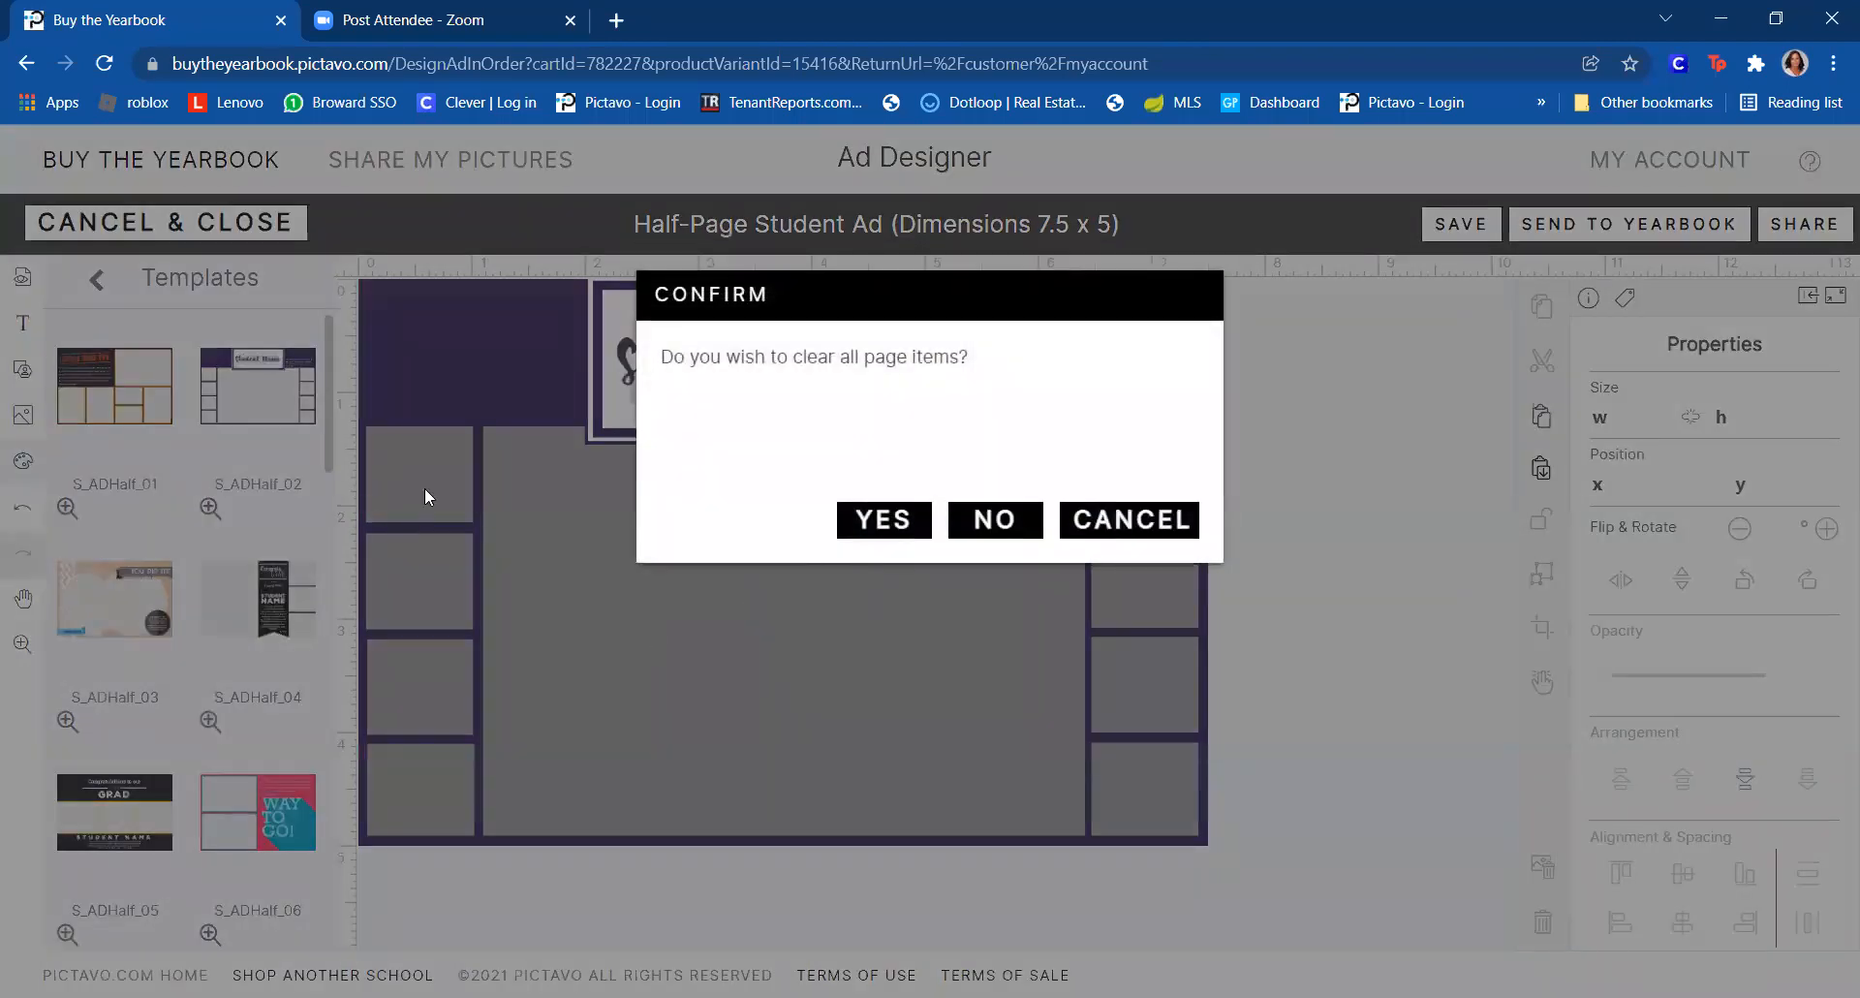
left_click(905, 524)
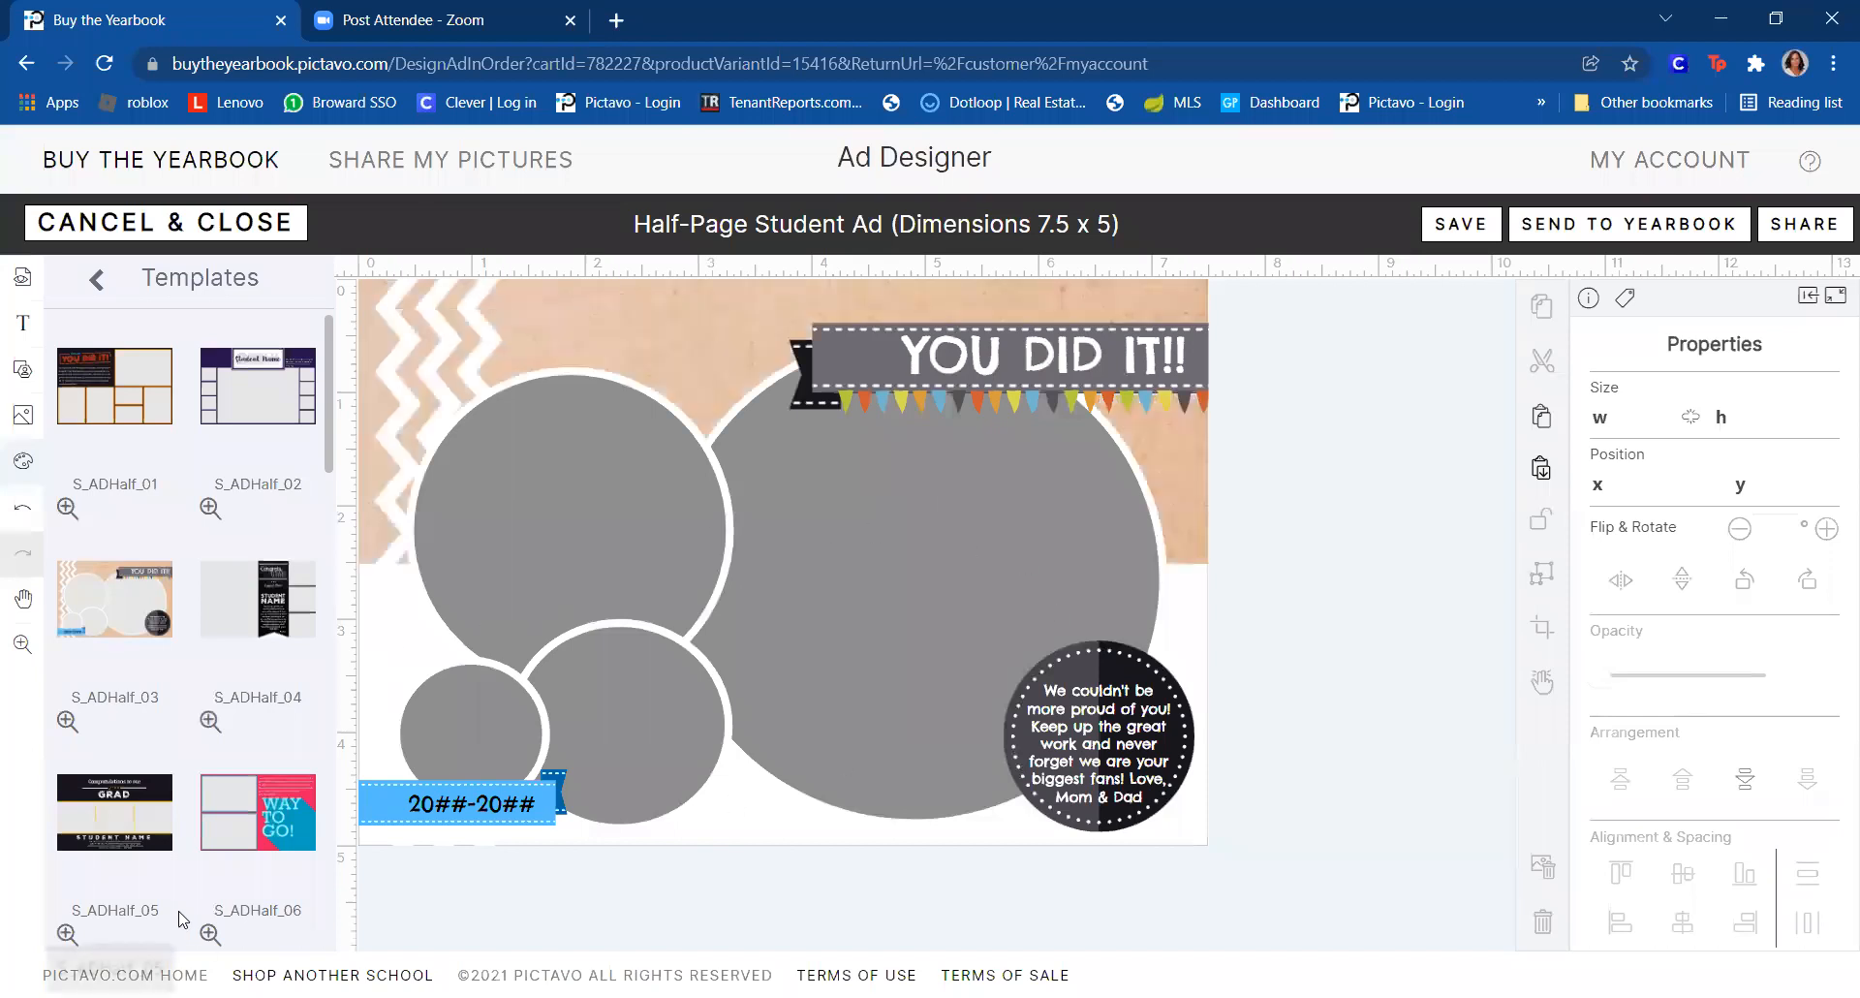
- Browse further down the half-page templates and replace the layout with S_ADHalf_23, clearing all page items
scroll(191, 933, "down", 3)
scroll(183, 918, "down", 5)
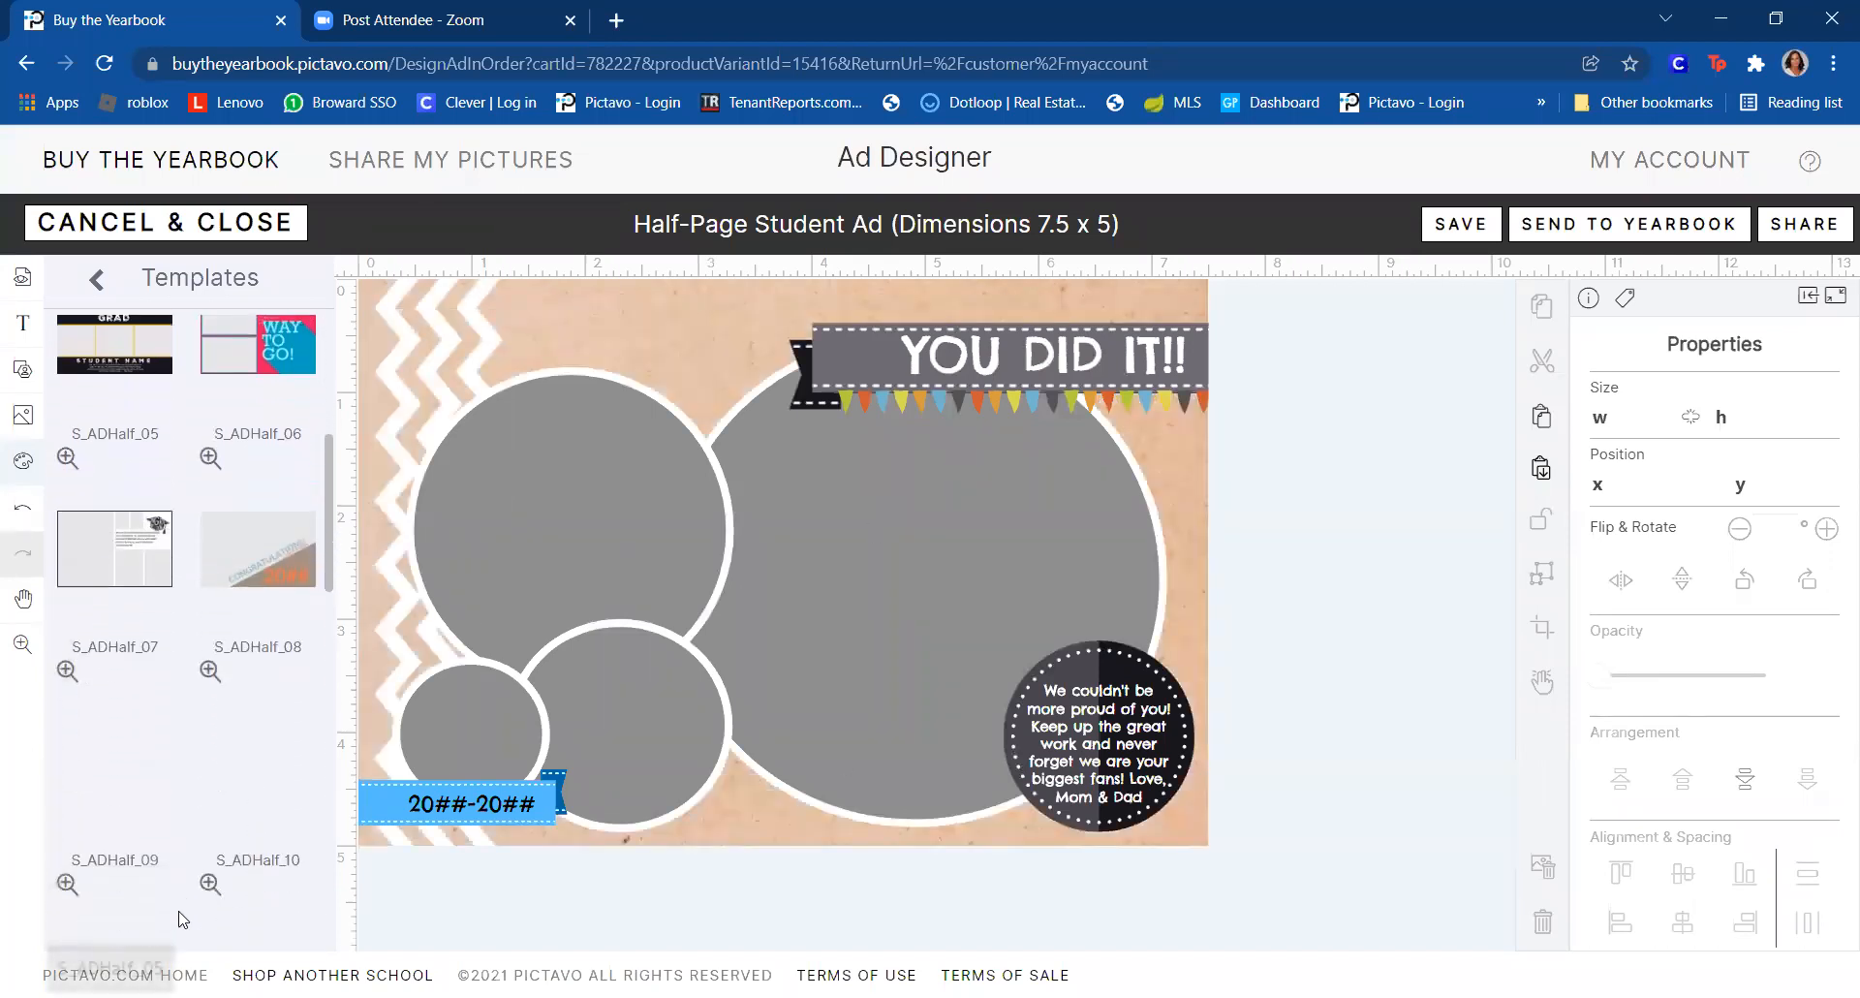
scroll(179, 918, "down", 5)
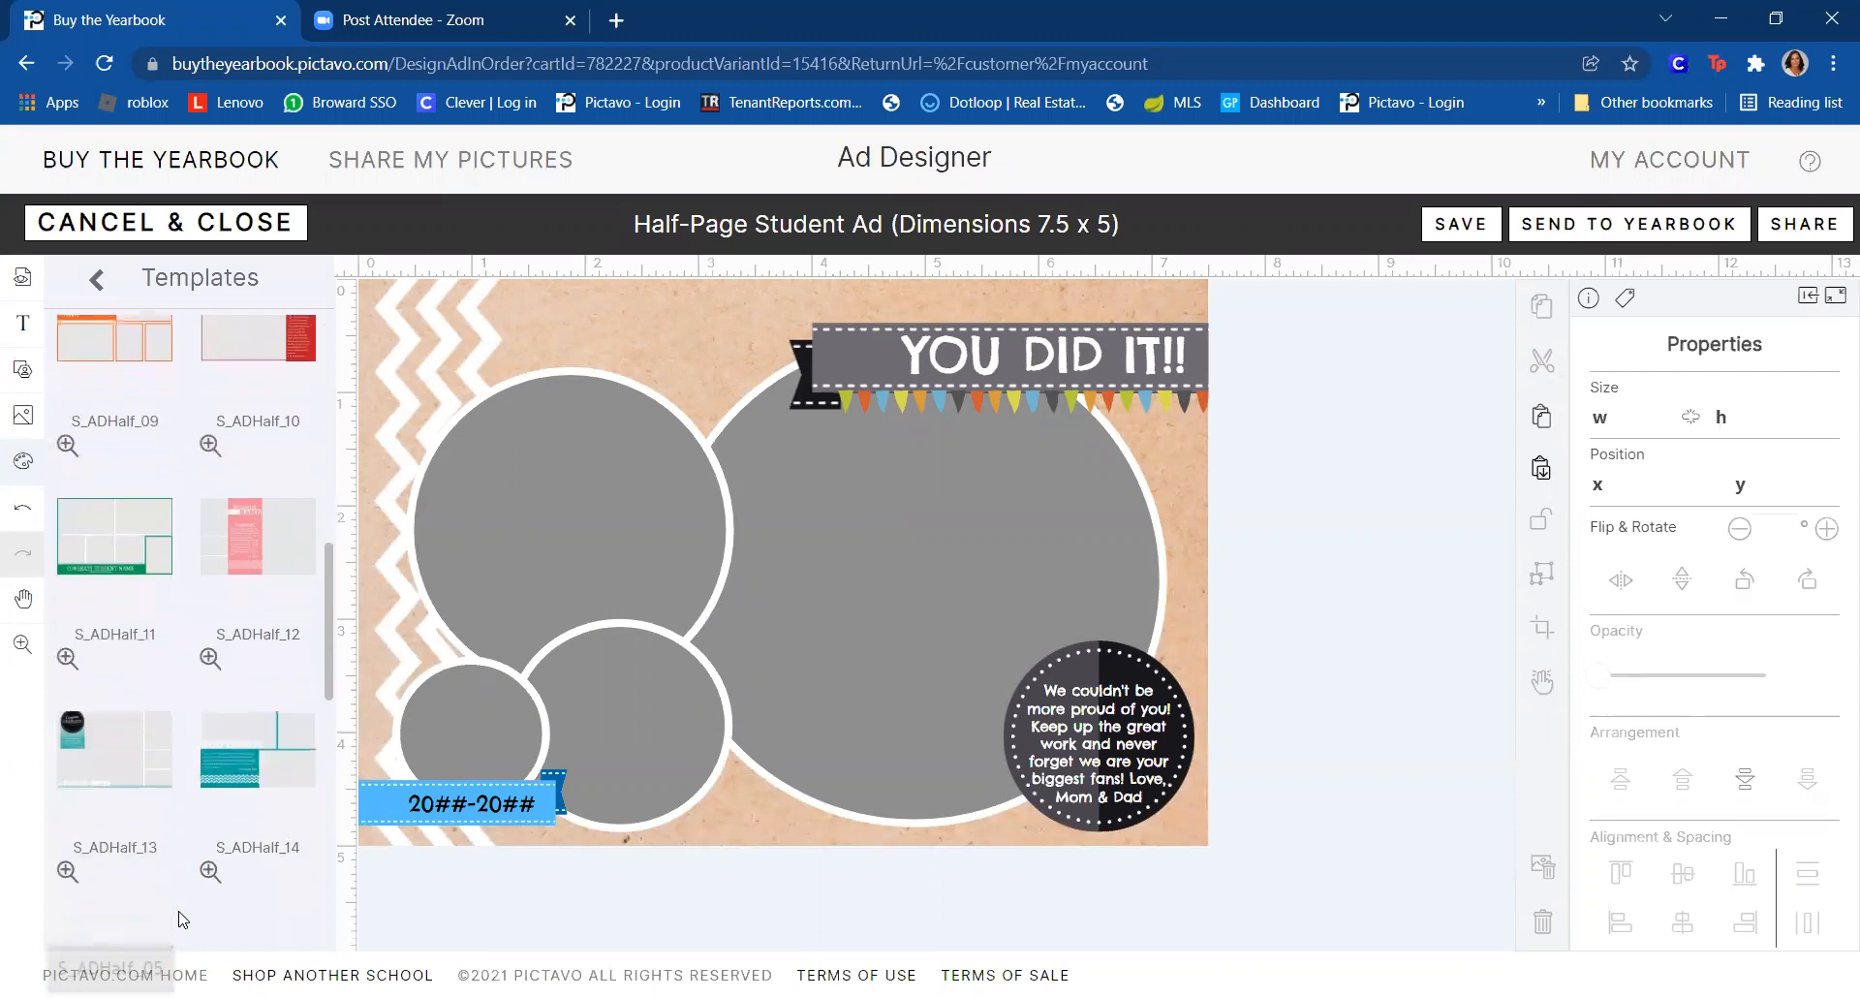
scroll(179, 918, "down", 3)
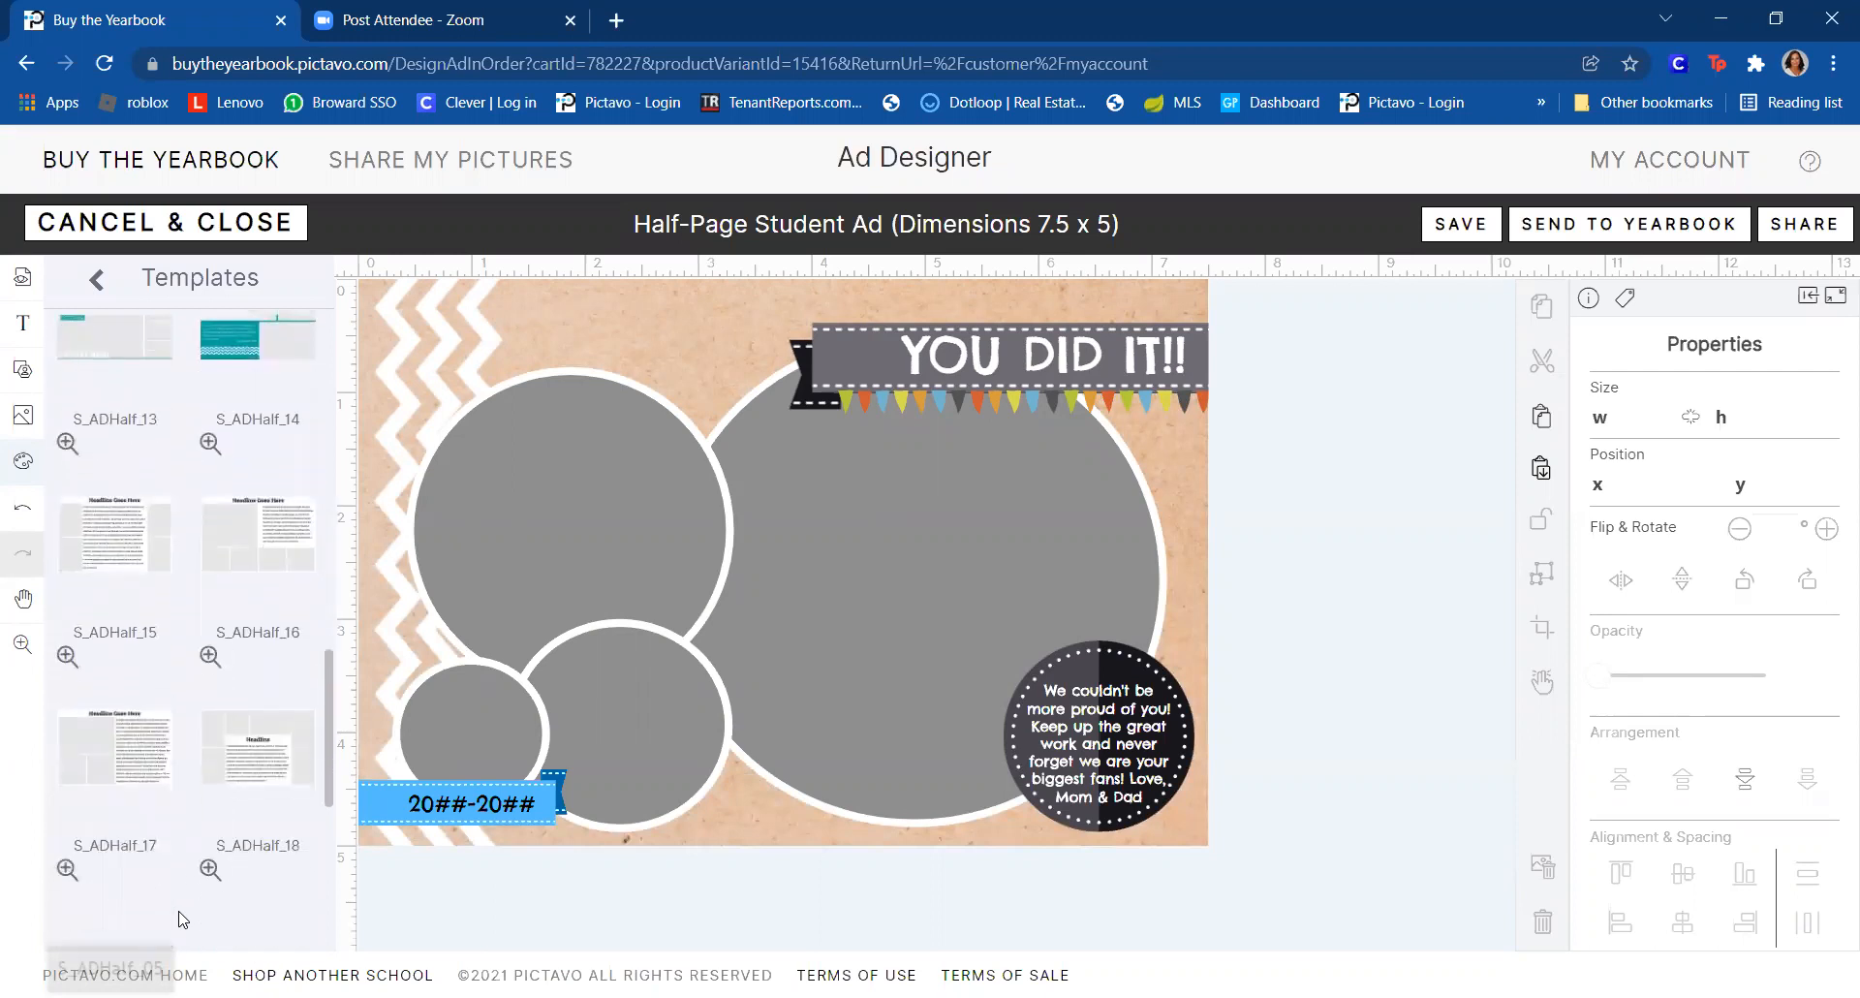
scroll(184, 916, "down", 3)
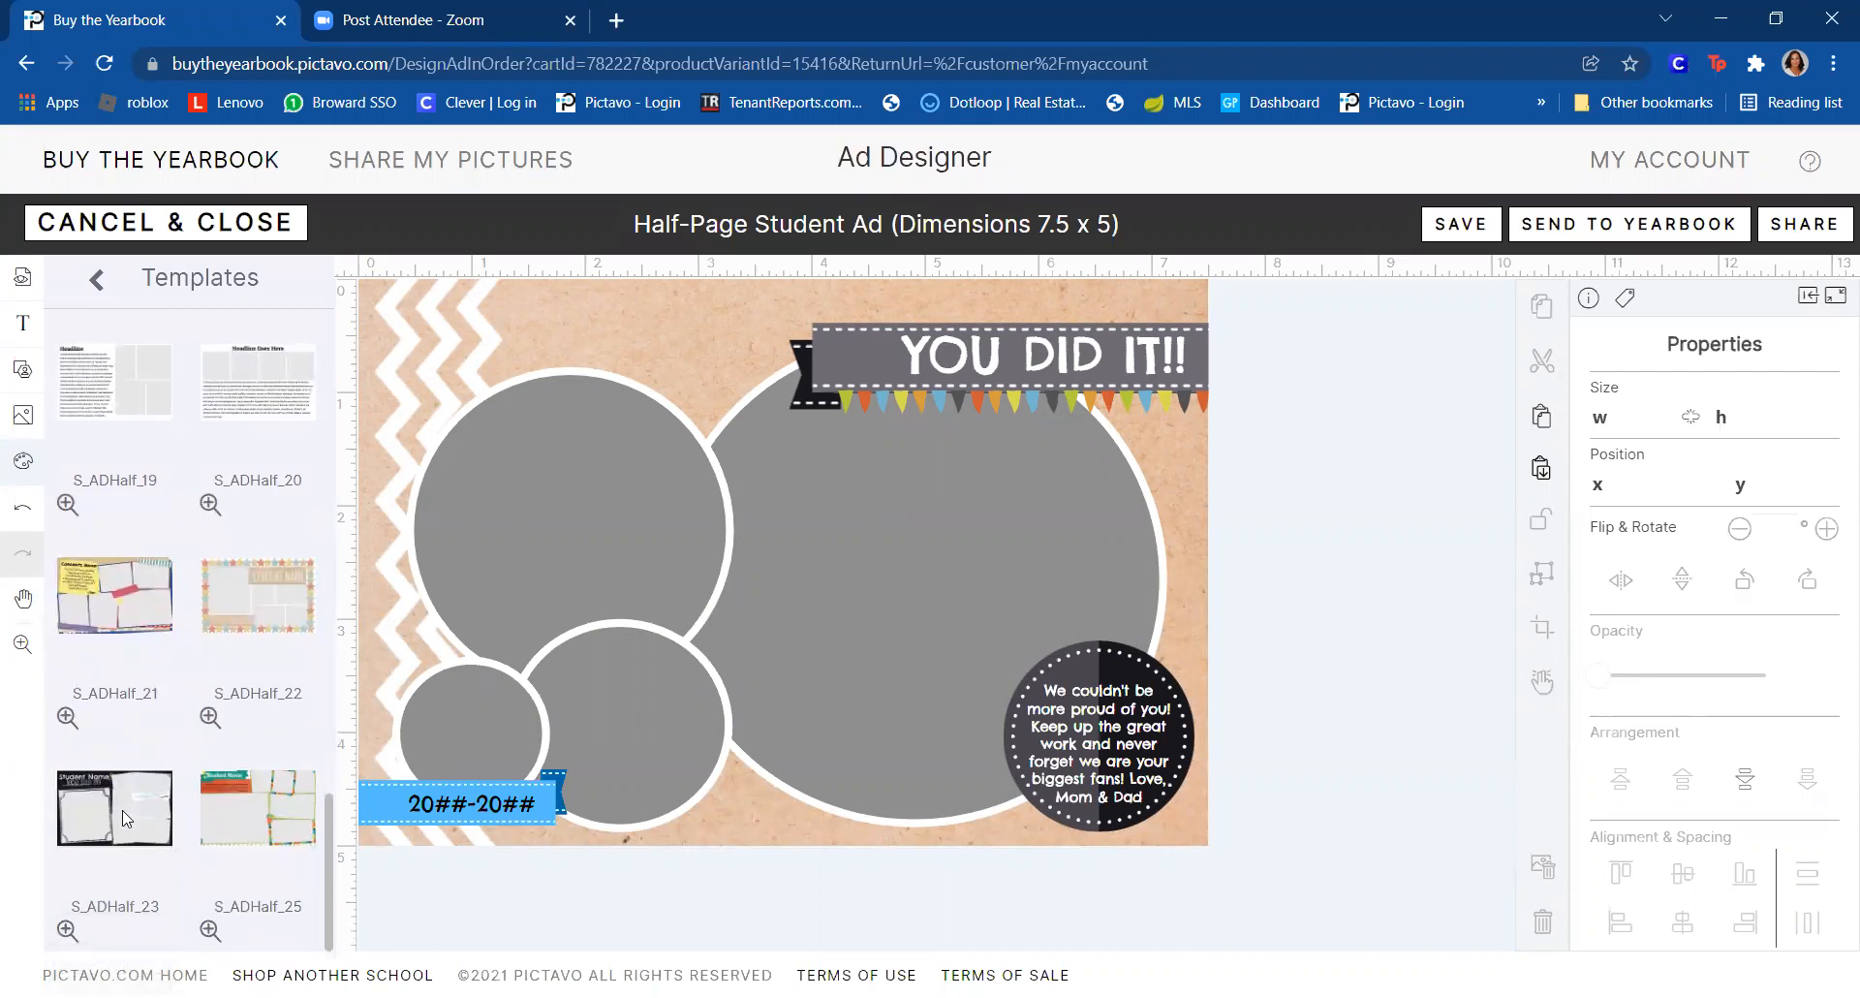
left_click_drag(132, 800, 843, 568)
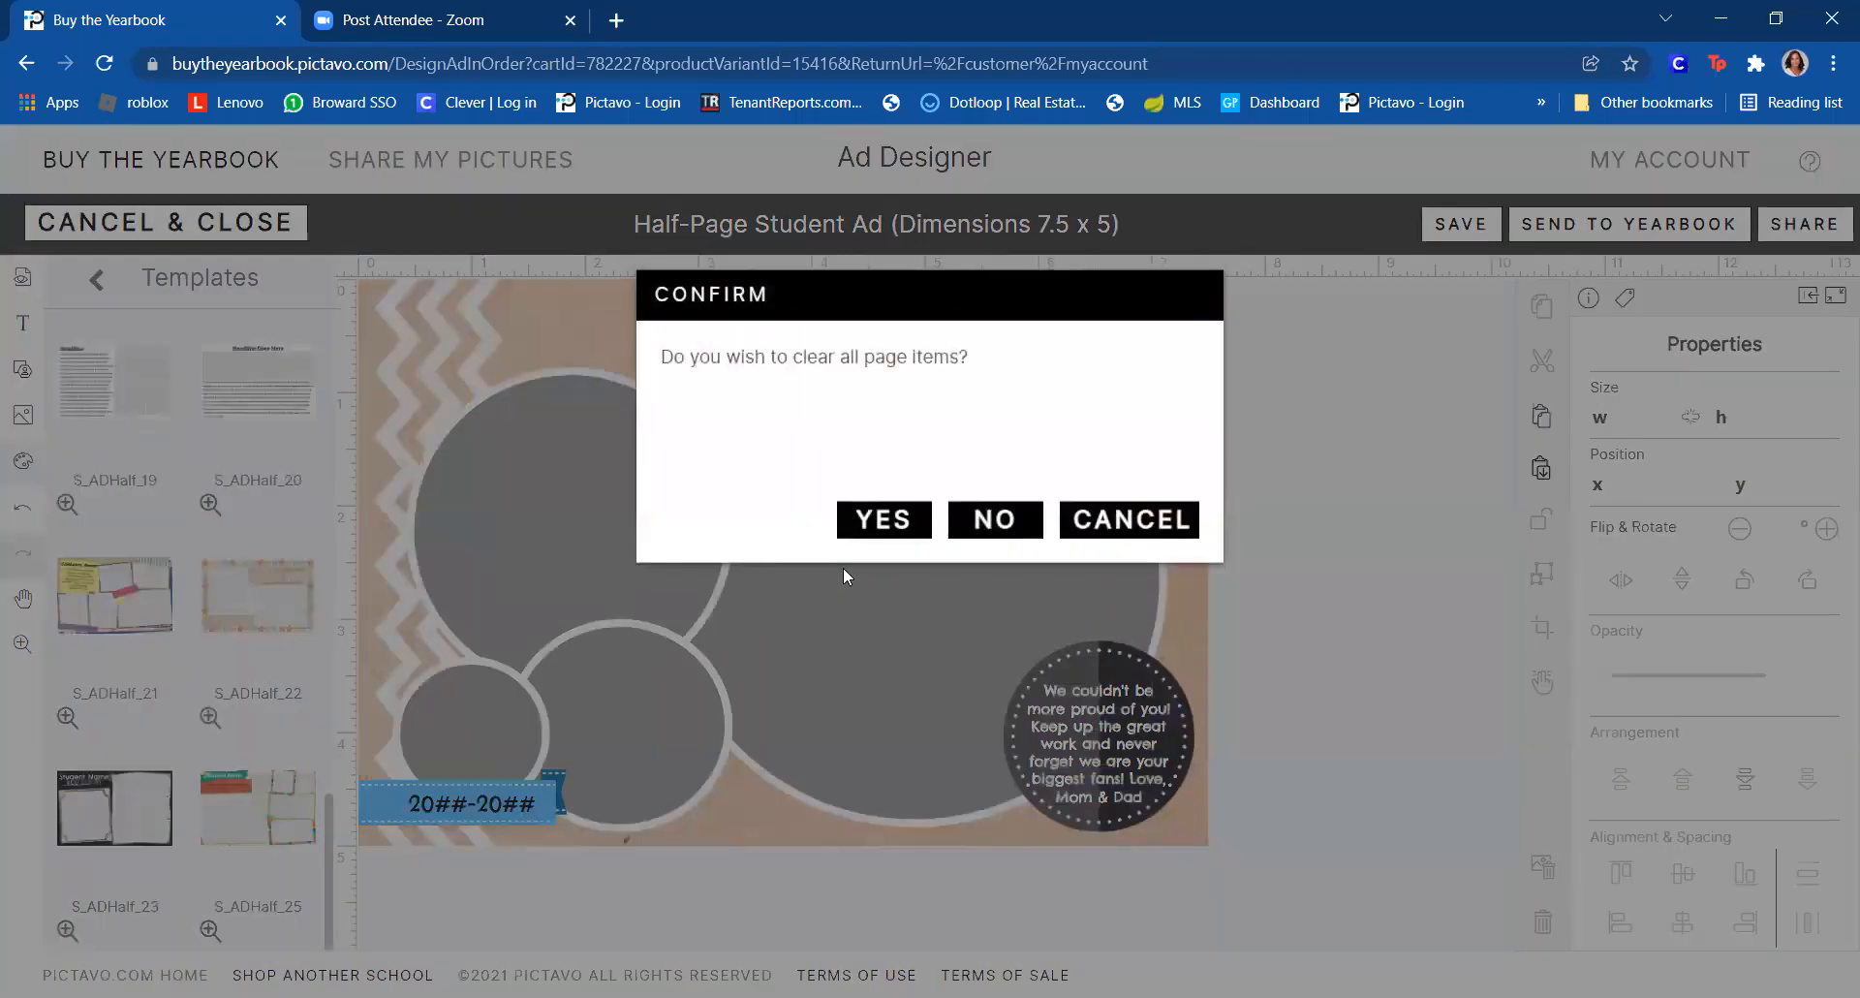
left_click(884, 523)
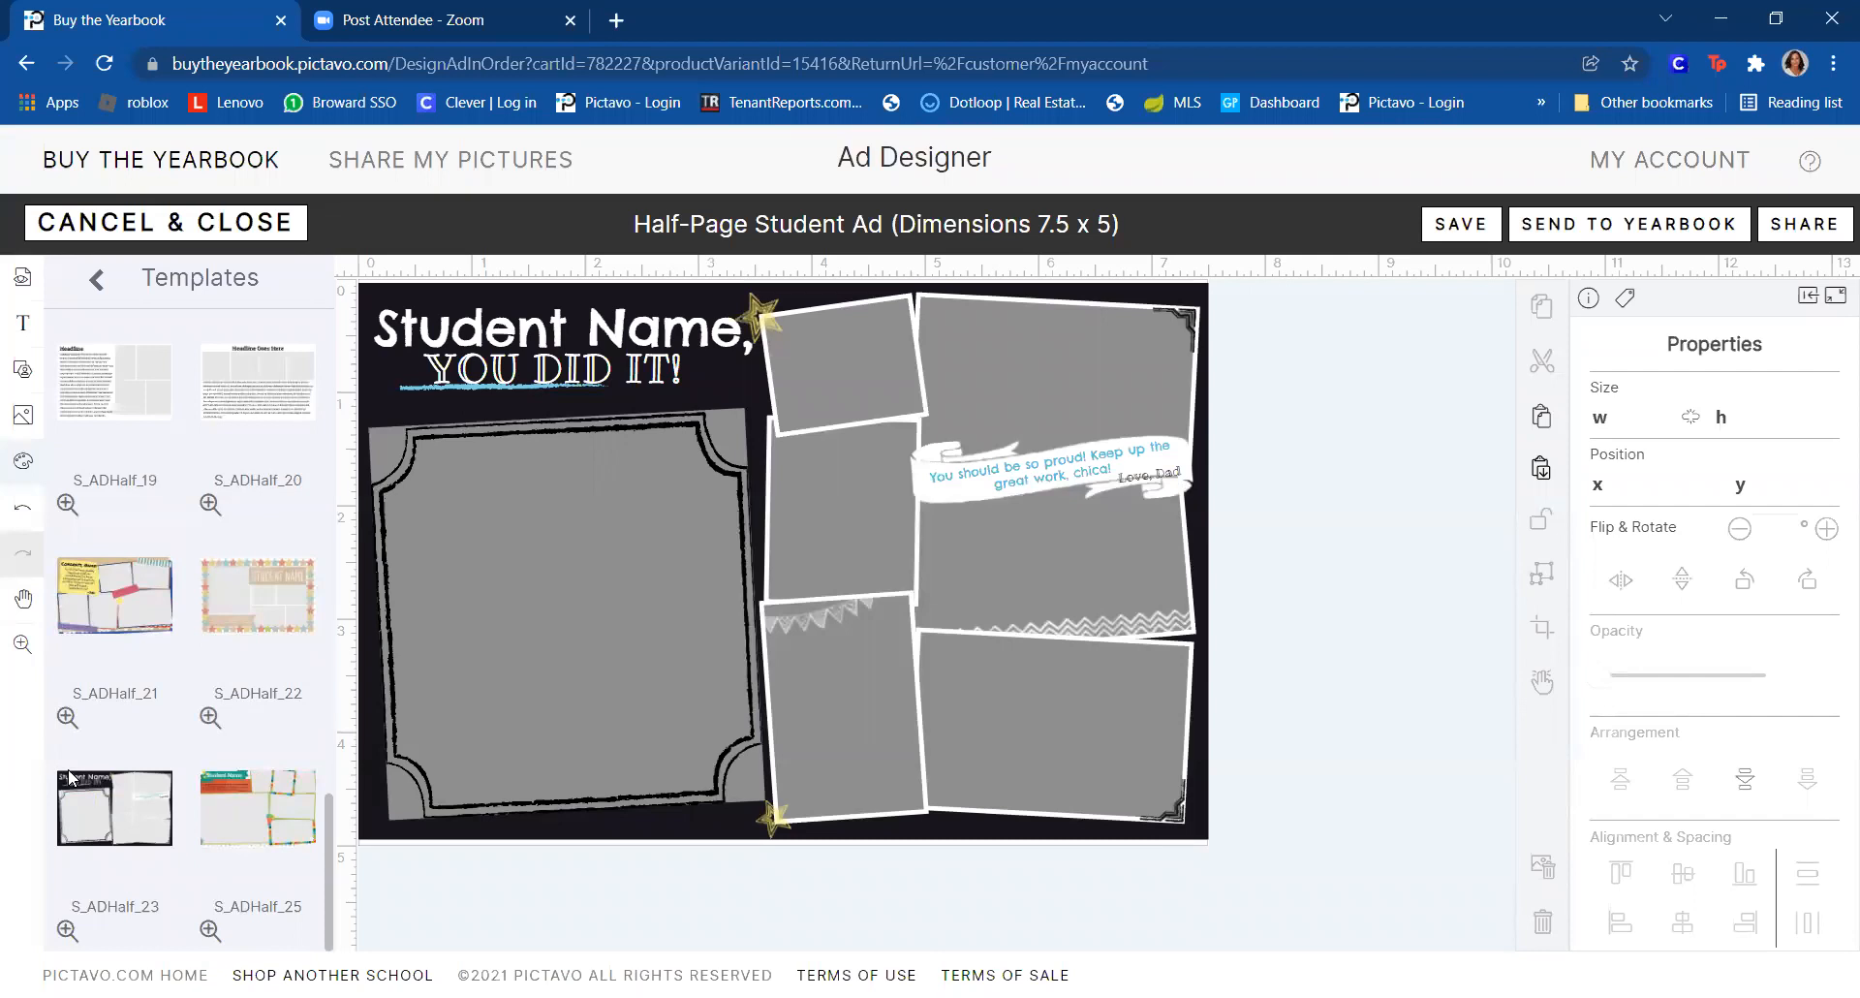
- Replace the layout with template S_ADHalf_25 and again with the text-heavy S_ADHalf_19, clearing all page items each time
left_click_drag(289, 787, 721, 659)
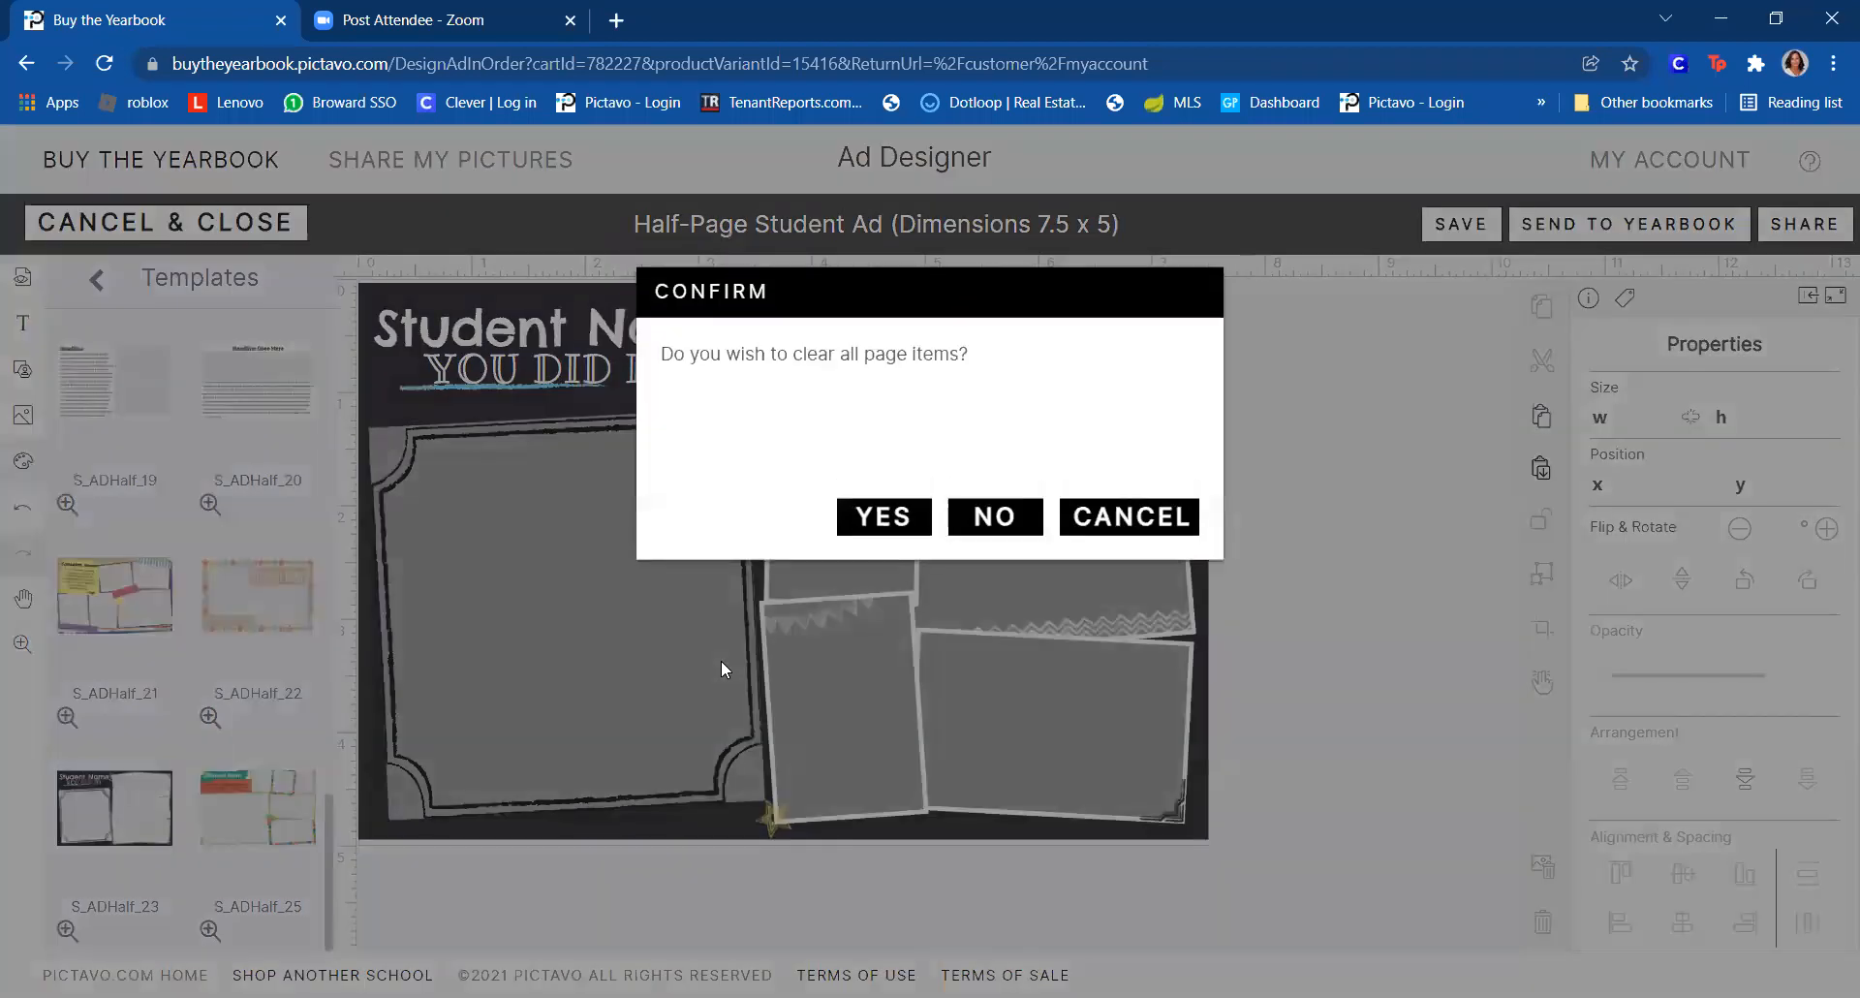
left_click(904, 530)
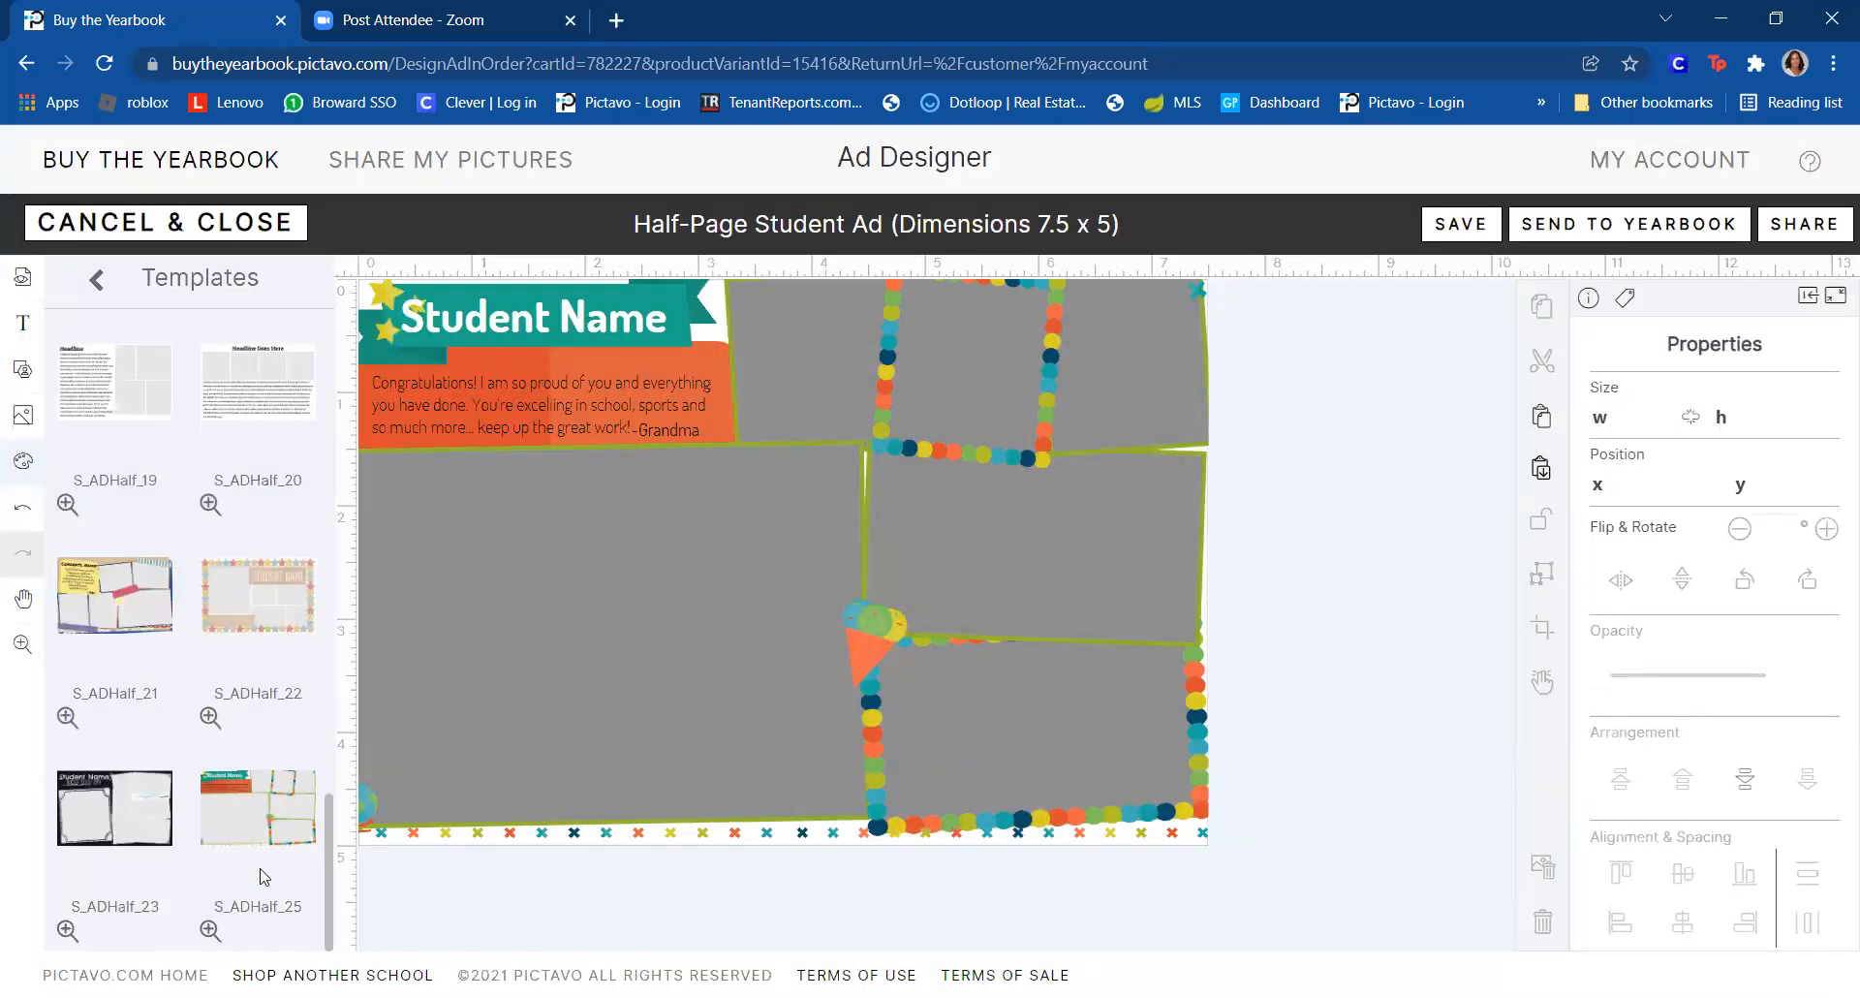
scroll(264, 877, "up", 4)
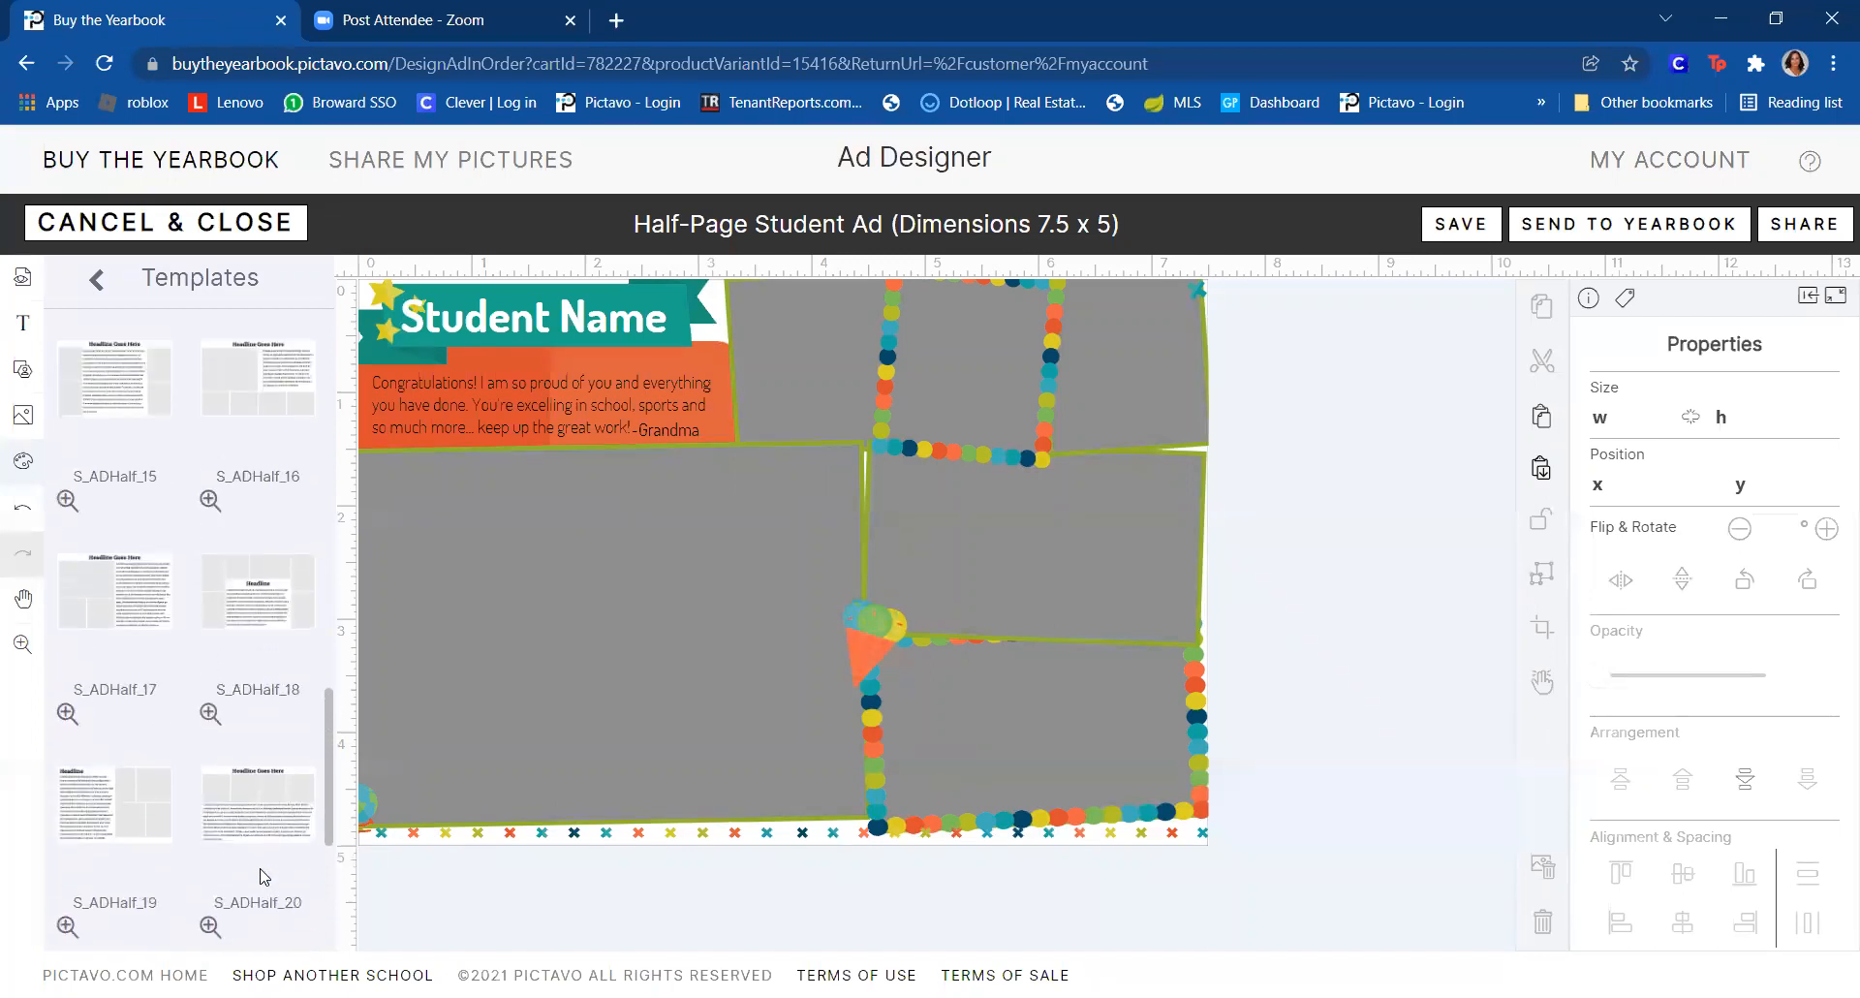
left_click_drag(126, 816, 808, 511)
left_click(909, 518)
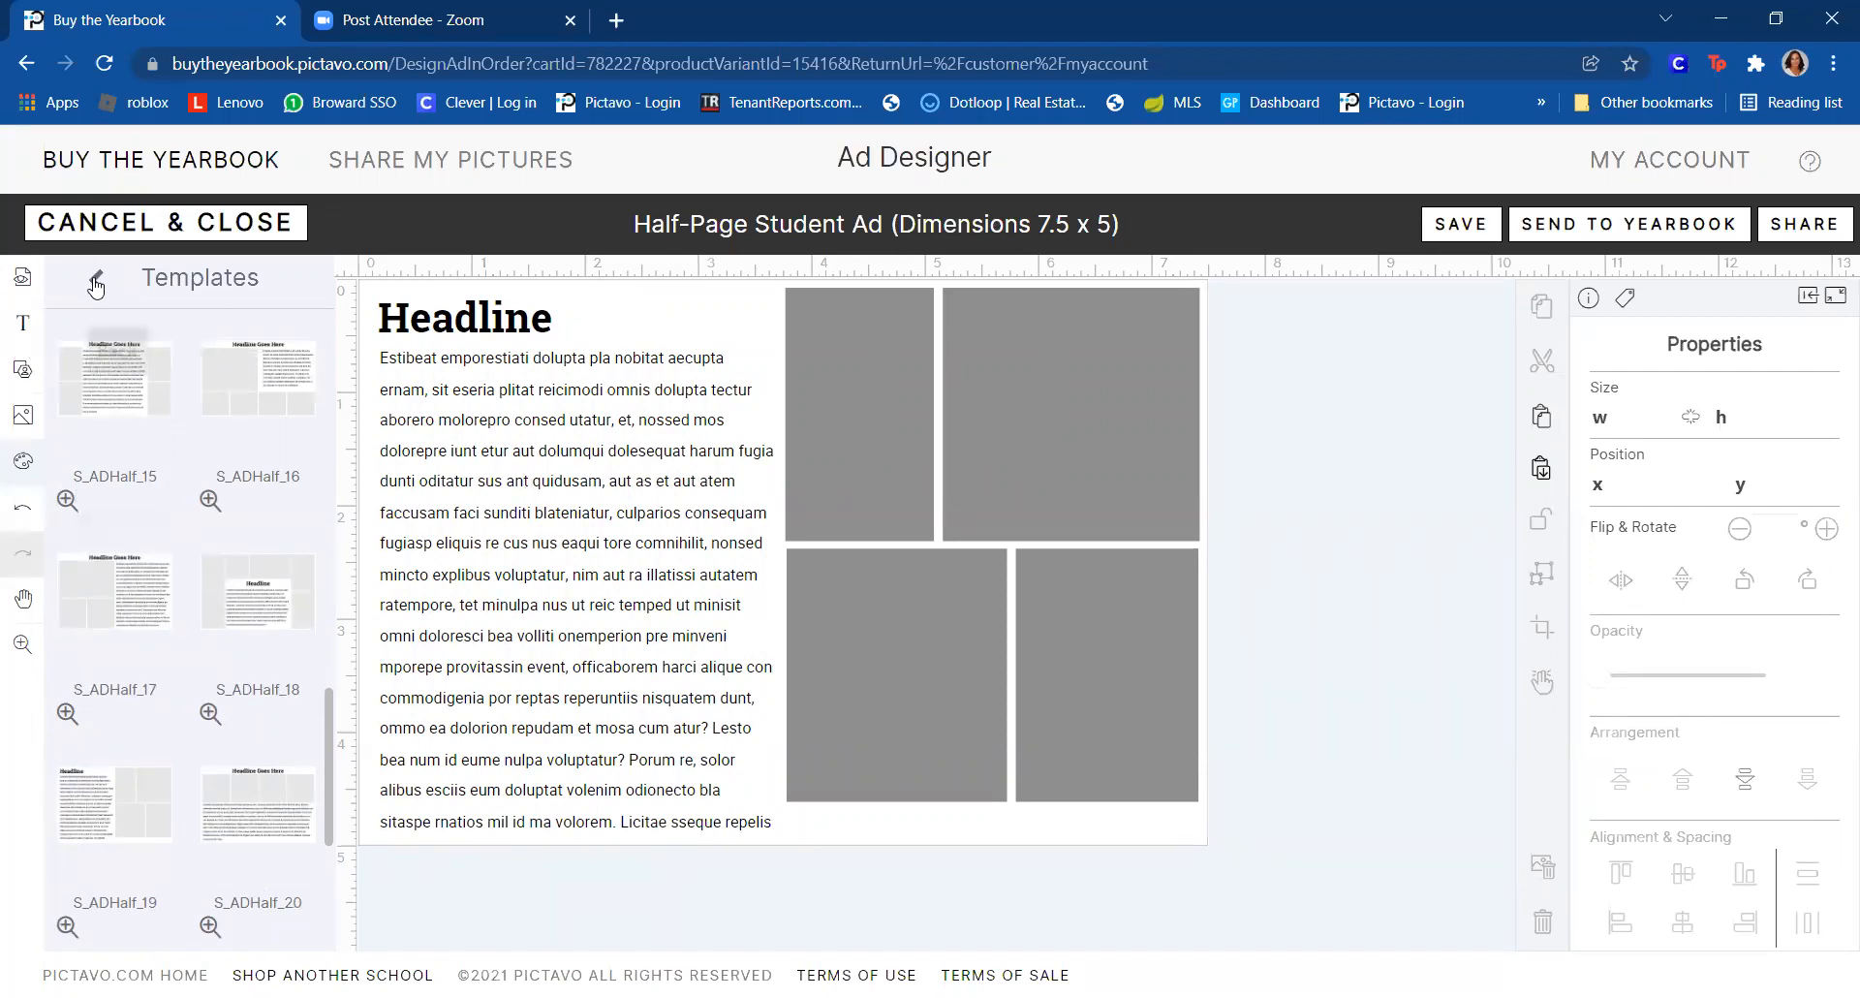
- Replace the layout with the teal template S_ADHalf_14, clearing all page items, and select its white zigzag strip
scroll(243, 368, "up", 3)
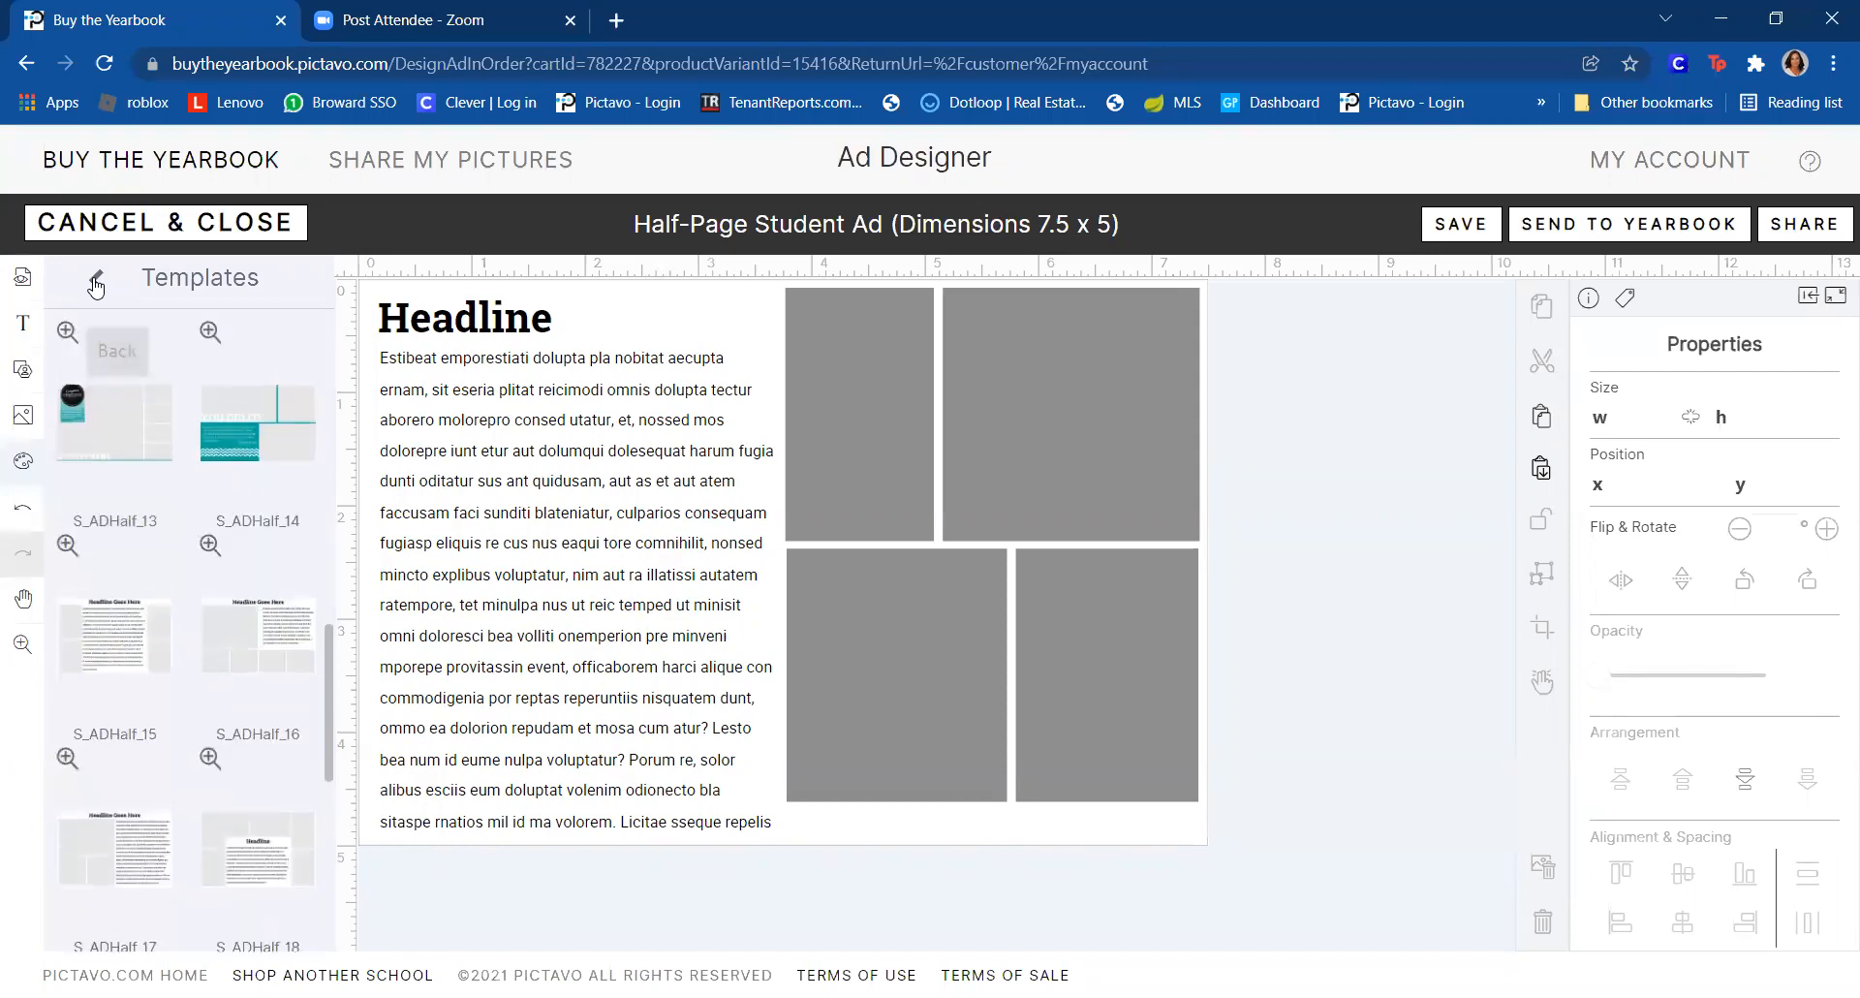
left_click_drag(245, 612, 824, 492)
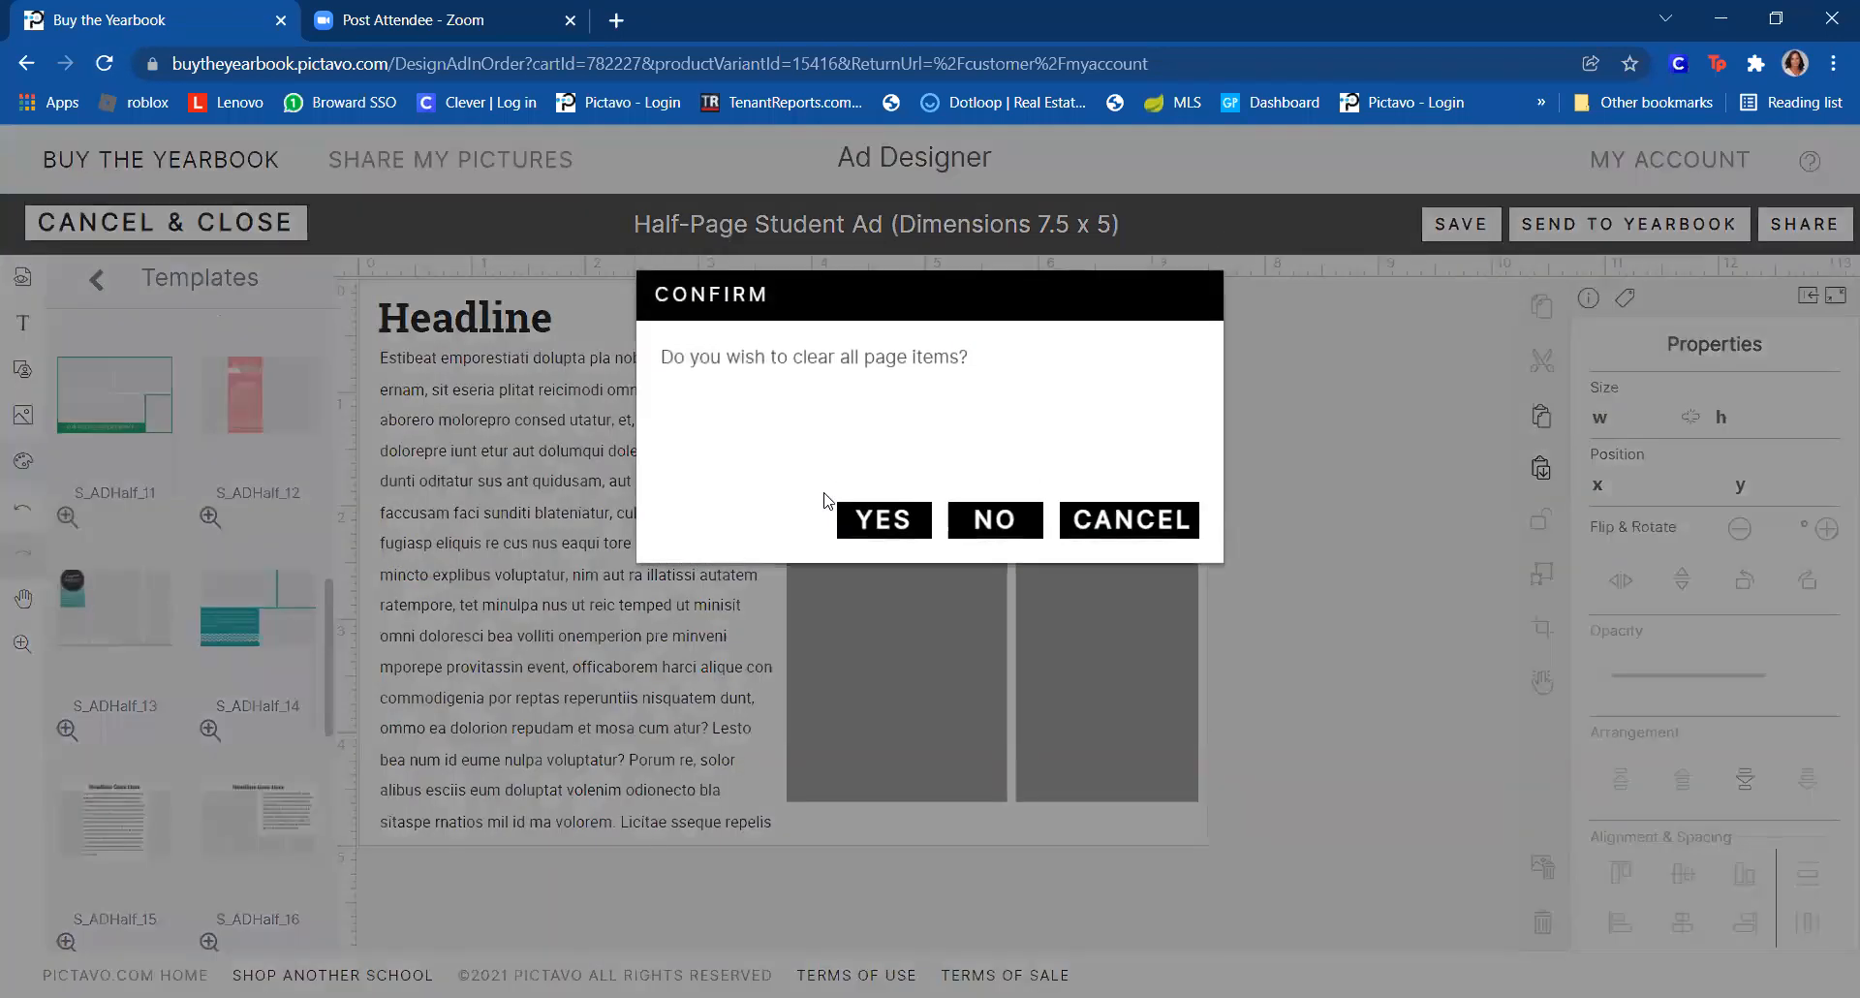
left_click(906, 518)
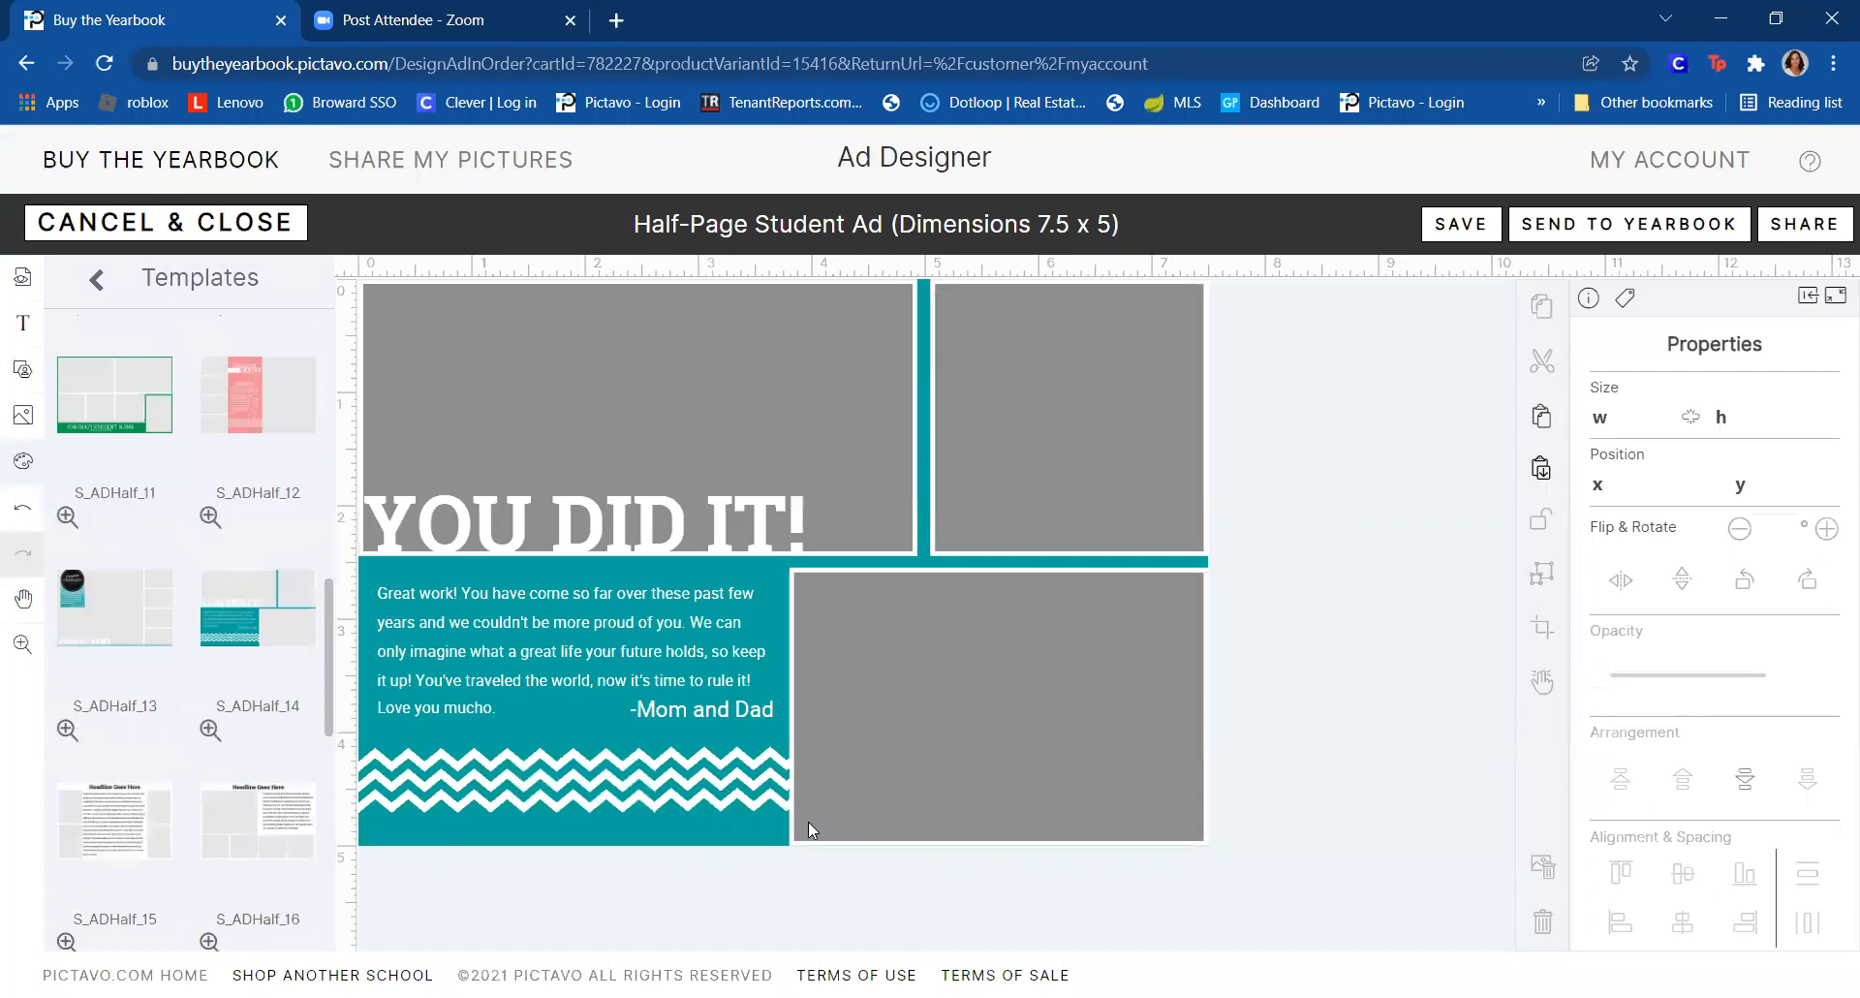
left_click(560, 787)
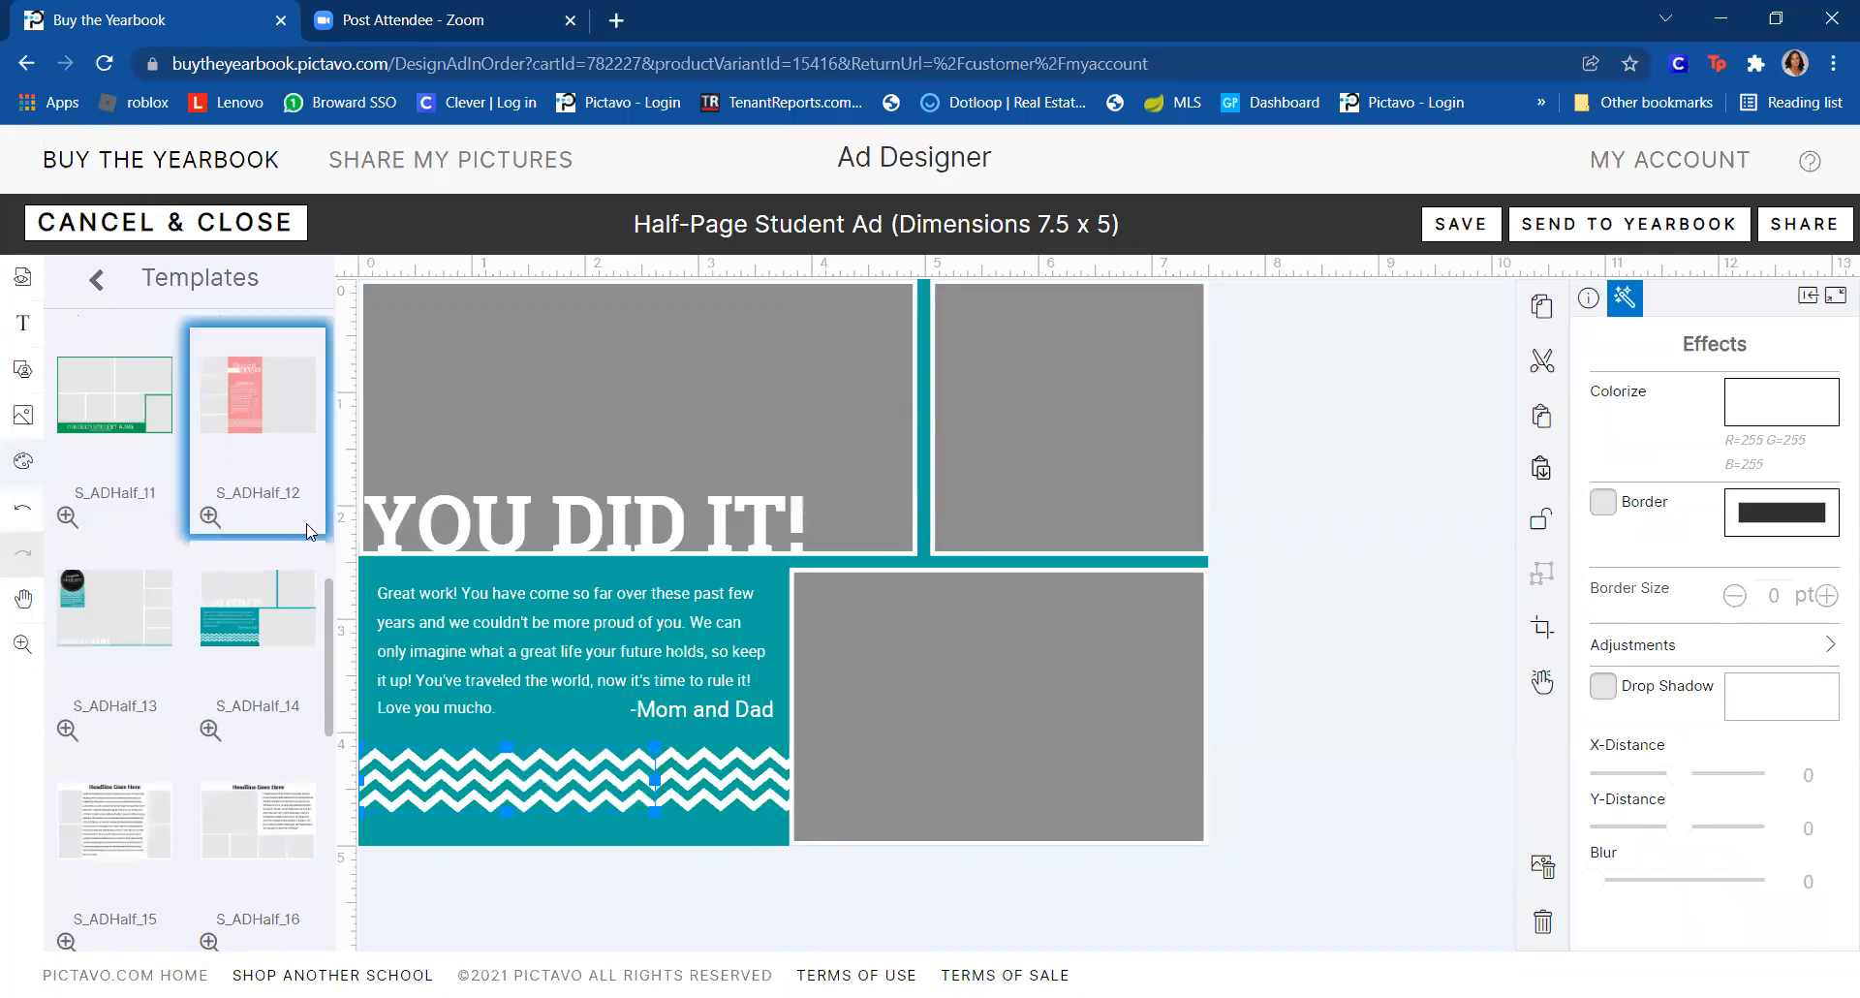
- Replace the layout with the black and gold template S_ADHalf_05, clearing all page items, and select its black background
scroll(310, 531, "up", 1)
scroll(310, 531, "up", 10)
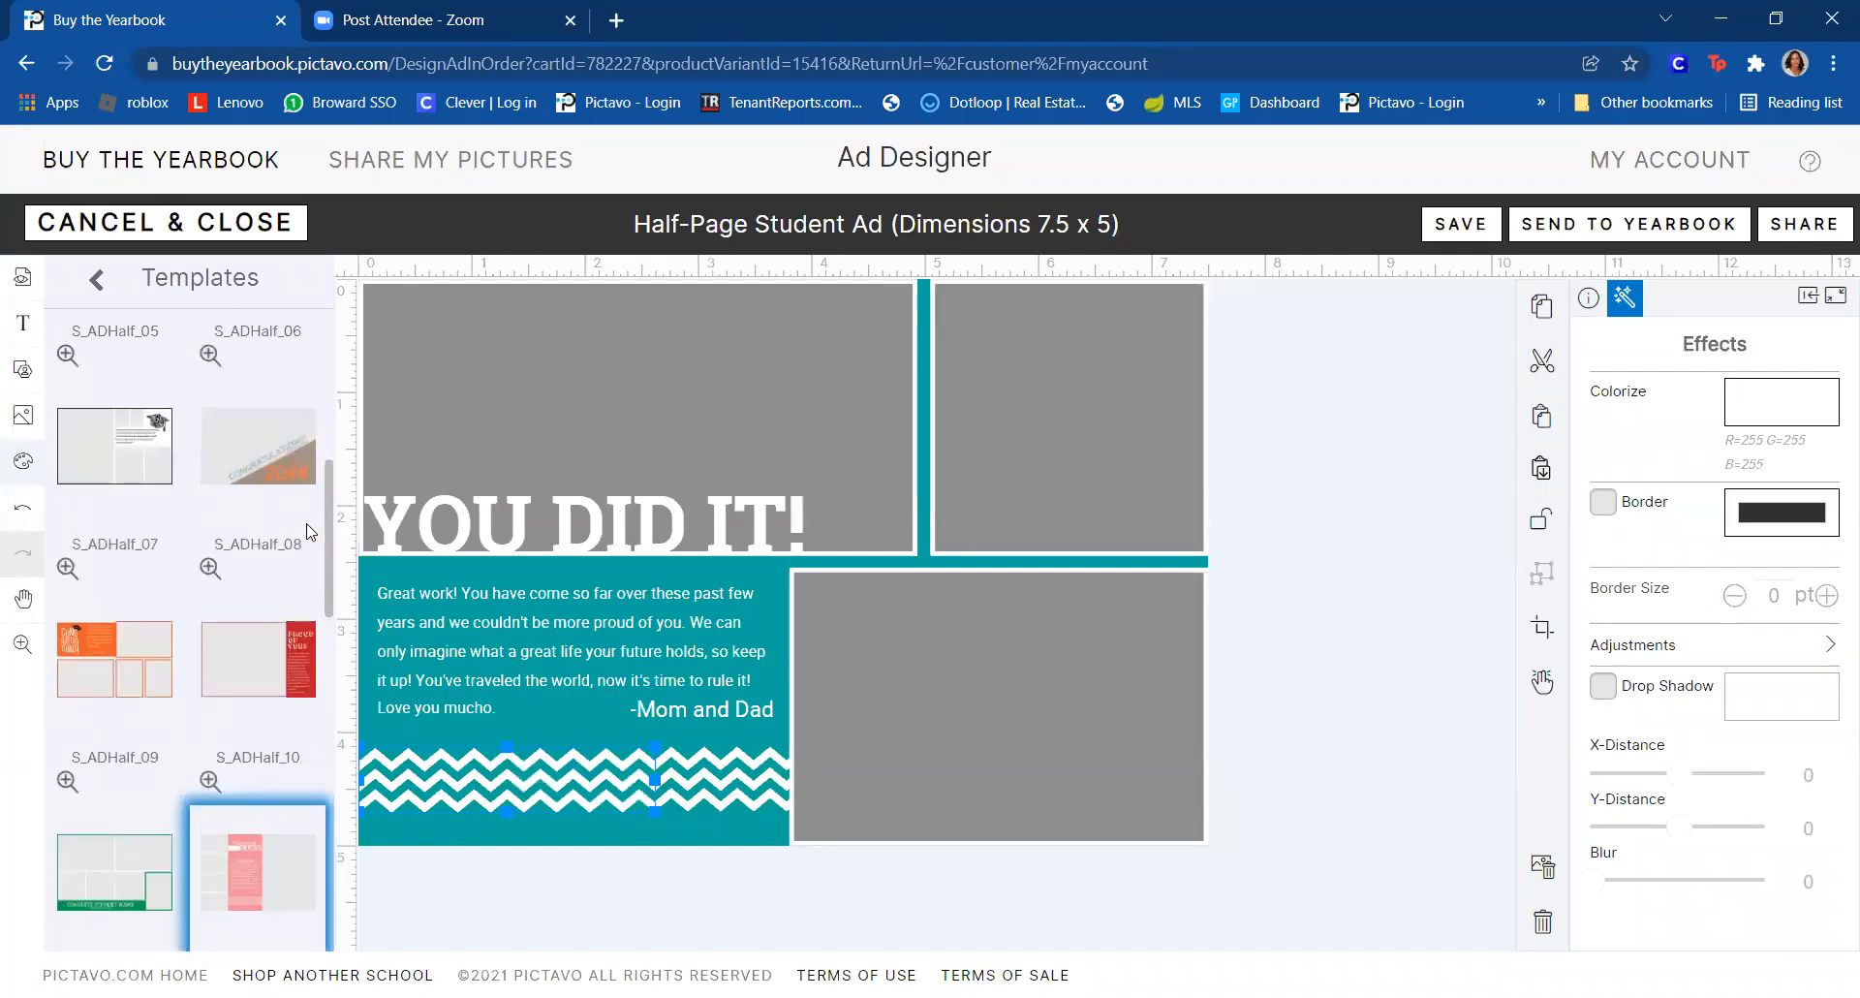
scroll(310, 531, "up", 1)
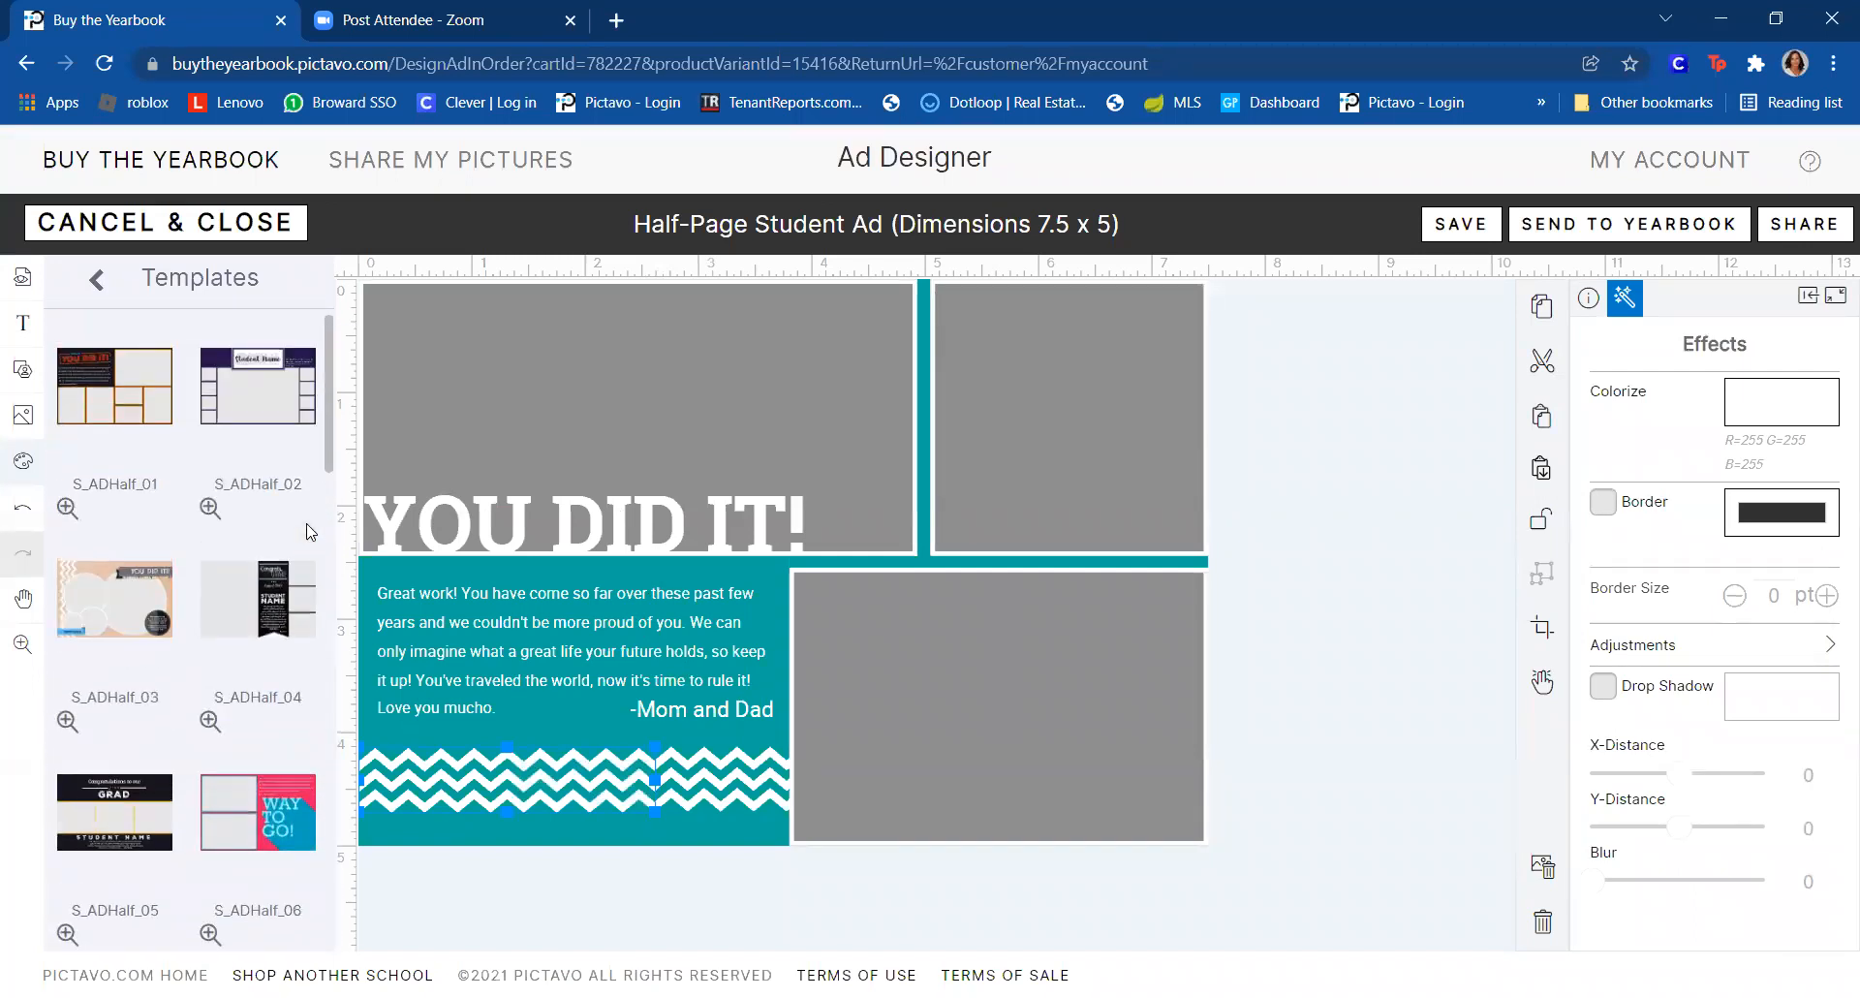
scroll(310, 531, "down", 6)
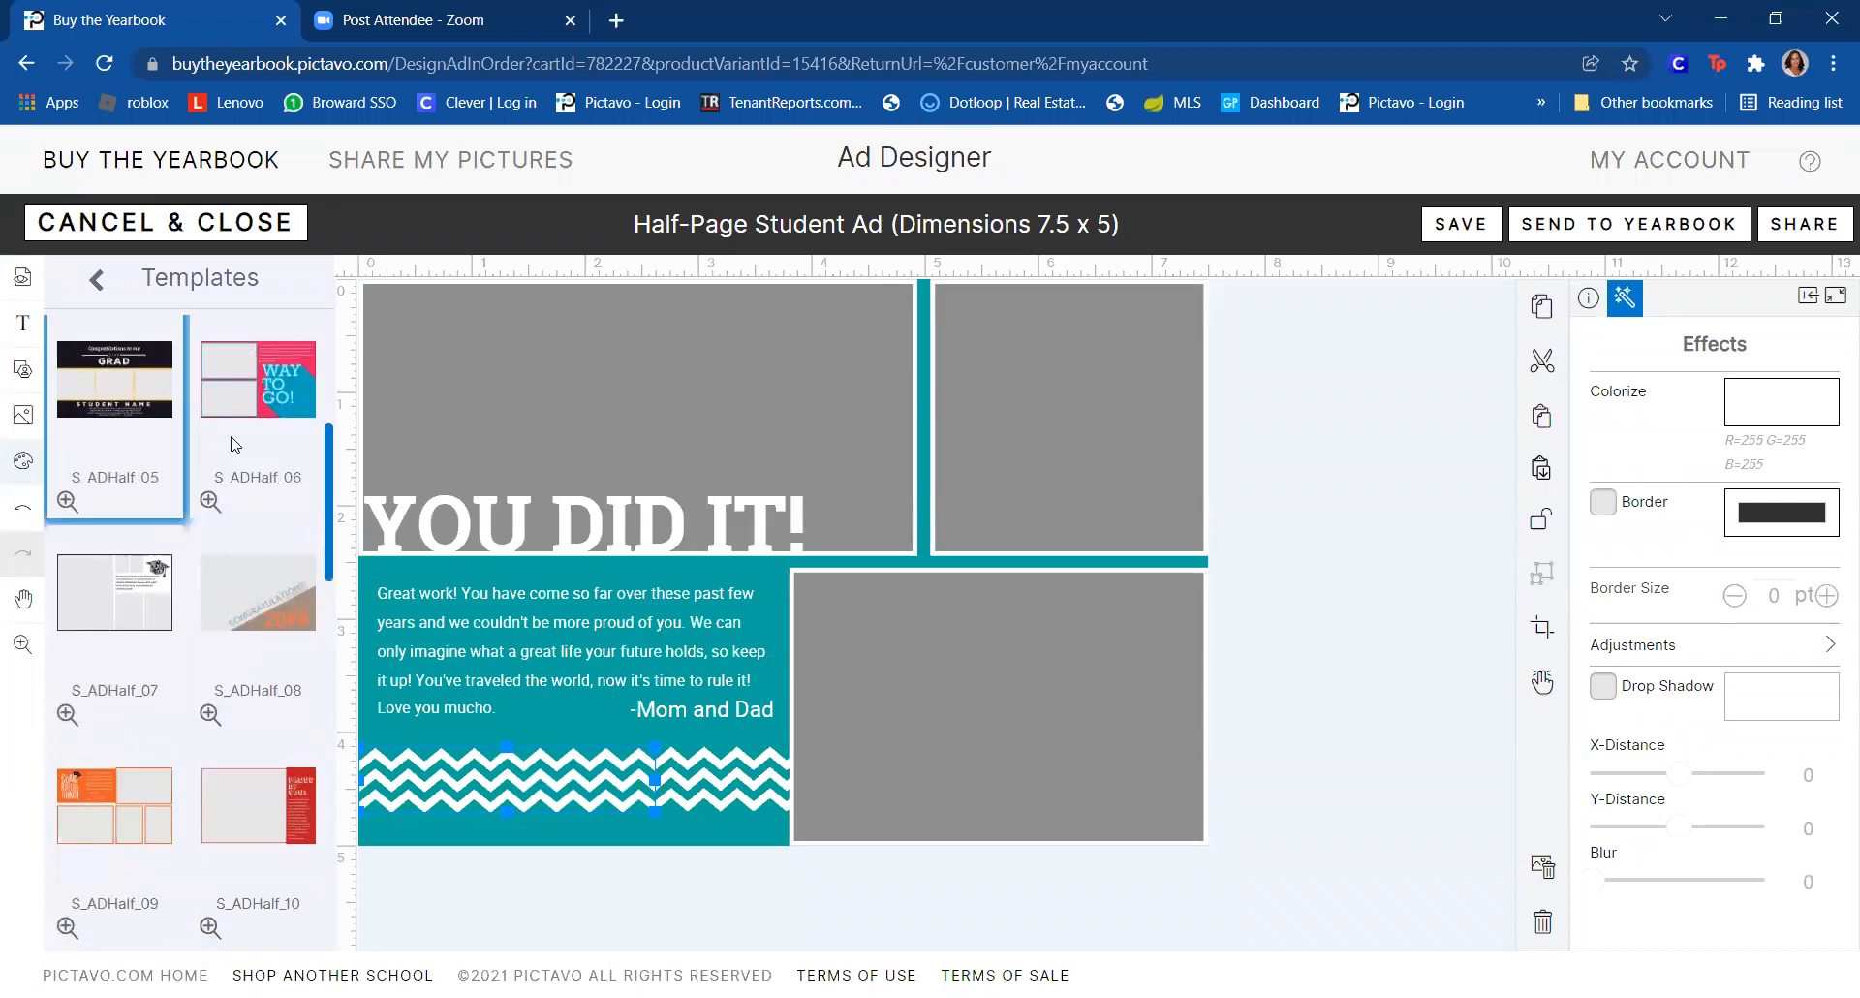
left_click(124, 376)
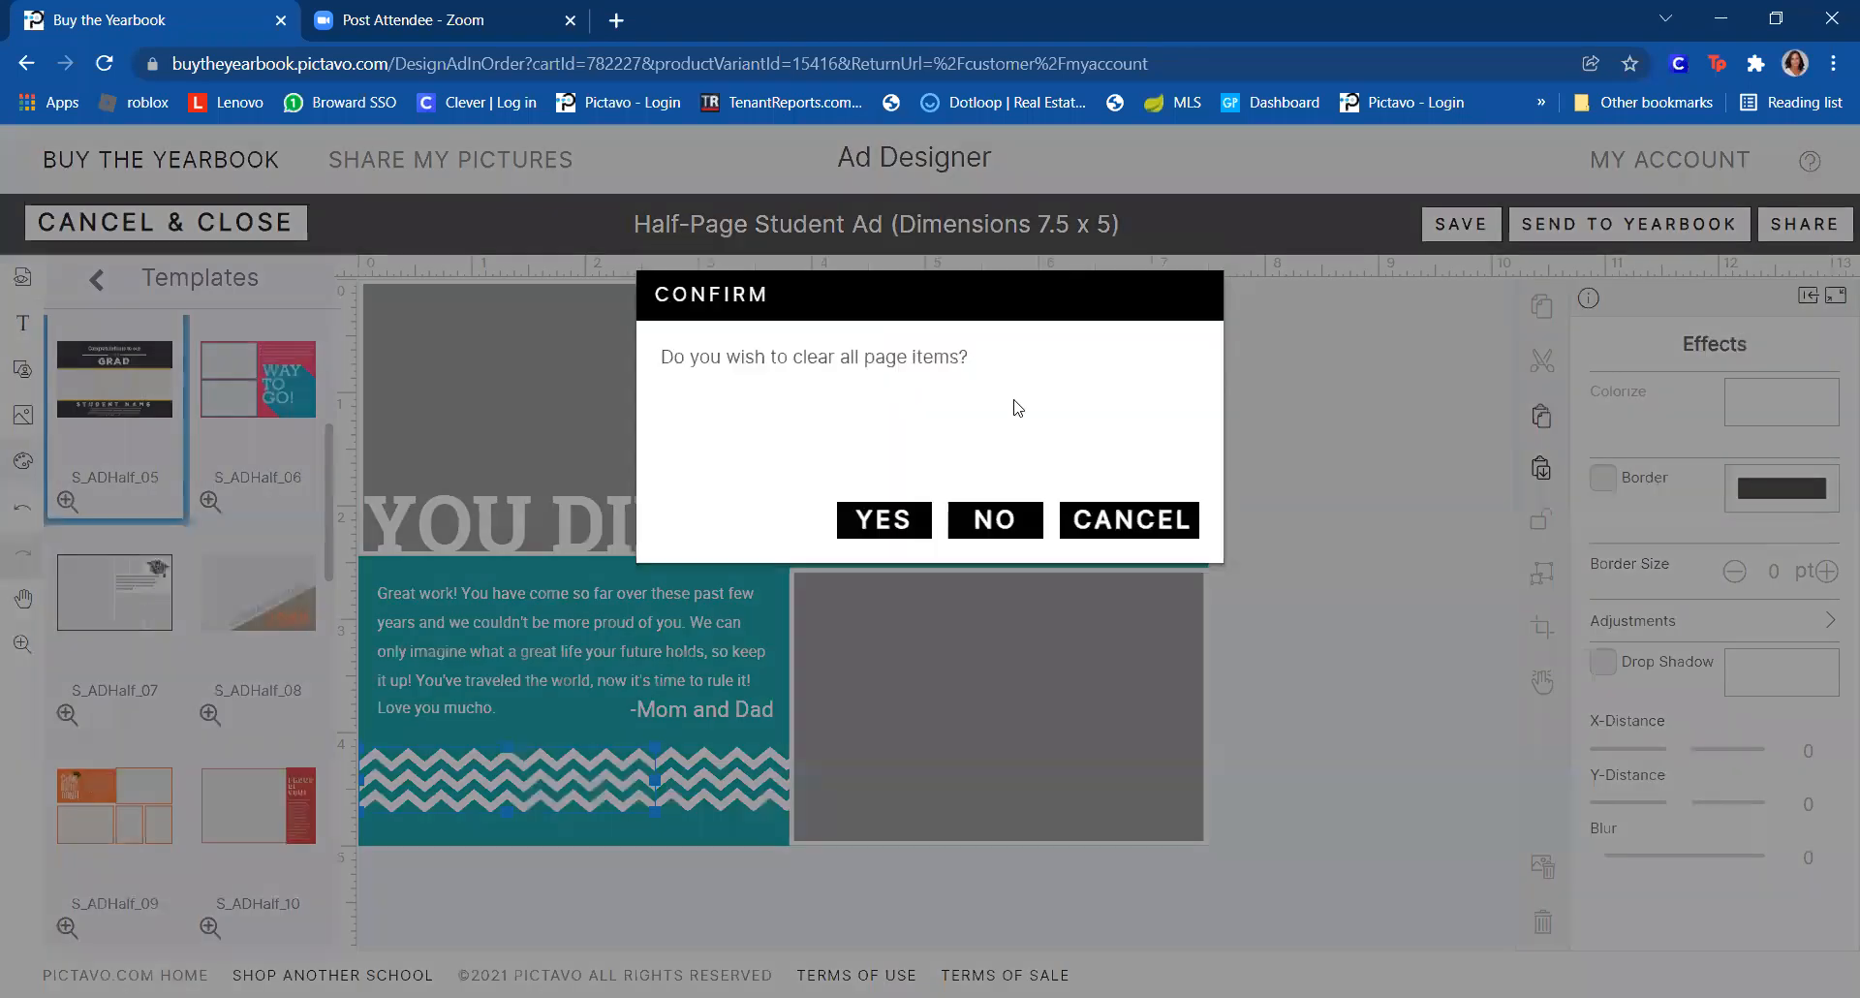
left_click(907, 509)
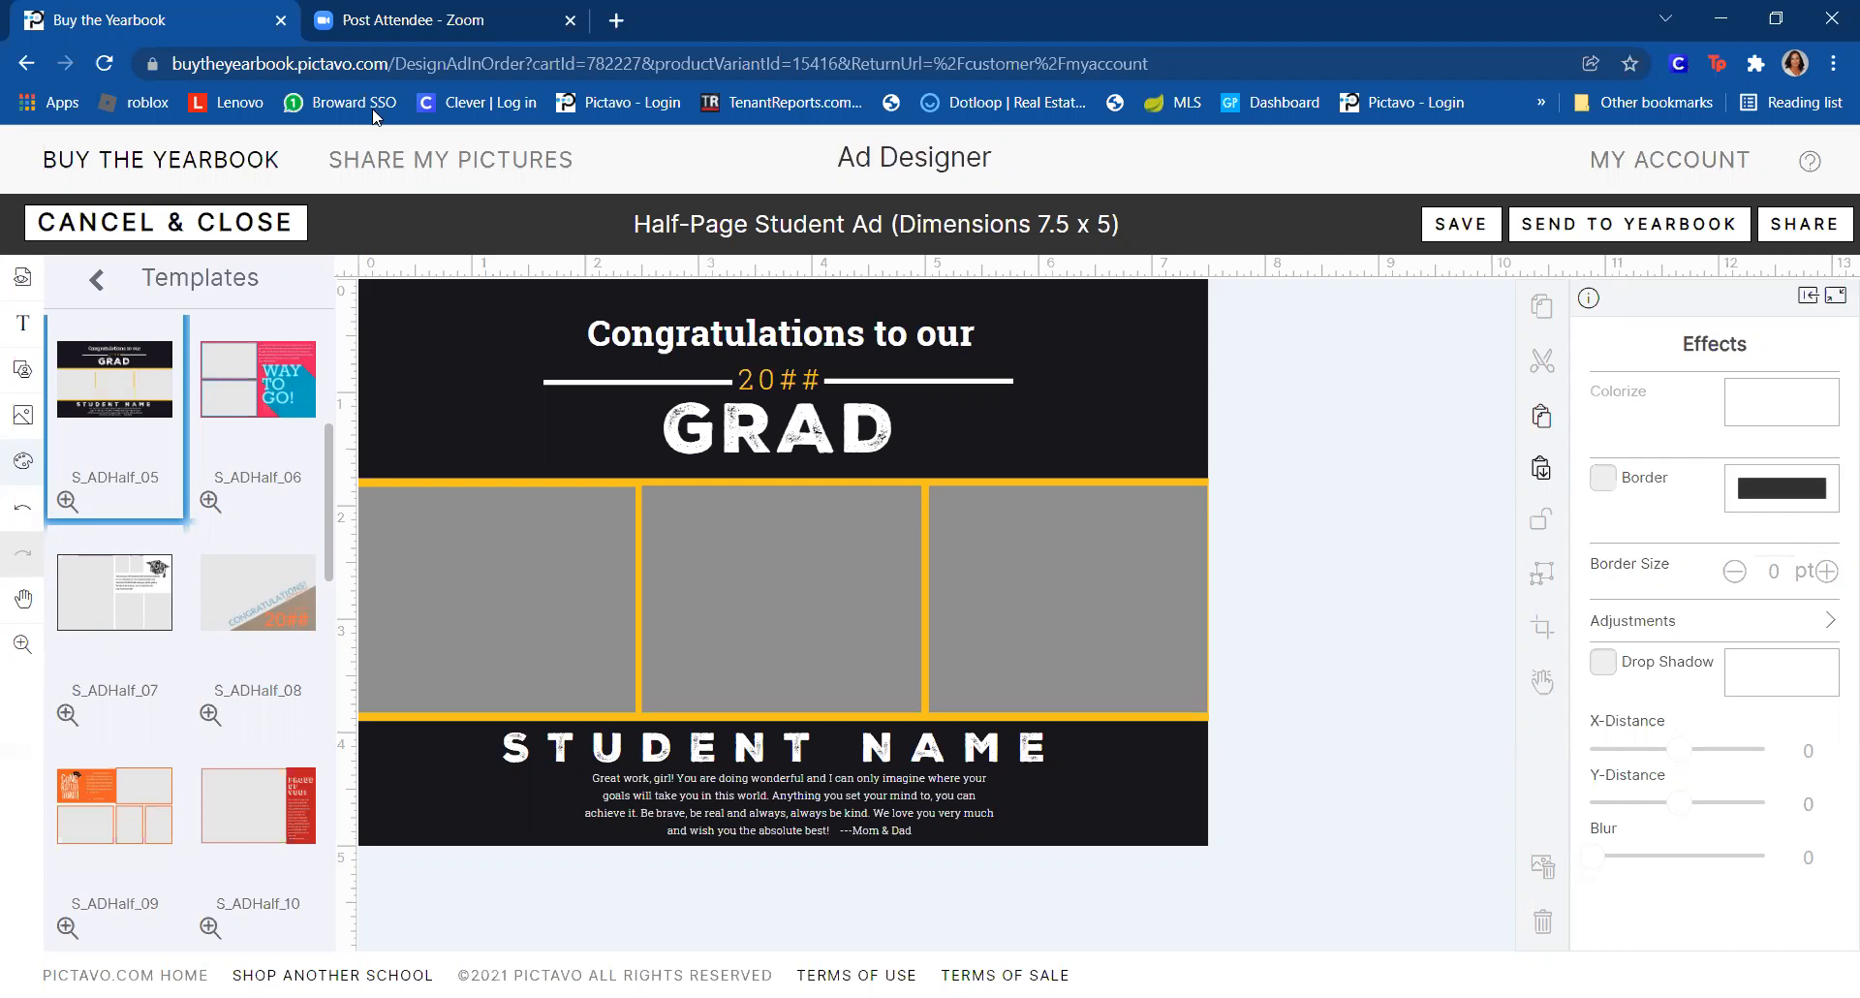
left_click(473, 452)
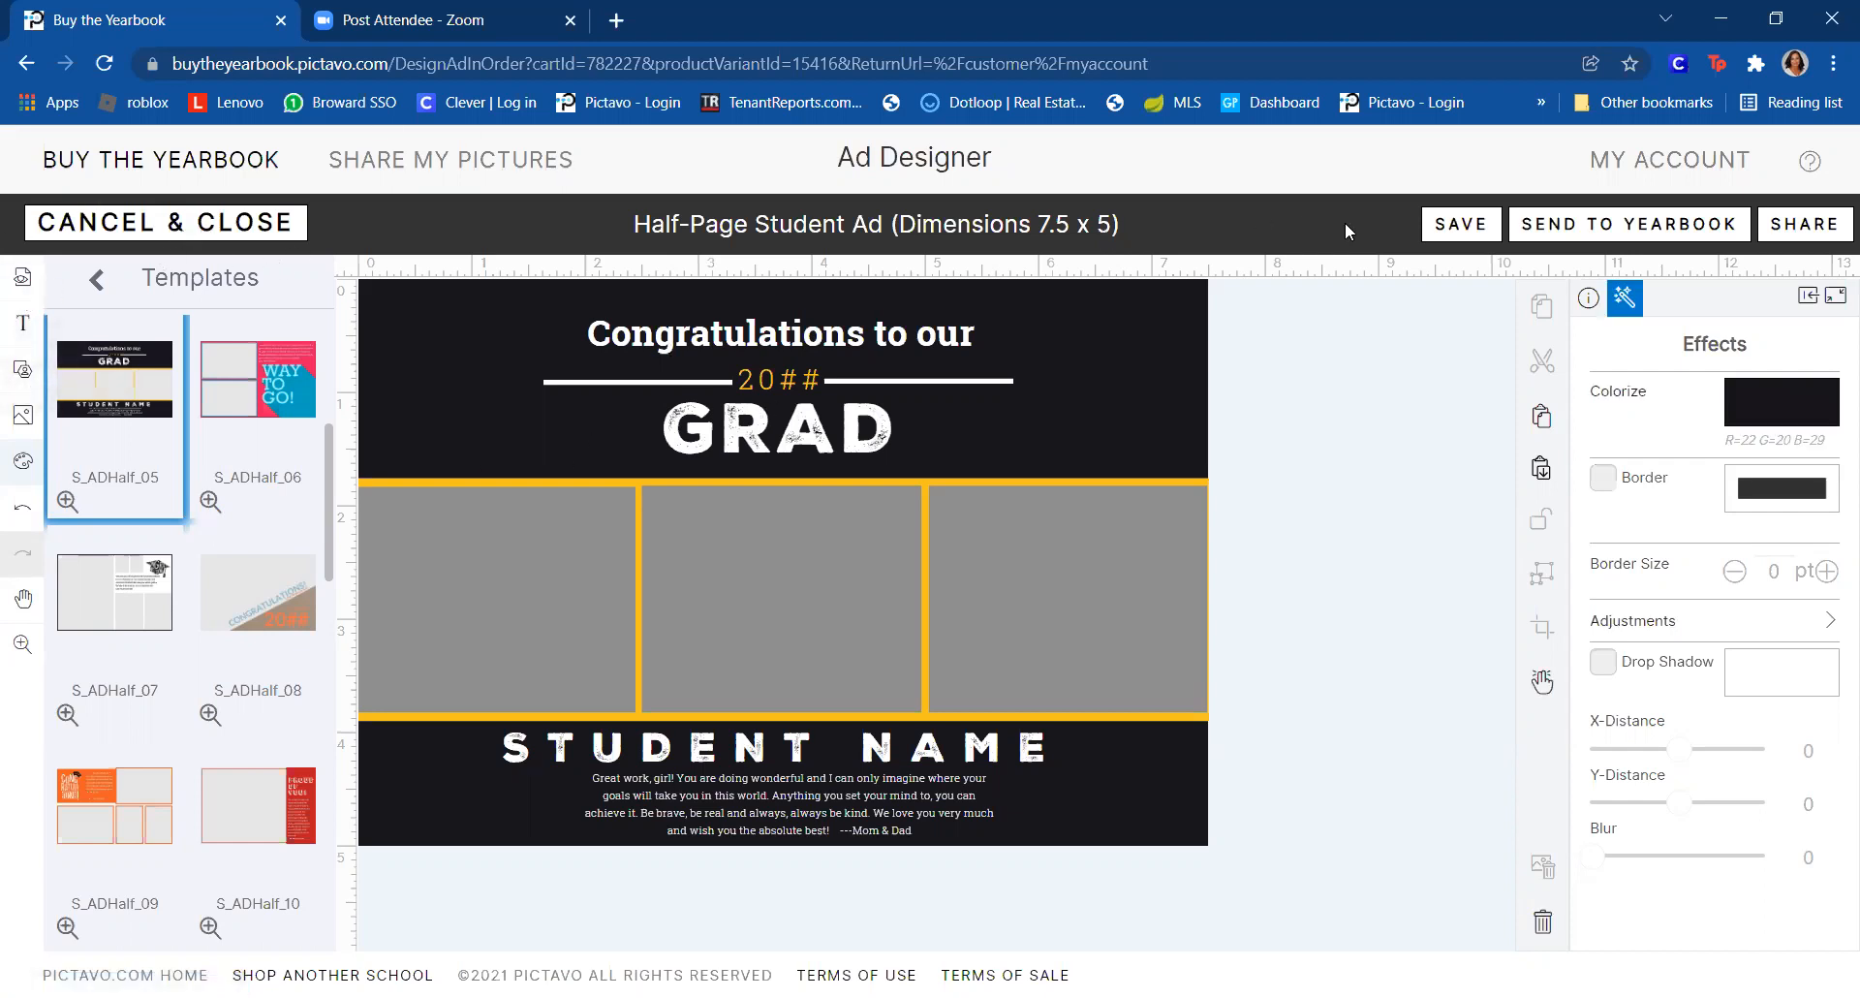
- Save the half-page ad, entering the student's first name as the ad name
left_click(1462, 224)
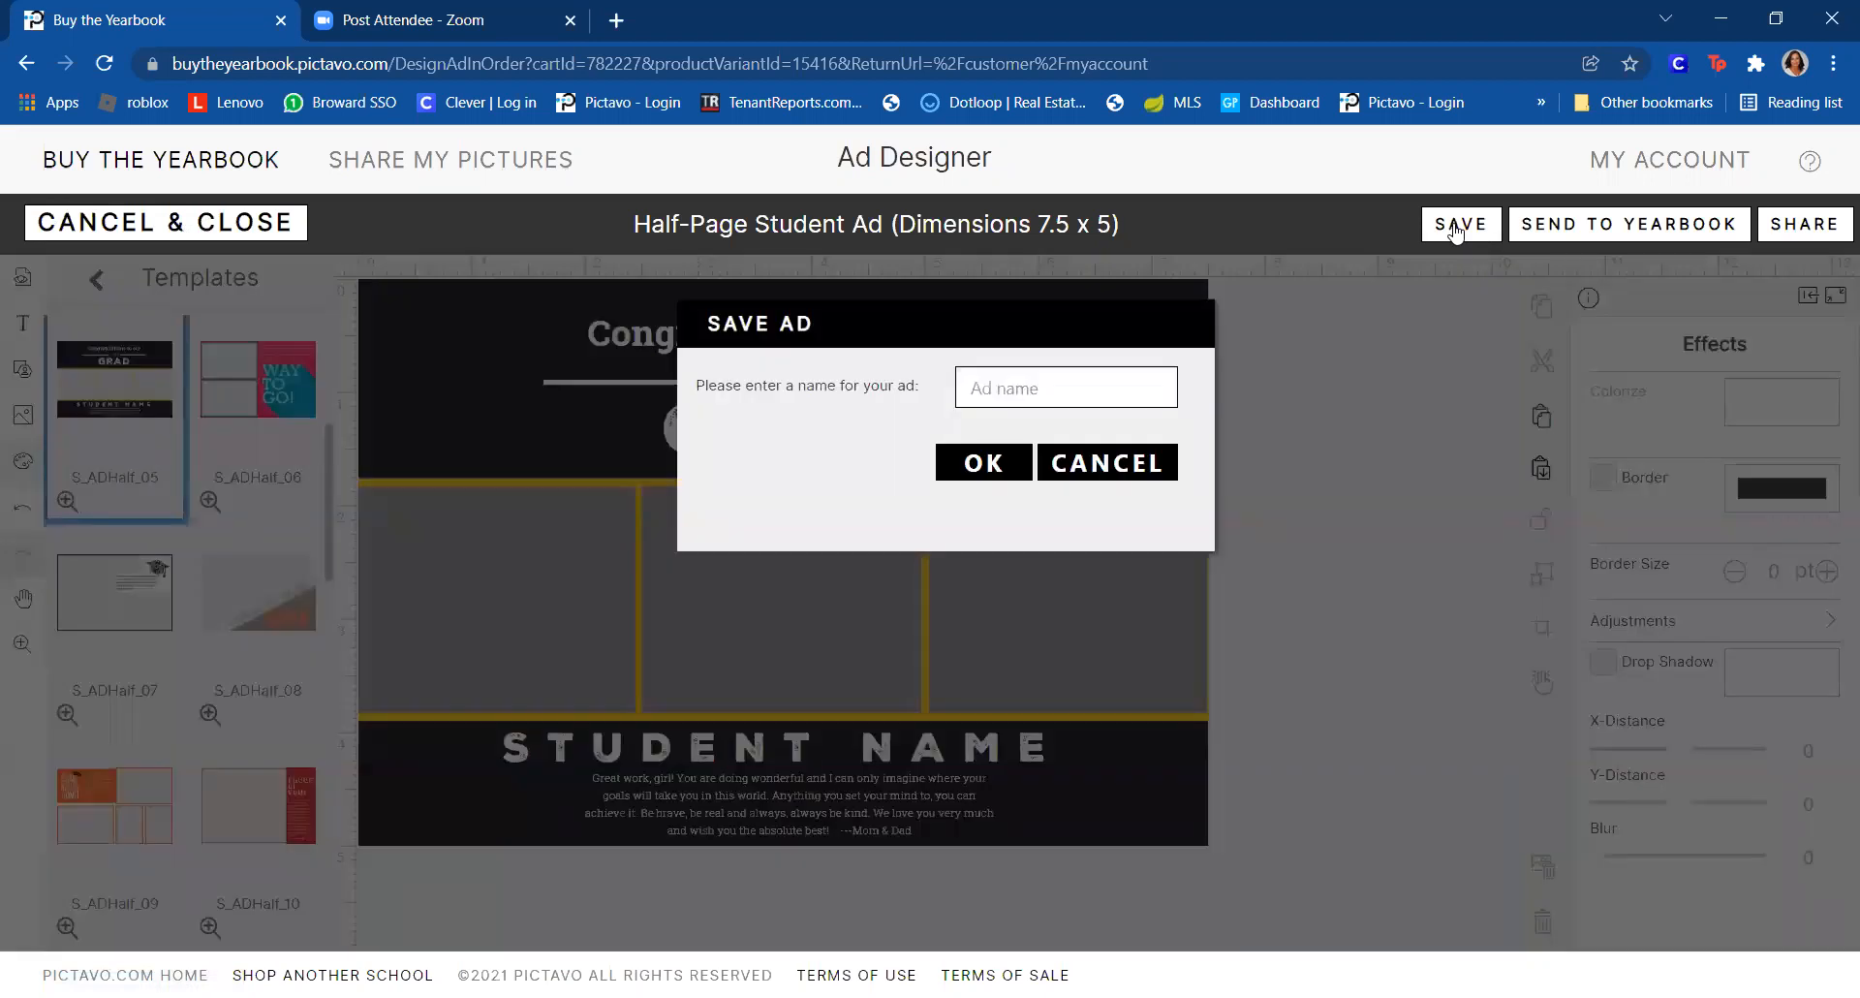
left_click(1020, 378)
type("Nico")
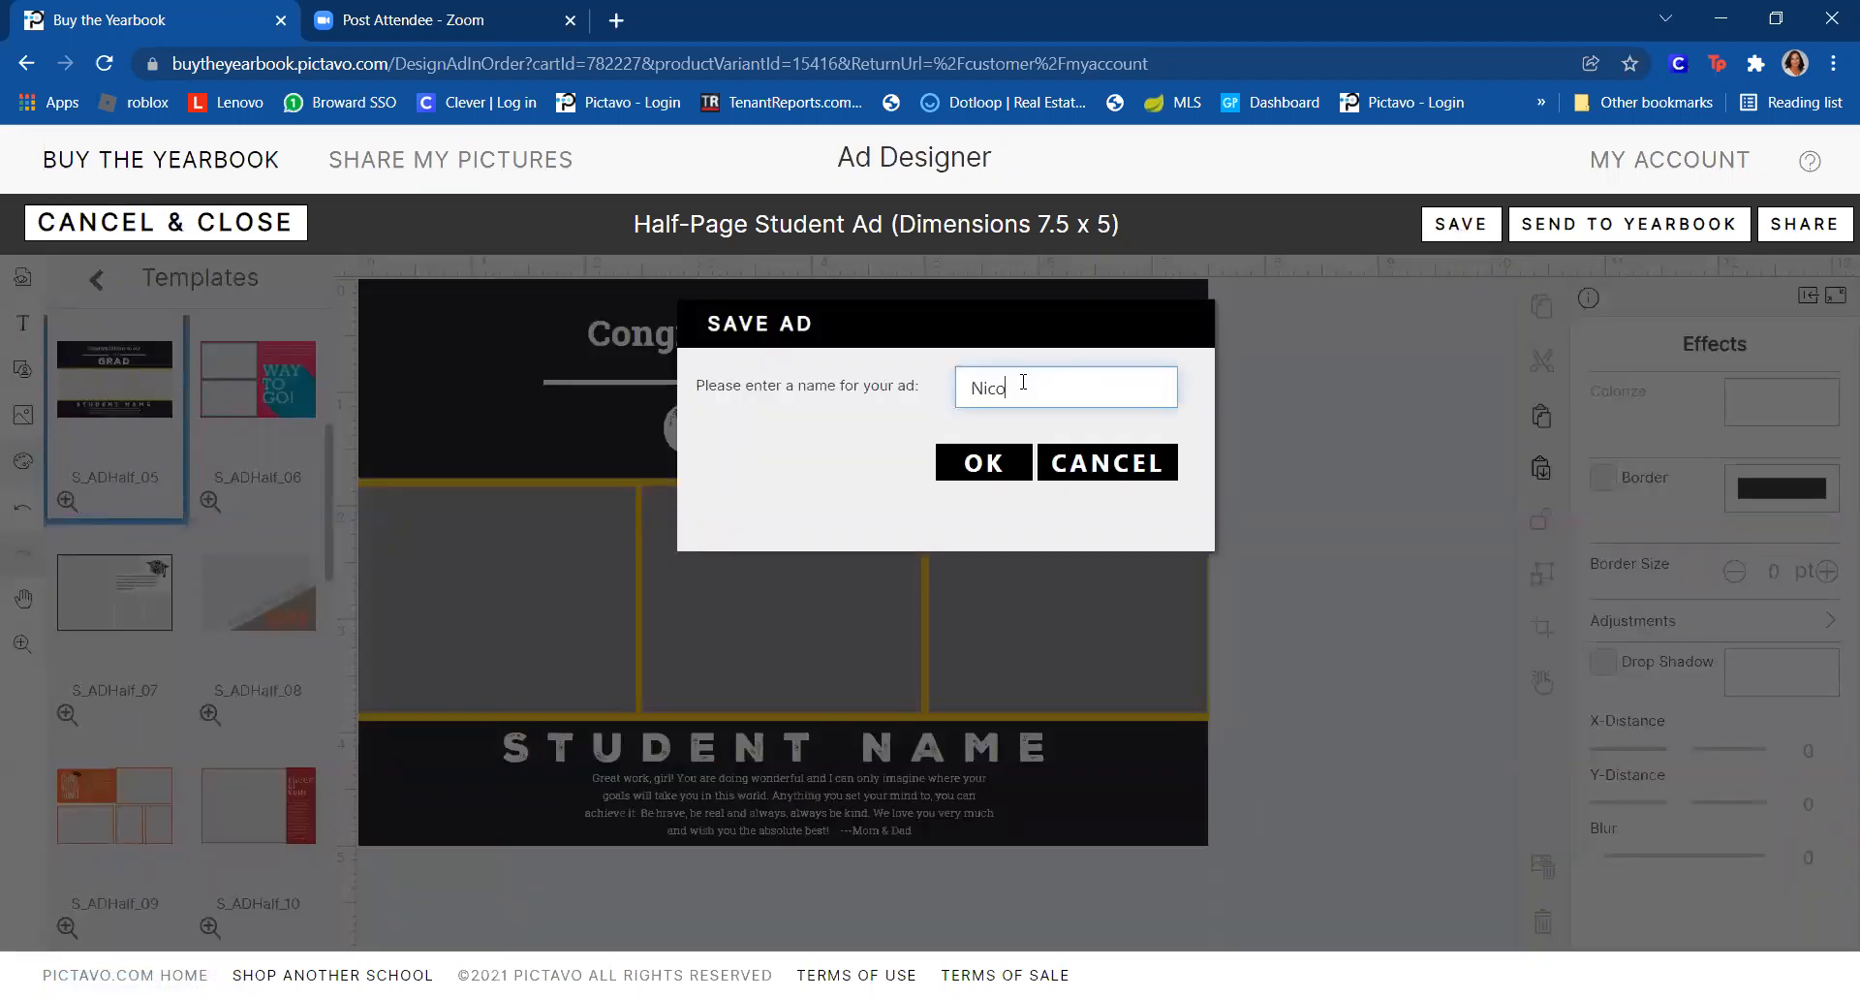
left_click(1014, 457)
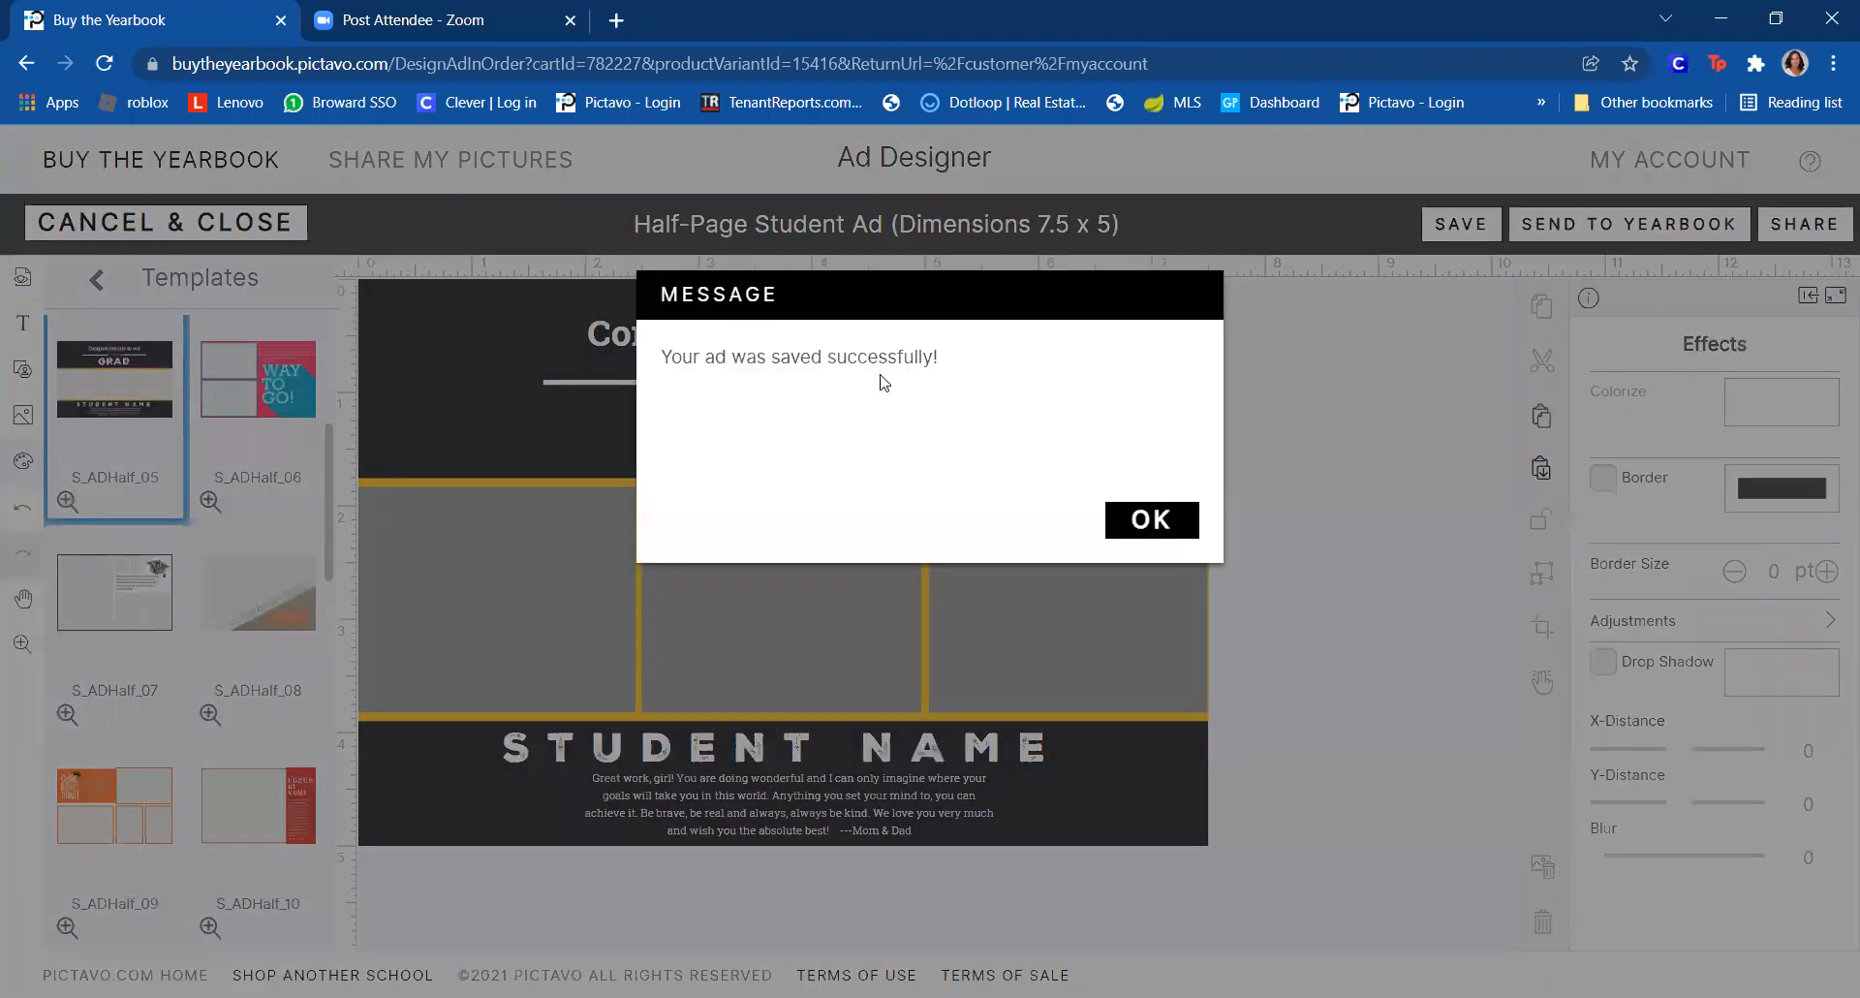
left_click(1194, 522)
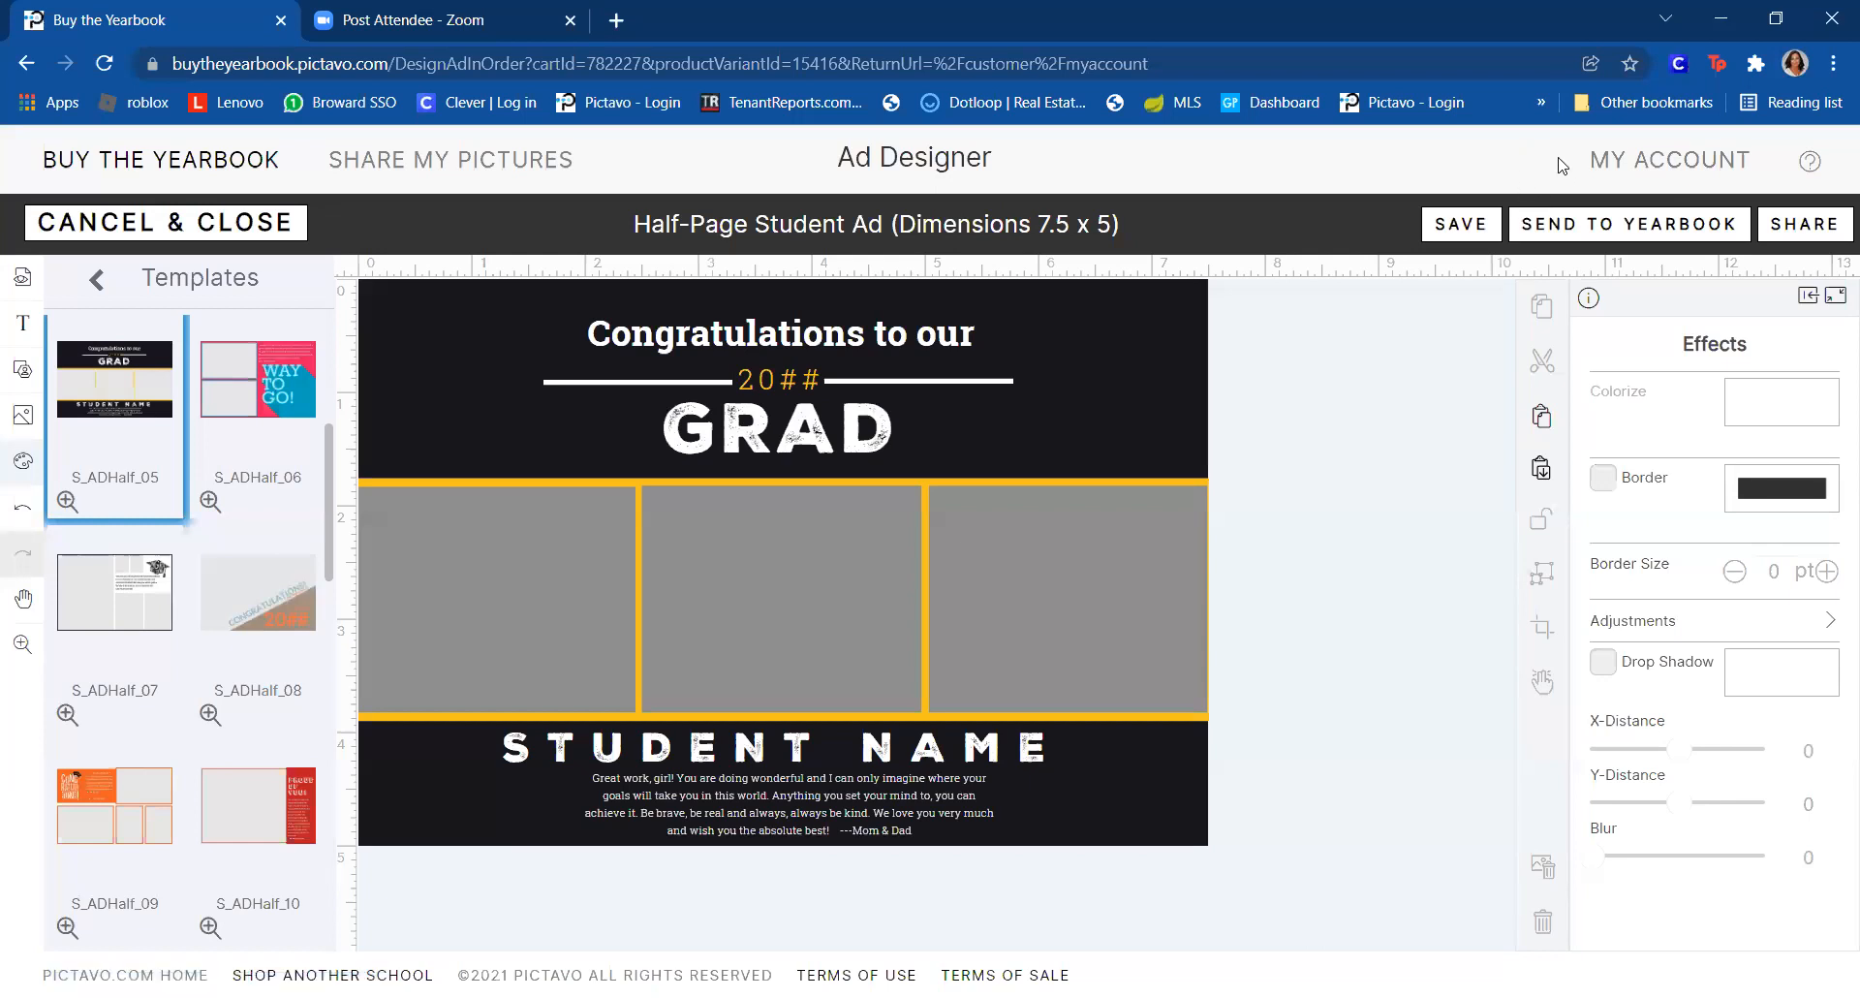
- Go to the account's list of purchased ads and reopen the saved Half-Page Student Ad for editing
left_click(1677, 161)
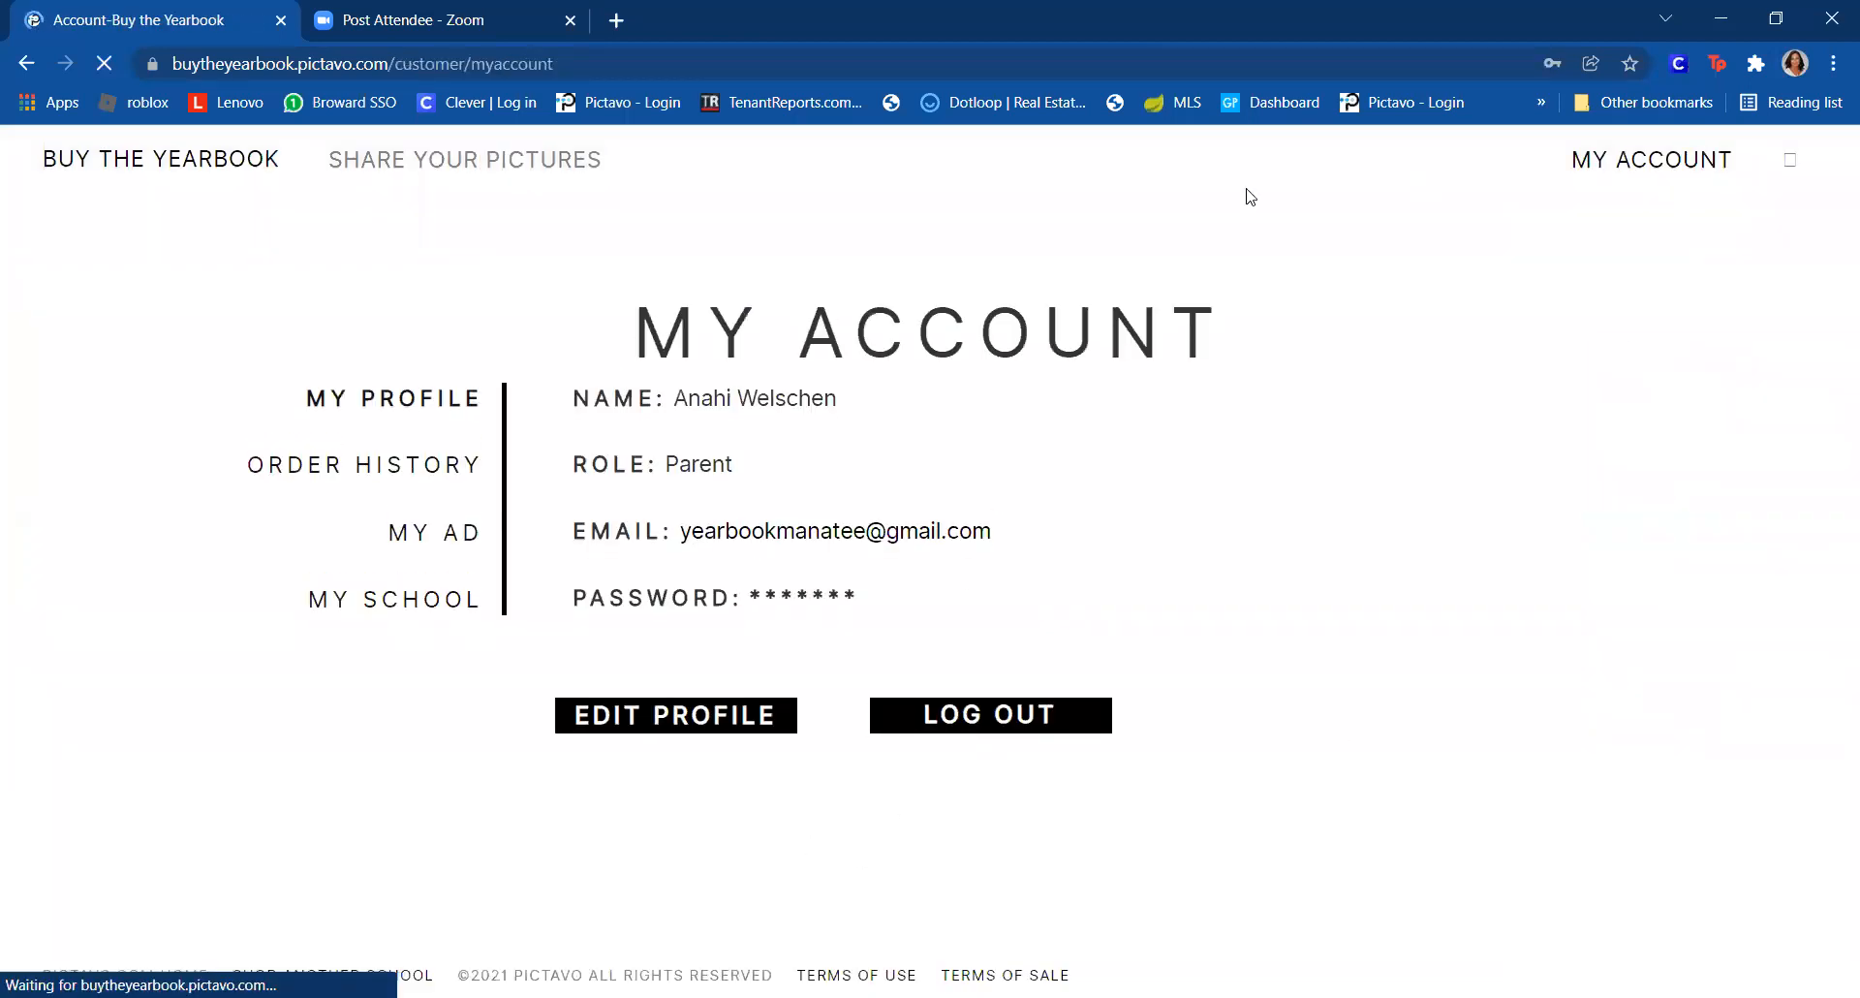
left_click(445, 543)
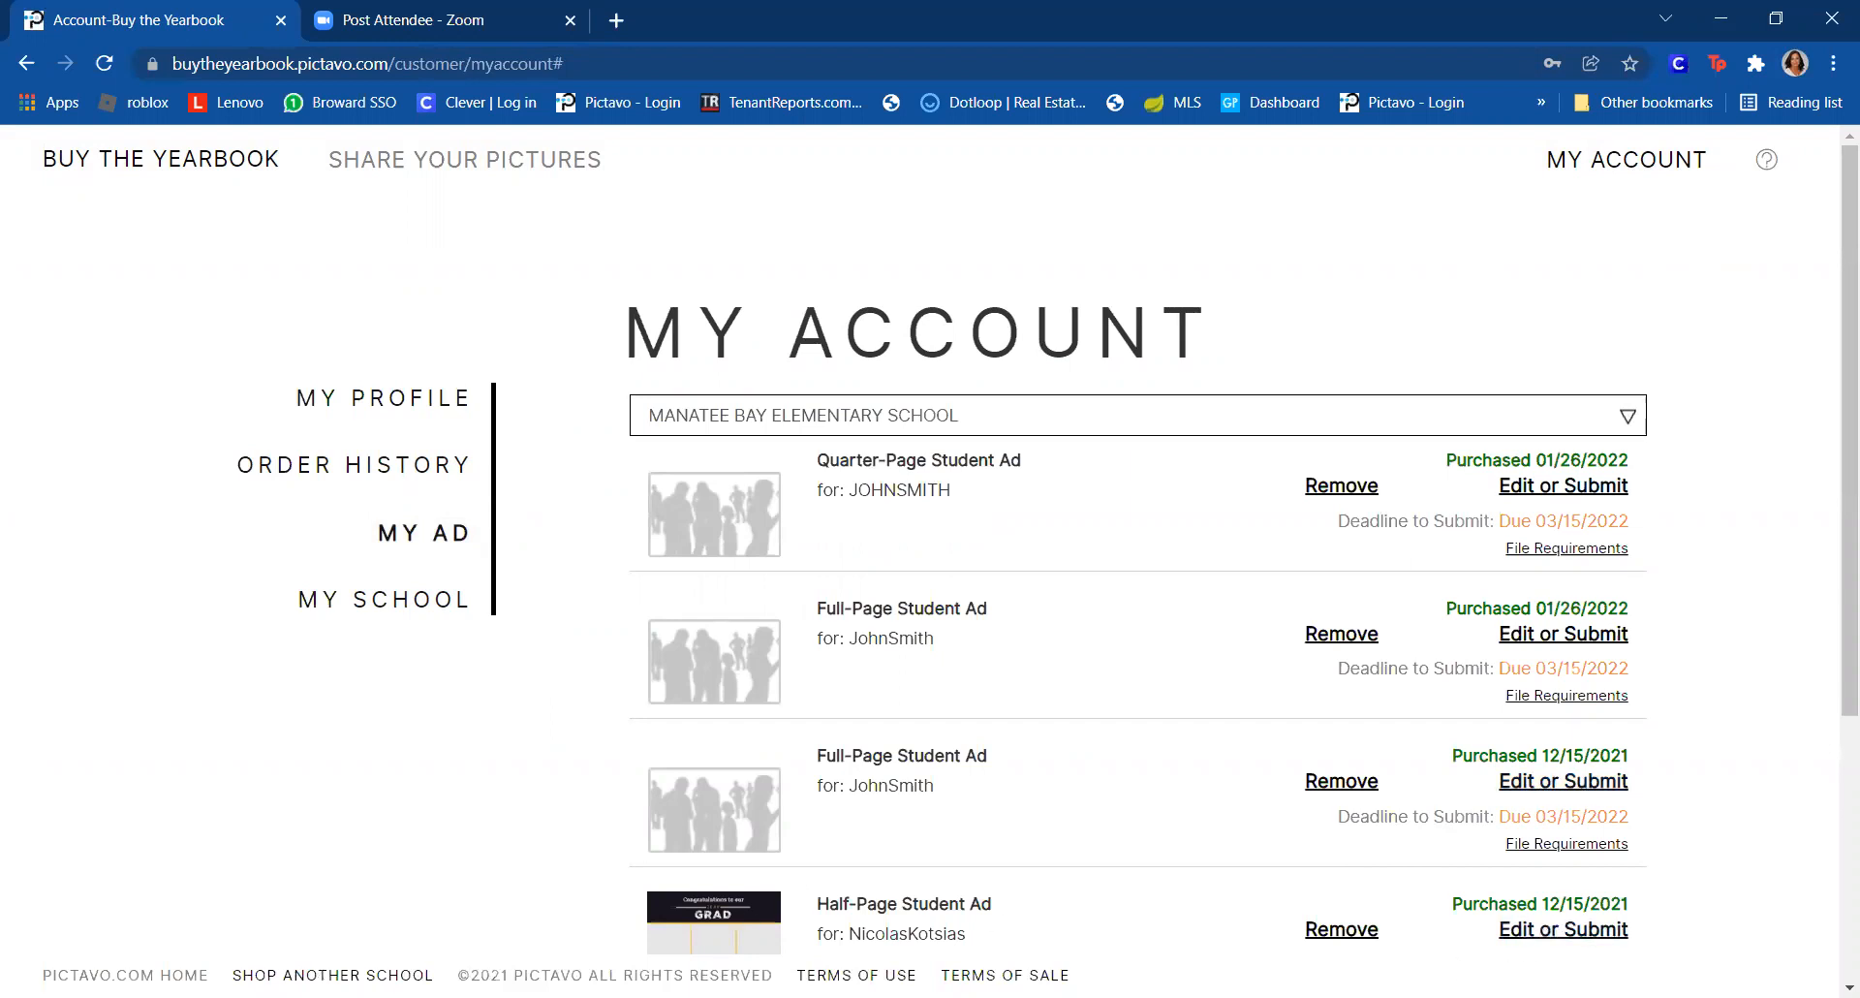
scroll(1526, 954, "down", 2)
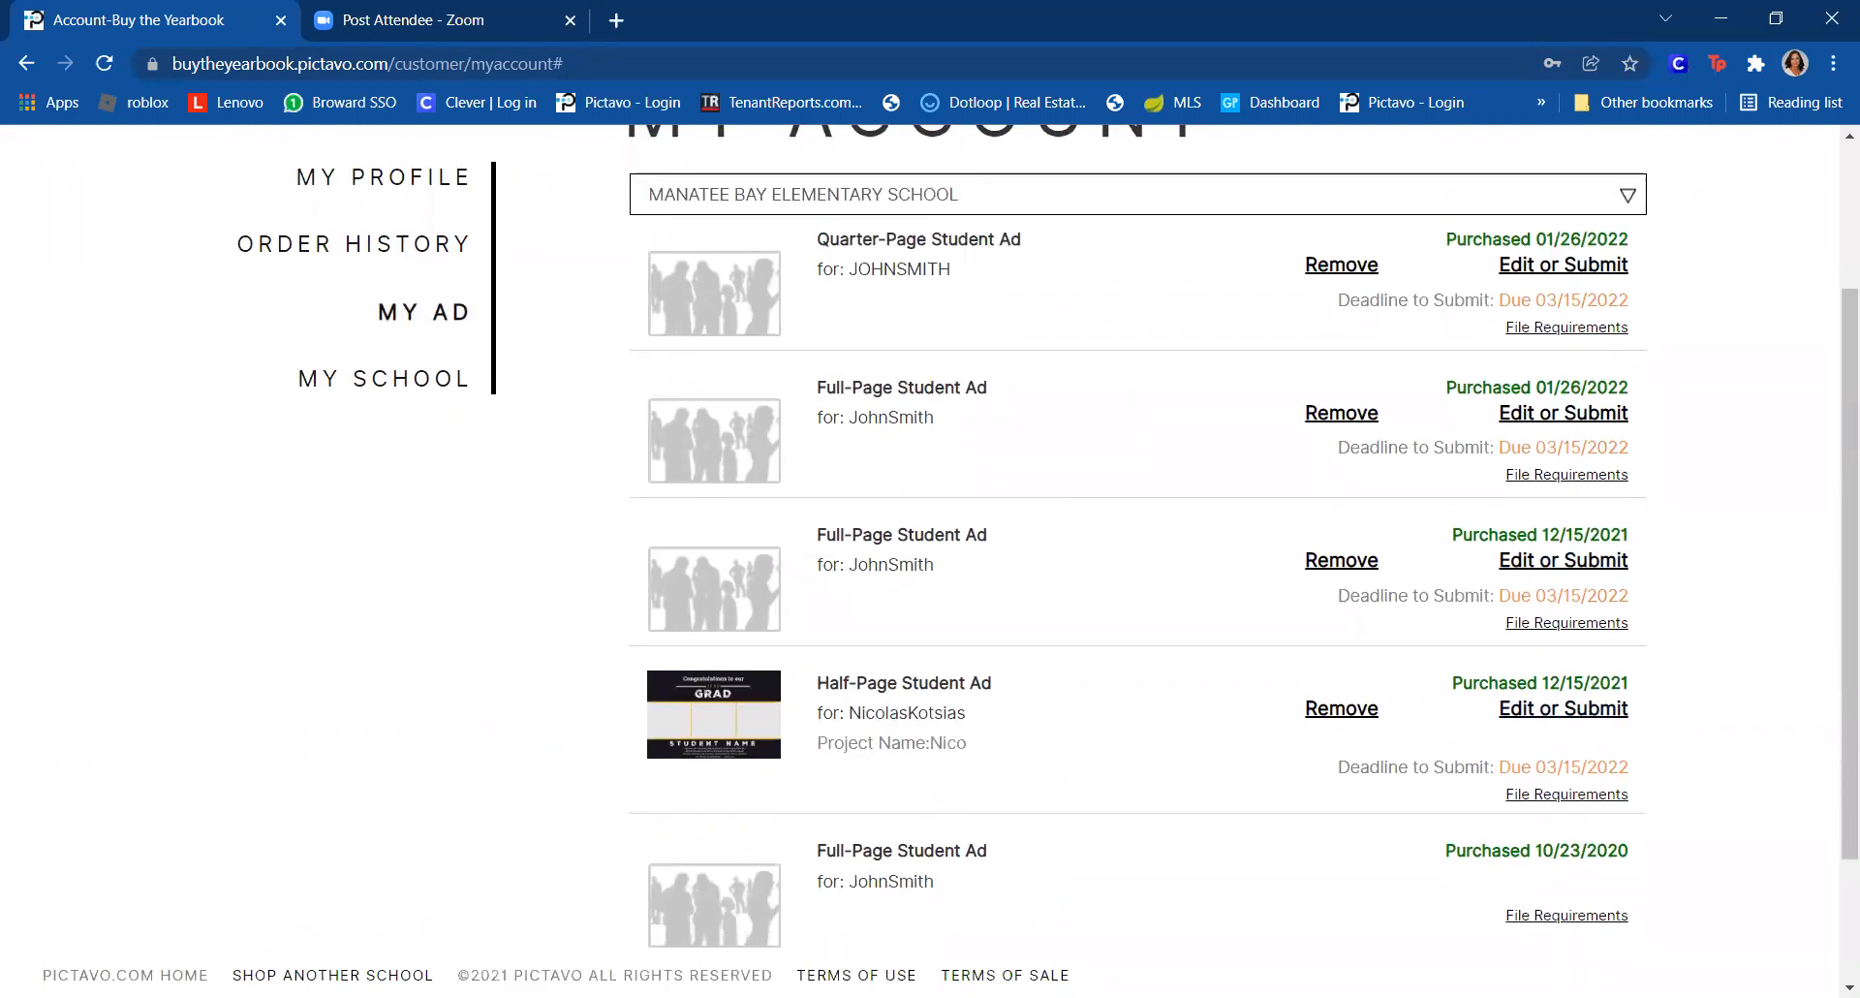
scroll(1046, 537, "up", 2)
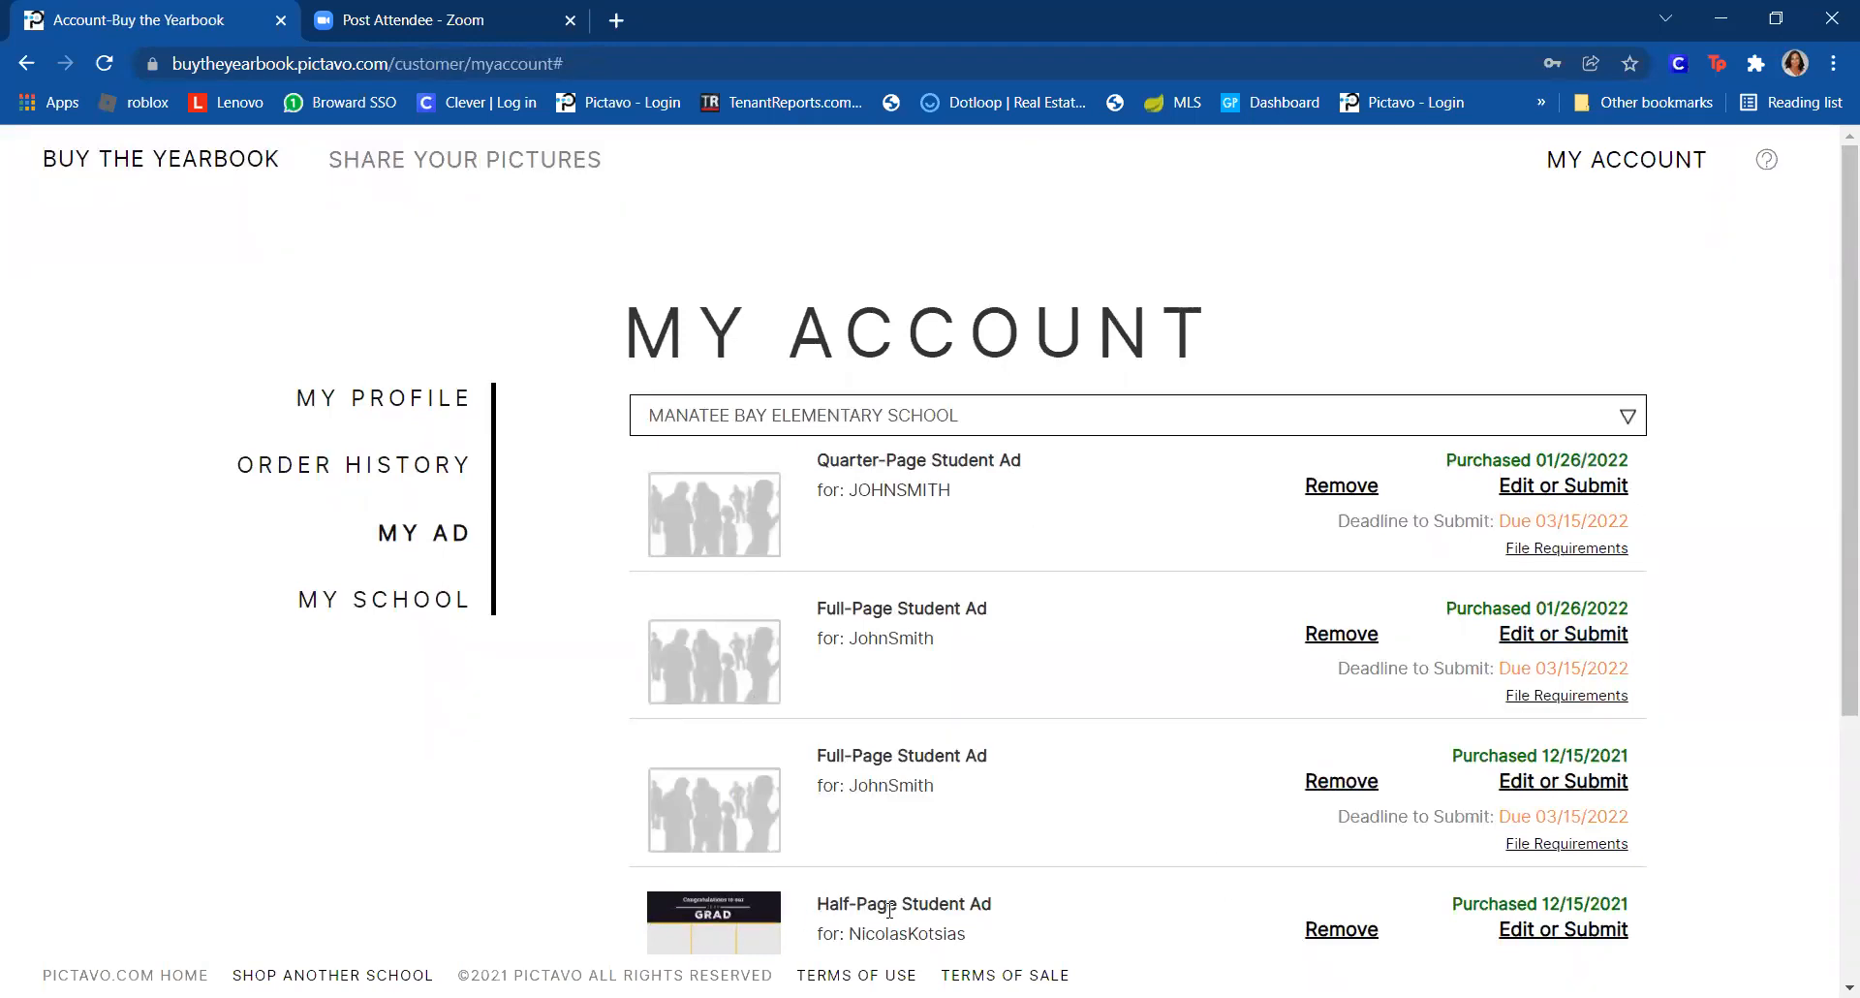
left_click(1562, 934)
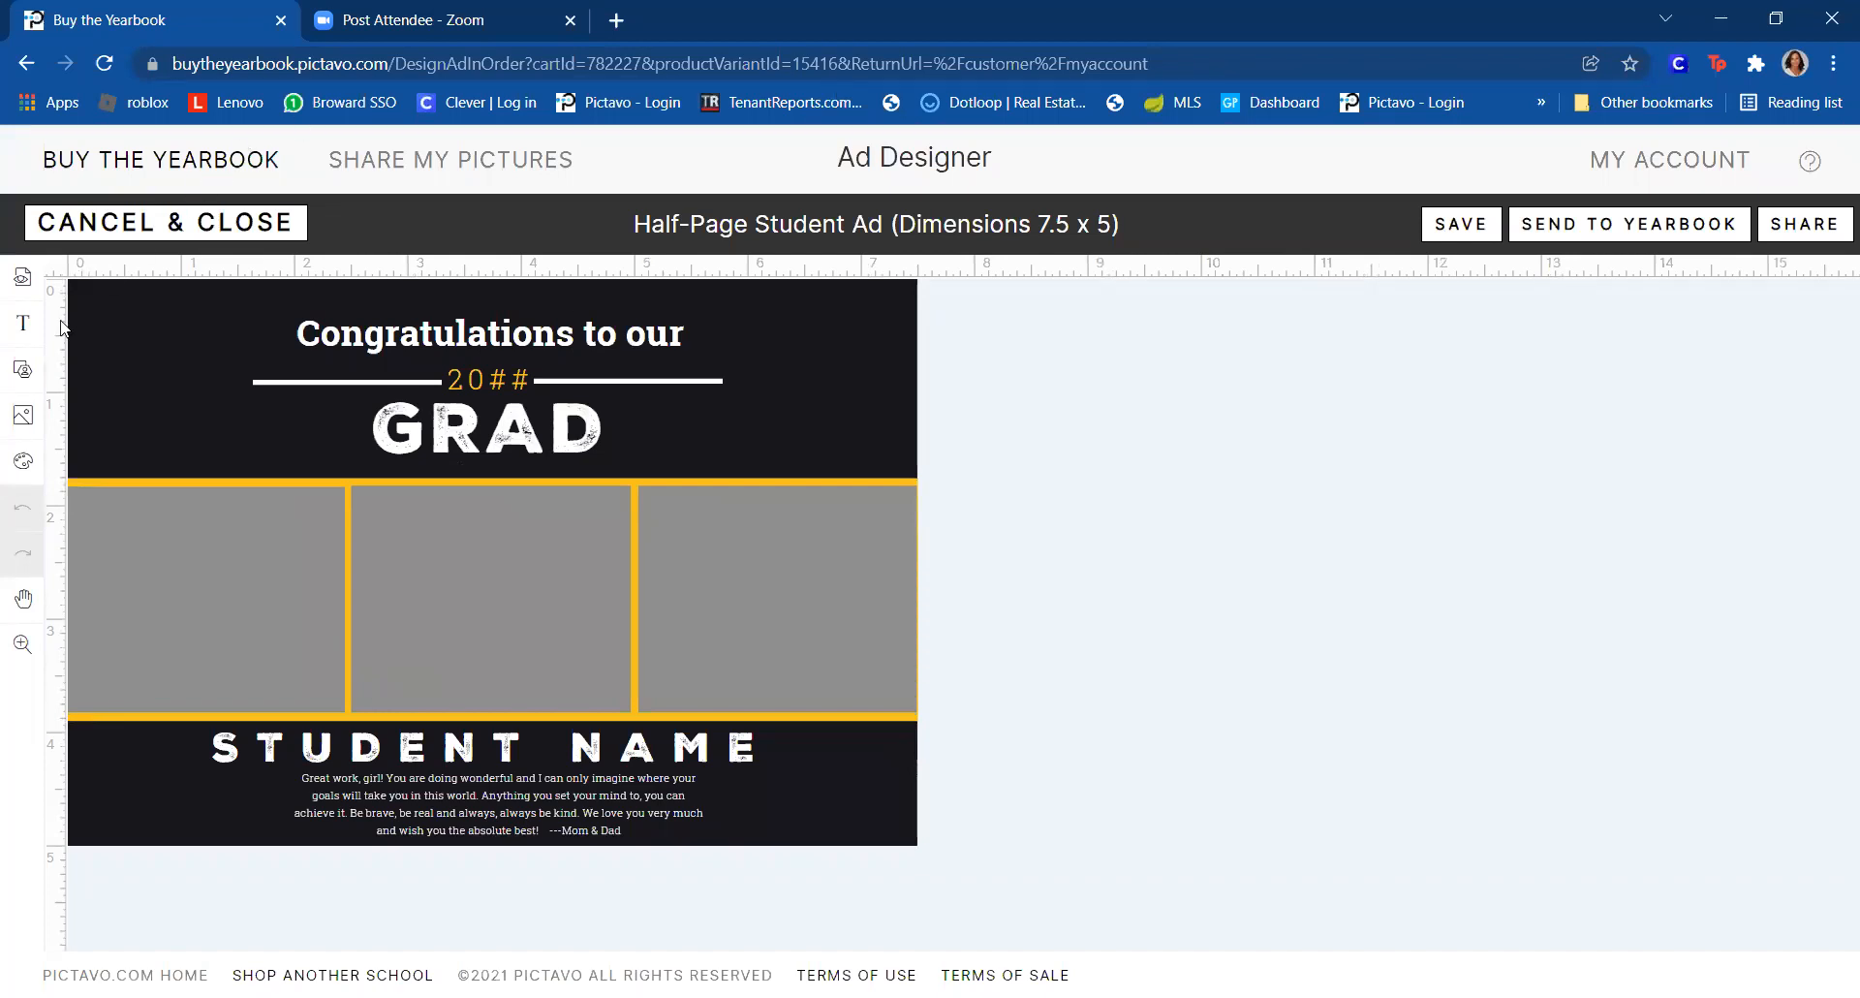
- Show the text styles, preview the whole ad at a larger zoom and close the preview
left_click(24, 329)
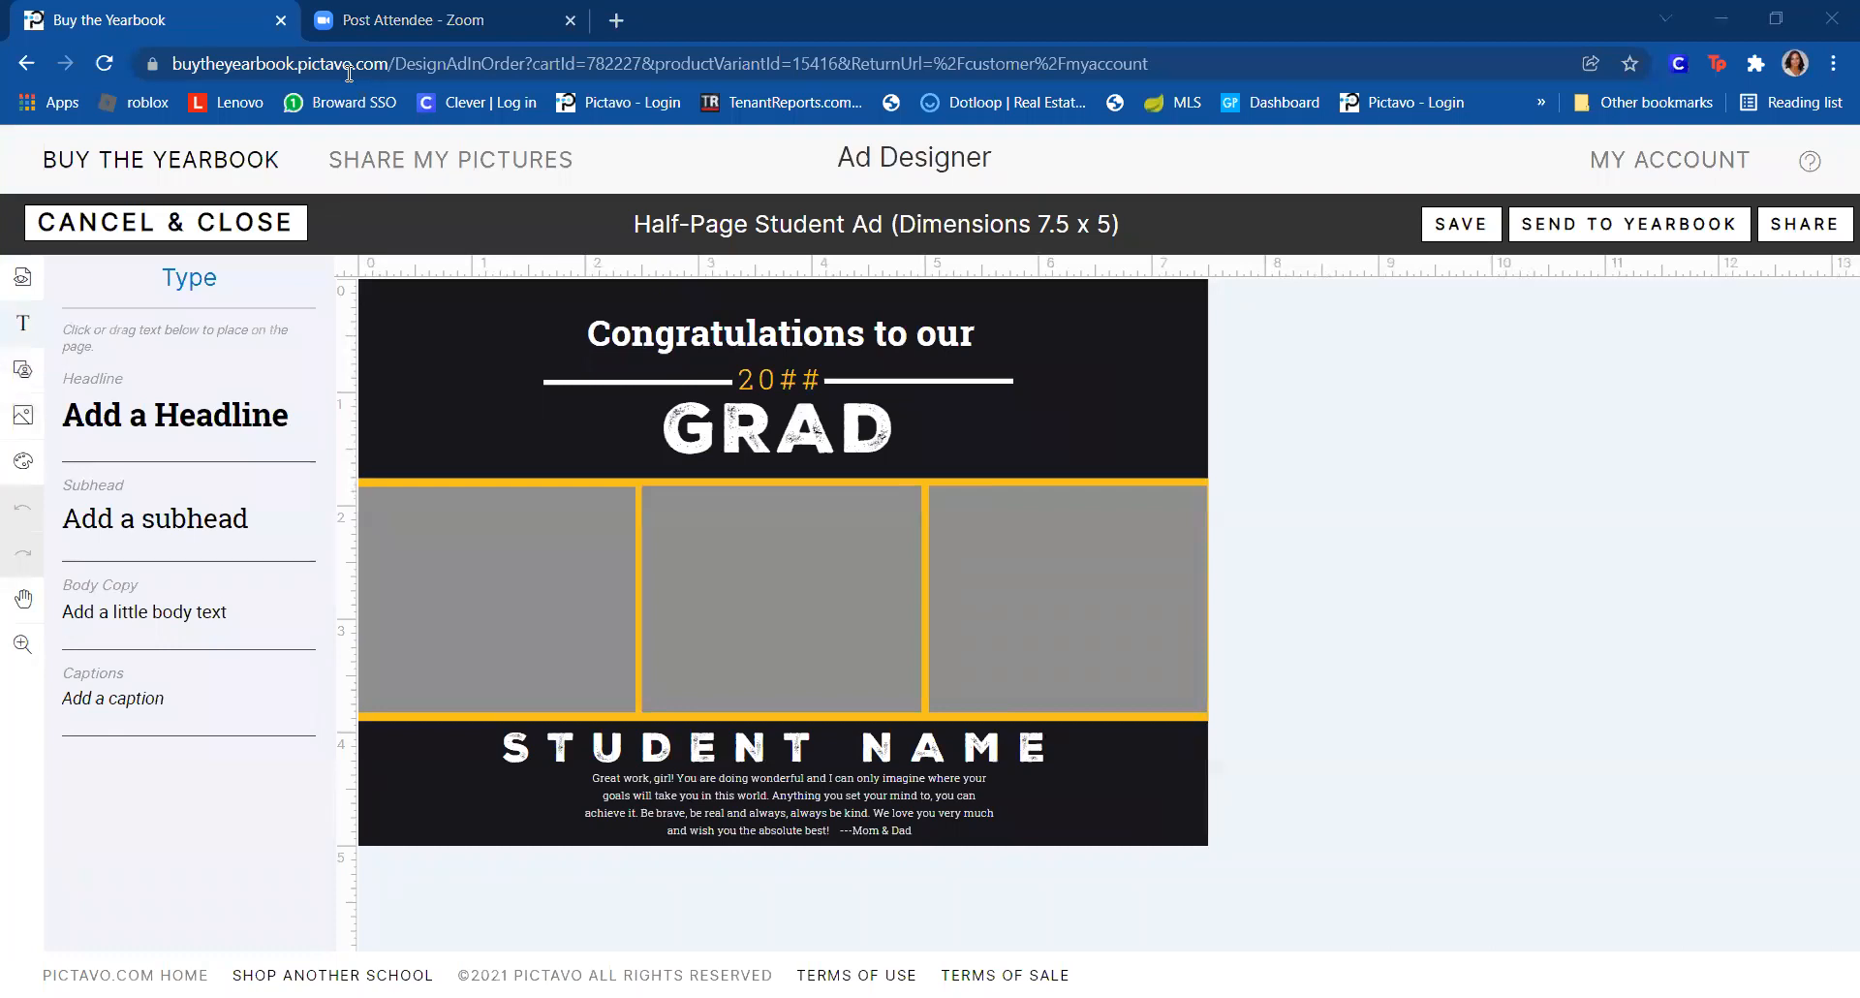
left_click(1299, 495)
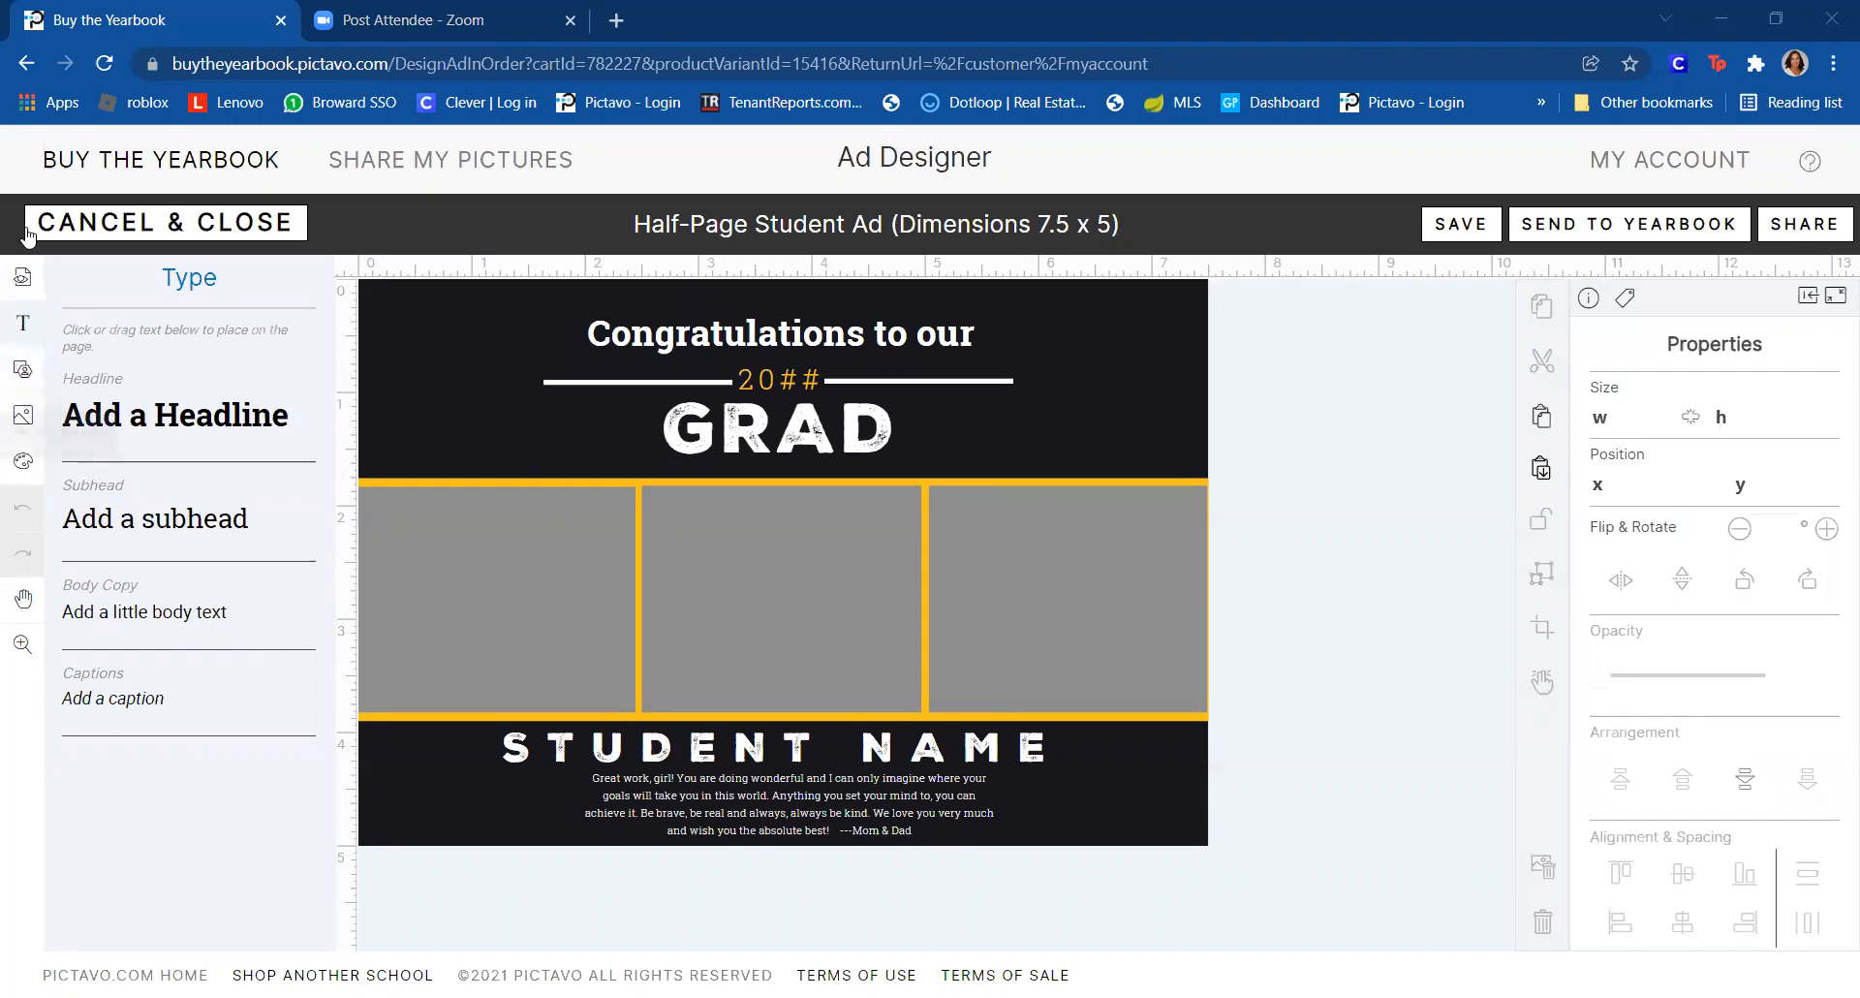
left_click(23, 277)
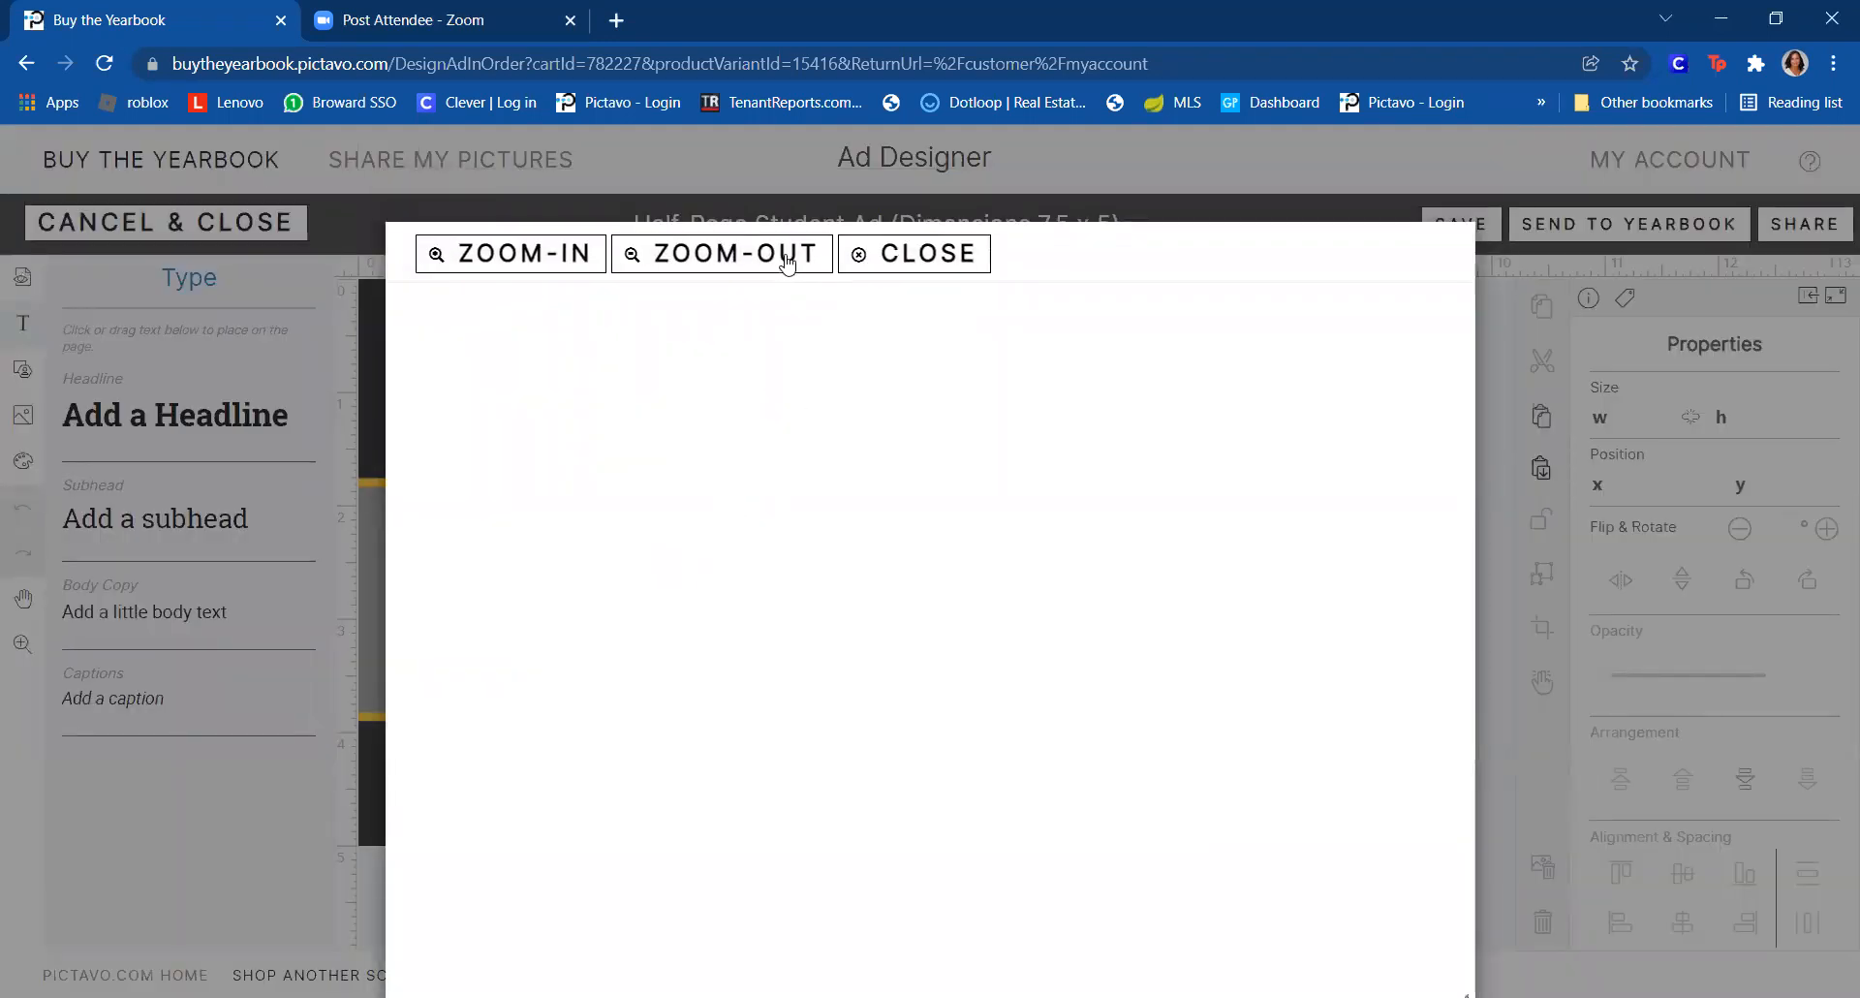
left_click(655, 268)
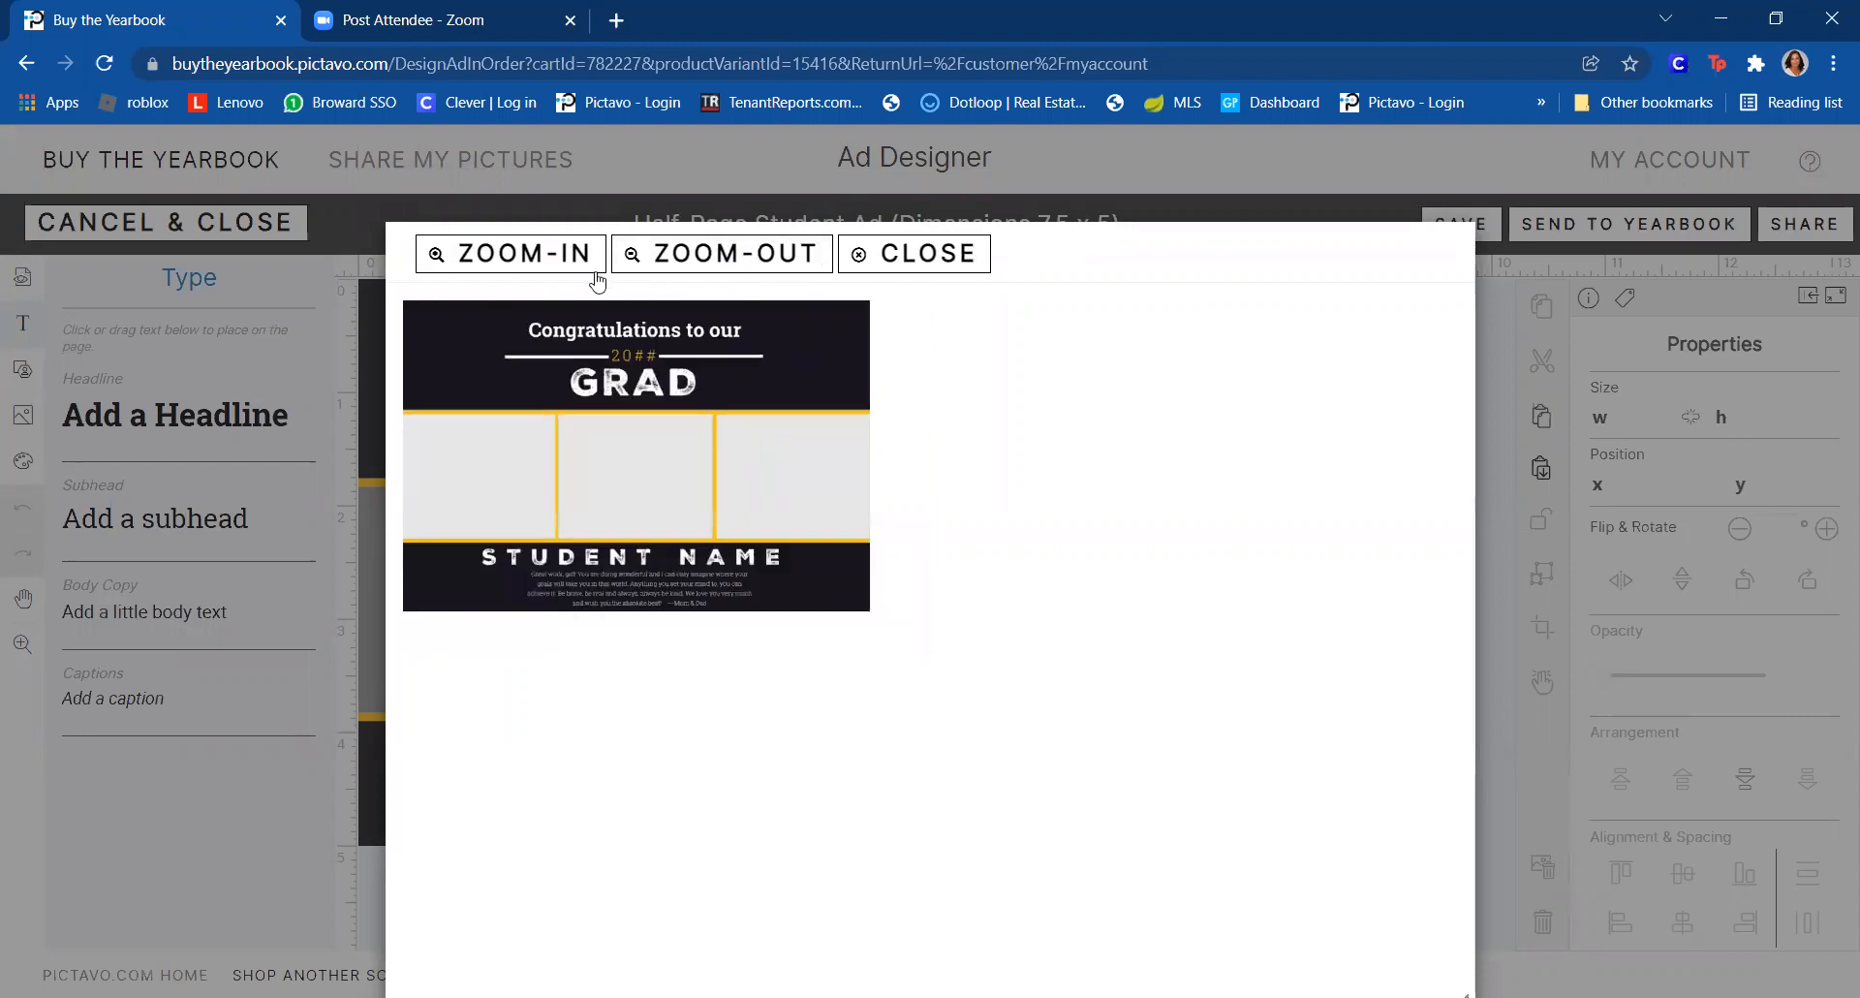
left_click(531, 269)
left_click(531, 268)
left_click(531, 268)
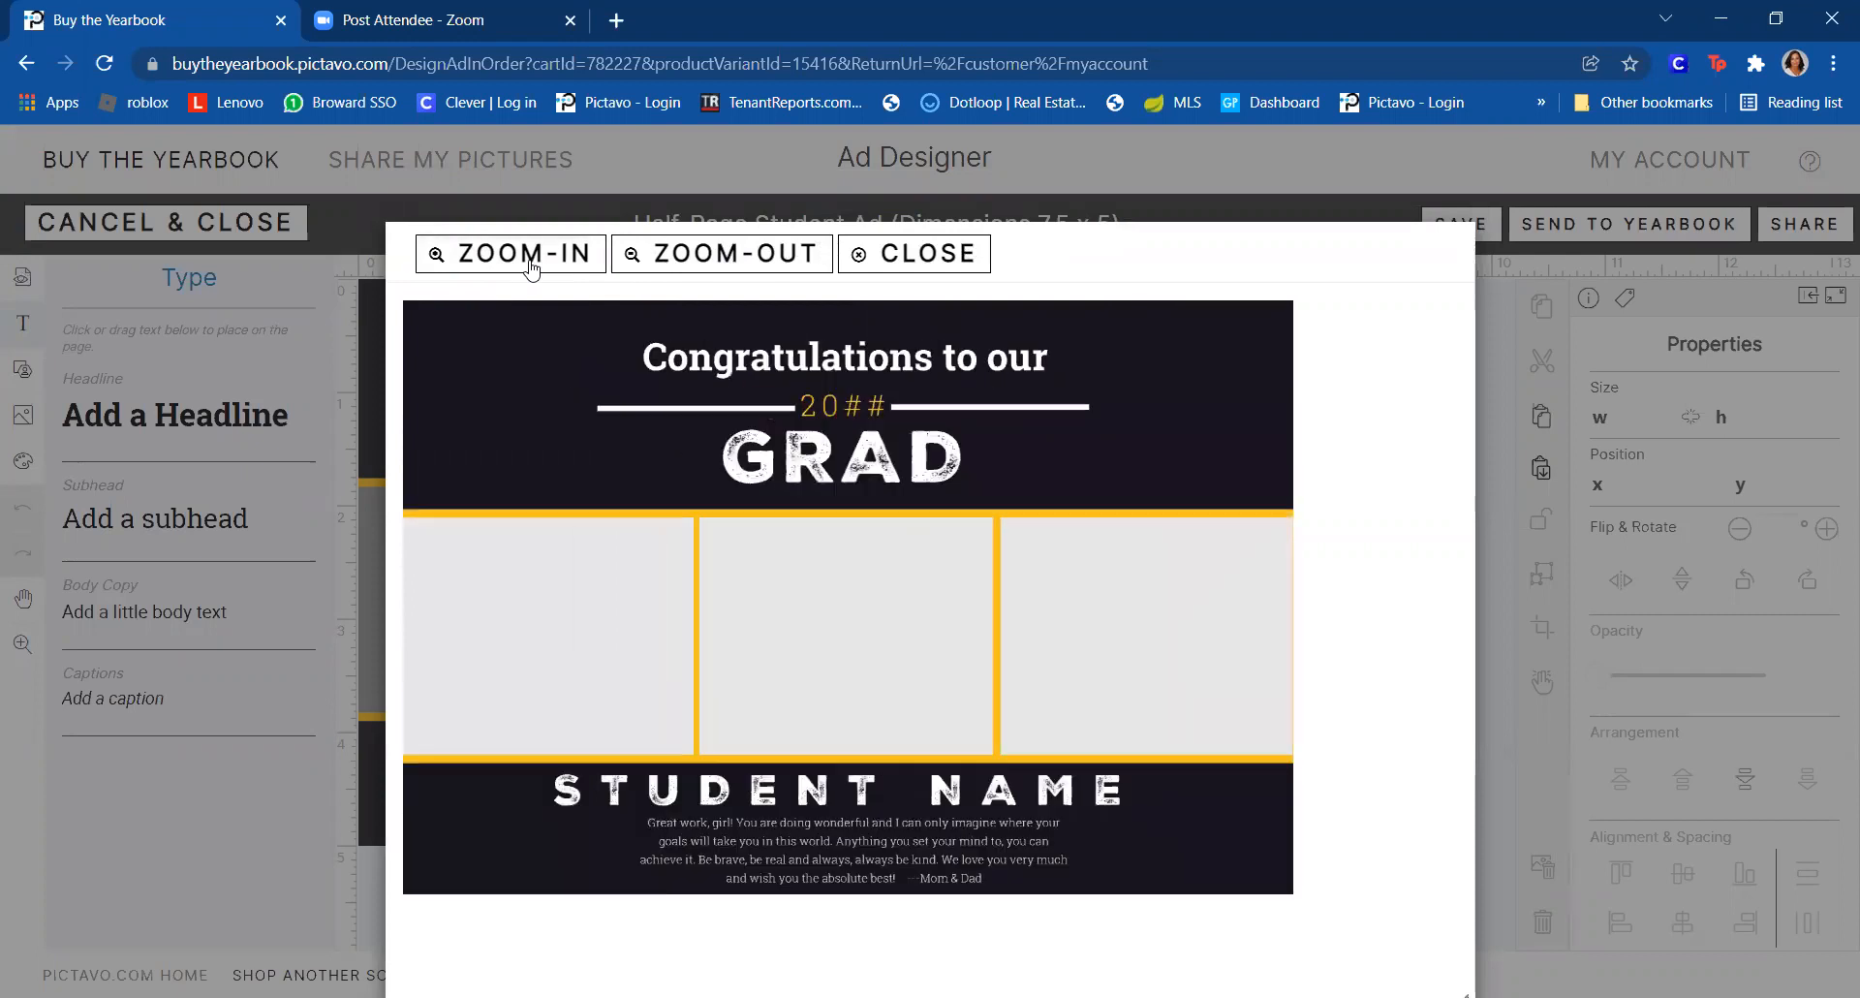
left_click(531, 268)
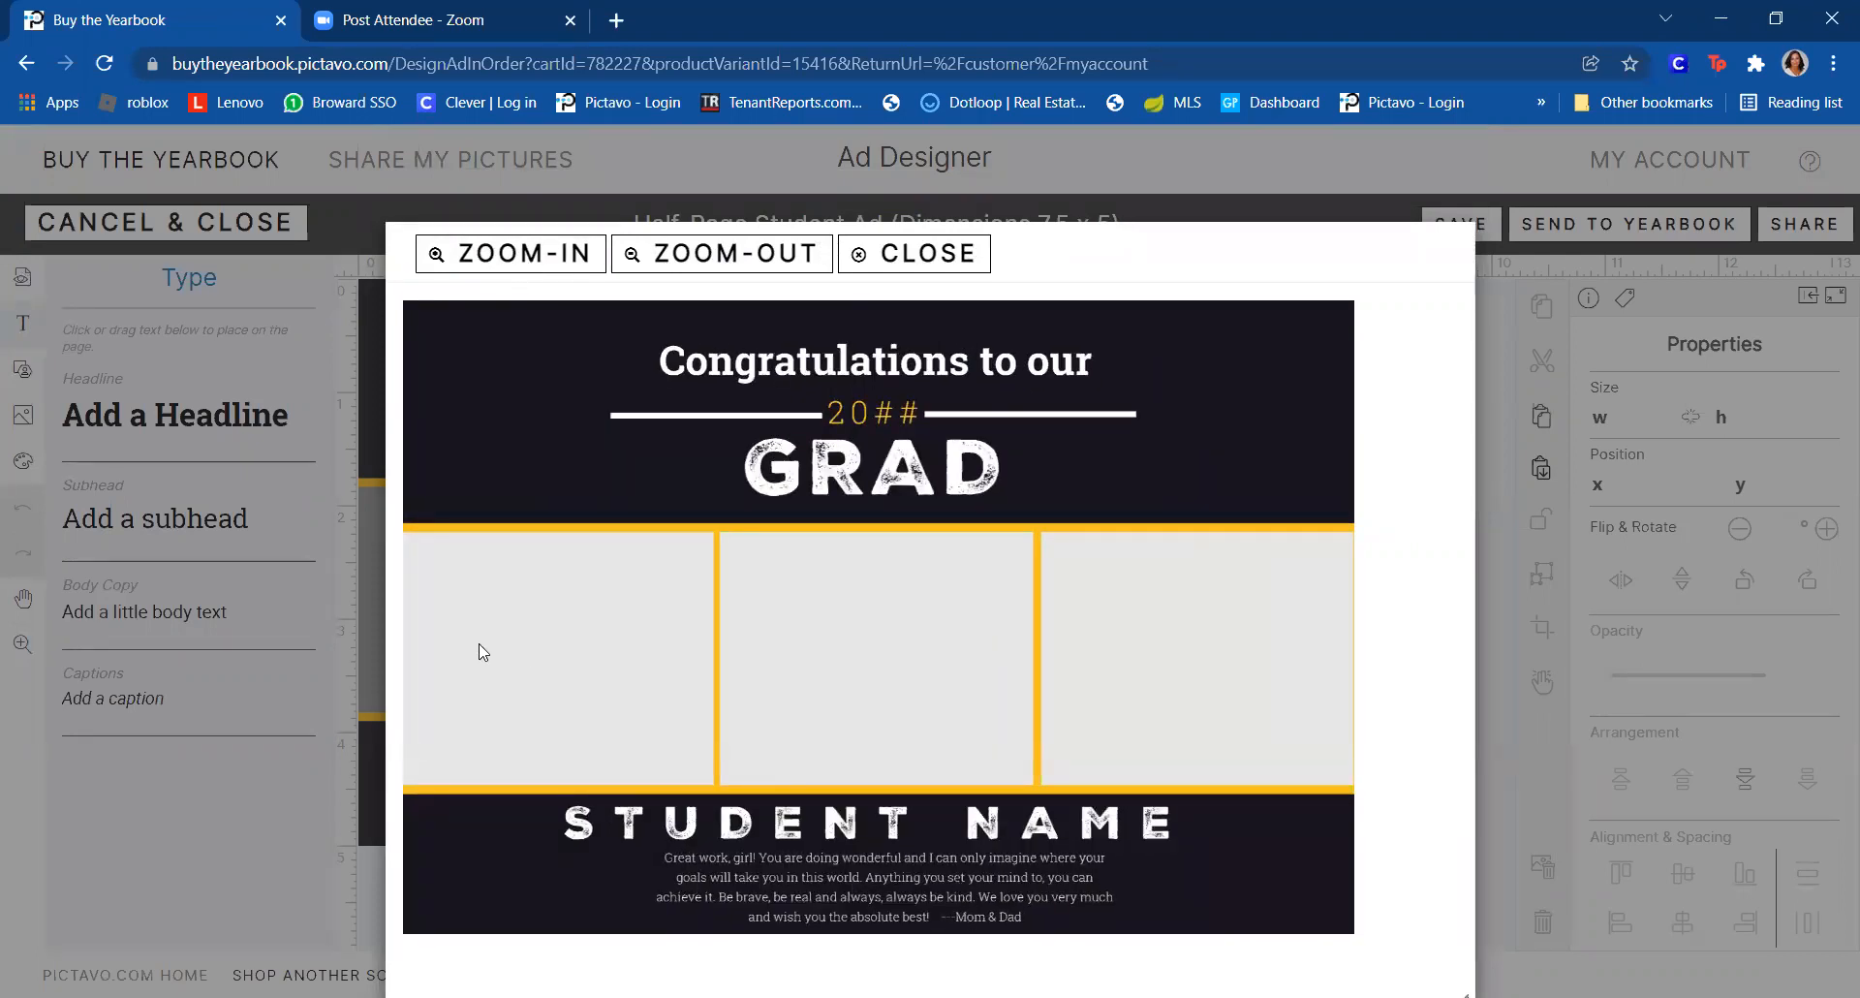
left_click(920, 255)
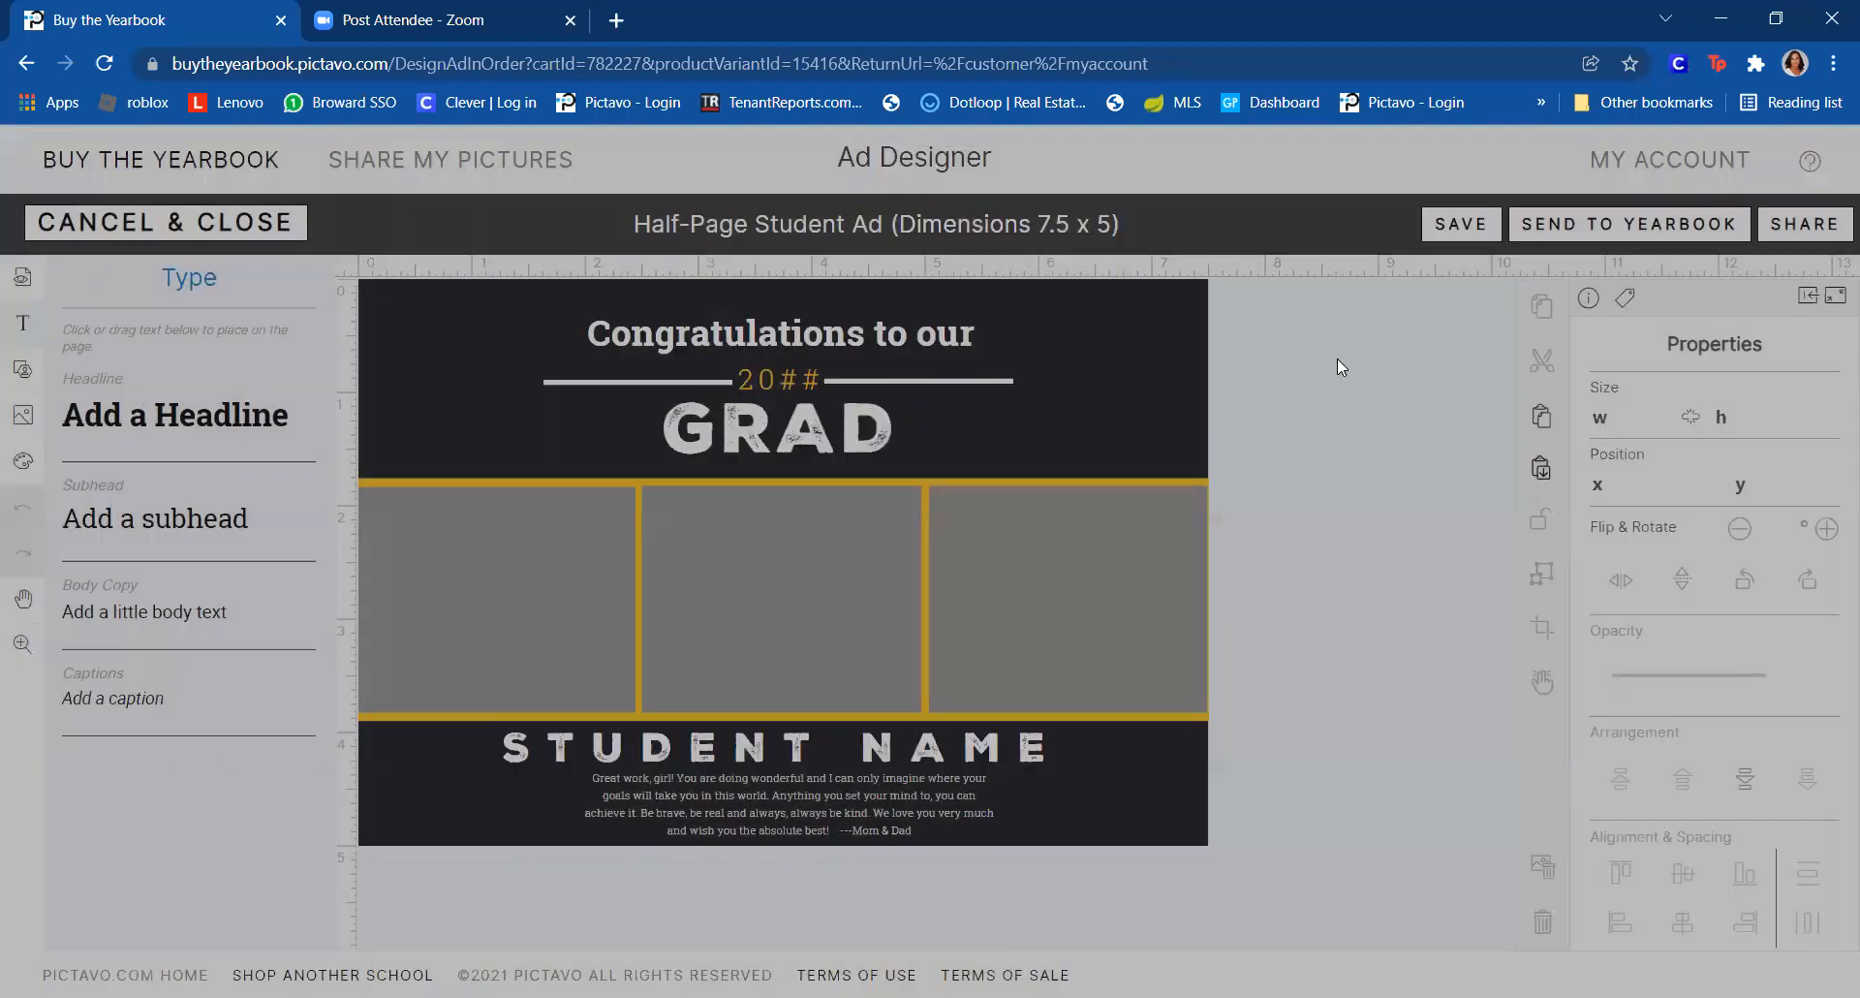
- Select the three gray photo boxes together and show their size and position properties
left_click(552, 533)
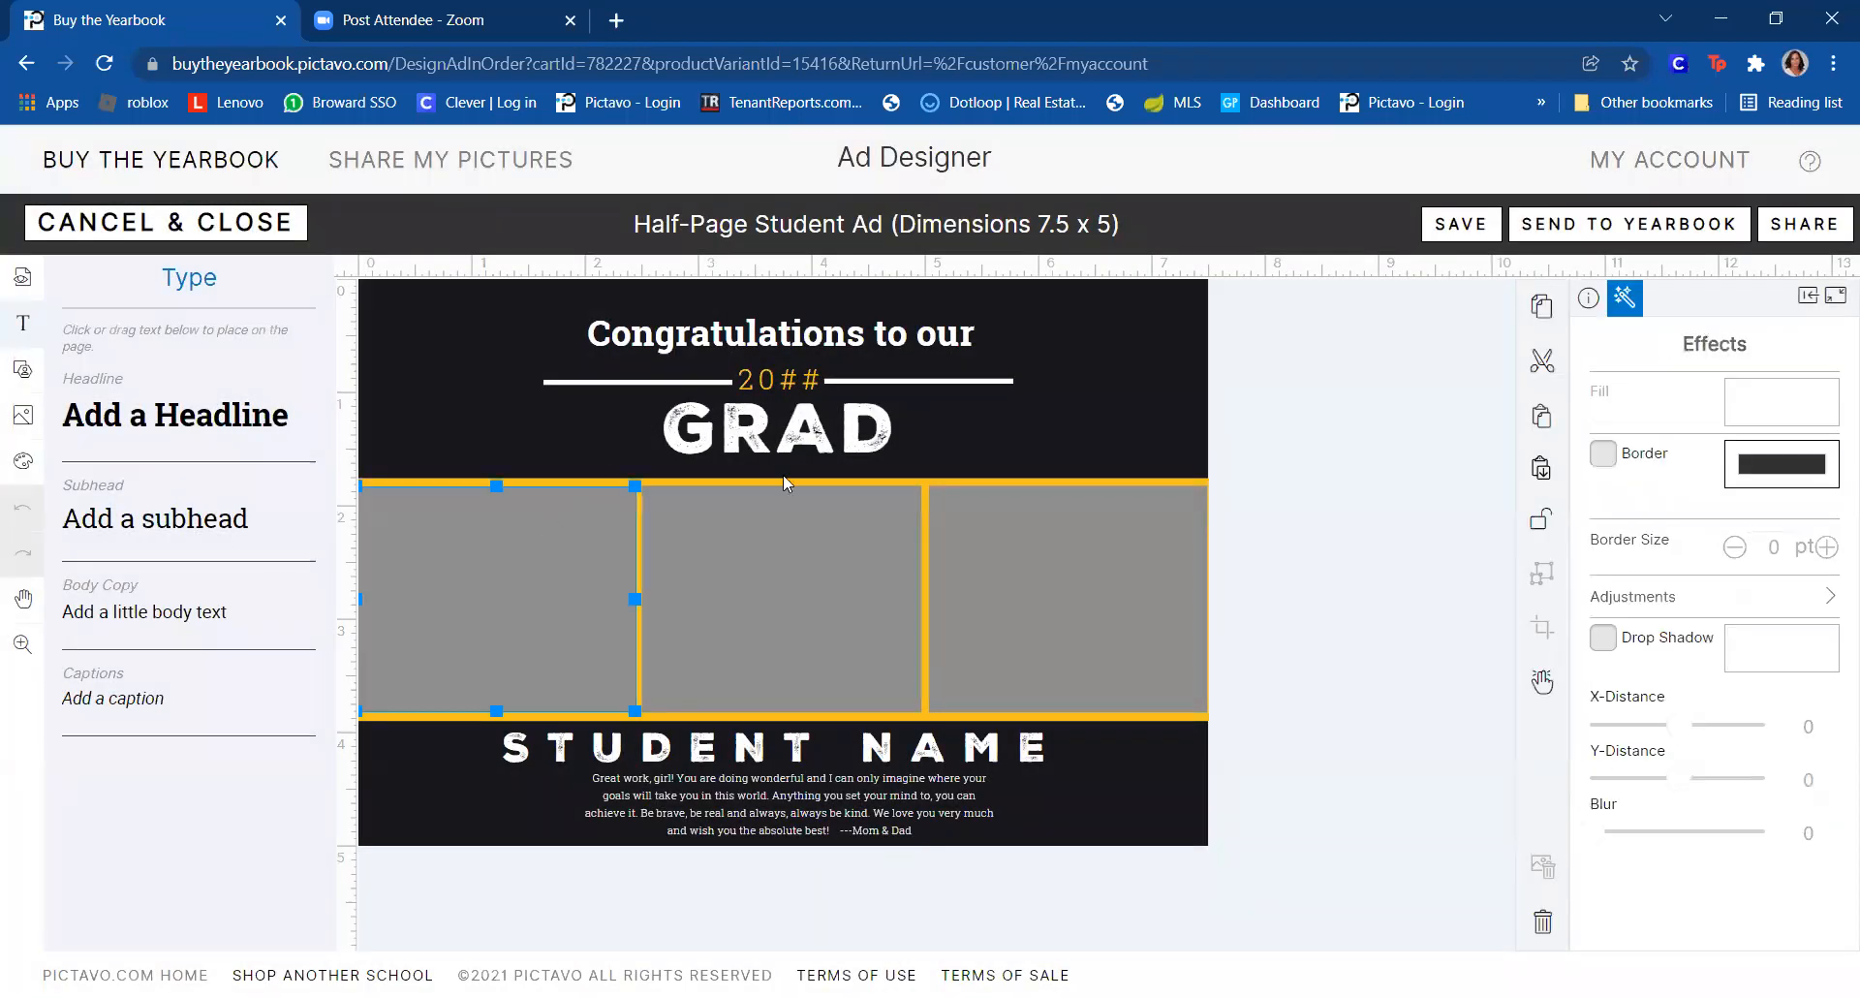
left_click(756, 591)
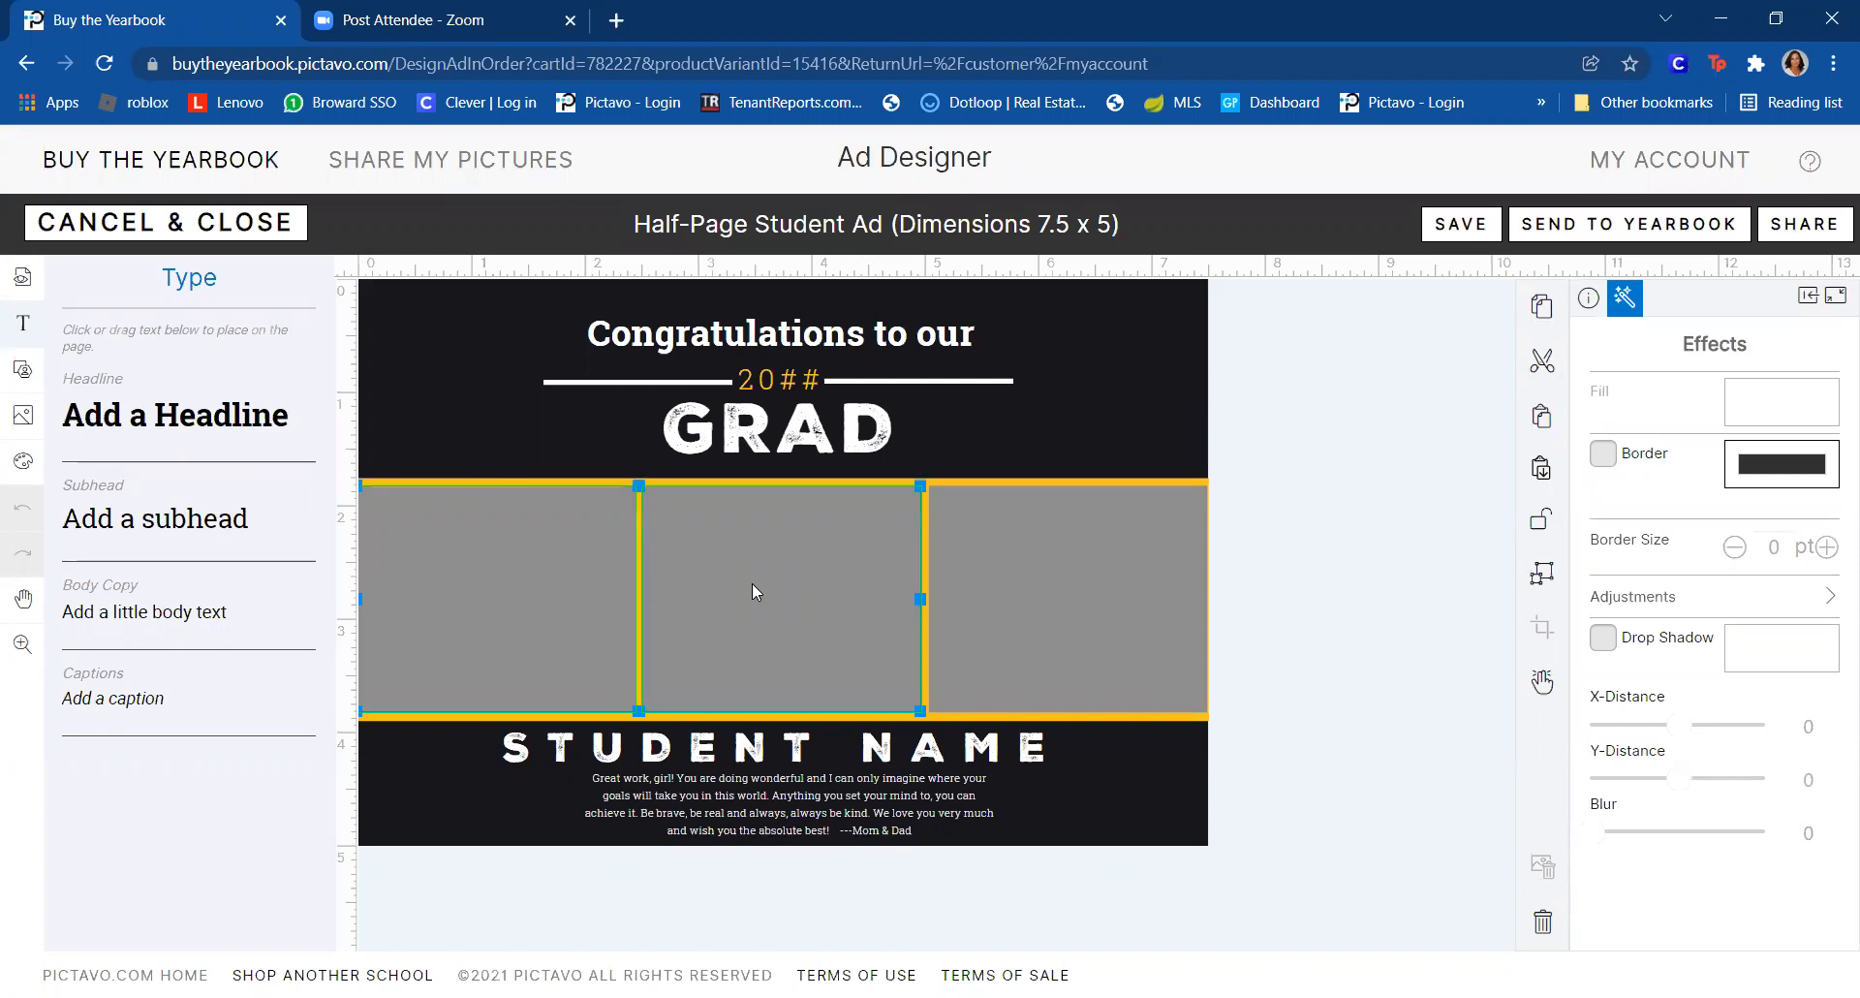
left_click(1094, 539)
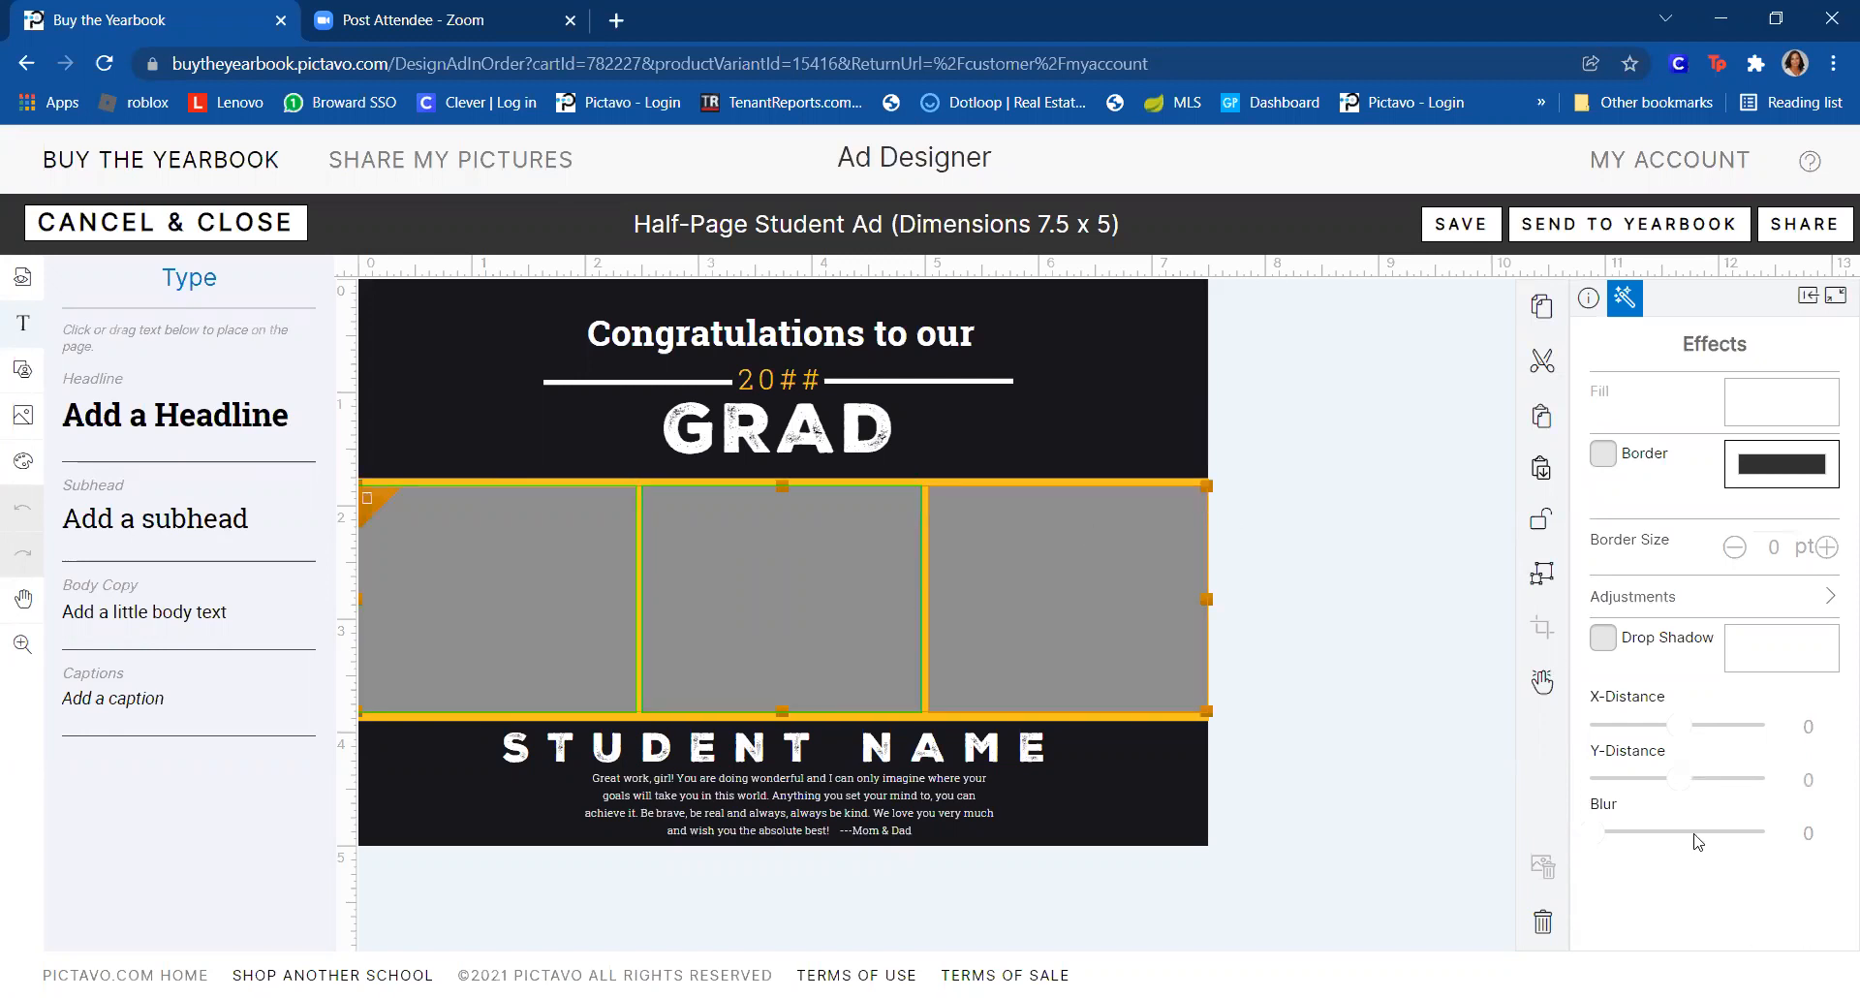
left_click(1589, 299)
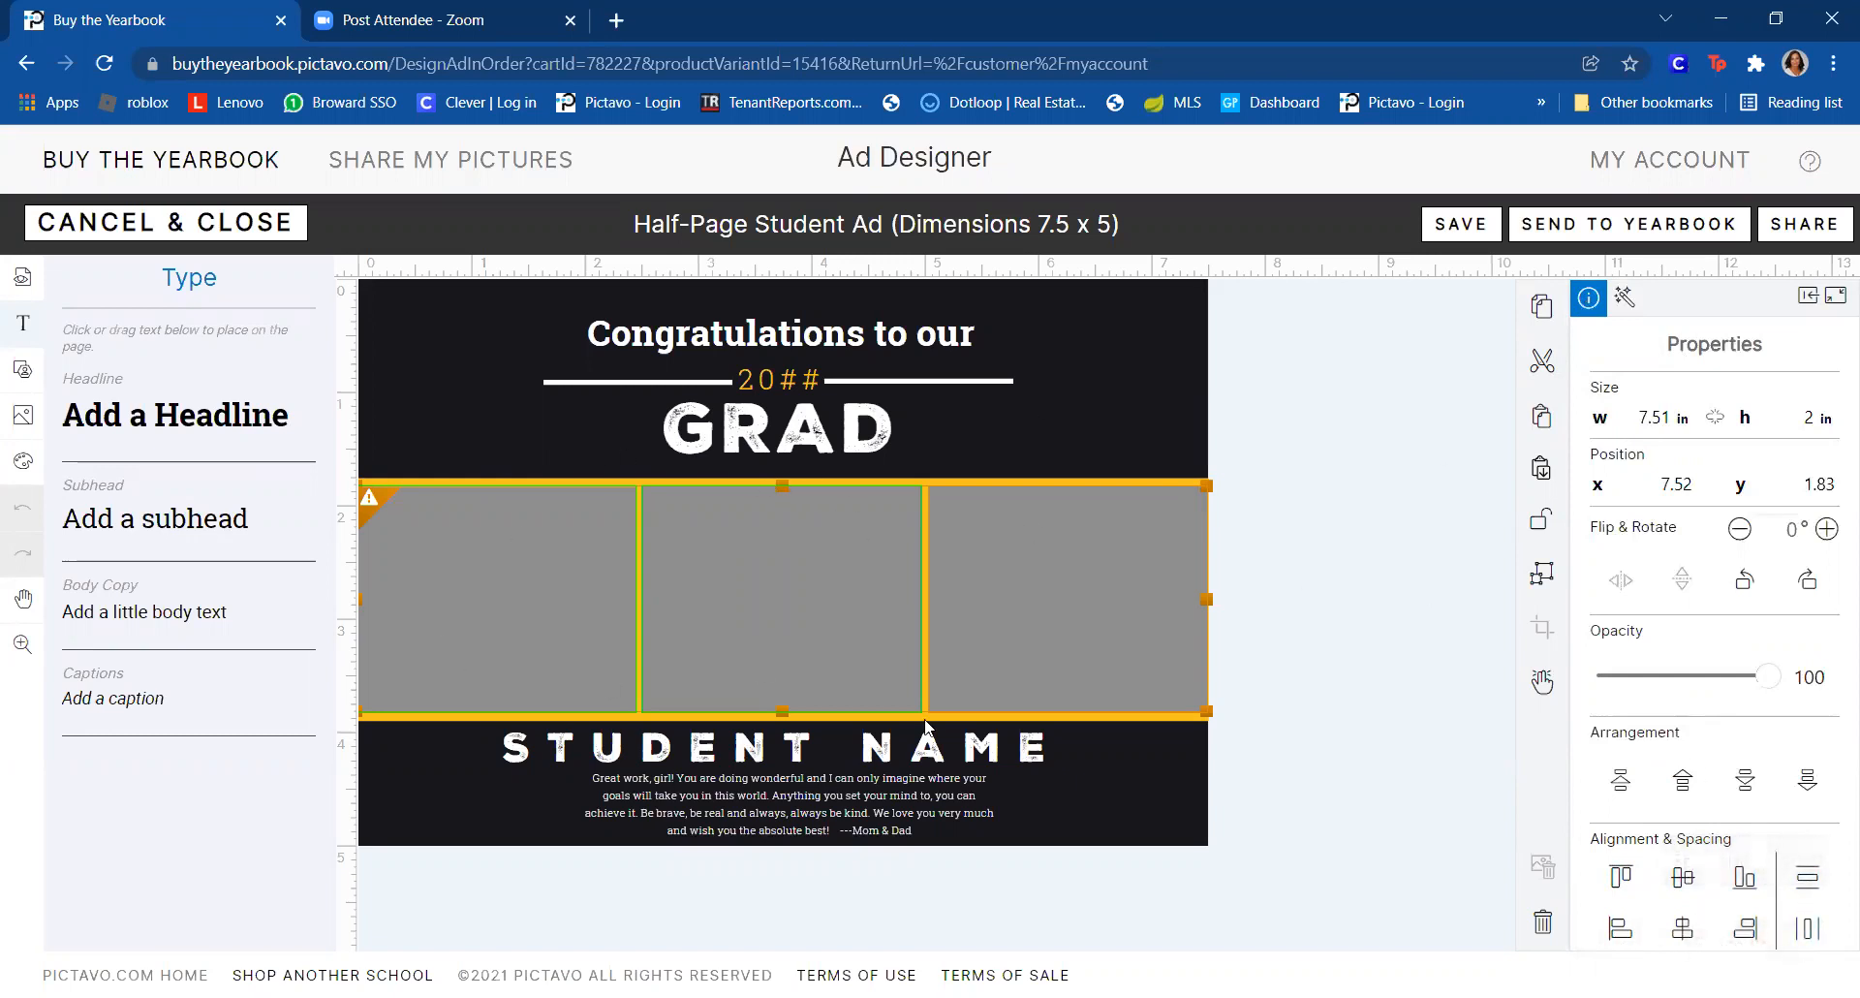
- Change the font of the GRAD text to Permanent Marker
left_click(1090, 782)
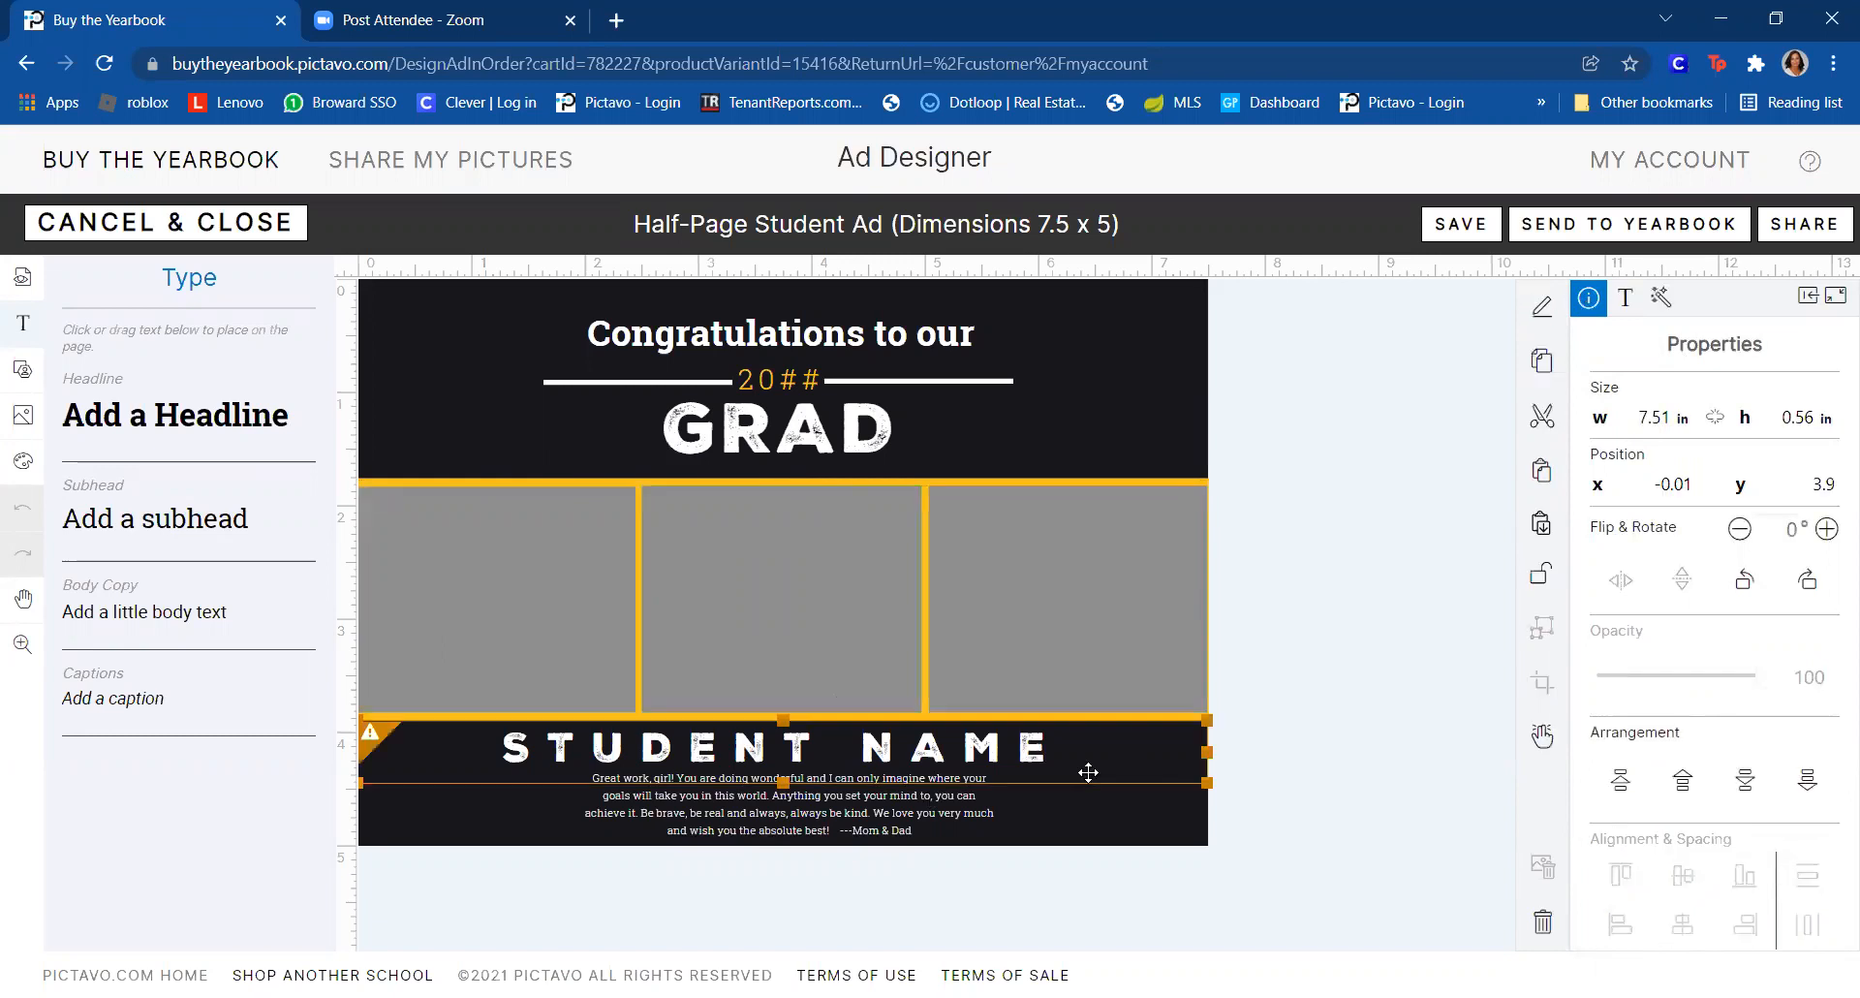
left_click(775, 438)
left_click(1628, 298)
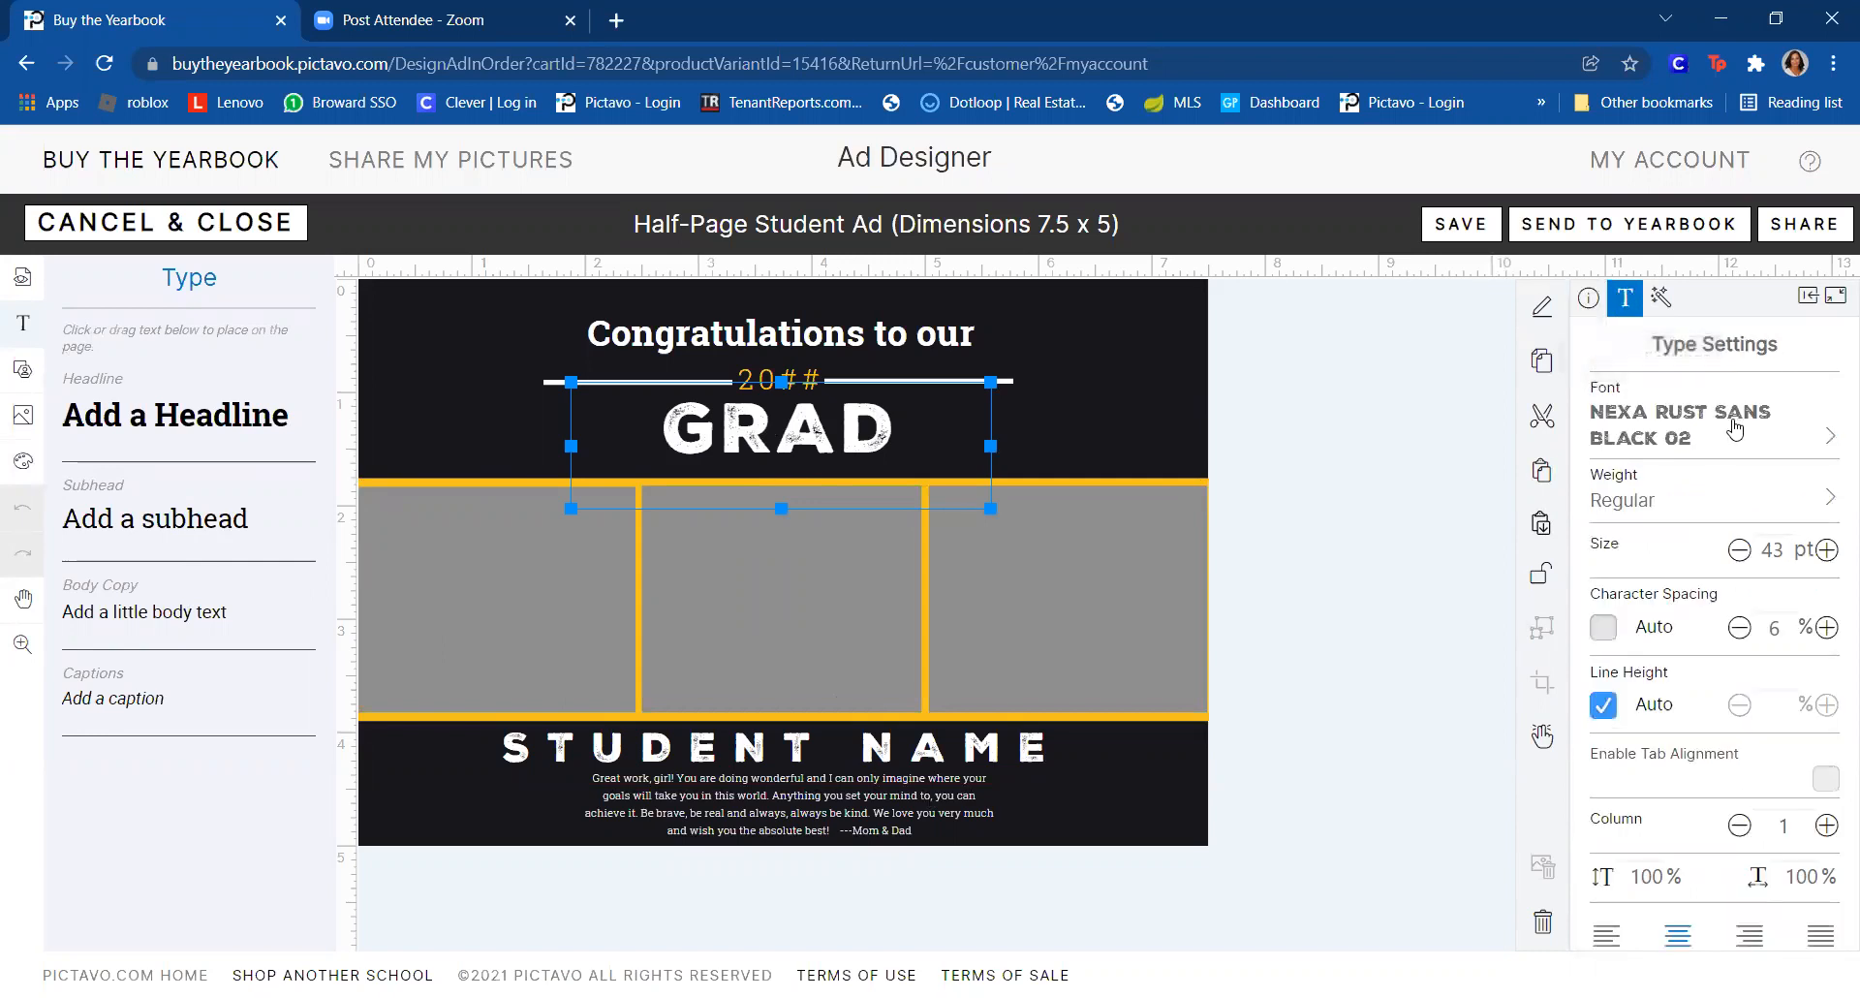
left_click(1734, 429)
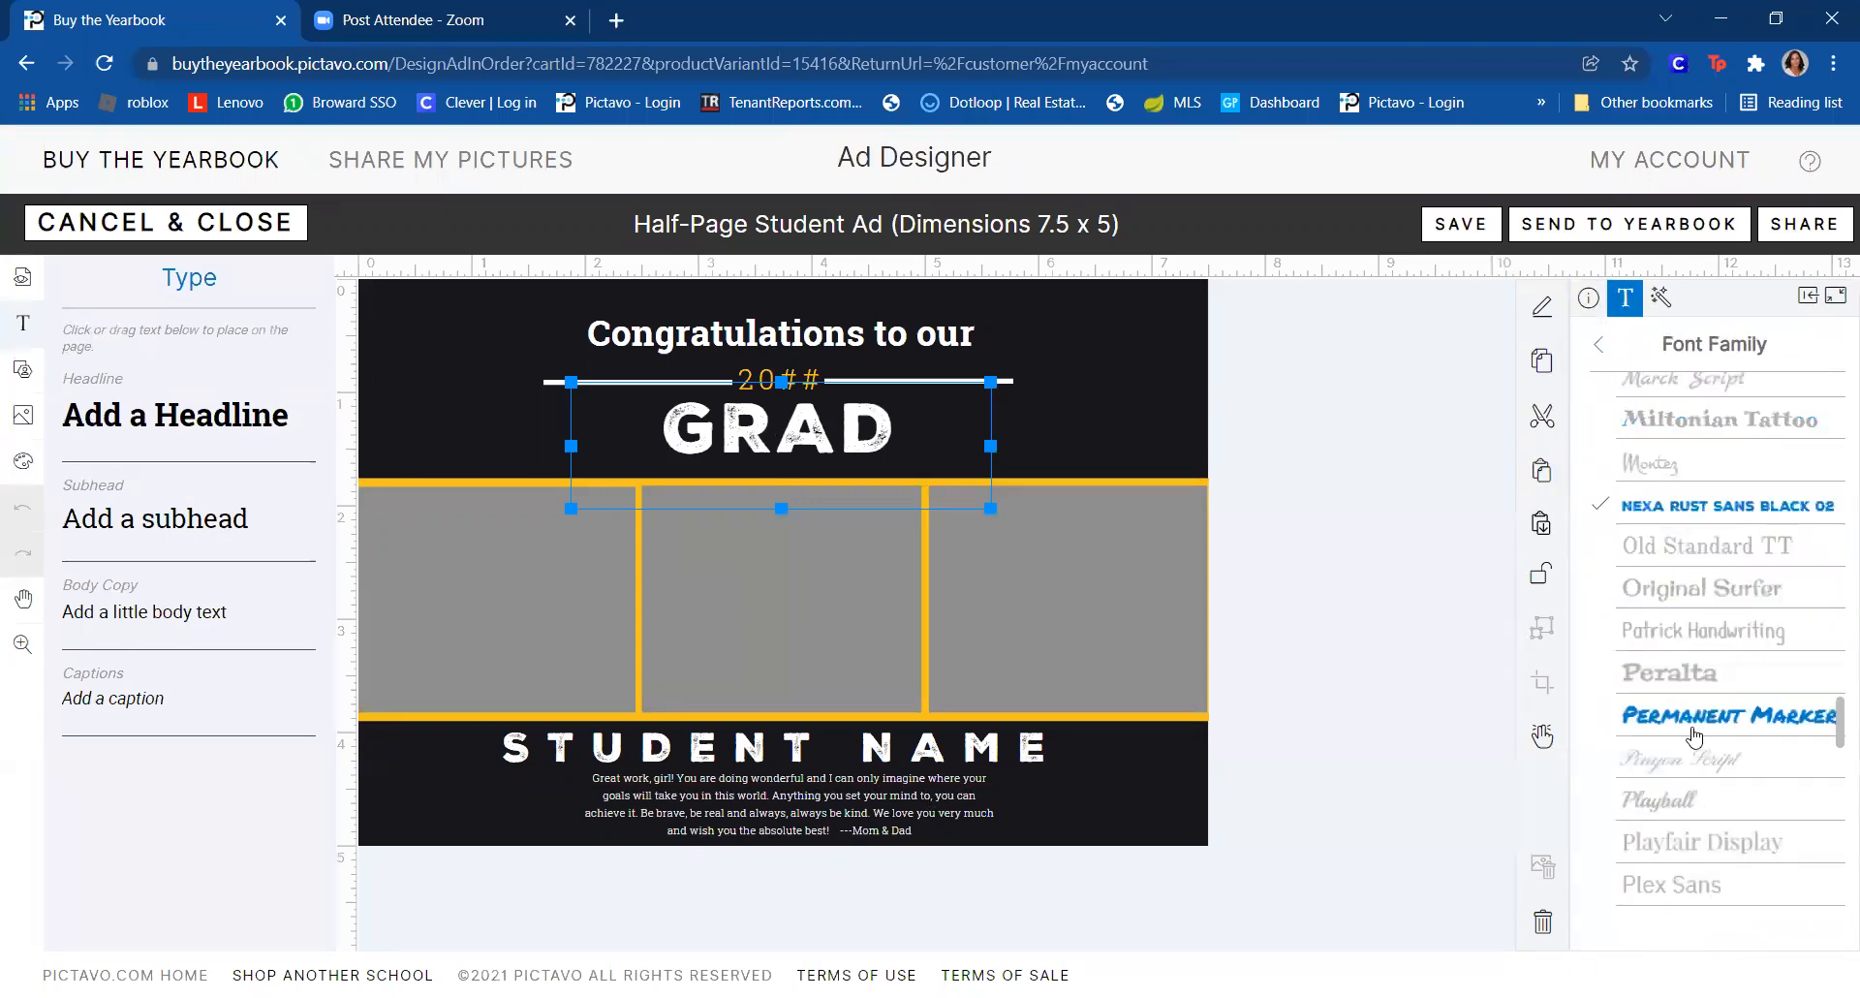
left_click(1694, 727)
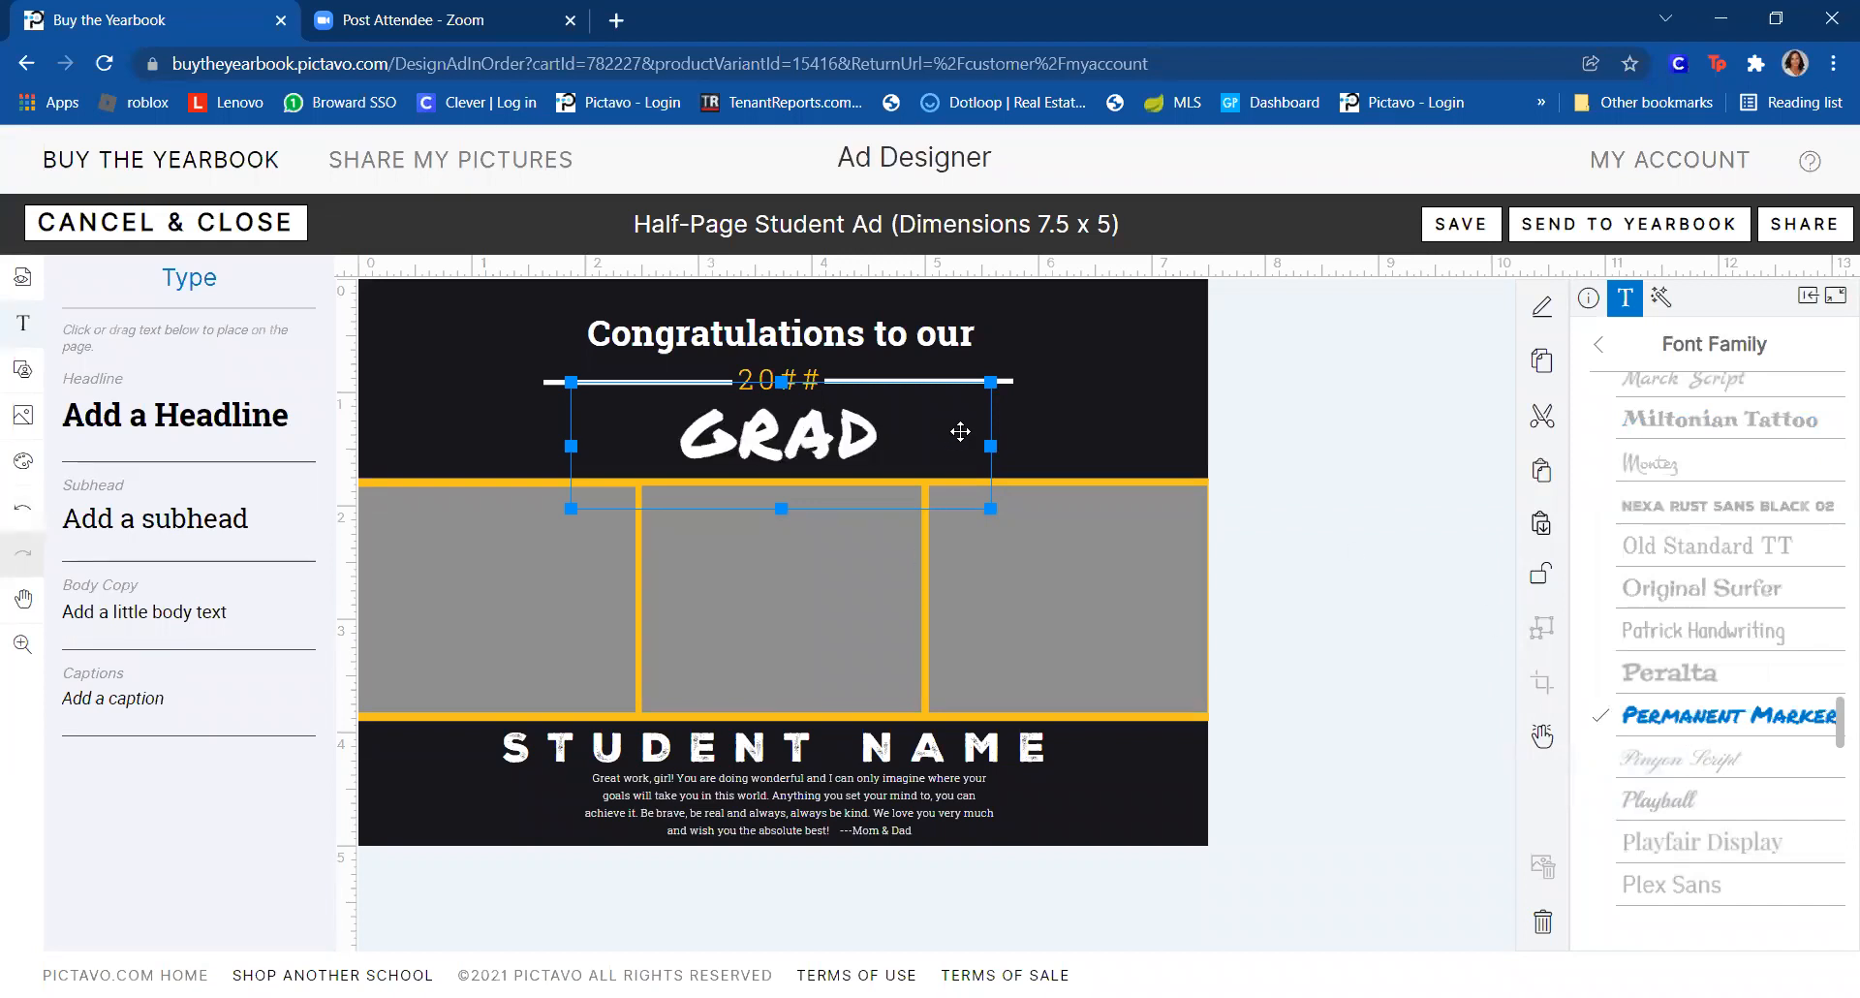
- Widen the GRAD text box to about 4.39 in and move it to about x 1.03, y 0.8
left_click_drag(993, 446, 1067, 446)
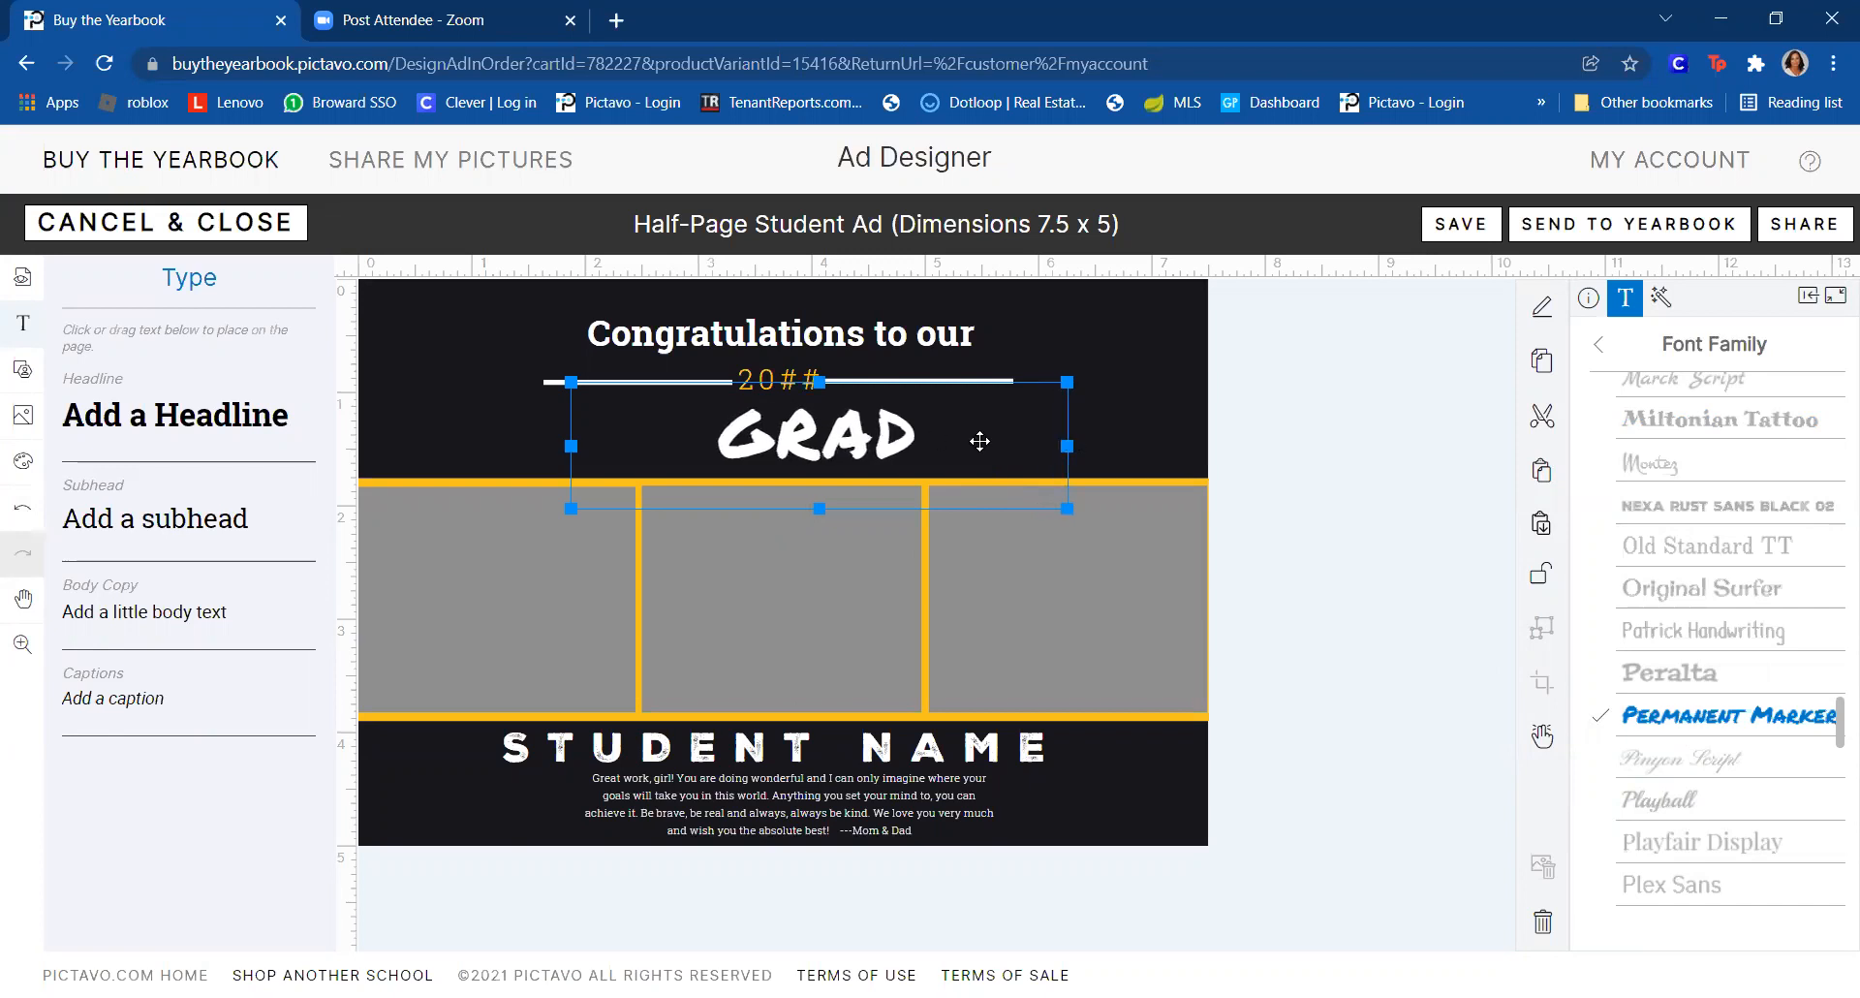
left_click_drag(955, 433, 859, 421)
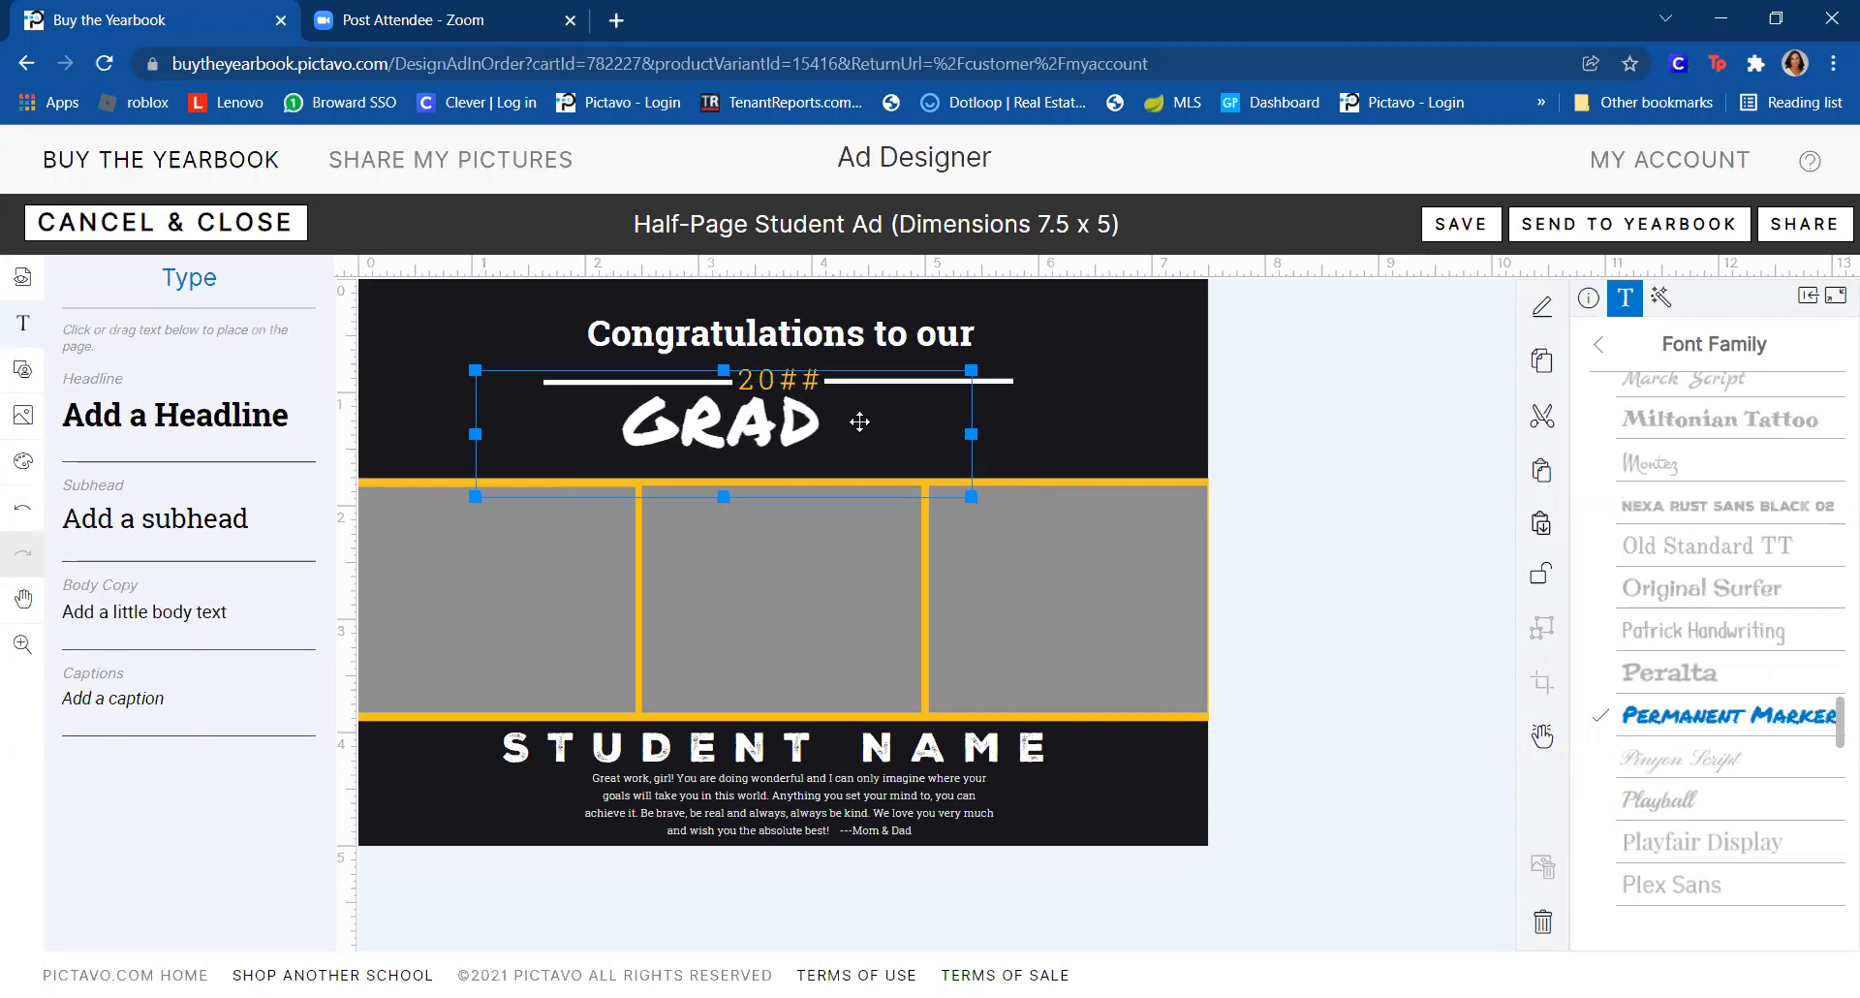
right_click(766, 429)
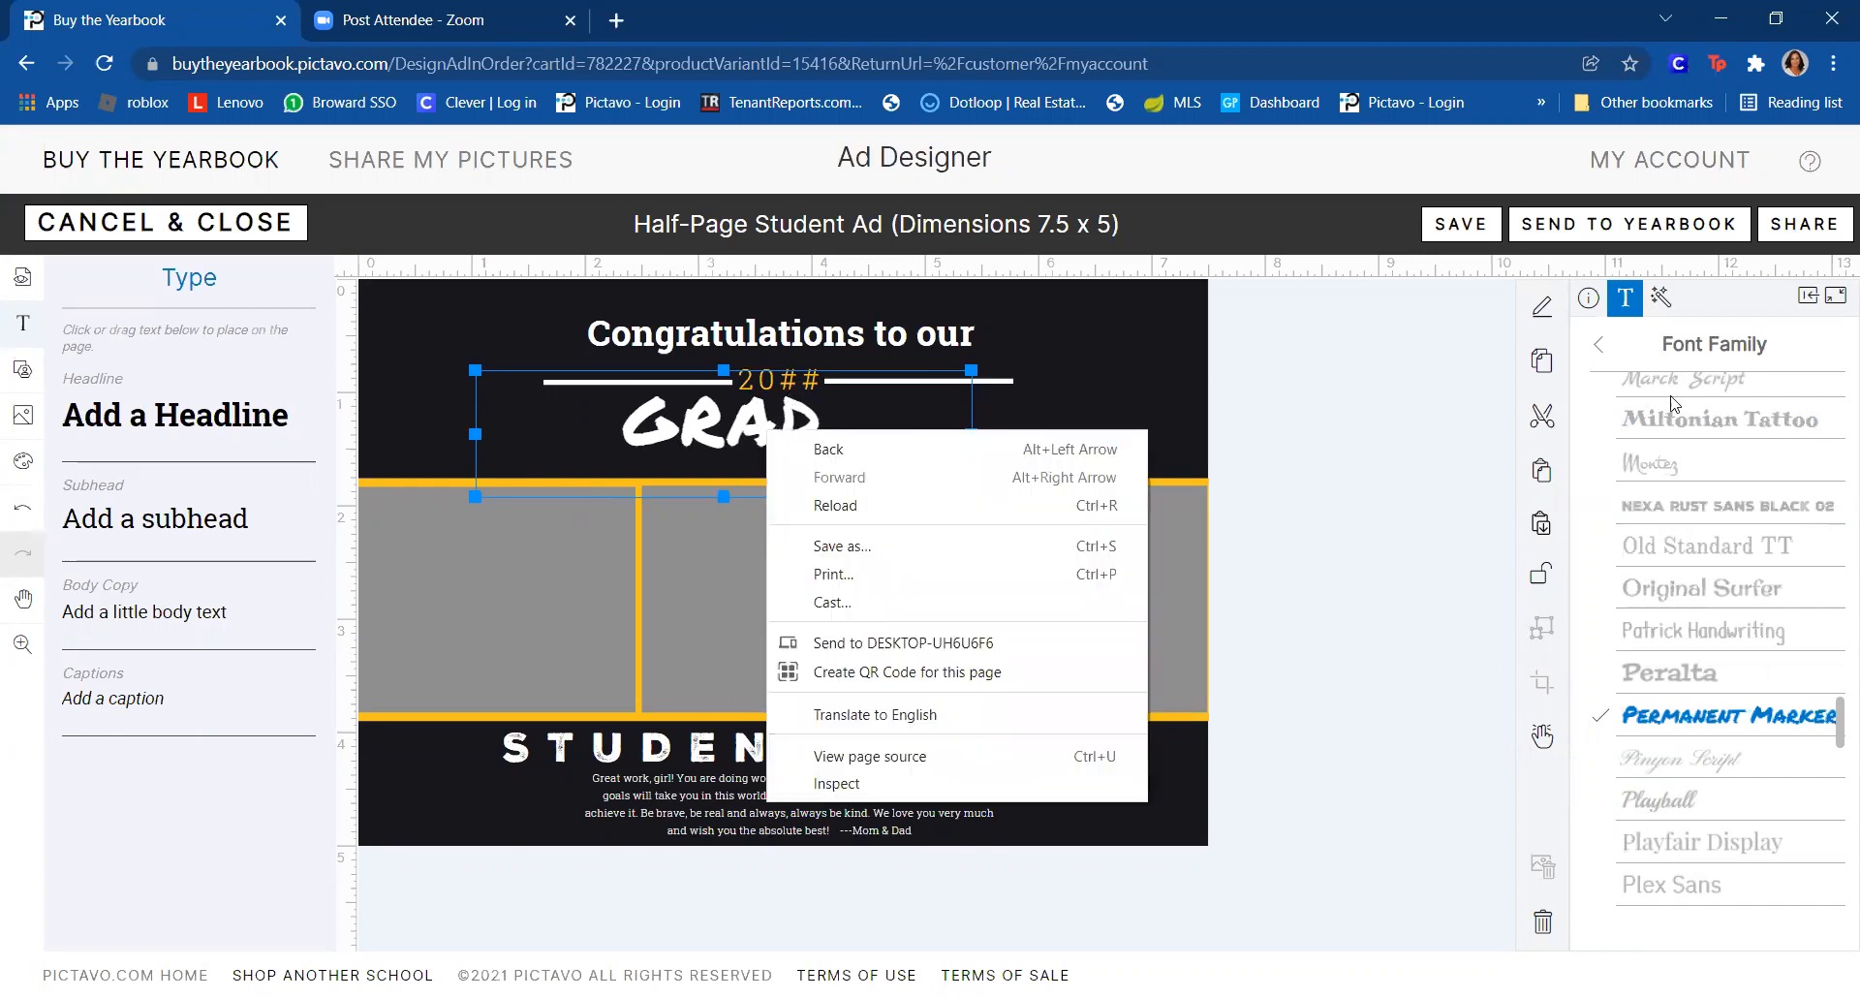
left_click(1589, 298)
left_click(1589, 298)
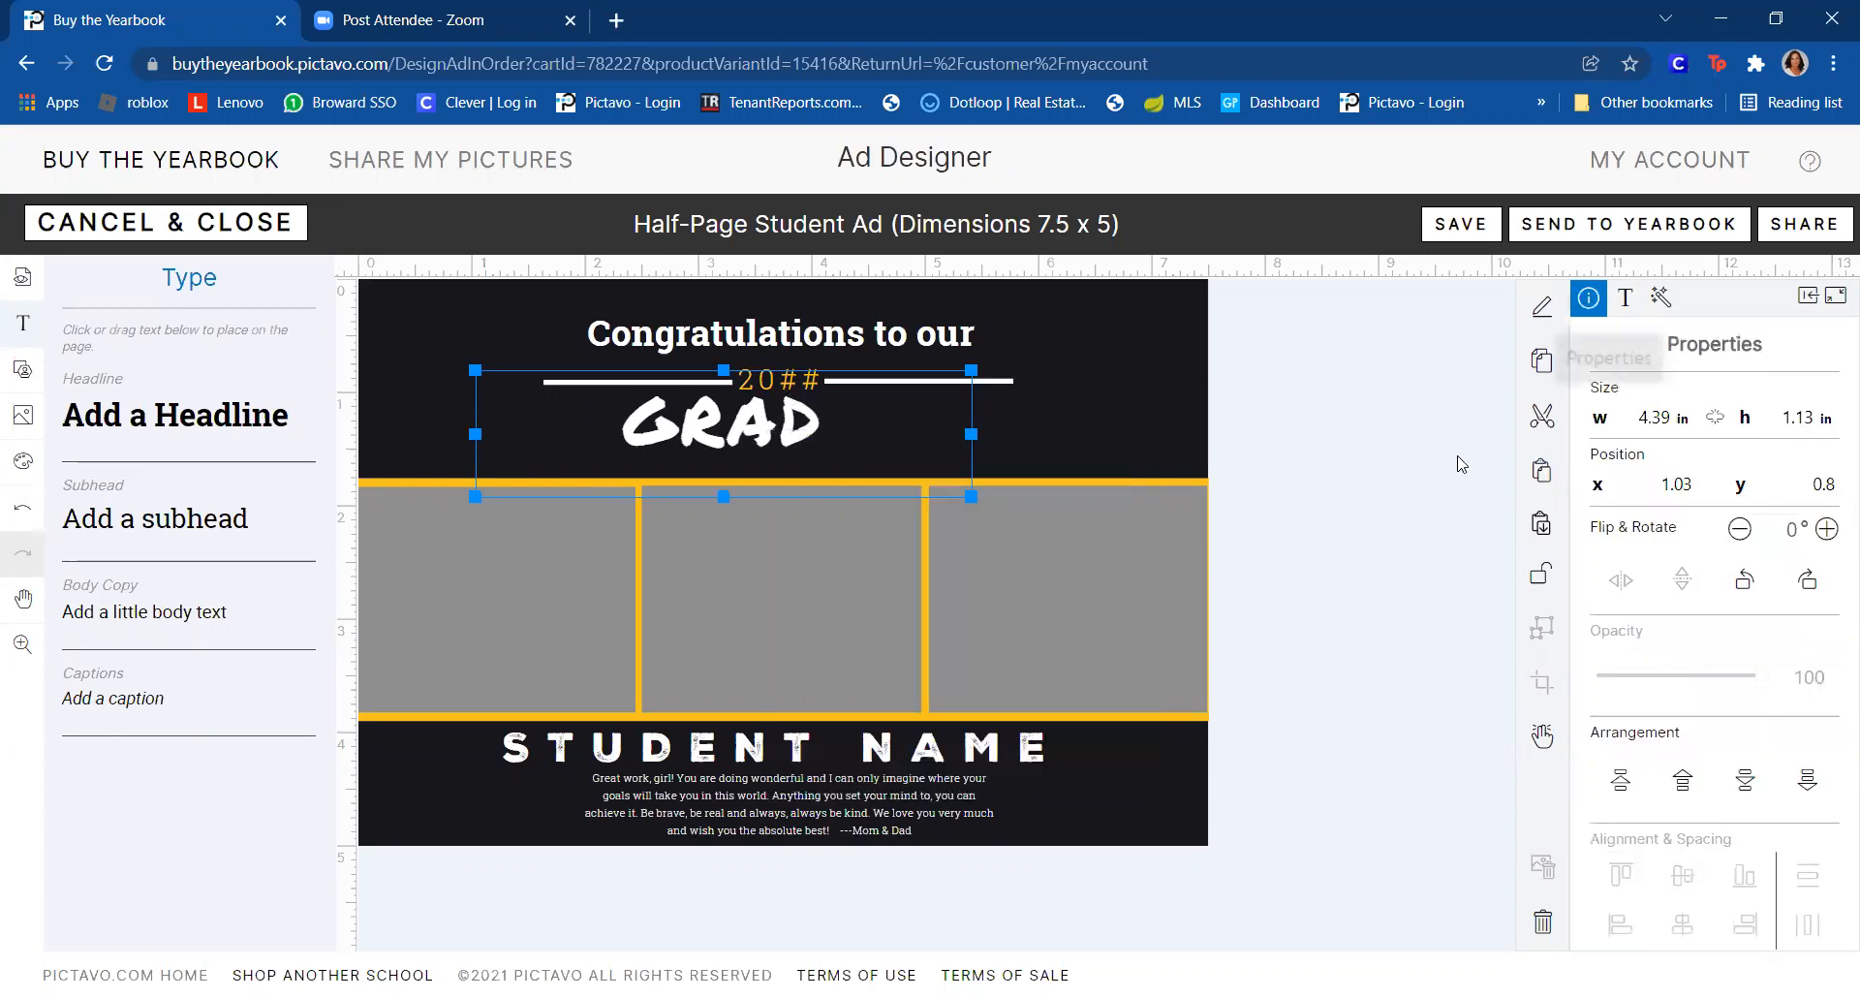
left_click(1374, 432)
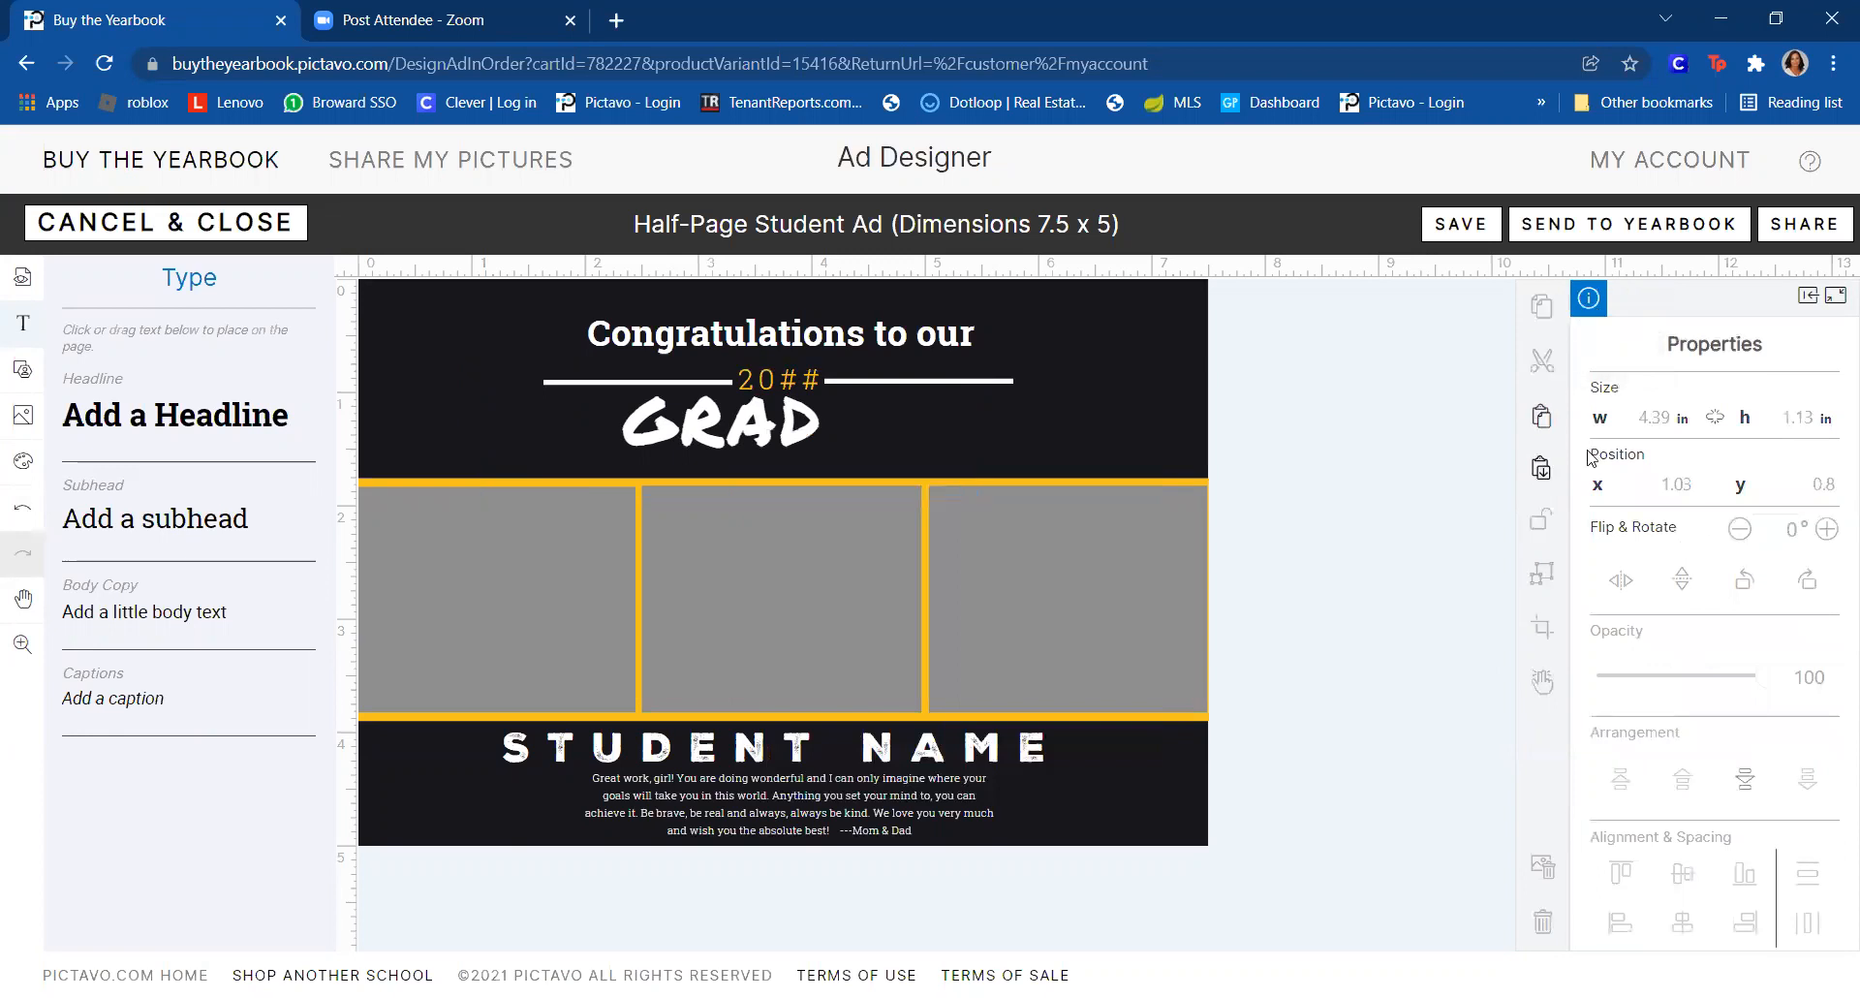
- Give the GRAD text a bright red outline and deselect it
left_click(827, 427)
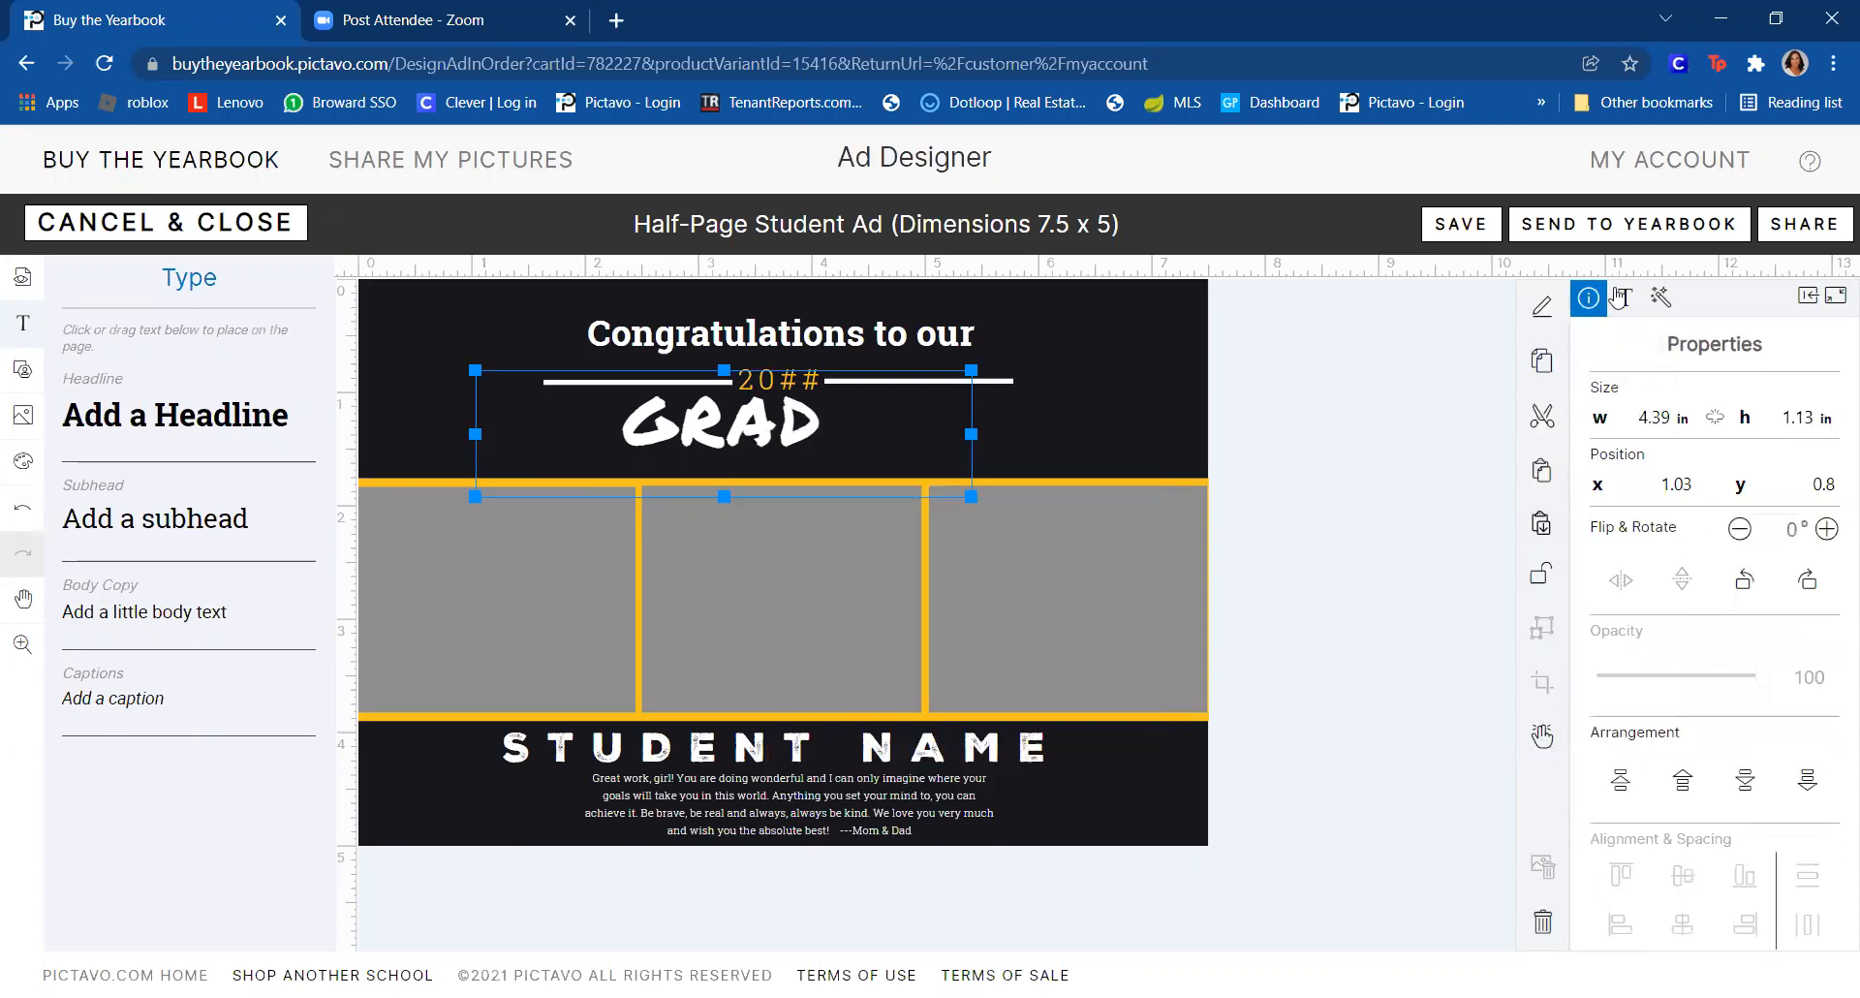
left_click(1618, 298)
left_click(1660, 297)
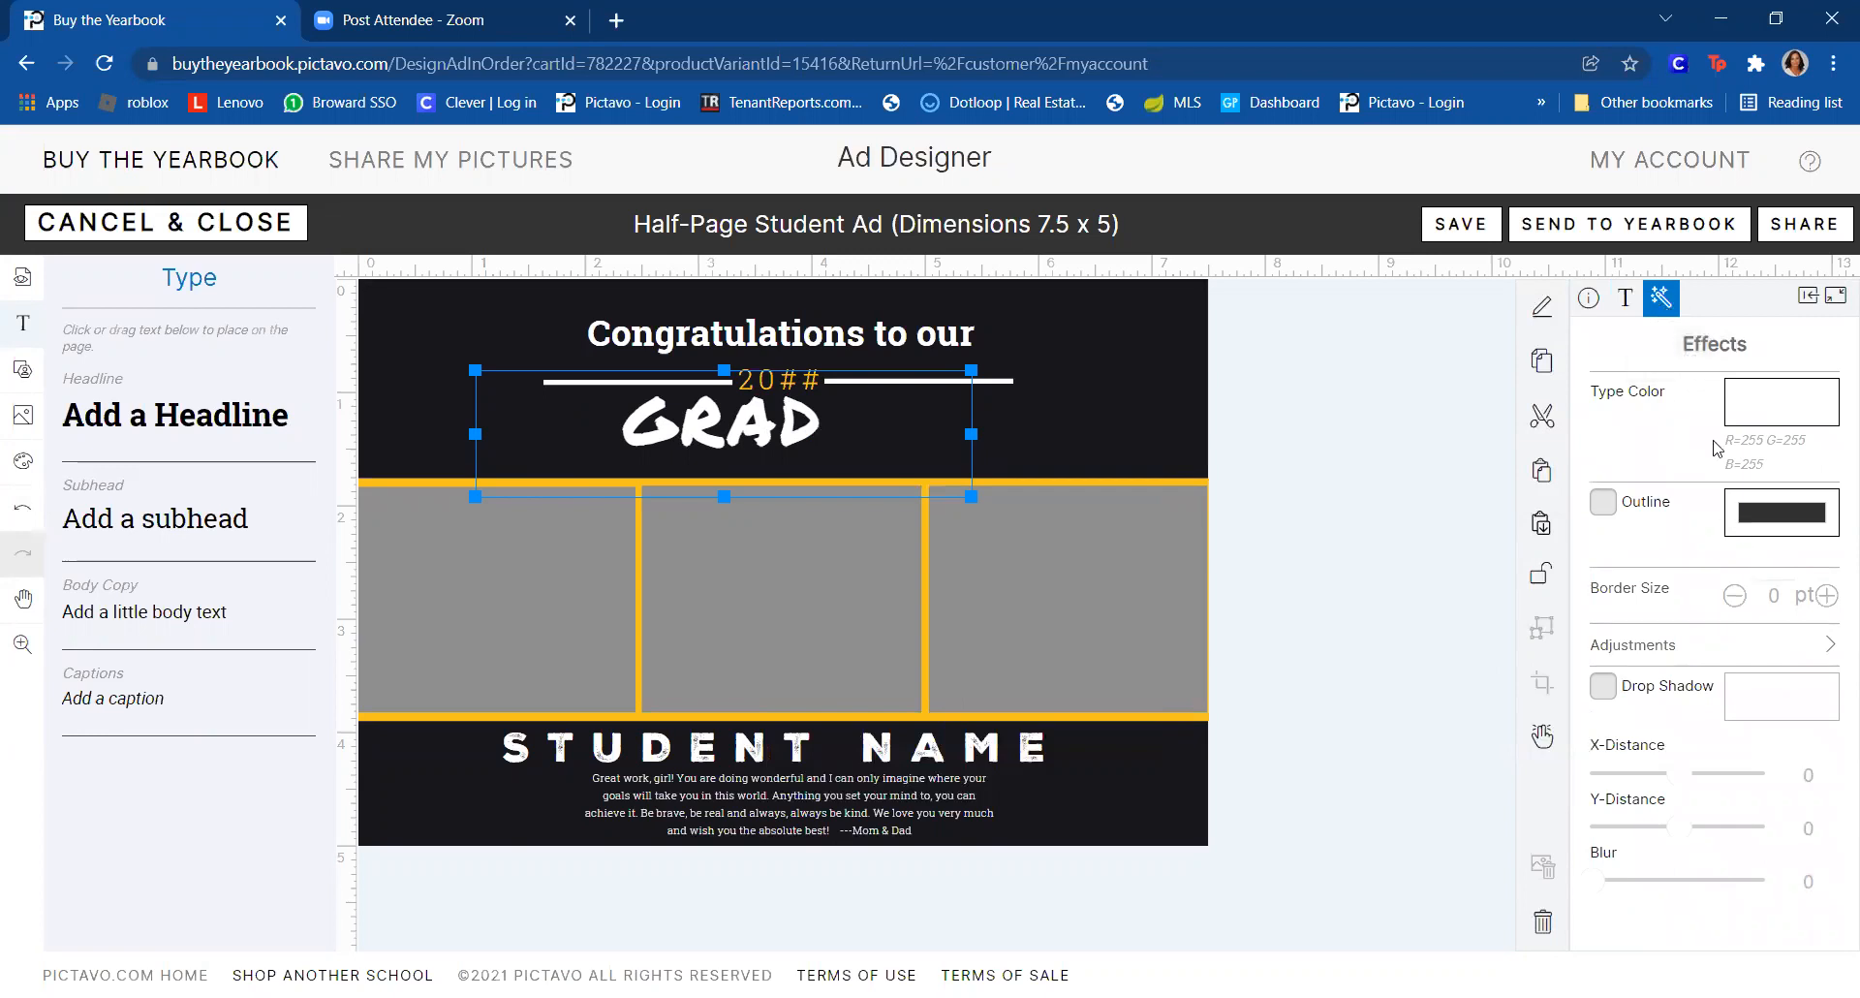
left_click(1831, 528)
left_click(1811, 527)
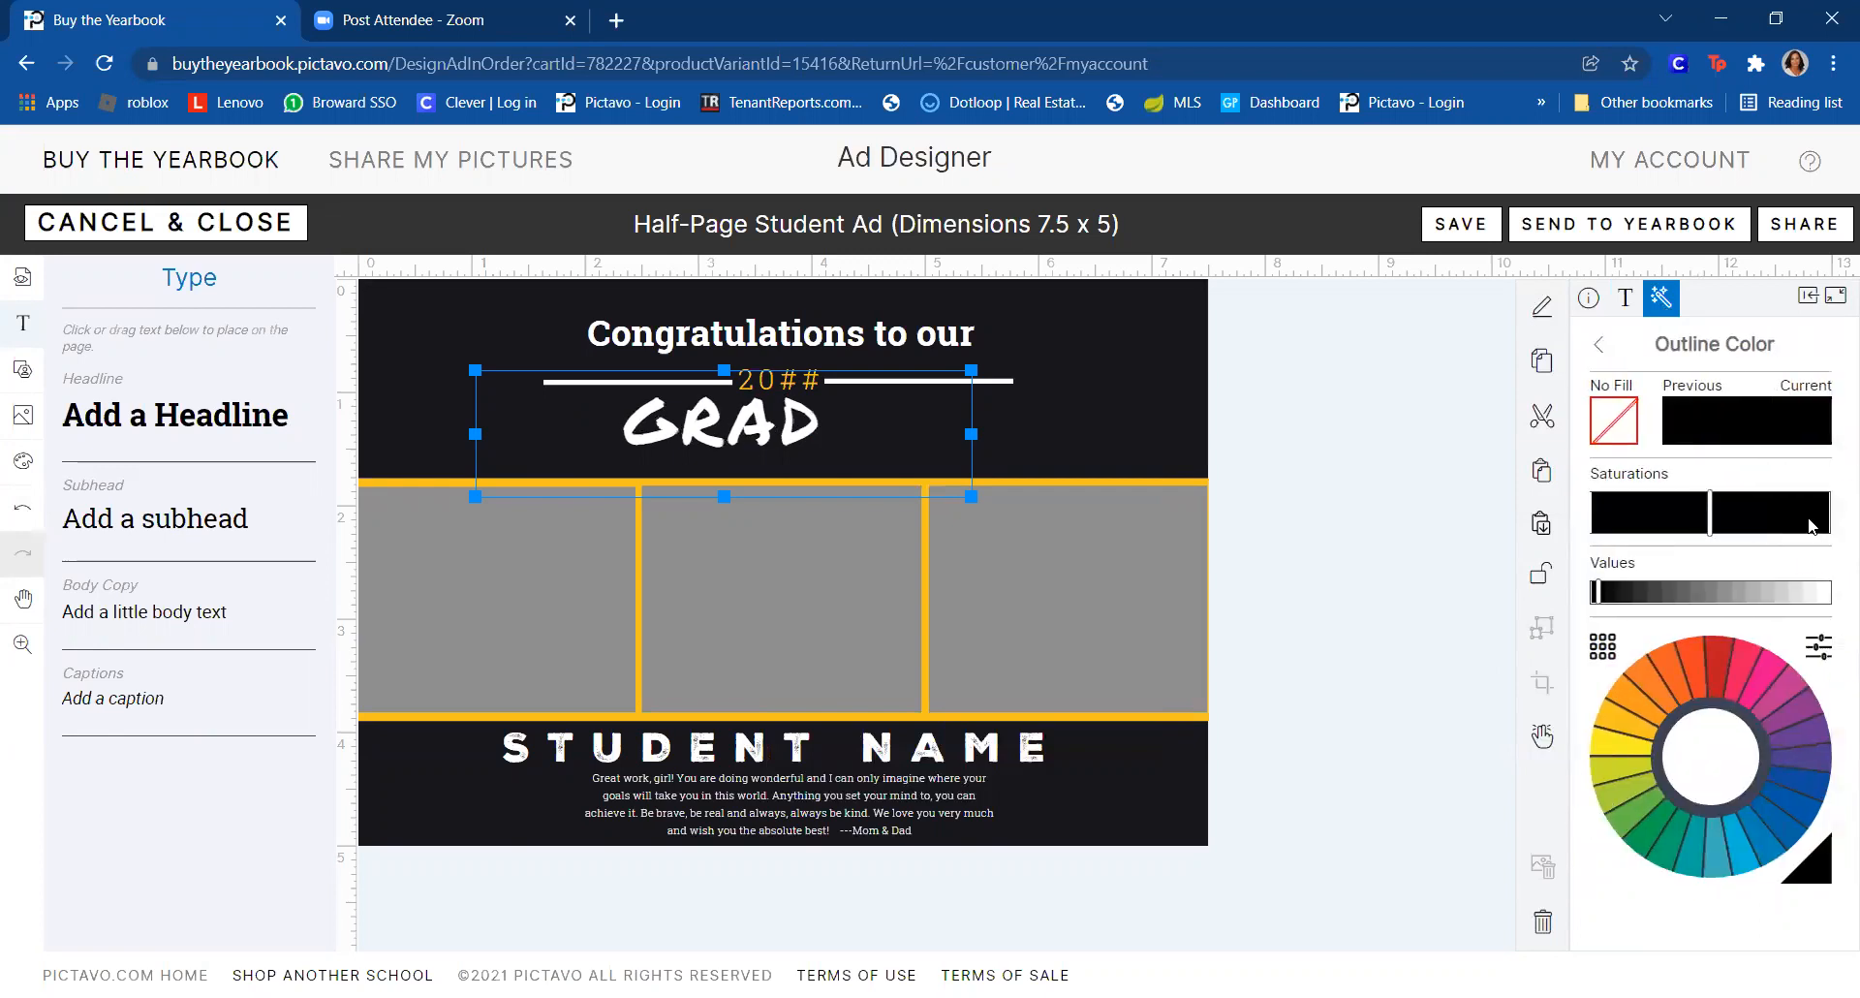
left_click(1731, 674)
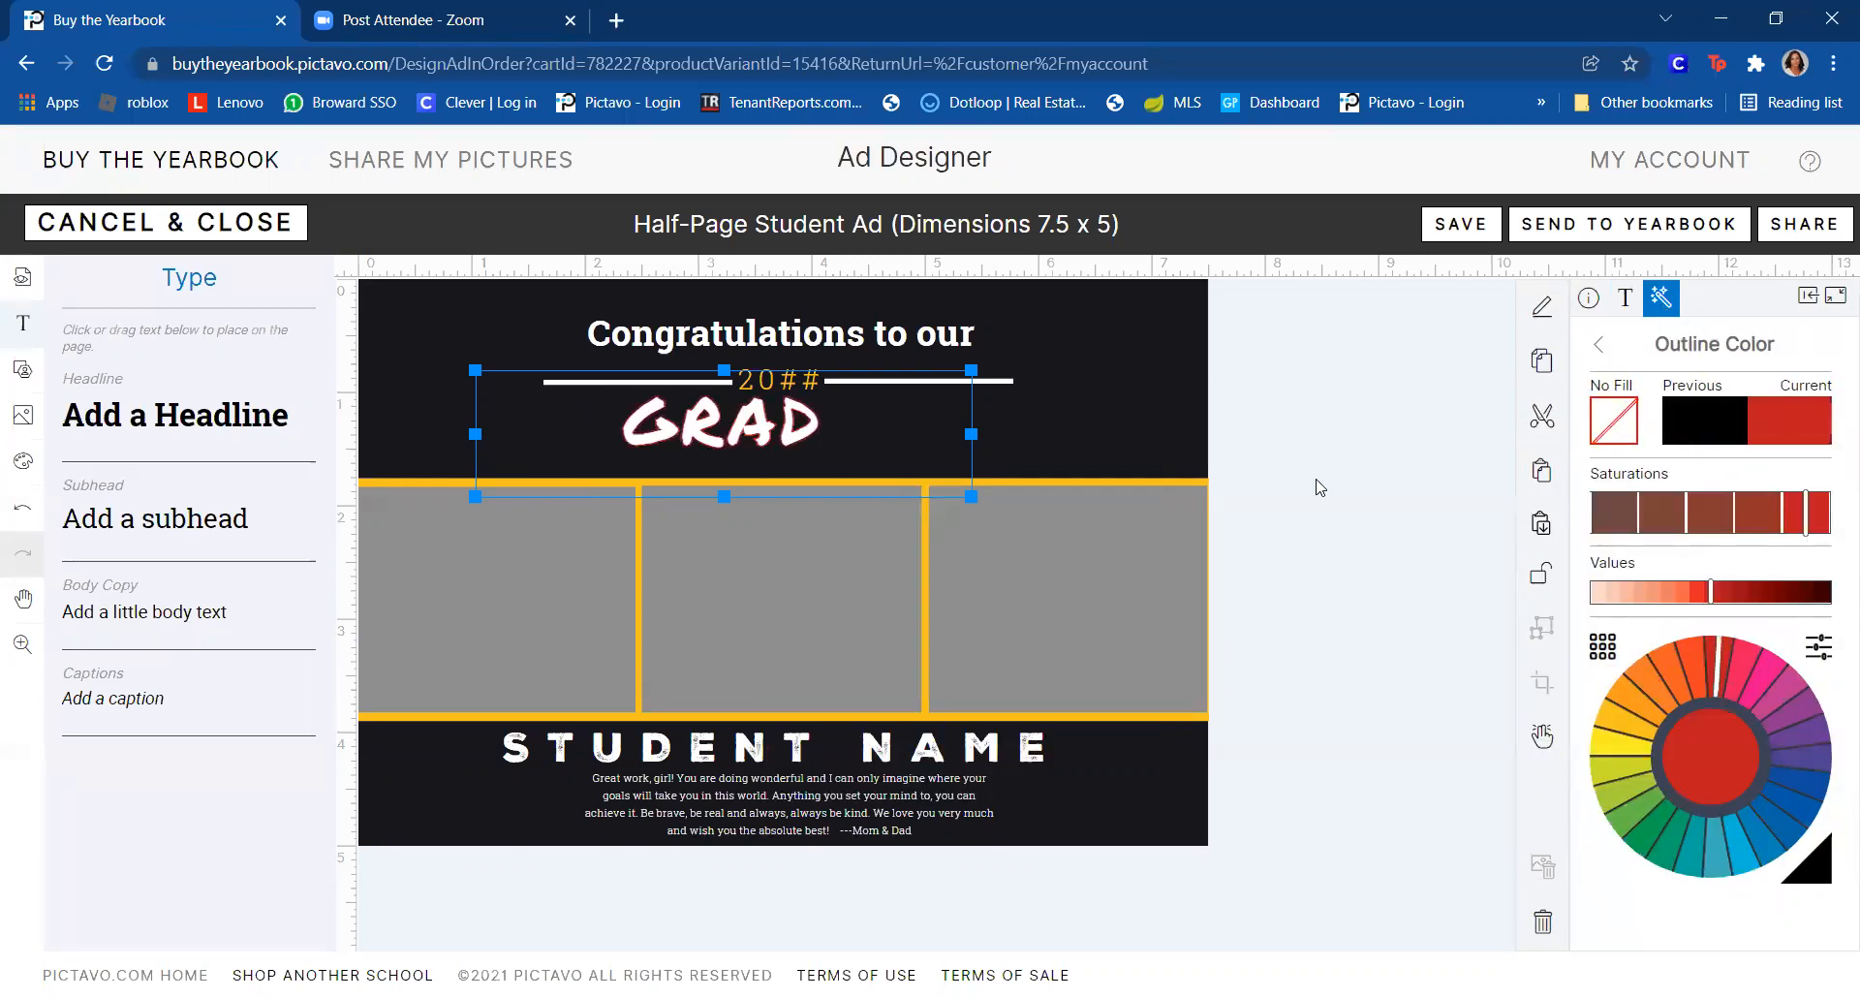
left_click(1697, 591)
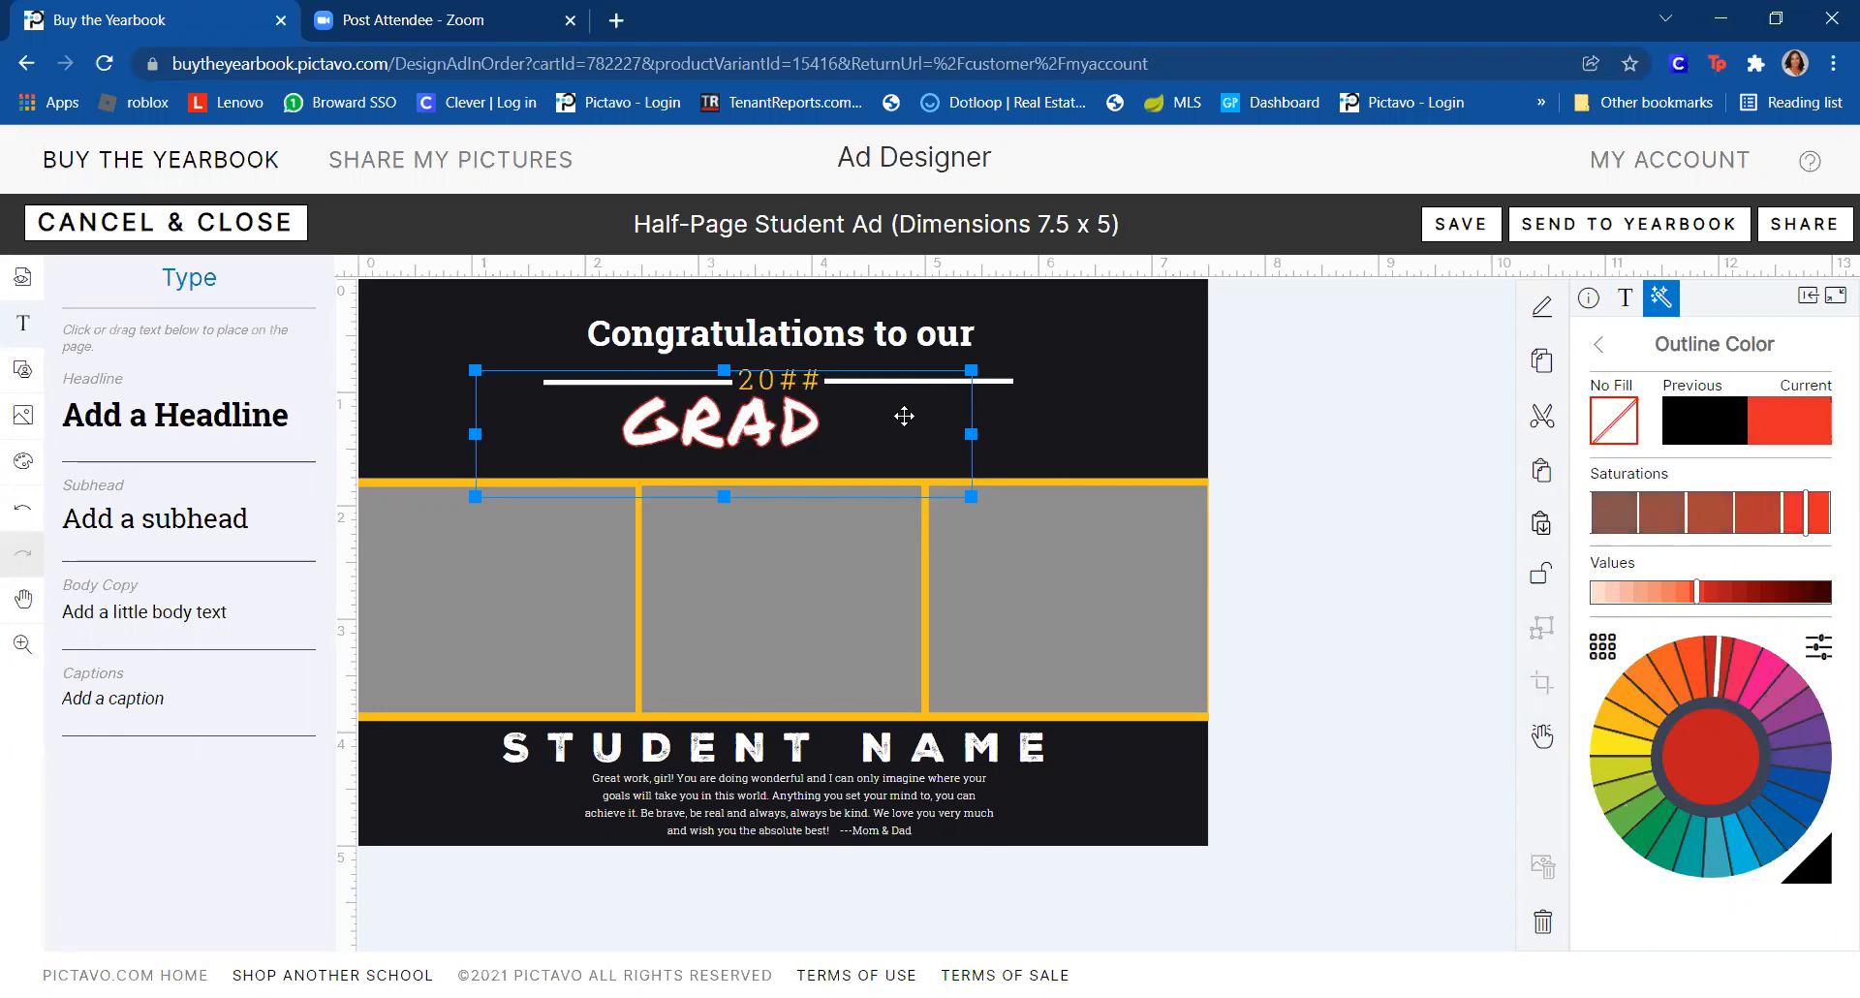
left_click(1275, 414)
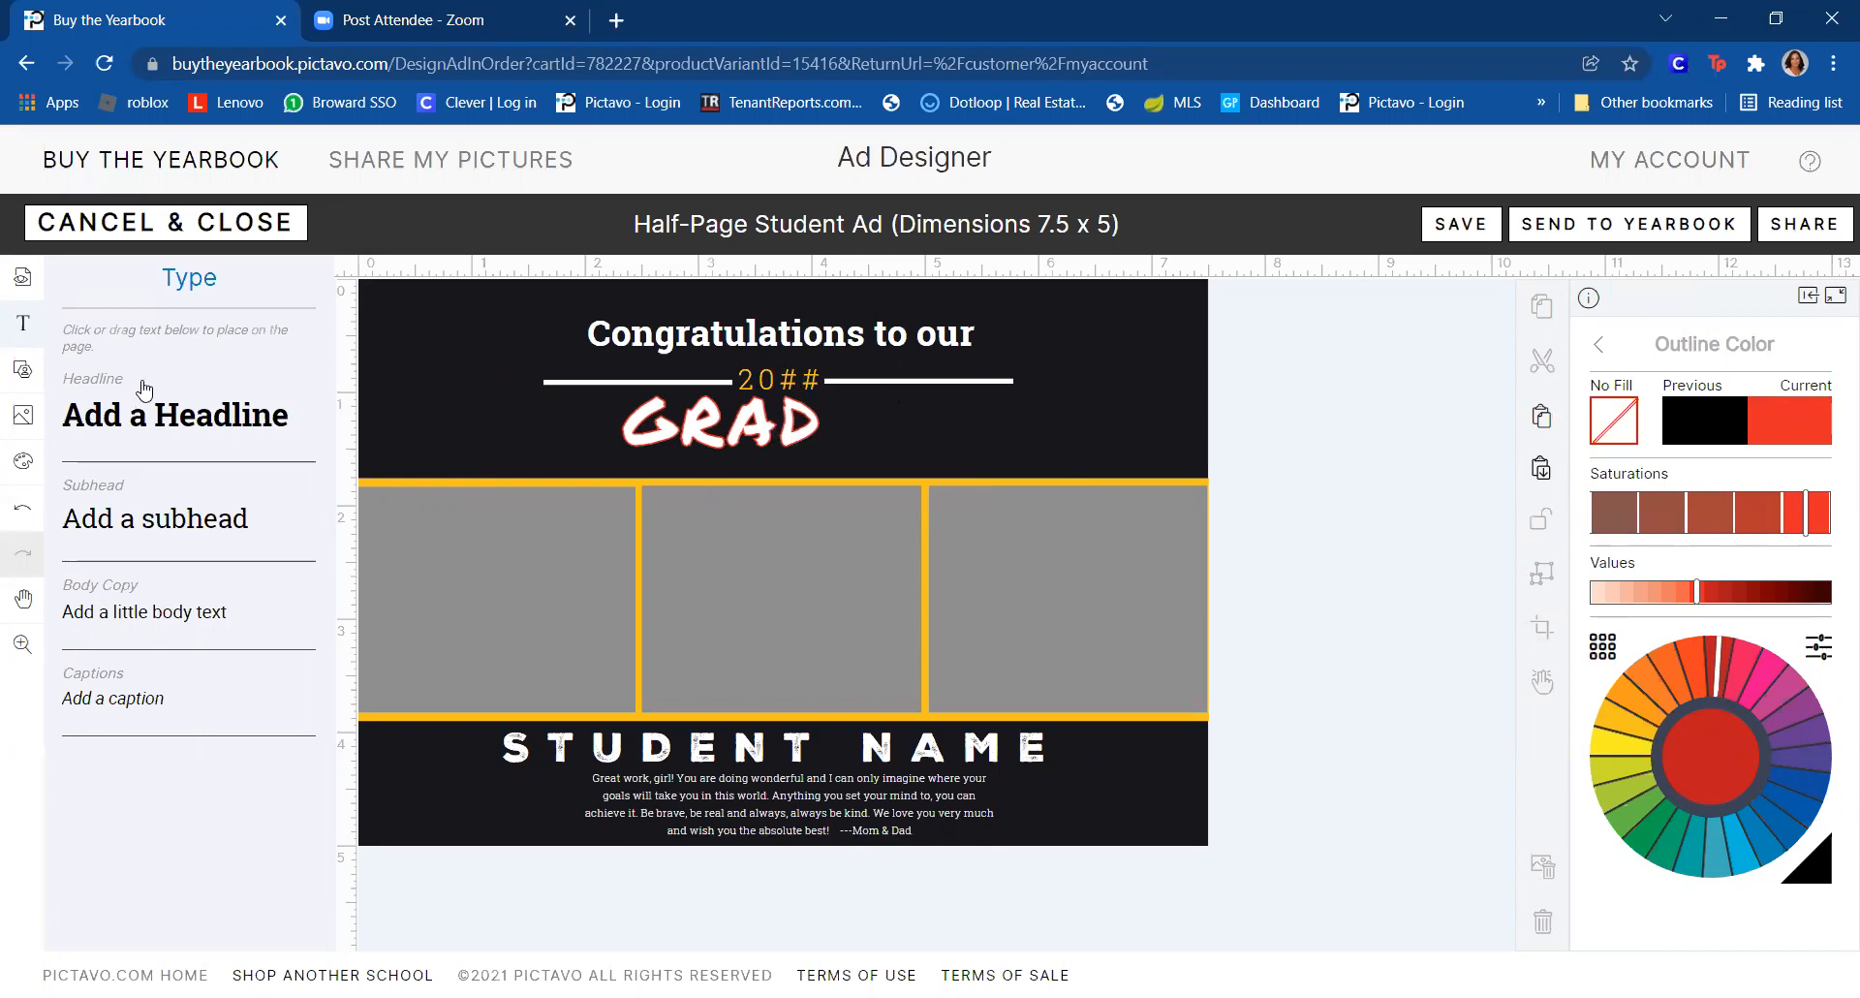
- Add the triple-chevron embellishment Q2A1138 beside the "Congratulations to our" heading and shrink it to about 0.59 in square
left_click(25, 467)
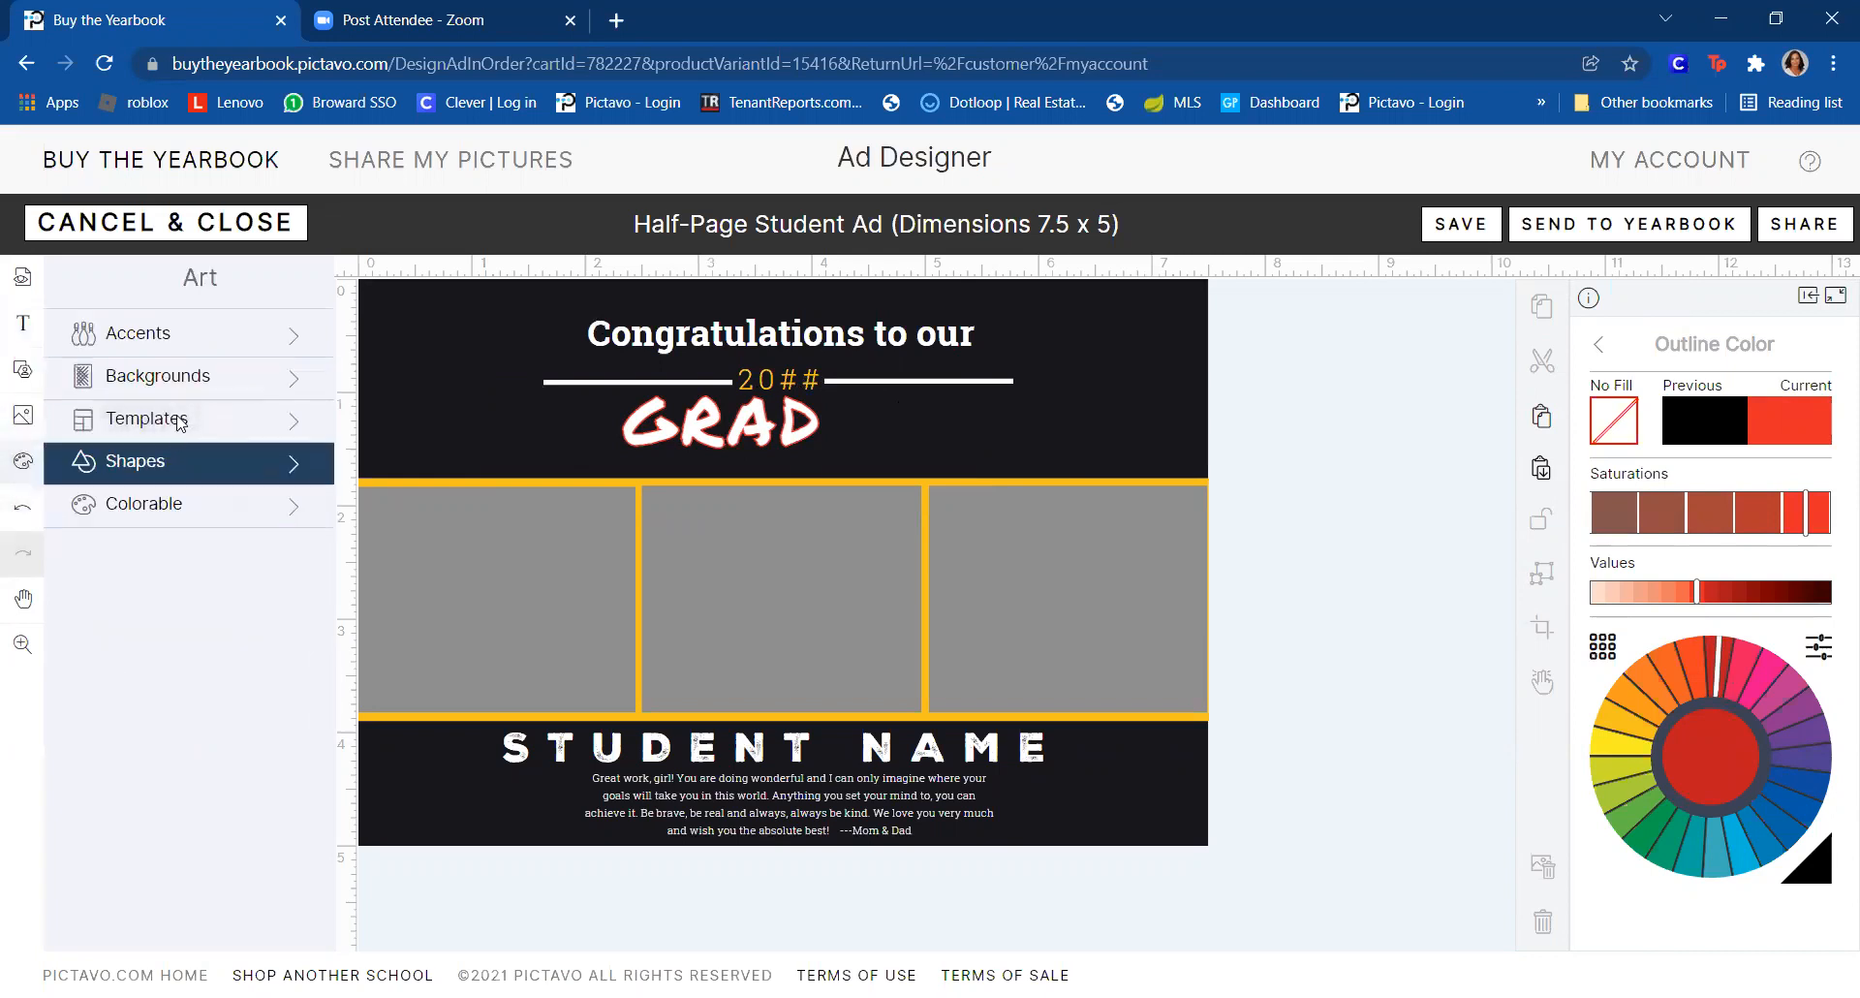
left_click(192, 334)
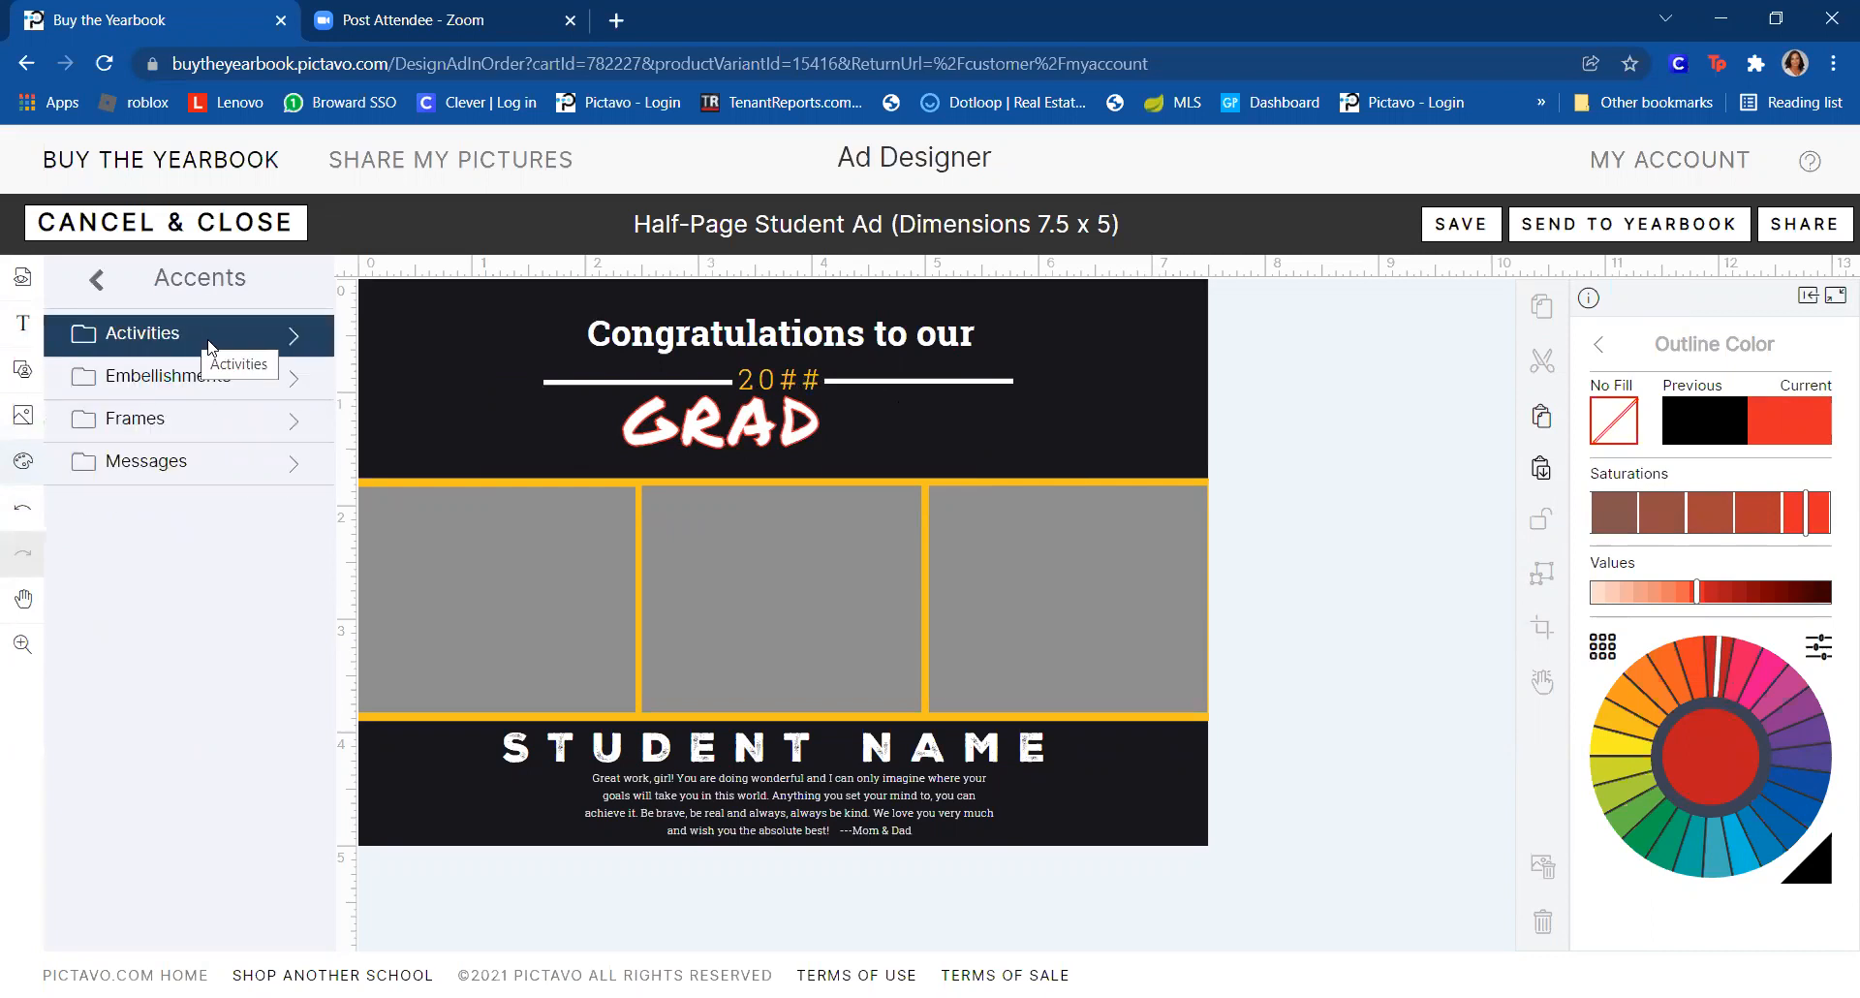
left_click(208, 339)
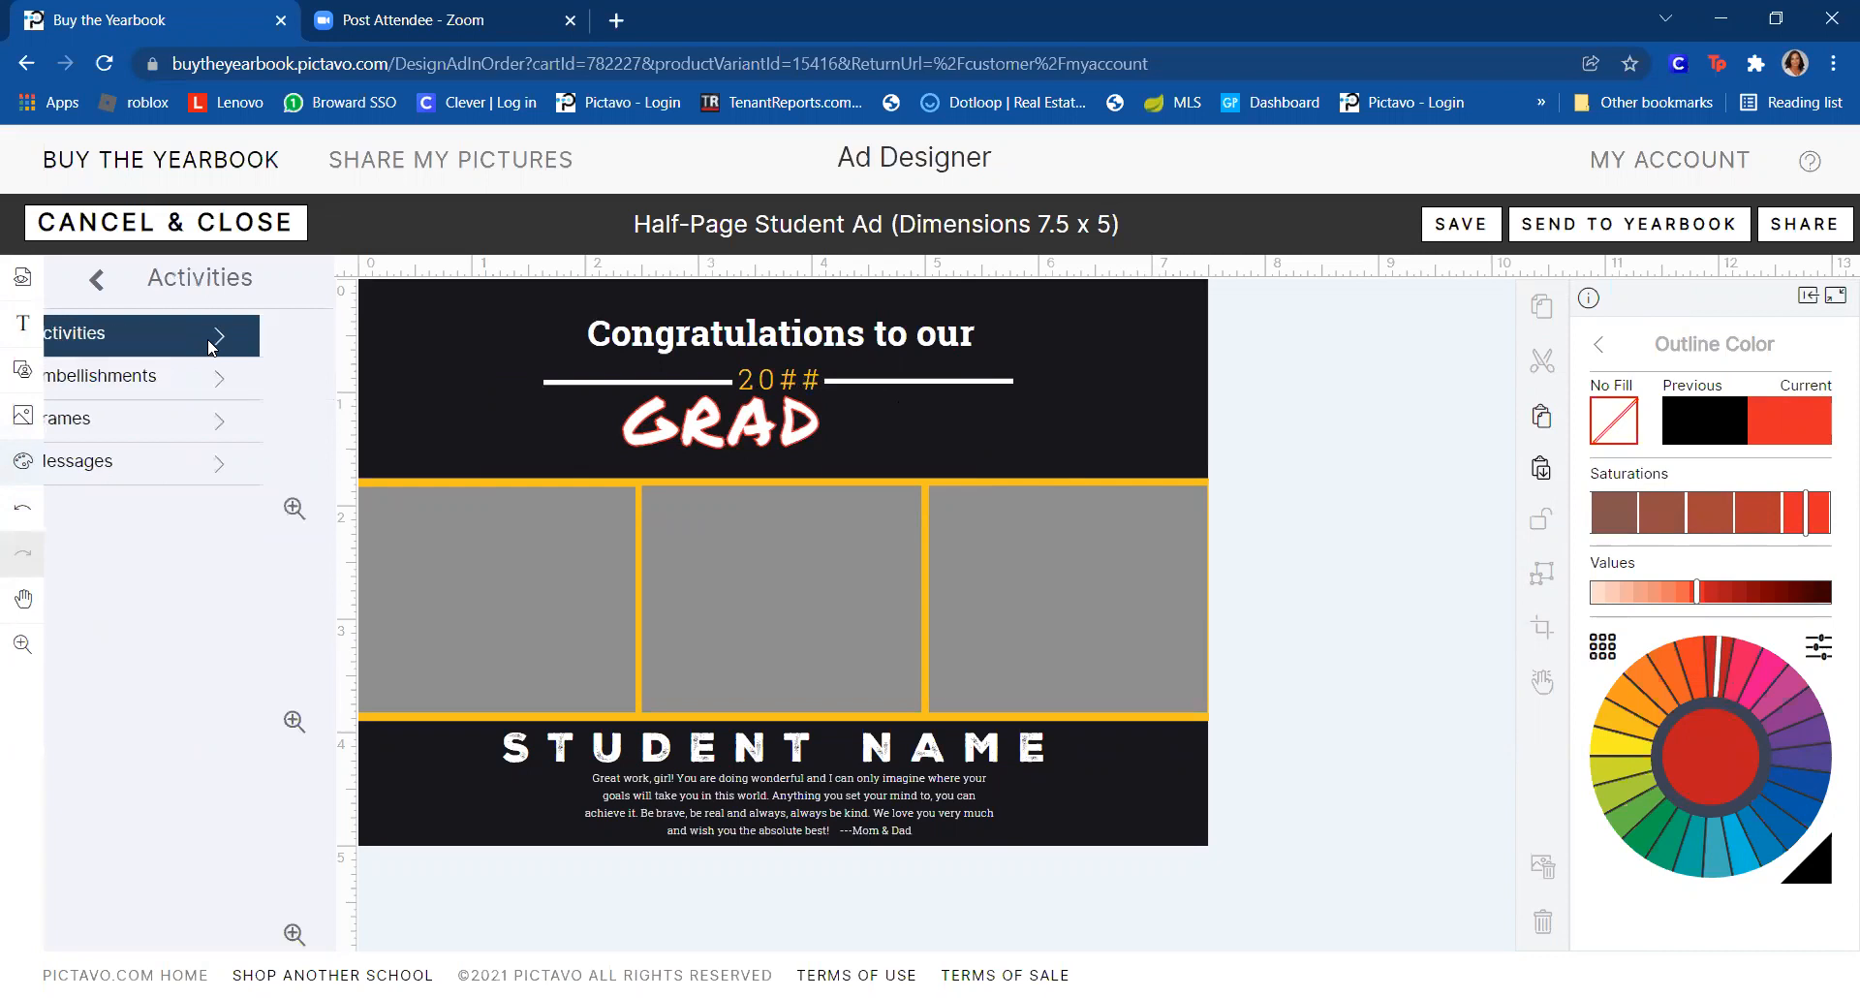
left_click(100, 283)
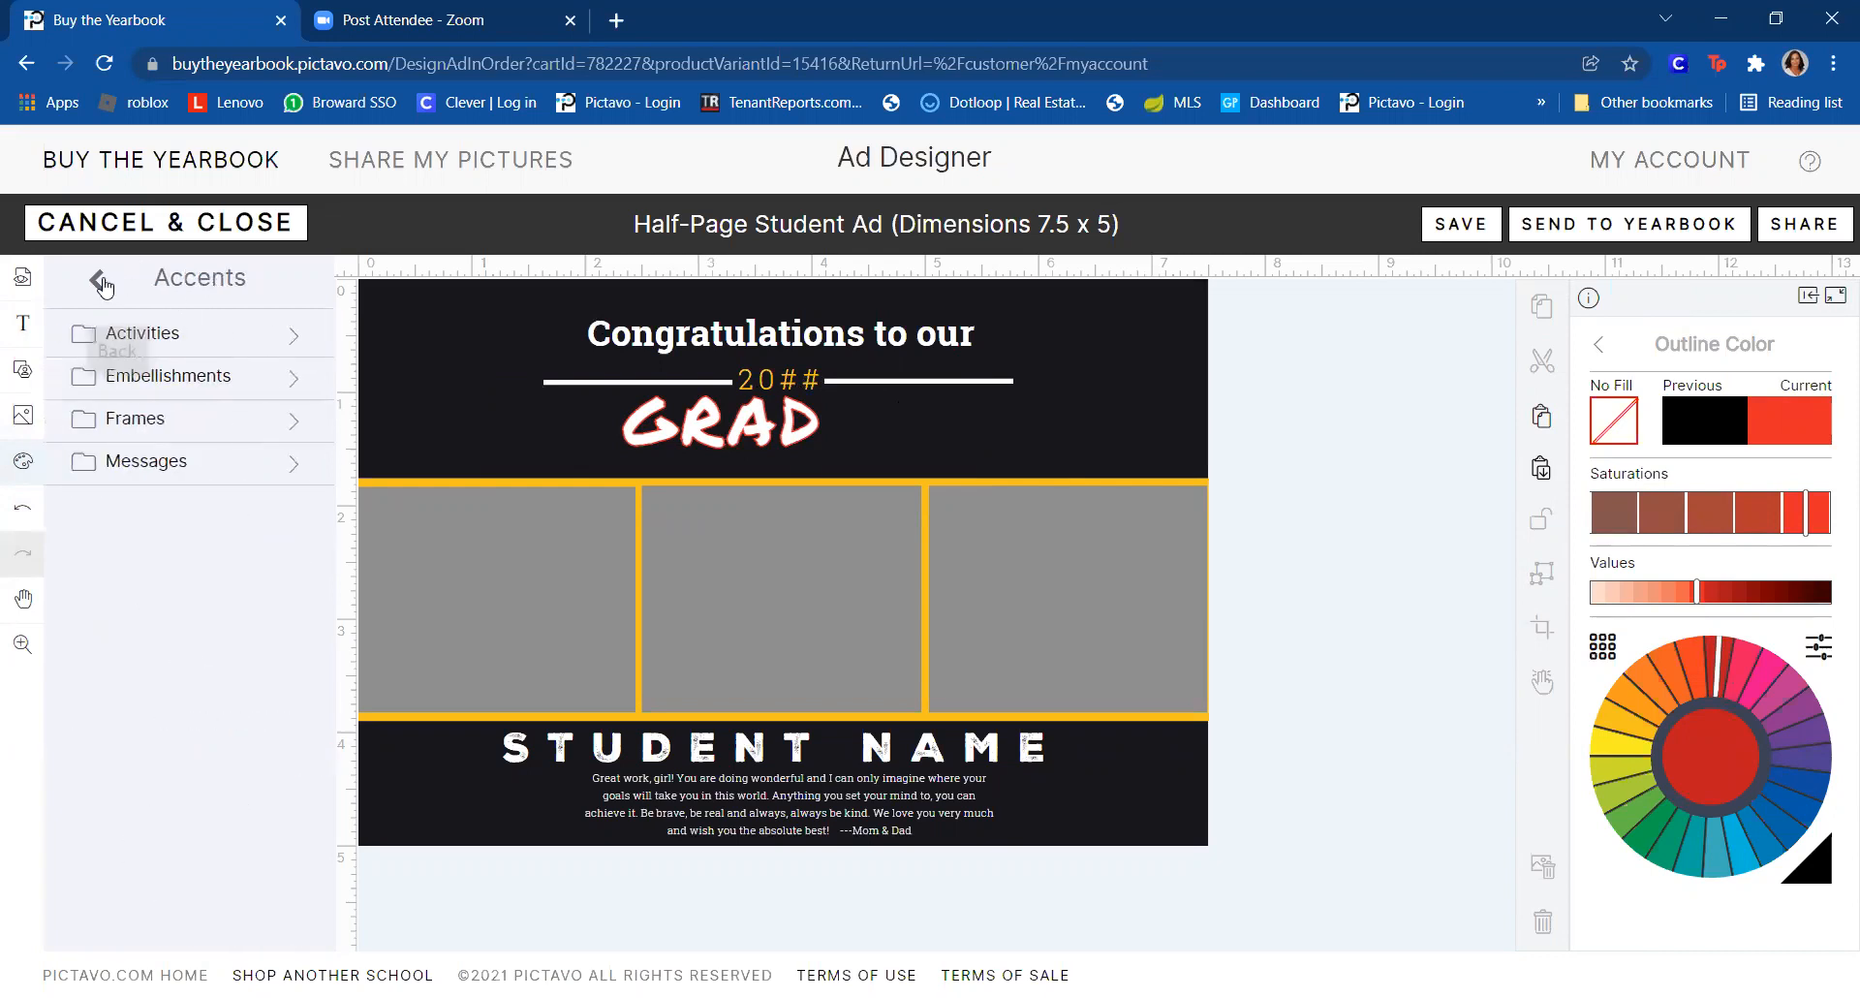
left_click(116, 387)
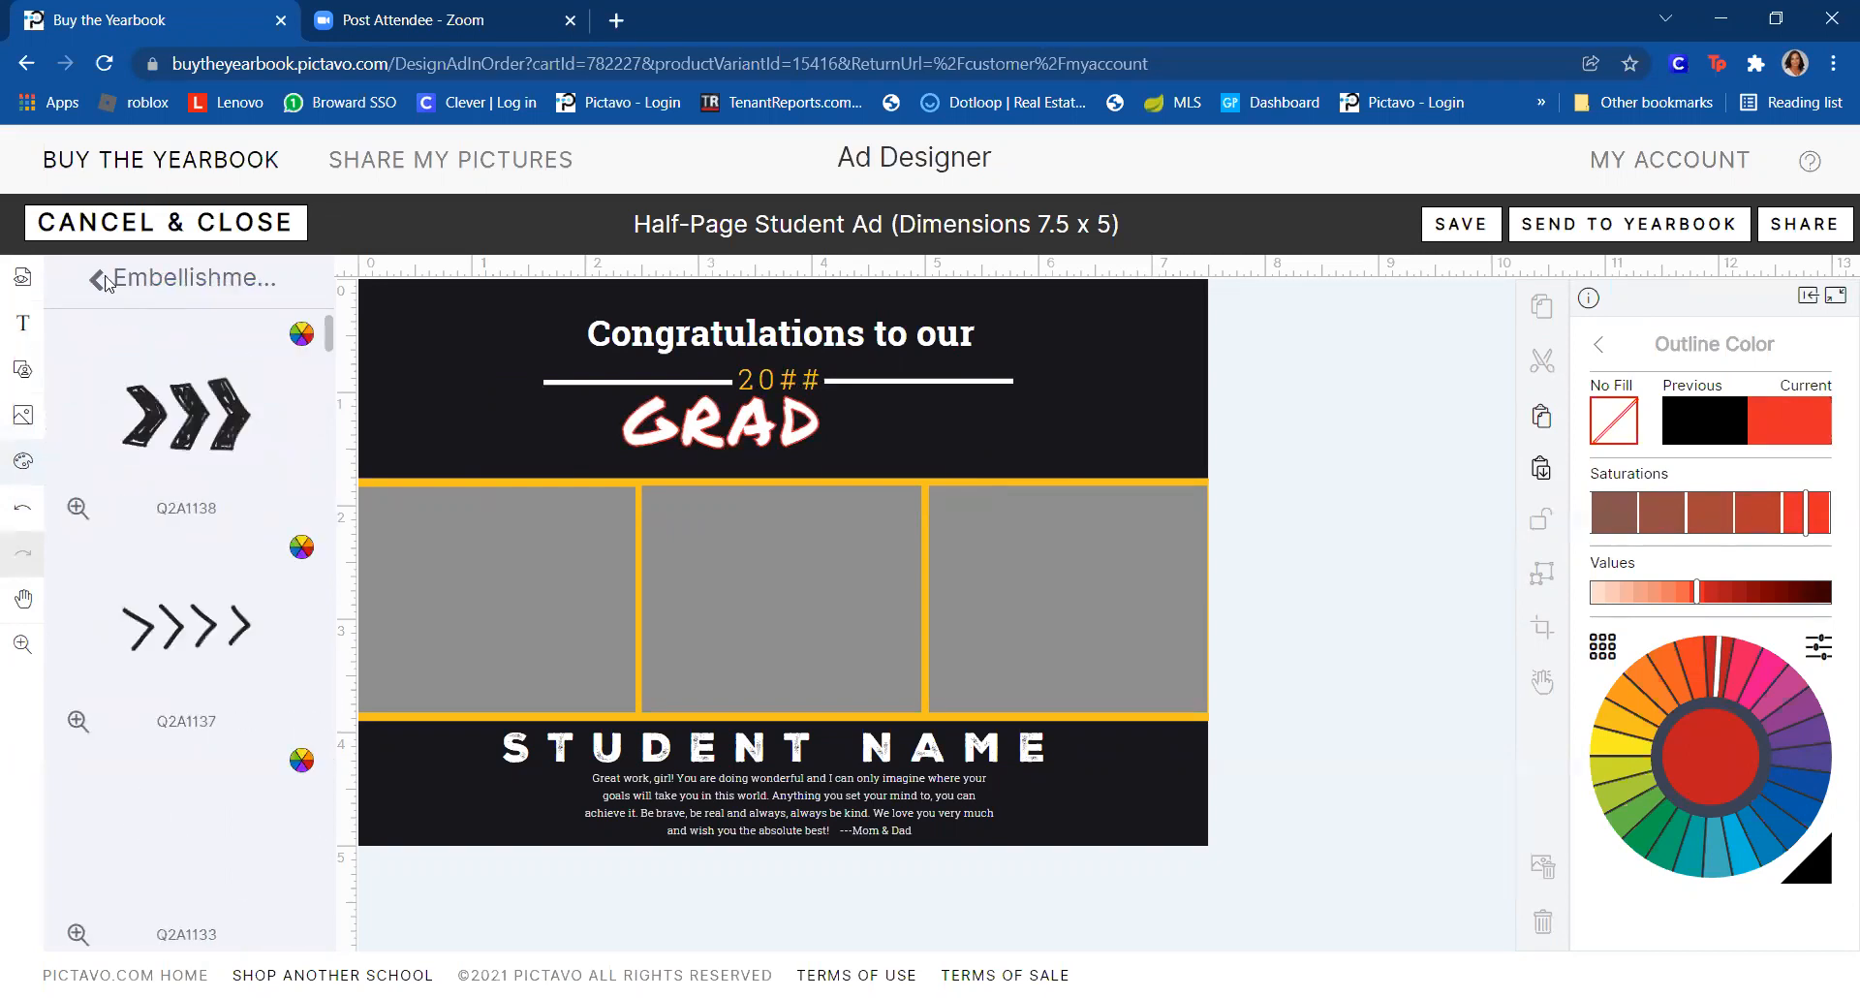
left_click_drag(191, 411, 469, 394)
left_click_drag(697, 623, 543, 363)
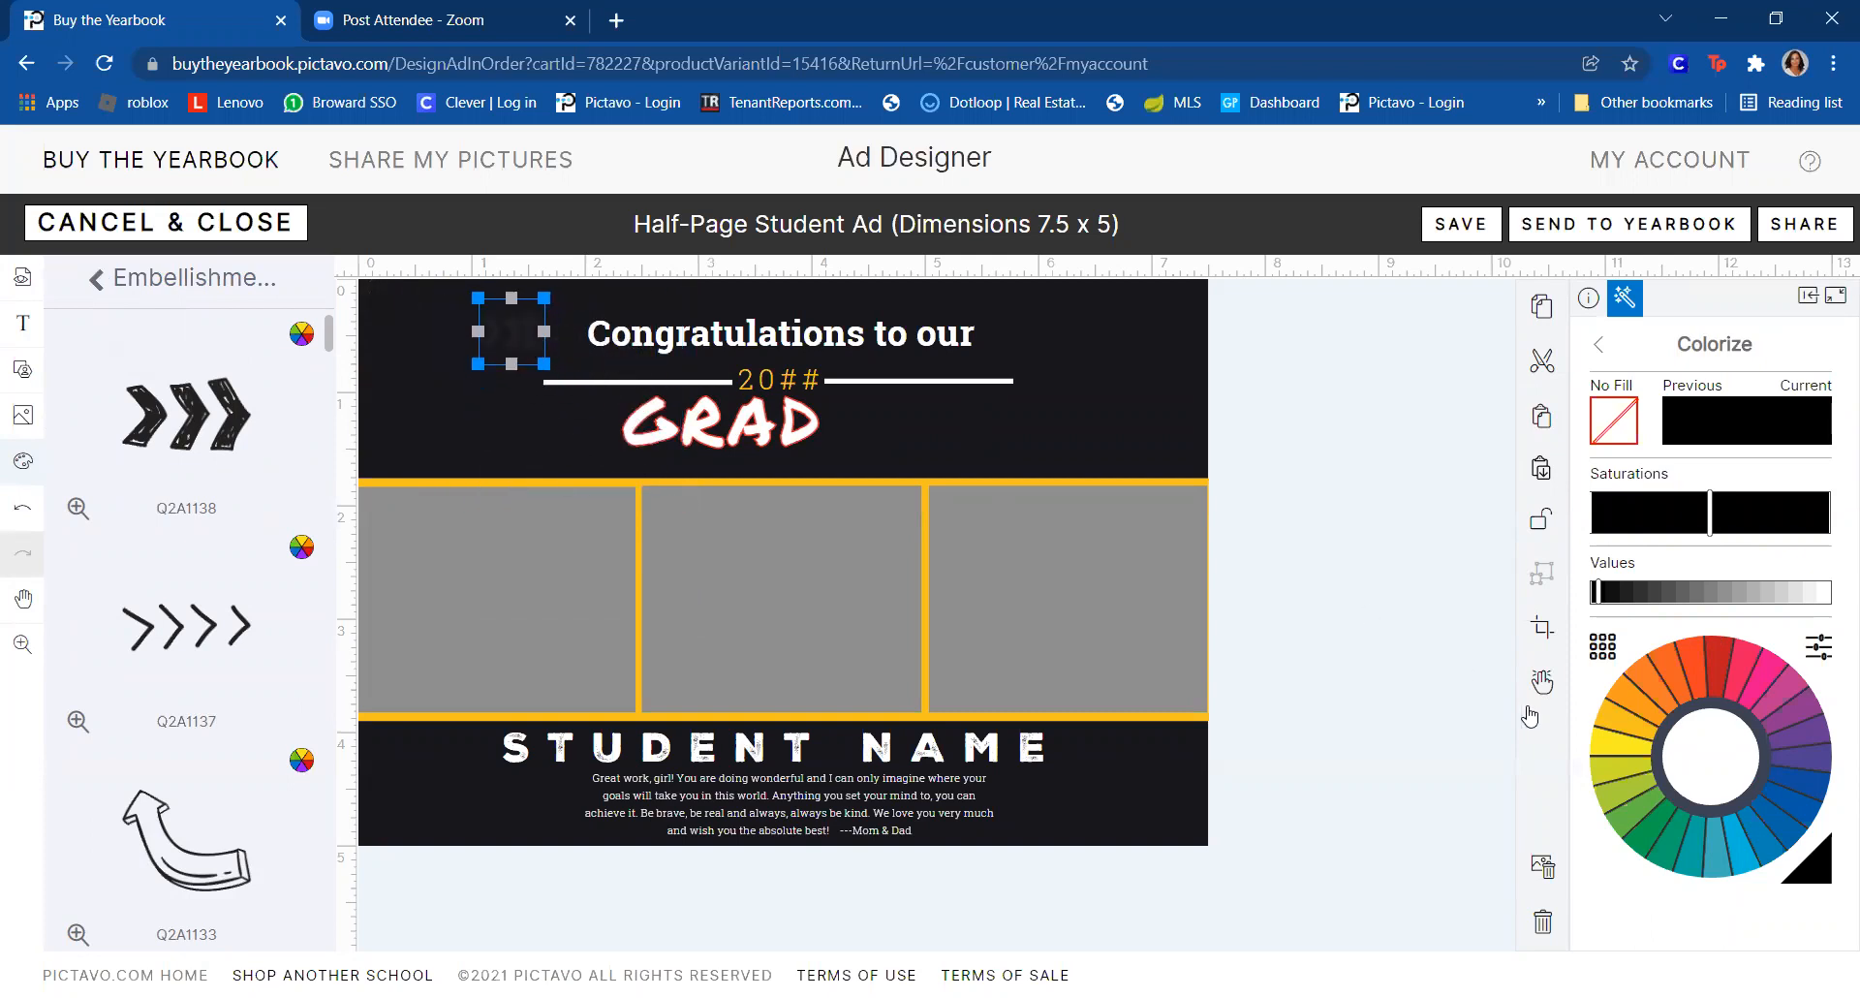
- Recolor the chevron embellishment blue and move it to the upper-left corner of the ad
left_click(1598, 748)
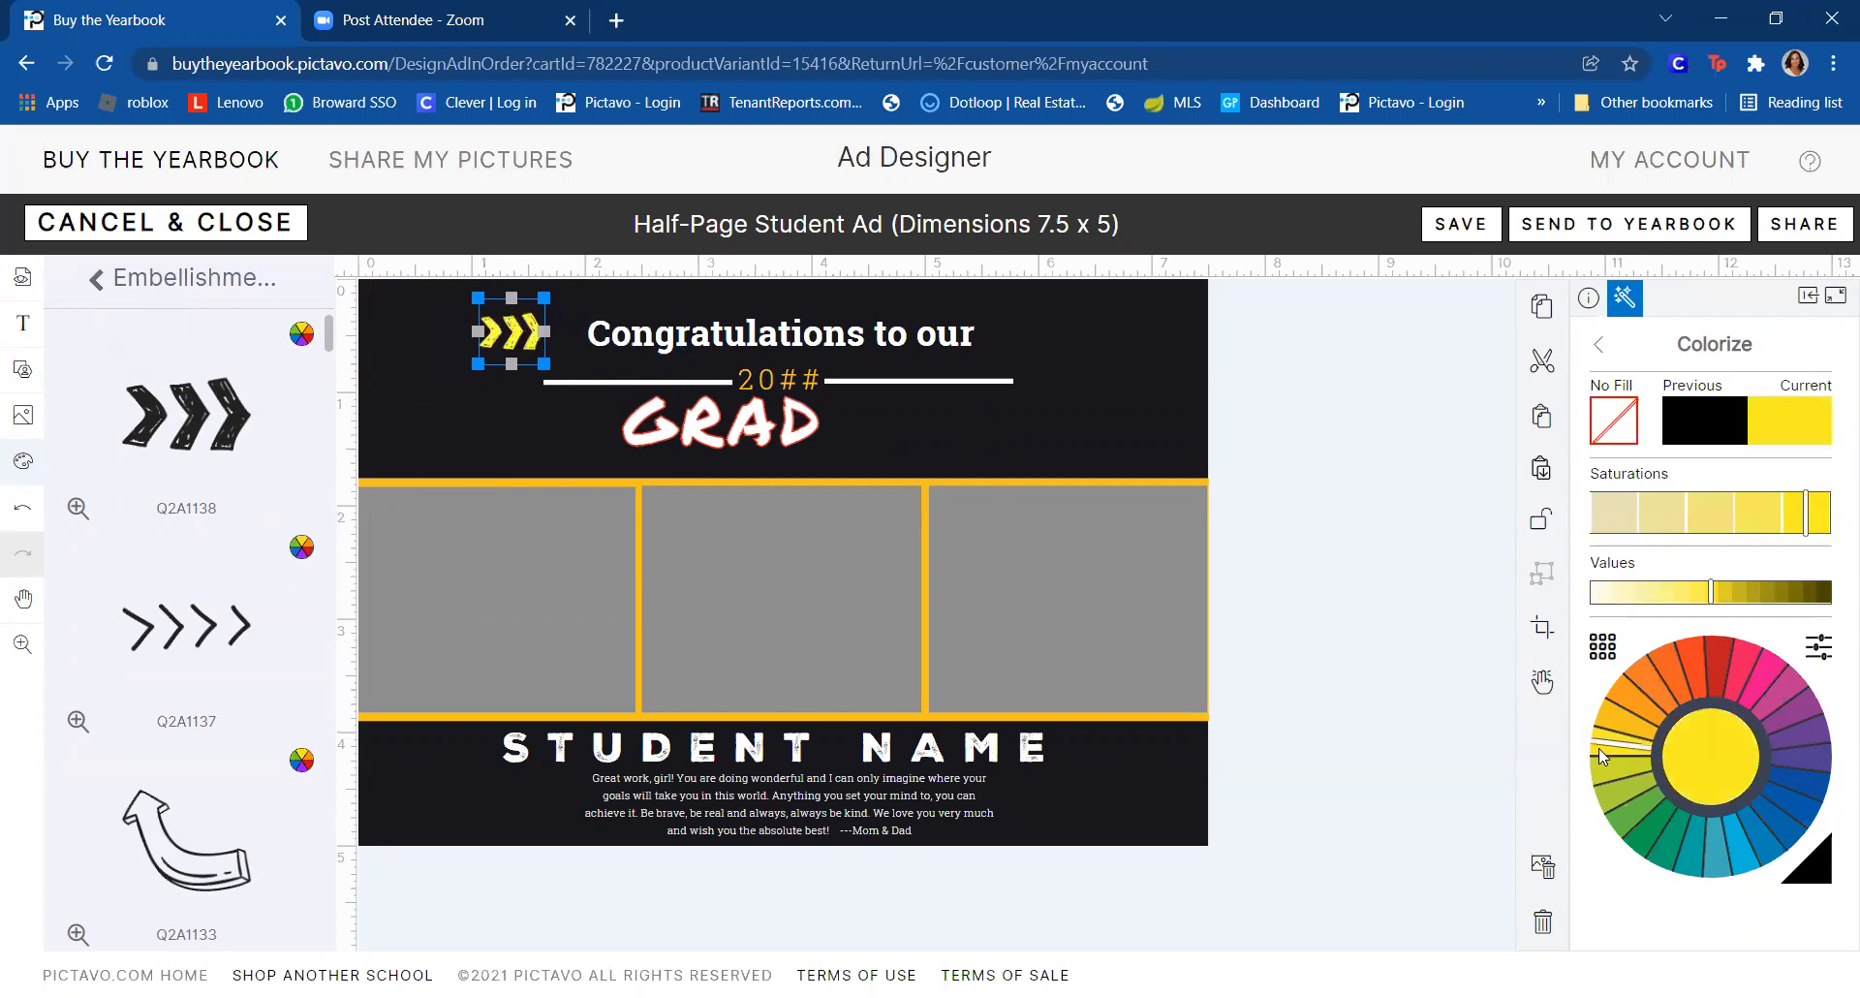
left_click_drag(516, 332, 405, 331)
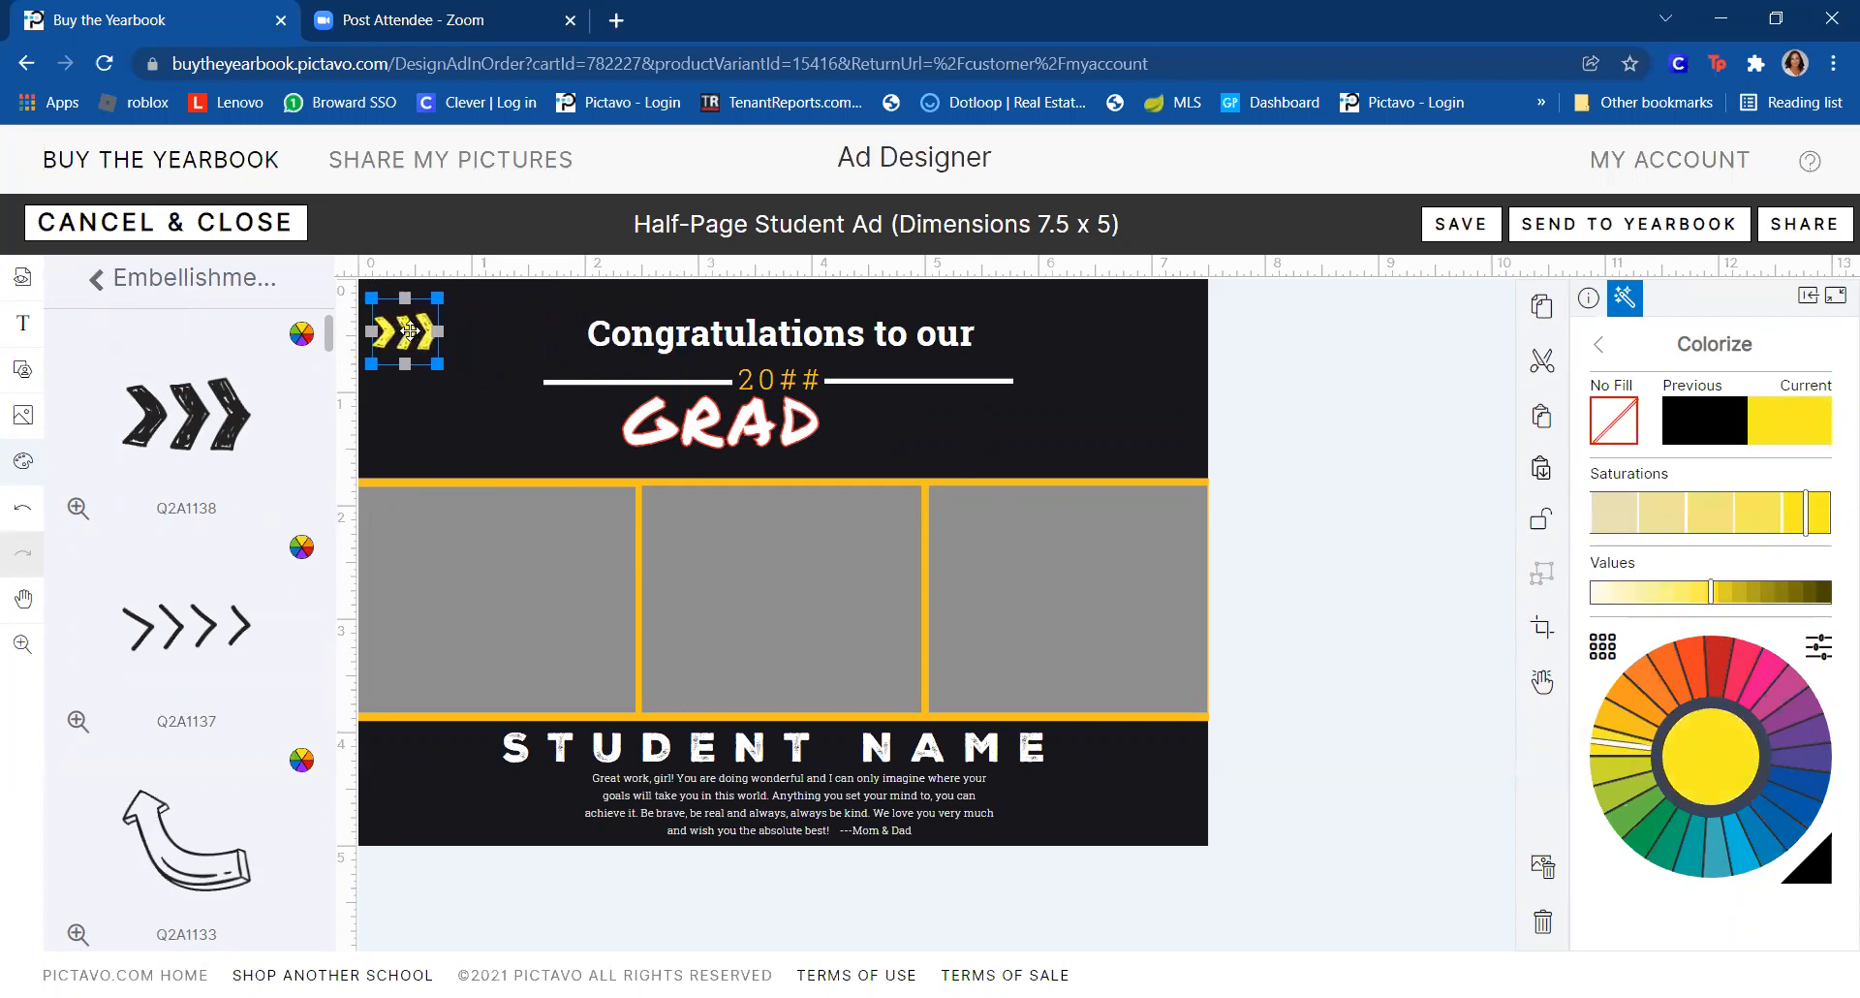
left_click(1692, 663)
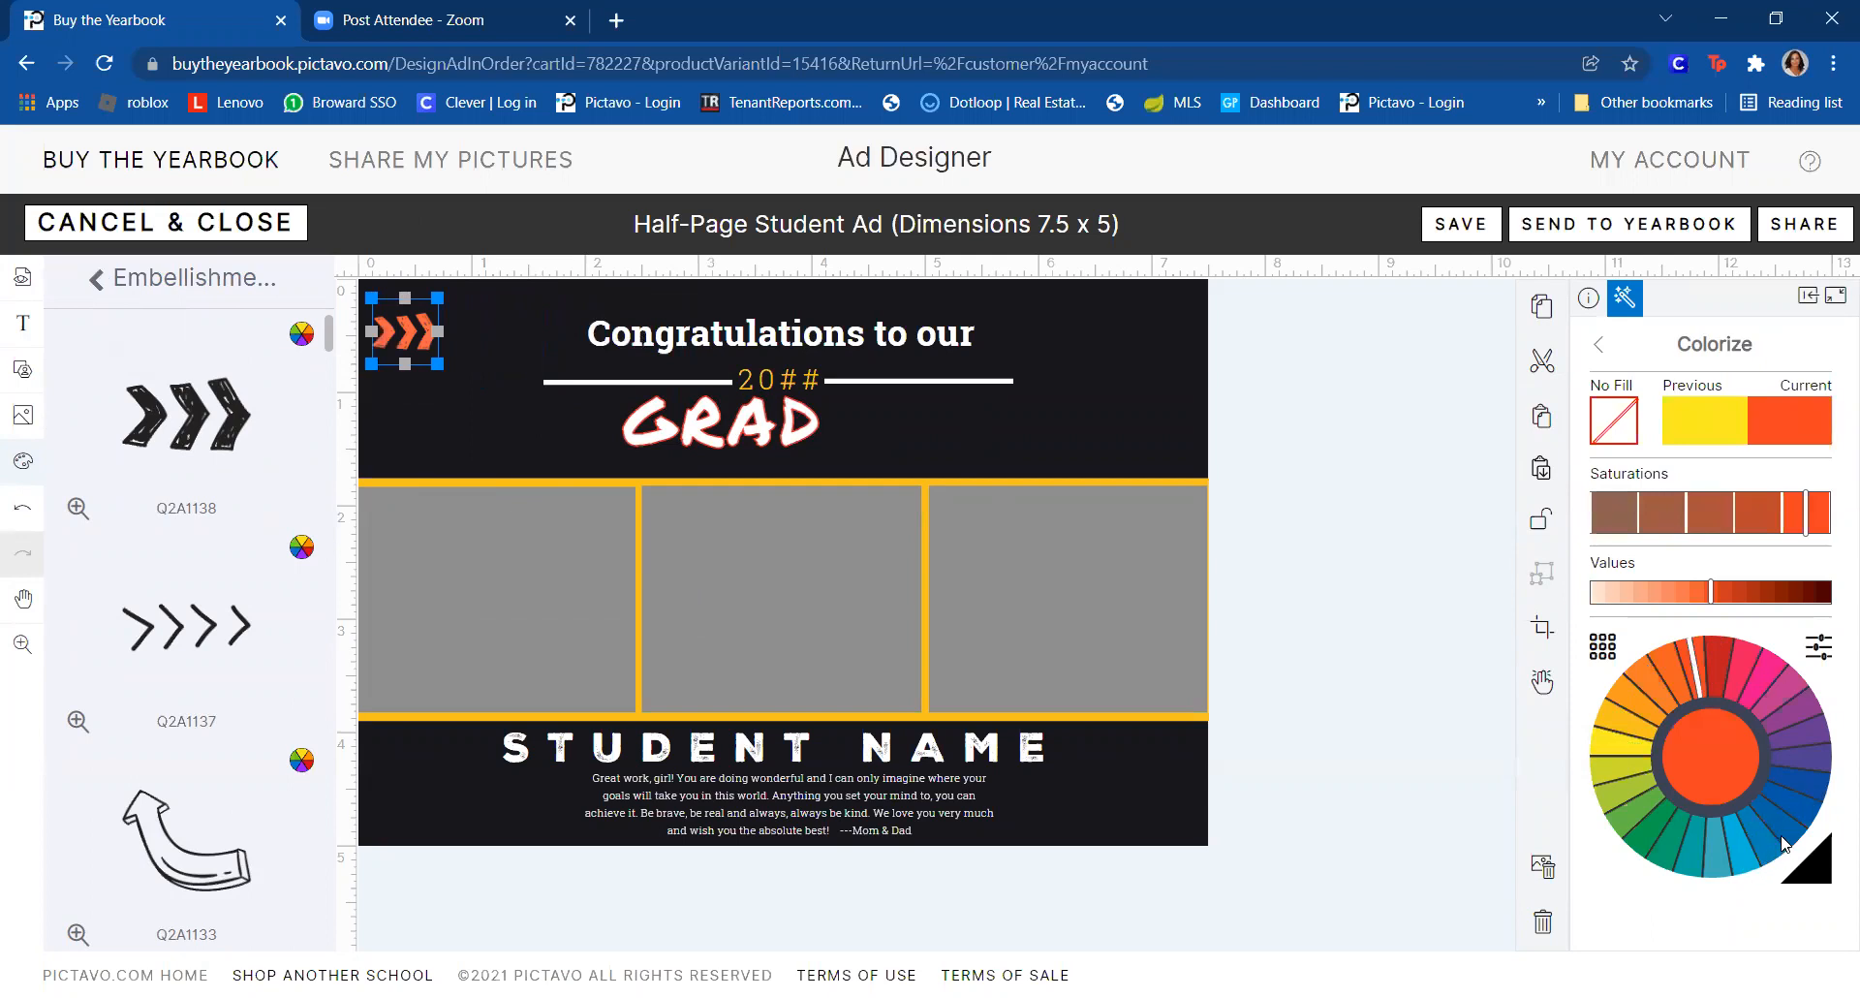
left_click(1783, 841)
left_click(1309, 653)
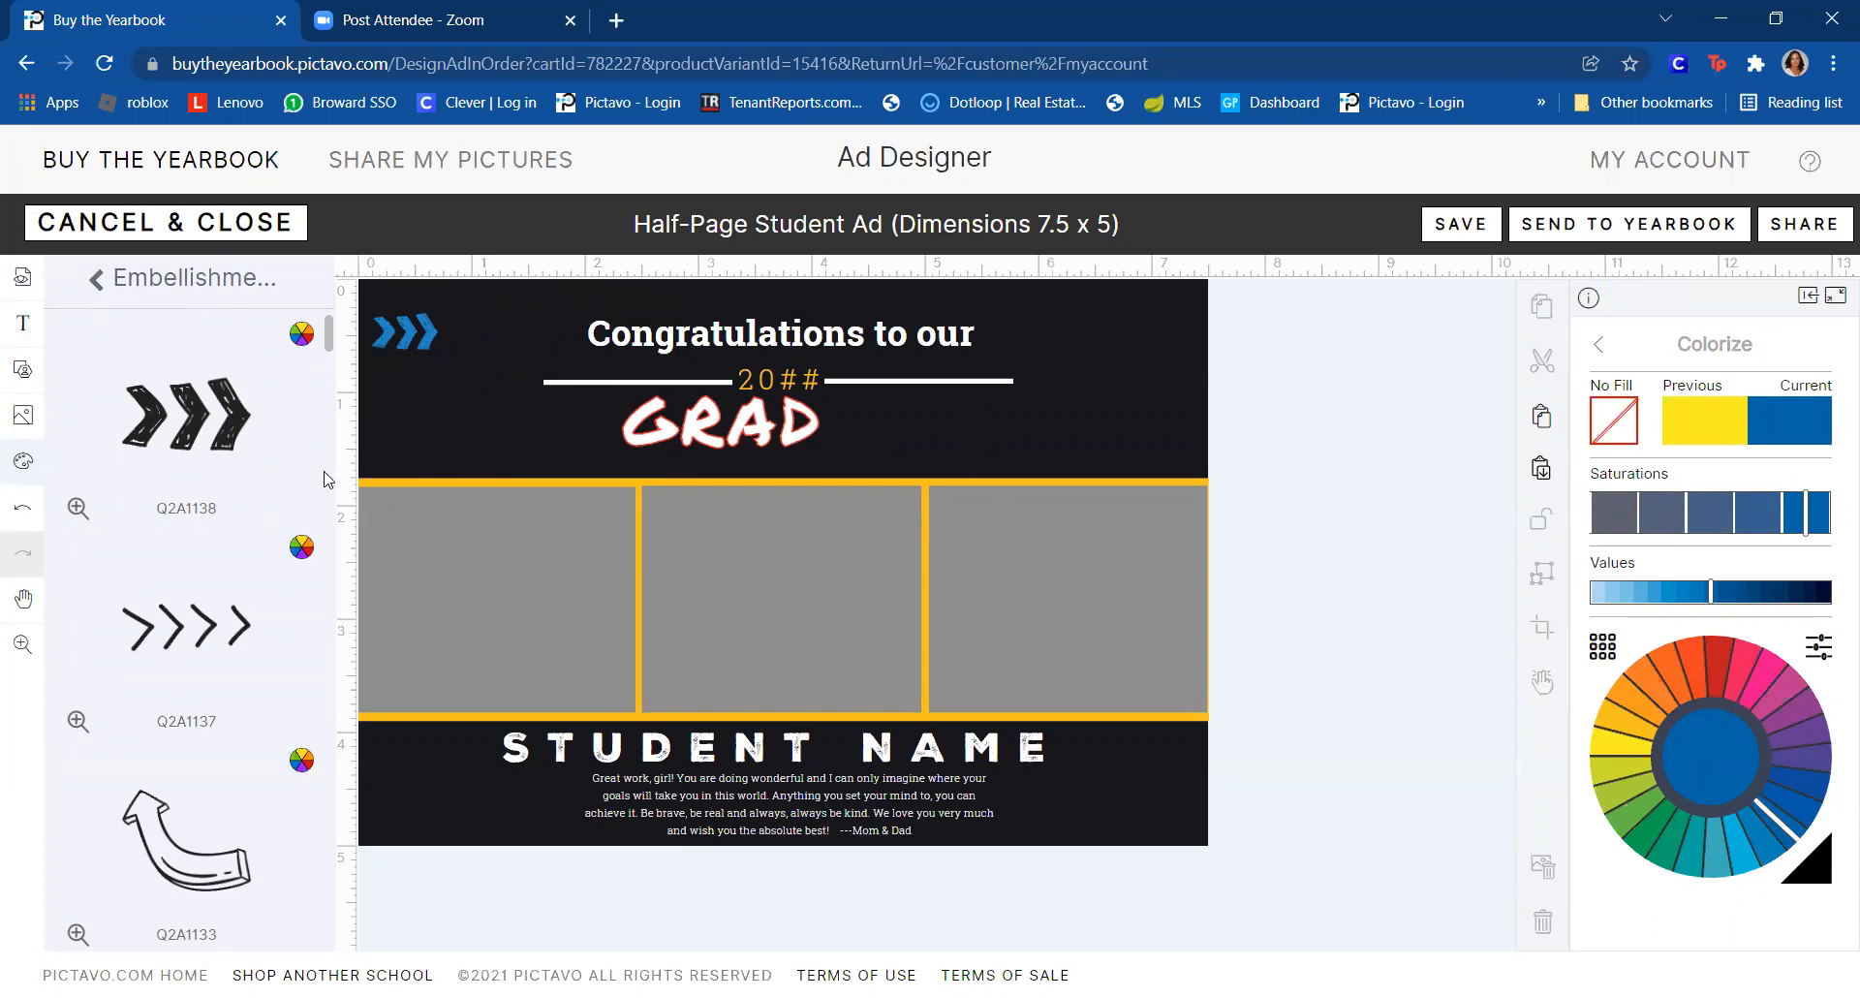
- Copy the blue chevron embellishment and paste two duplicates
left_click(398, 341)
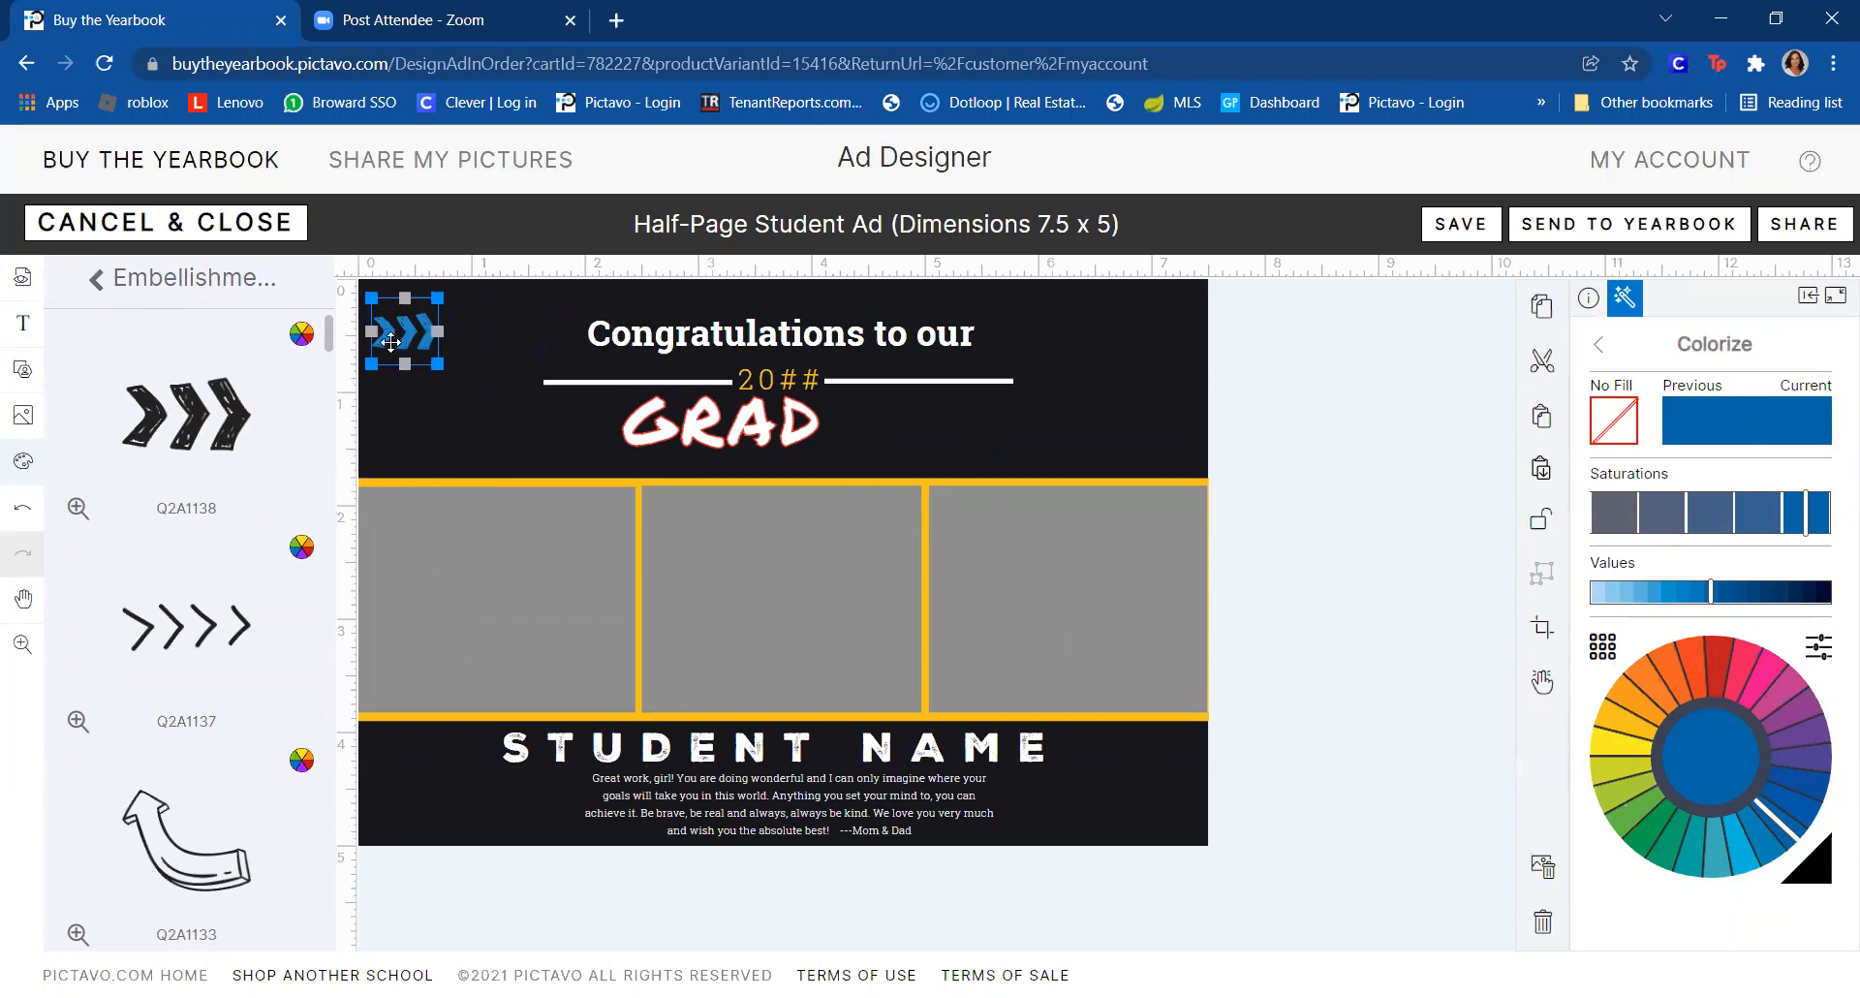
key("ctrl+c")
key("ctrl+v")
key("ctrl+v")
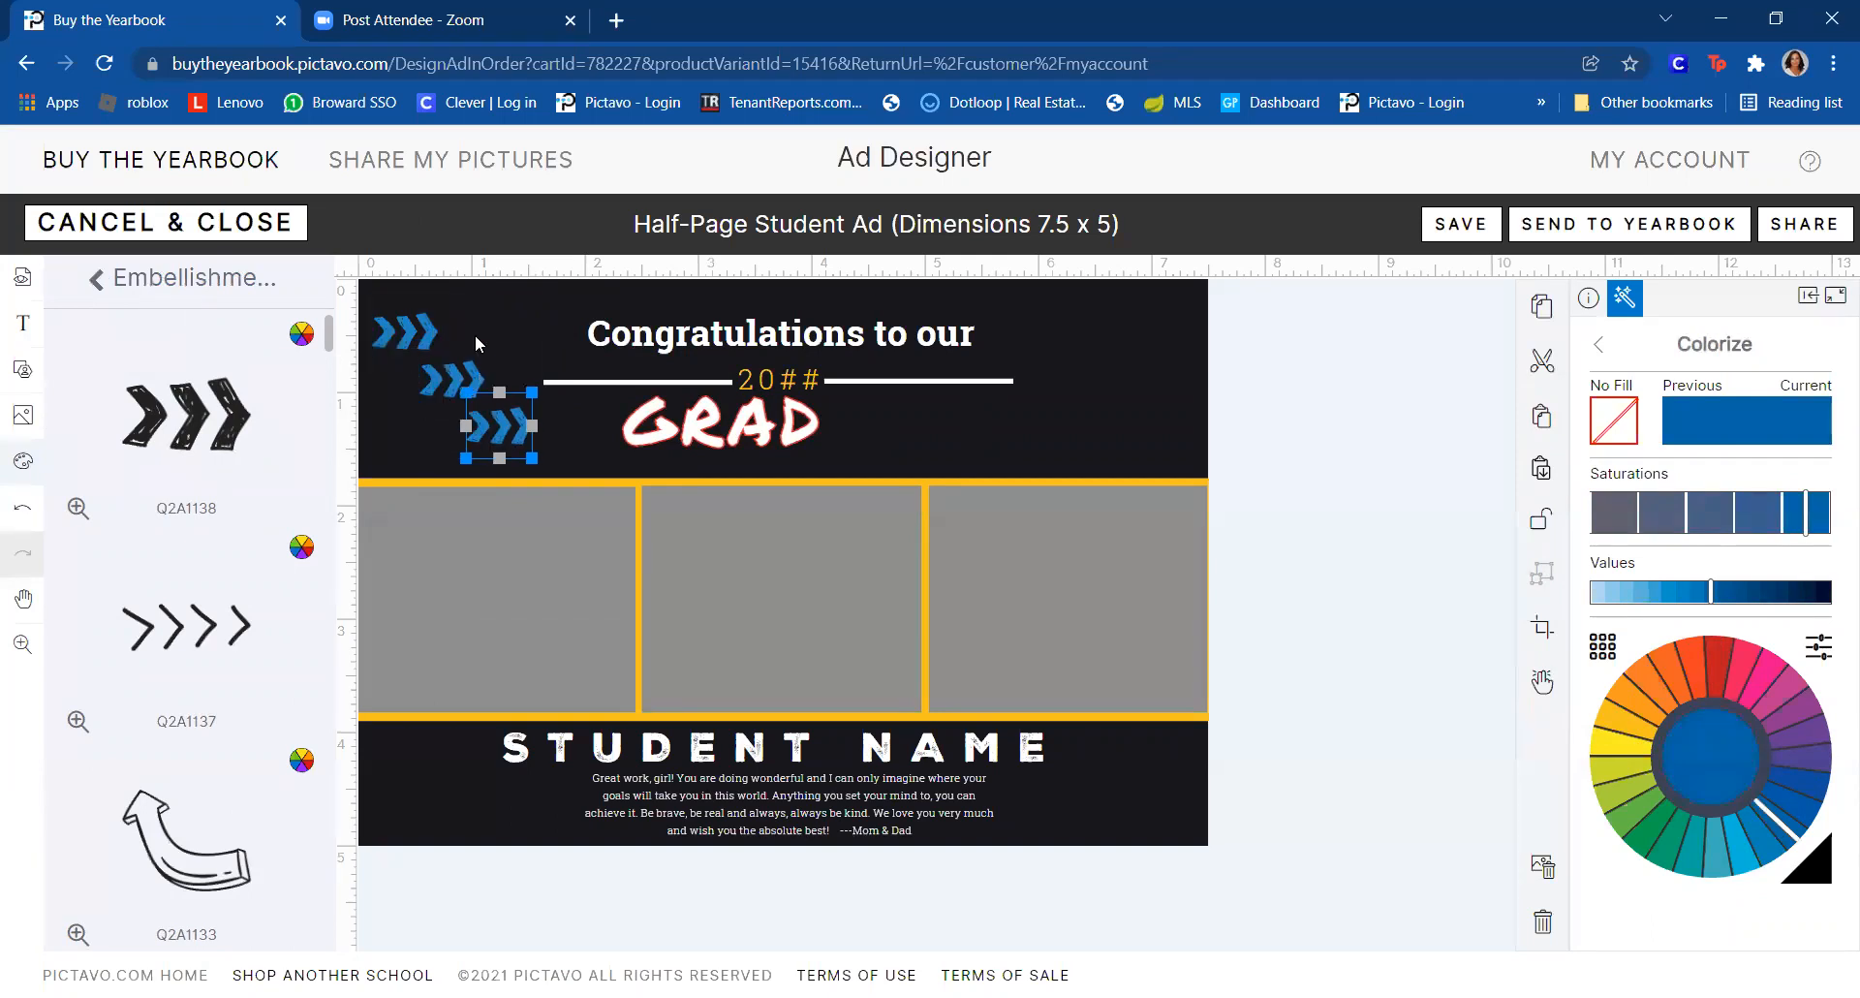
- Flip the lowest chevron copy horizontally and move it to the ad's upper-right area at about x 6.55, y 0.19
left_click(1589, 297)
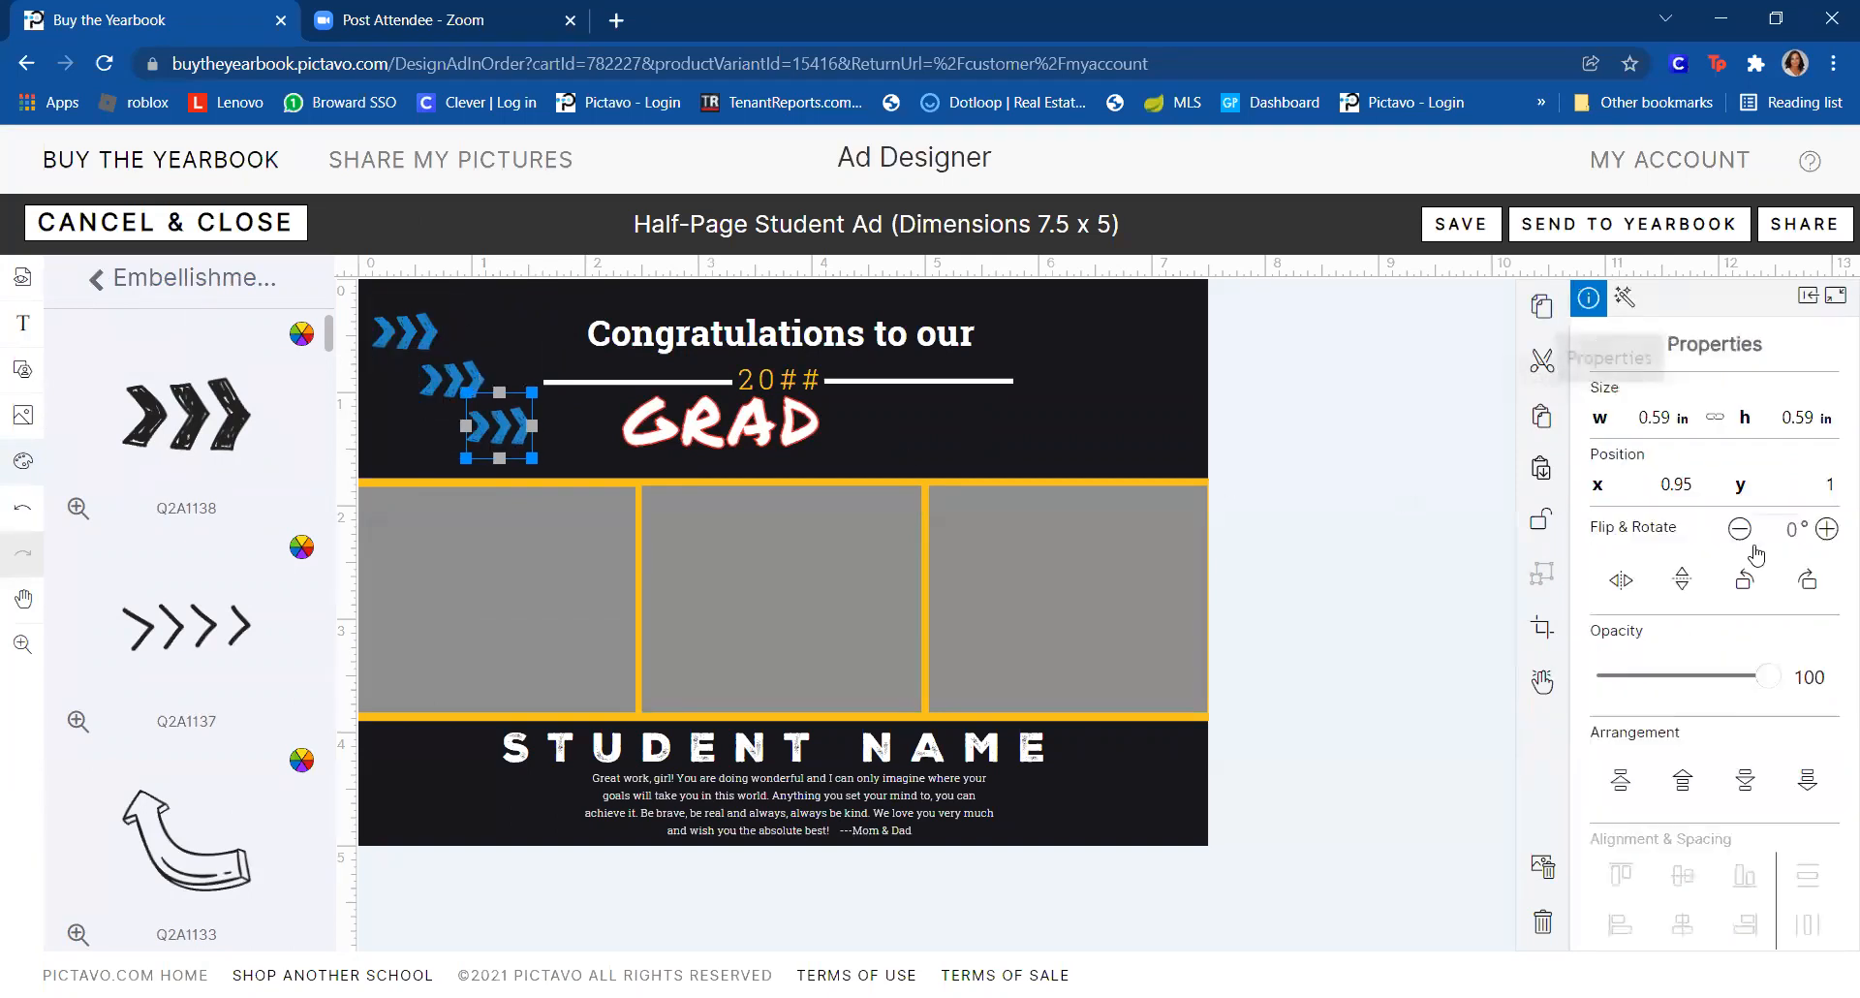
left_click(1631, 579)
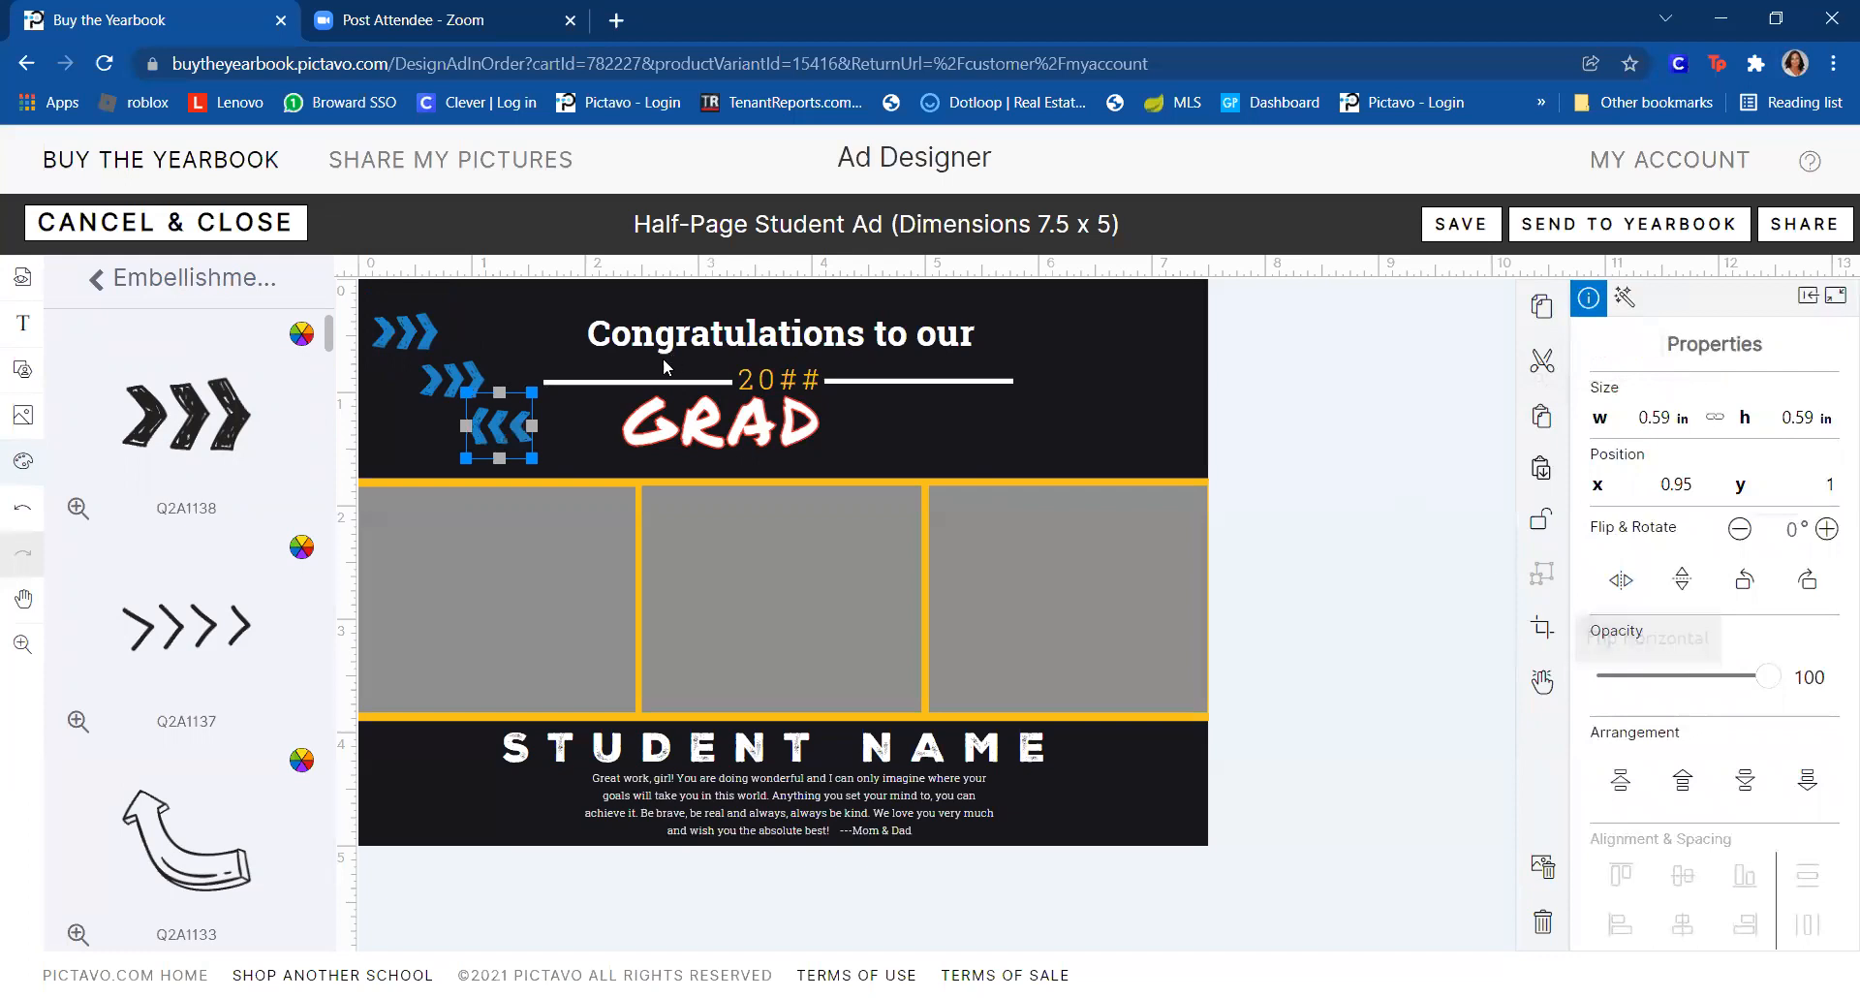
left_click_drag(485, 431, 1119, 338)
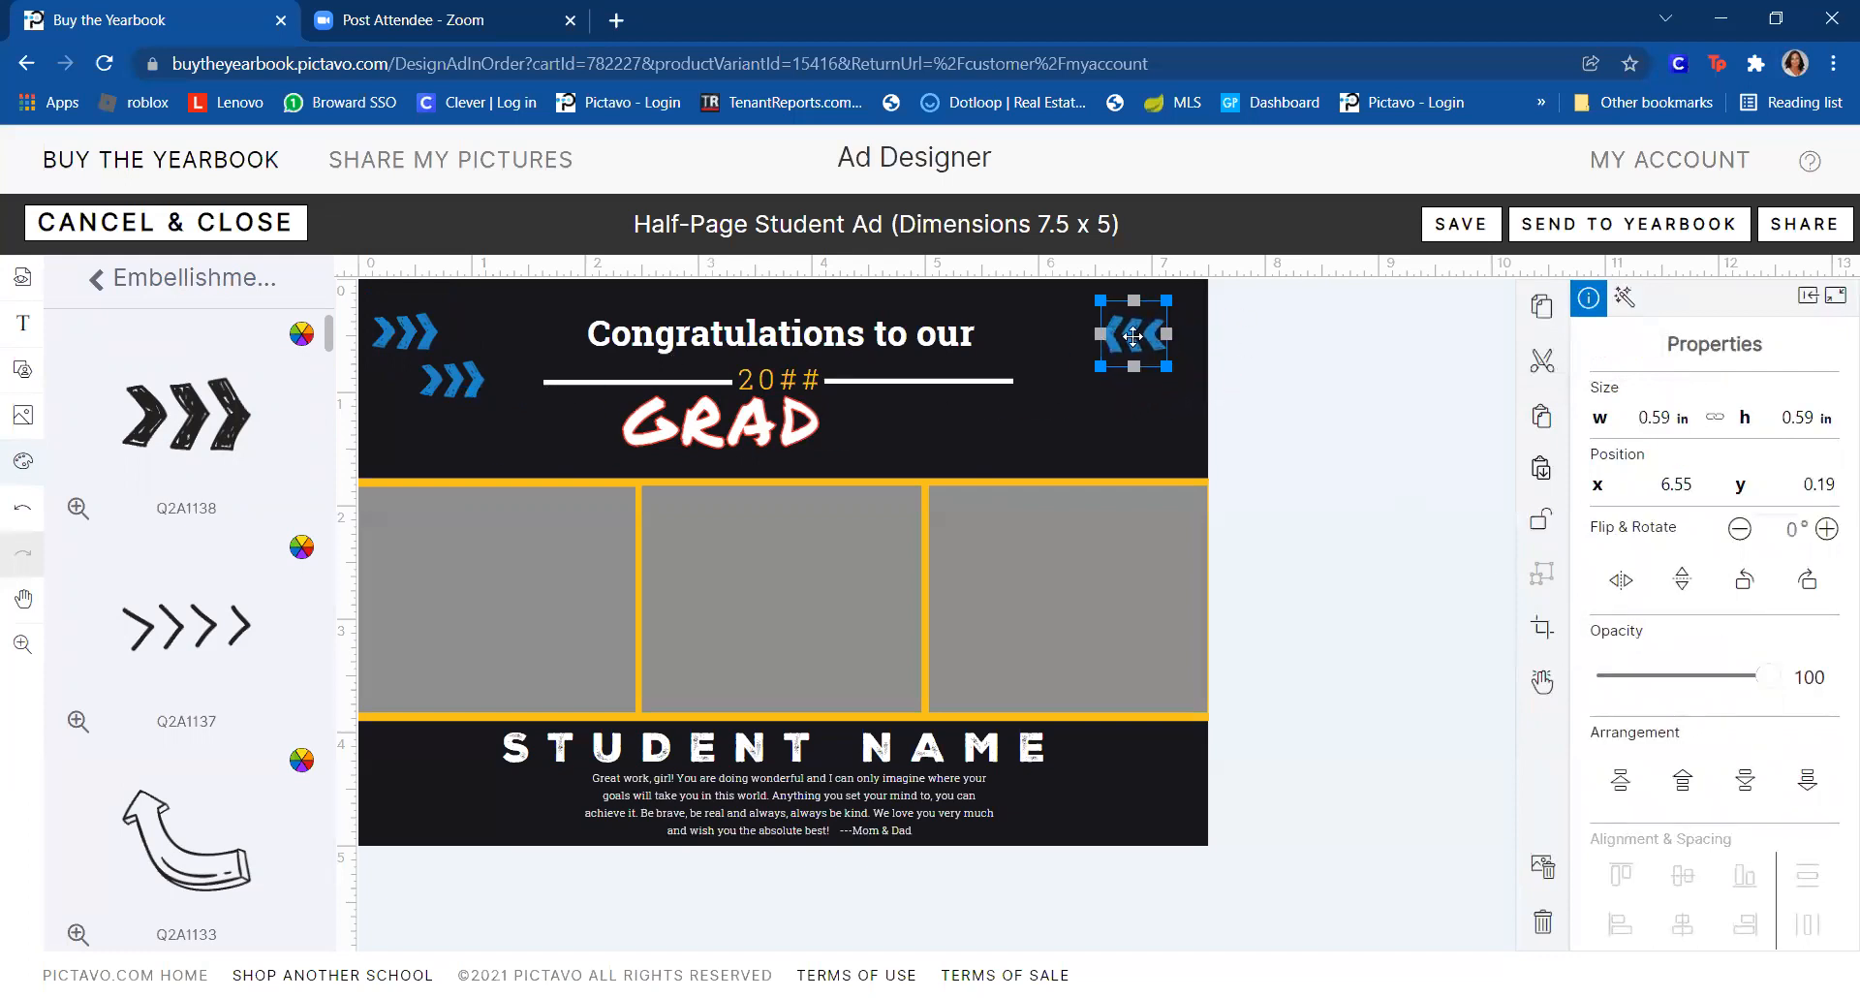
- Align the flipped chevrons with the original upper-left chevrons on their horizontal center, and deselect both
left_click(427, 342, "shift")
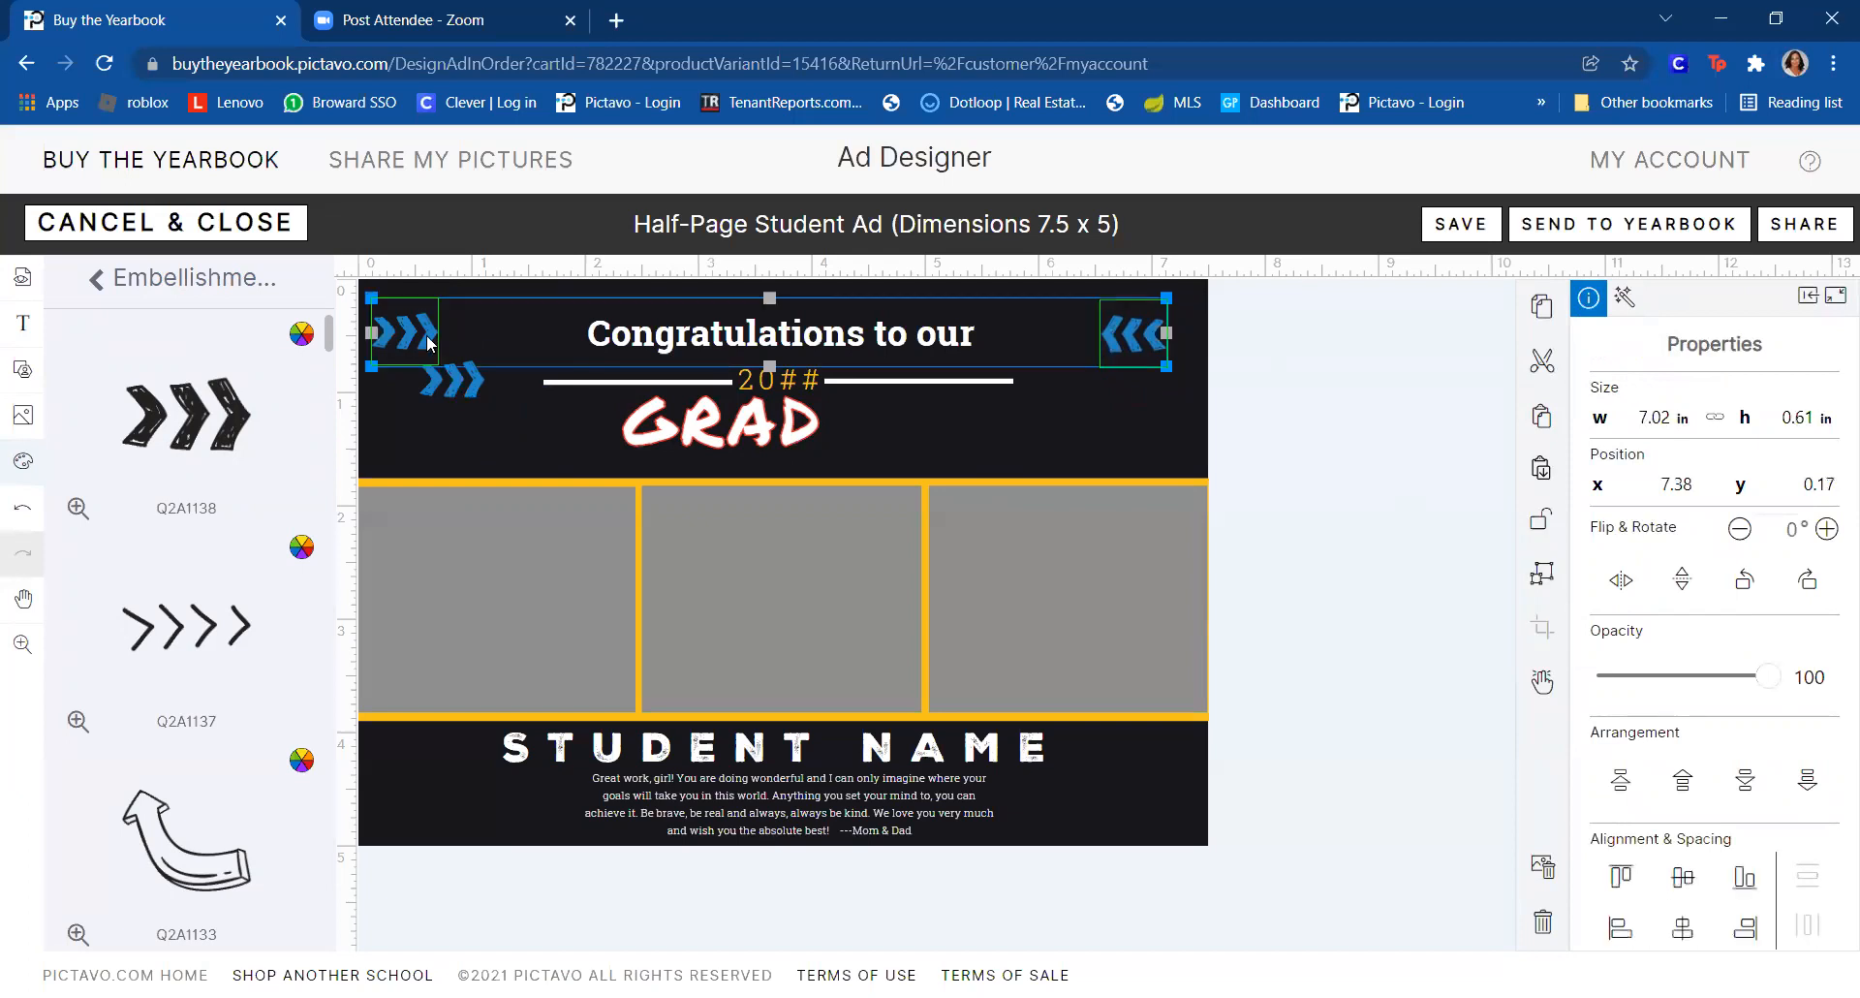
left_click(1683, 881)
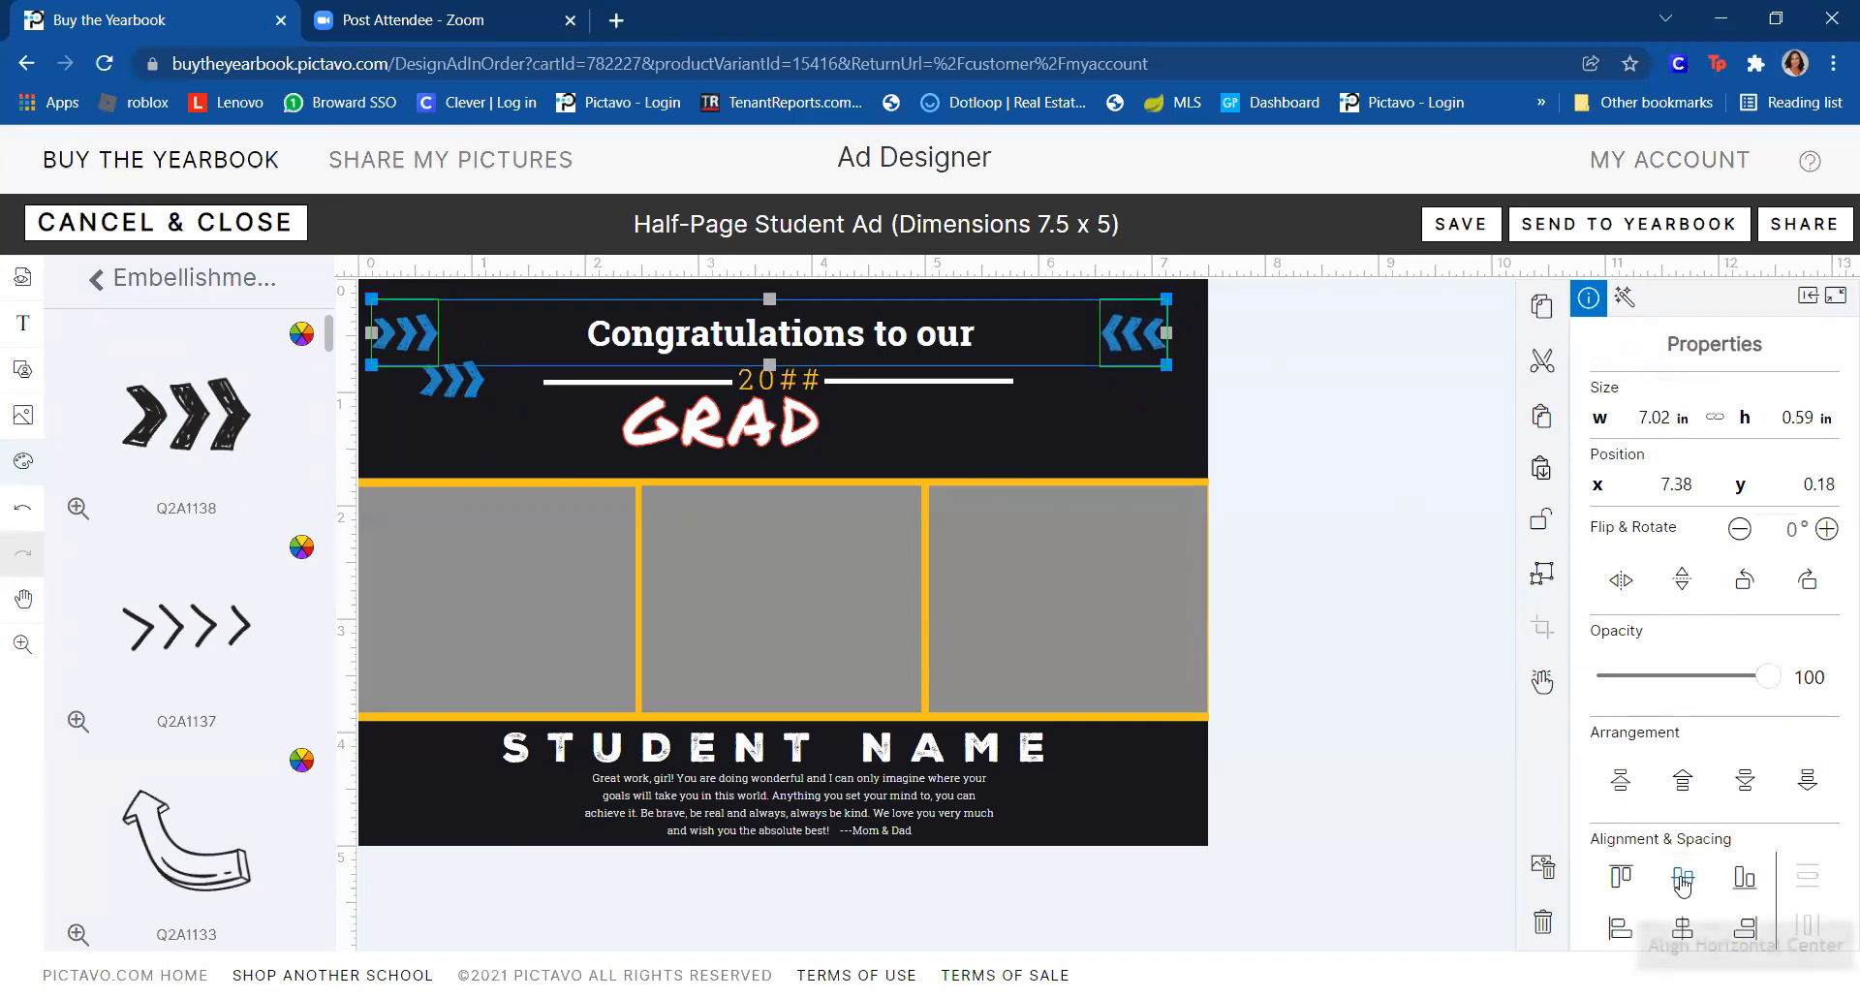
left_click(1355, 496)
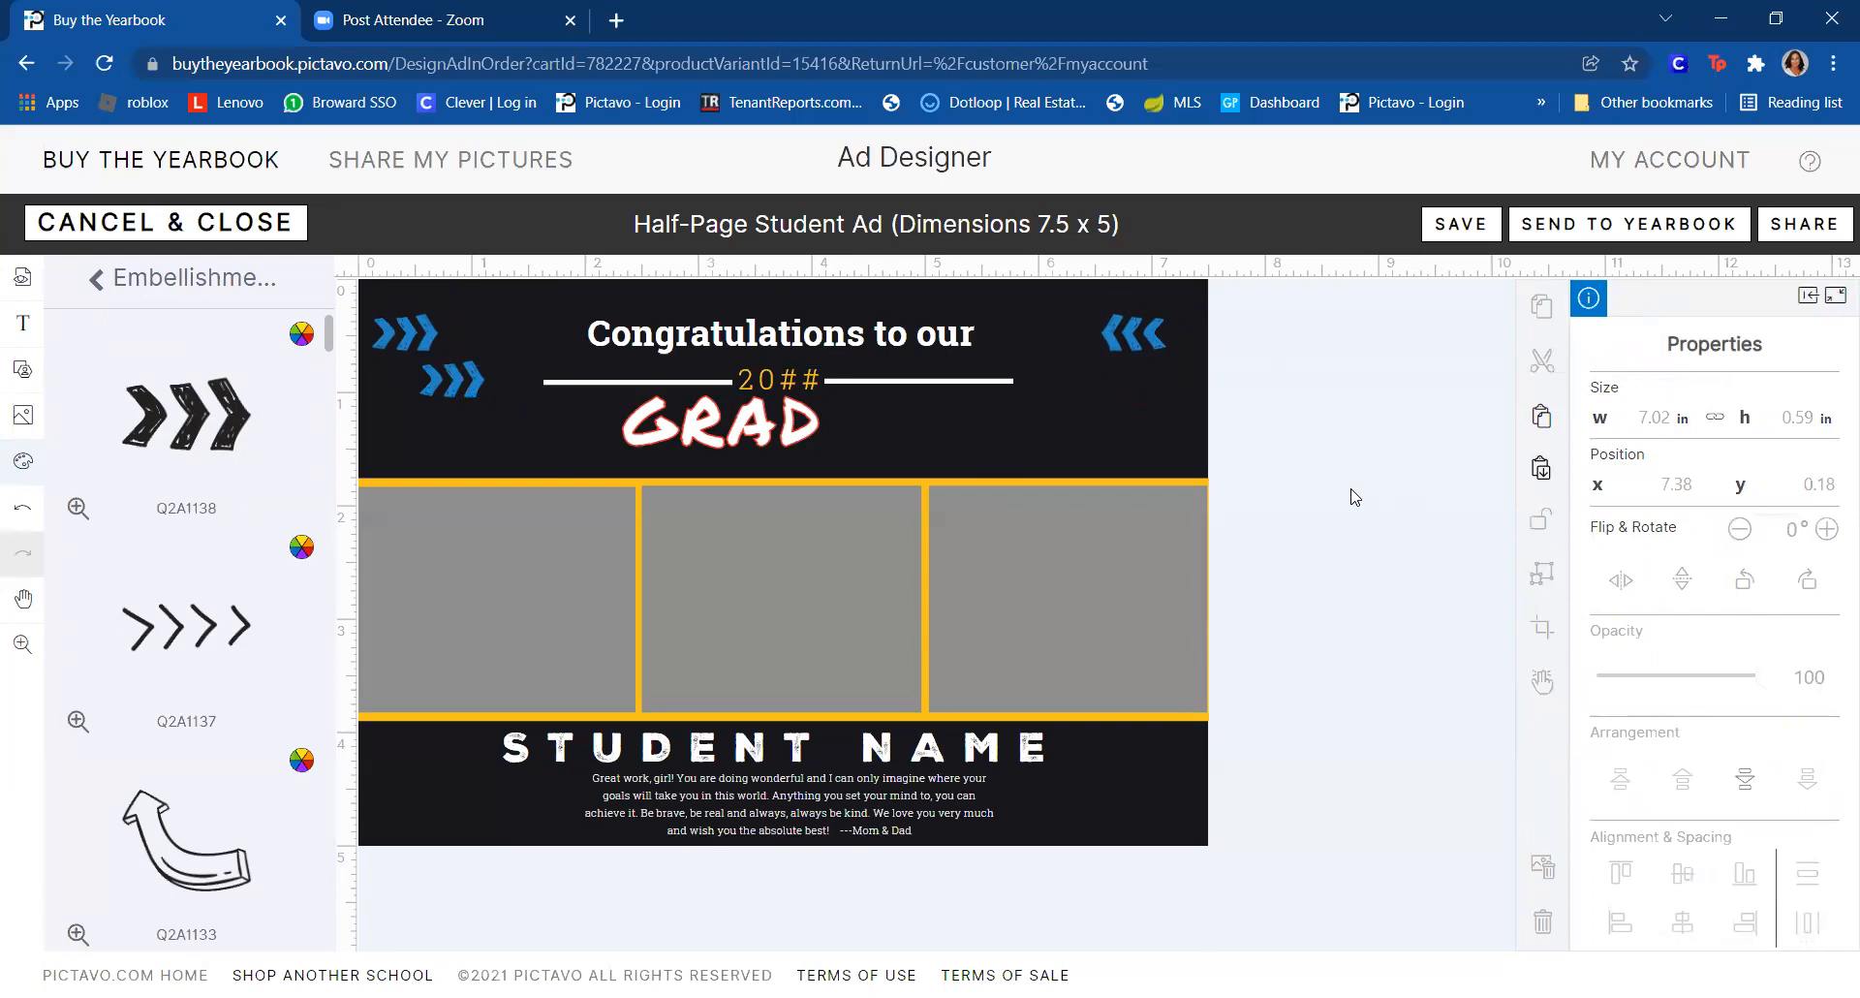
- Nudge the flipped chevrons right to x 6.63 and delete the extra chevron copy beneath the upper-left one
left_click(1157, 332)
key("Right")
key("Right")
key("Right")
key("Right")
key("Right")
key("Right")
key("Right")
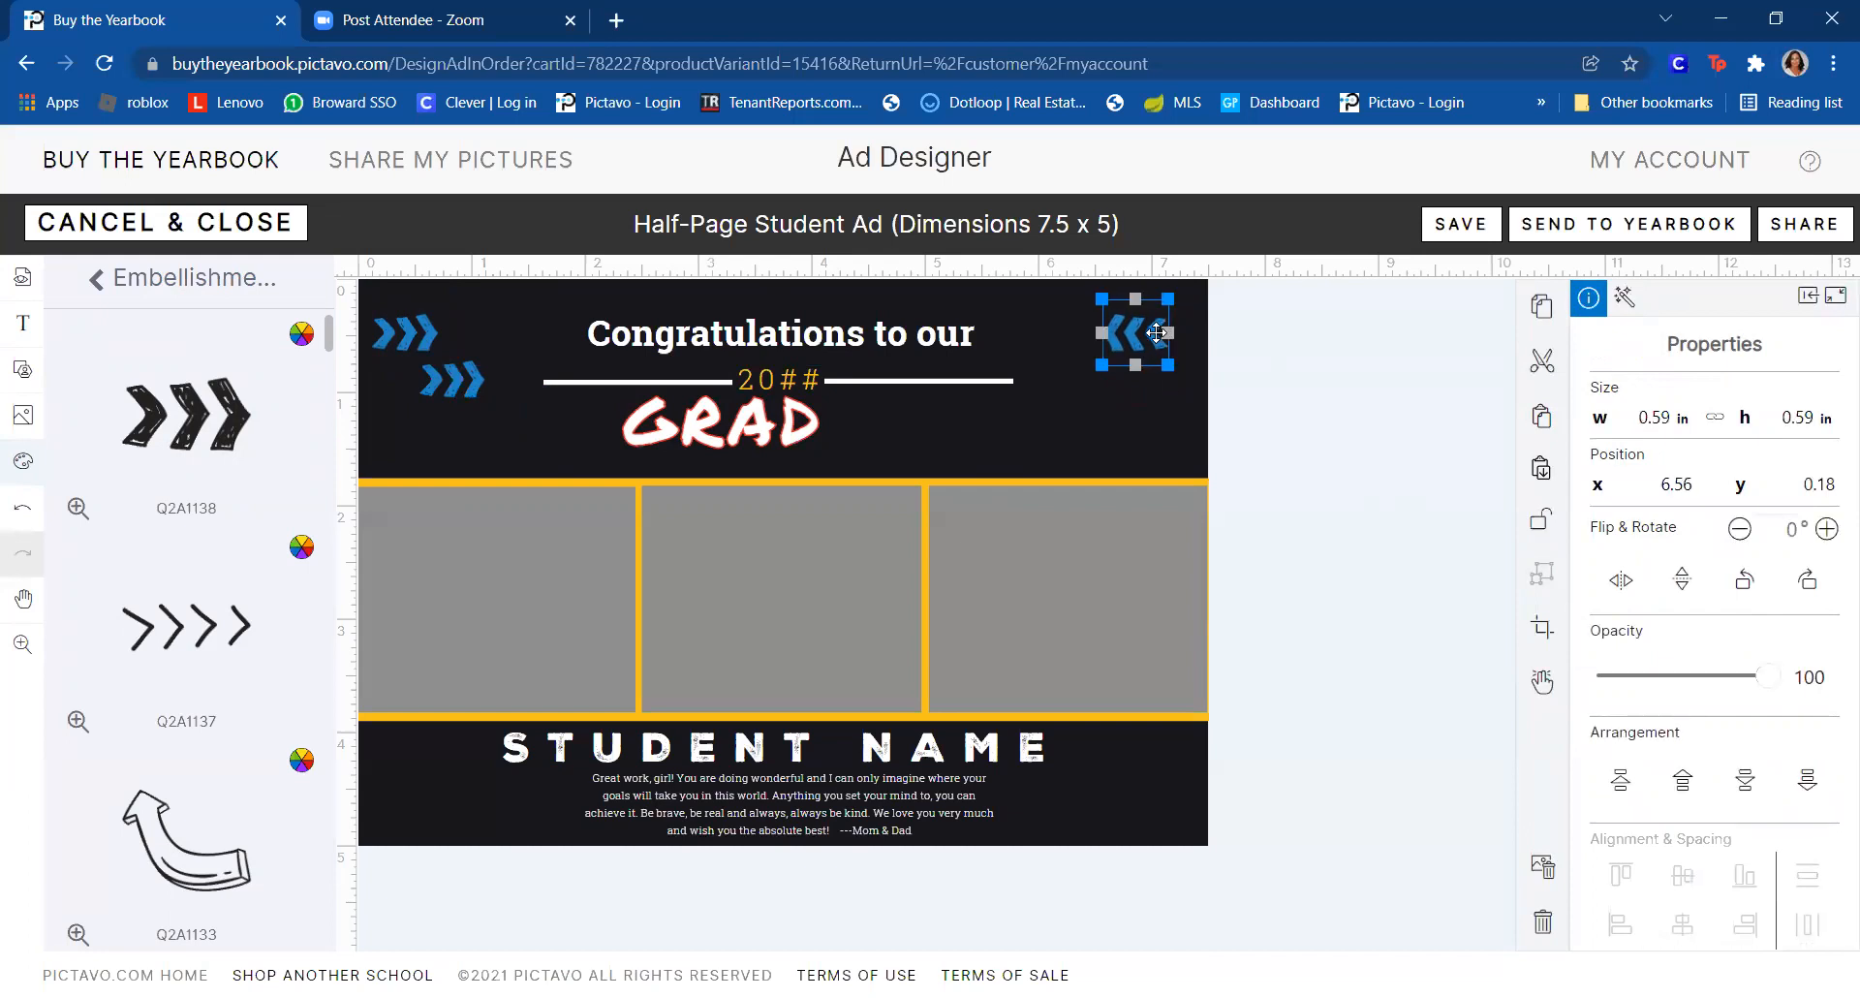
key("Right")
key("Right")
key("Right")
key("Right")
key("Right")
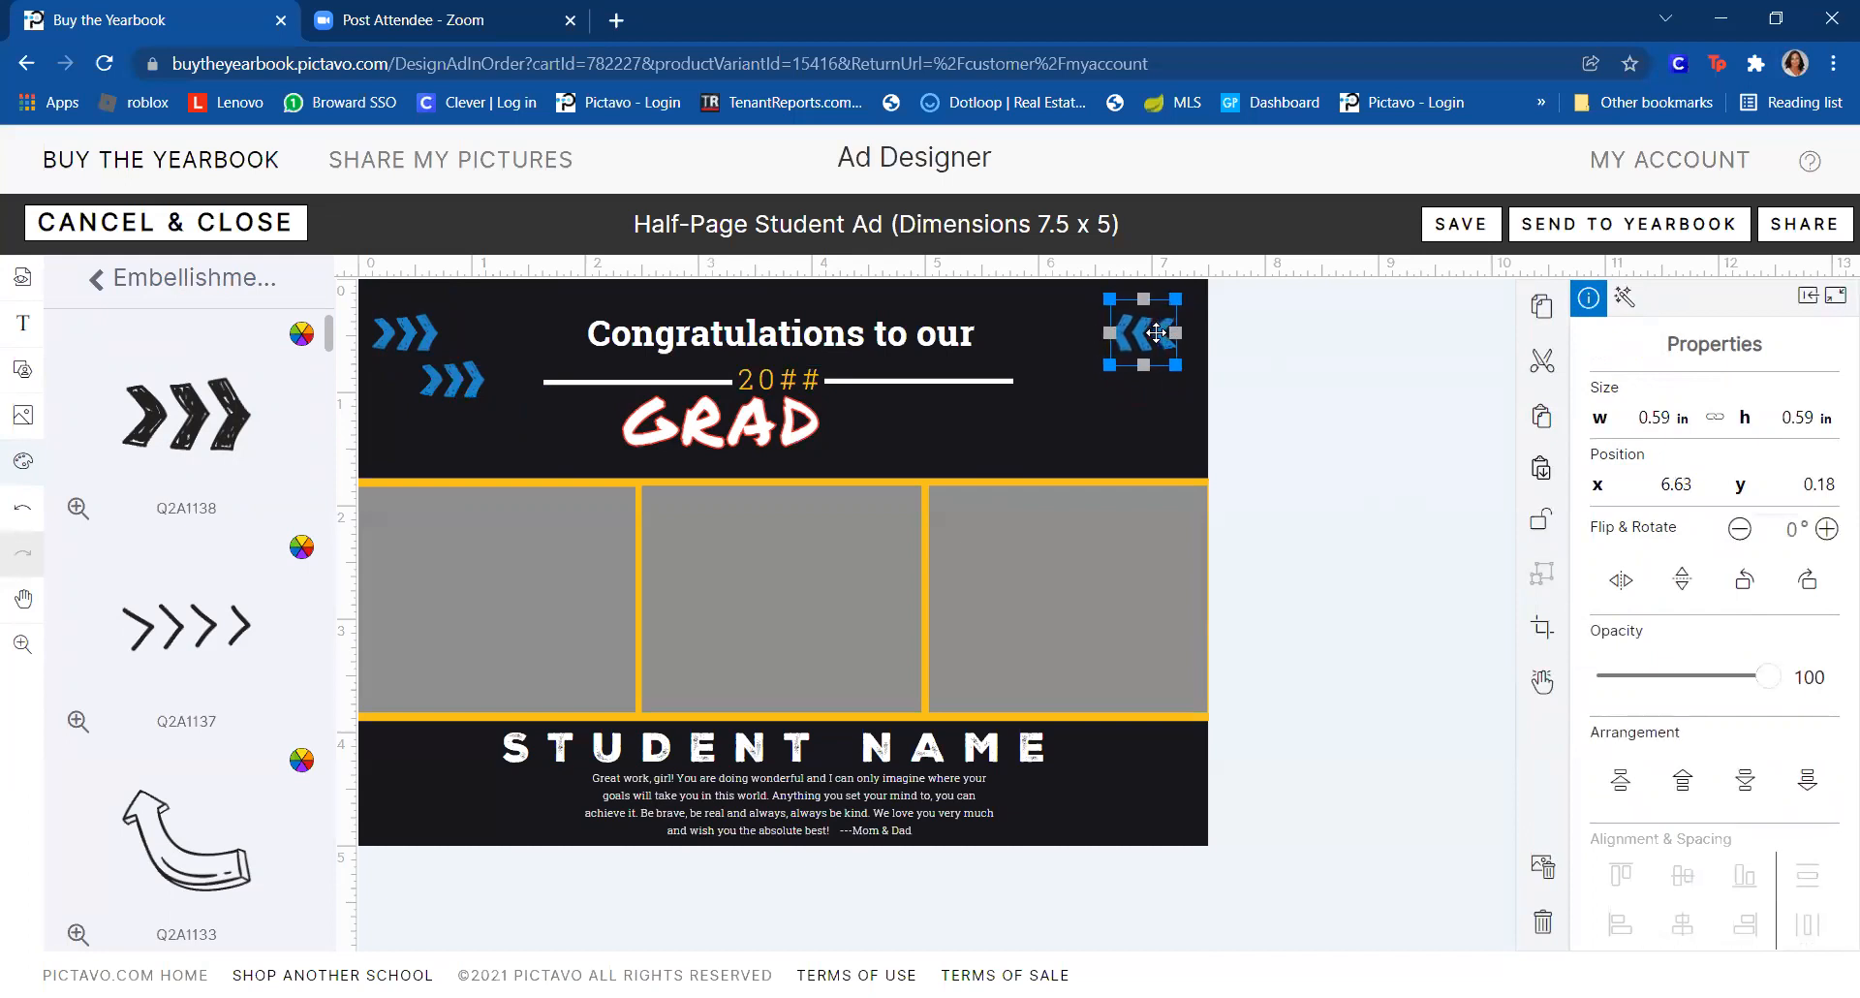
left_click(468, 360)
key("Delete")
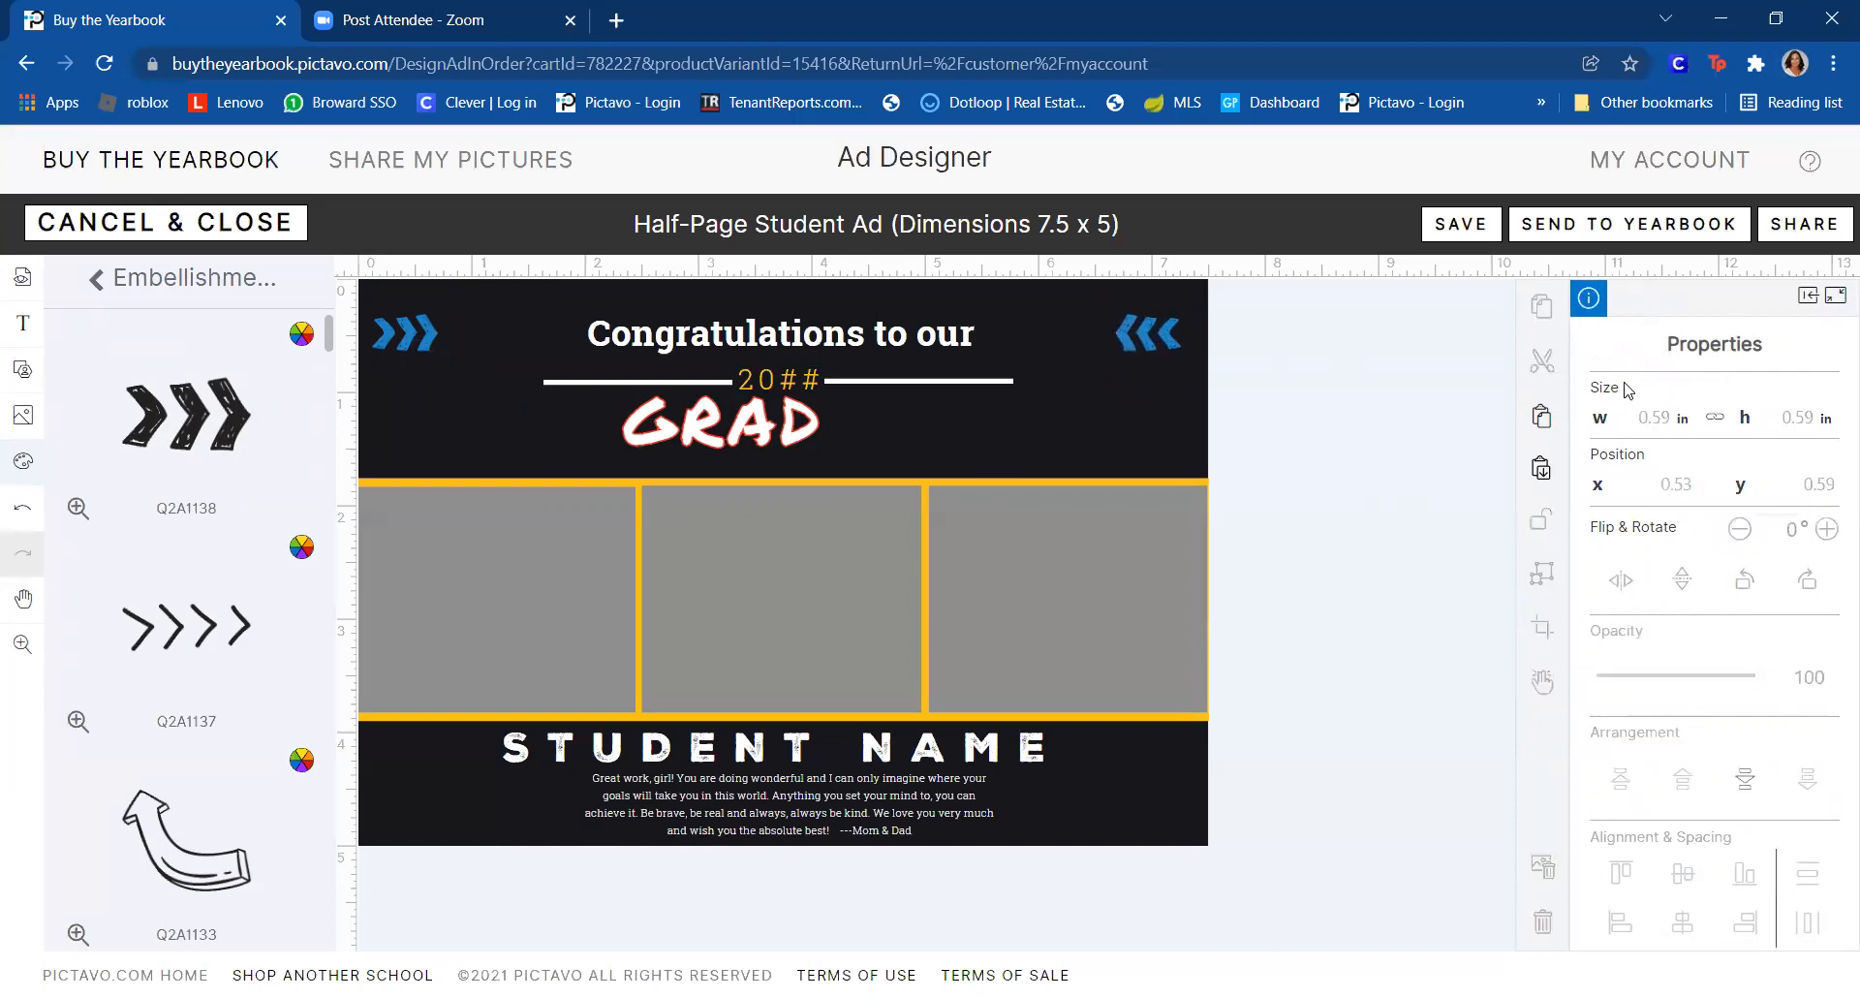